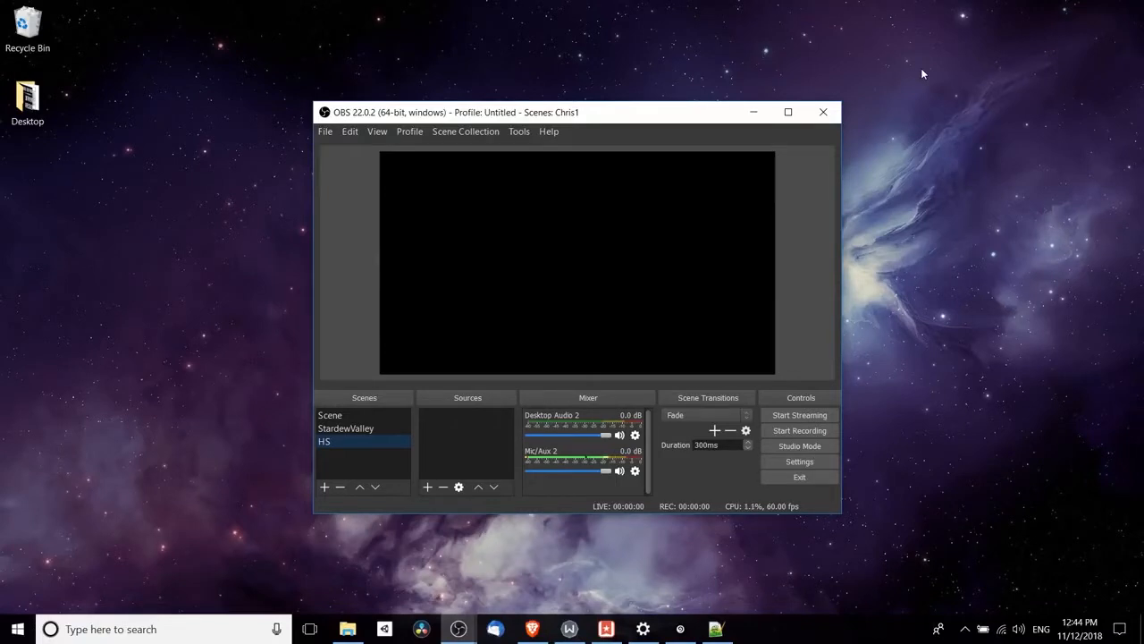
Step: Maximize the OBS window, and look over the existing scenes and the source types available to add
key("super+Up")
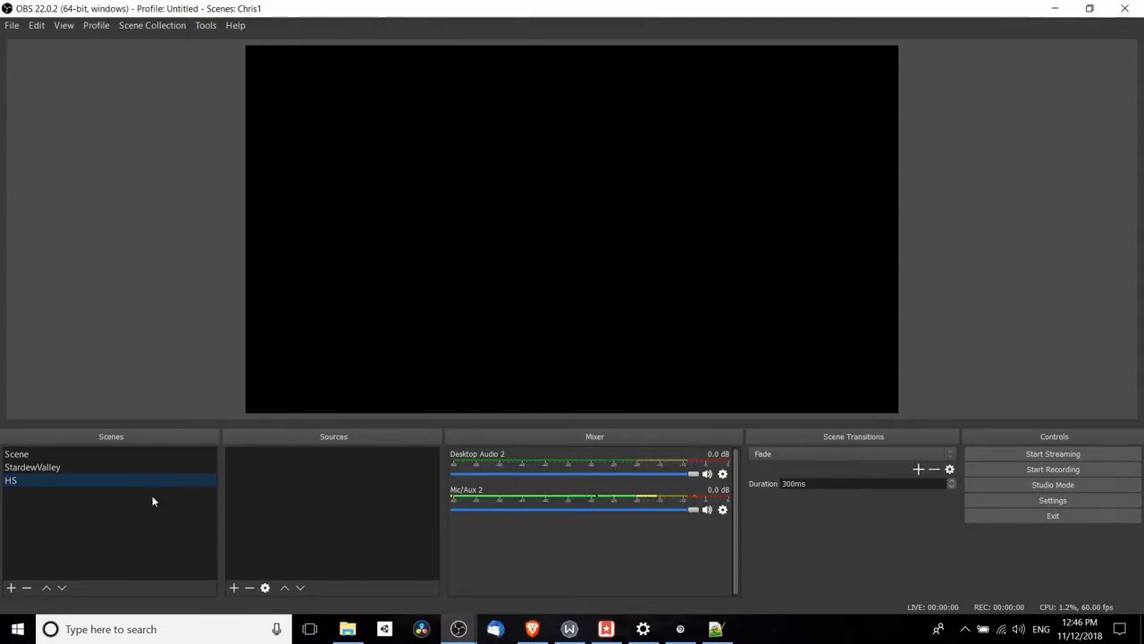
left_click(77, 466)
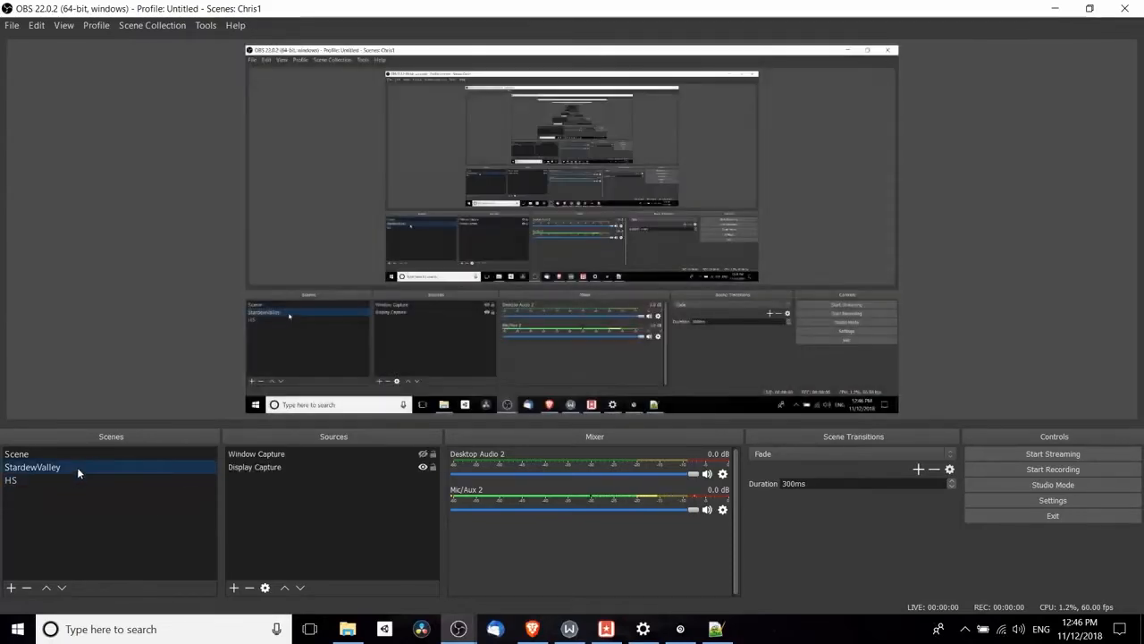
left_click(89, 458)
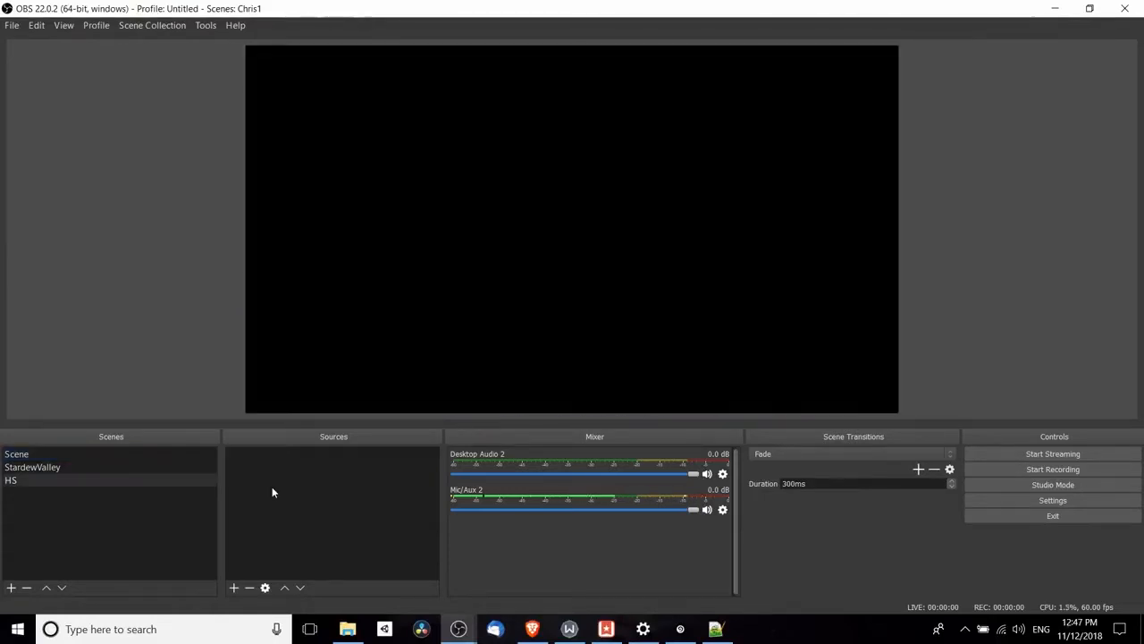
right_click(272, 491)
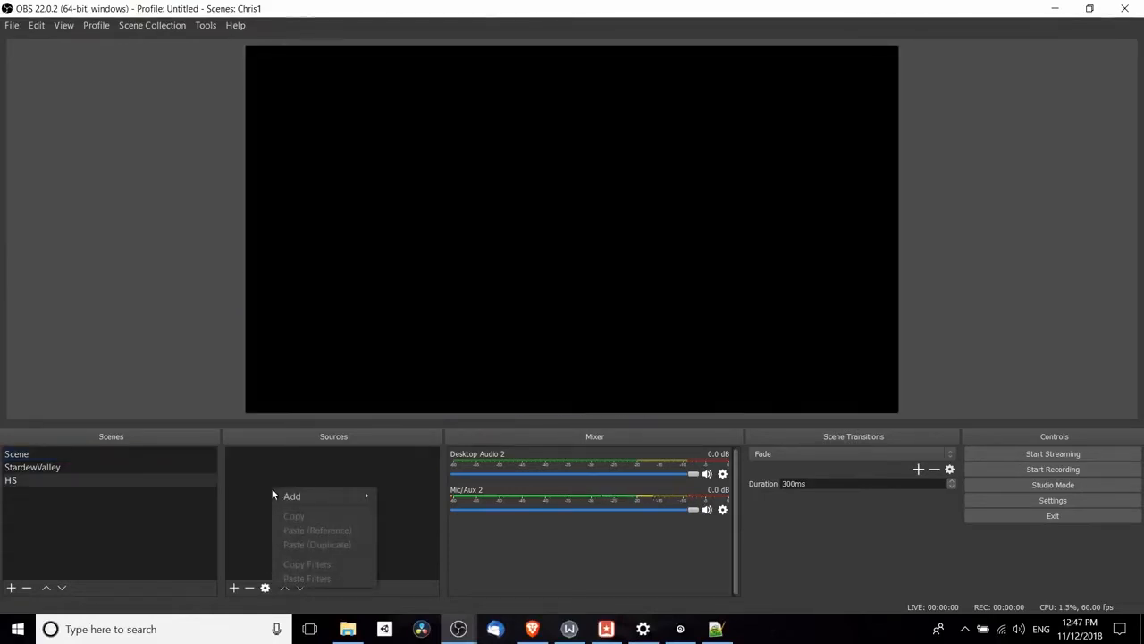
mouse_move(277, 495)
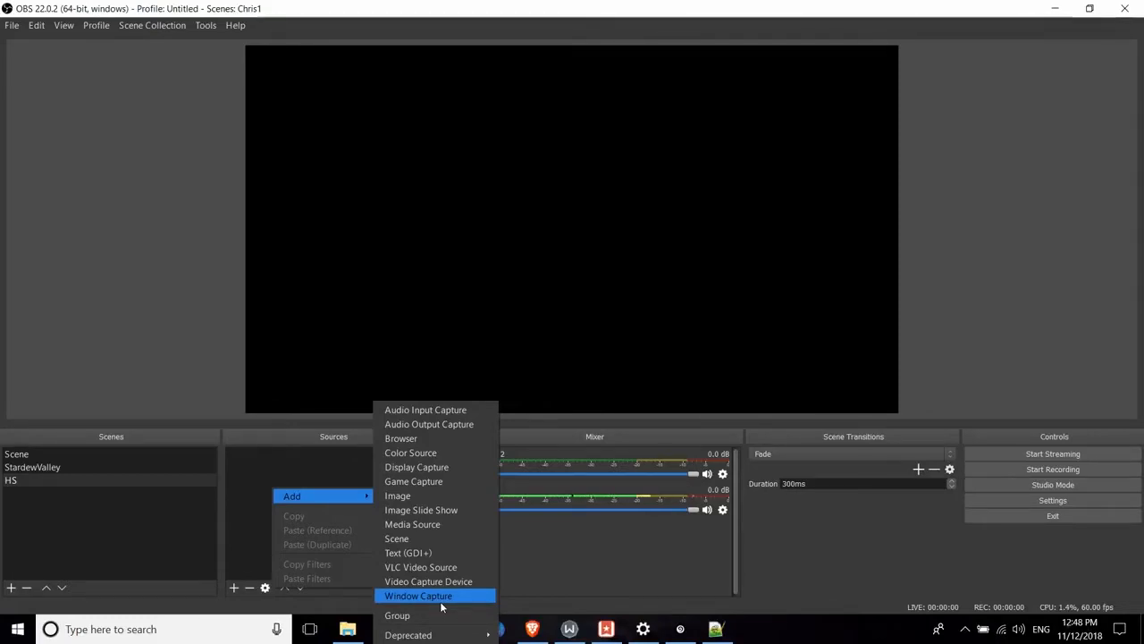
Step: Add a new scene named CompleteTutorialScene
left_click(33, 573)
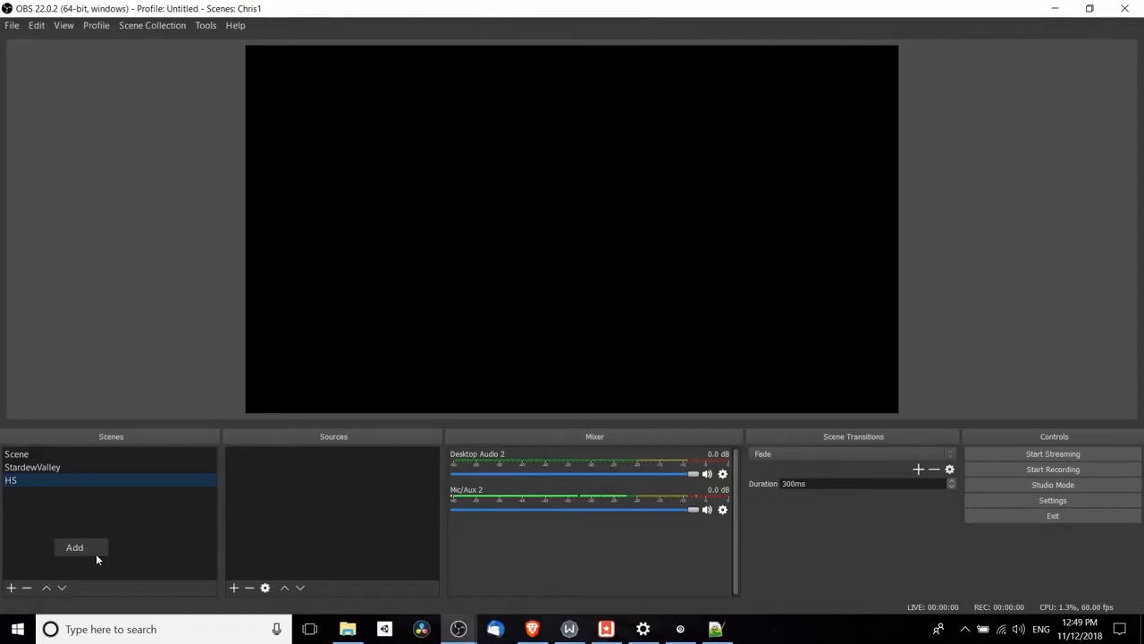
left_click(64, 552)
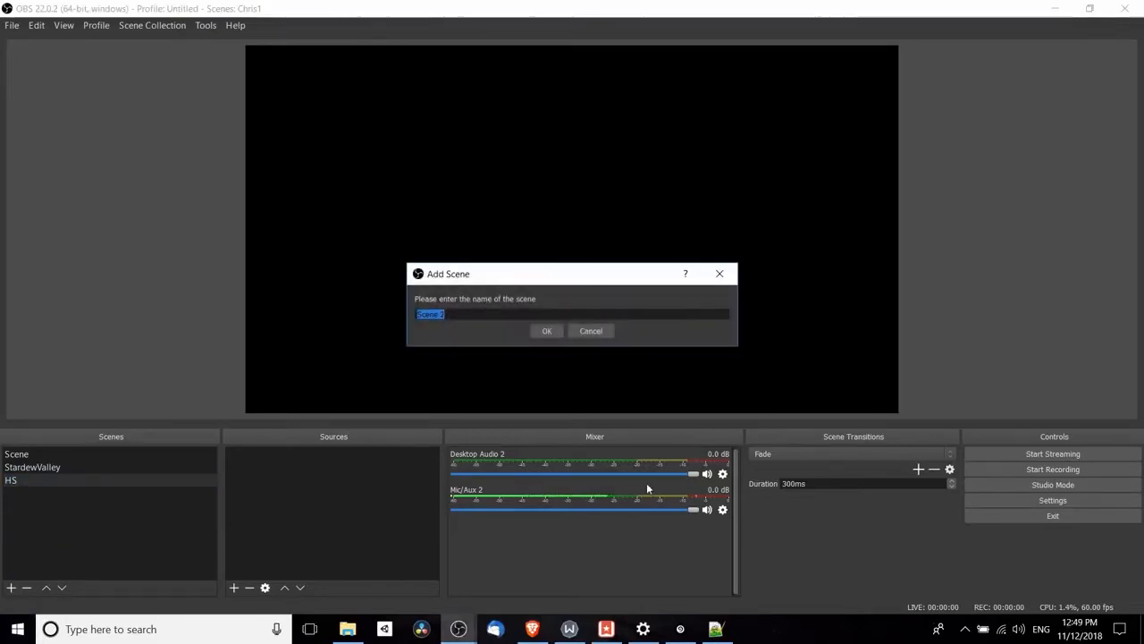
type("Complet")
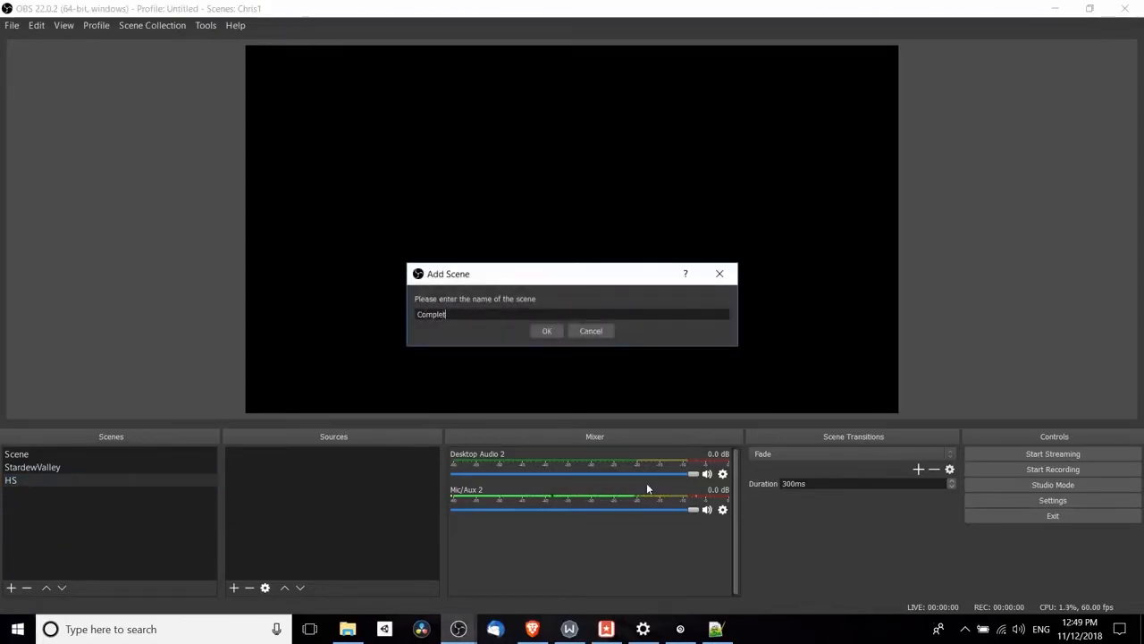
type("eTutorialScene")
key("Return")
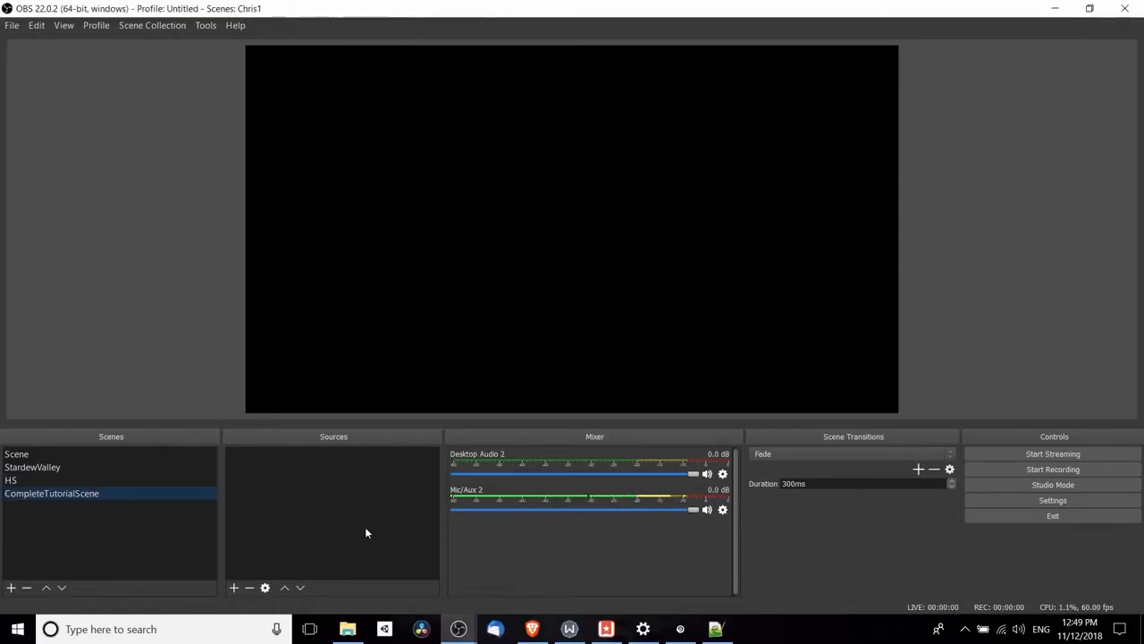
Step: Add a new Image source named TestImage to the CompleteTutorialScene scene
right_click(360, 506)
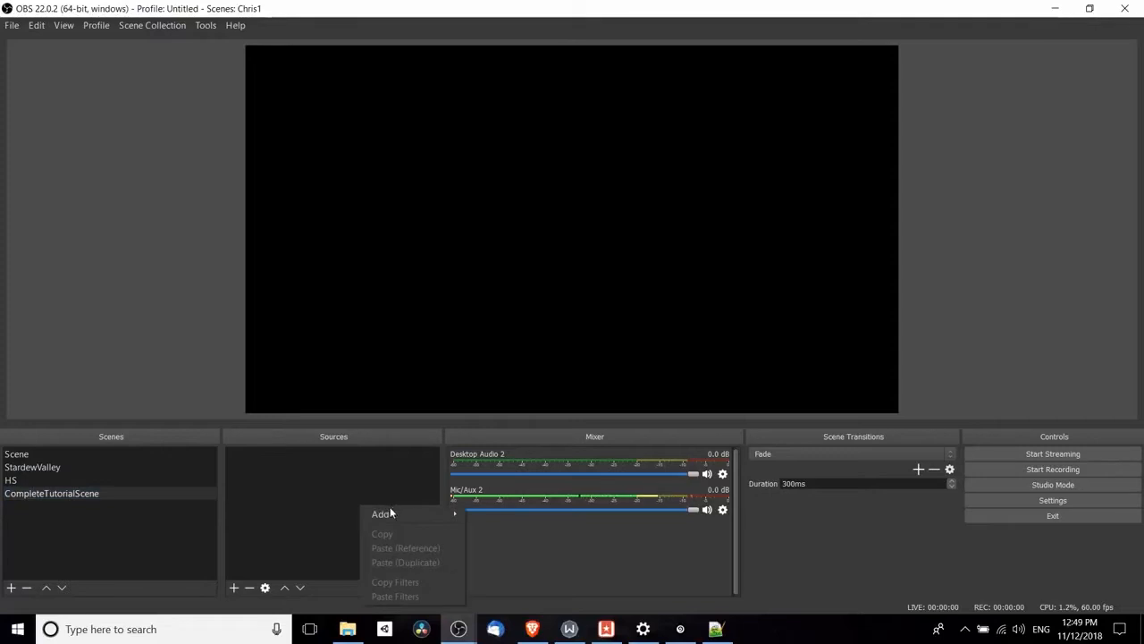
mouse_move(401, 516)
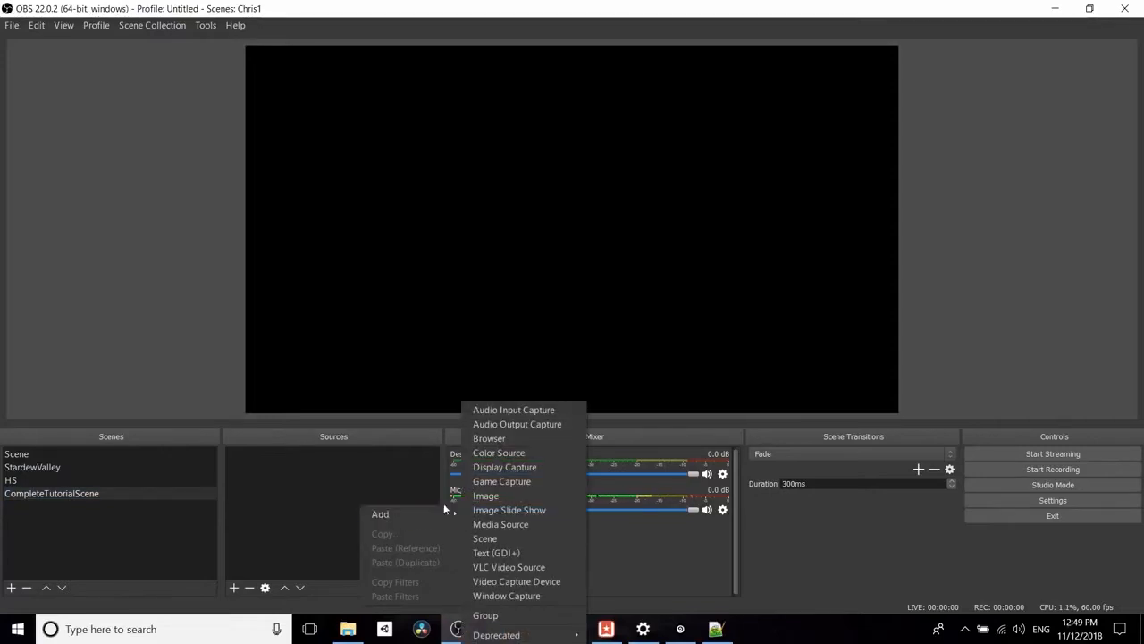
left_click(498, 495)
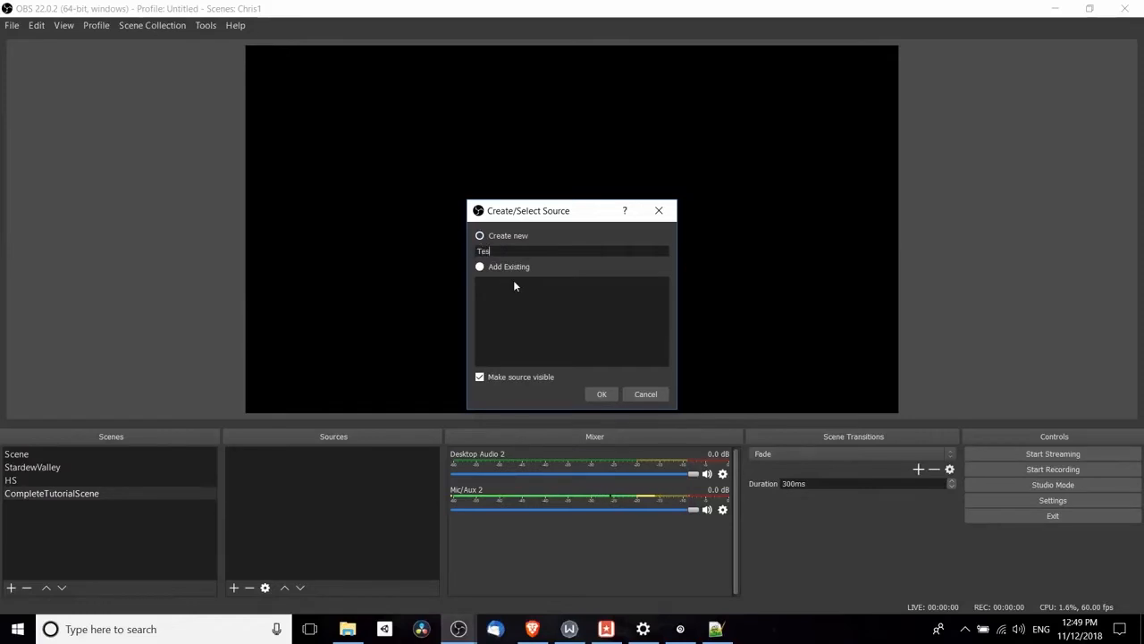
type("tImage")
key("Return")
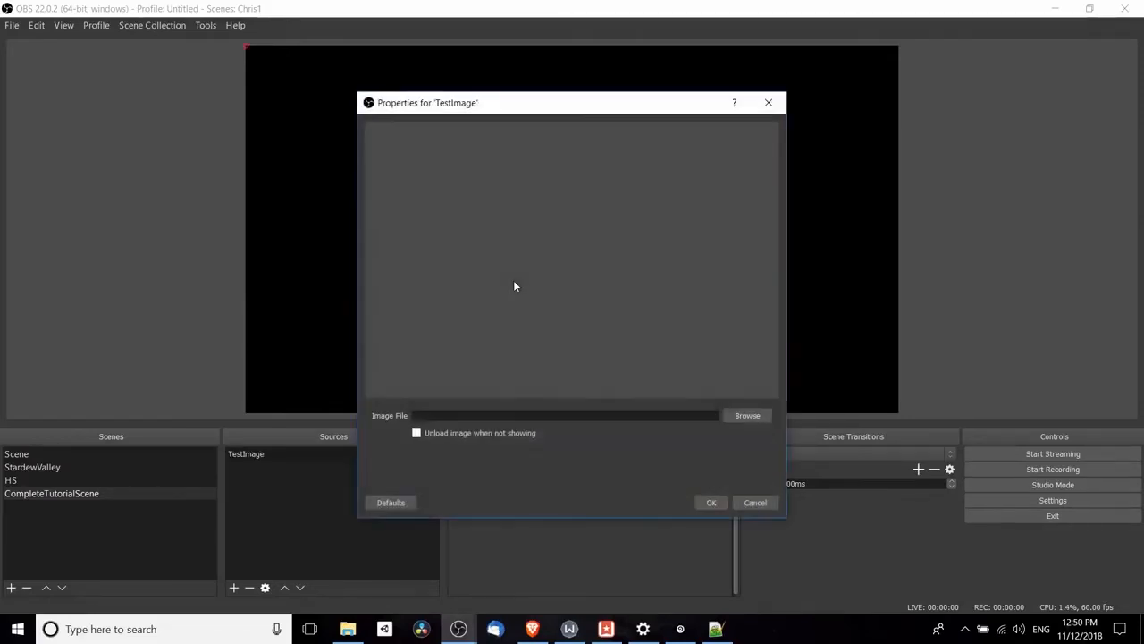
Step: Set obs.png from the Logos folder in Pictures as the image file for TestImage
left_click(731, 414)
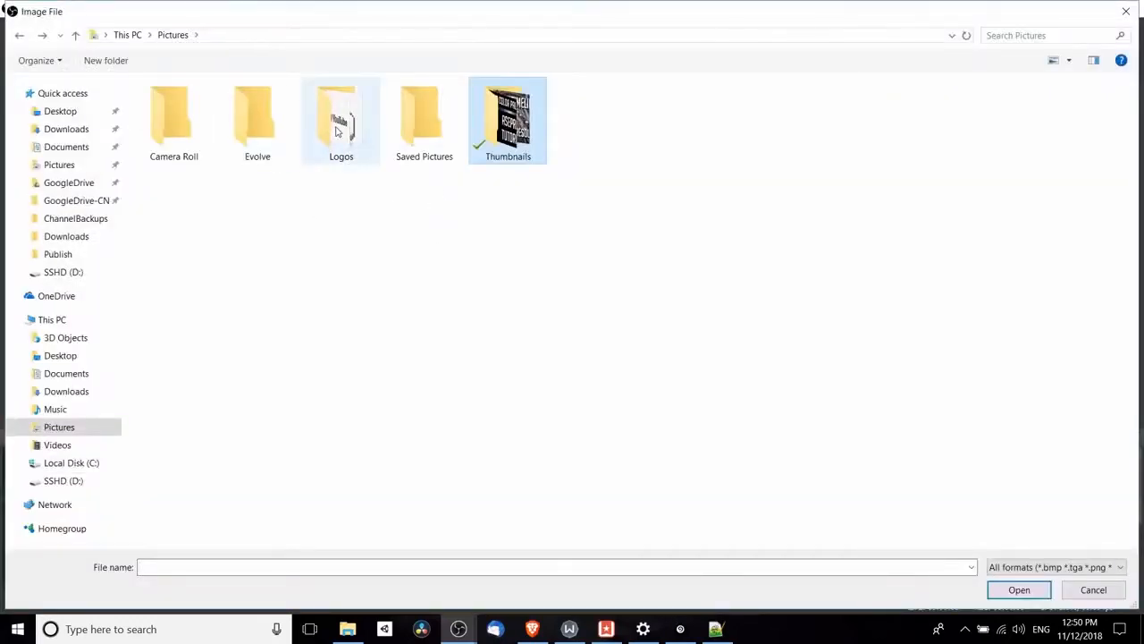
double_click(339, 125)
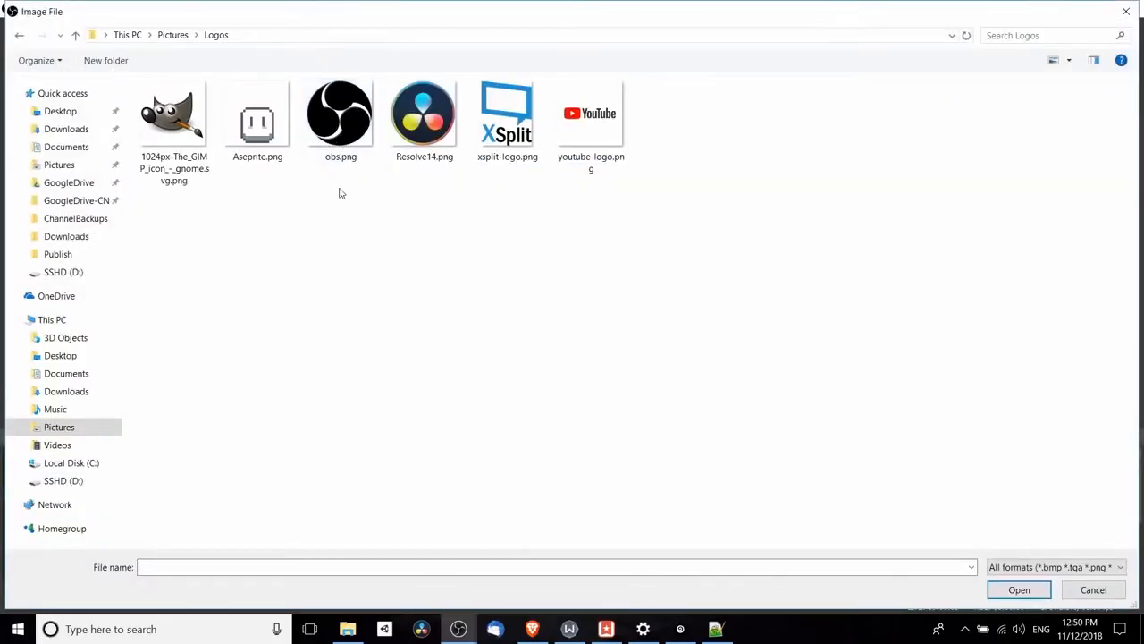
double_click(366, 134)
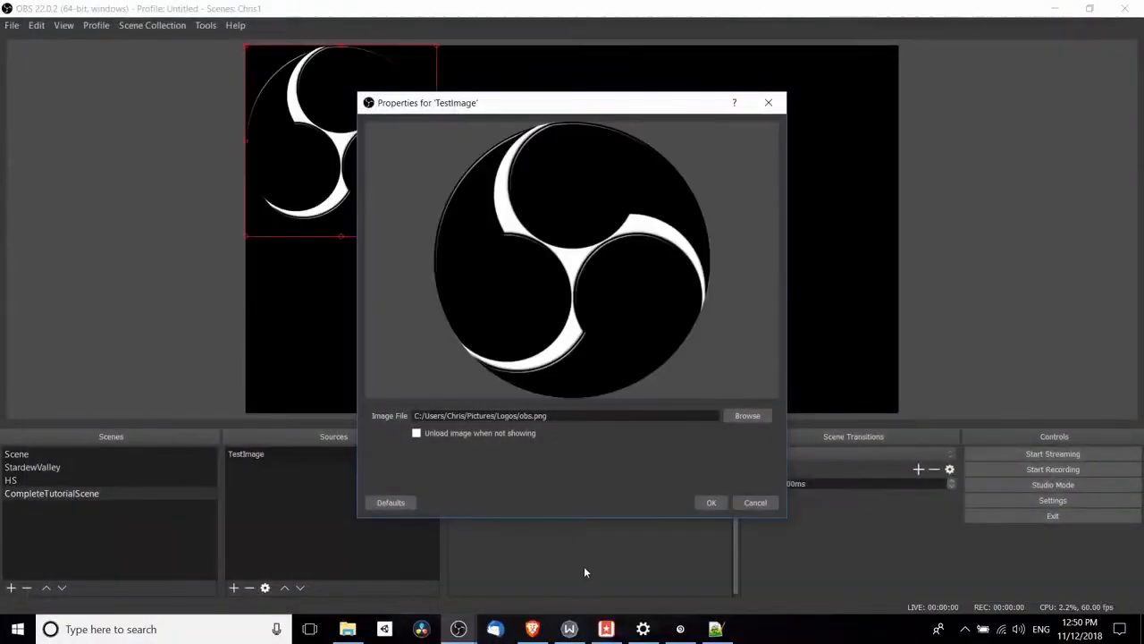
Step: Shrink the OBS logo on the canvas and place it slightly inward from the canvas's upper-left corner
left_click_drag(510, 106, 640, 97)
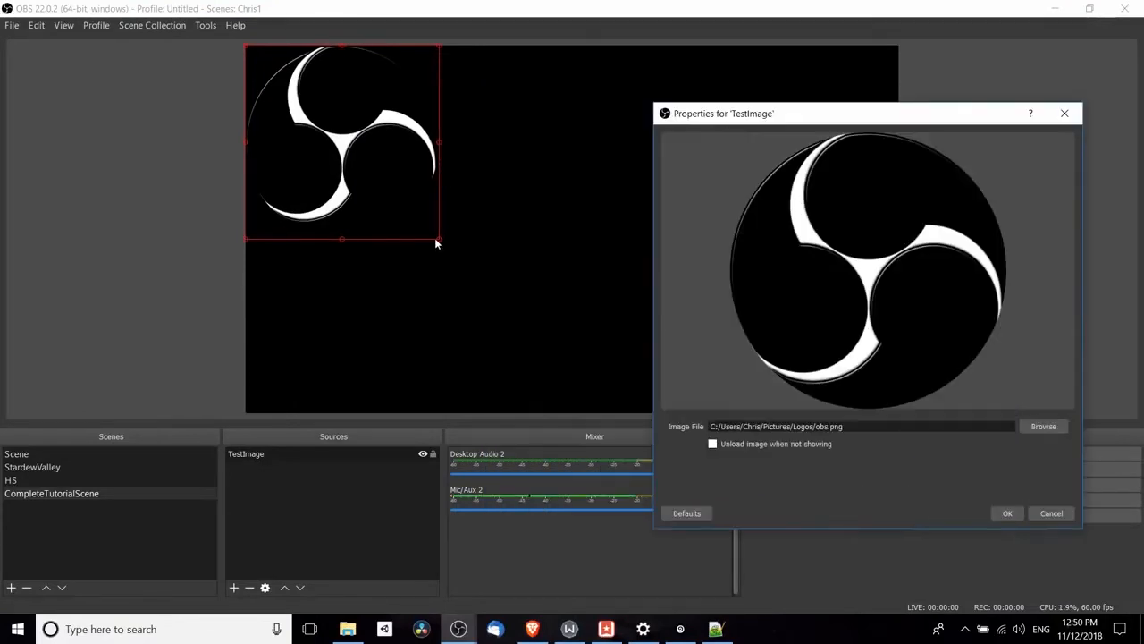
left_click_drag(440, 242, 447, 202)
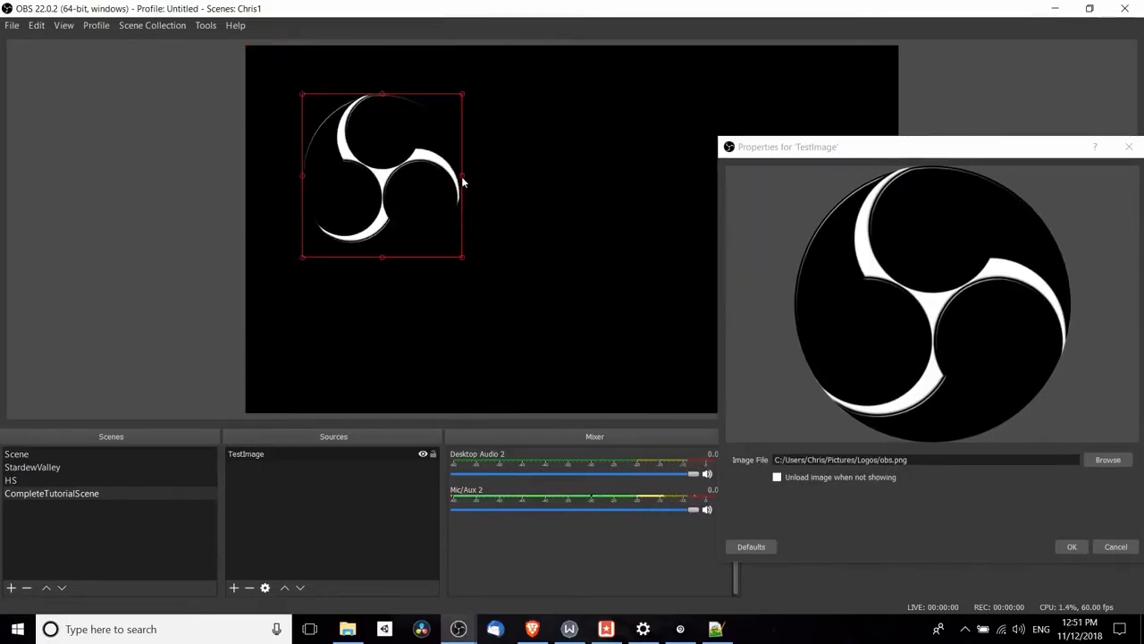
mouse_move(464, 183)
left_mouse_down()
mouse_move(474, 182)
mouse_move(410, 182)
mouse_move(485, 184)
mouse_move(439, 187)
mouse_move(408, 123)
mouse_move(416, 109)
mouse_move(455, 197)
mouse_move(439, 188)
mouse_move(440, 168)
mouse_move(379, 167)
mouse_move(457, 163)
left_mouse_up()
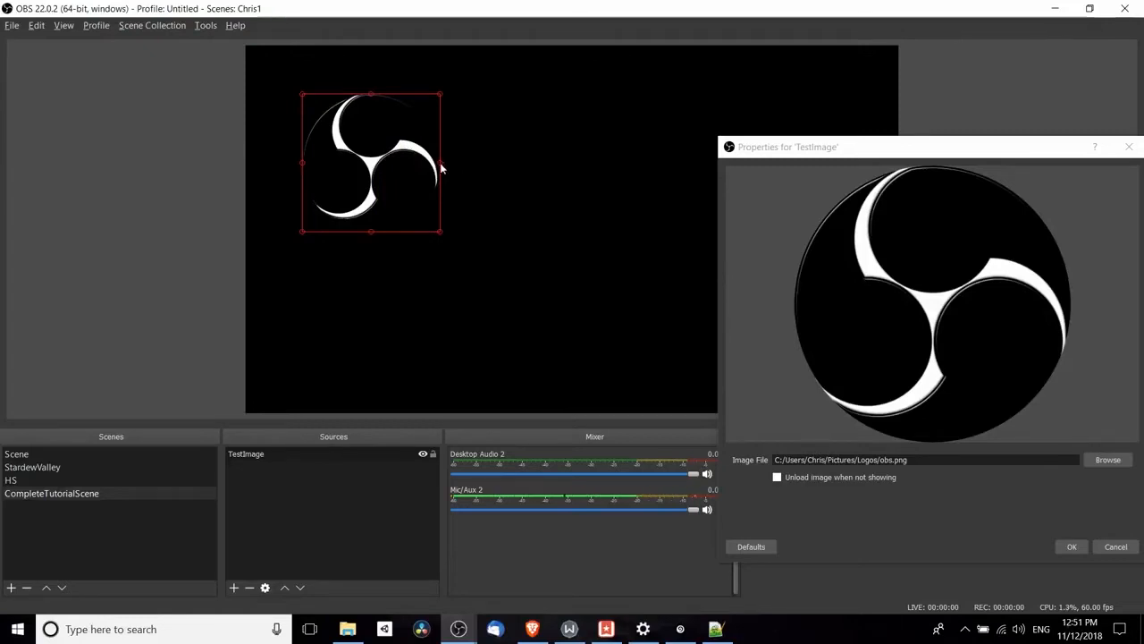
Step: Try cropping the OBS logo from several sides, and restore the full uncropped image
left_click_drag(441, 168, 424, 165)
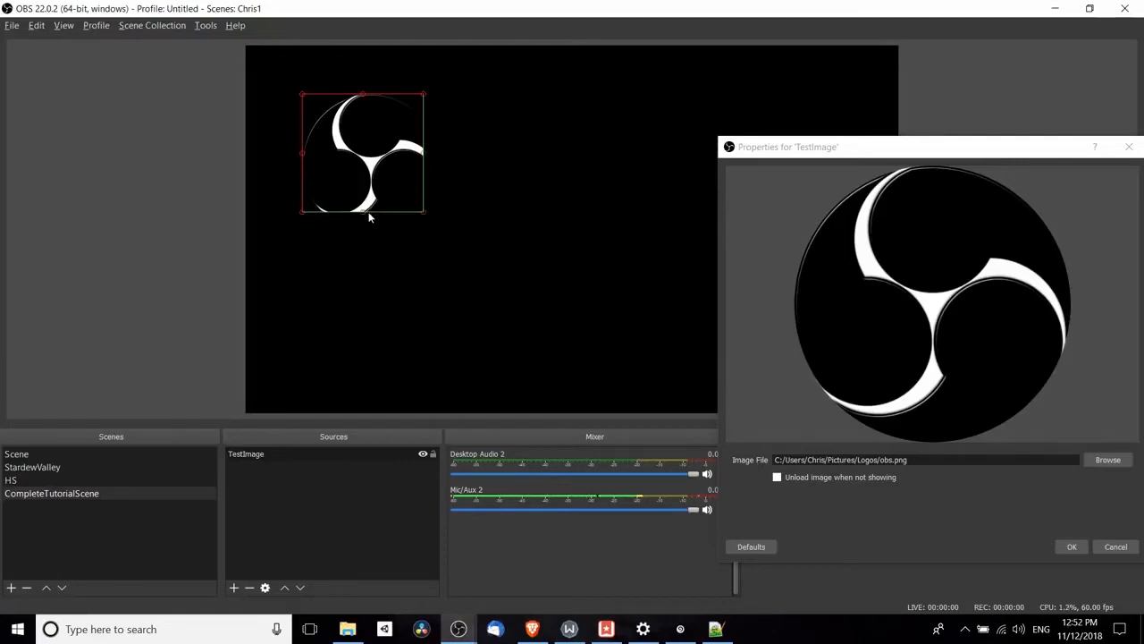
left_click_drag(303, 162, 318, 163)
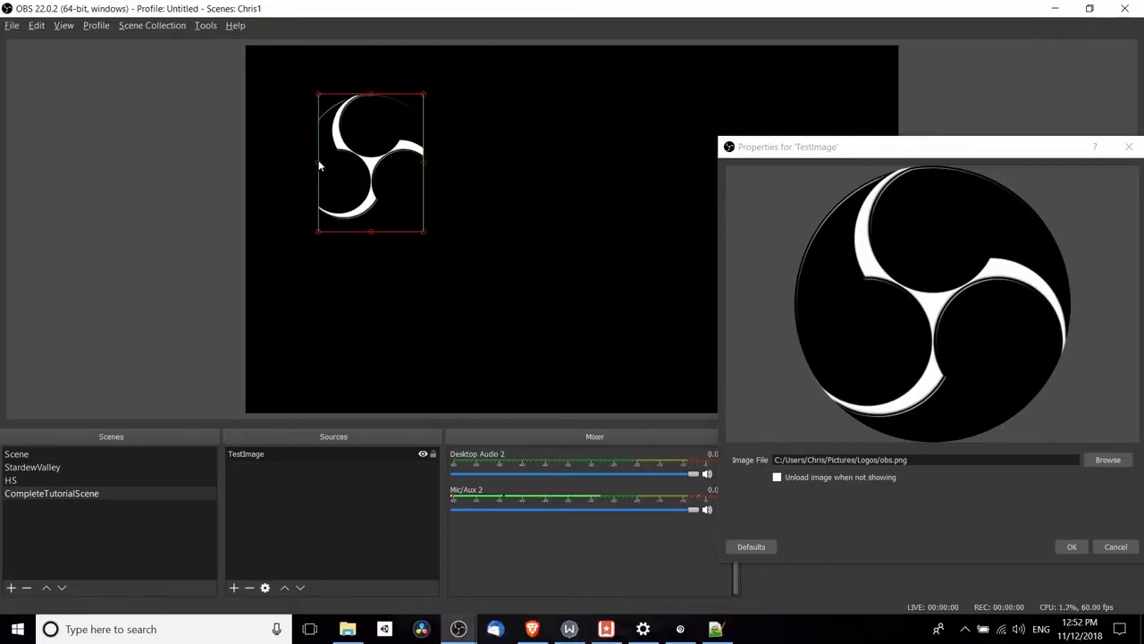
left_click_drag(366, 94, 372, 125)
left_click_drag(423, 163, 485, 162)
left_click_drag(317, 161, 302, 161)
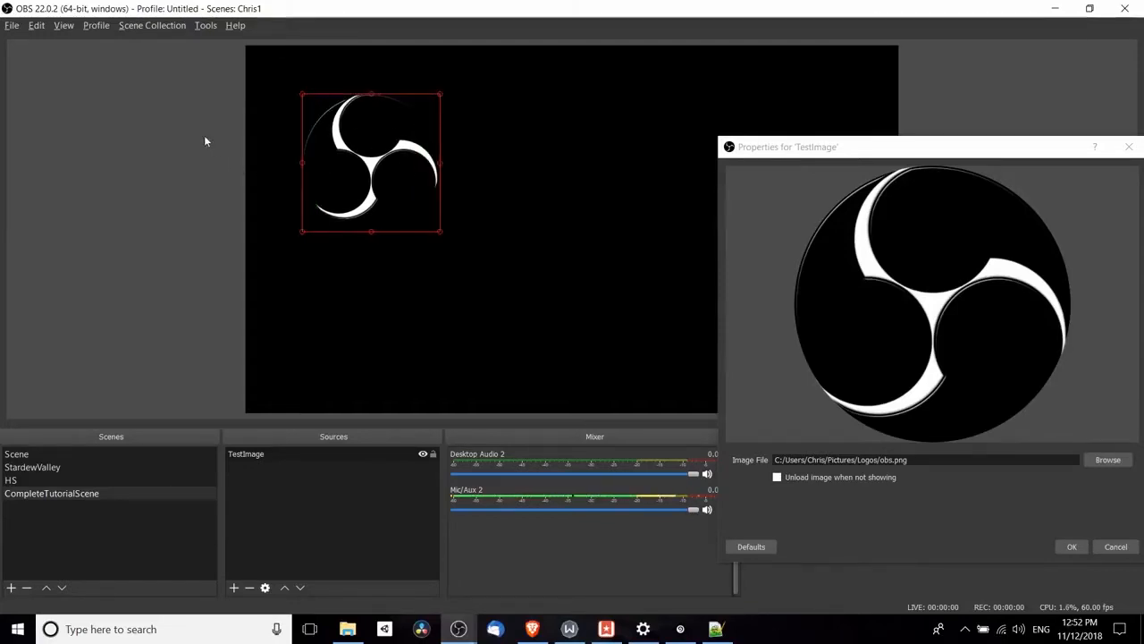
Step: Accept the TestImage properties, and place the logo at a smaller size in the canvas's lower-right corner
left_click_drag(808, 152, 605, 72)
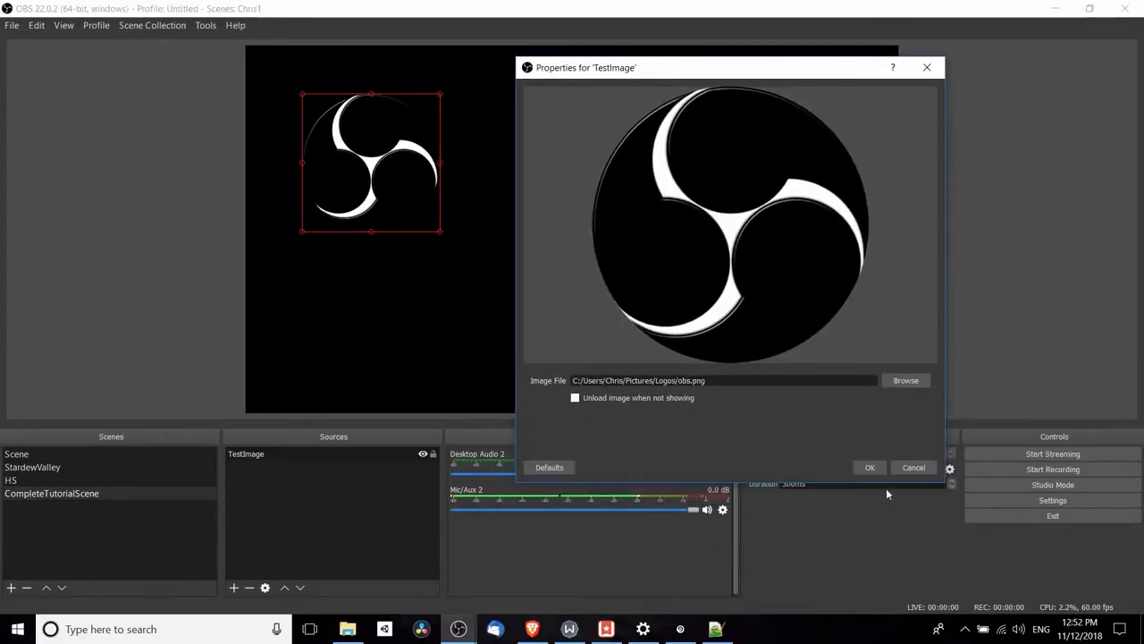
left_click(869, 468)
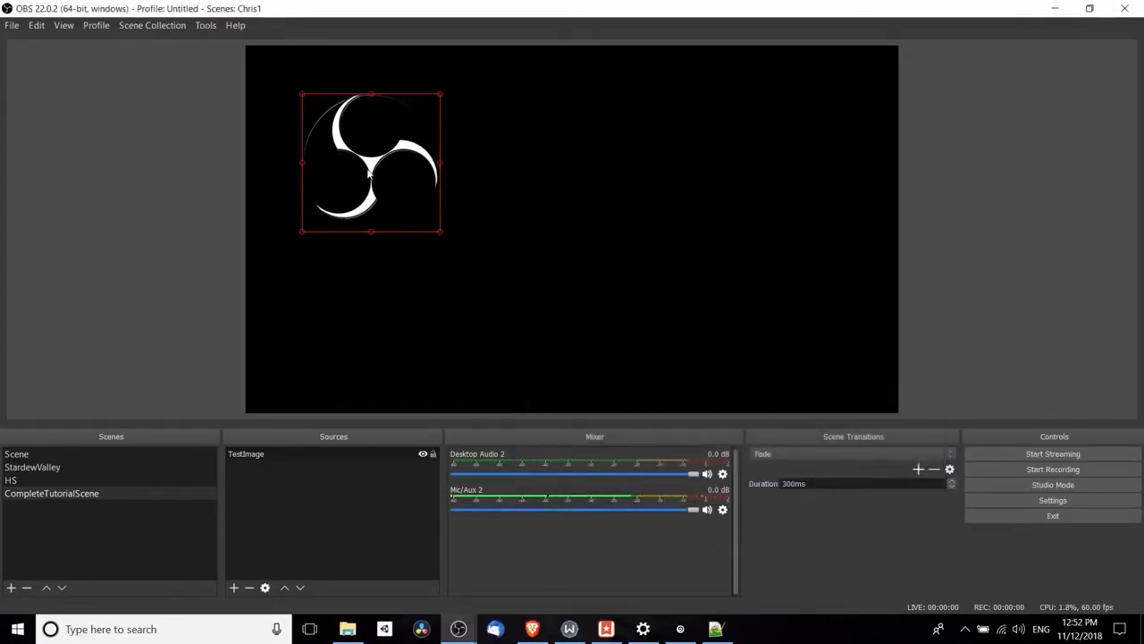
left_click_drag(372, 175, 824, 346)
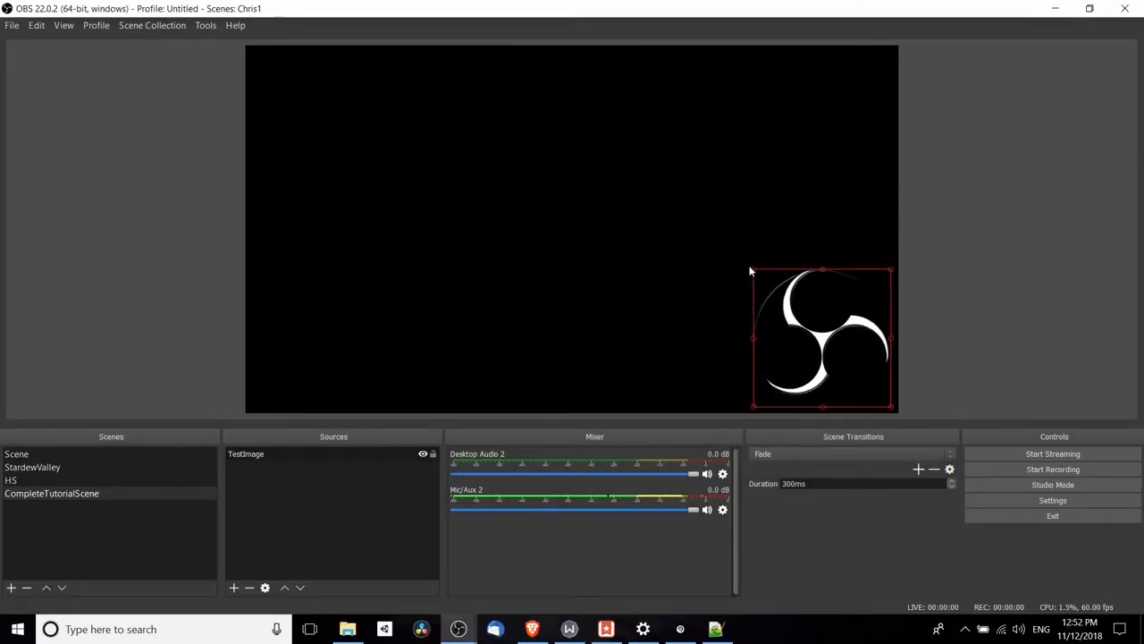
left_click_drag(753, 267, 846, 359)
left_click(318, 480)
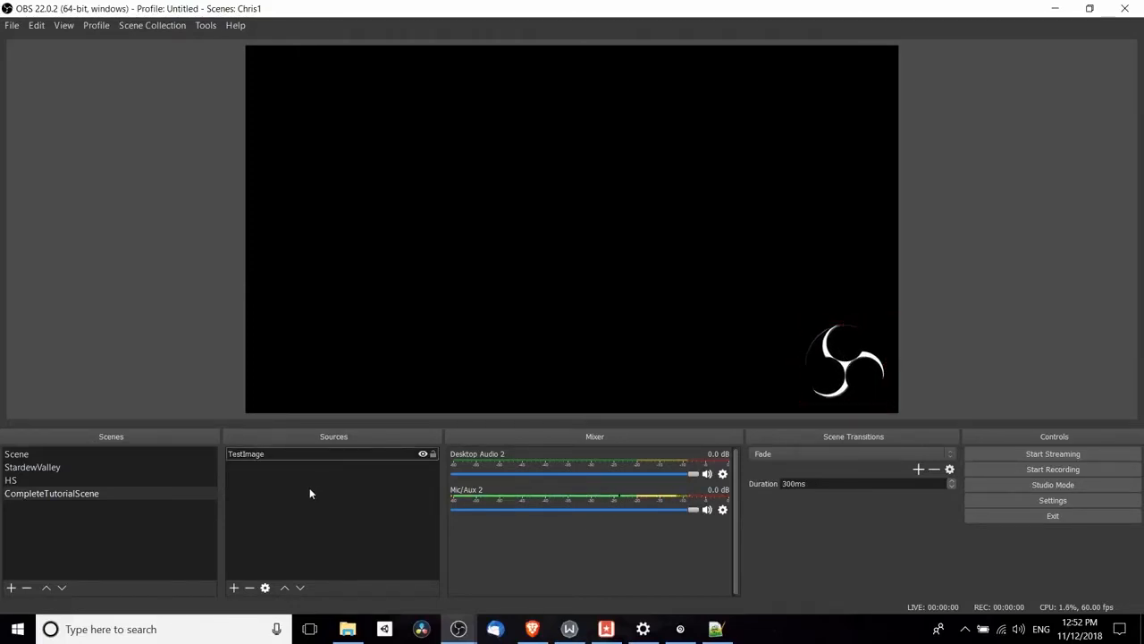
Step: Try to add a Game Capture source named StardewValley to the CompleteTutorialScene scene
right_click(311, 493)
mouse_move(326, 501)
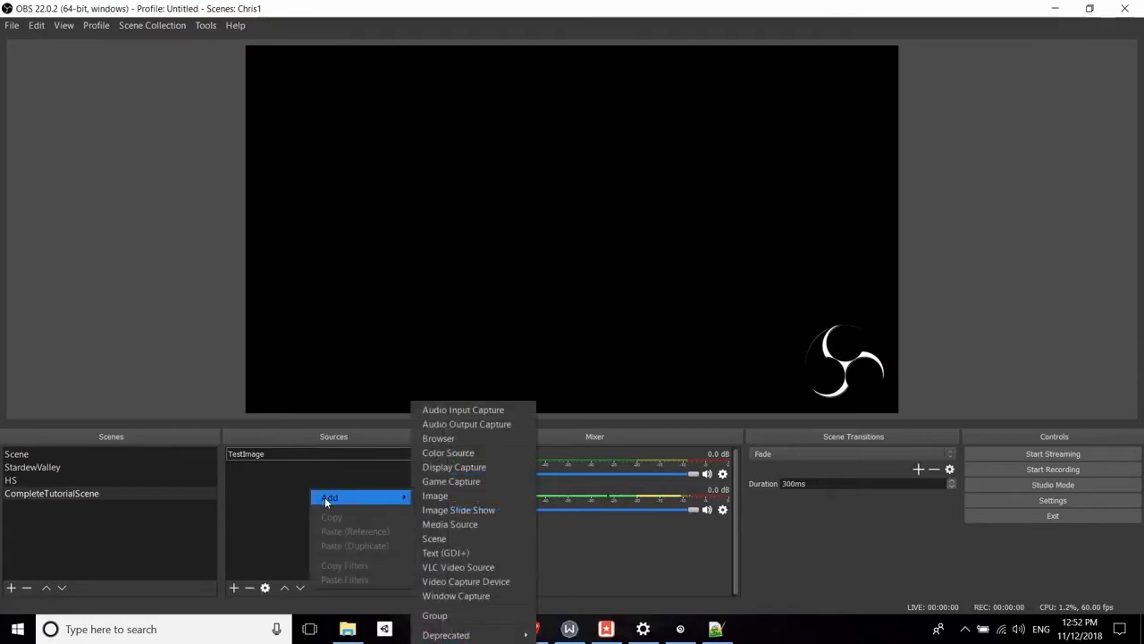
left_click(477, 481)
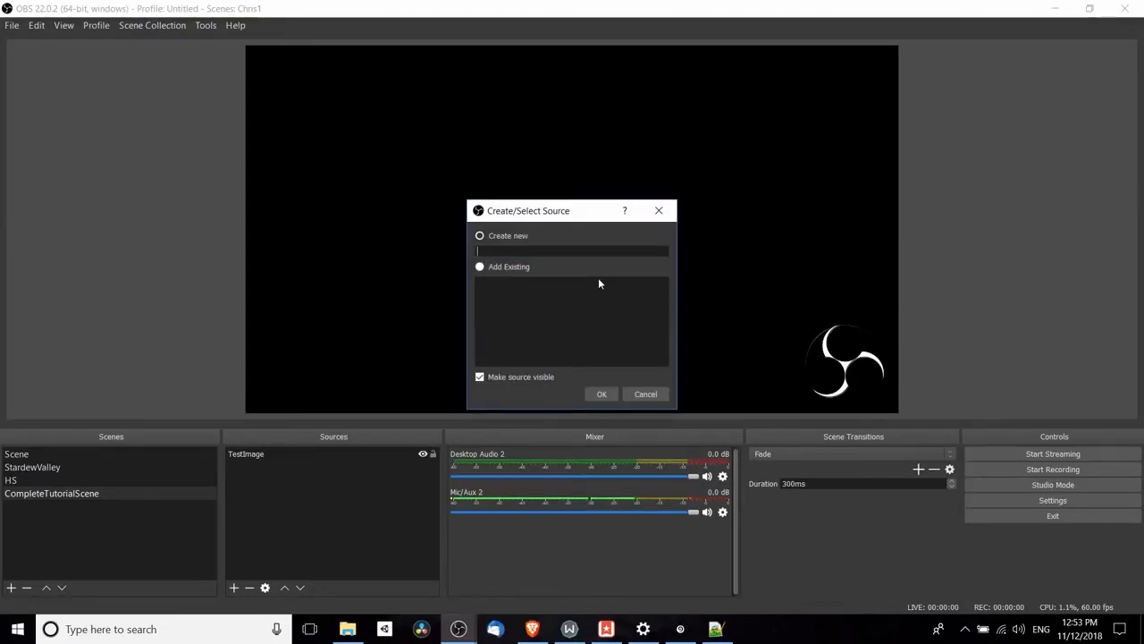
type("StardewValley")
left_click(612, 403)
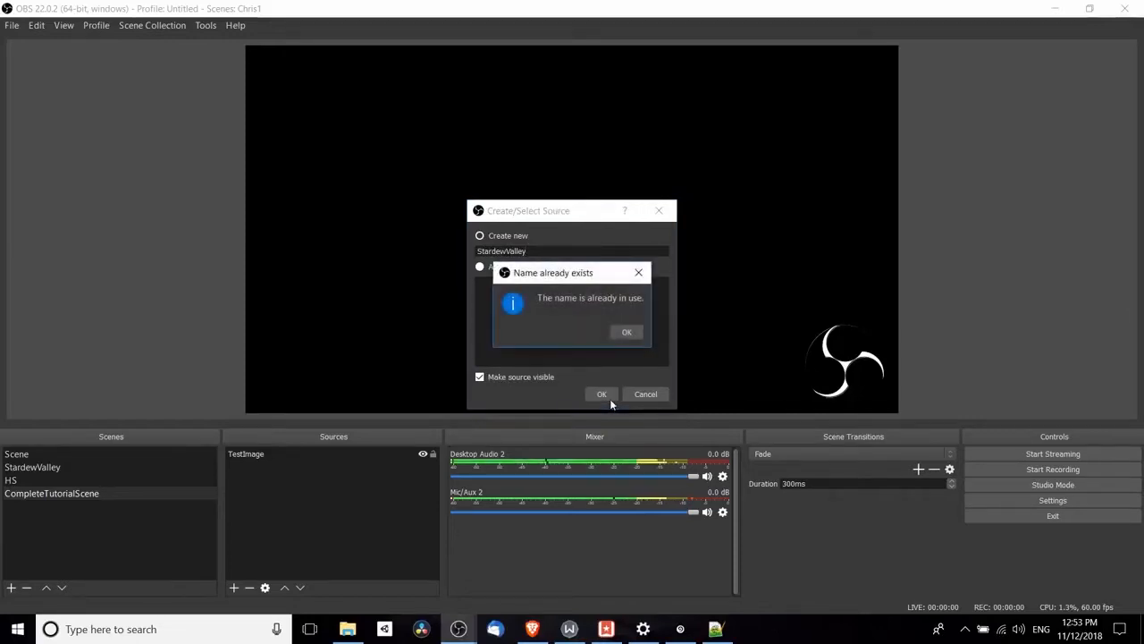
left_click_drag(717, 286, 748, 285)
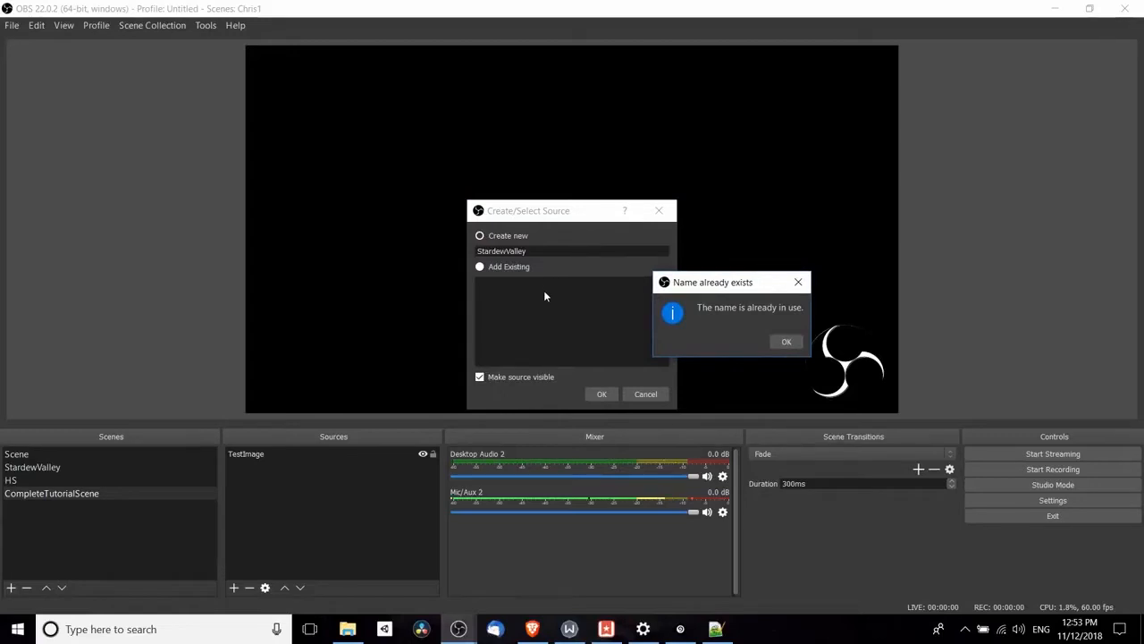
left_click(786, 342)
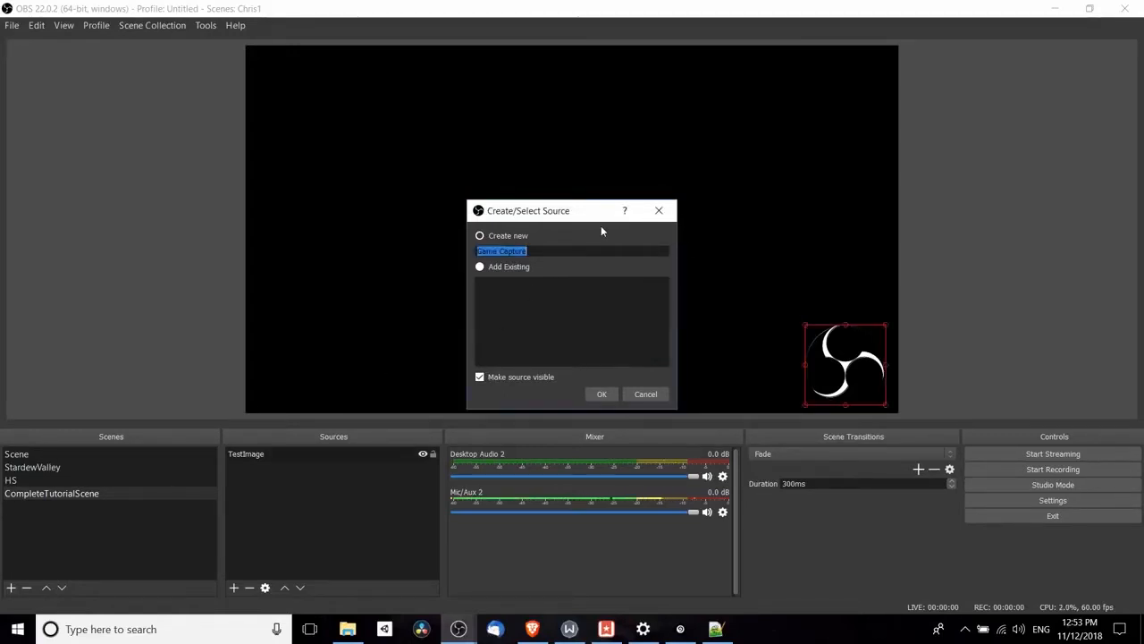
Step: Try to create the new Game Capture source under the name StardewValley, and dismiss the notice
type("StardewV")
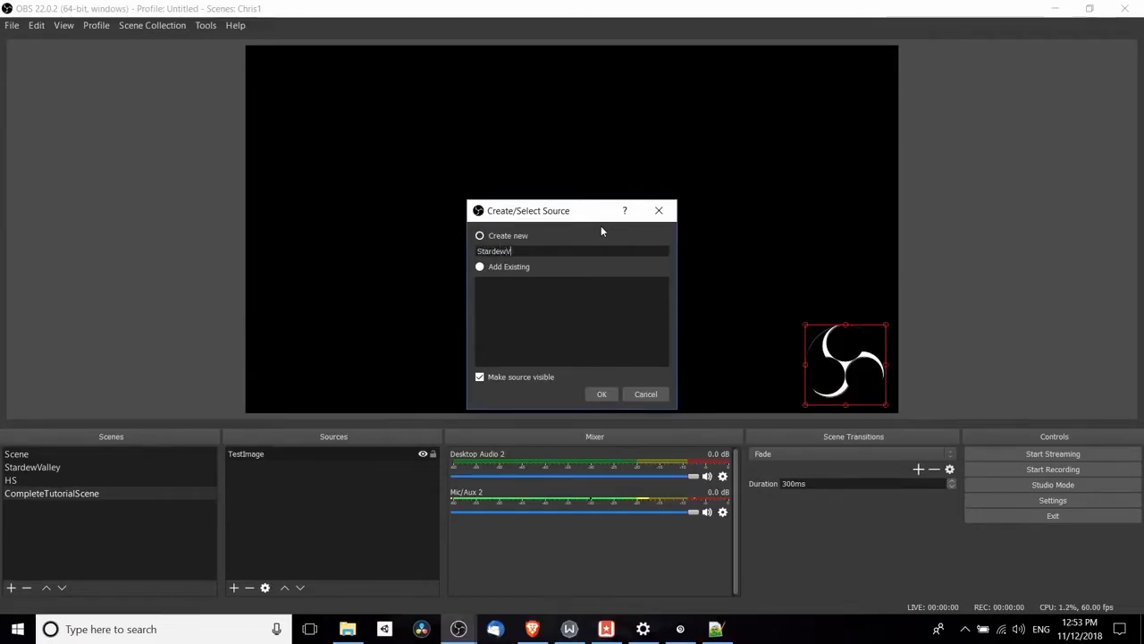
type("alley")
key("ctrl+a")
left_click(599, 396)
left_click(598, 393)
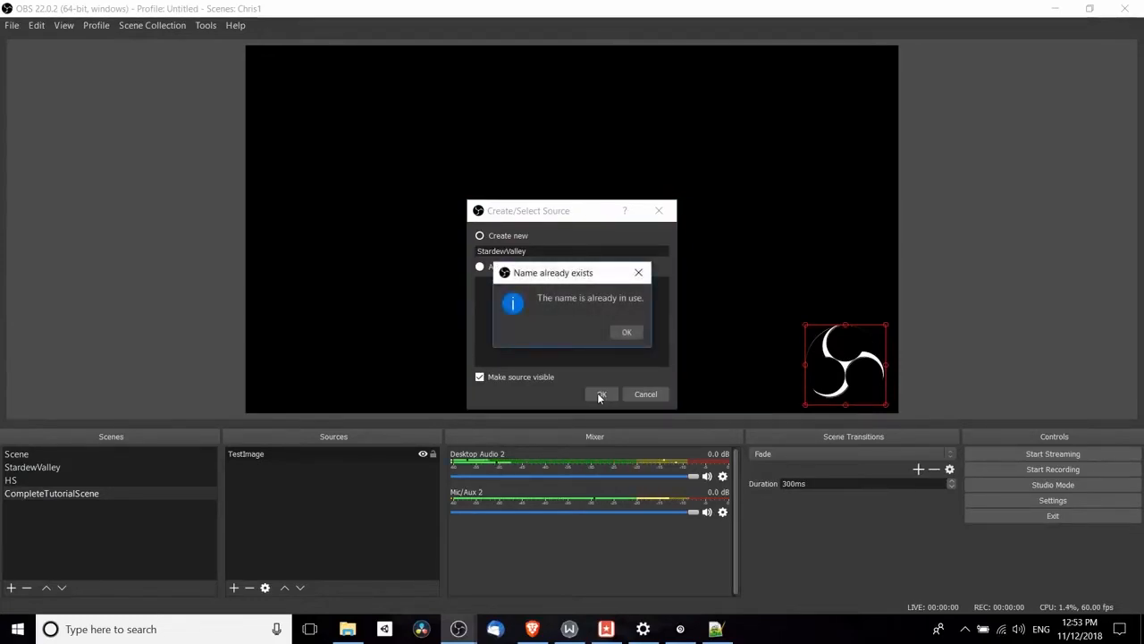
left_click_drag(520, 274, 693, 266)
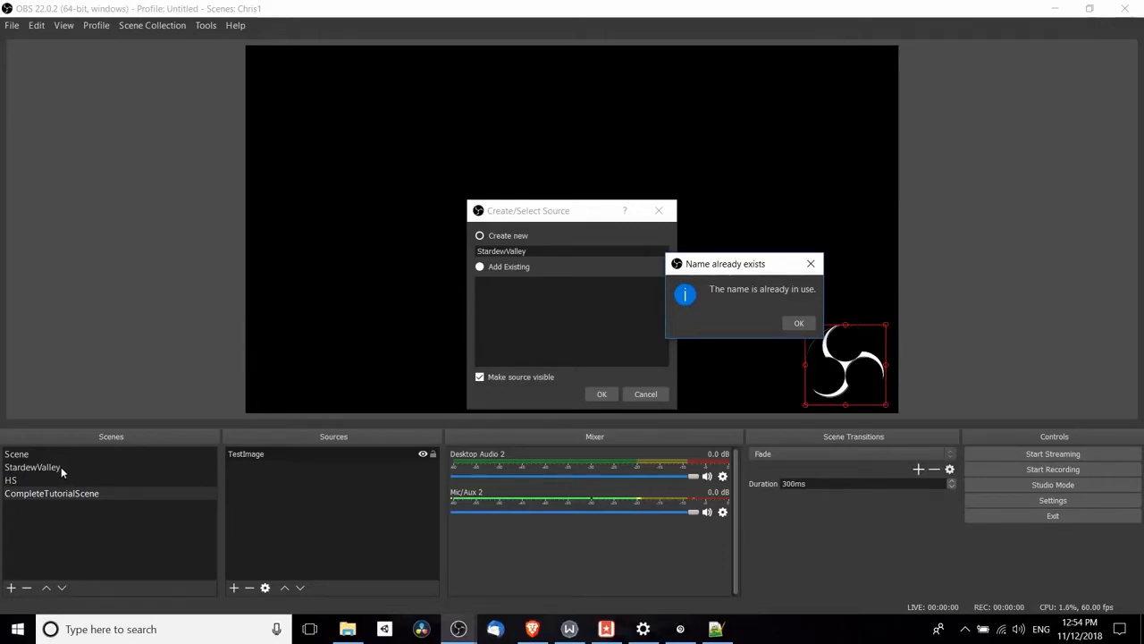
left_click(798, 323)
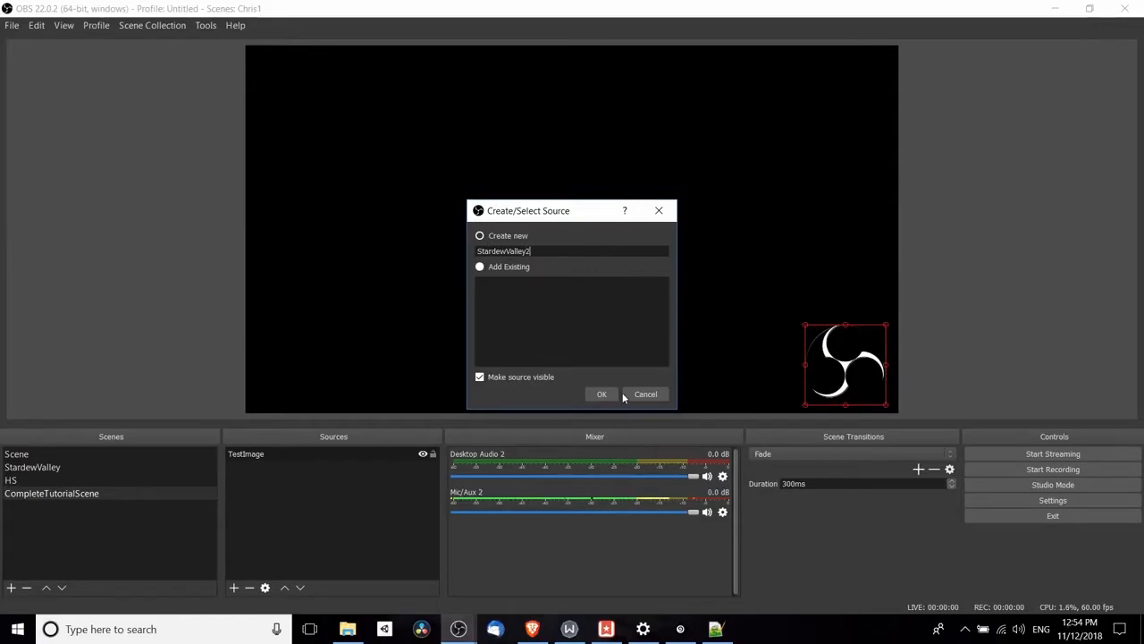
Step: Name the new Game Capture source StardewValley_GameCapture and create it
type("_GameCapture")
key("ctrl+a")
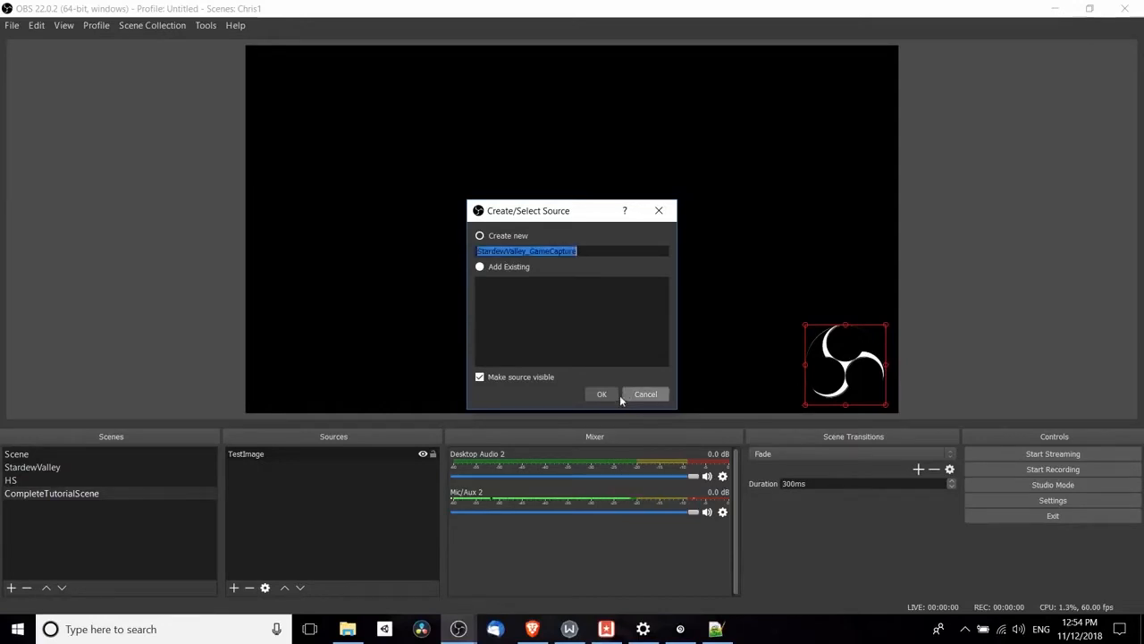
left_click(609, 397)
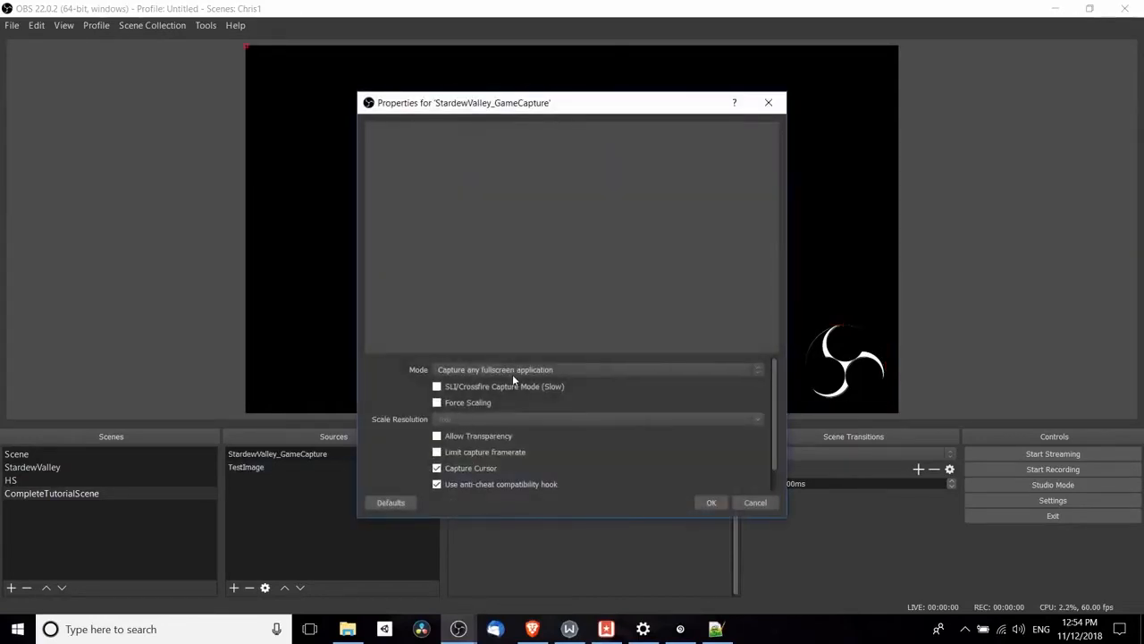
Step: Switch the game capture mode to Capture specific window and list the windows available for capture
left_click(444, 372)
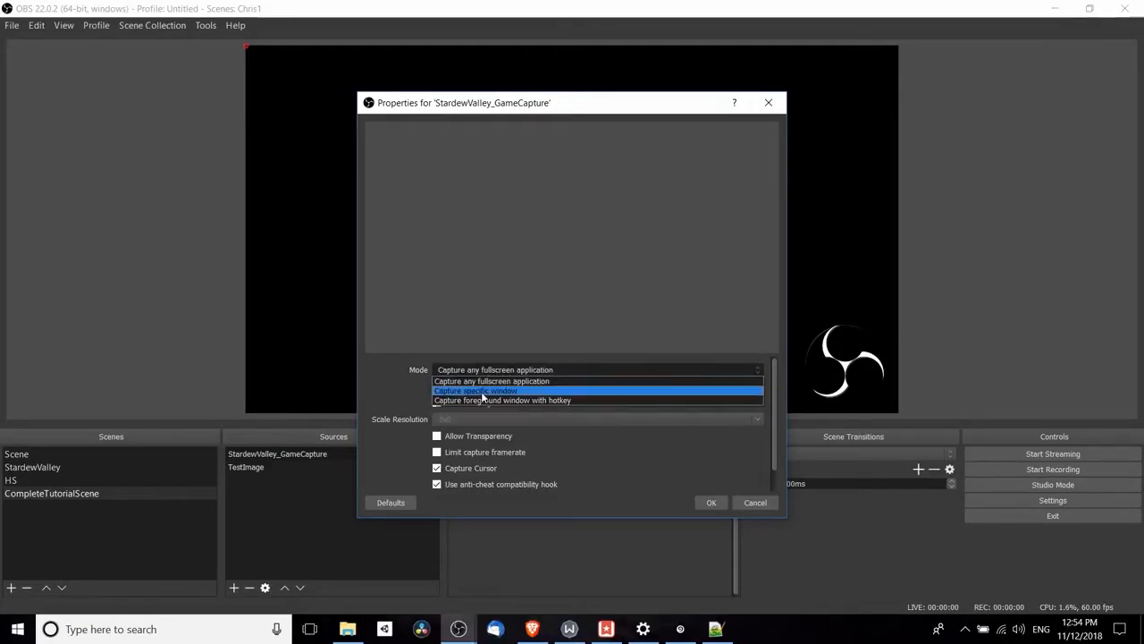
left_click(482, 391)
left_click(487, 367)
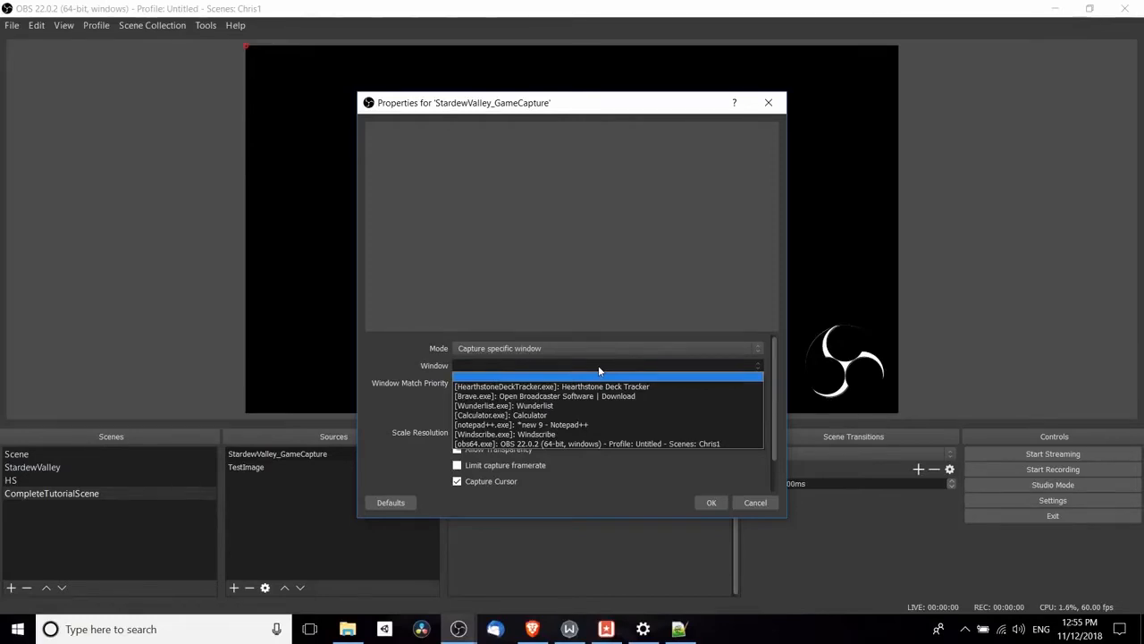
Step: Find the Stardew Valley desktop app through the Windows search and launch it
key("super")
type("stardew")
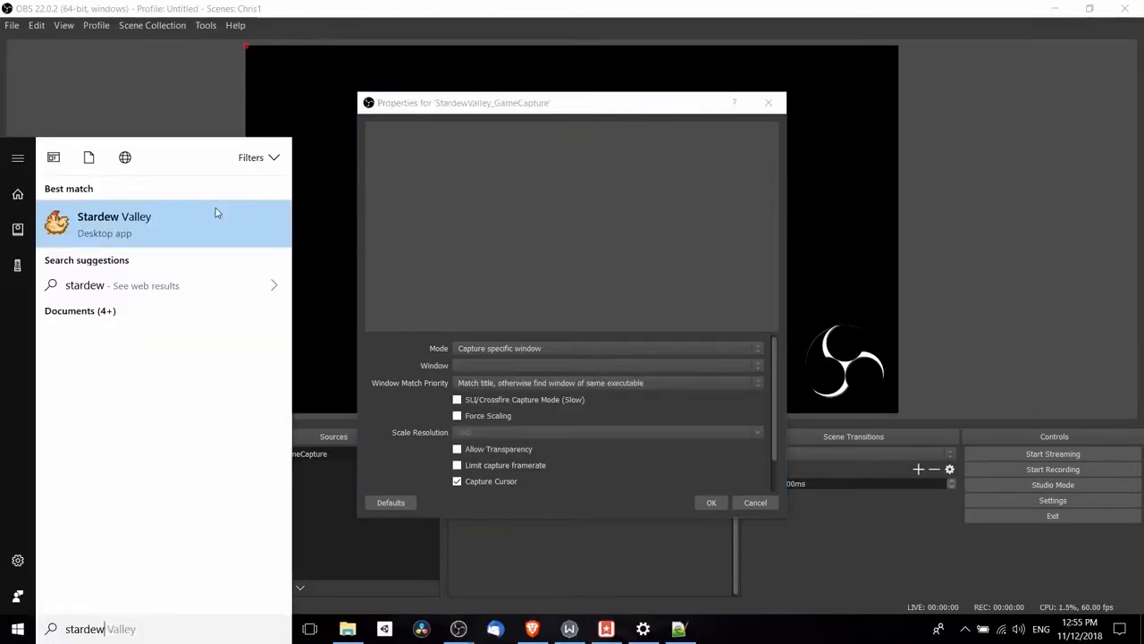
left_click(212, 218)
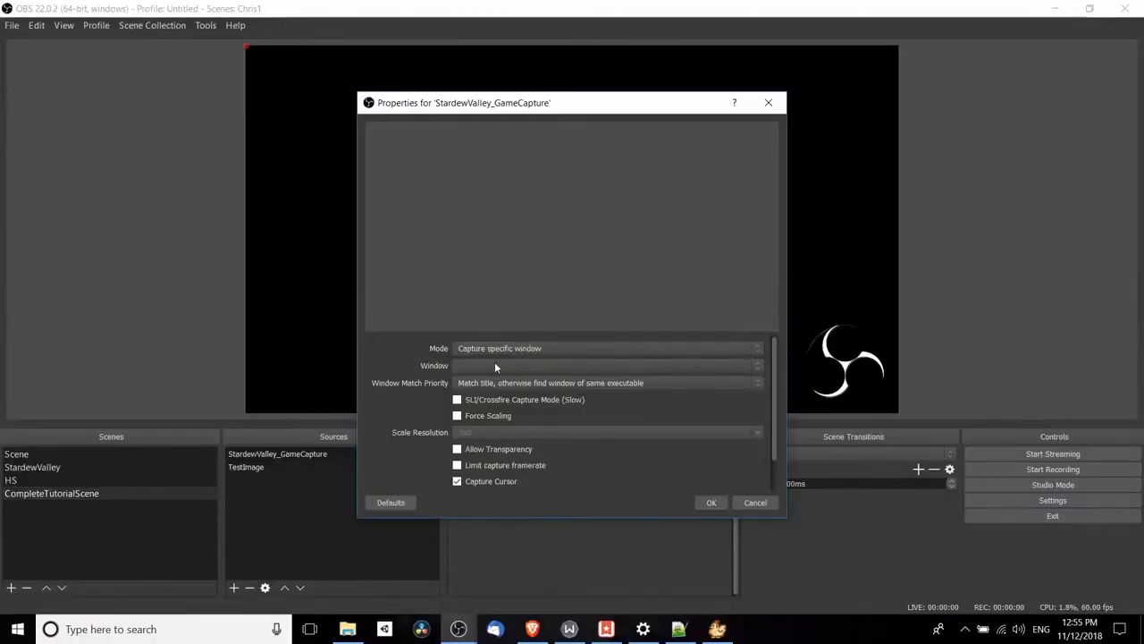
Step: Look for the Stardew Valley window among the capturable windows, and discard the source's property changes
left_click(496, 365)
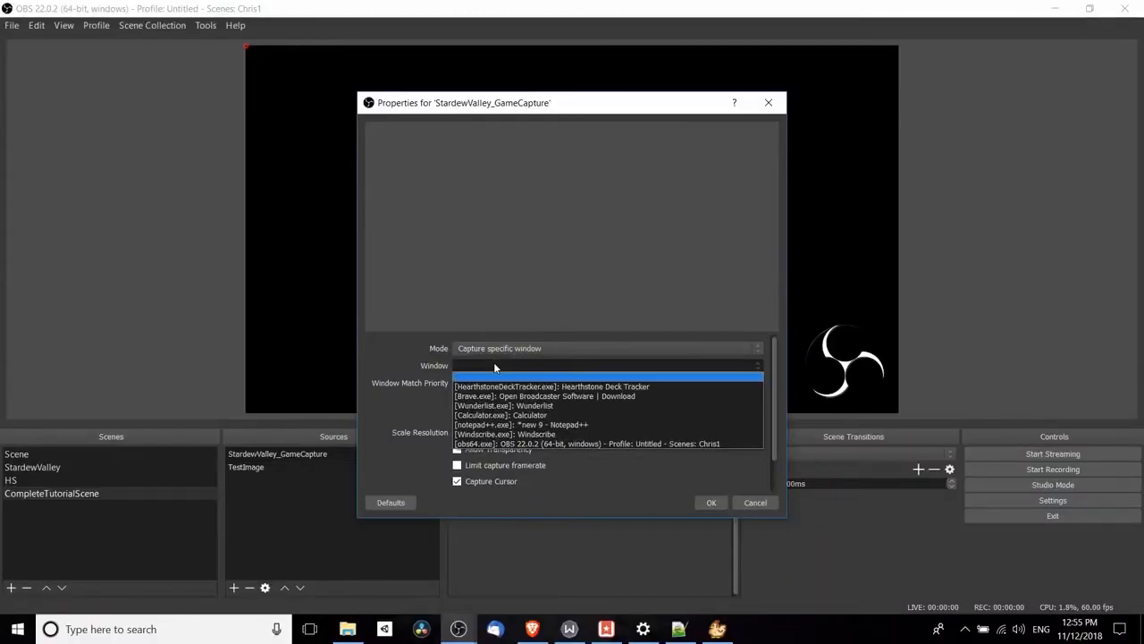
left_click(494, 365)
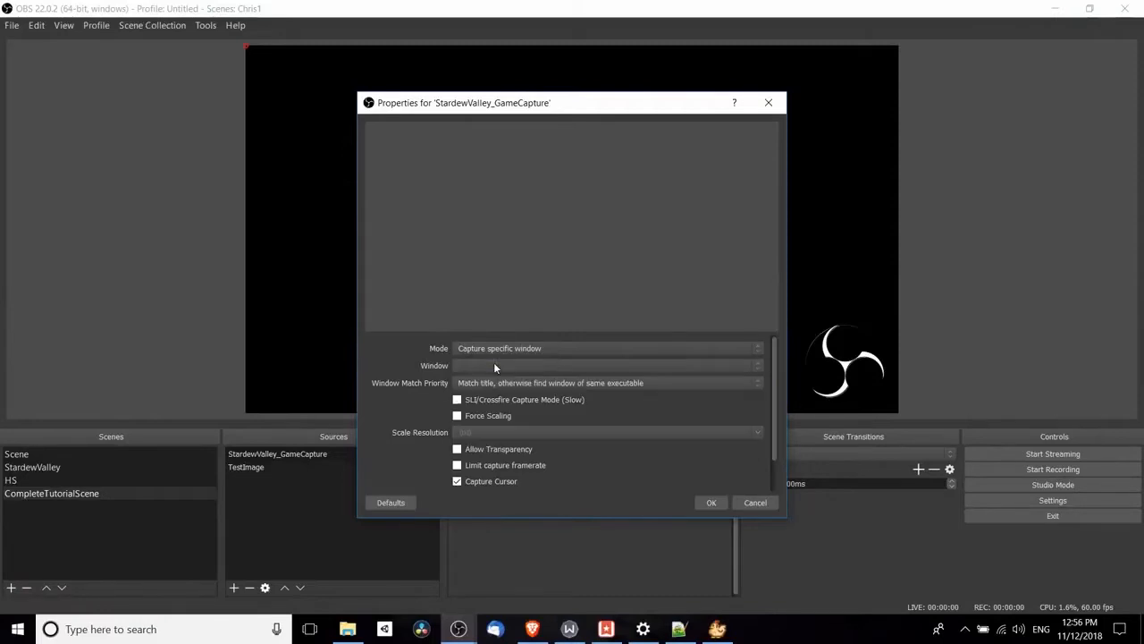
left_click(755, 502)
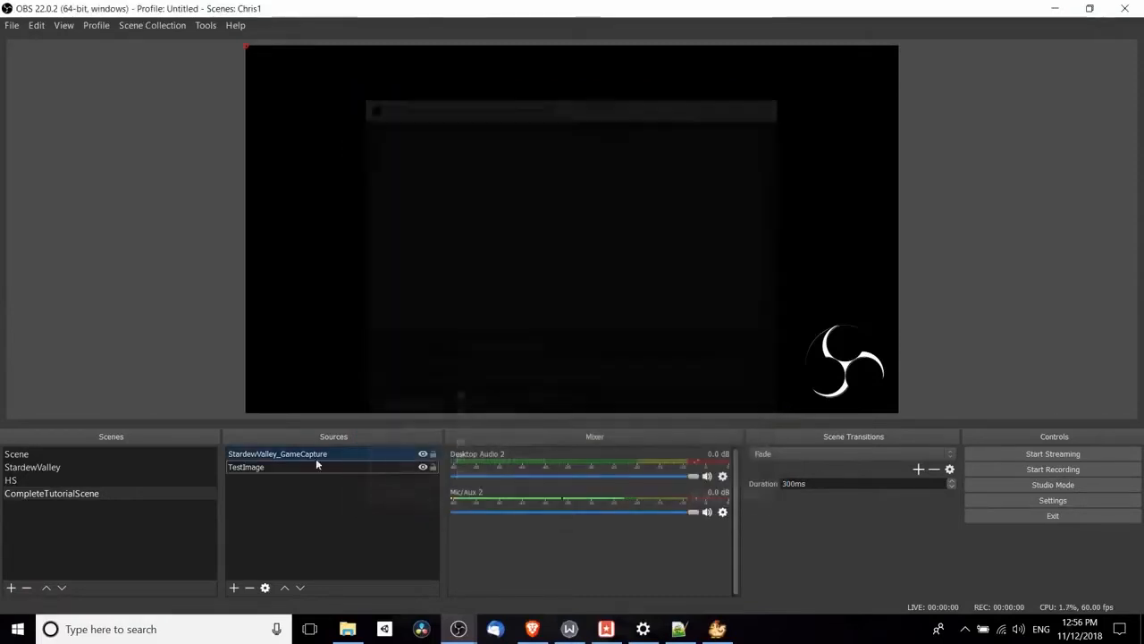
Step: Reopen the StardewValley_GameCapture properties, set the mode to Capture specific window, choose a window to capture, and accept
double_click(296, 458)
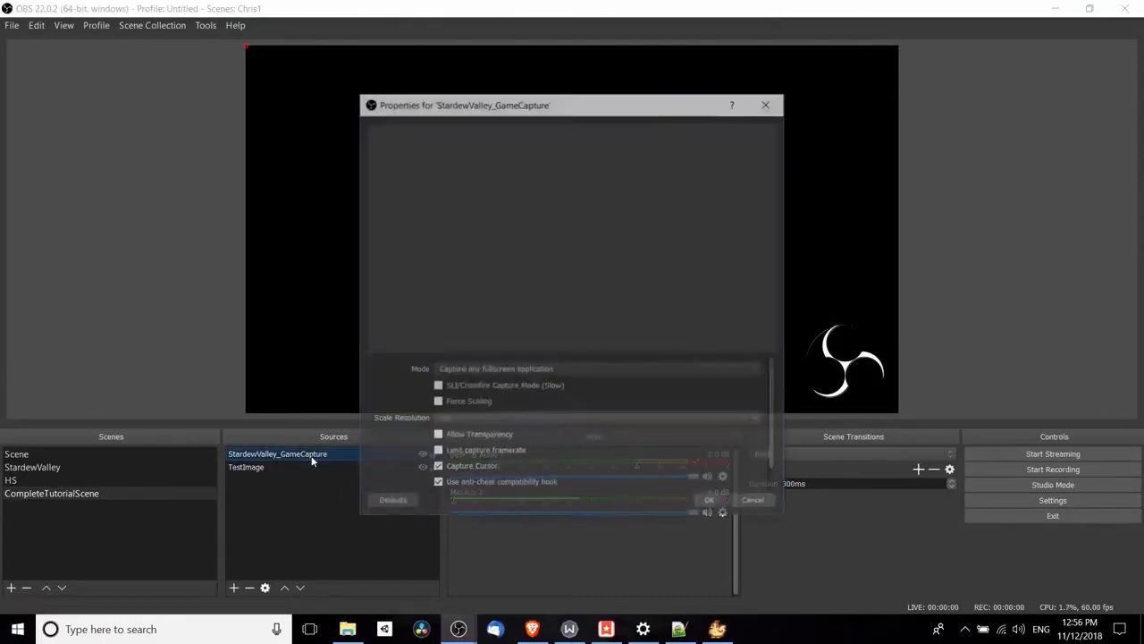
left_click(489, 371)
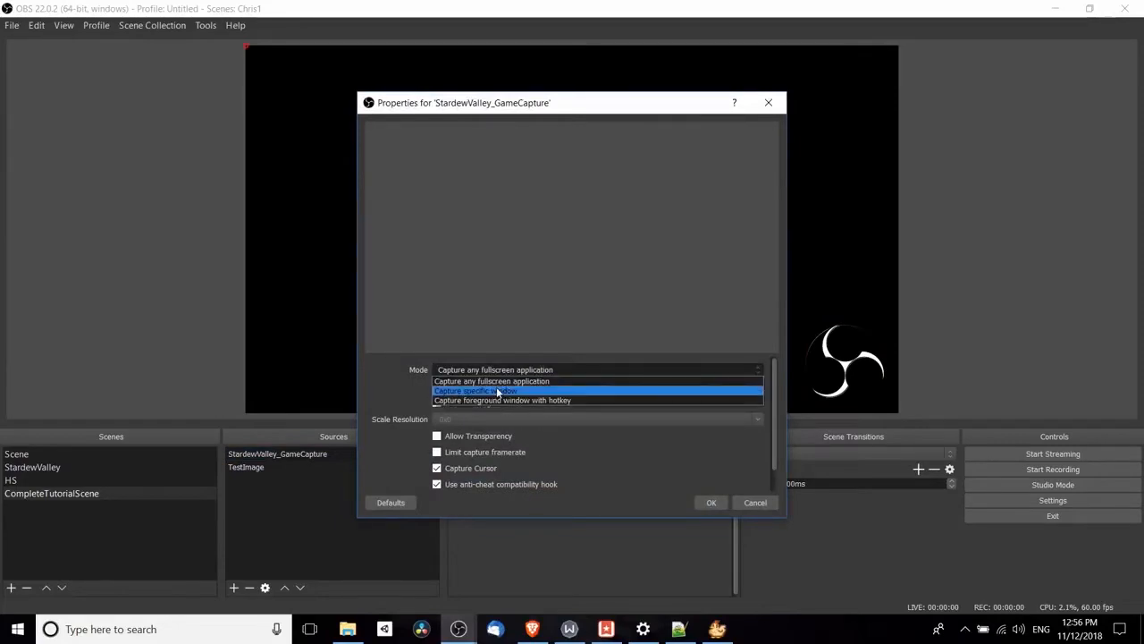
left_click(498, 391)
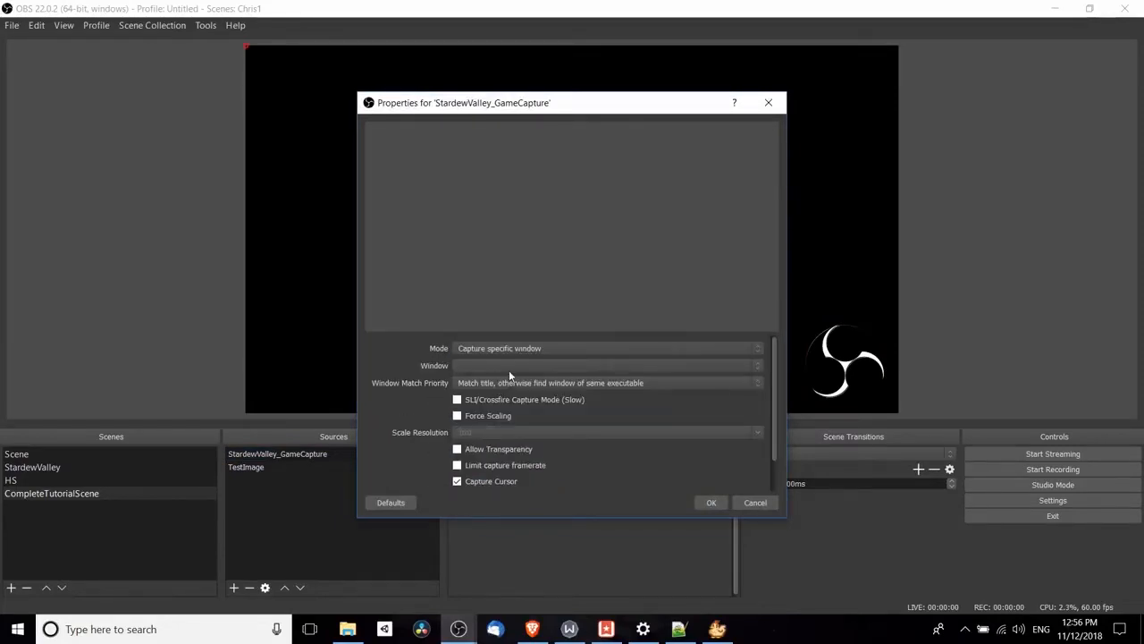
left_click(509, 369)
left_click(516, 387)
left_click(708, 503)
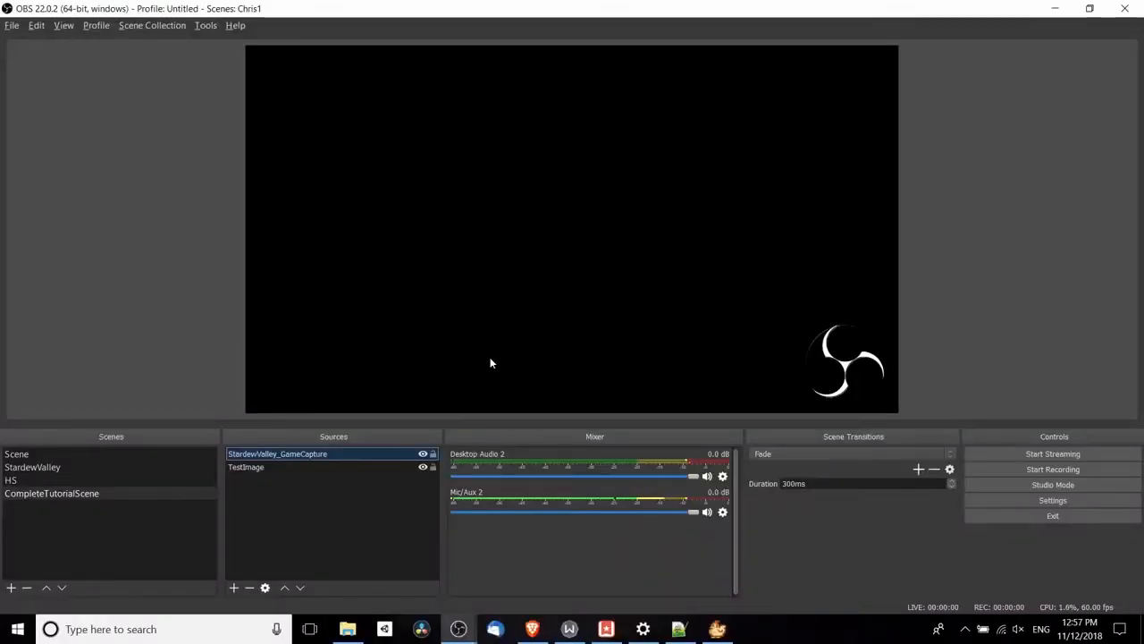
Step: Switch to Stardew Valley and change the Window Mode in its graphics options to a windowed display
key("alt+Tab")
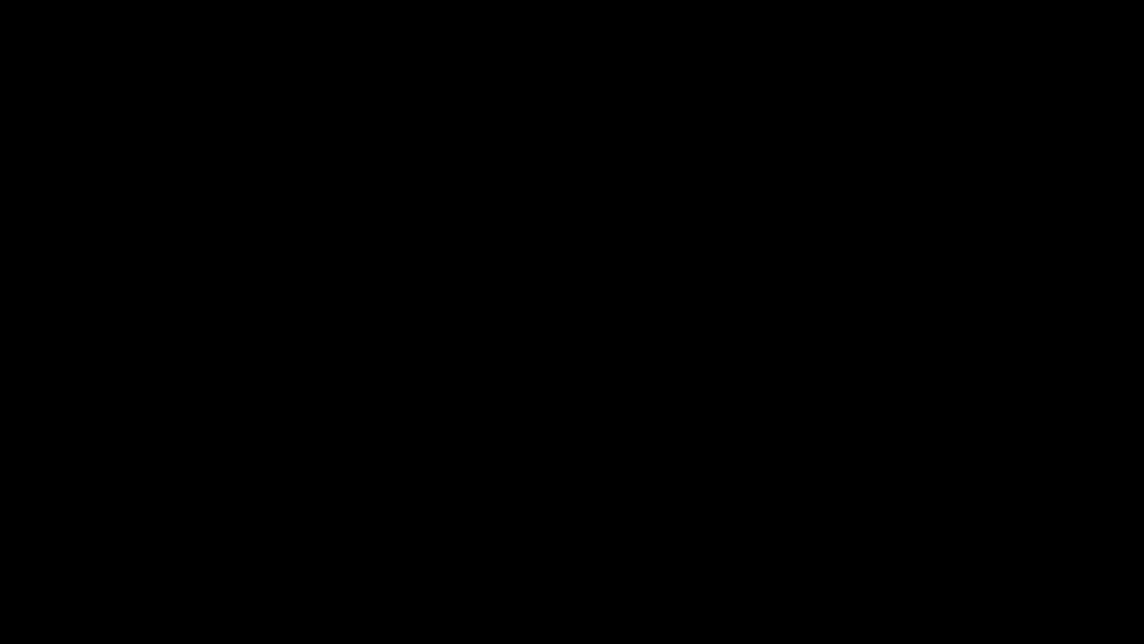
scroll(572, 242, "down", 10)
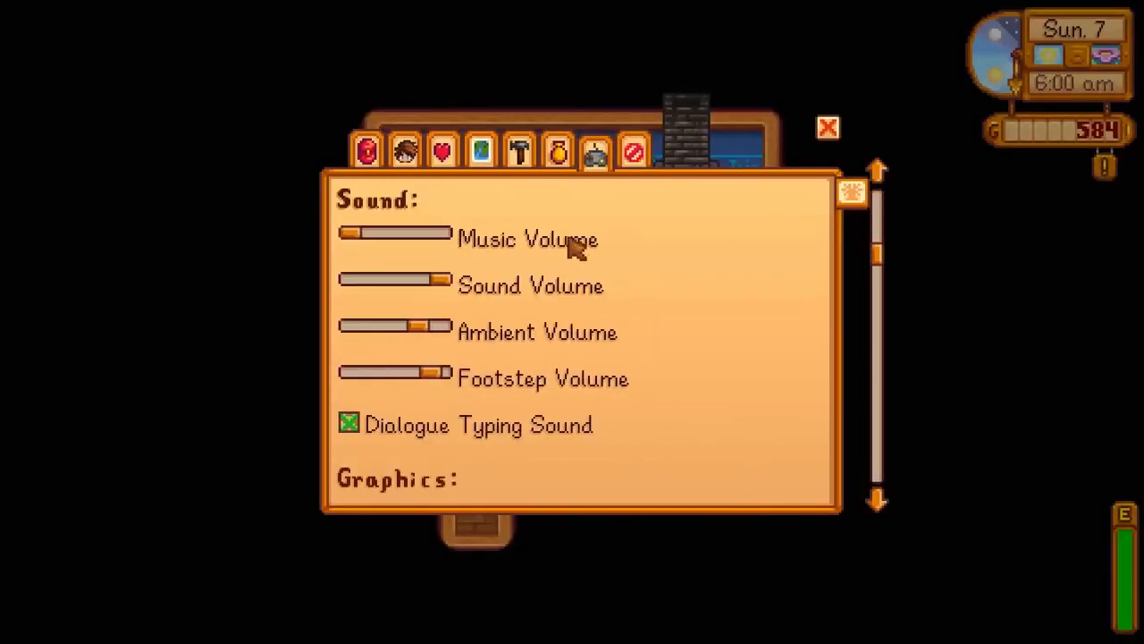
scroll(577, 250, "down", 5)
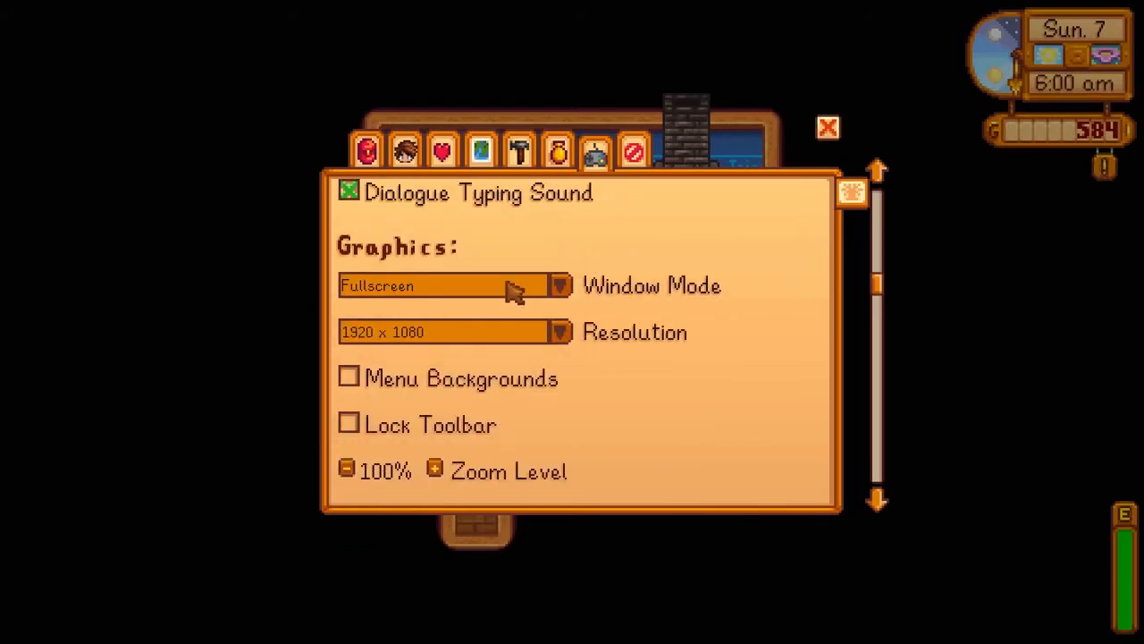
left_click(506, 281)
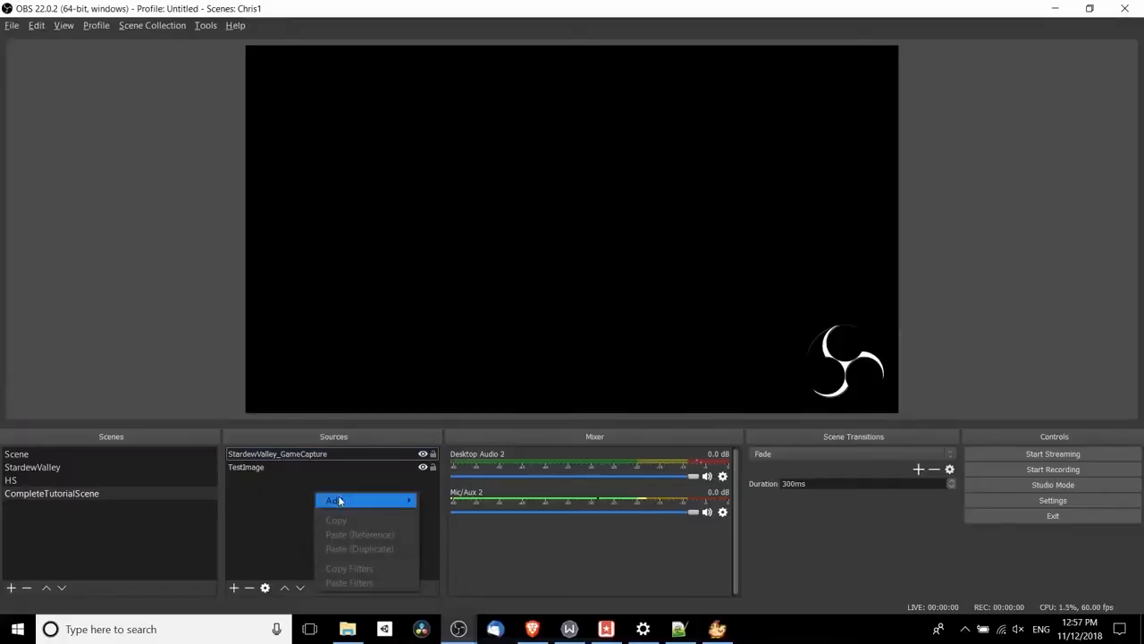
Step: Add a Window Capture source named StardewValley-WindowCapture that captures [Stardew Valley.exe]: Stardew Valley, and accept its properties
mouse_move(332, 498)
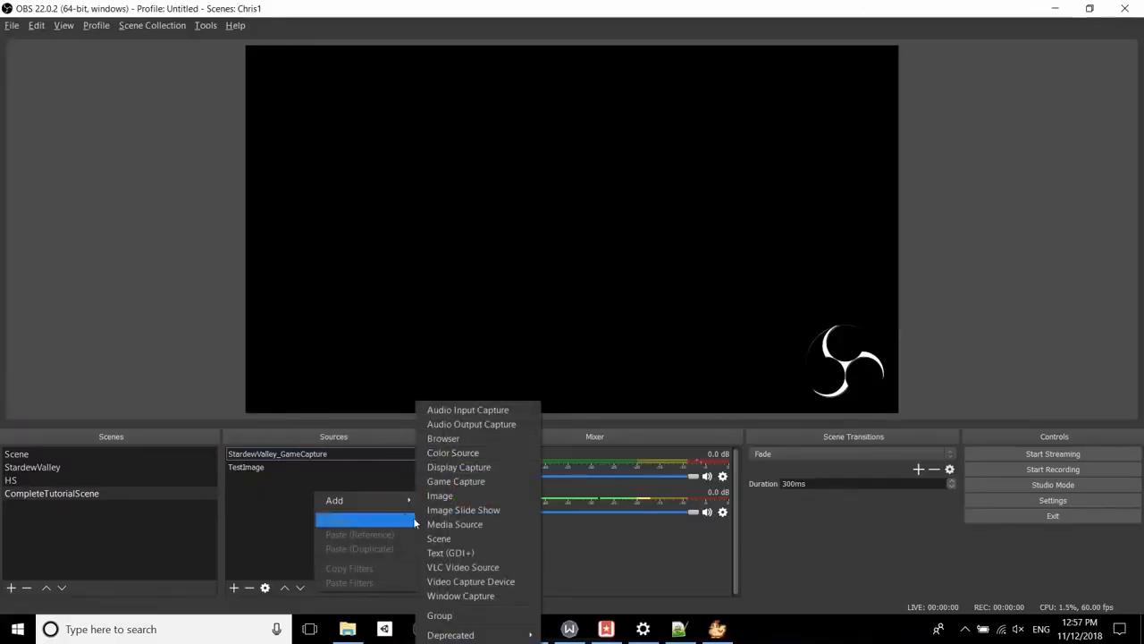
left_click(449, 597)
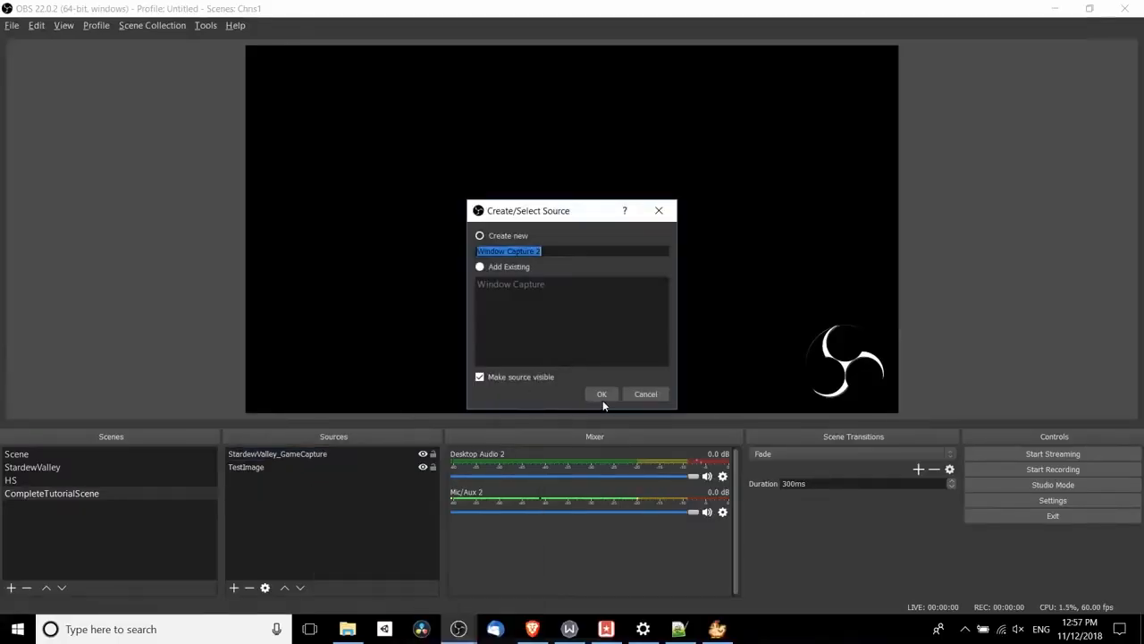
type("StardewValley-WindowCa")
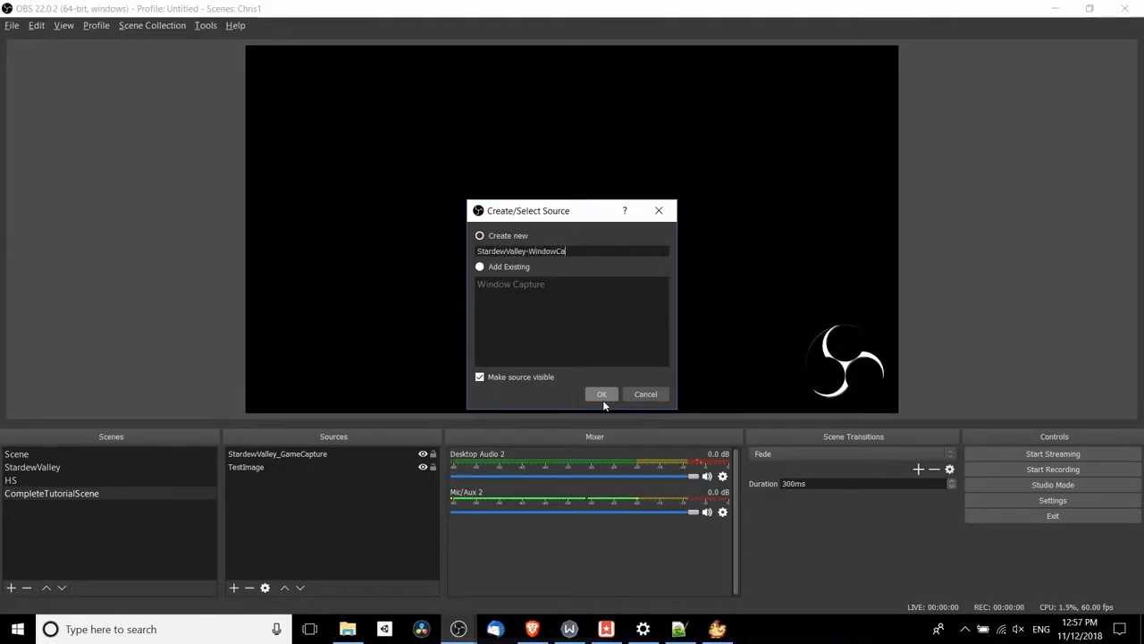
type("pture")
left_click(603, 399)
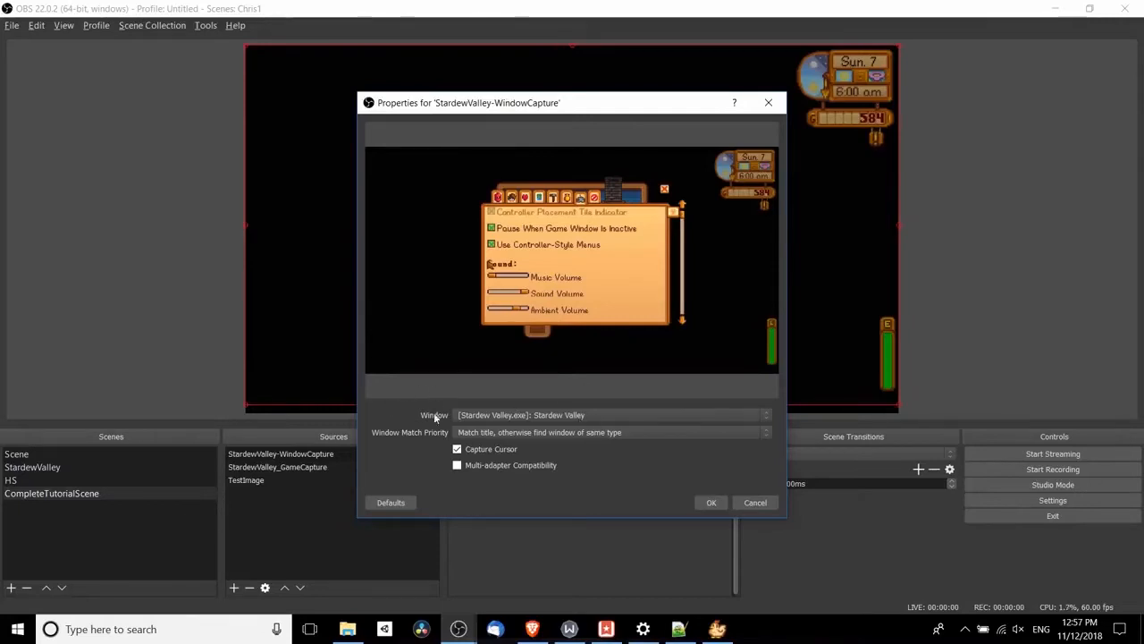
left_click(702, 506)
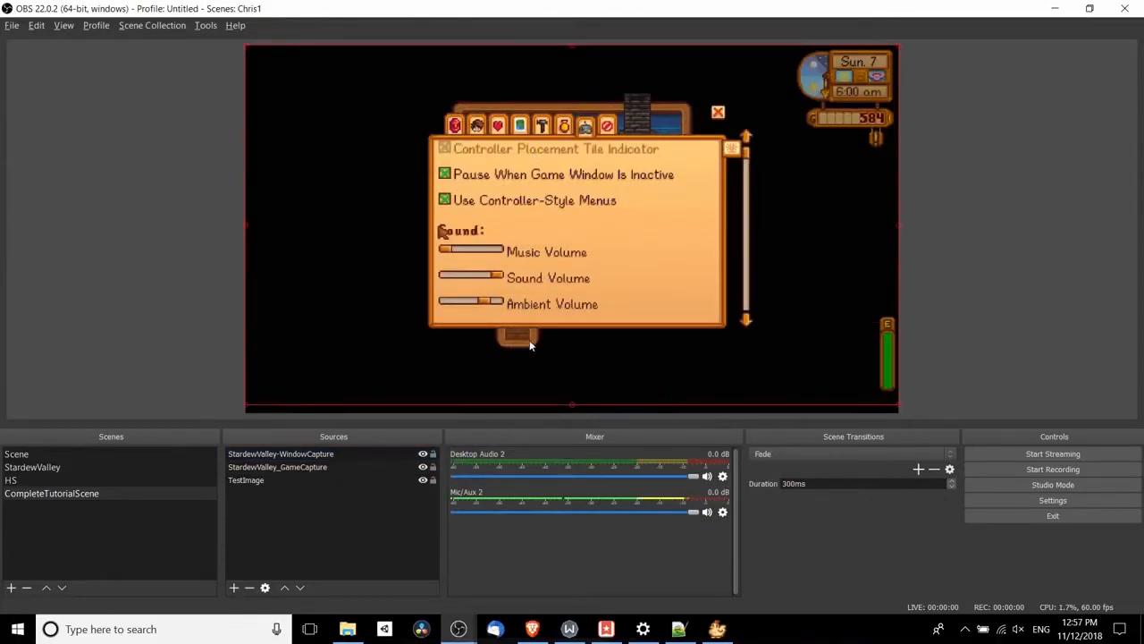
Step: Adjust the Stardew Valley game window, stretch its window capture down to fill the whole canvas, and deselect it
left_click(717, 628)
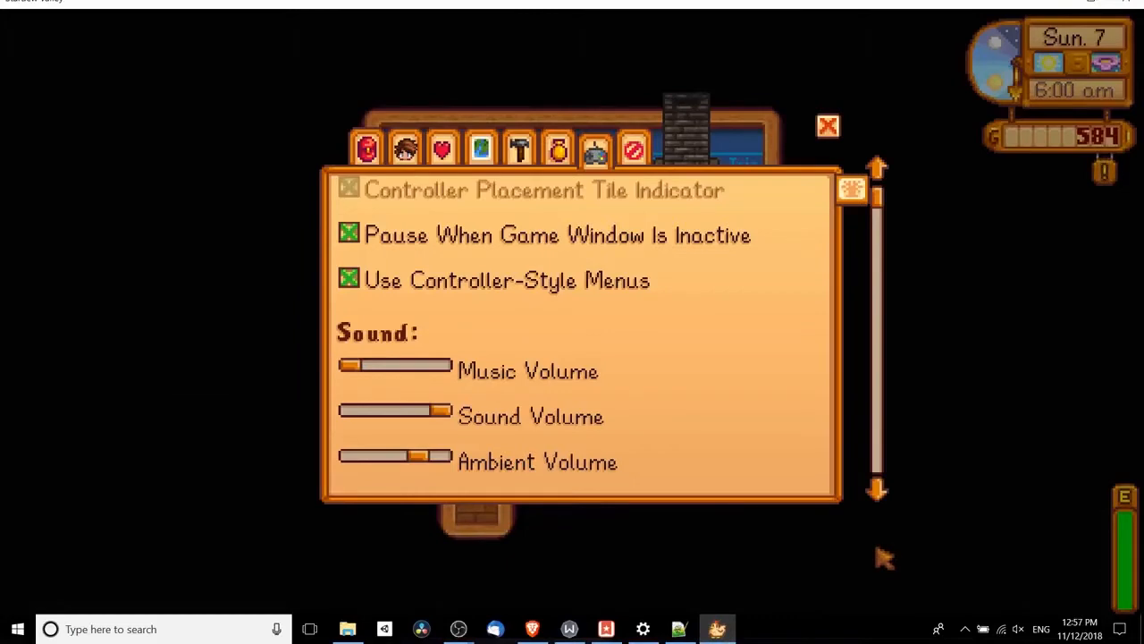
left_click_drag(712, 6, 712, 2)
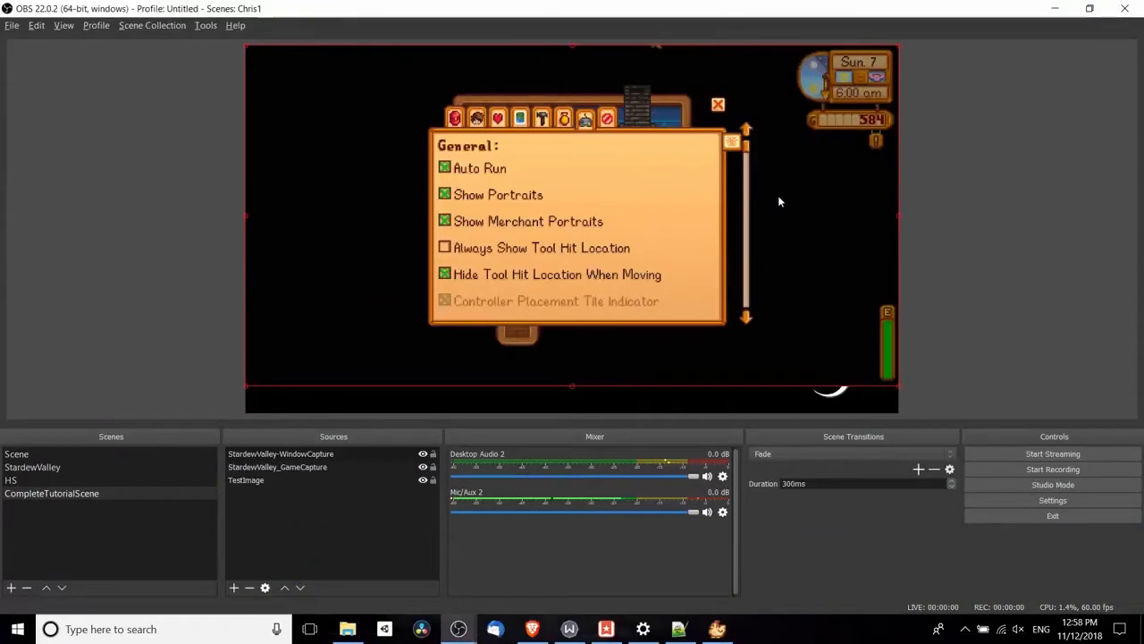
left_click_drag(768, 206, 767, 202)
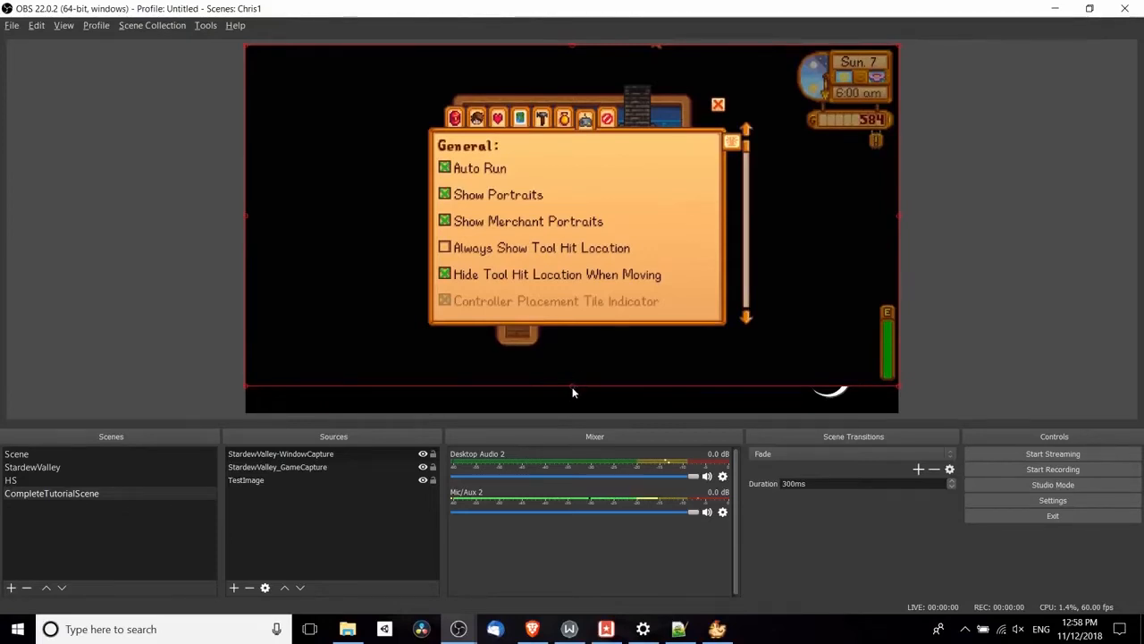
left_click_drag(573, 391, 573, 415)
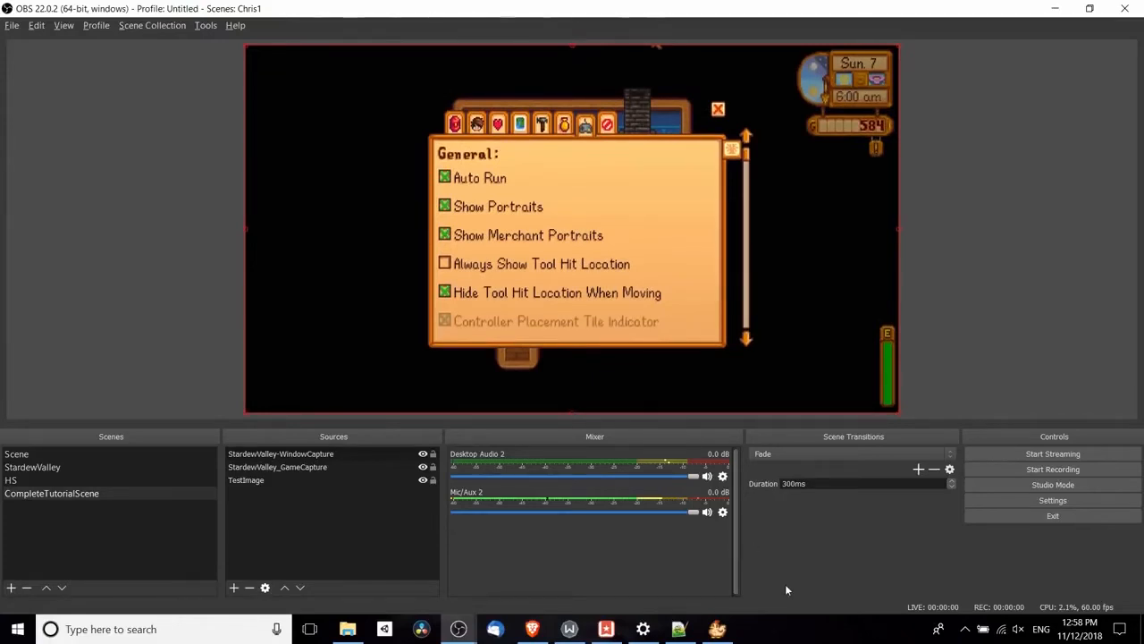
left_click(363, 536)
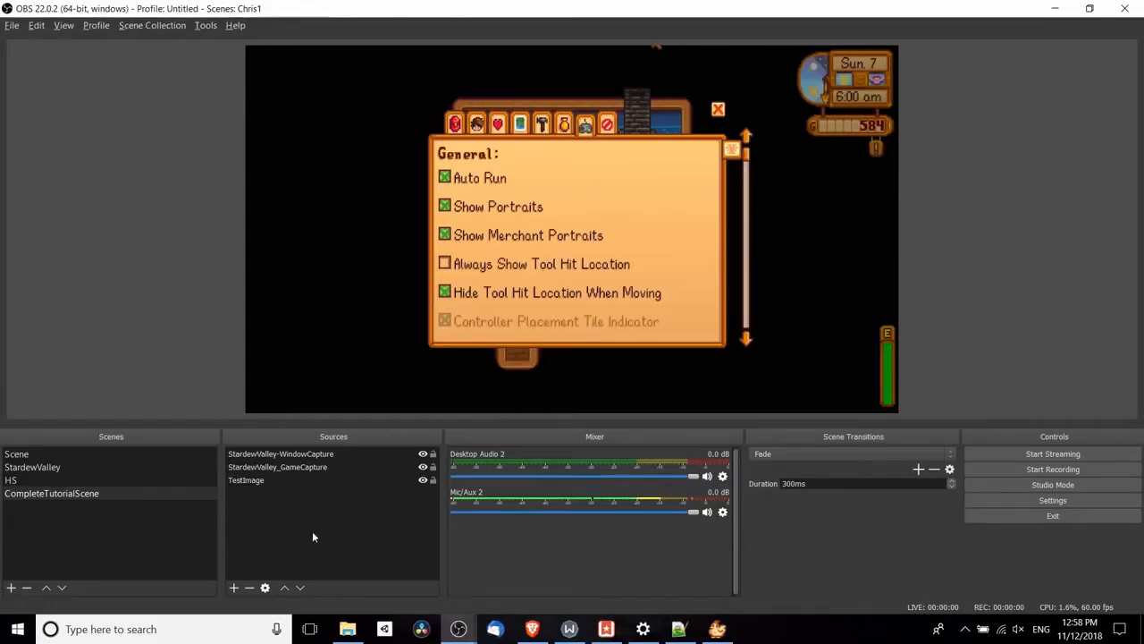
Step: View the sources of the StardewValley scene, and return to CompleteTutorialScene
left_click(105, 468)
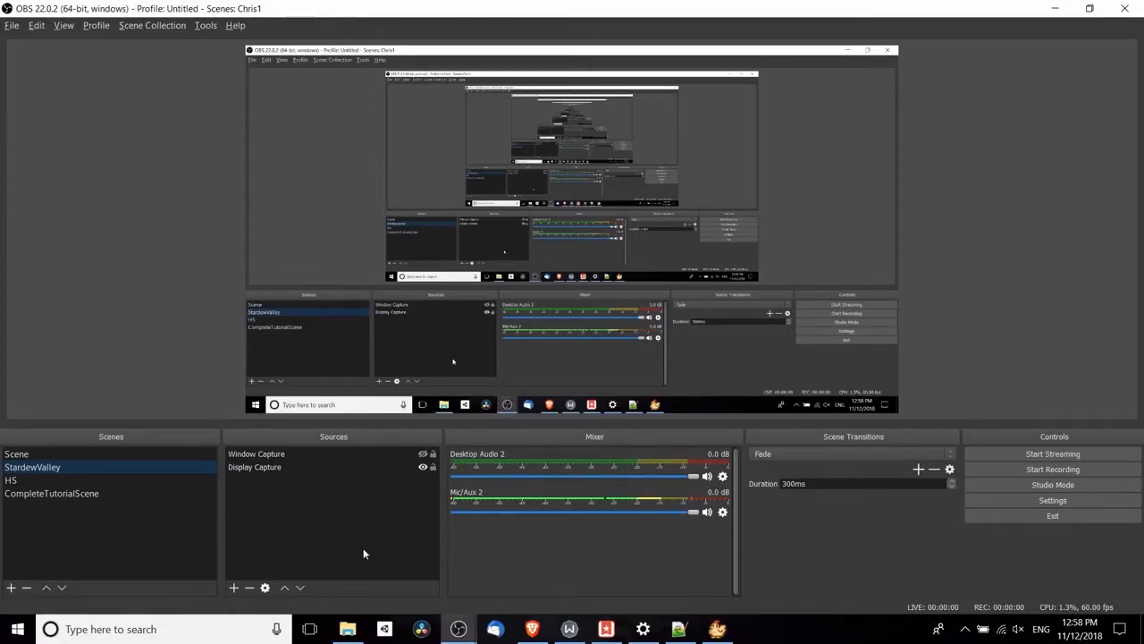
left_click(118, 492)
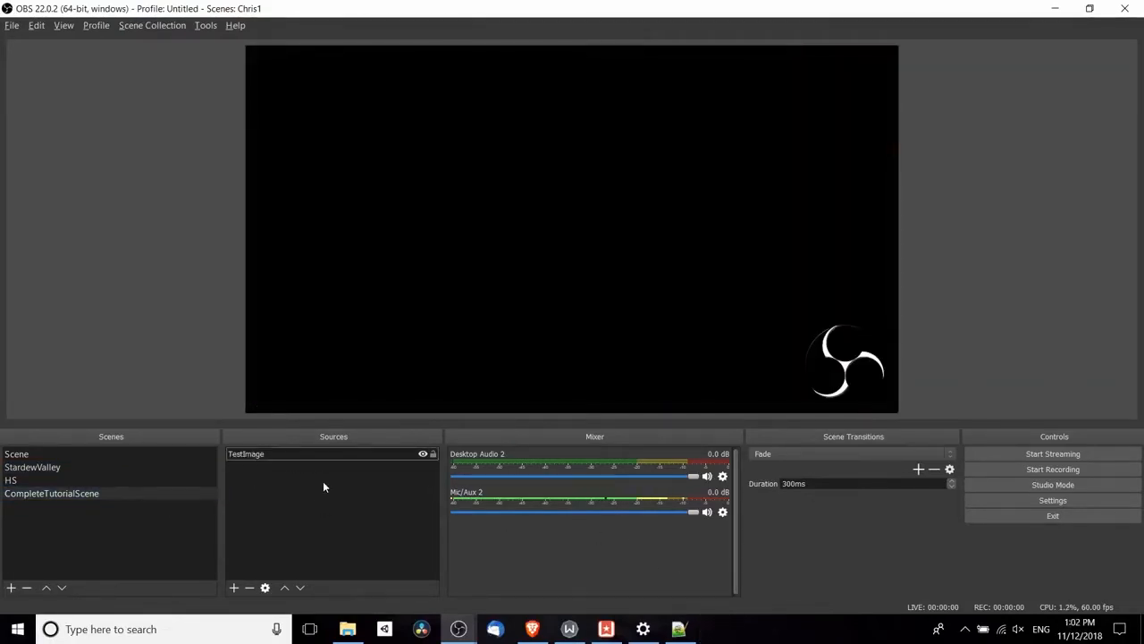
Step: Add a new Video Capture Device source to CompleteTutorialScene, using USB2.0 HD UVC WebCam as its device
right_click(324, 483)
mouse_move(328, 491)
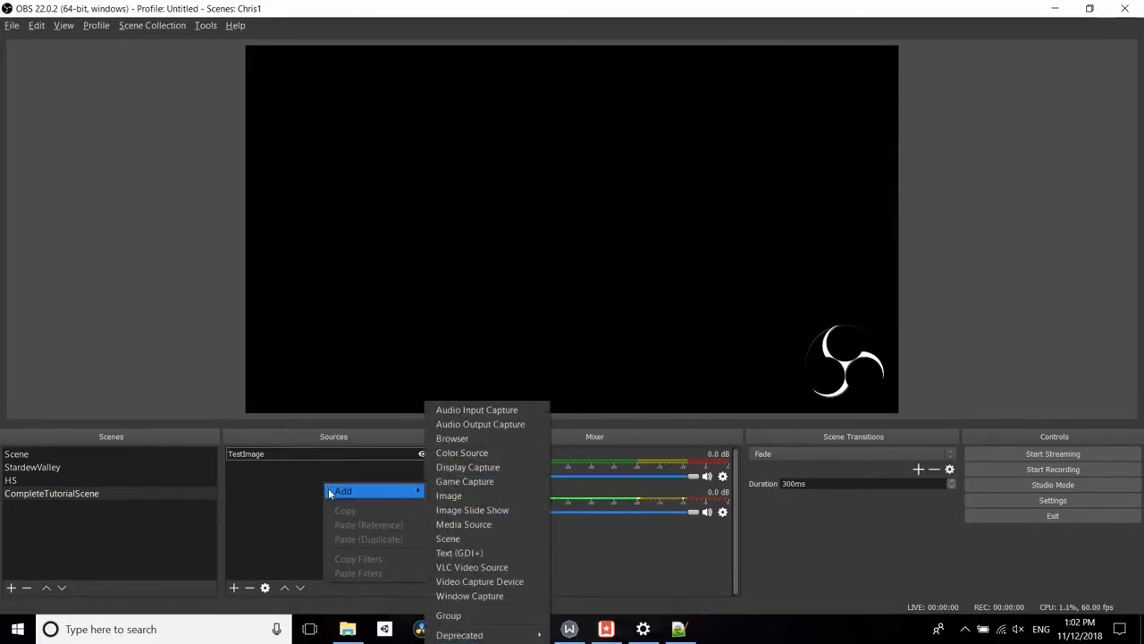
left_click(482, 581)
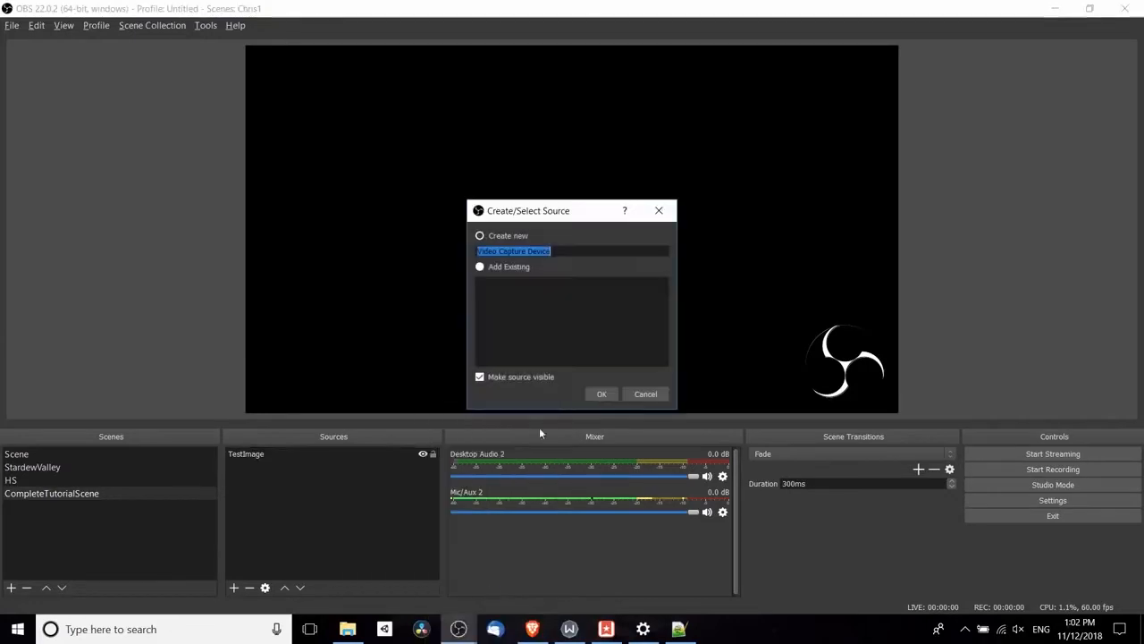
left_click(602, 394)
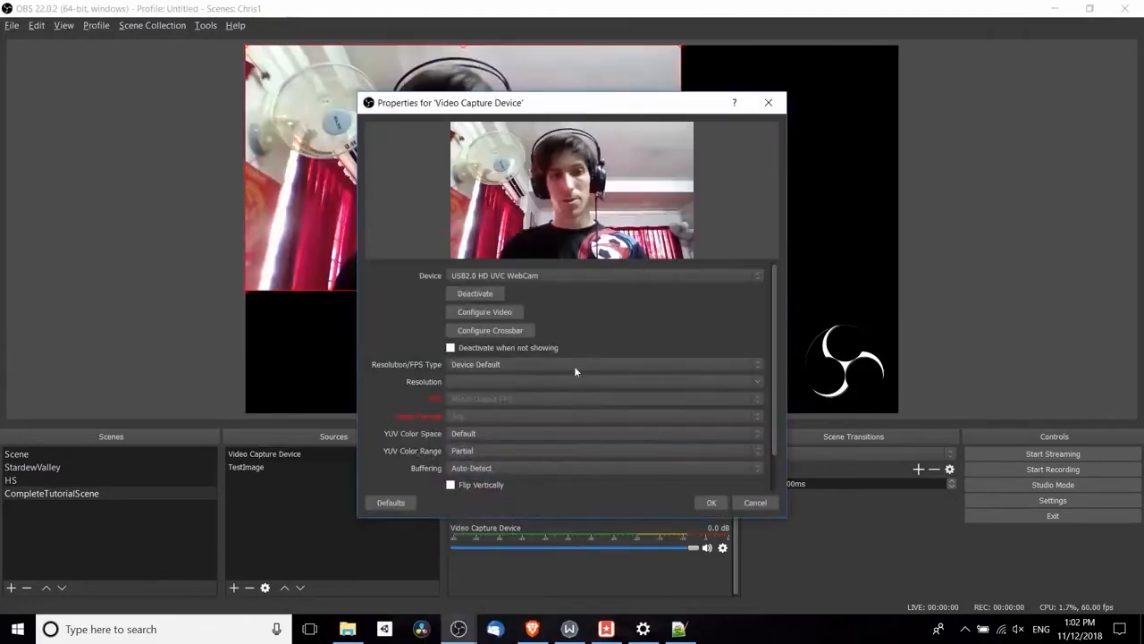
left_click_drag(508, 107, 813, 148)
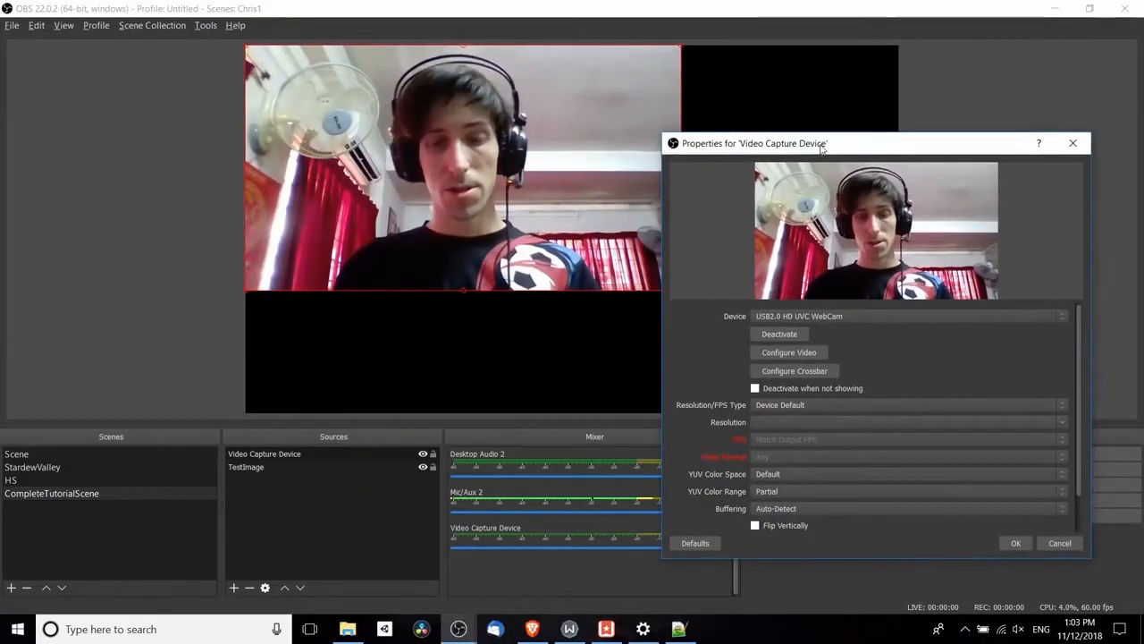
left_click(857, 317)
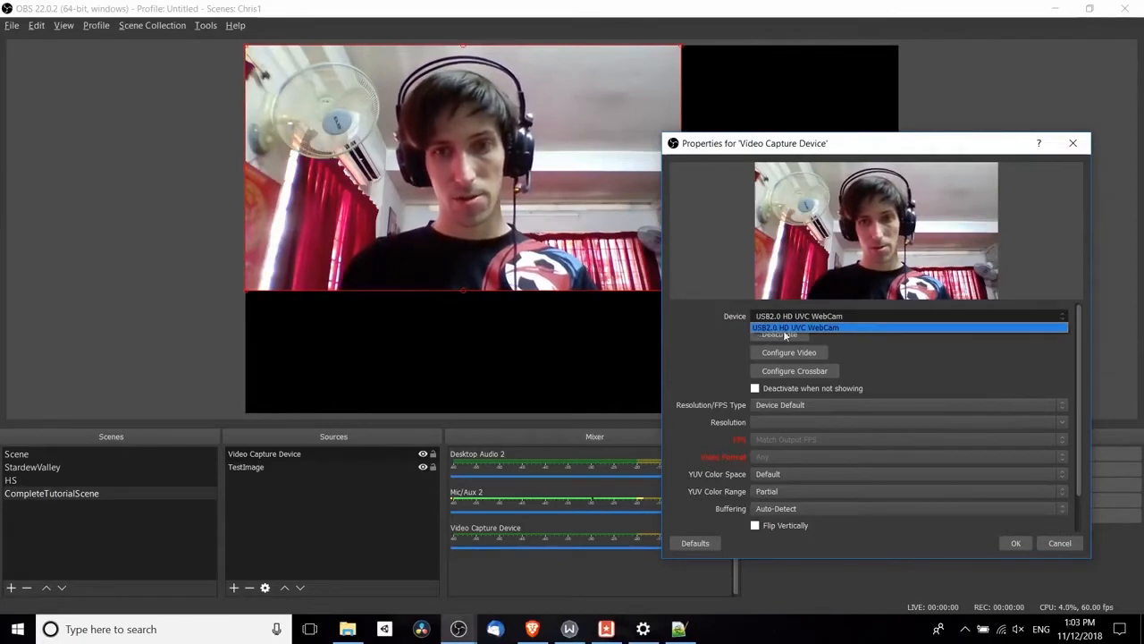
left_click(855, 328)
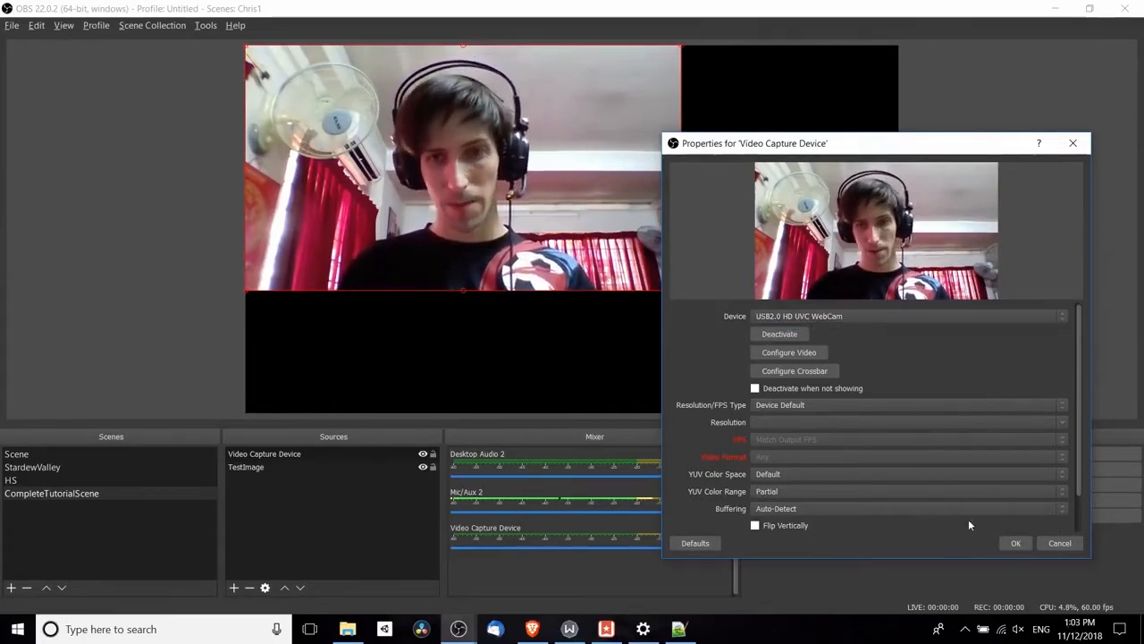
Step: Set the webcam's Resolution/FPS Type to Custom and its resolution to 1280x720
left_click(792, 405)
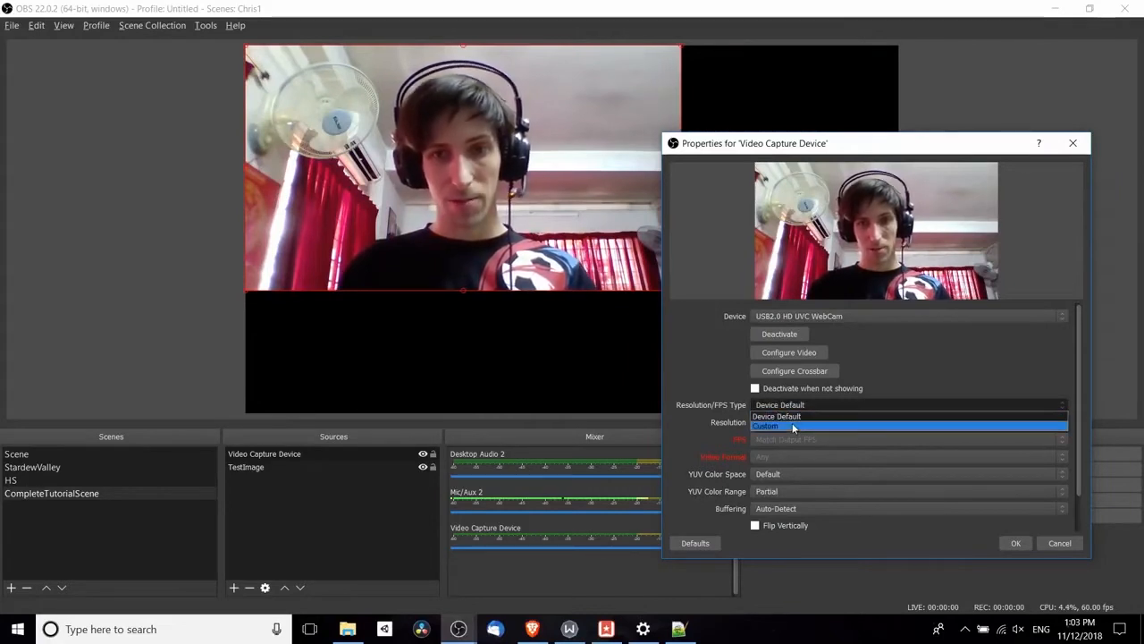
left_click(788, 406)
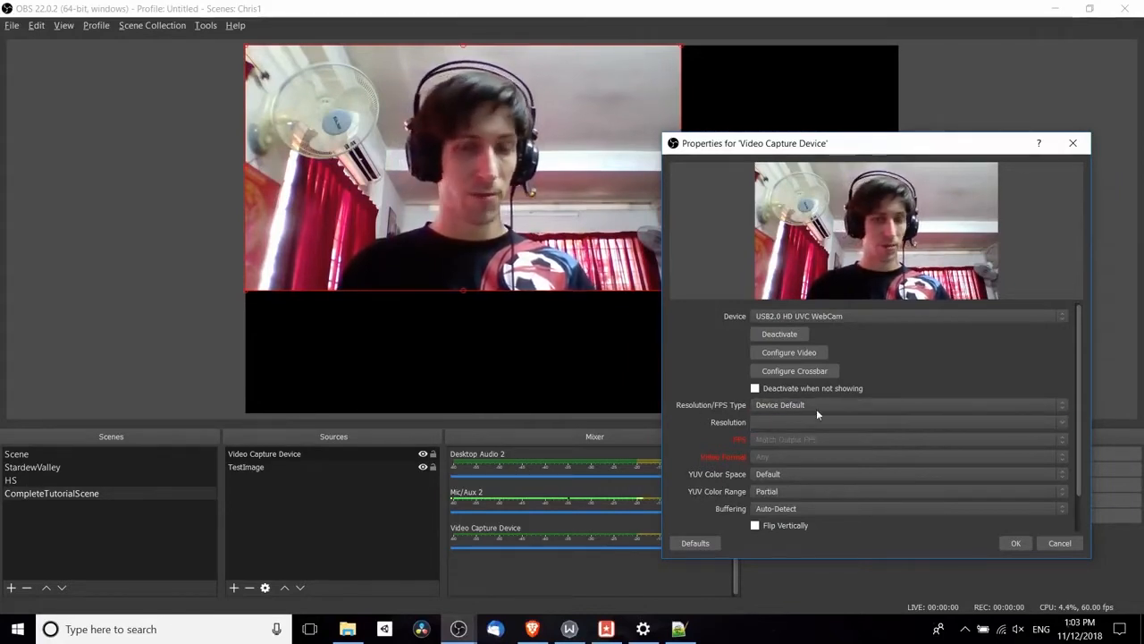
left_click(820, 405)
left_click(810, 424)
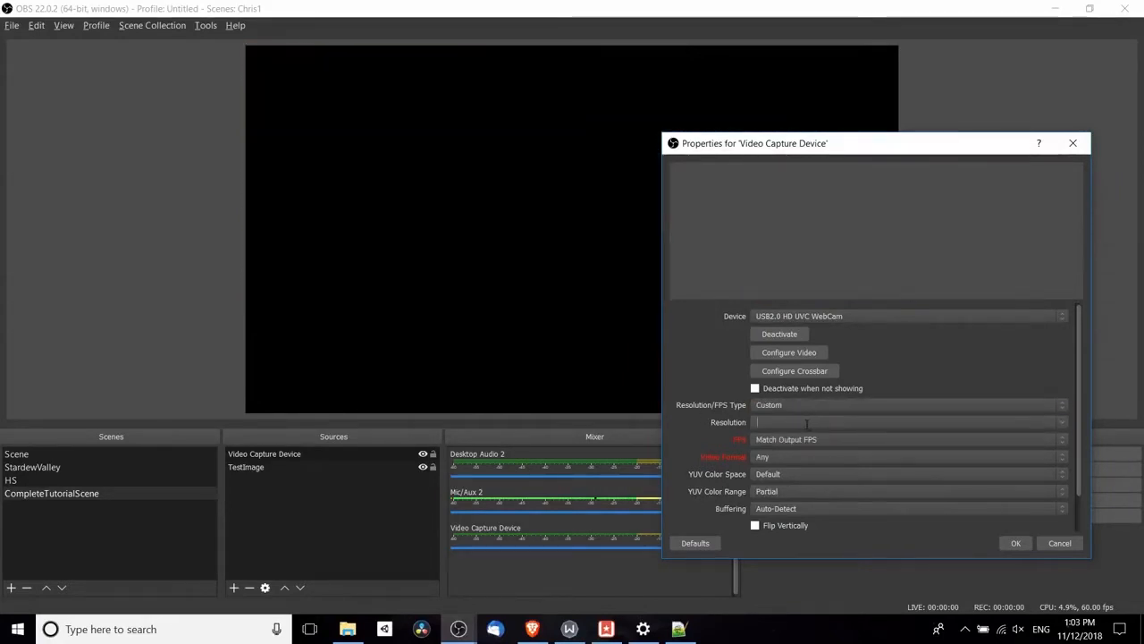
left_click(806, 424)
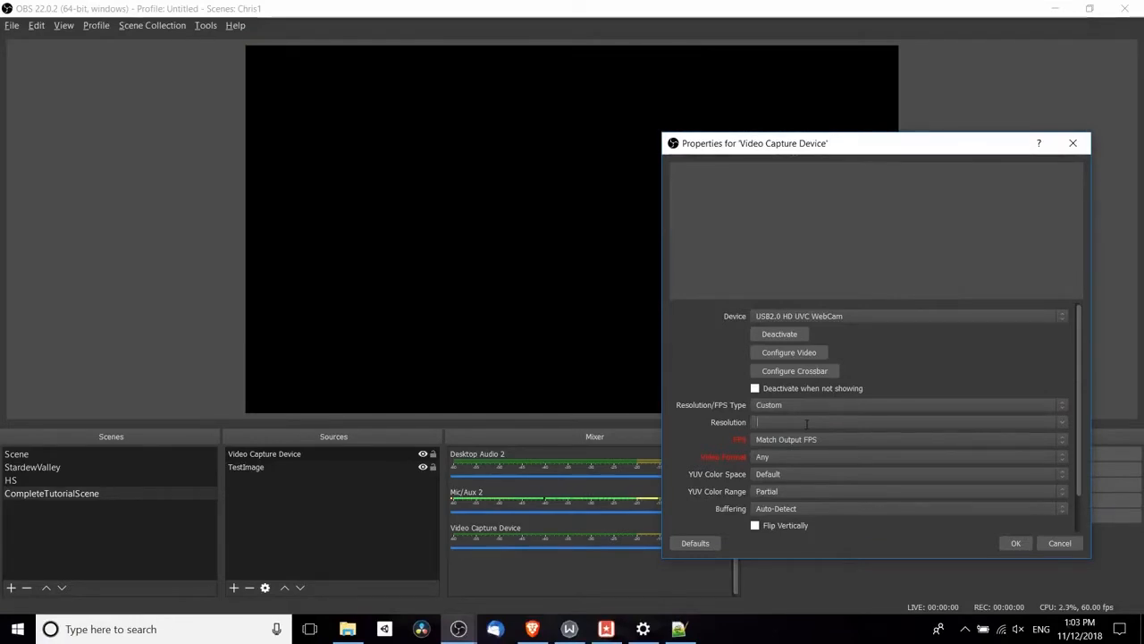
type("1280x72028")
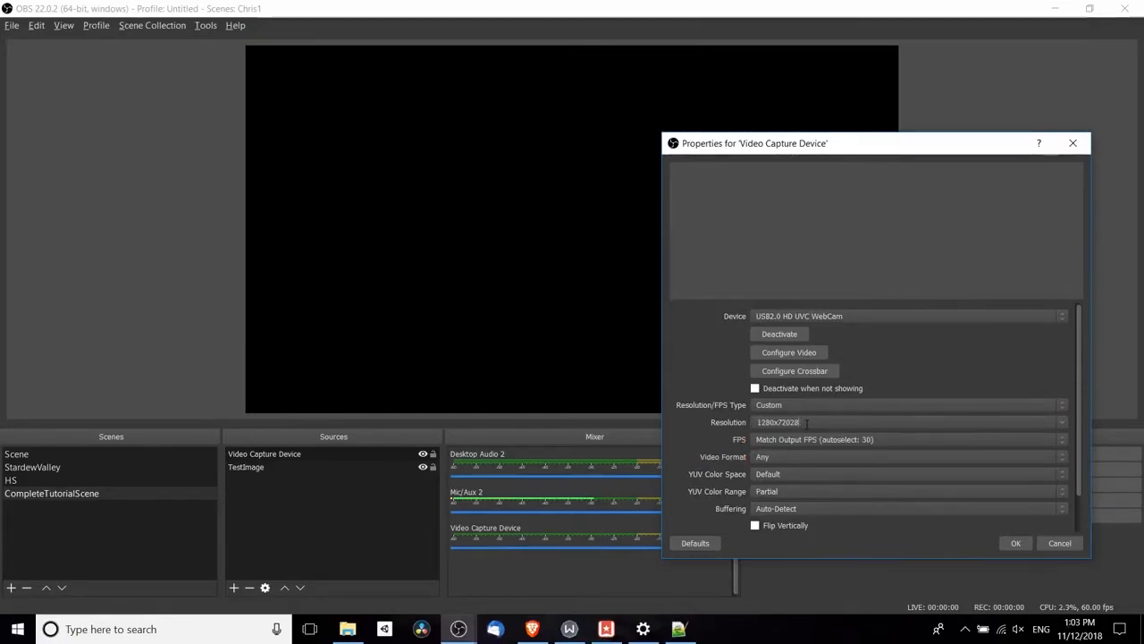
double_click(806, 424)
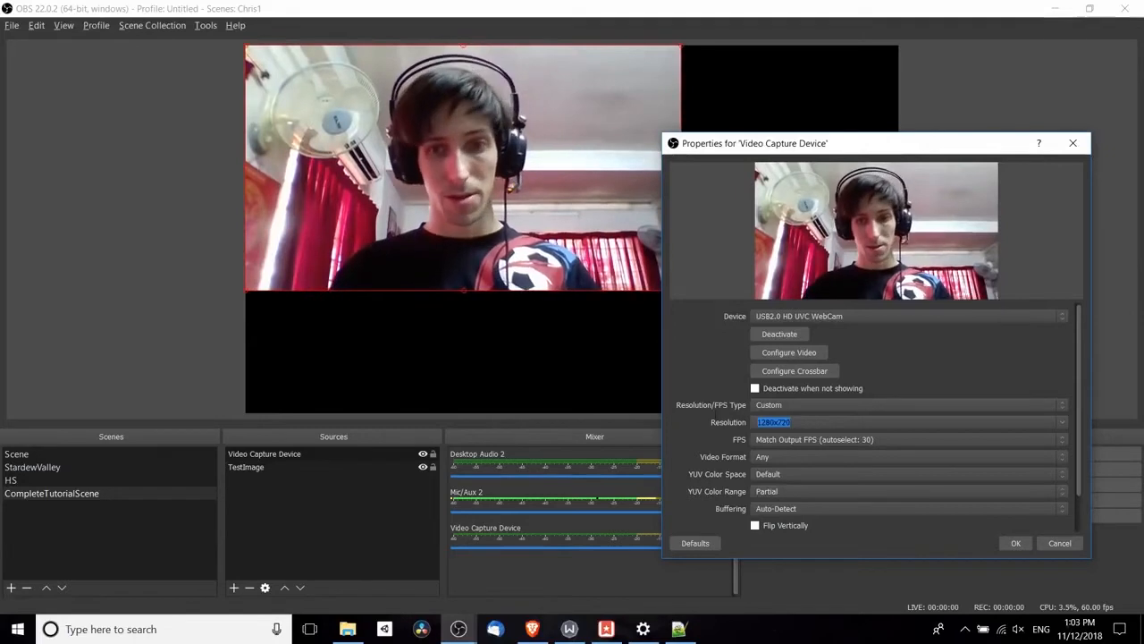
Step: Try a 640x480 resolution for the webcam
left_click(807, 423)
left_click_drag(806, 423, 756, 425)
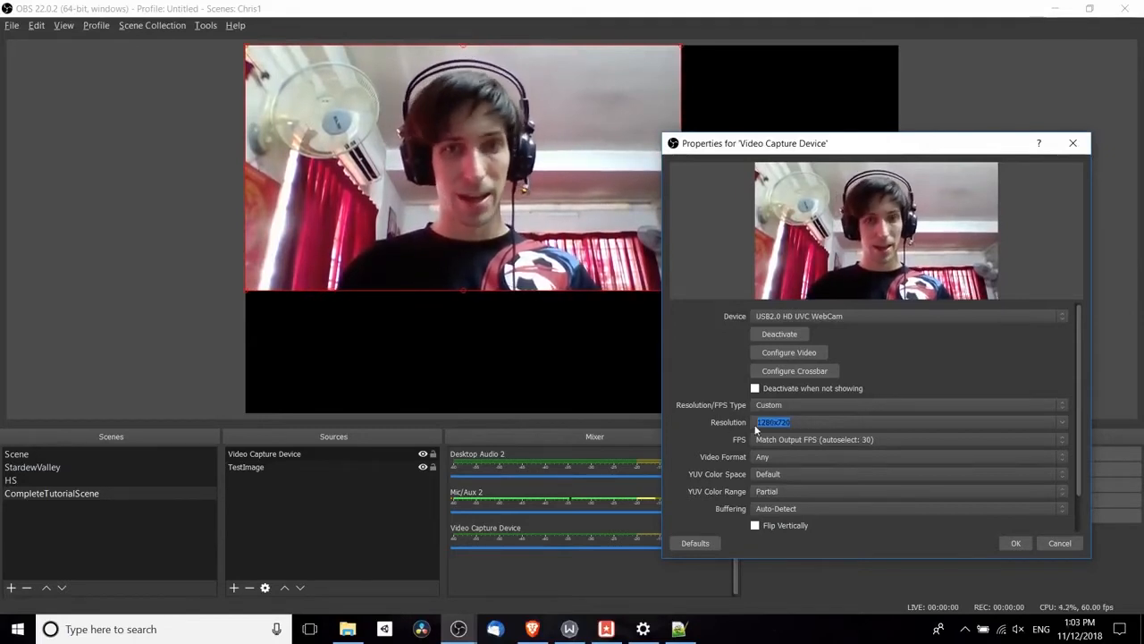
type("640x480")
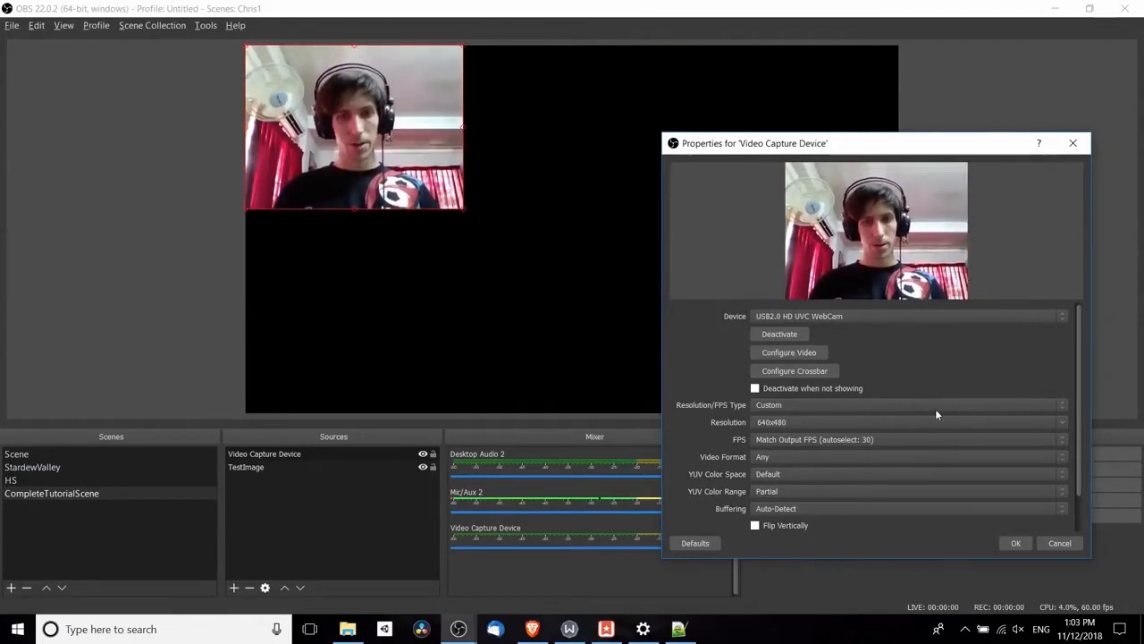
Step: Set the webcam's resolution back to 1280x720 and accept the source properties
double_click(791, 429)
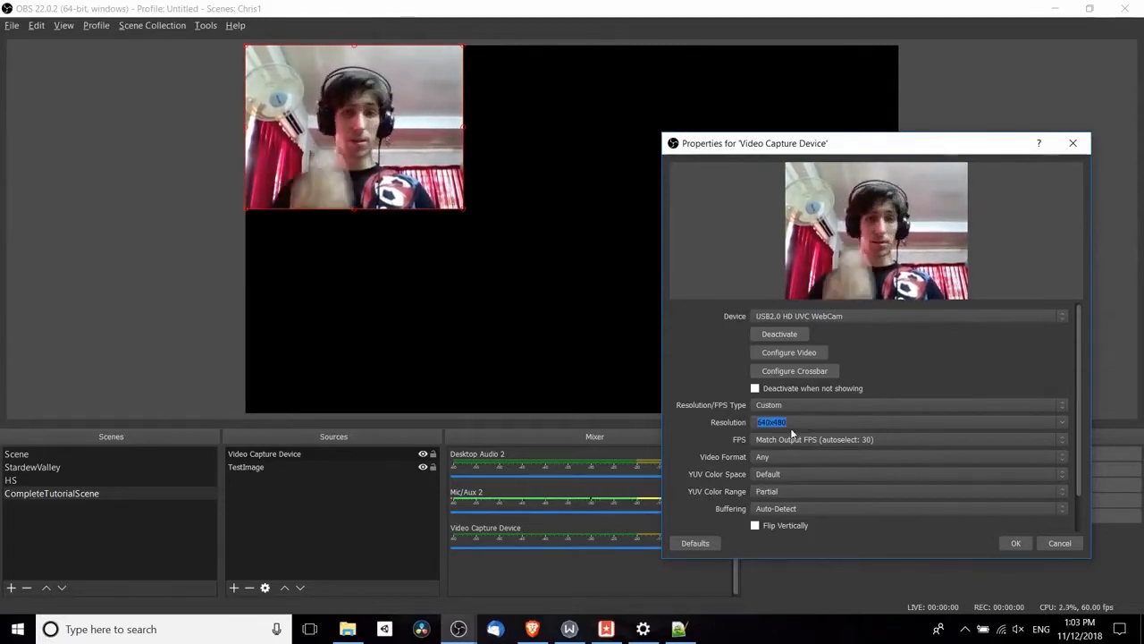
type("1280x720")
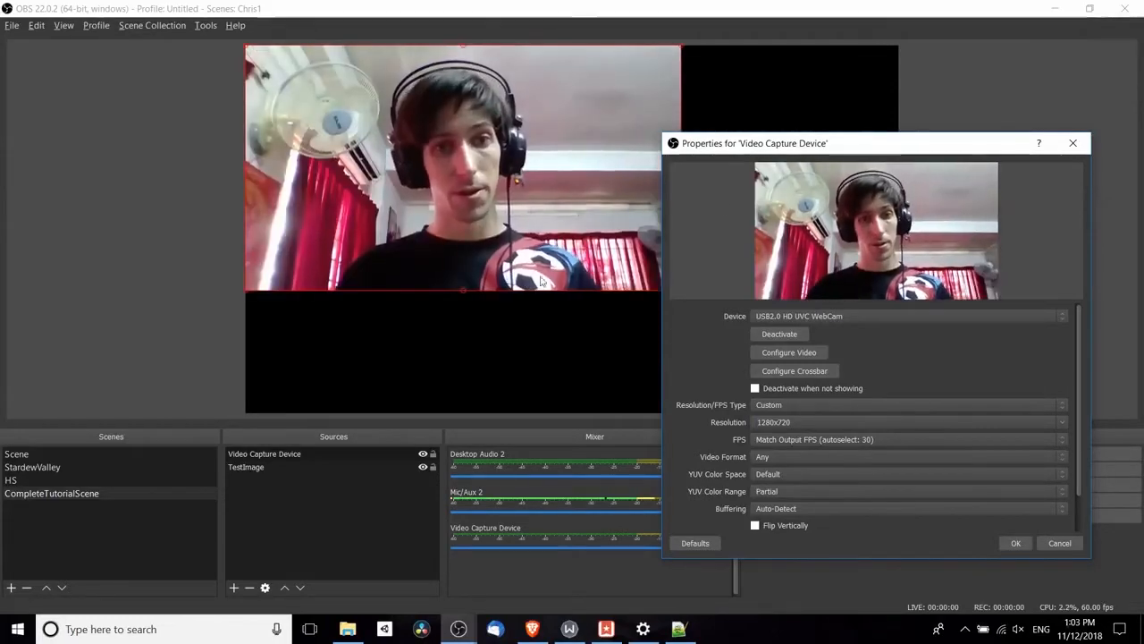
left_click_drag(776, 141, 826, 103)
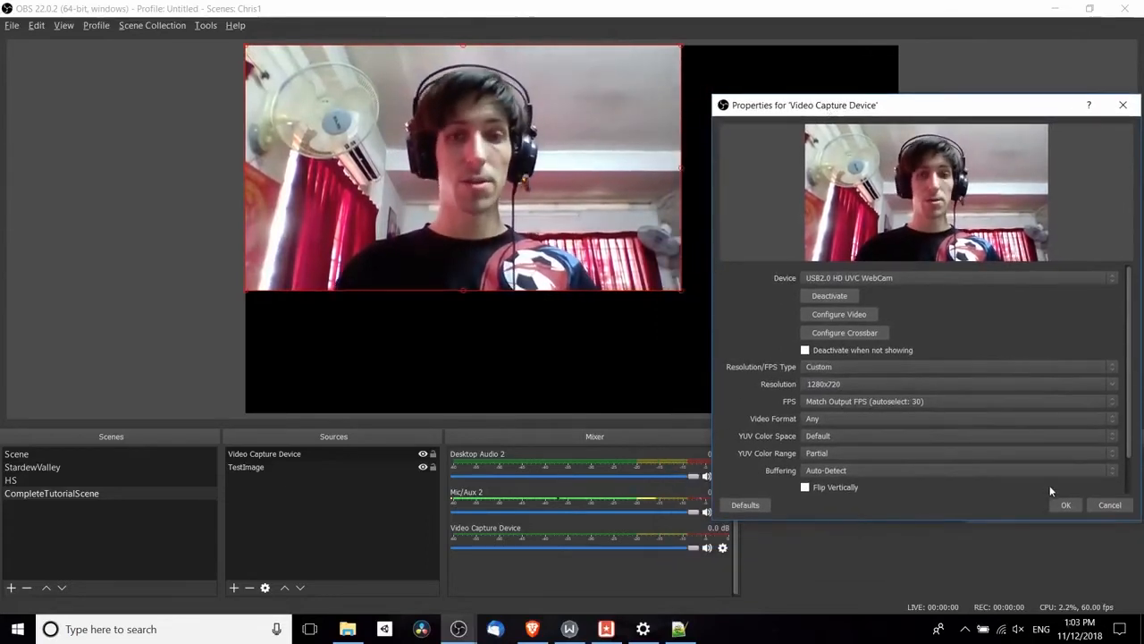
left_click(1065, 505)
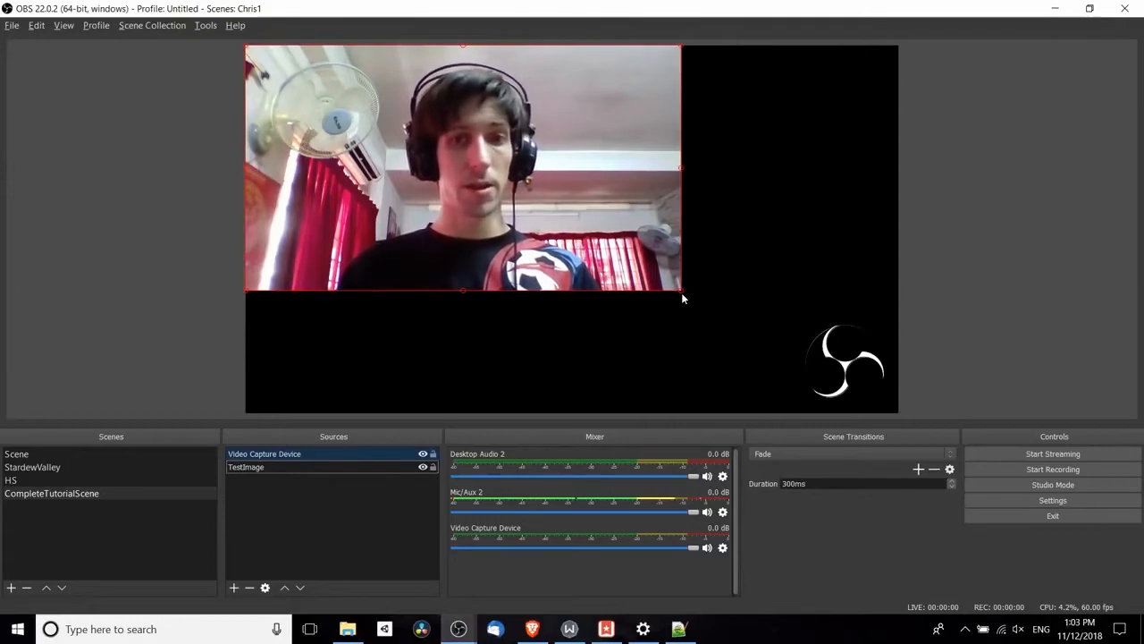
Step: Shrink the webcam image to under a third of the canvas width, fit it into the canvas's lower-left corner, and deselect it
left_click_drag(682, 292, 358, 383)
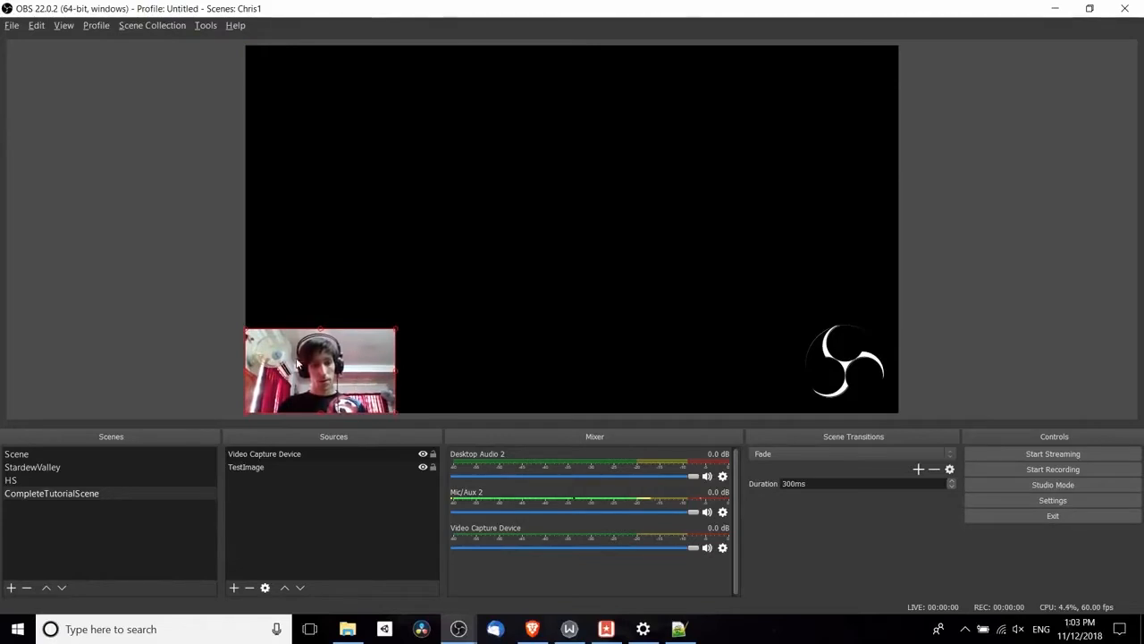
left_click_drag(395, 329, 451, 315)
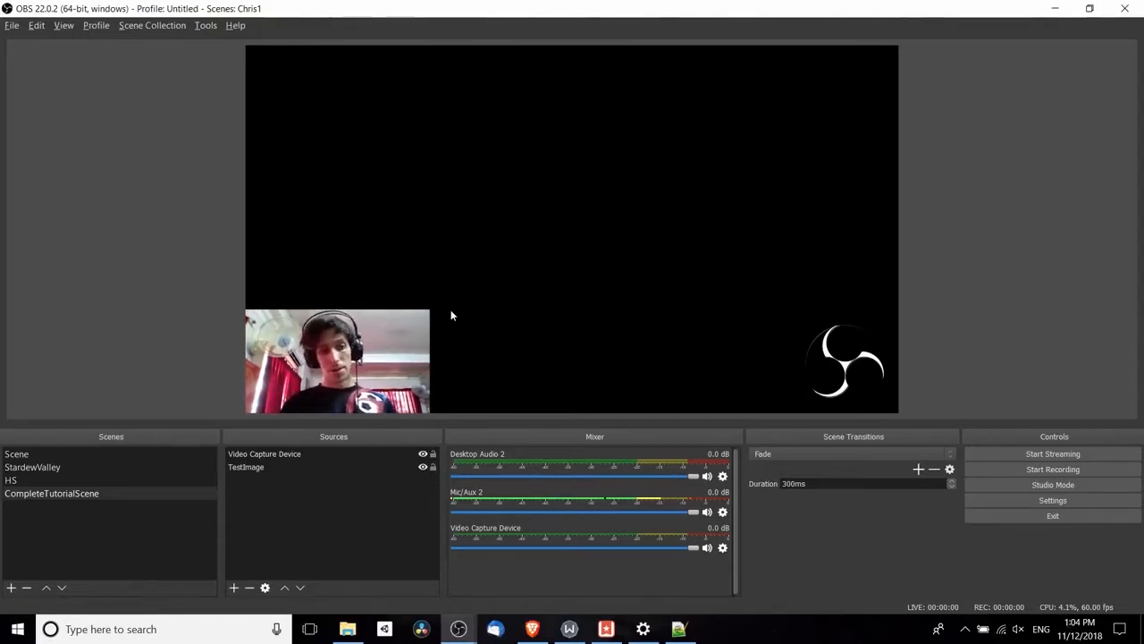
Step: Add a Chroma Key effect filter with its default name to the Video Capture Device source
right_click(305, 453)
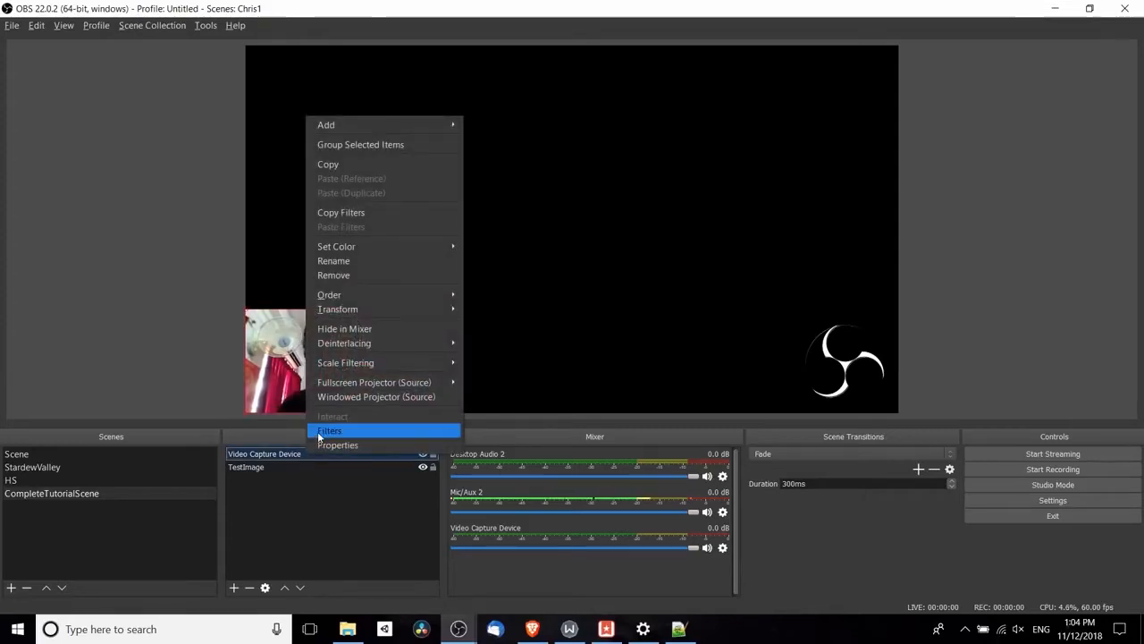
left_click(322, 431)
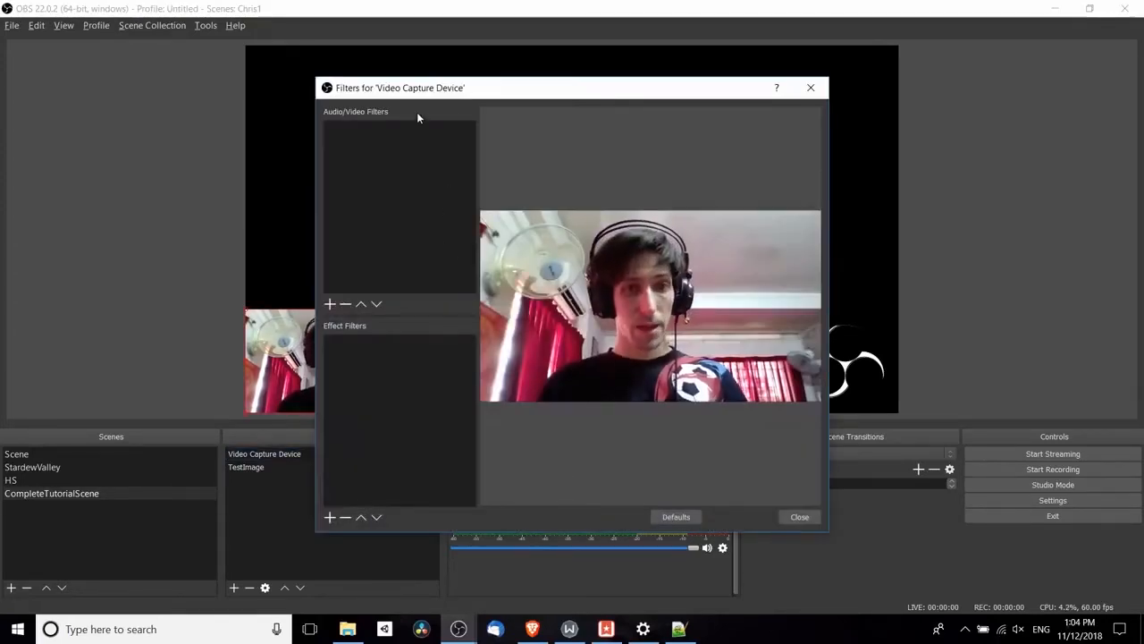
left_click_drag(446, 90, 578, 75)
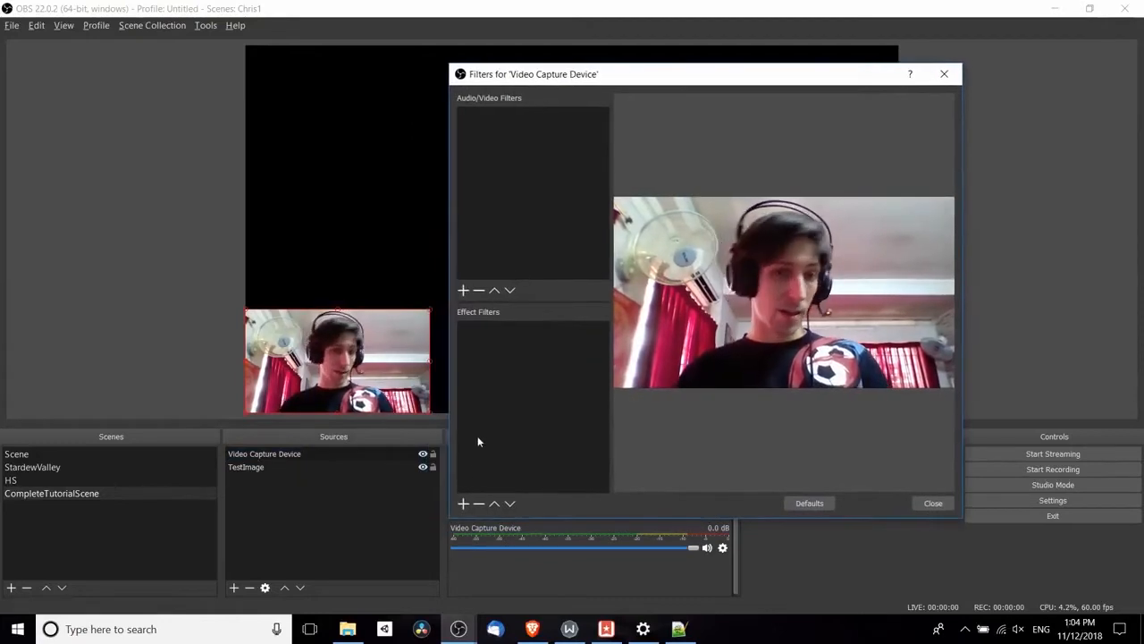
left_click(466, 505)
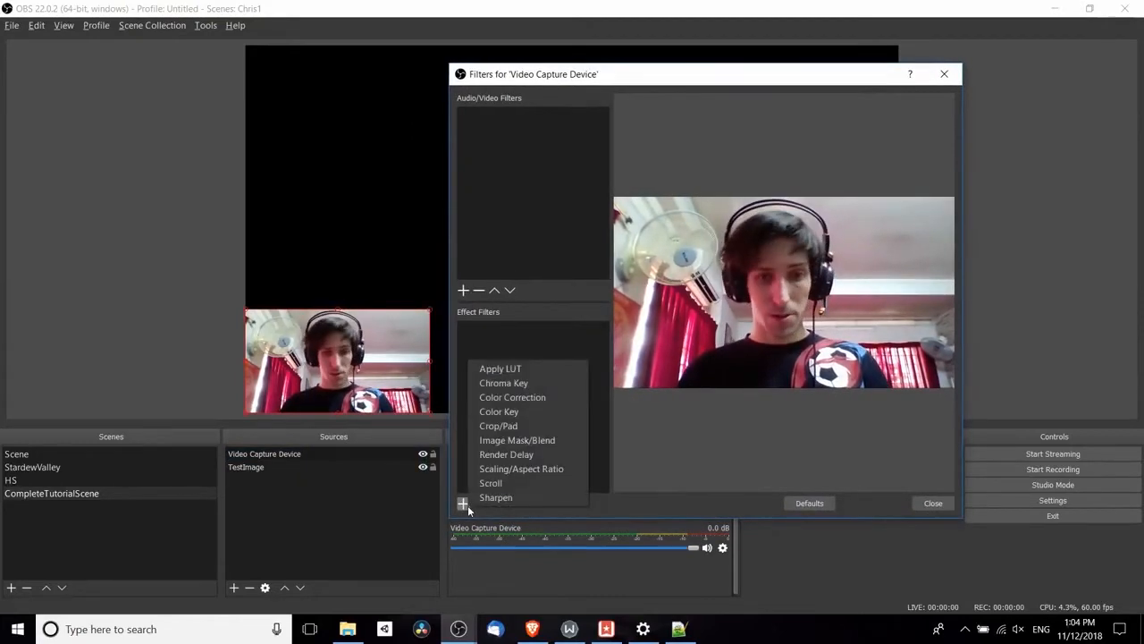
left_click(539, 387)
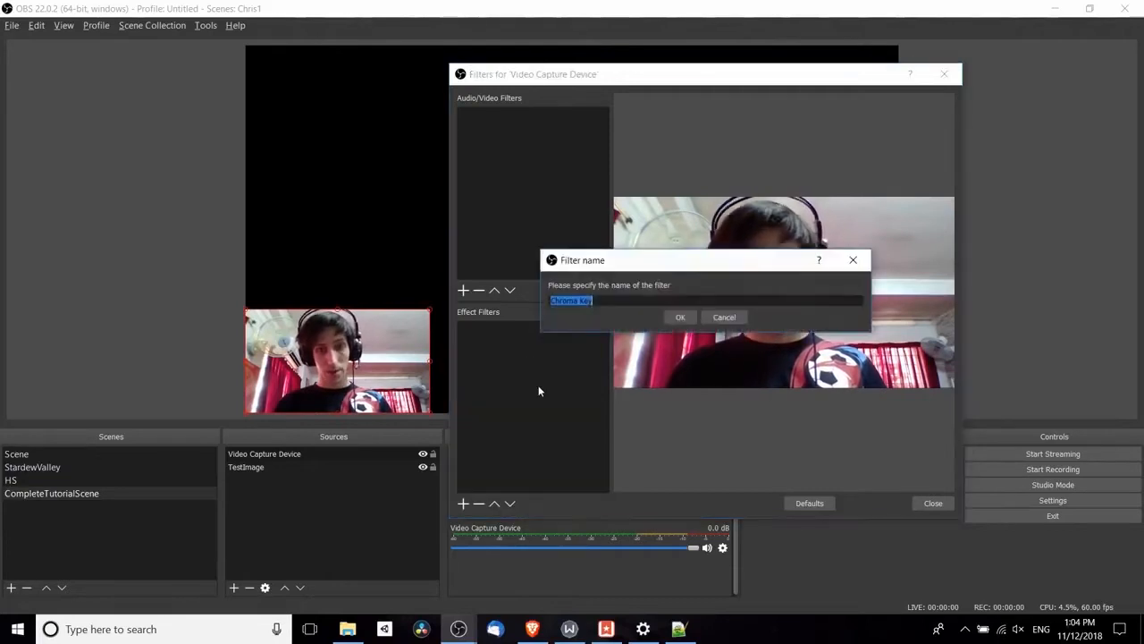
left_click(685, 318)
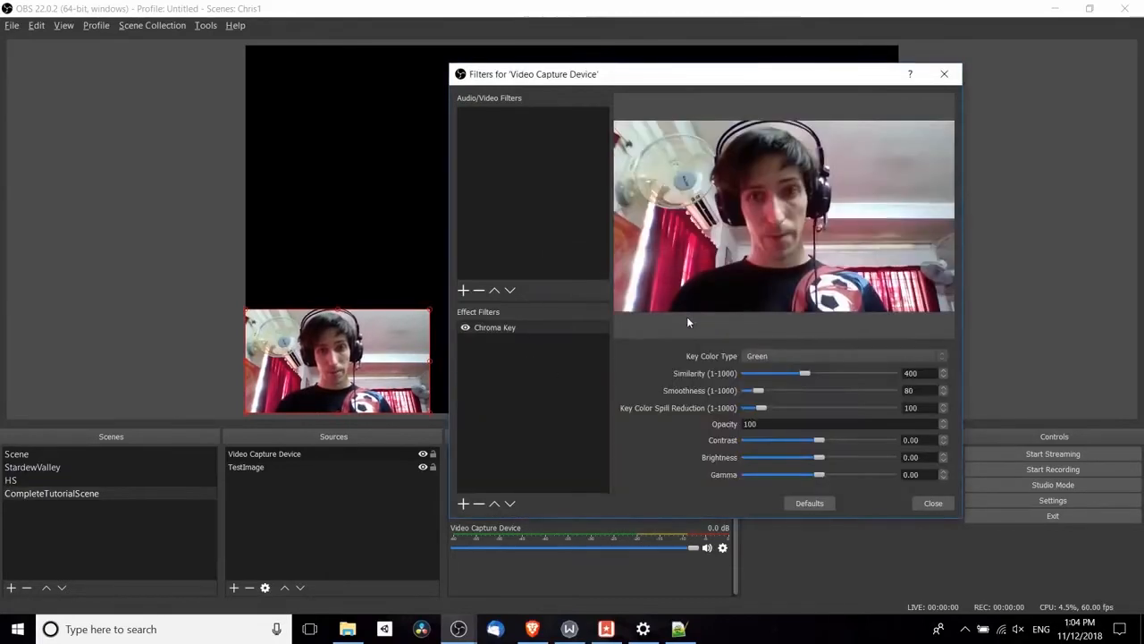
Step: Set the Chroma Key's Key Color Type to Custom and pick the grey ceiling colour from the webcam preview as the key colour
left_click(760, 354)
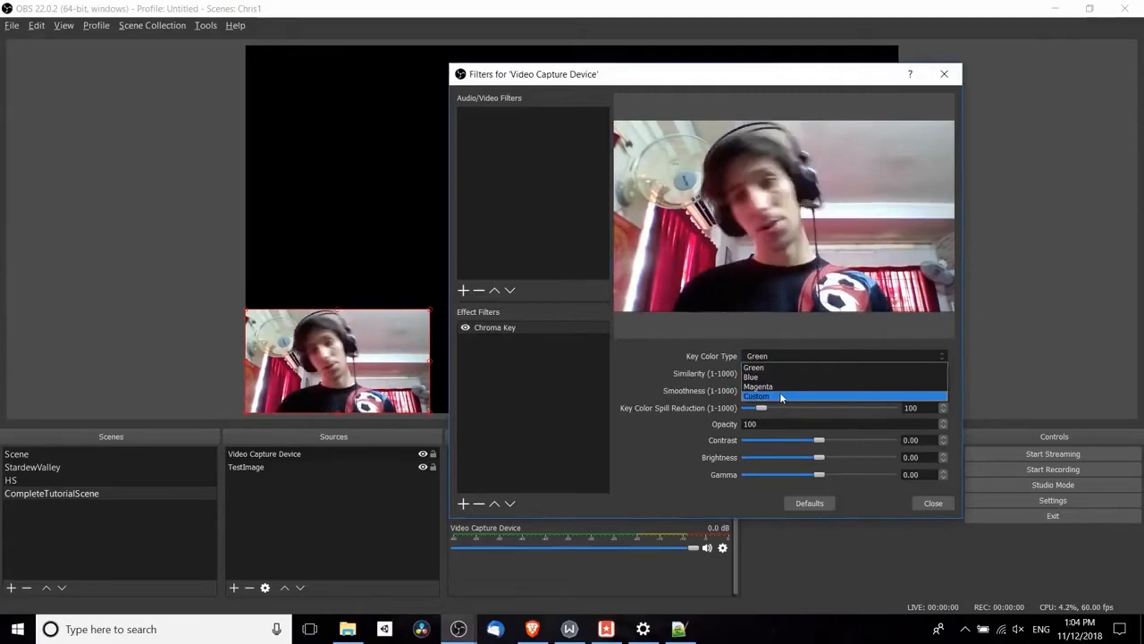
left_click(780, 397)
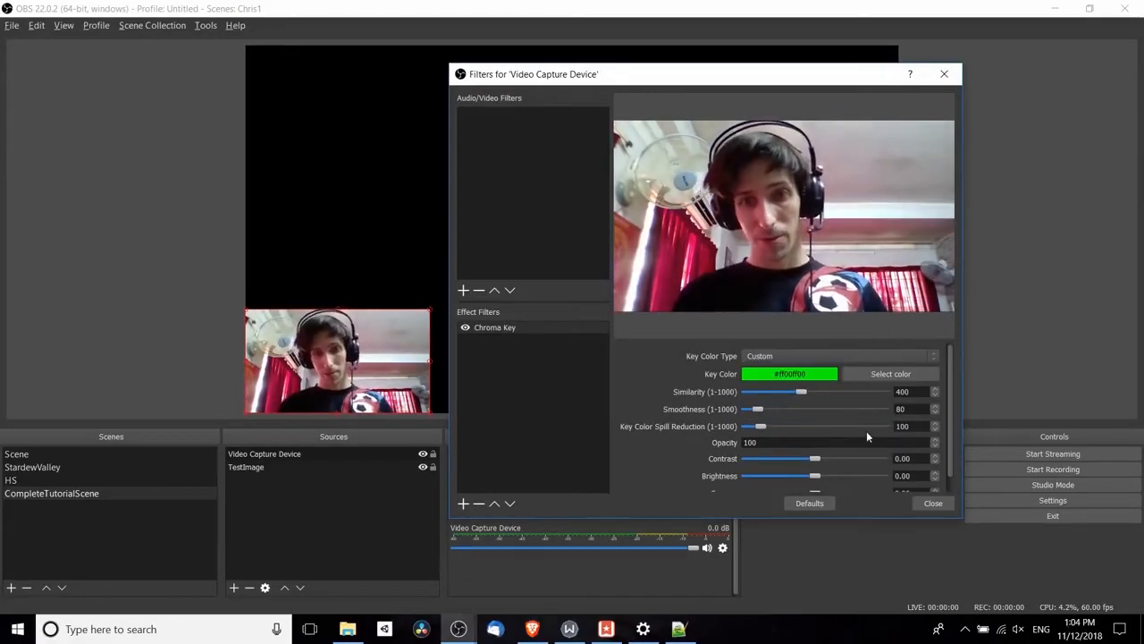
left_click(876, 378)
left_click_drag(722, 161, 355, 191)
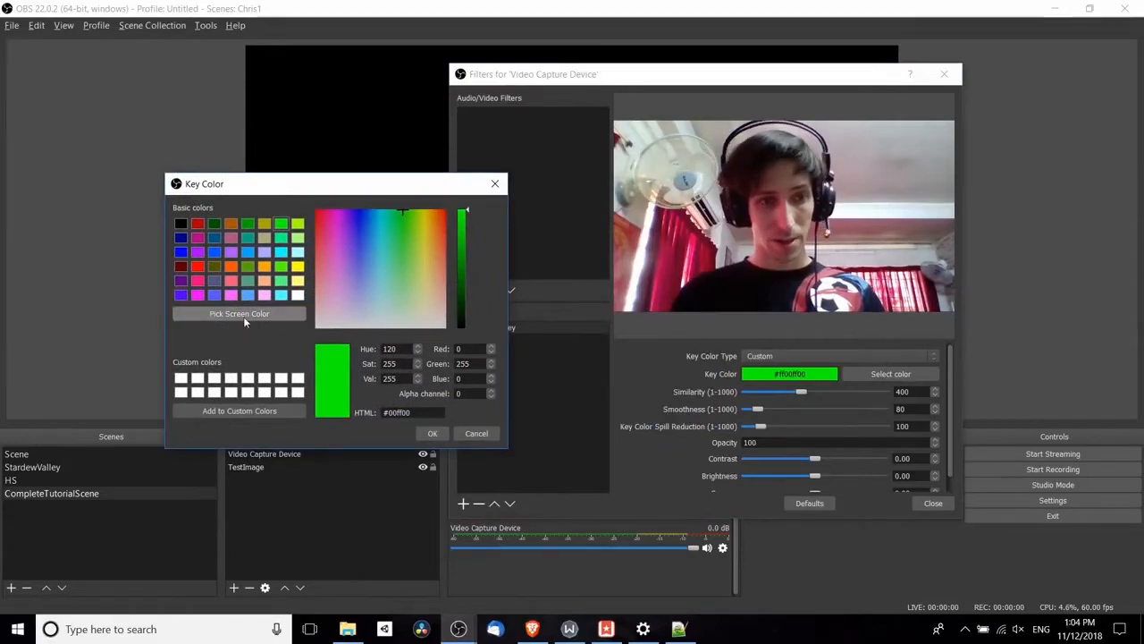
left_click(271, 316)
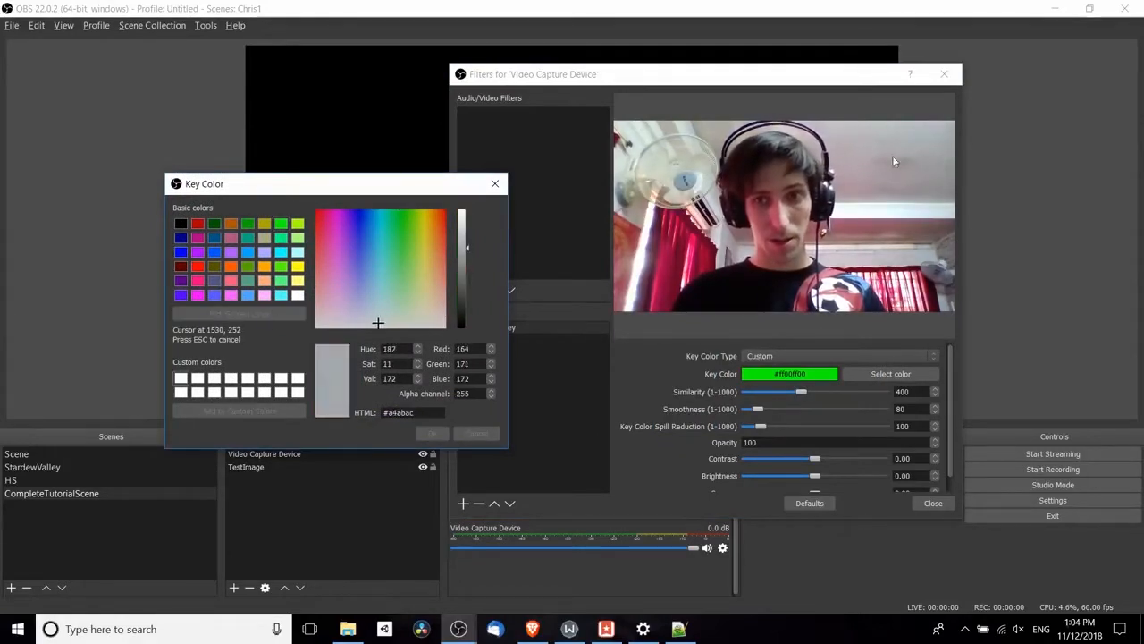
left_click(867, 165)
left_click(432, 433)
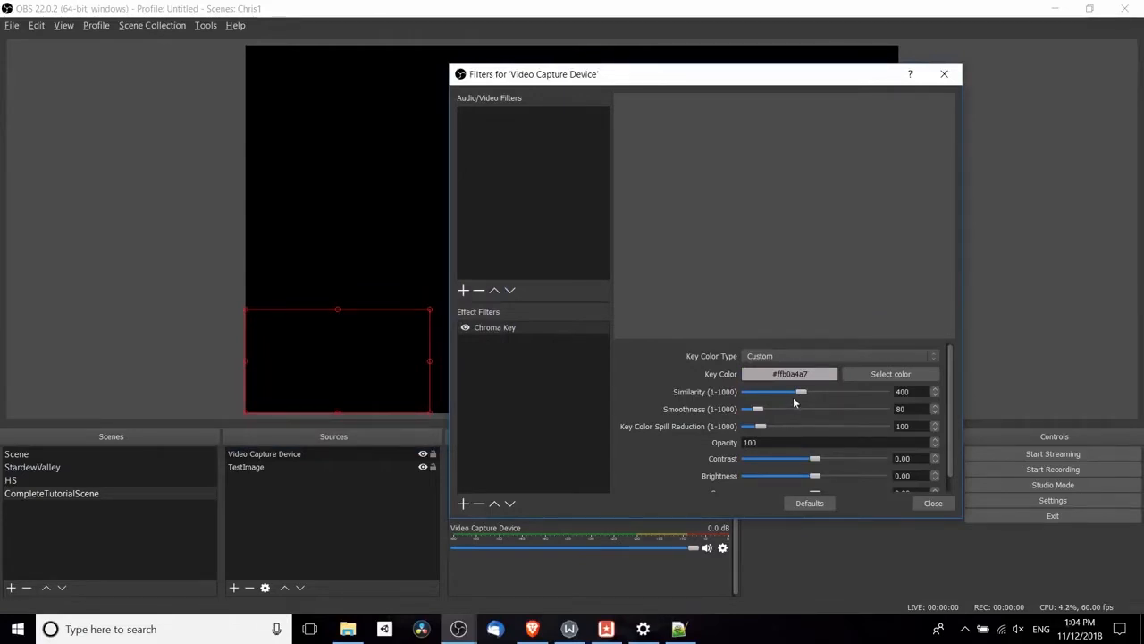
Step: Reduce the Chroma Key filter's Similarity to 1 and its Key Color Spill Reduction to 1
scroll(658, 369, "down", 1)
scroll(658, 369, "up", 1)
left_click_drag(802, 394, 745, 400)
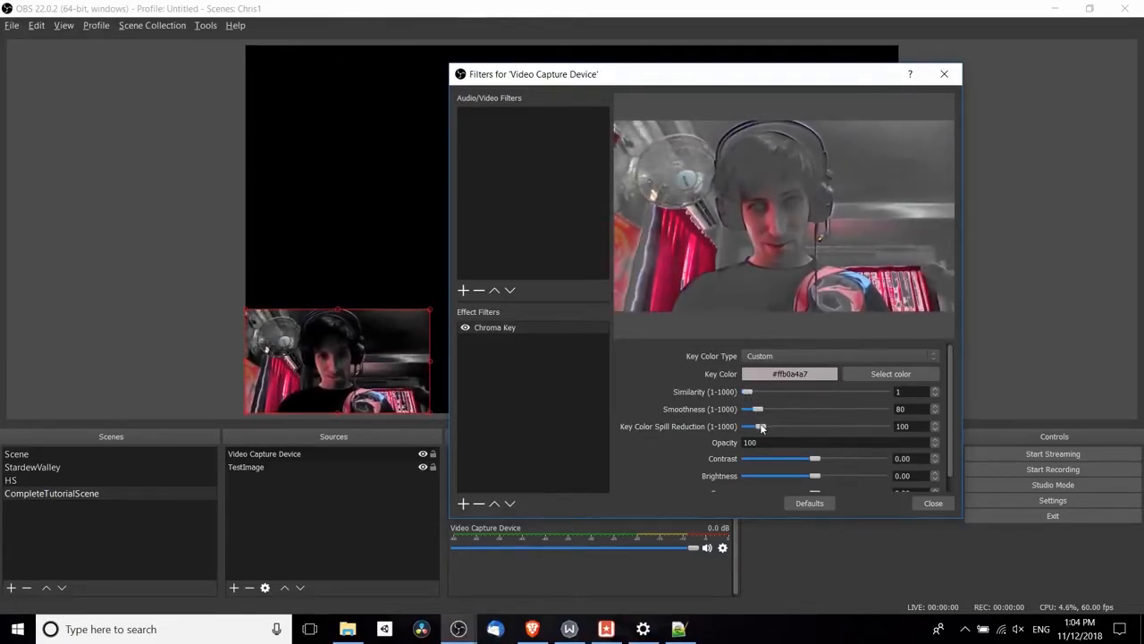
left_click_drag(762, 430, 751, 428)
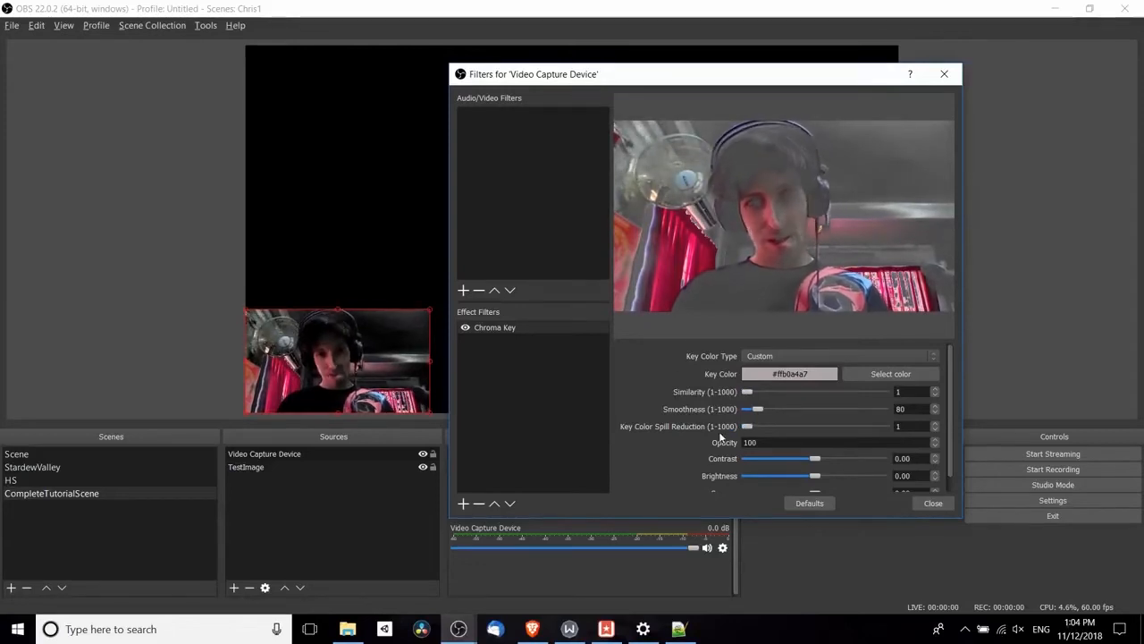
scroll(726, 427, "down", 1)
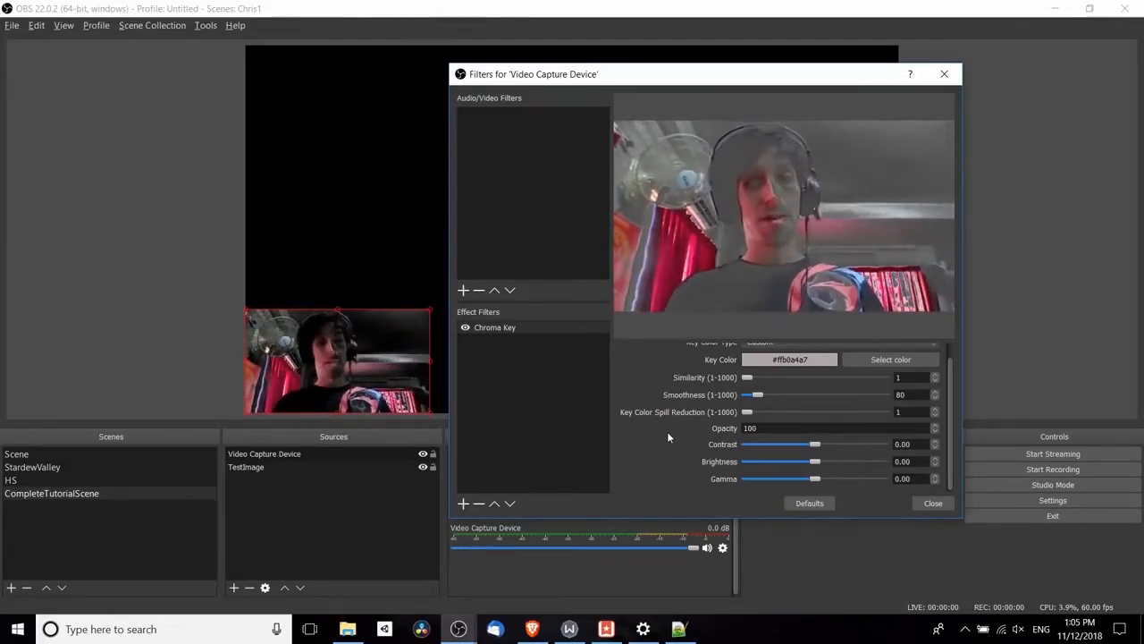
scroll(681, 432, "up", 1)
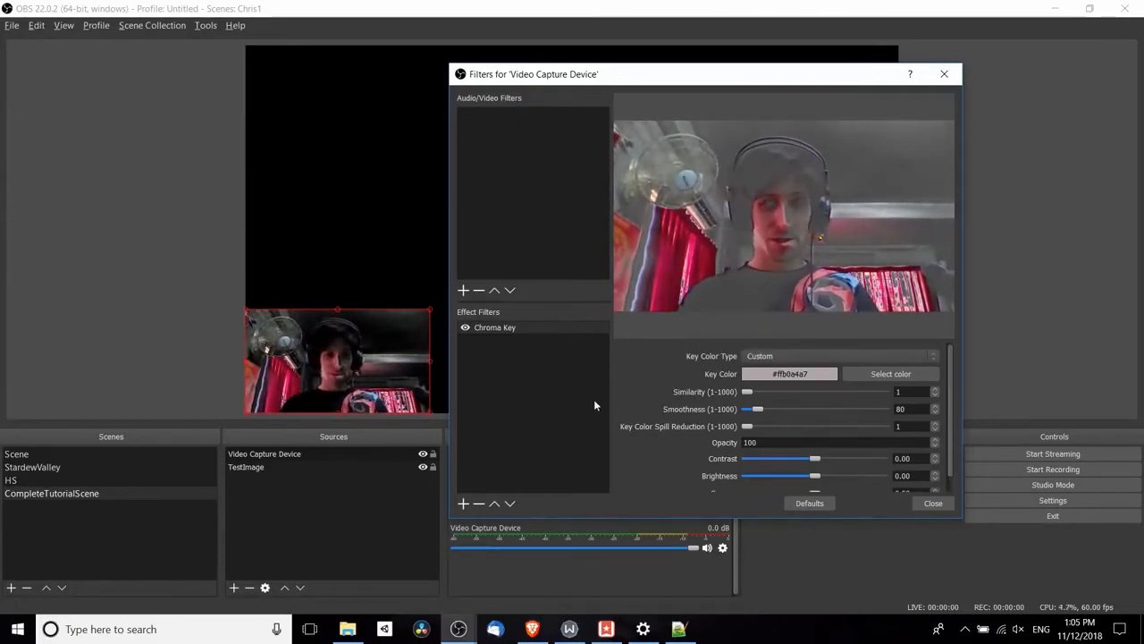
Step: Remove the Chroma Key filter from the Video Capture Device source
left_click(478, 503)
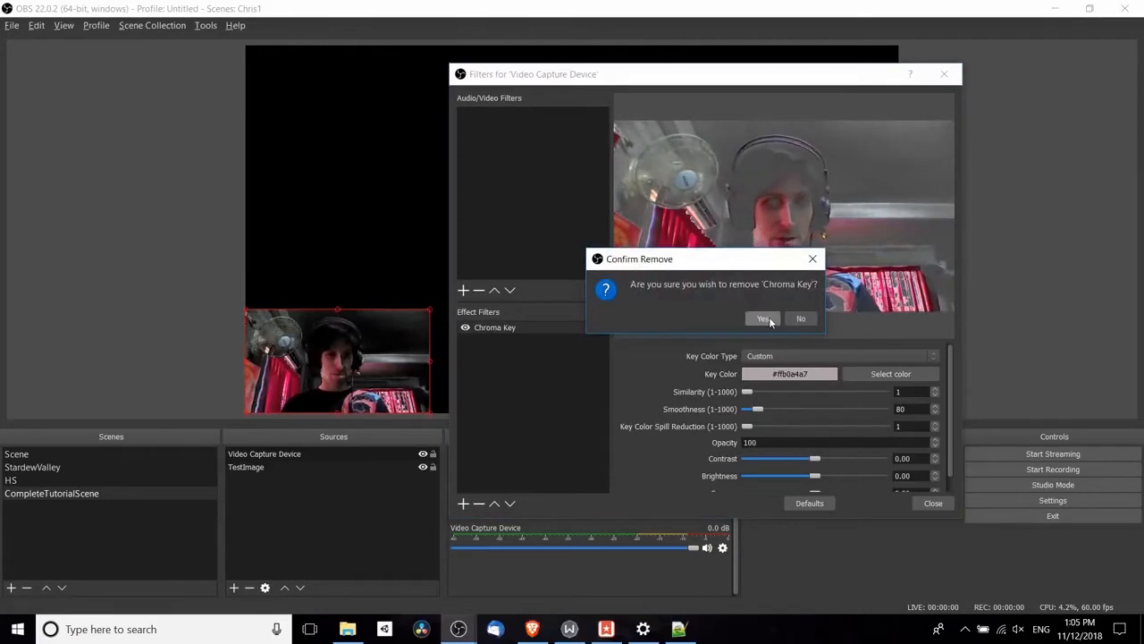
left_click(761, 318)
right_click(507, 361)
mouse_move(537, 362)
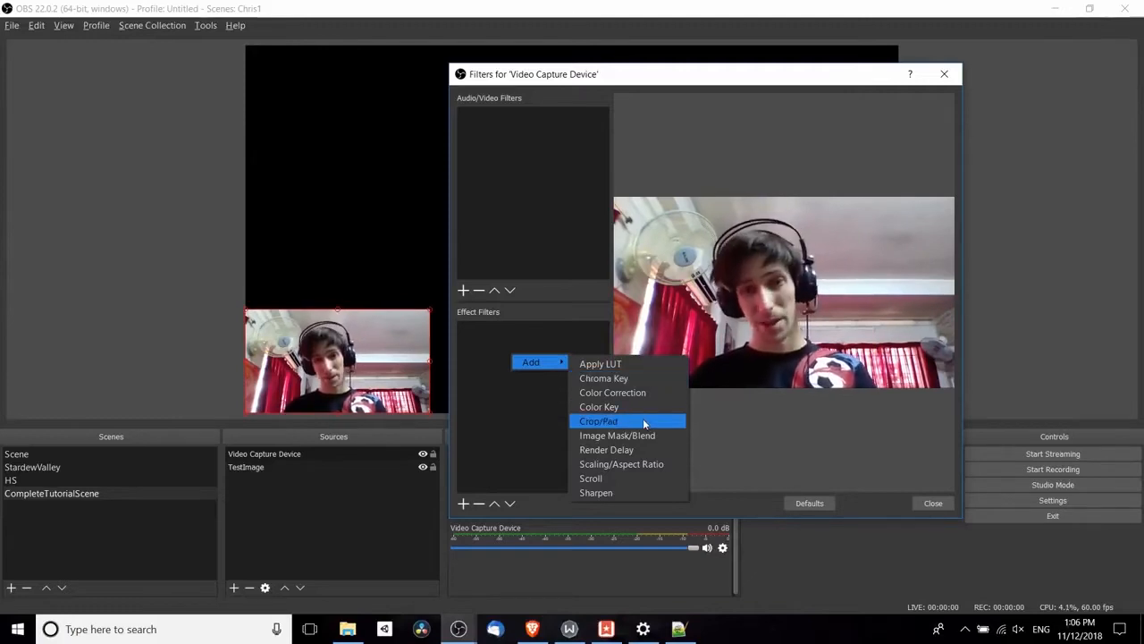
left_click(503, 172)
right_click(520, 153)
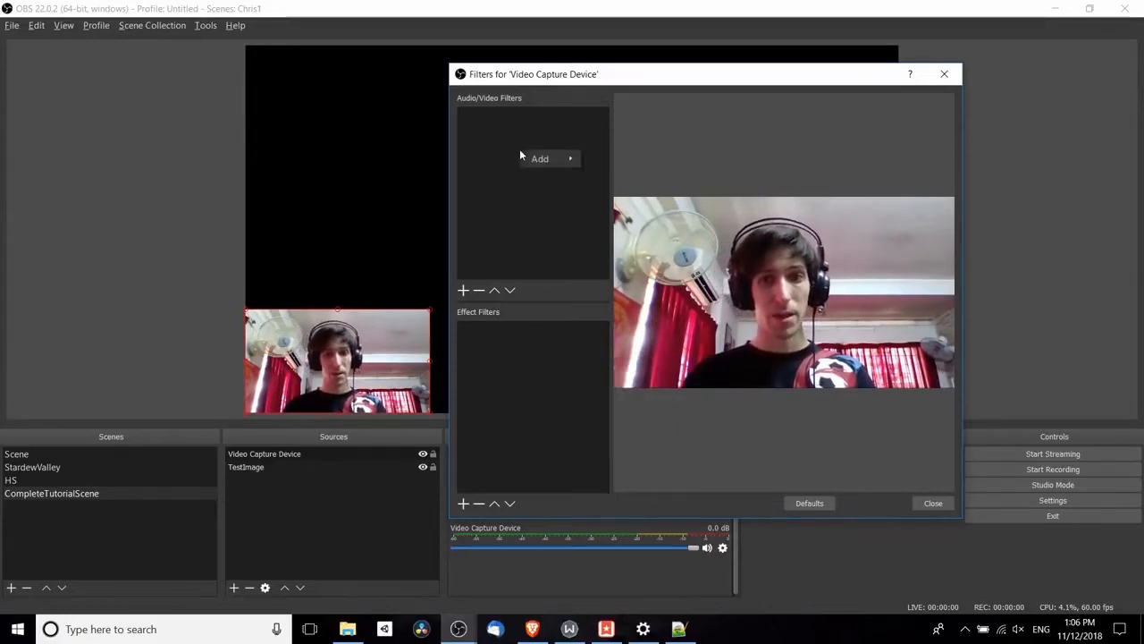
mouse_move(546, 161)
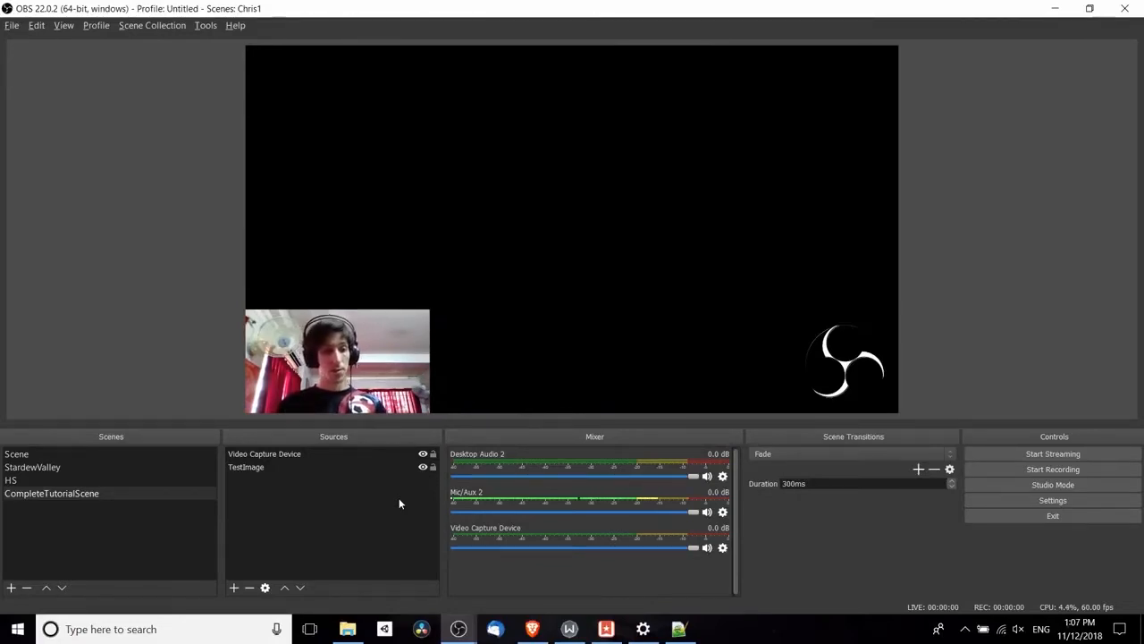
Step: Hide the Video Capture Device source in the scene and lock it
left_click(423, 456)
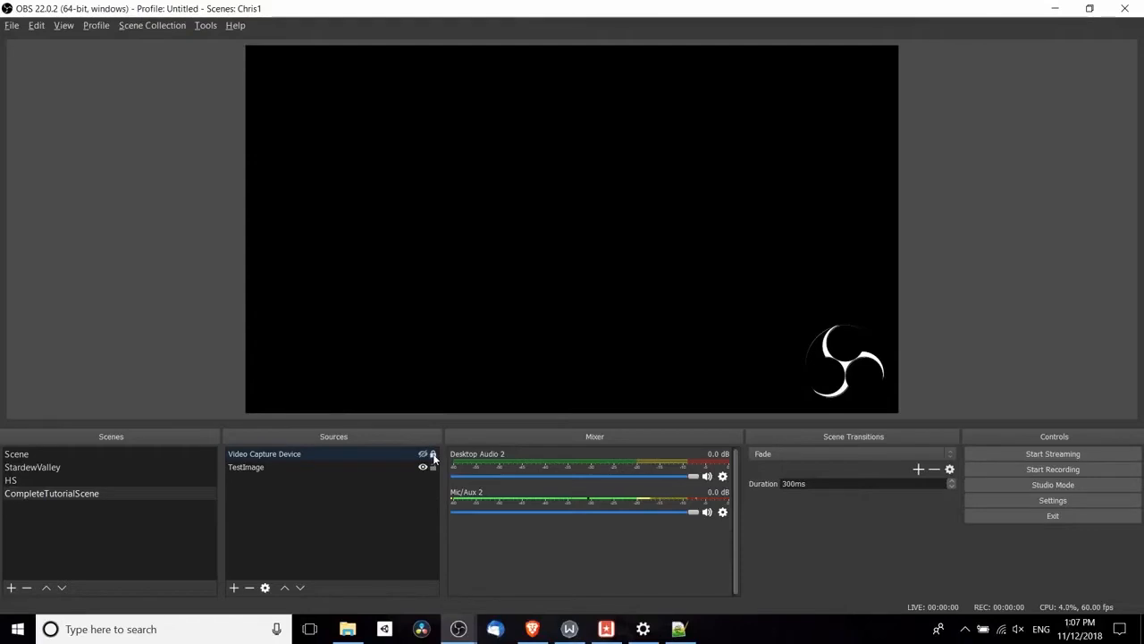
left_click(432, 454)
Step: Open the filters of the Mic/Aux 2 audio input and look through the plug-ins selectable for its VST 2.x Plug-in filter
left_click(722, 511)
left_click(722, 514)
left_click(722, 511)
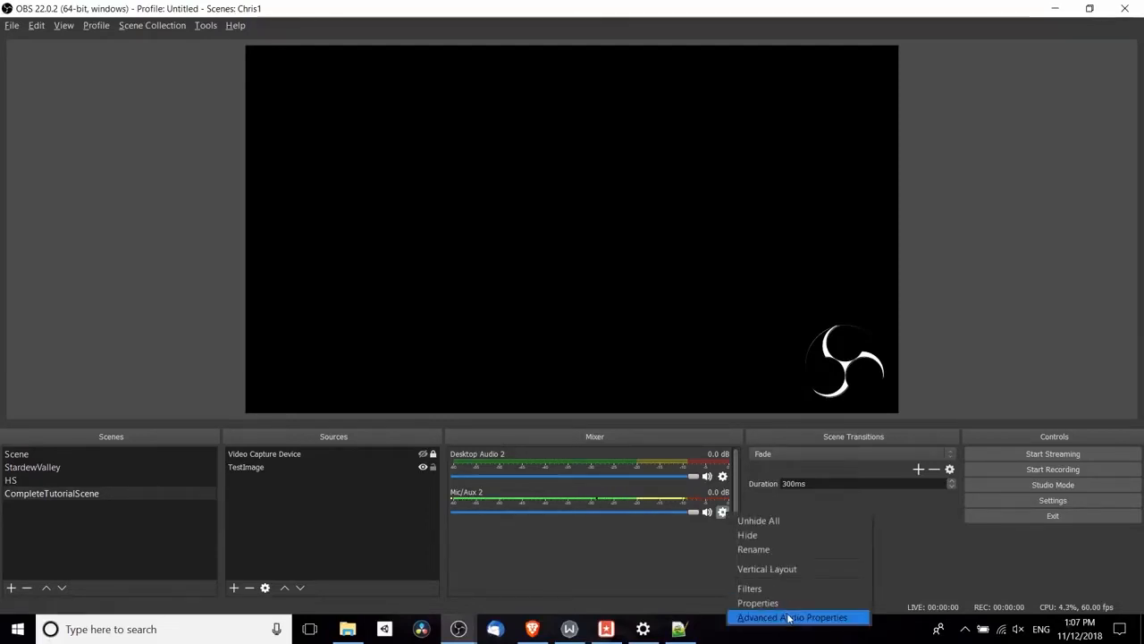
left_click(772, 587)
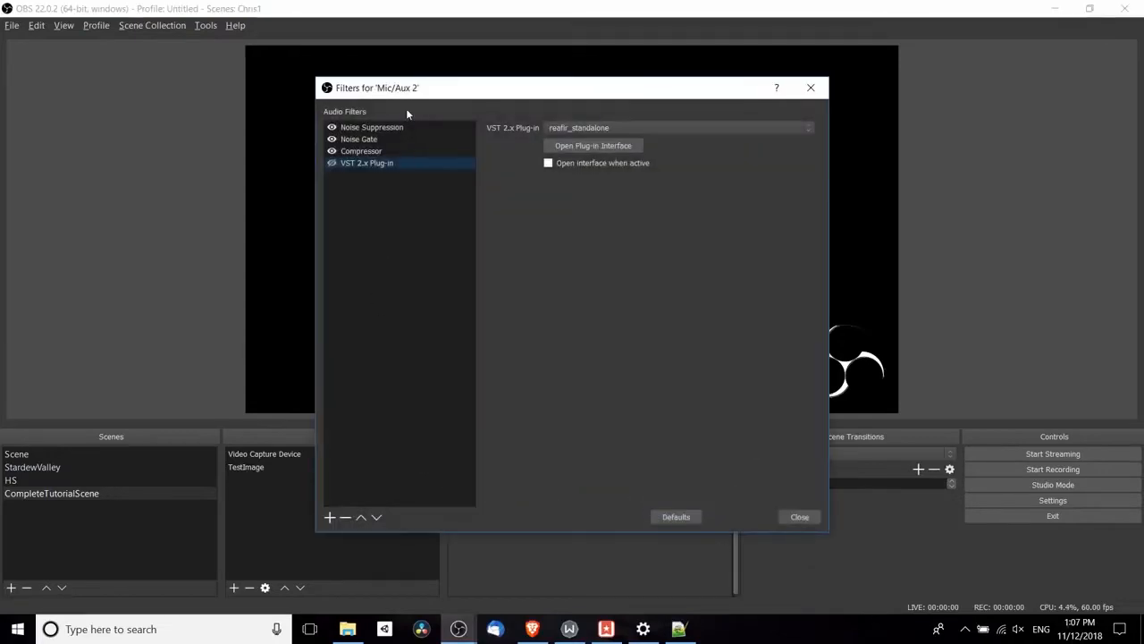
left_click_drag(442, 89, 677, 92)
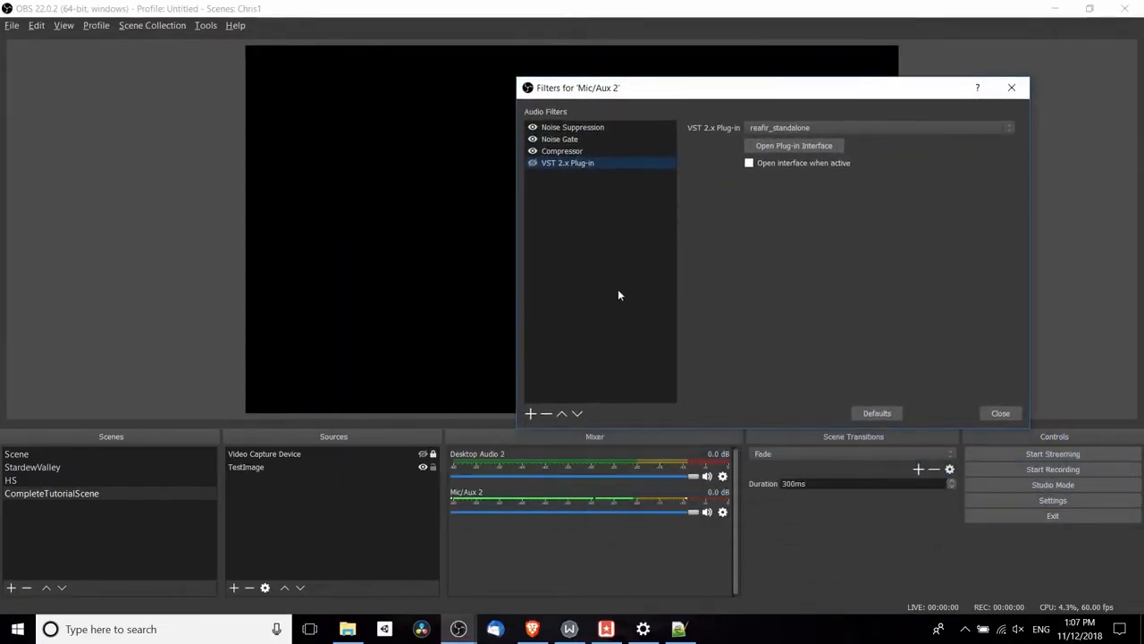
right_click(593, 249)
mouse_move(598, 252)
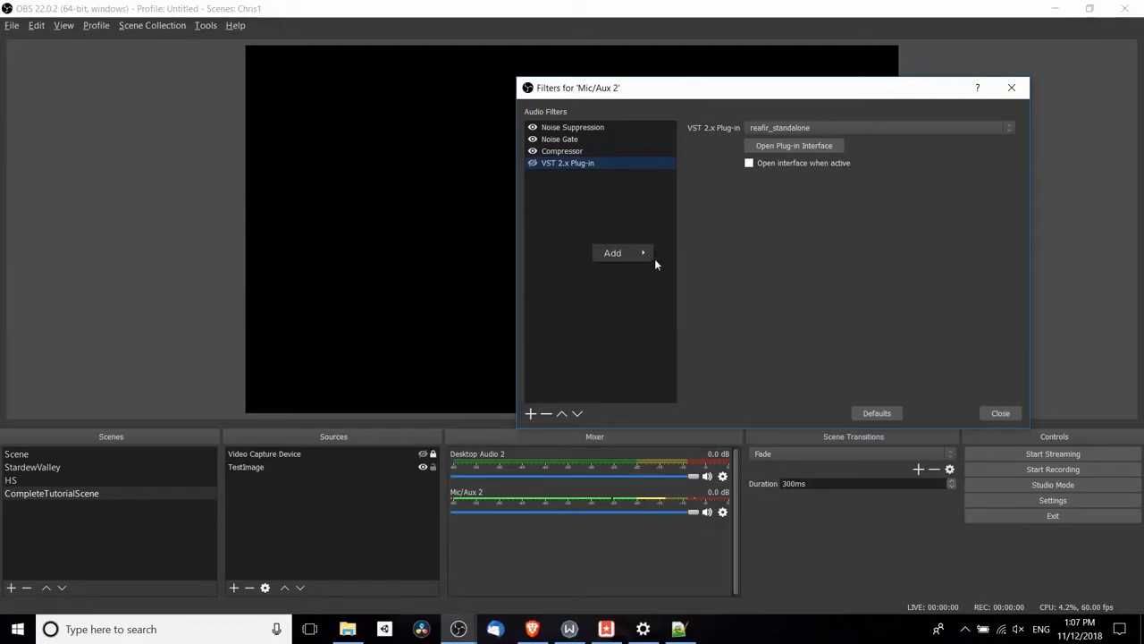
left_click(800, 128)
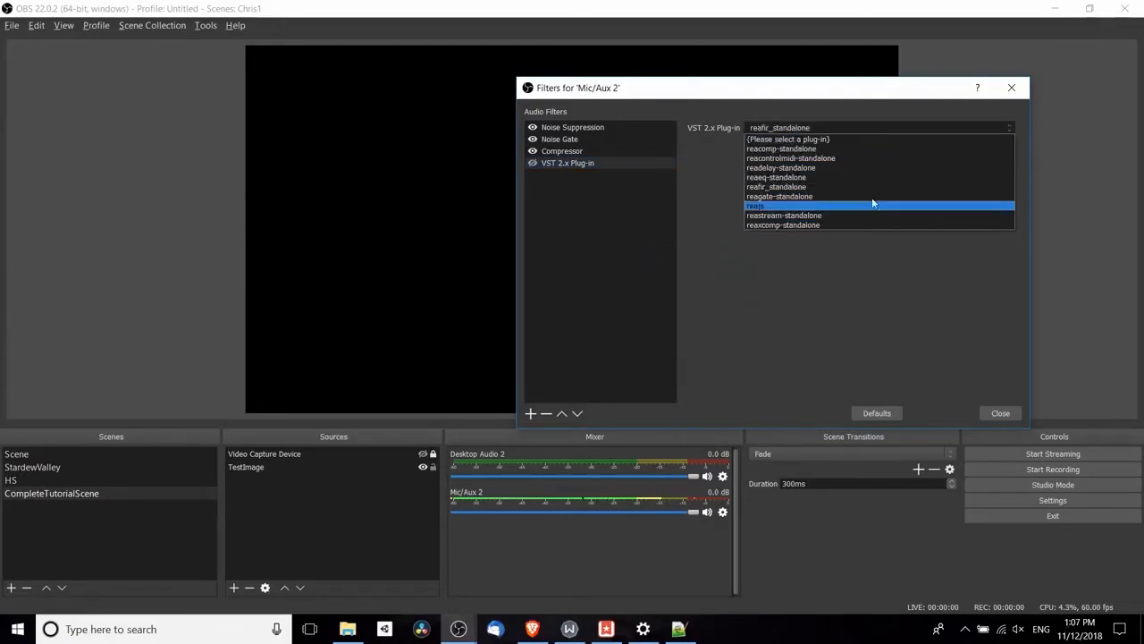
left_click(866, 128)
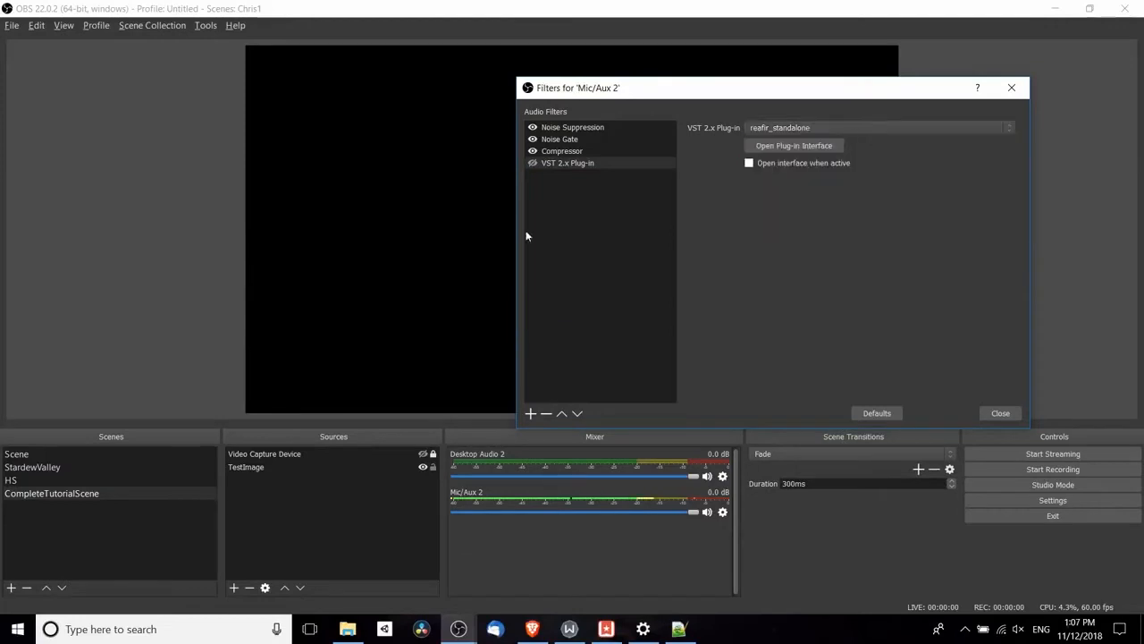
Step: Review the settings of the Mic/Aux 2 Compressor, Noise Gate and Noise Suppression filters, and close the filters window
left_click(563, 151)
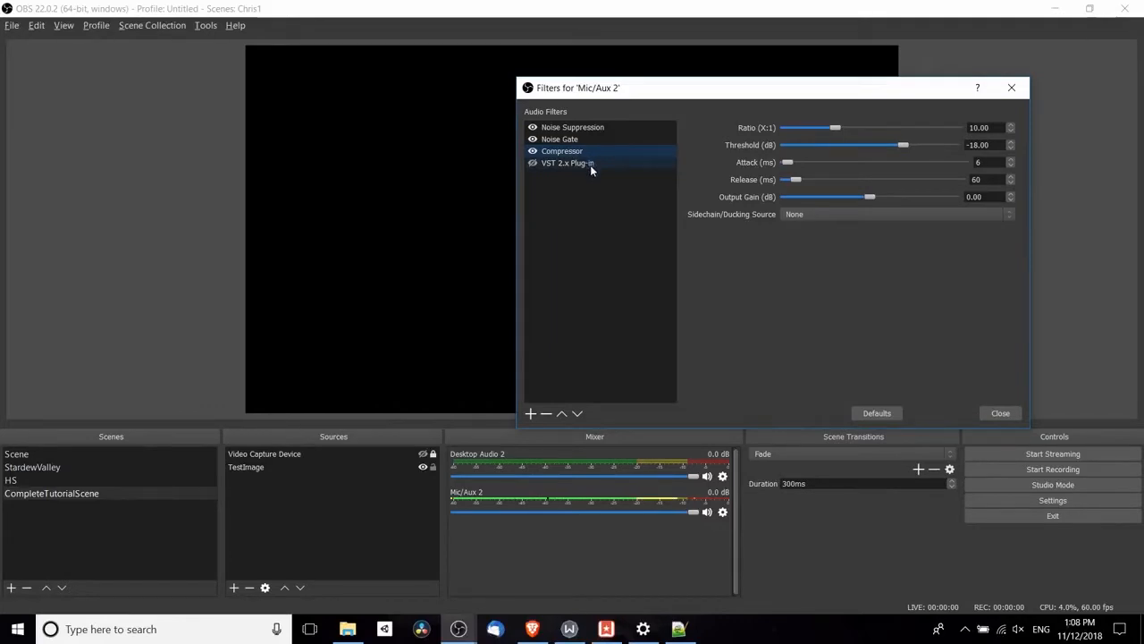
left_click(586, 140)
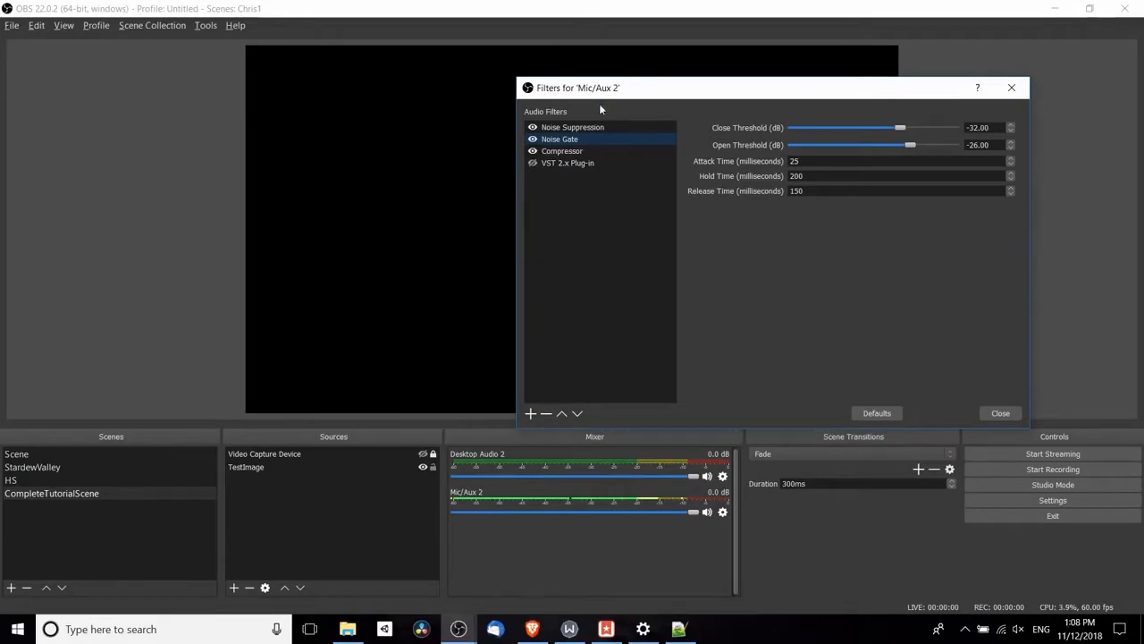
left_click(579, 127)
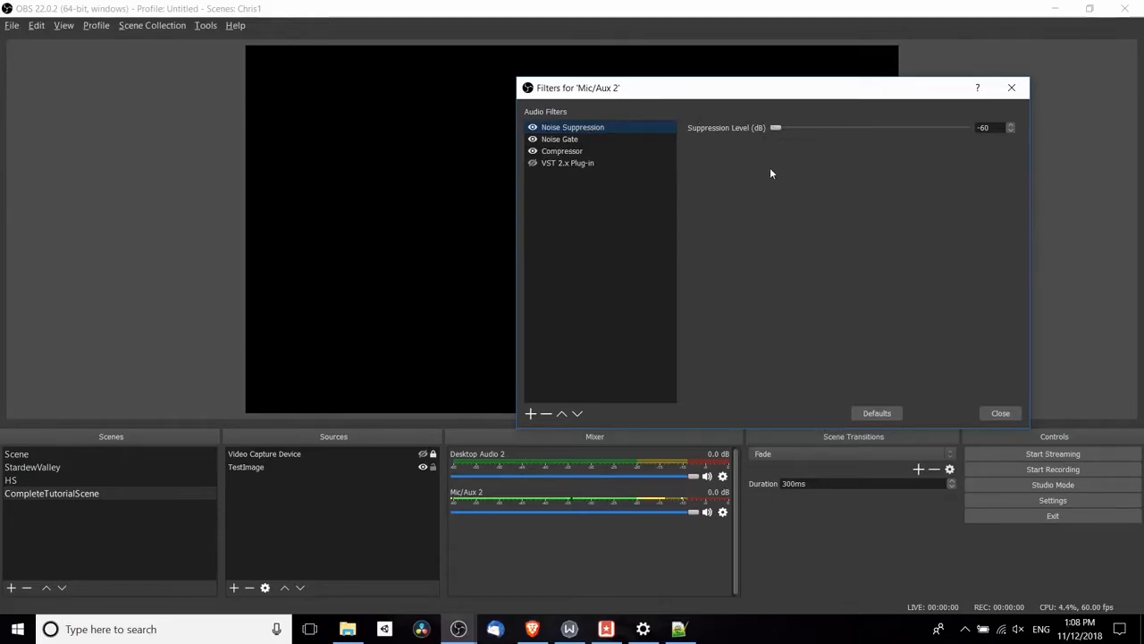
left_click(1000, 413)
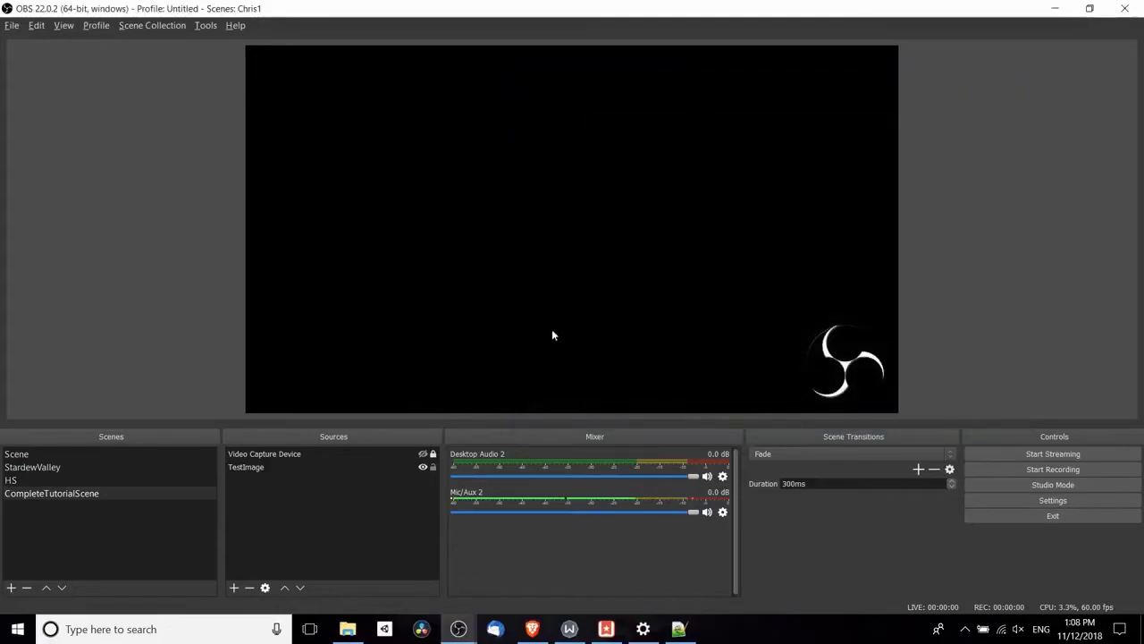
Step: Switch to the Brave browser, search the web for twitchalerts, and open the Streamlabs Login result
key("alt+Tab")
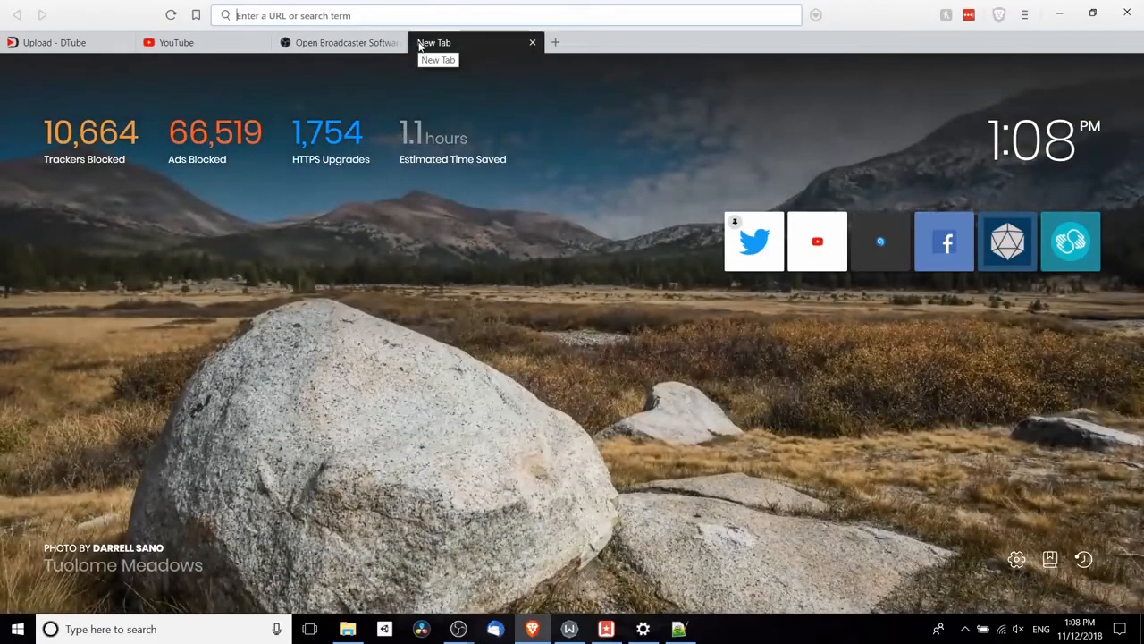
type("twitchalerts")
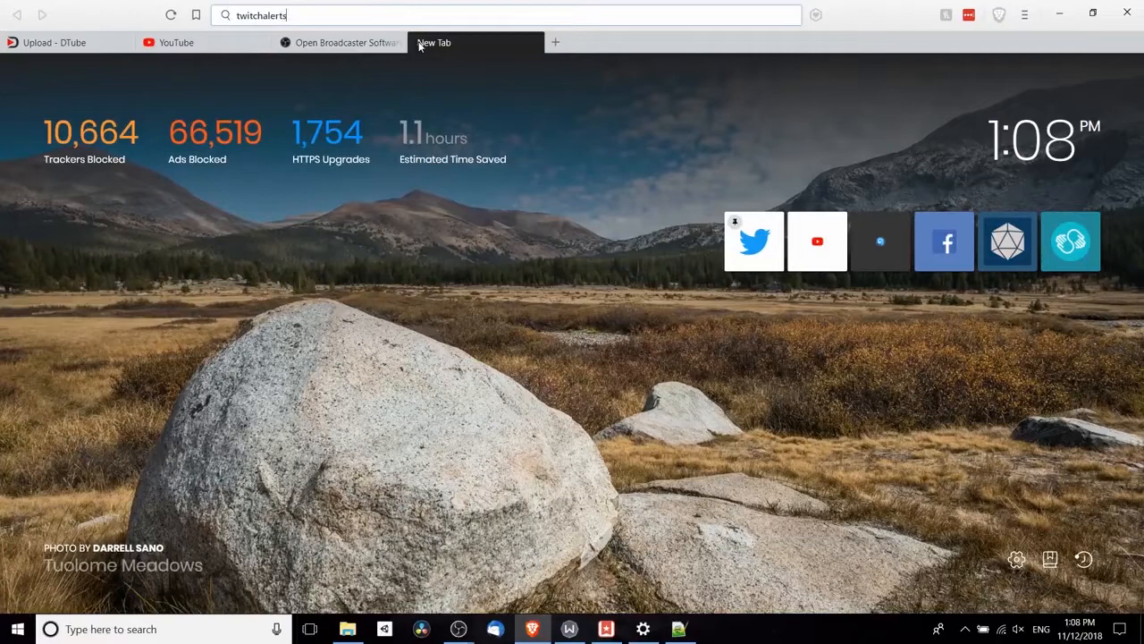
key("Return")
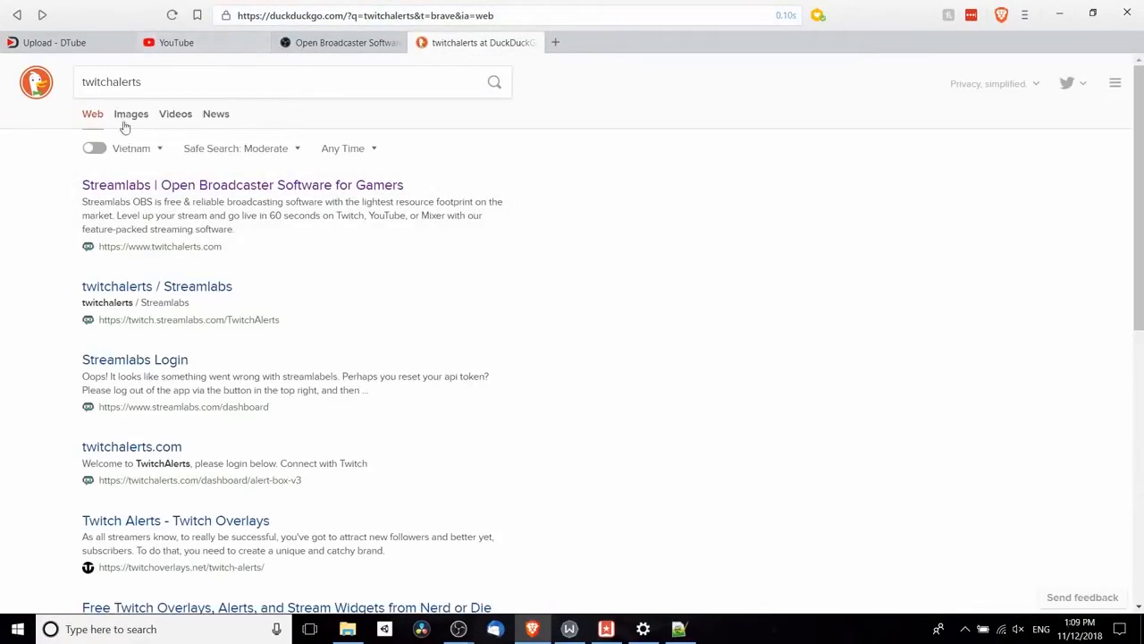
left_click(138, 365)
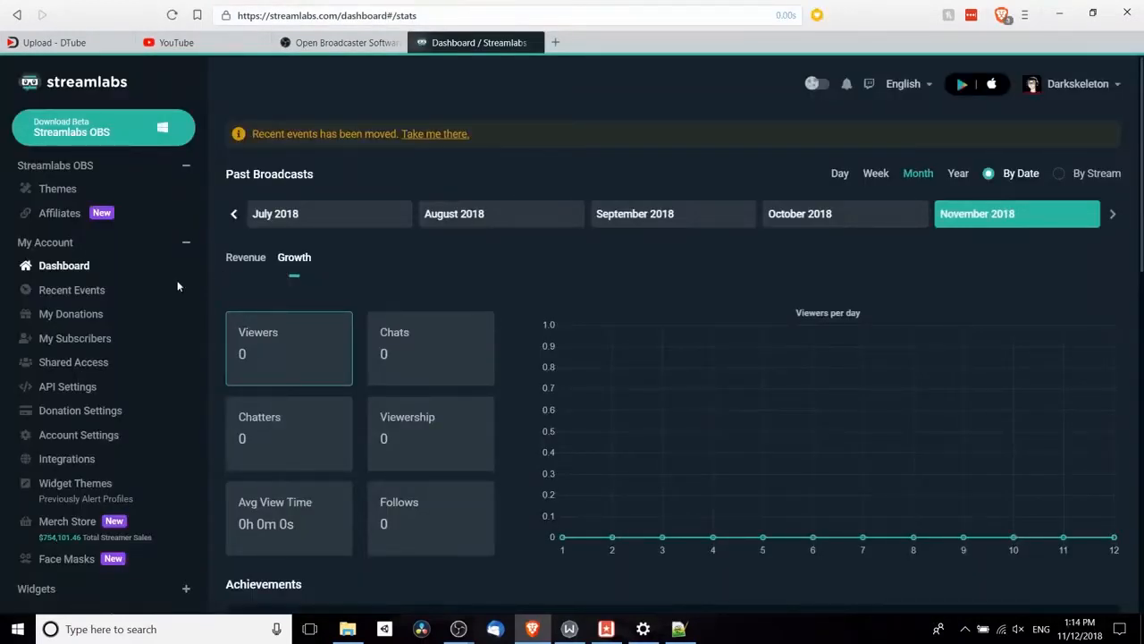
Step: Expand the Widgets section of the Streamlabs dashboard and open the Alert Box widget
scroll(177, 280, "down", 2)
left_click(185, 443)
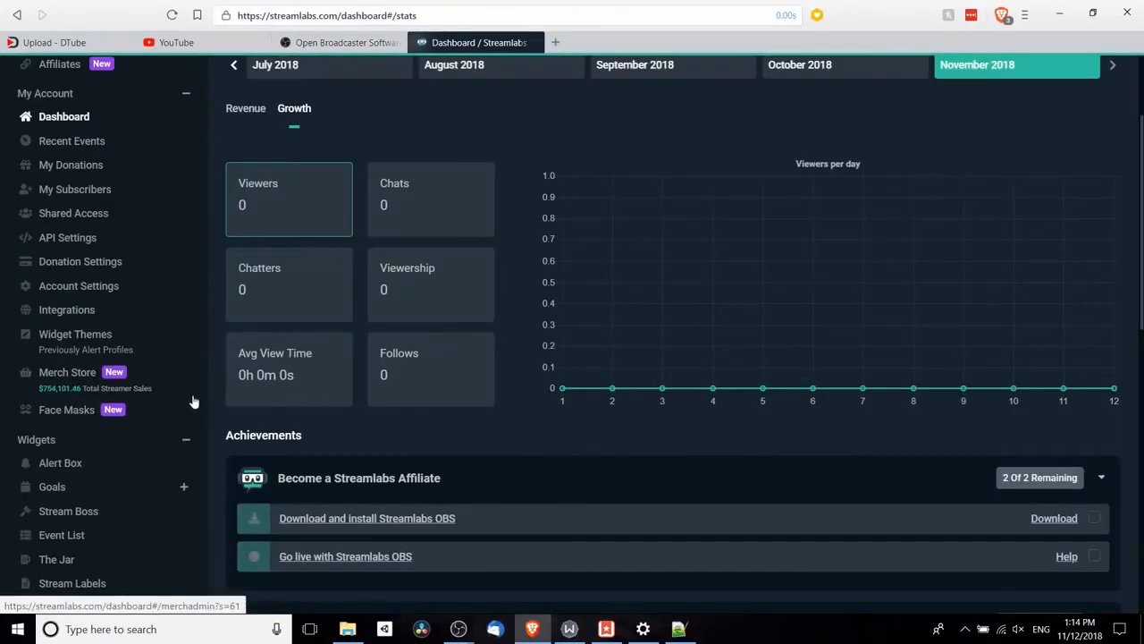
scroll(76, 322, "down", 2)
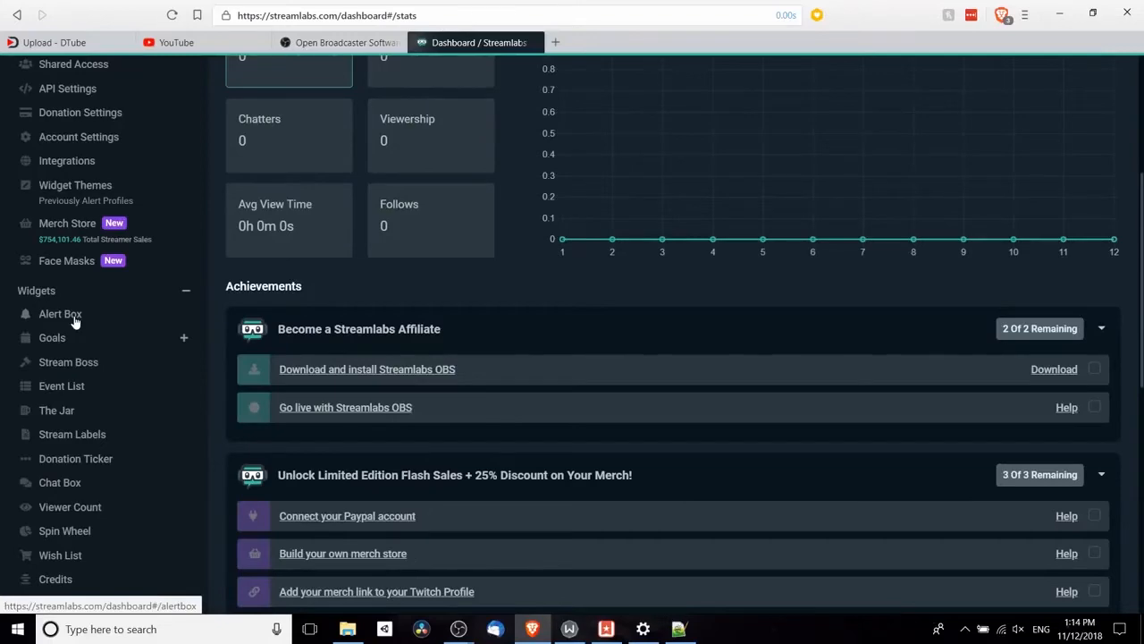
left_click(59, 315)
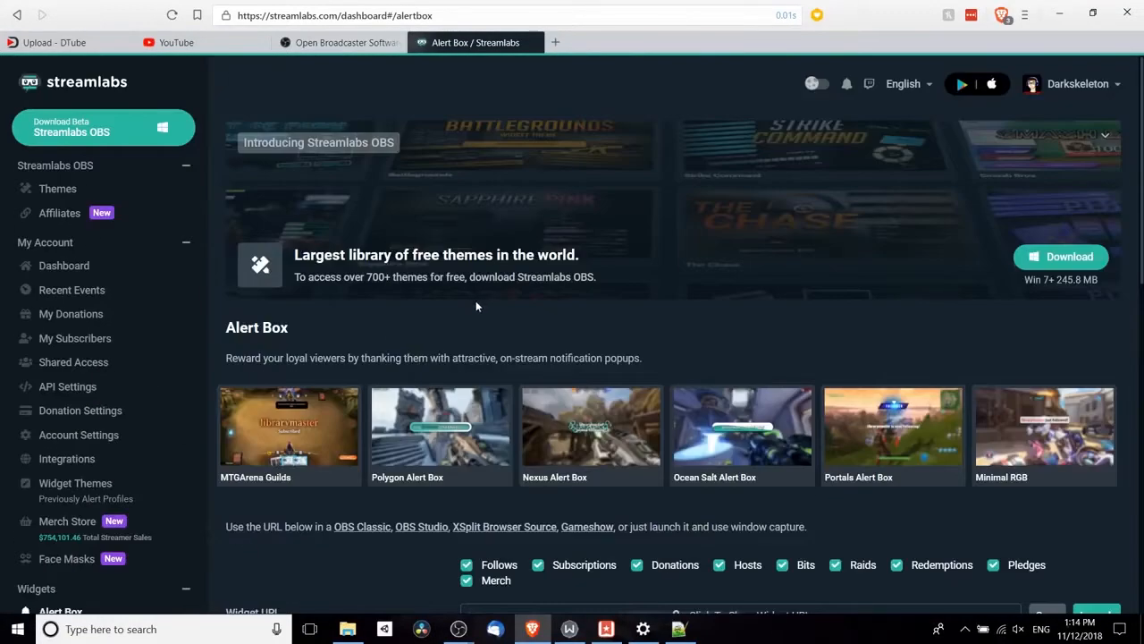
Step: Examine the Alert Box's Follows and Subscriptions alert settings, and reveal its Widget URL
scroll(430, 263, "down", 8)
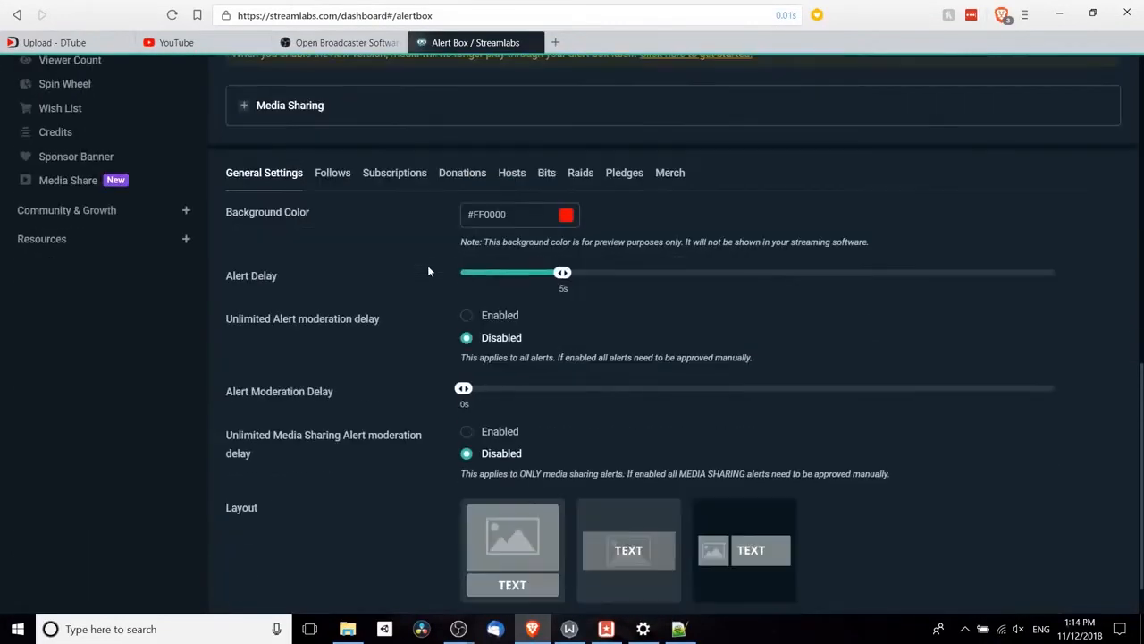
left_click(331, 177)
left_click(394, 177)
scroll(390, 237, "up", 1)
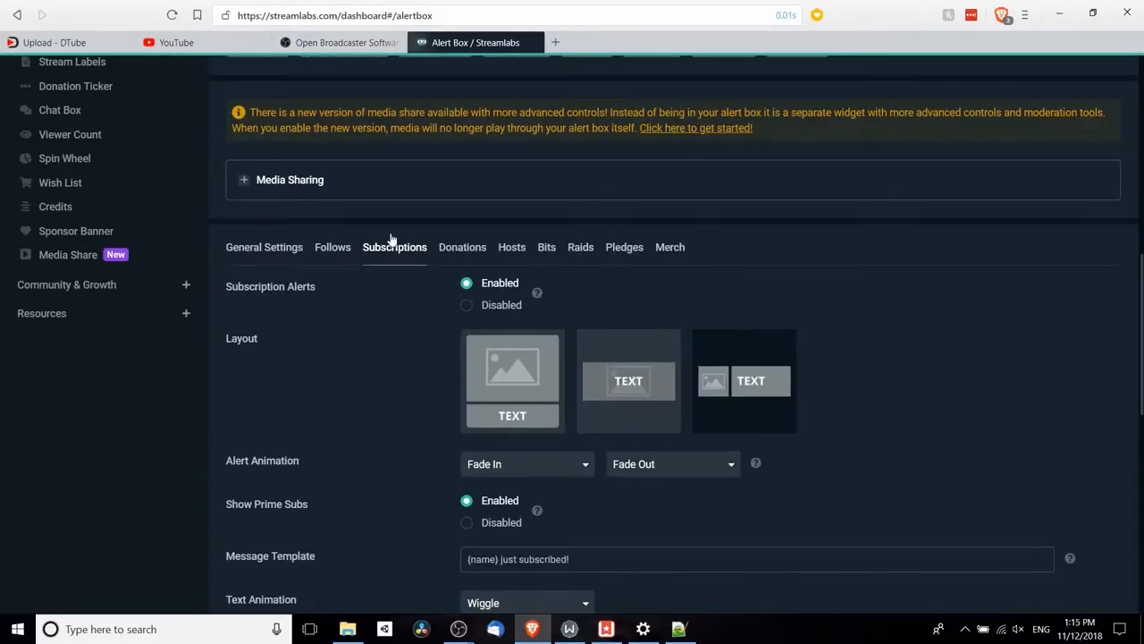
scroll(405, 332, "down", 5)
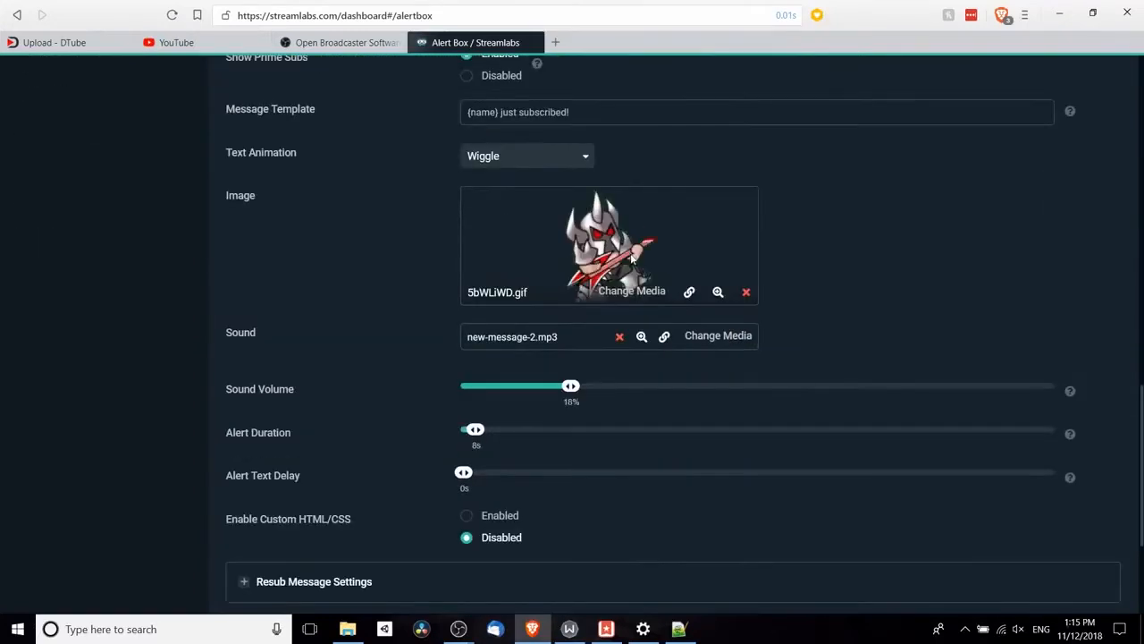
scroll(456, 244, "up", 5)
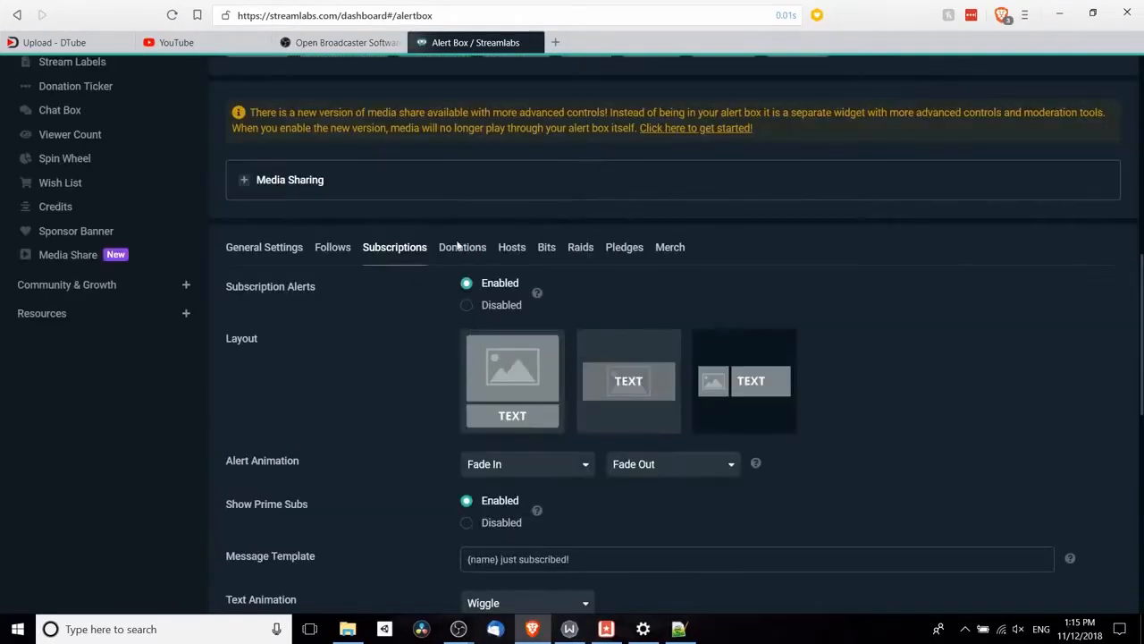
left_click(333, 247)
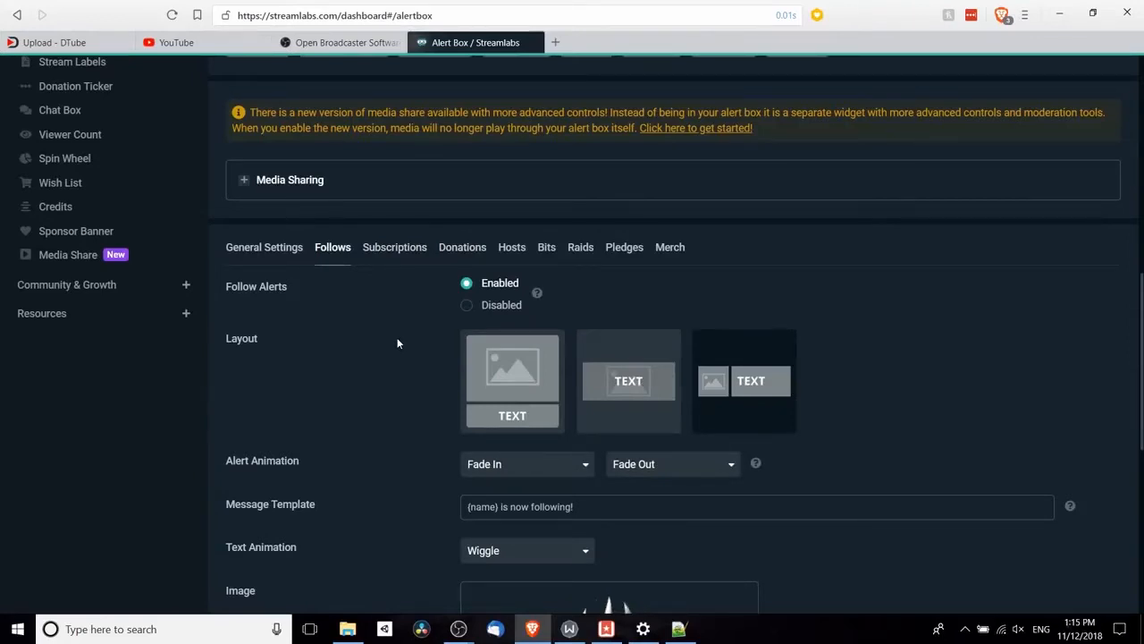
scroll(804, 331, "up", 4)
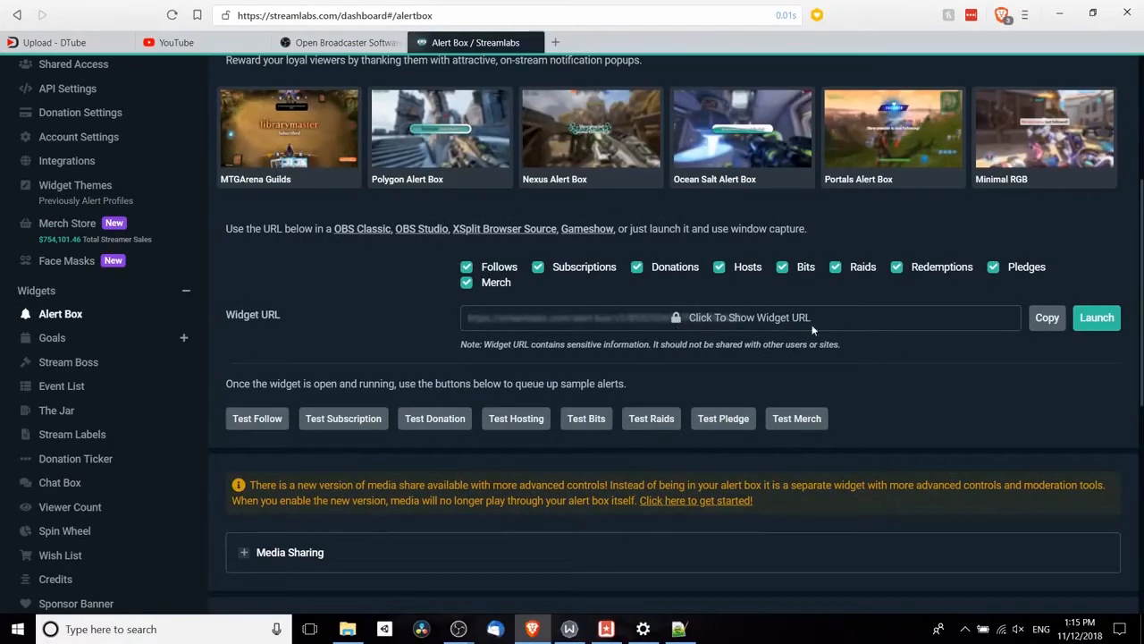
left_click(720, 323)
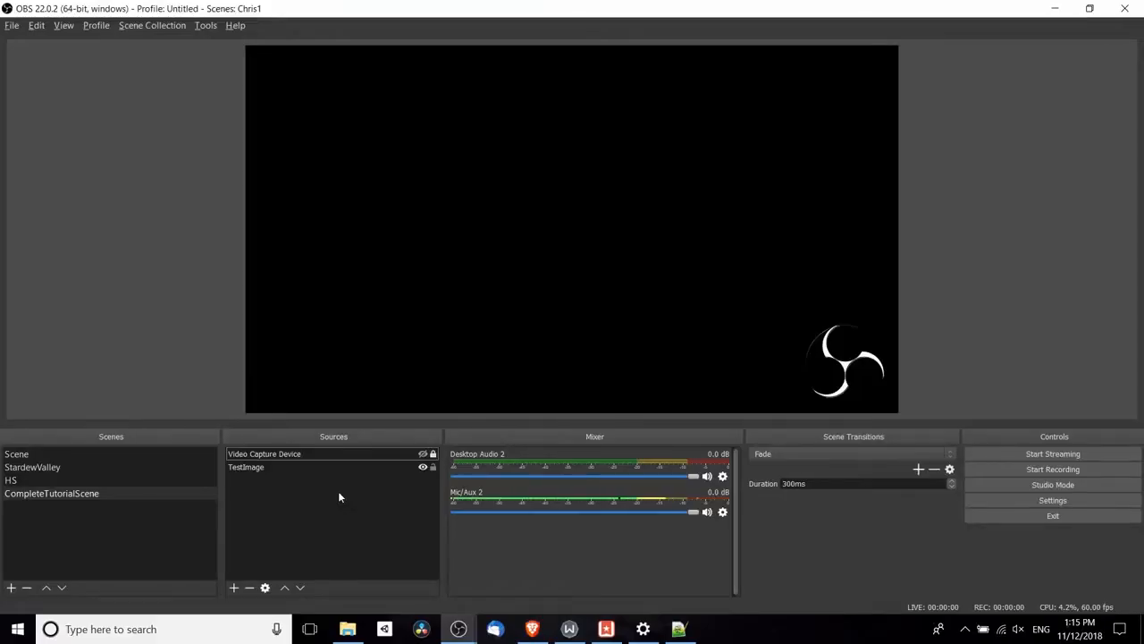
Step: Back in OBS, add a new visible Browser source named Event Alerts (Browser) to CompleteTutorialScene
left_click(233, 587)
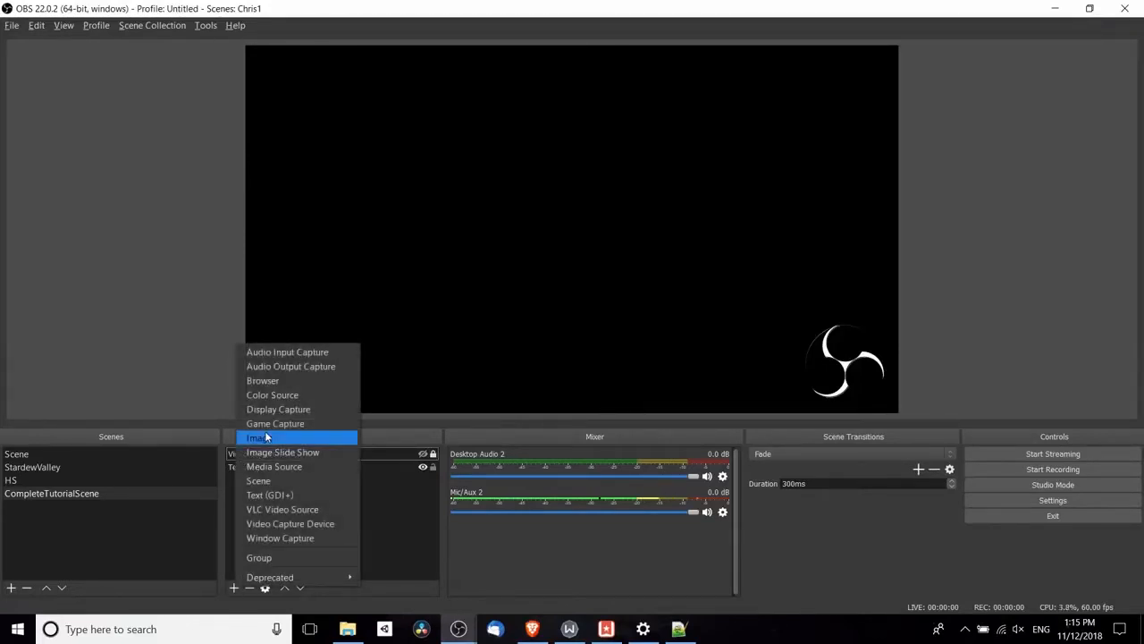
left_click(295, 380)
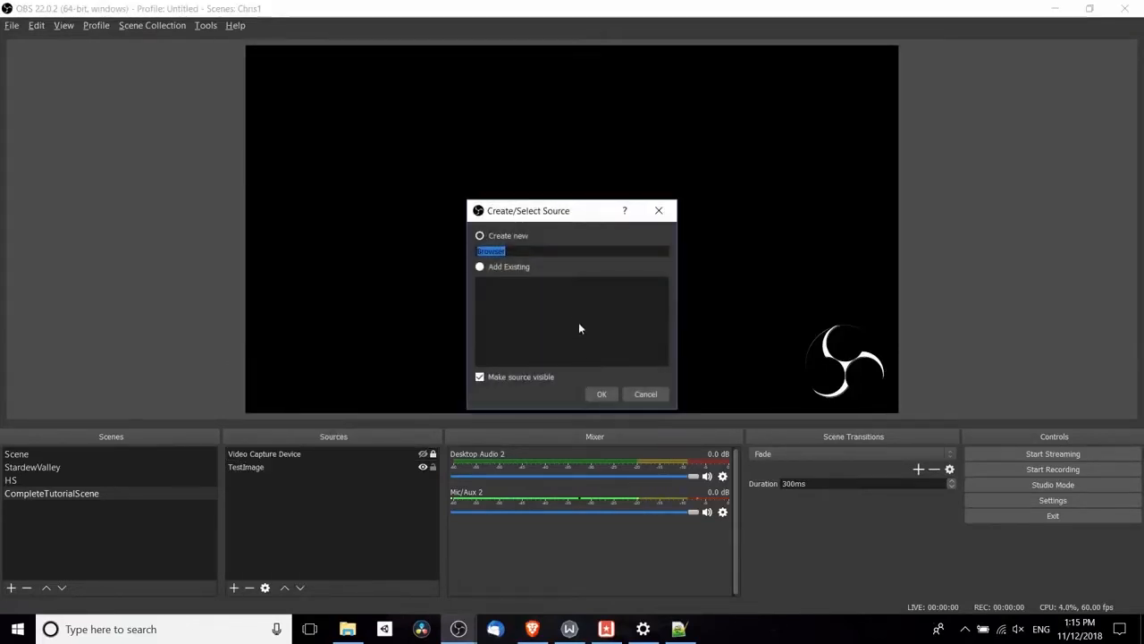
type("Event")
type("Ale")
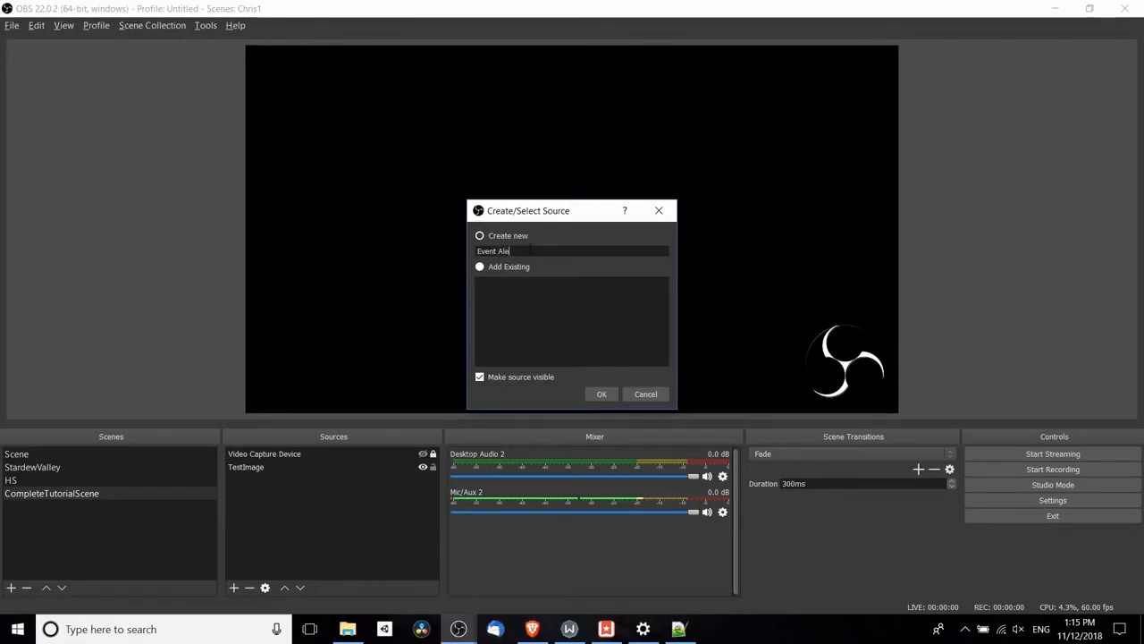
type("rts B")
type("Browser)")
left_click(601, 394)
Step: Clear the default URL in the properties of the Event Alerts (Browser) source
left_click_drag(573, 102, 824, 68)
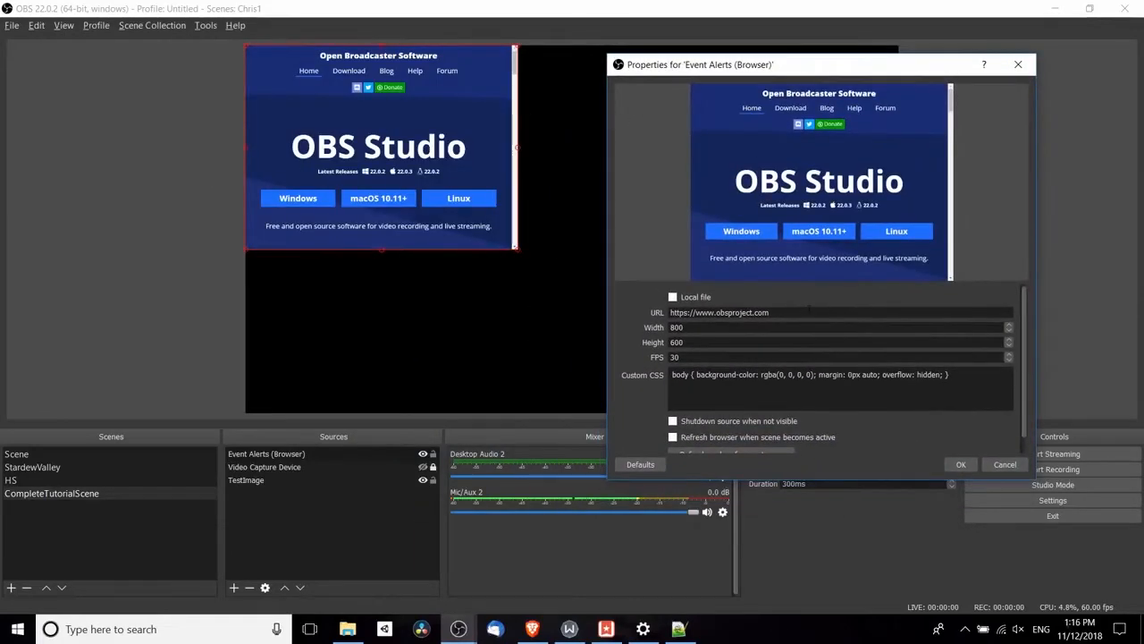
left_click_drag(810, 312, 667, 313)
left_click(798, 313)
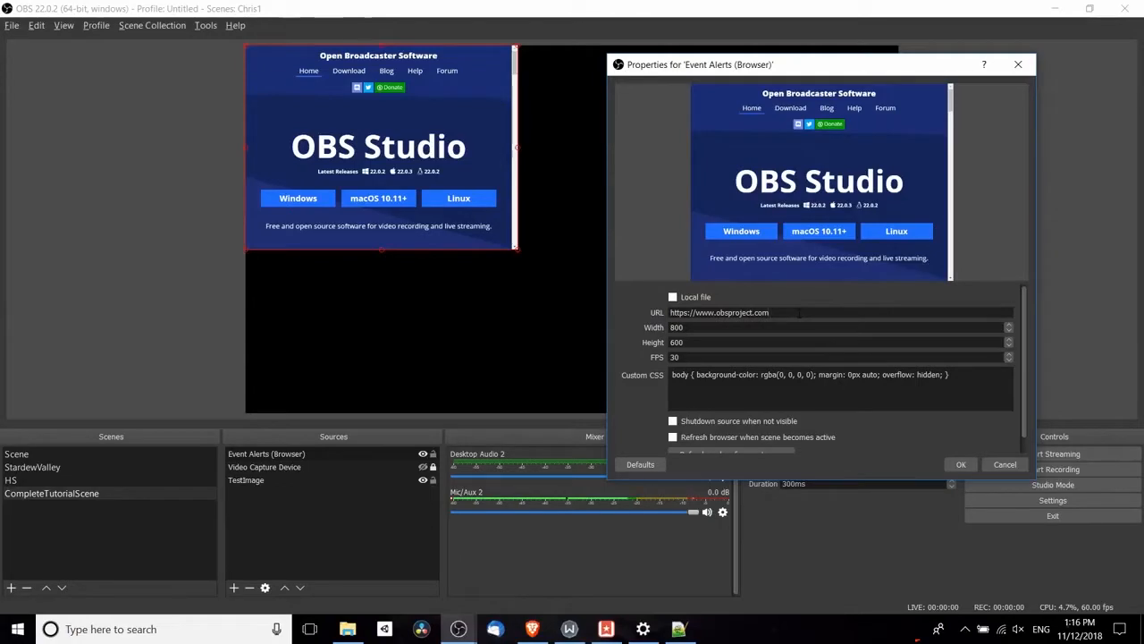
key("ctrl+a")
key("BackSpace")
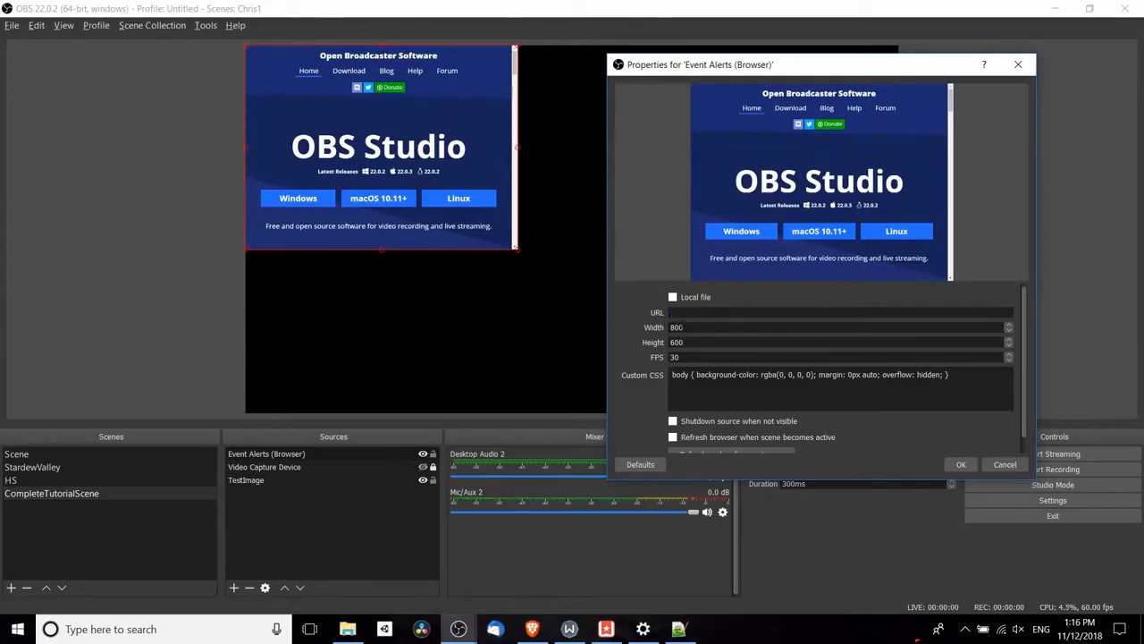
key("Tab")
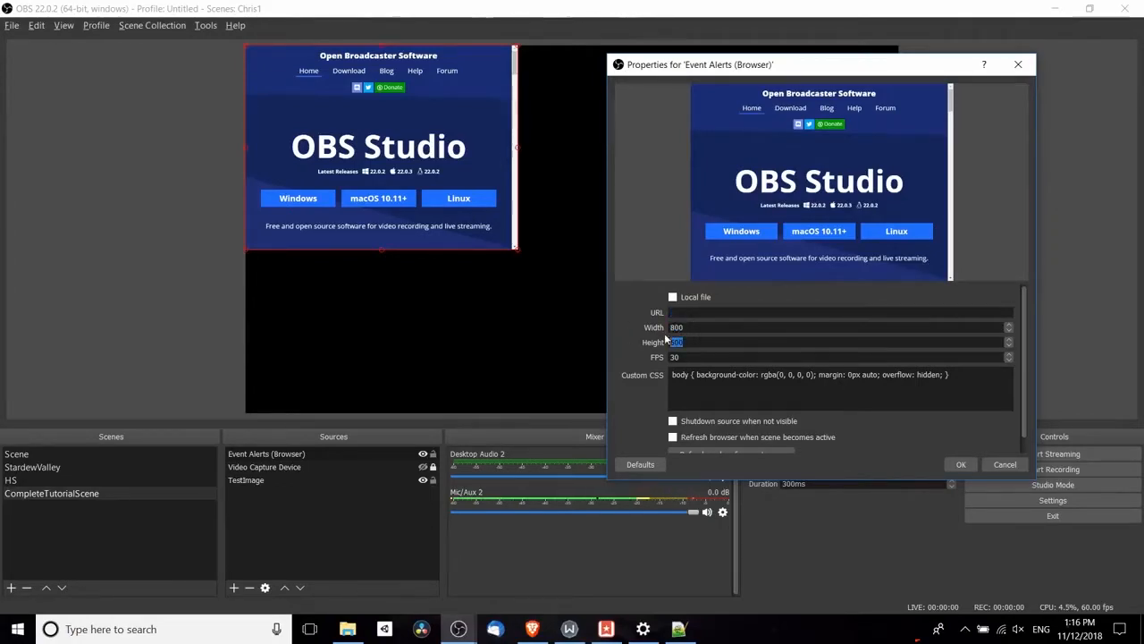
Step: Examine the browser source's Custom CSS and URL fields, and close its properties without saving
left_click(959, 376)
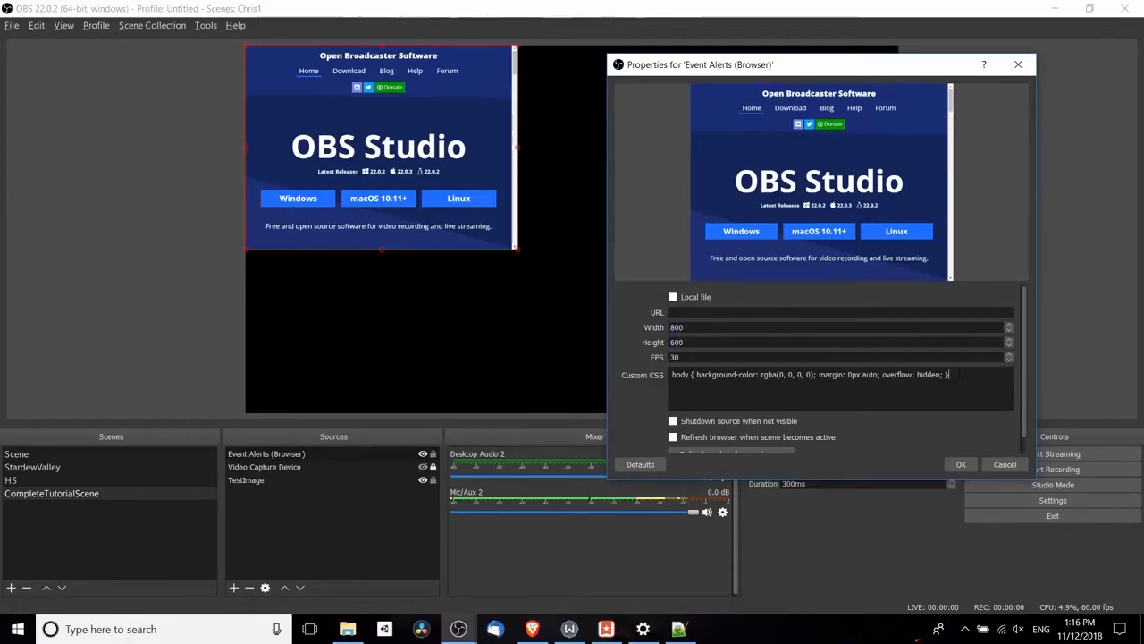
left_click_drag(957, 375, 671, 376)
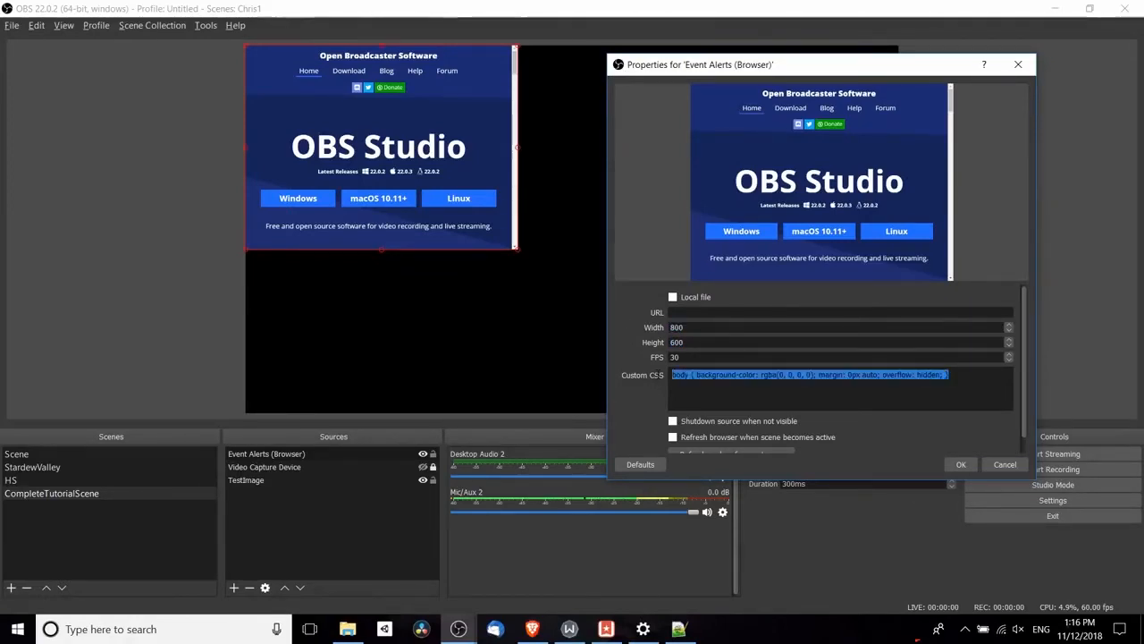
scroll(661, 379, "down", 1)
scroll(662, 375, "up", 1)
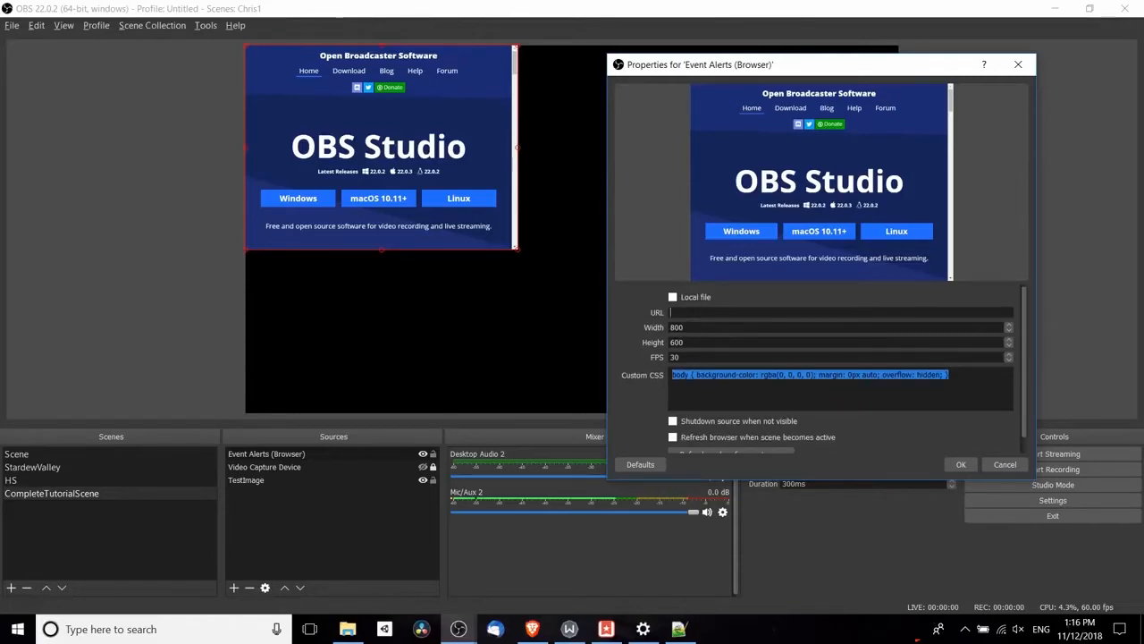
left_click(698, 313)
scroll(716, 327, "down", 2)
left_click(697, 315)
scroll(680, 327, "up", 2)
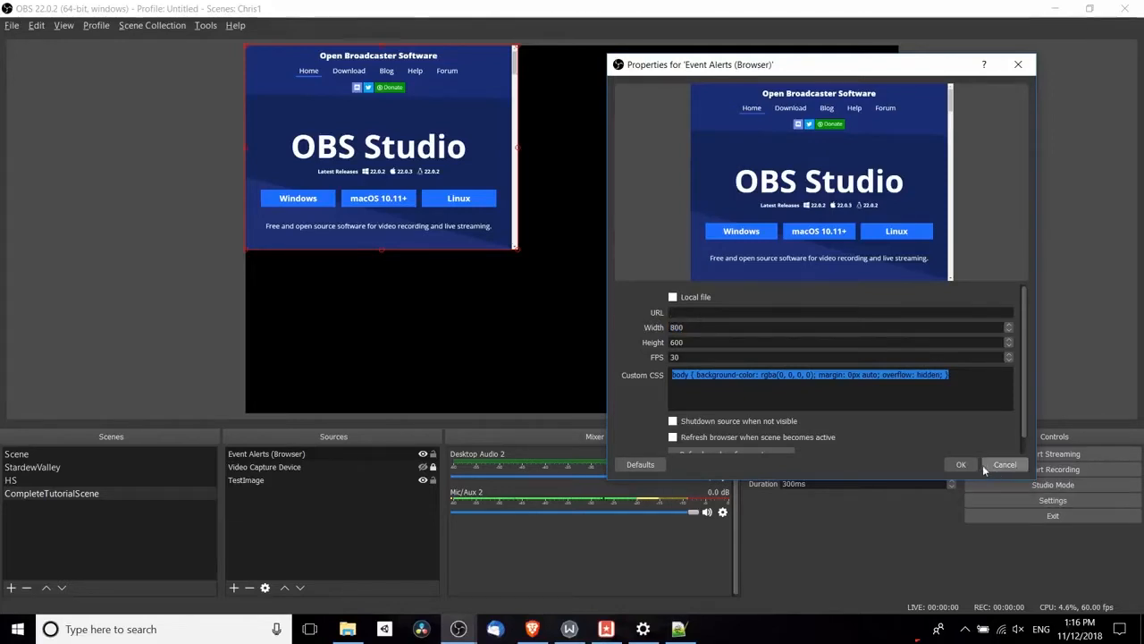
left_click(1003, 464)
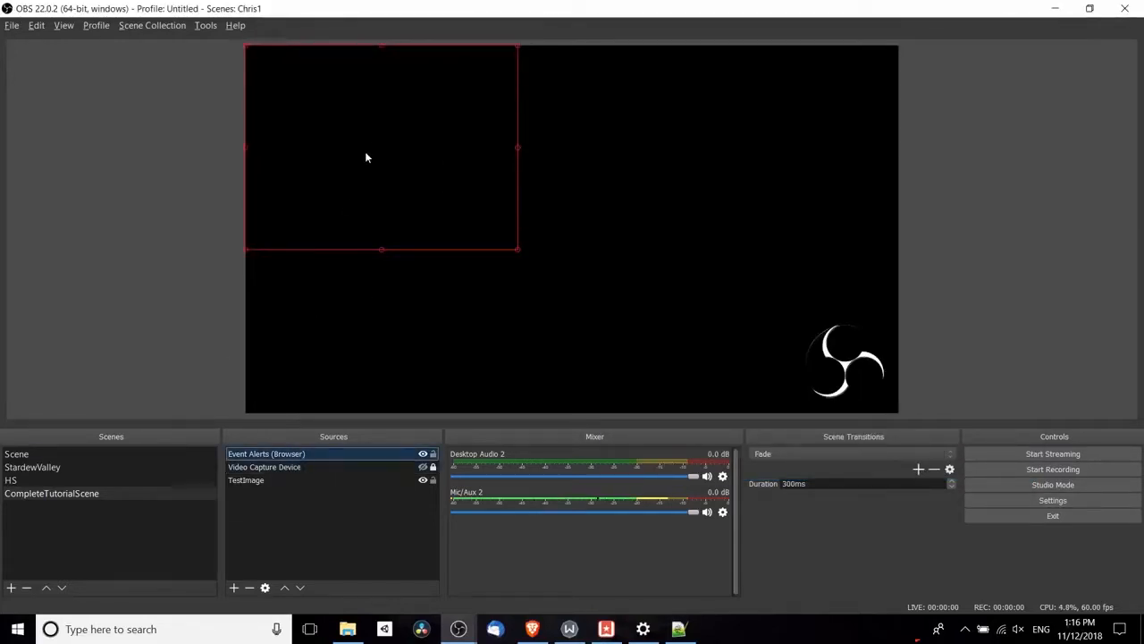
Step: Move the Event Alerts source to about the middle of the canvas, and locate the Alert Box's sample alerts in Brave
left_click_drag(383, 146, 588, 211)
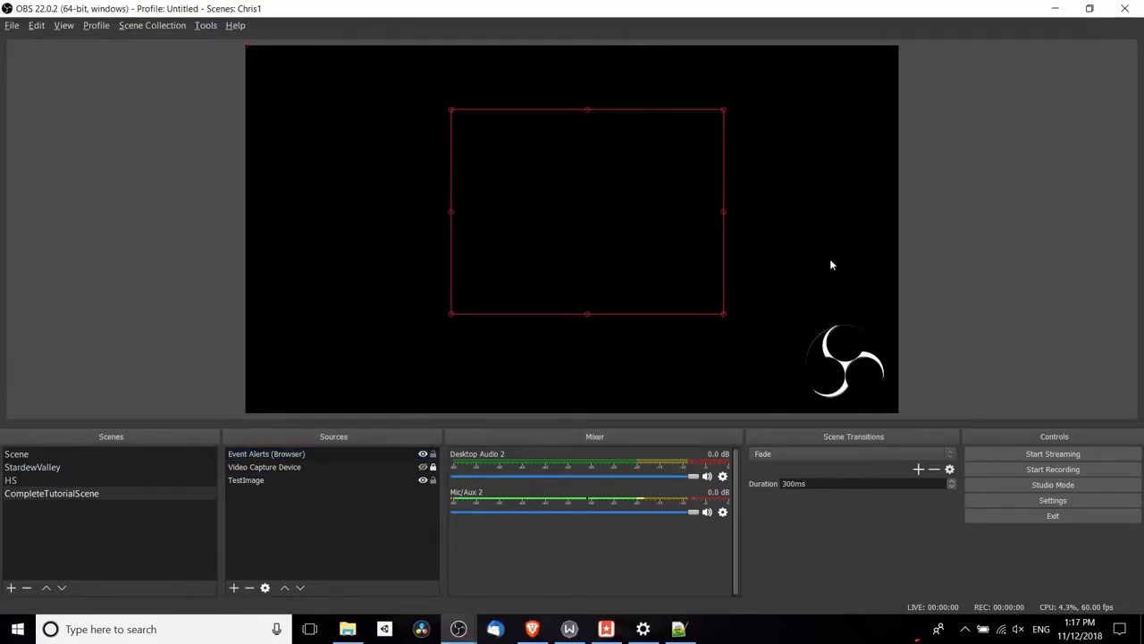
left_click(532, 628)
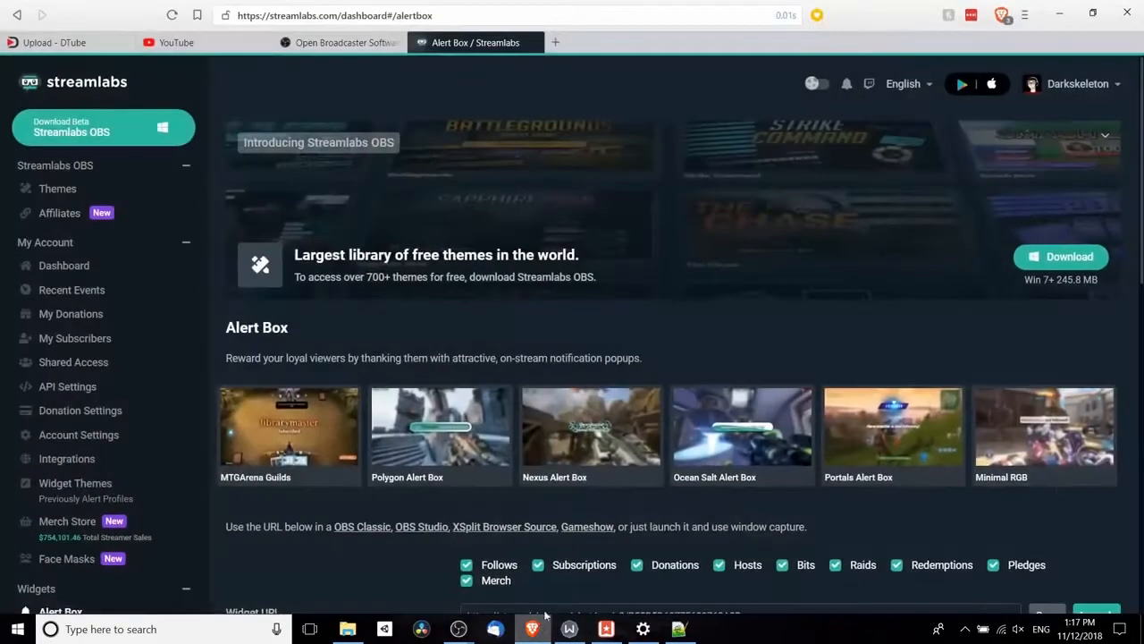
scroll(645, 326, "down", 8)
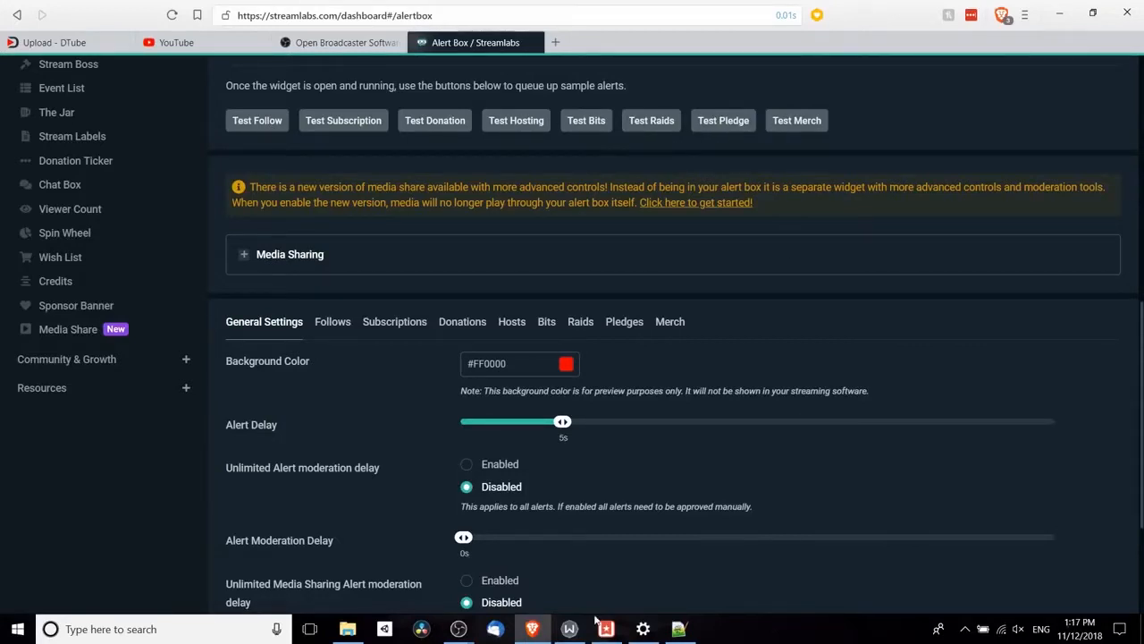
mouse_move(459, 628)
left_click(509, 559)
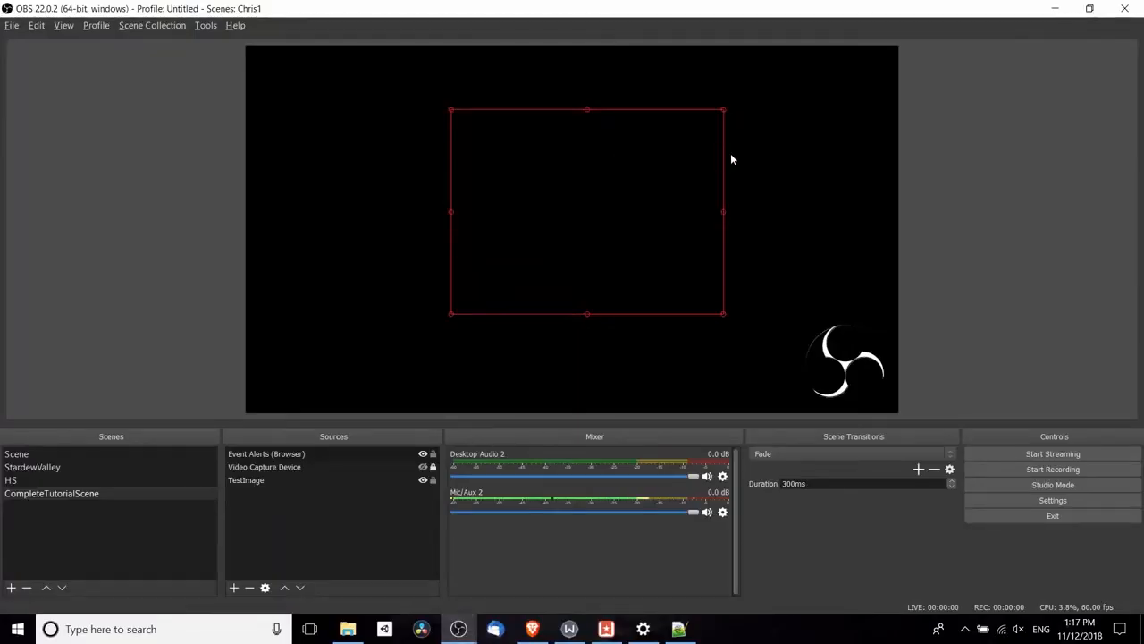
Step: Send a Test Follow alert from the Streamlabs Alert Box in Brave and watch it play in the OBS preview
key("alt+Tab")
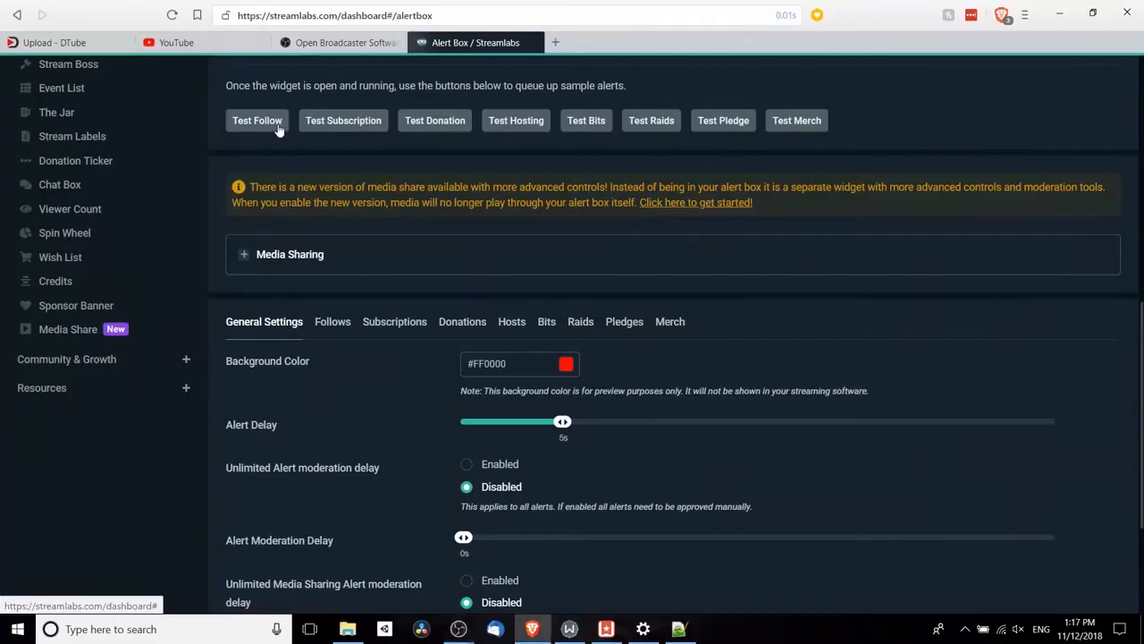
left_click(278, 127)
key("alt+Tab")
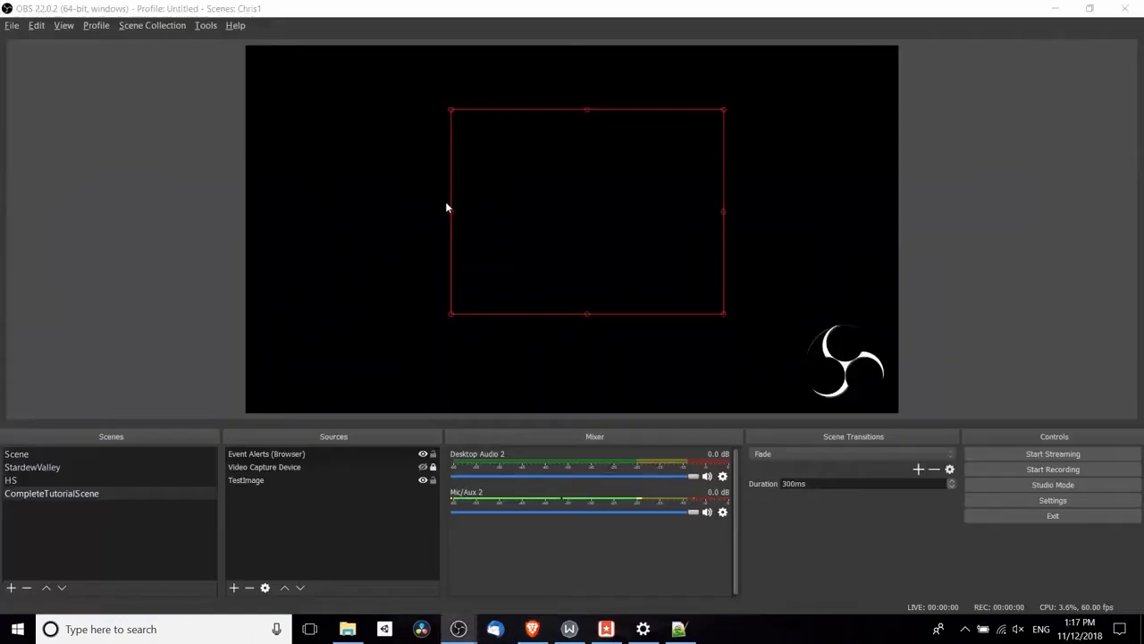
key("alt+Tab")
key("alt+Tab")
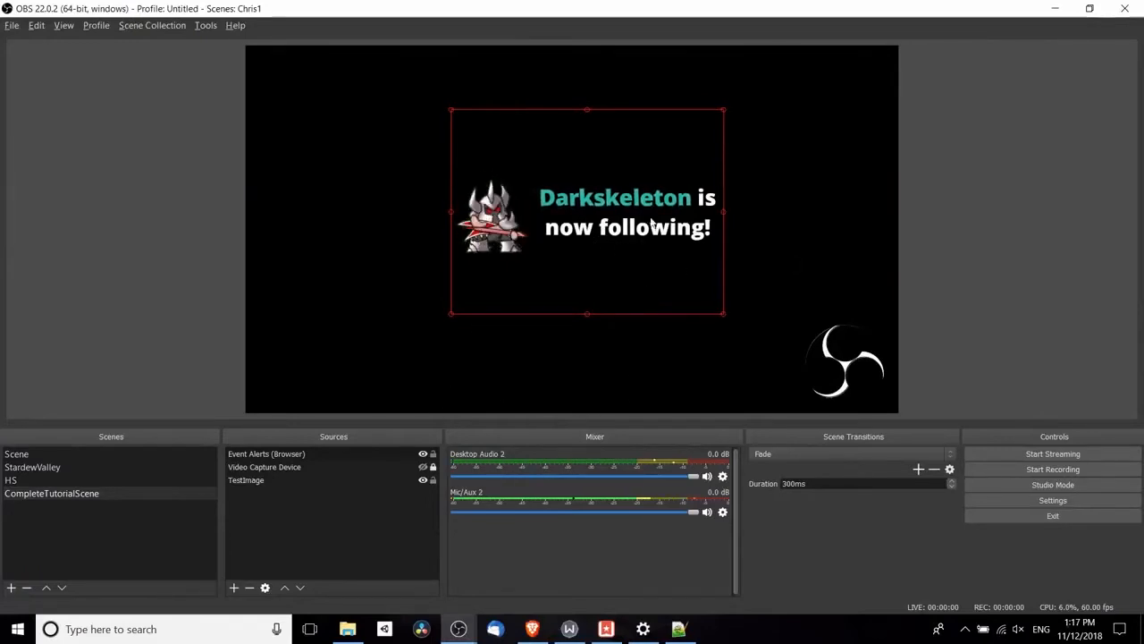
Step: Send Test Subscription and Test Donation alerts from Streamlabs, checking each one in the OBS preview
key("alt+Tab")
left_click(343, 126)
key("alt+Tab")
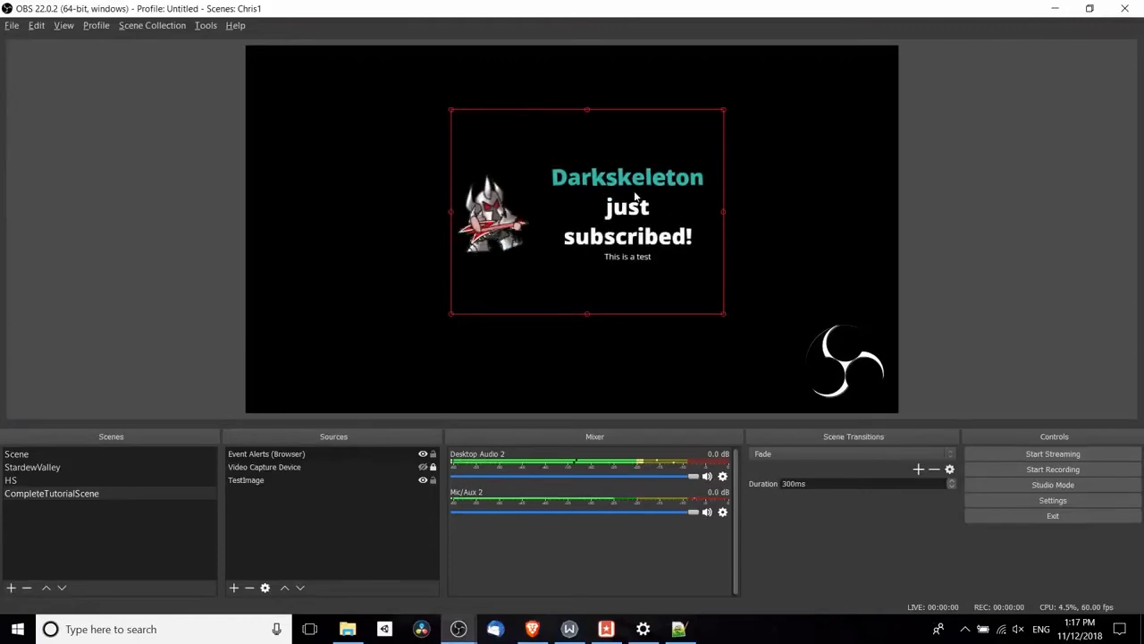
key("alt+Tab")
left_click(445, 128)
key("alt+Tab")
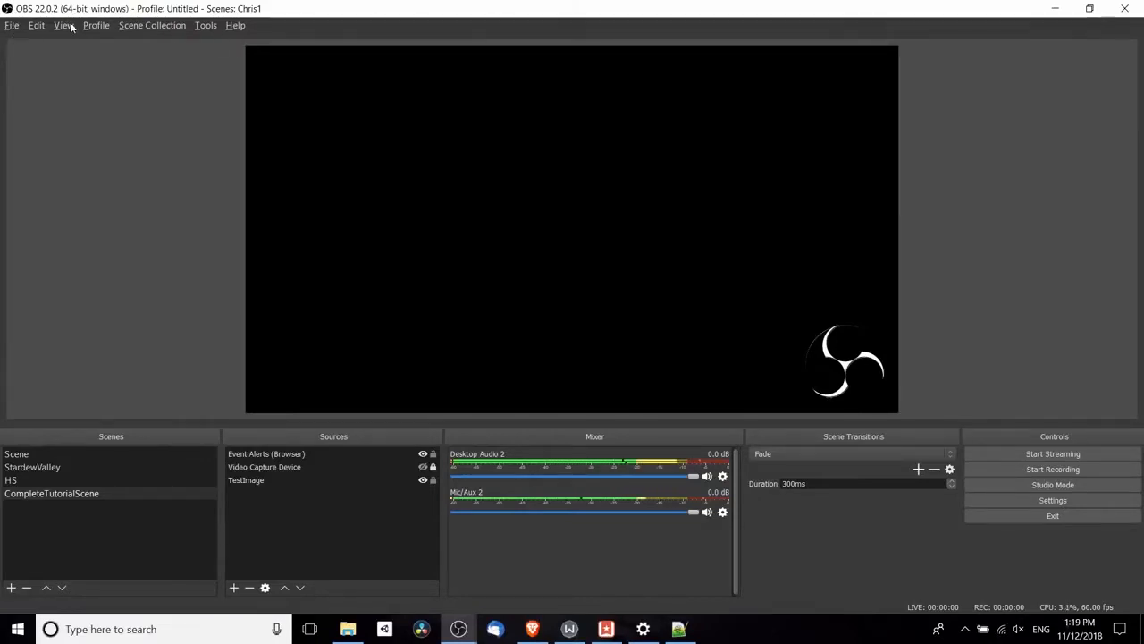
Step: Create a new OBS profile named CompleteTutorialProfile
left_click(11, 26)
mouse_move(75, 28)
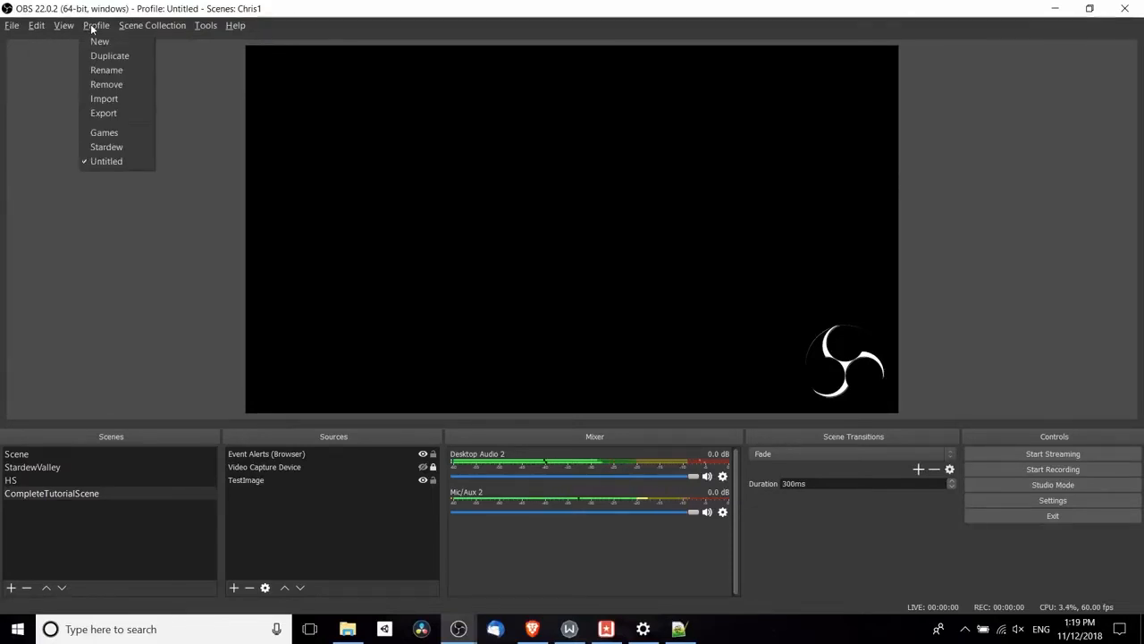
mouse_move(5, 25)
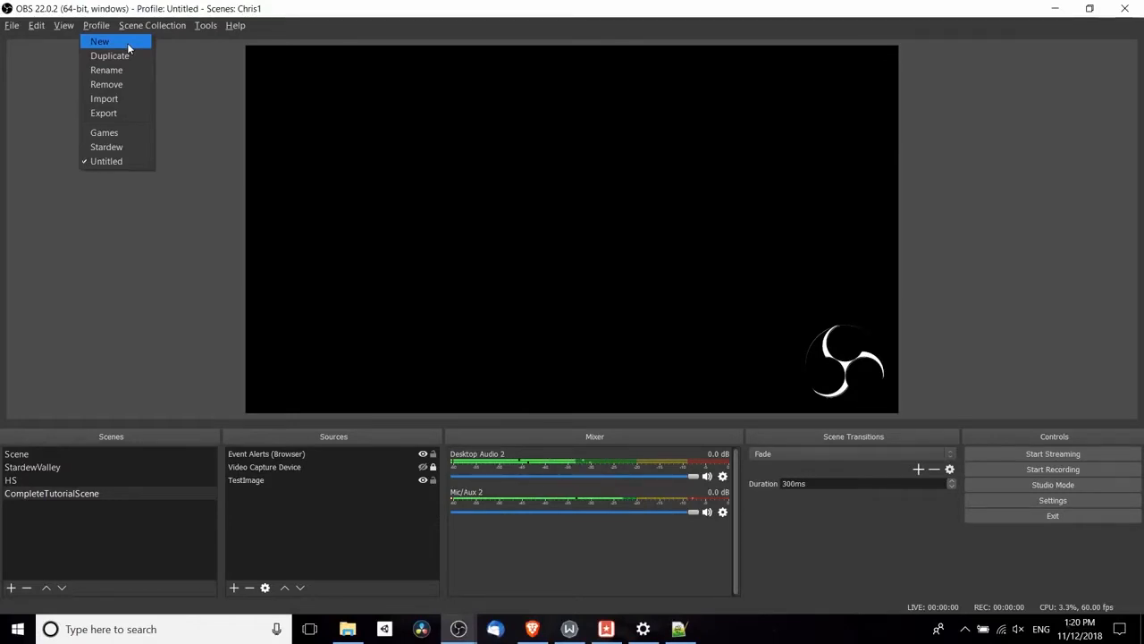
left_click(127, 43)
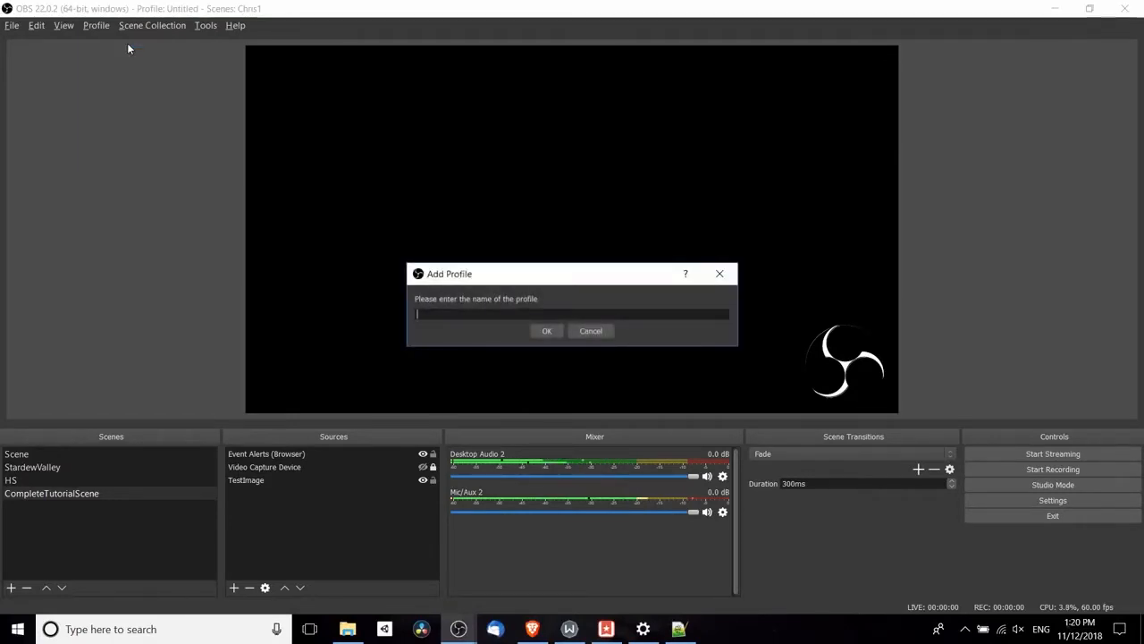
type("CompleteTutorialProfile")
key("Return")
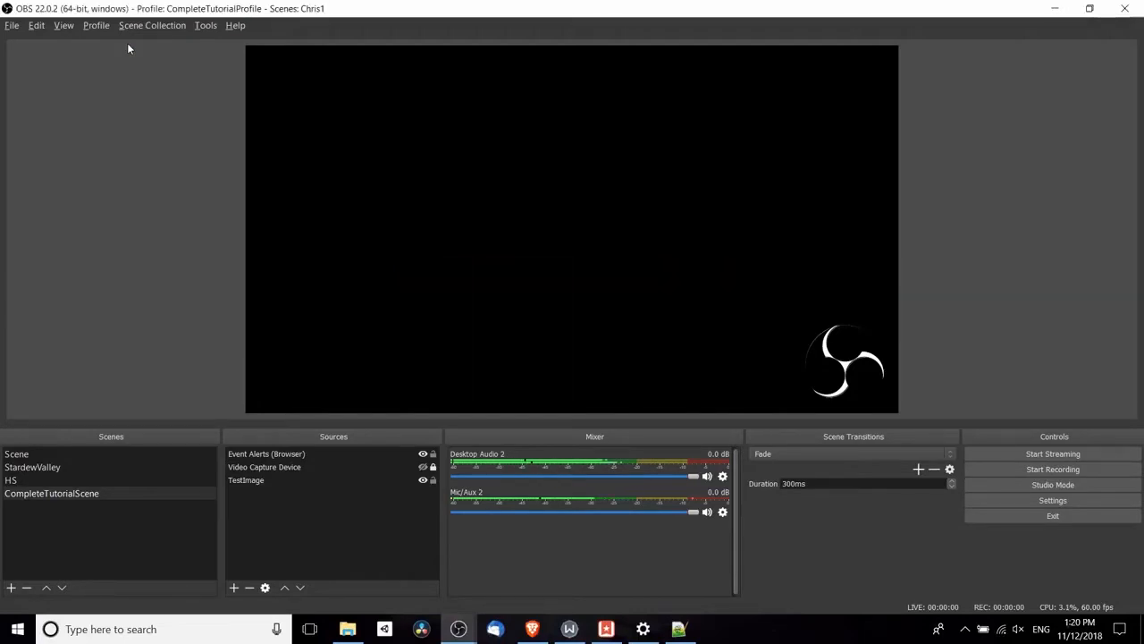
Step: Open the OBS settings and view the available interface themes in the General section, keeping Dark
left_click(95, 27)
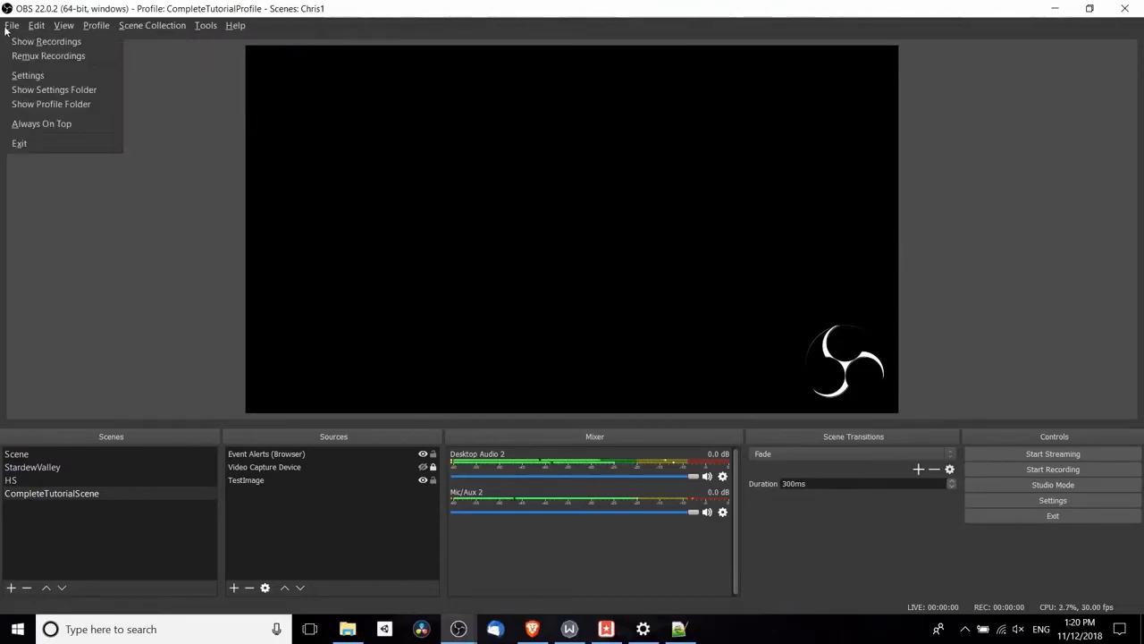
left_click(33, 76)
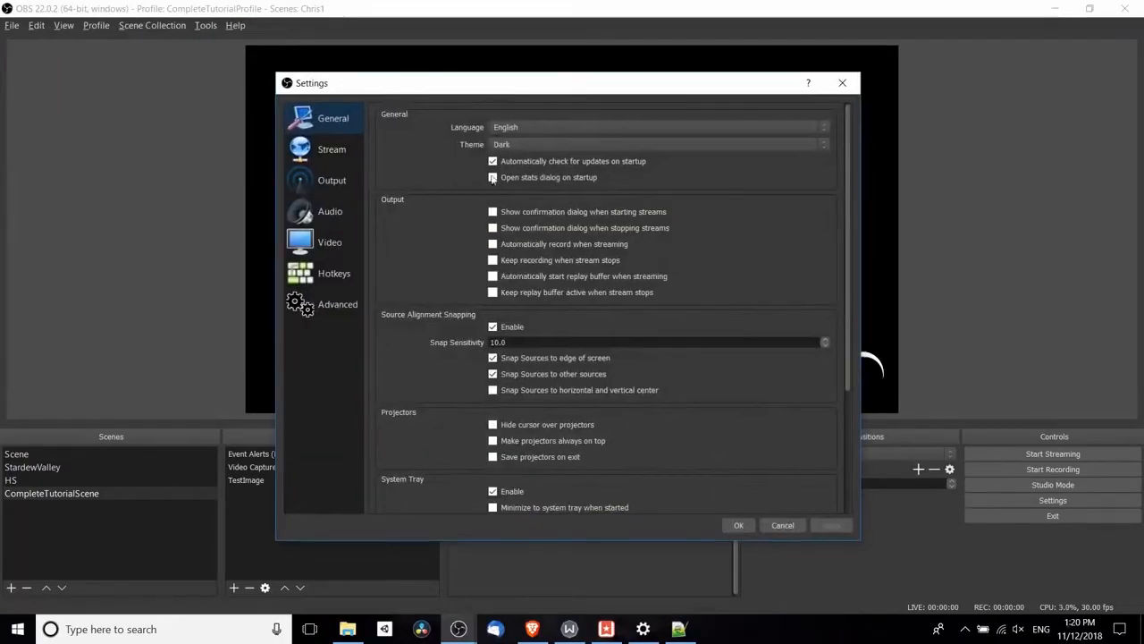
mouse_move(473, 86)
left_mouse_down()
mouse_move(500, 90)
mouse_move(469, 96)
left_mouse_up()
left_click(501, 156)
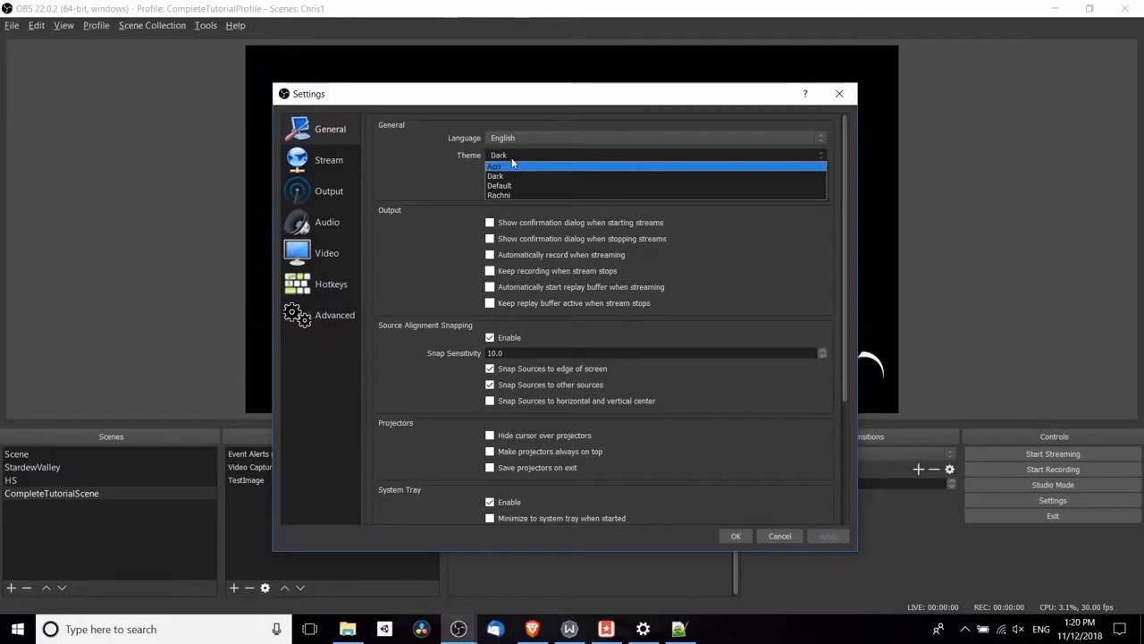
left_click(431, 157)
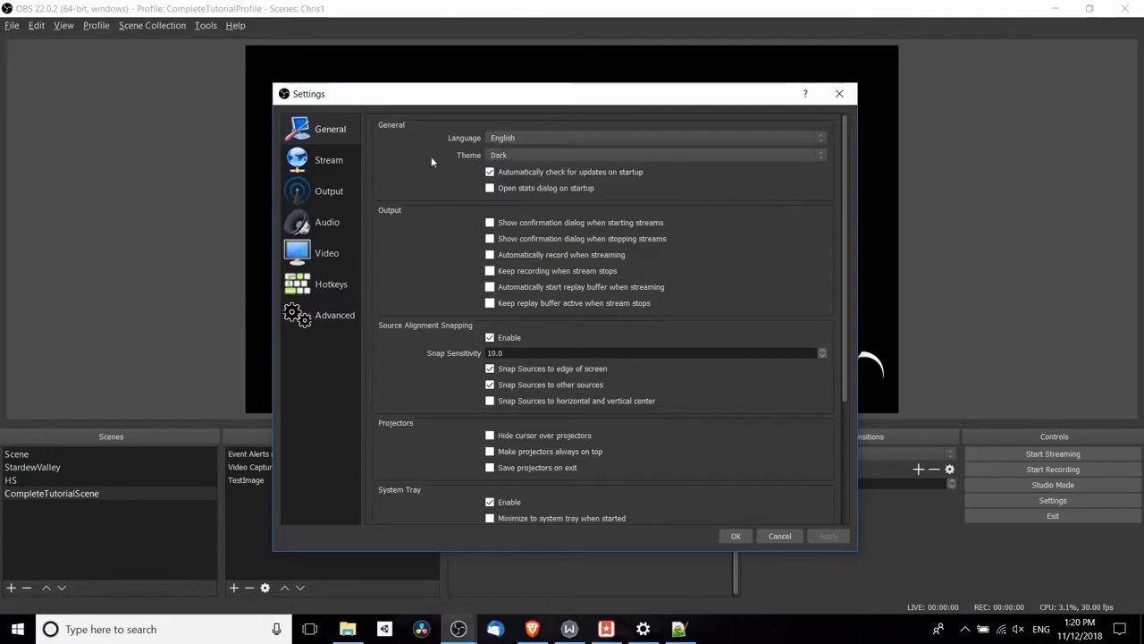
Step: Review the Stream settings and the Output settings, including the Output Mode choices
left_click(333, 162)
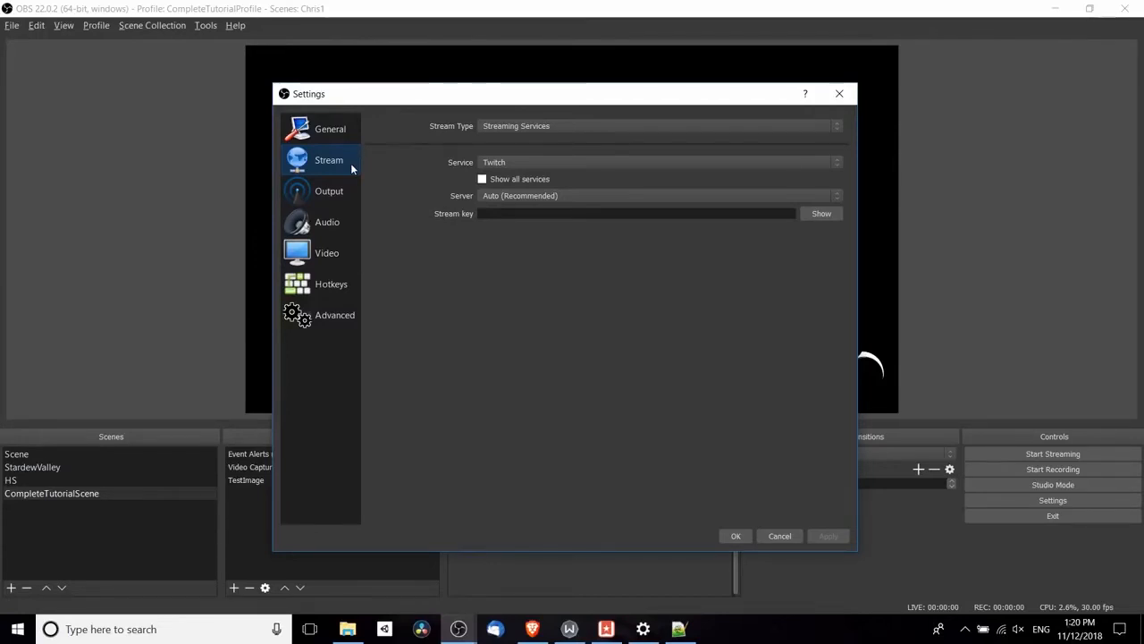
left_click(329, 191)
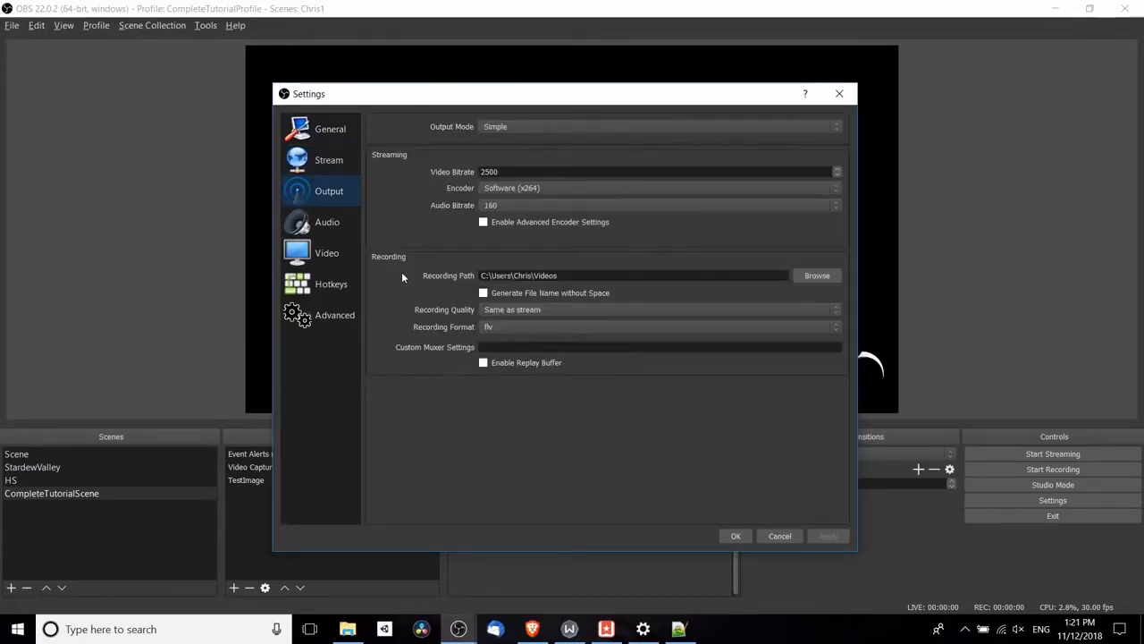
left_click(512, 128)
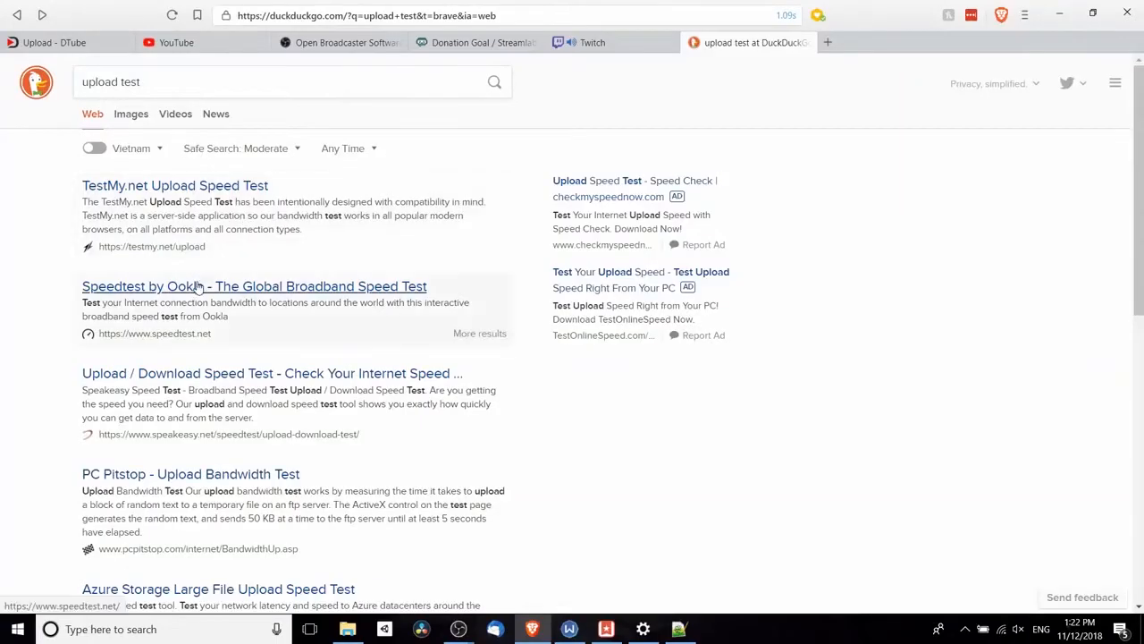
Step: In Brave, open the Speedtest by Ookla search result and run an internet speed test
left_click(197, 286)
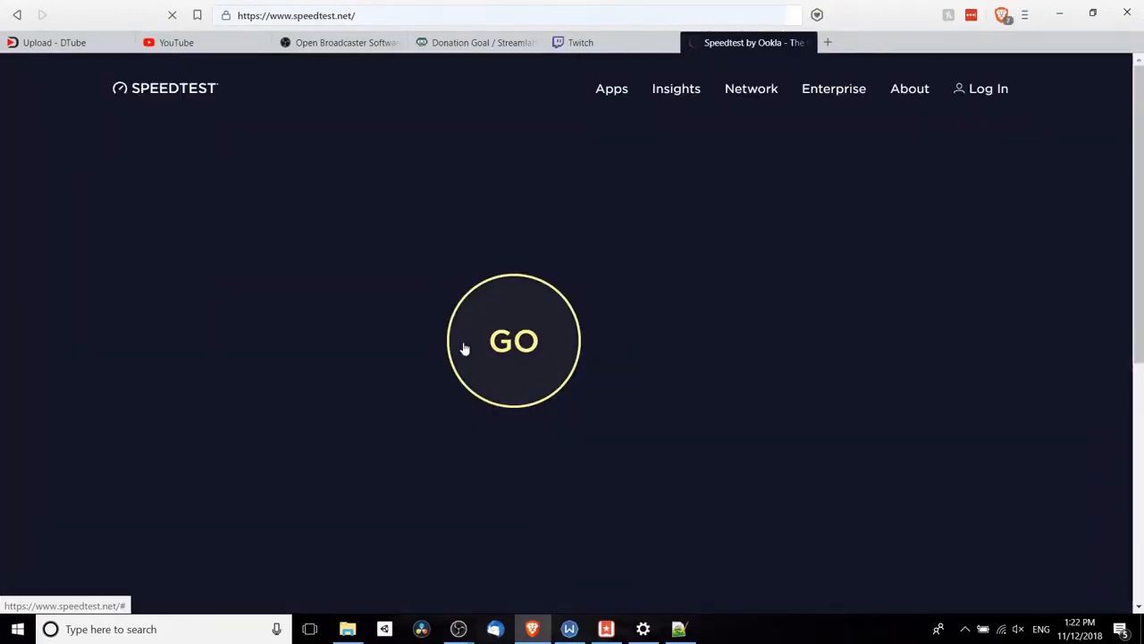
left_click(496, 335)
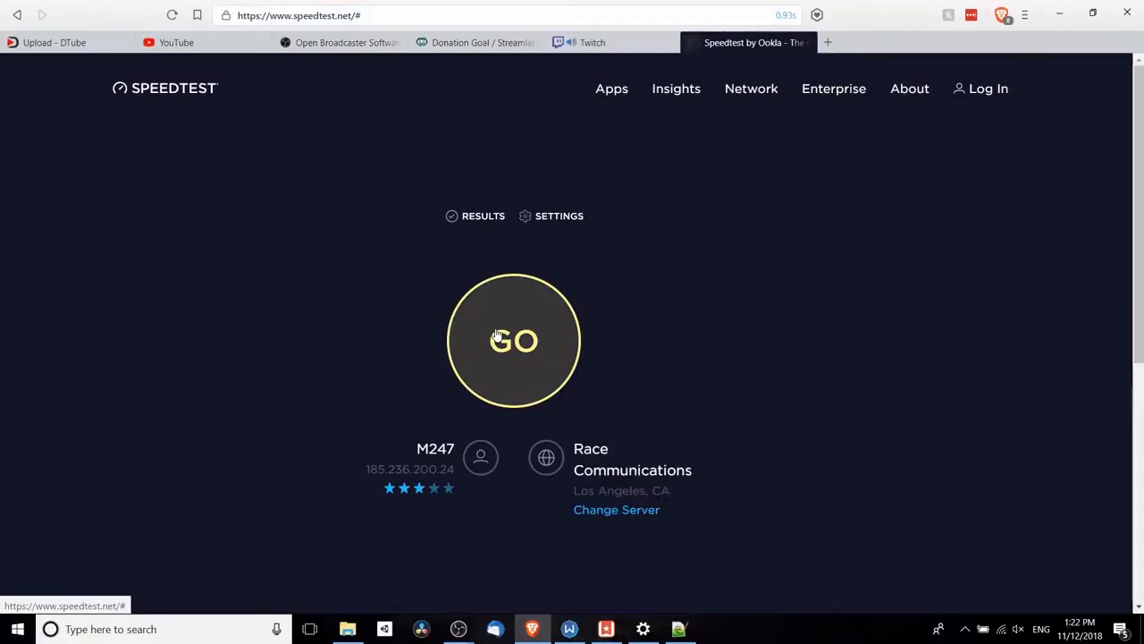
left_click(496, 335)
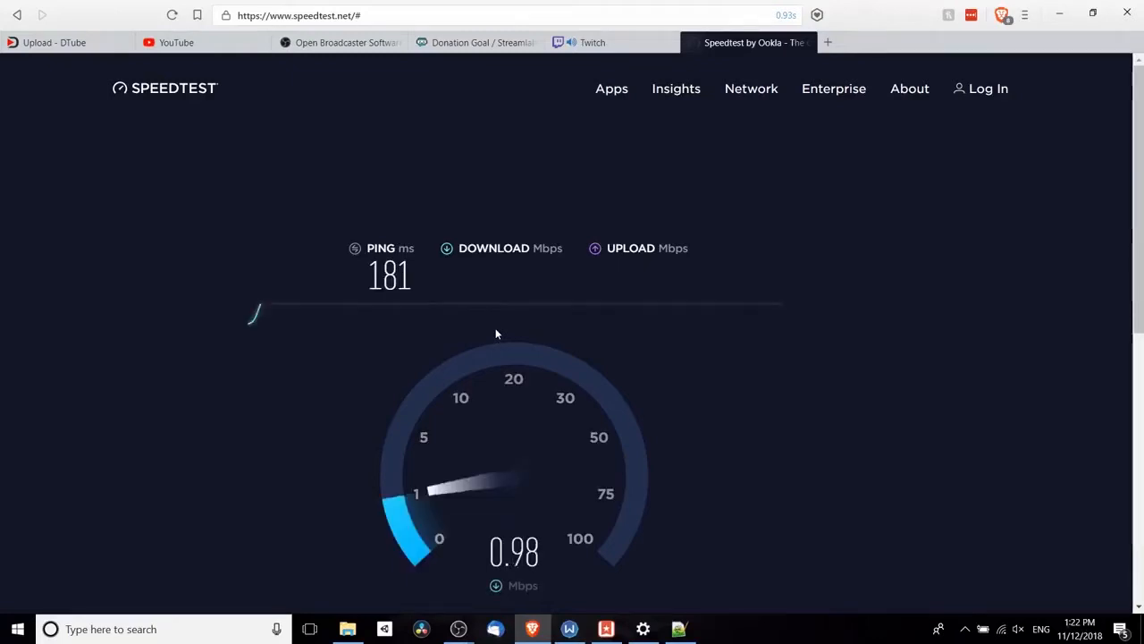
scroll(686, 347, "down", 1)
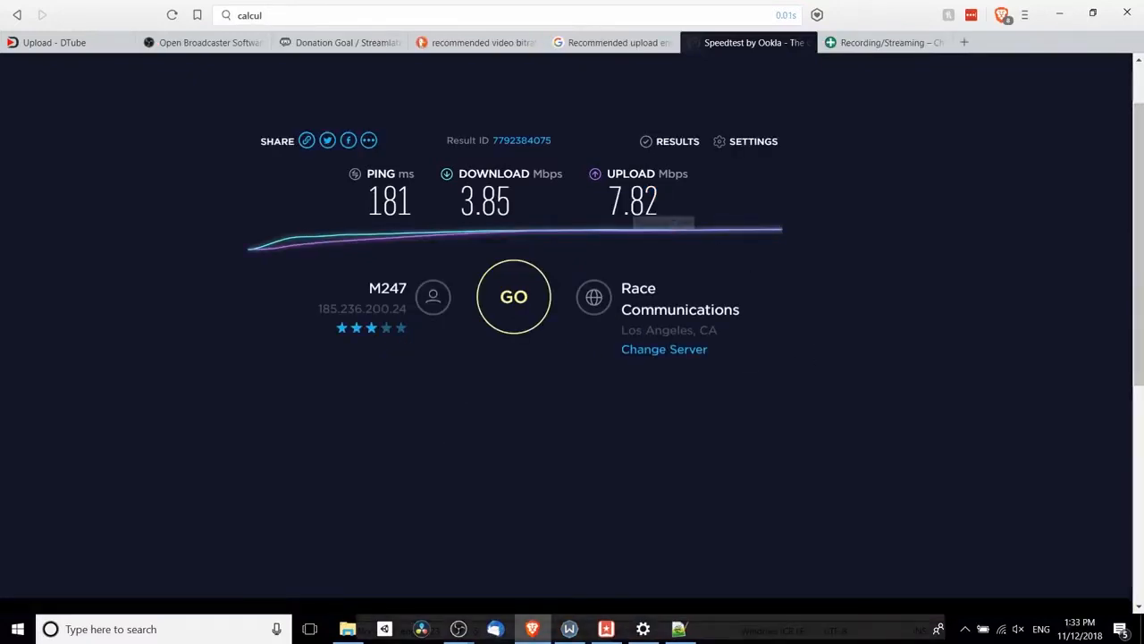
Step: Highlight the upload speed result and bring up YouTube Help's recommended video bitrates for comparison
left_click_drag(601, 198, 690, 194)
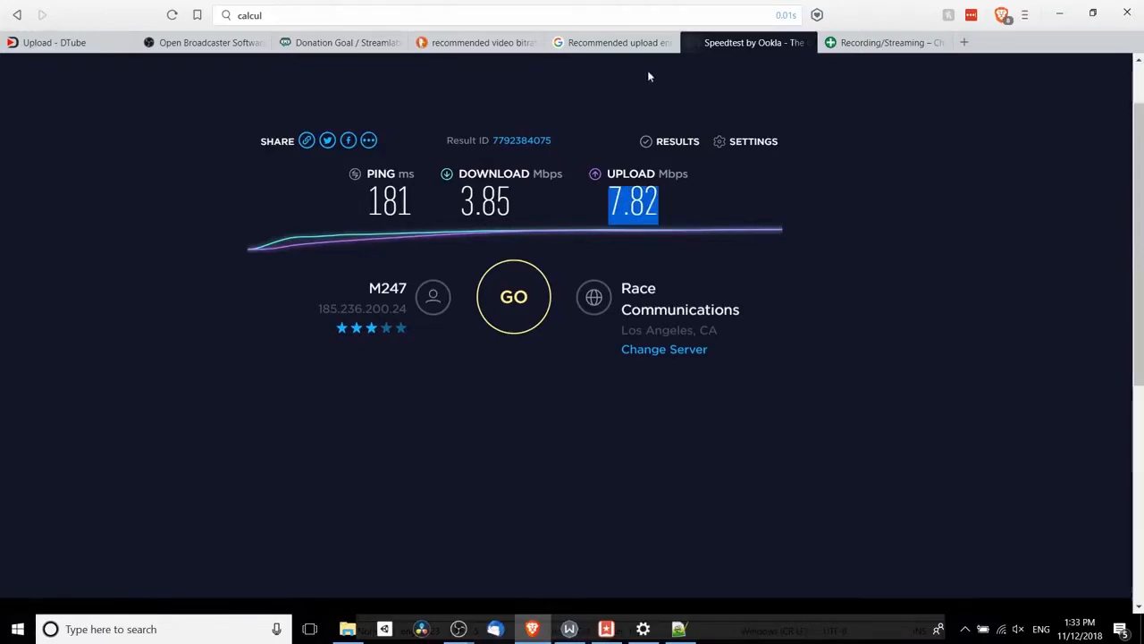
left_click(632, 51)
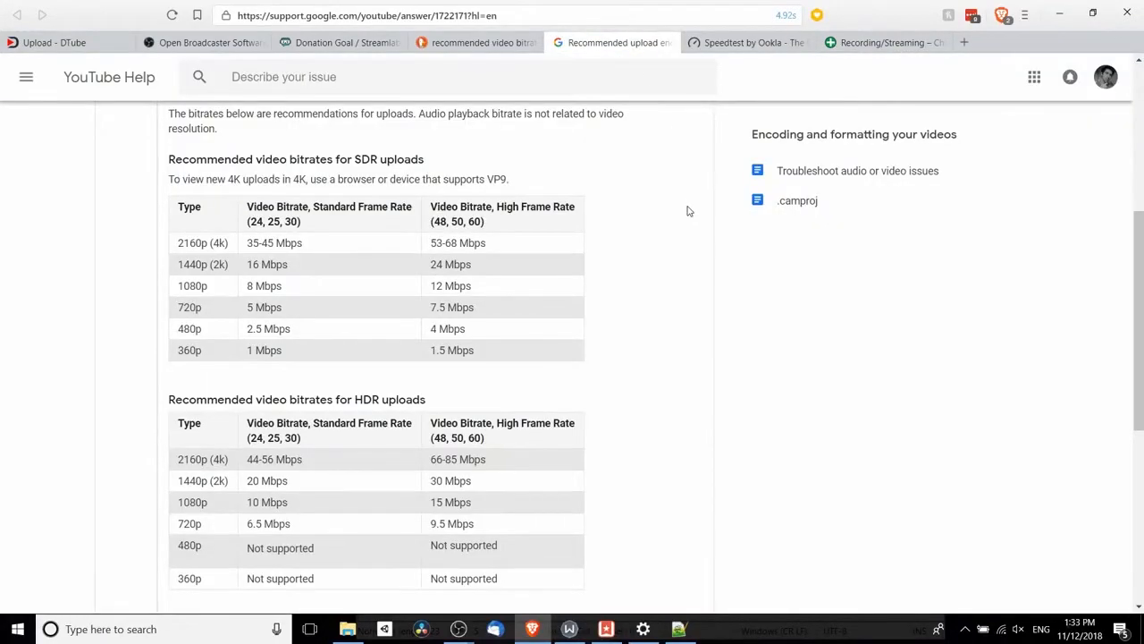
Step: Review YouTube Help's recommended upload encoding page and check the upload speed in the Speedtest results against it
scroll(689, 211, "up", 3)
scroll(688, 211, "up", 2)
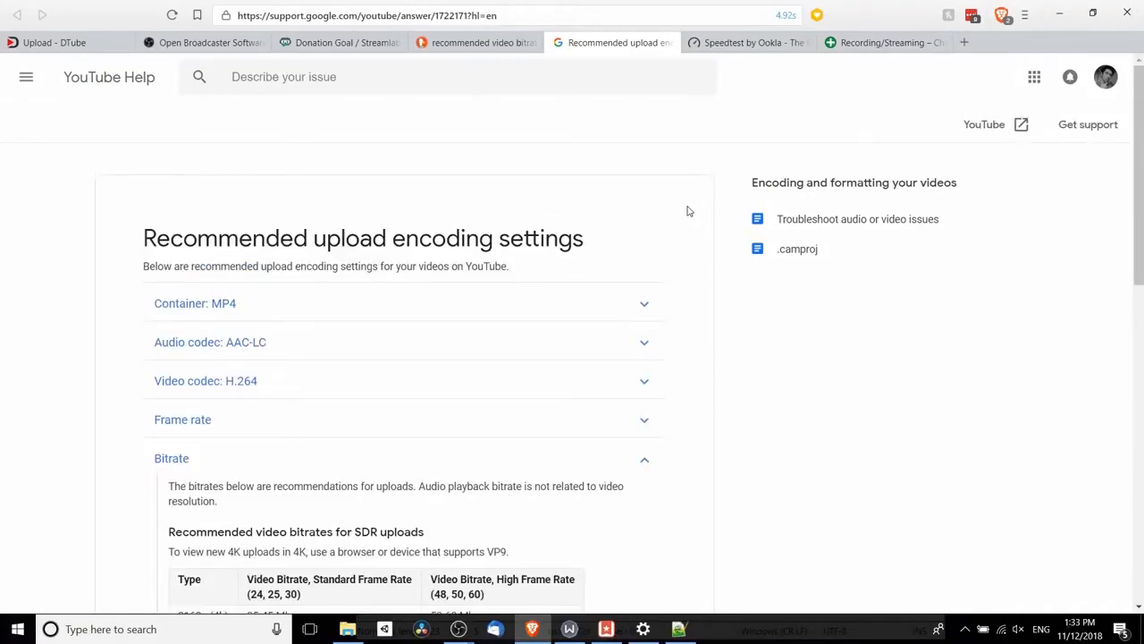
scroll(689, 211, "down", 5)
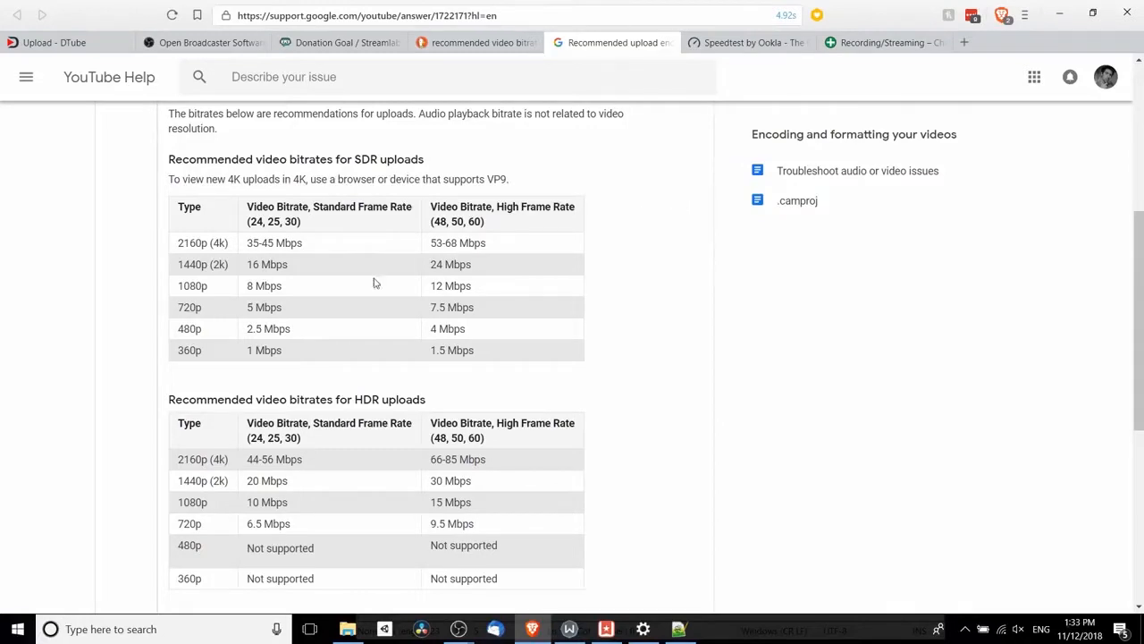
key("ctrl+Tab")
left_click(723, 205)
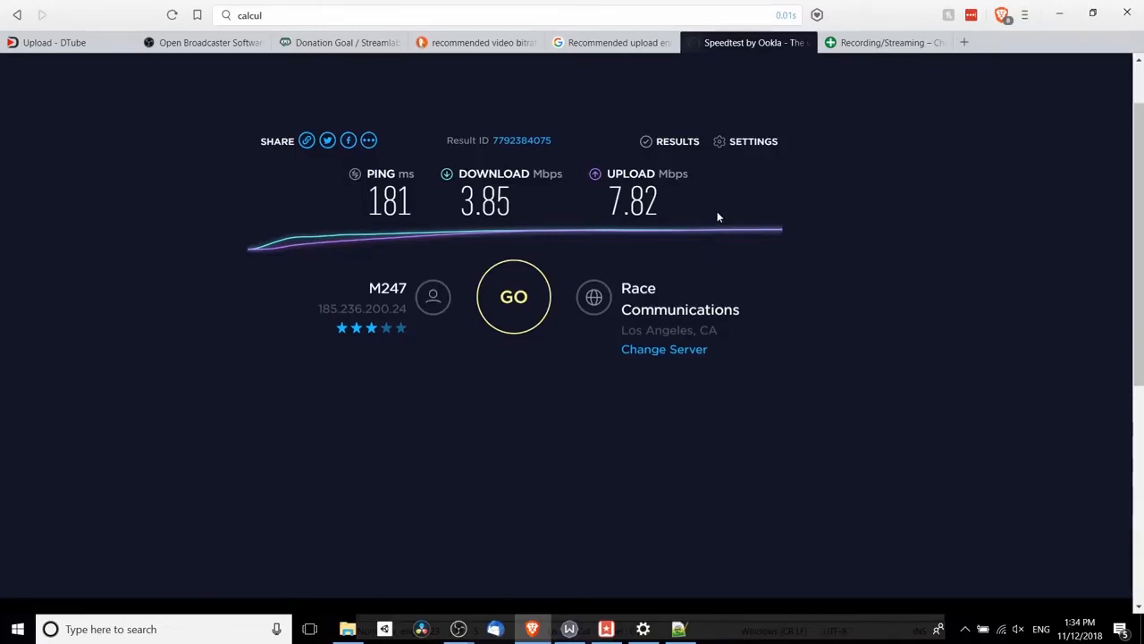
left_click_drag(595, 195, 685, 195)
left_click(685, 195)
mouse_move(681, 198)
left_mouse_down()
mouse_move(549, 191)
mouse_move(599, 209)
mouse_move(691, 199)
left_mouse_up()
left_click(599, 210)
key("ctrl+shift+Tab")
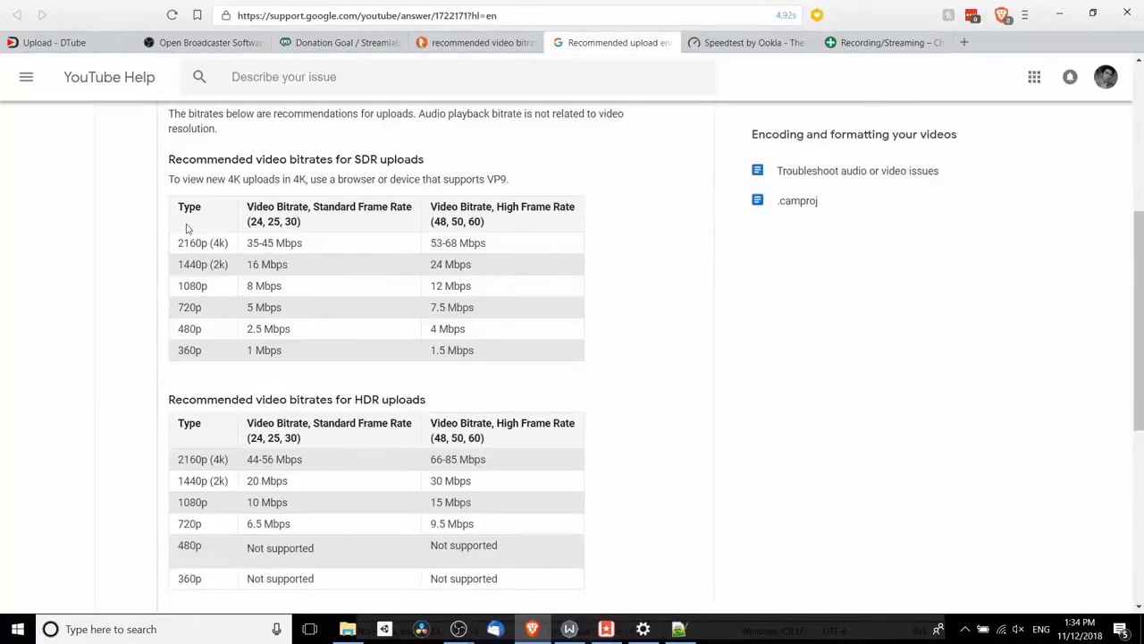
Step: Examine the recommended SDR bitrates for 1080p and 720p video at the standard frame rate of 30
left_click_drag(169, 159, 501, 160)
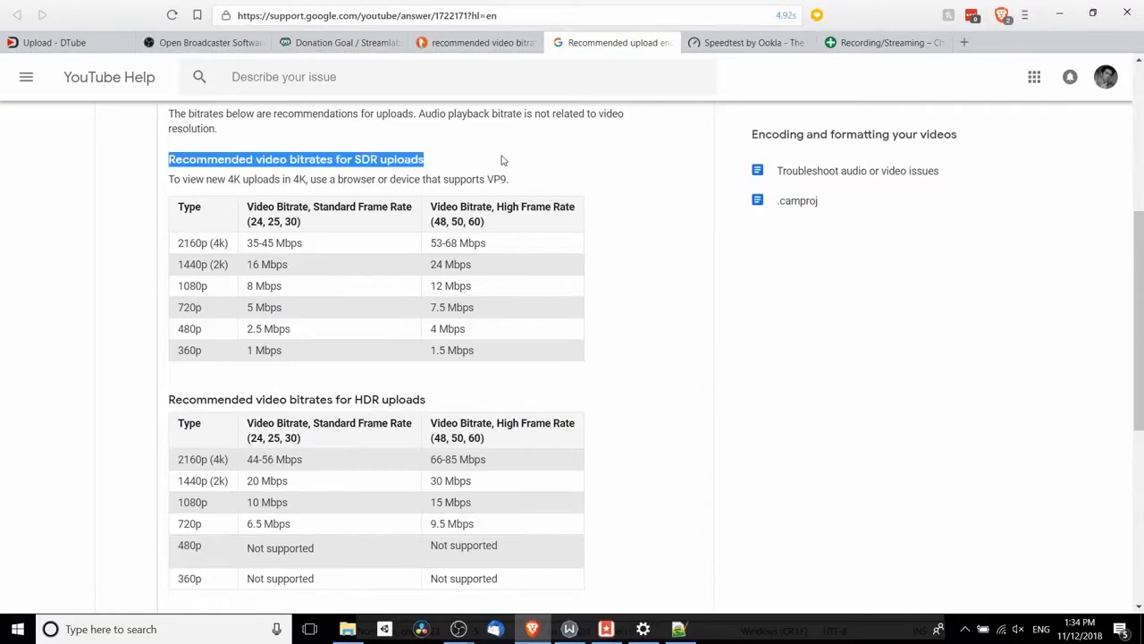
left_click(502, 160)
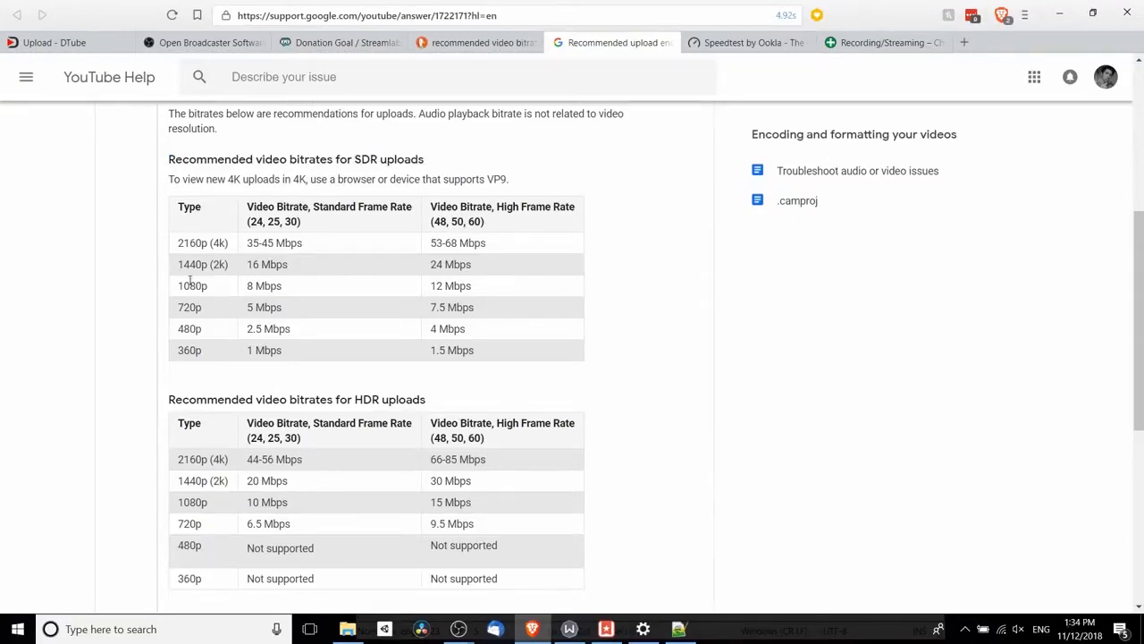
left_click_drag(175, 291, 325, 278)
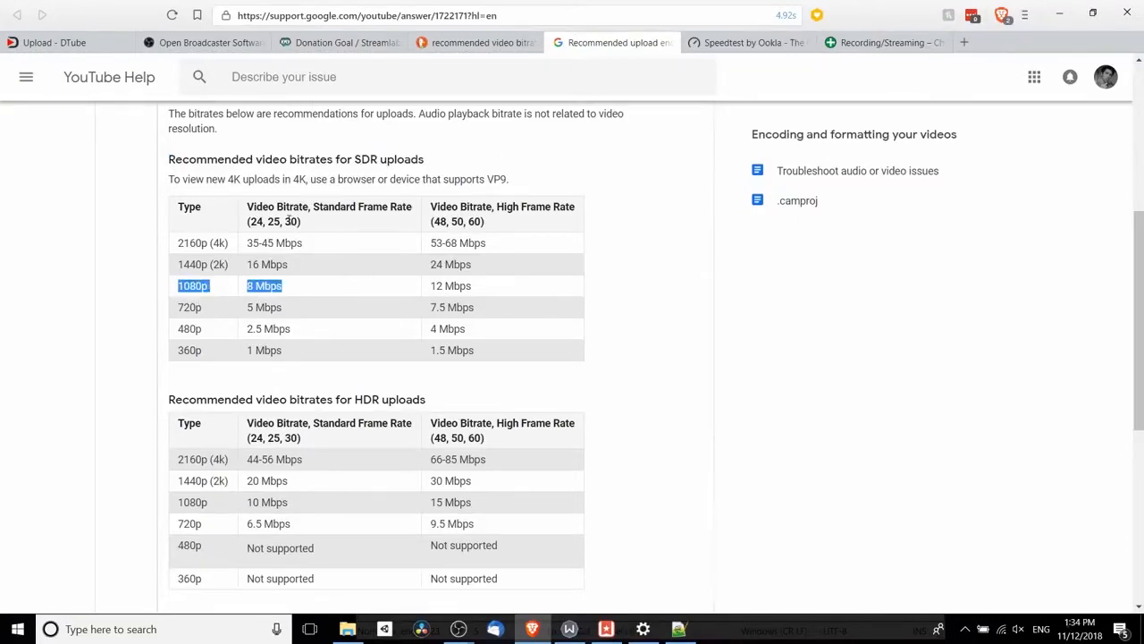
double_click(292, 221)
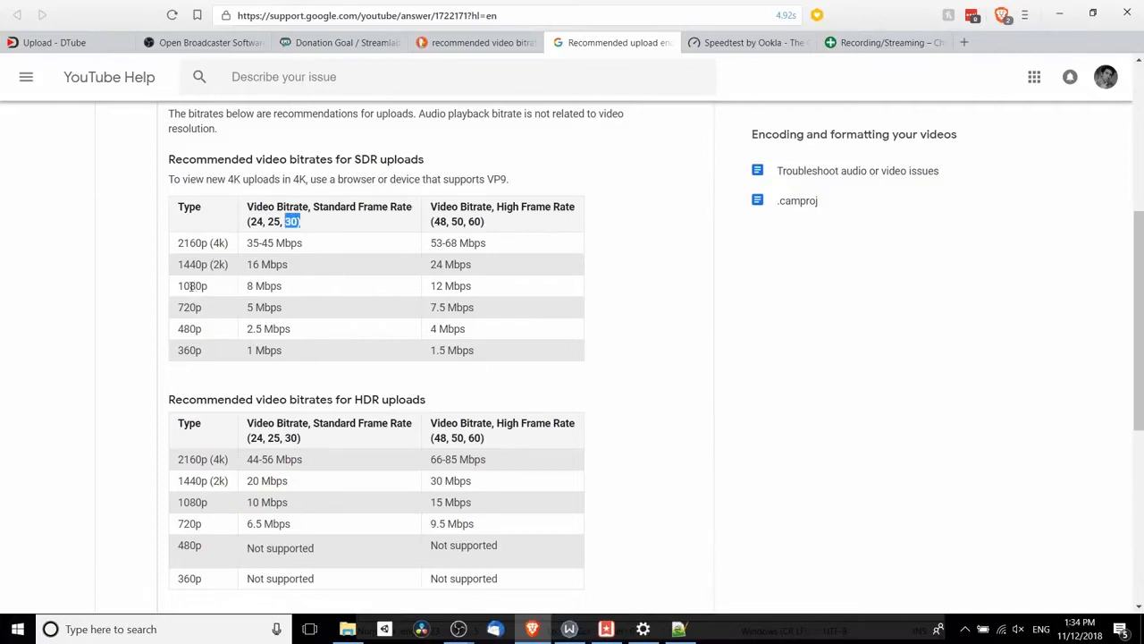
left_click_drag(178, 286, 337, 294)
left_click(256, 291)
left_click(337, 294)
left_click_drag(176, 312, 330, 311)
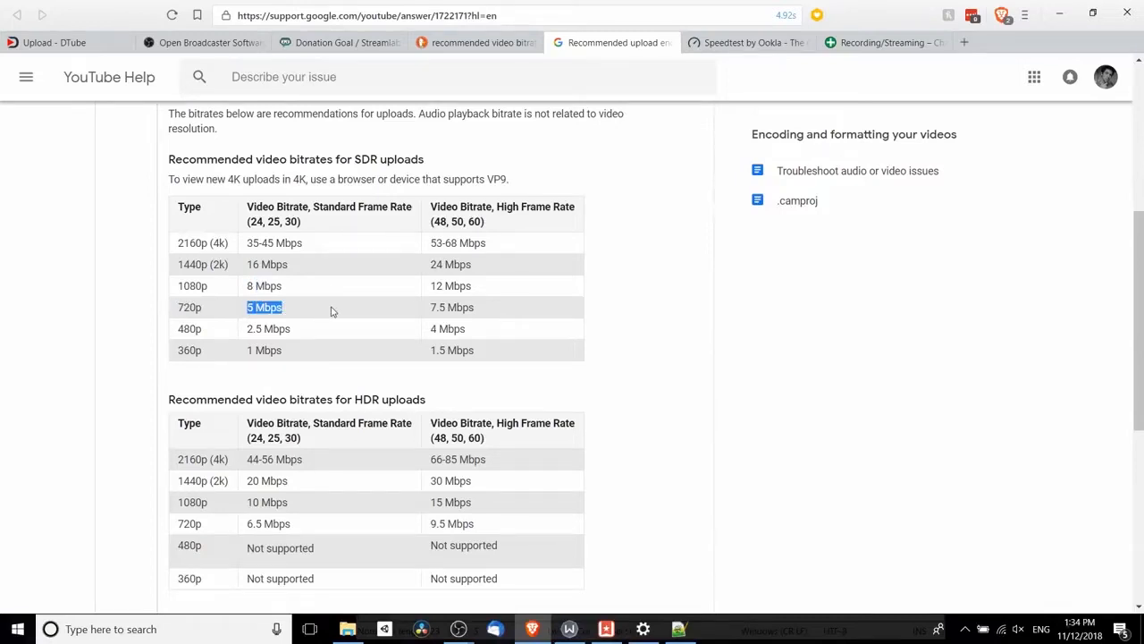
left_click(345, 314)
Step: Examine the recommended SDR bitrates for 720p and 1080p video at high frame rates
left_click_drag(435, 221, 467, 222)
left_click(535, 221)
left_click(468, 222)
triple_click(463, 304)
left_click(309, 294)
left_click_drag(177, 286, 238, 287)
double_click(435, 285)
left_click_drag(500, 287, 521, 289)
left_click(489, 288)
left_click_drag(486, 289, 430, 295)
left_click(431, 292)
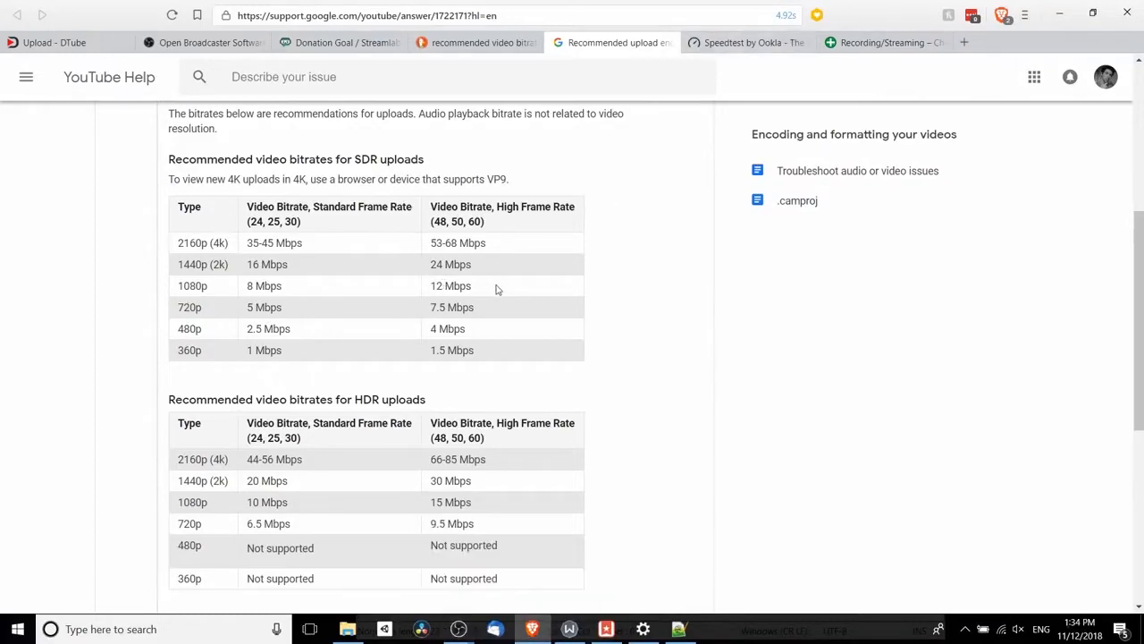
left_click_drag(498, 289, 430, 291)
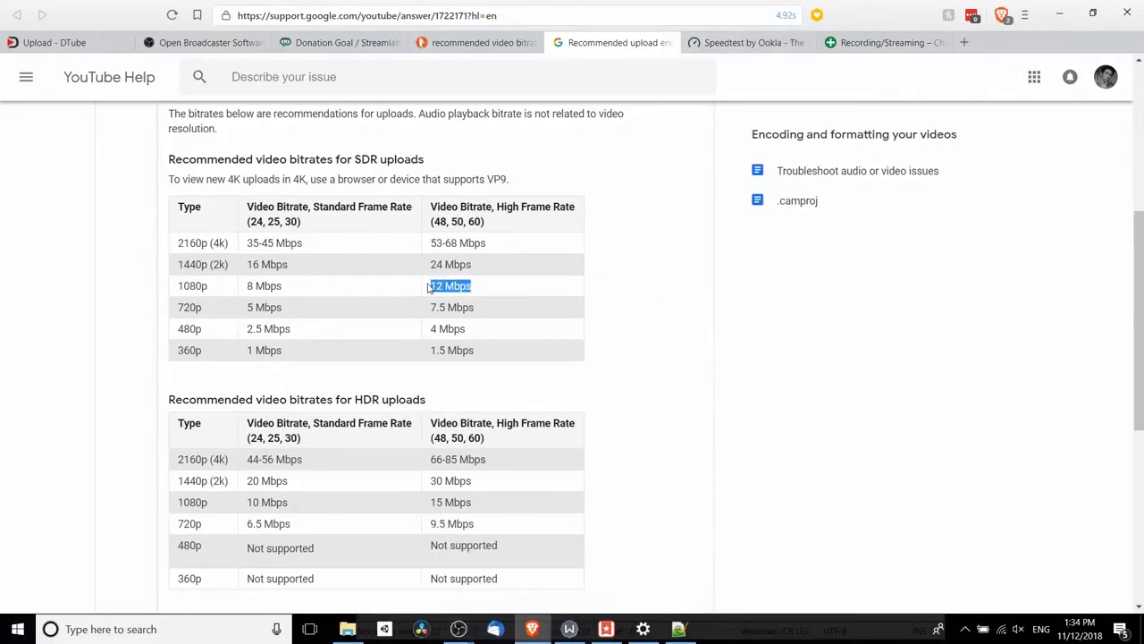
Step: Compare the Speedtest upload result with the recommended 1080p bitrate for high frame rates
left_click(741, 43)
left_click_drag(618, 254, 611, 253)
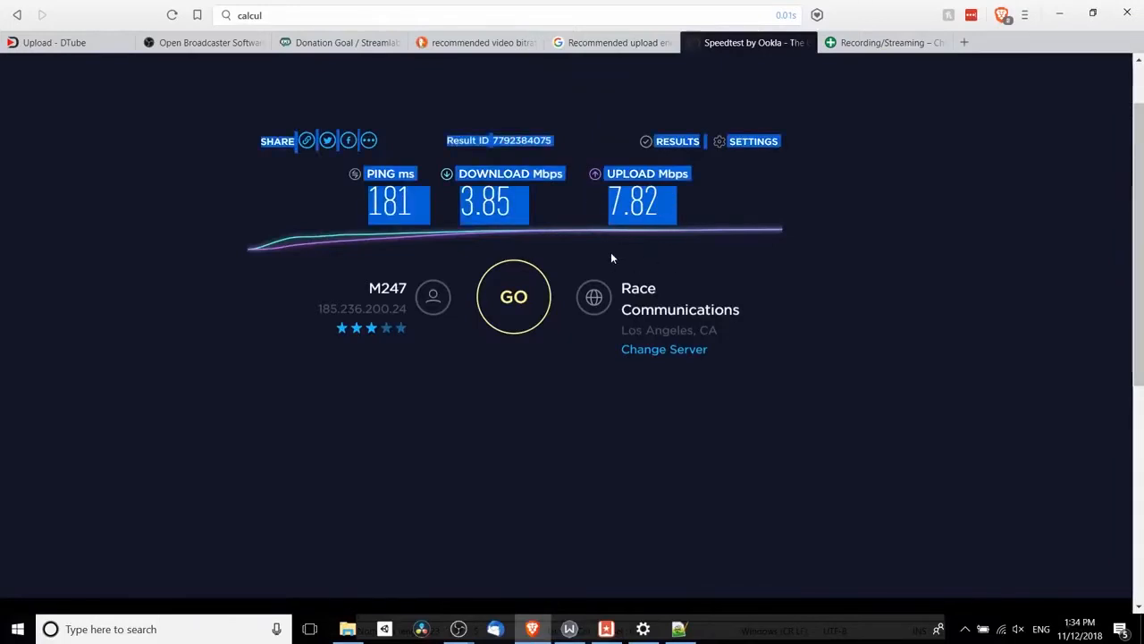
left_click(599, 256)
left_click(609, 37)
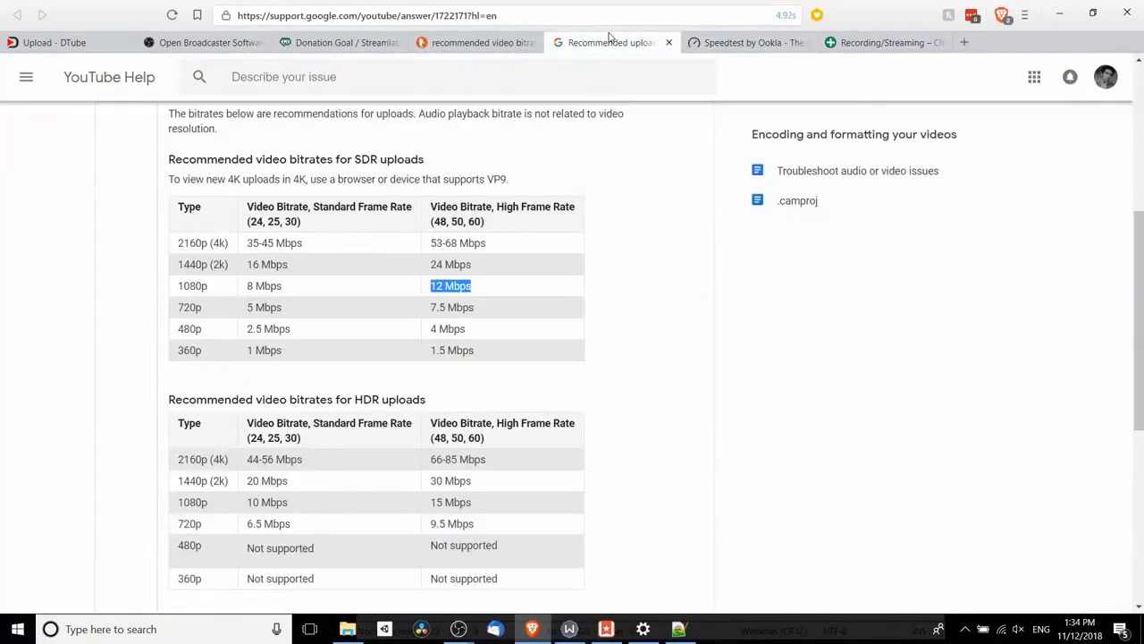
left_click(543, 291)
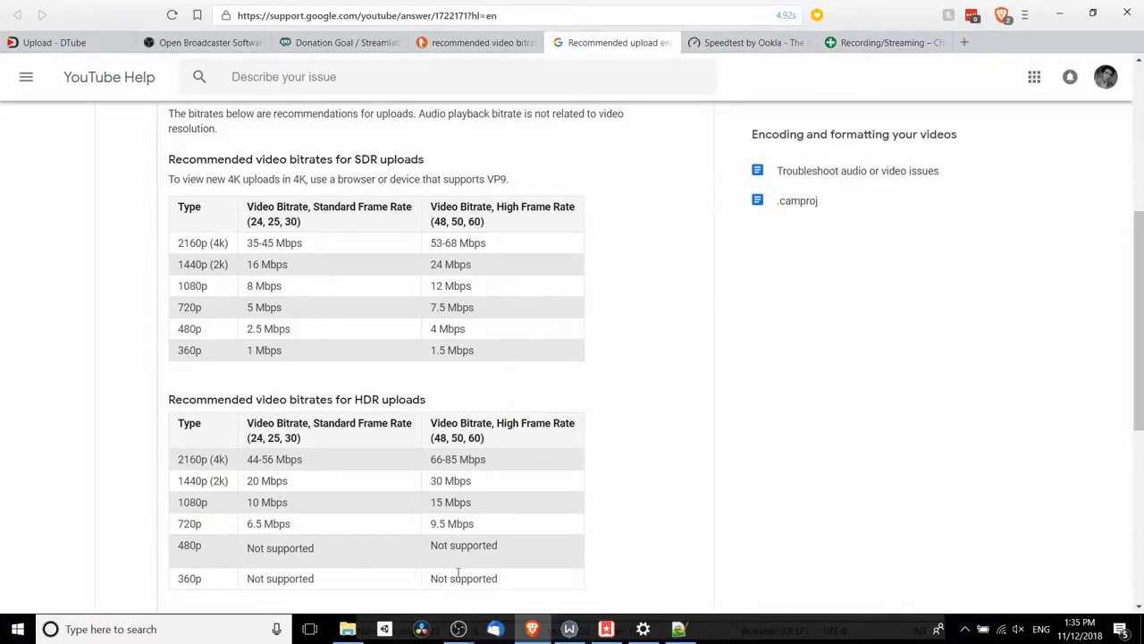
Step: Bring up the OBS Output settings, then recheck YouTube Help's 1080p standard-frame-rate SDR bitrate in Brave
mouse_move(458, 629)
left_click(513, 558)
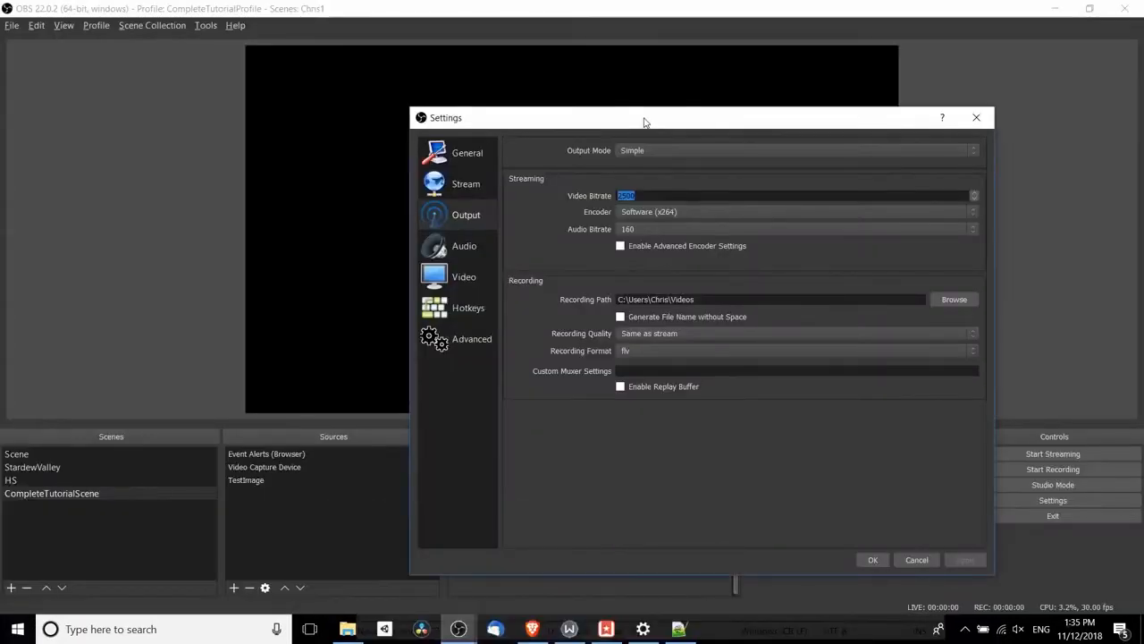
left_click_drag(644, 120, 458, 66)
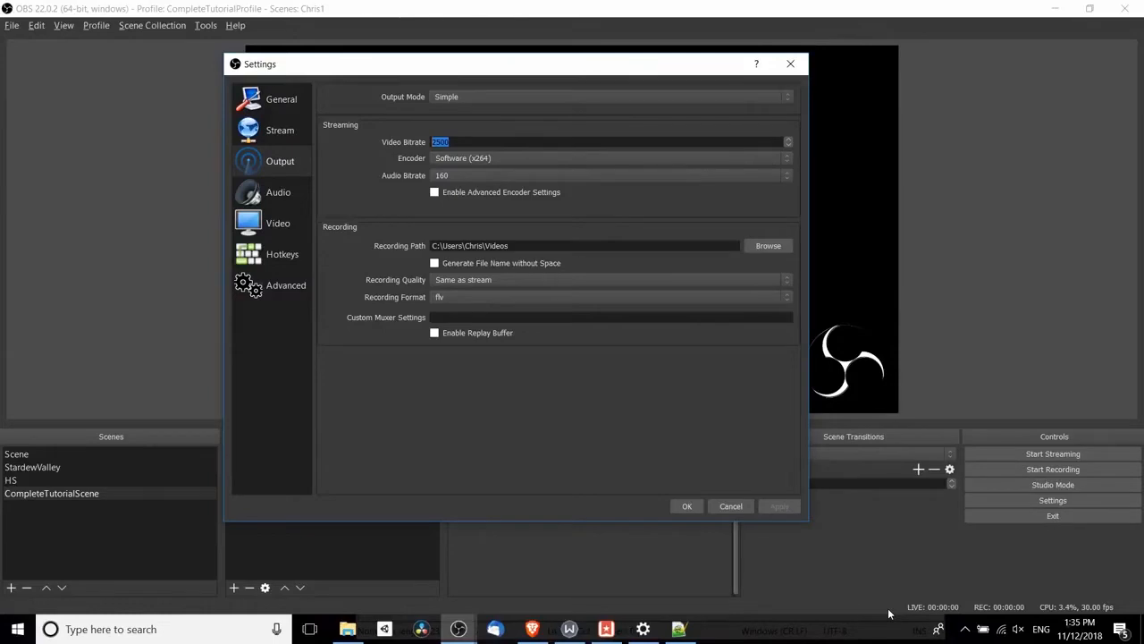
left_click(532, 629)
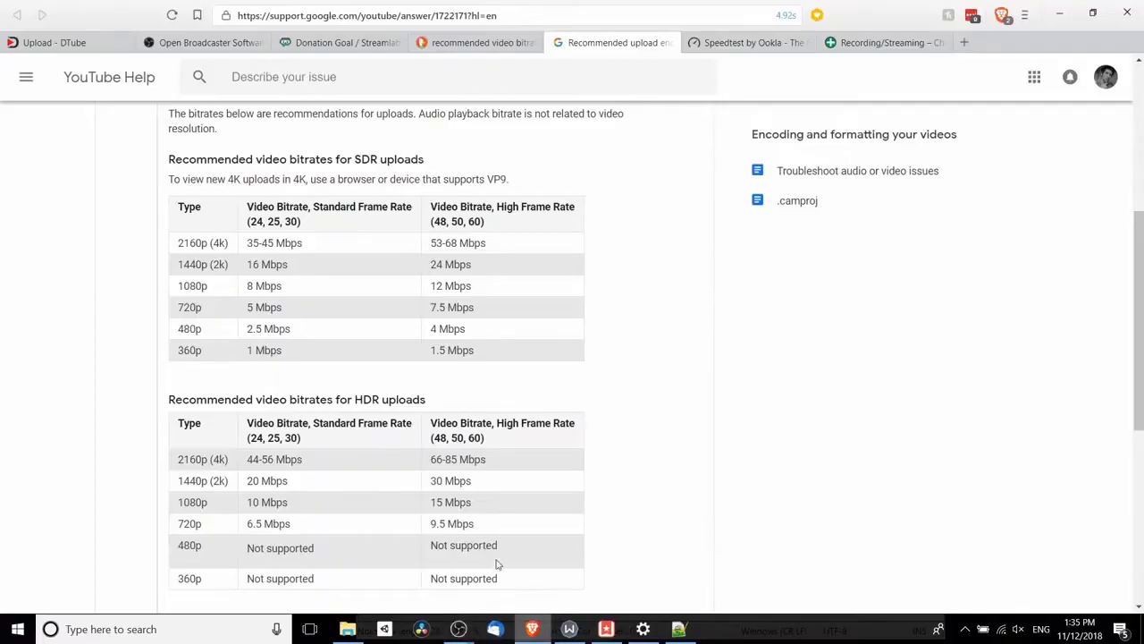
mouse_move(282, 308)
left_mouse_down()
mouse_move(238, 310)
mouse_move(243, 291)
mouse_move(295, 295)
left_mouse_up()
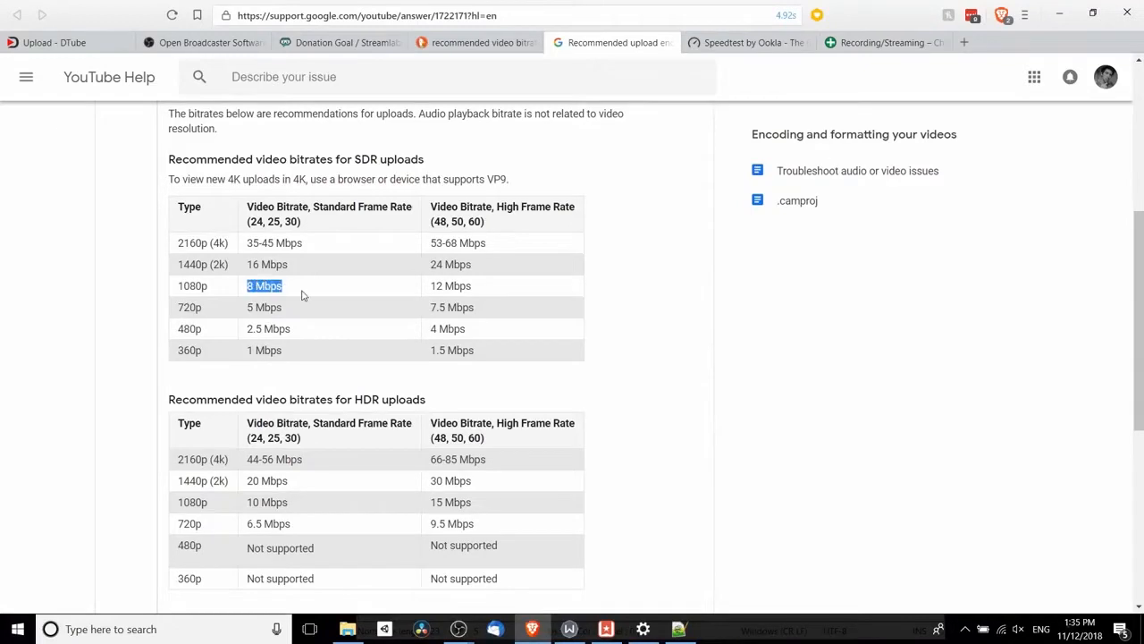
left_click(304, 294)
left_click_drag(221, 291, 179, 286)
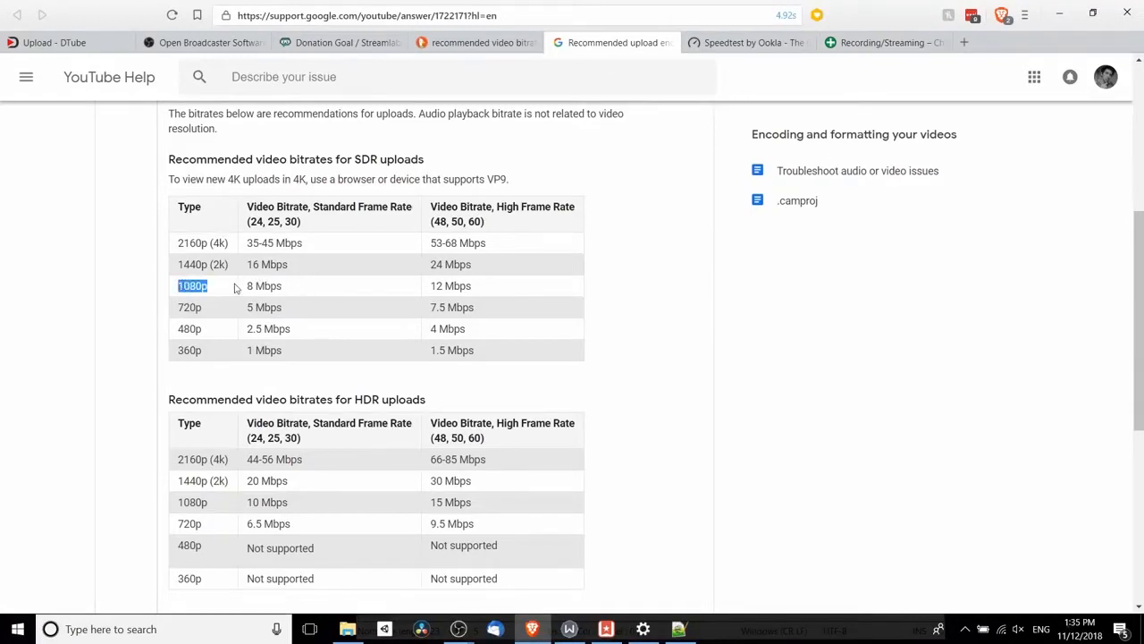
left_click_drag(322, 291, 236, 287)
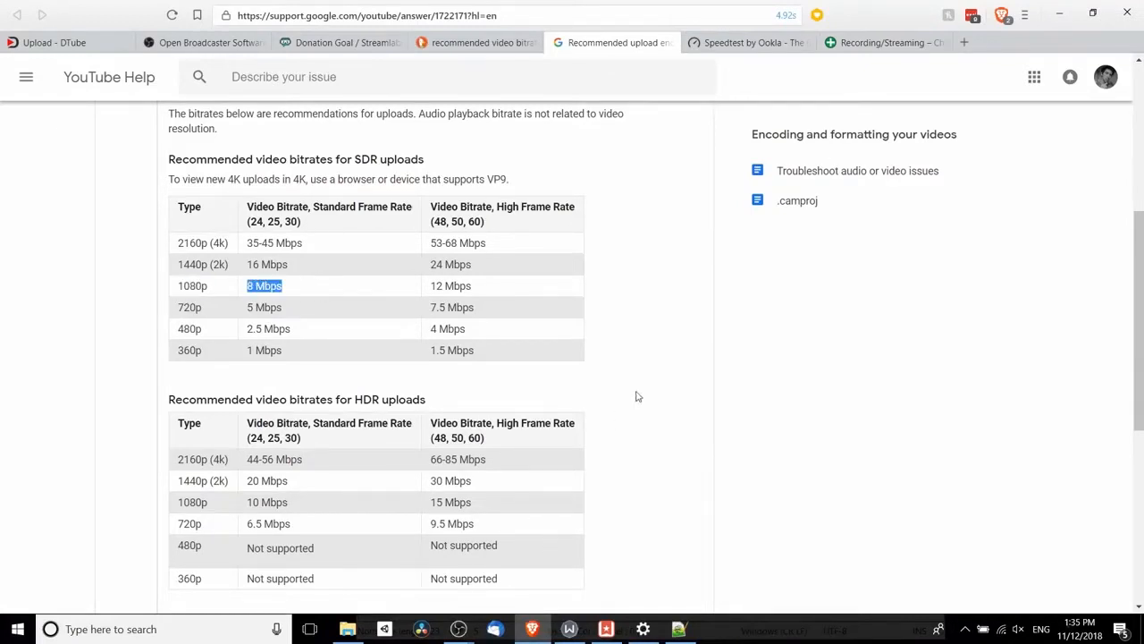
left_click(655, 285)
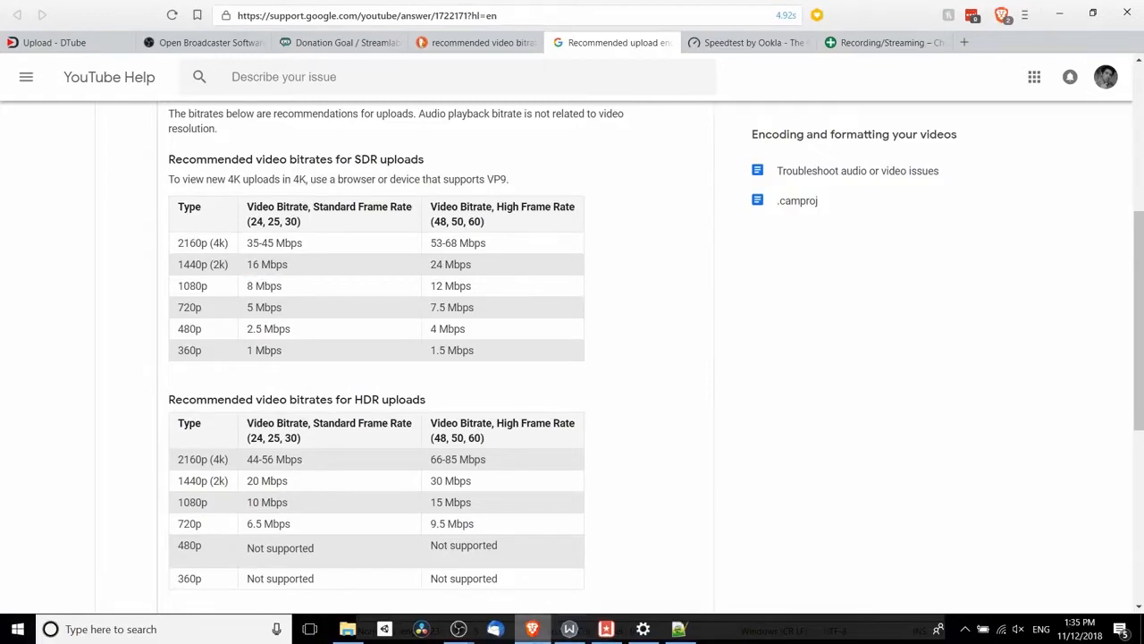
Step: Switch to OBS and set the streaming video bitrate to 8000 and the audio bitrate to 192
mouse_move(459, 629)
left_click(531, 577)
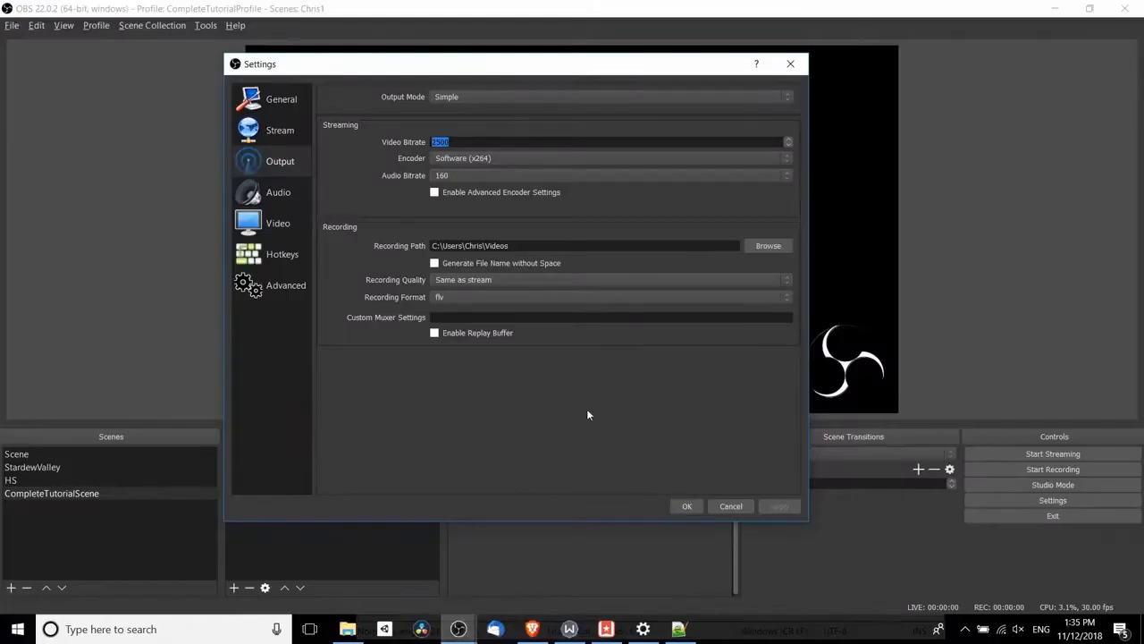
type("8")
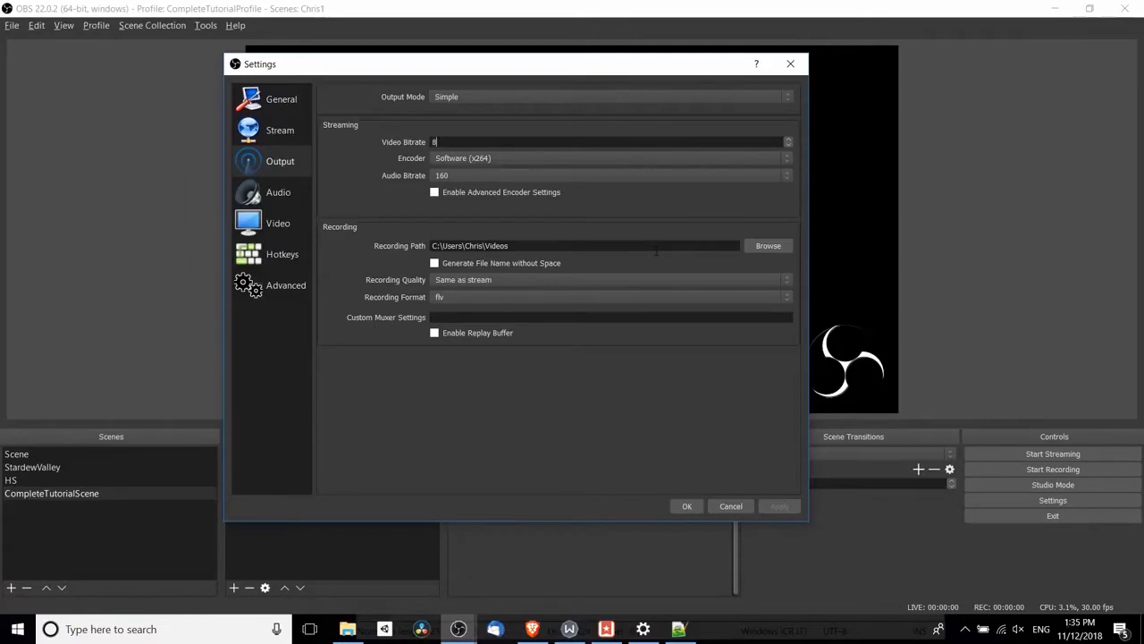
type("000")
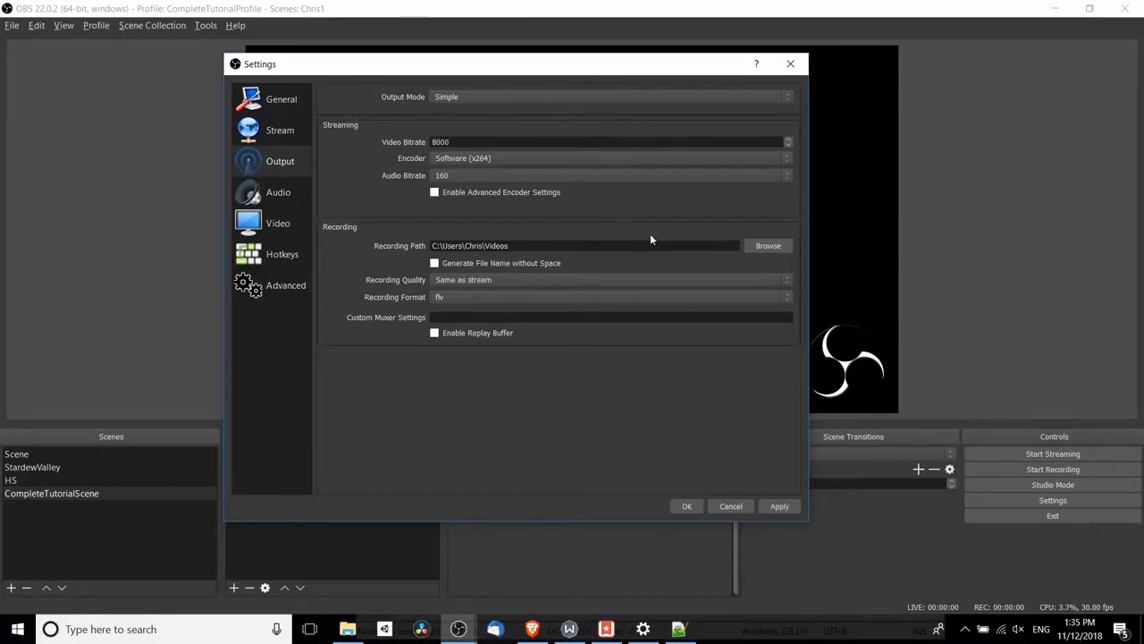
left_click(461, 175)
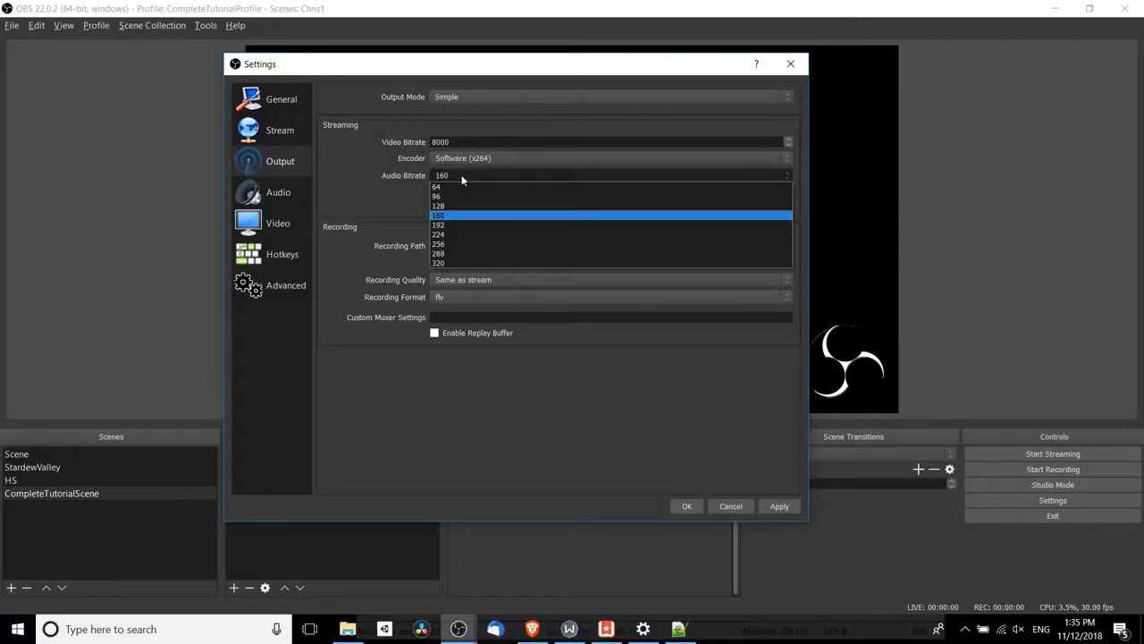
left_click(451, 225)
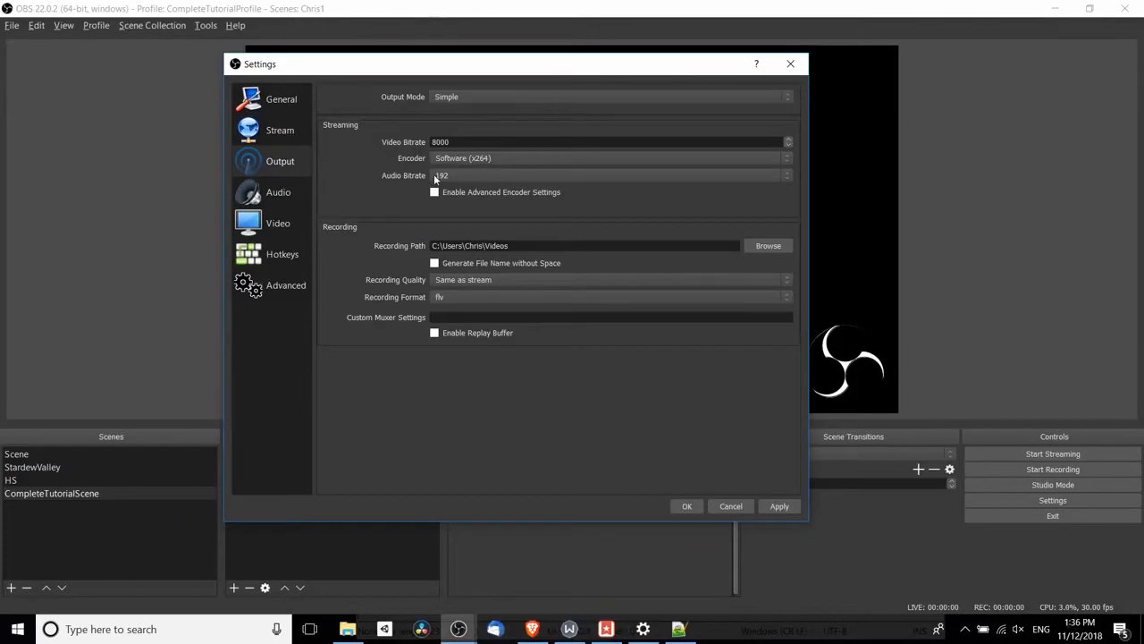
left_click_drag(459, 142, 429, 138)
left_click(408, 127)
Step: Set the recording format to mov, check the recording path, and apply the output settings
left_click(436, 302)
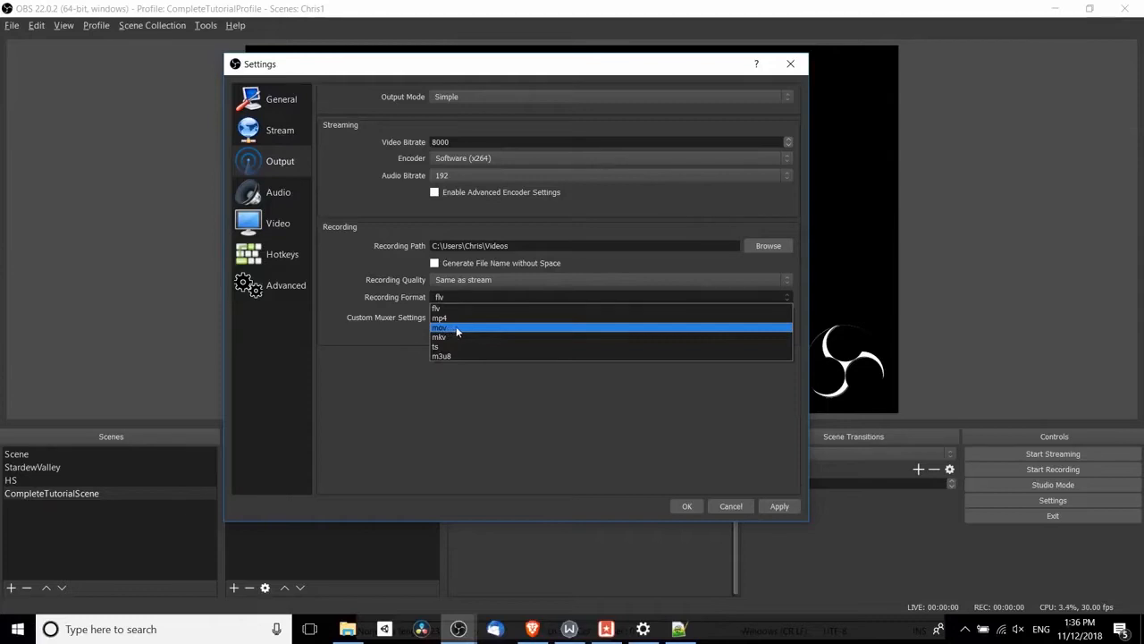
left_click(456, 329)
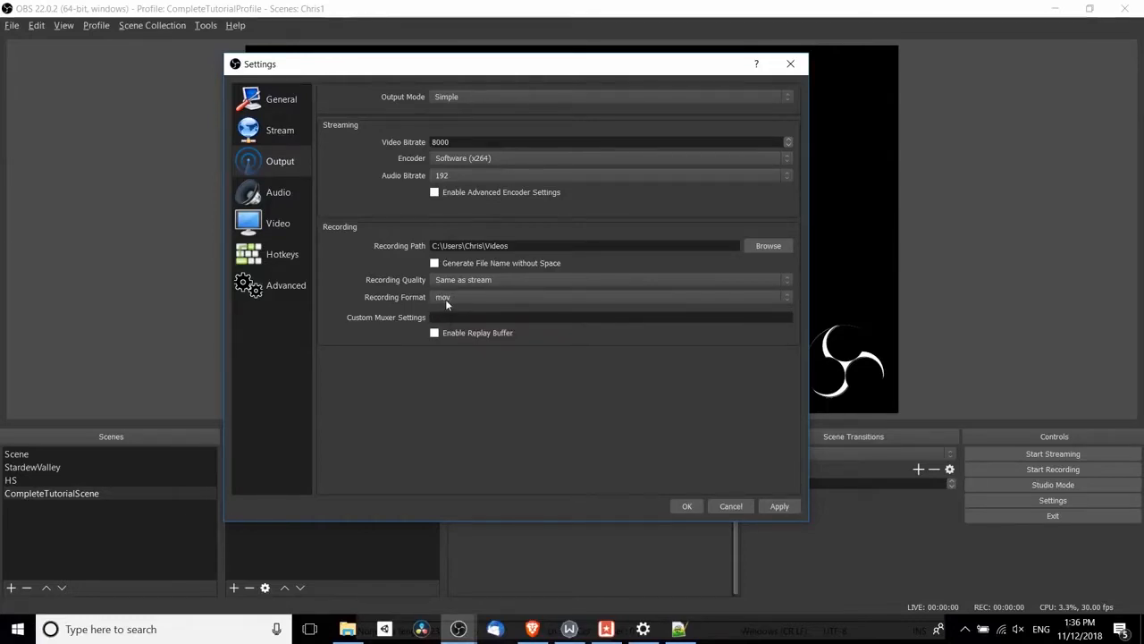
left_click_drag(431, 245, 510, 246)
left_click(780, 506)
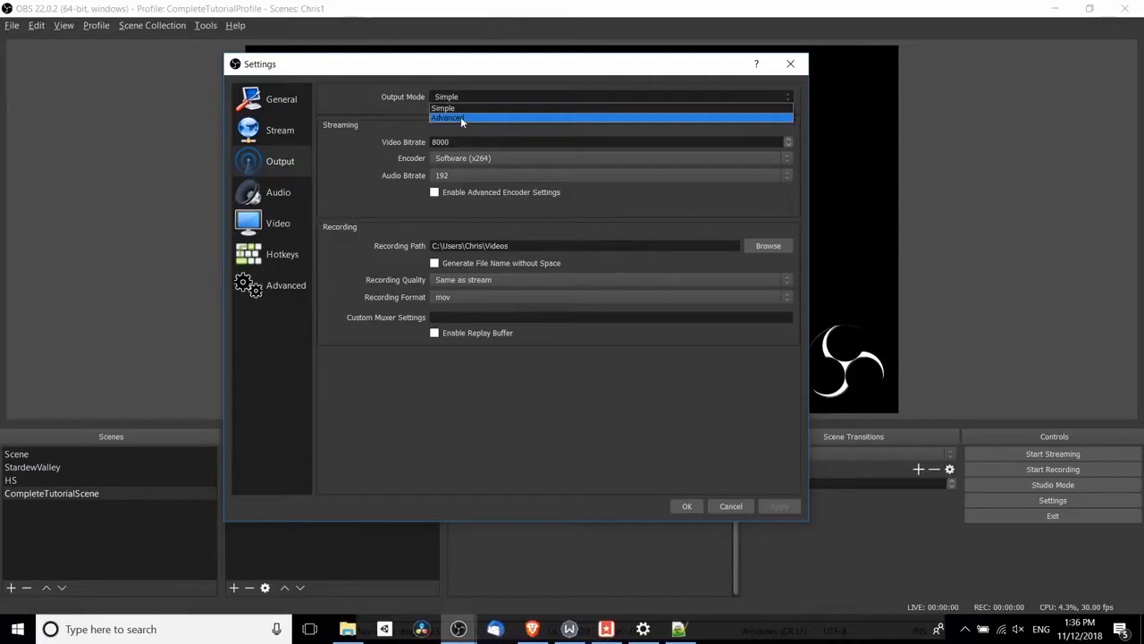
Step: Set the Output Mode to Advanced, viewing its Streaming and Recording options and comparing it with Simple
left_click(460, 118)
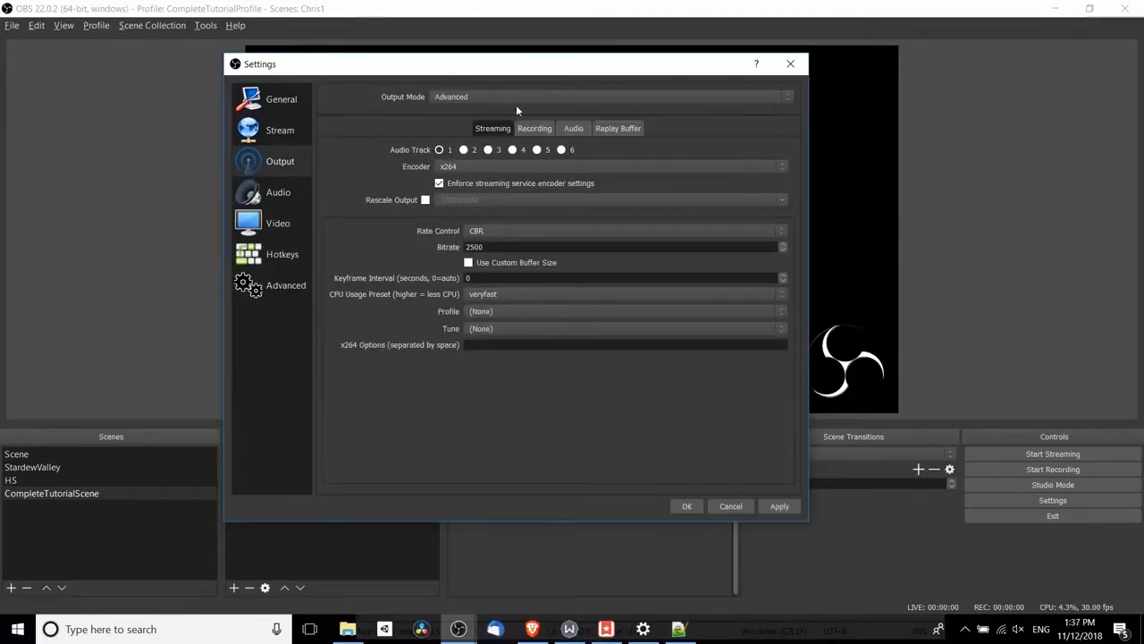
left_click(536, 128)
left_click(475, 132)
left_click(451, 97)
left_click(452, 122)
left_click(457, 99)
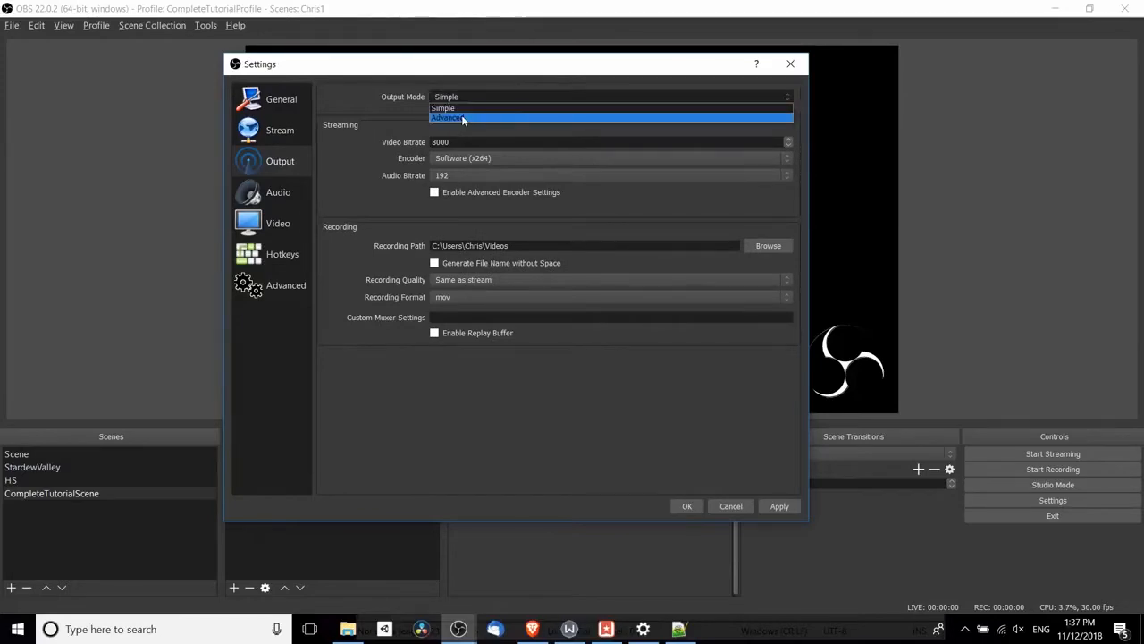
left_click(461, 118)
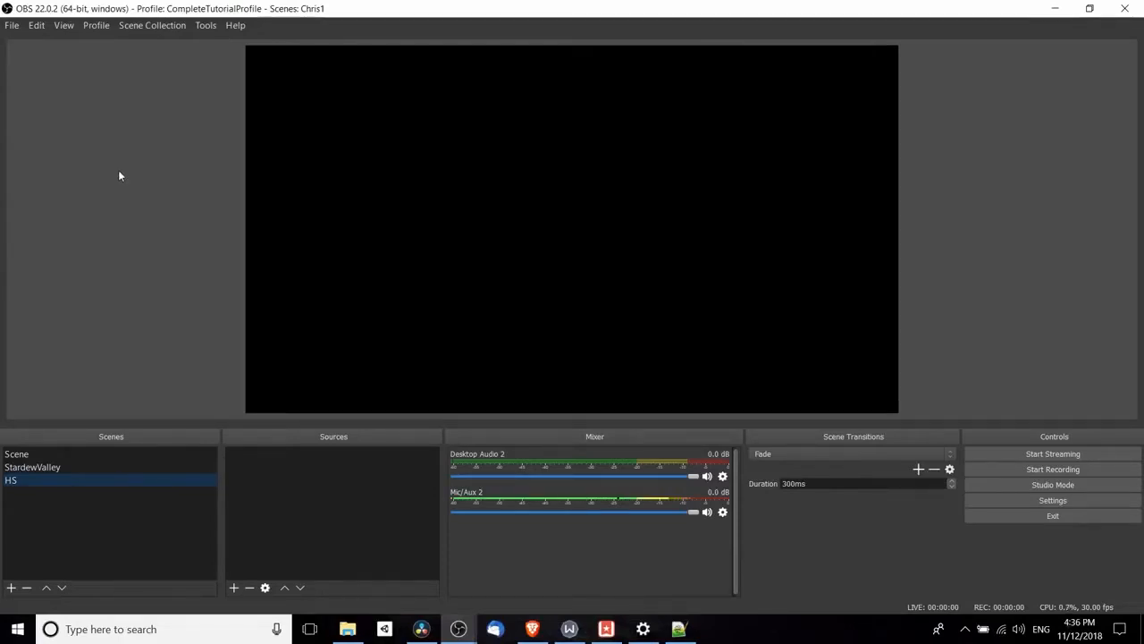
Step: Check which audio tracks are assigned to streaming and recording in the Output settings
left_click(266, 104)
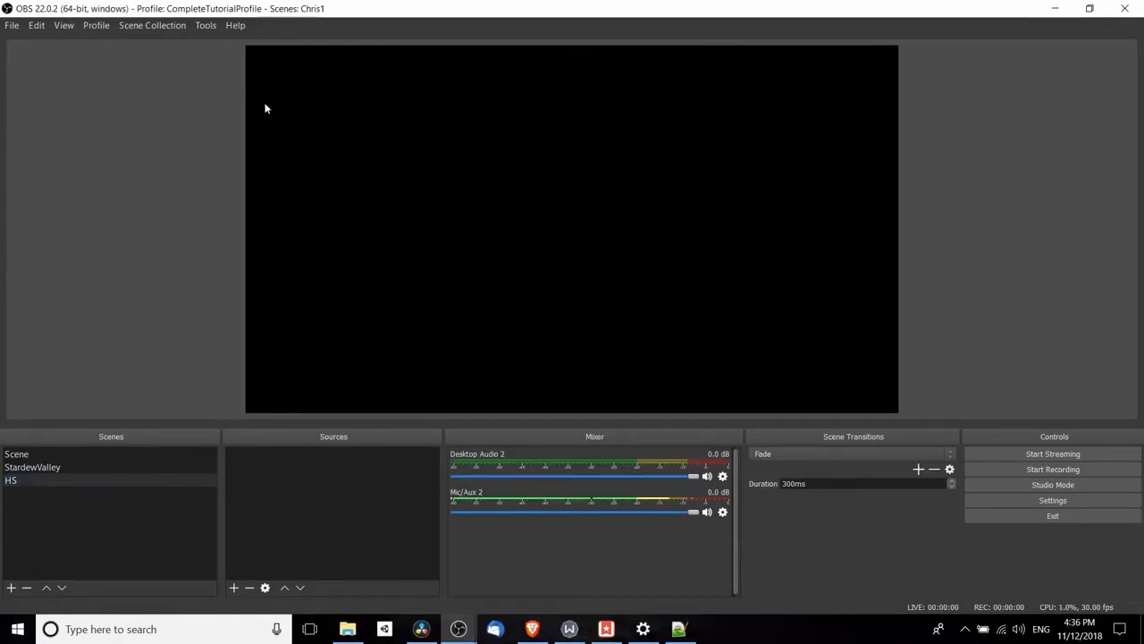
left_click(12, 25)
left_click(27, 75)
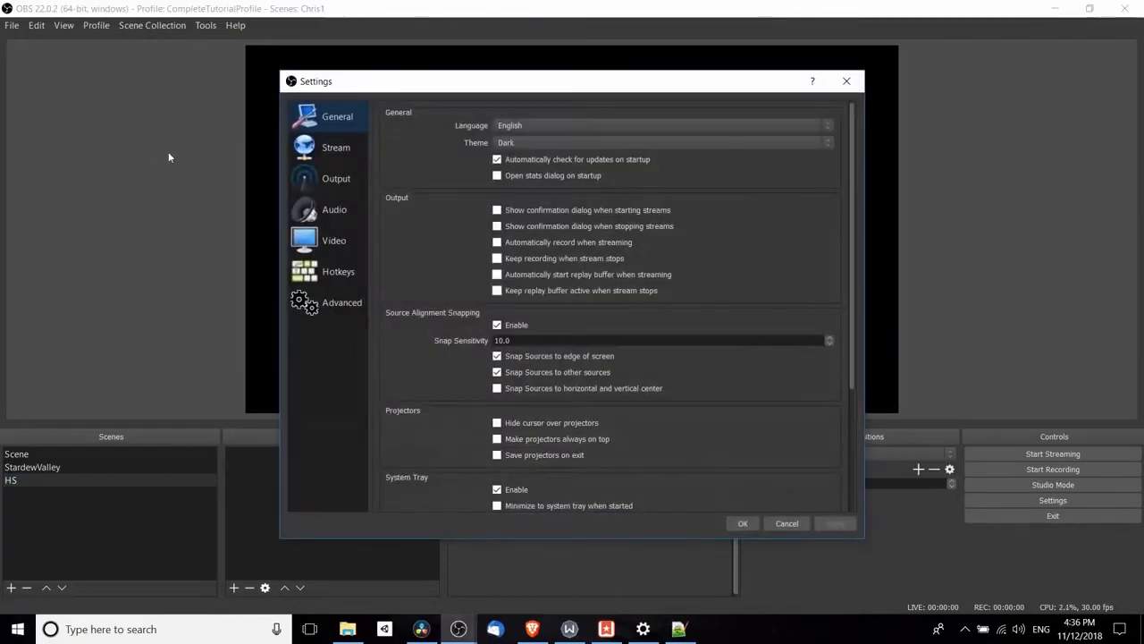
left_click(329, 151)
left_click(333, 181)
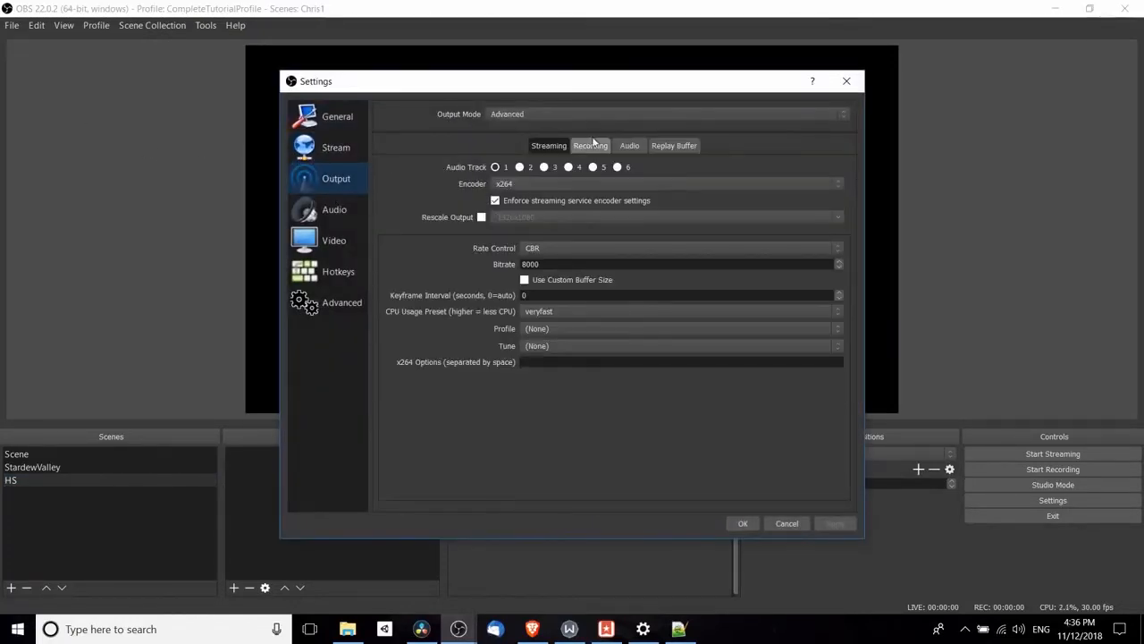
left_click(497, 168)
left_click(572, 148)
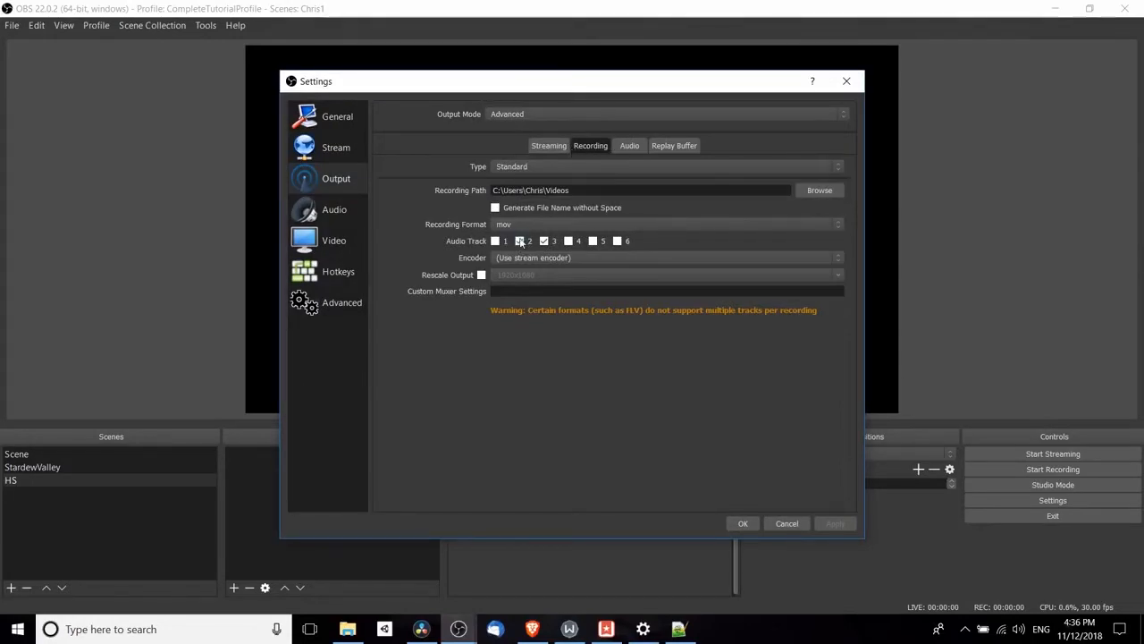
left_click(756, 523)
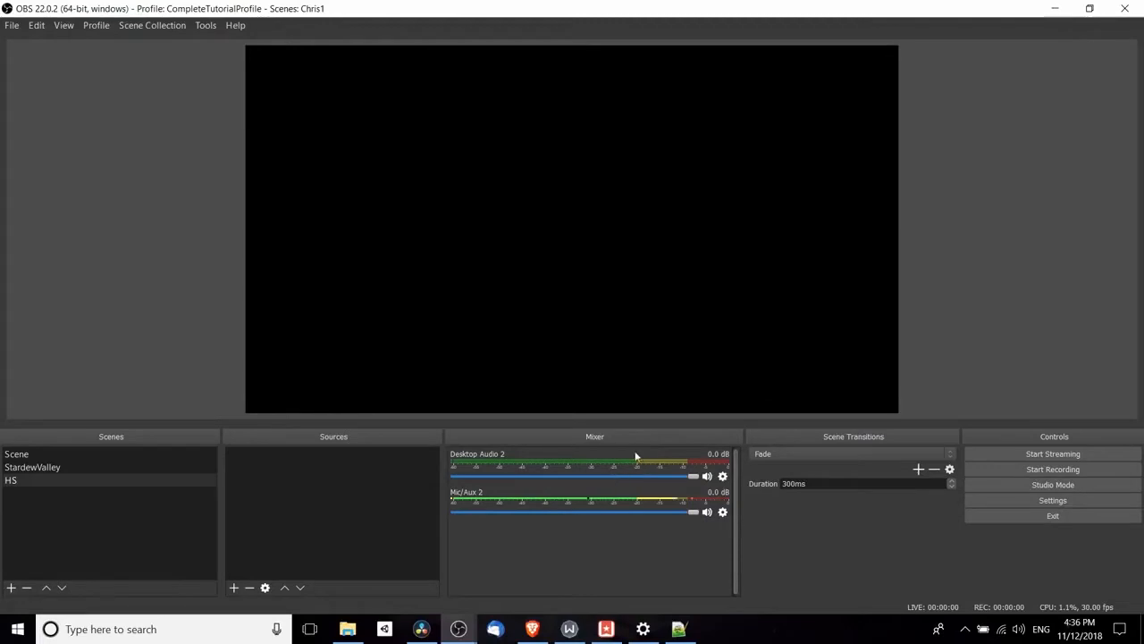
Step: Open the Advanced Audio Properties, widen the window, and examine the track assignments for Desktop Audio 2 and Mic/Aux 2
left_click(722, 512)
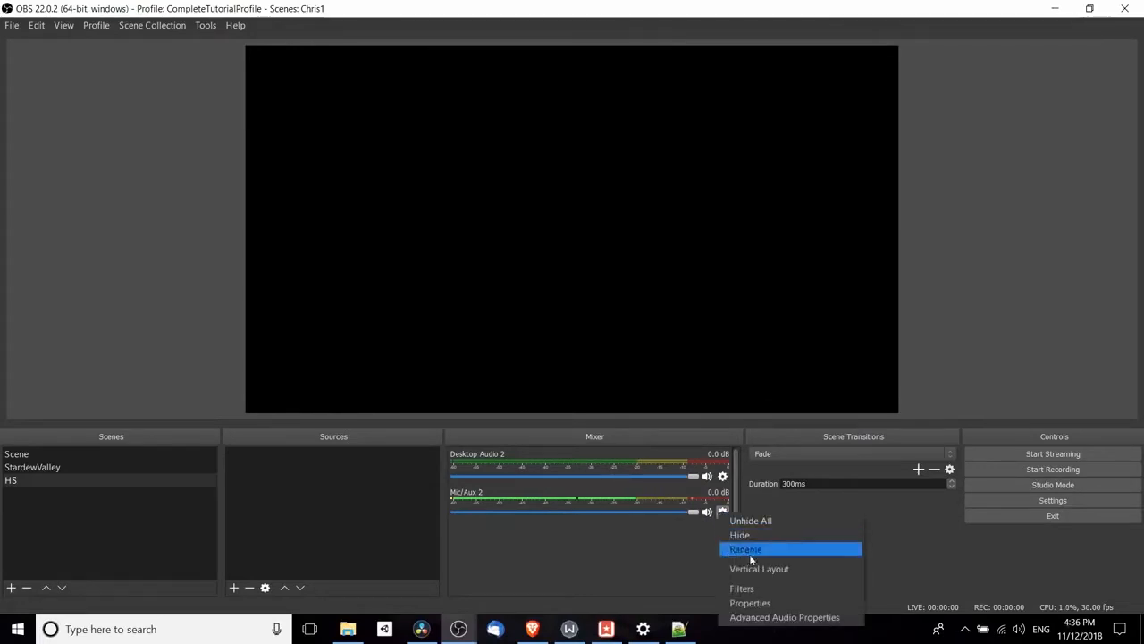
left_click(778, 617)
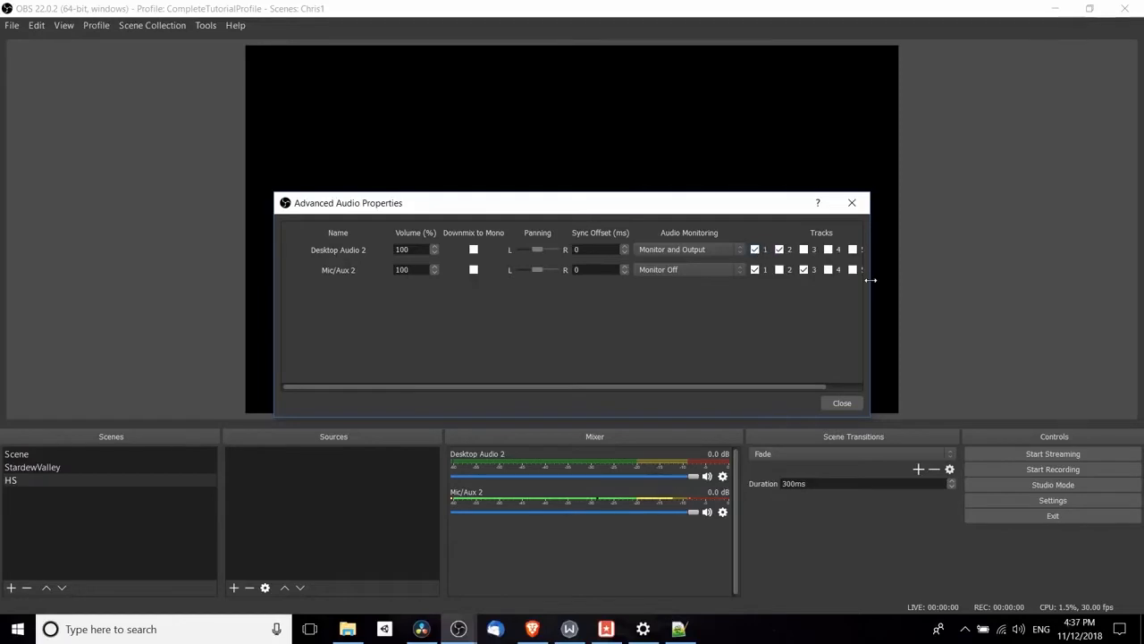
left_click_drag(868, 283, 998, 280)
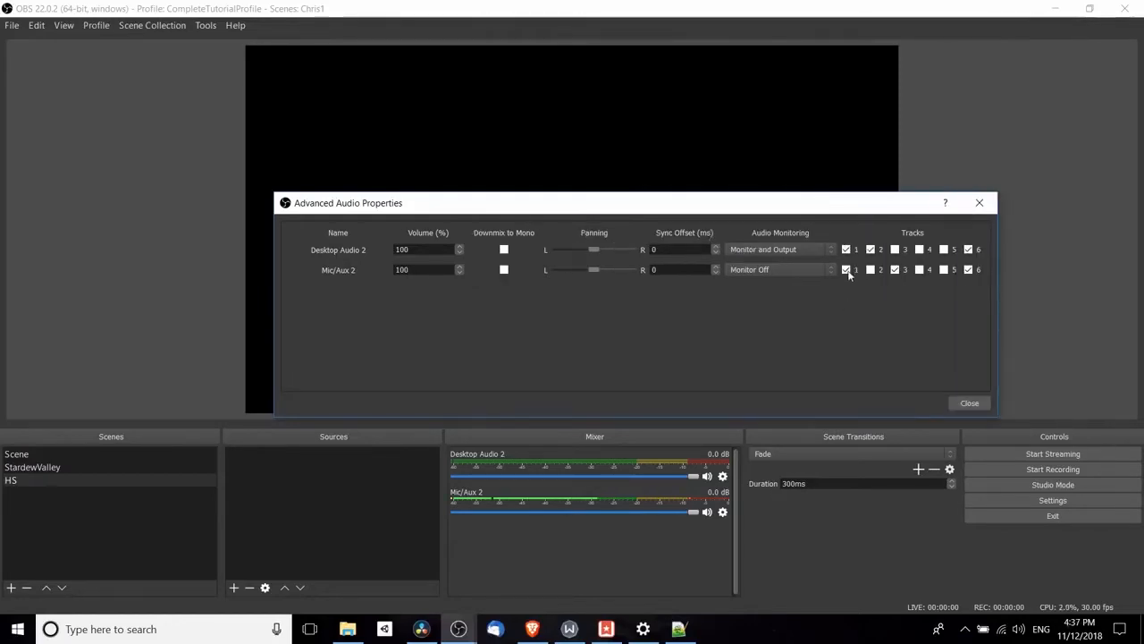
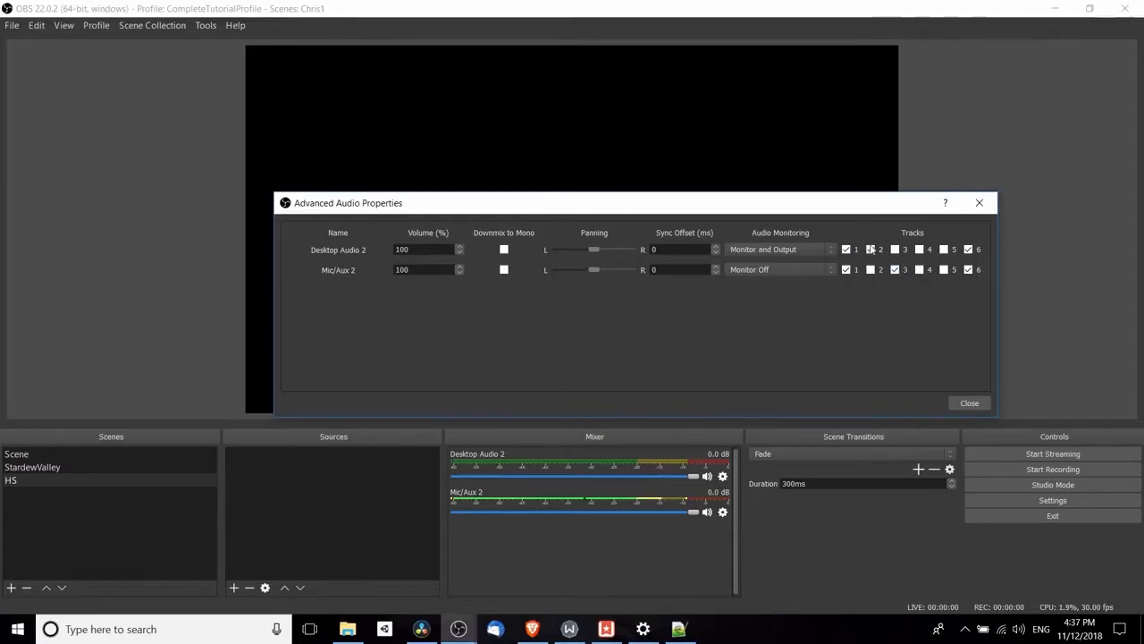
left_click(870, 249)
left_click(969, 403)
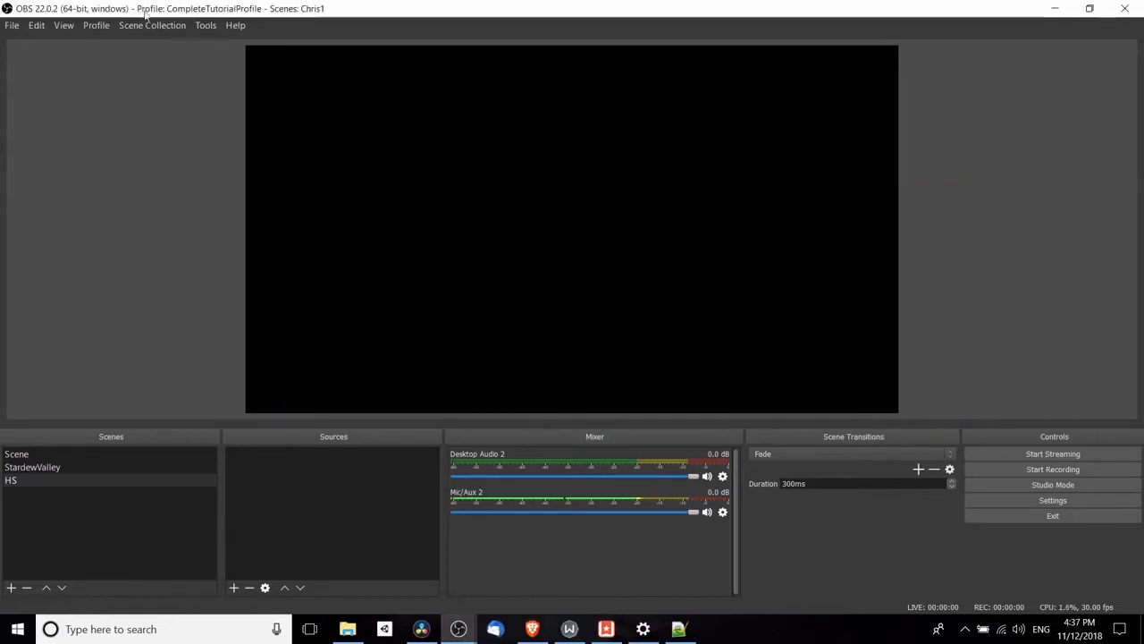
Step: Recheck the streaming and recording audio tracks, then review the recording formats with mov selected and accept the Output settings
left_click(11, 27)
left_click(44, 77)
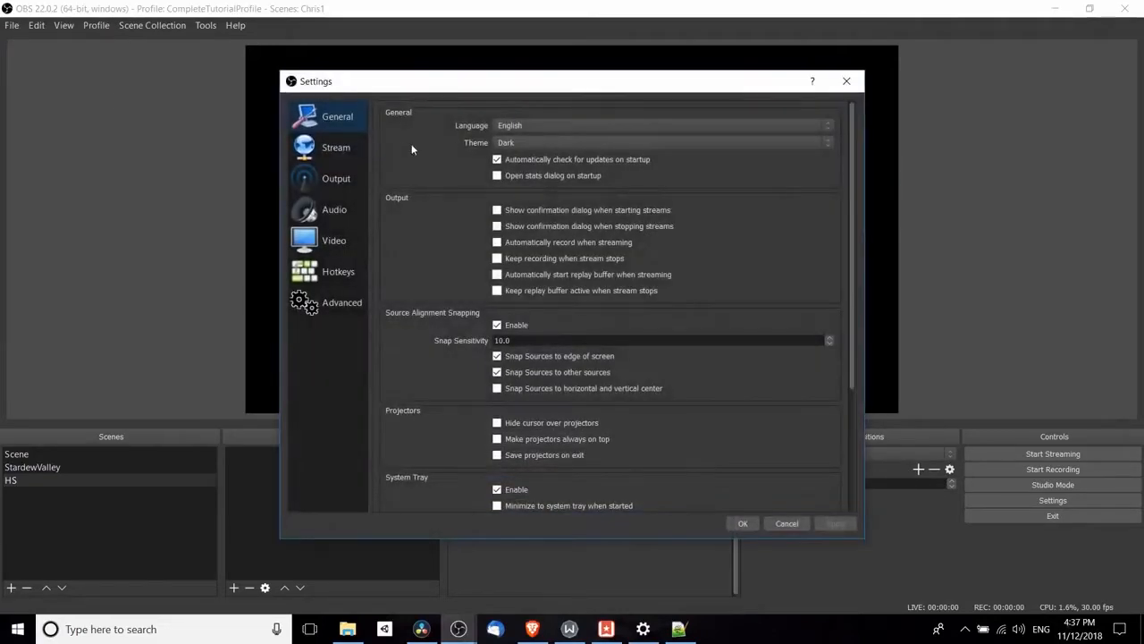
left_click(344, 179)
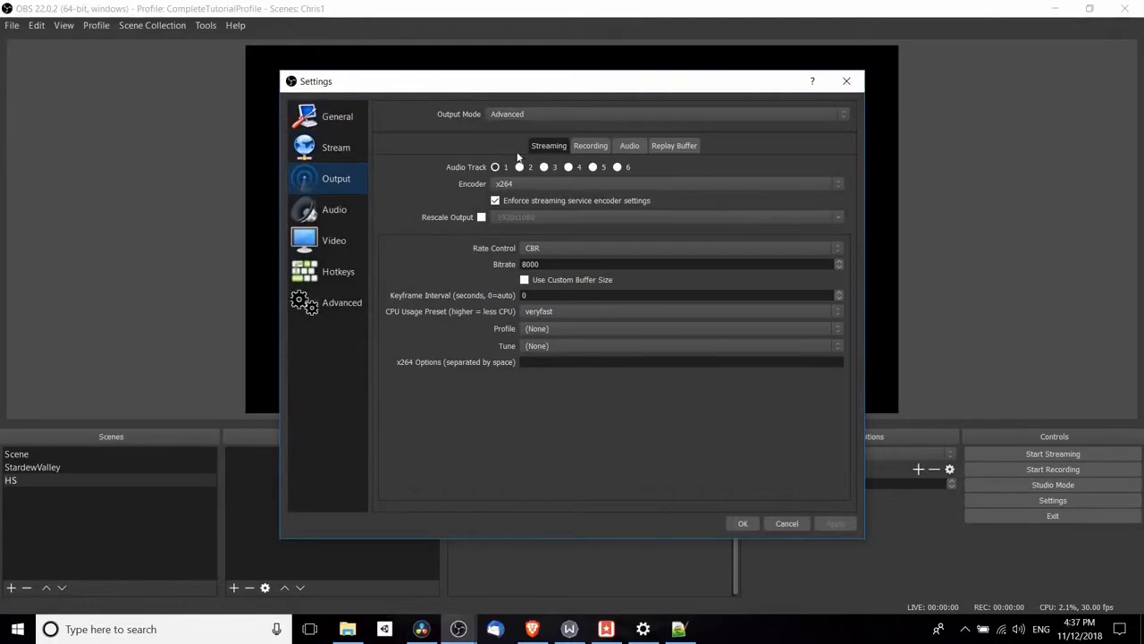
left_click(494, 166)
left_click(579, 146)
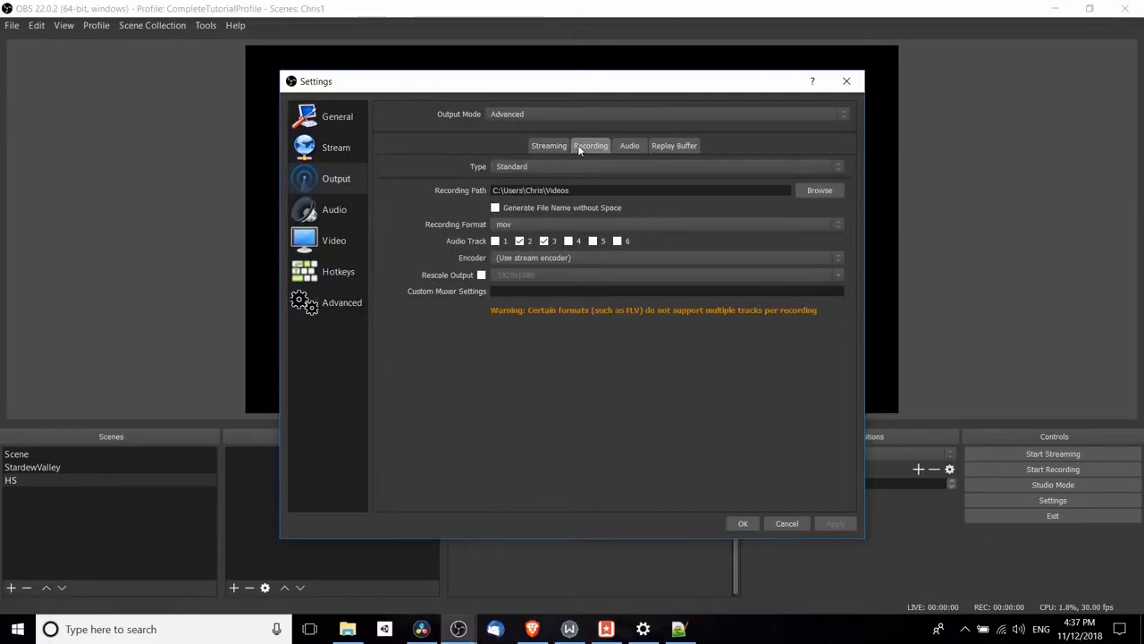
left_click(535, 225)
left_click(531, 253)
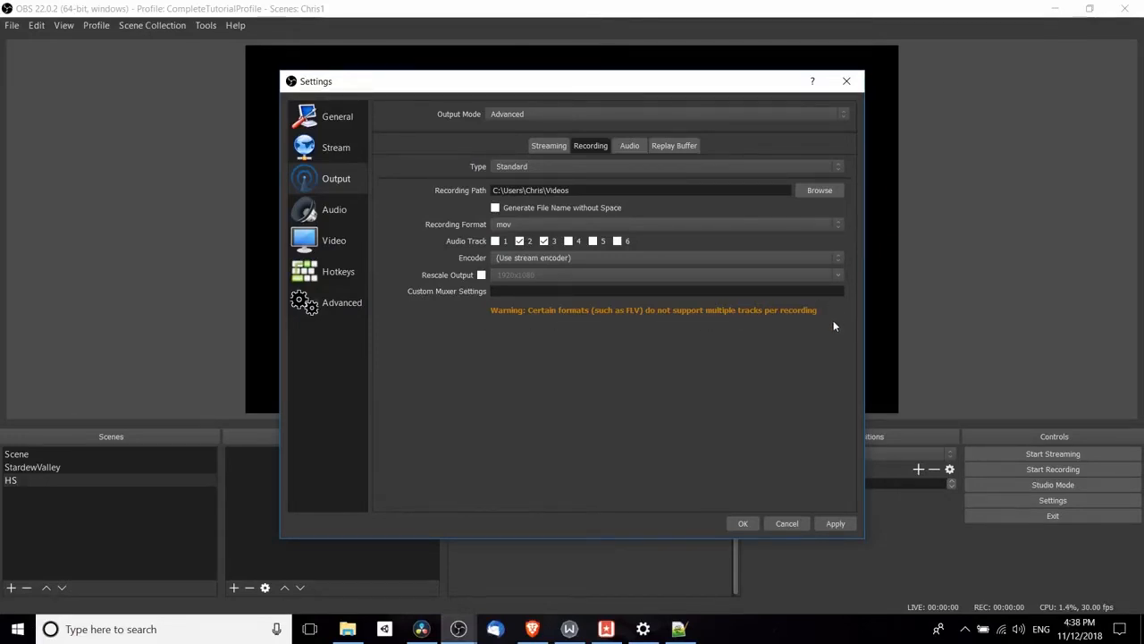
left_click(527, 226)
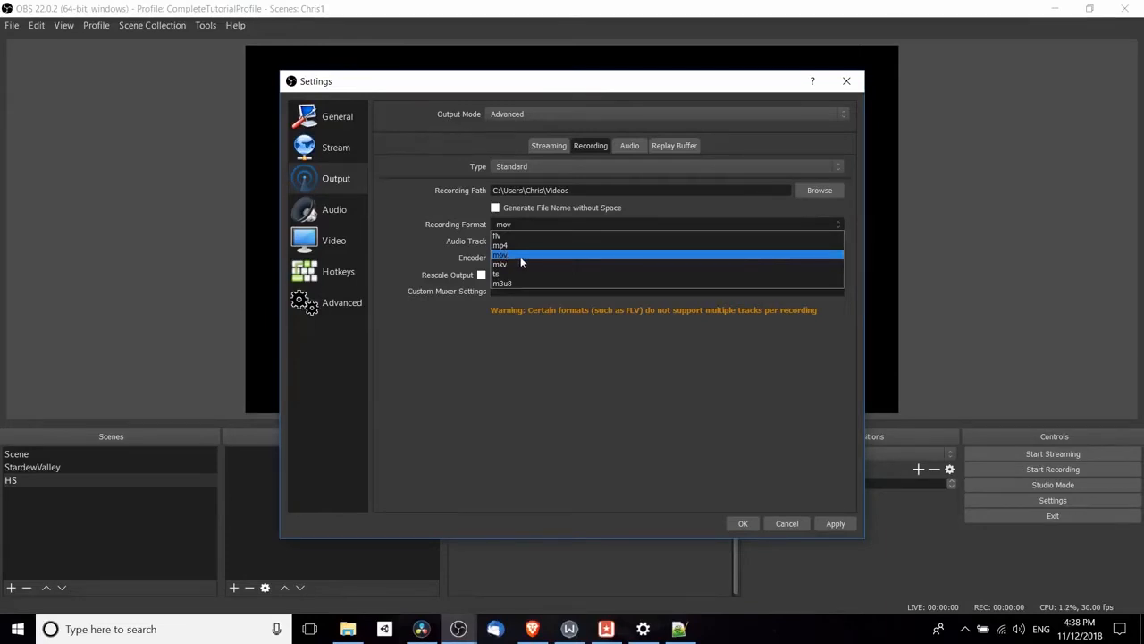
left_click(606, 336)
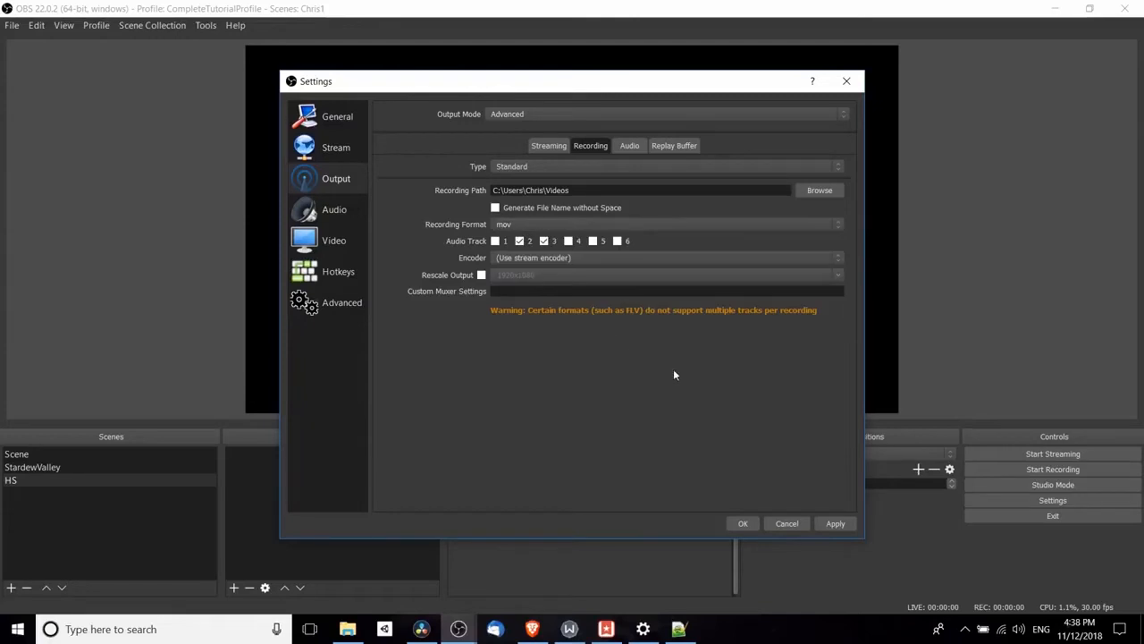
left_click(742, 525)
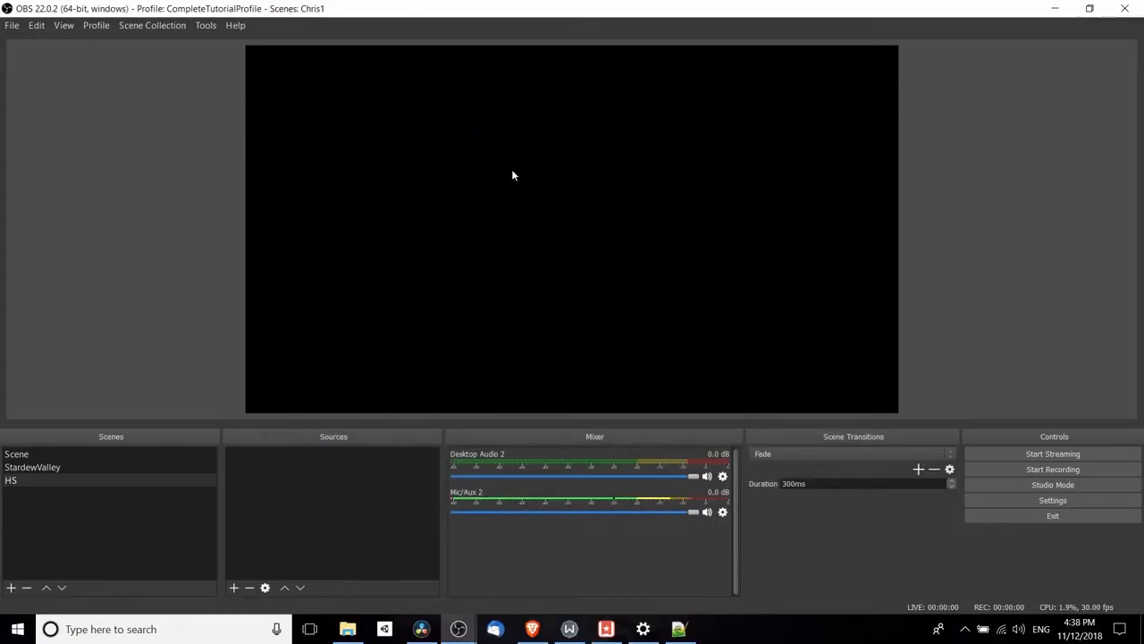
left_click(12, 27)
left_click(45, 56)
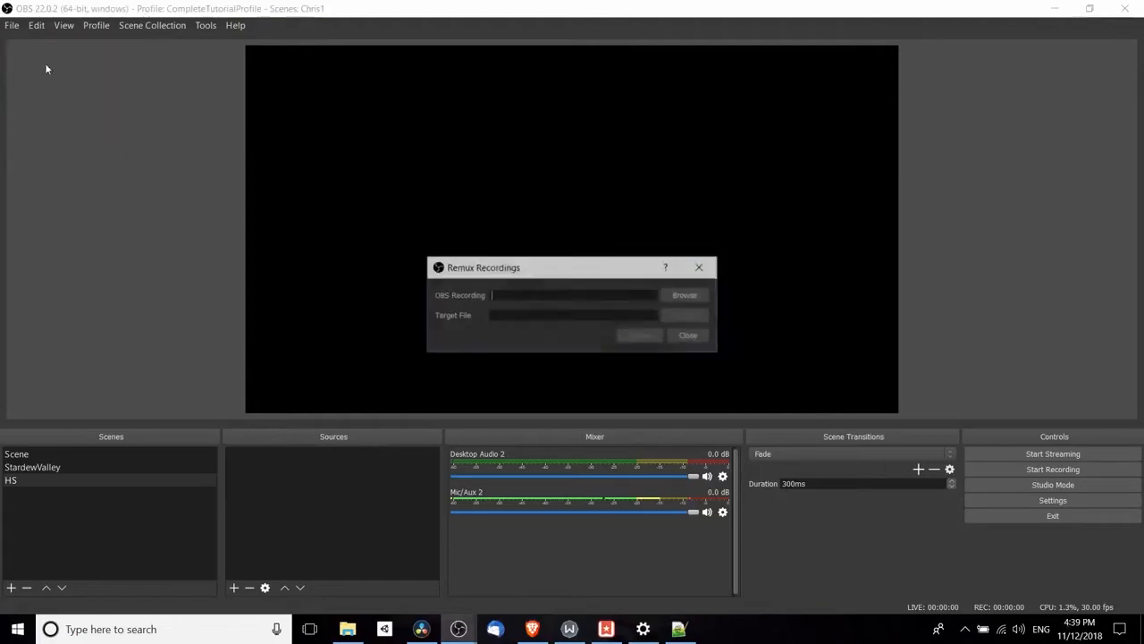
left_click(679, 298)
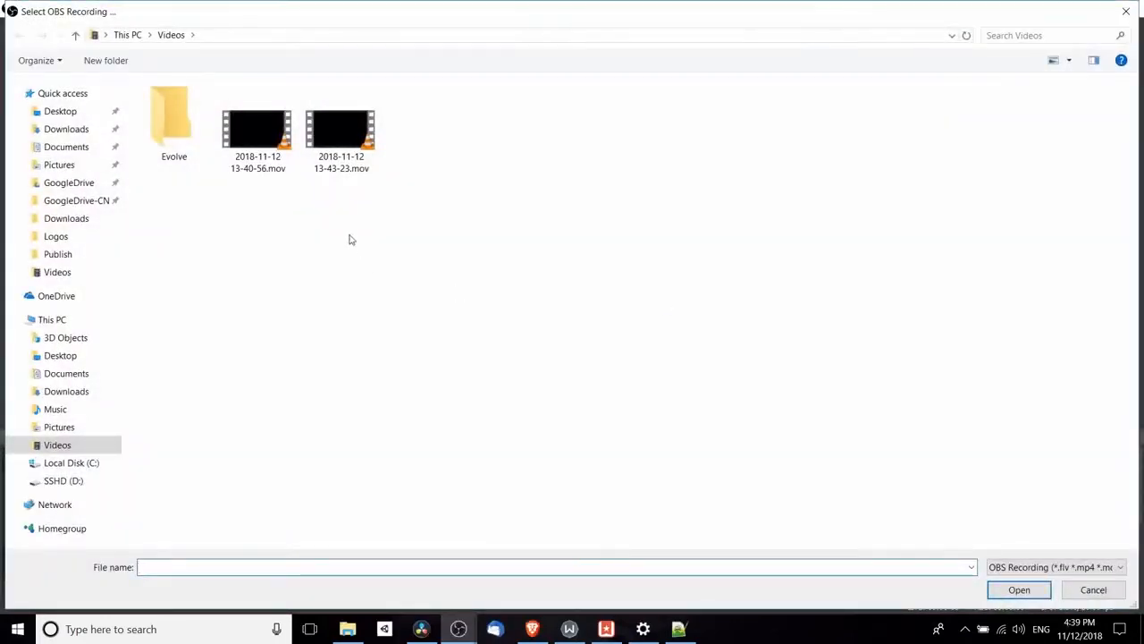
double_click(355, 163)
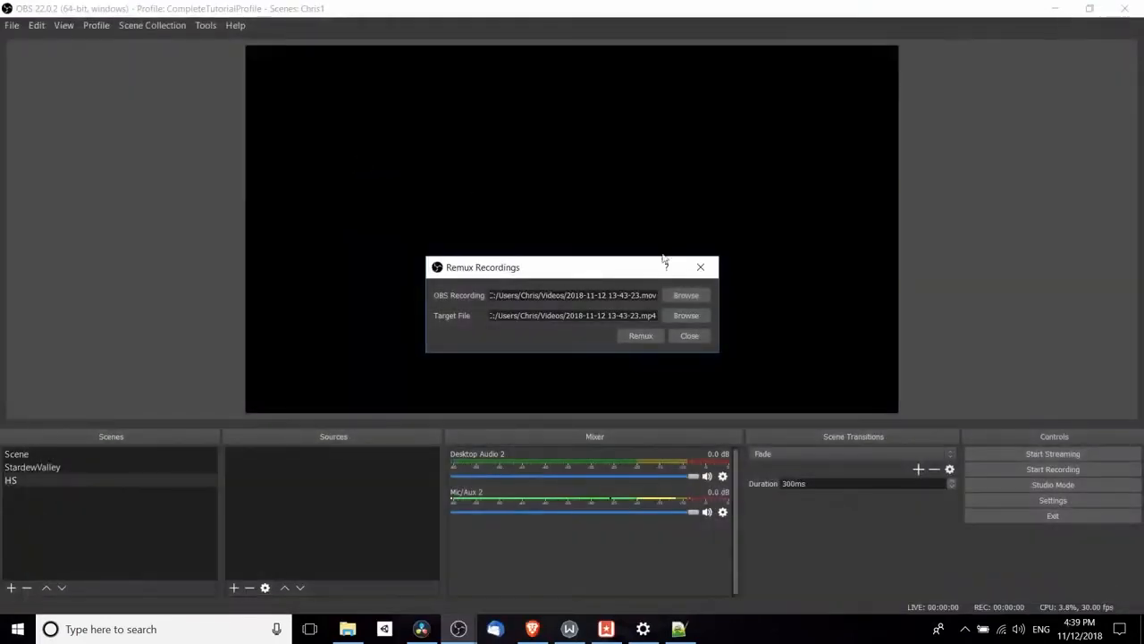
left_click_drag(613, 314, 541, 315)
left_click_drag(675, 315, 656, 315)
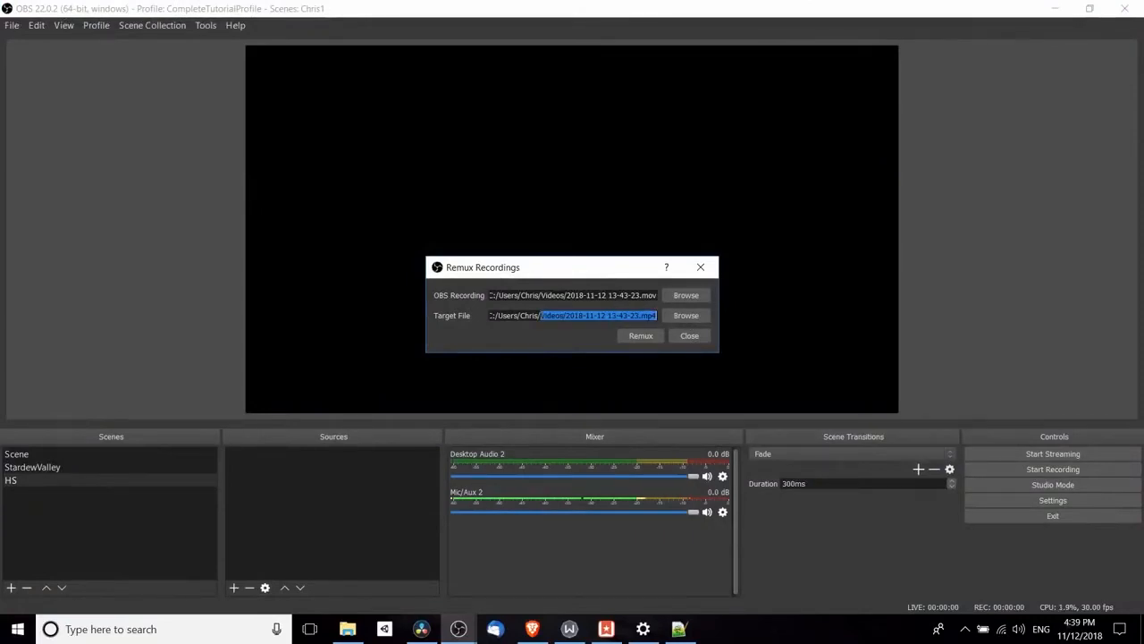
left_click(686, 316)
left_click(188, 534)
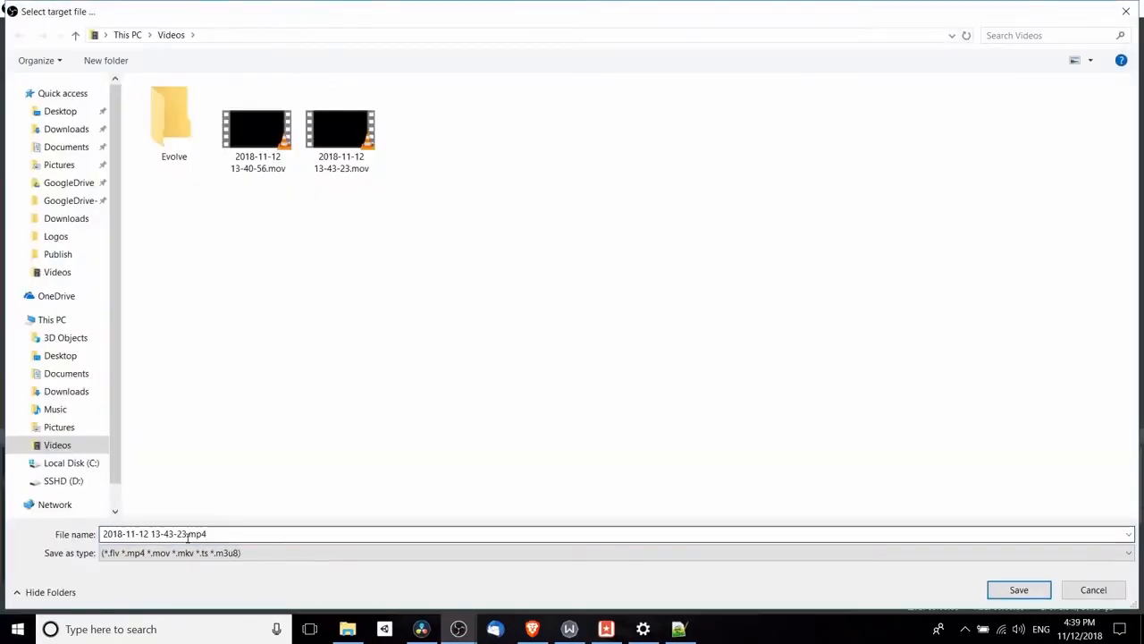
left_click(188, 537)
left_click(211, 535)
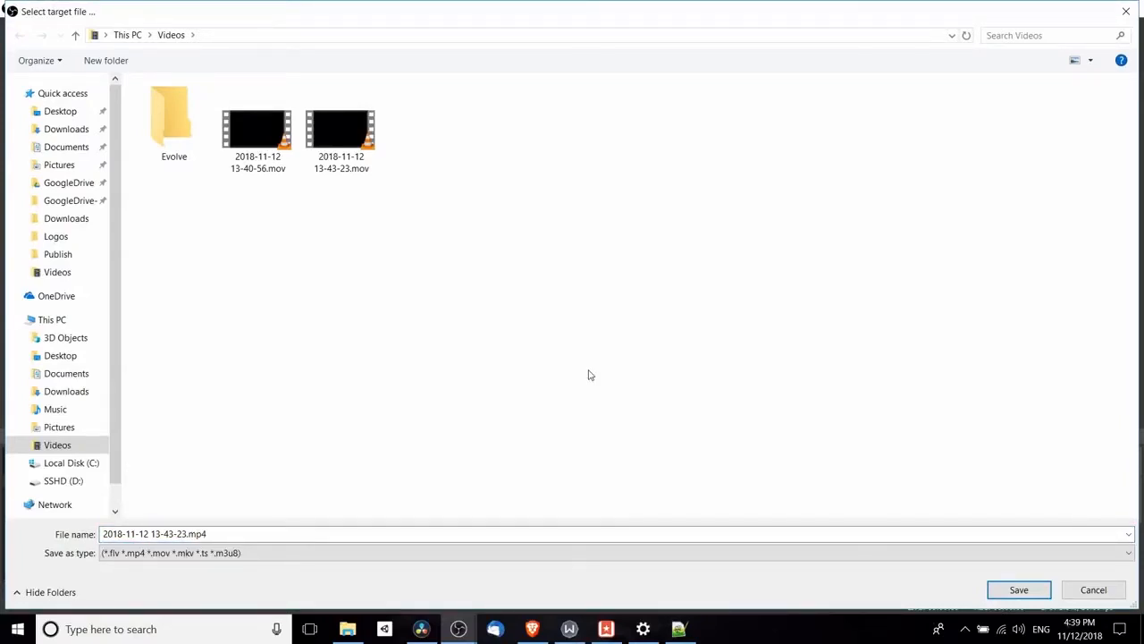
left_click(213, 534)
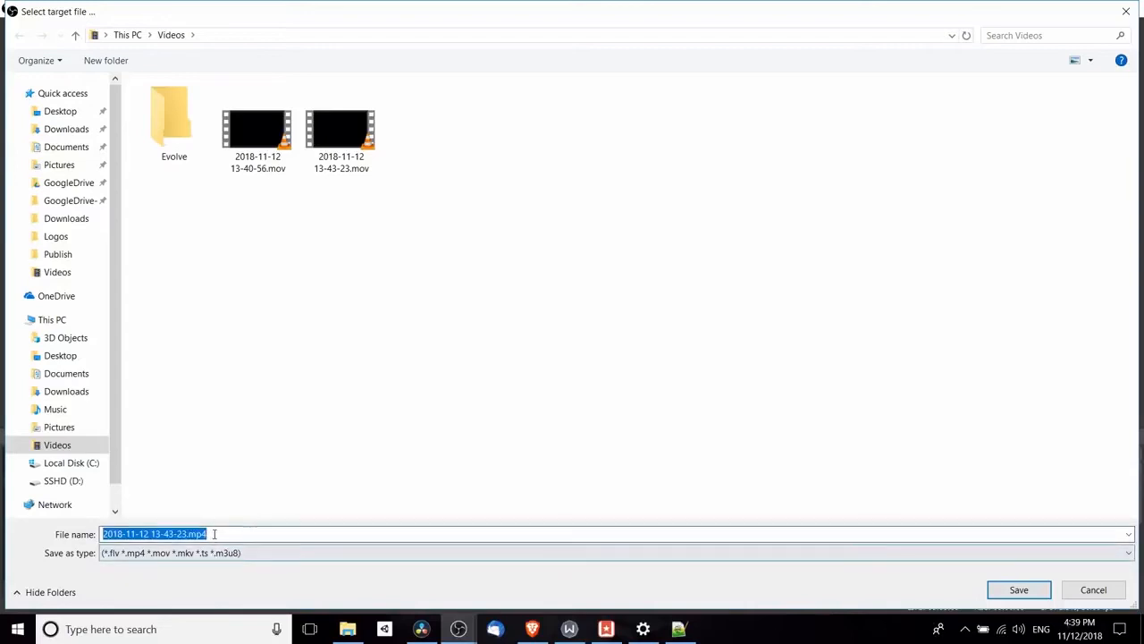
left_click(215, 534)
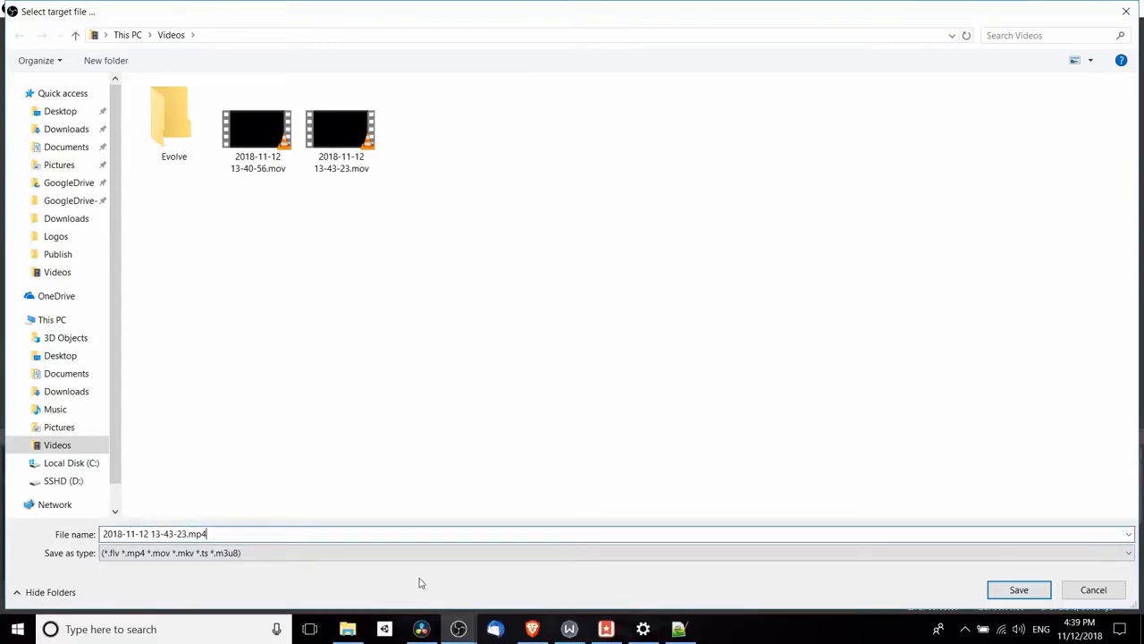
key("BackSpace")
key("BackSpace")
key("BackSpace")
type("mp4")
key("BackSpace")
key("BackSpace")
type("kv")
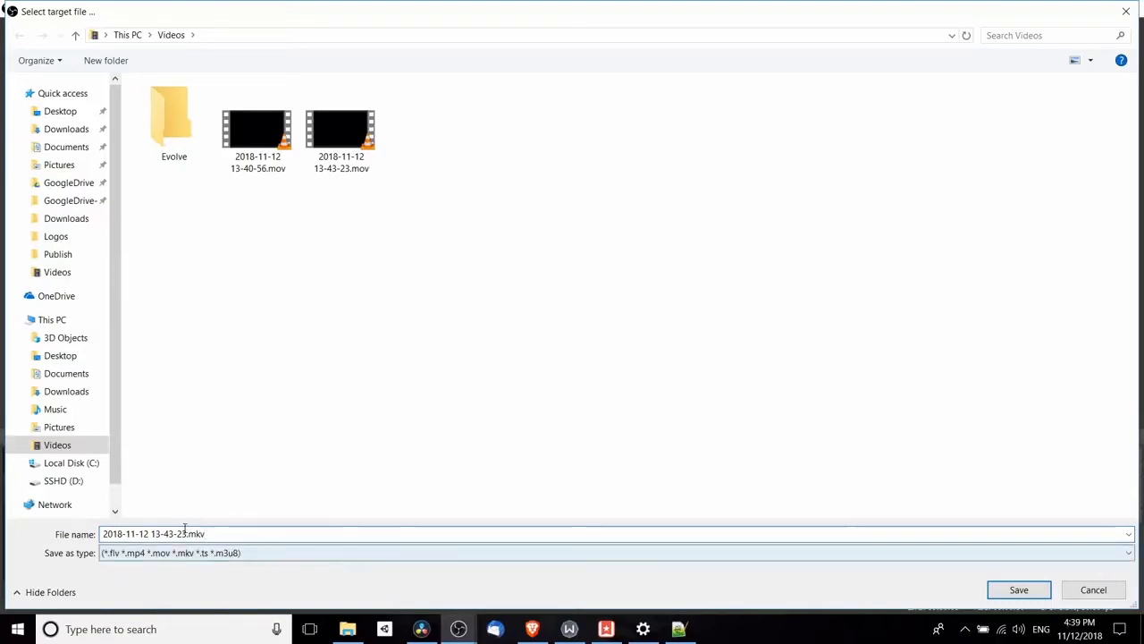
left_click_drag(186, 533, 274, 546)
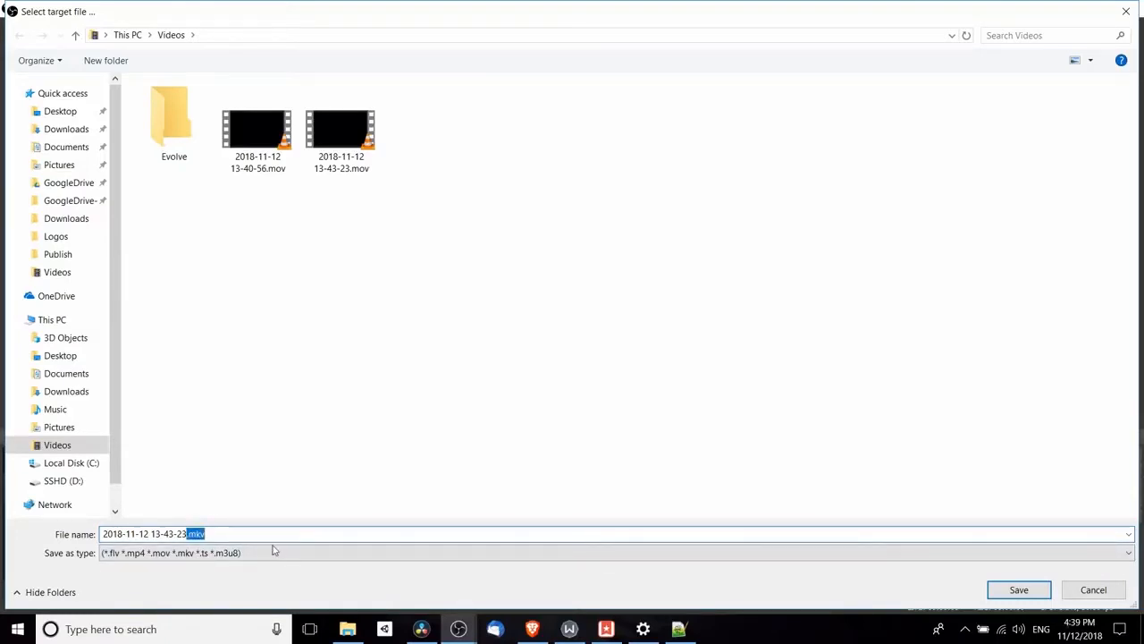
left_click(1027, 591)
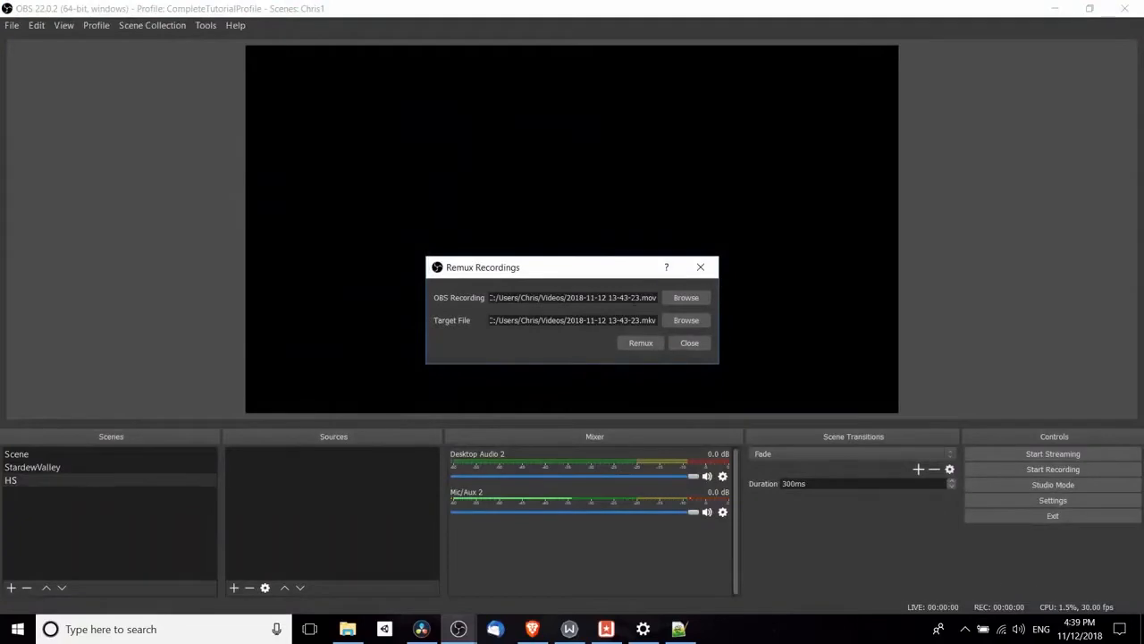
left_click(639, 342)
left_click_drag(553, 281, 575, 129)
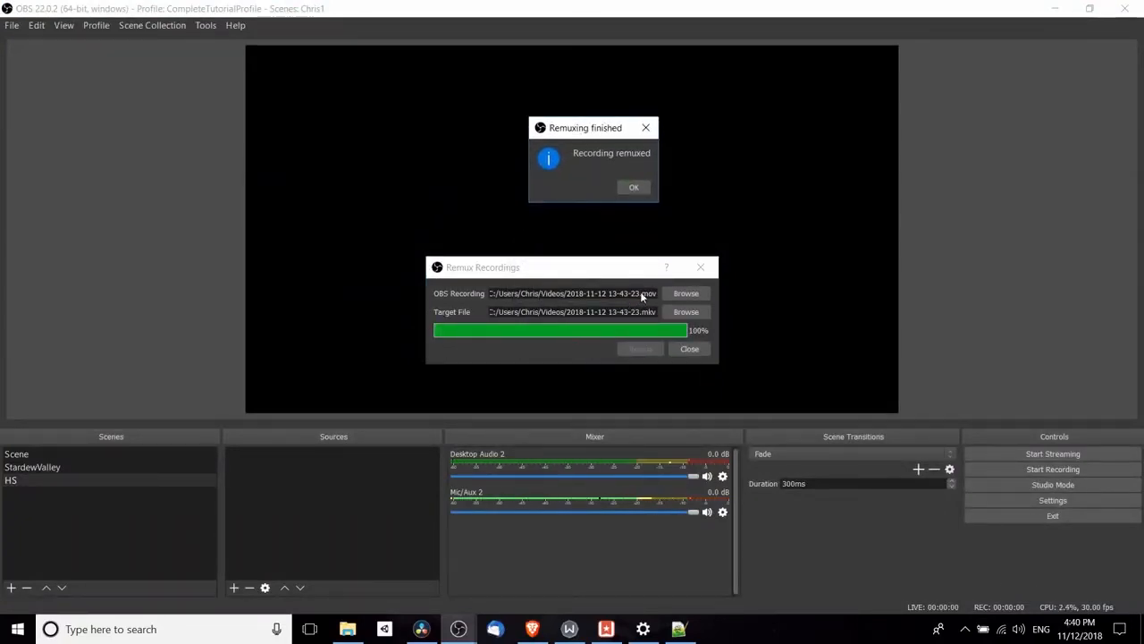
left_click(633, 187)
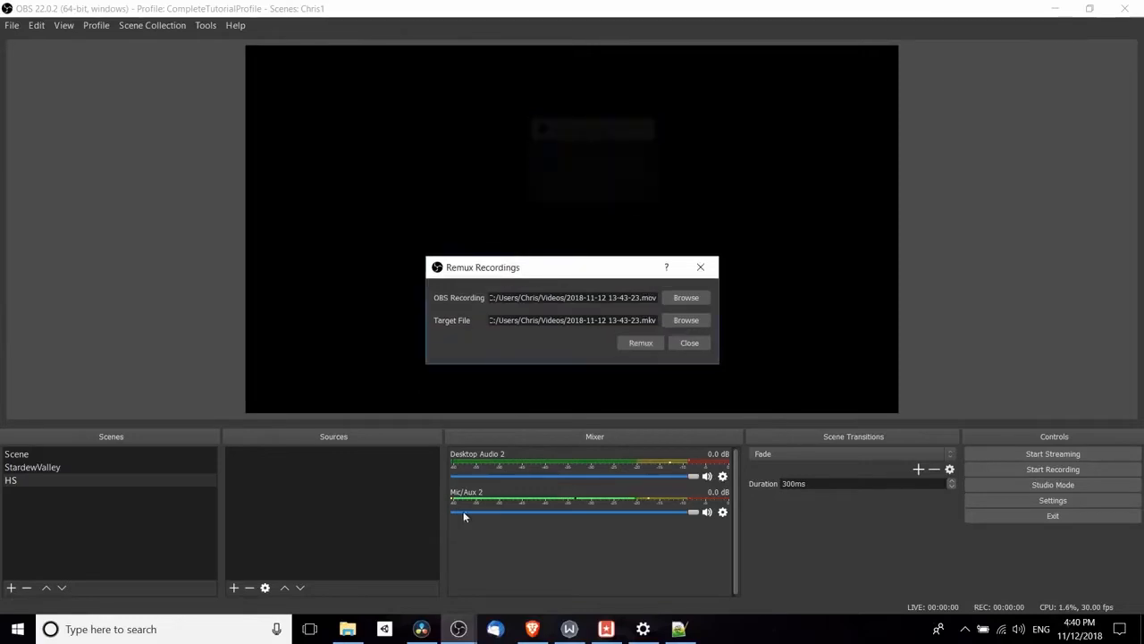
left_click(353, 628)
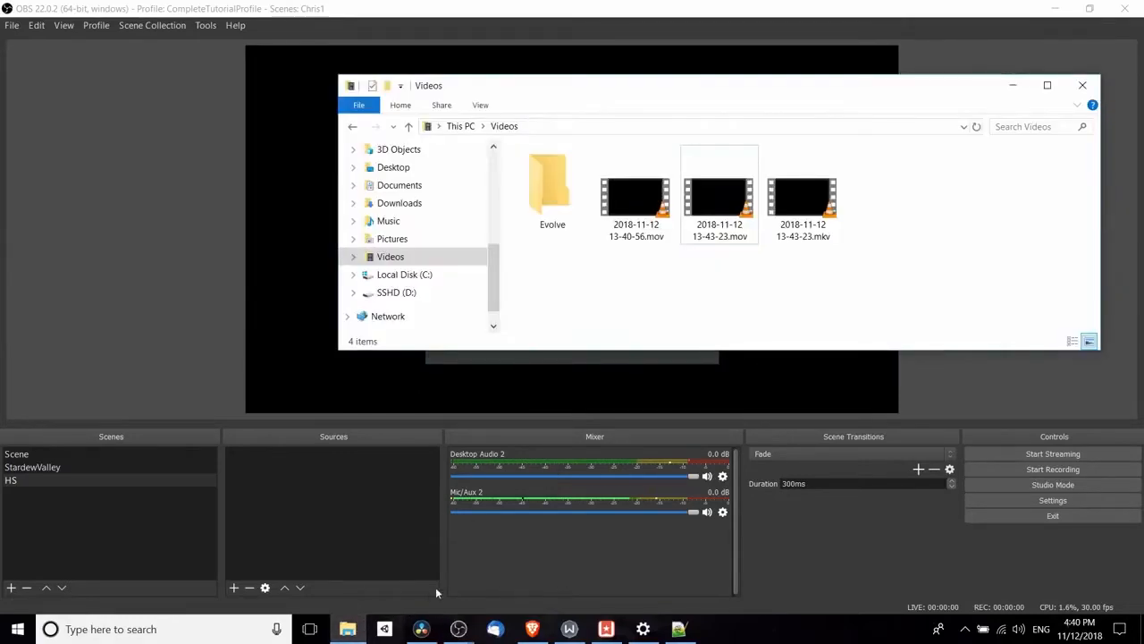
double_click(809, 202)
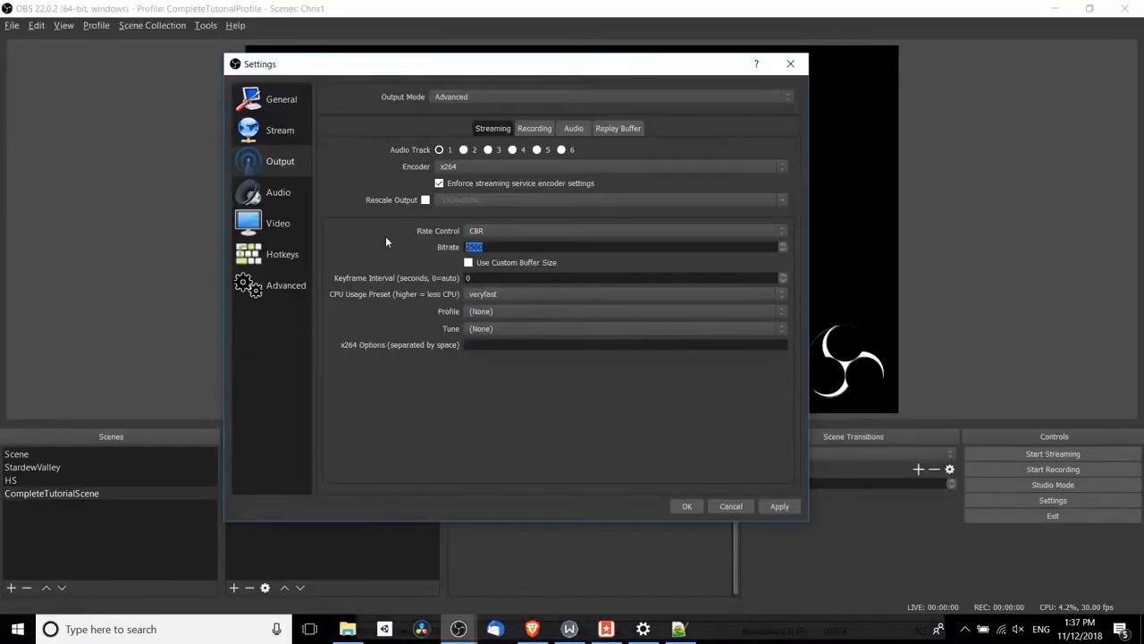
Step: Set the streaming bitrate to 8000 and the audio bitrate of tracks 1, 2 and 3 to 192, and apply the changes
type("8000")
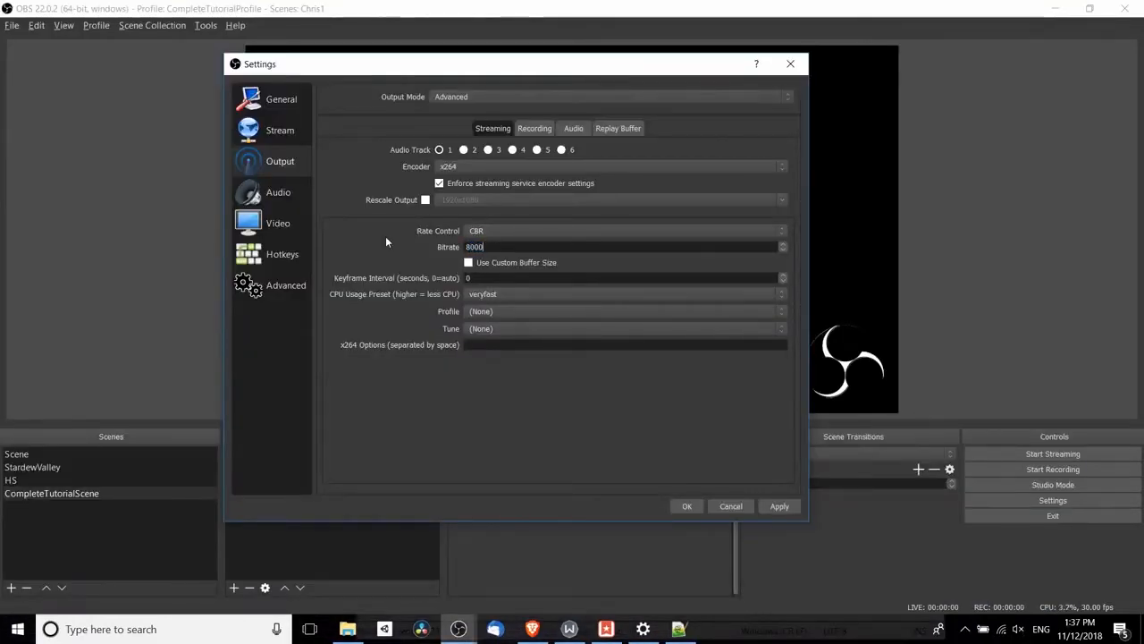
left_click(573, 127)
left_click(480, 167)
left_click(479, 217)
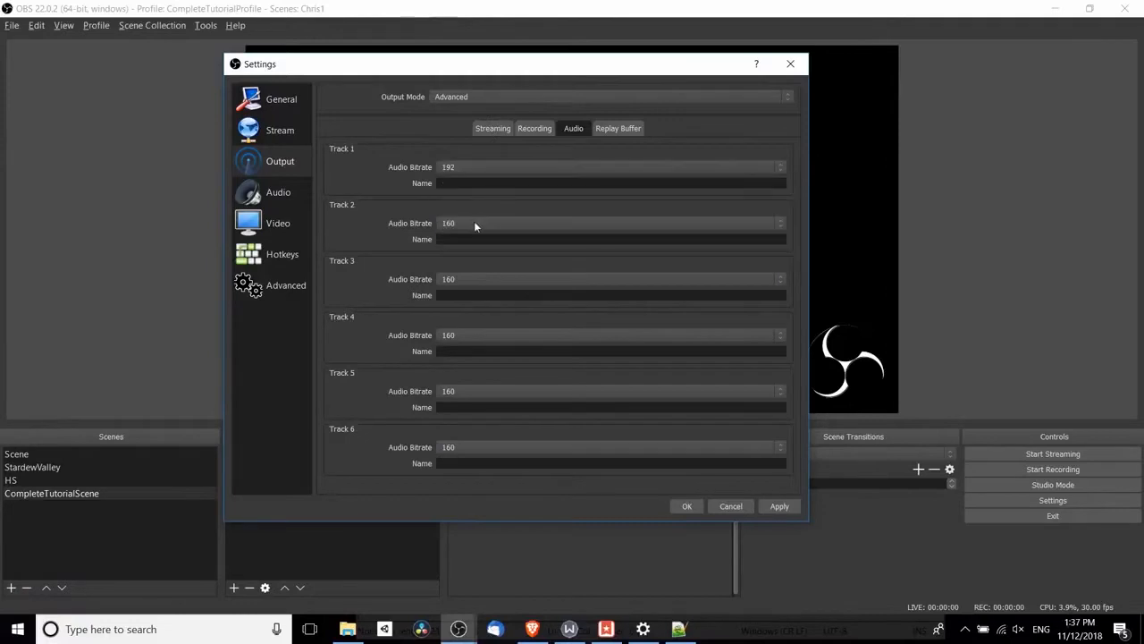
left_click(475, 224)
left_click(454, 270)
left_click(455, 278)
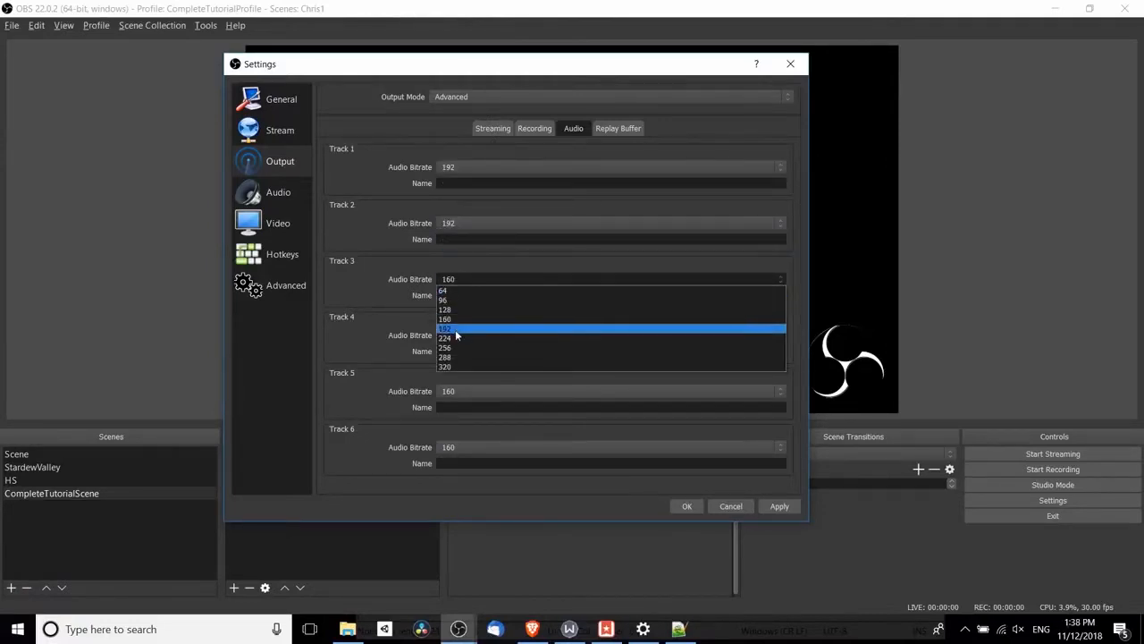
left_click(455, 328)
left_click(775, 506)
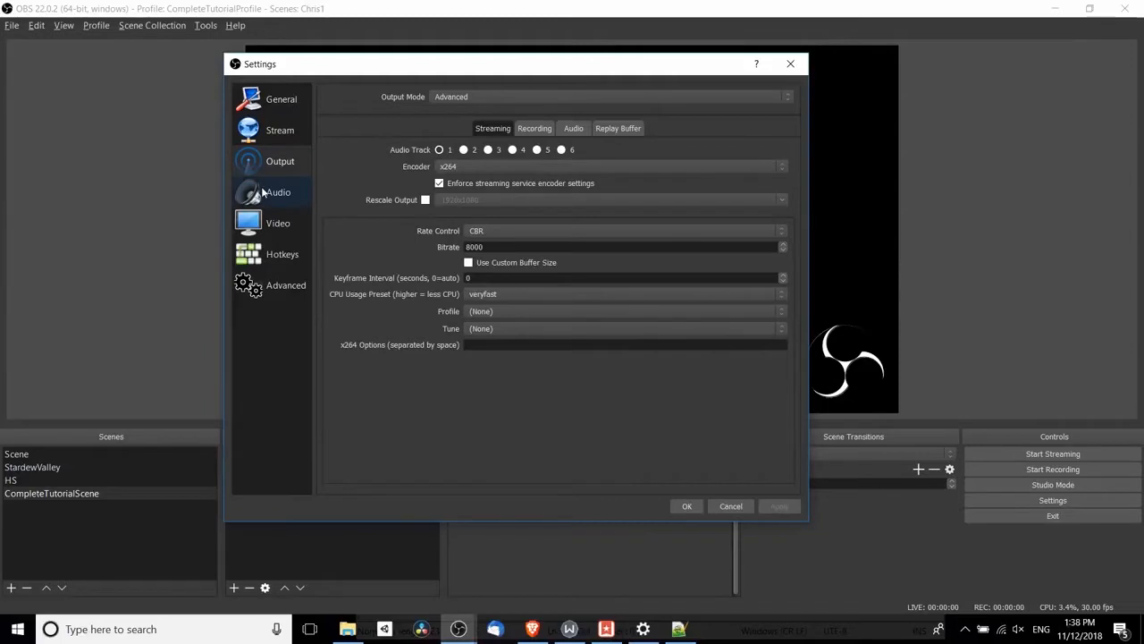
Step: Open the Audio settings and choose Microphone (USB Audio Device) for Mic/Auxiliary Audio Device 2
left_click(261, 188)
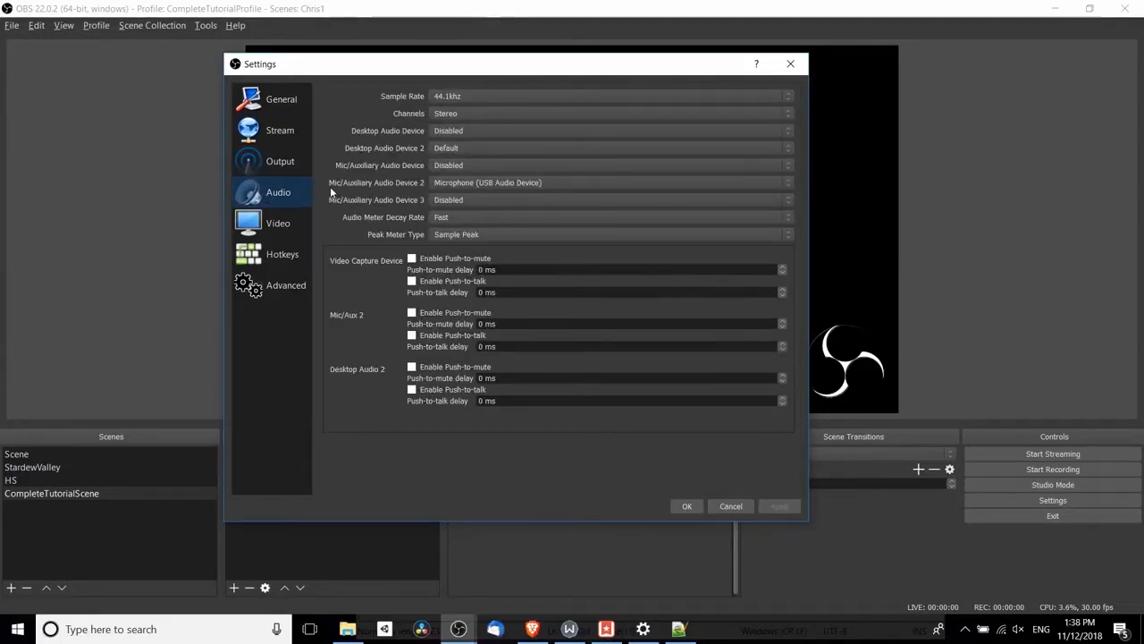
left_click(433, 184)
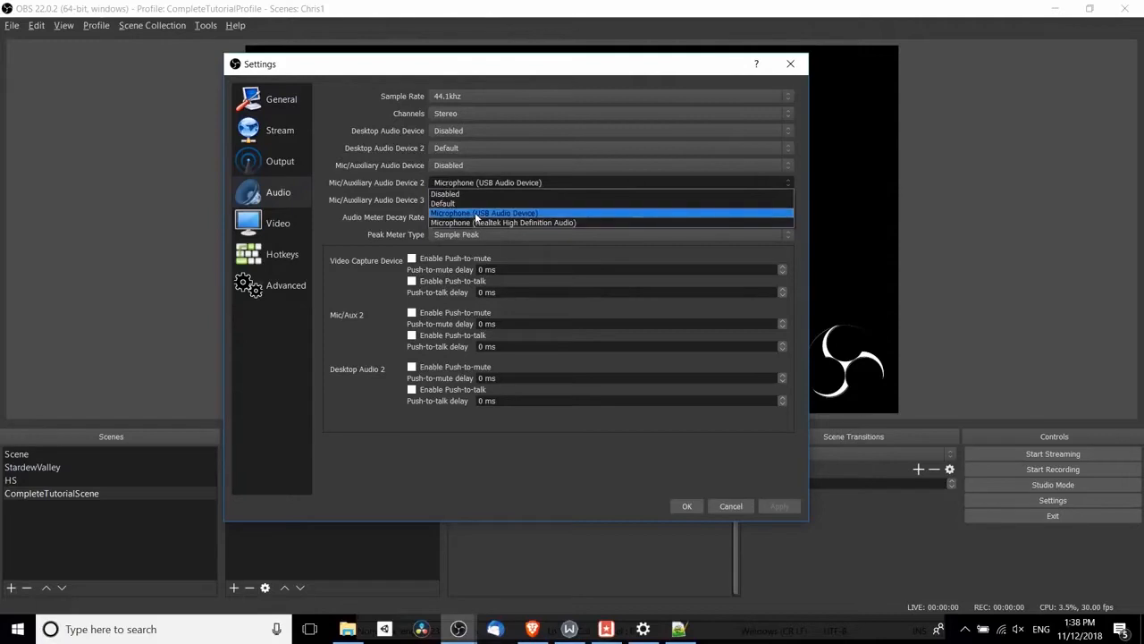
left_click(474, 214)
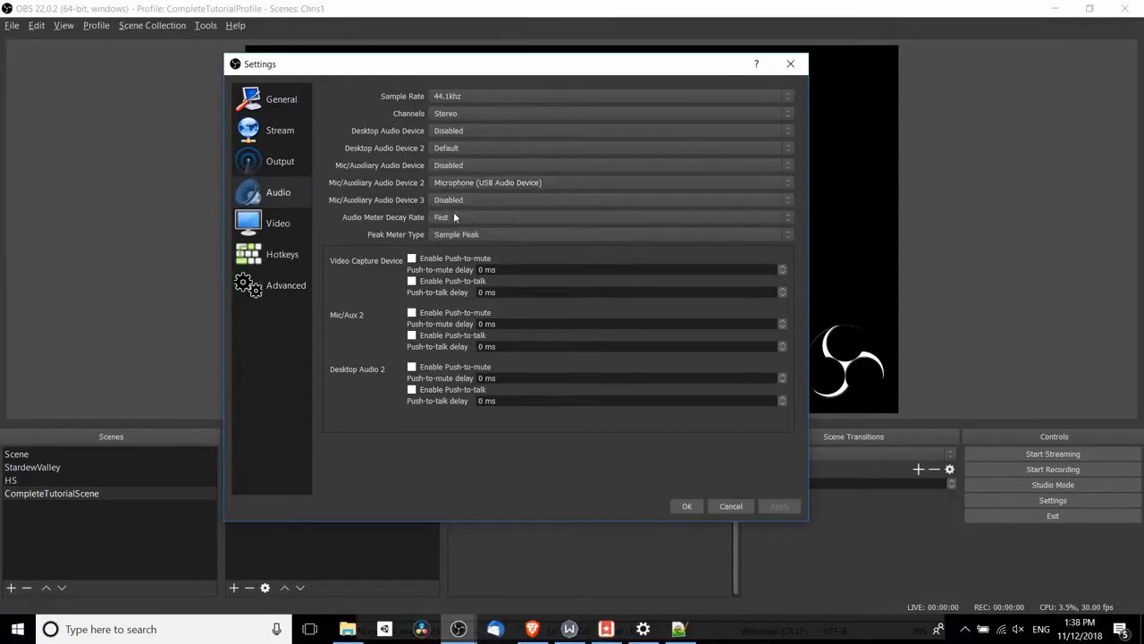
Step: Try Speakers (Realtek High Definition Audio) as Desktop Audio Device, set it back to Disabled, and review the channel options
left_click(443, 133)
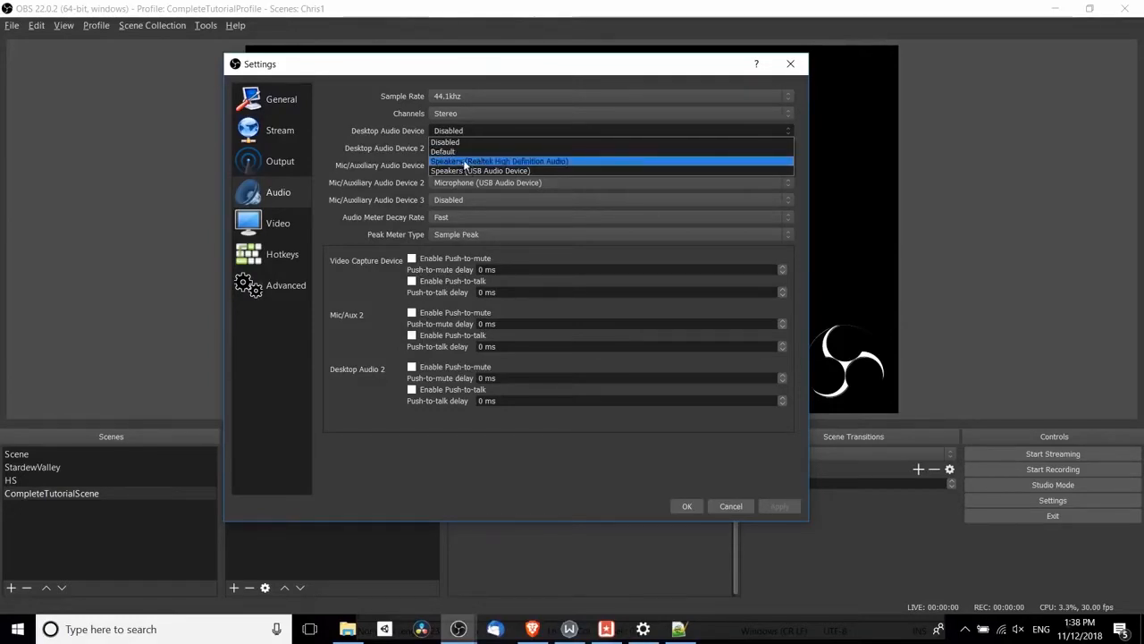
left_click(465, 161)
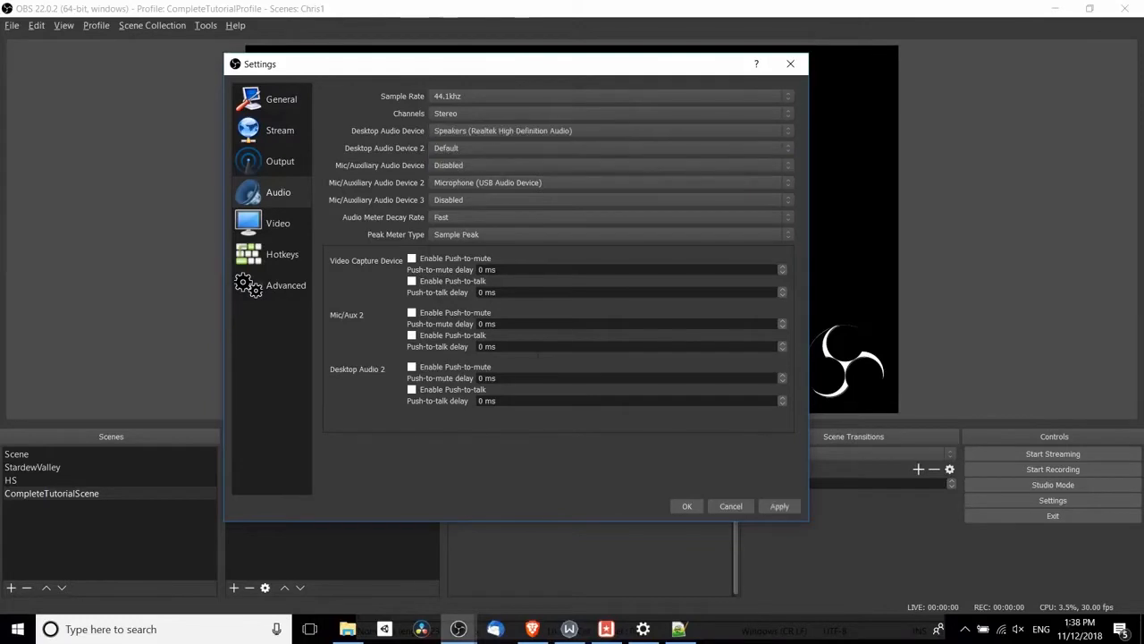
left_click(512, 131)
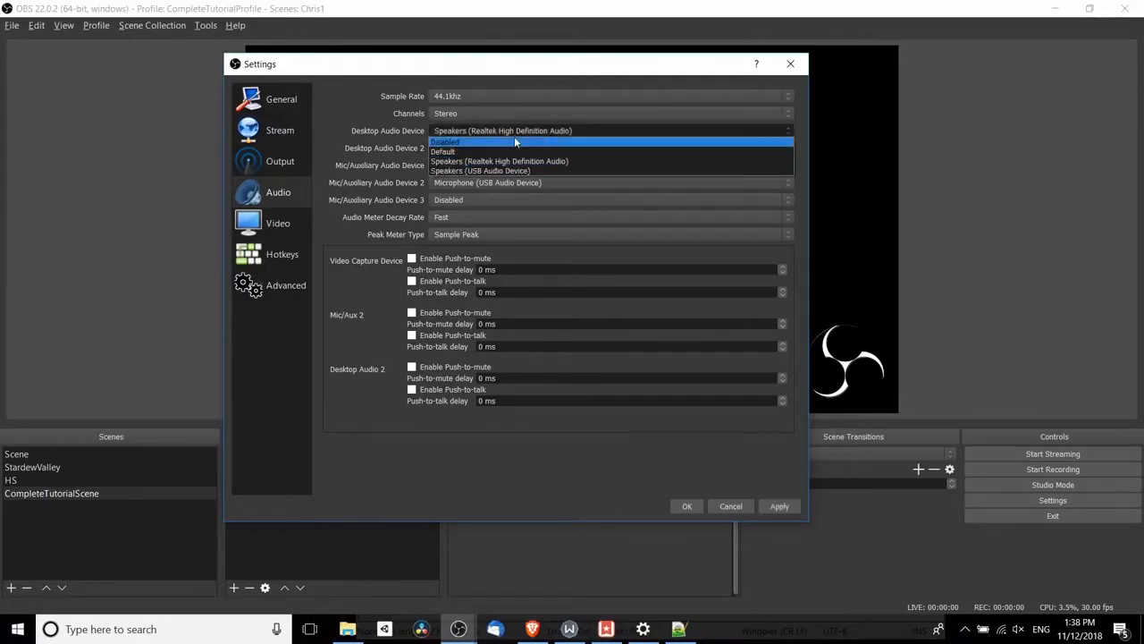
left_click(514, 136)
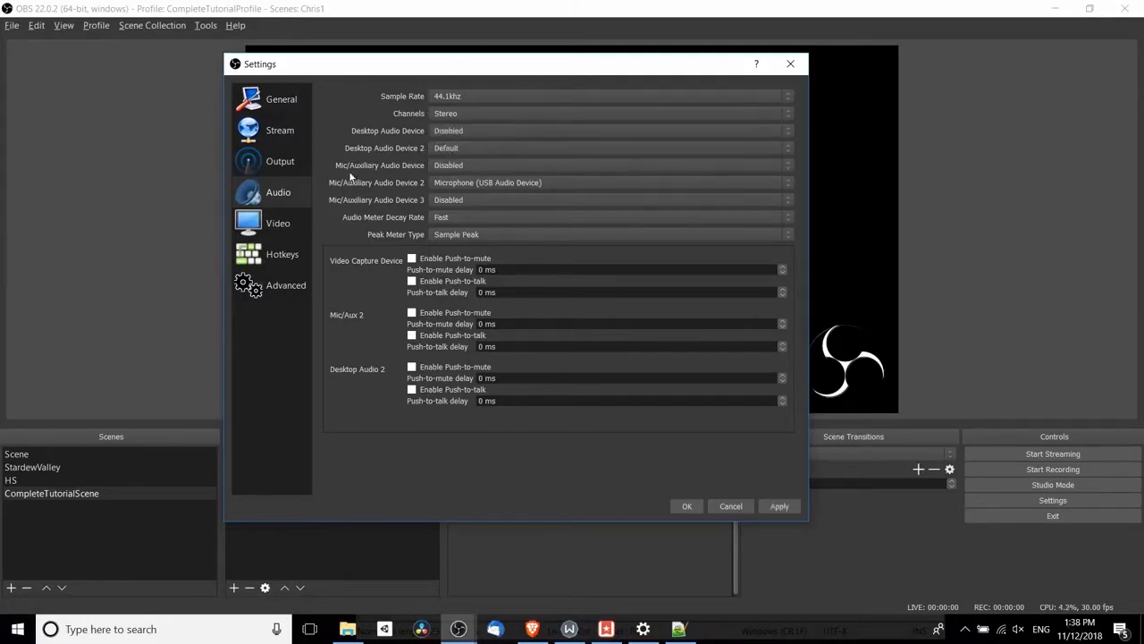
left_click(440, 116)
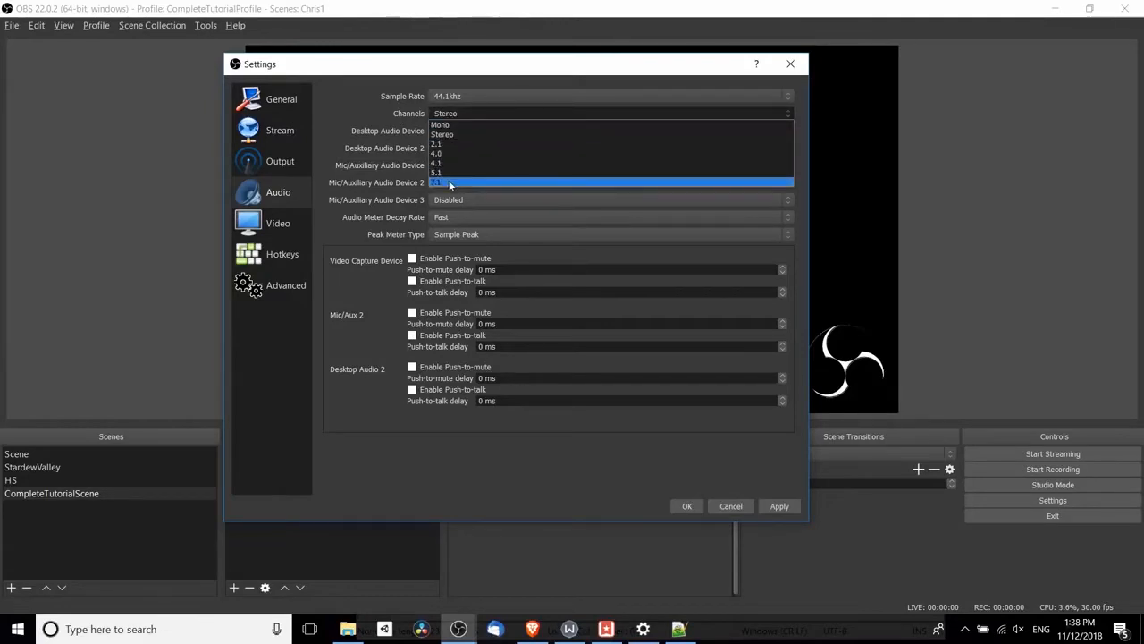
left_click(358, 119)
Step: In the Video settings, set the output (scaled) resolution to 1920x1080 and the common FPS value to 30
left_click(286, 224)
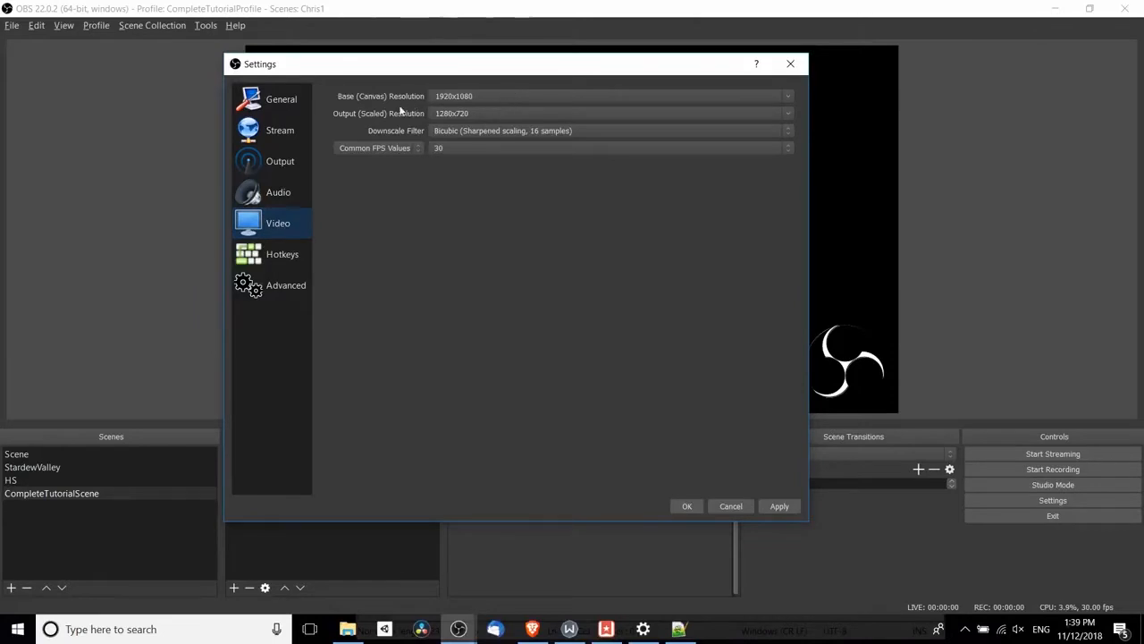
double_click(499, 113)
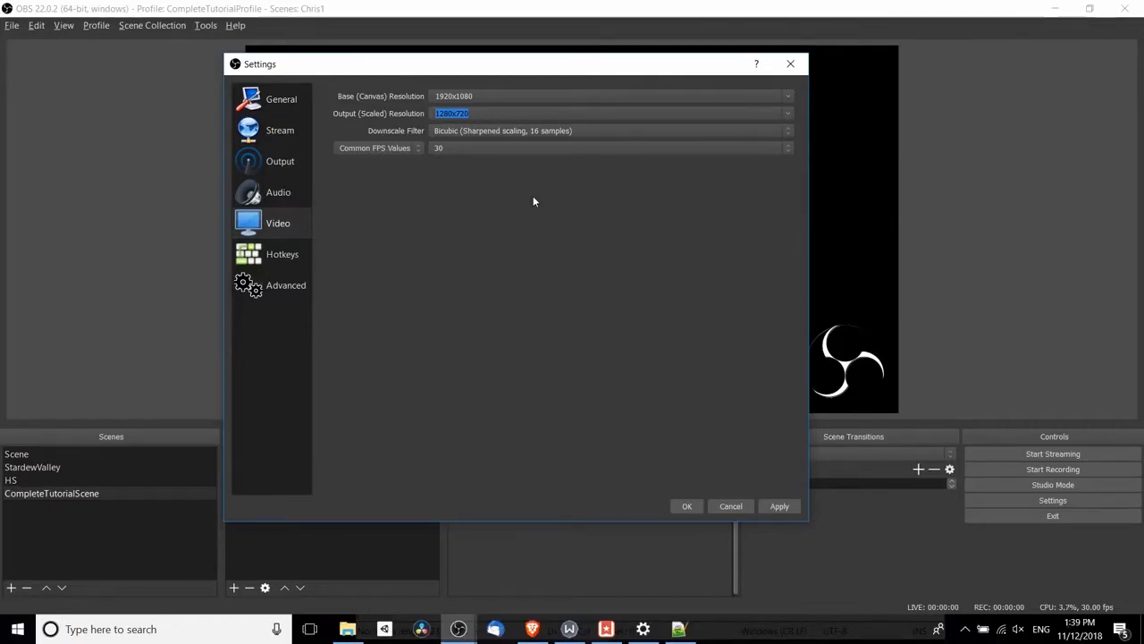
type("1920x10")
left_click(479, 116)
left_click_drag(473, 113, 434, 114)
left_click(436, 148)
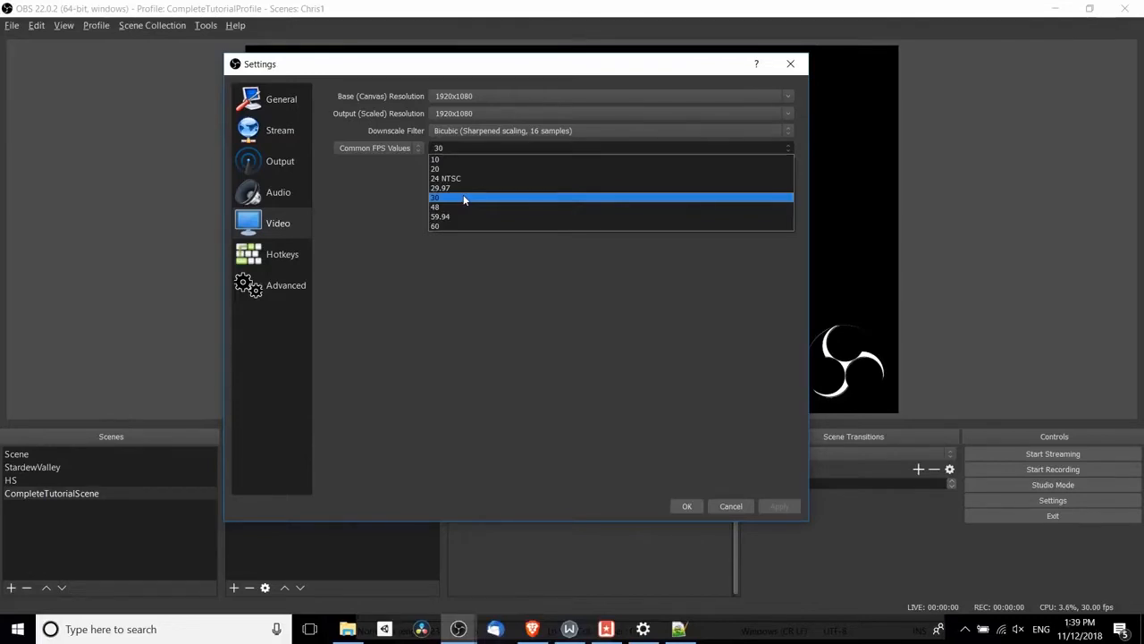
left_click(464, 201)
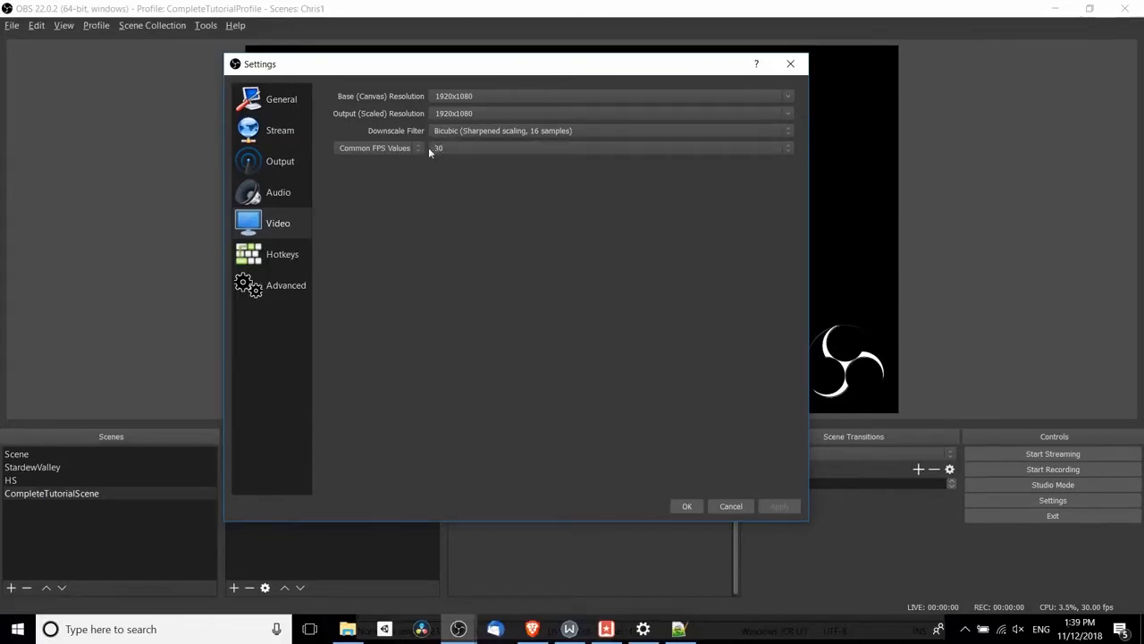
Step: Try Ctrl + Alt + R as the hotkey for both Start Recording and Stop Recording, and clear both assignments
left_click(290, 257)
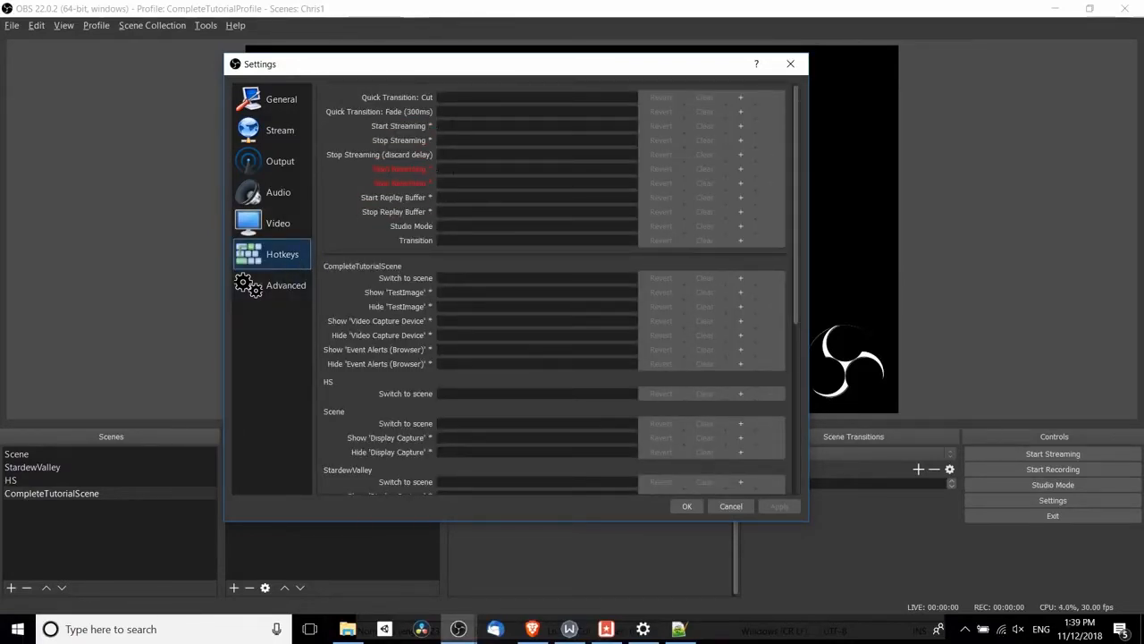
left_click(464, 171)
key("ctrl")
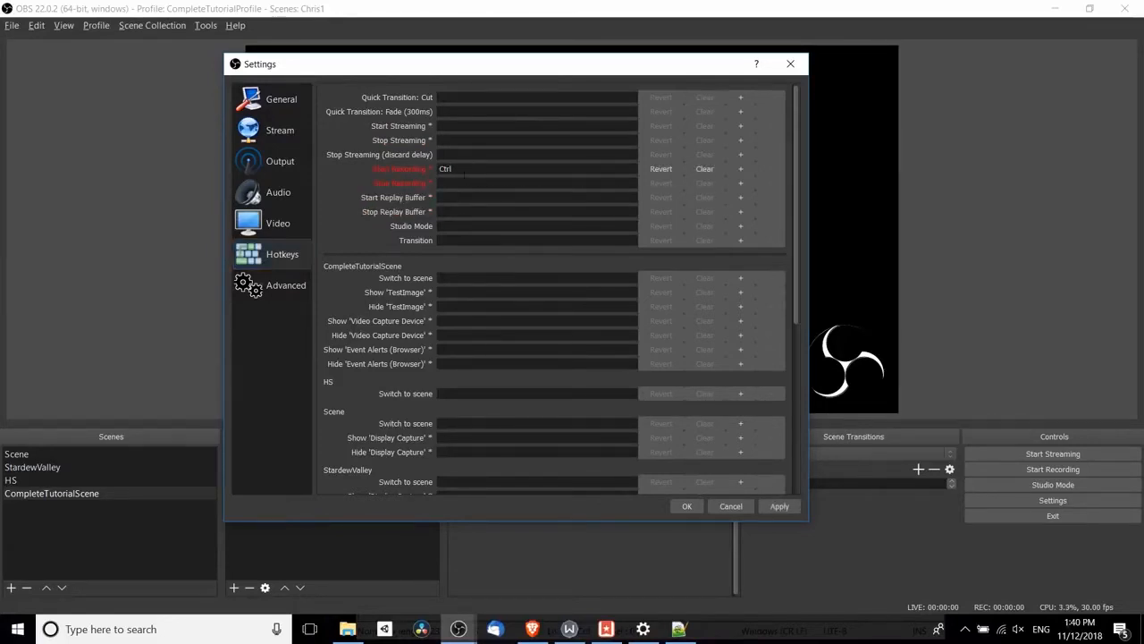
key("ctrl+alt")
key("ctrl+alt+r")
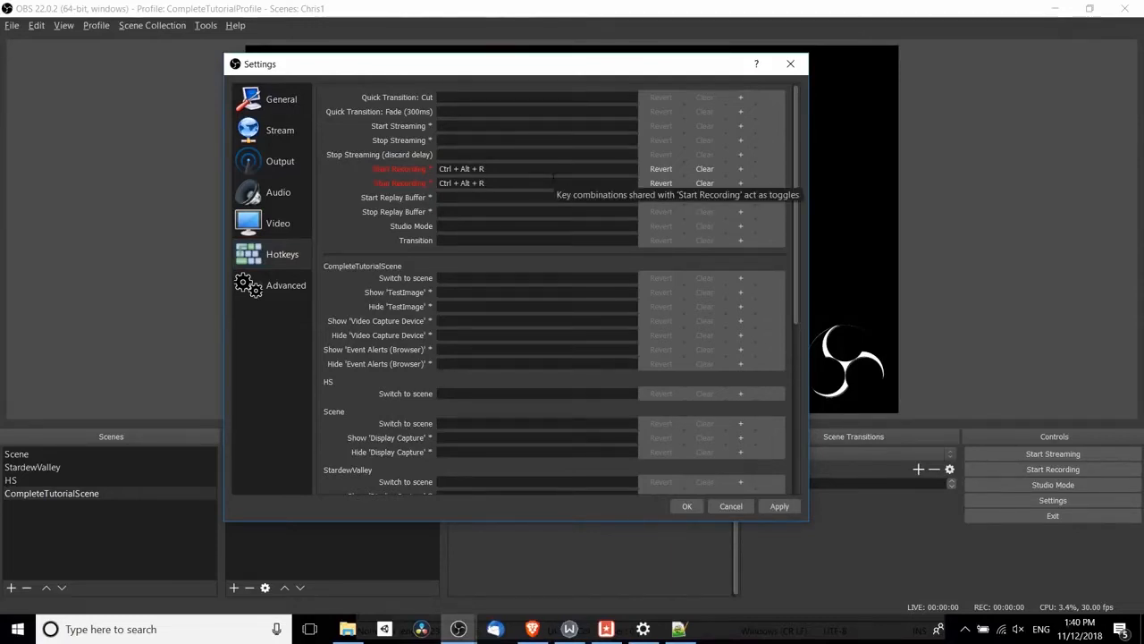
left_click(705, 183)
left_click(704, 168)
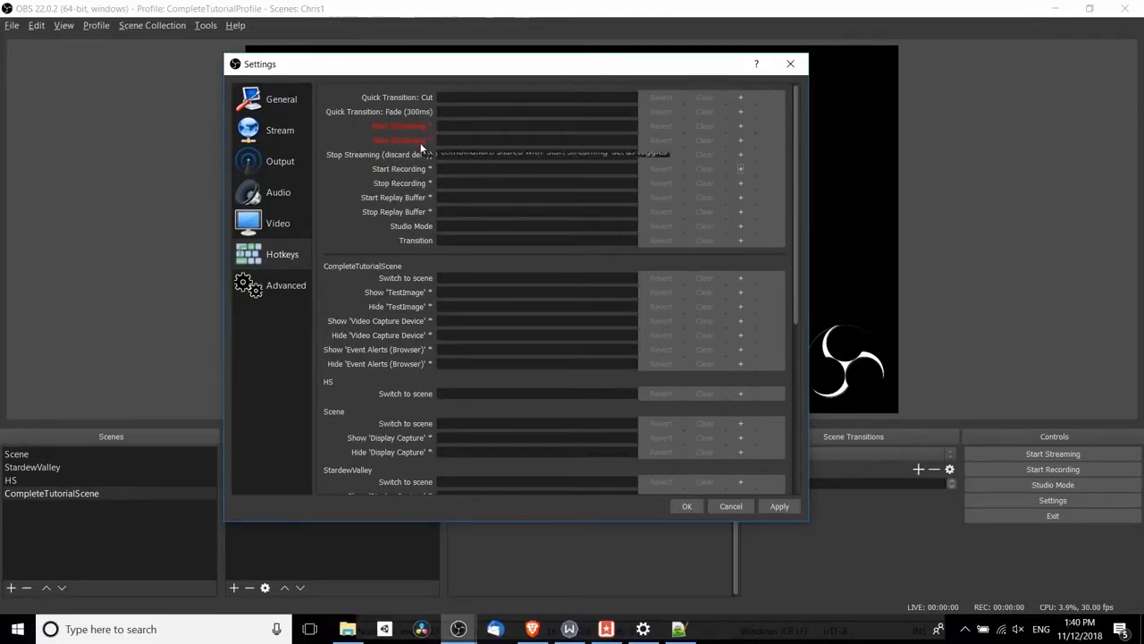
Step: Review the Mic/Aux 2 push-to-talk hotkey and the Advanced settings, and apply and accept the settings
scroll(387, 400, "down", 5)
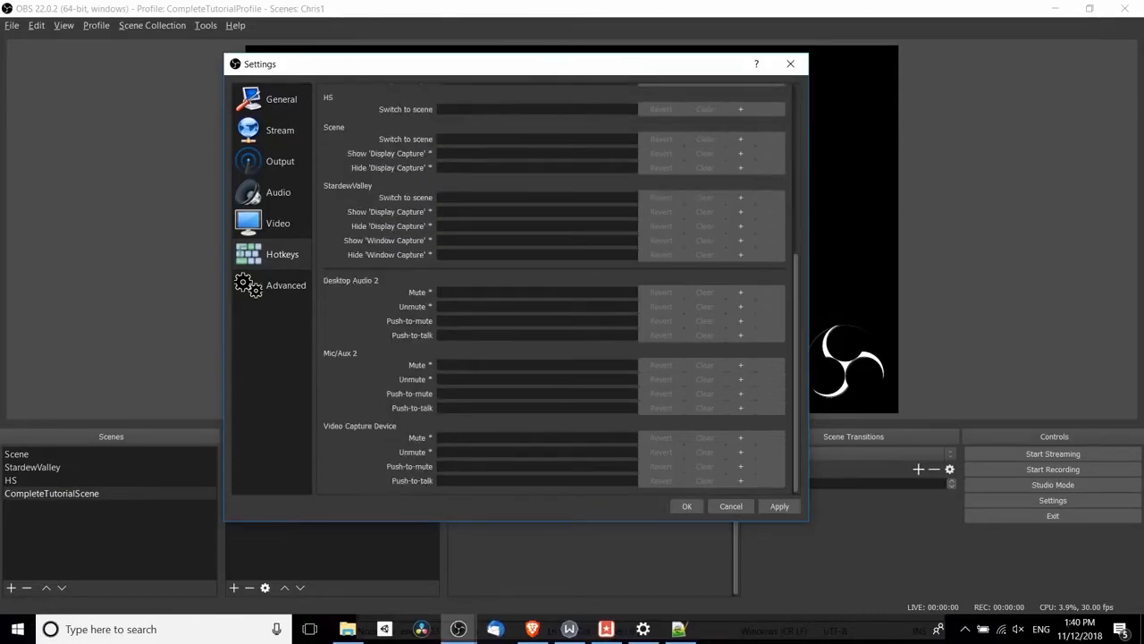
left_click(453, 409)
left_click(285, 285)
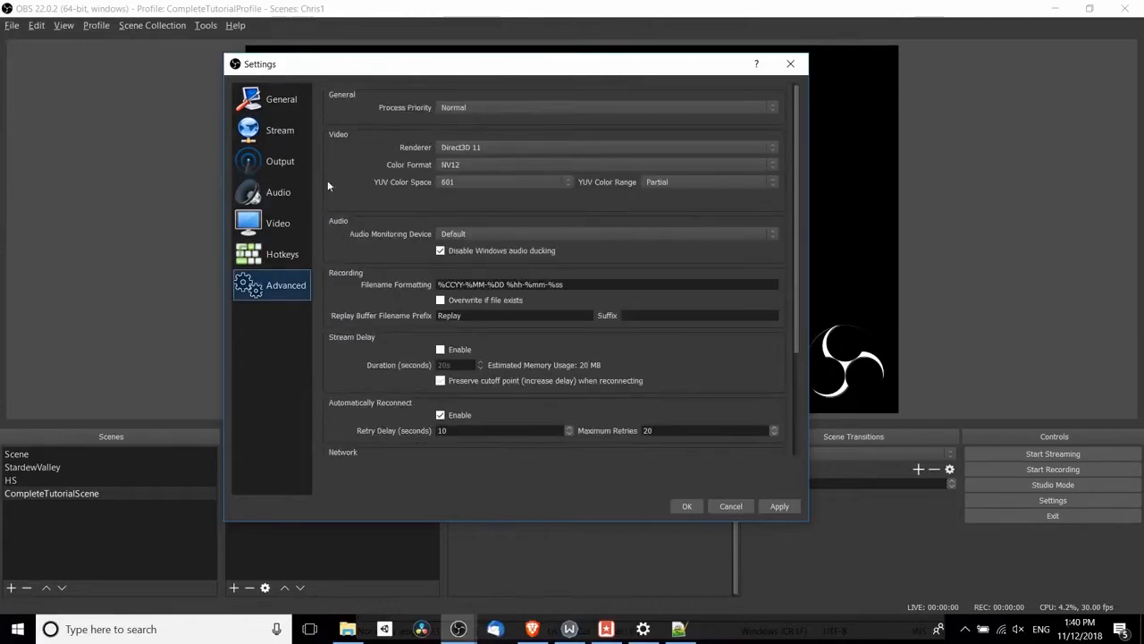
left_click(769, 507)
left_click(686, 506)
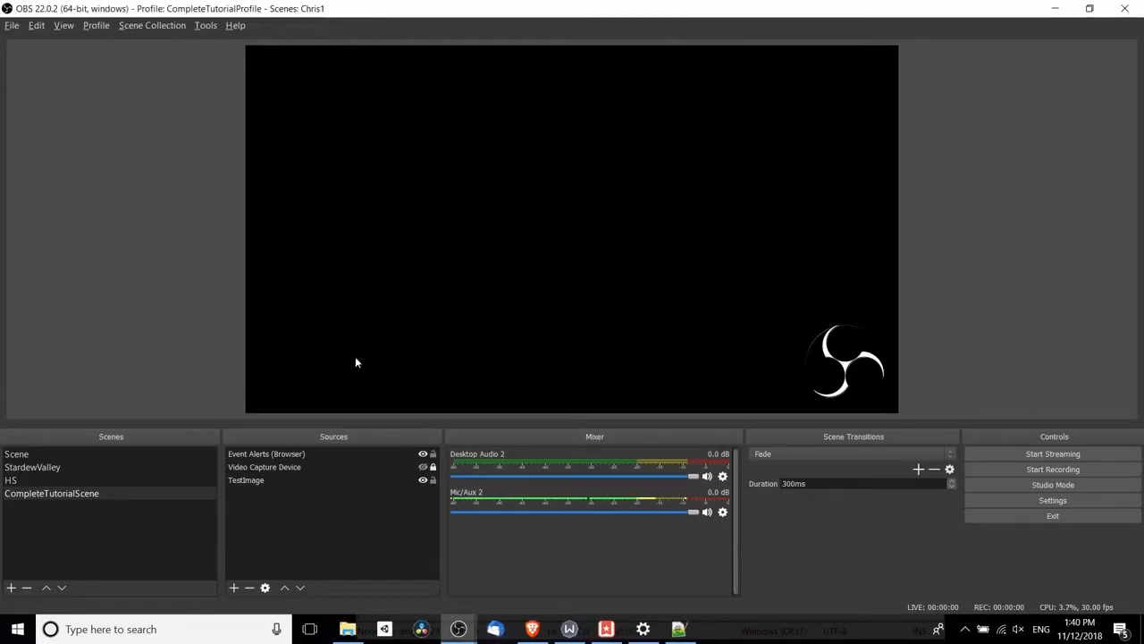
Step: Reopen the settings, check the recording path in the Output recording options, and close the dialog
key("alt+f")
key("s")
left_click(352, 173)
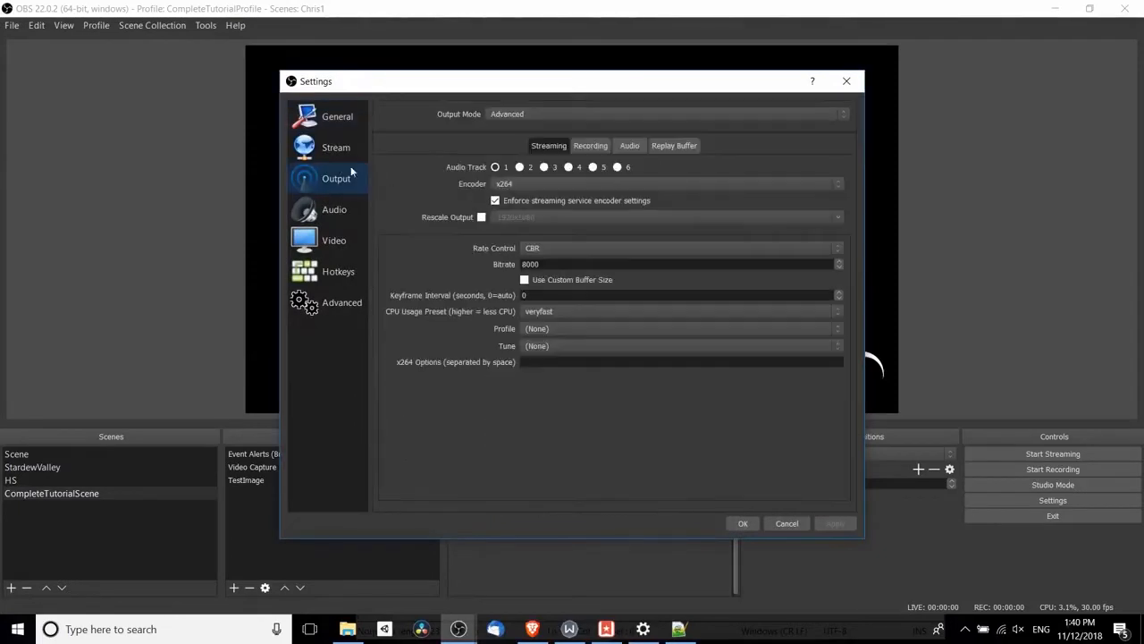
left_click(592, 146)
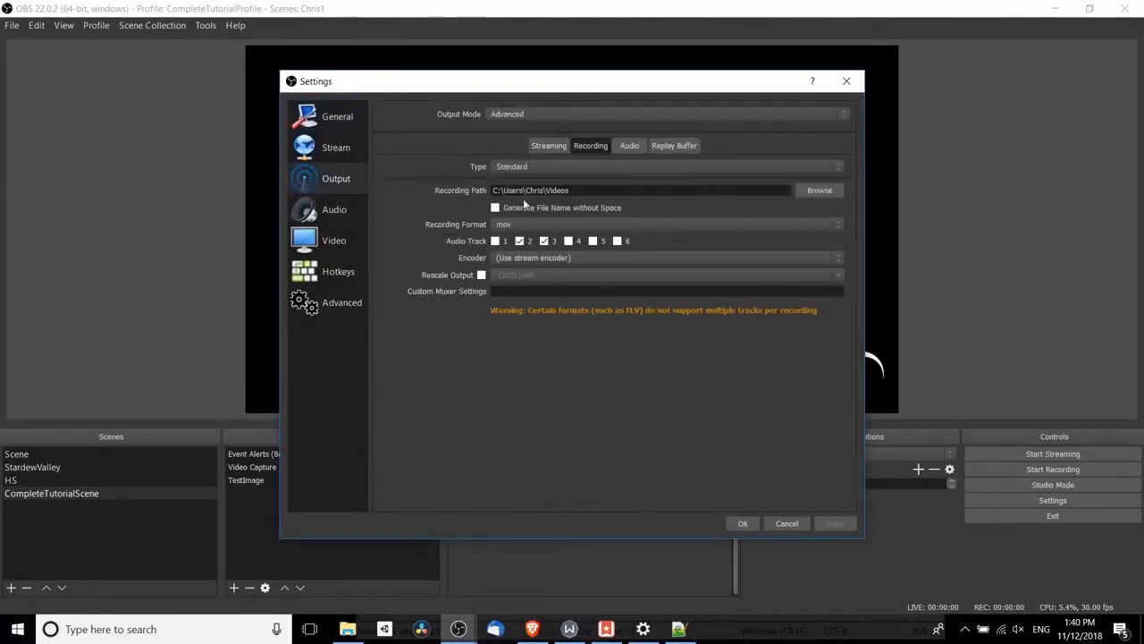
triple_click(529, 190)
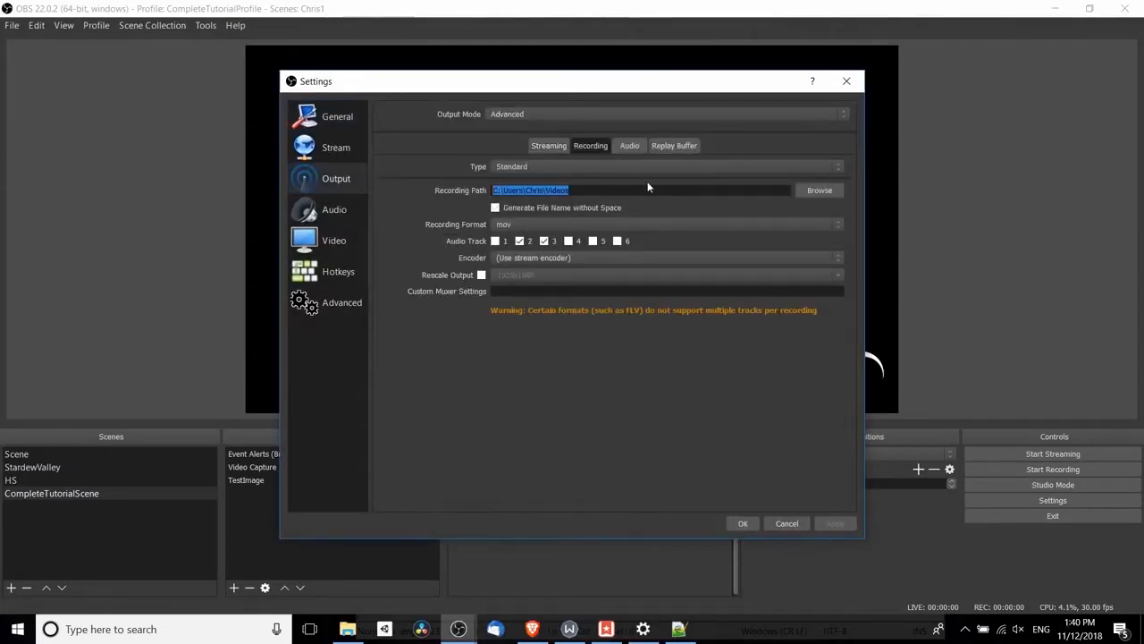
left_click(743, 523)
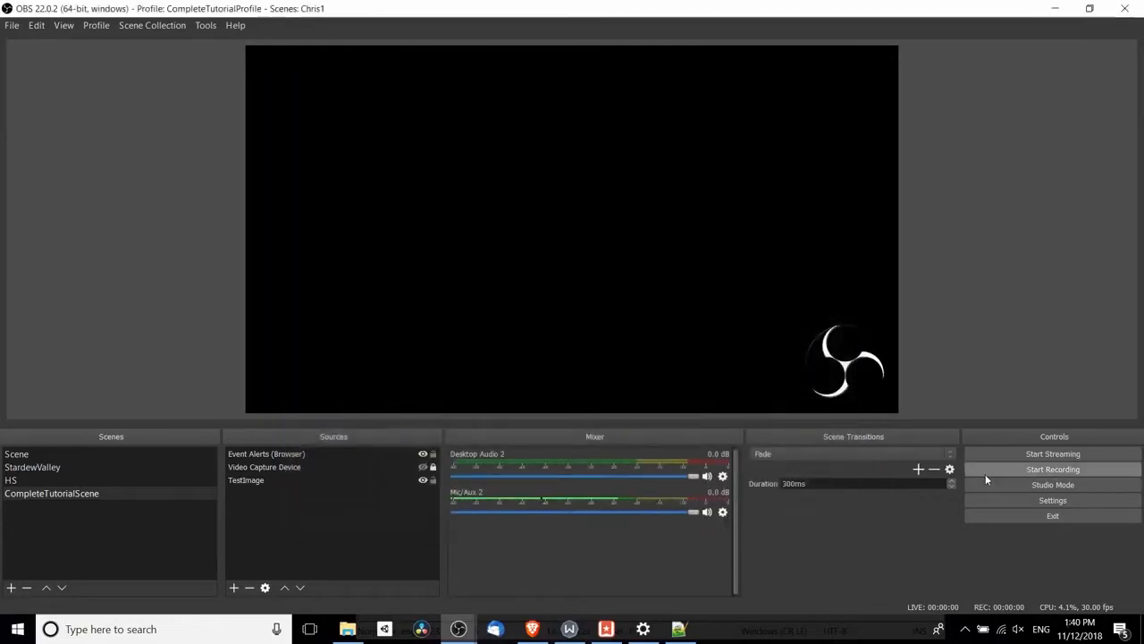
left_click(989, 474)
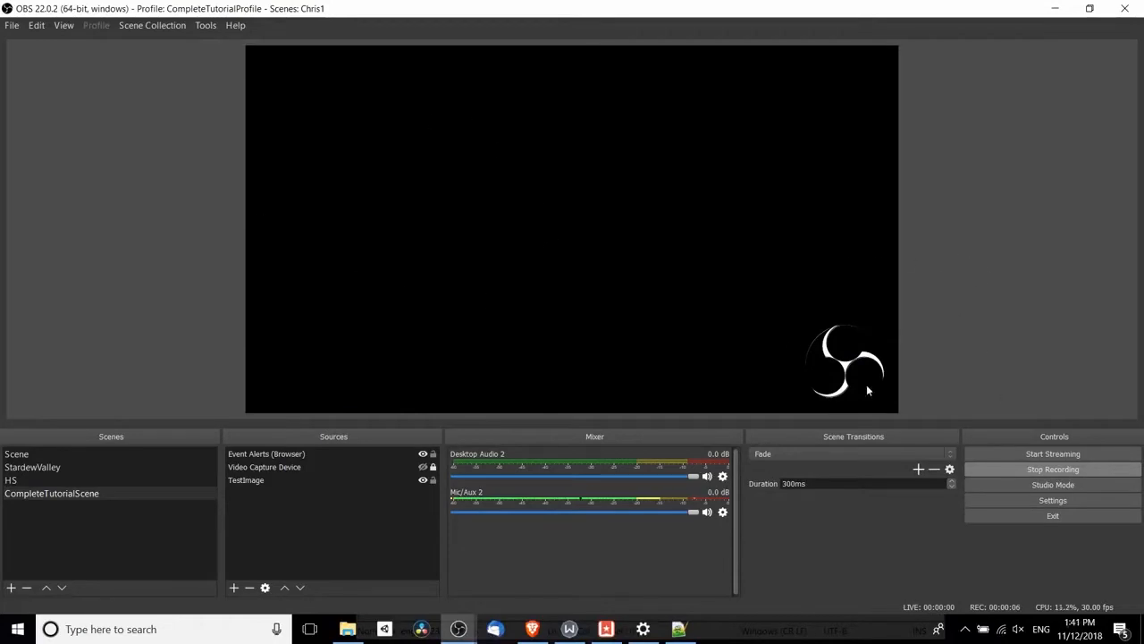
left_click(993, 469)
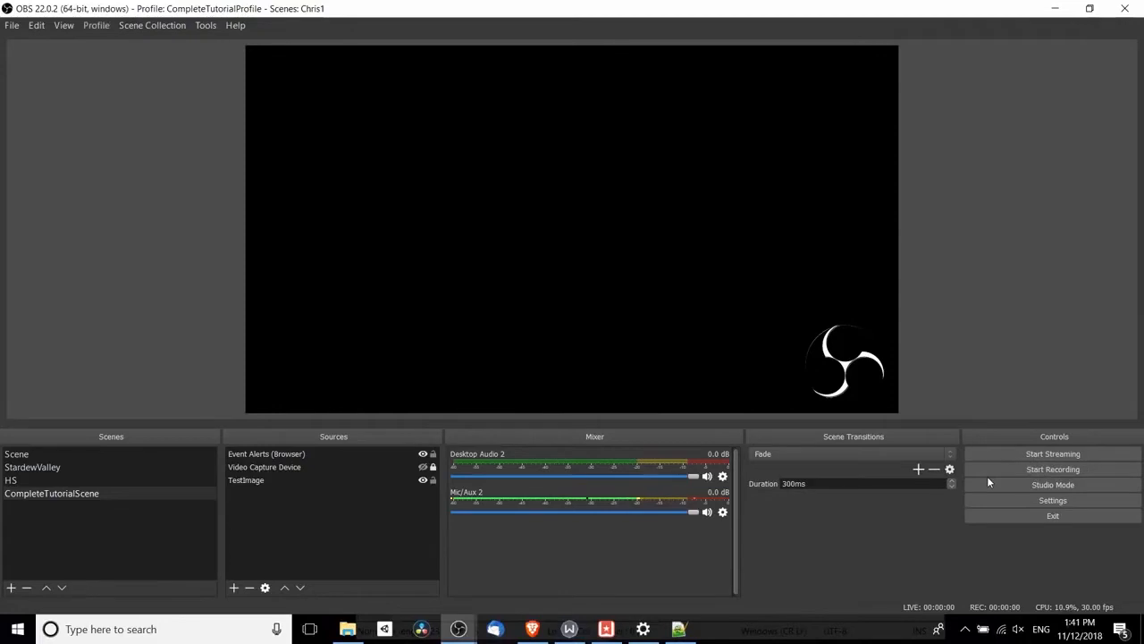
left_click(347, 629)
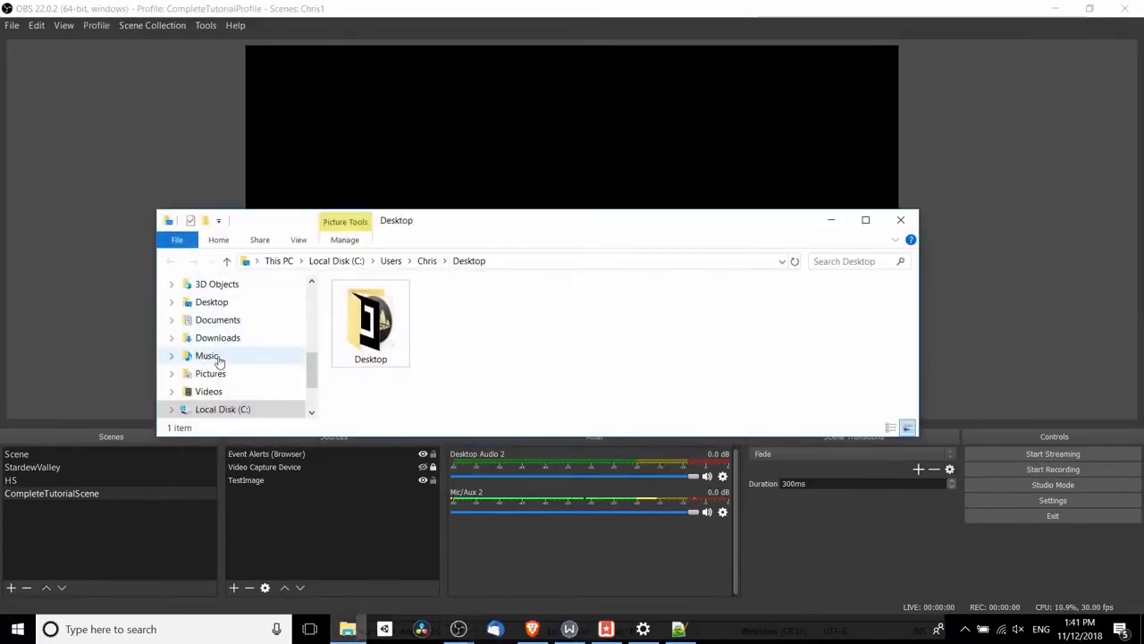
left_click(226, 391)
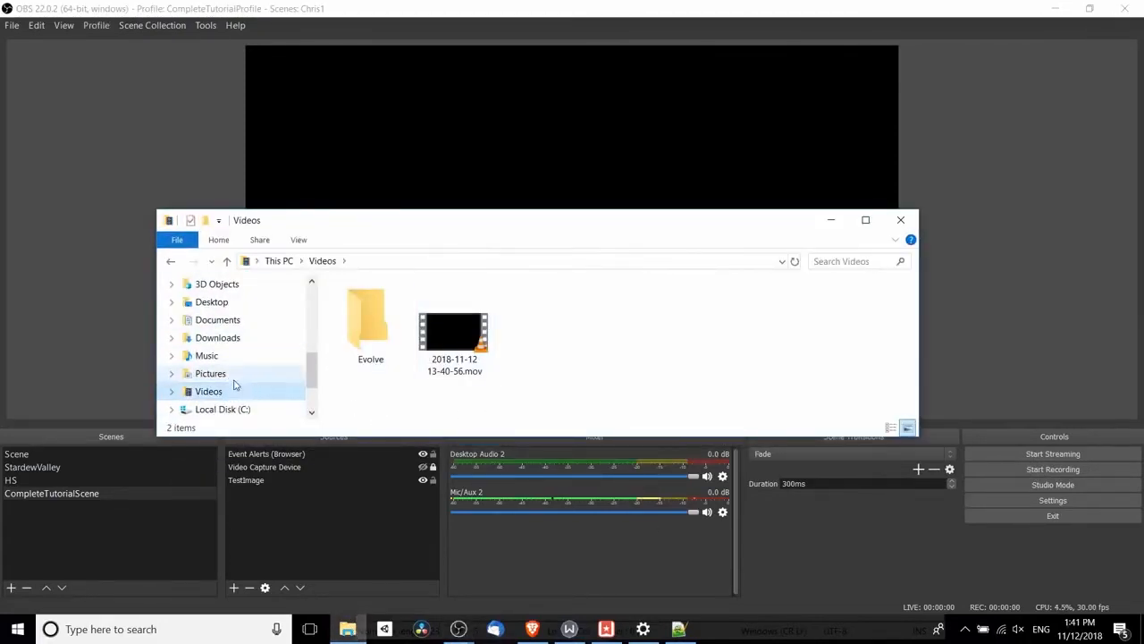
double_click(451, 358)
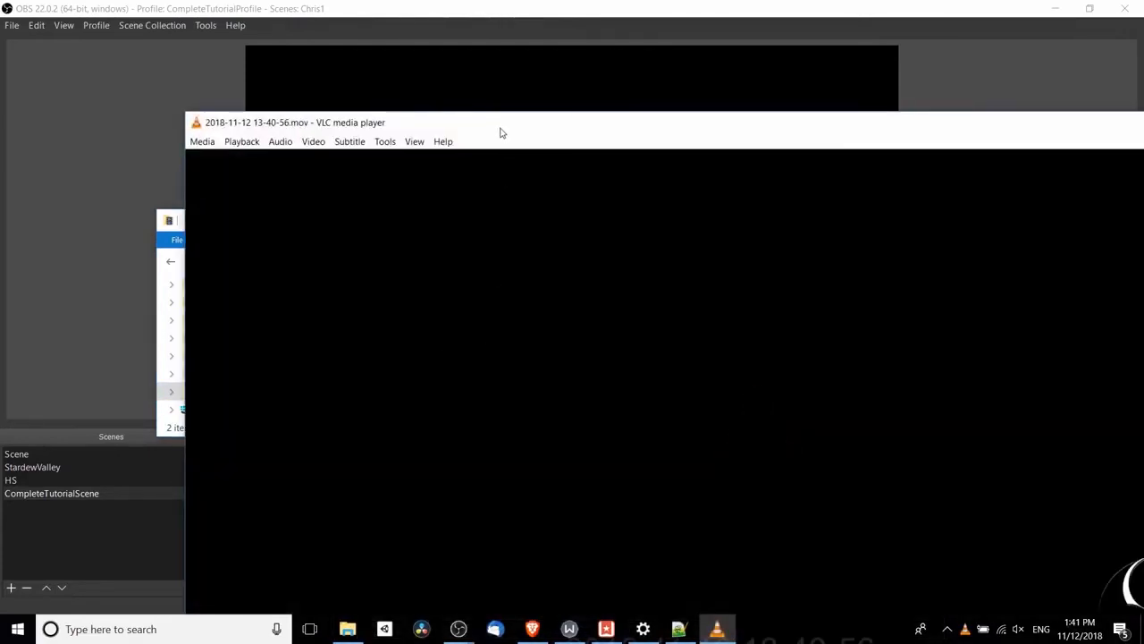
left_click_drag(501, 133, 312, 20)
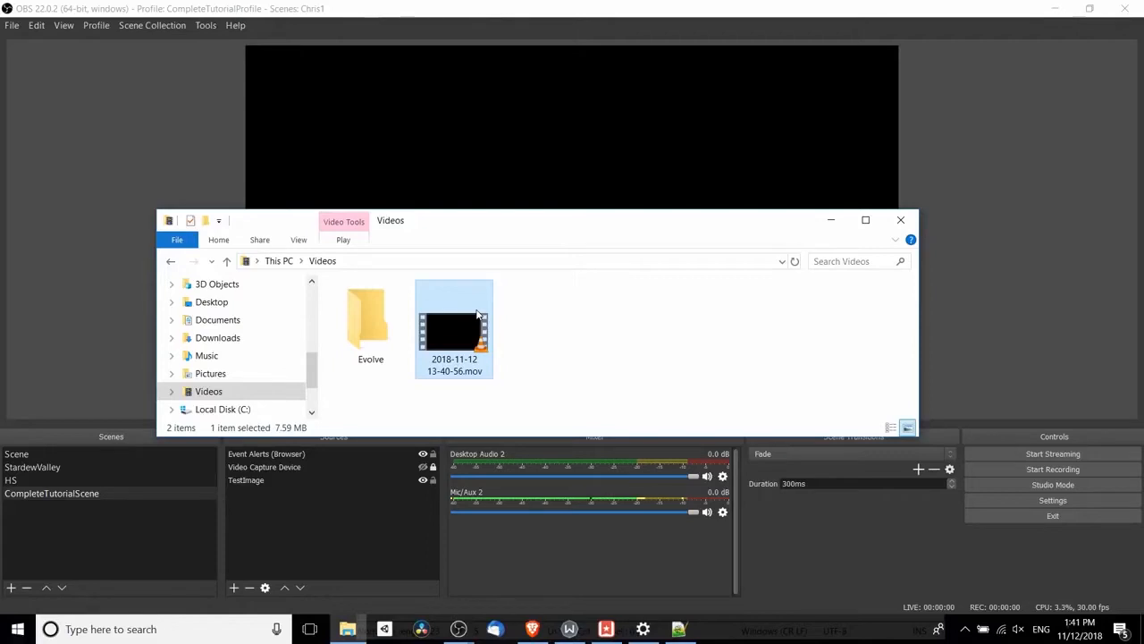
left_click(651, 570)
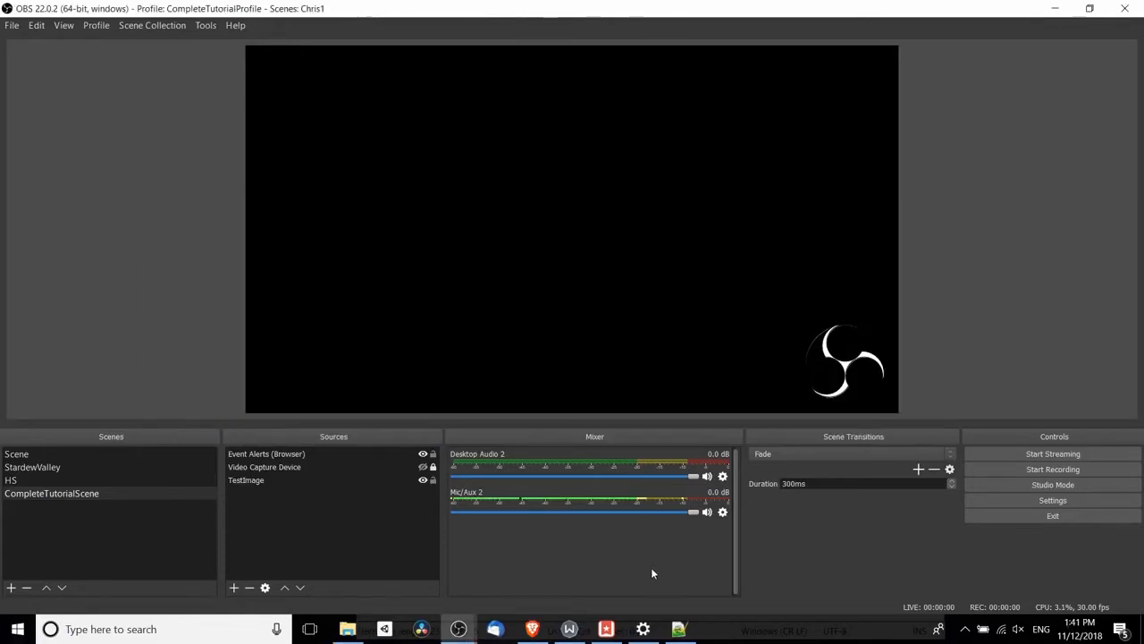
Step: Switch to the Brave browser, go to twitch.tv/dashboard, and copy the primary stream key from the channel settings
left_click(534, 628)
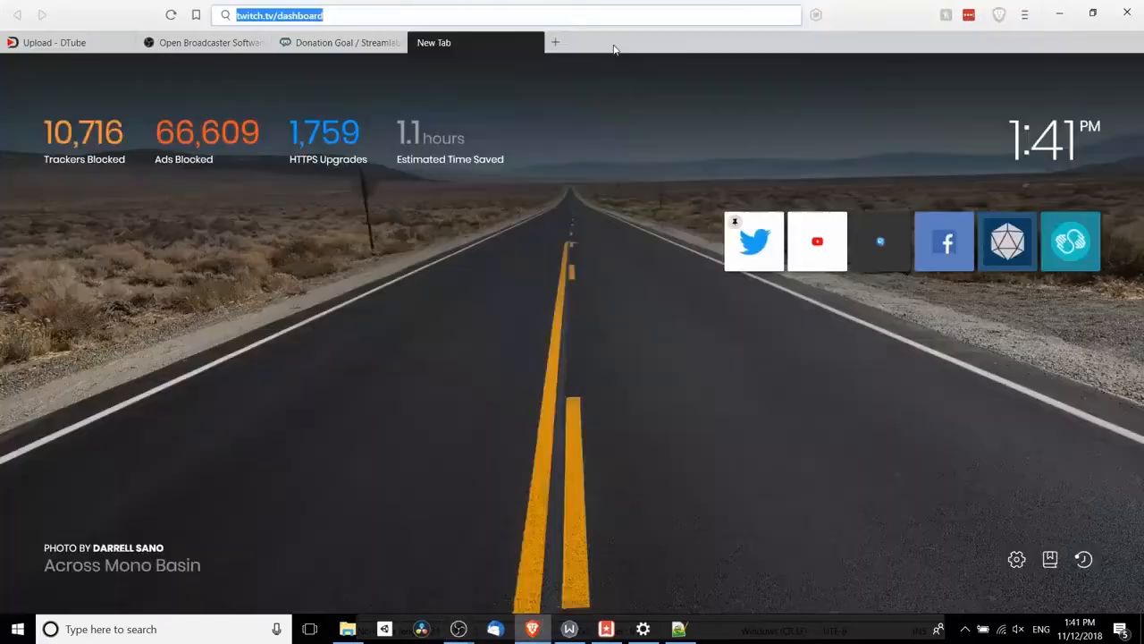
key("Right")
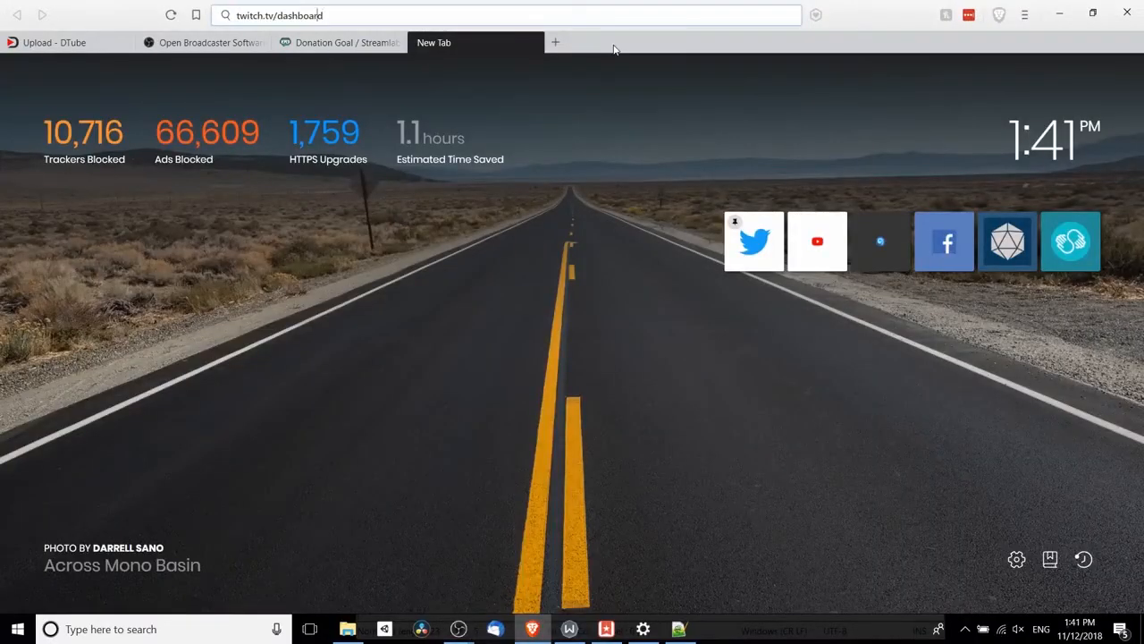
key("Return")
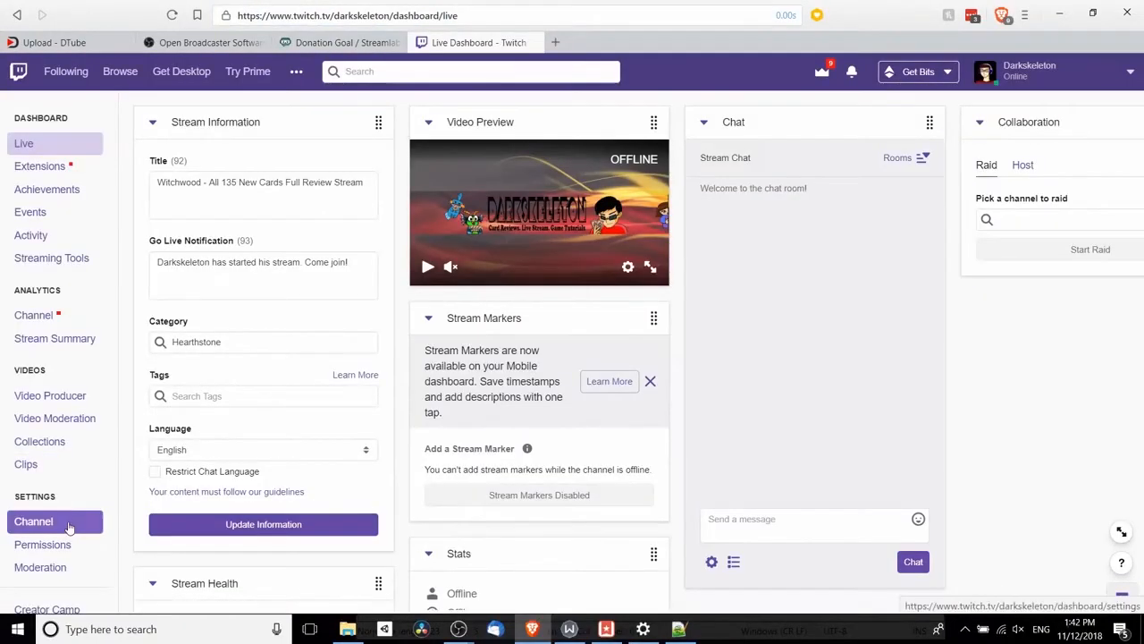
left_click(81, 523)
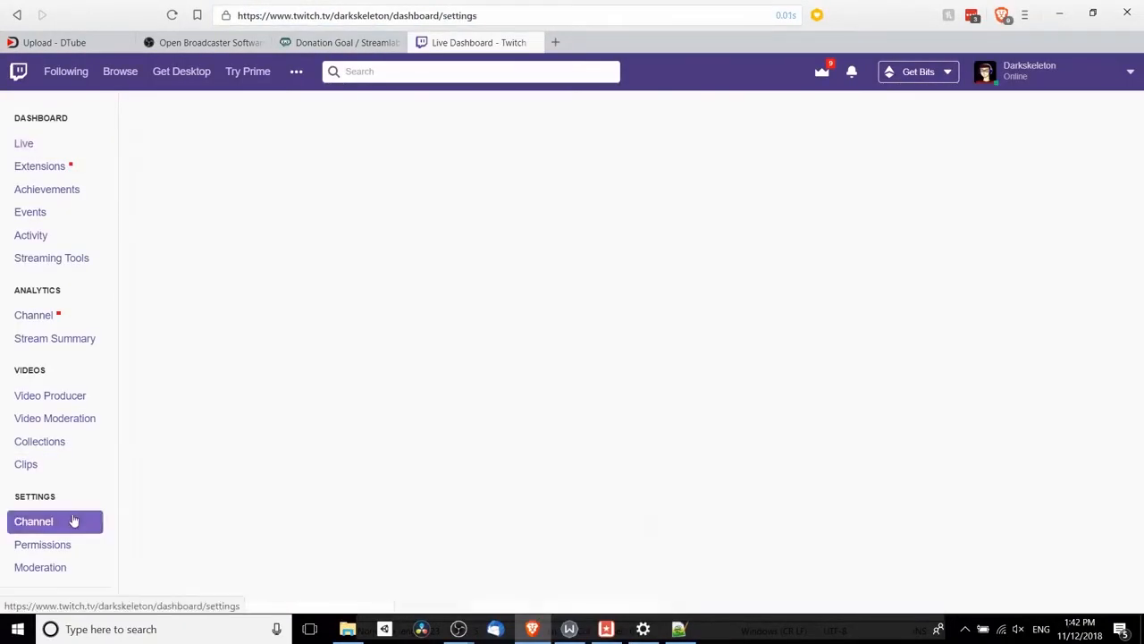
left_click_drag(254, 179, 356, 179)
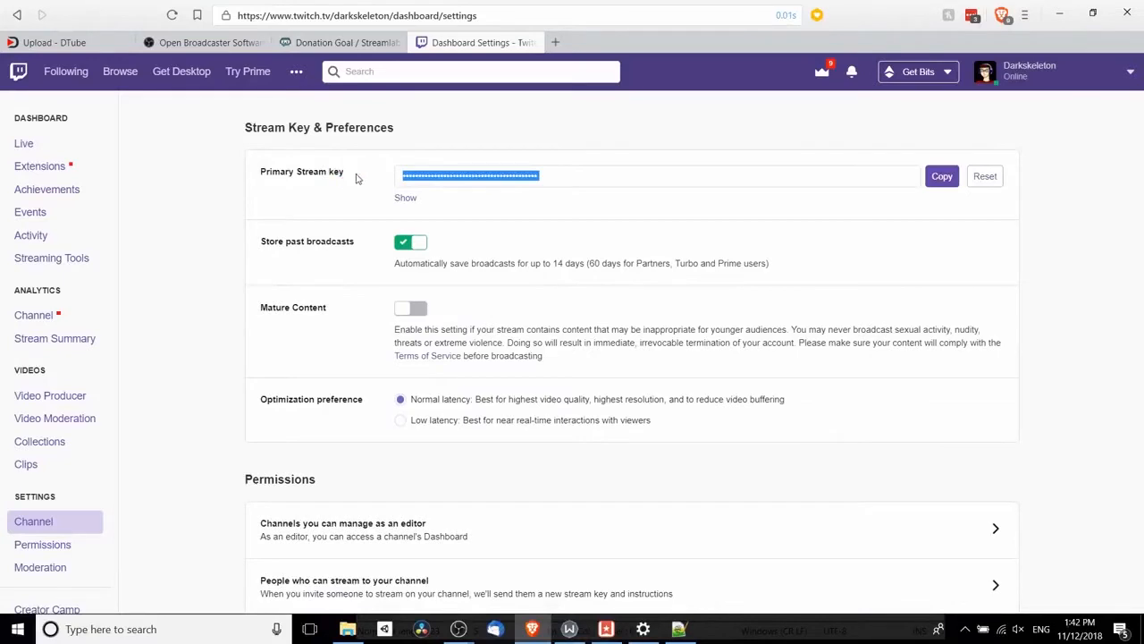
left_click(398, 139)
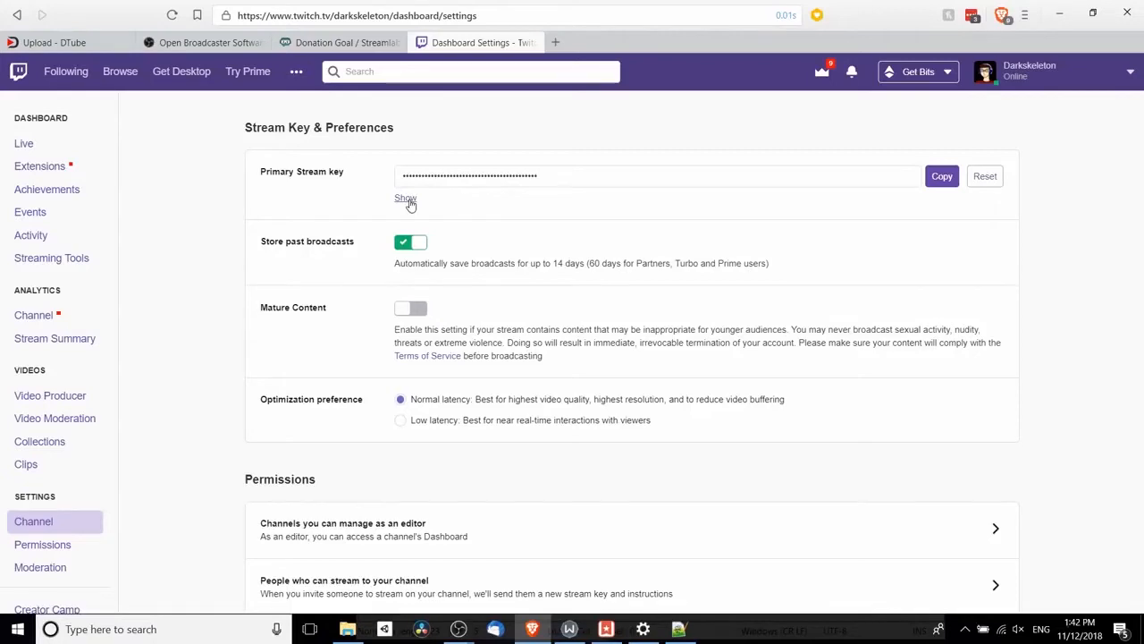
left_click(946, 179)
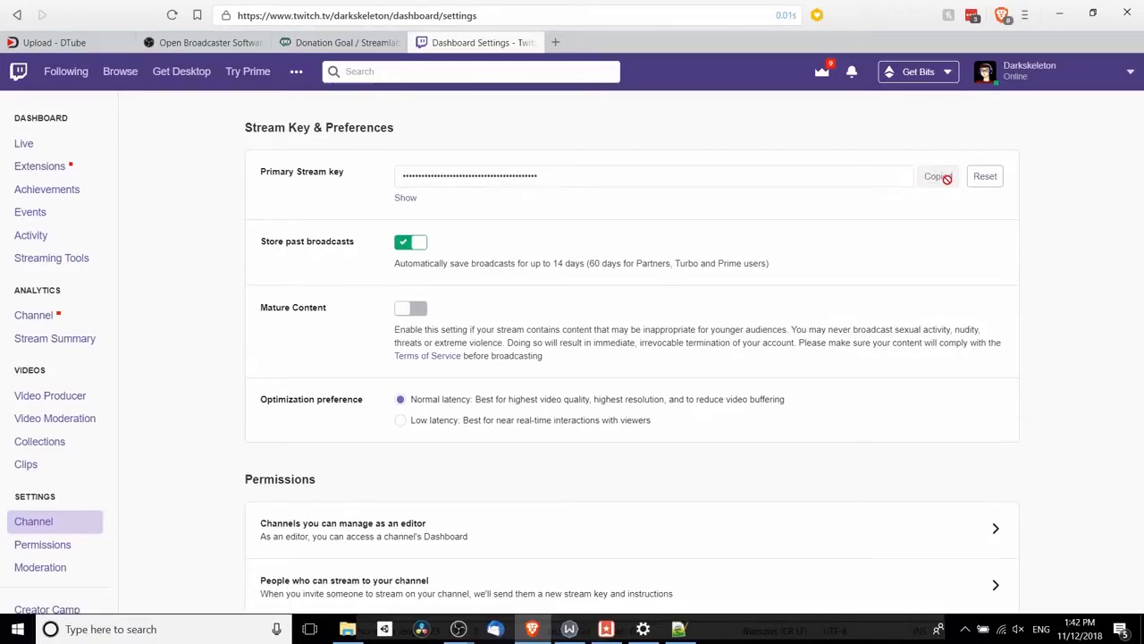
Step: Return to OBS, paste the Twitch stream key into the Stream settings, and accept the settings
mouse_move(468, 633)
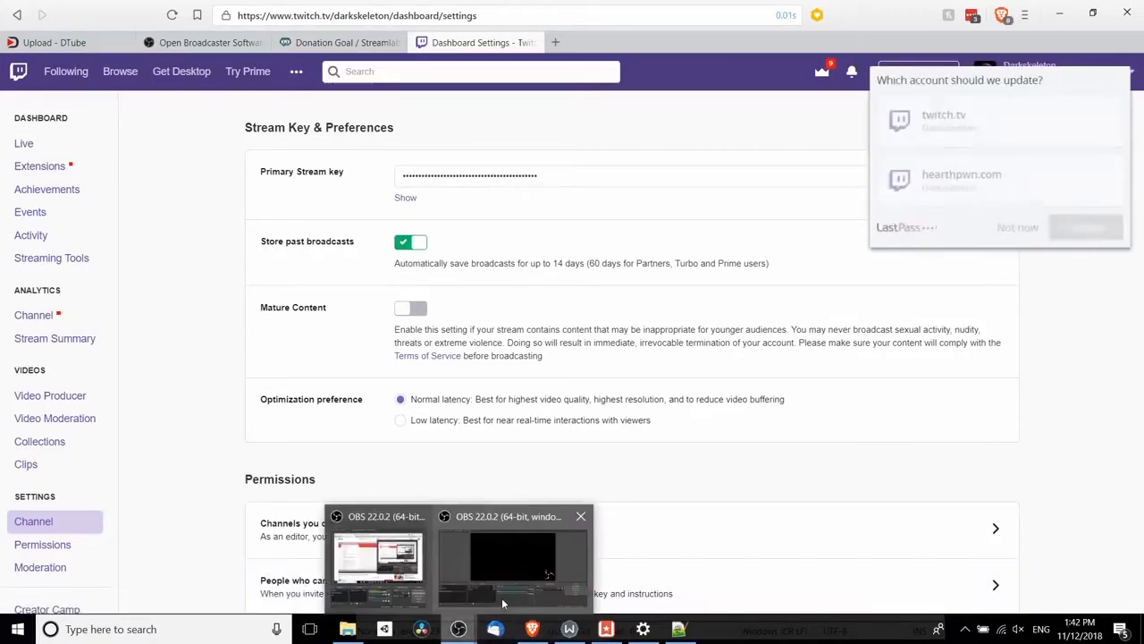
left_click(559, 542)
left_click(12, 25)
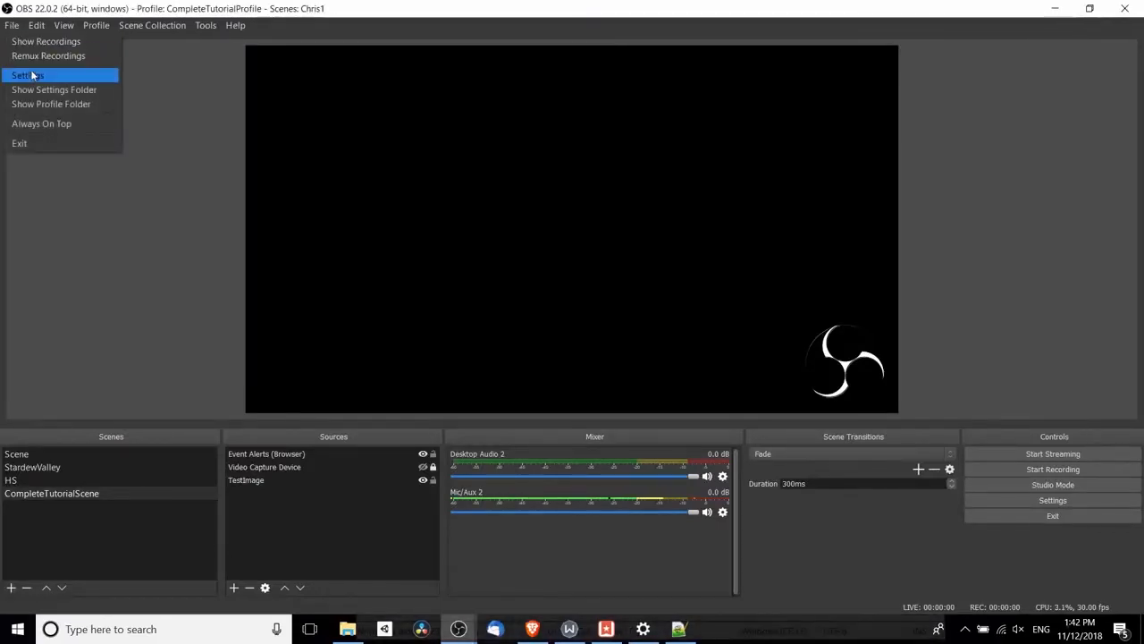
left_click(32, 74)
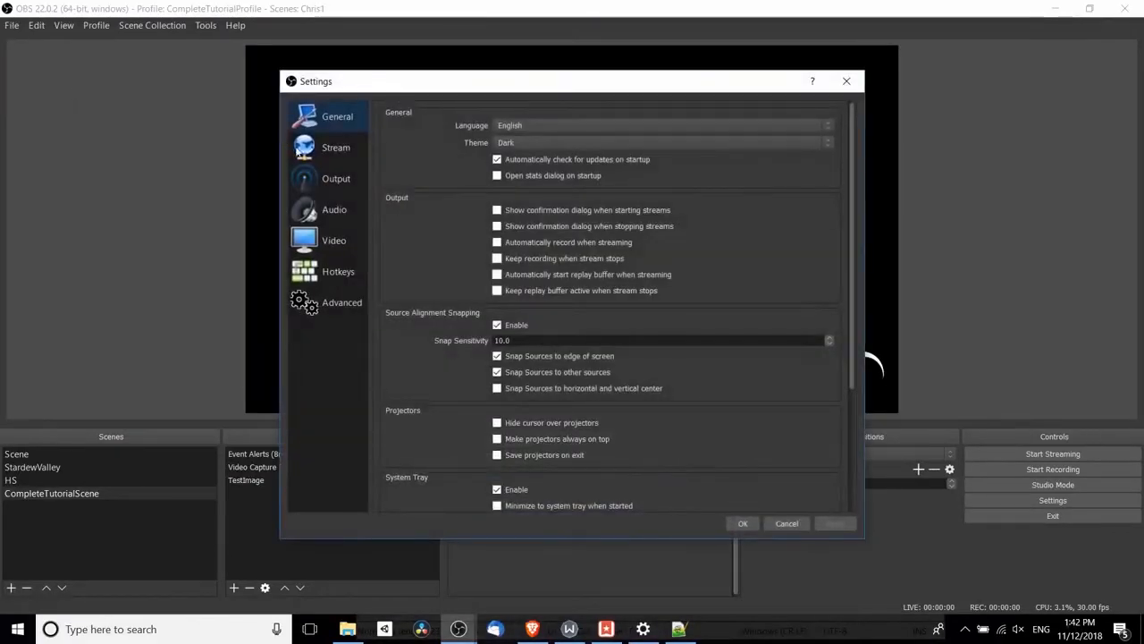
left_click(336, 147)
left_click_drag(500, 76, 464, 85)
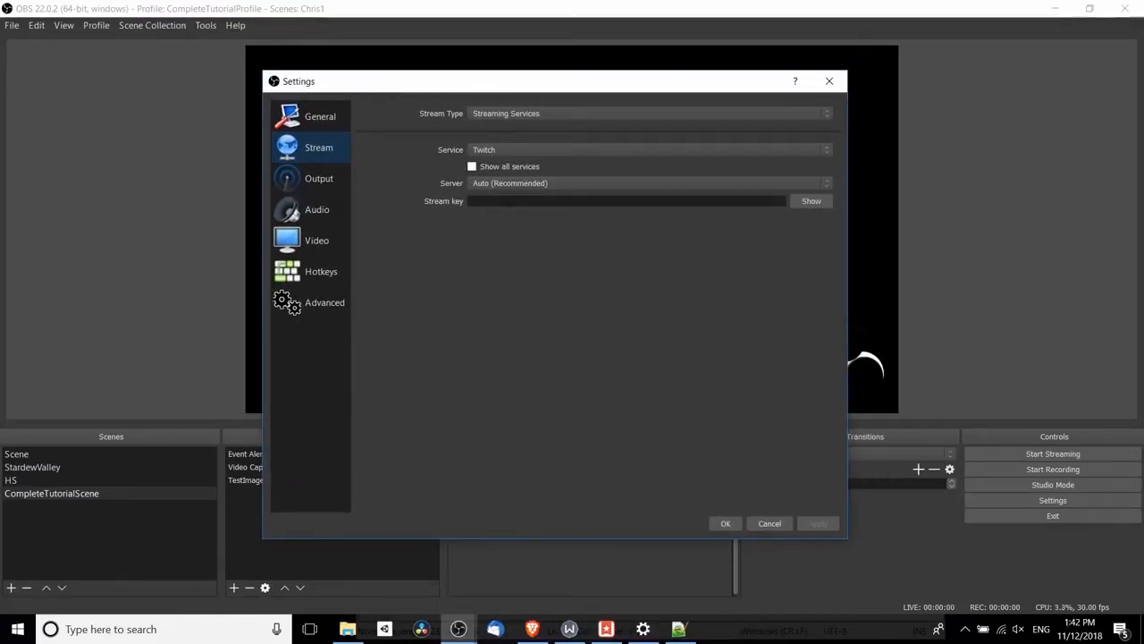
key("ctrl+v")
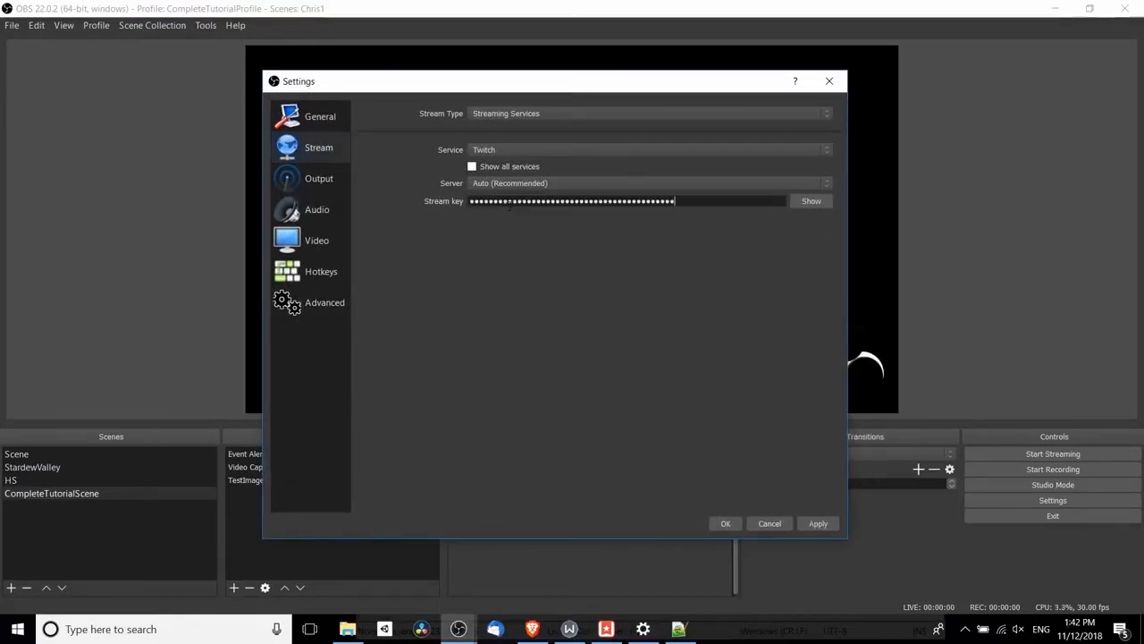
left_click(735, 526)
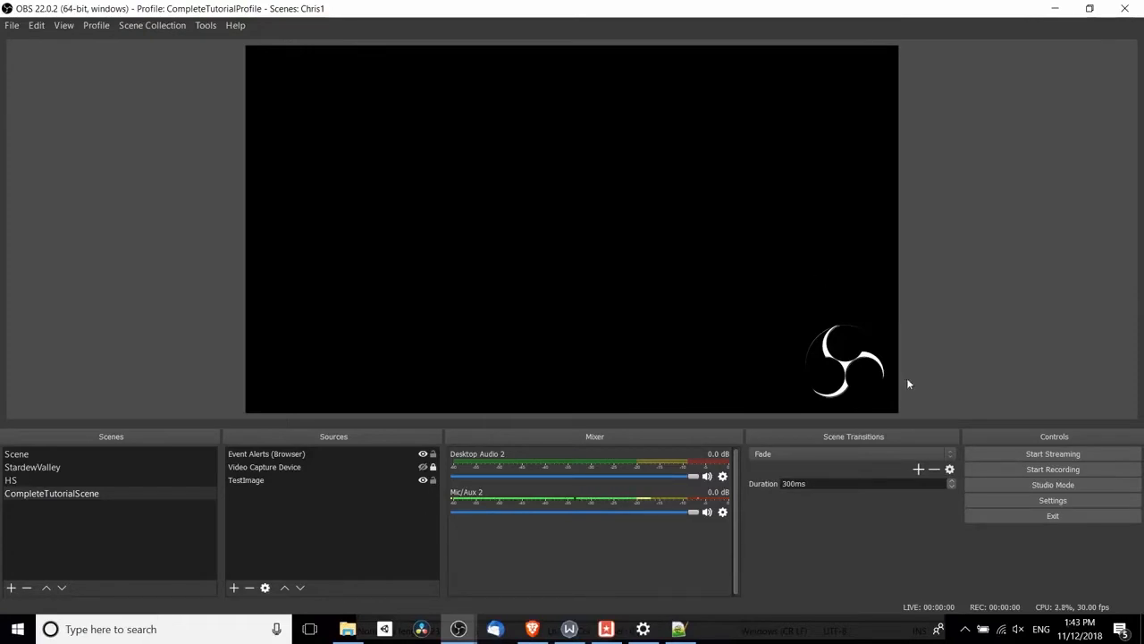
Step: Start streaming and recording, and check the video preview in full screen on the Twitch Live dashboard in Brave
left_click(987, 455)
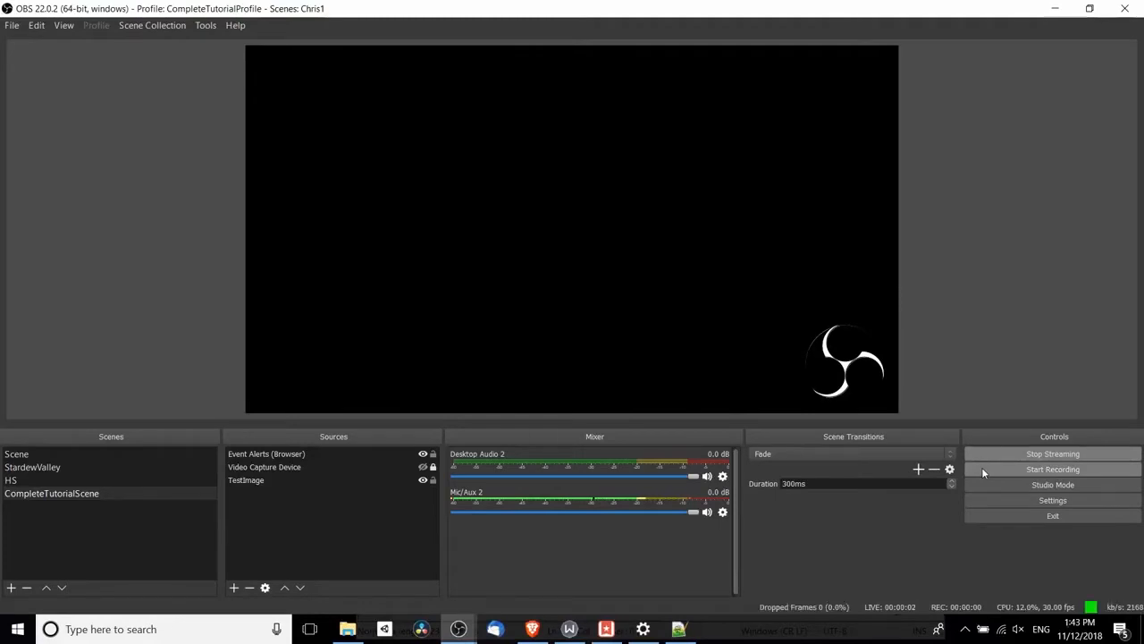
left_click(981, 466)
left_click(537, 630)
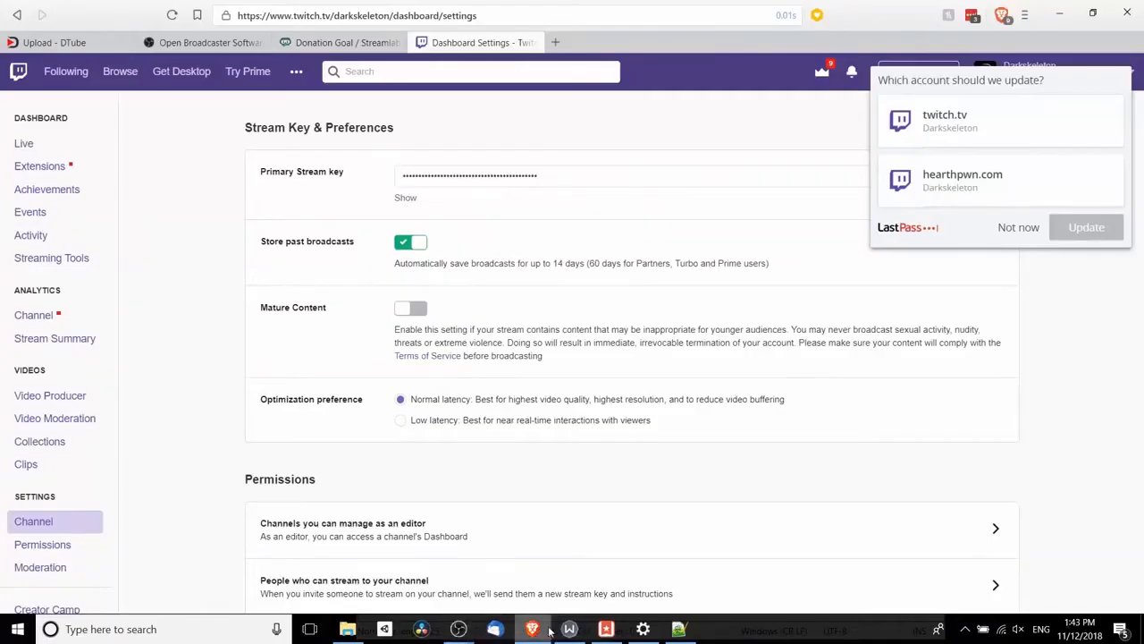
left_click(24, 144)
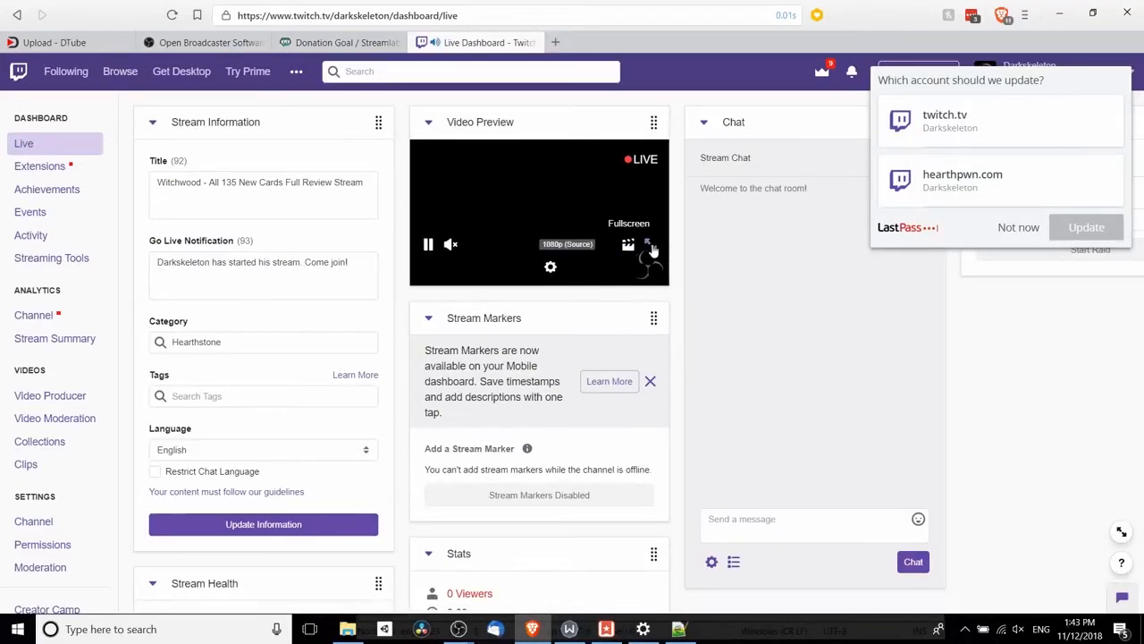
left_click(652, 252)
left_click(1095, 71)
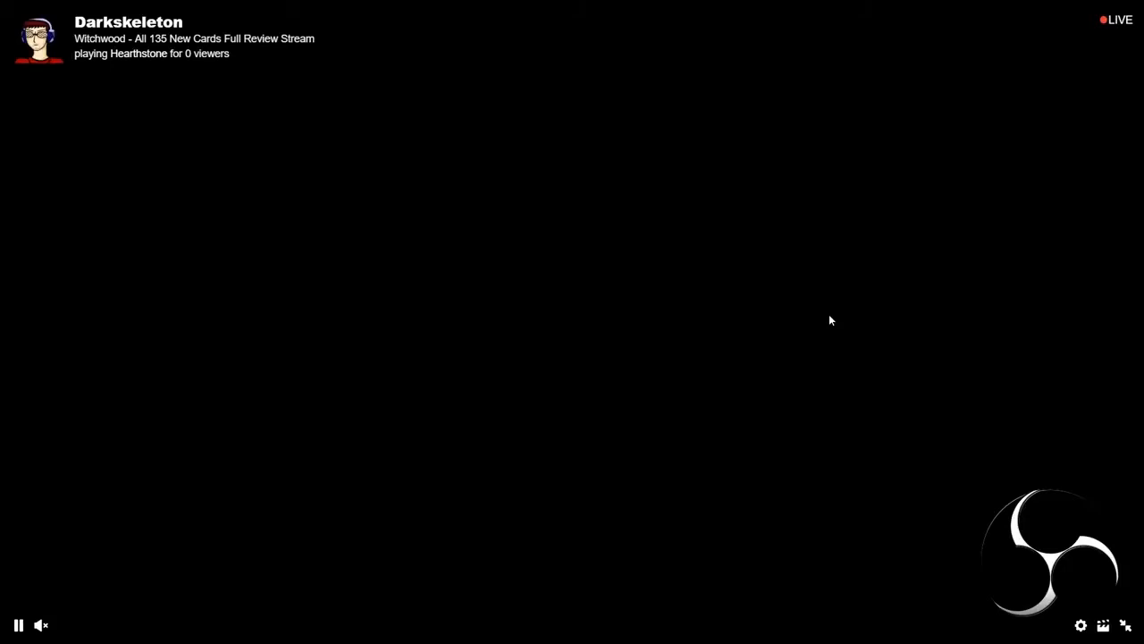
left_click(1126, 626)
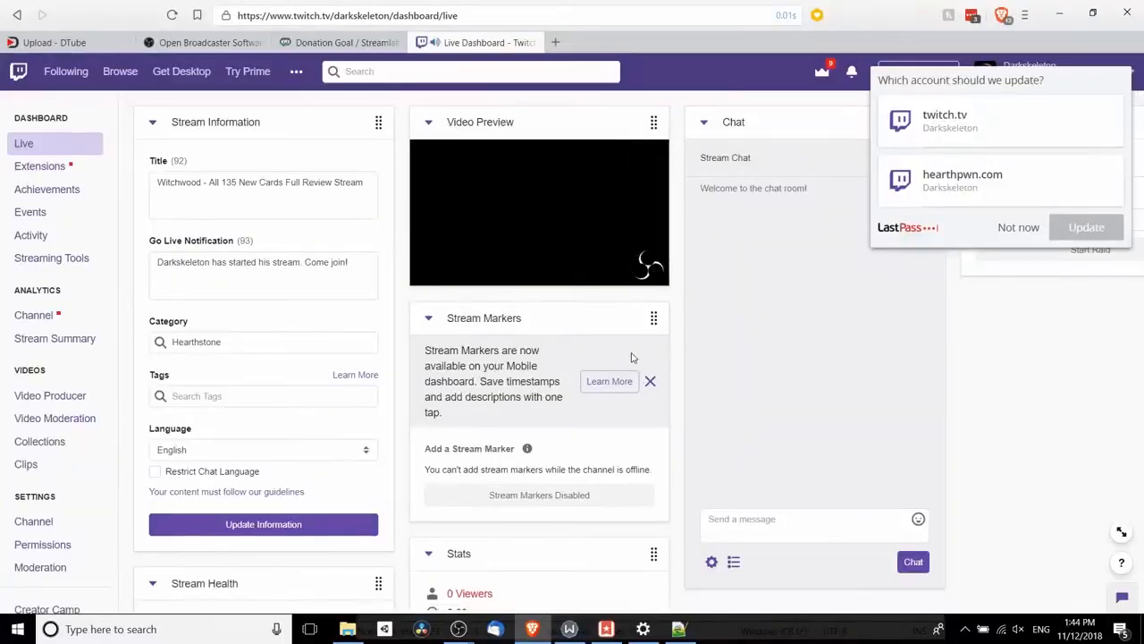
Step: Return to OBS and stop the Twitch stream and the recording
mouse_move(458, 628)
left_click(503, 594)
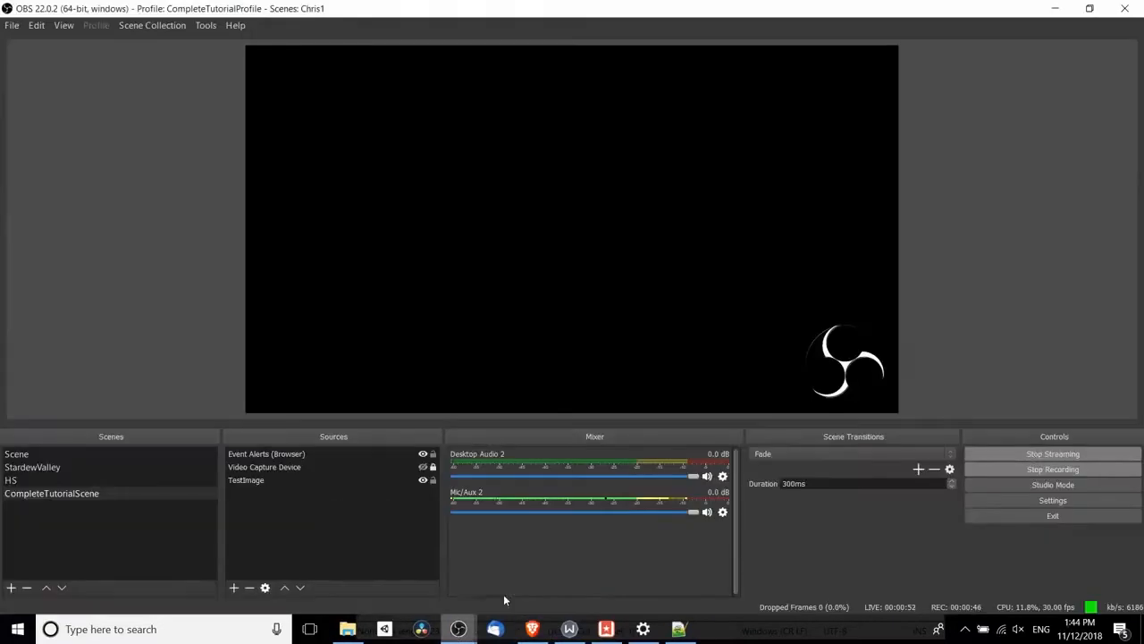
left_click(1053, 453)
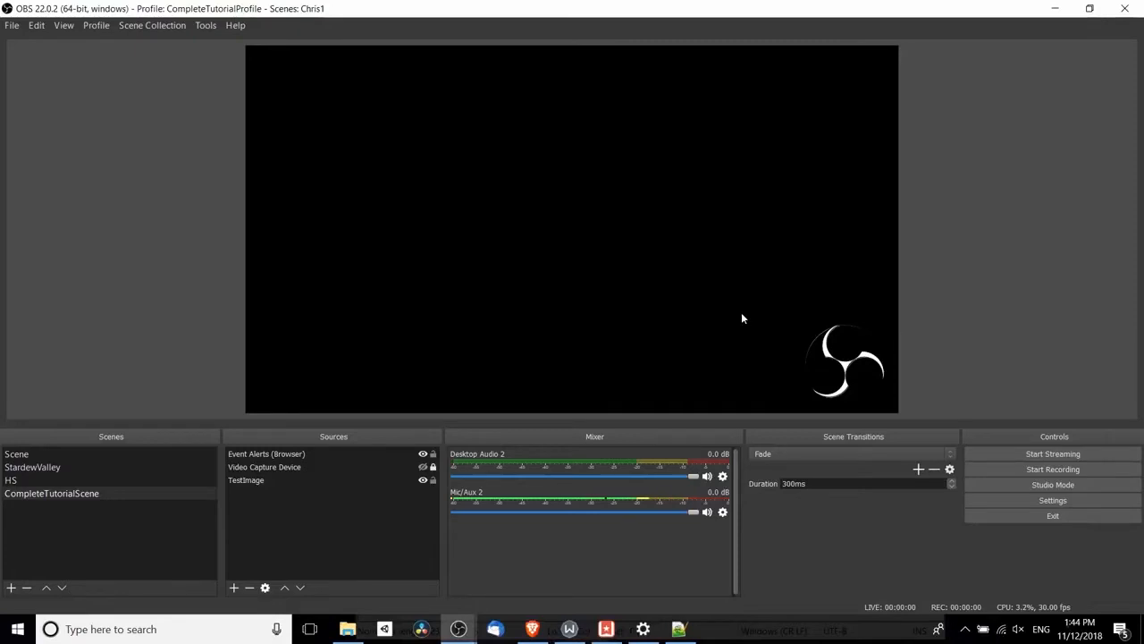
Step: Reopen the Stream settings and set the streaming service to YouTube / YouTube Gaming
left_click(13, 25)
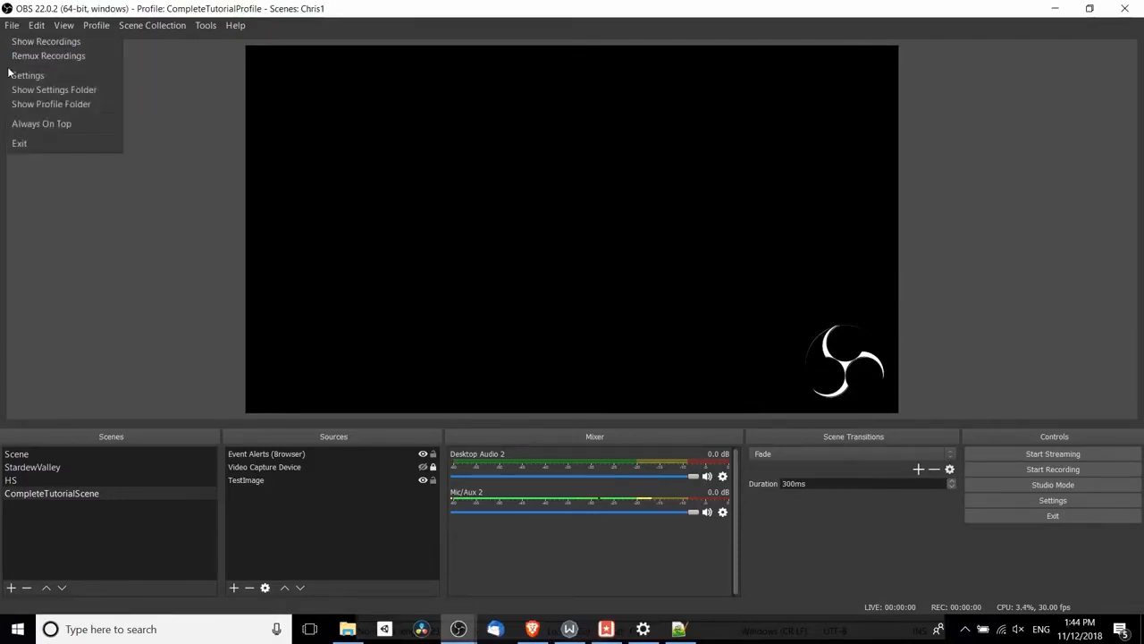
left_click(11, 73)
left_click(332, 152)
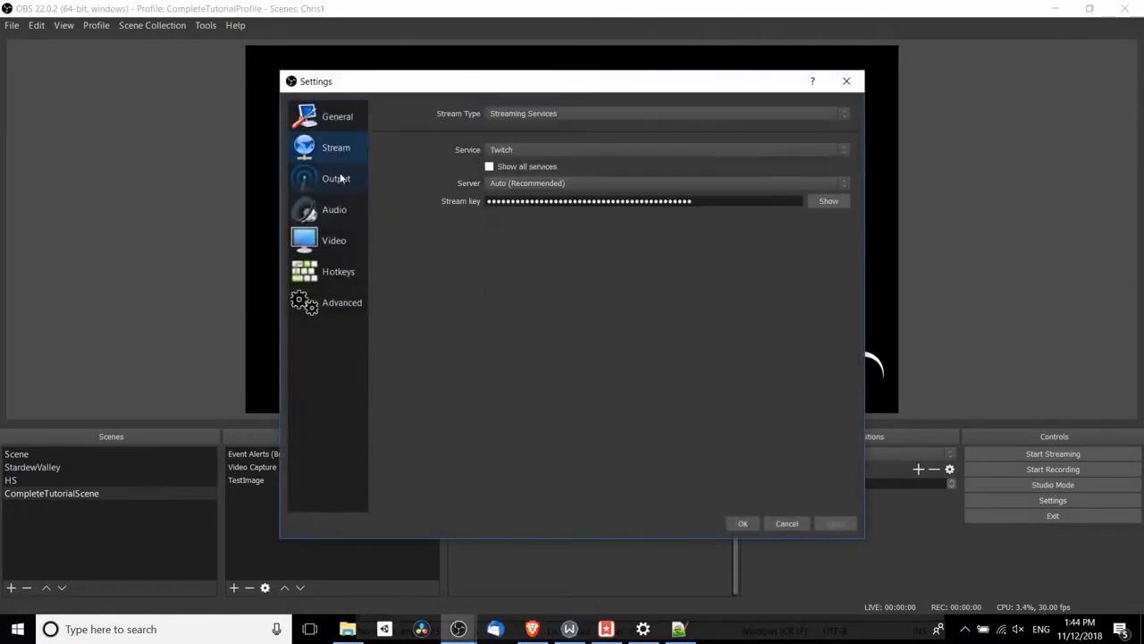
left_click(504, 150)
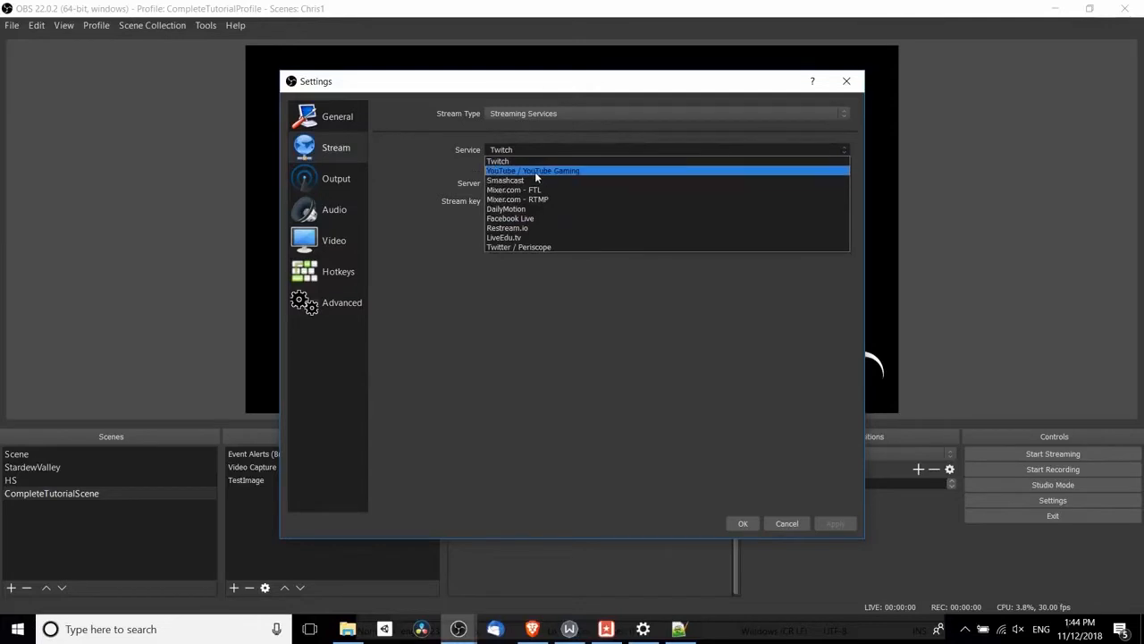
left_click(535, 171)
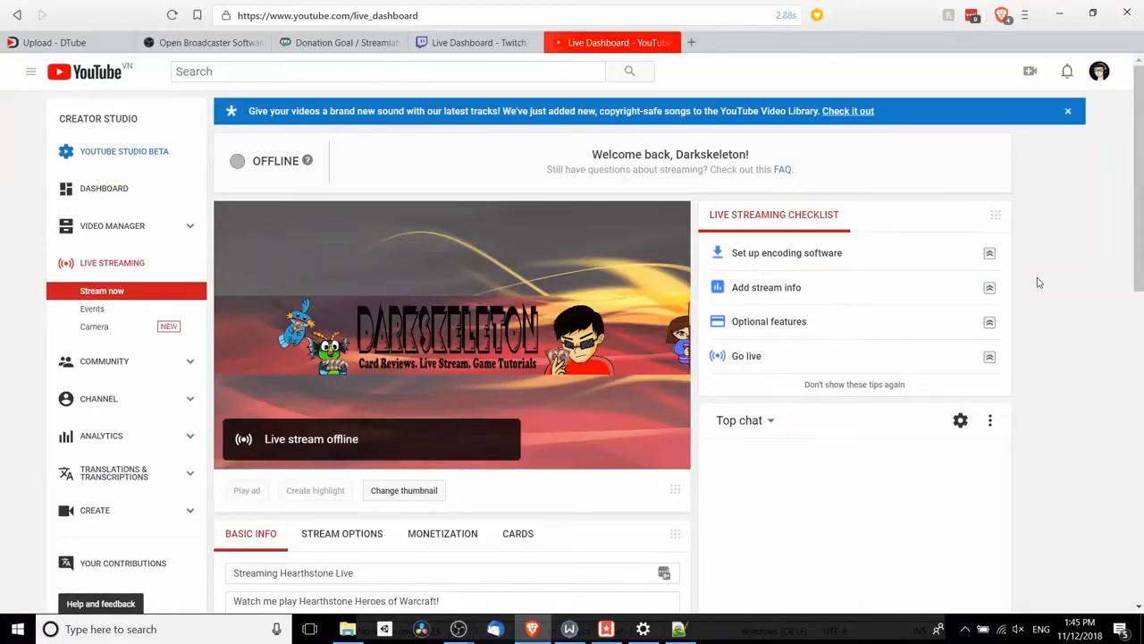
Step: On youtube.com/live_dashboard in Brave, check the server URL and get the stream name/key from the encoder setup
left_click(451, 20)
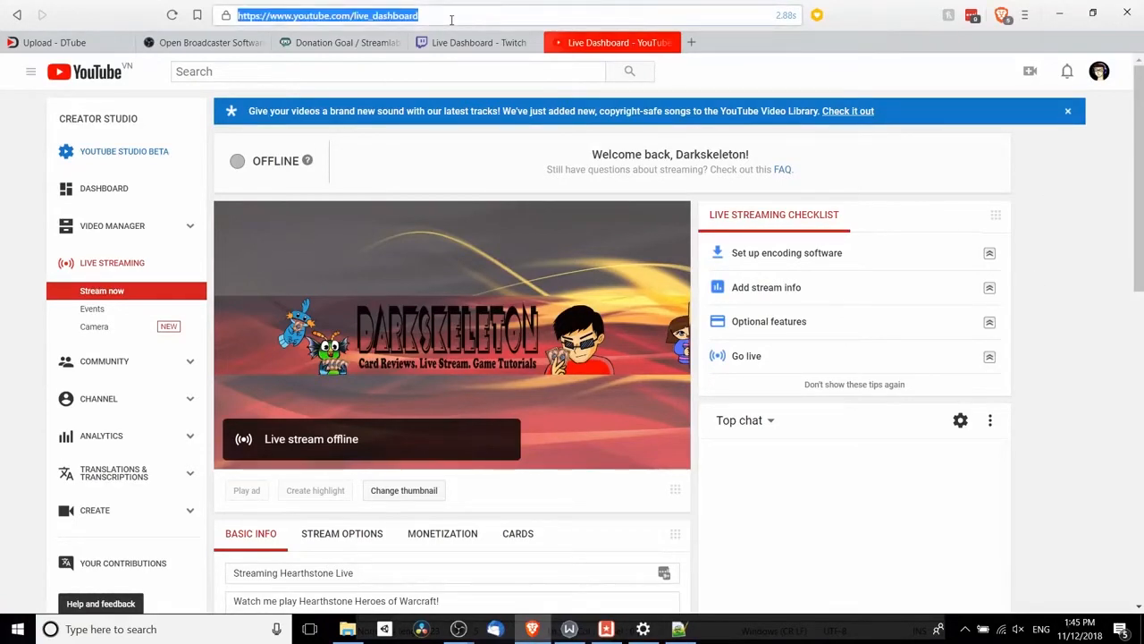
left_click(371, 208)
scroll(437, 191, "down", 5)
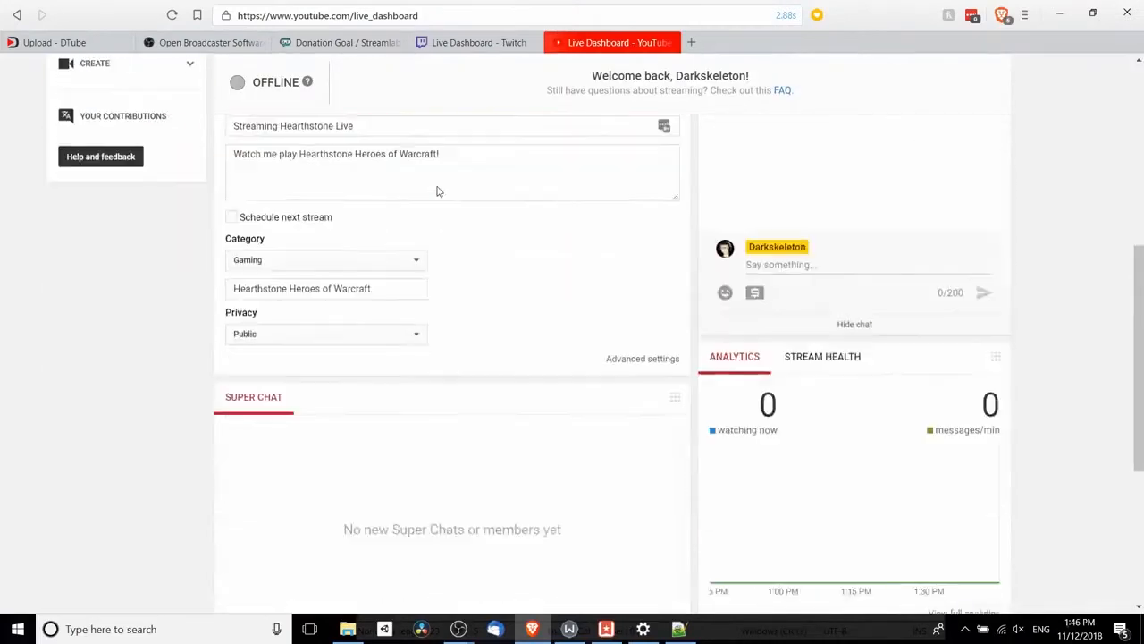
scroll(437, 192, "down", 3)
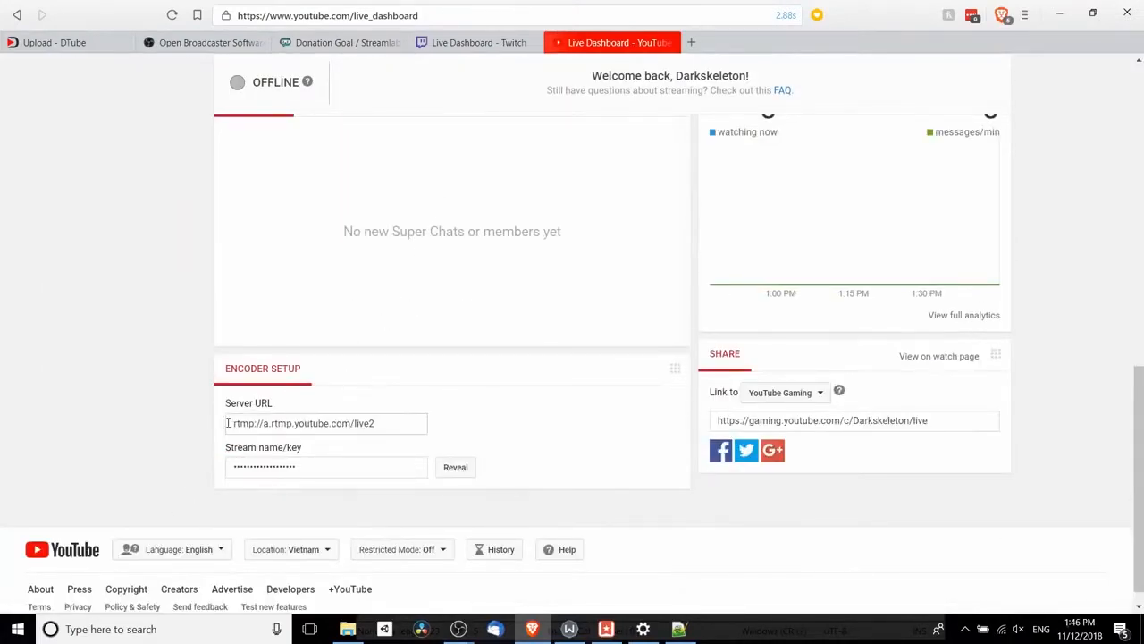
left_click_drag(227, 411, 316, 412)
left_click_drag(410, 421, 147, 435)
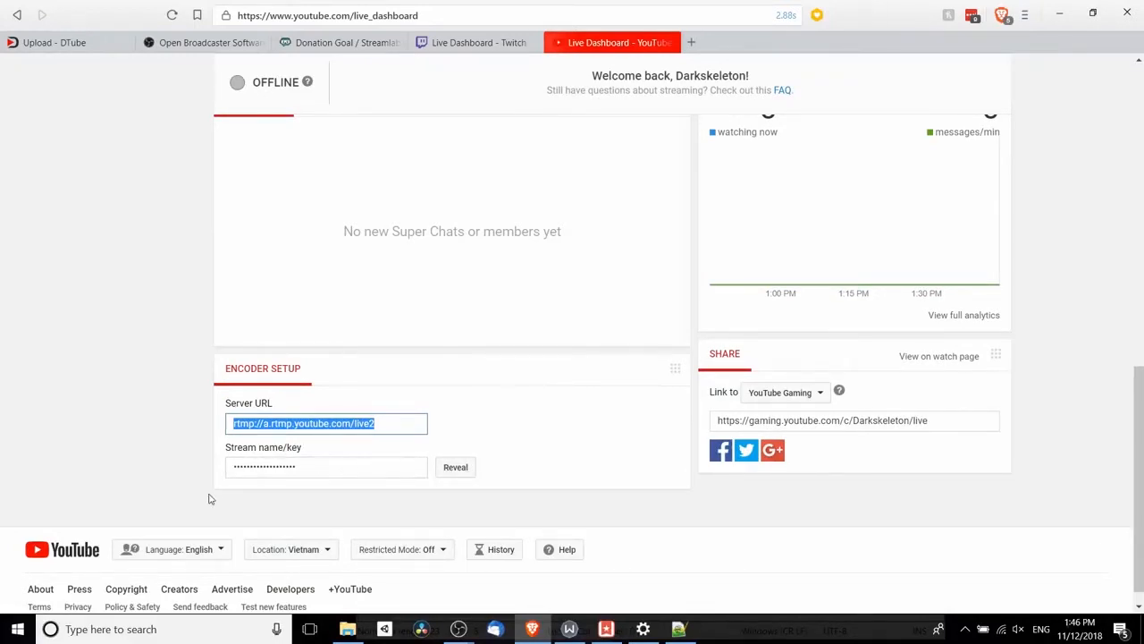
left_click(452, 463)
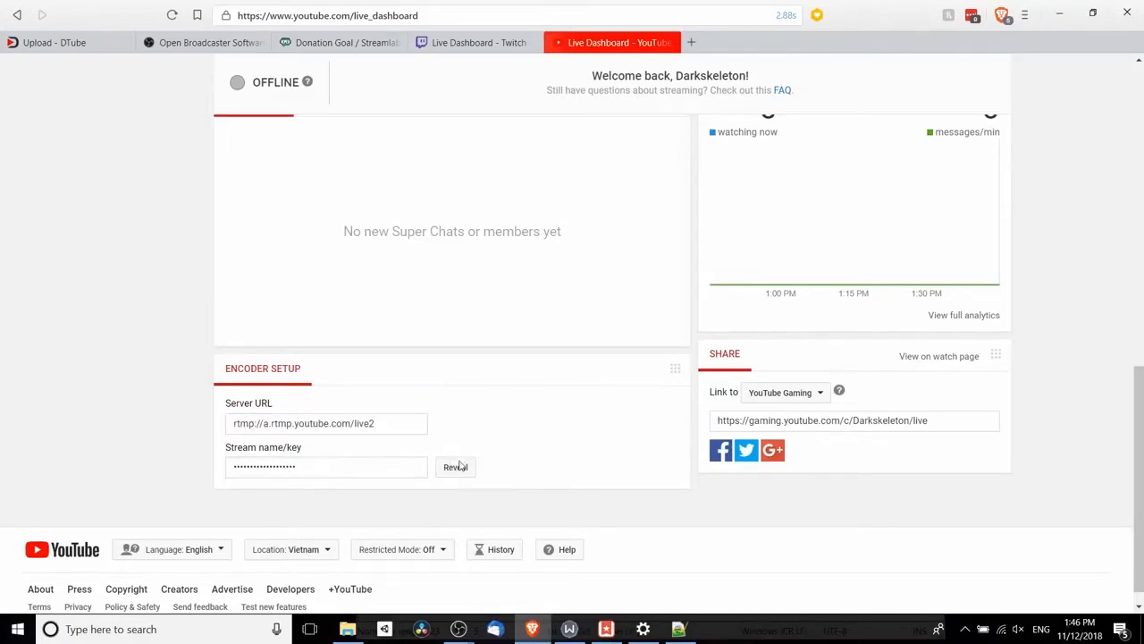
Step: Return to OBS, paste the YouTube stream key, choose Primary YouTube ingest server, and accept the settings
mouse_move(459, 629)
left_click(532, 566)
left_click(531, 565)
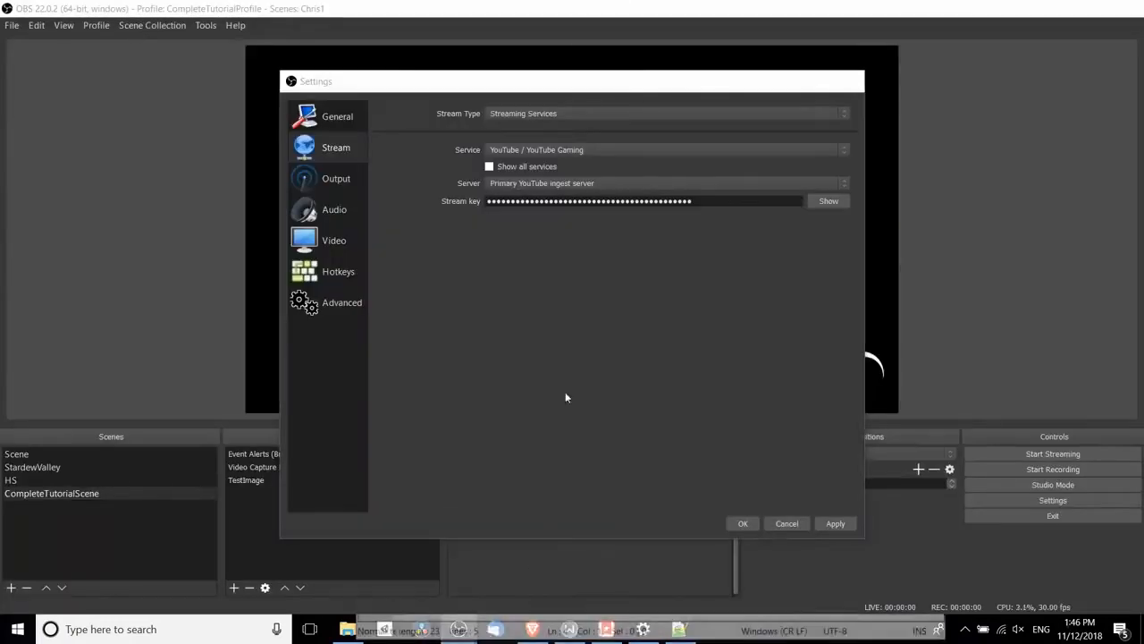
left_click(590, 184)
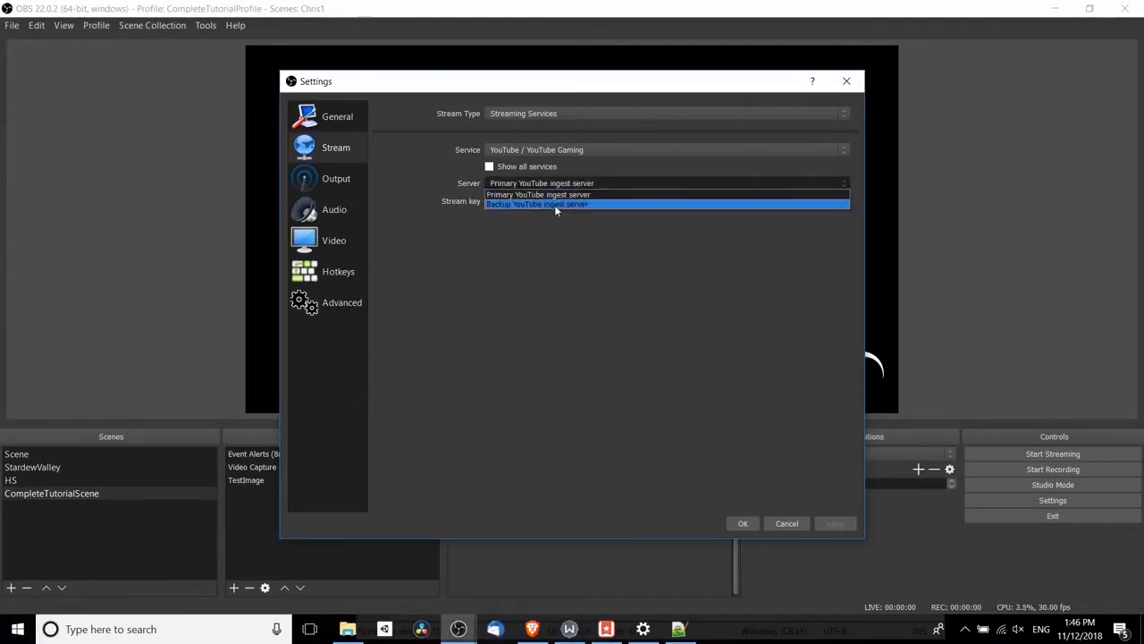
left_click(567, 195)
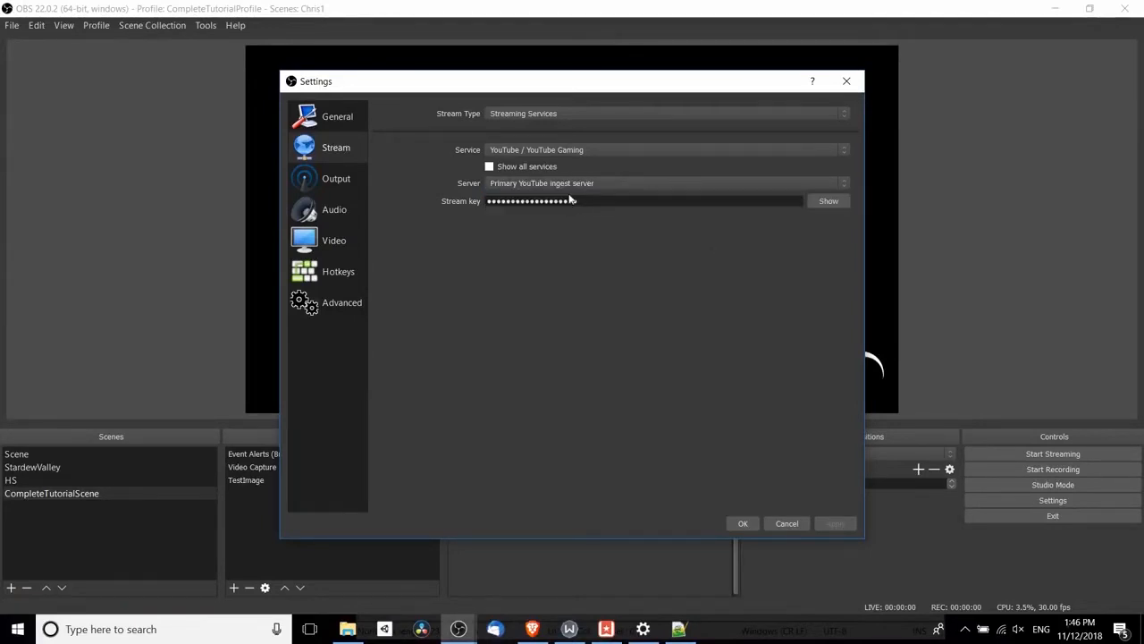
left_click(743, 524)
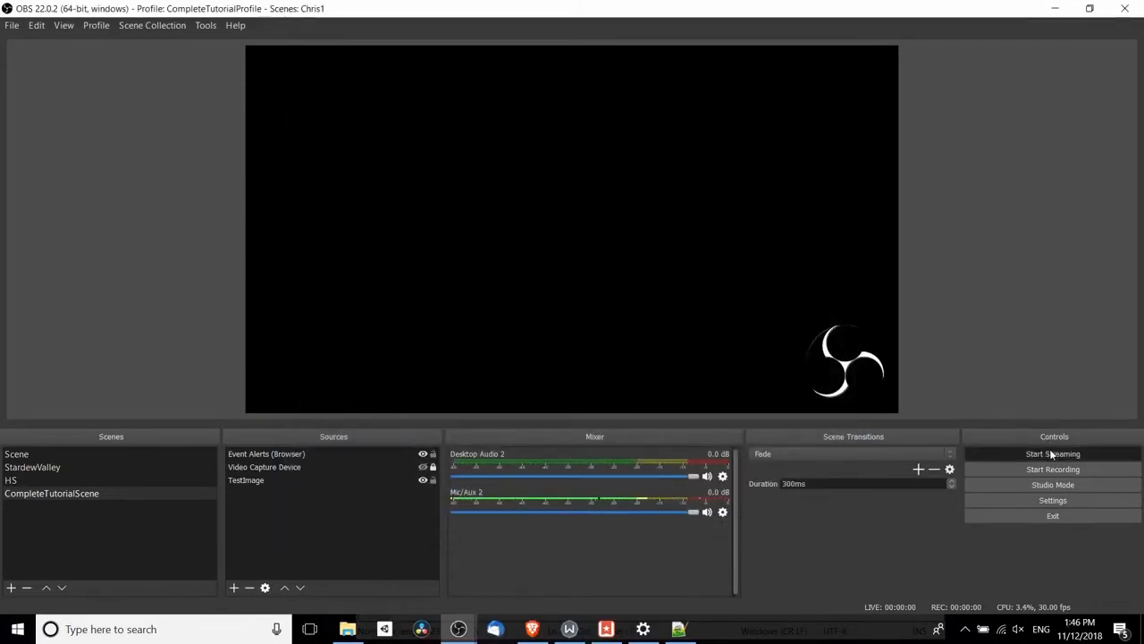
Step: Start streaming to YouTube and check the live status and video on the YouTube live dashboard in Brave
left_click(1051, 454)
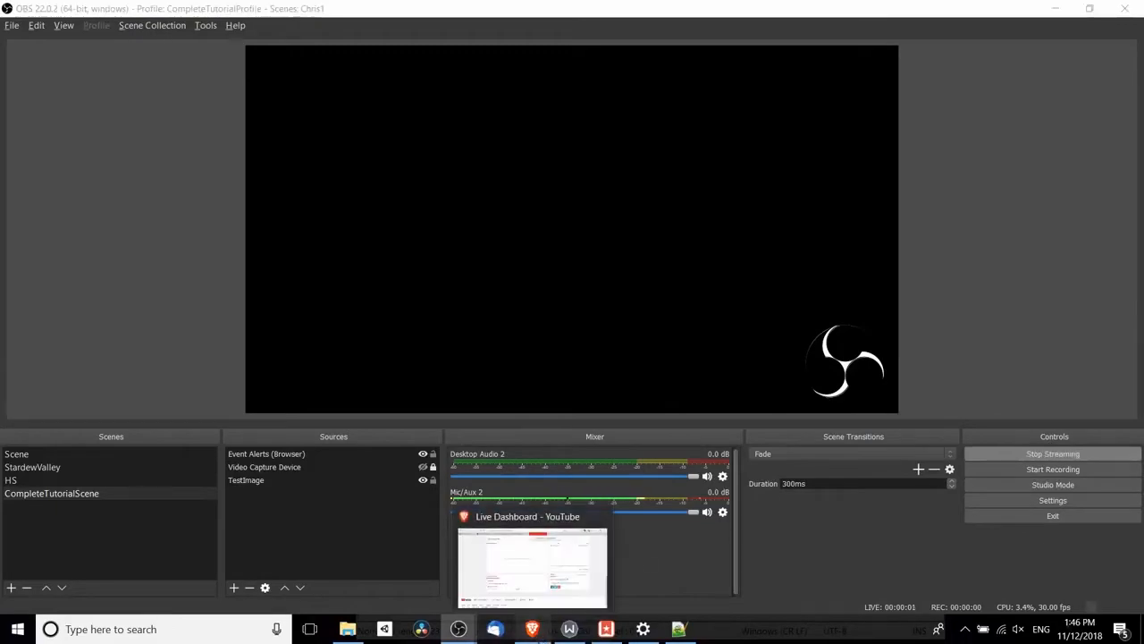
left_click(531, 629)
scroll(779, 260, "up", 10)
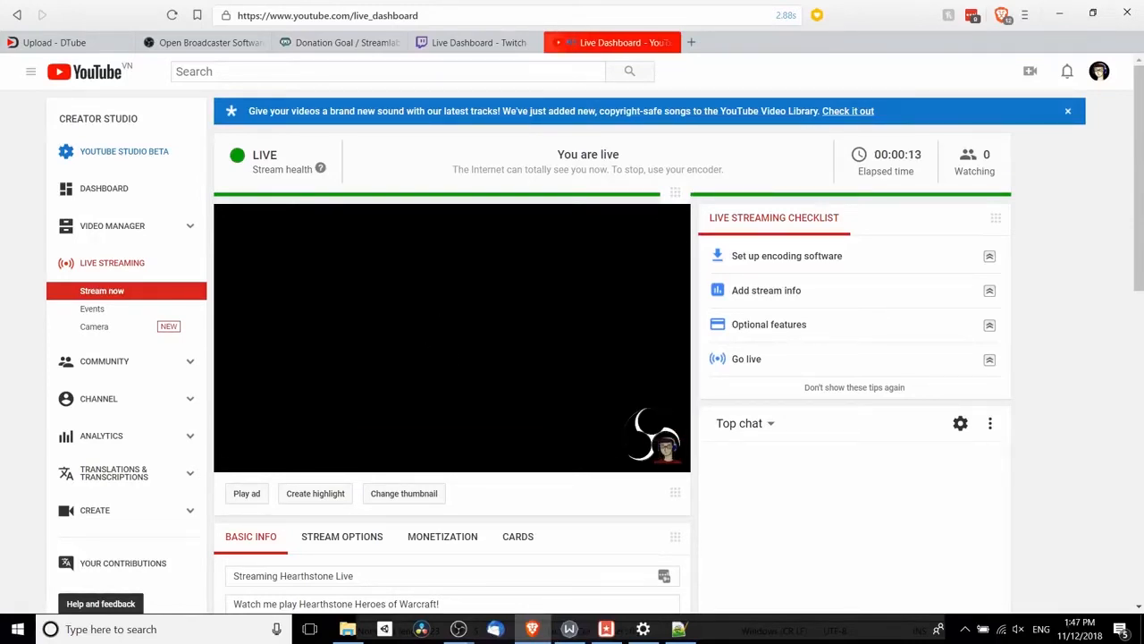
Step: Return to OBS and place its window over the windowed DARK SOULS III game, clear of the taskbar
mouse_move(651, 438)
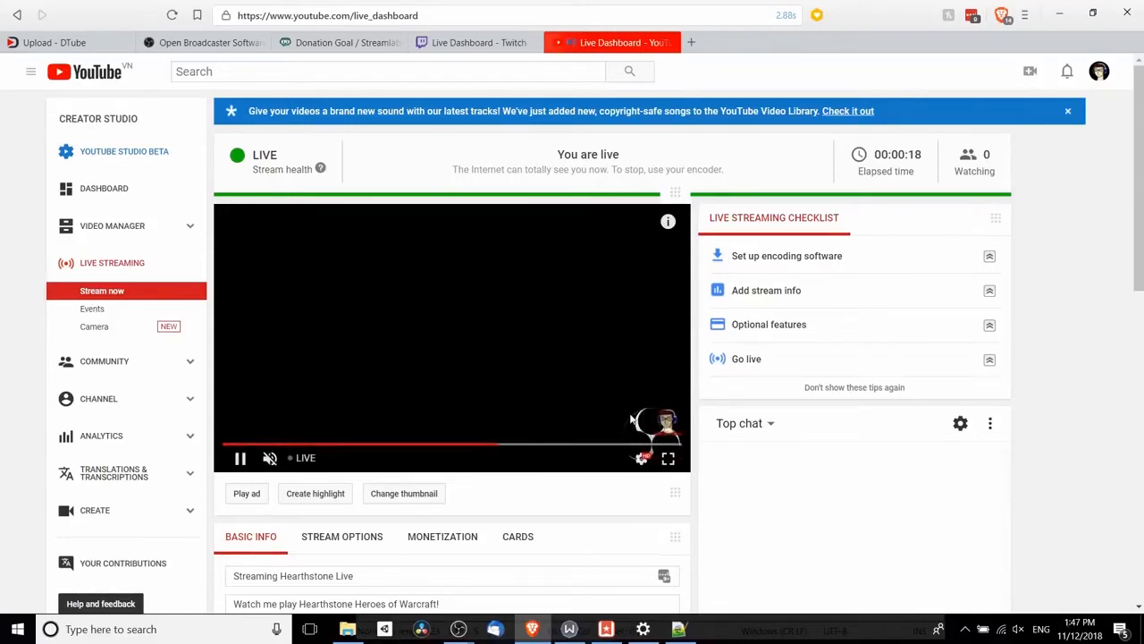
left_click(458, 629)
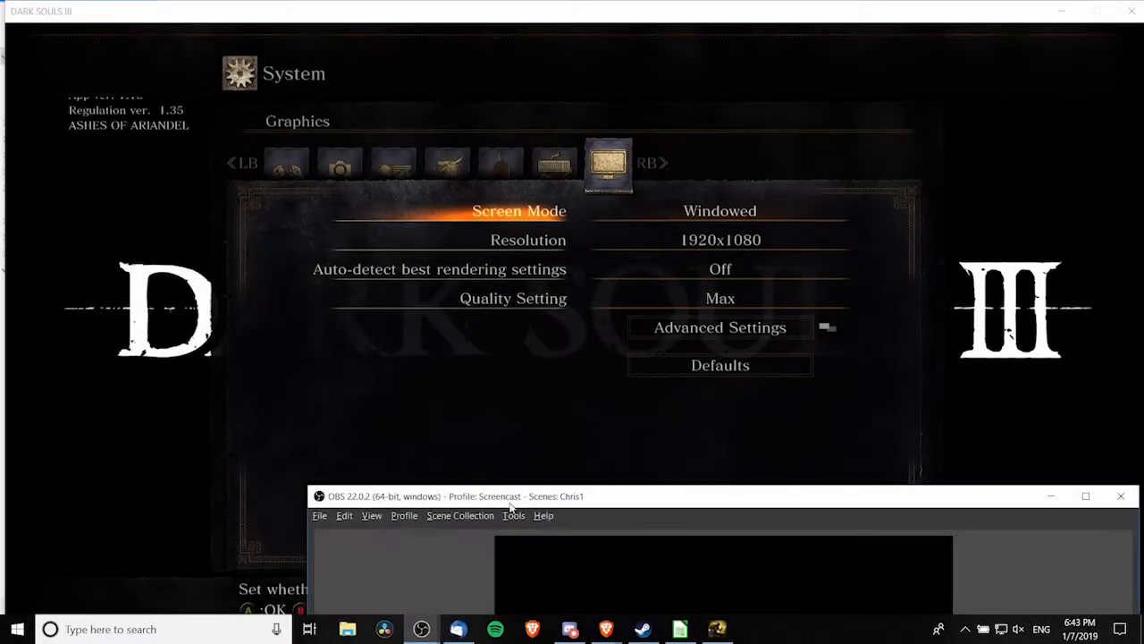
left_click_drag(500, 504, 420, 128)
left_click(388, 15)
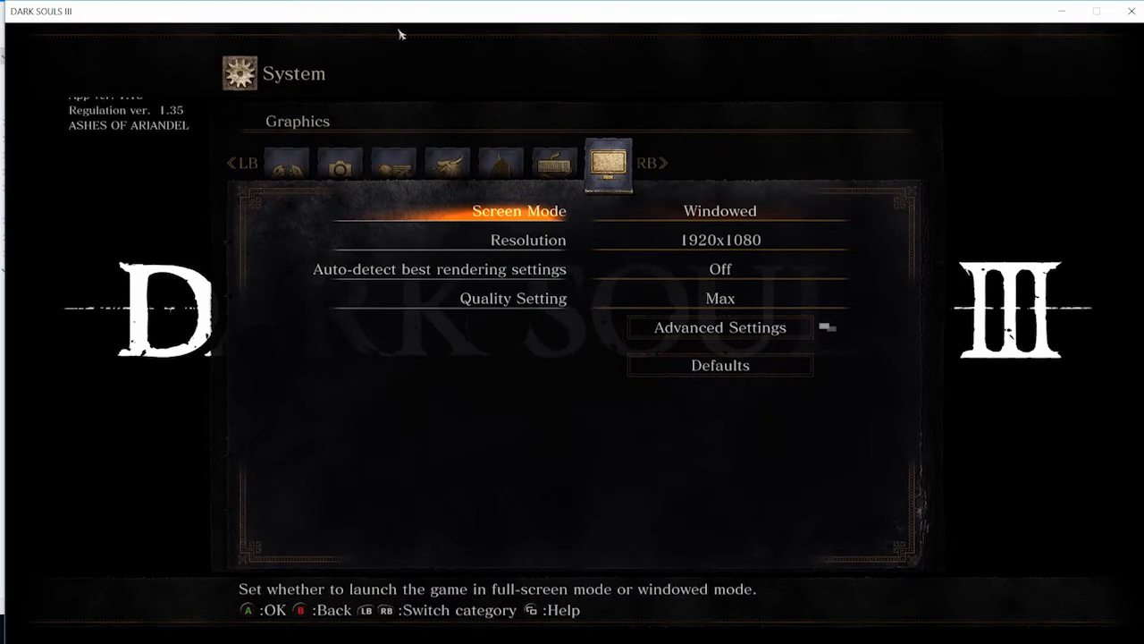
left_click(505, 146)
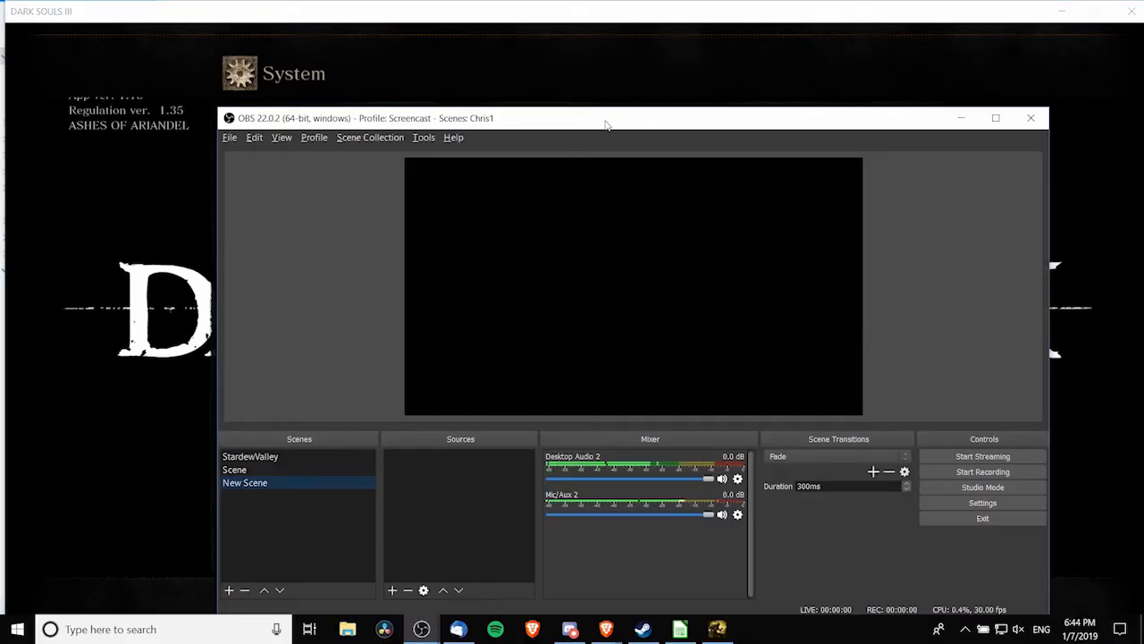
left_click_drag(605, 126, 606, 94)
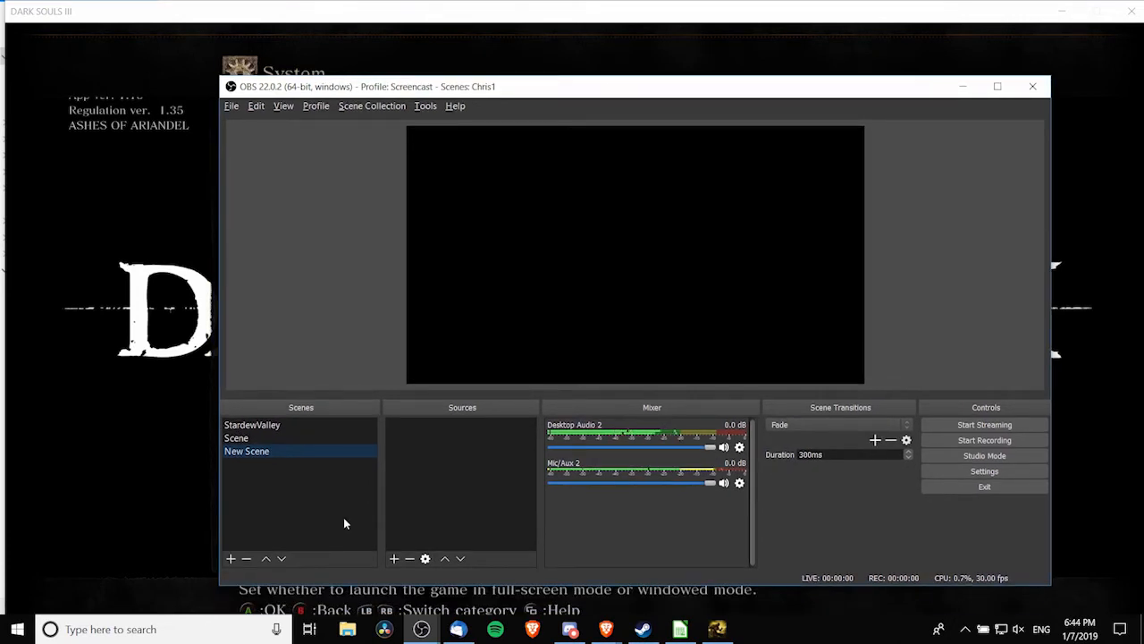
Step: Add a new scene named DARK SOULS 3
left_click(230, 559)
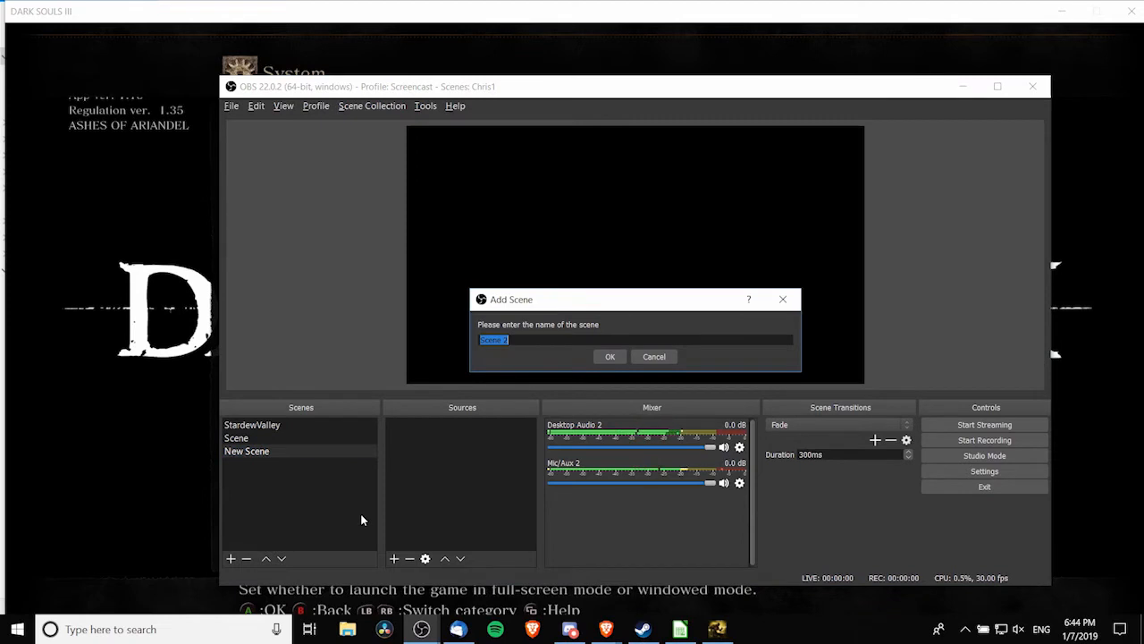
type("DARK SOULS")
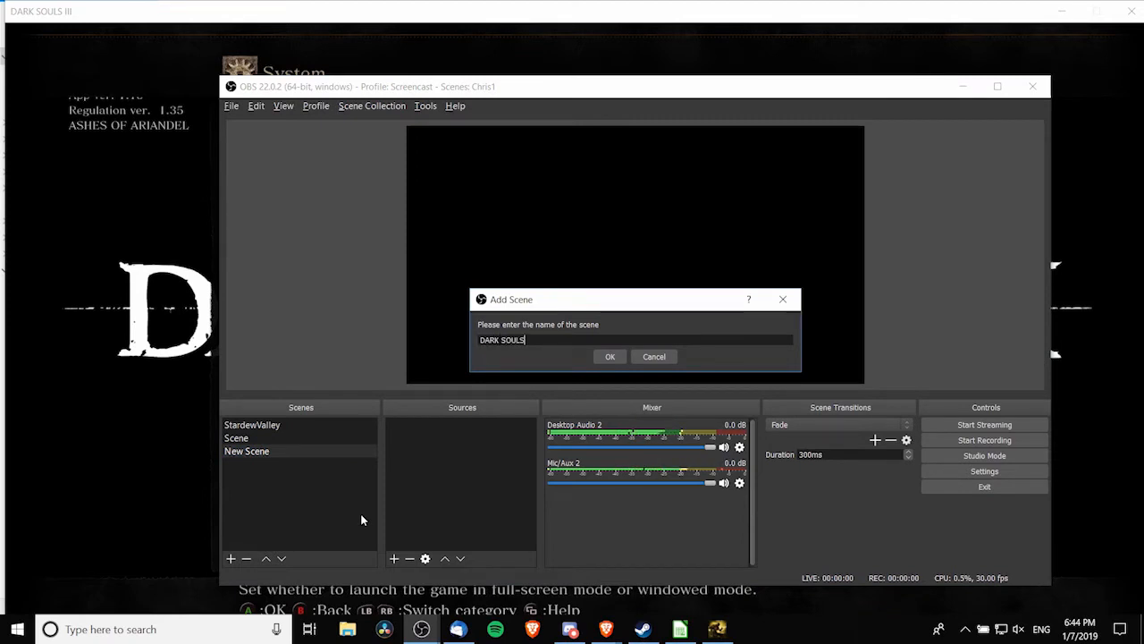
type(" 3")
key("Return")
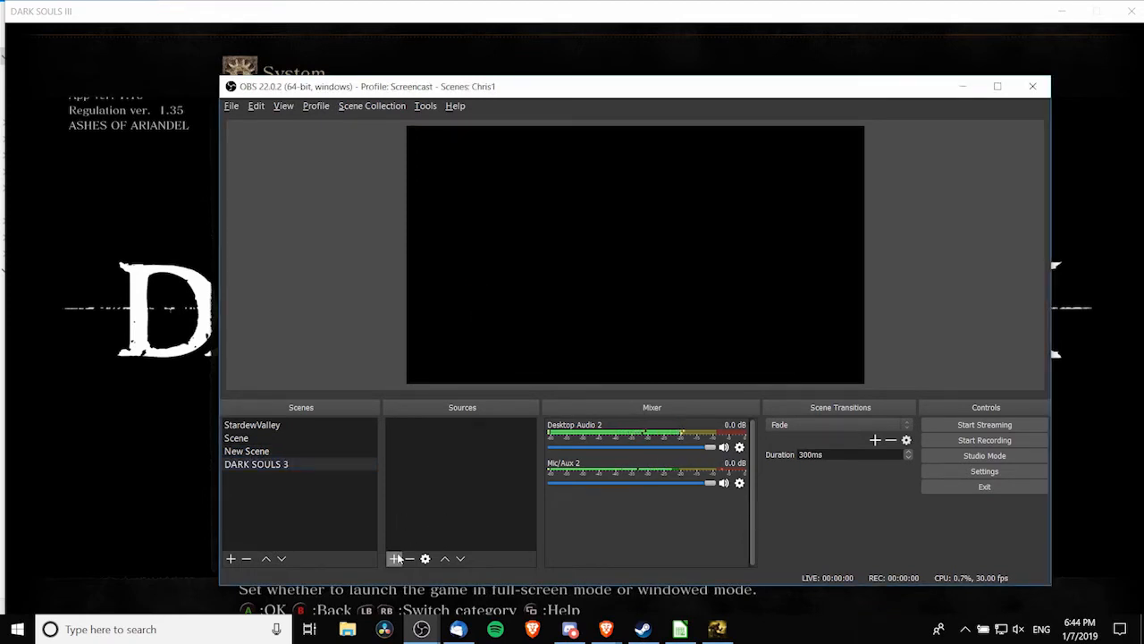
Step: Add a new Game Capture source named Dark Souls Capture to the DARK SOULS 3 scene
left_click(395, 556)
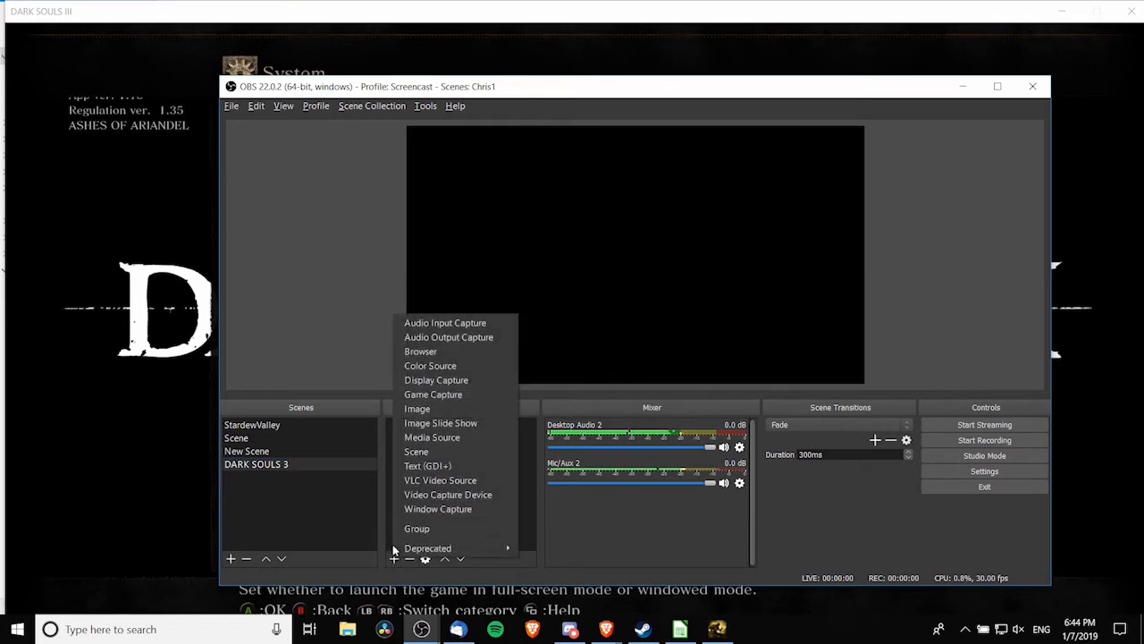
left_click(451, 396)
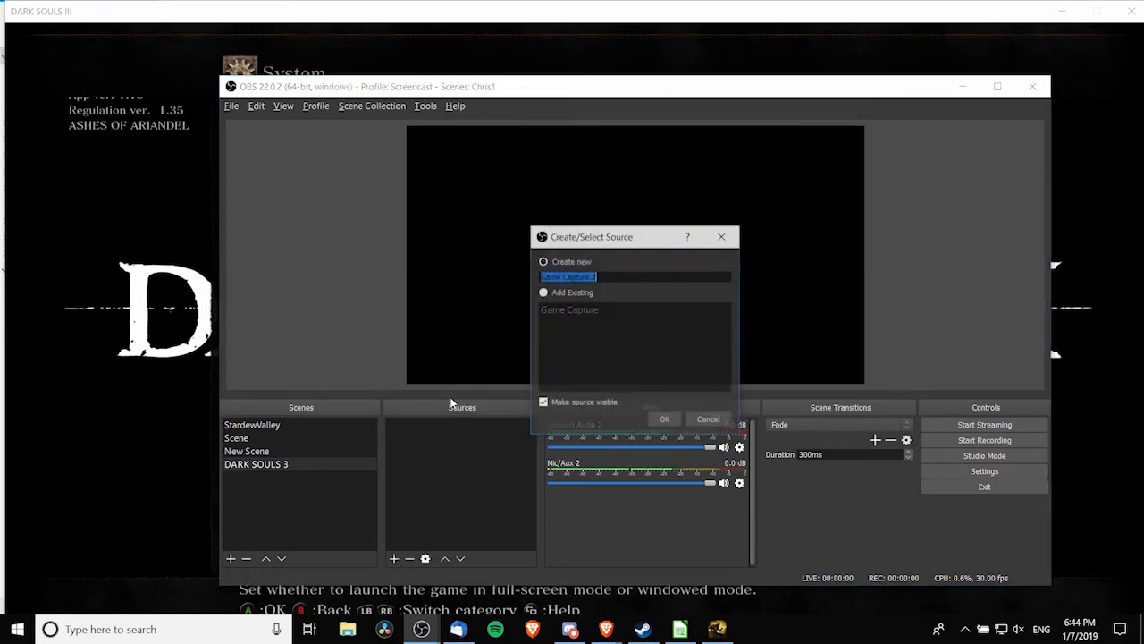
left_click(604, 276)
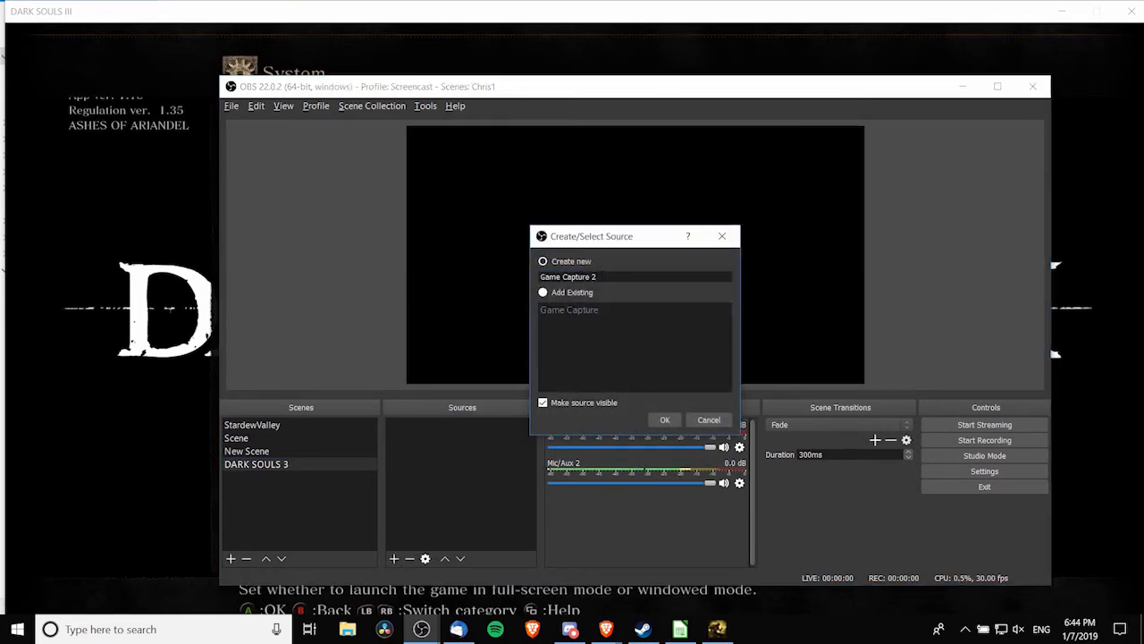
key("ctrl+a")
type("Dark Souls Capture")
key("Return")
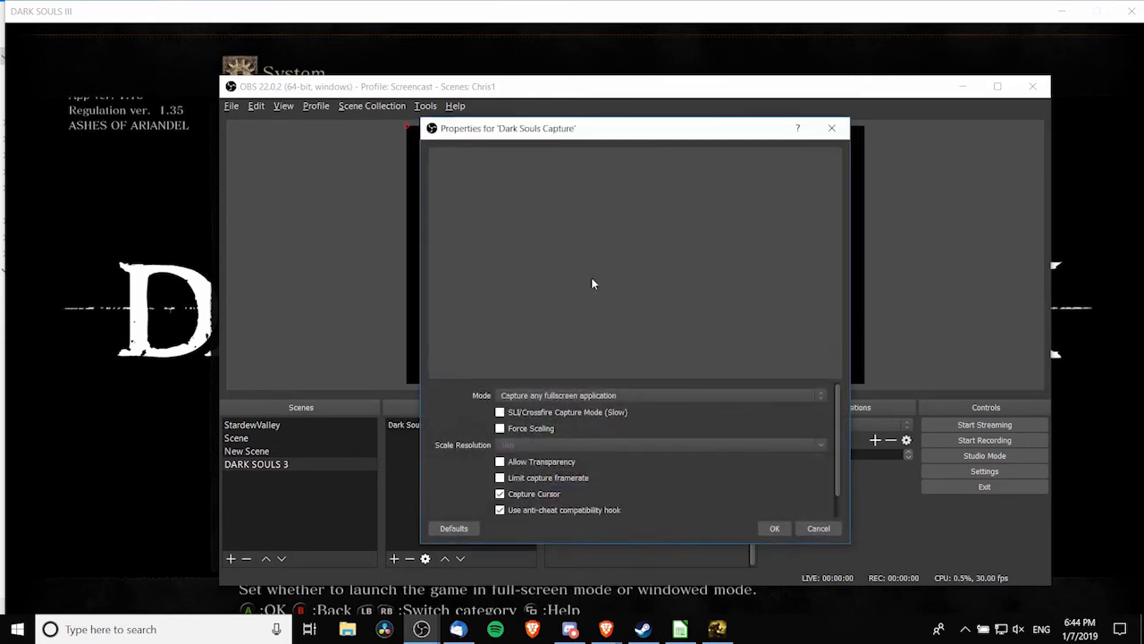
Step: Set Dark Souls Capture to Capture specific window with [DarkSoulsIII.exe]: DARK SOULS III and accept the properties
left_click(612, 383)
left_click(614, 404)
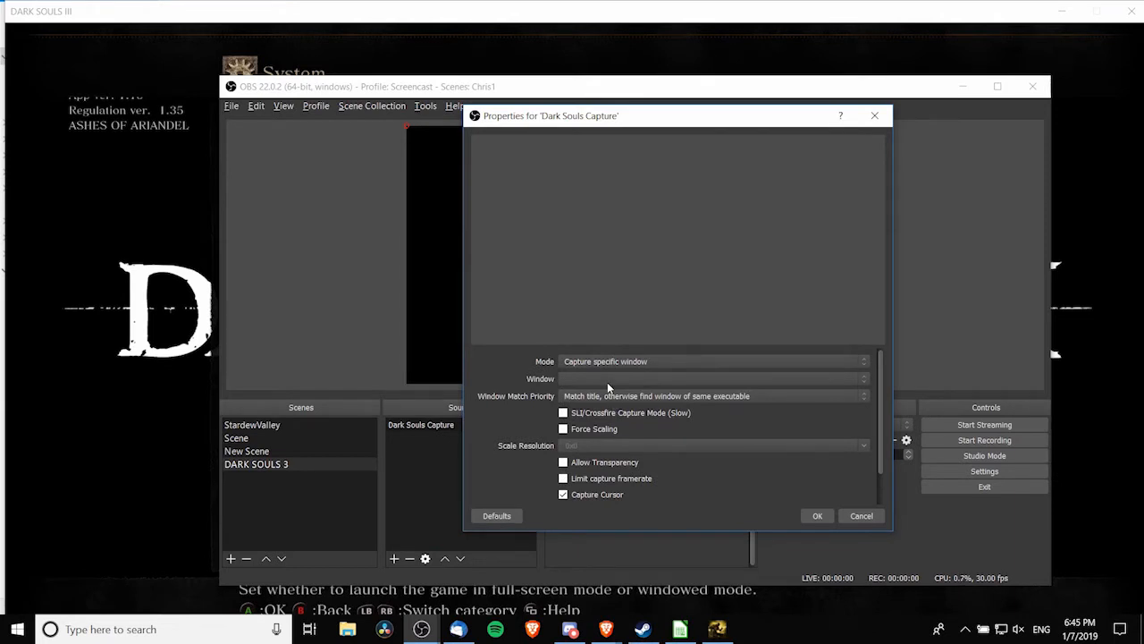
left_click(615, 379)
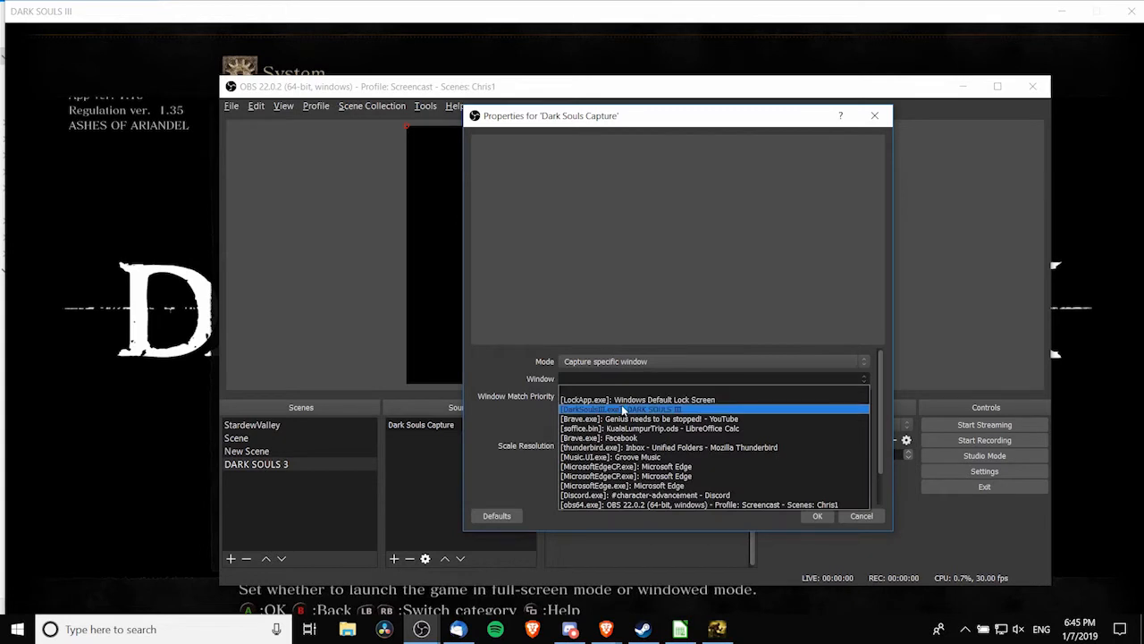
left_click(679, 410)
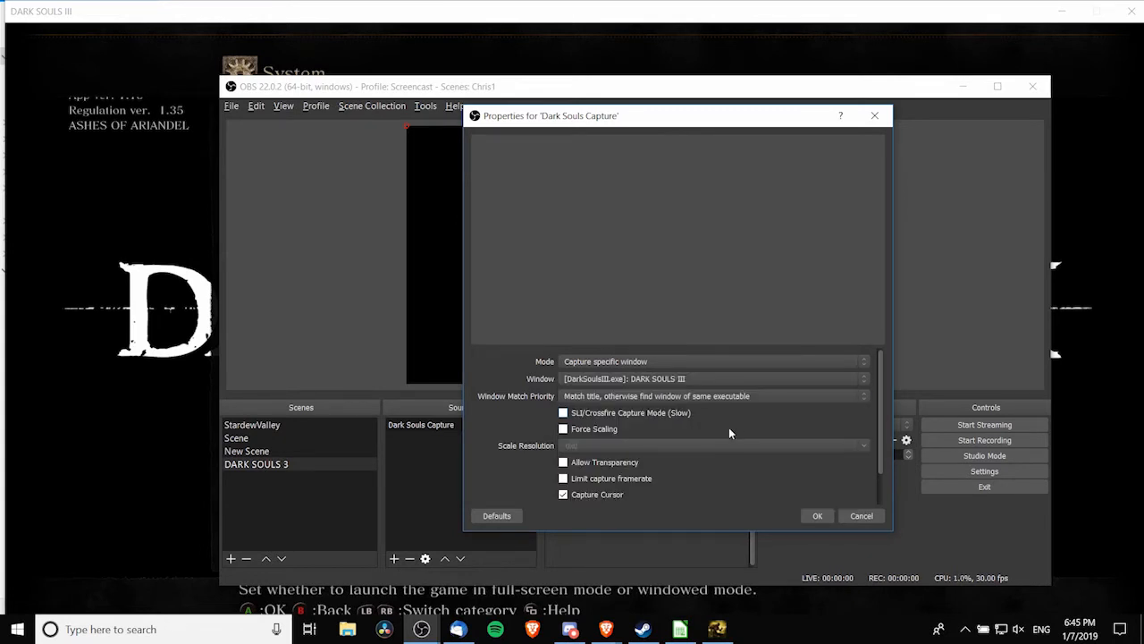
left_click(817, 516)
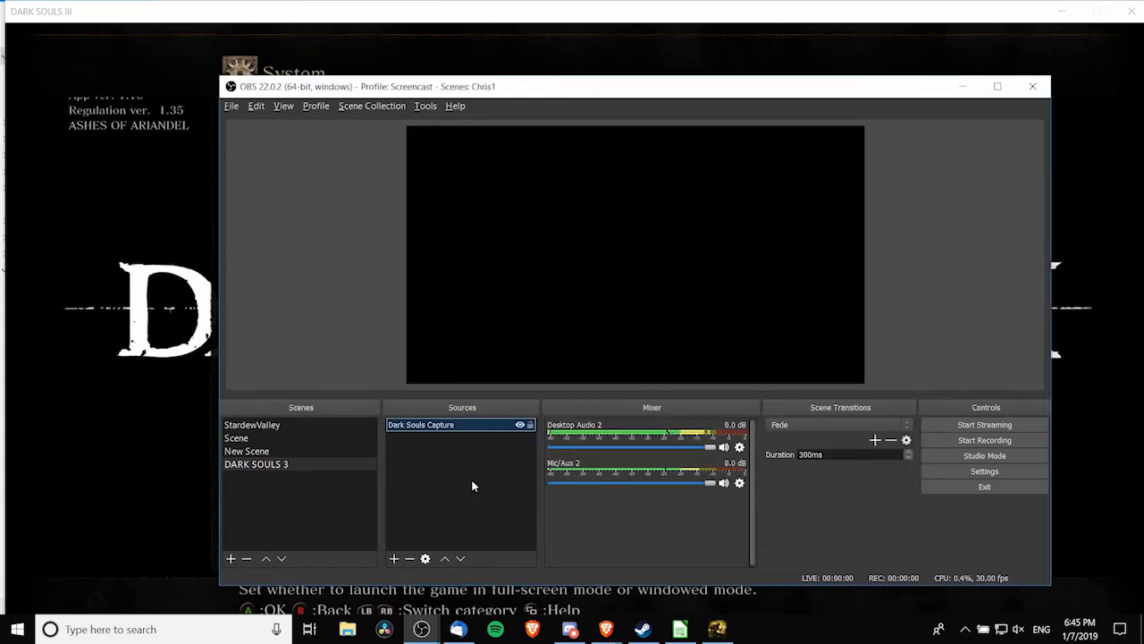
Step: Add a Window Capture source named Dark Souls Window that captures [DarkSoulsIII.exe]: DARK SOULS III
left_click(394, 558)
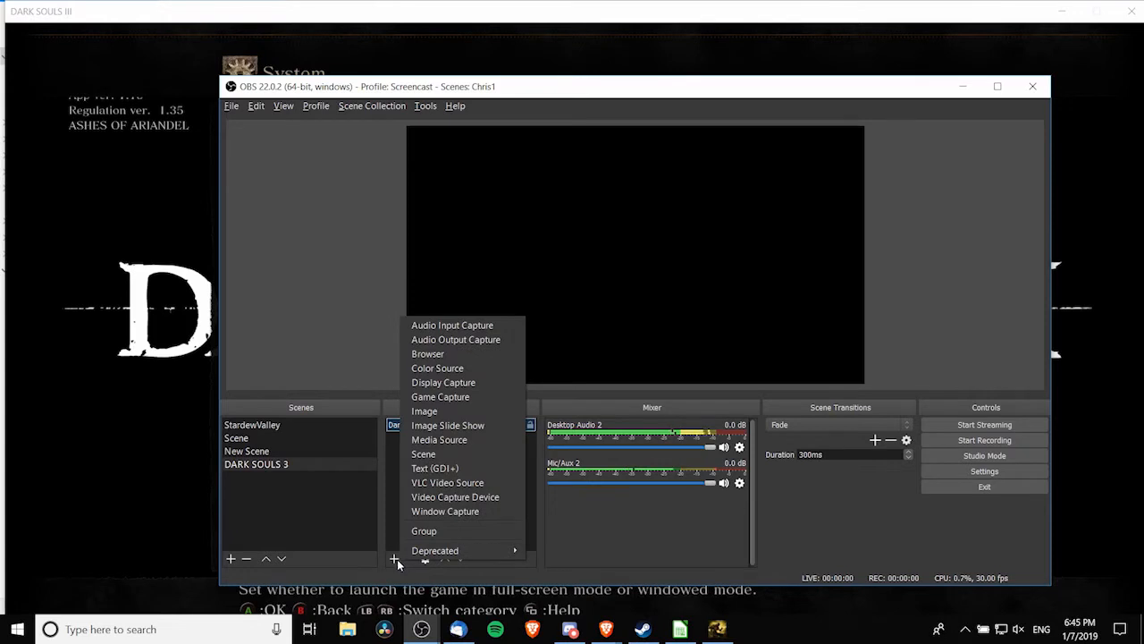
left_click(429, 511)
type("Dark Souls Window")
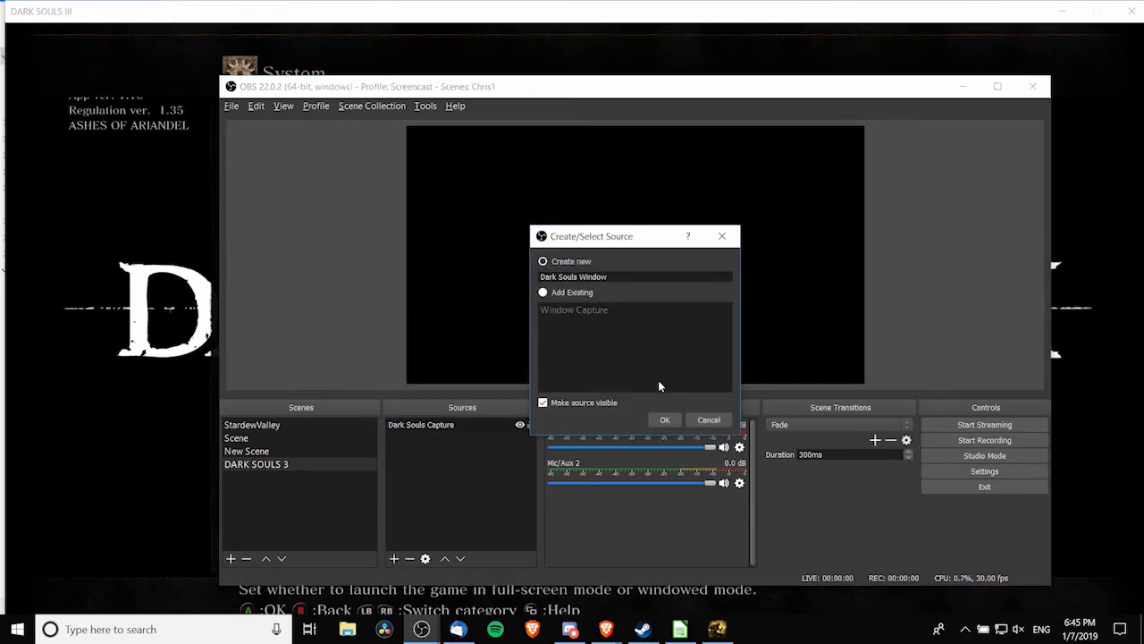
key("Return")
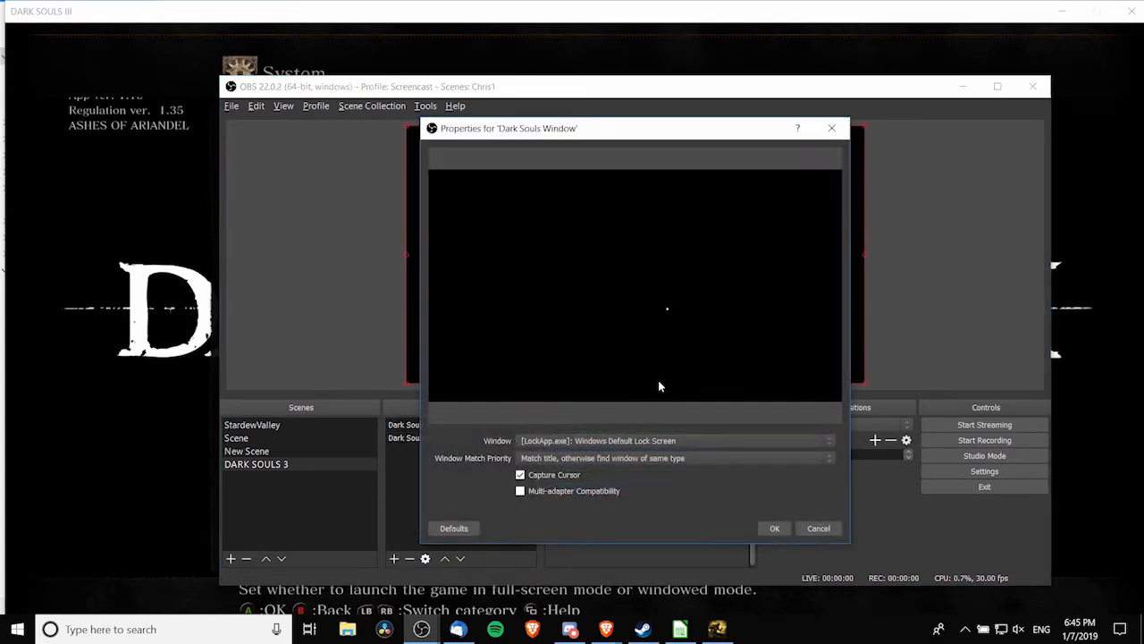
left_click(581, 441)
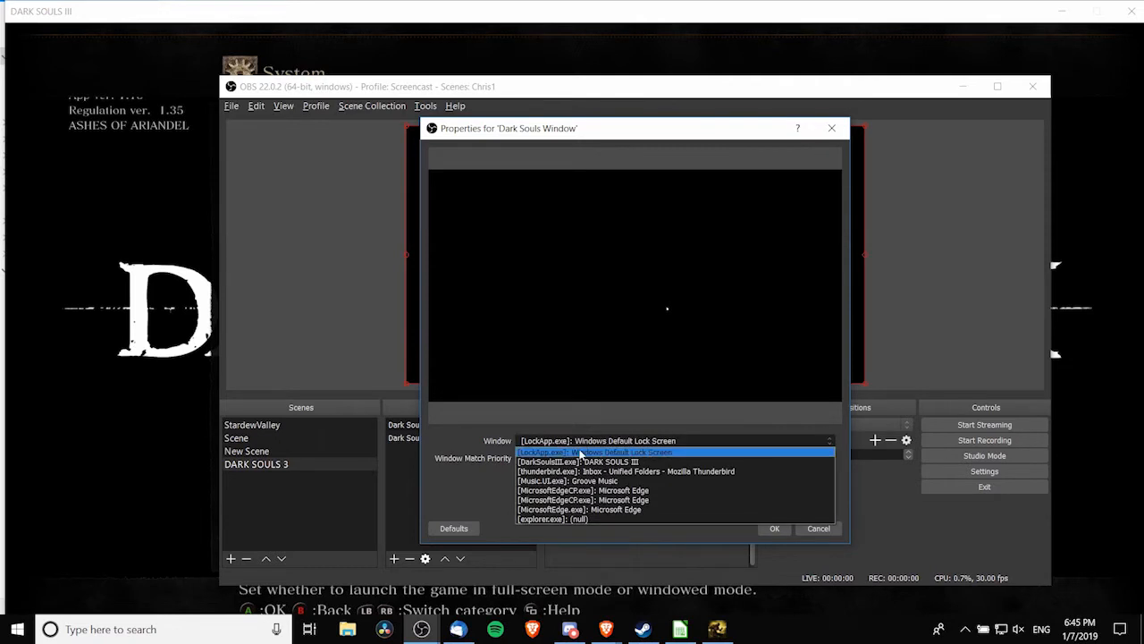
left_click(580, 460)
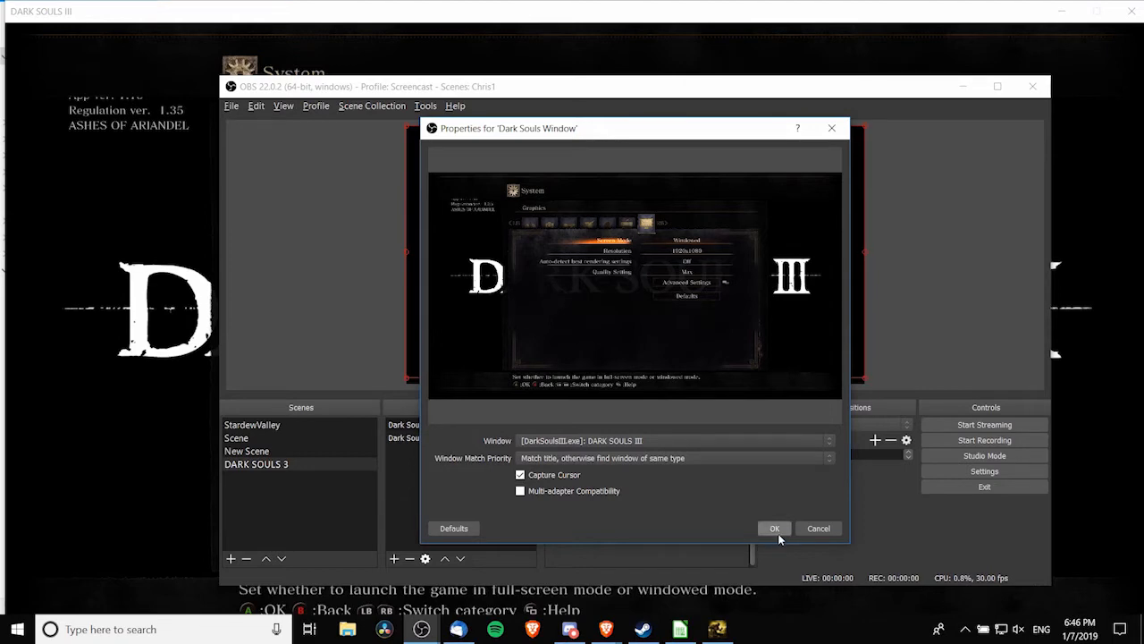
left_click(774, 528)
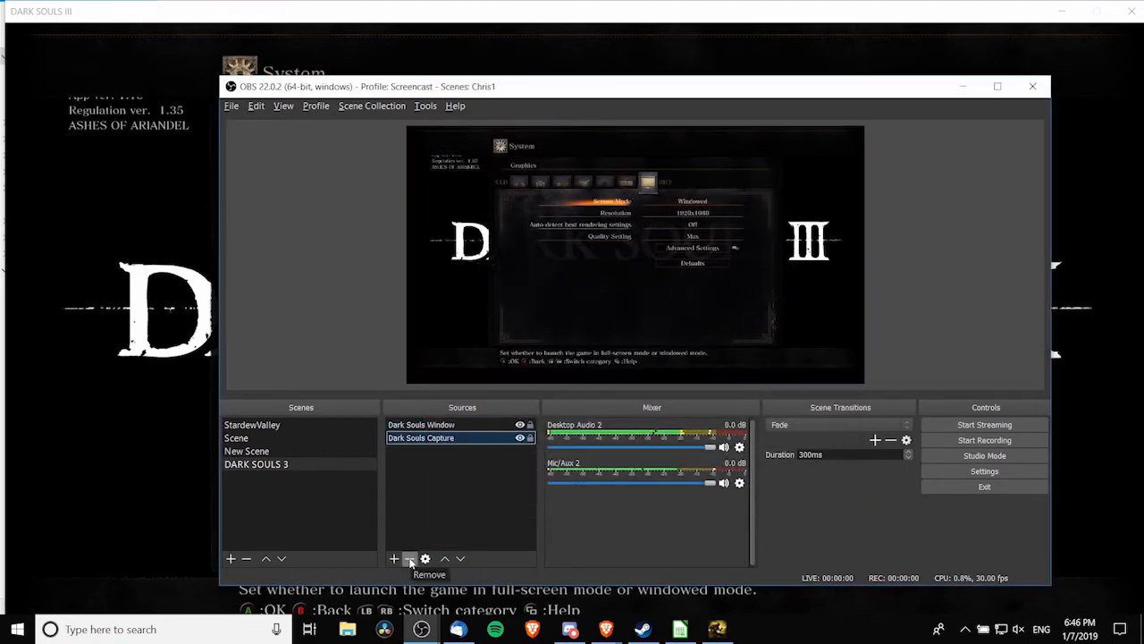
Step: Remove the Dark Souls Capture source and stretch Dark Souls Window down to the canvas's lower edge
left_click(411, 561)
left_click(666, 362)
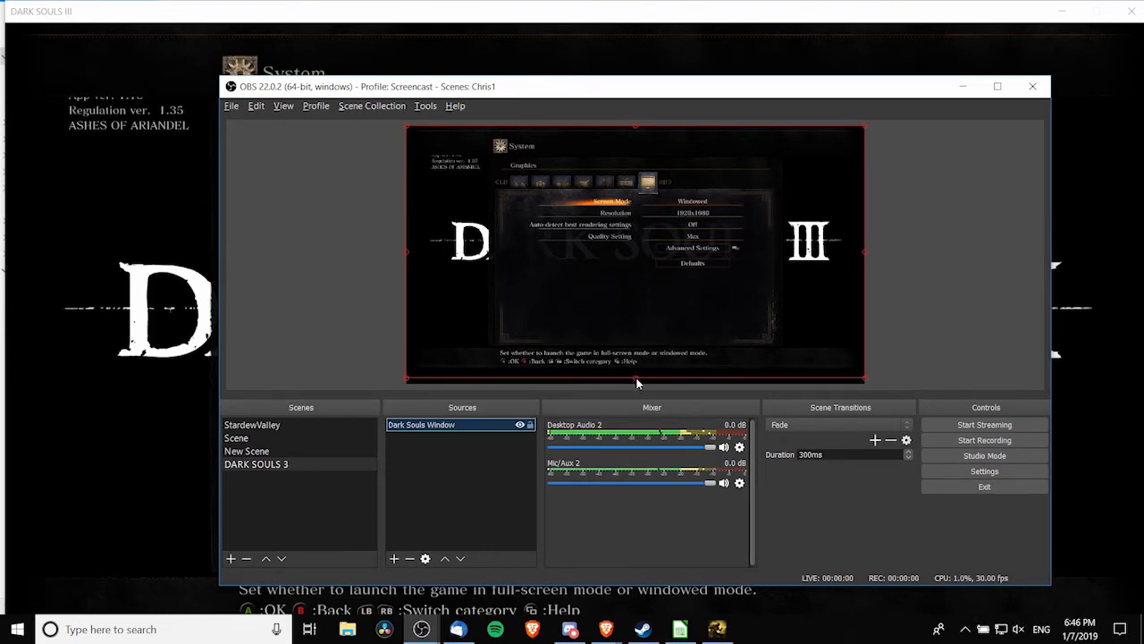
left_click_drag(635, 379, 636, 385)
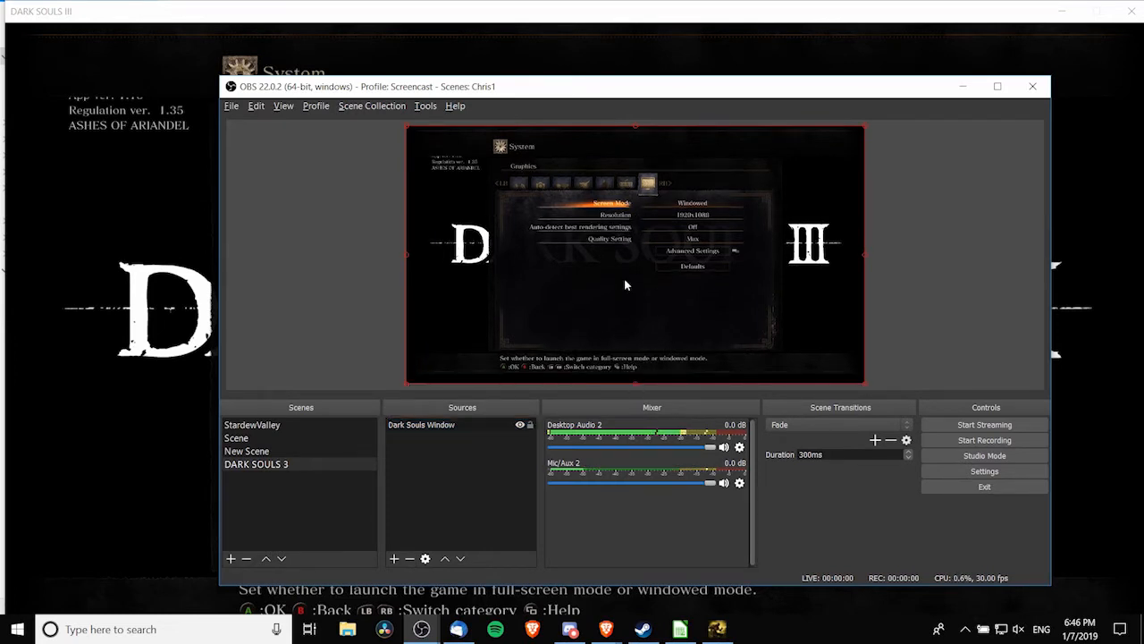
left_click(401, 537)
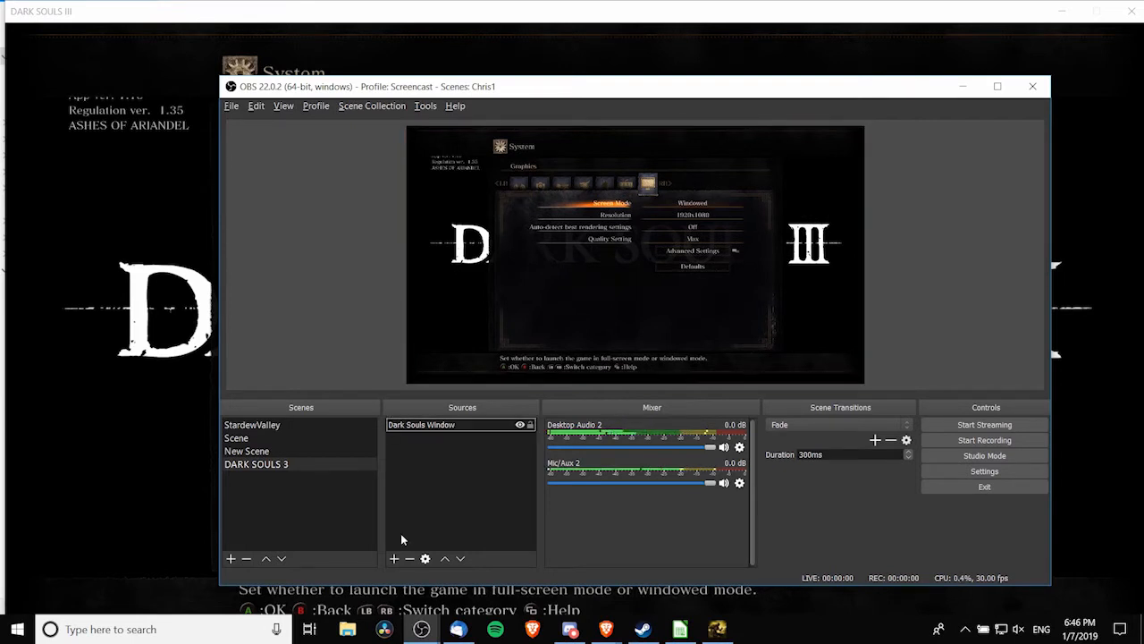
Step: Add a Video Capture Device source with its default name, using the USB2.0 HD UVC WebCam device
left_click(395, 559)
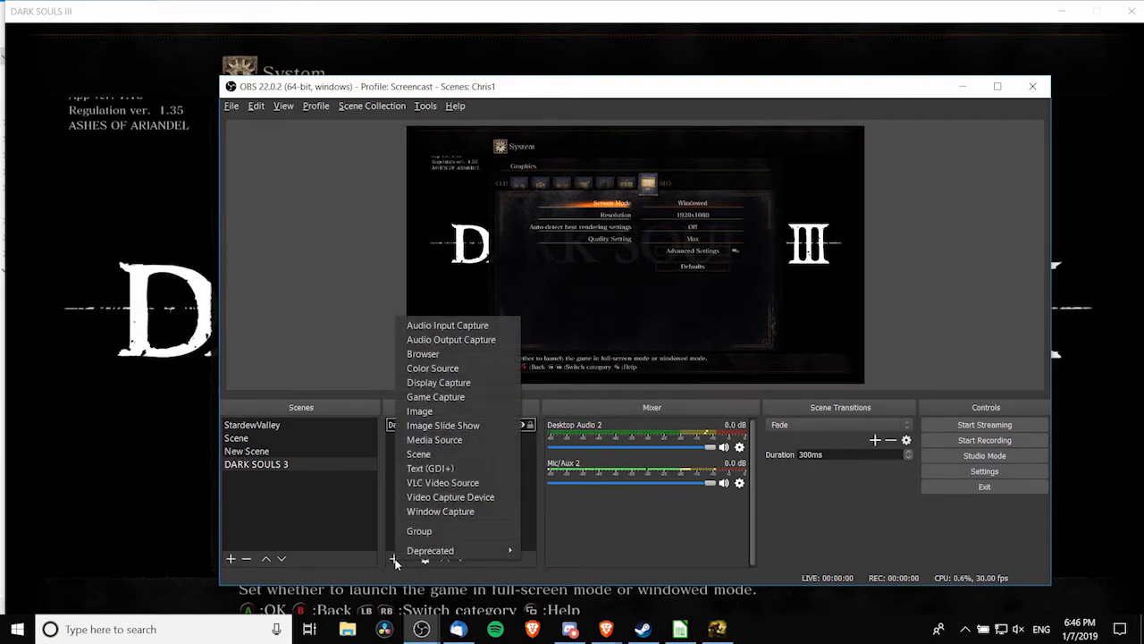
left_click(424, 497)
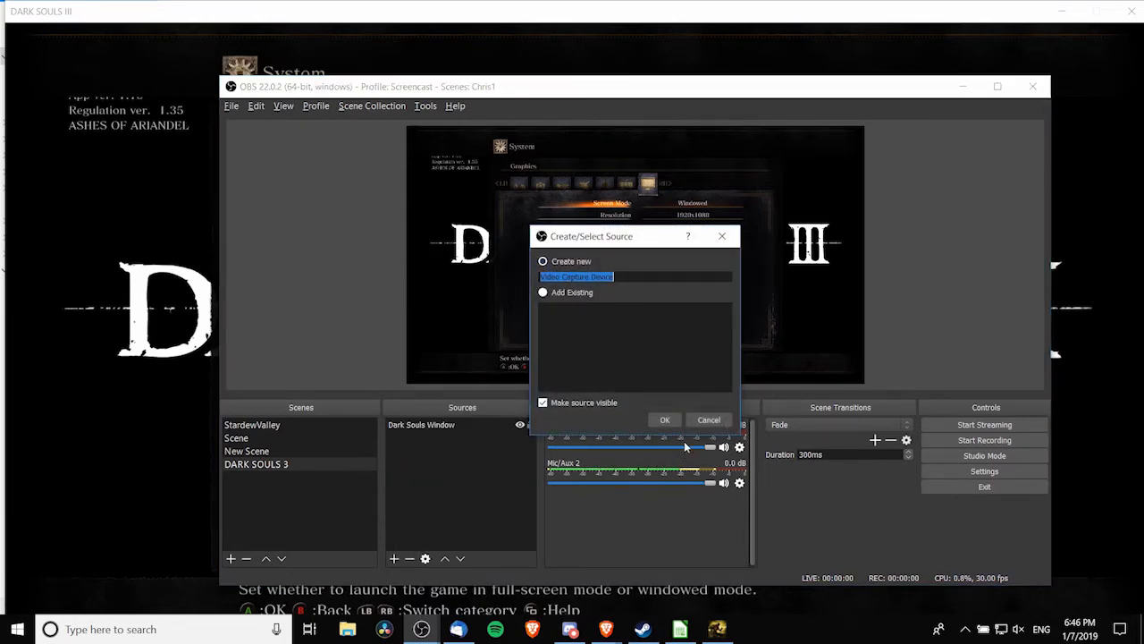
left_click(672, 420)
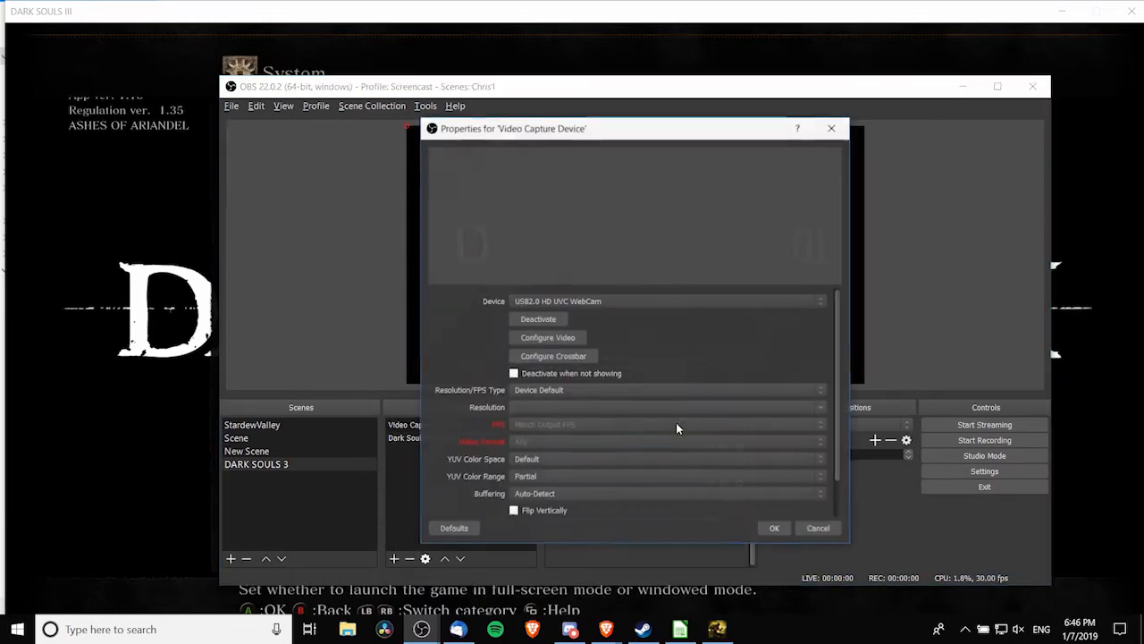
left_click(621, 300)
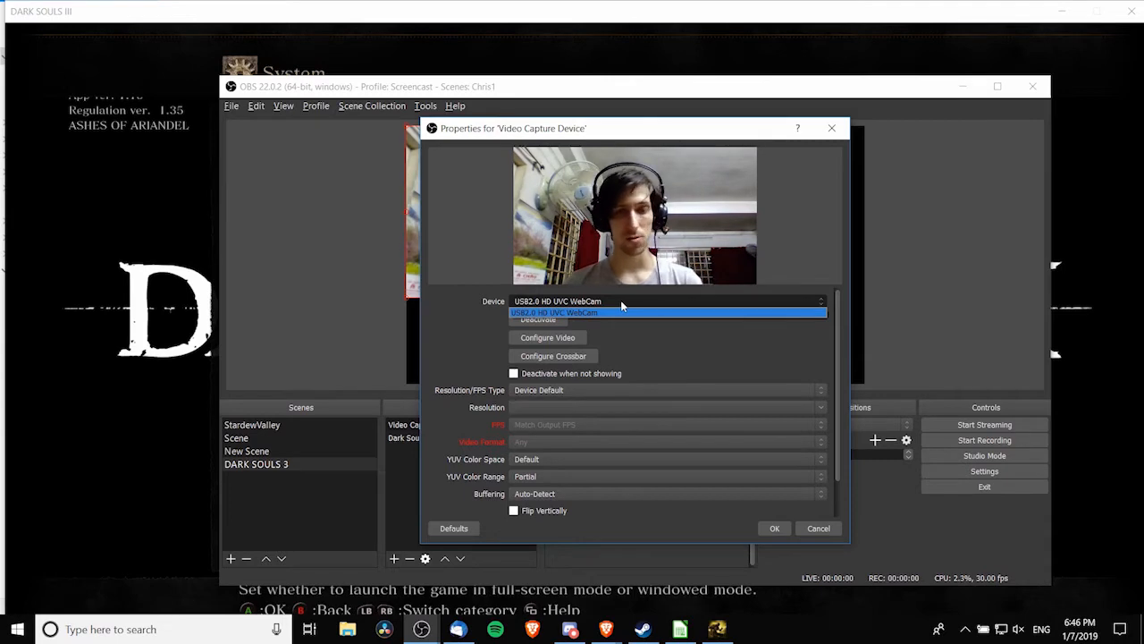
left_click(622, 306)
left_click(774, 529)
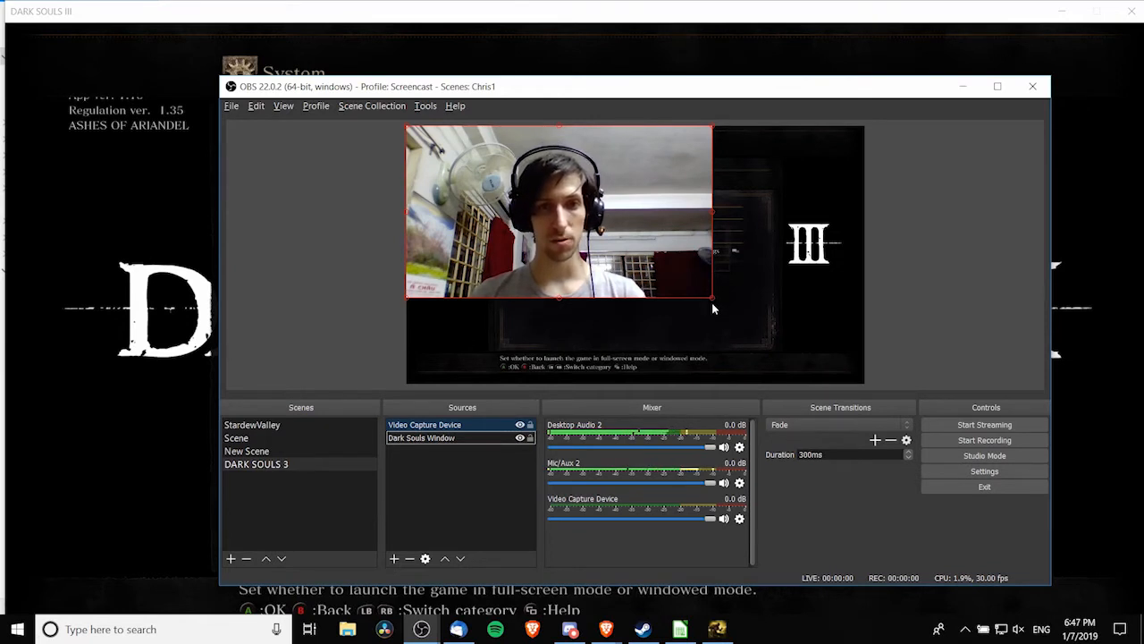
Step: Shrink the webcam image into the canvas's lower-right corner and crop its left and right sides
left_click_drag(713, 299, 831, 354)
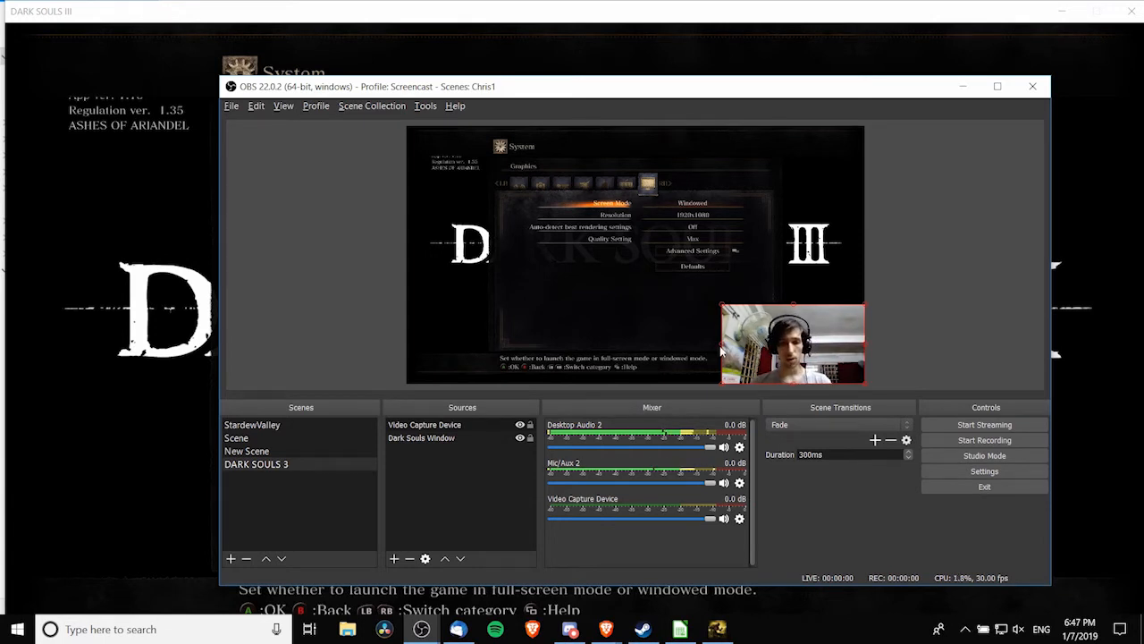
left_click_drag(723, 350, 745, 350)
left_click_drag(866, 351, 856, 352)
Step: Move Video Capture Device below Dark Souls Window in the source order, and back above it
left_click(427, 449)
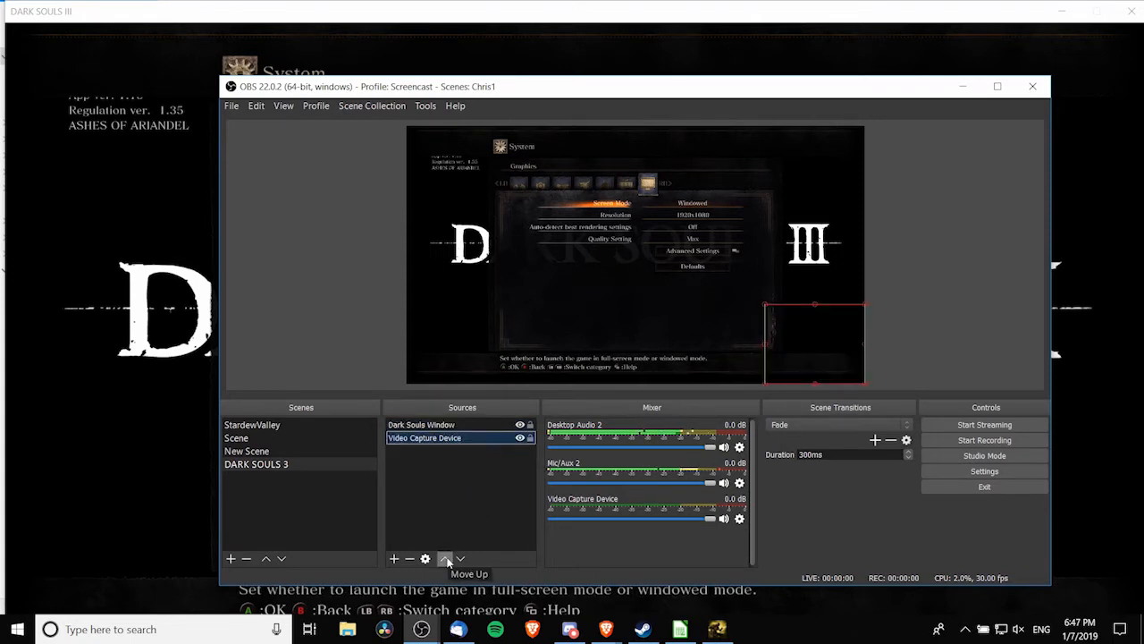
left_click(445, 559)
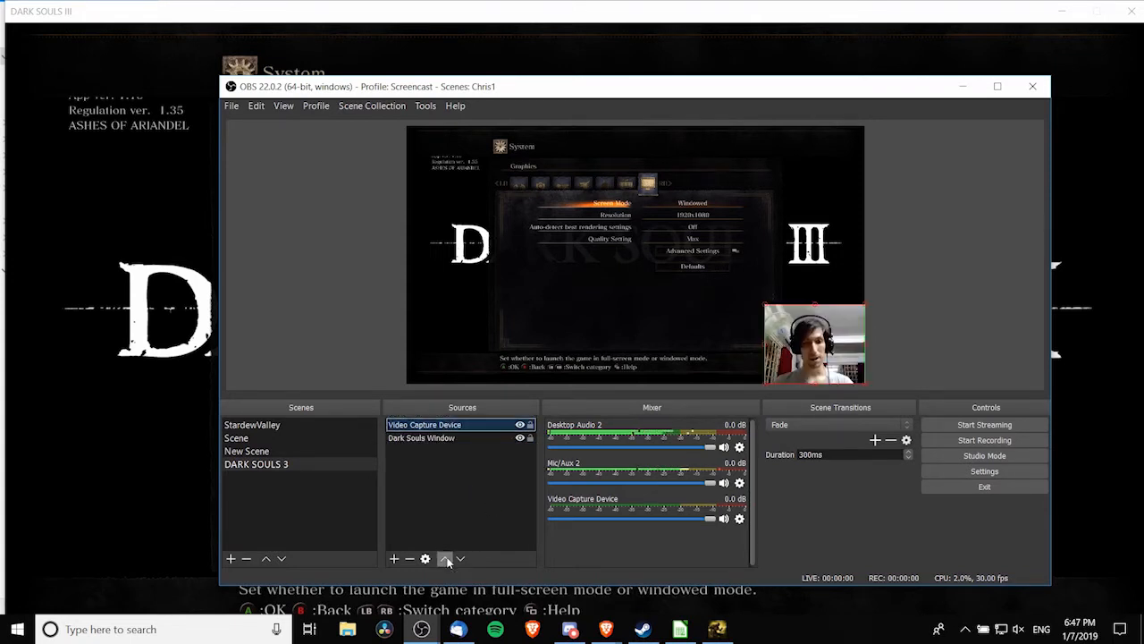
left_click(466, 461)
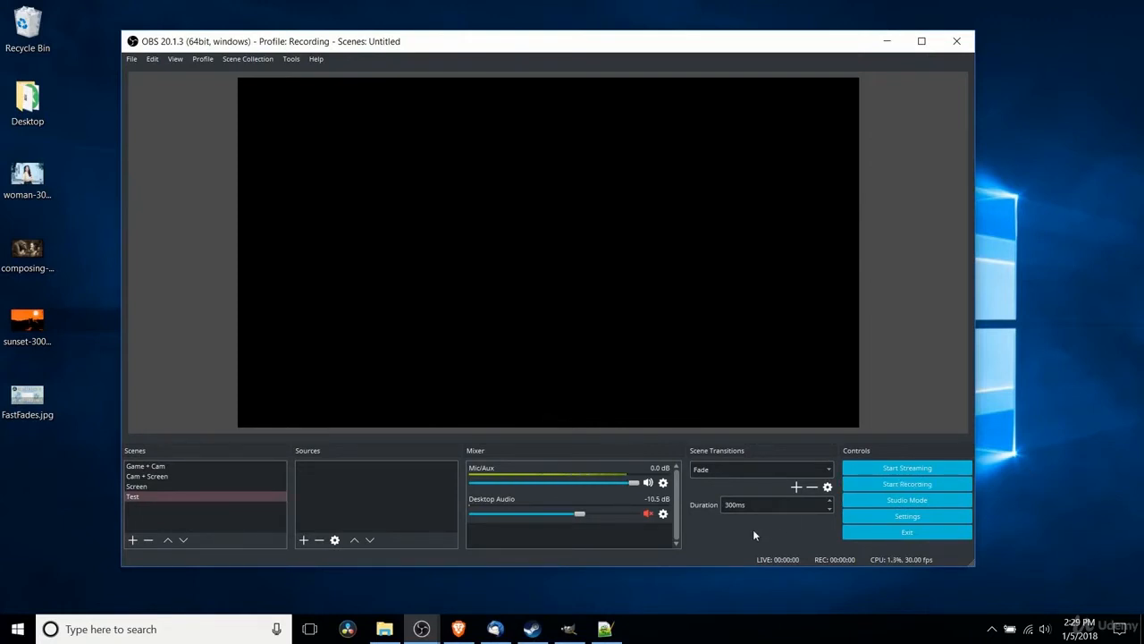
Step: Open the audio filters for Mic/Aux and review the filter types that can be added, without adding one
left_click(663, 483)
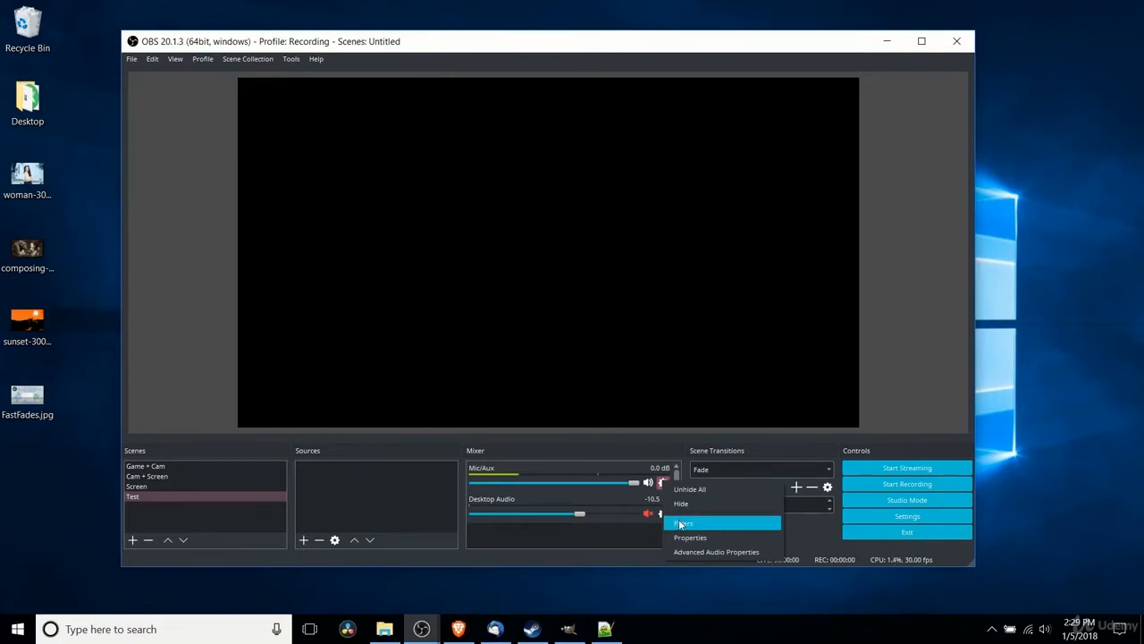
left_click(681, 524)
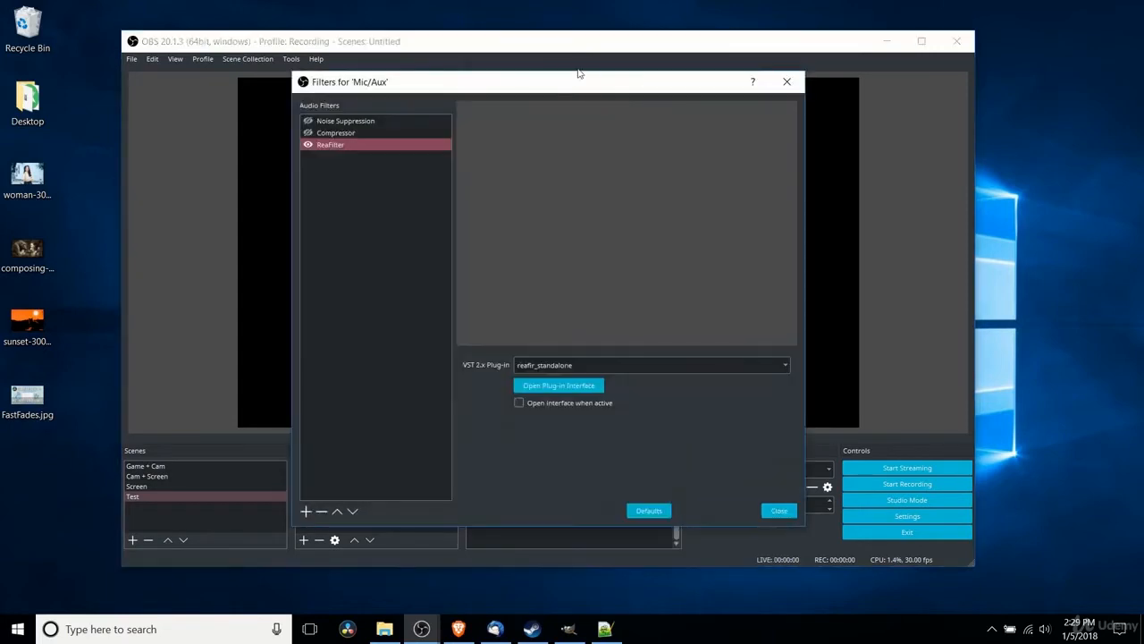
left_click(786, 81)
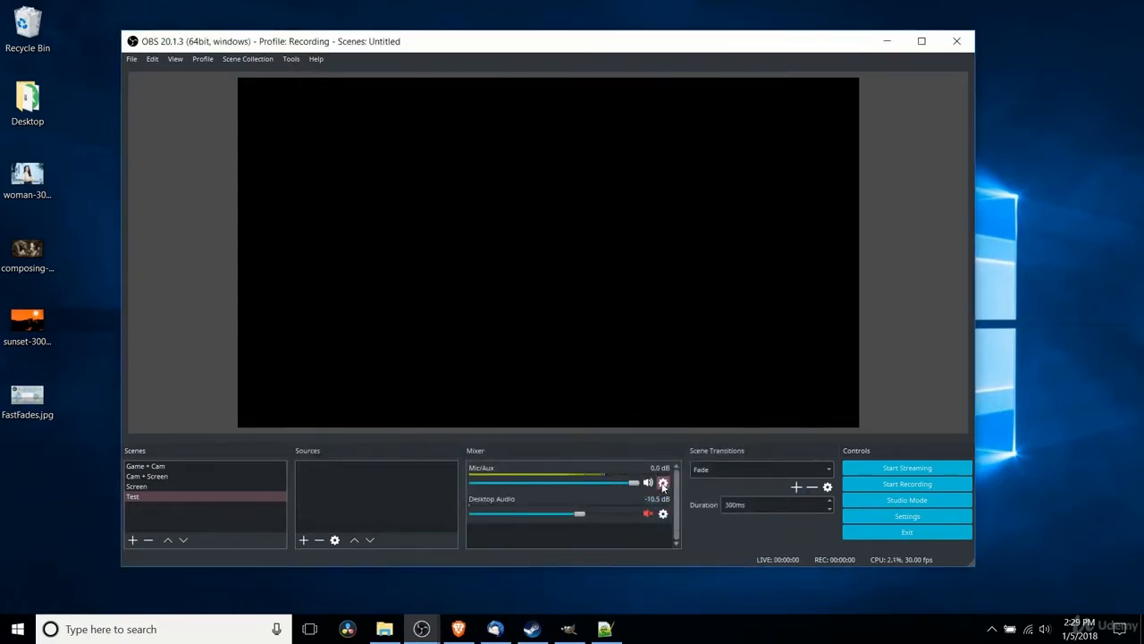
left_click(662, 485)
left_click(682, 525)
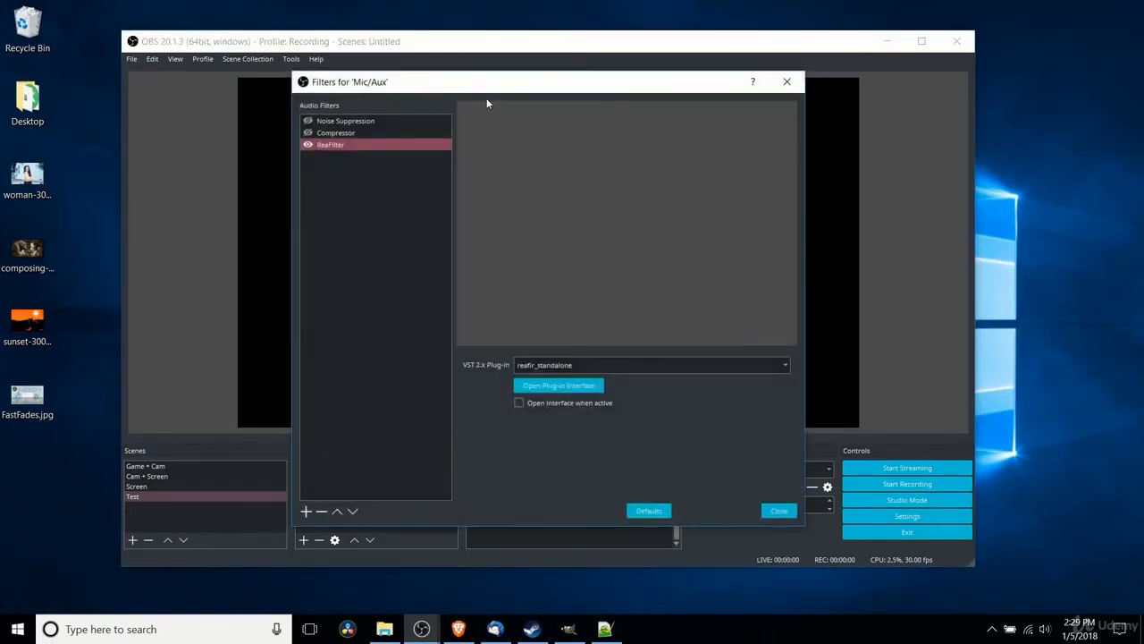
left_click_drag(500, 92, 538, 77)
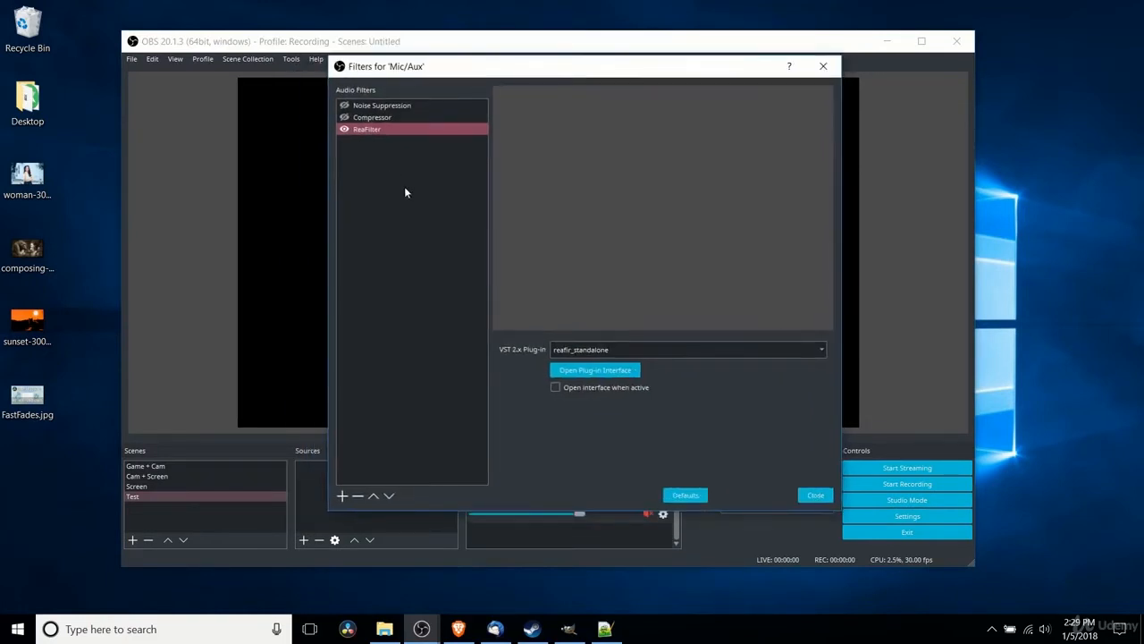
left_click(341, 495)
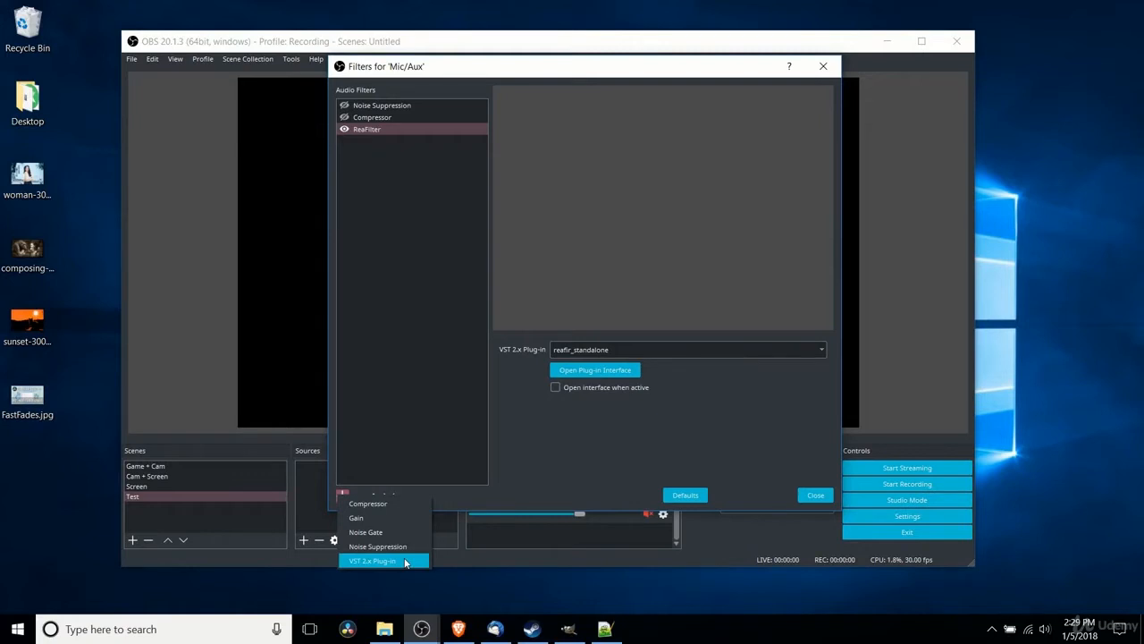
left_click(408, 212)
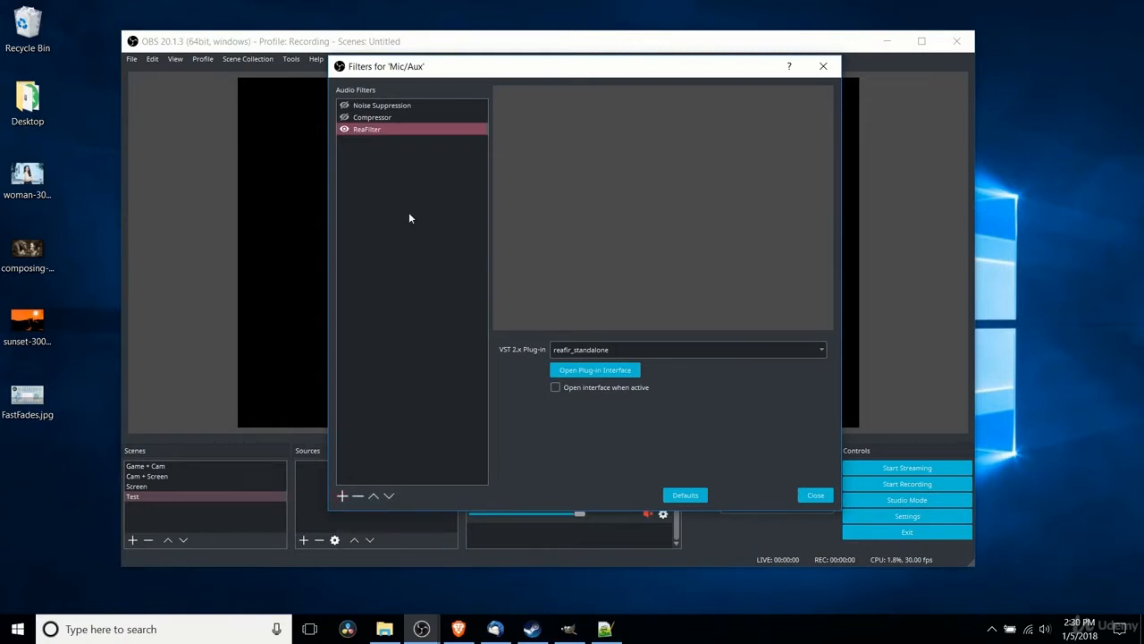
Step: Open the ReaFilter plug-in interface to examine its settings and noise graph, and close it together with the Mic/Aux filters
left_click(604, 370)
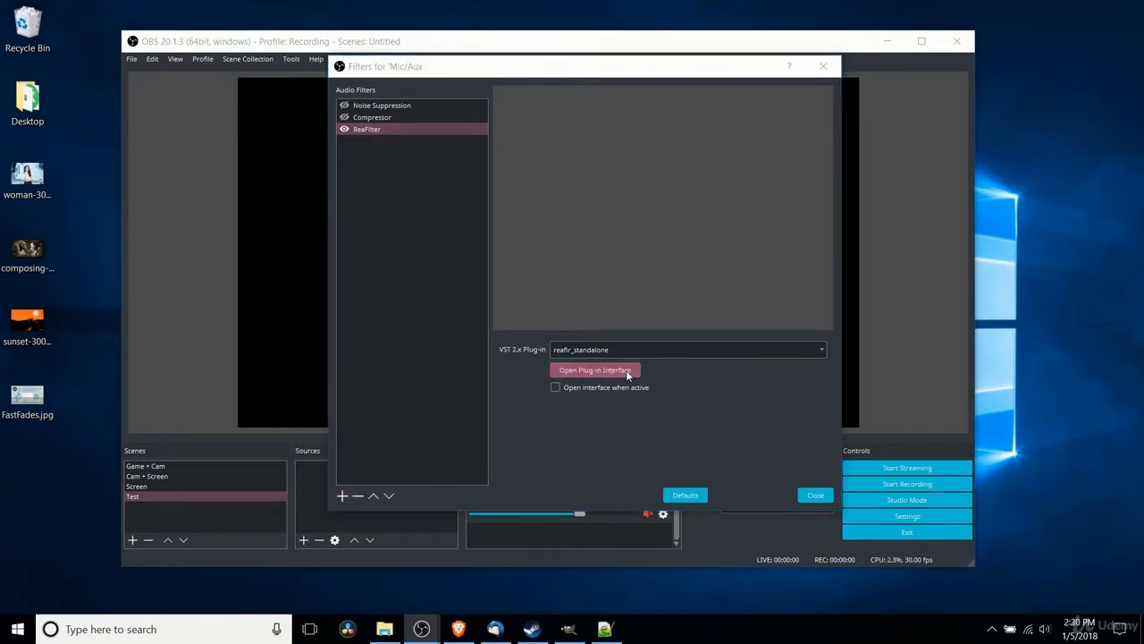
left_click_drag(536, 152, 731, 109)
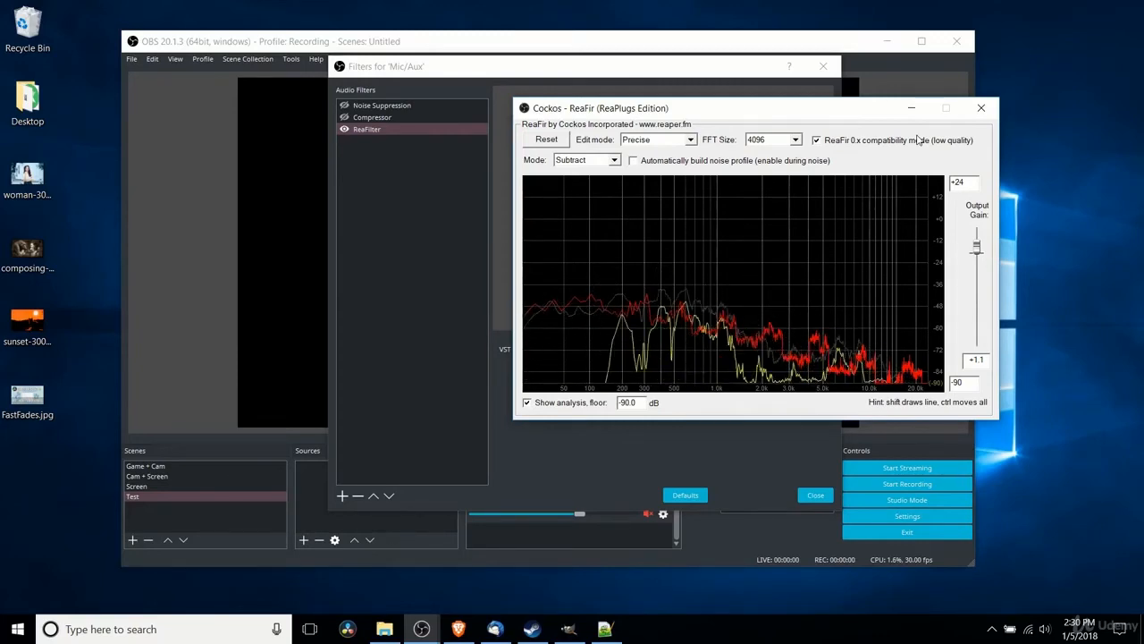
left_click(981, 108)
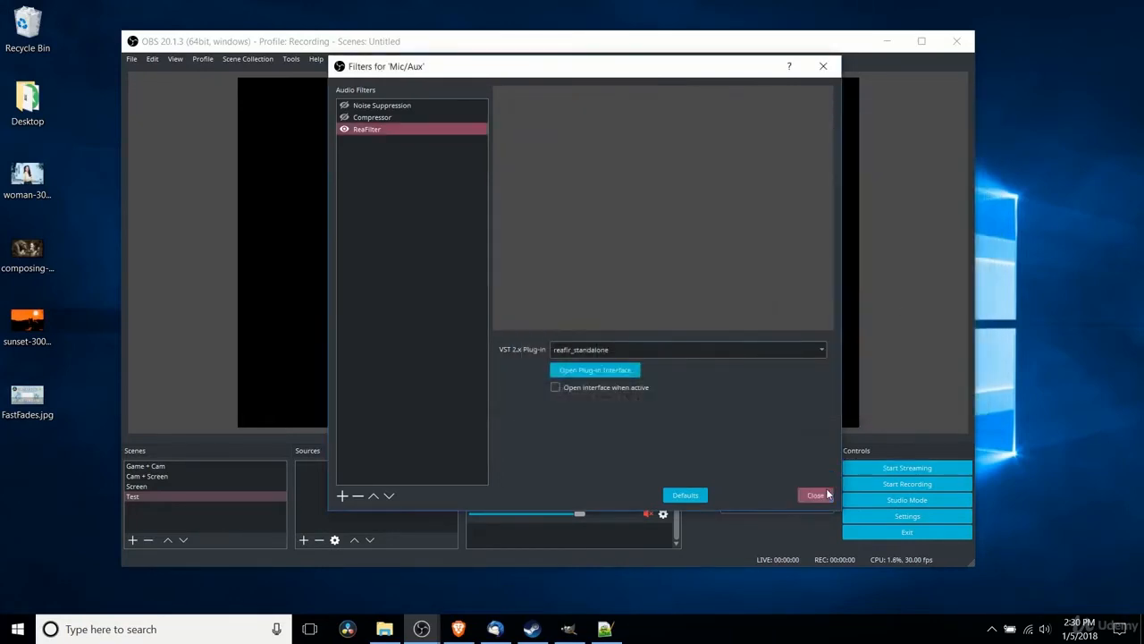
left_click(825, 494)
Step: Bring up the audio source options for Mic/Aux in the mixer
left_click(666, 484)
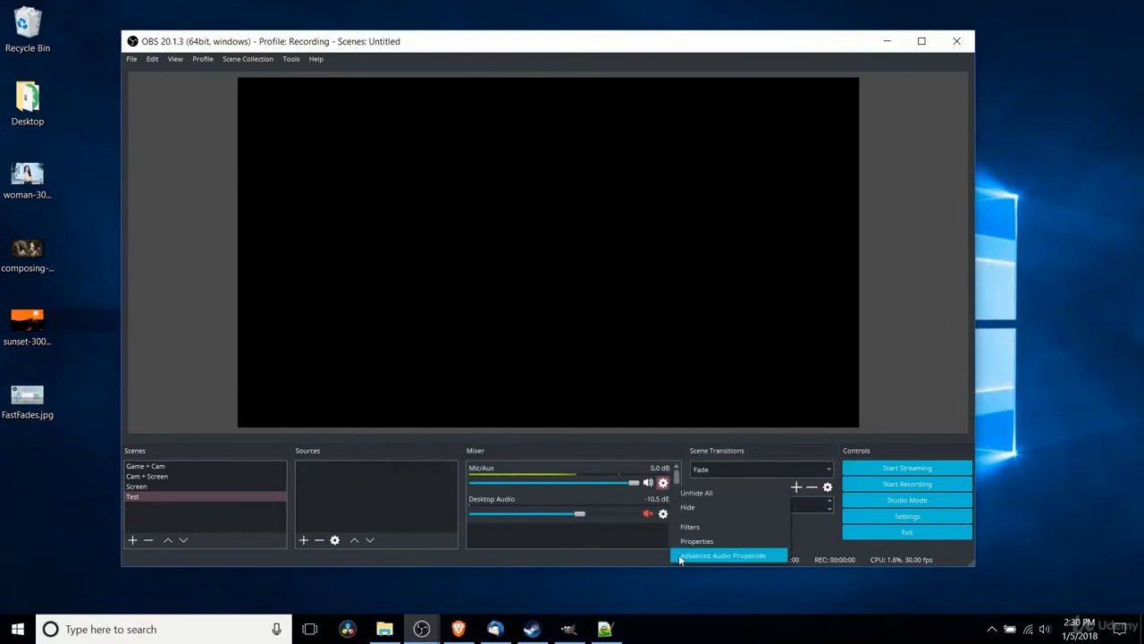
left_click(662, 484)
left_click(662, 485)
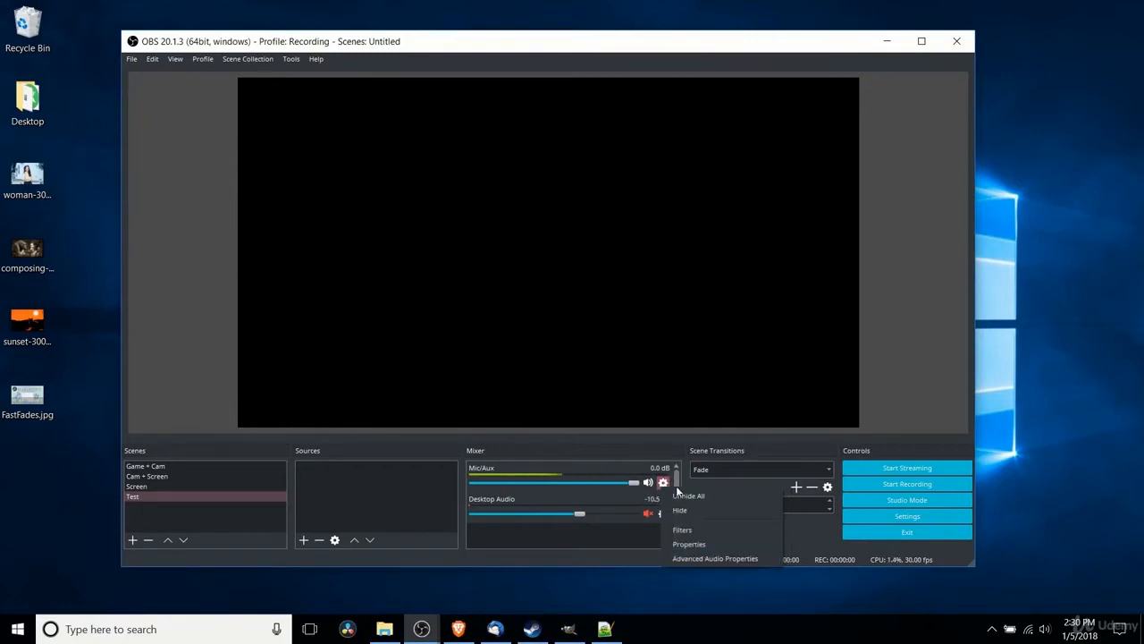
Step: Set the Mic/Aux audio monitoring to Monitor and Output in the advanced audio properties
left_click(721, 559)
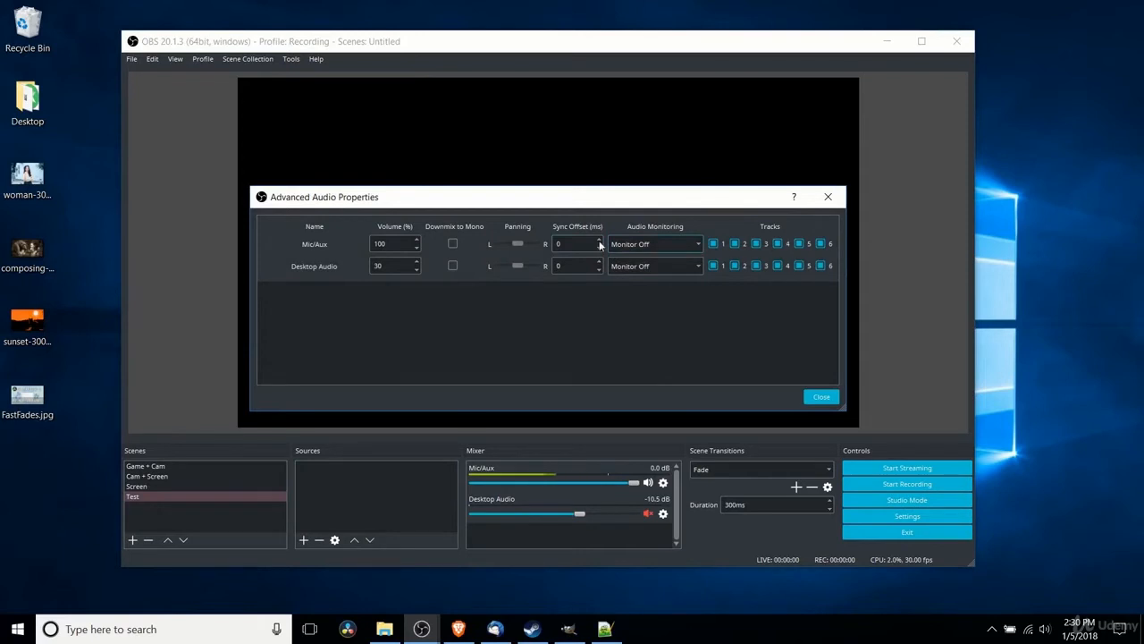
left_click(667, 239)
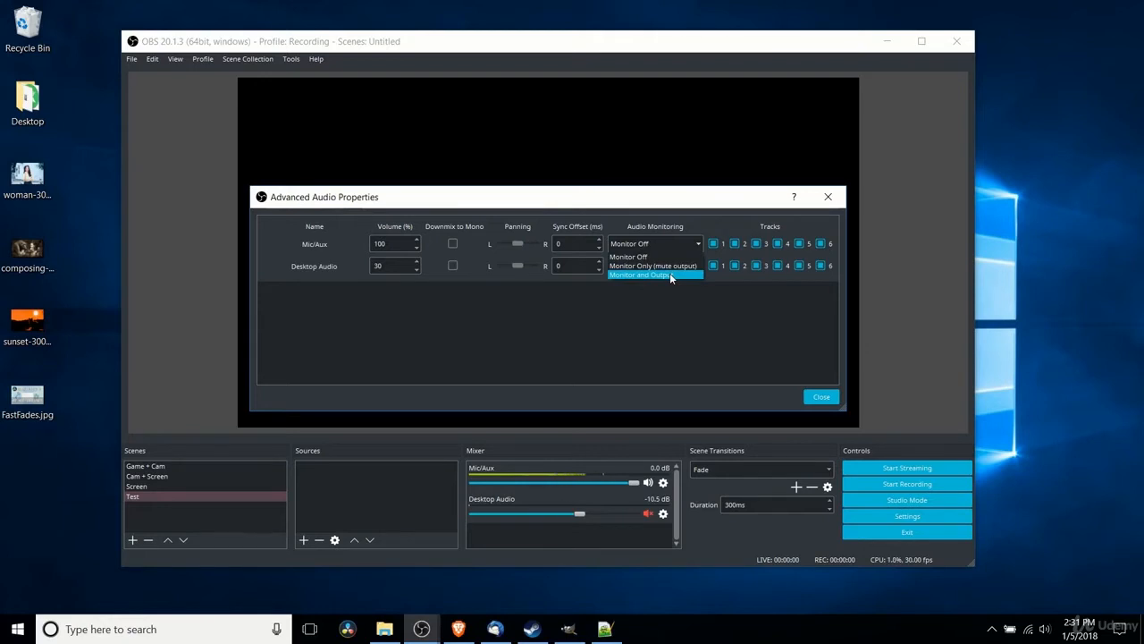
left_click(670, 272)
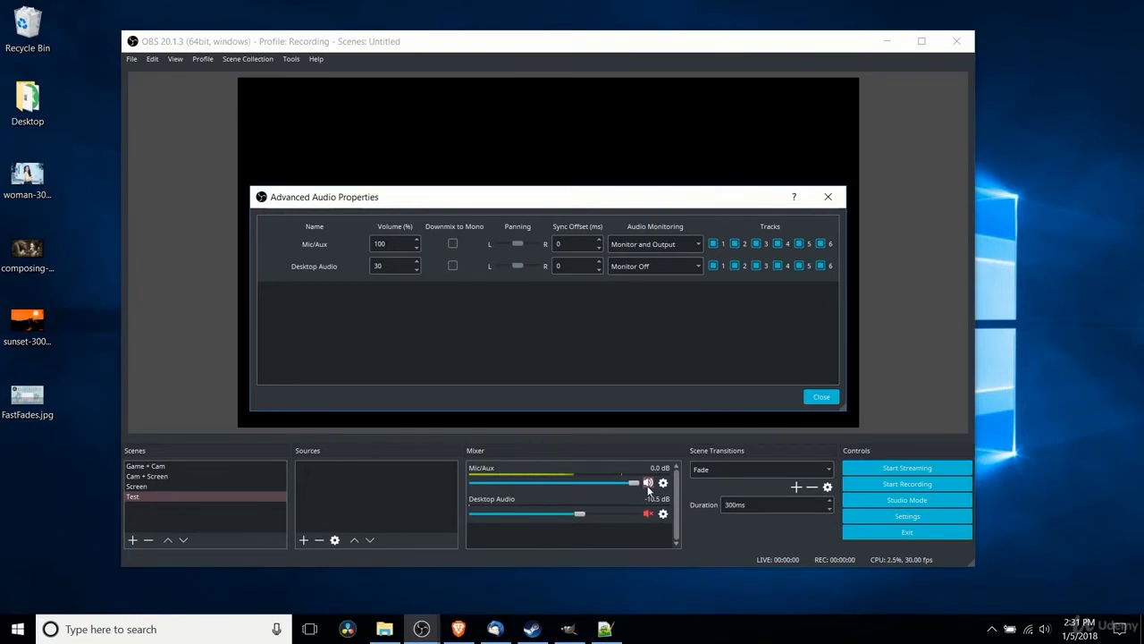
Step: Set the Mic/Aux audio monitoring to Monitor Off and close the advanced audio properties
left_click(695, 244)
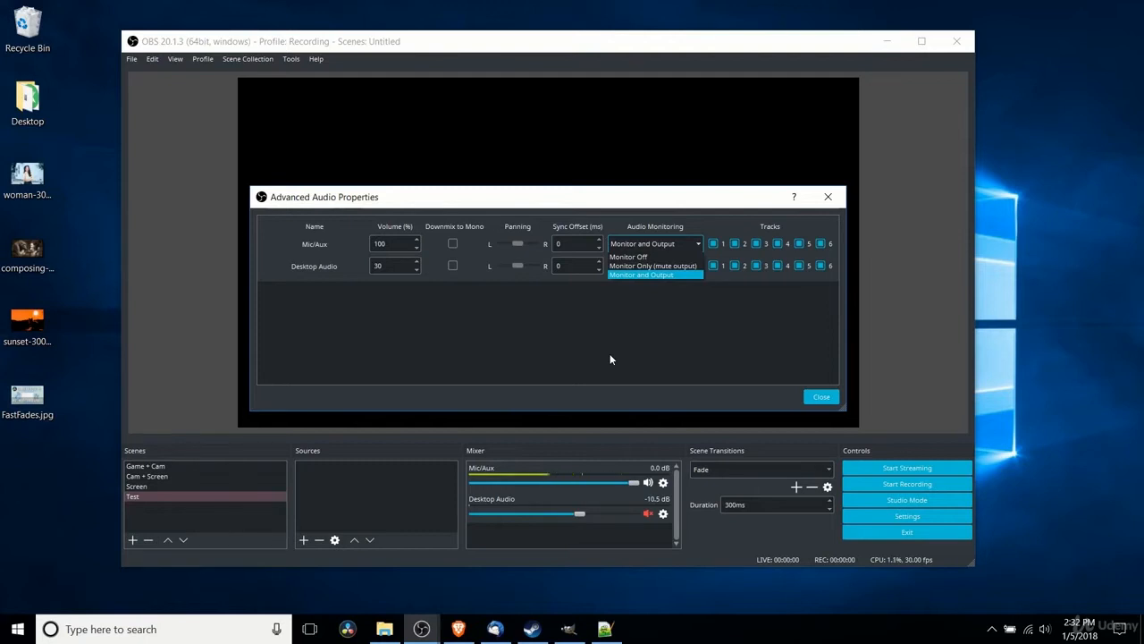
left_click(630, 257)
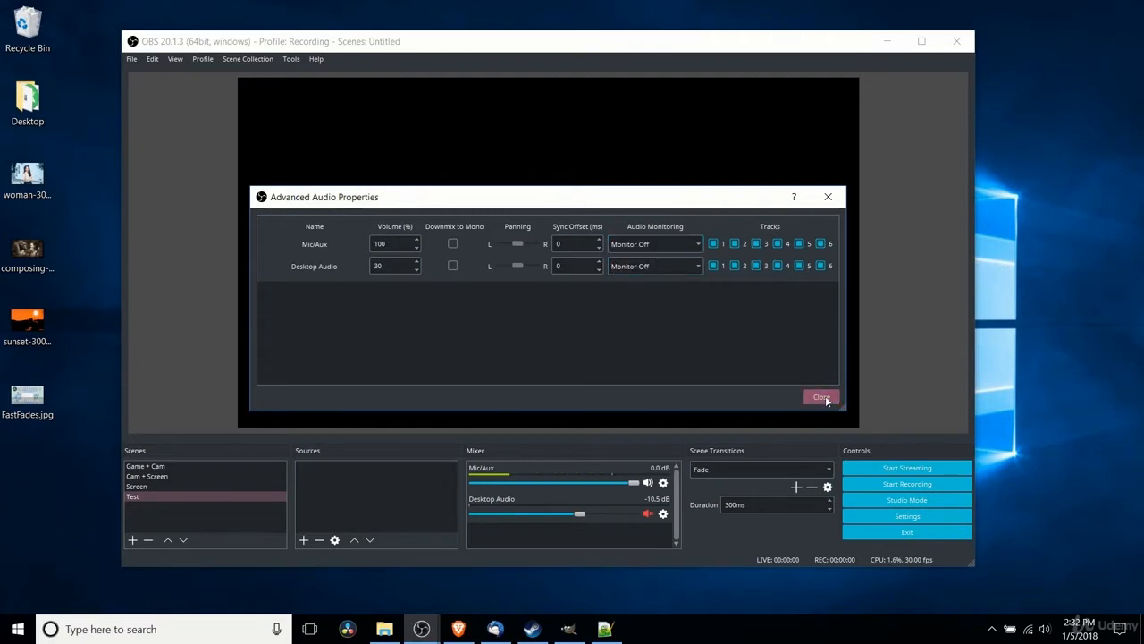
left_click(820, 397)
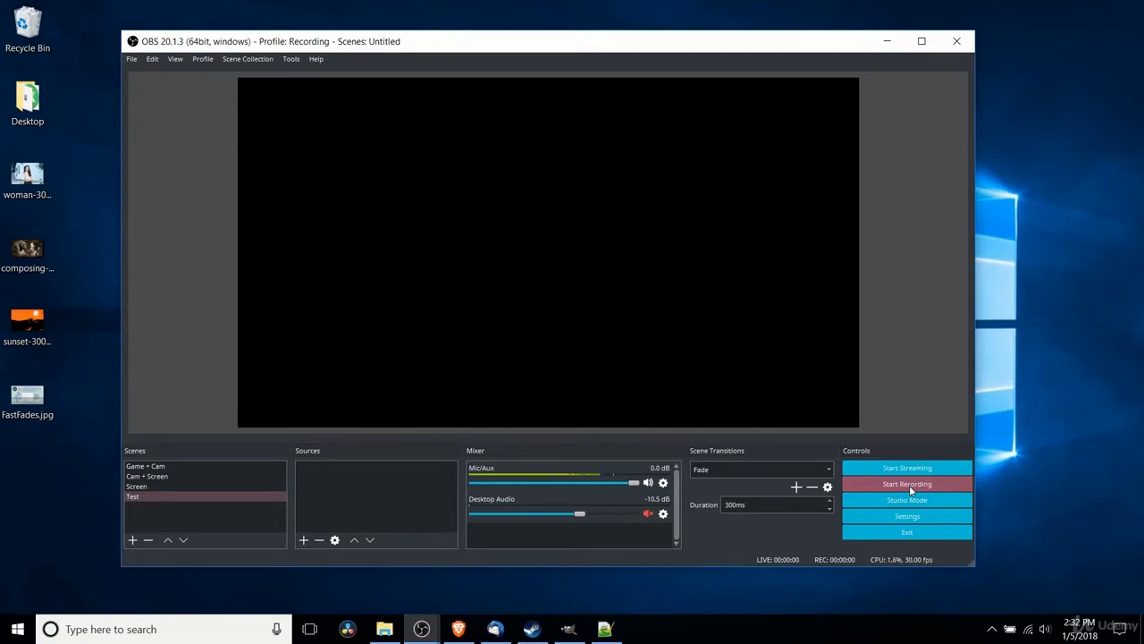
left_click(663, 482)
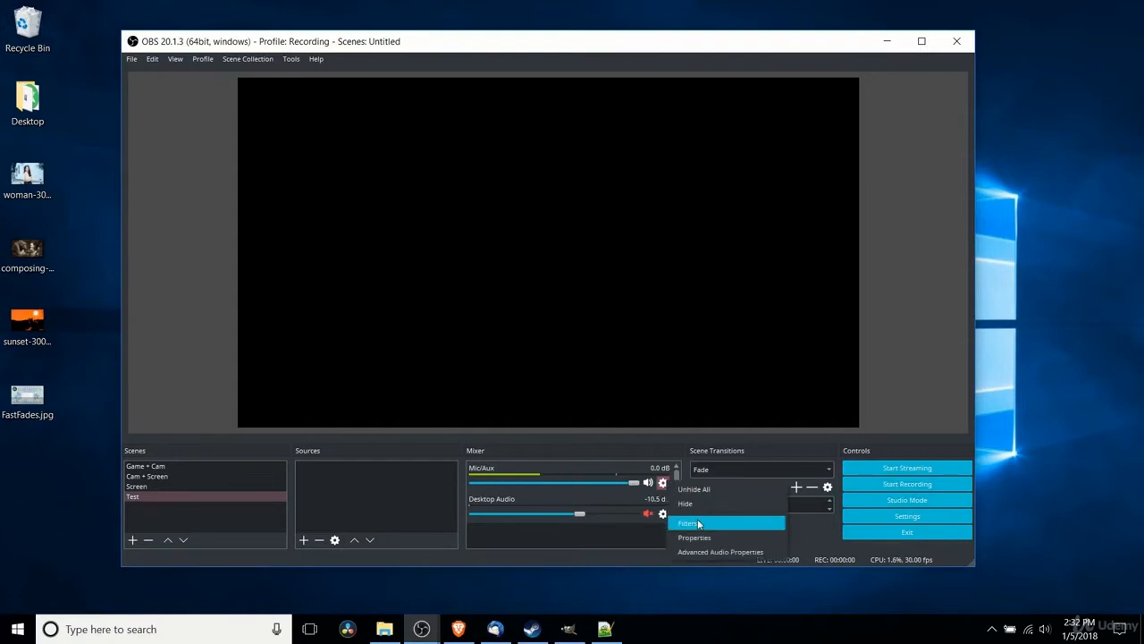
left_click(692, 438)
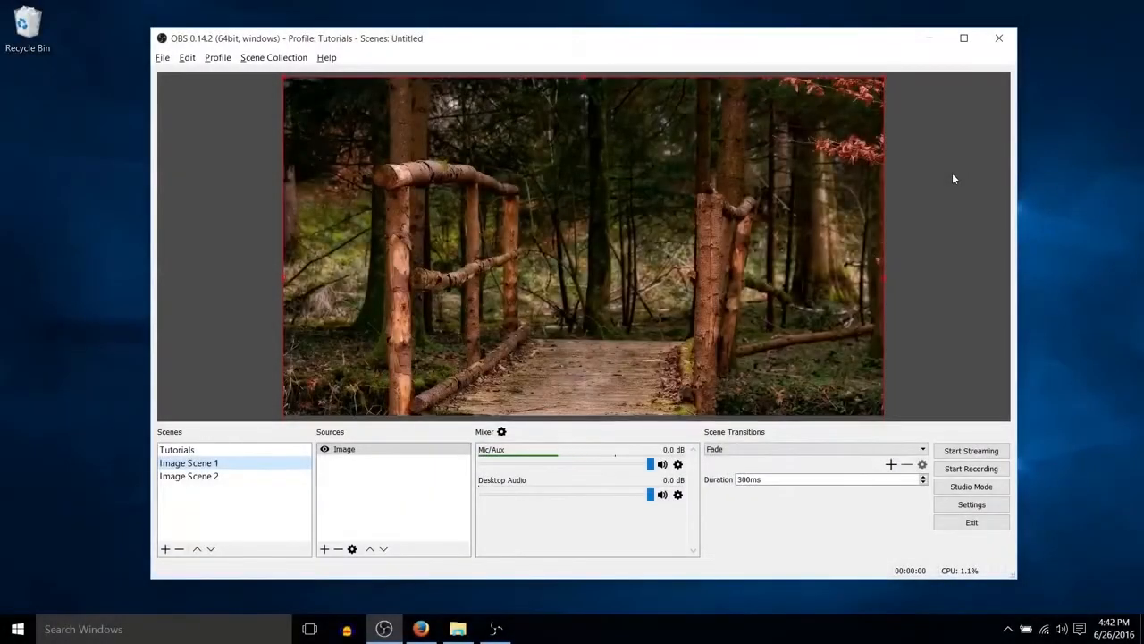
Step: Deselect the image source and alternate twice between Image Scene 2 and Image Scene 1, ending on Image Scene 1
left_click(953, 175)
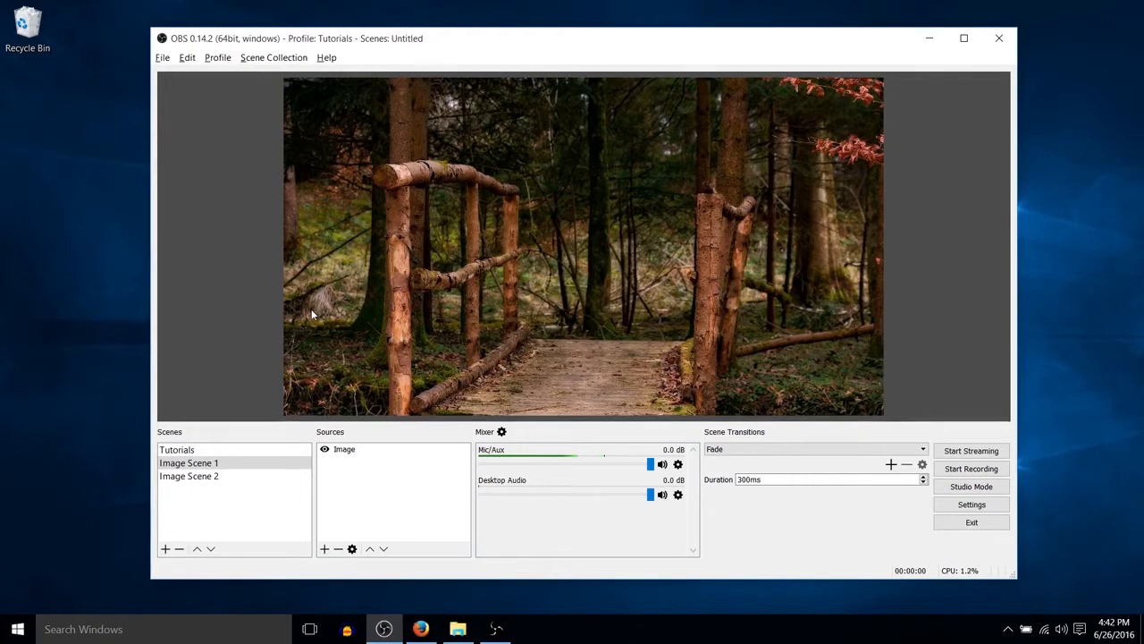
left_click(234, 482)
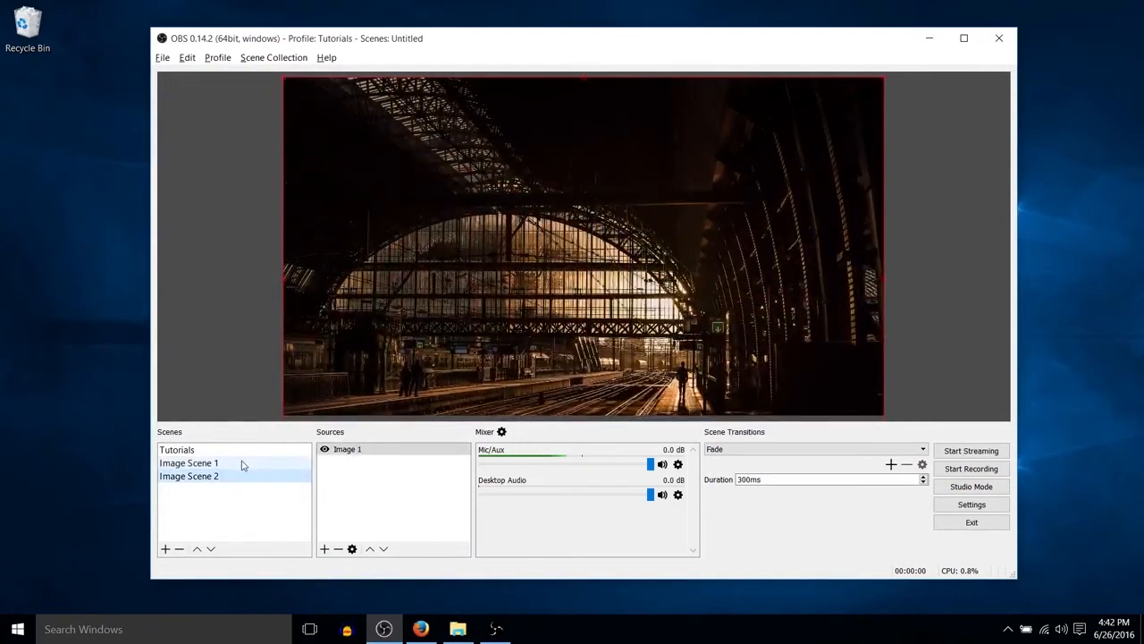
left_click(241, 463)
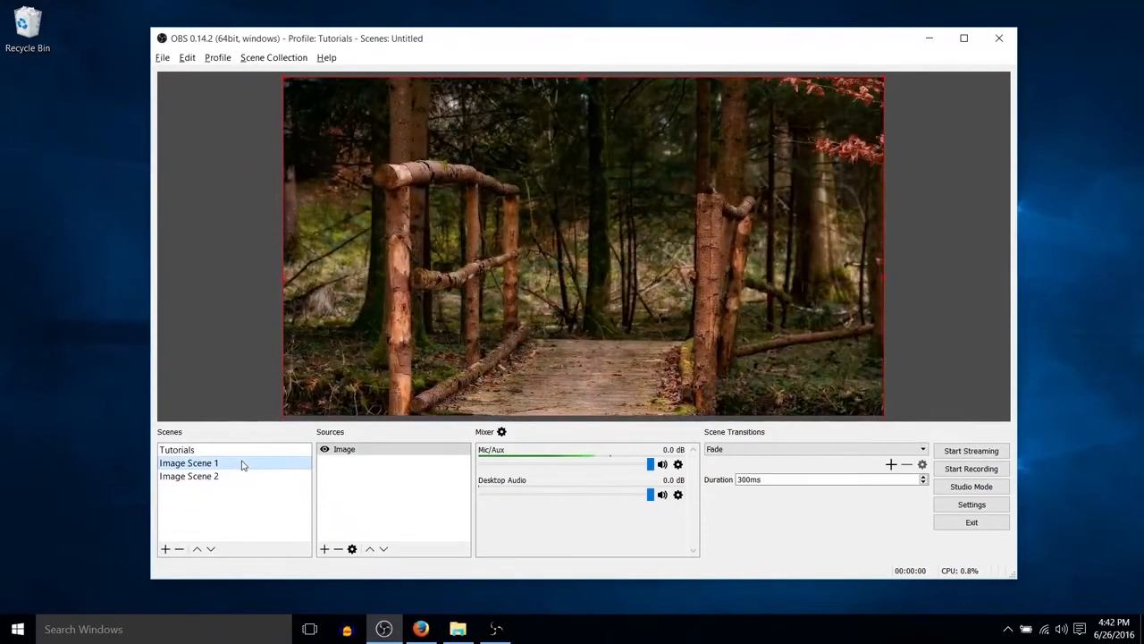
left_click(236, 478)
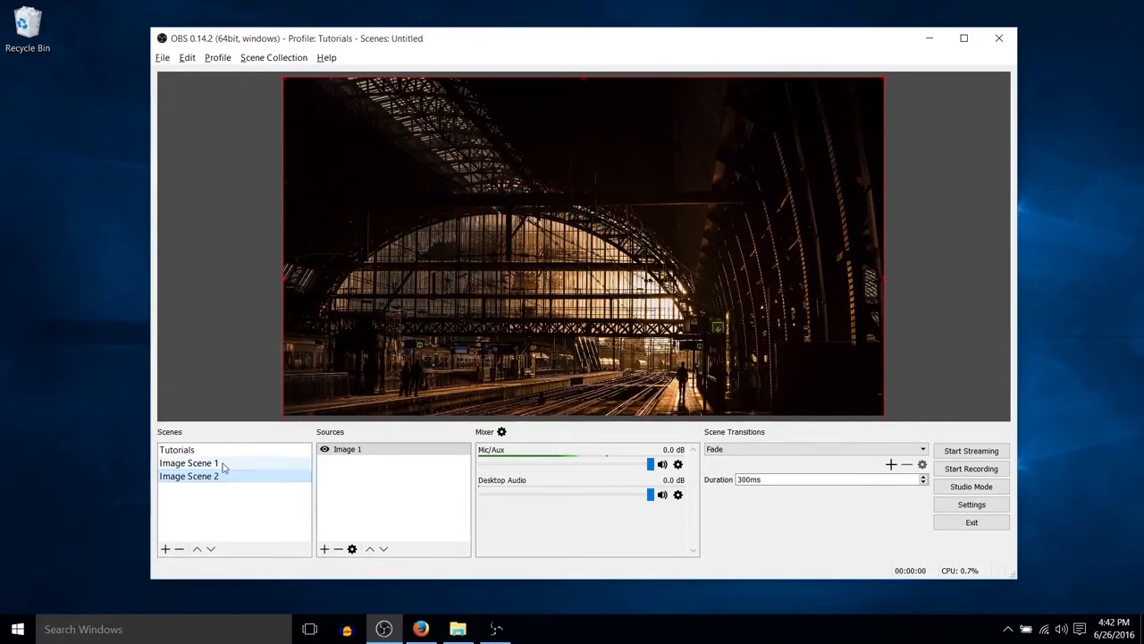
left_click(224, 465)
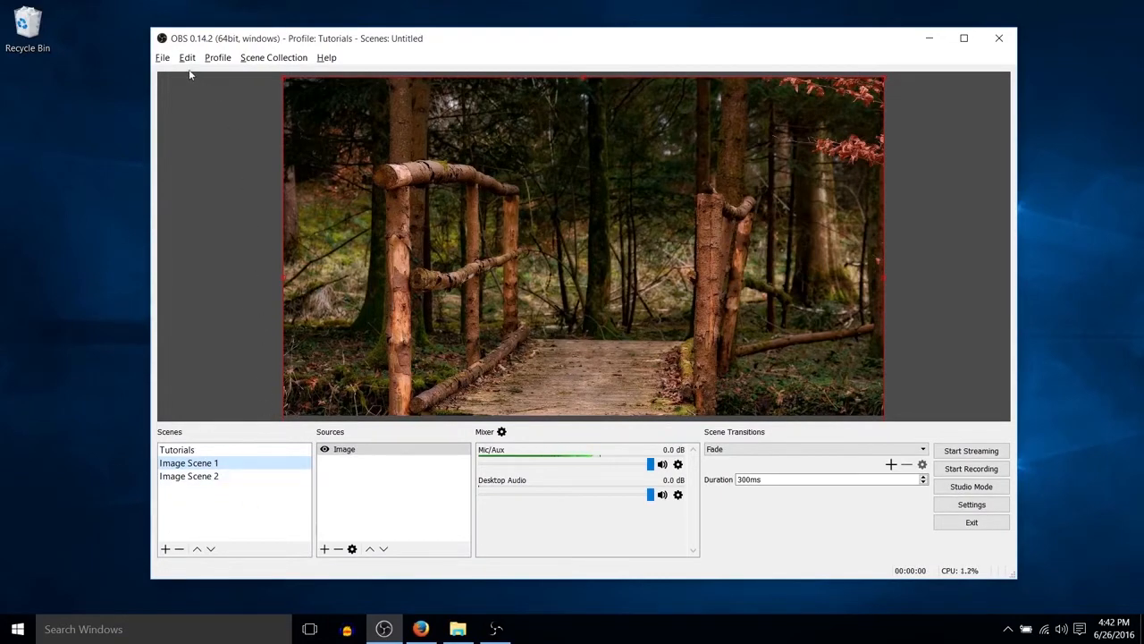
Step: Examine the switch-to-scene hotkeys assigned to Image Scene 1 and Image Scene 2 in the settings, and close the settings
left_click(163, 57)
left_click(183, 104)
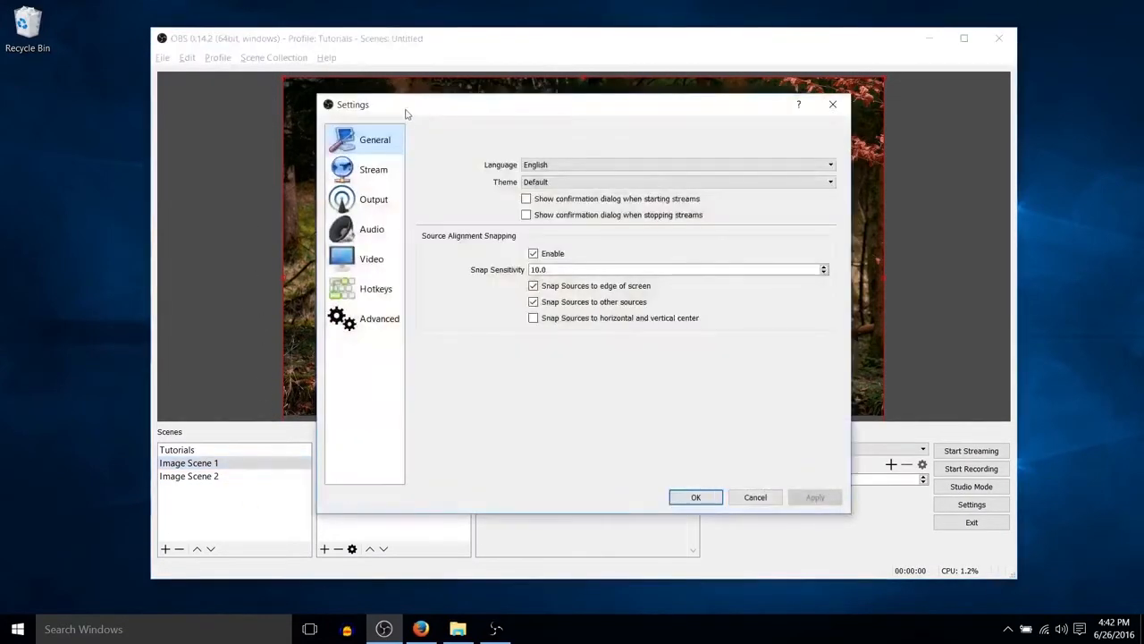
left_click_drag(407, 113, 397, 95)
left_click(379, 273)
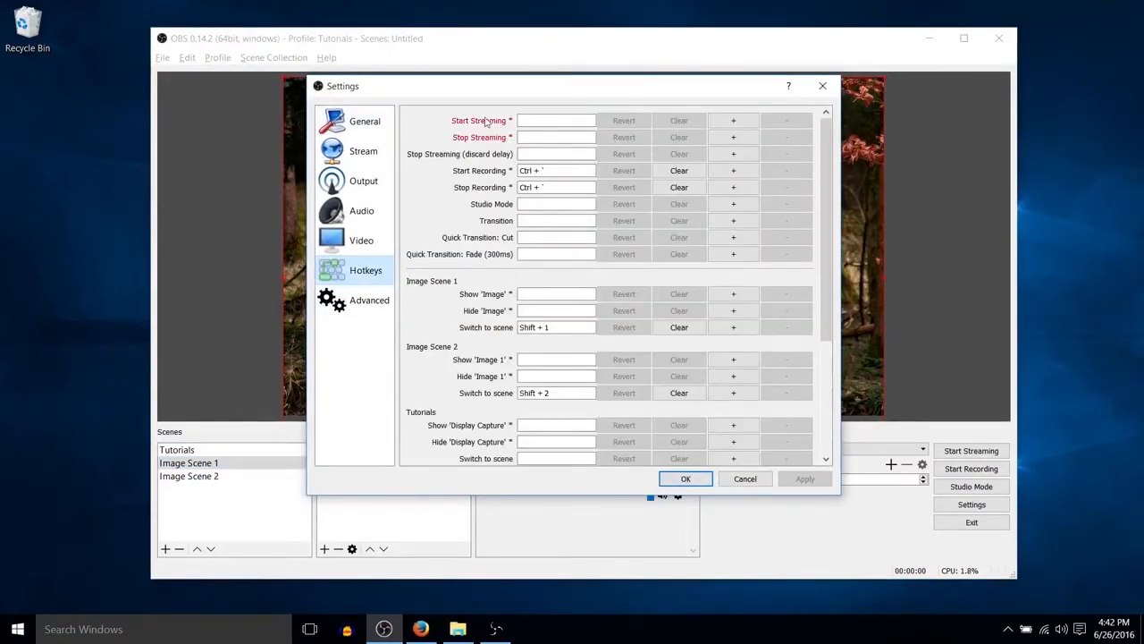
left_click_drag(485, 89, 422, 96)
scroll(402, 263, "down", 1)
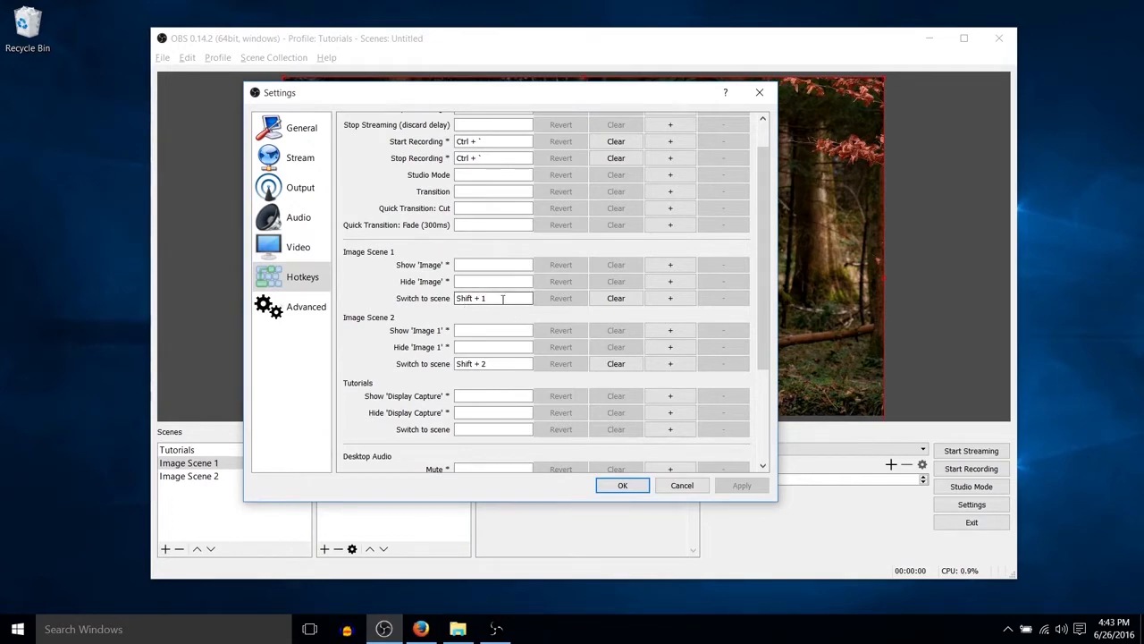
left_click(623, 486)
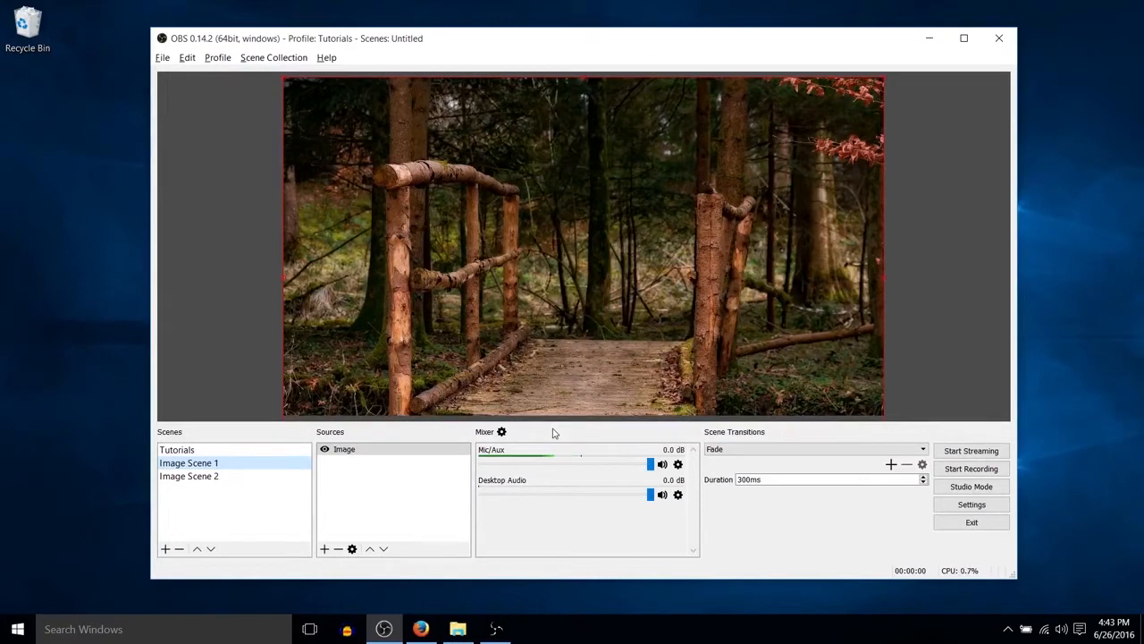
Step: Use the assigned scene hotkeys to switch to Image Scene 2, back to Image Scene 1, and again to Image Scene 2
left_click(242, 388)
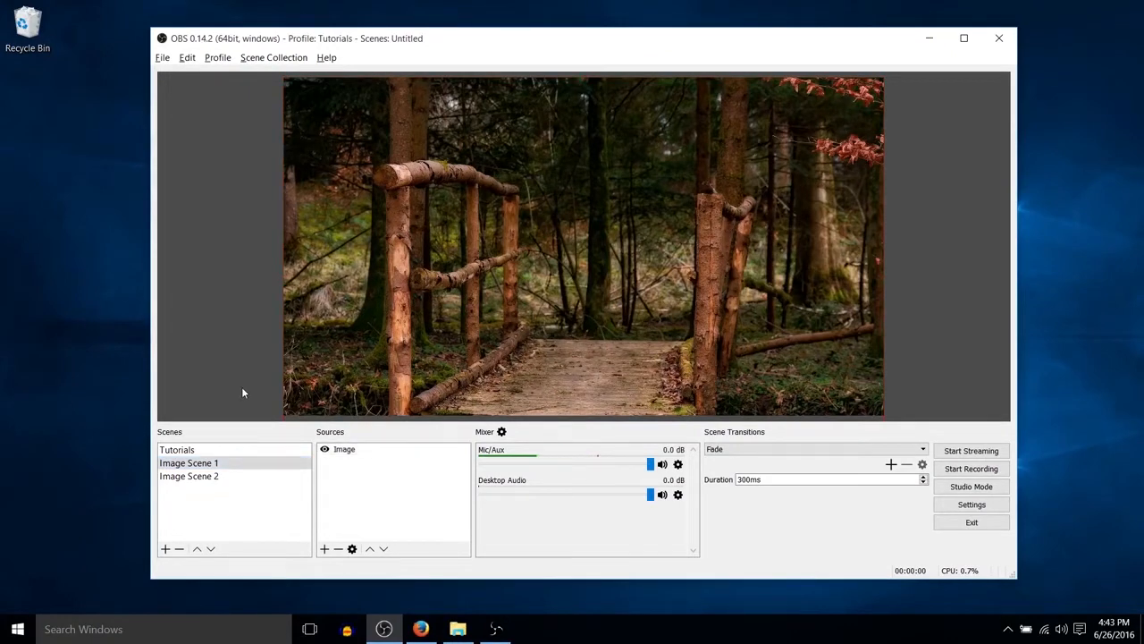
key("2")
key("1")
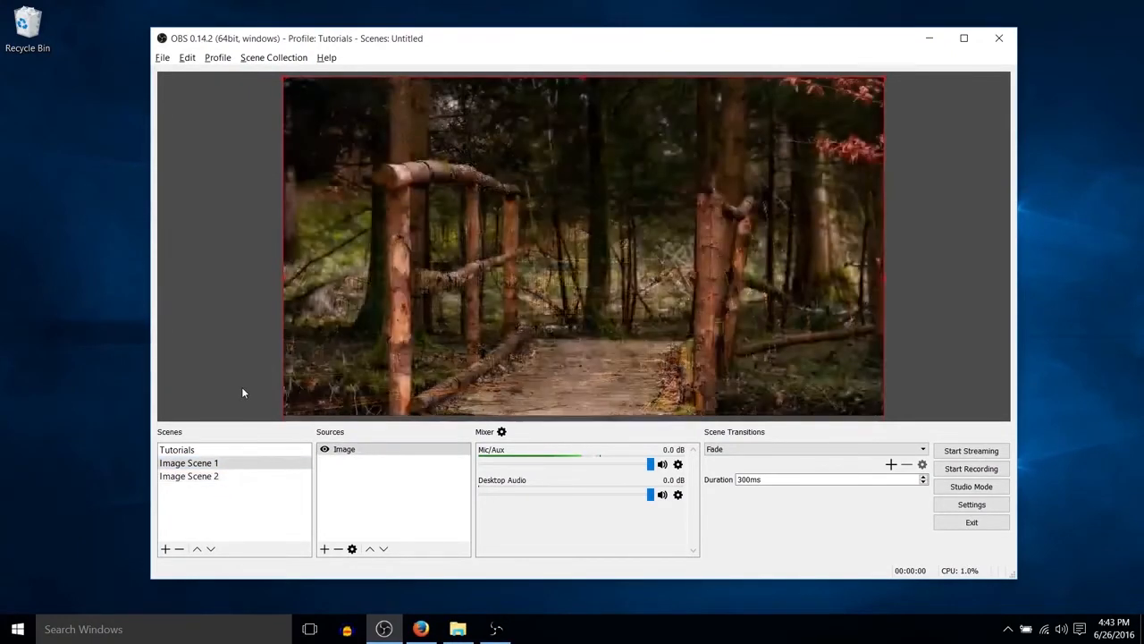
key("2")
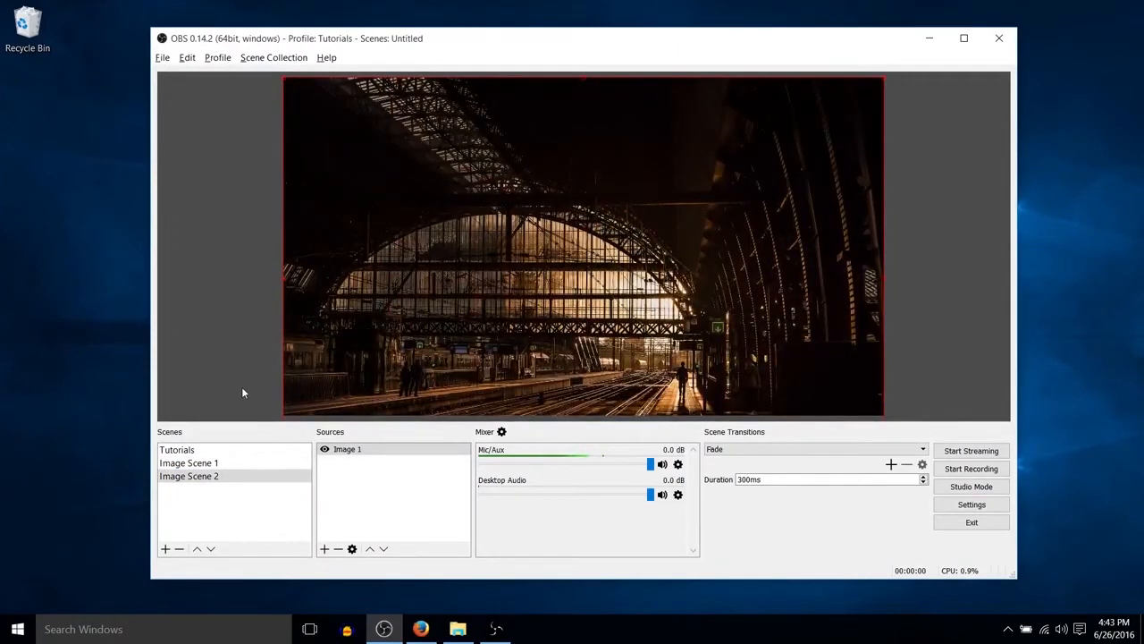
Step: Enable Studio Mode, load Image Scene 1 into the preview, and transition it to the program output and back out again
left_click(956, 494)
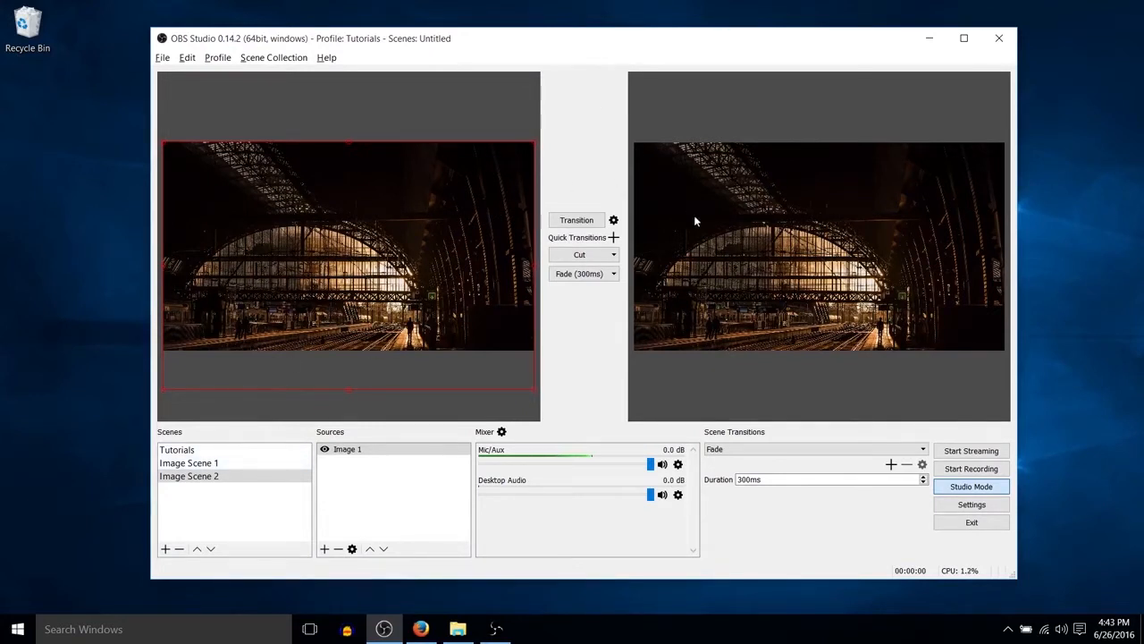
left_click(243, 463)
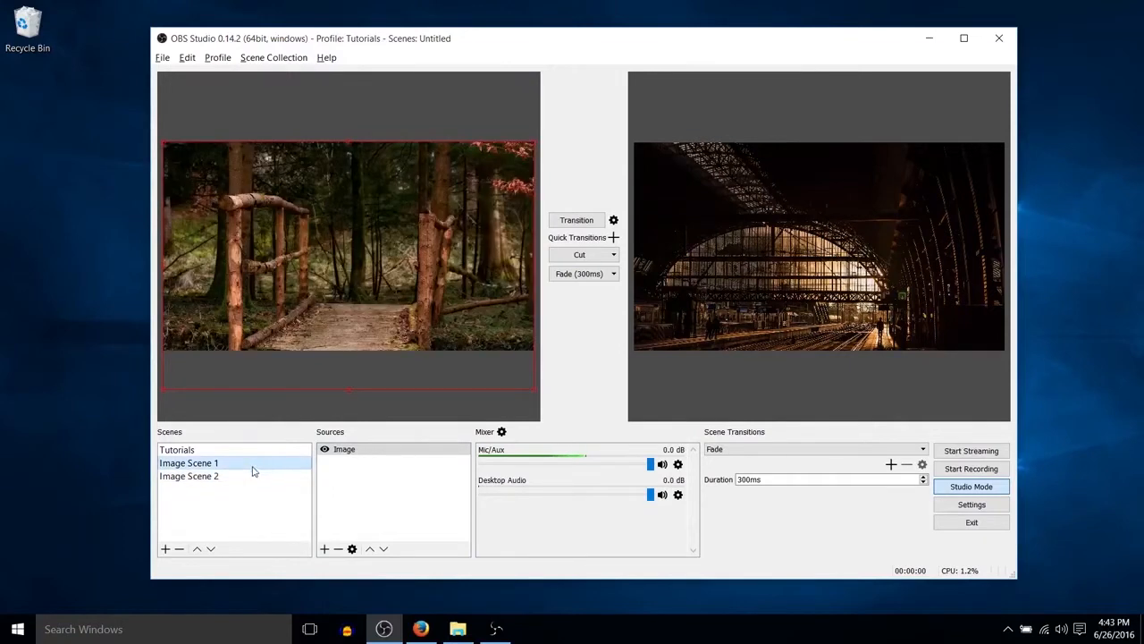
left_click(595, 221)
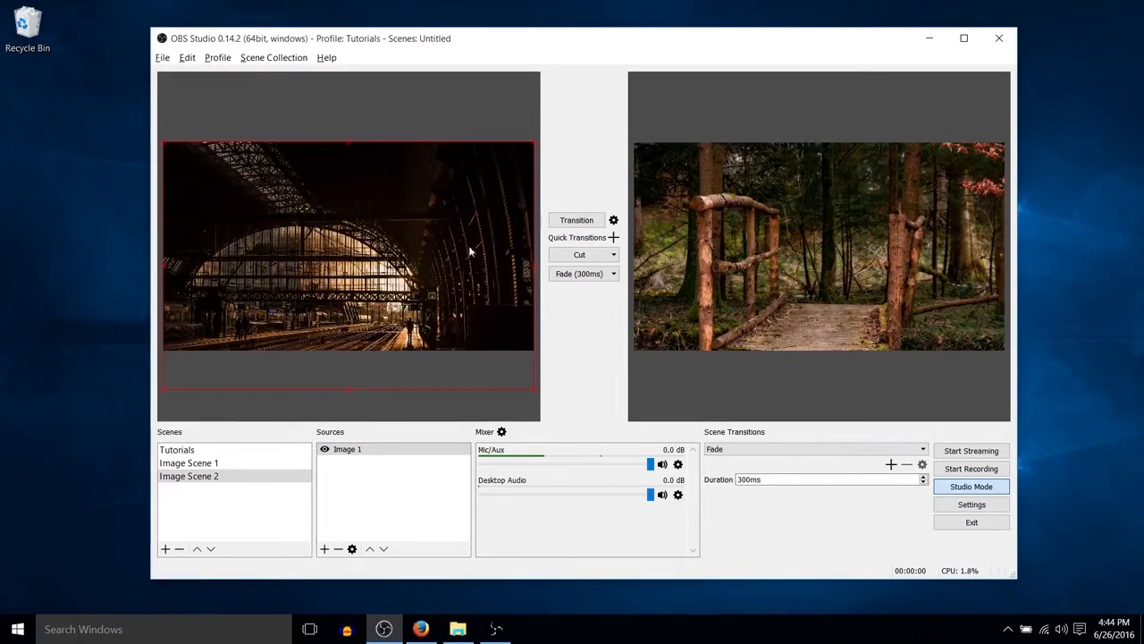
left_click(576, 221)
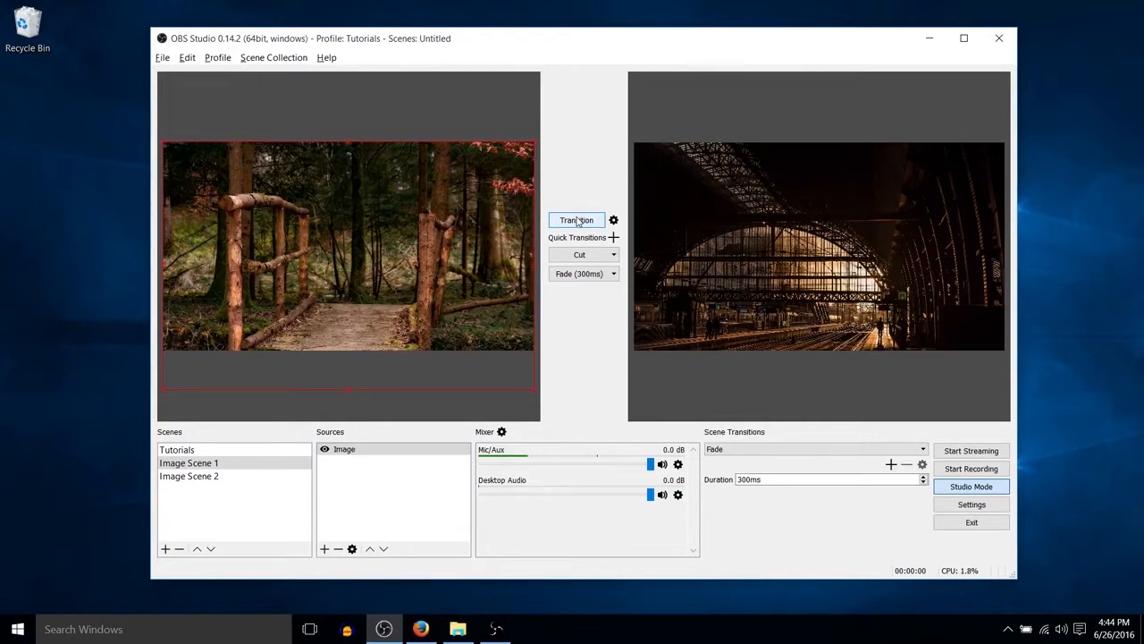
Step: Swap the preview and program scenes with the Fade (300ms), Cut, and again Fade (300ms) quick transitions
left_click(613, 258)
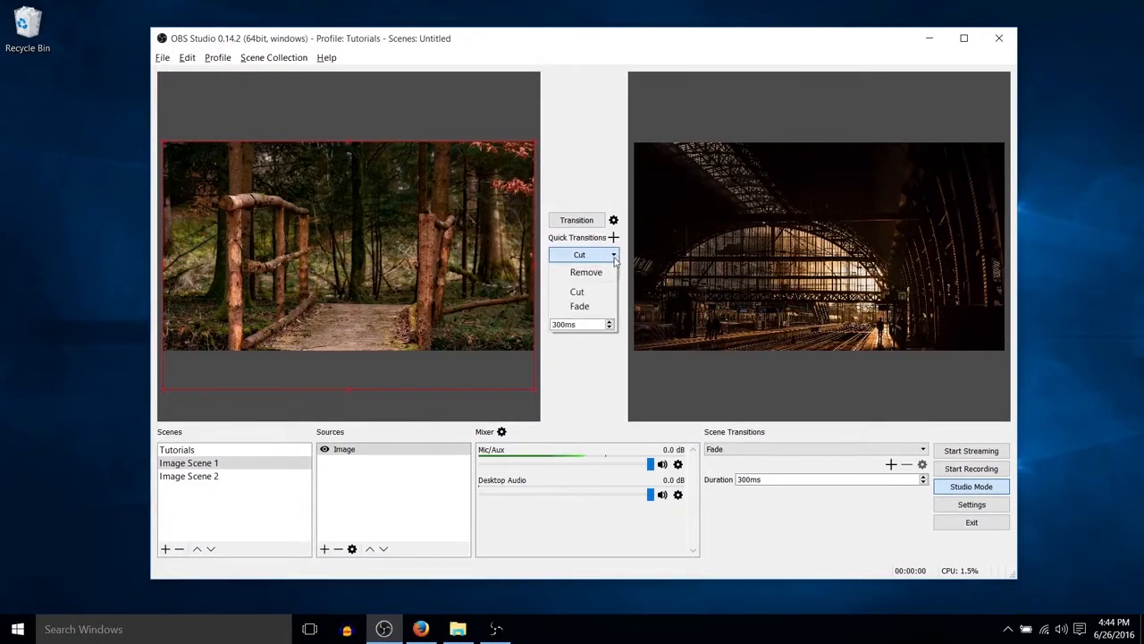
left_click(603, 310)
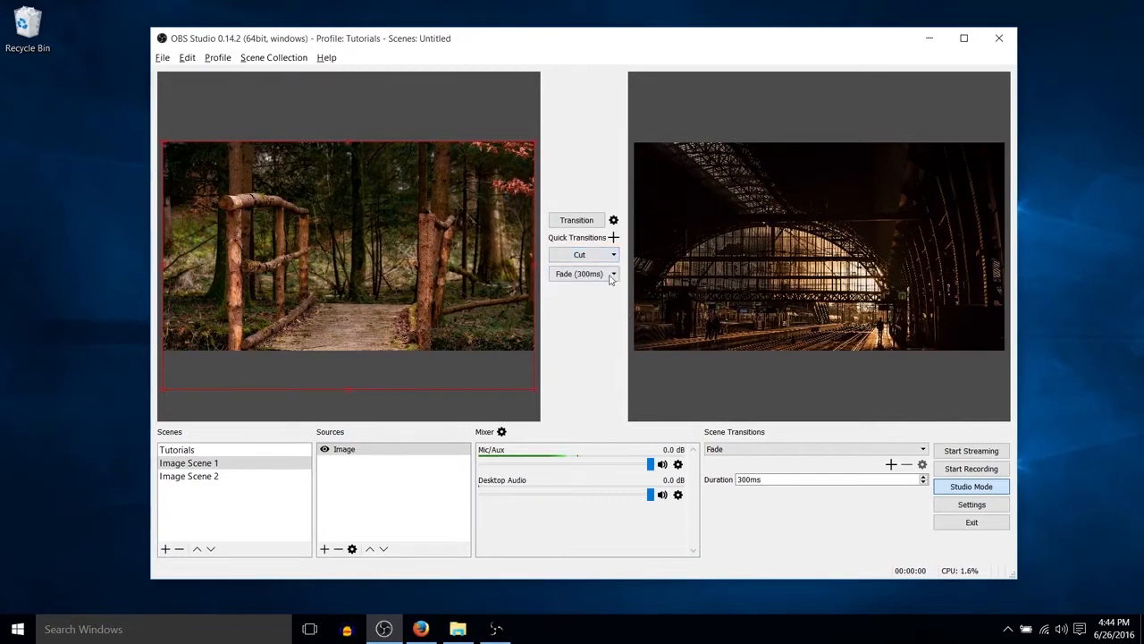
left_click(609, 277)
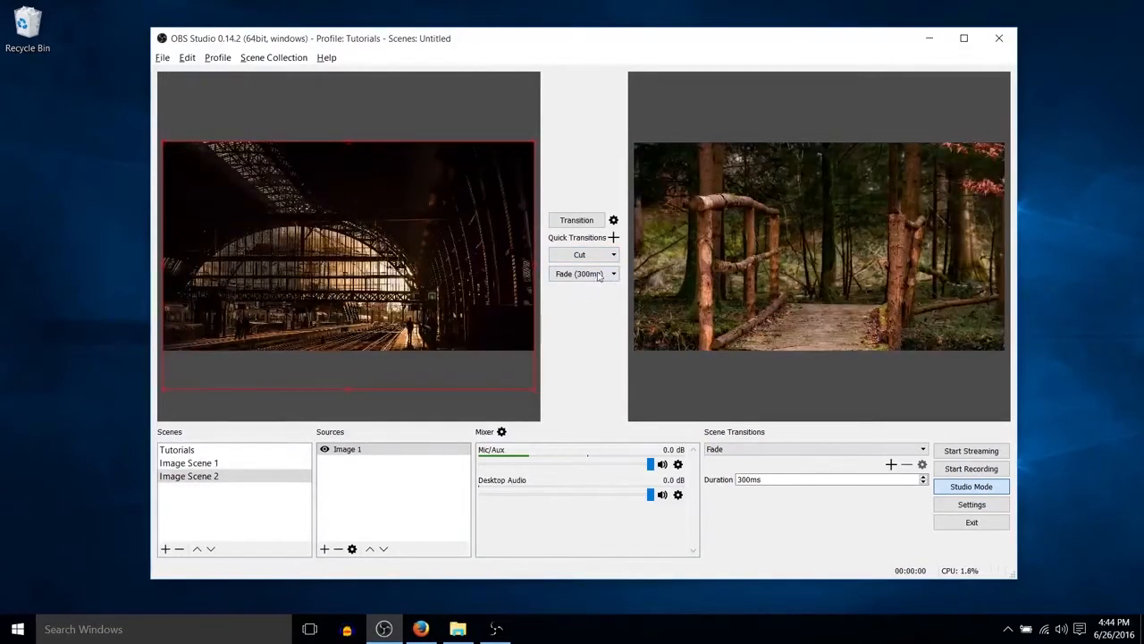
left_click(590, 258)
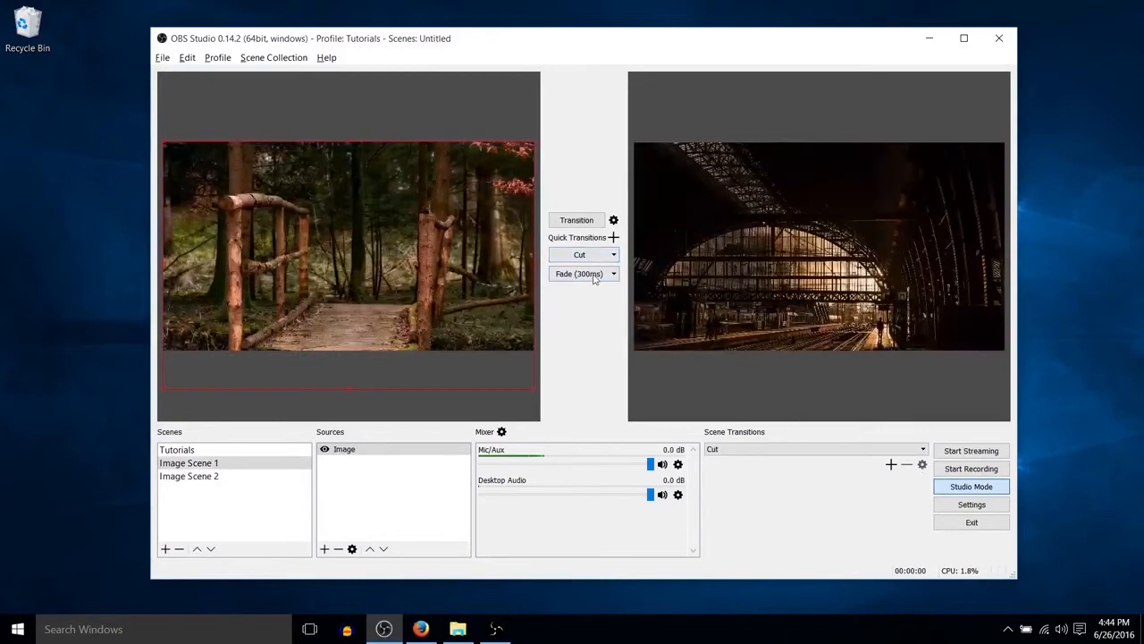
left_click(595, 276)
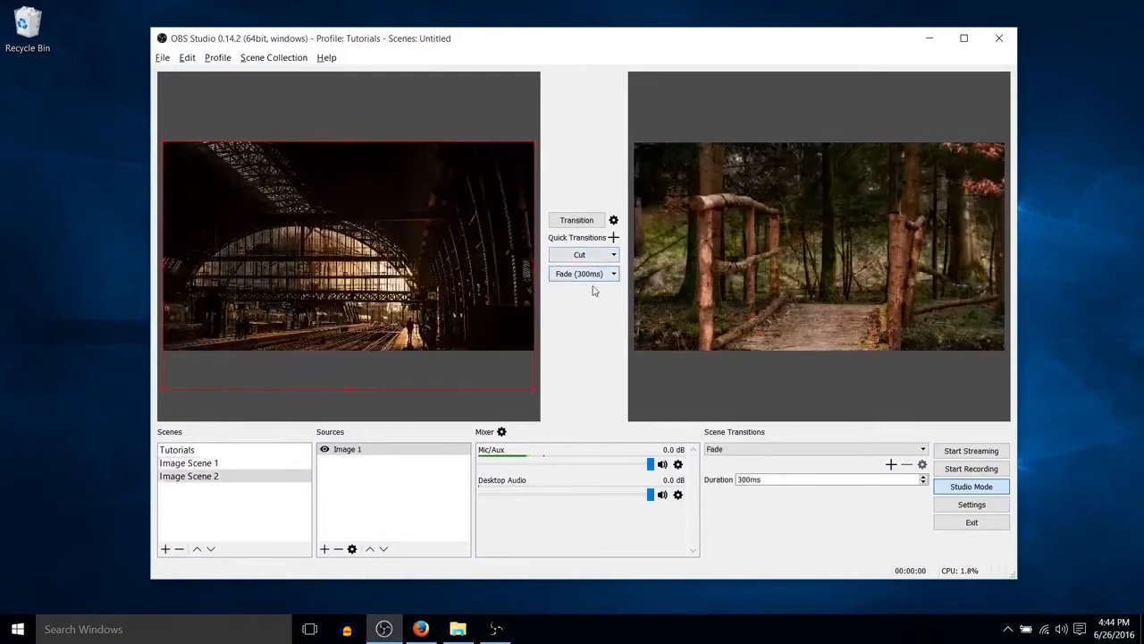
left_click(794, 454)
left_click(747, 440)
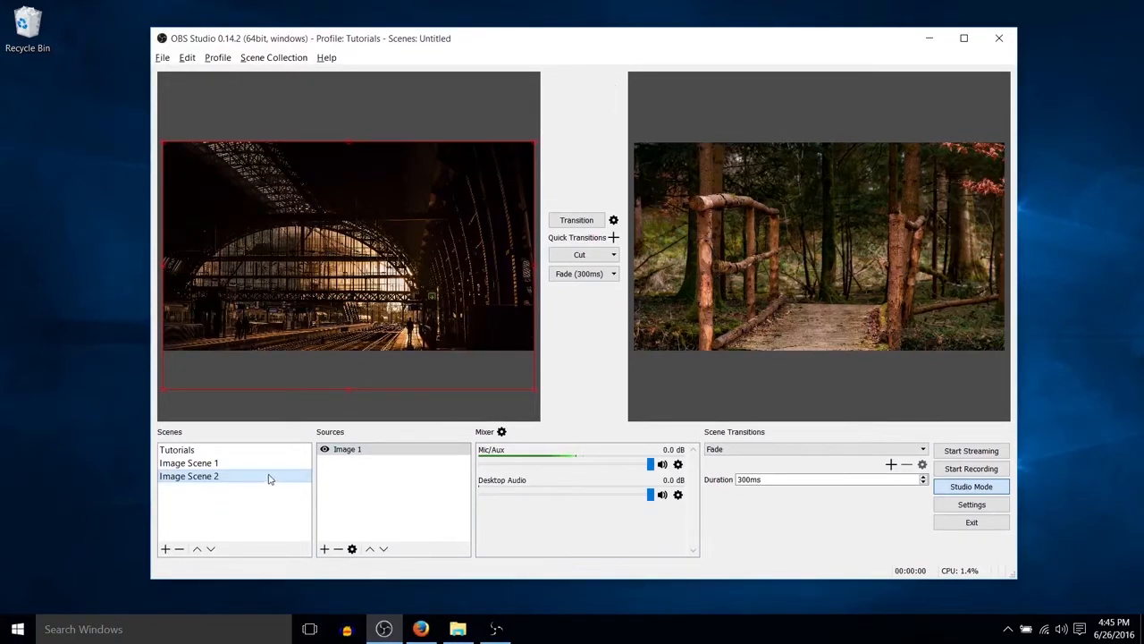
Step: Turn off Studio Mode and alternate directly between the two image scenes, ending on Image Scene 2
left_click(970, 488)
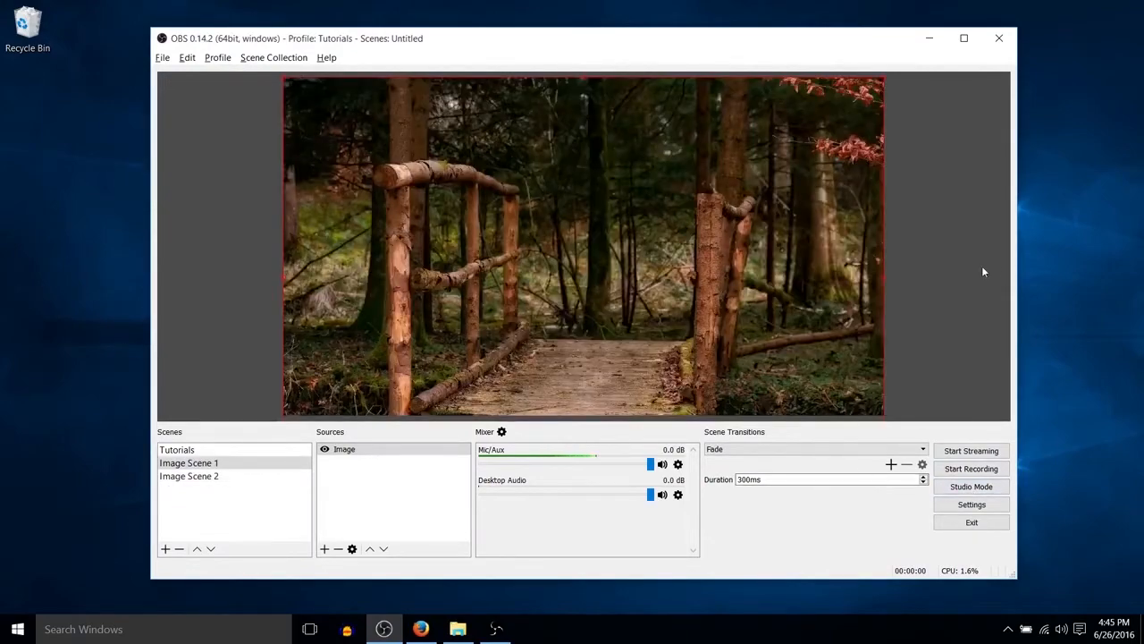
key("Down")
key("Up")
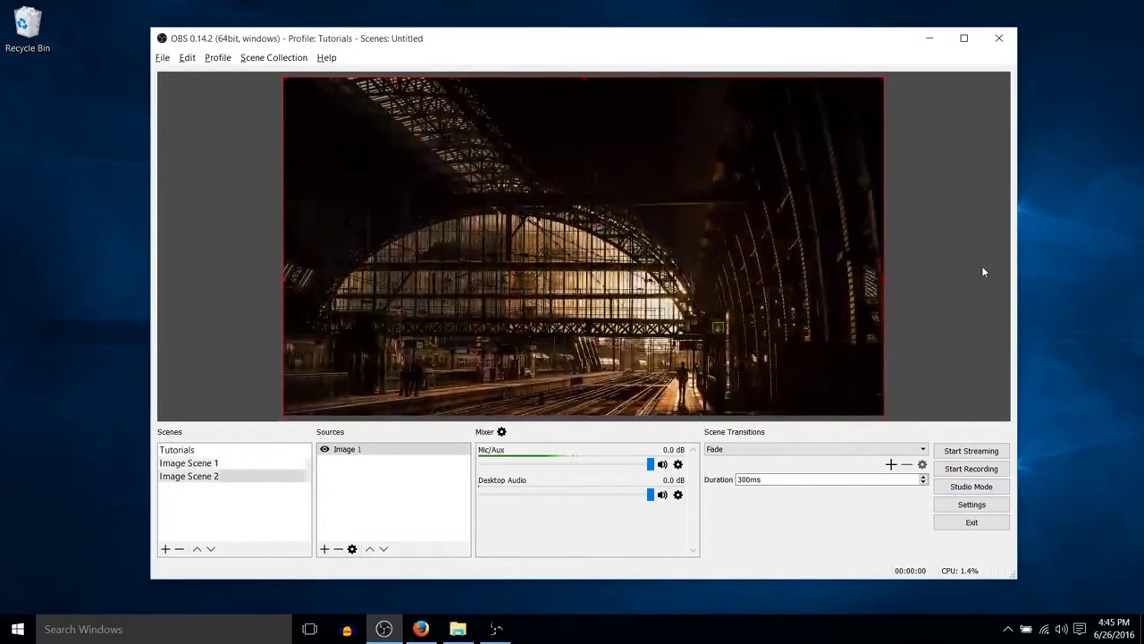
key("Down")
Step: Turn Studio Mode back on, alternate the previewed scene between the two image scenes, and transition Image Scene 1 to the program output
left_click(984, 488)
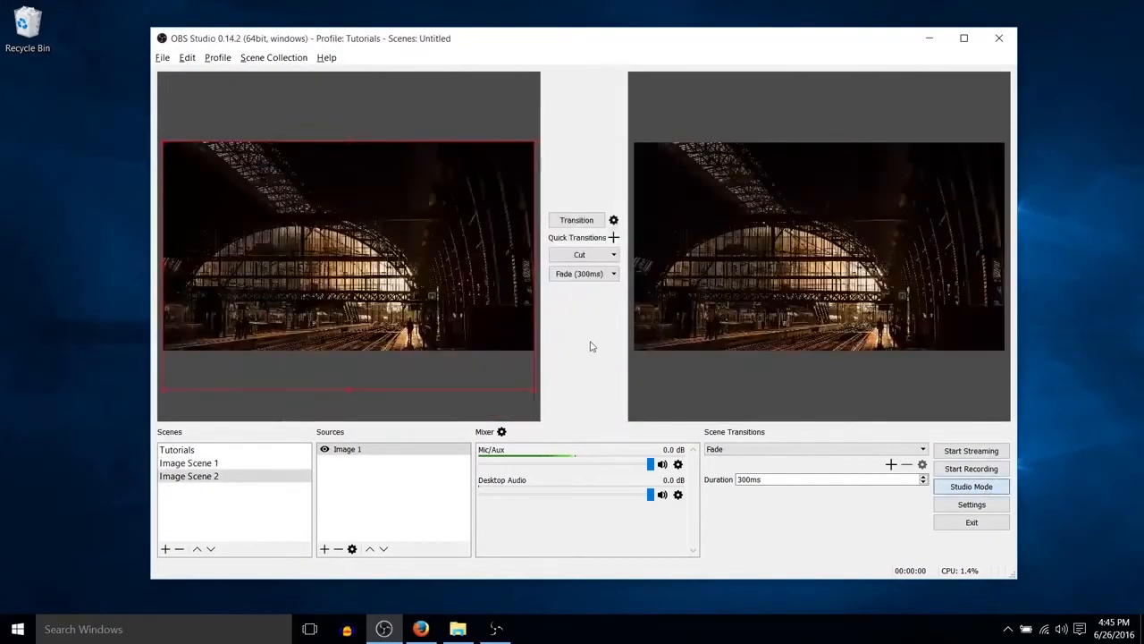
key("Up")
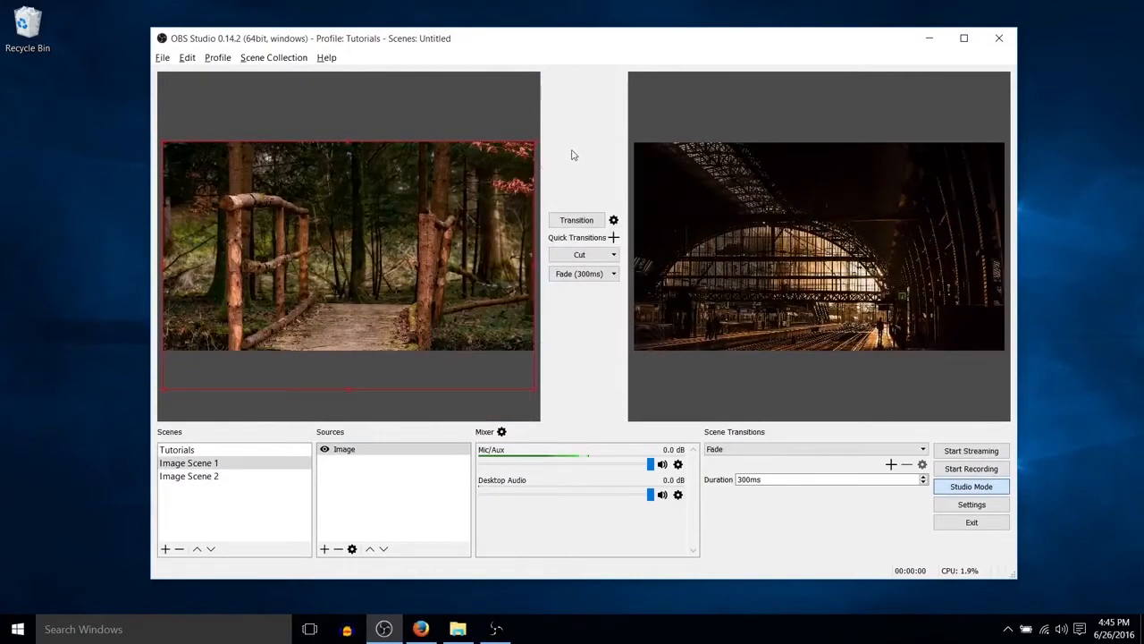
key("Down")
key("Up")
key("Down")
key("Up")
left_click(575, 224)
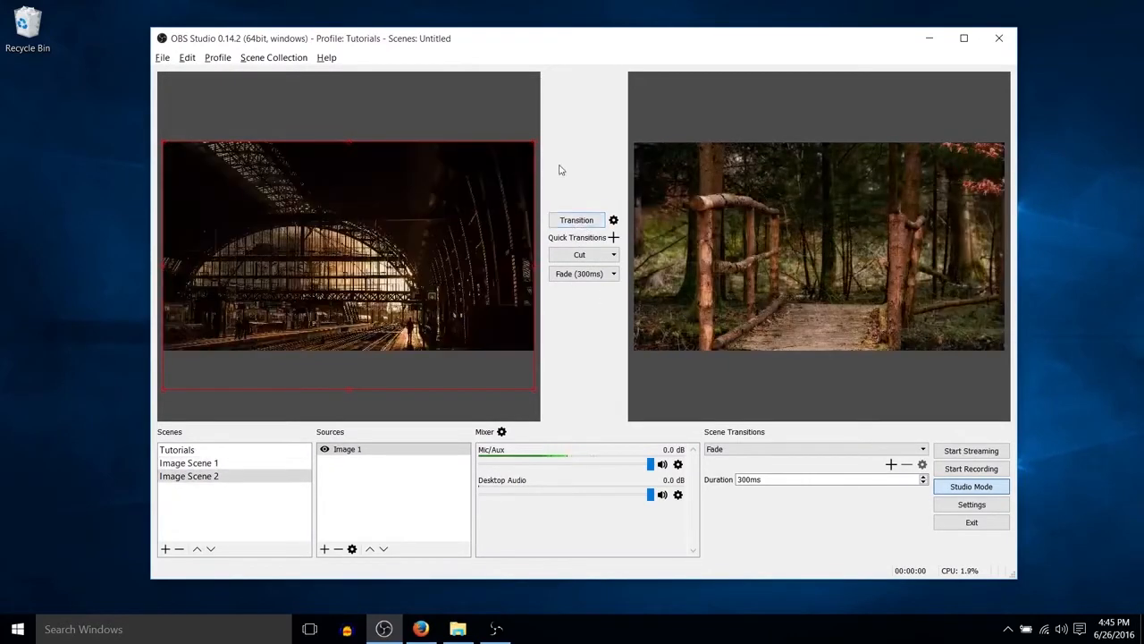
Step: In the Hotkeys settings, assign Shift + 3 to Transition and Shift + 4 to Quick Transition: Cut
left_click(163, 58)
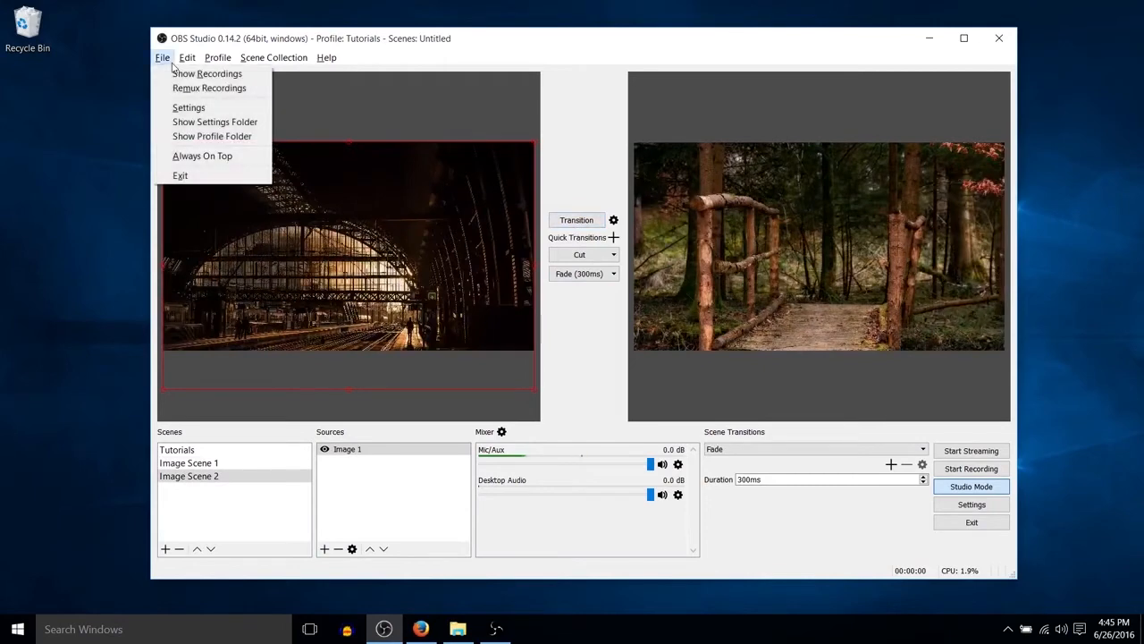
left_click(176, 107)
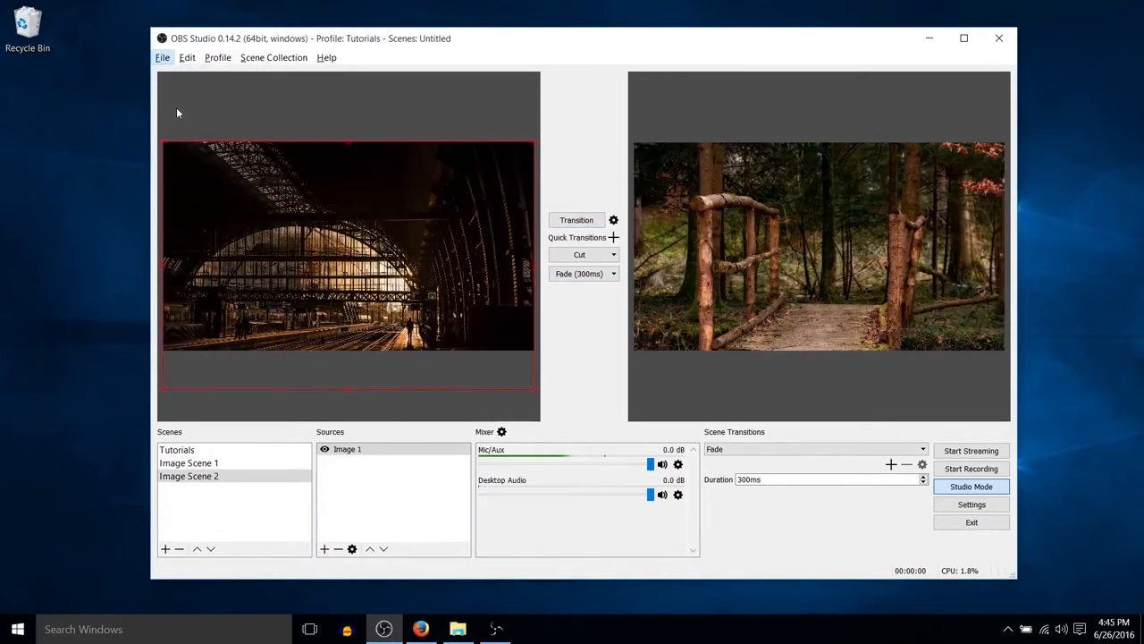
left_click(373, 289)
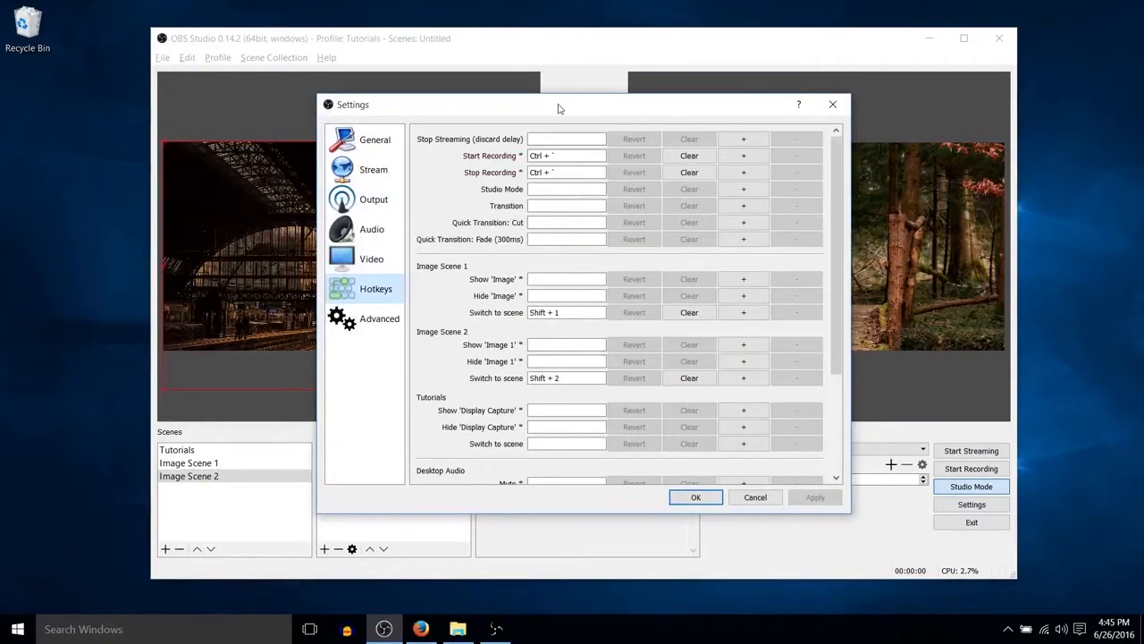
left_click_drag(556, 114, 548, 119)
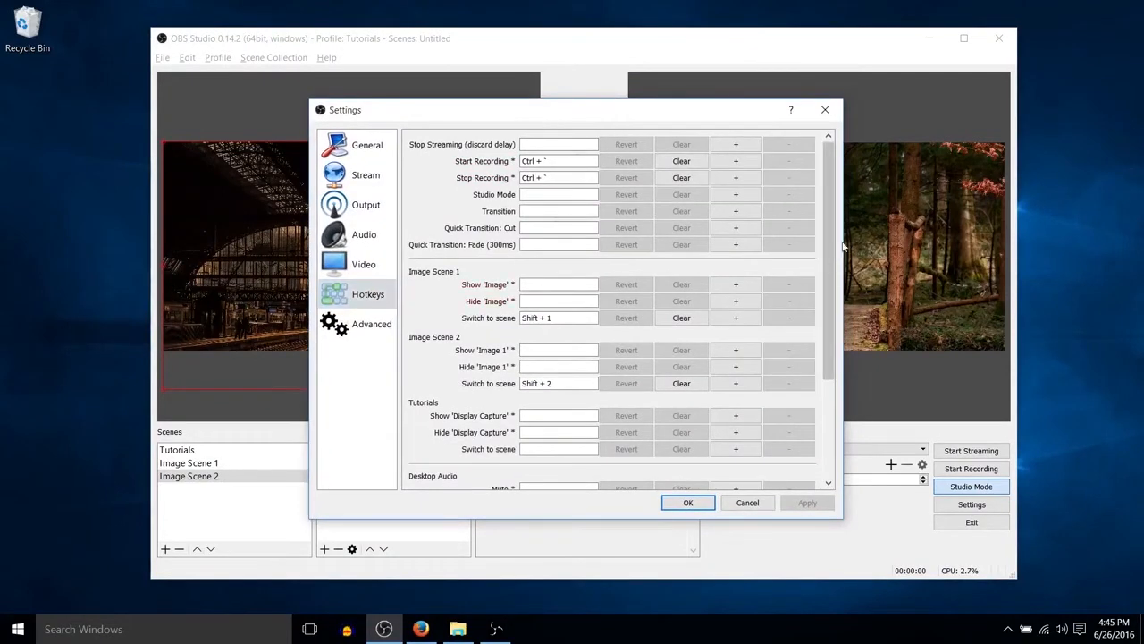
left_click(534, 208)
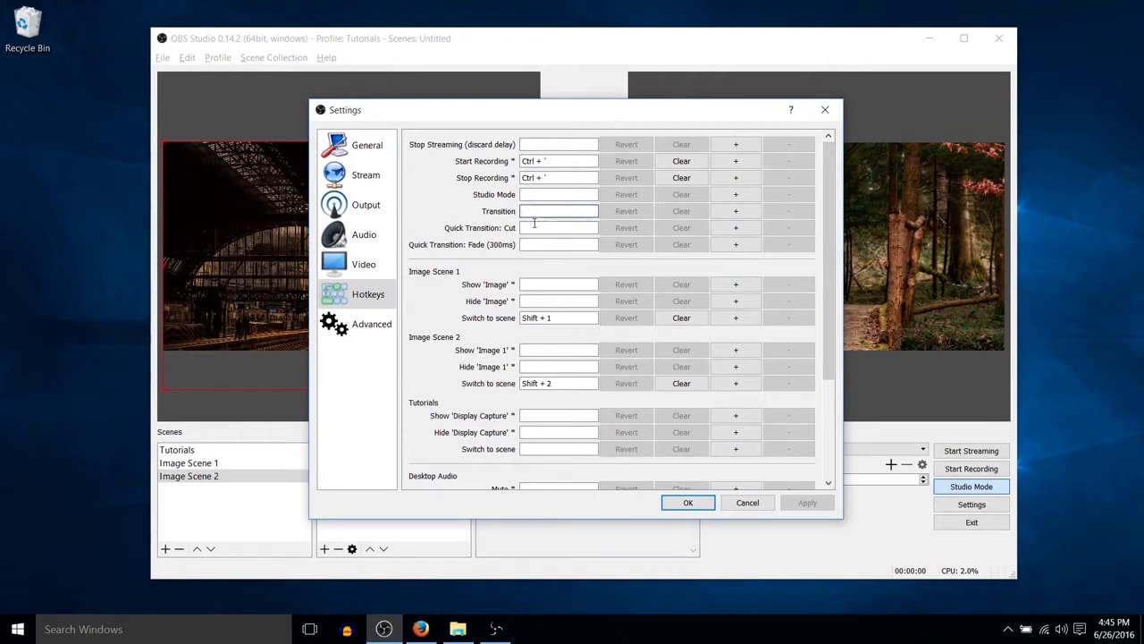
left_click(534, 230)
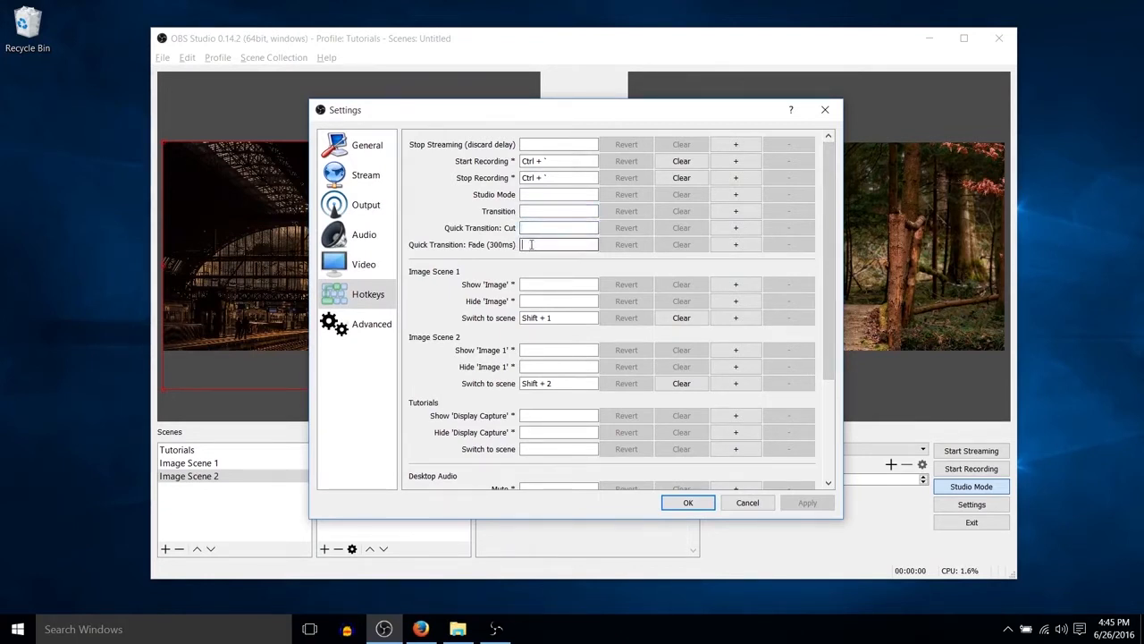
left_click(526, 227)
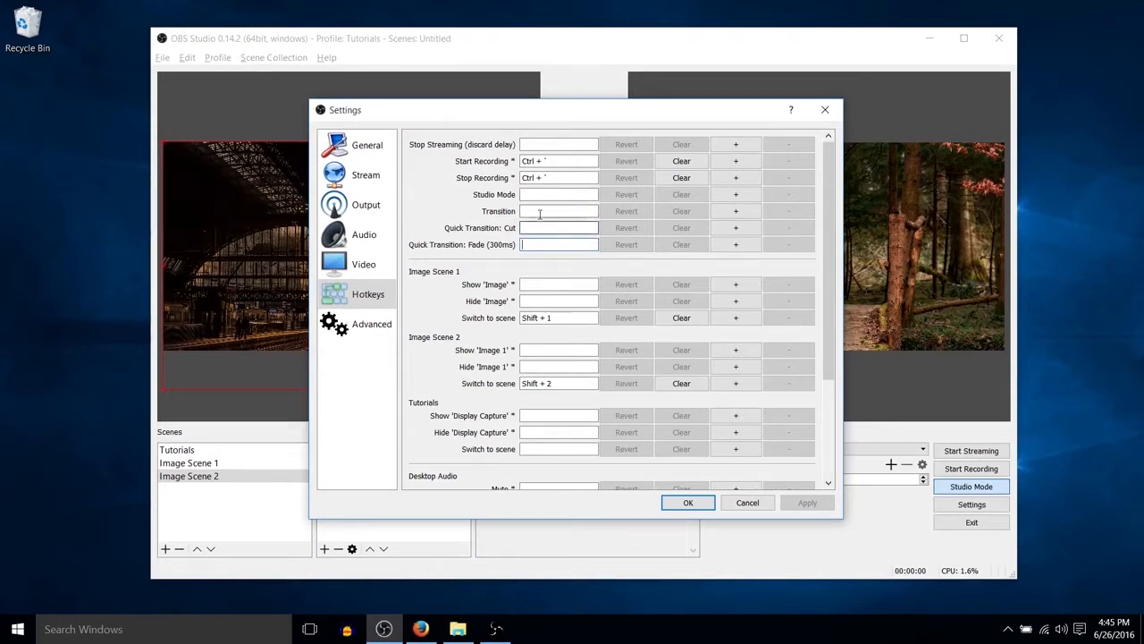
left_click(541, 212)
key("shift+3")
key("shift+4")
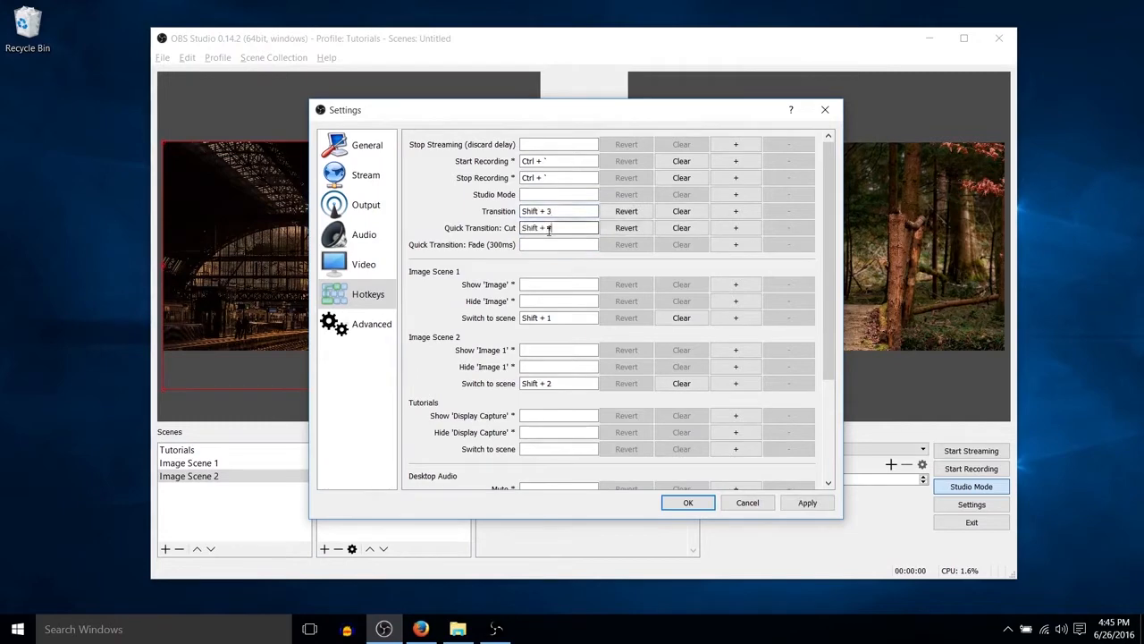
Step: Assign Shift + 5 to Quick Transition: Fade (300ms) and save the hotkey settings
left_click(549, 244)
key("shift+5")
left_click(807, 504)
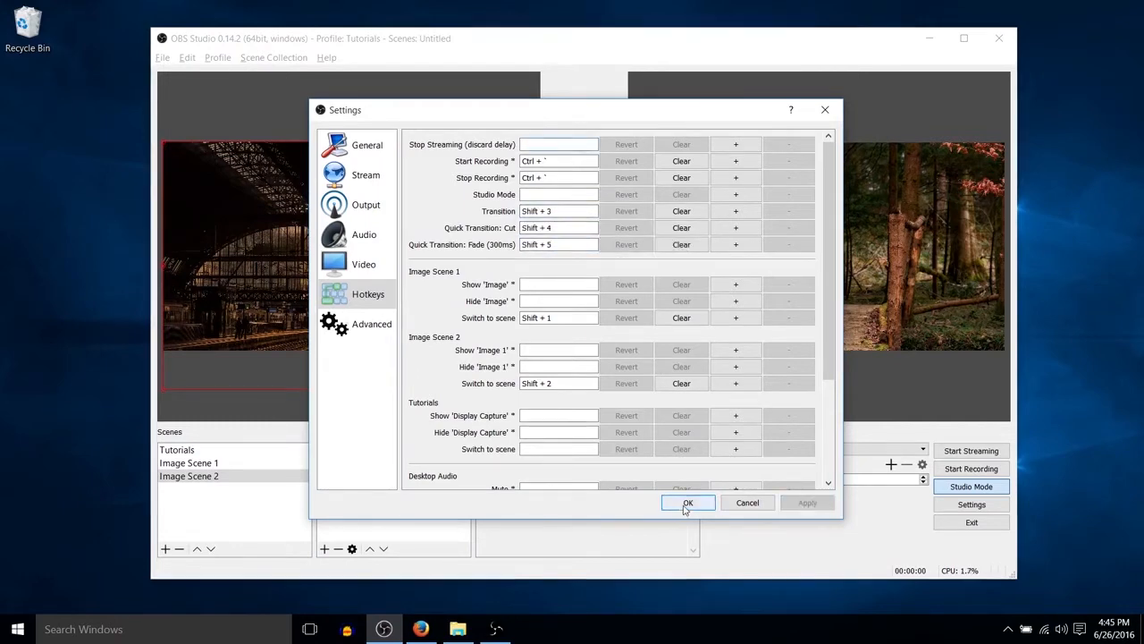
left_click(688, 503)
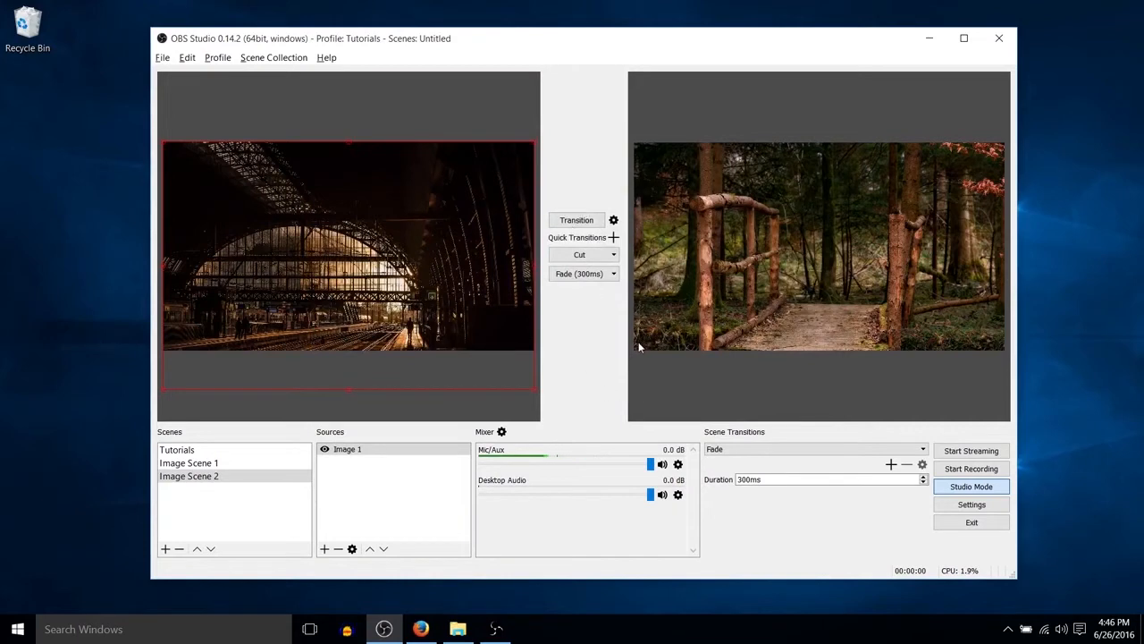
Step: Swap the preview and program scenes repeatedly with the Fade (300ms) and Cut quick transitions, finishing with Image Scene 1 in the preview
key("shift+5")
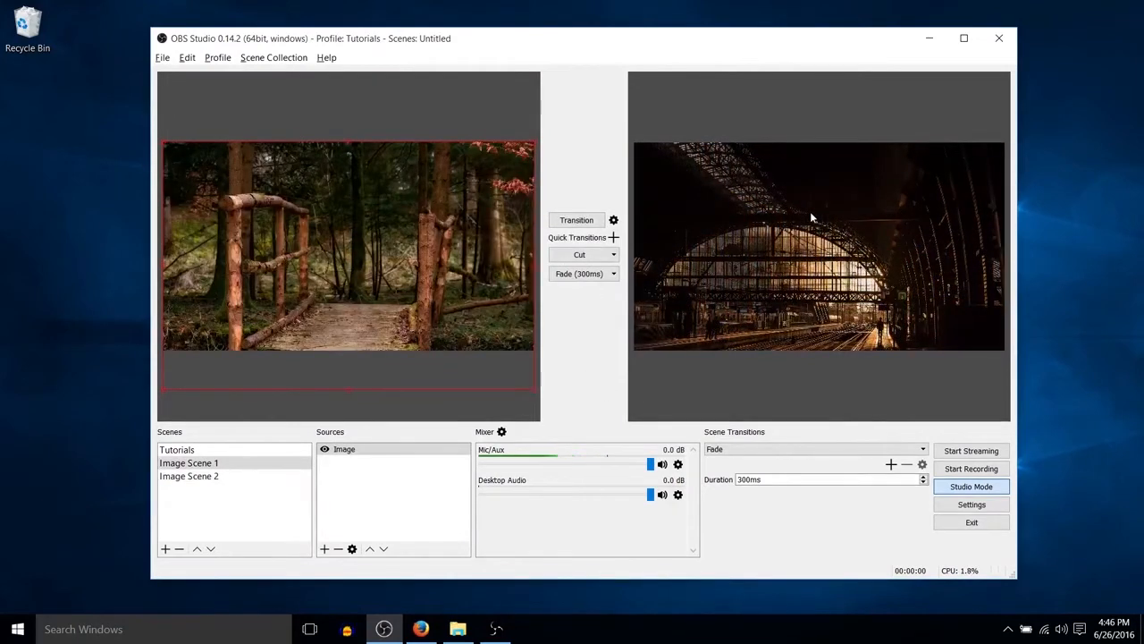
left_click(583, 255)
key("space")
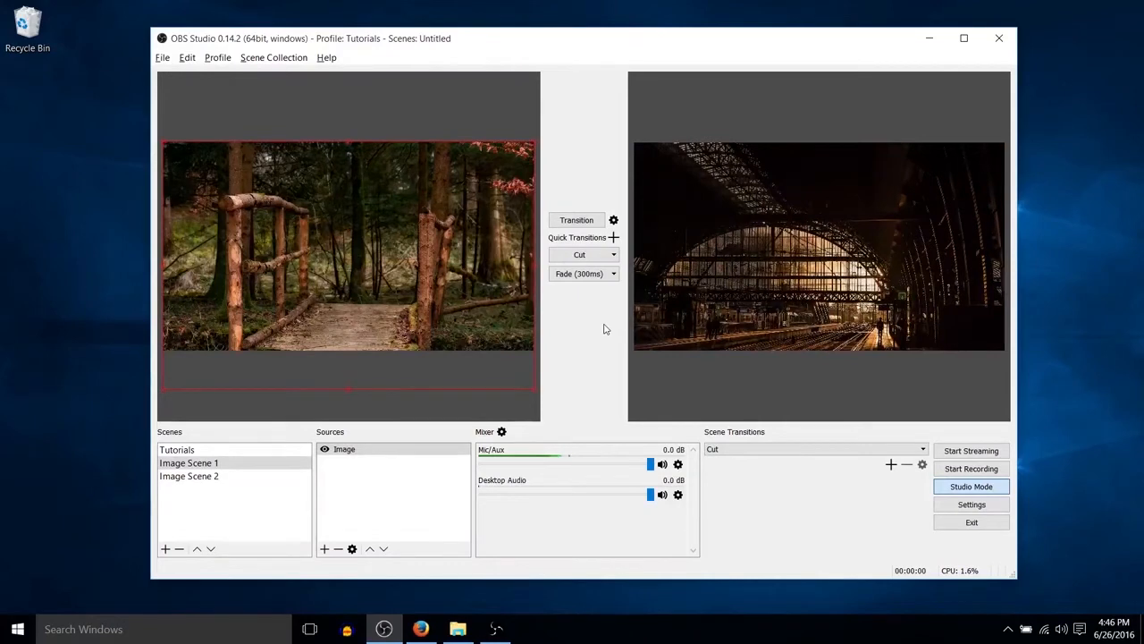
key("f")
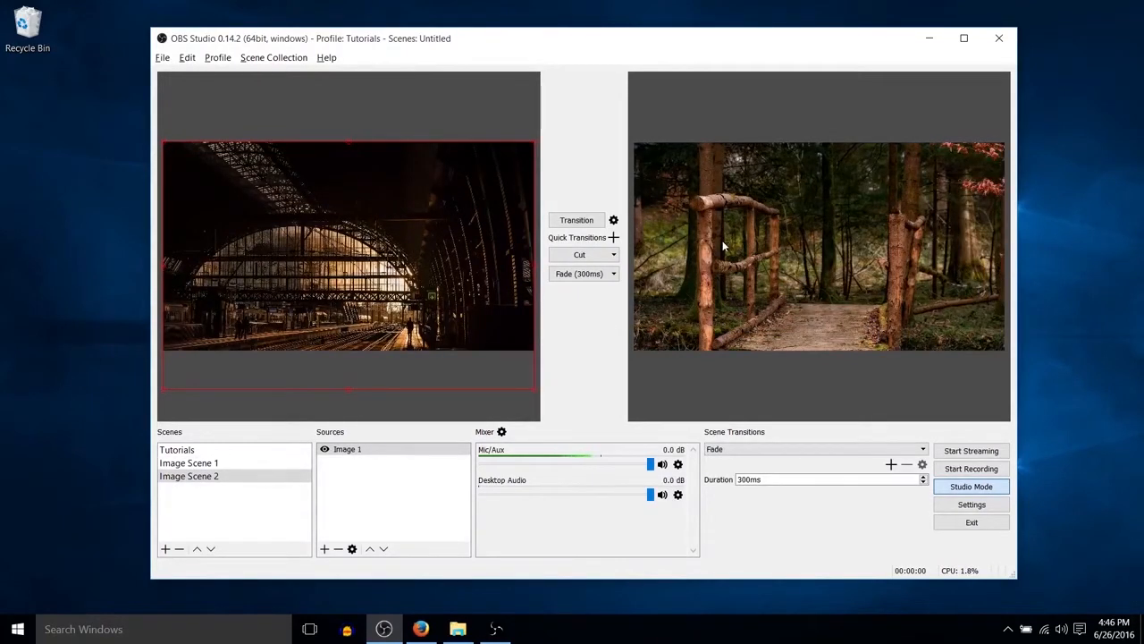
key("f")
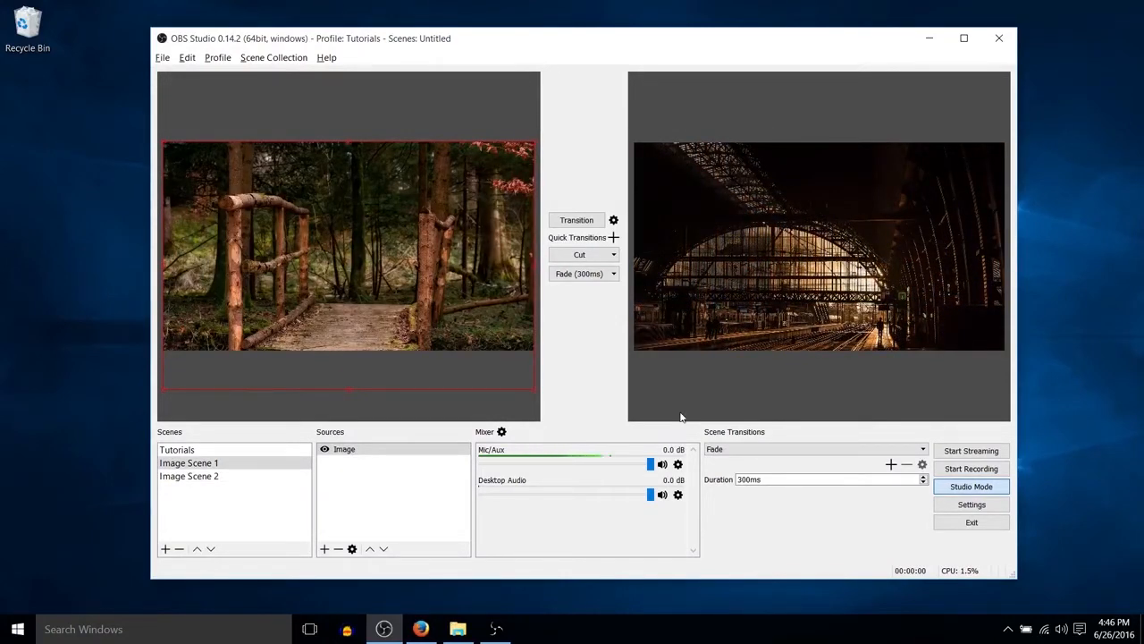
left_click(729, 450)
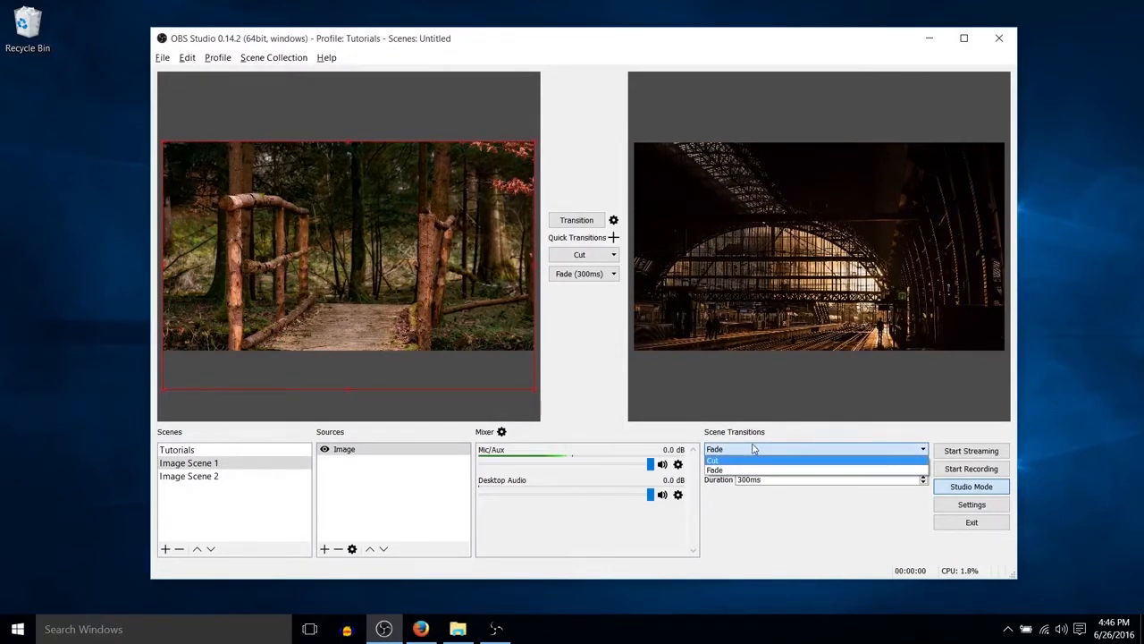
left_click(753, 445)
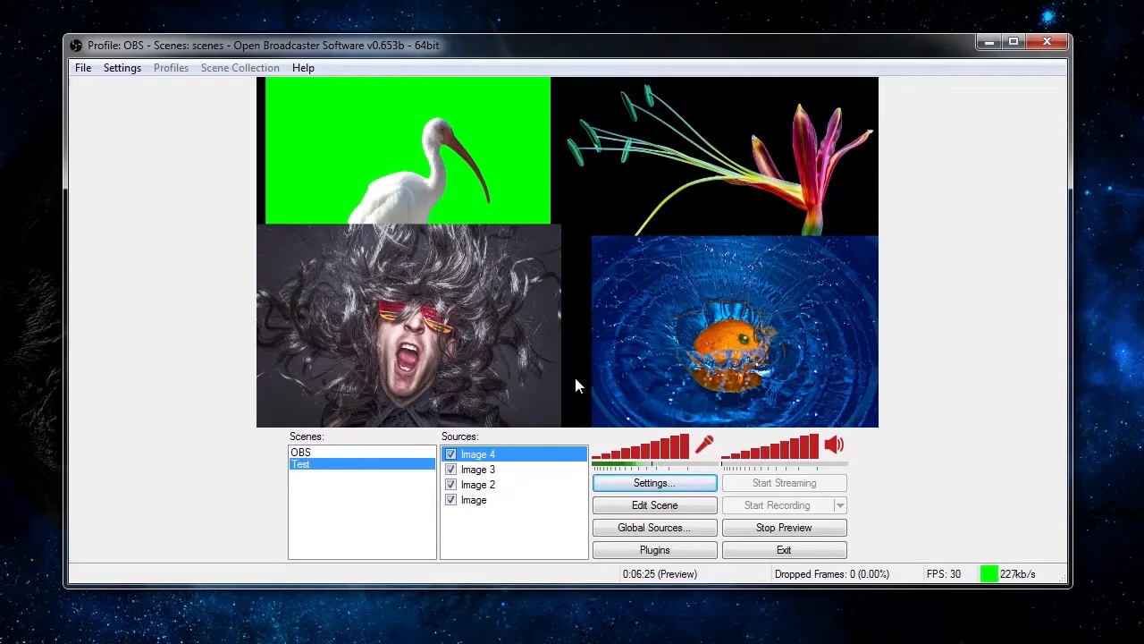
Step: Move the Image 4 source to the bottom of the Test scene's source order
right_click(564, 462)
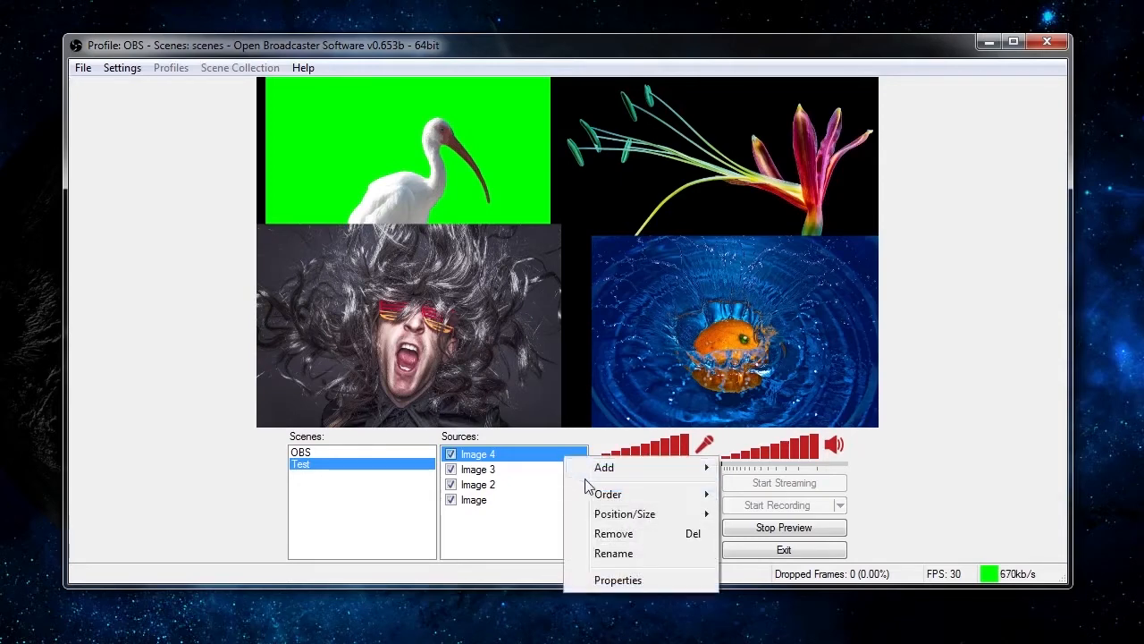
mouse_move(599, 496)
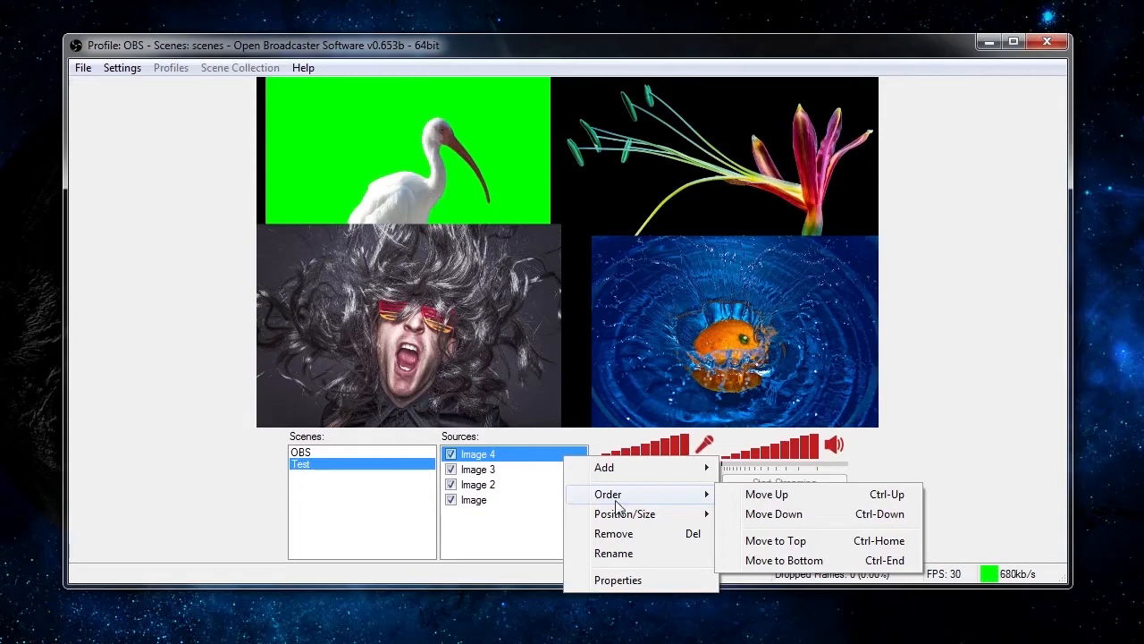
left_click(784, 560)
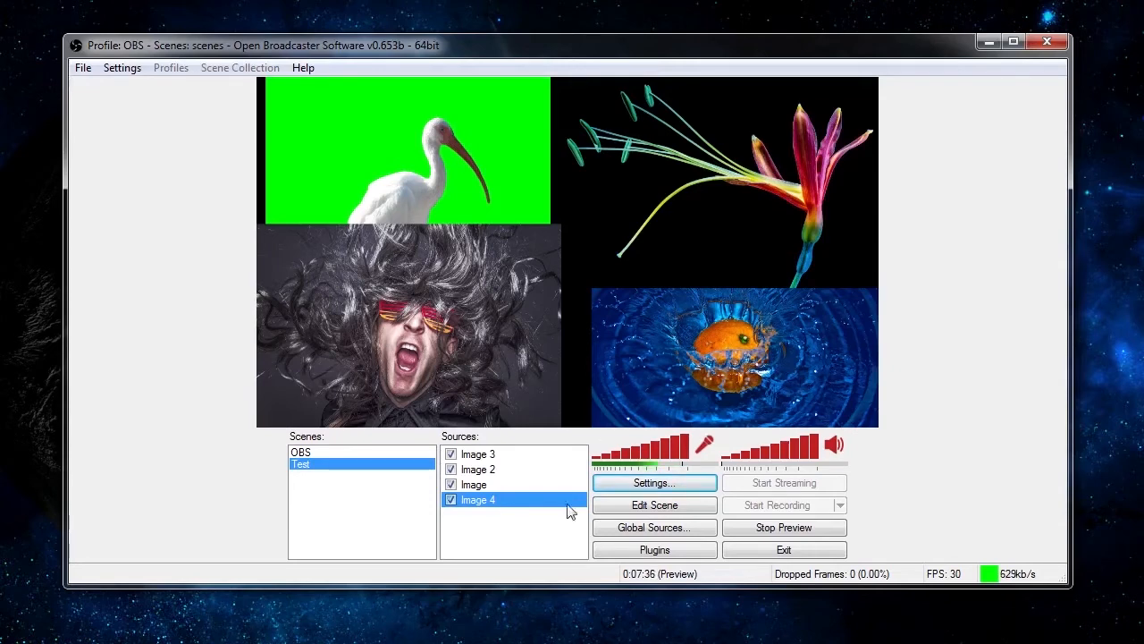
Step: Turn on scene editing and outline the Image and Image 3 sources one after the other in the preview
left_click(643, 507)
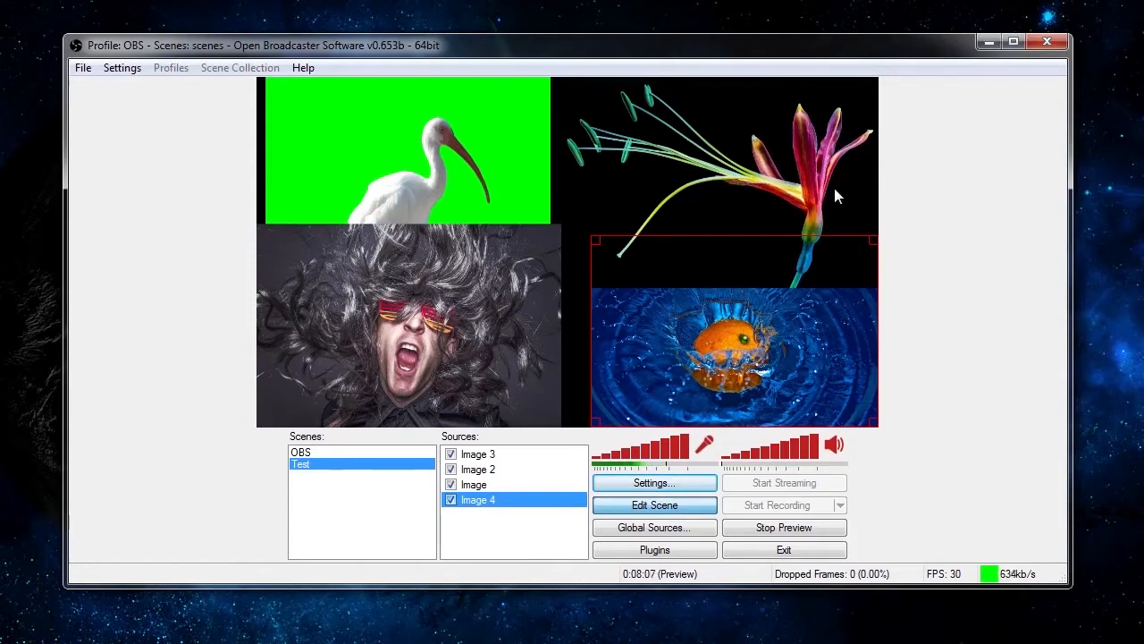
left_click(501, 484)
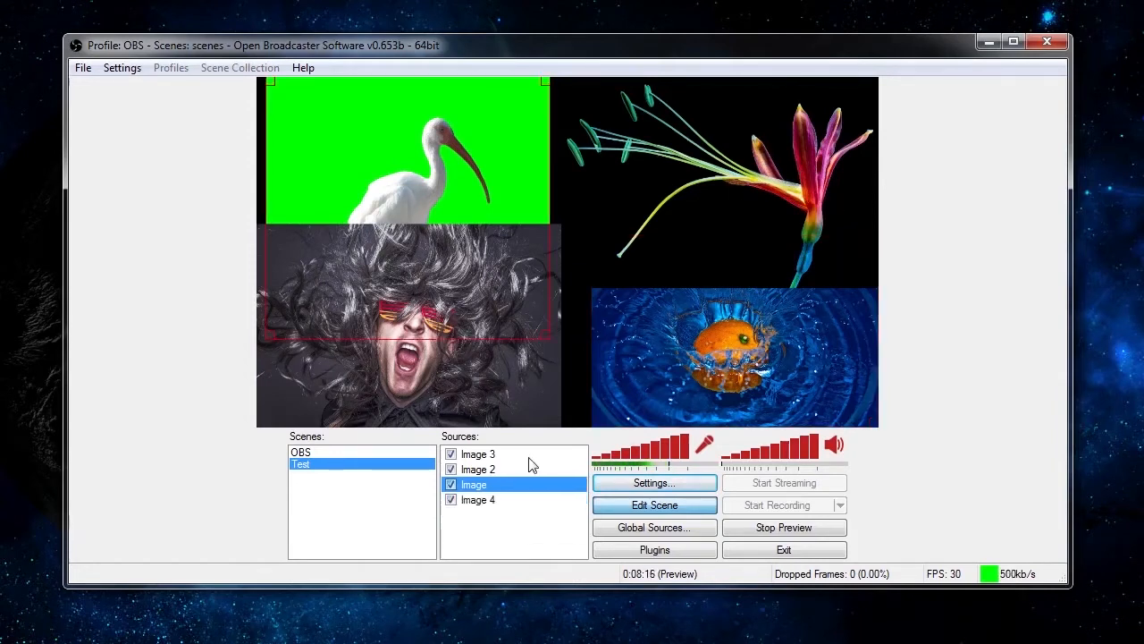
left_click(526, 458)
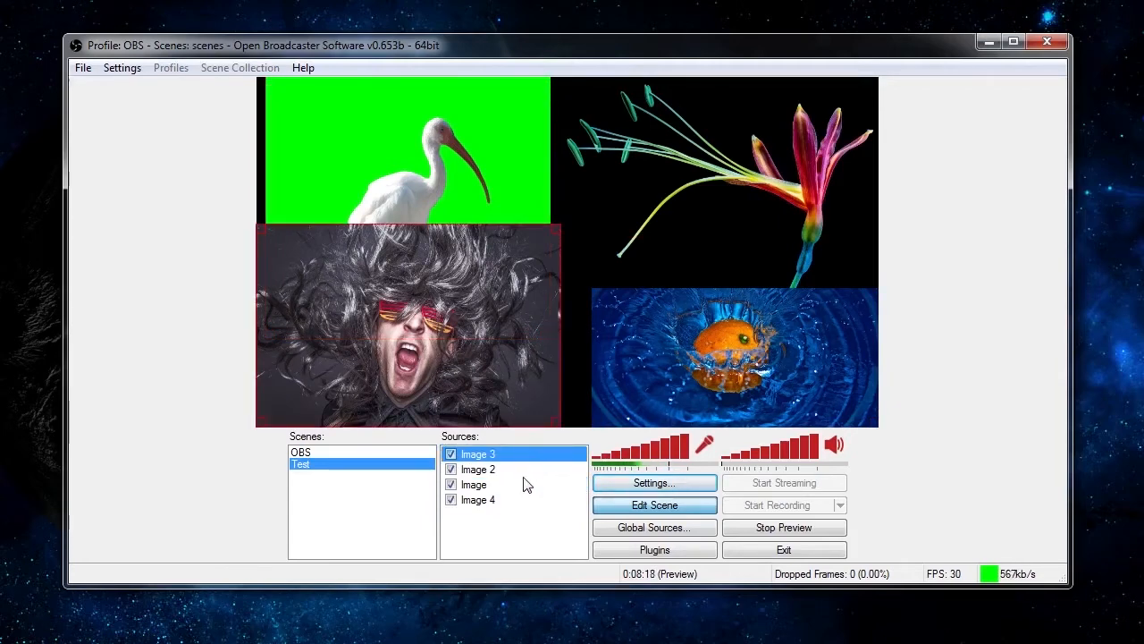
Step: Raise the Image source two places in the source order so it sits above Image 2 and Image 3
left_click(524, 485)
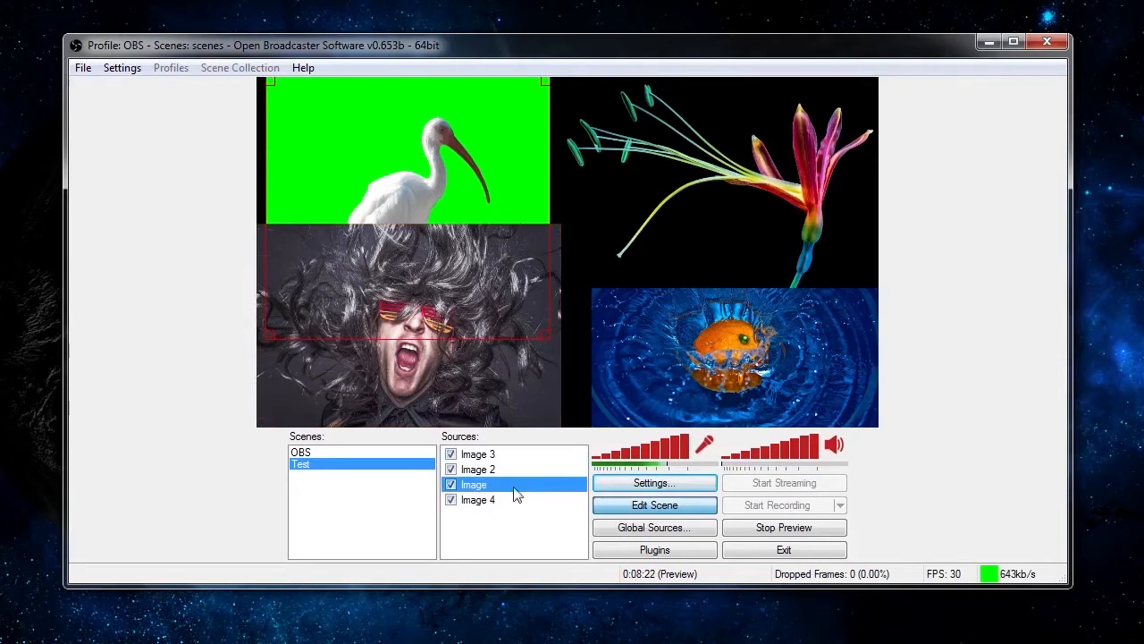
right_click(499, 488)
mouse_move(577, 528)
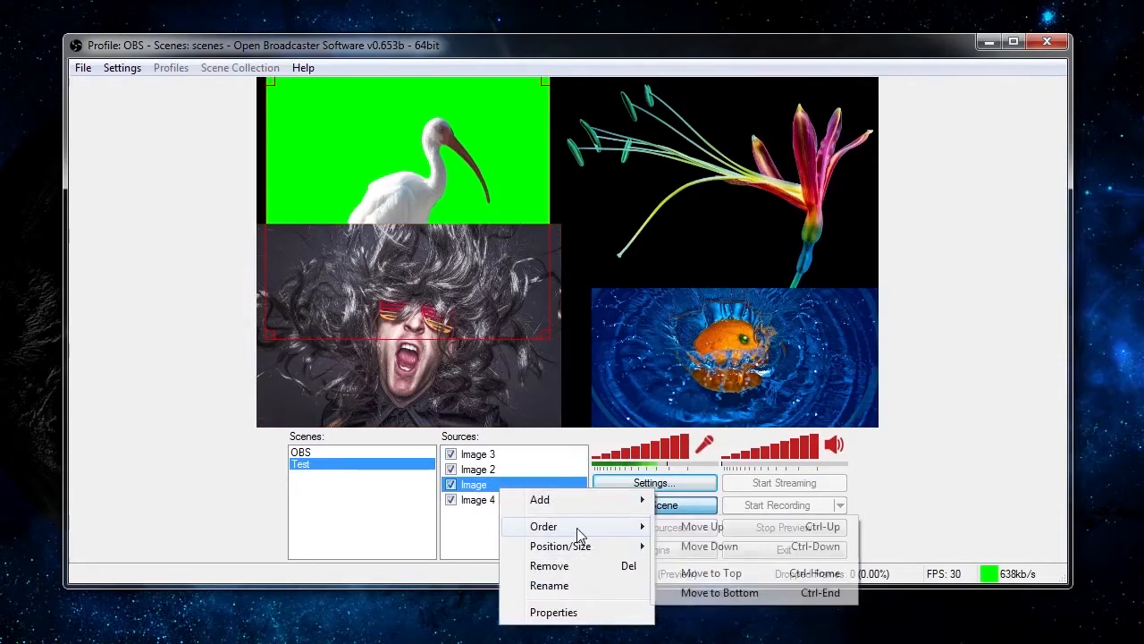
left_click(686, 527)
right_click(533, 475)
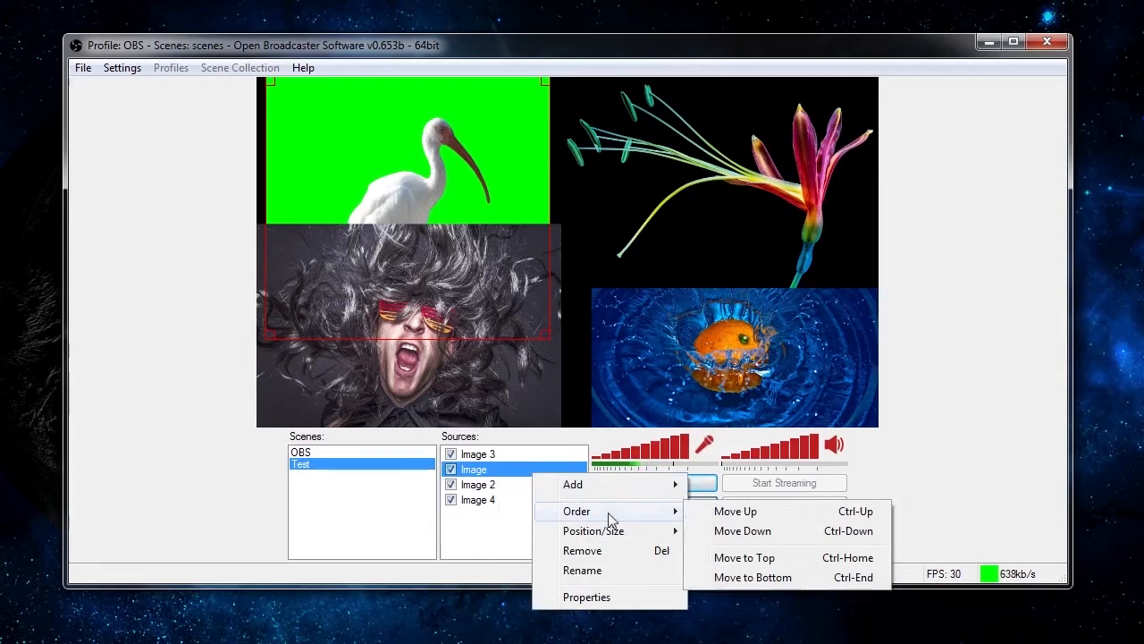
left_click(709, 514)
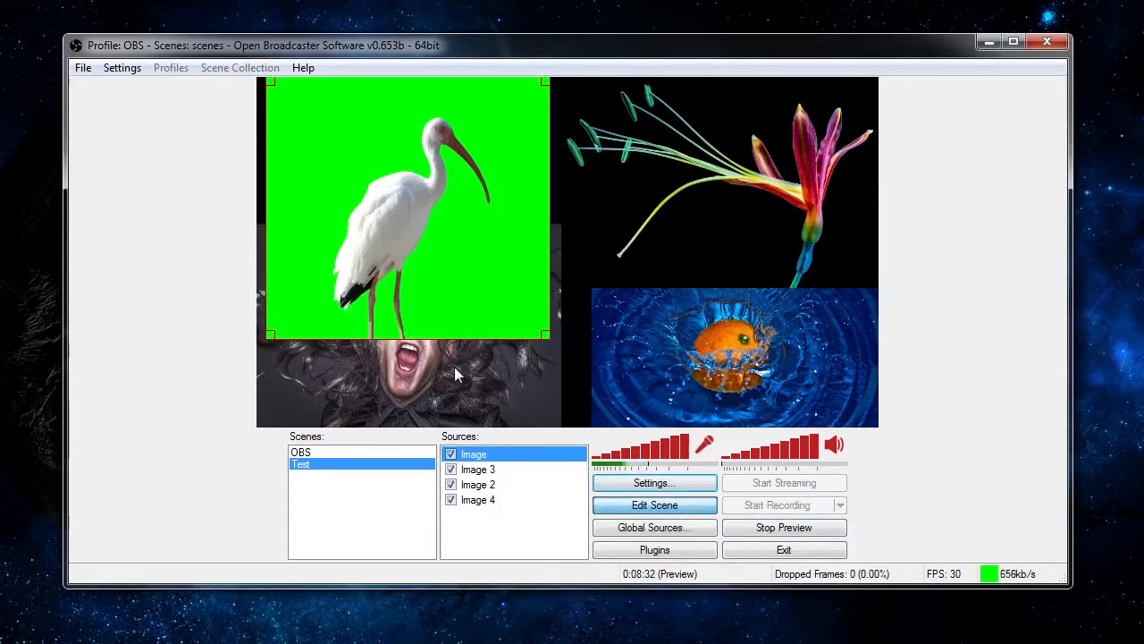
left_click(558, 300)
left_click(481, 205)
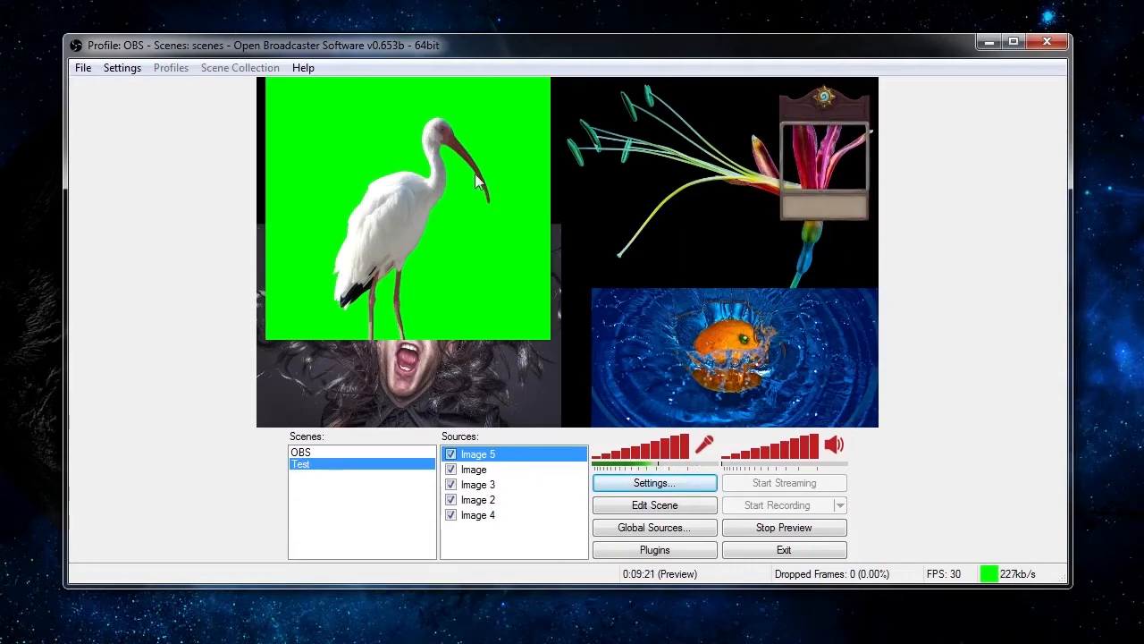
Step: Edit the scene to shrink the Image source, move it behind the Image 5 frame, and stretch it to fill the frame's opening
left_click(481, 472)
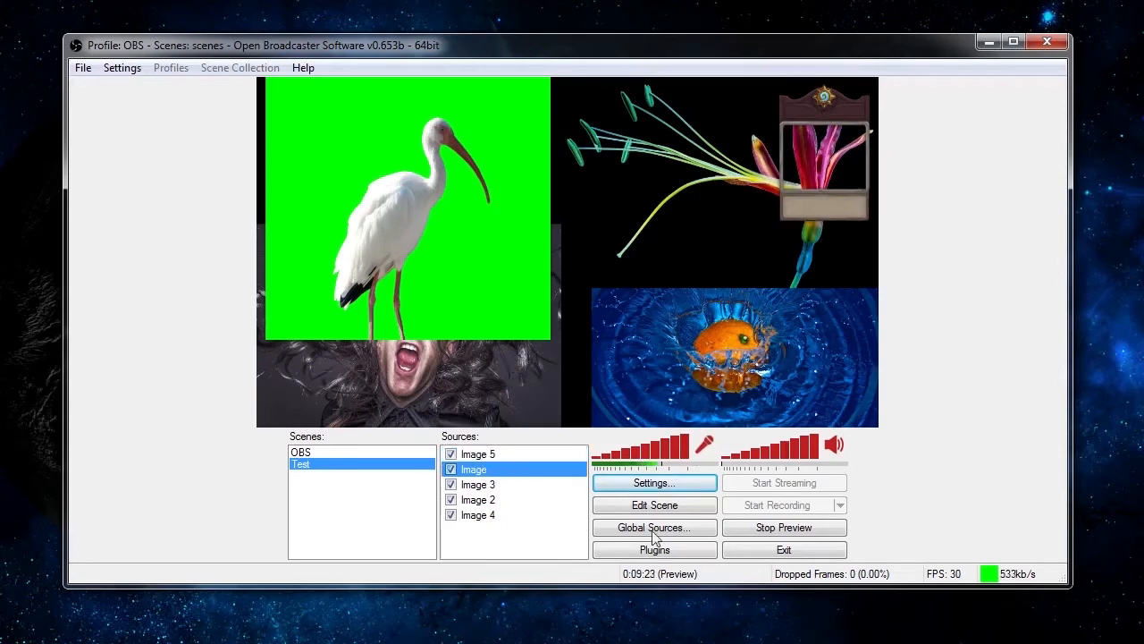
left_click(659, 505)
left_click_drag(447, 228, 855, 242)
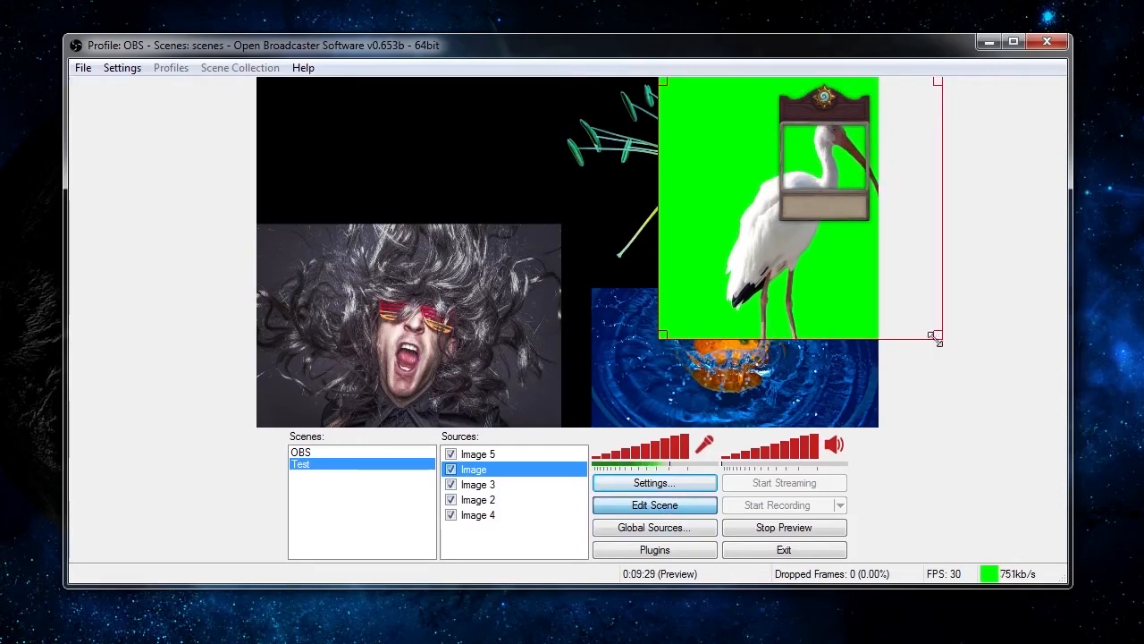
left_click_drag(937, 337, 683, 143)
left_click_drag(694, 105, 820, 152)
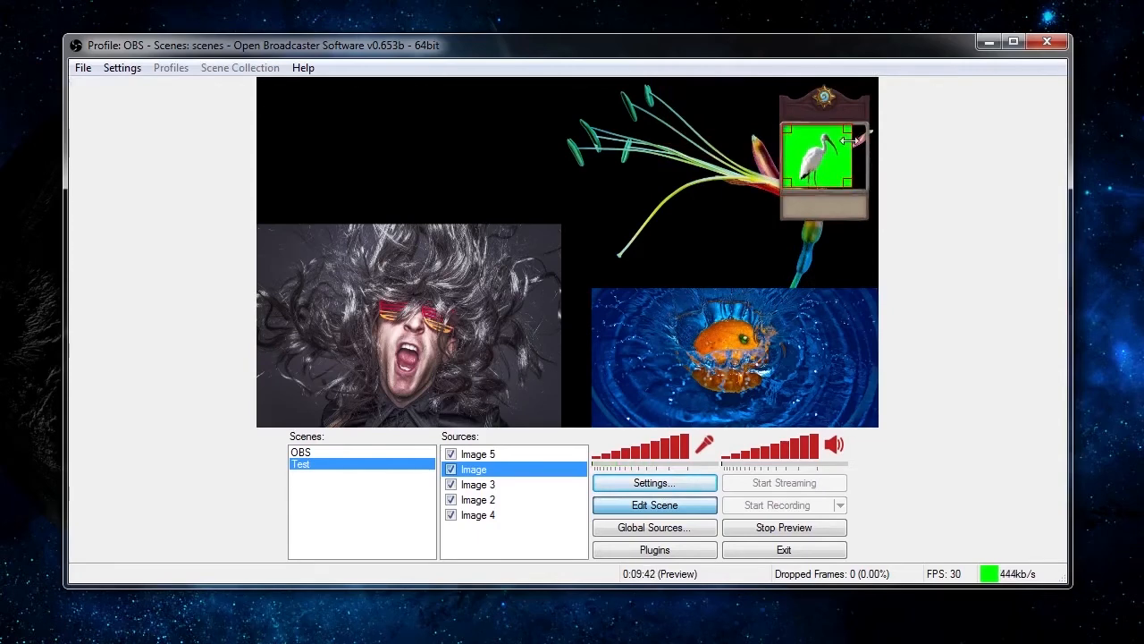
left_click_drag(850, 141, 866, 140)
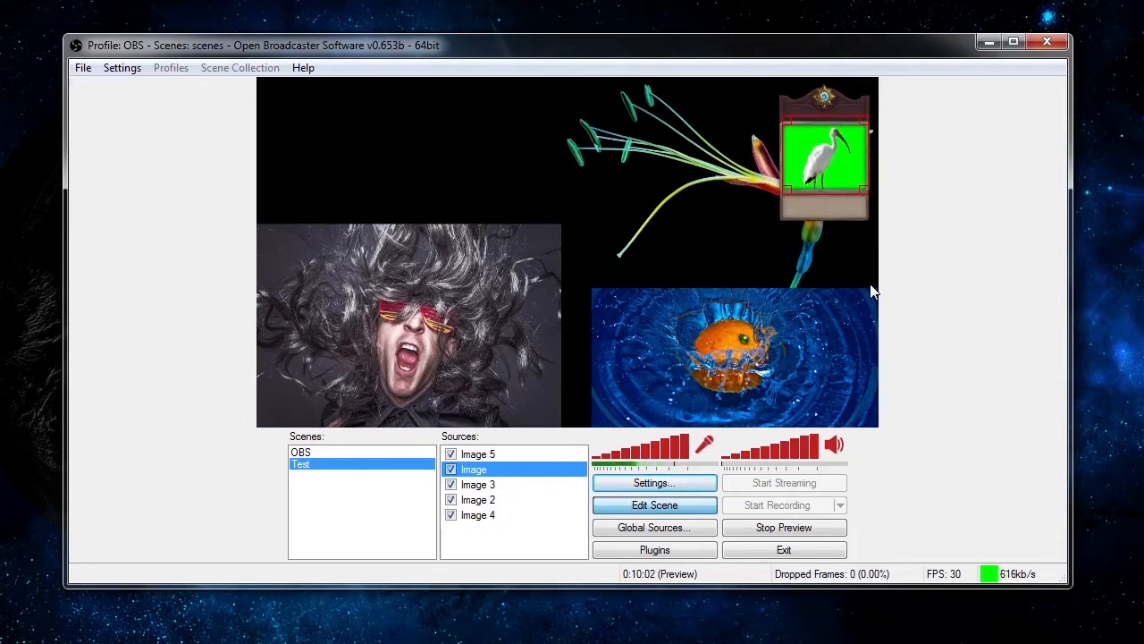
left_click(811, 200)
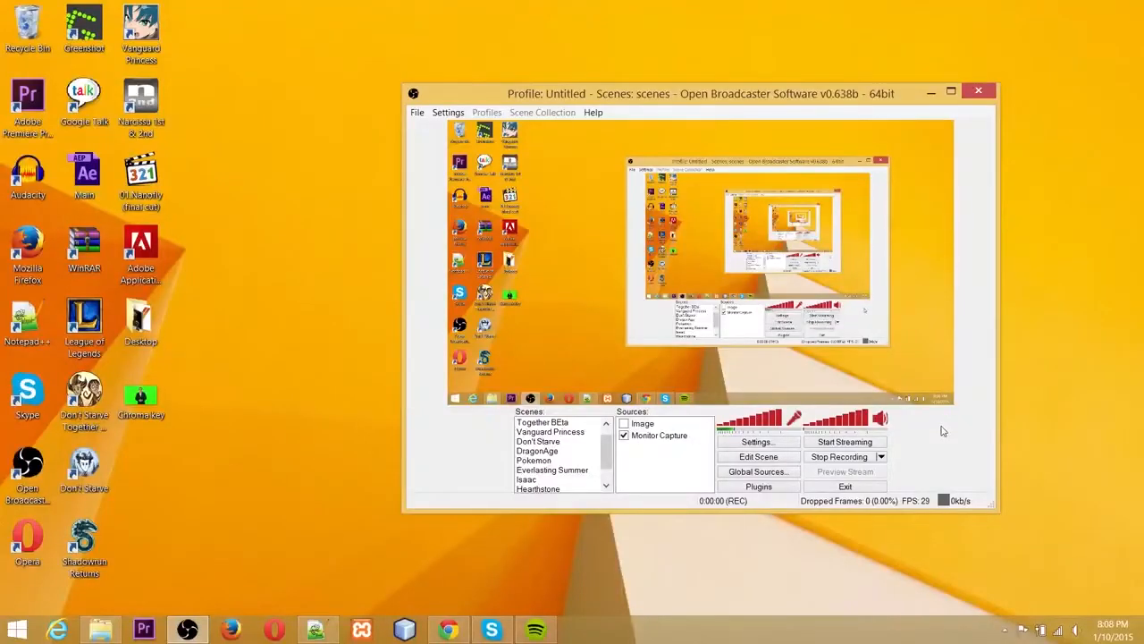
Step: Show the Image source over the monitor capture and, with scene editing on, move the presenter image leftward along the scene's bottom edge
left_click(624, 426)
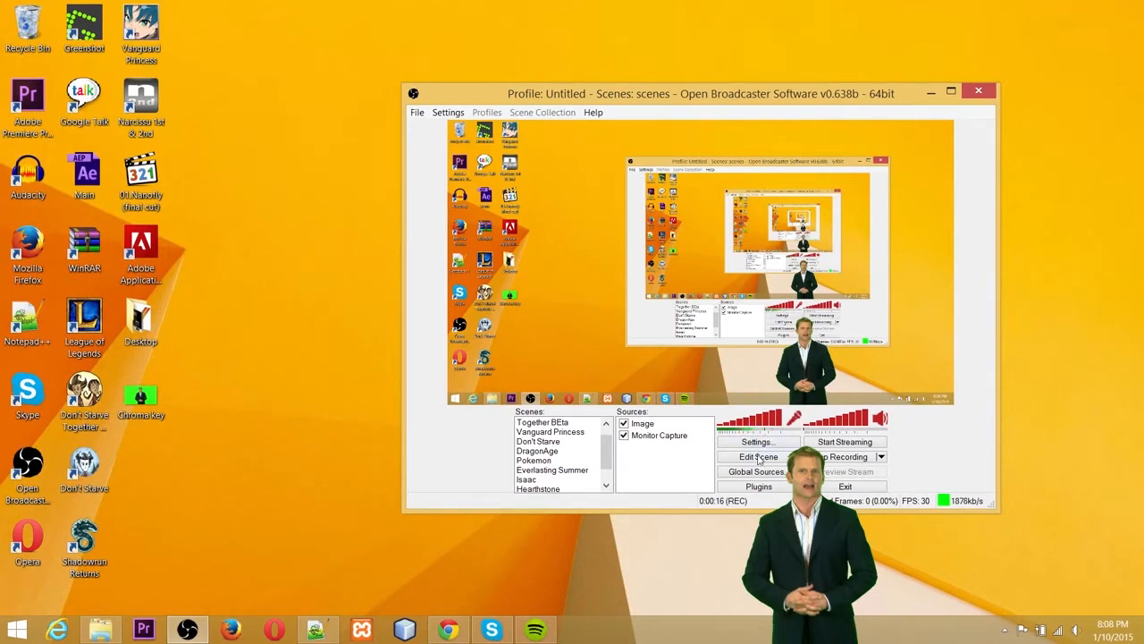
left_click(680, 425)
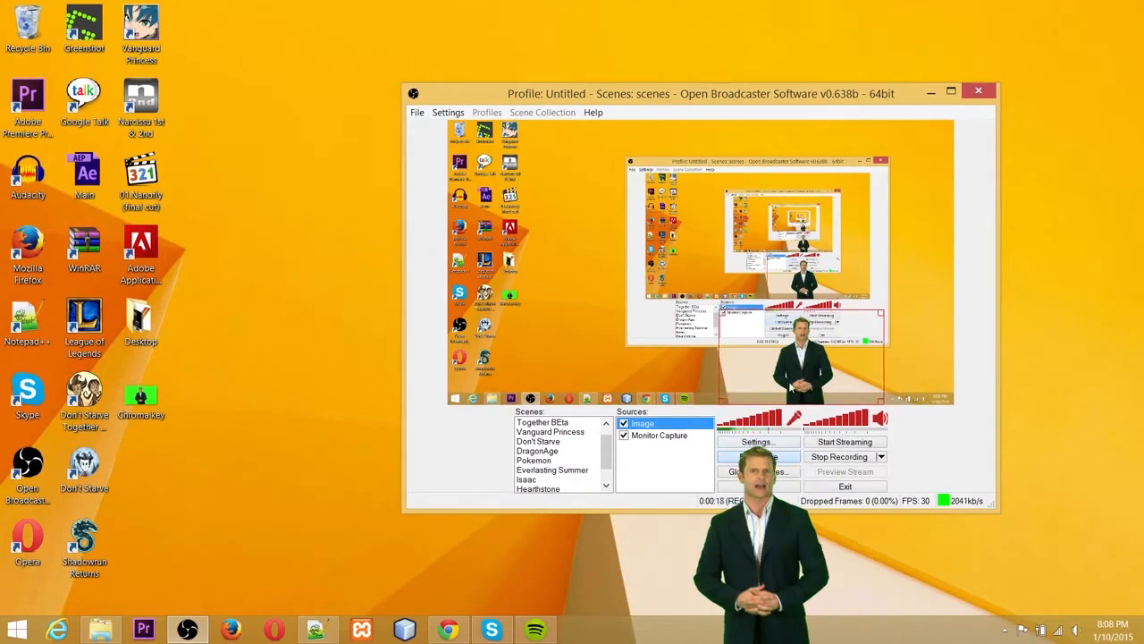
left_click_drag(812, 394, 706, 364)
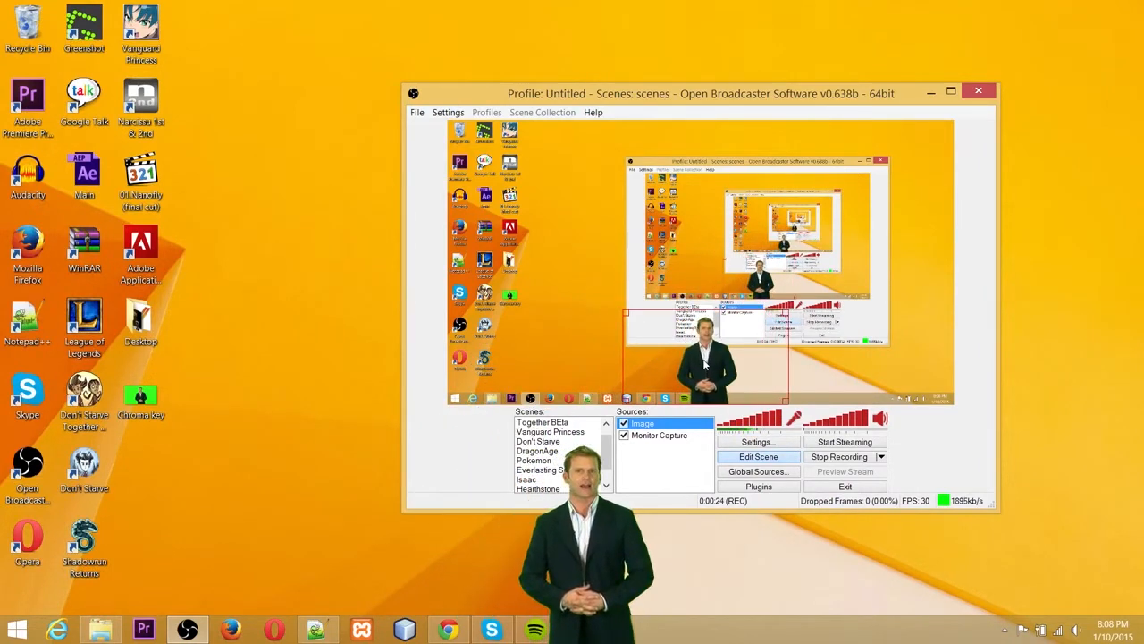
Step: Turn off the color key on the Image source showing Chroma key.jpg and apply it
right_click(684, 425)
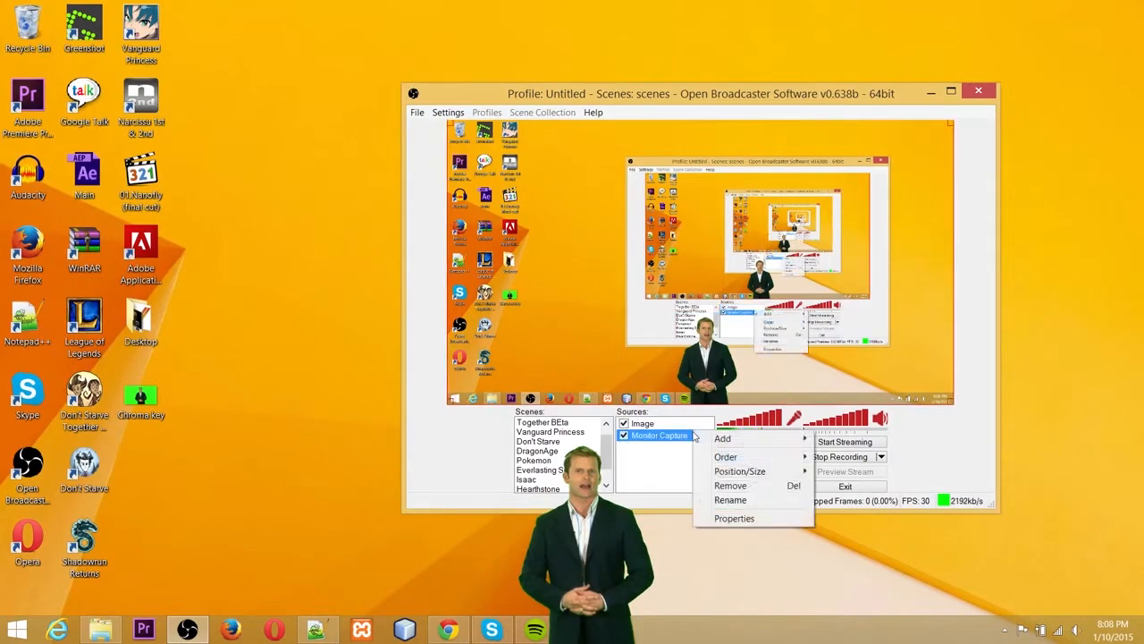
left_click(724, 510)
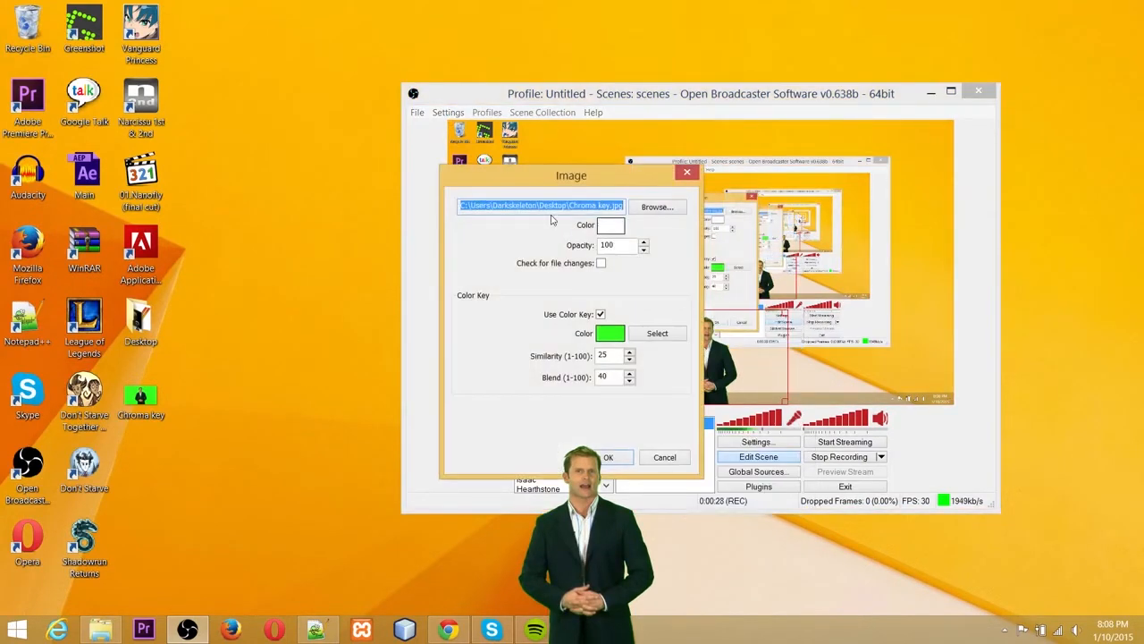
left_click_drag(572, 183, 363, 197)
left_click(401, 320)
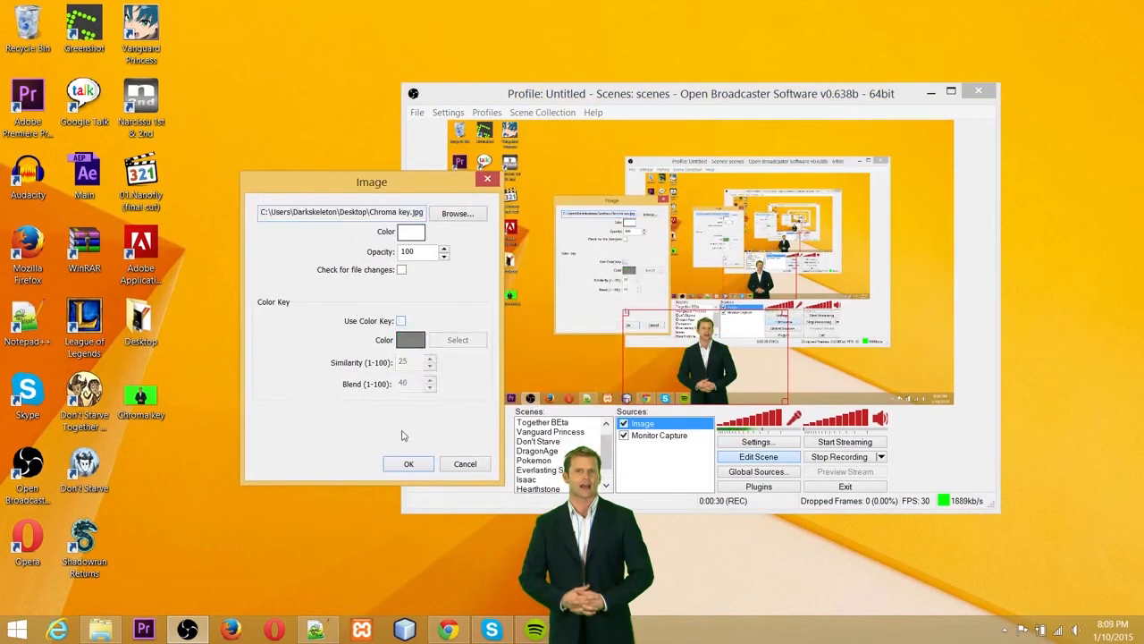
left_click(409, 464)
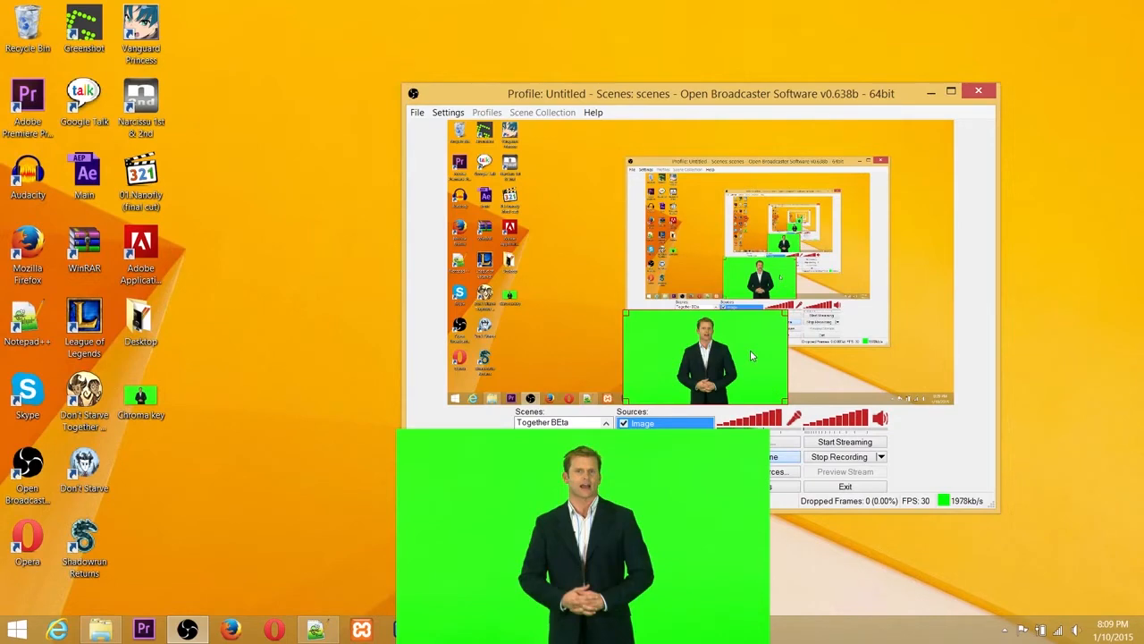
Step: Turn the color key back on for the presenter's Image source and apply it
right_click(750, 355)
left_click(809, 490)
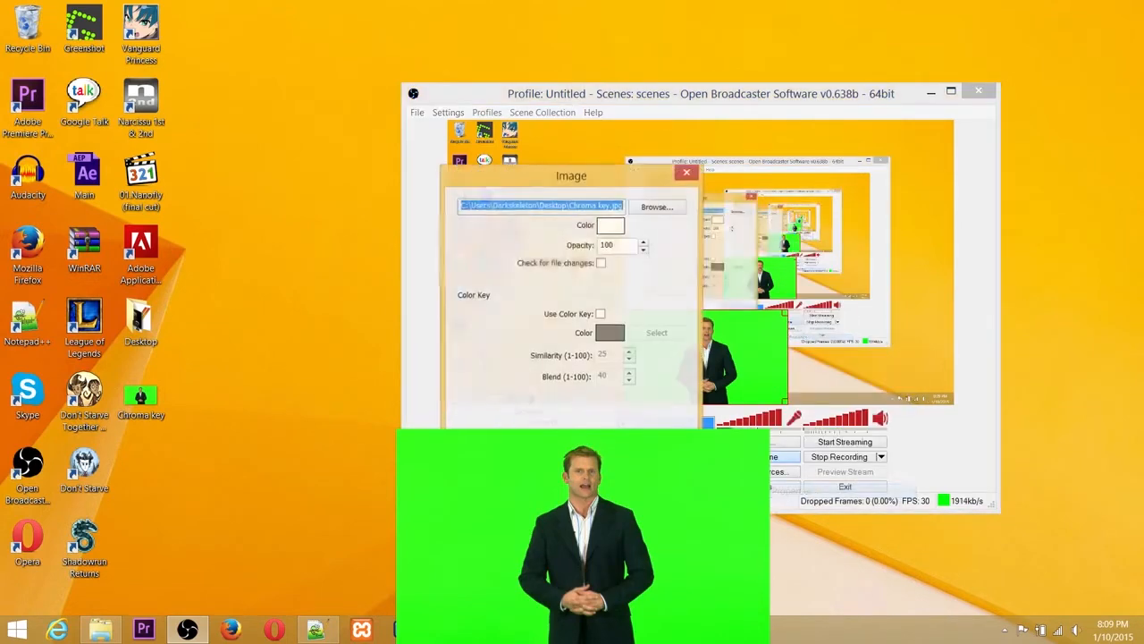
left_click_drag(603, 182, 331, 177)
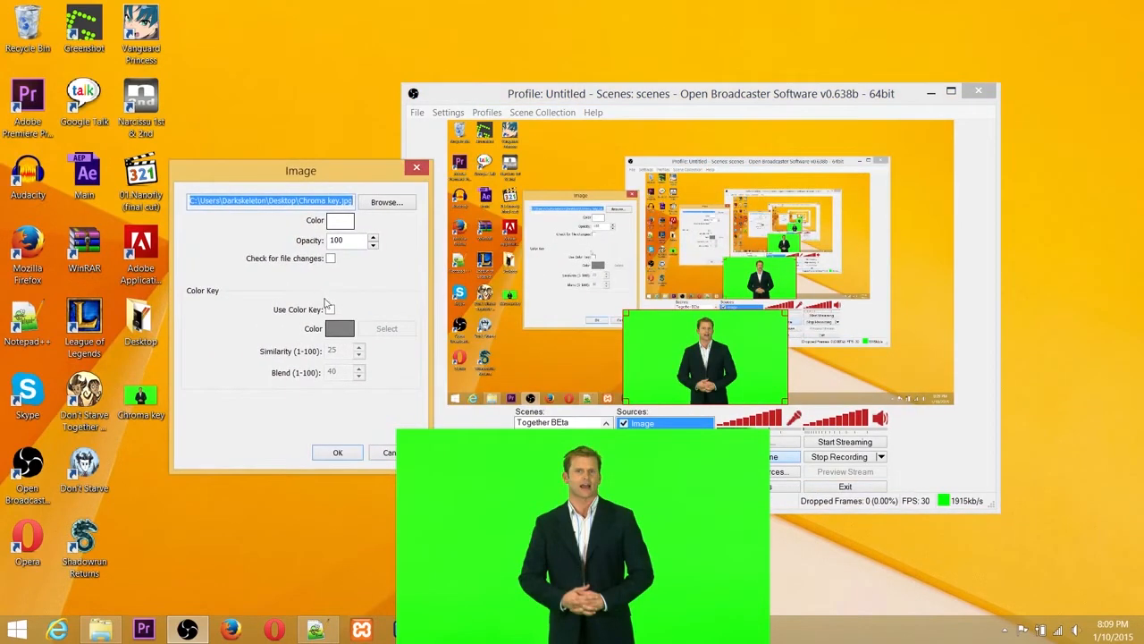
left_click(330, 309)
left_click(338, 452)
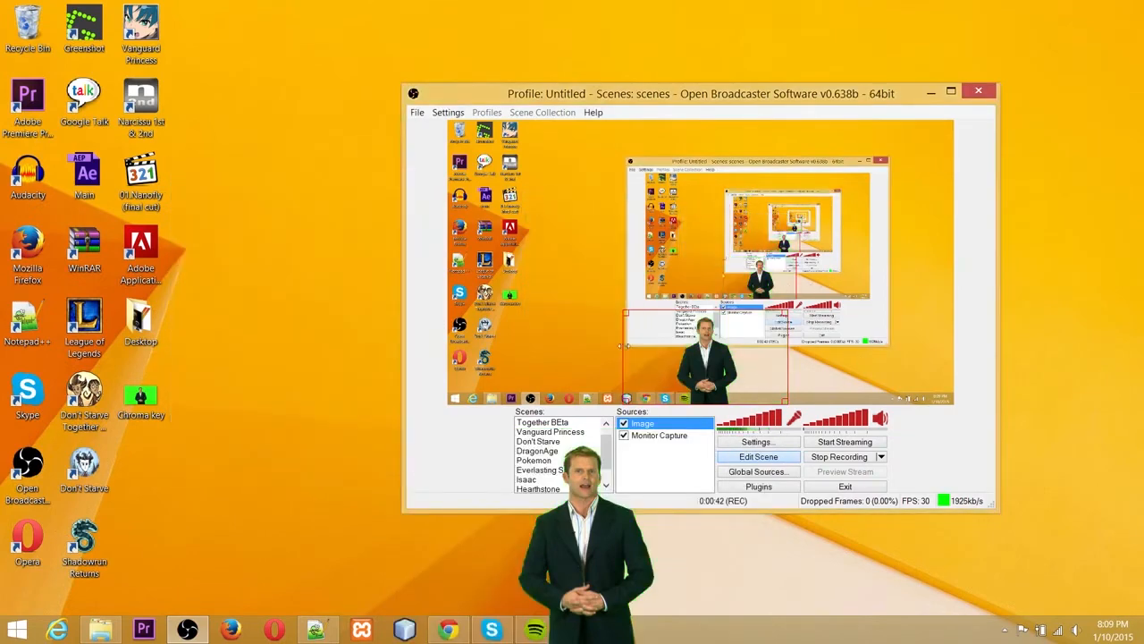
Step: Sample the orange desktop background in the preview as the Image source's key color and apply it
right_click(739, 364)
left_click(788, 508)
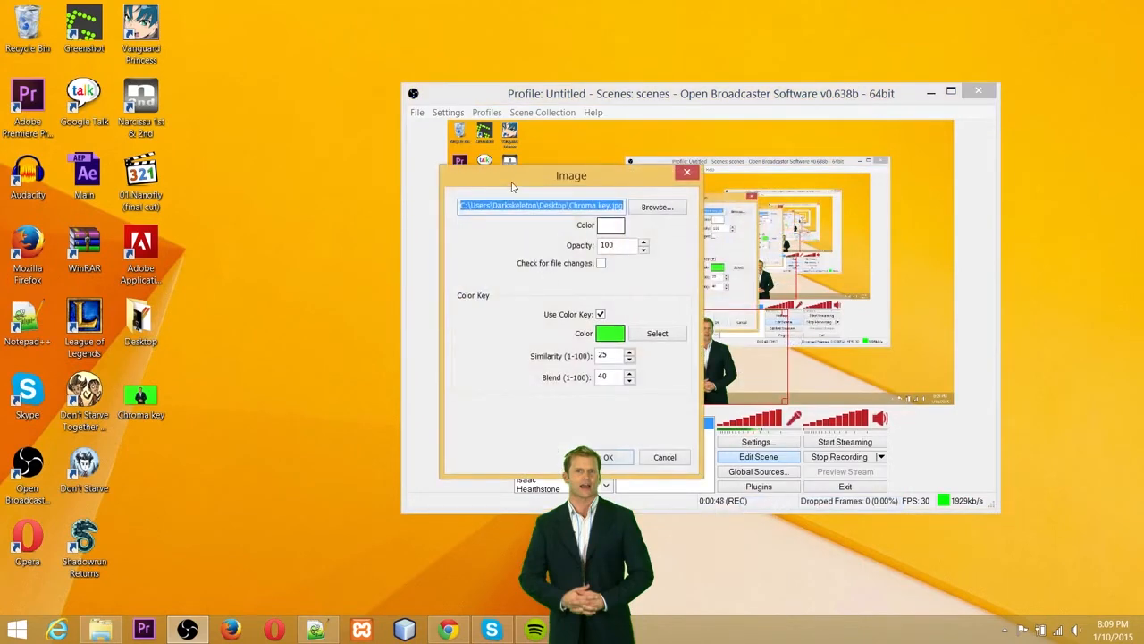
left_click_drag(534, 175, 310, 175)
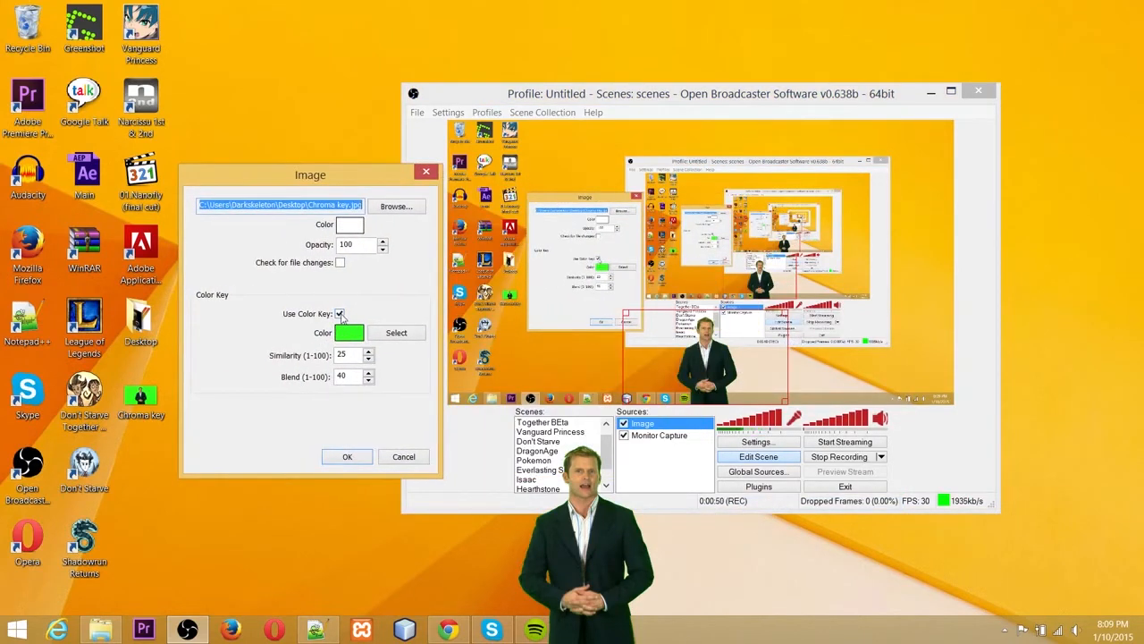
left_click(390, 334)
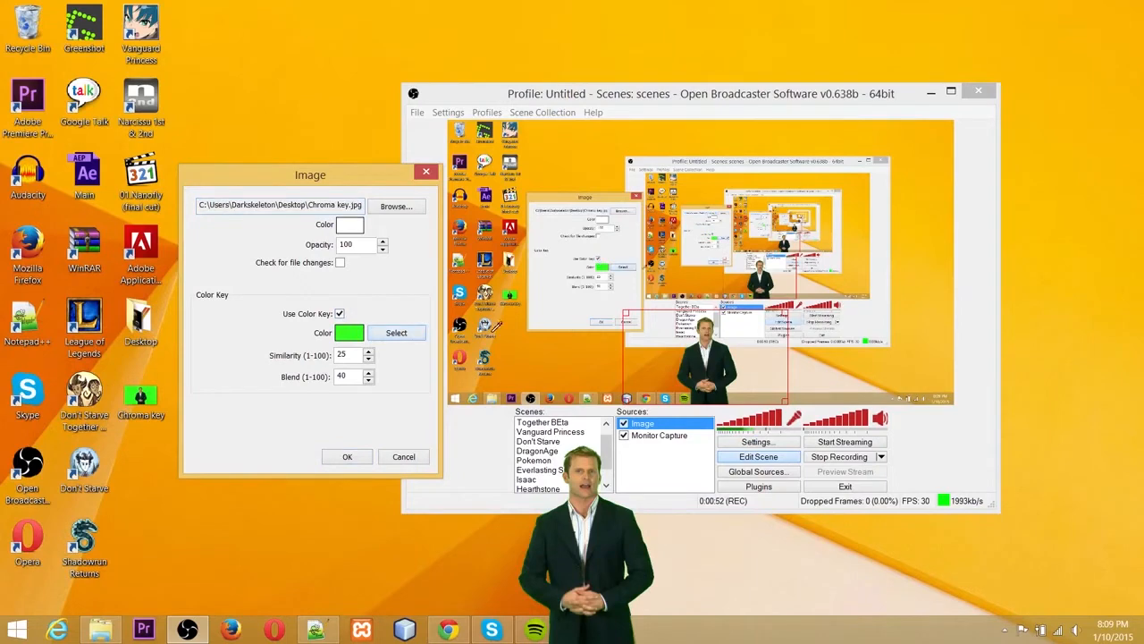
left_click(603, 374)
left_click(347, 457)
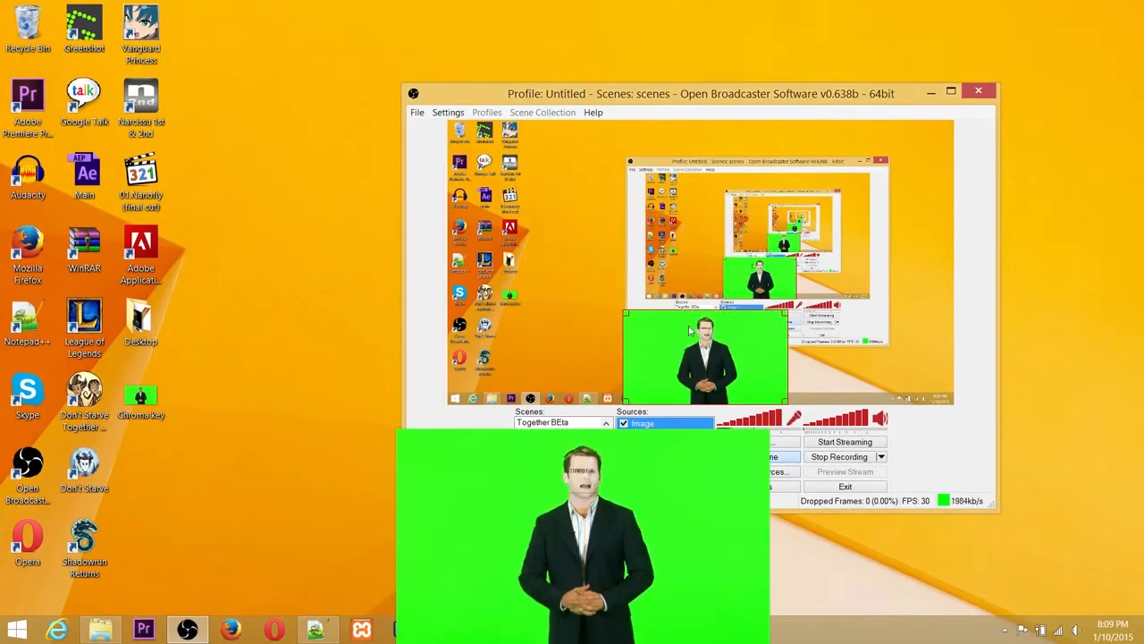
Step: Sample the green backdrop behind the presenter as the Image source's key color and apply it
right_click(650, 338)
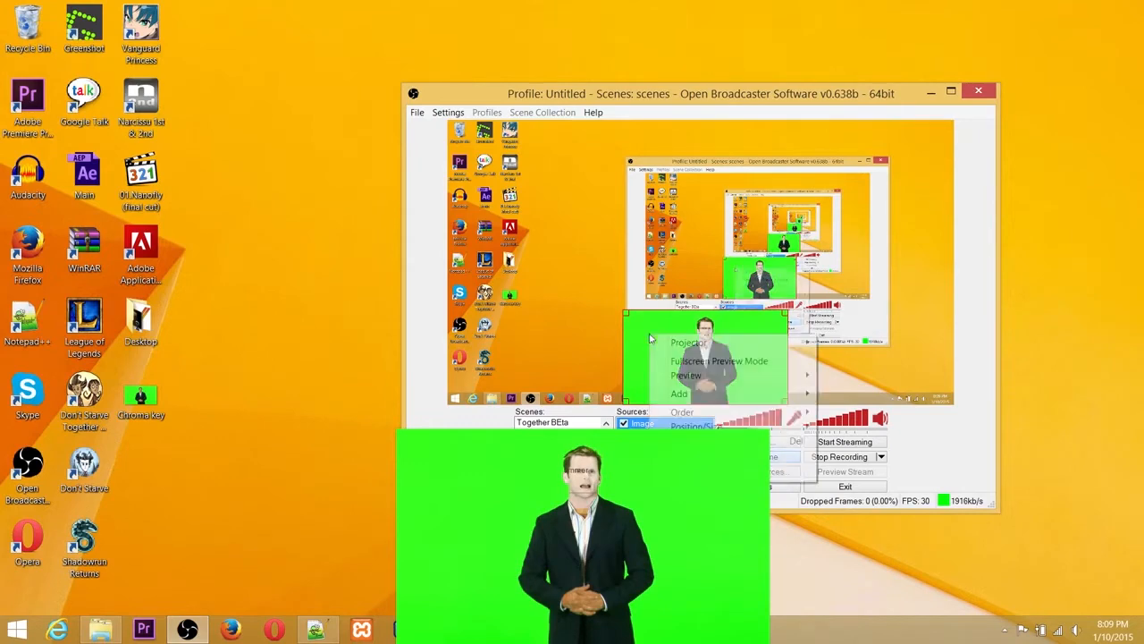
left_click(688, 473)
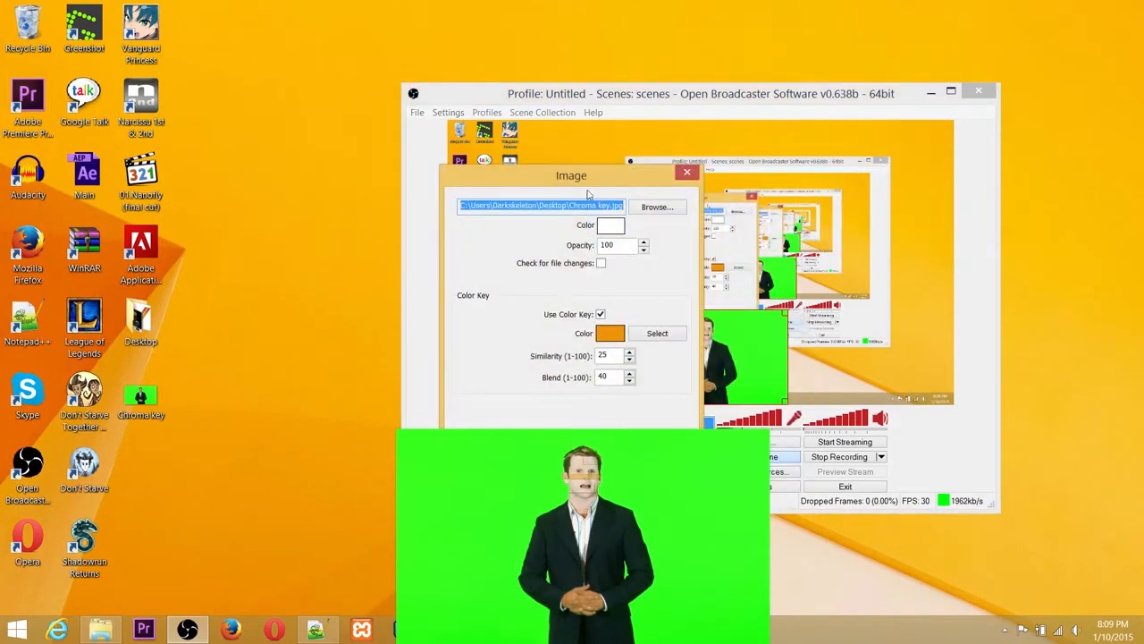
left_click_drag(588, 193, 276, 199)
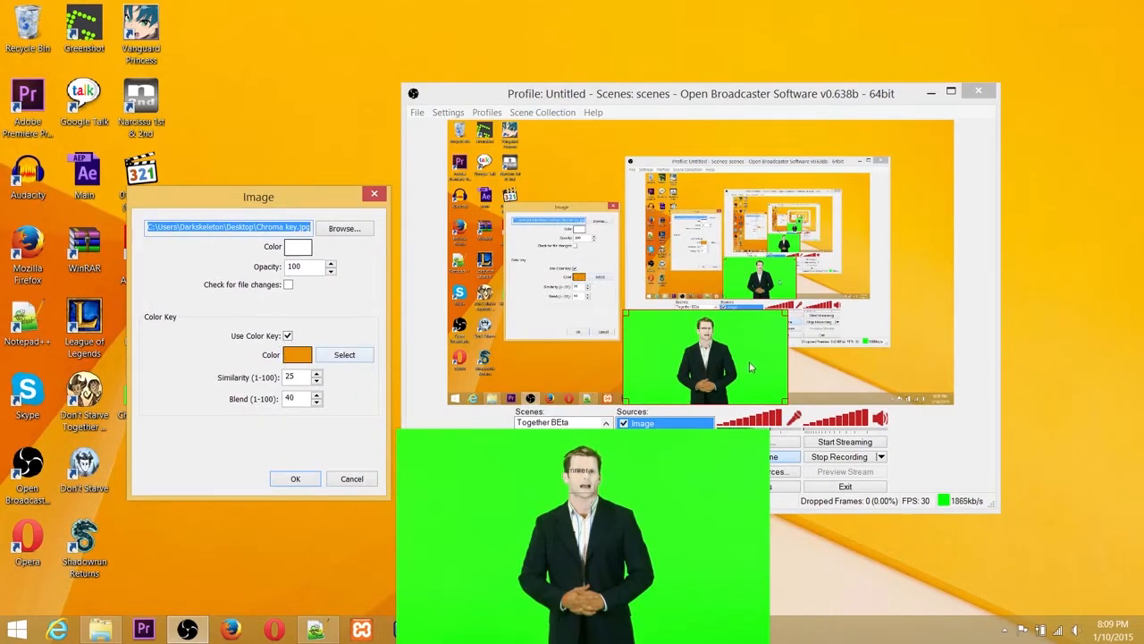
left_click_drag(298, 376, 265, 376)
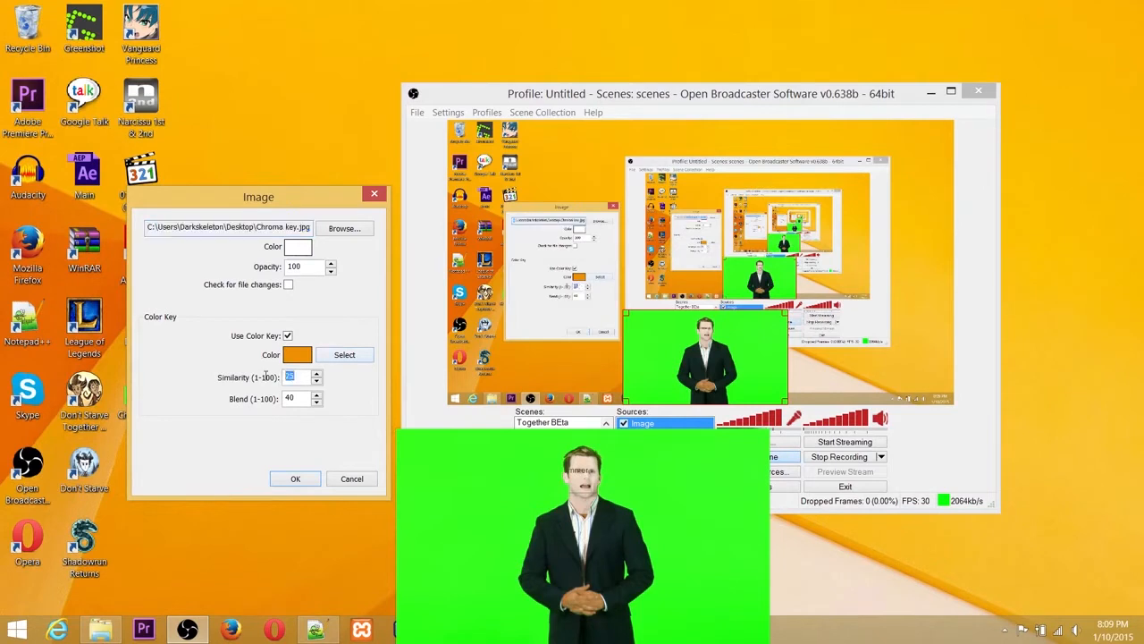
left_click(363, 352)
left_click(775, 350)
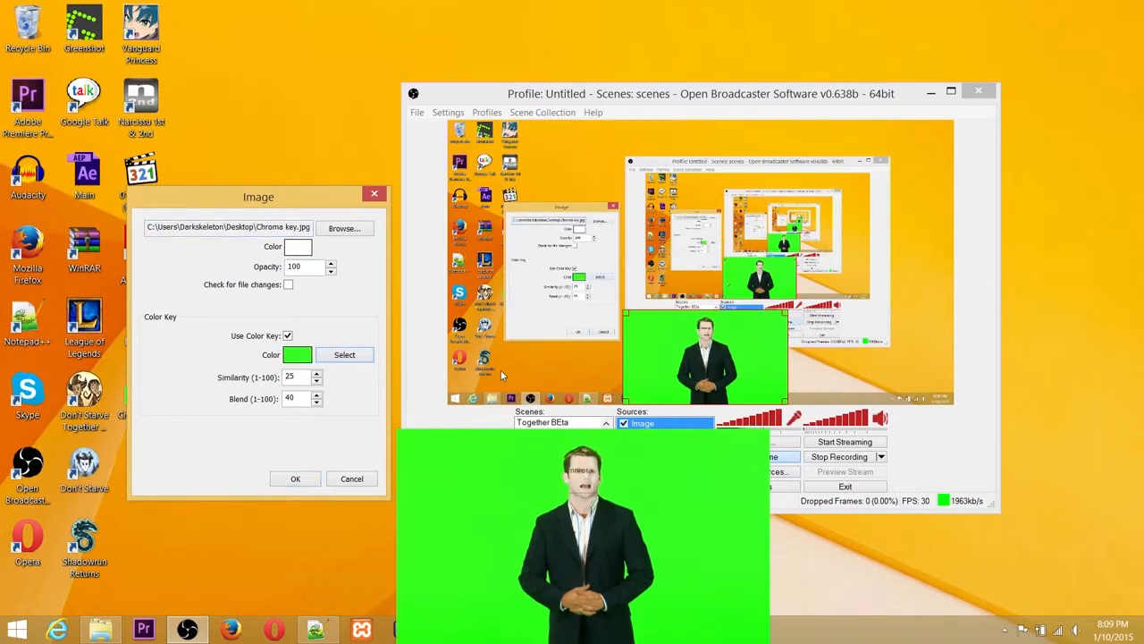
left_click(295, 478)
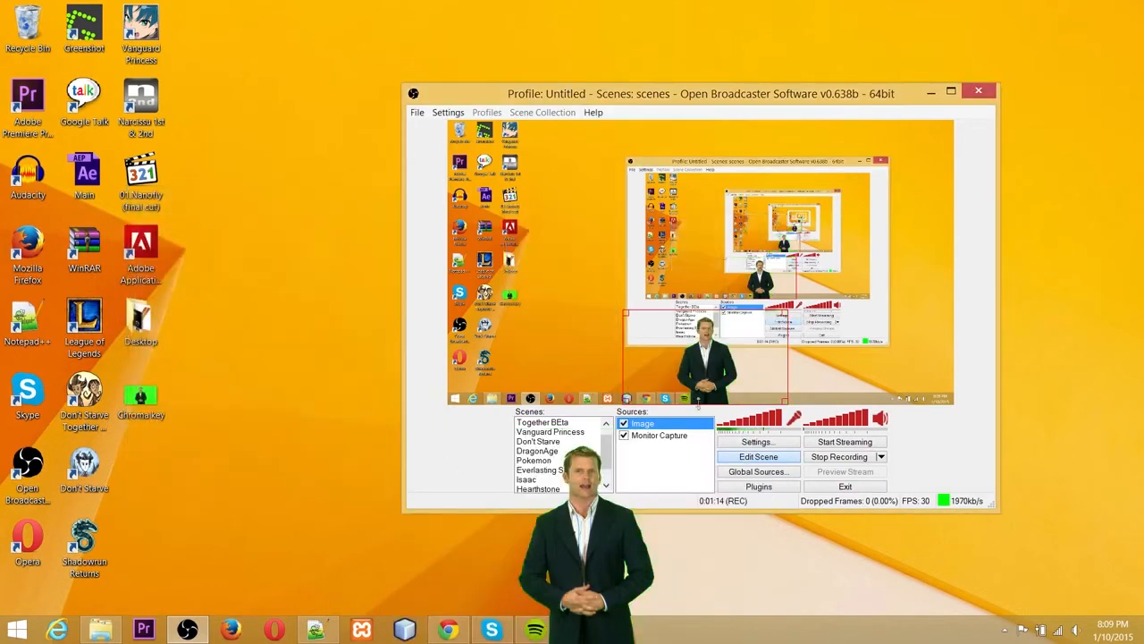
Step: Set the Image source's color key blend to 50 and apply it
right_click(695, 352)
left_click(723, 488)
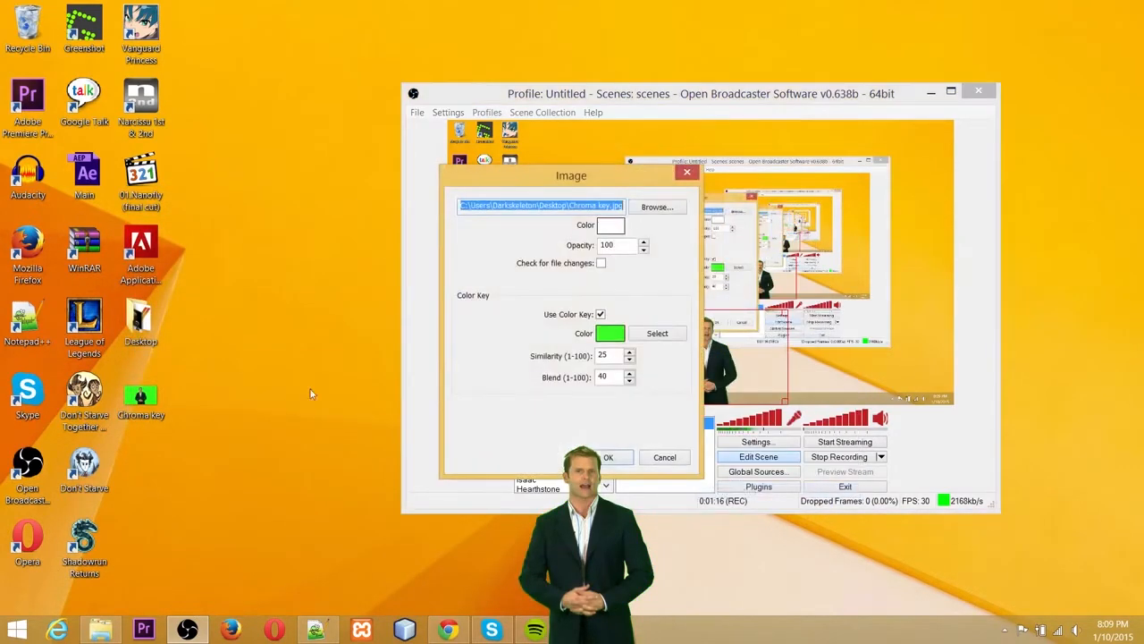
left_click_drag(620, 183, 299, 260)
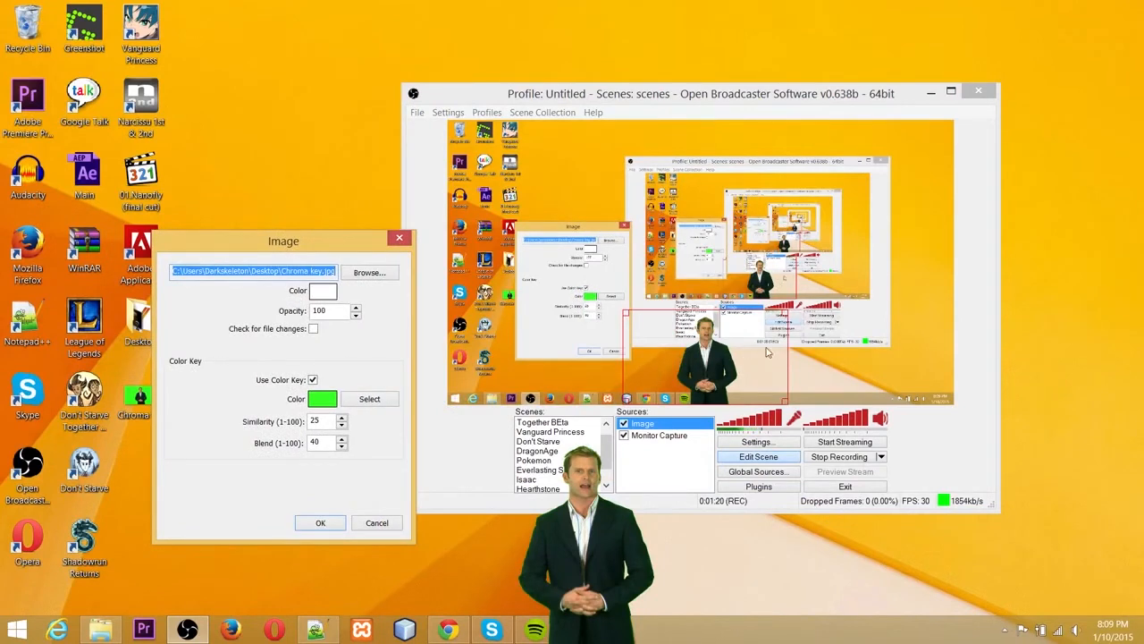
left_click_drag(308, 246, 222, 213)
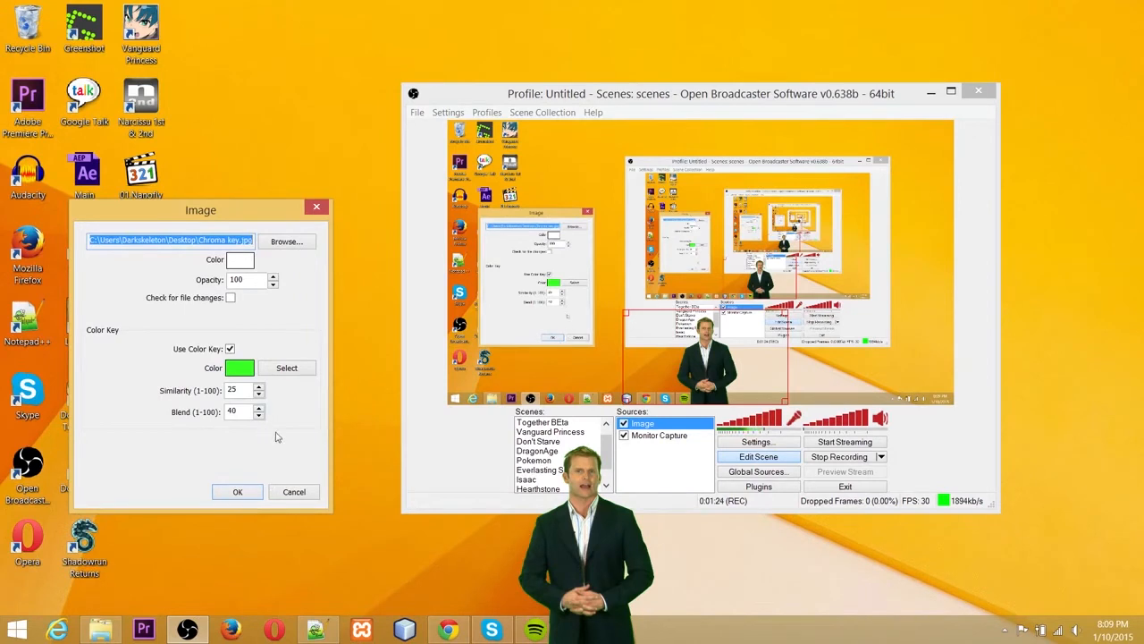
left_click(241, 389)
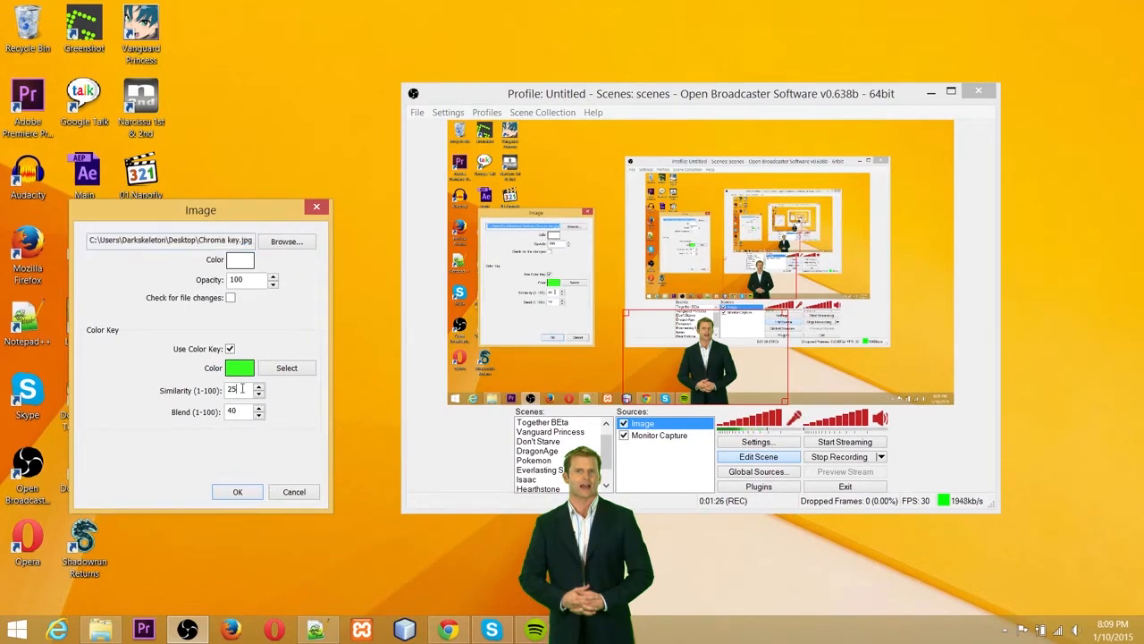
left_click_drag(242, 388, 216, 385)
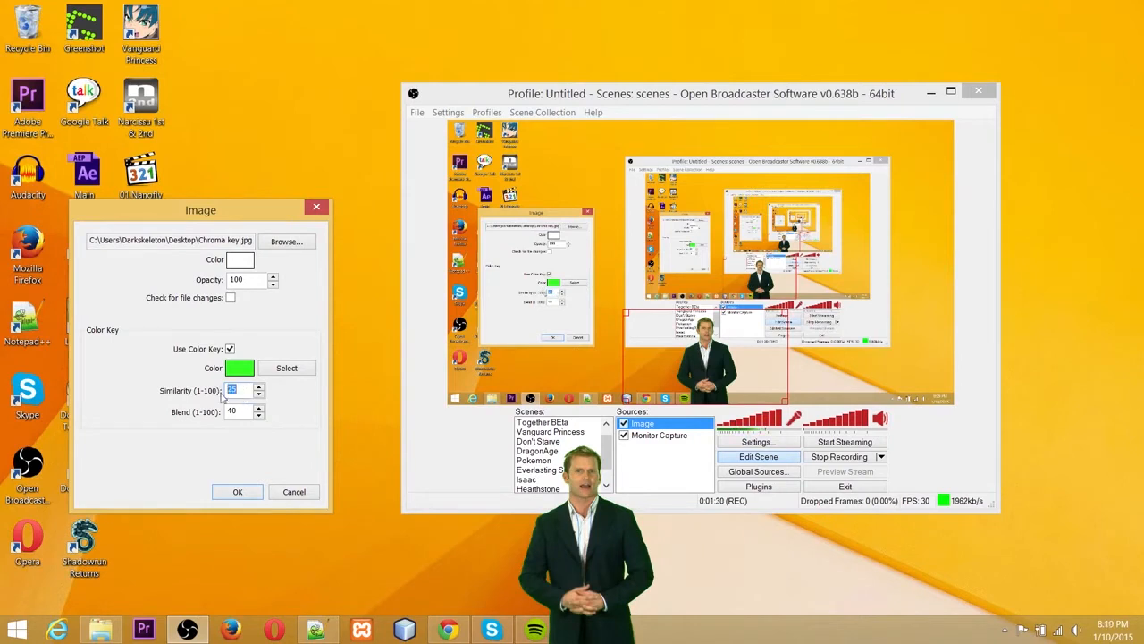
left_click_drag(242, 409, 227, 411)
type("50")
left_click(238, 492)
Step: Set the Image source's color key blend back to 40 and apply it
right_click(666, 423)
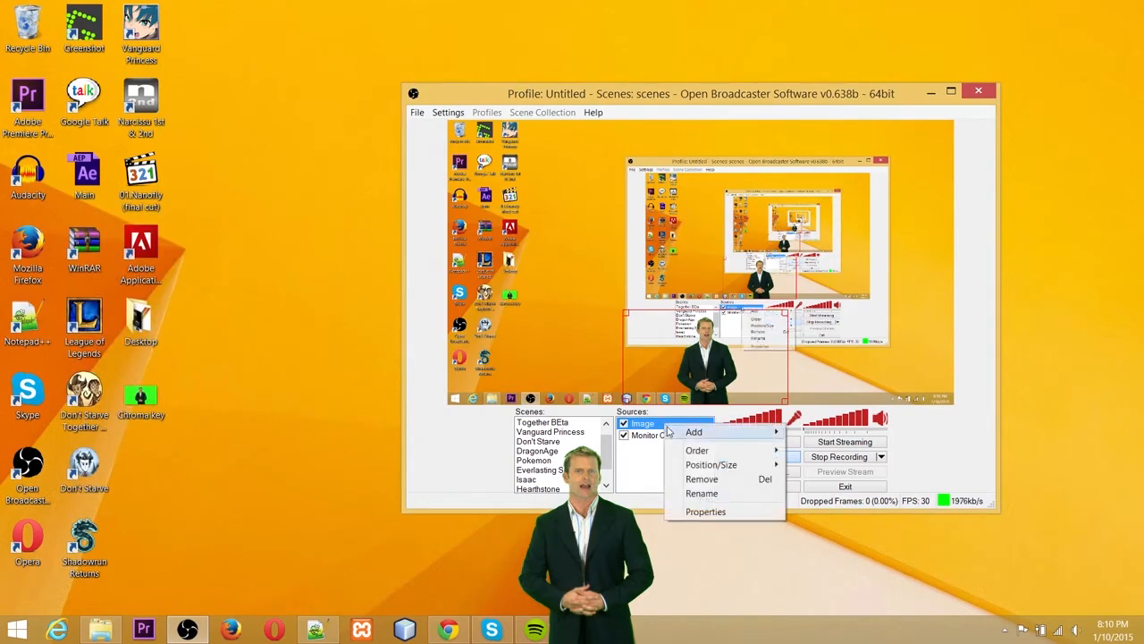
left_click(702, 510)
left_click_drag(618, 183, 301, 168)
double_click(284, 362)
type("40")
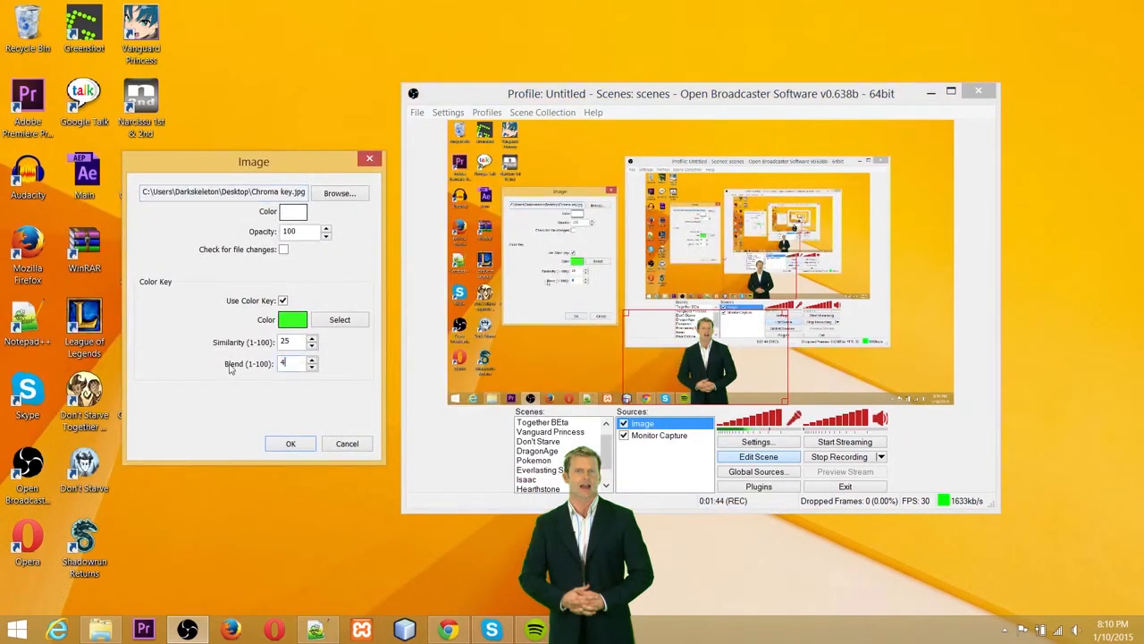
left_click(295, 445)
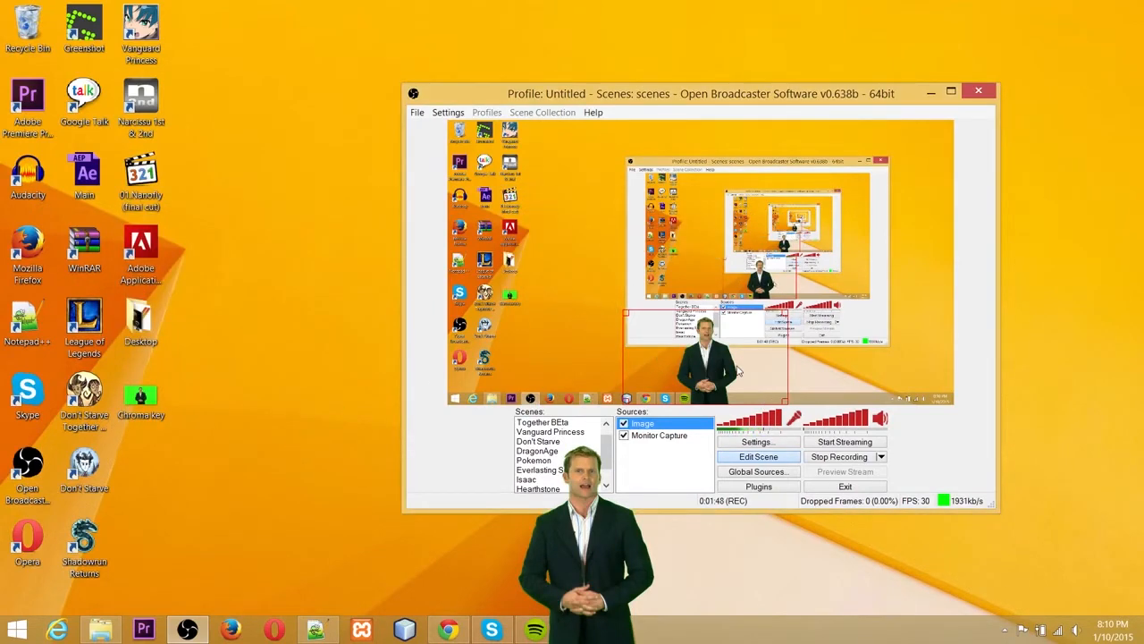
Step: Disable color keying on the Image source so its green backdrop shows over the monitor capture
right_click(778, 361)
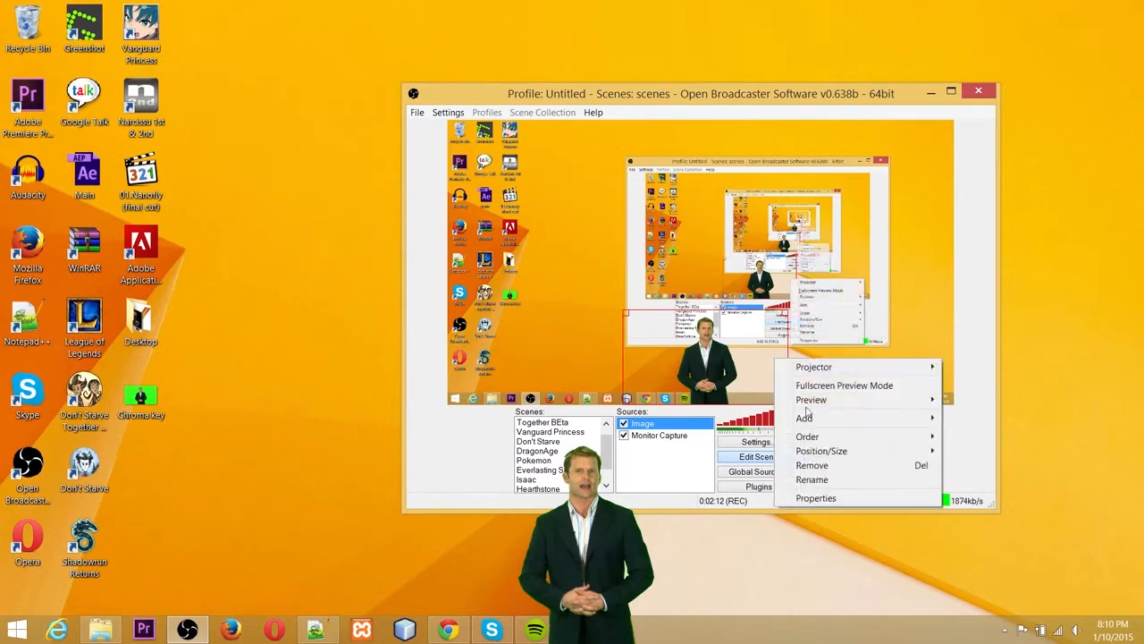
left_click(809, 496)
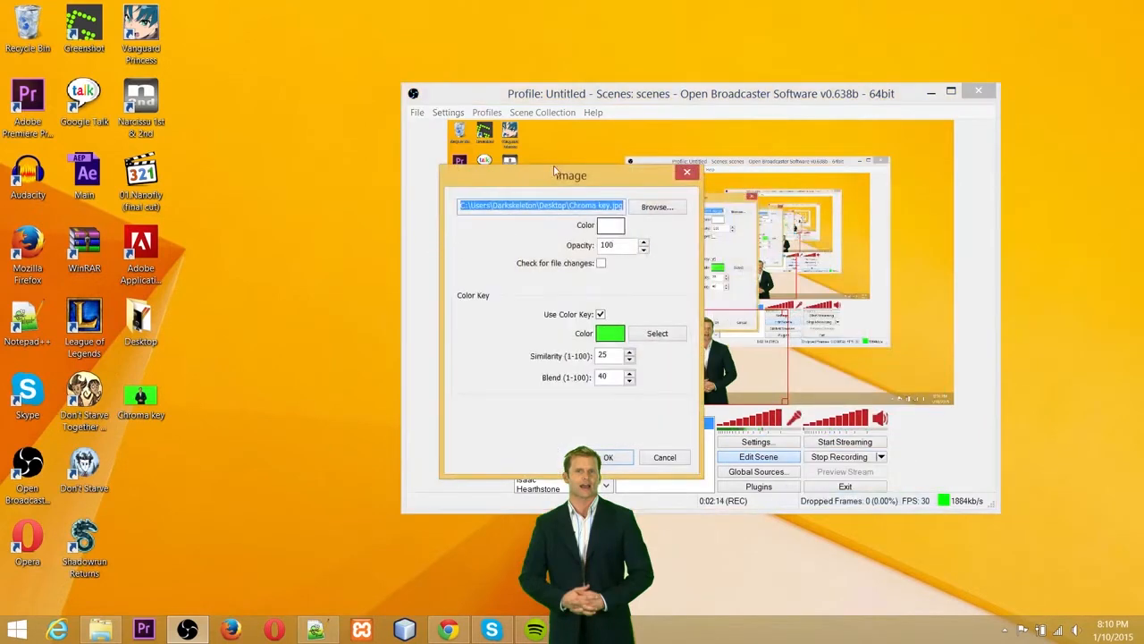
left_click_drag(556, 173, 231, 186)
left_click(275, 327)
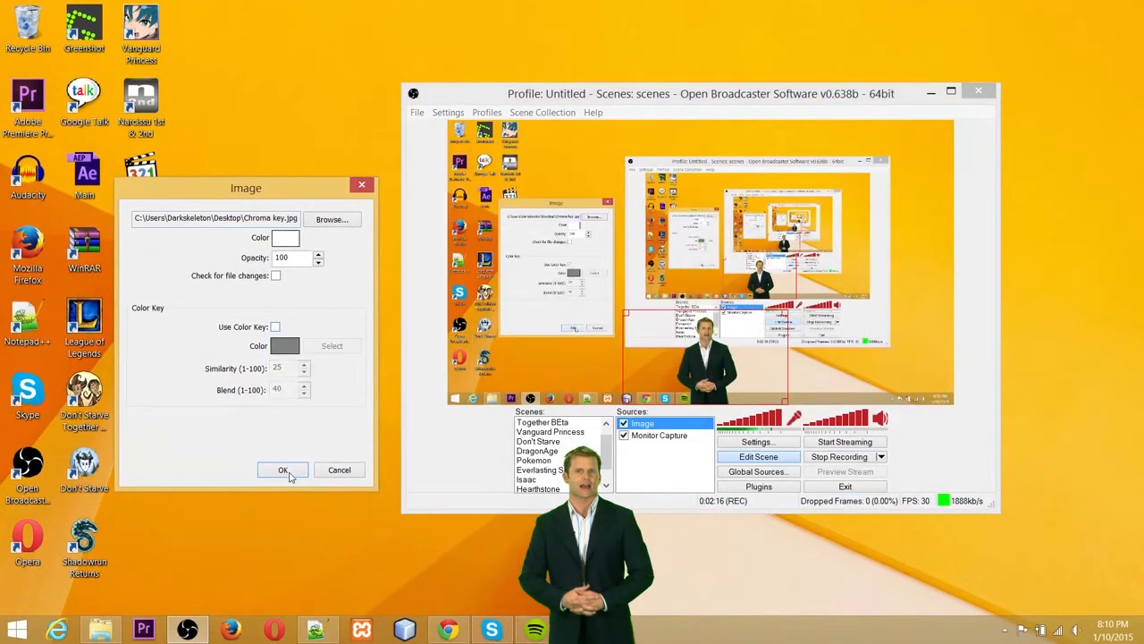
left_click(282, 469)
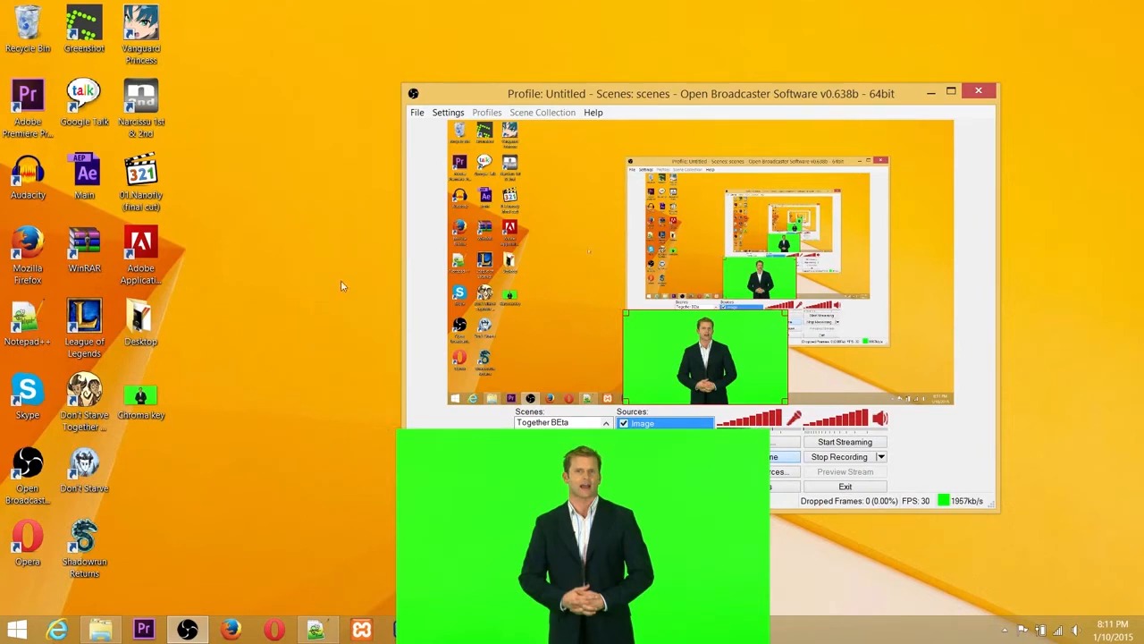
Step: Re-enable the Image source's color key, sample the presenter's green backdrop as the key color, and apply it
right_click(689, 344)
left_click(720, 350)
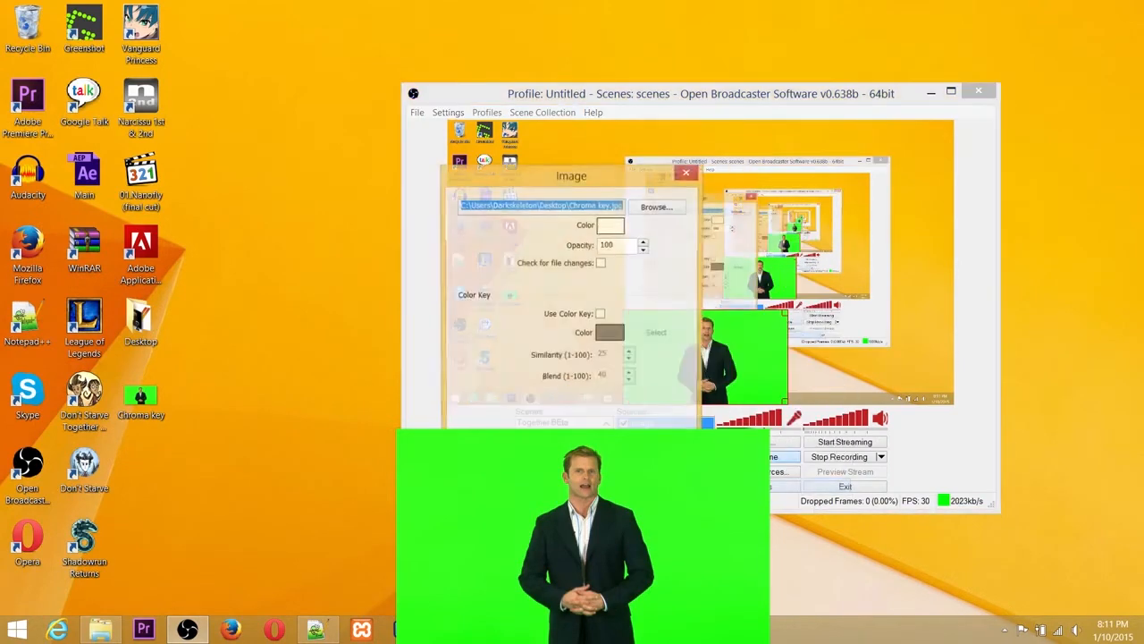
left_click_drag(599, 182, 281, 191)
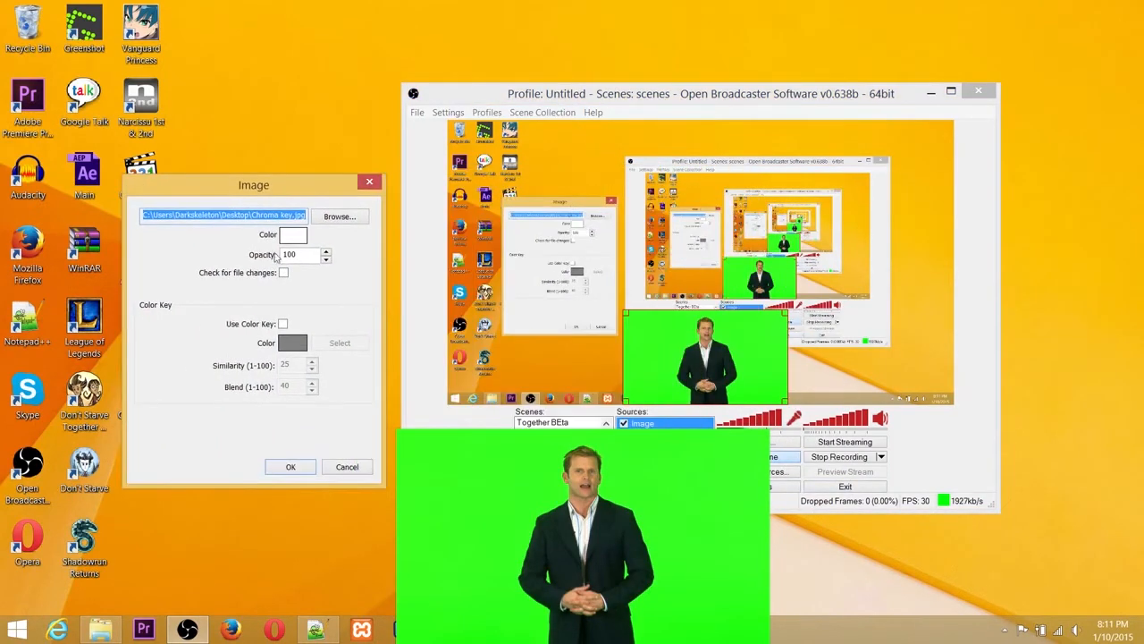
left_click(283, 325)
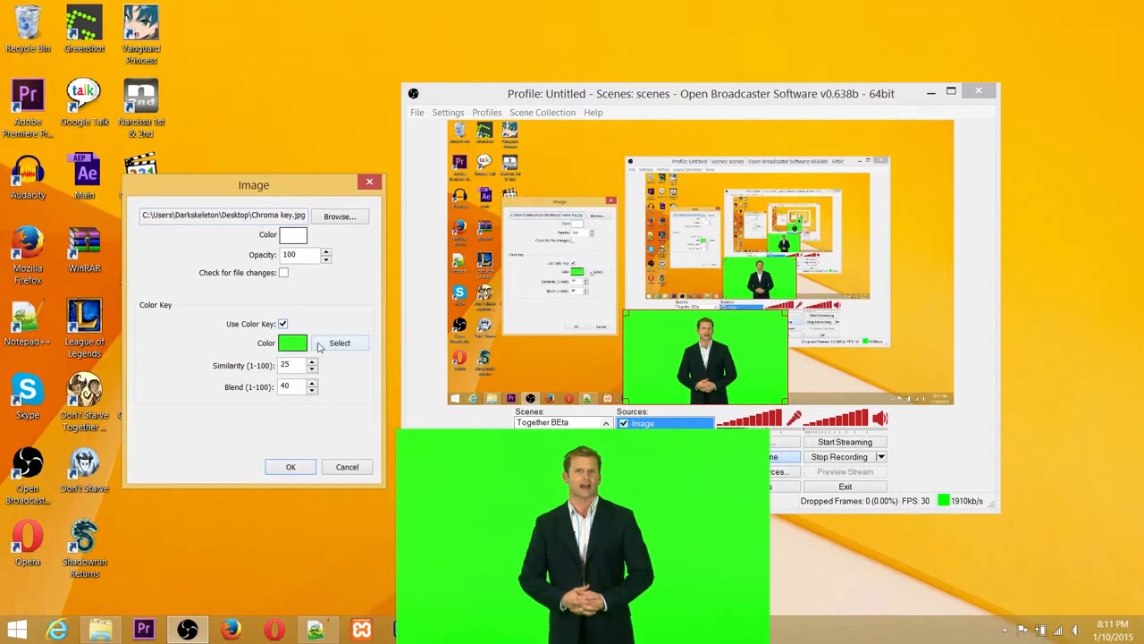
left_click(324, 347)
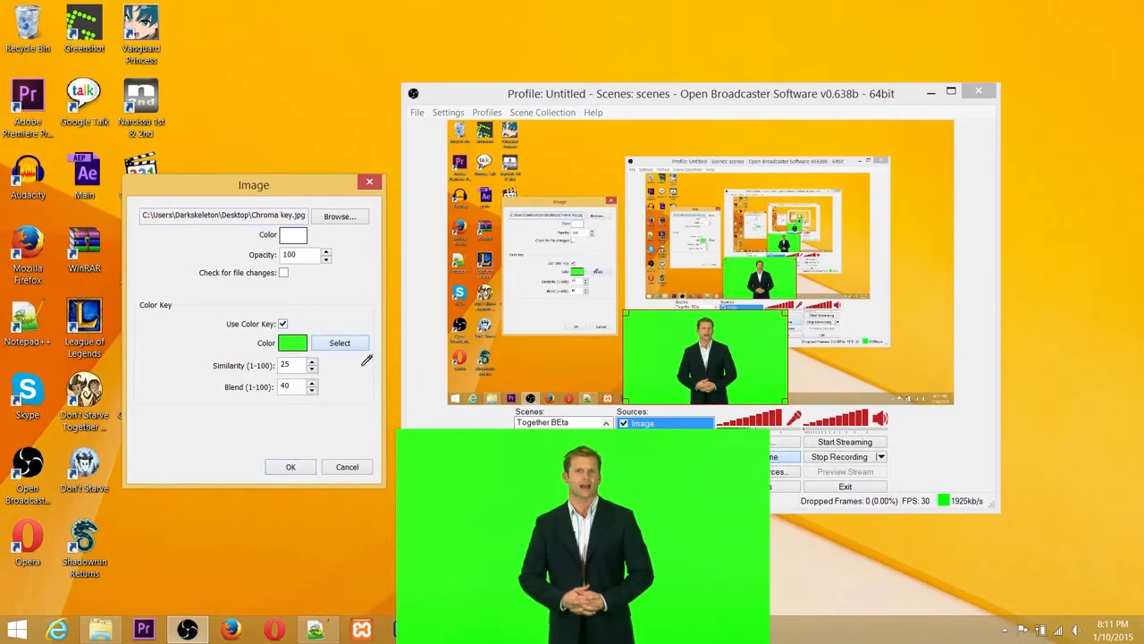
left_click(767, 356)
key("Tab")
left_click(295, 386)
left_click(281, 468)
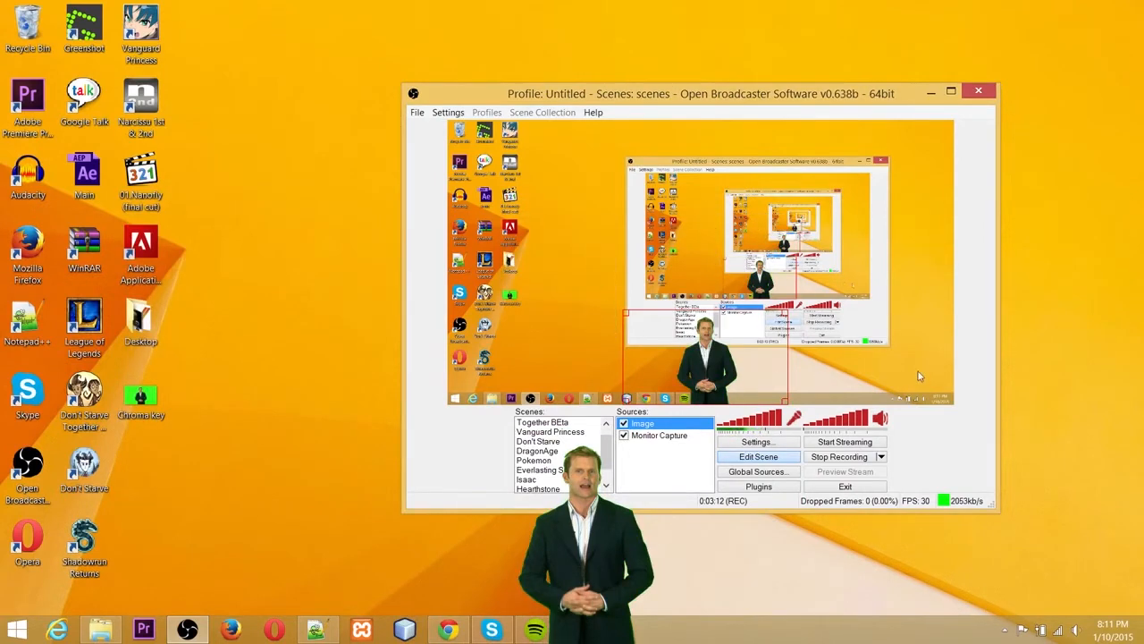
Step: Move the presenter image rightward along the scene's bottom edge in the preview
left_click(972, 389)
left_click(721, 380)
left_click_drag(720, 380, 828, 380)
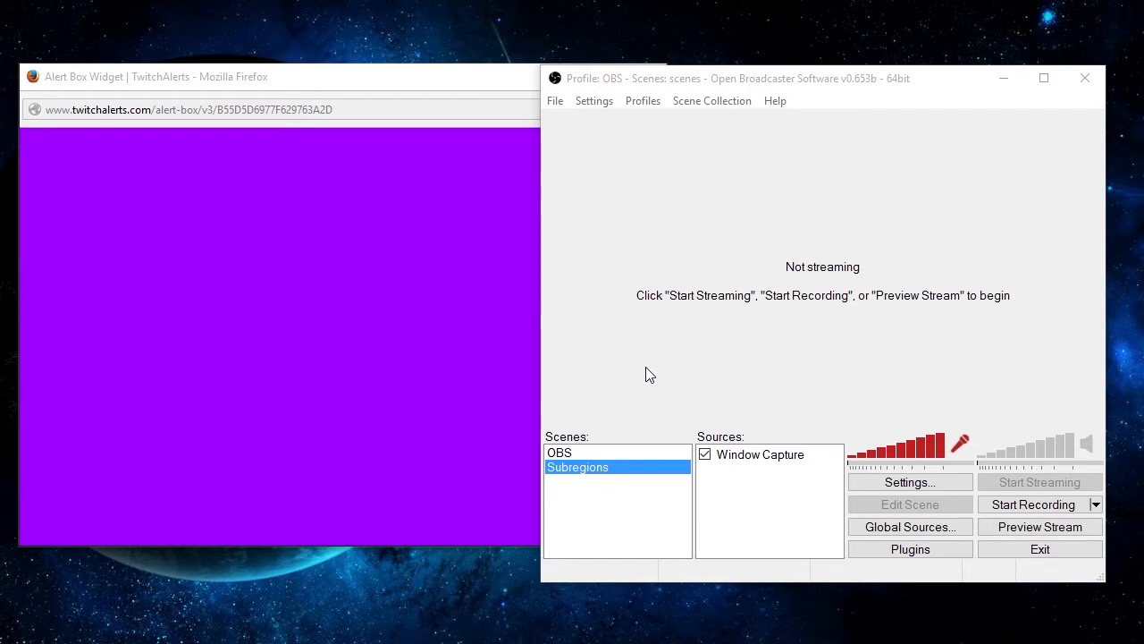
Step: Start previewing the Subregions scene and enable the sub-region option for its Window Capture source
left_click(1075, 528)
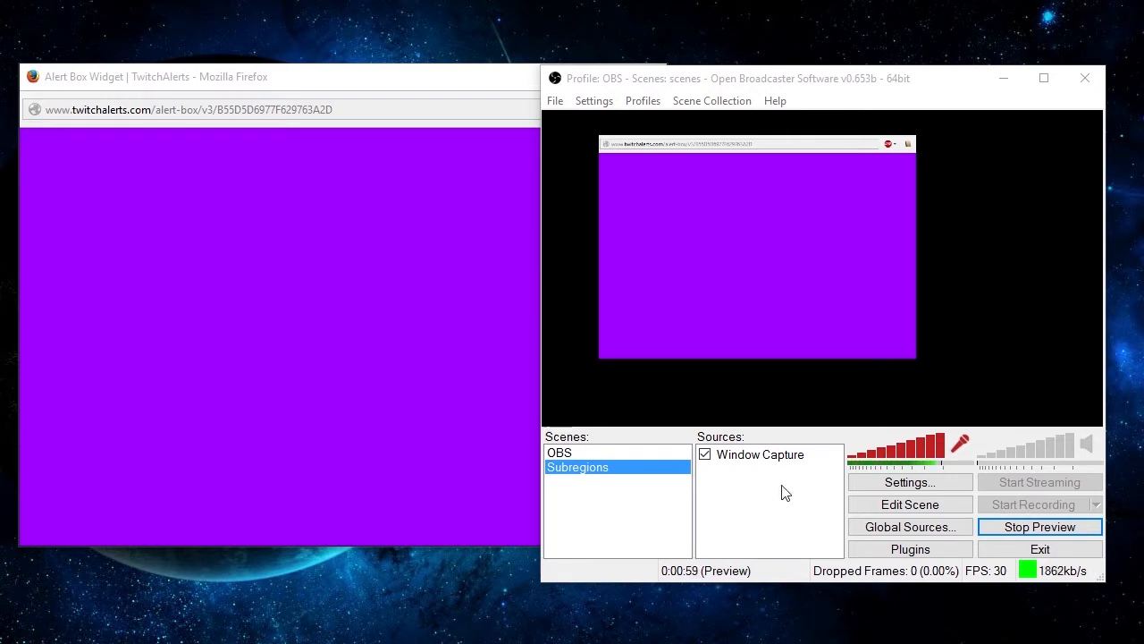
right_click(771, 456)
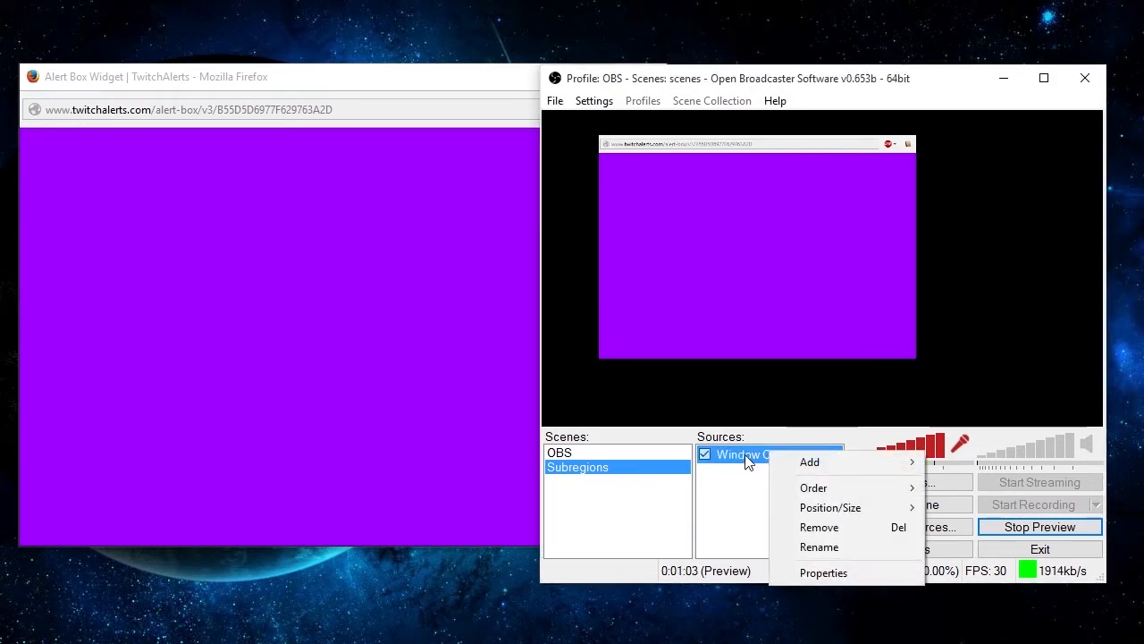
left_click(813, 567)
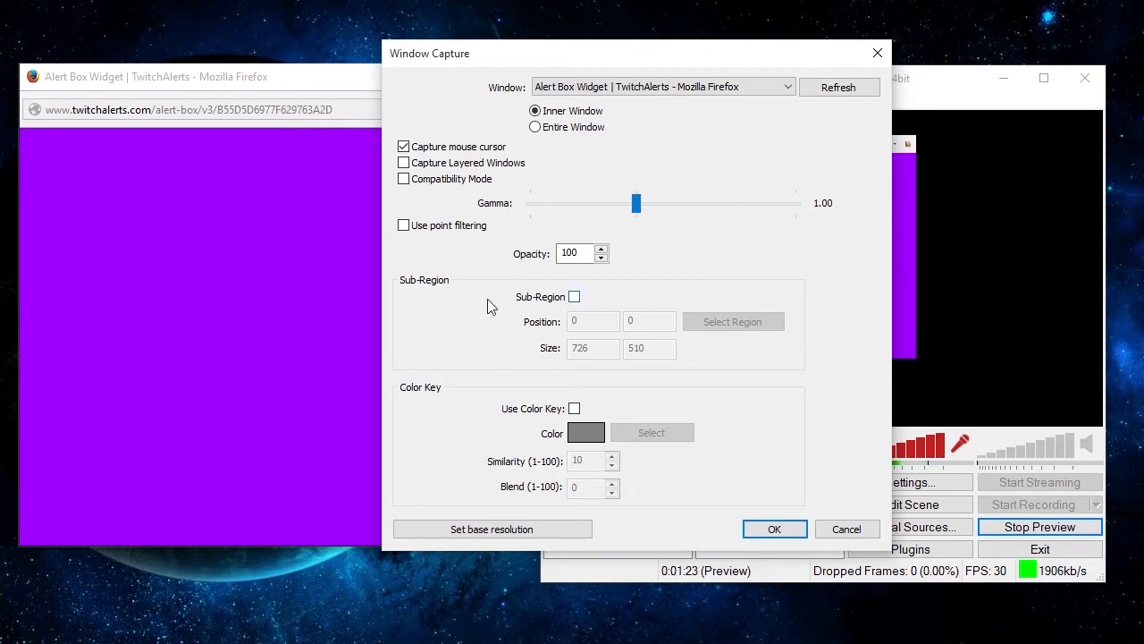
left_click(575, 297)
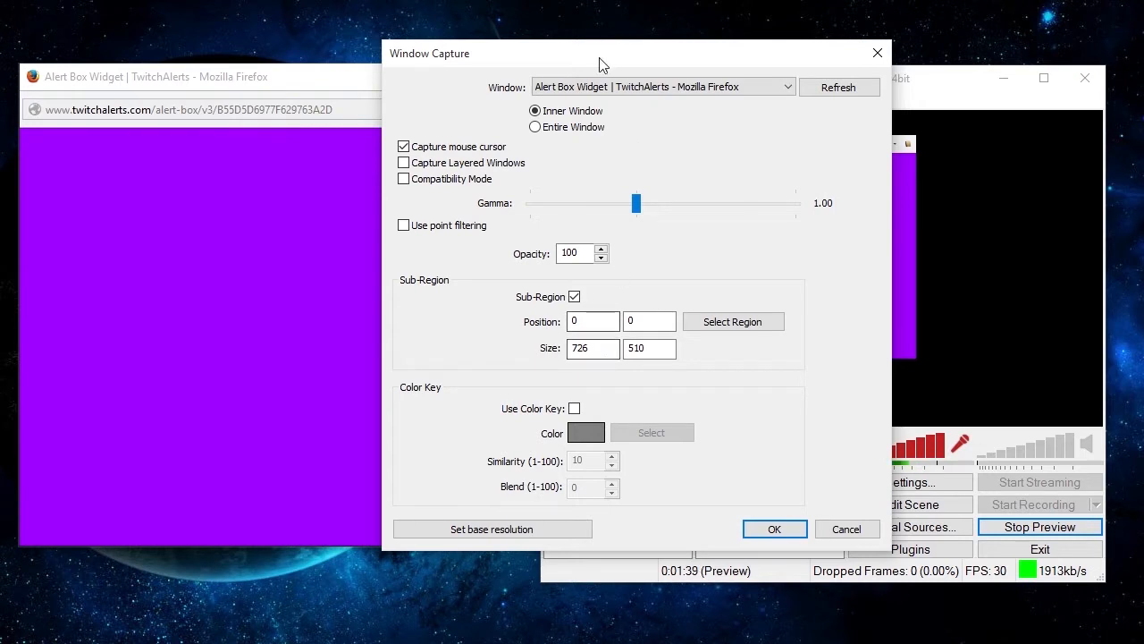
Step: Crop the Window Capture to the purple page area below the address bar, at position 3, 45 and size 716 x 458, and apply it
left_click_drag(600, 56, 810, 57)
left_click(943, 324)
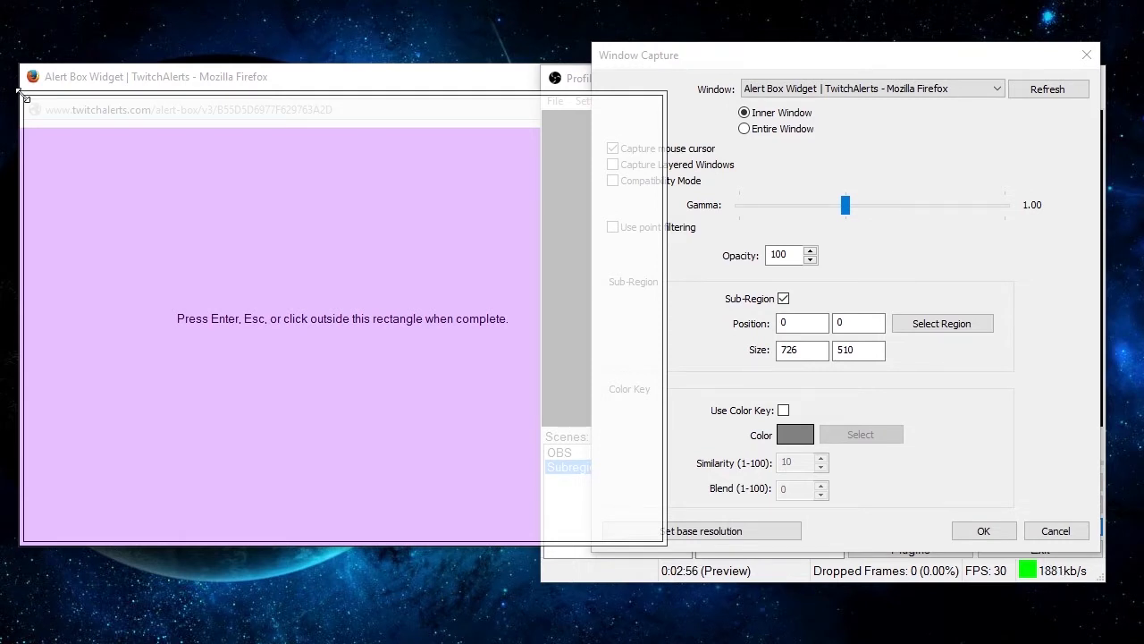
left_click_drag(21, 95, 24, 136)
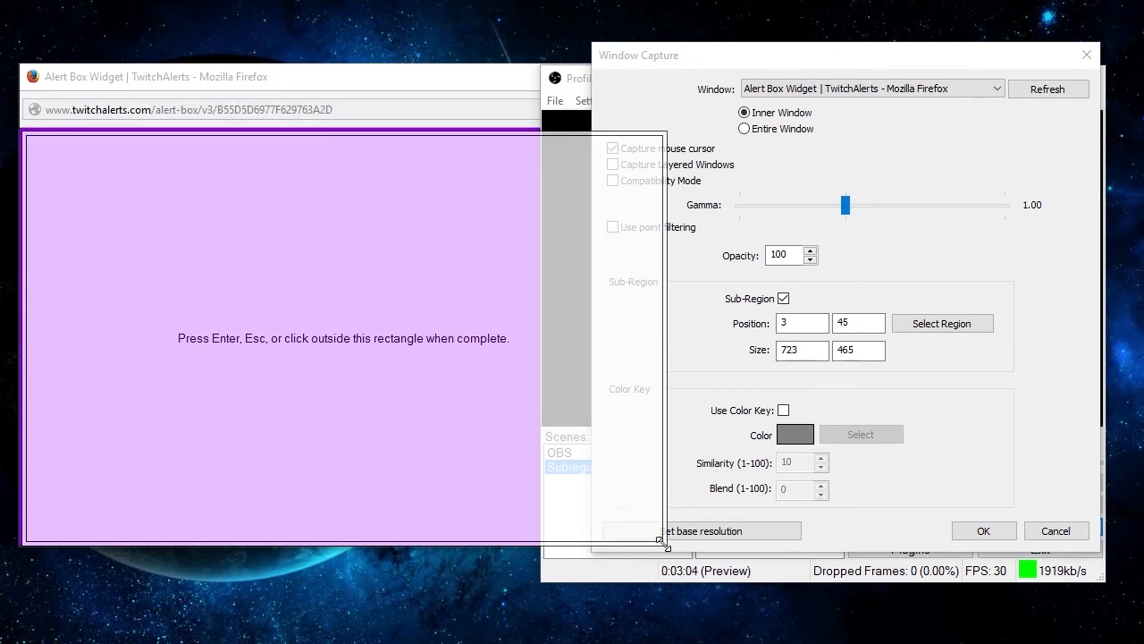
left_click_drag(663, 542, 655, 534)
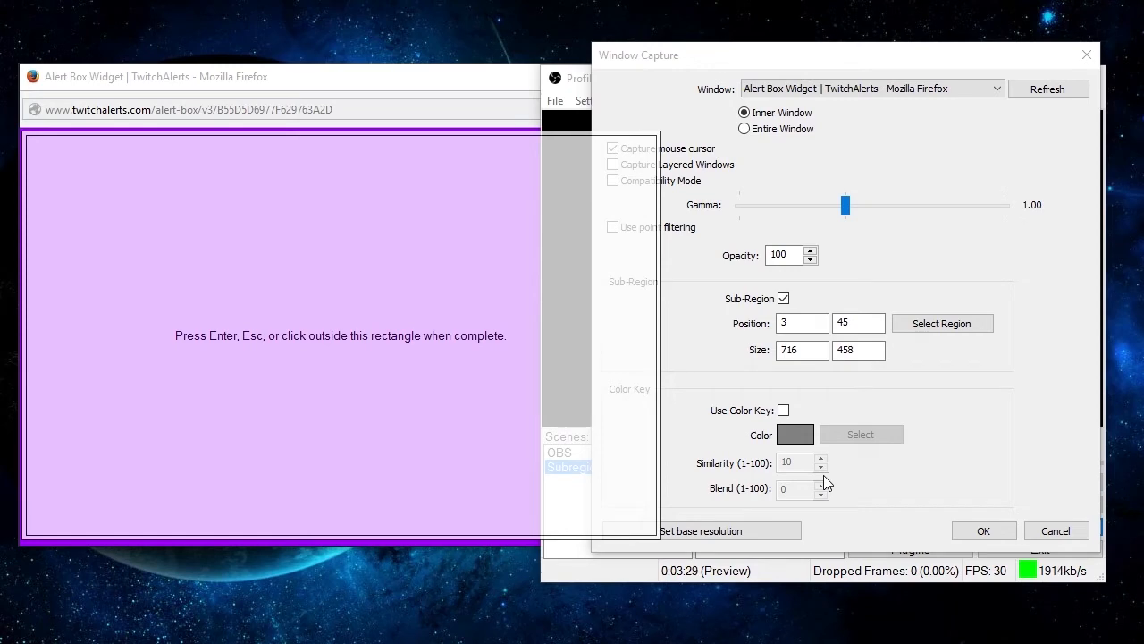
key("Return")
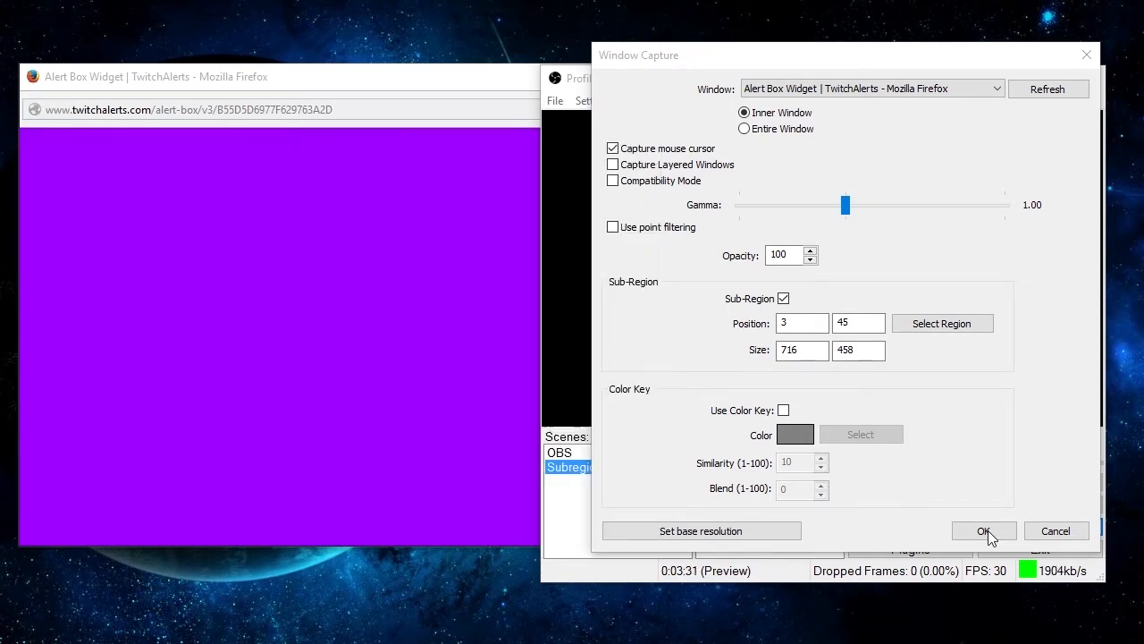
left_click(983, 531)
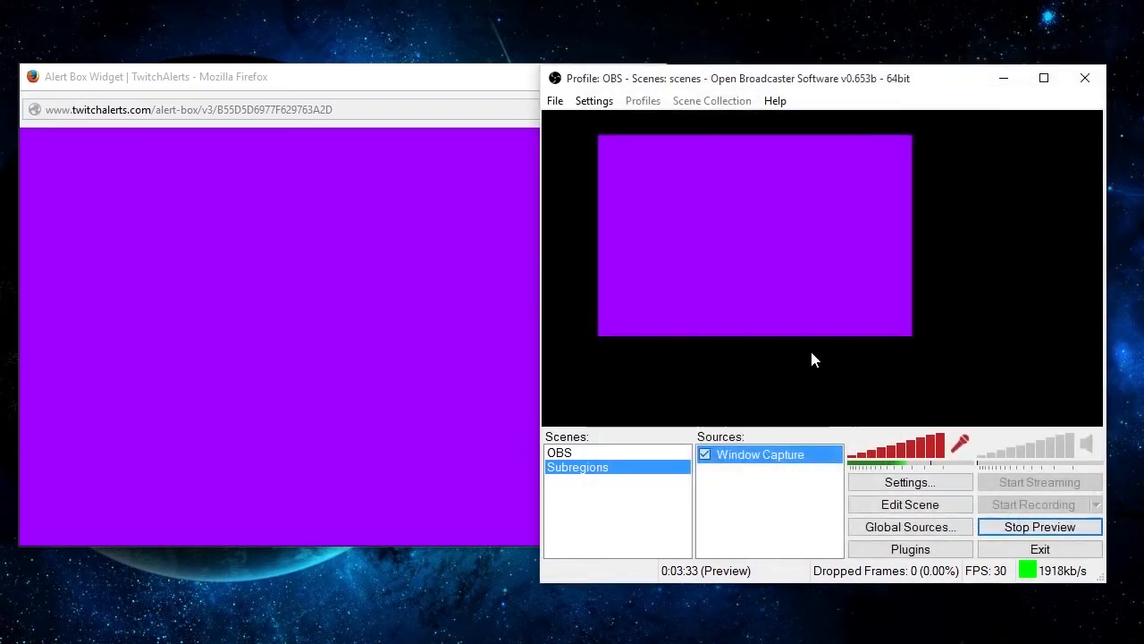
Step: Enable scene editing and move the purple window capture to about the middle of the preview
left_click(868, 505)
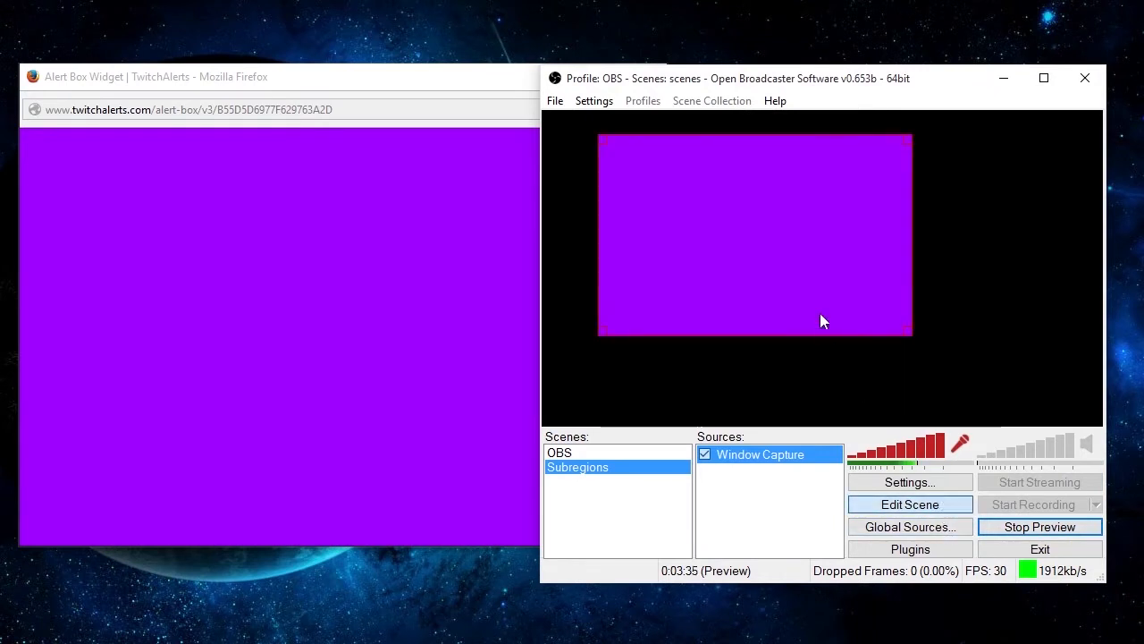
left_click_drag(820, 313, 830, 283)
left_click_drag(867, 351, 876, 347)
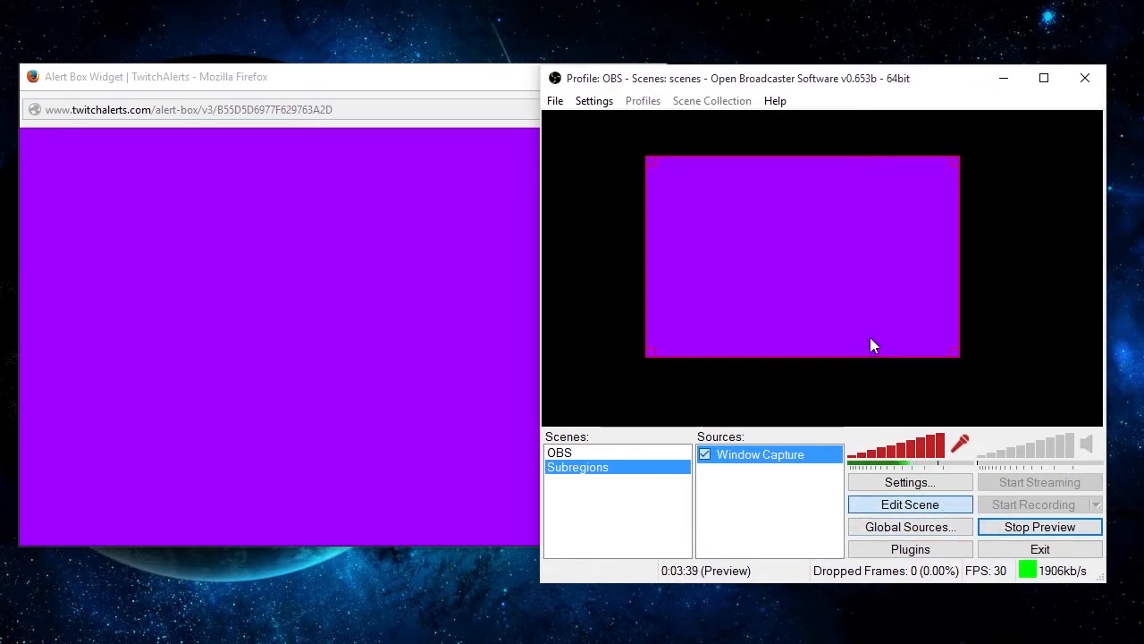
Step: Enable the Window Capture's color key, sample its purple background as the key color, and apply it
right_click(834, 465)
left_click(868, 580)
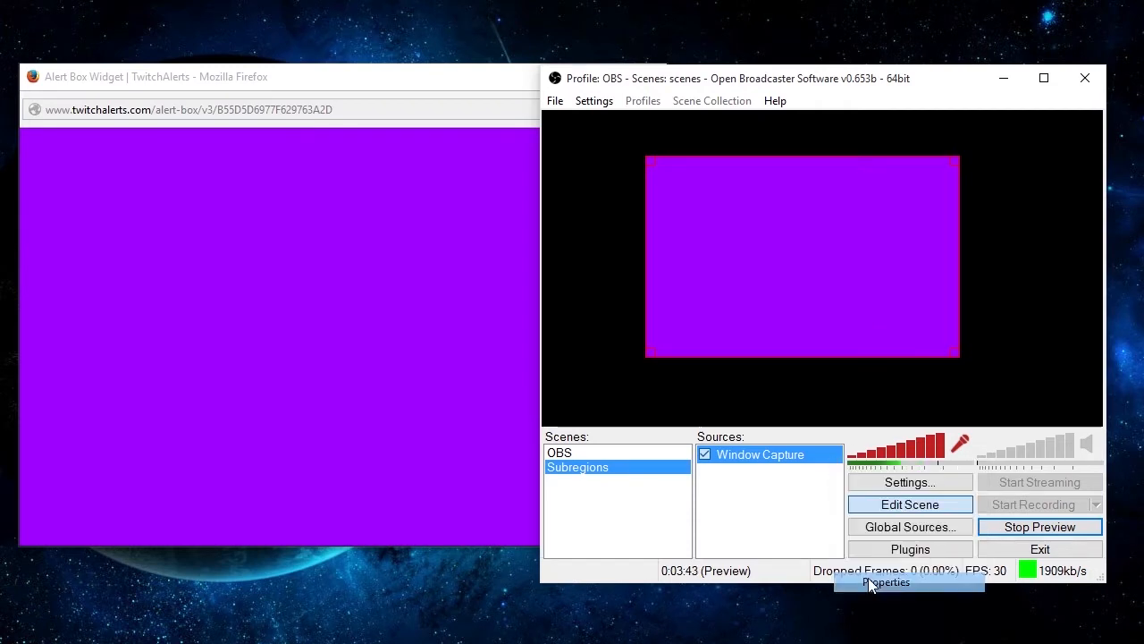
left_click(503, 452)
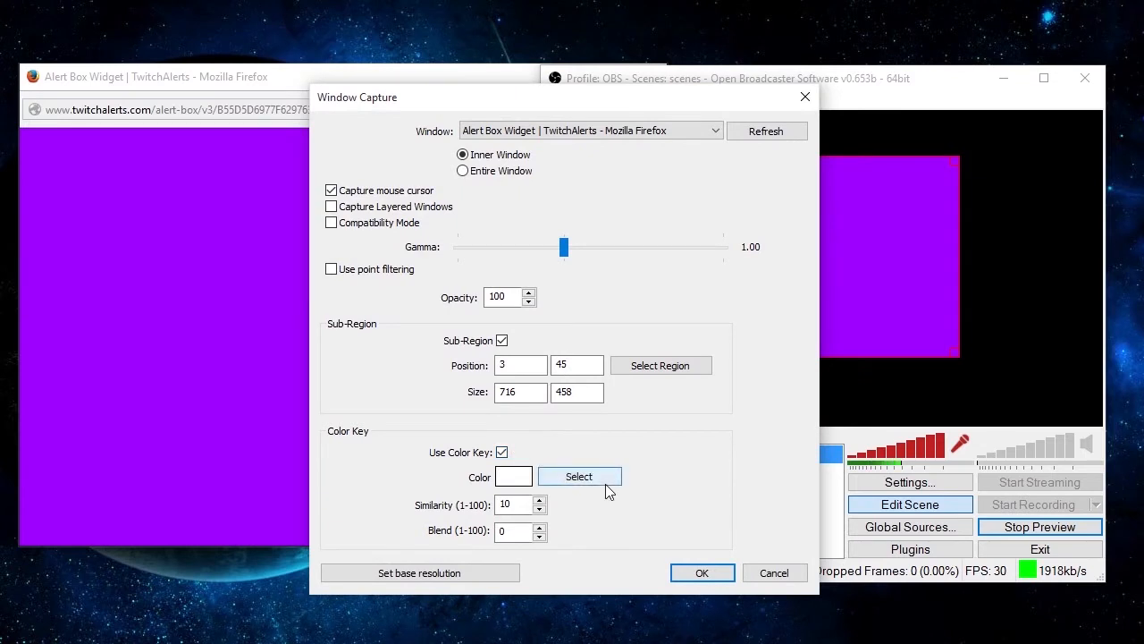
left_click(604, 482)
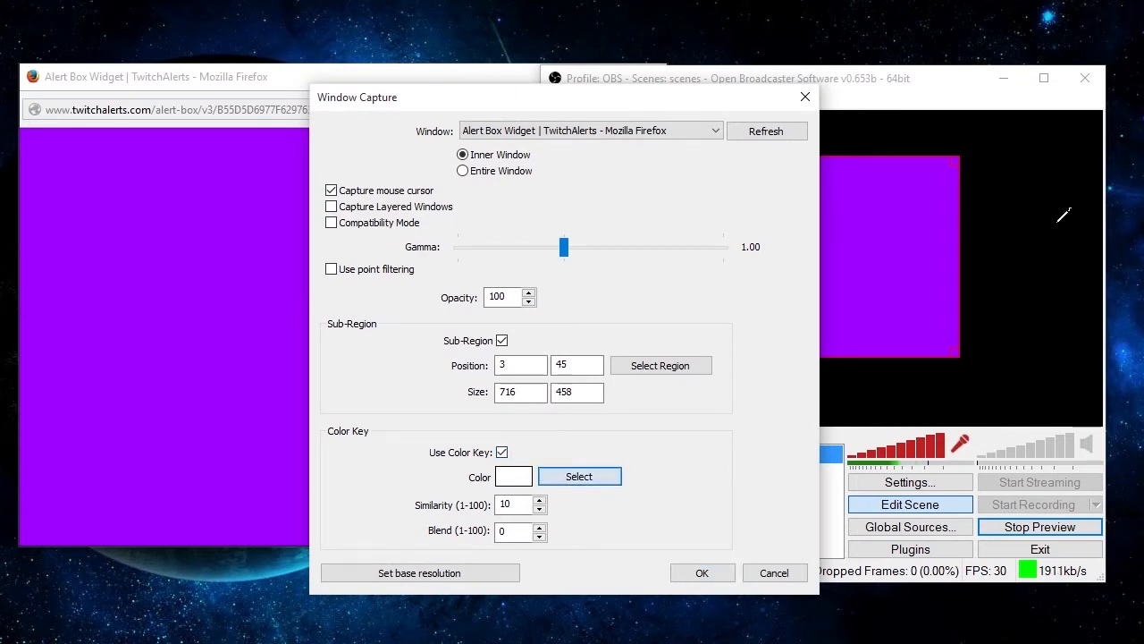
left_click(898, 240)
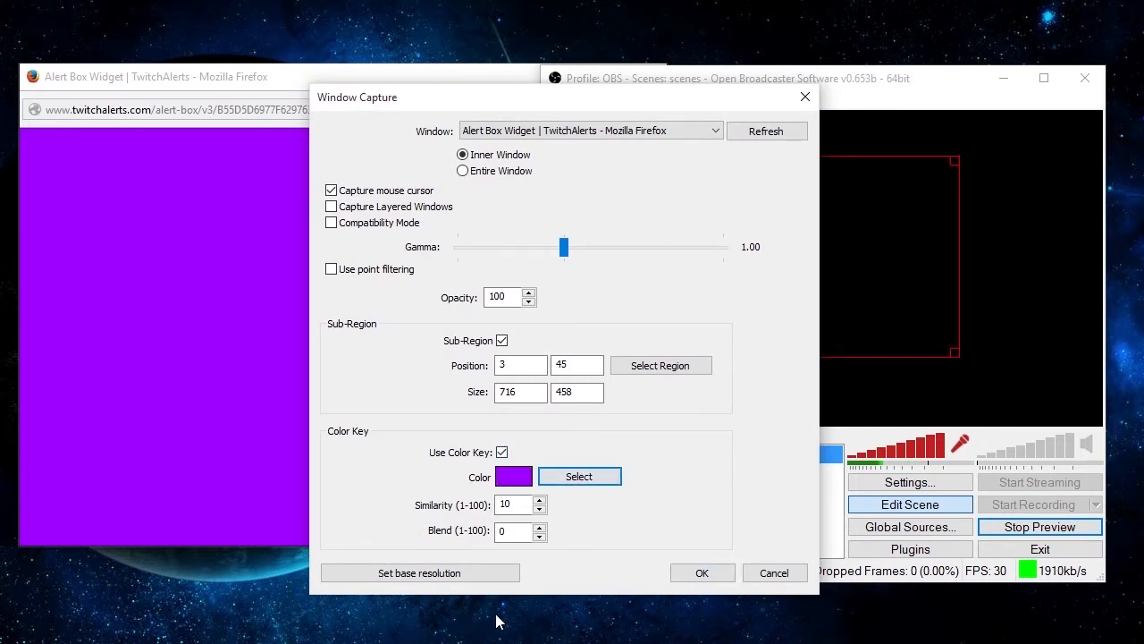
left_click(694, 573)
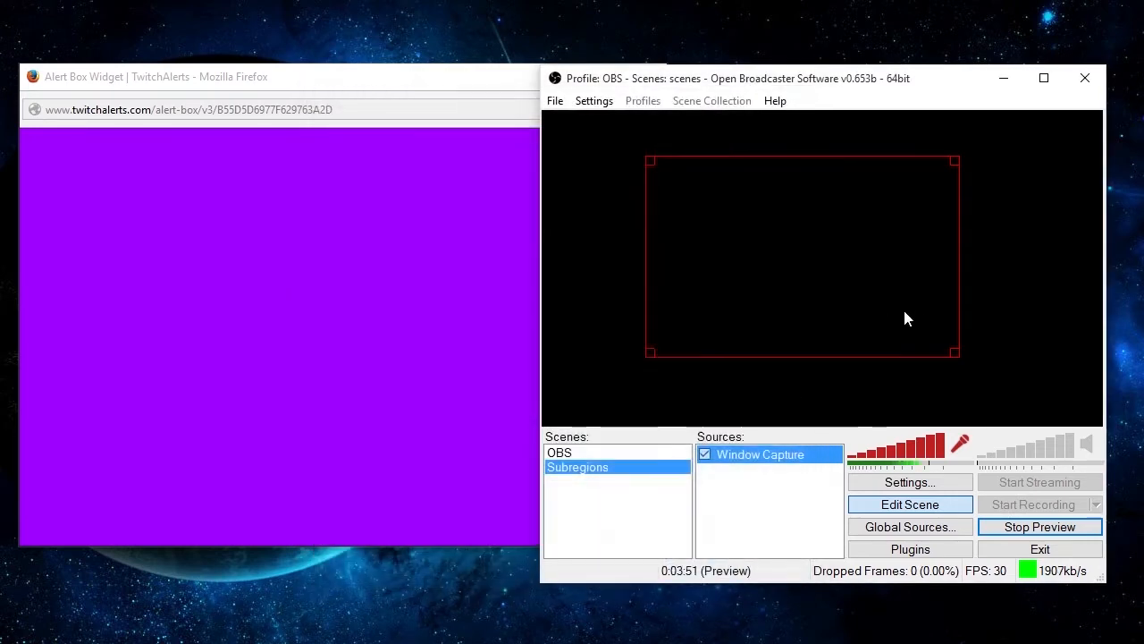
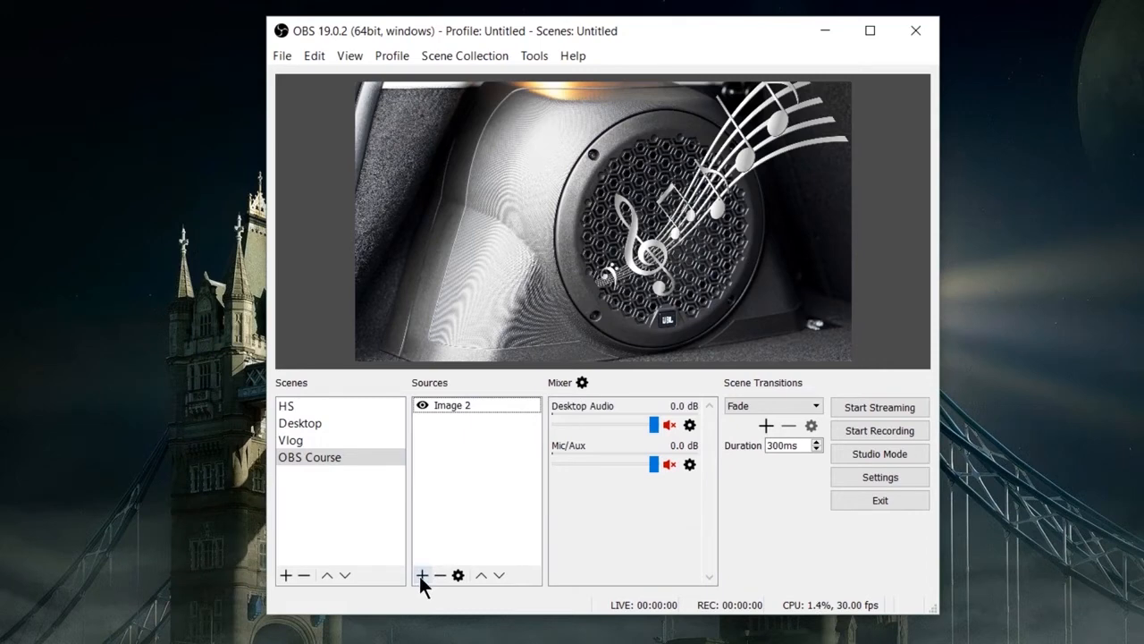
Step: In OBS Studio, add a new video capture device source named "Webcam" to the OBS Course scene
right_click(455, 431)
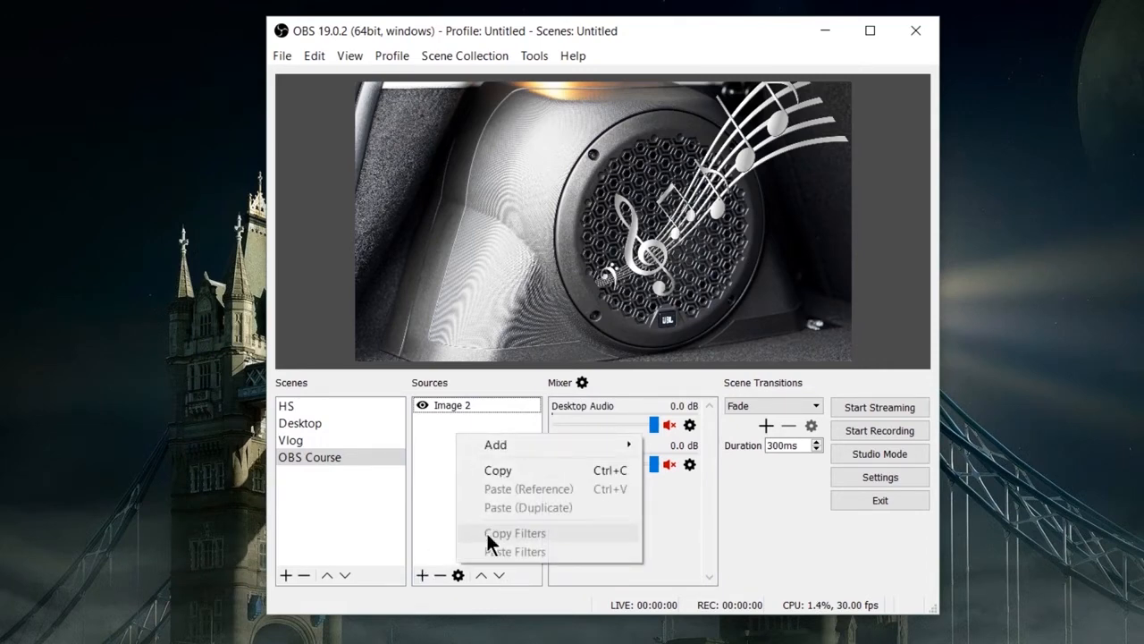
mouse_move(496, 443)
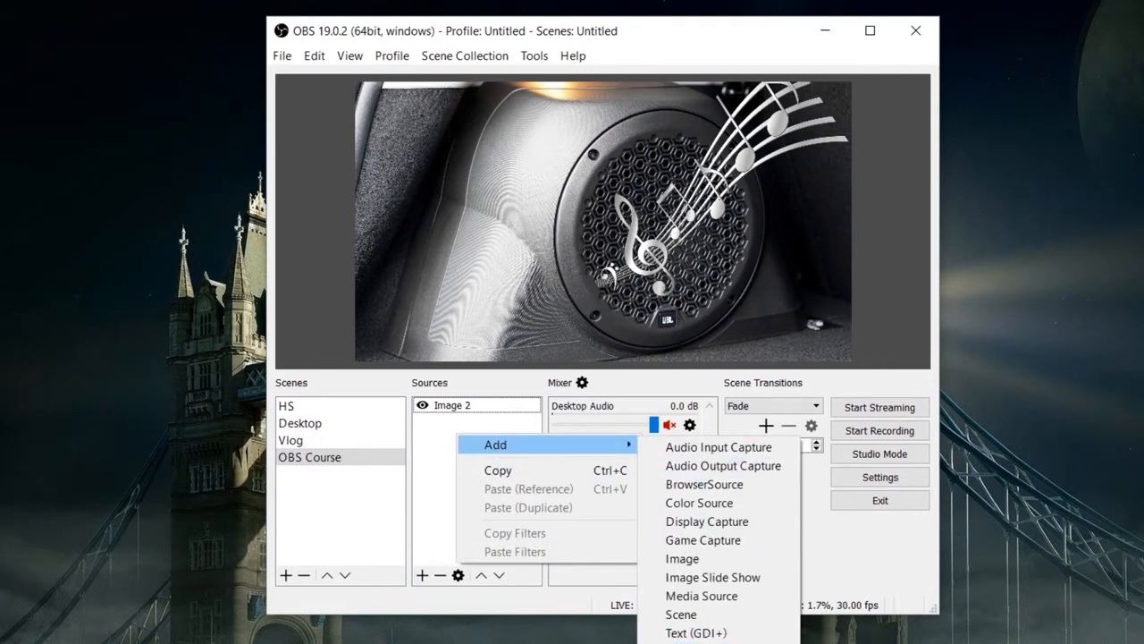
left_click(700, 642)
left_click_drag(542, 197, 687, 253)
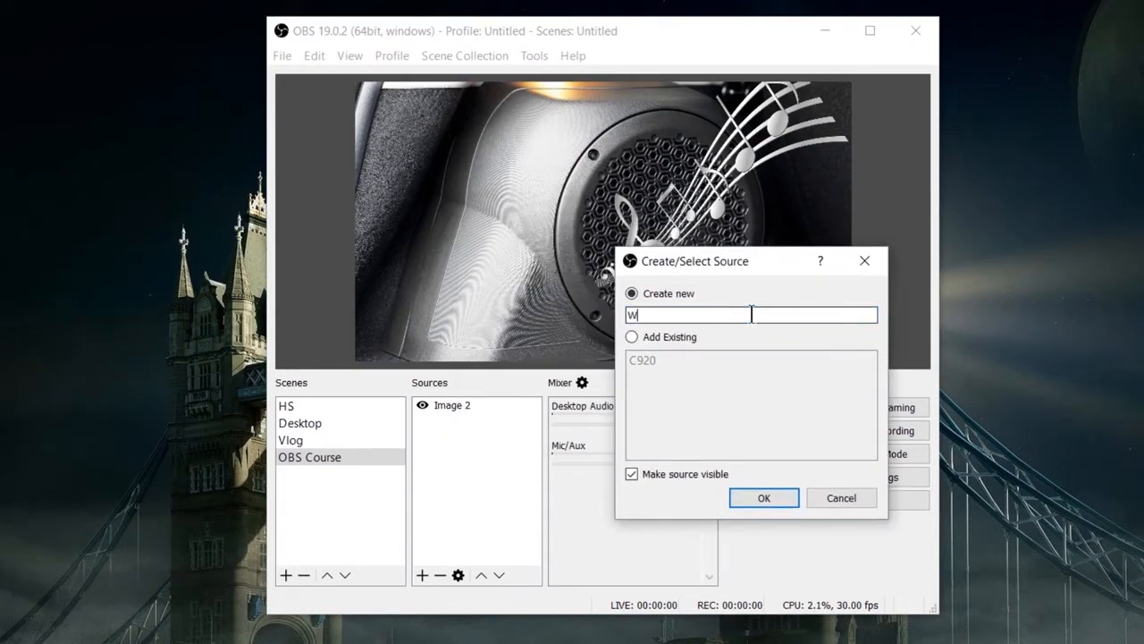
type("Webcam")
key("Return")
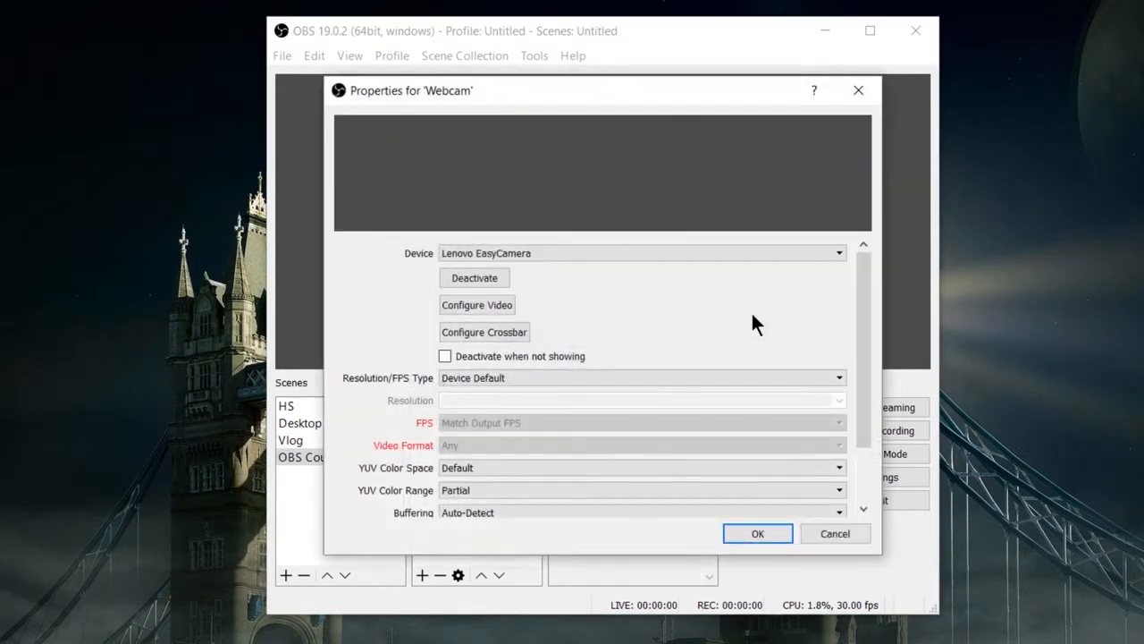
Step: Use Lenovo EasyCamera as the Webcam source's device with a custom 1280x720 resolution, and apply the properties
left_click(511, 253)
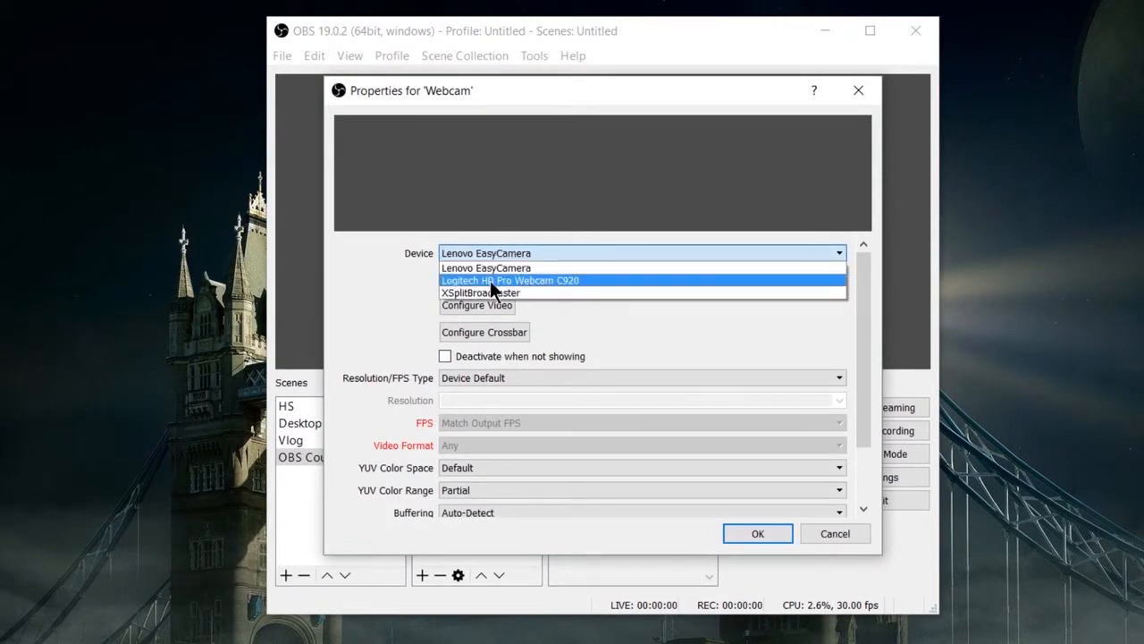
left_click(536, 268)
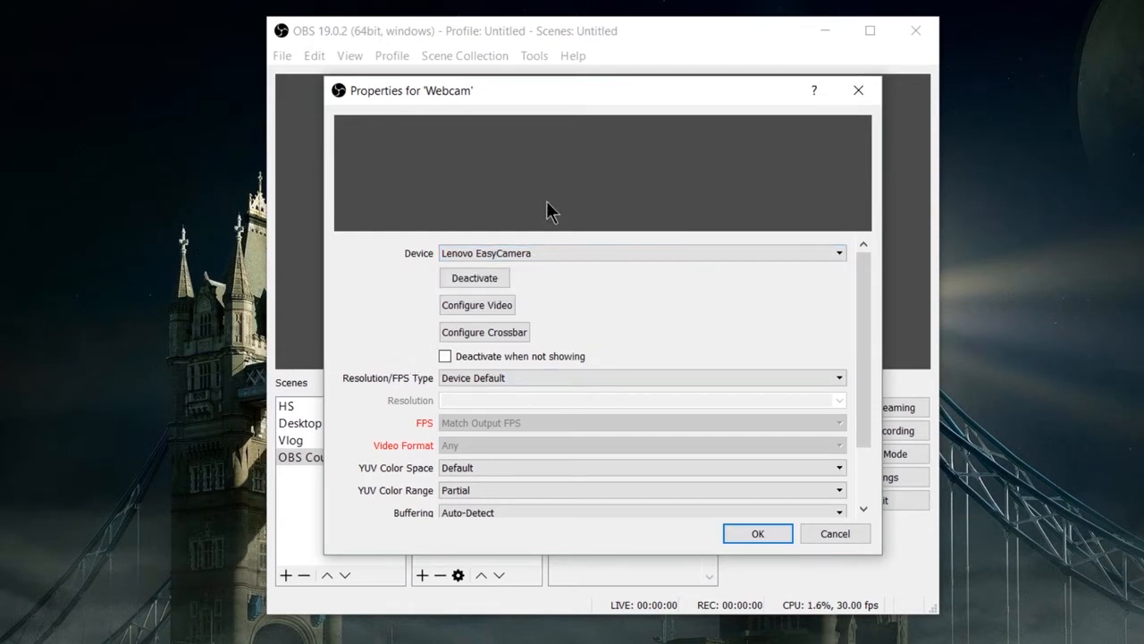
left_click(555, 377)
left_click(560, 399)
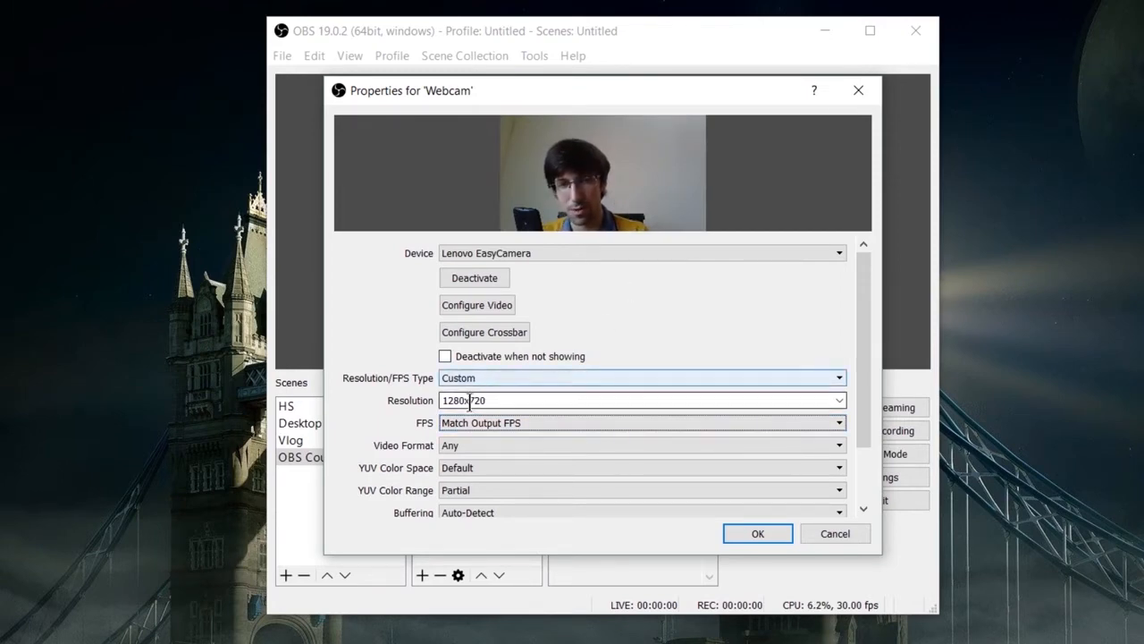
left_click(739, 531)
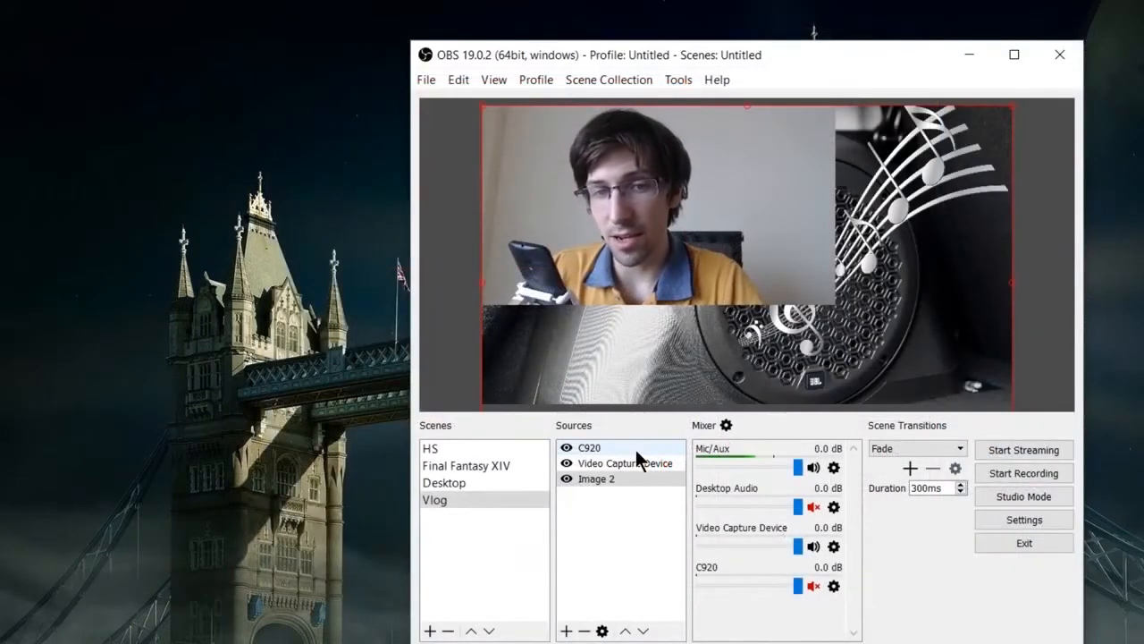
Step: Open the filters of the Vlog scene's C920 source and bring up the available effect filters
left_click(637, 452)
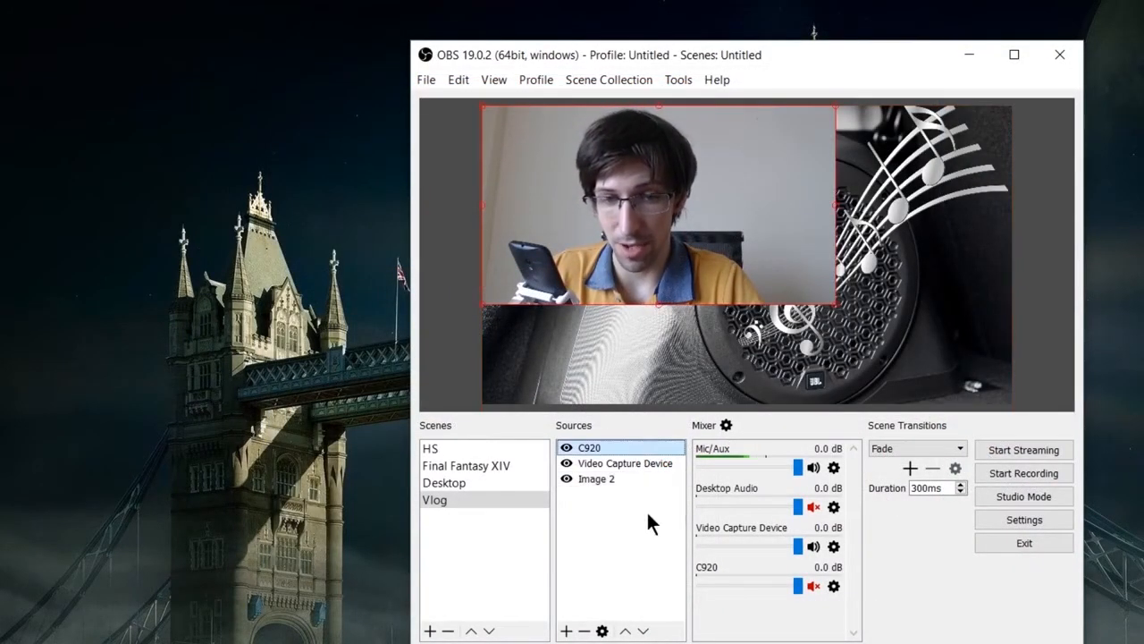
right_click(615, 448)
left_click(660, 417)
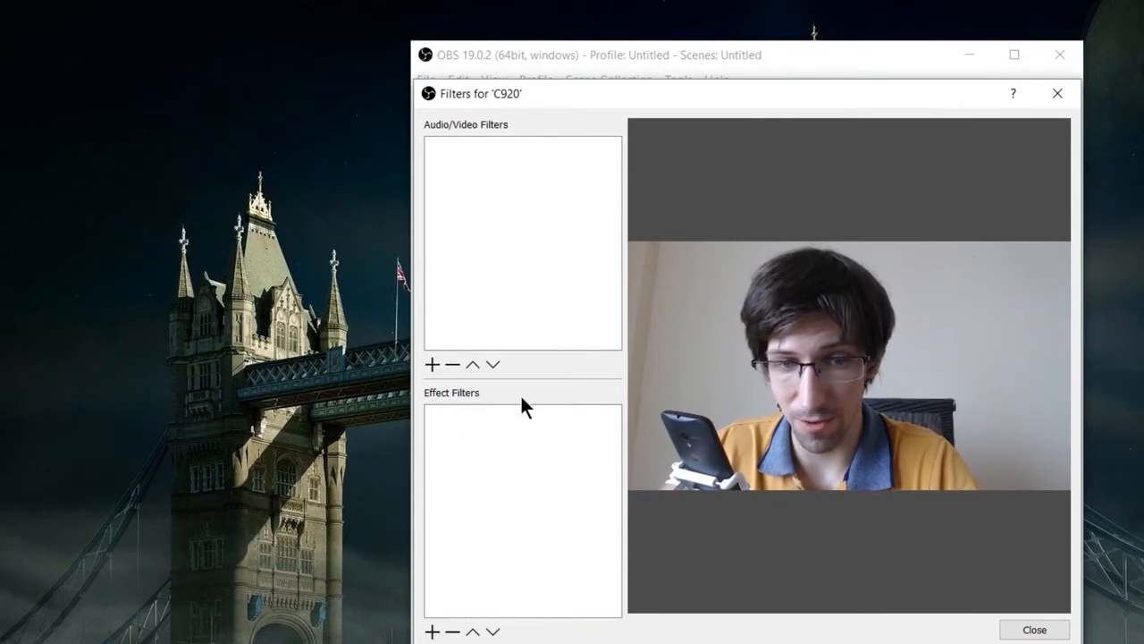
left_click_drag(657, 105, 343, 111)
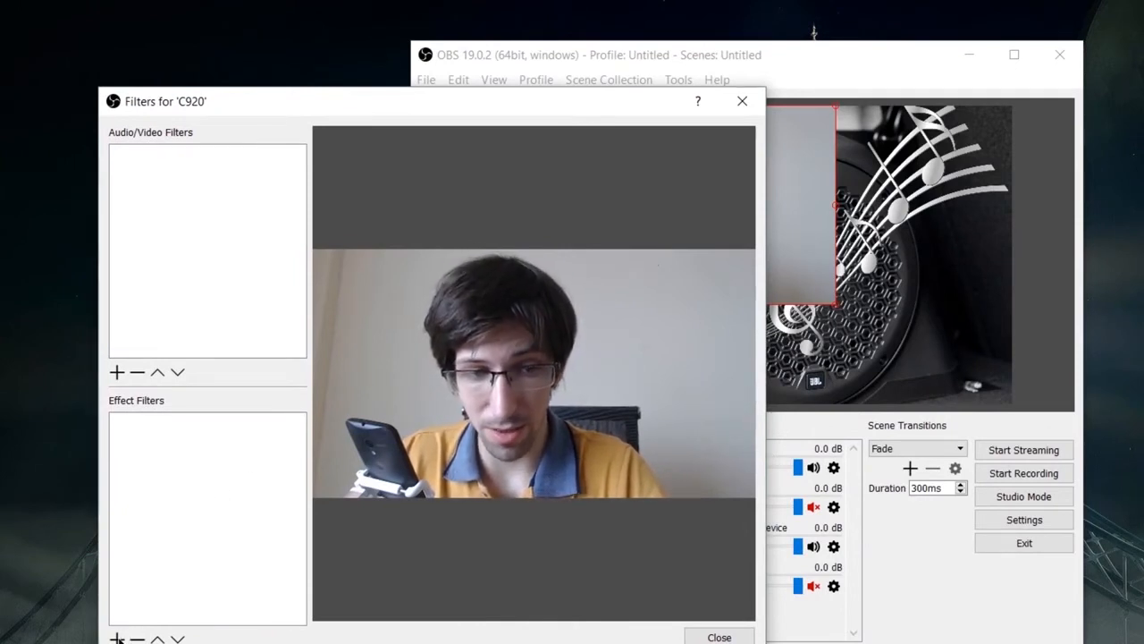
left_click(117, 637)
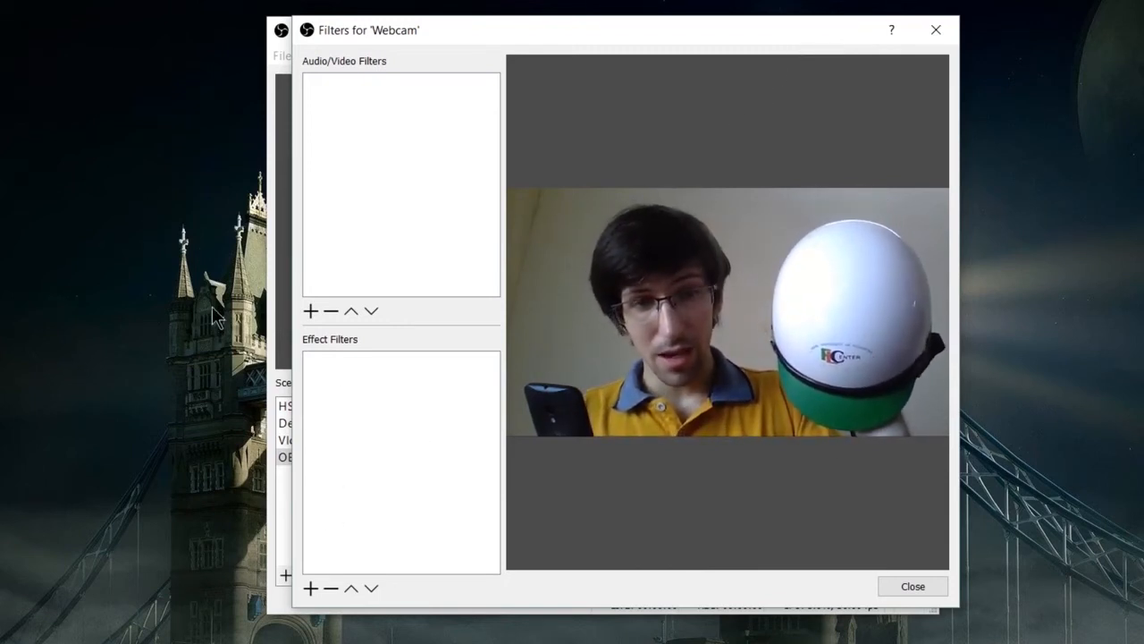
Step: Add a Chroma Key effect filter to the Webcam source, keeping its default name
left_click(312, 589)
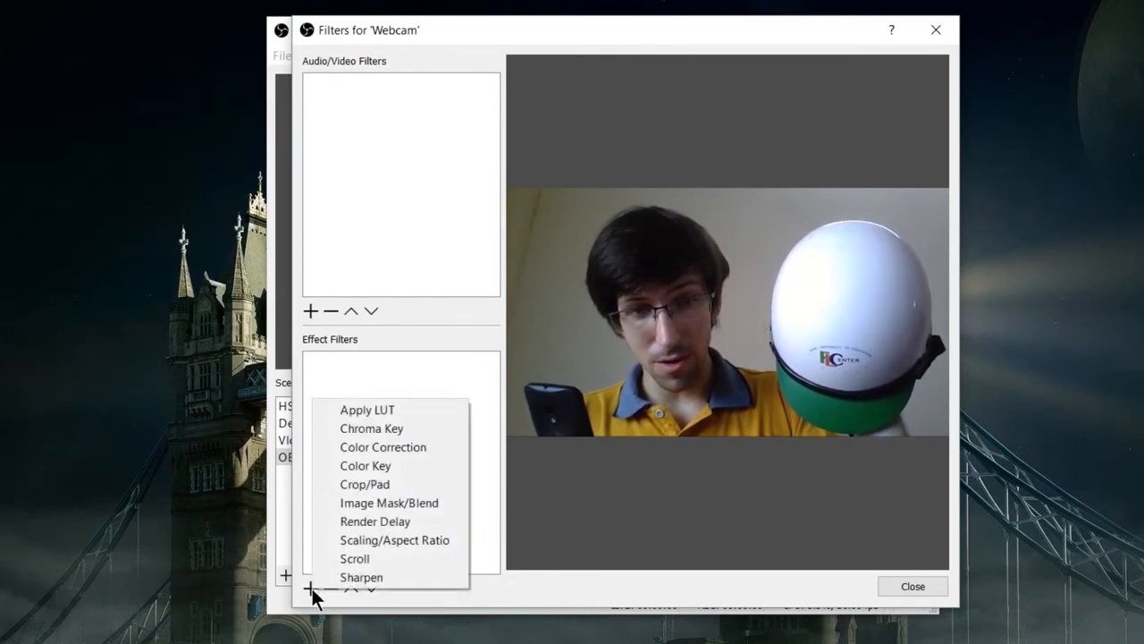
left_click(404, 425)
left_click_drag(521, 260, 71, 97)
left_click(115, 176)
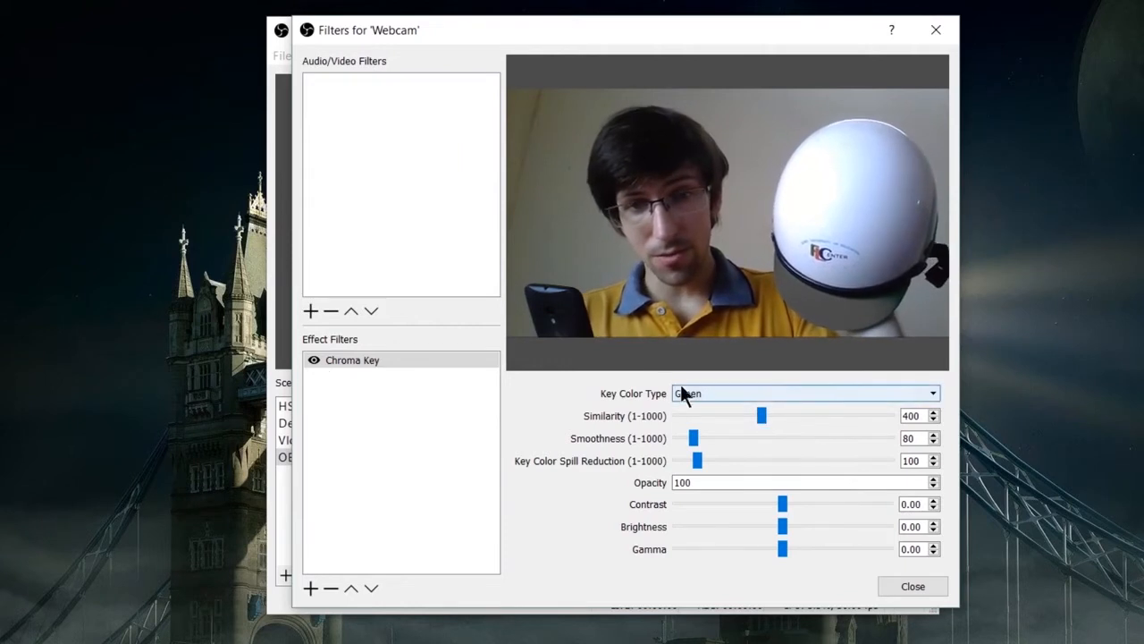
Step: Turn off the Webcam's Chroma Key effect and set its key color type to Custom
left_click(313, 359)
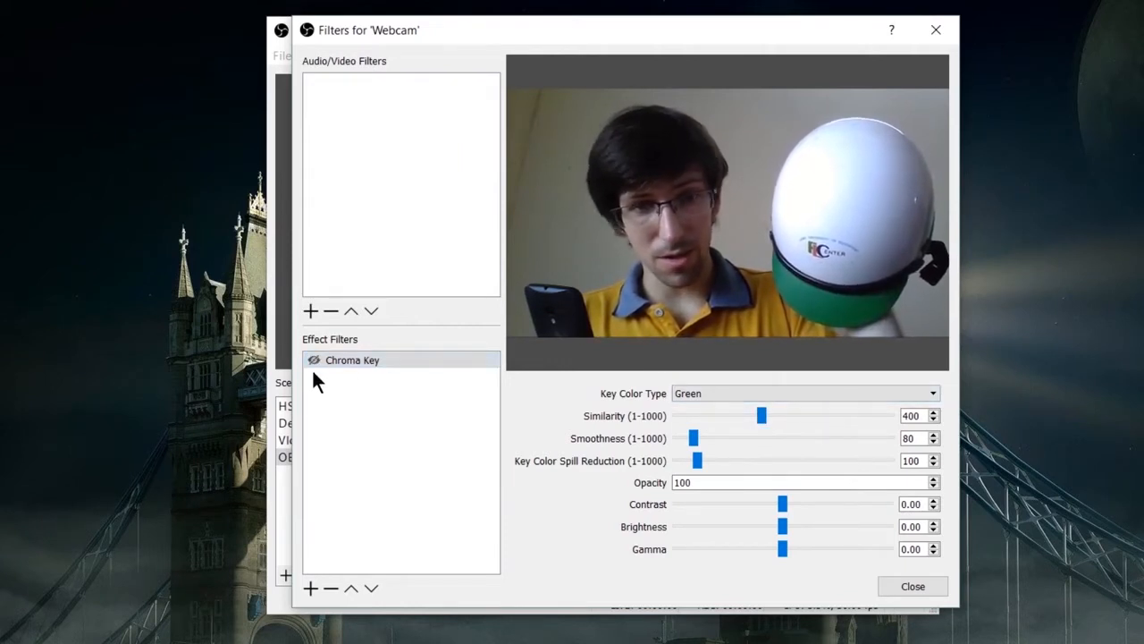
left_click(711, 392)
left_click(717, 445)
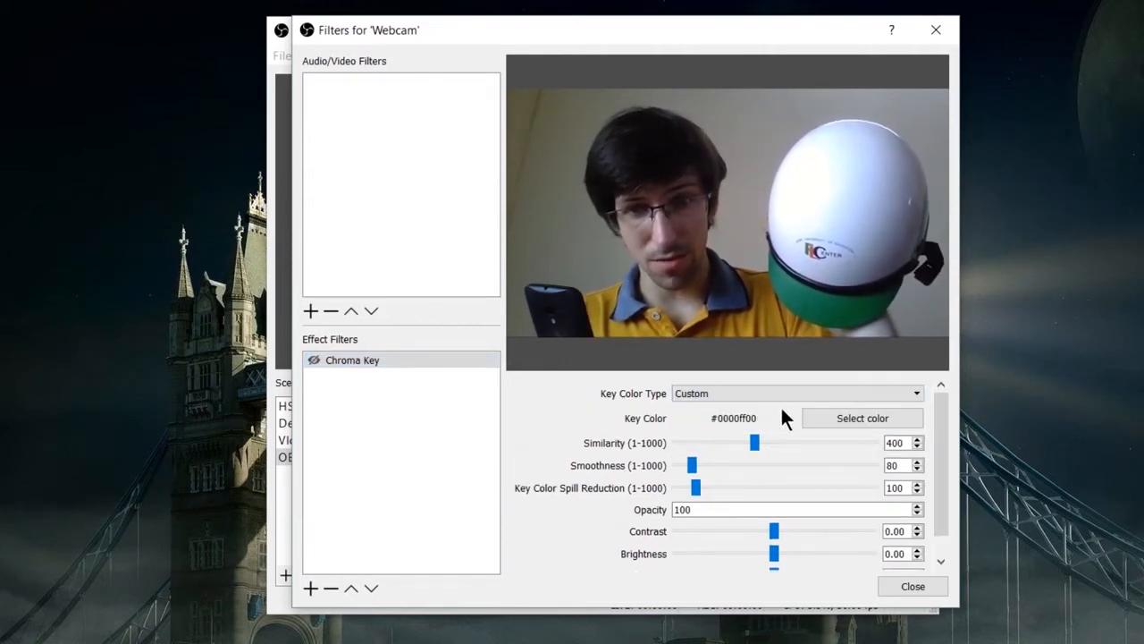
Step: Set the Chroma Key's custom key color to the green sampled from the helmet's rim in the webcam image
left_click(839, 417)
left_click_drag(486, 136, 0, 146)
left_click(18, 321)
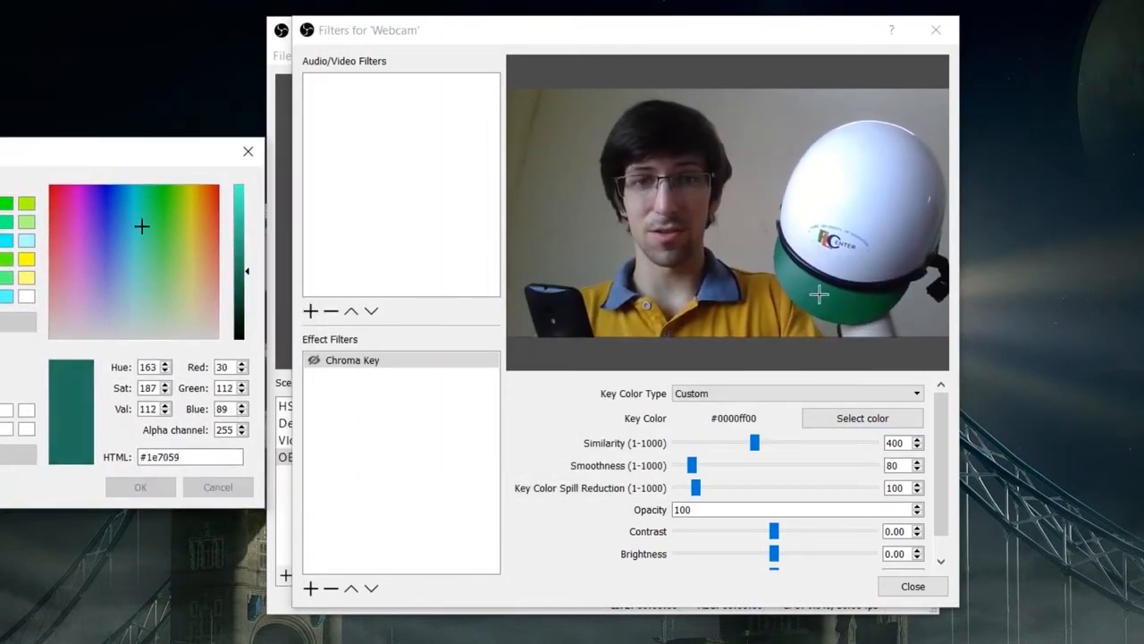
left_click(827, 306)
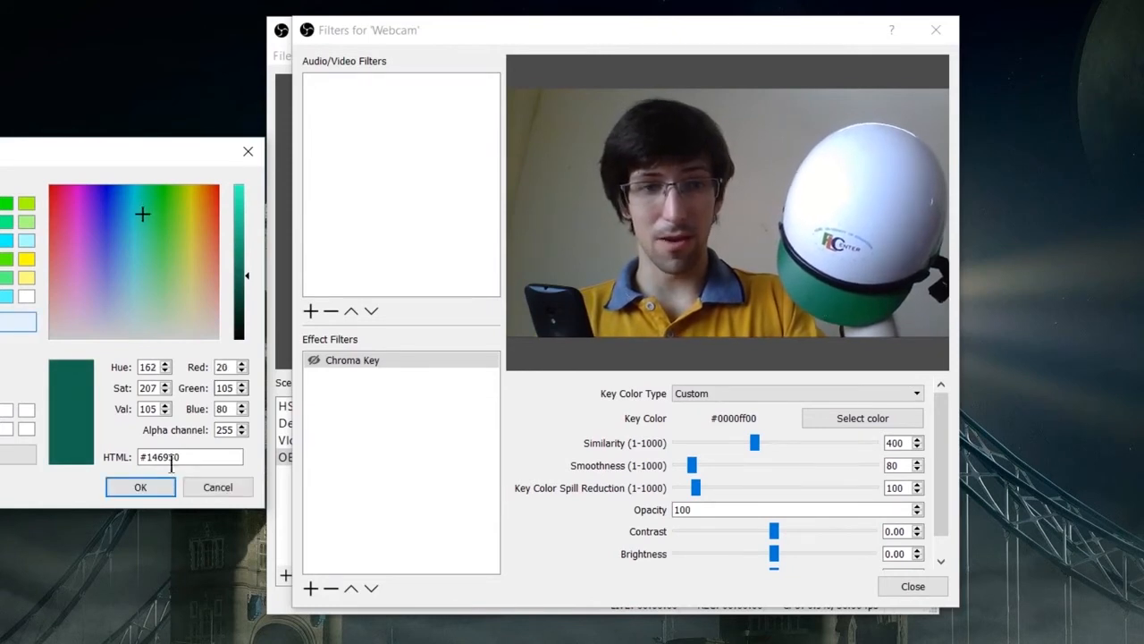
left_click(150, 485)
Step: Turn the Webcam's Chroma Key effect back on, lower its Similarity to 107, and close the filters
left_click(312, 360)
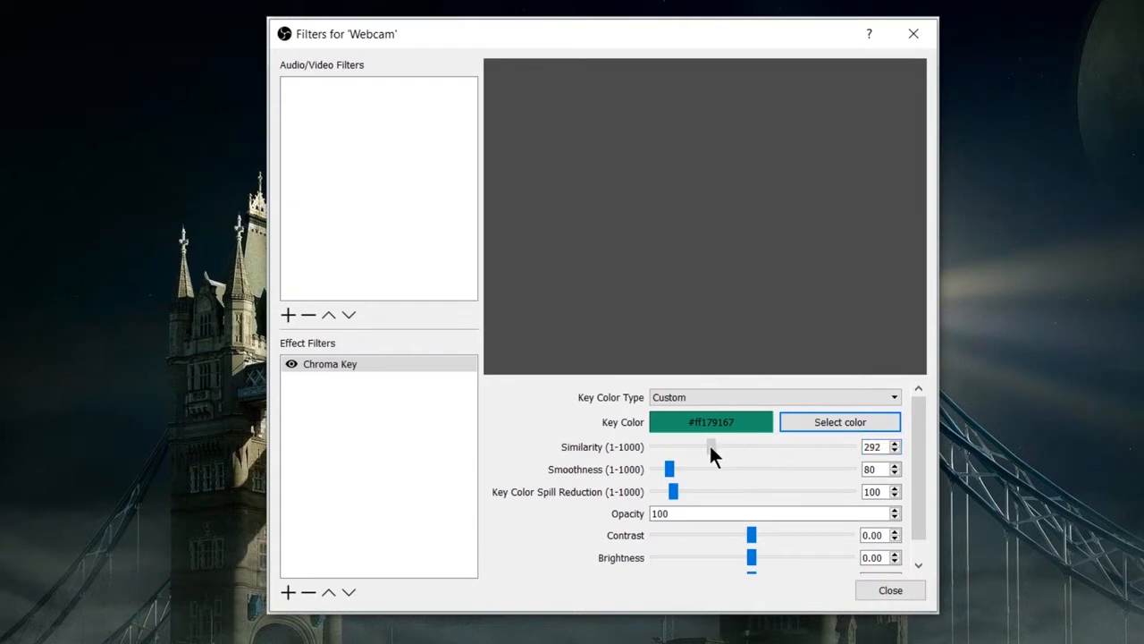
left_click_drag(710, 444, 675, 447)
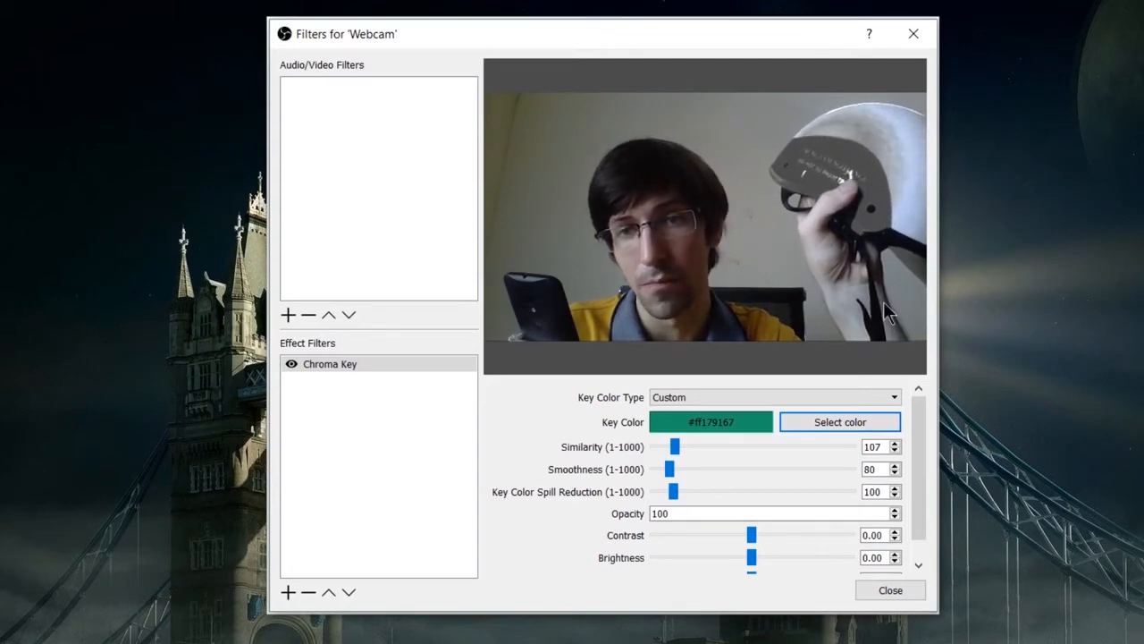
left_click(894, 594)
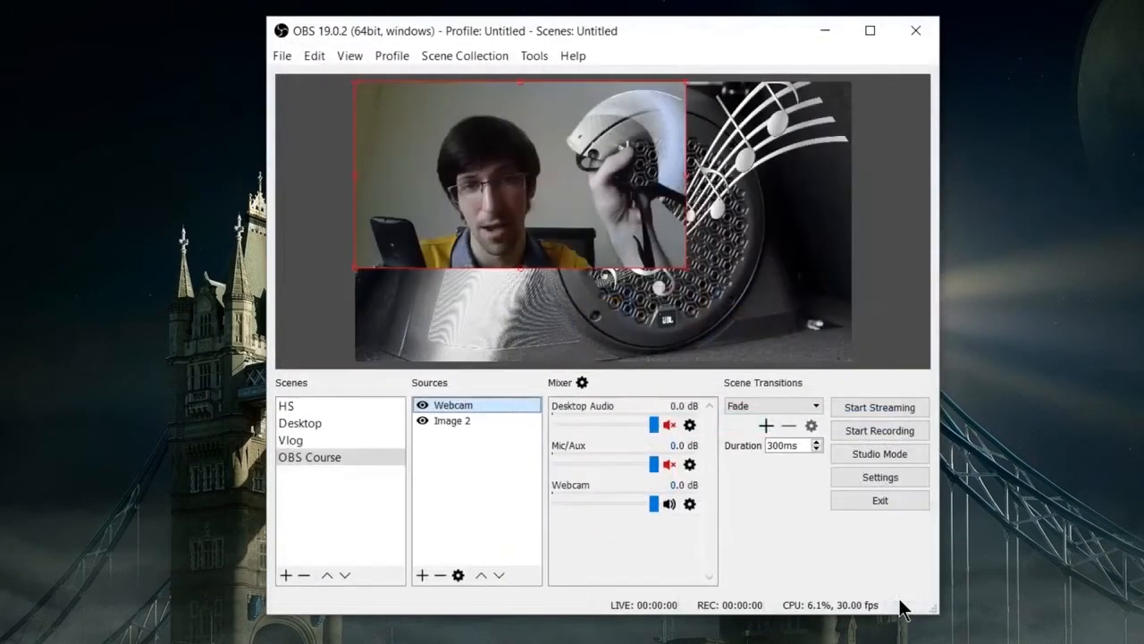
left_click(757, 257)
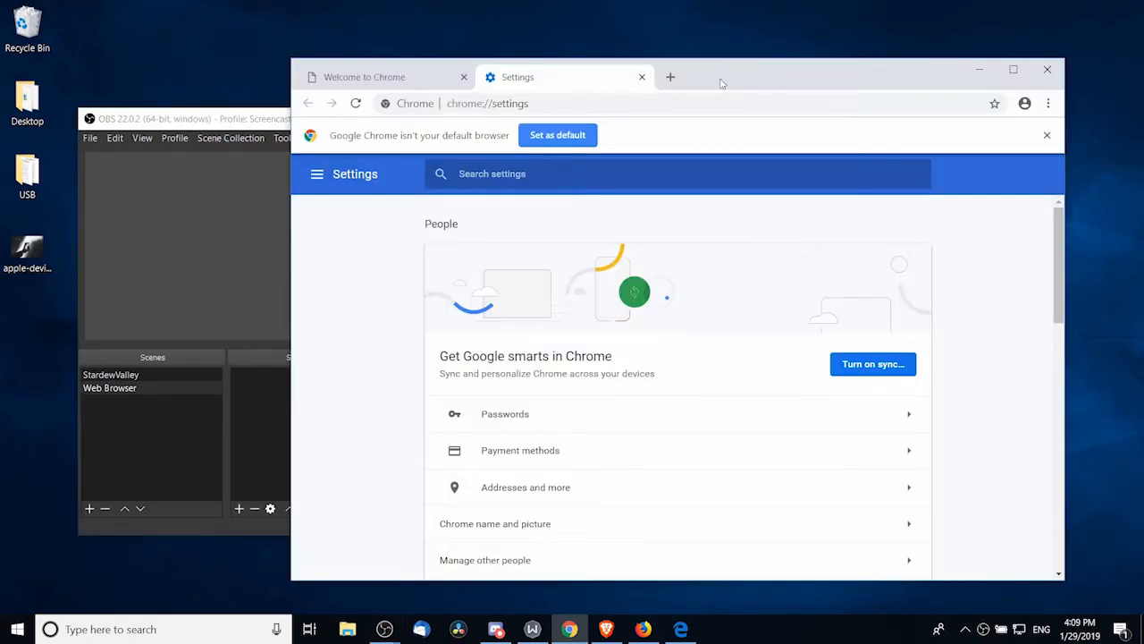
Step: Add a new Window Capture source named Chrome to the Web Browser scene
left_click_drag(722, 83, 732, 71)
left_click(262, 129)
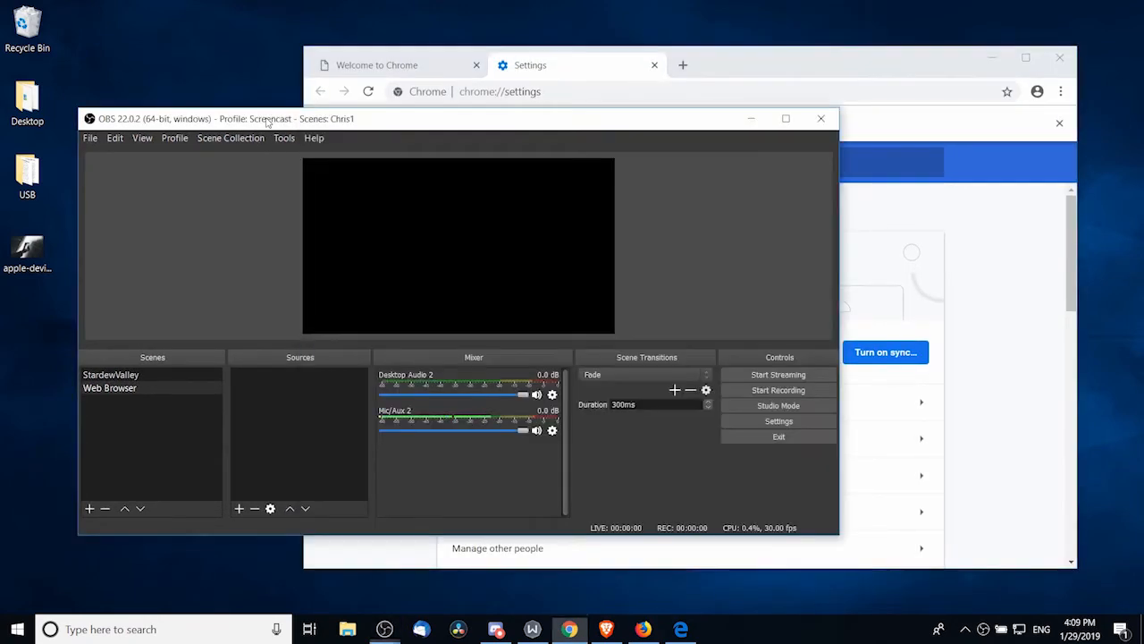
right_click(249, 382)
mouse_move(274, 396)
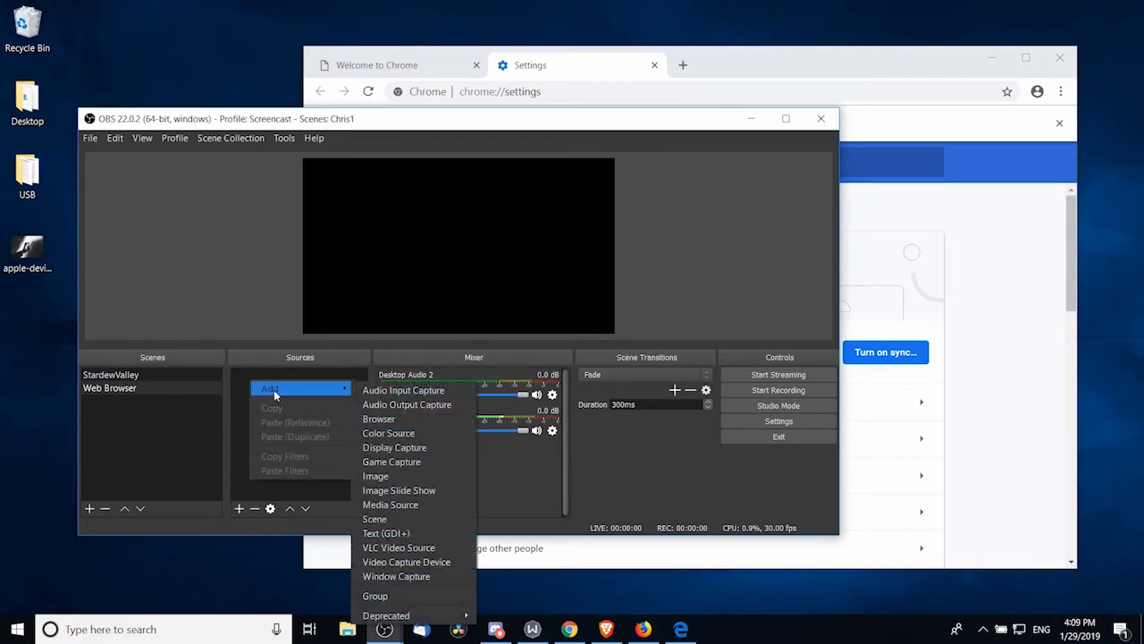
left_click(396, 576)
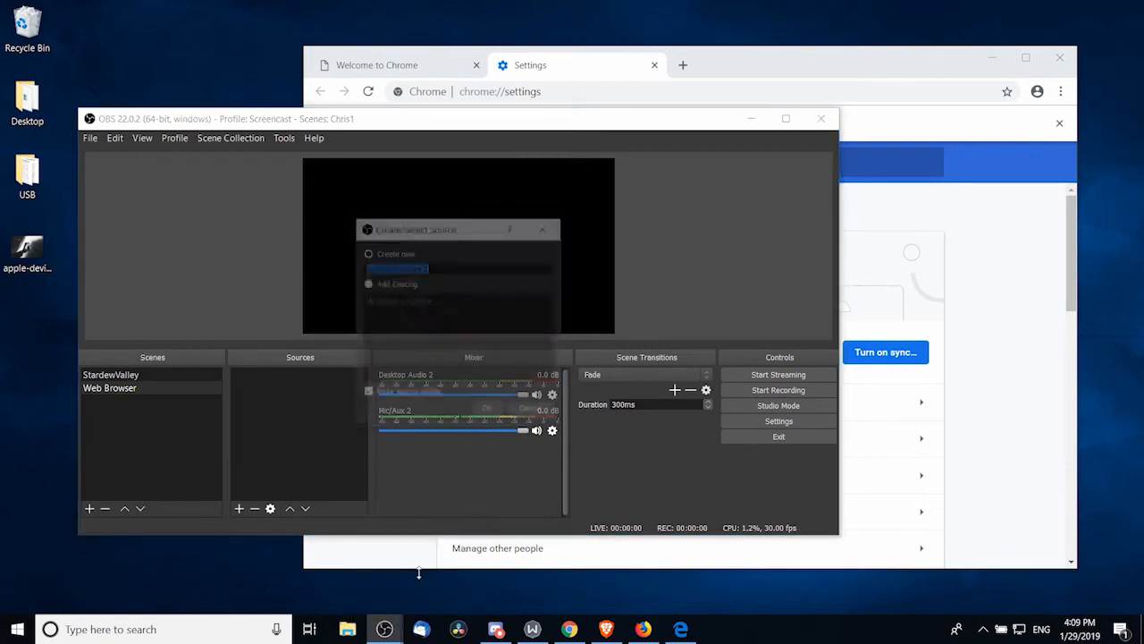
type("Chrome")
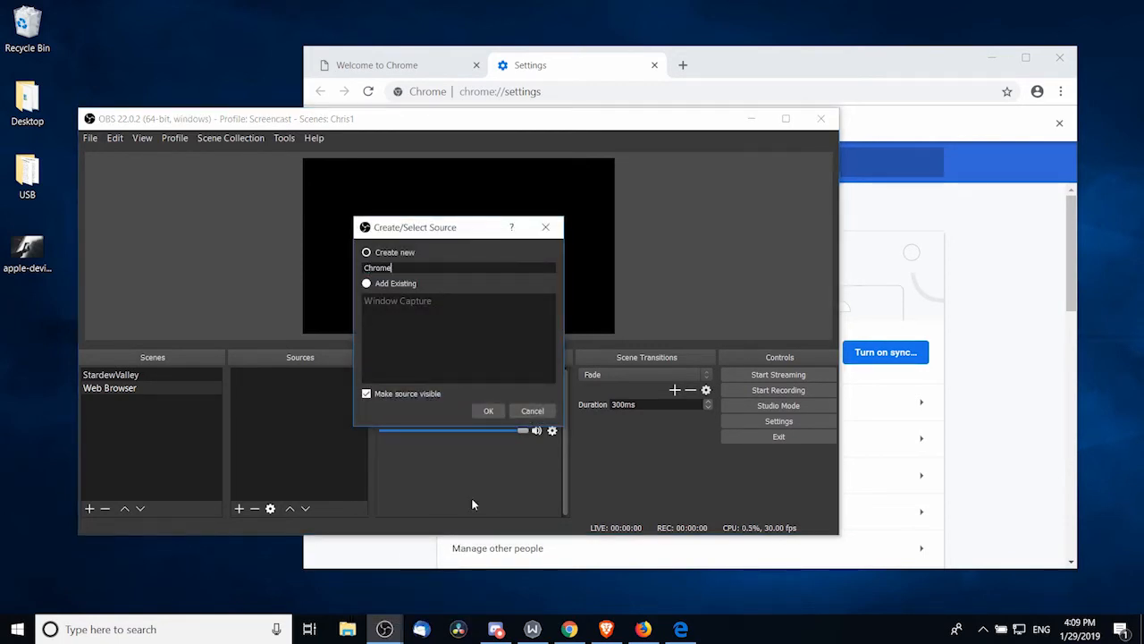
key("Return")
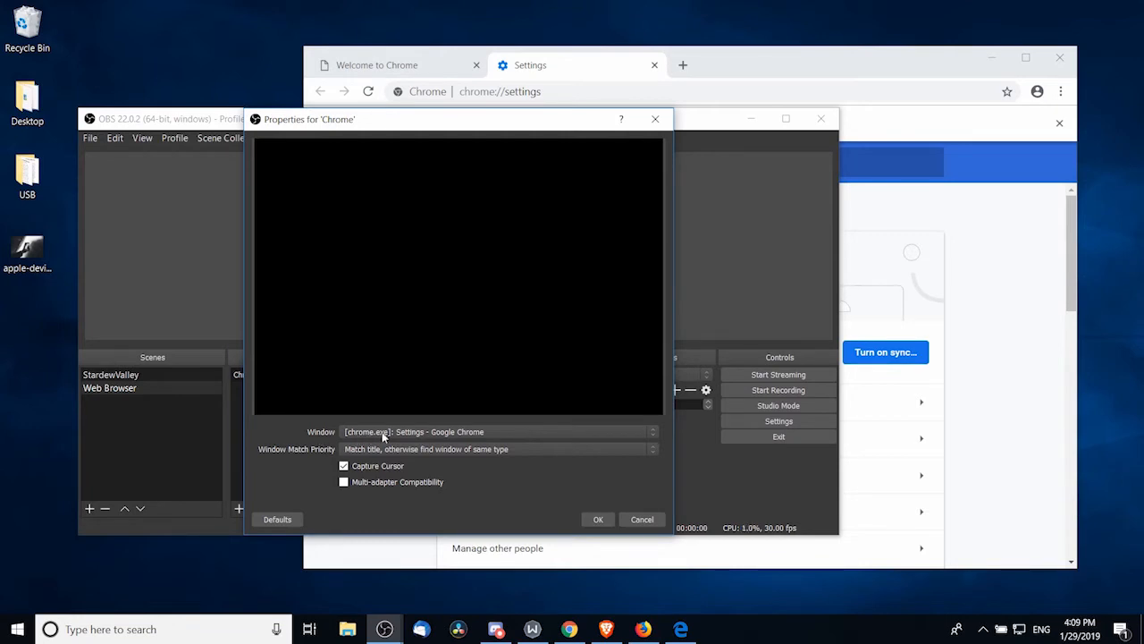
Step: Set the Chrome source to capture the "[chrome.exe]: Settings - Google Chrome" window and apply the properties
left_click(477, 432)
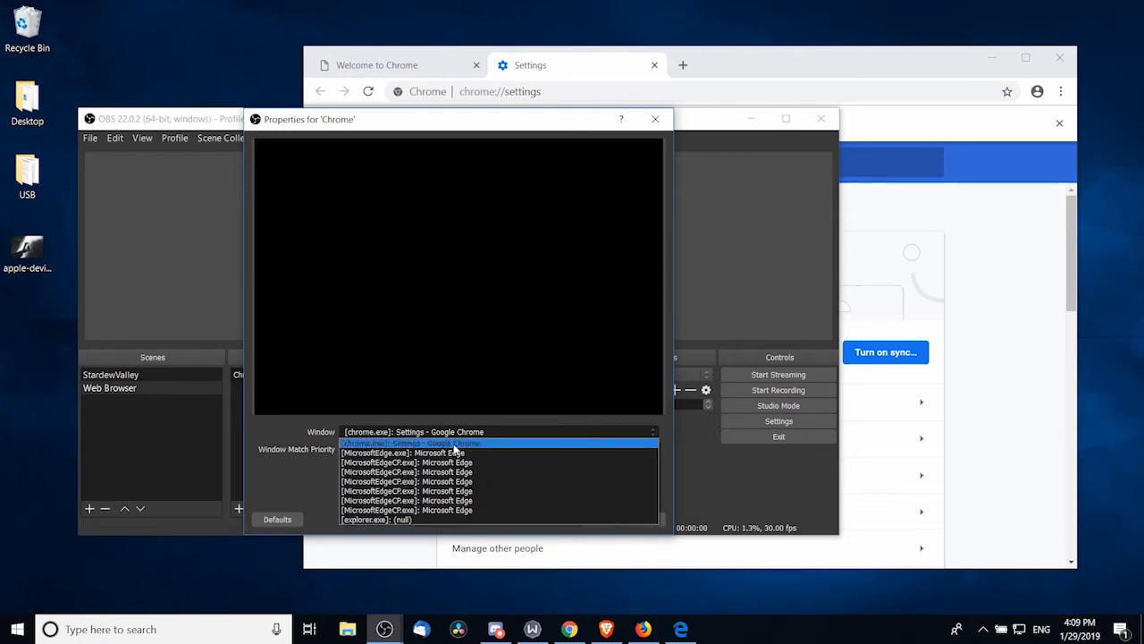
left_click(455, 447)
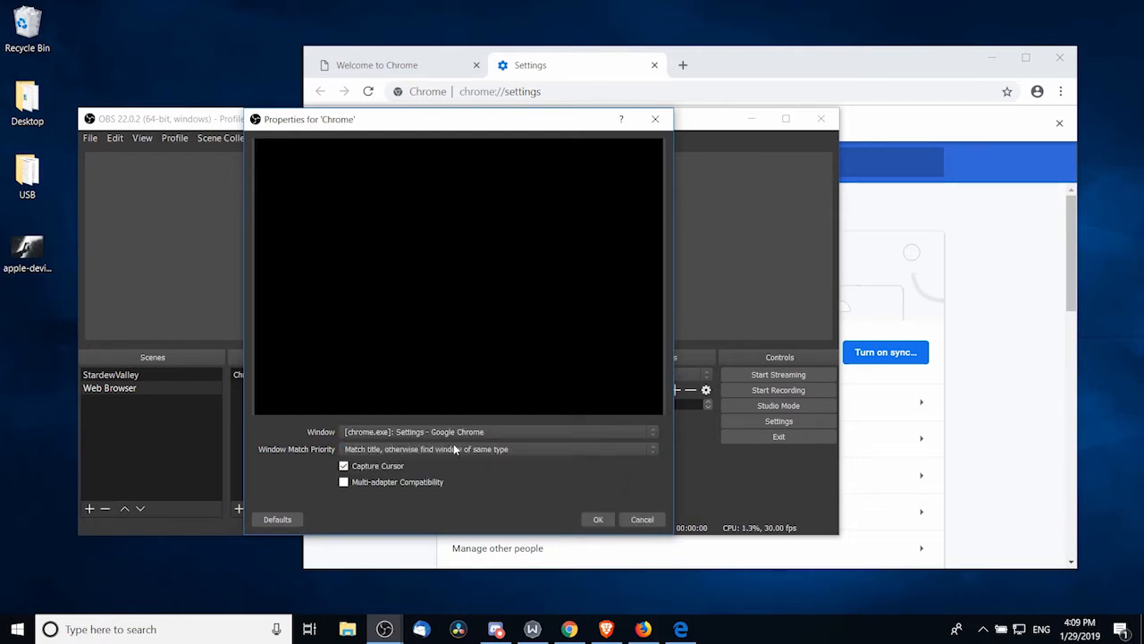
left_click(602, 521)
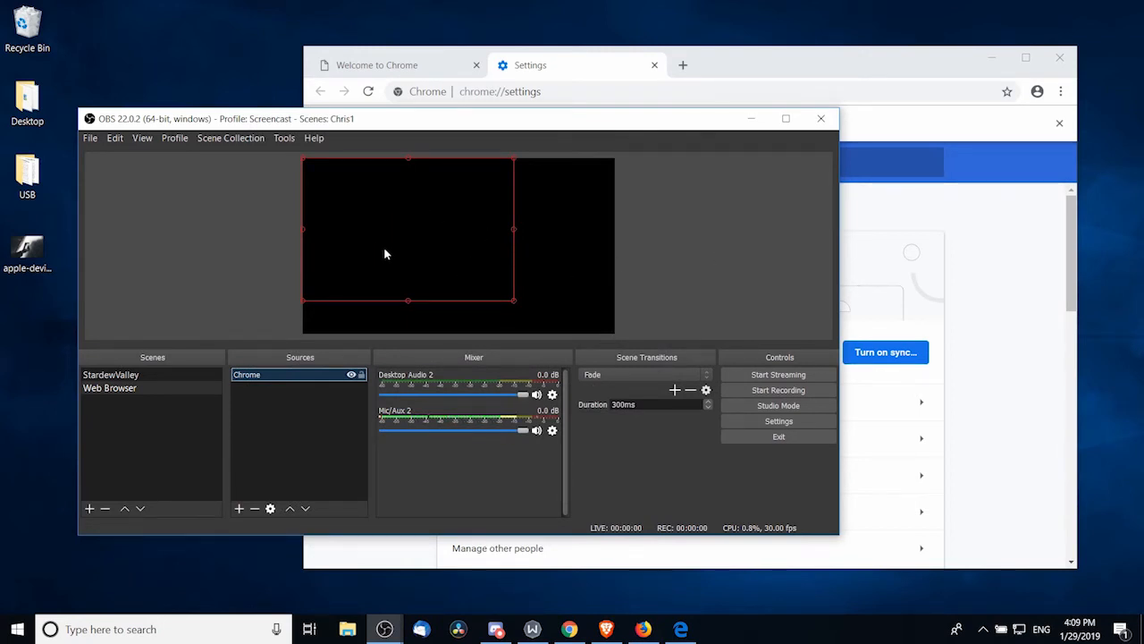
Step: Switch to Chrome, open its settings, and expand the advanced options down to the System section
left_click(1031, 197)
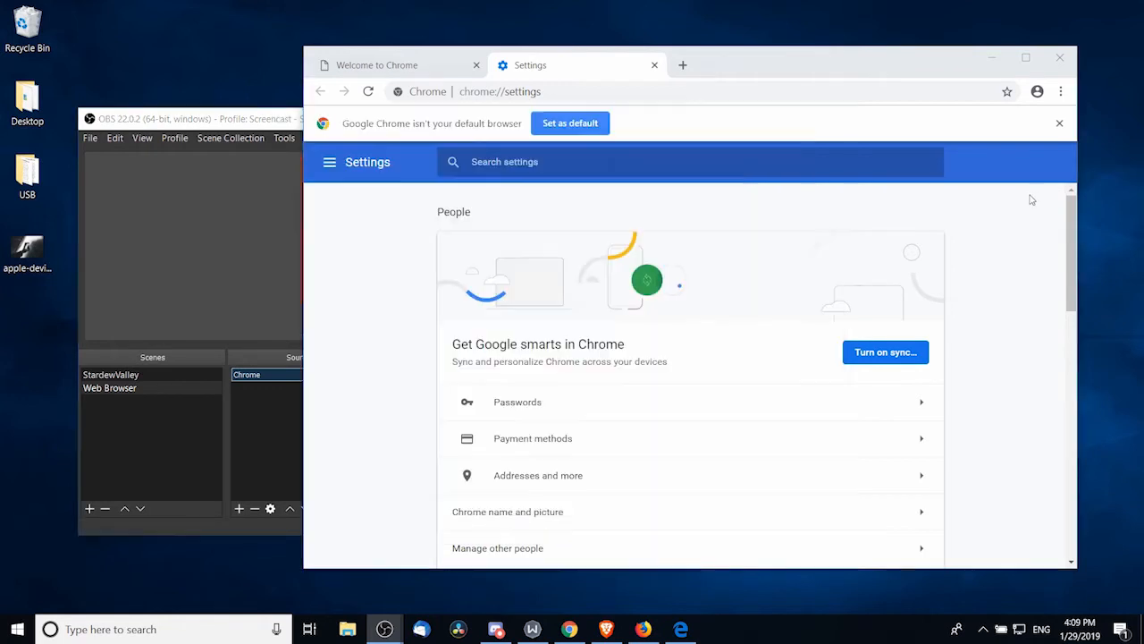
left_click(1061, 93)
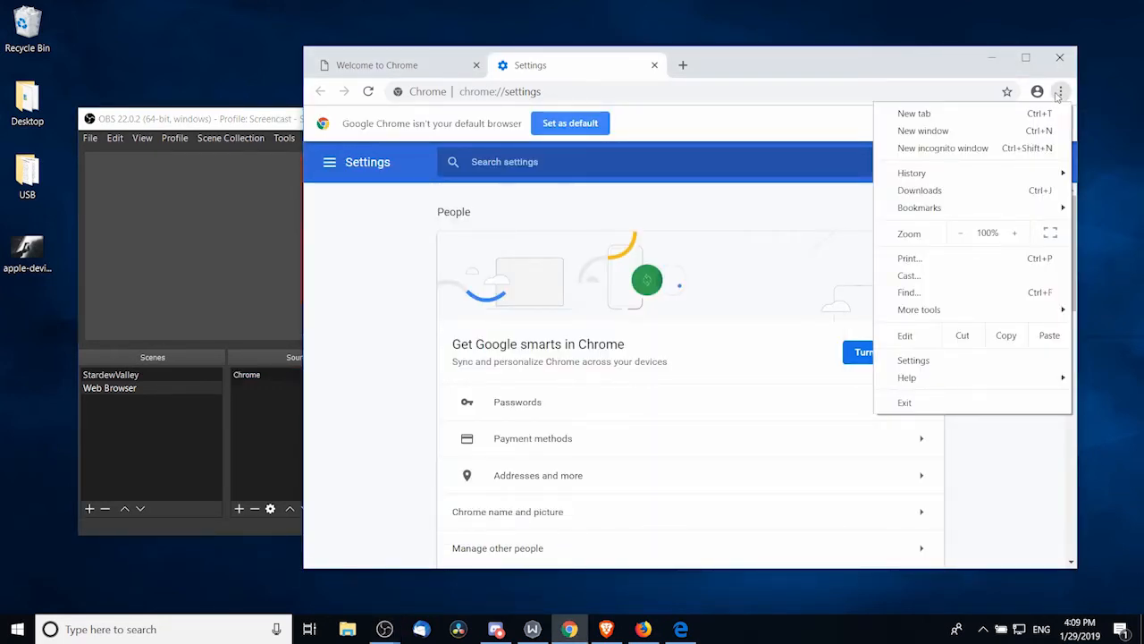
left_click(947, 360)
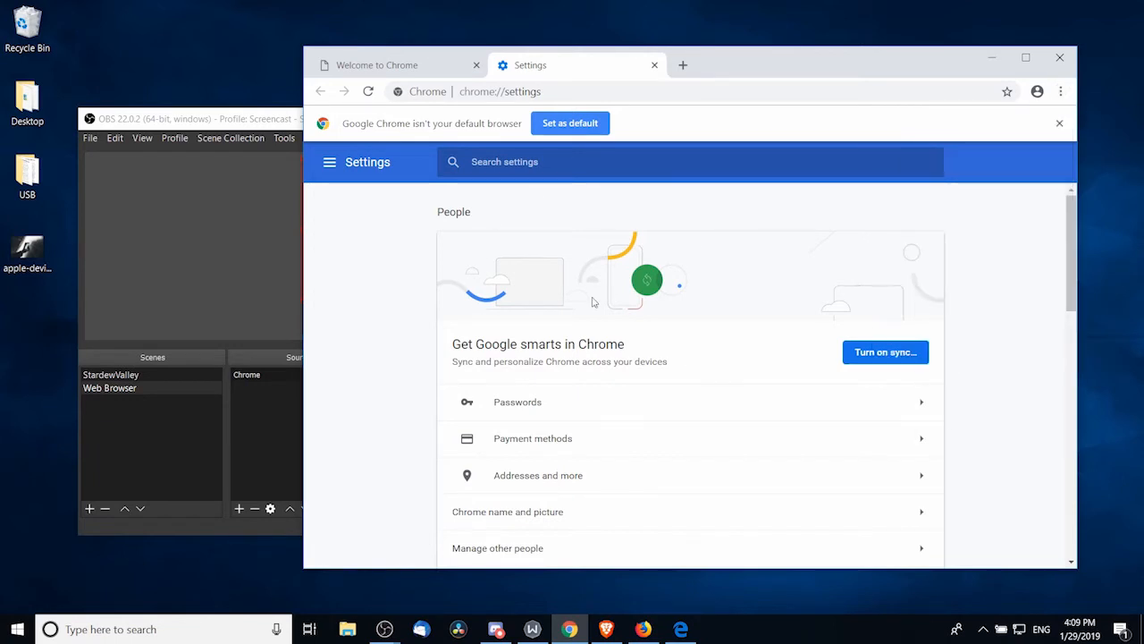
scroll(1014, 291, "down", 10)
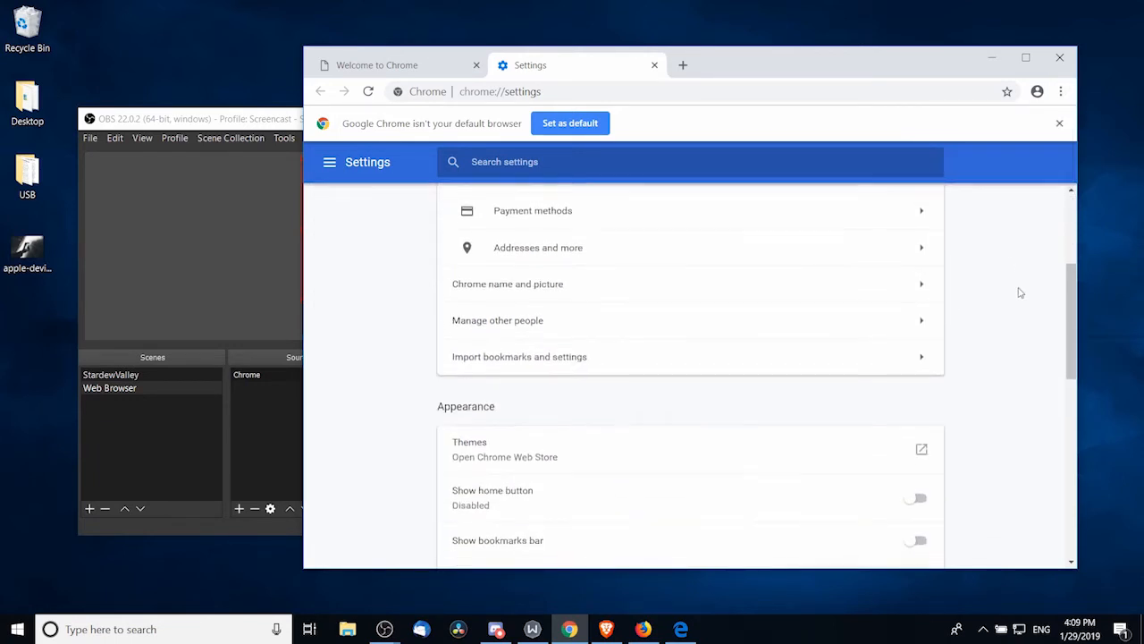
scroll(1020, 292, "down", 1)
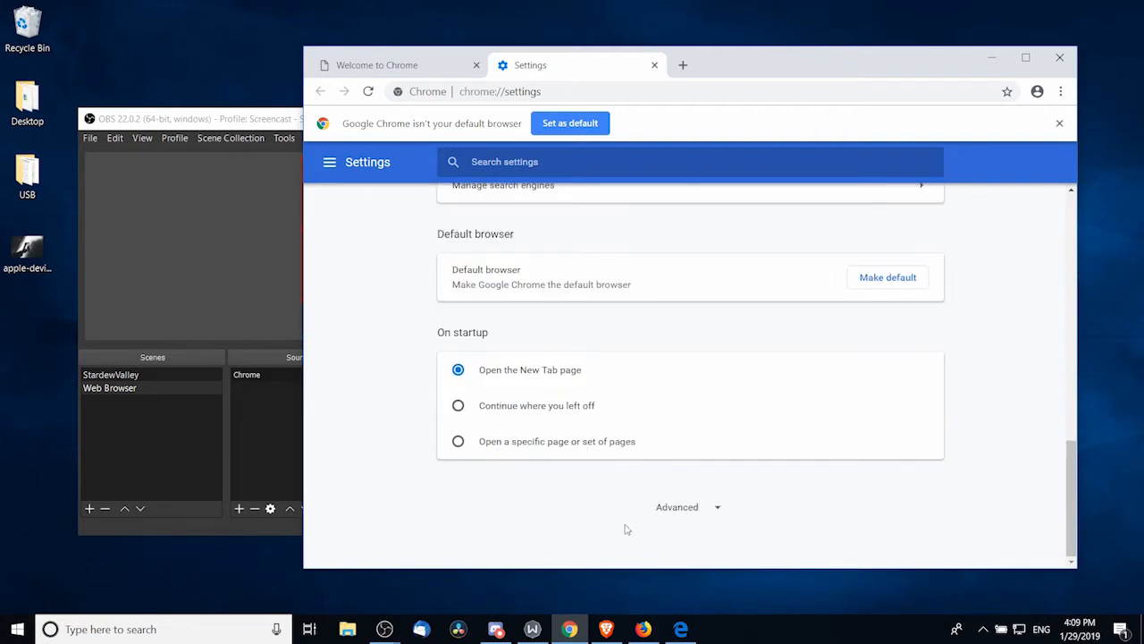
left_click(718, 509)
scroll(860, 253, "down", 9)
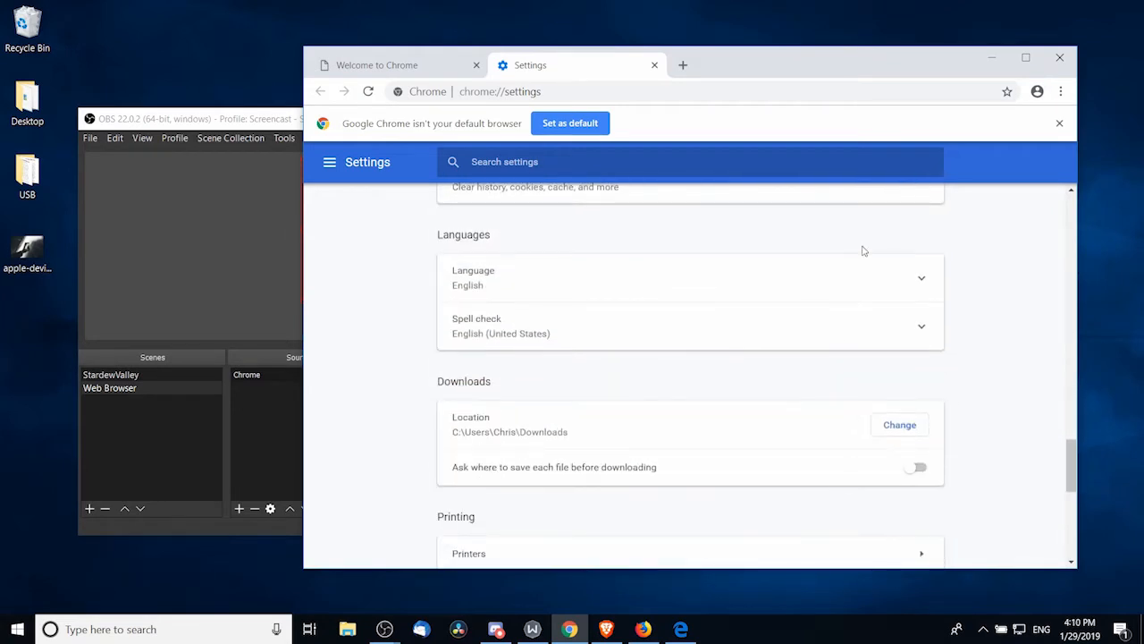
scroll(864, 251, "down", 6)
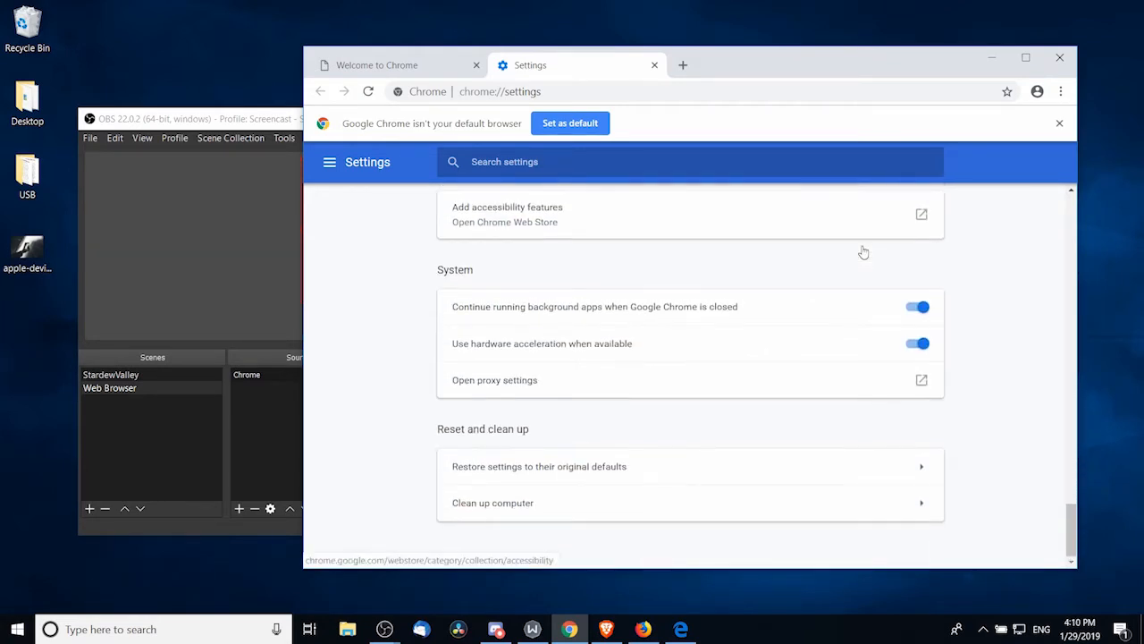
Step: Disable "Use hardware acceleration when available" in the System settings and relaunch Chrome
double_click(447, 272)
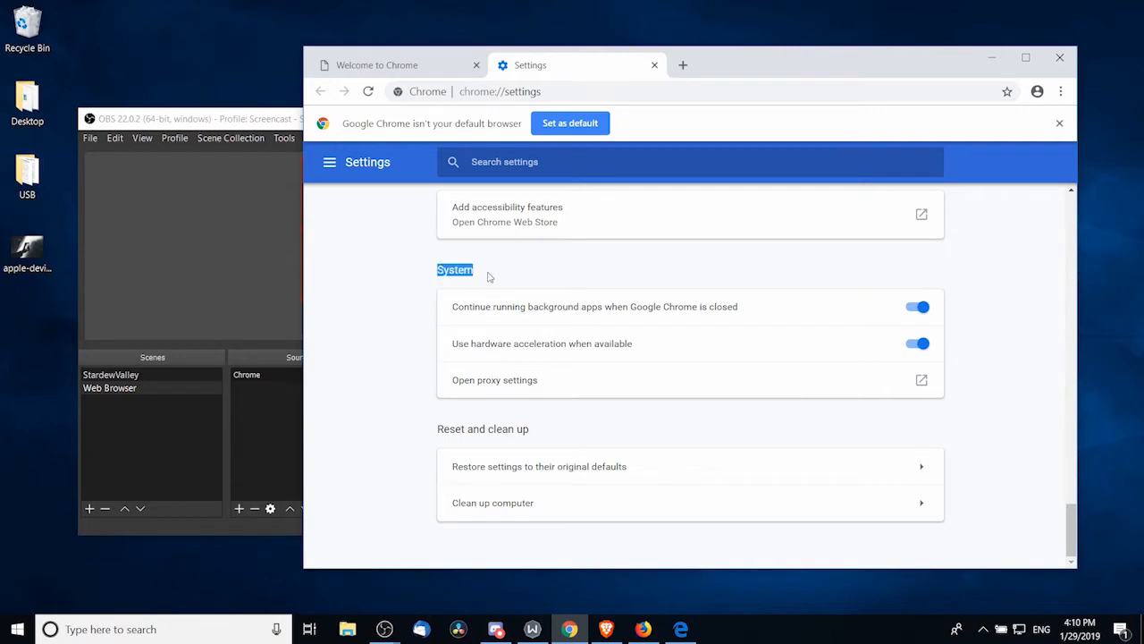
left_click(431, 346)
left_click(921, 345)
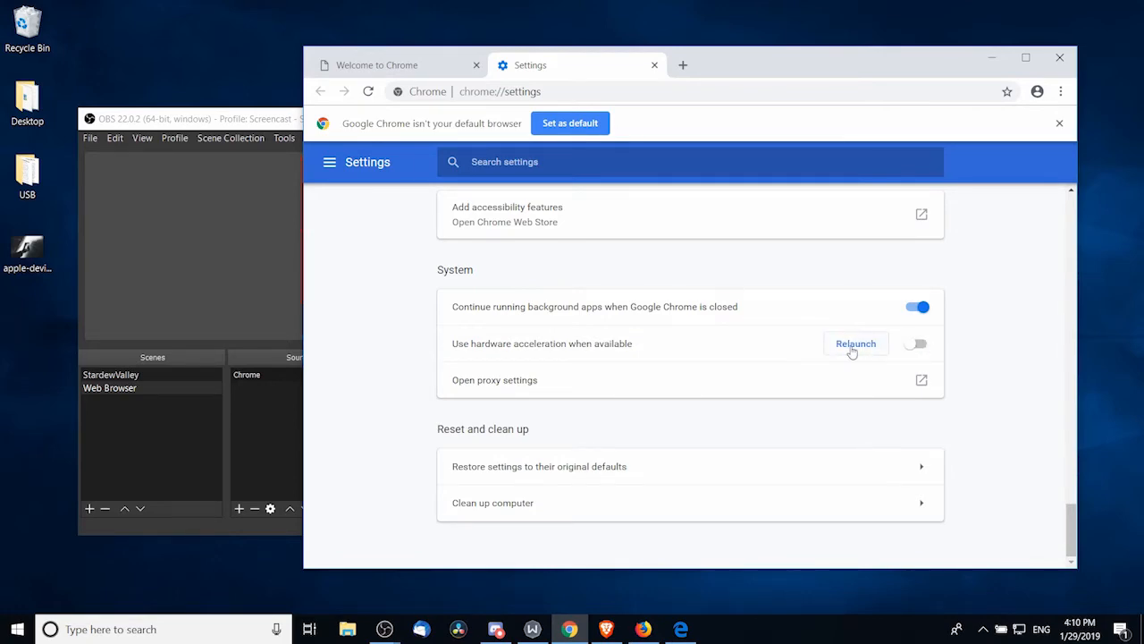
left_click(853, 349)
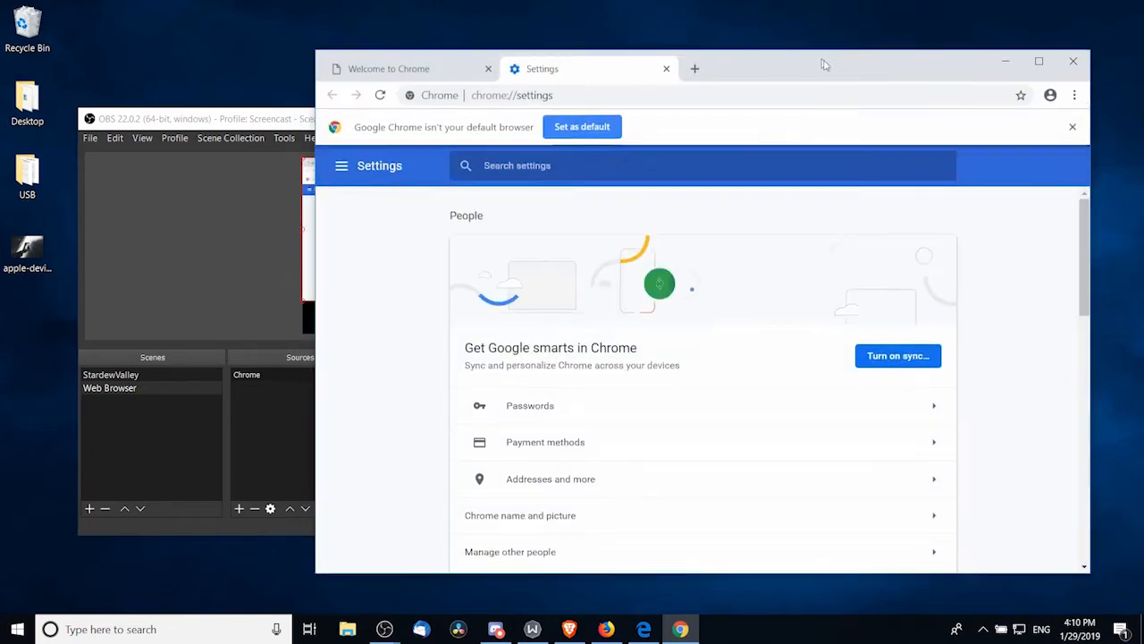
Step: Place the relaunched Chrome window beside OBS and check the Chrome source in the OBS preview
left_click_drag(824, 65, 857, 86)
left_click(333, 127)
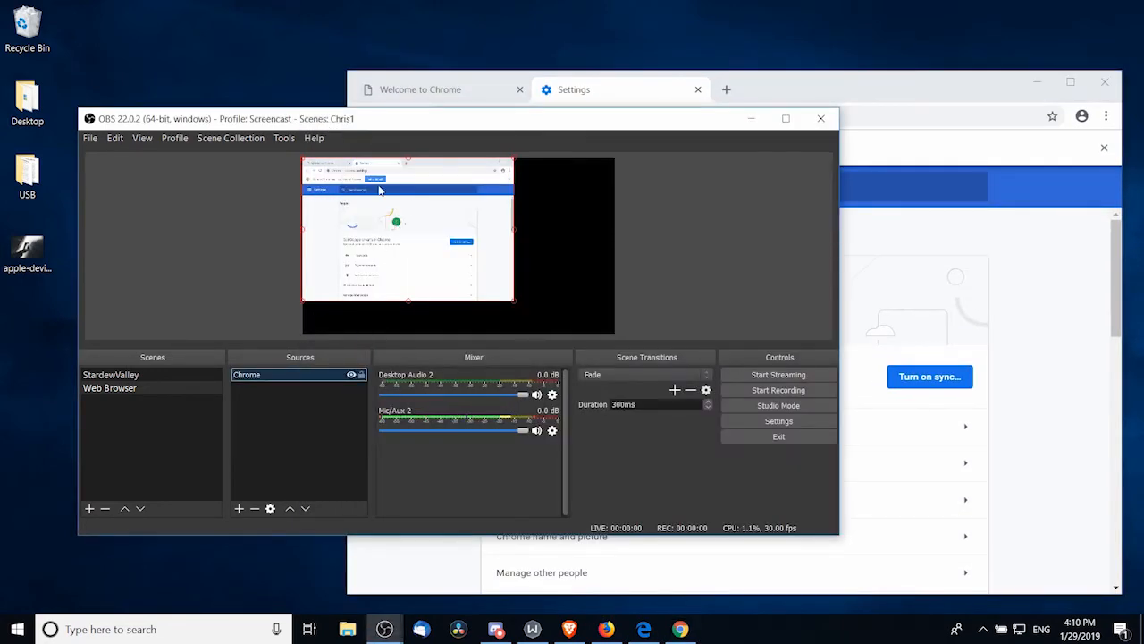
left_click_drag(894, 86, 868, 80)
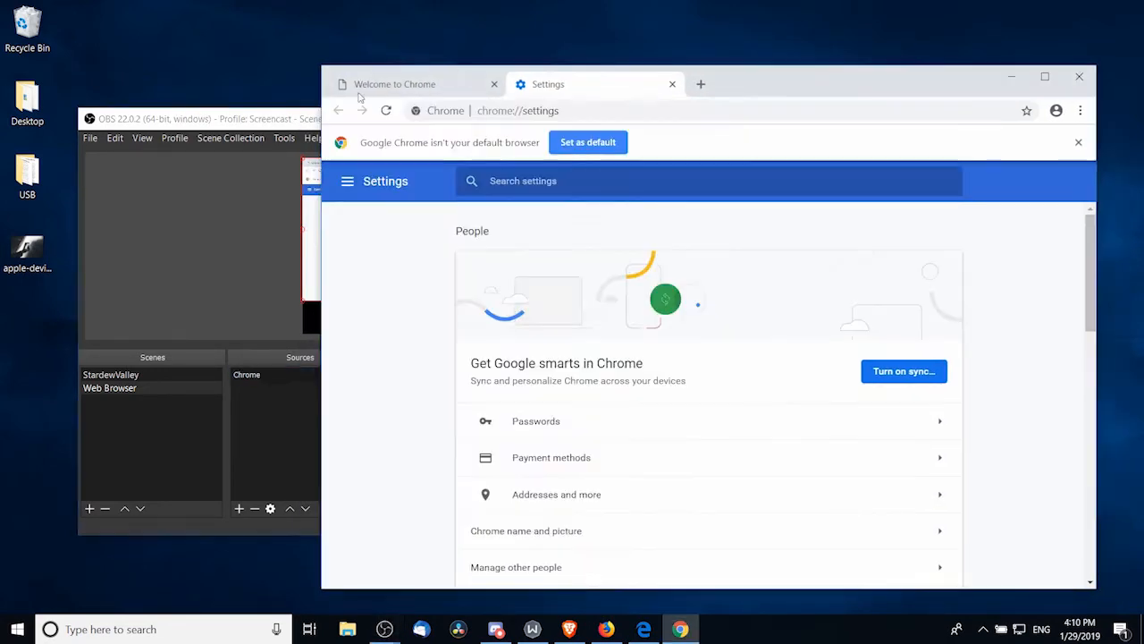
Step: Maximize Chrome to check how its capture fills the OBS canvas, and close the Chrome window
left_click(1044, 76)
mouse_move(384, 628)
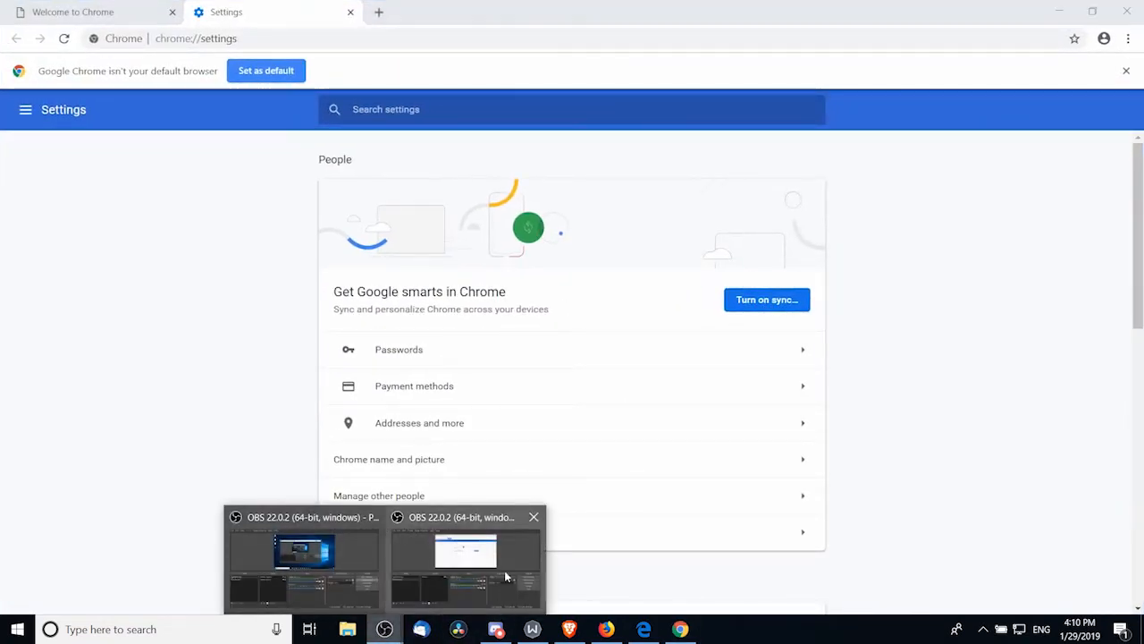
left_click(504, 570)
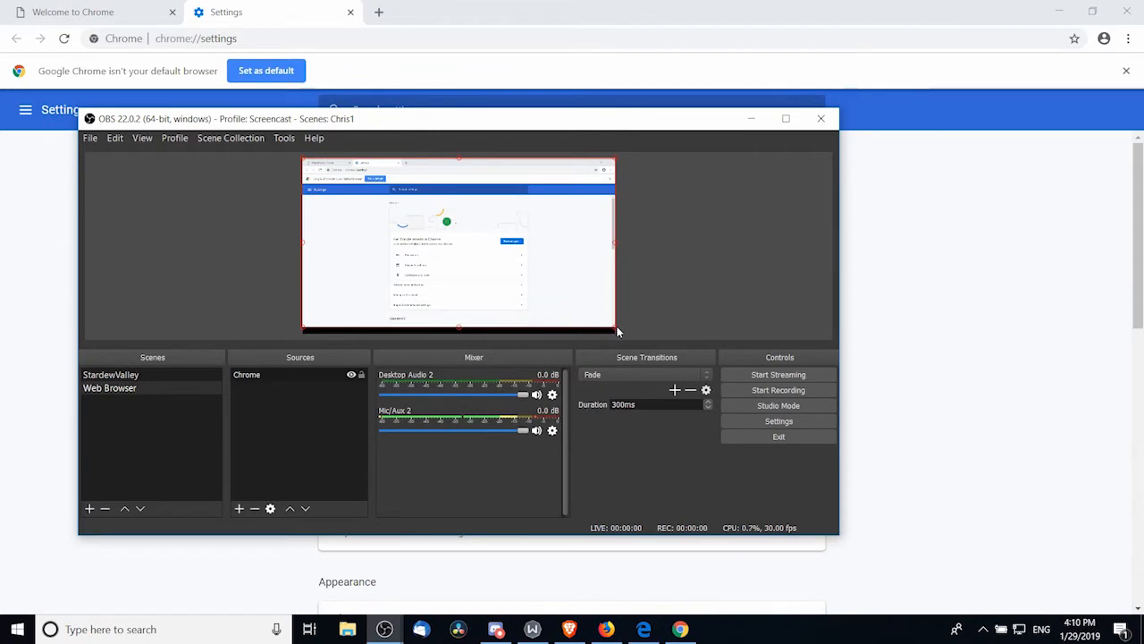
mouse_move(617, 331)
left_mouse_down()
mouse_move(612, 313)
mouse_move(612, 336)
left_mouse_up()
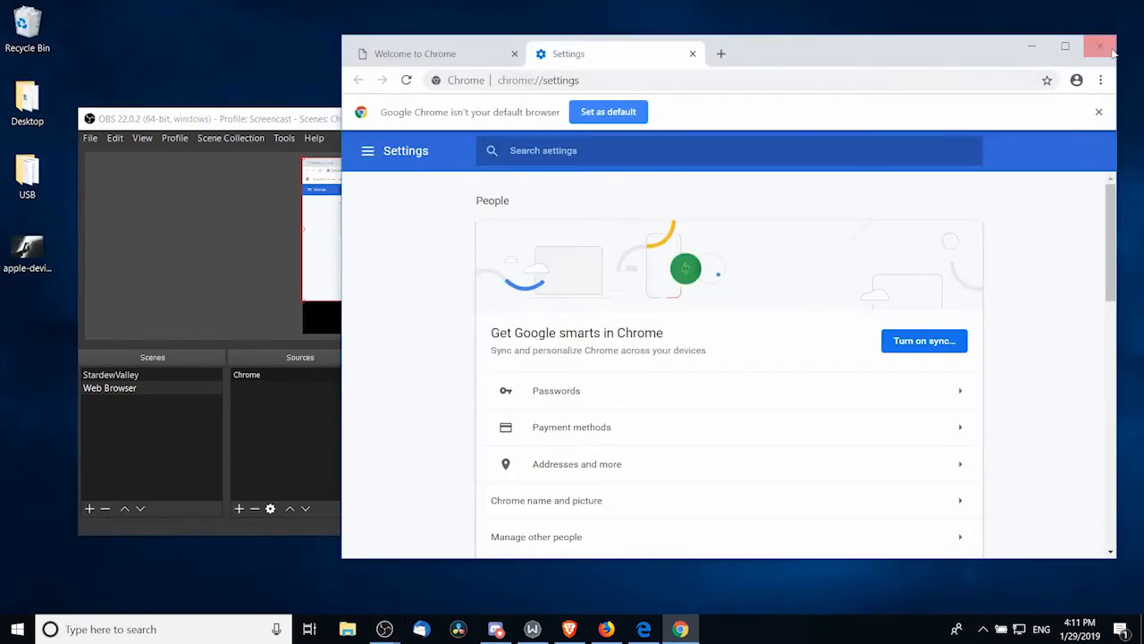
left_click(1100, 47)
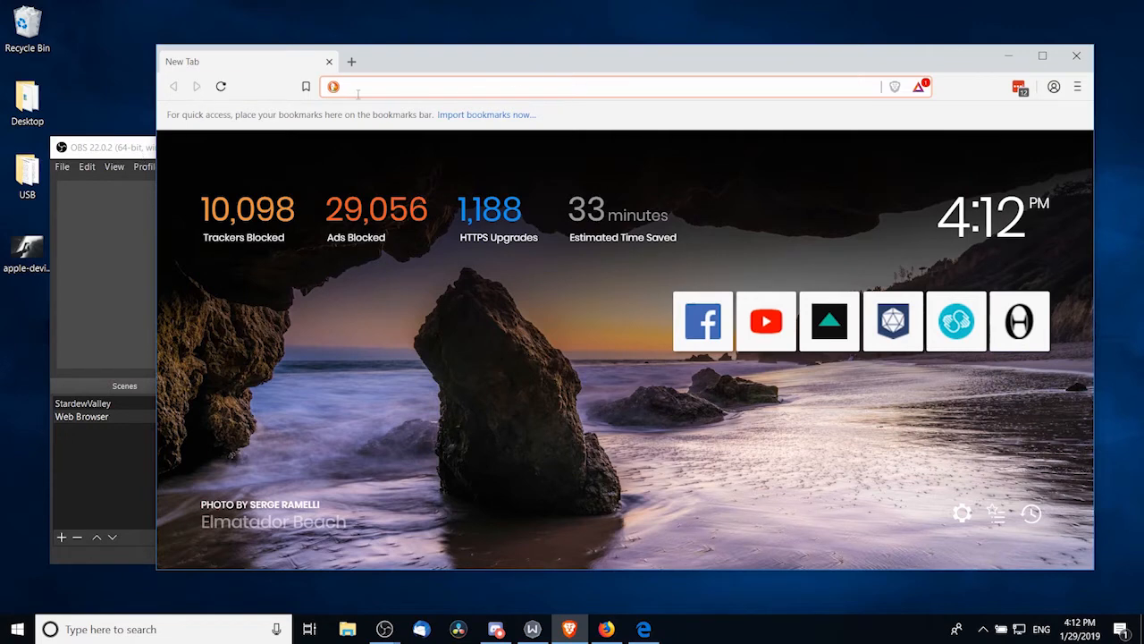
Step: Add a Window Capture source named Brave in OBS, capturing the "[brave.exe]: New Tab - Brave" window
left_click(146, 157)
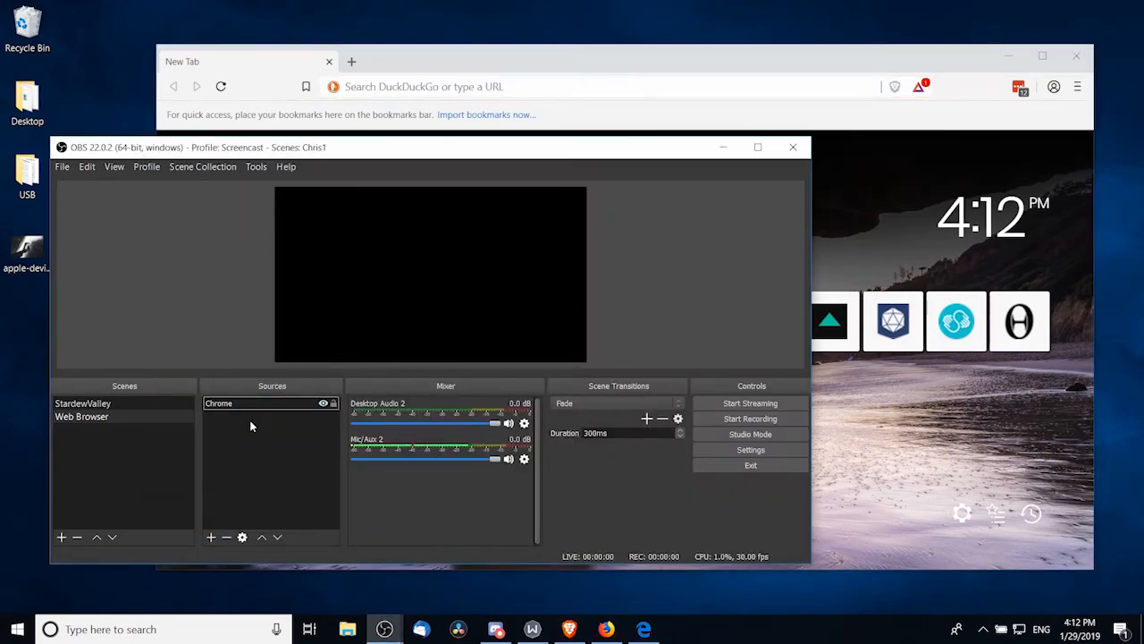
left_click(508, 59)
key("alt+Tab")
right_click(277, 447)
mouse_move(291, 454)
left_click(425, 591)
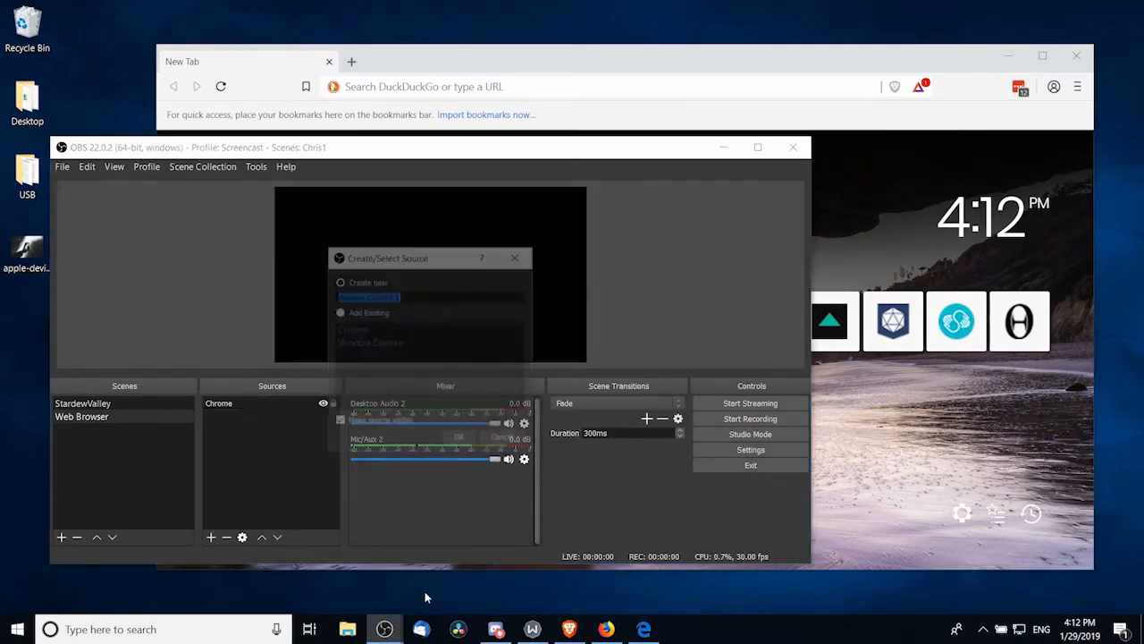
type("Brave")
key("Return")
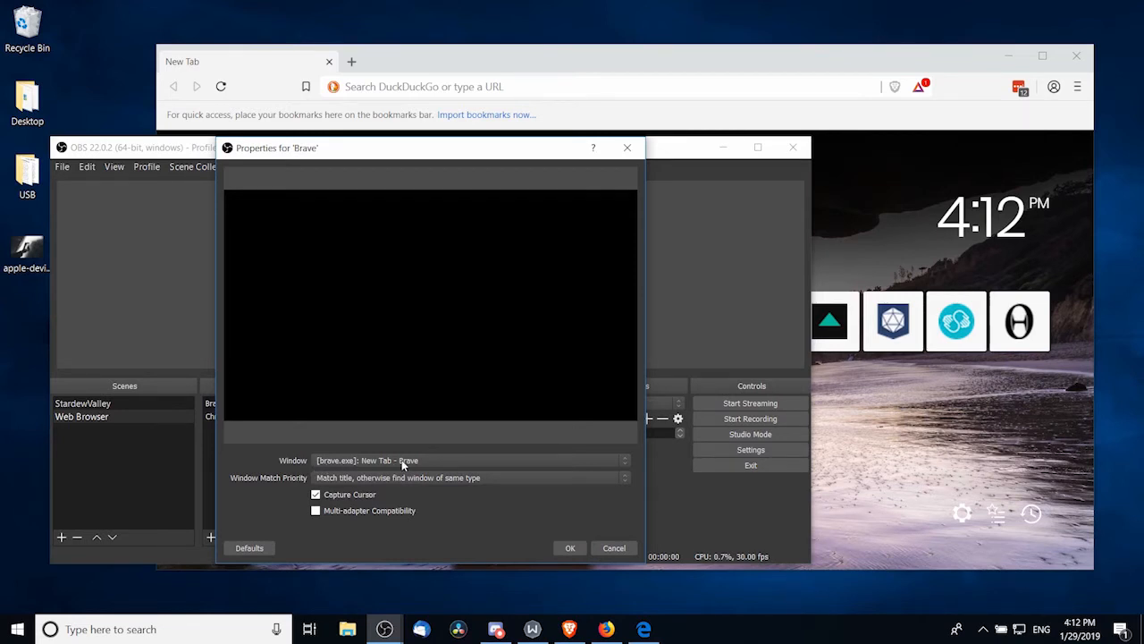
left_click(571, 548)
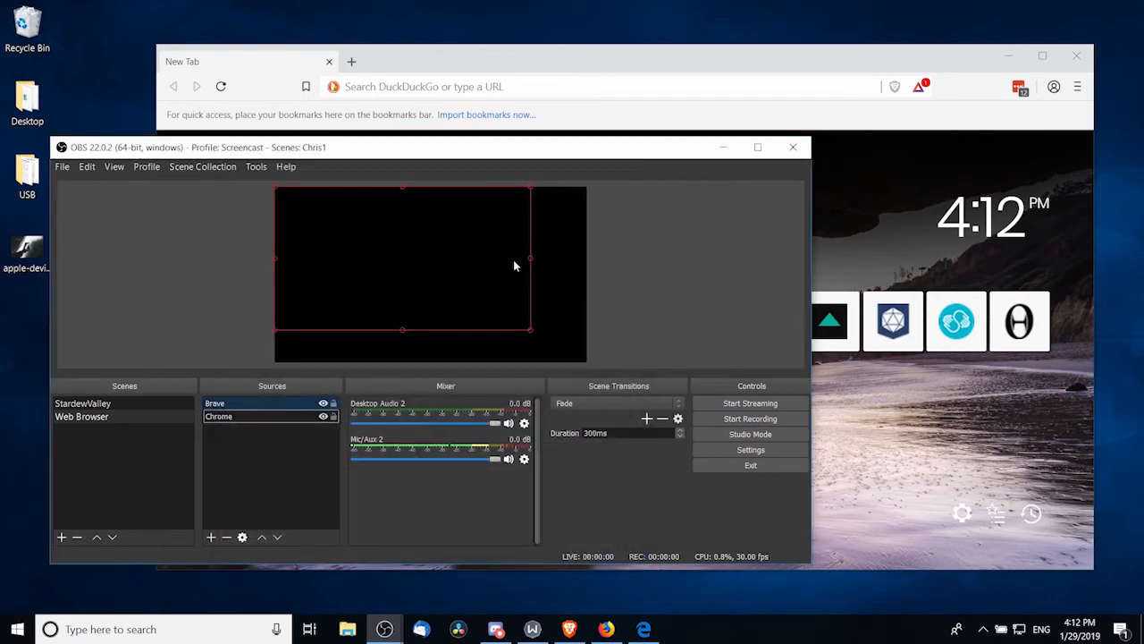
Step: Disable "Use hardware acceleration when available" in Brave's System settings, relaunch Brave, and return to OBS
left_click(933, 112)
left_click(1077, 87)
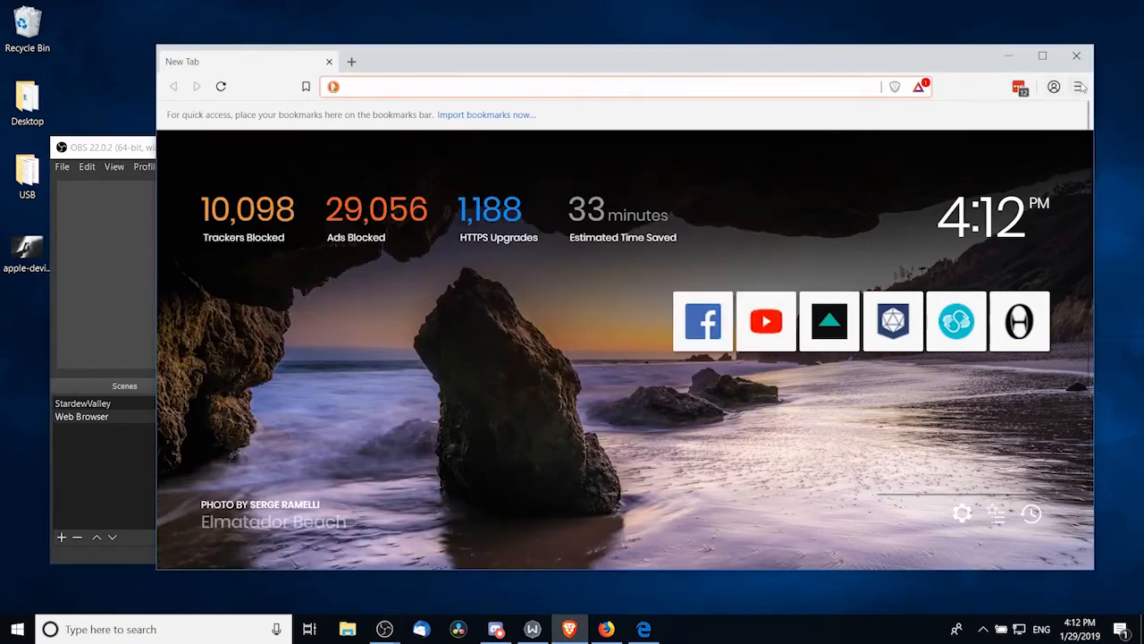
left_click(914, 440)
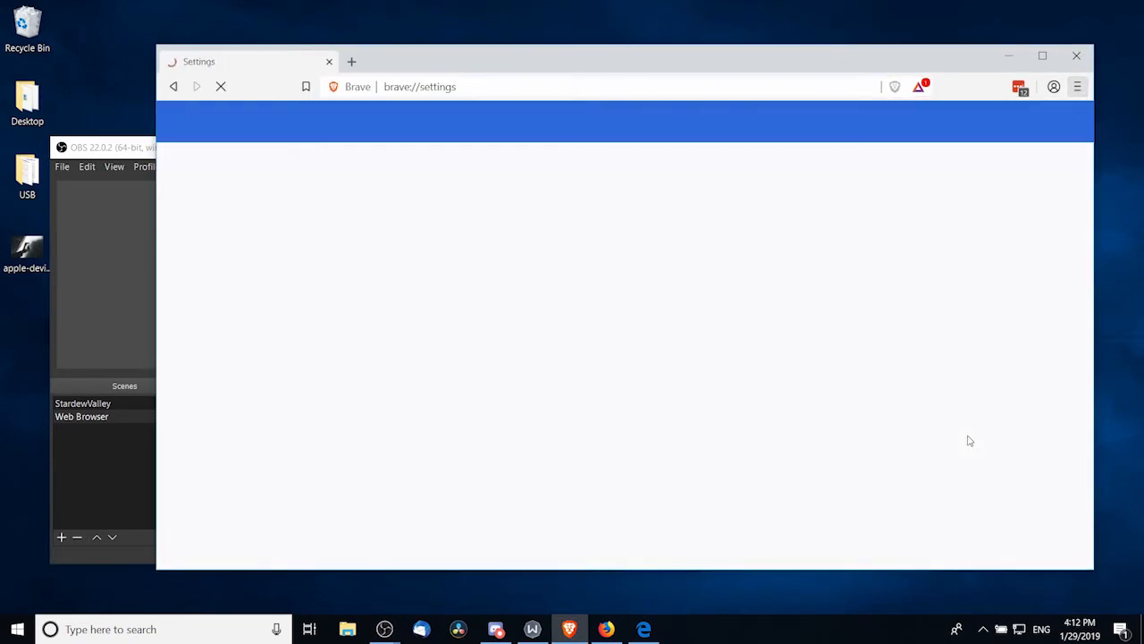
scroll(694, 266, "down", 15)
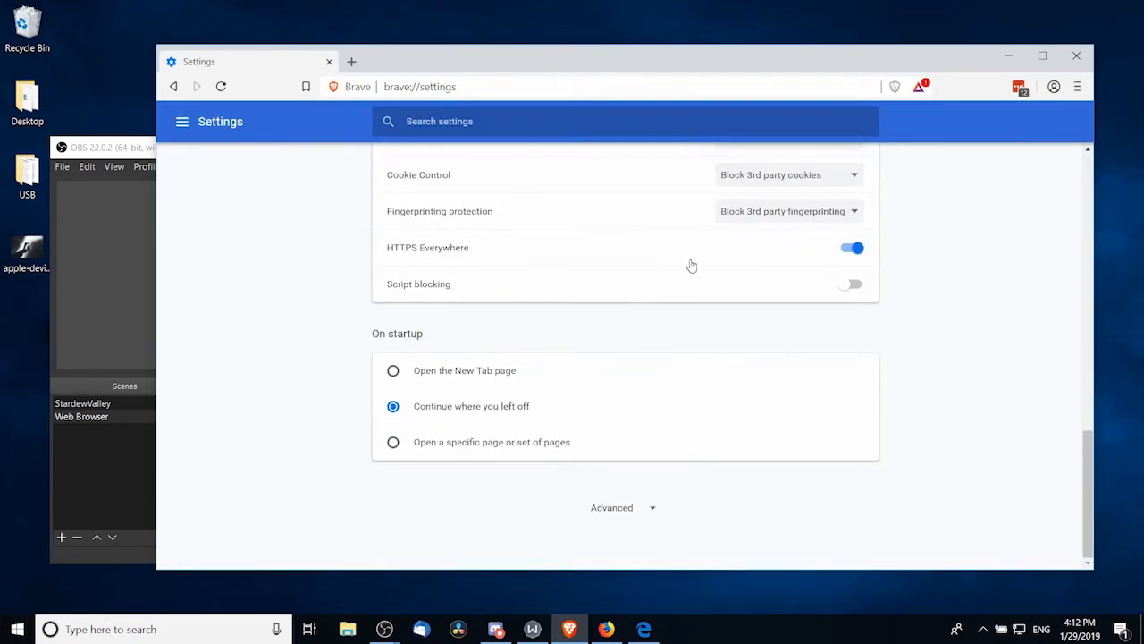
left_click(636, 517)
scroll(655, 305, "down", 15)
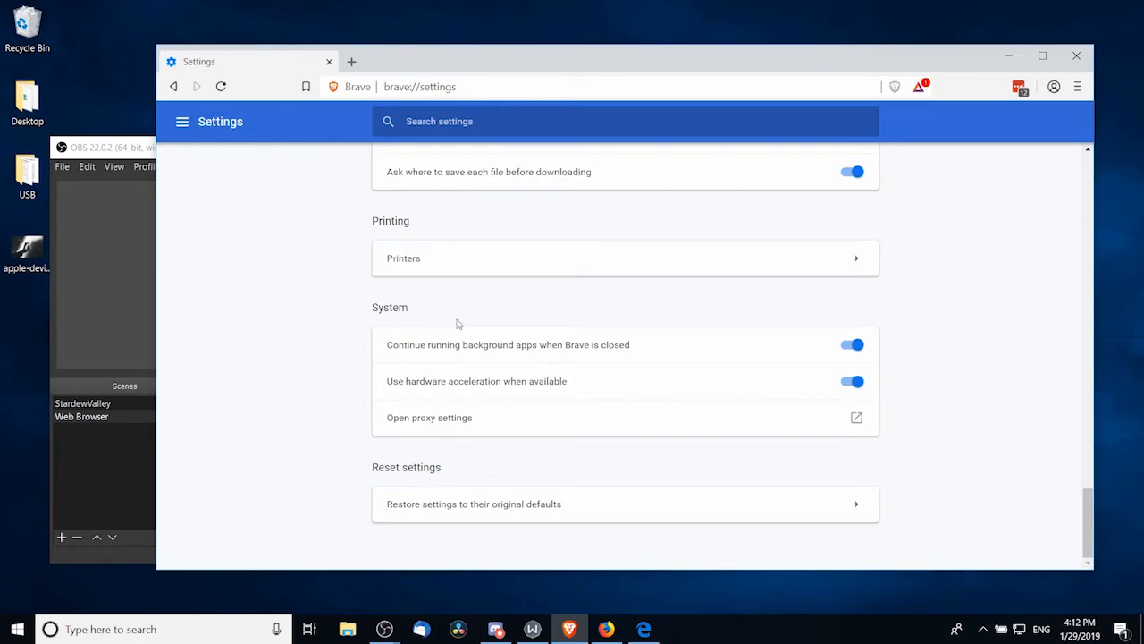
left_click(844, 385)
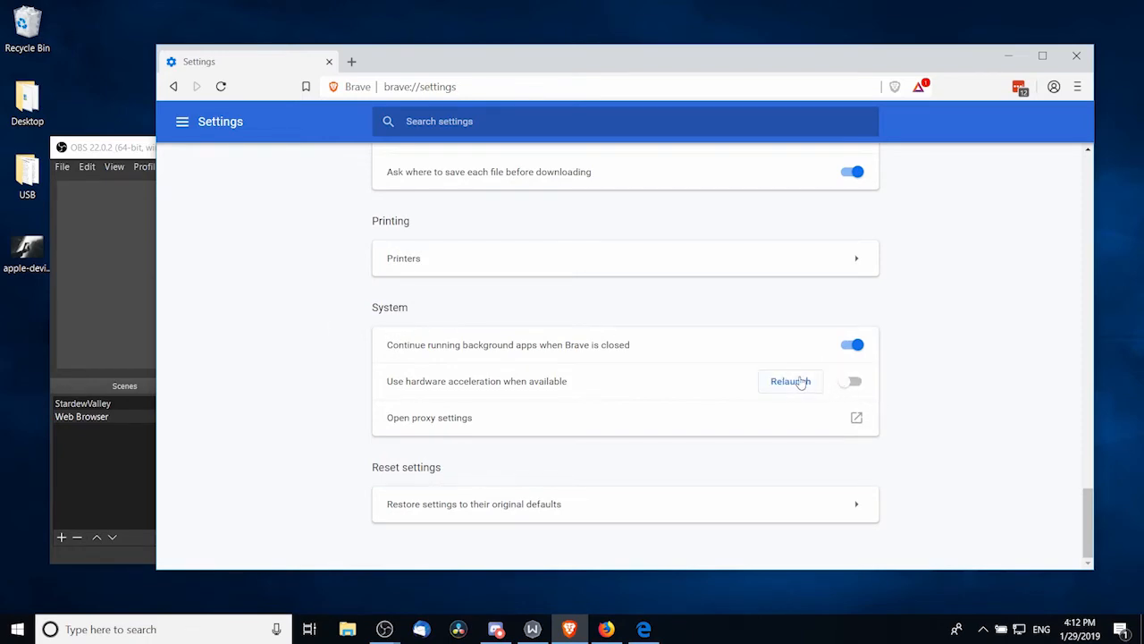
left_click(790, 382)
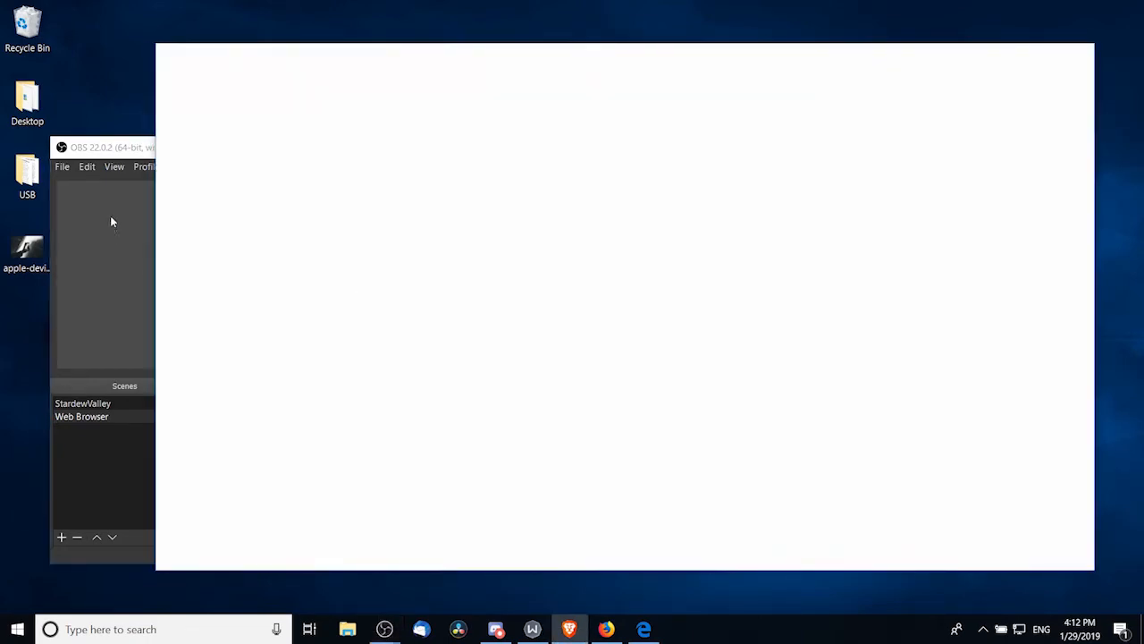
left_click(141, 148)
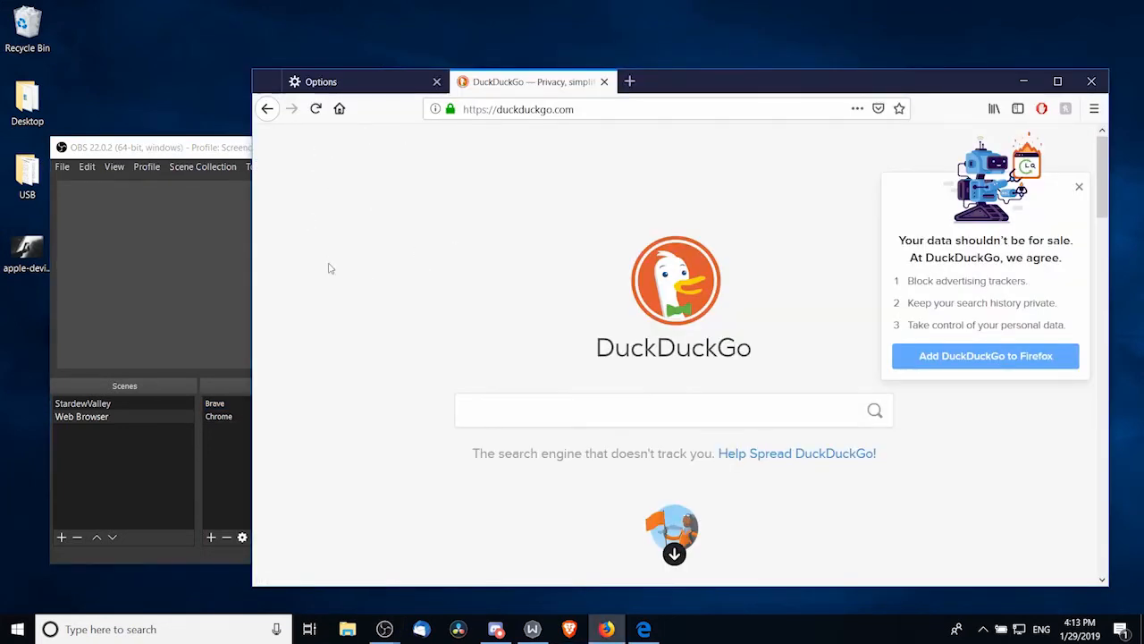
Step: Add a Window Capture source named Firefox in OBS, capturing the "[firefox.exe]: DuckDuckGo — Privacy, simplified. - Mozilla Firefox" window
left_click(244, 304)
right_click(220, 443)
mouse_move(229, 450)
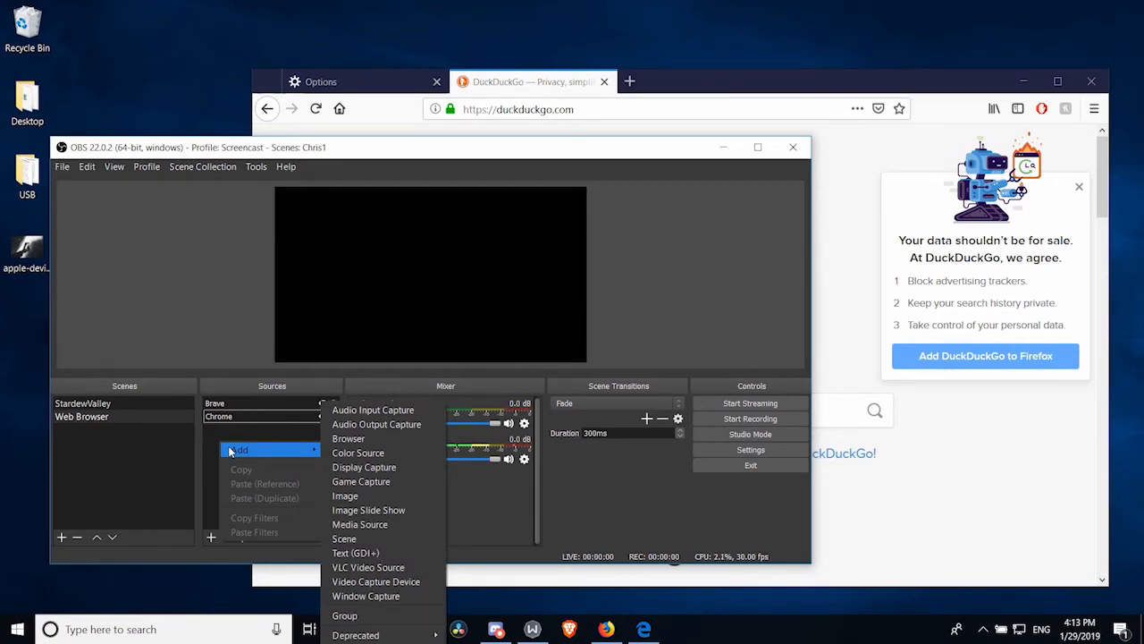
left_click(368, 595)
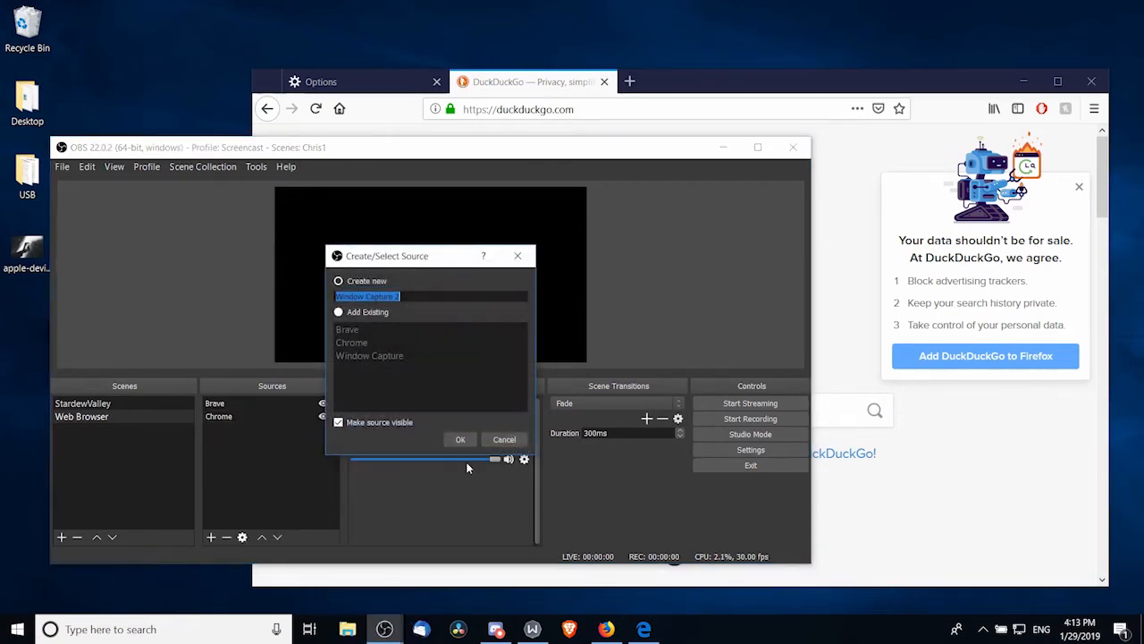
type("Firefox")
key("Return")
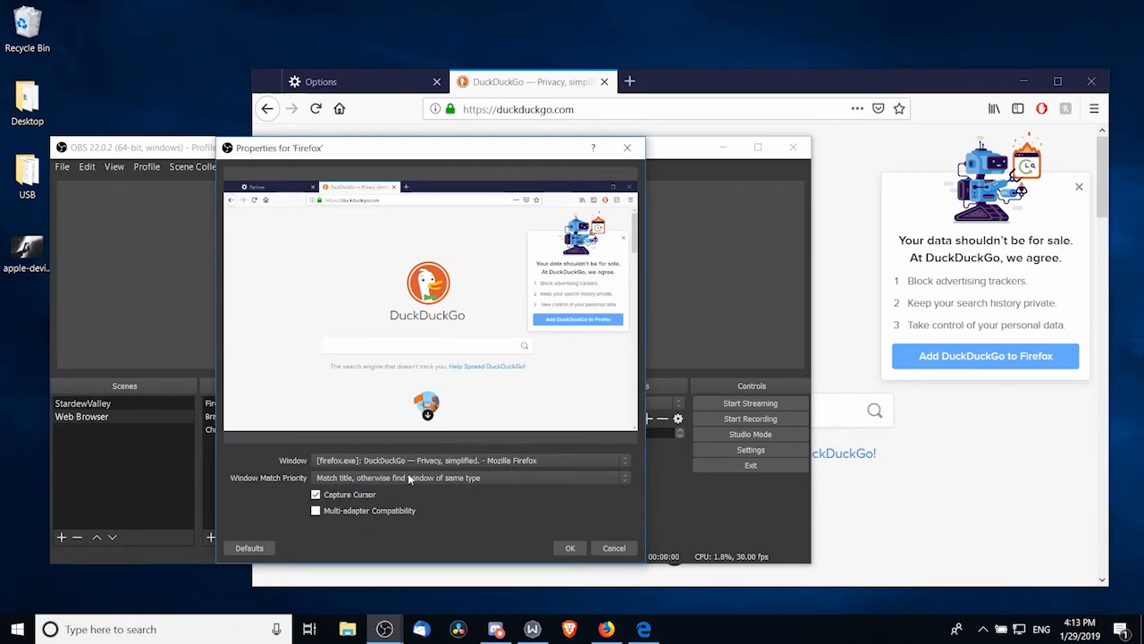
left_click(386, 462)
left_click(386, 471)
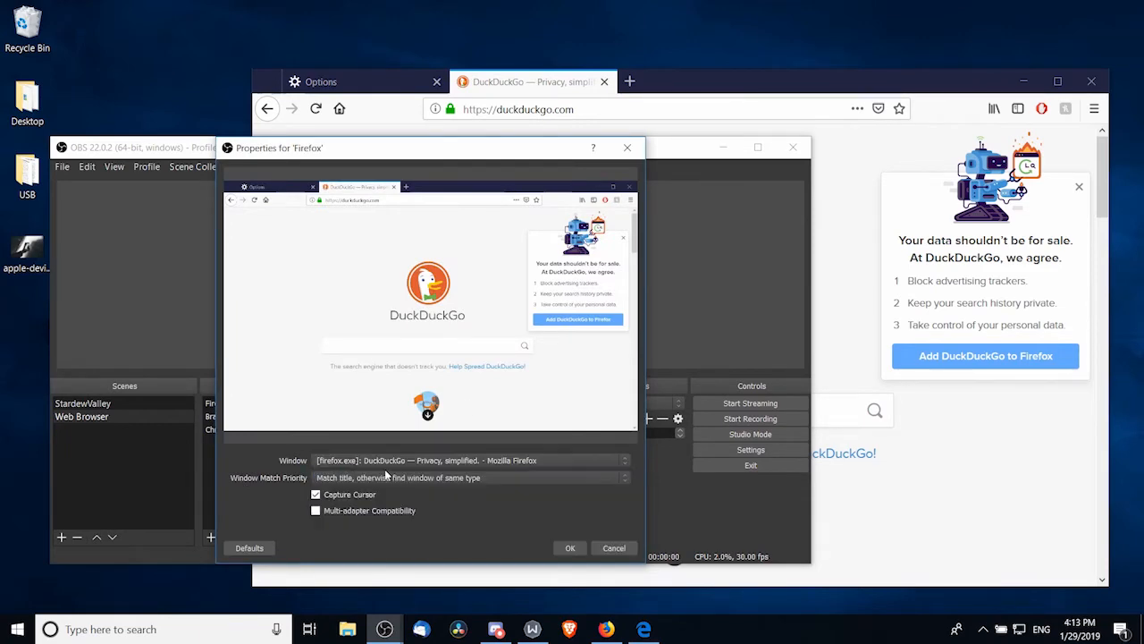
left_click(570, 547)
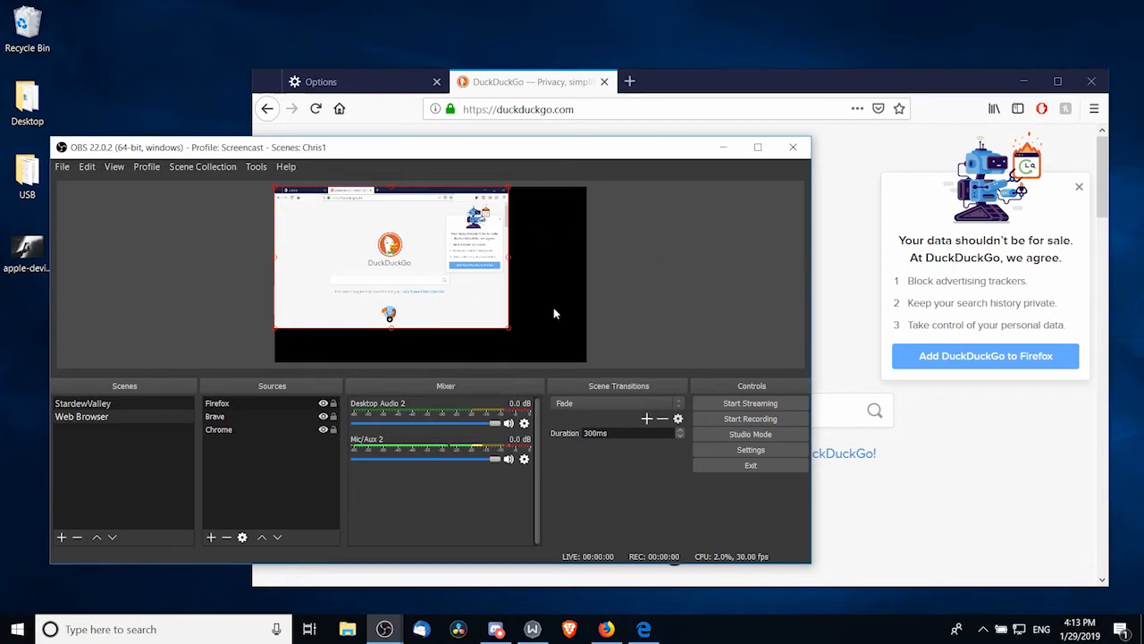
Step: In Firefox's Options, turn off "Use recommended performance settings" to view the hardware acceleration option, and turn it back on
left_click(950, 437)
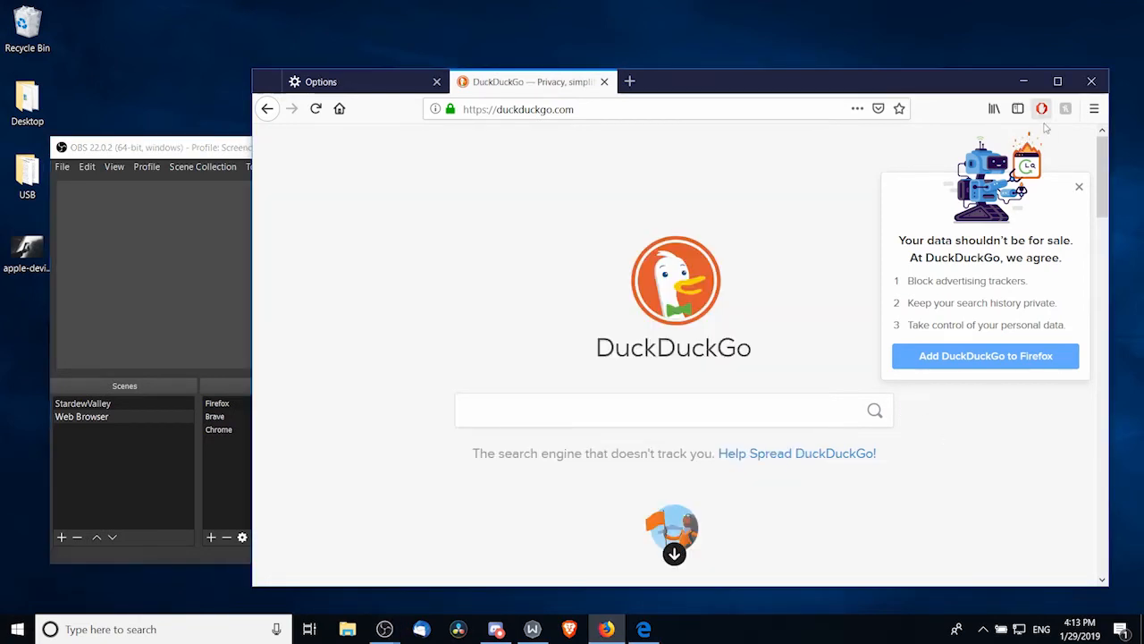
left_click(329, 88)
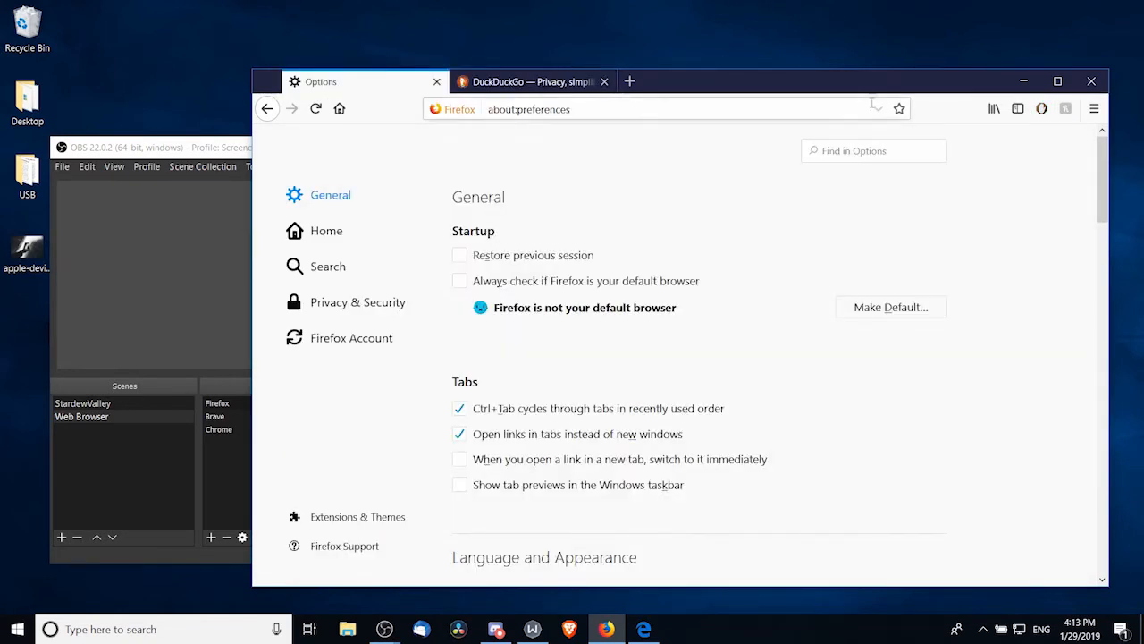
left_click(1095, 108)
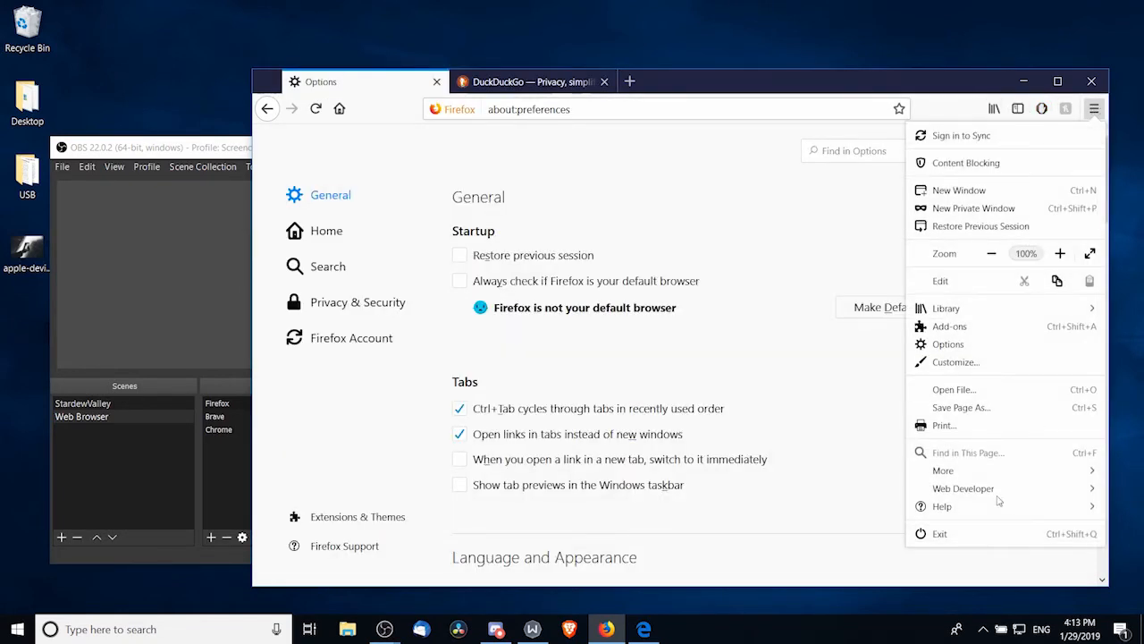
left_click(952, 344)
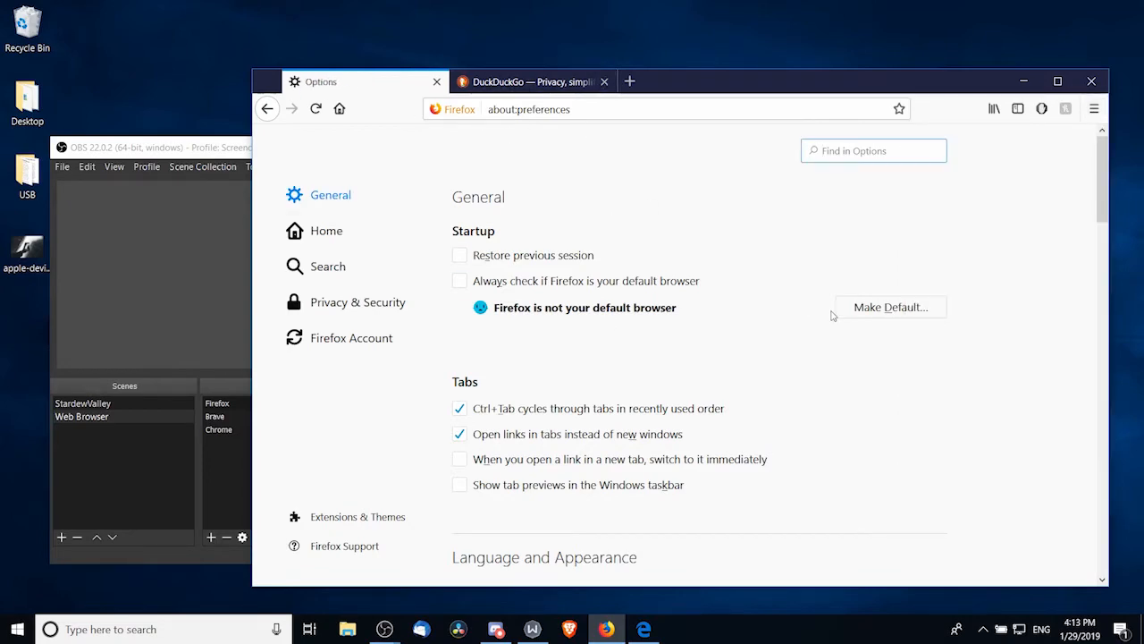
scroll(829, 315, "down", 10)
scroll(825, 322, "down", 10)
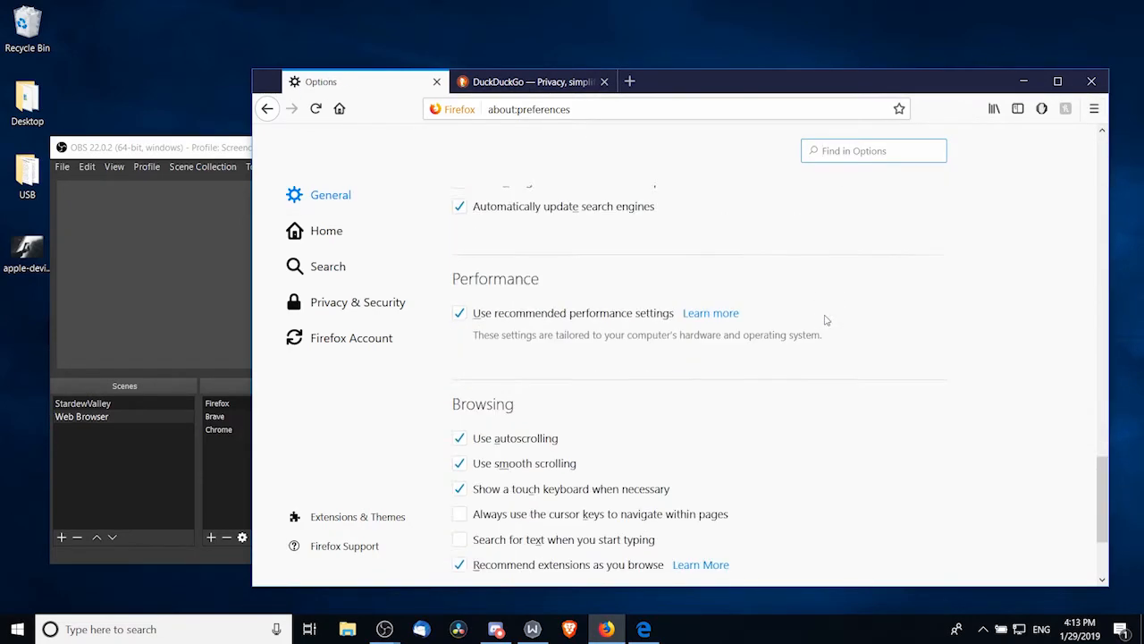
scroll(626, 390, "up", 2)
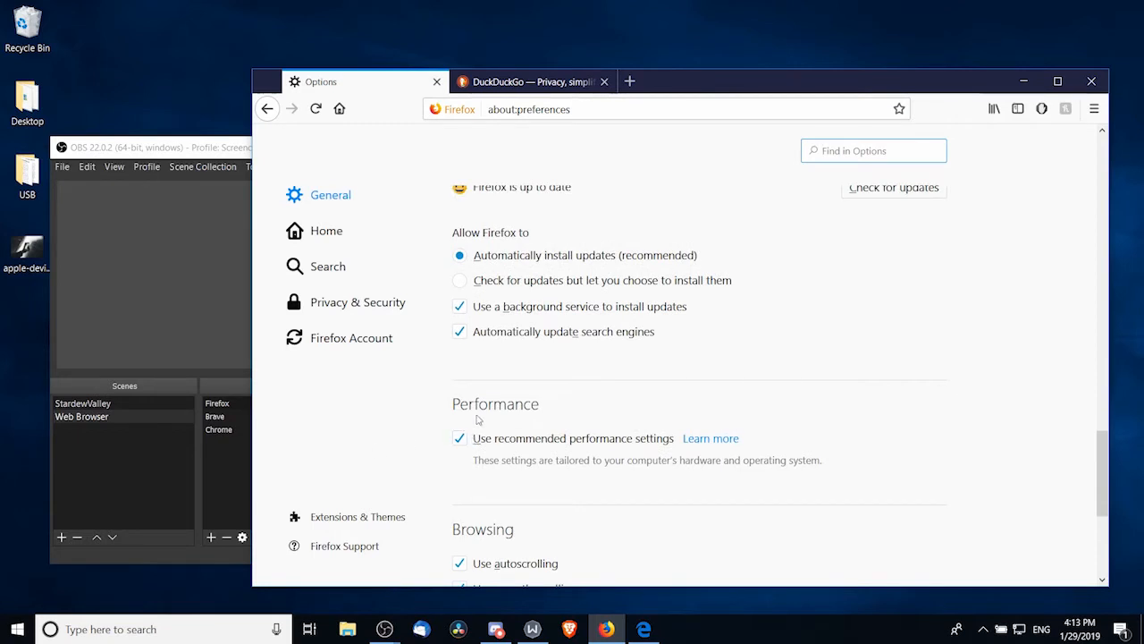
scroll(478, 420, "down", 2)
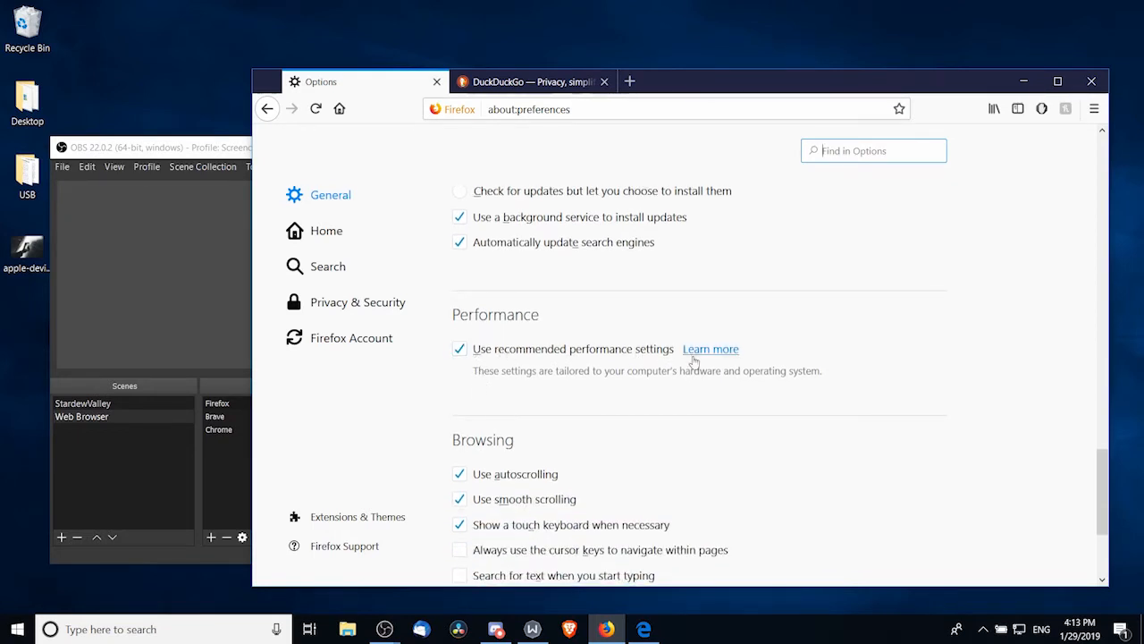
left_click(460, 350)
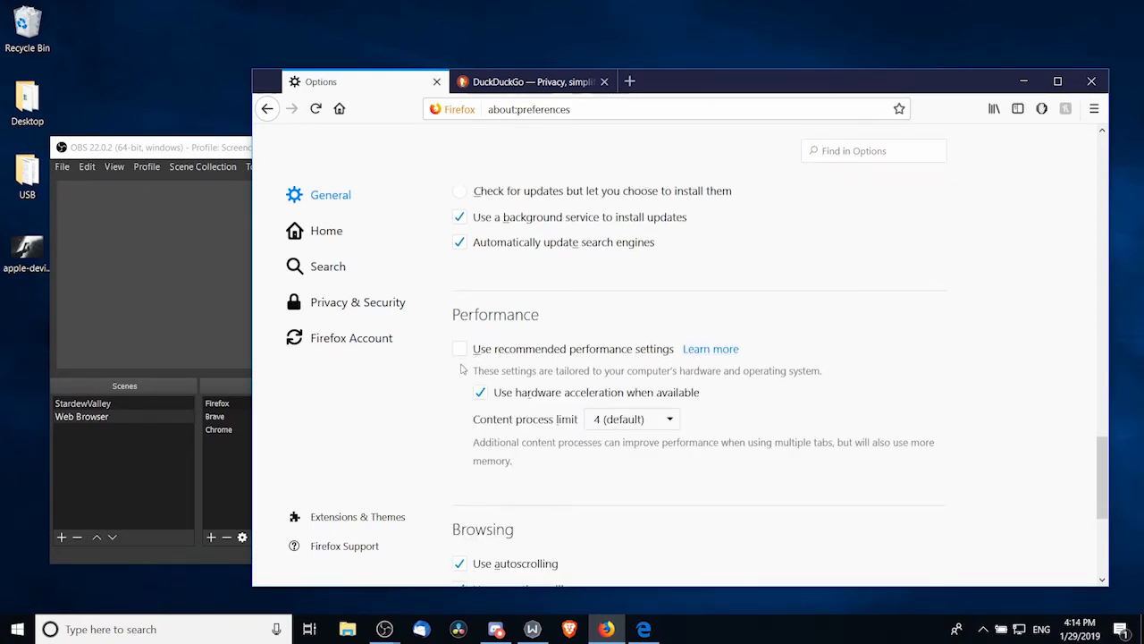
scroll(487, 361, "down", 2)
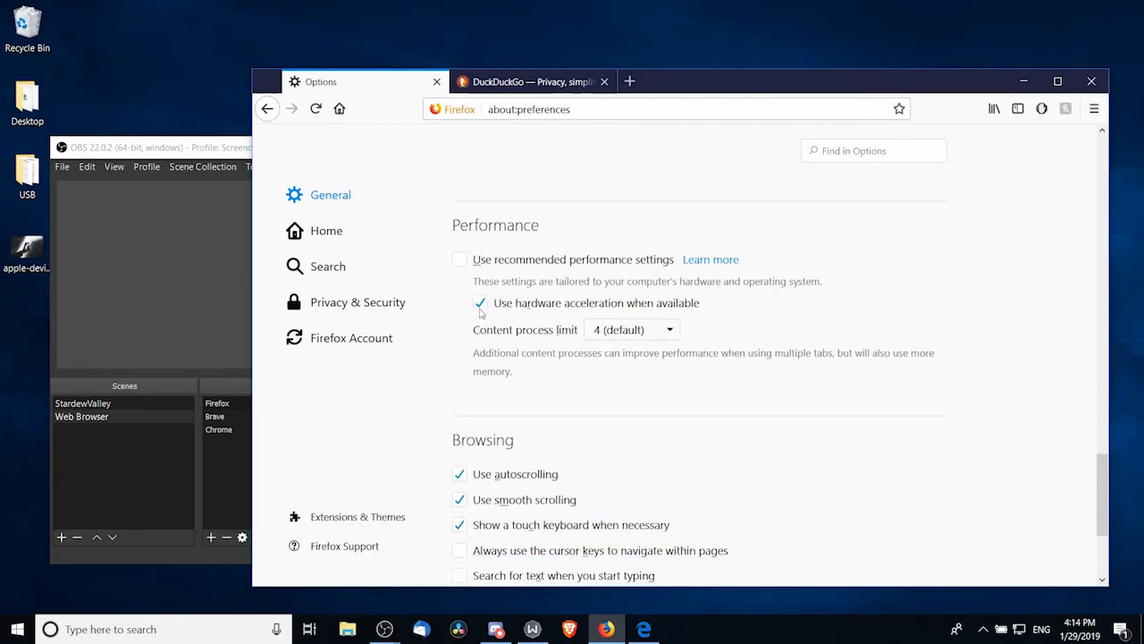
left_click(458, 260)
Step: Switch to the Microsoft Edge window and view it alternately with the OBS preview
key("alt+Tab")
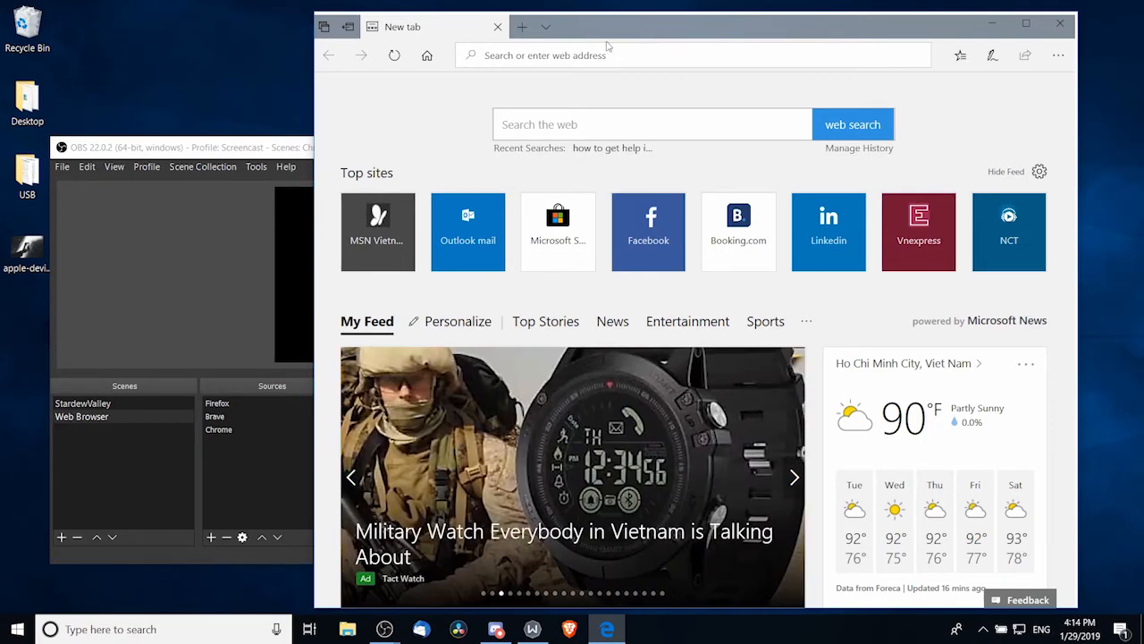
left_click(143, 260)
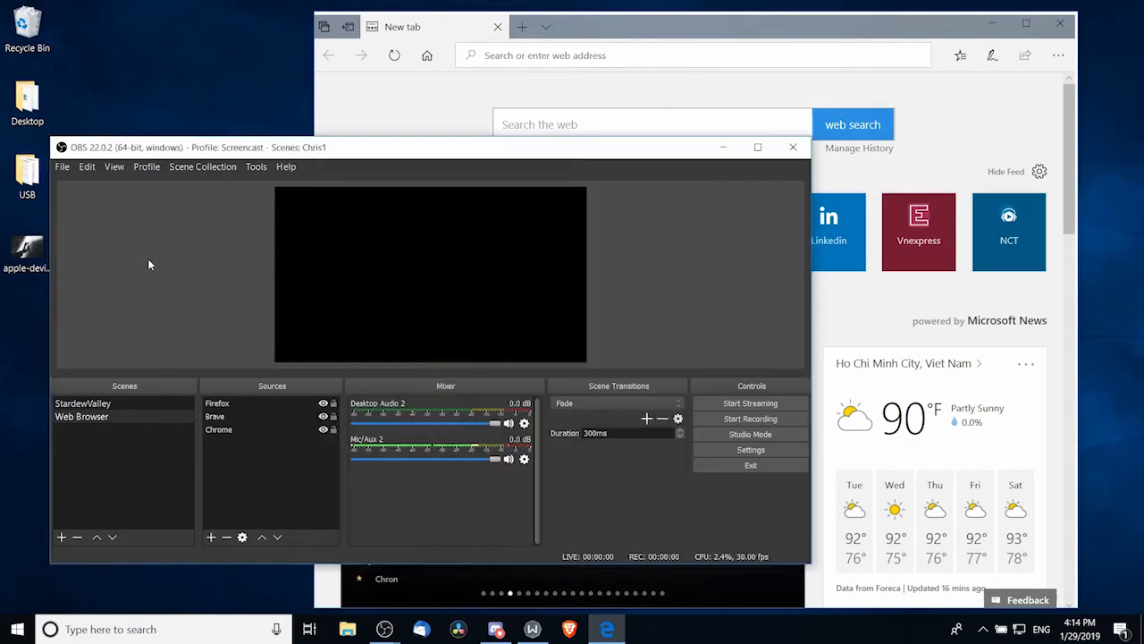
left_click(565, 83)
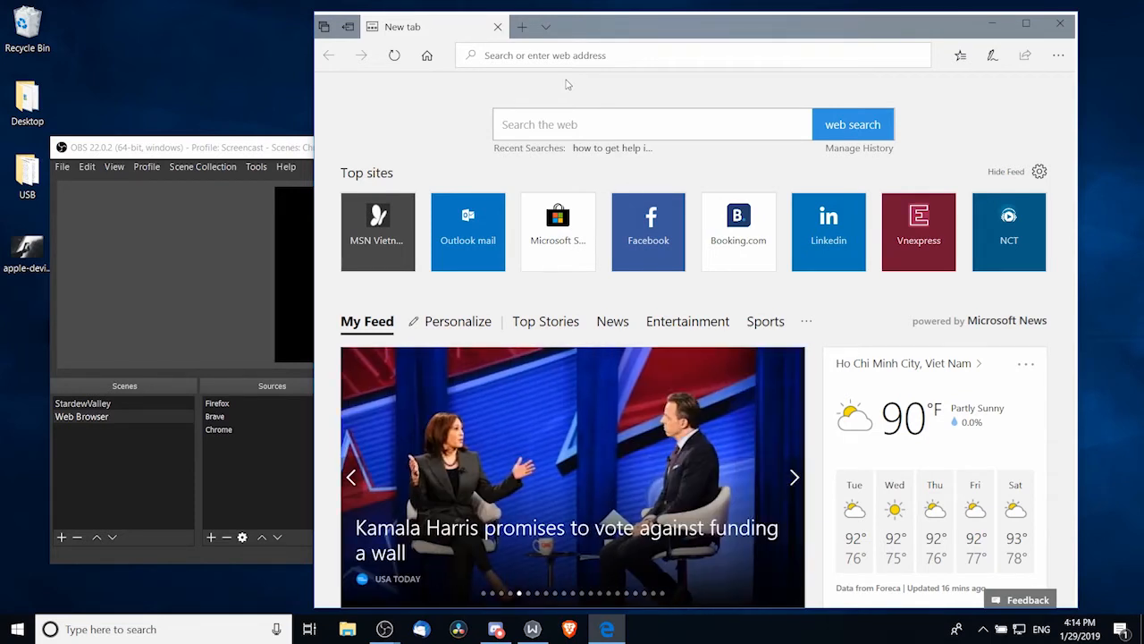
Step: Add a Display Capture source named Edge Display in OBS, capturing "Display 0: 1920x1080 @ 0,0" with the cursor included
left_click(187, 221)
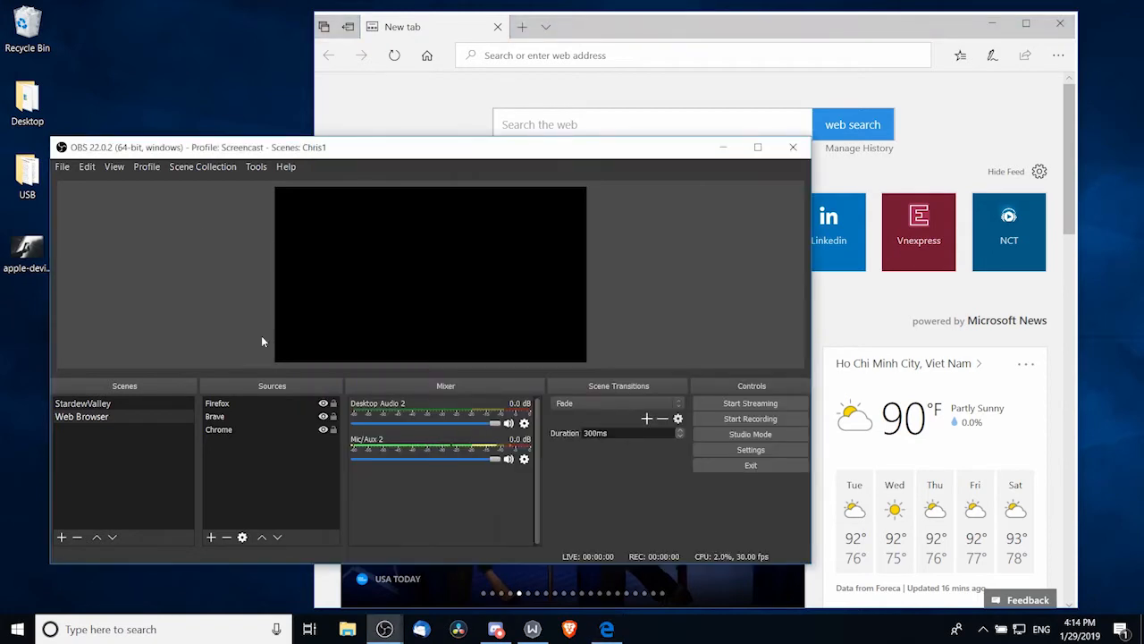
right_click(262, 462)
mouse_move(296, 473)
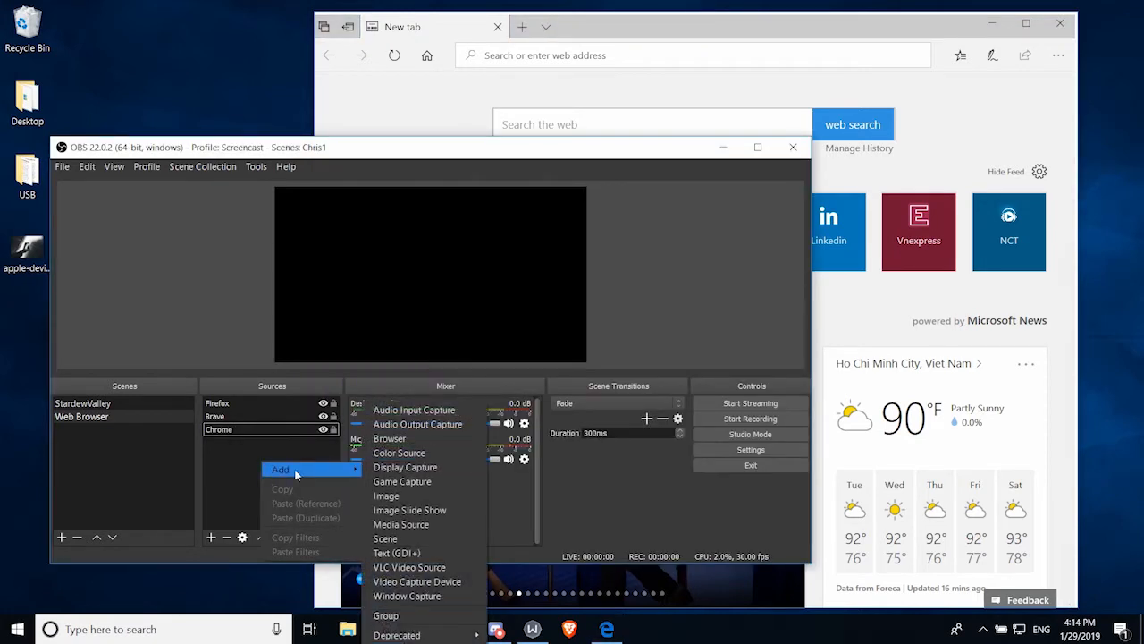
left_click(402, 468)
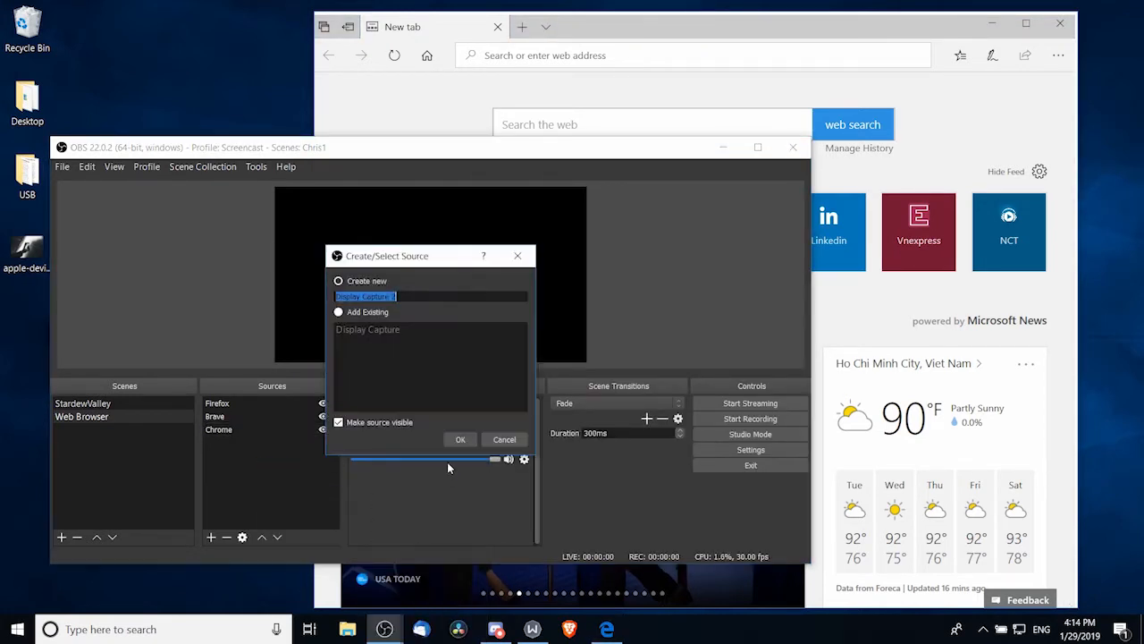
type("Edge Display")
left_click(460, 440)
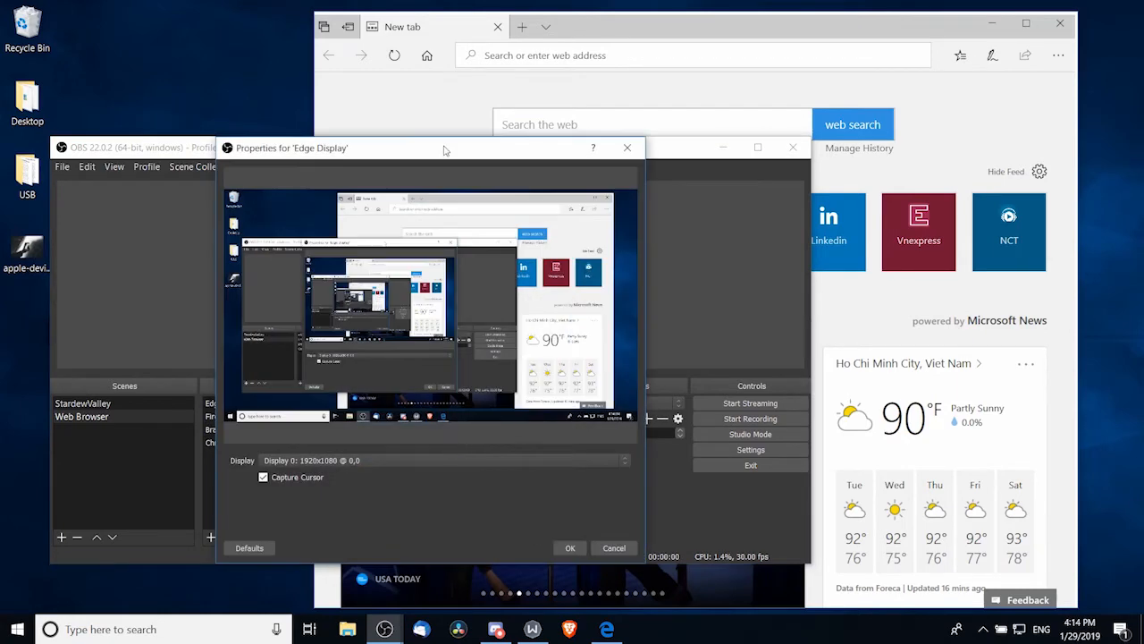
left_click_drag(445, 150, 745, 148)
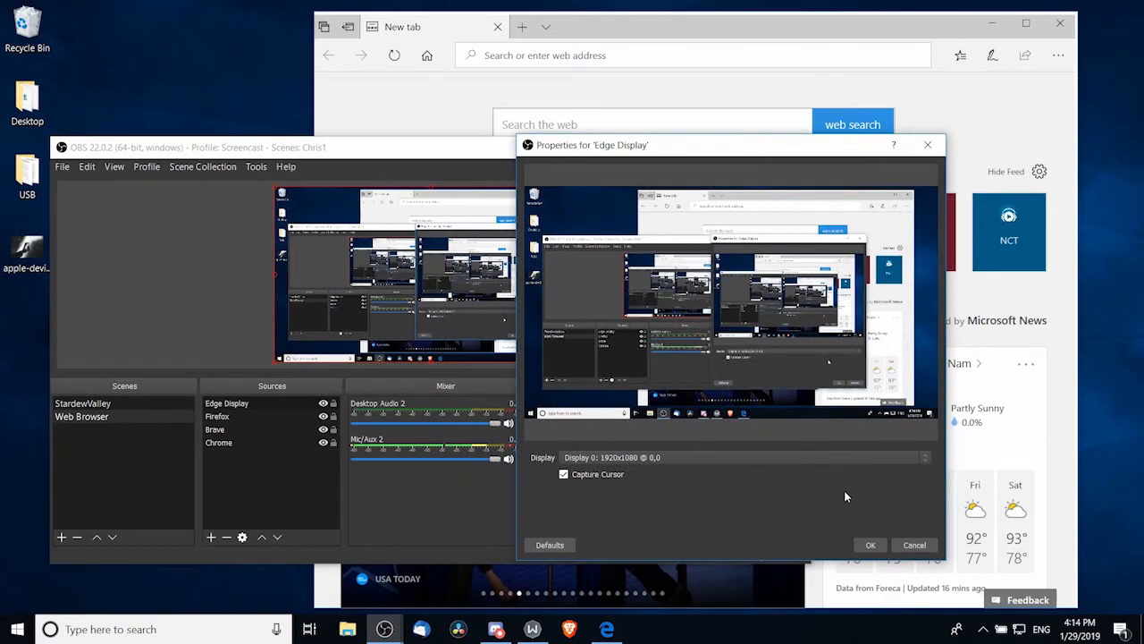
left_click(868, 547)
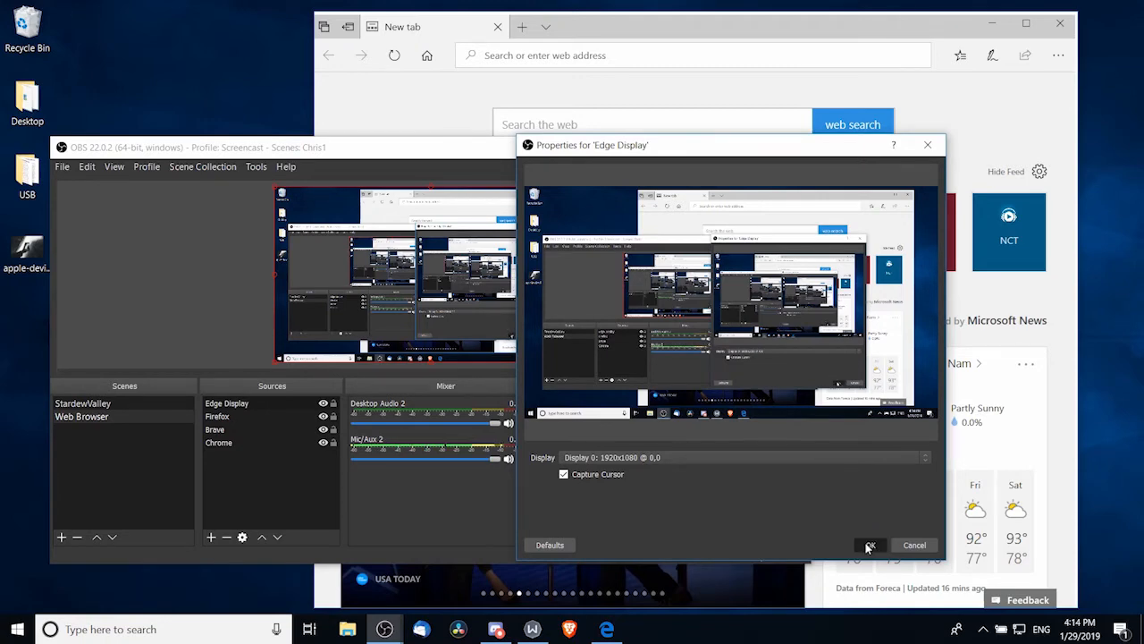
Step: Maximize Edge, and in OBS crop the Windows taskbar off the Edge Display source and stretch it to fill the canvas
left_click(1027, 26)
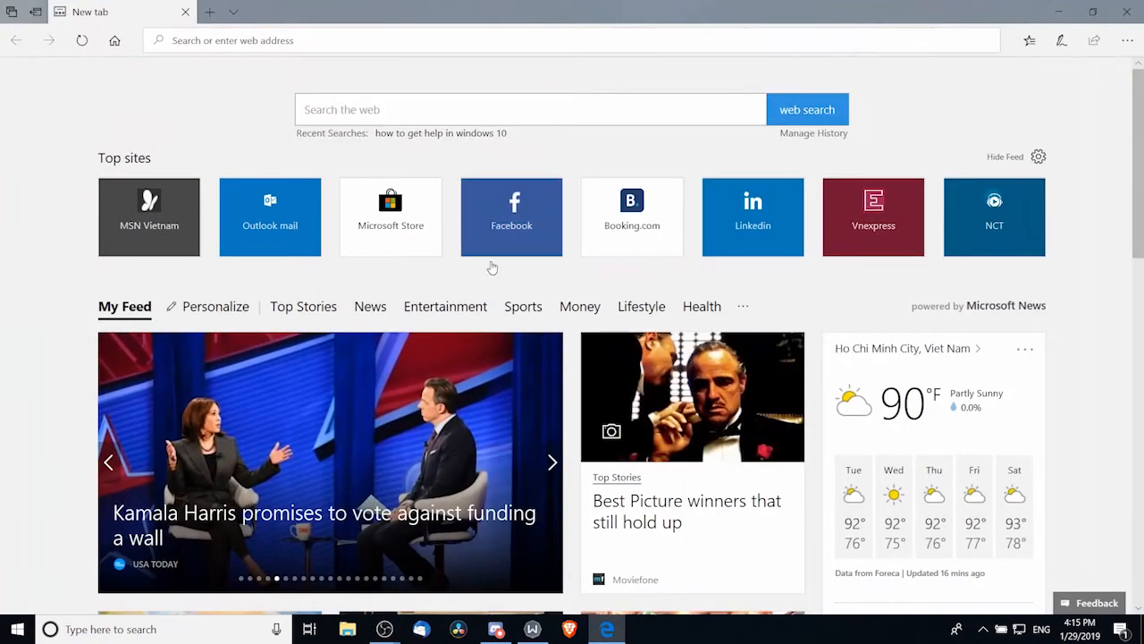
left_click(385, 628)
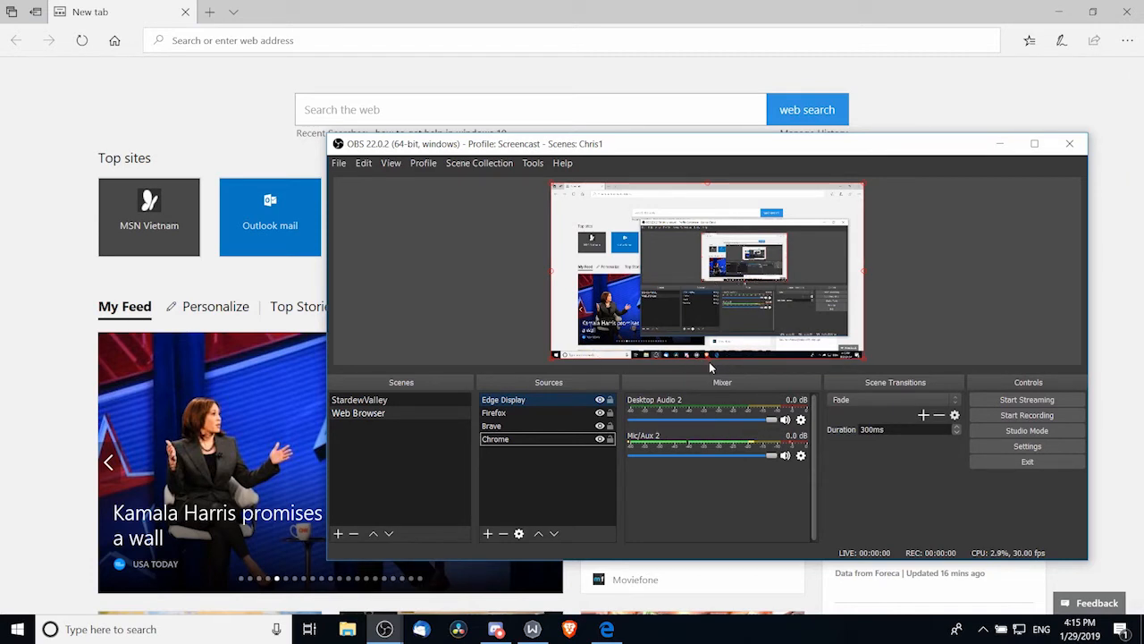
key("alt")
left_click_drag(706, 358, 718, 362)
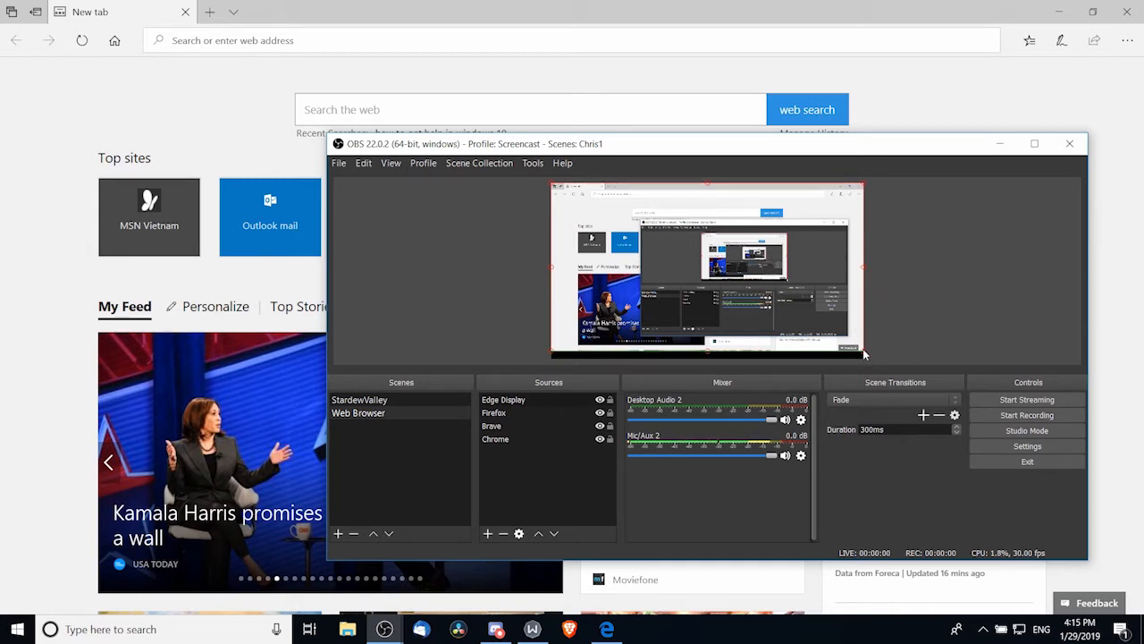
left_click_drag(863, 348, 862, 361)
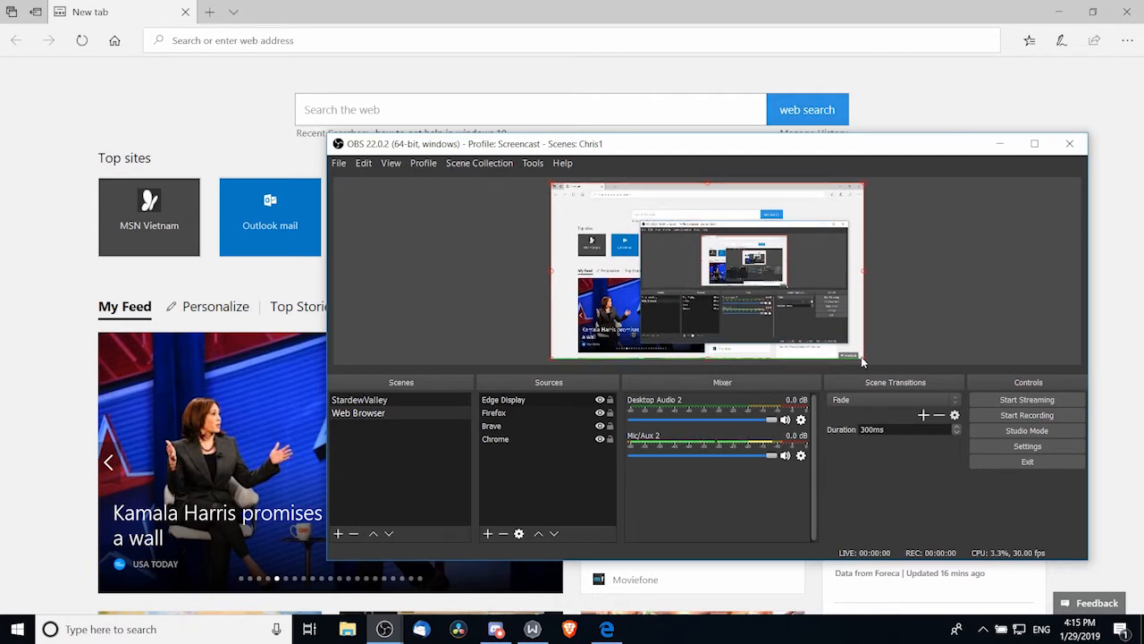
left_click(908, 335)
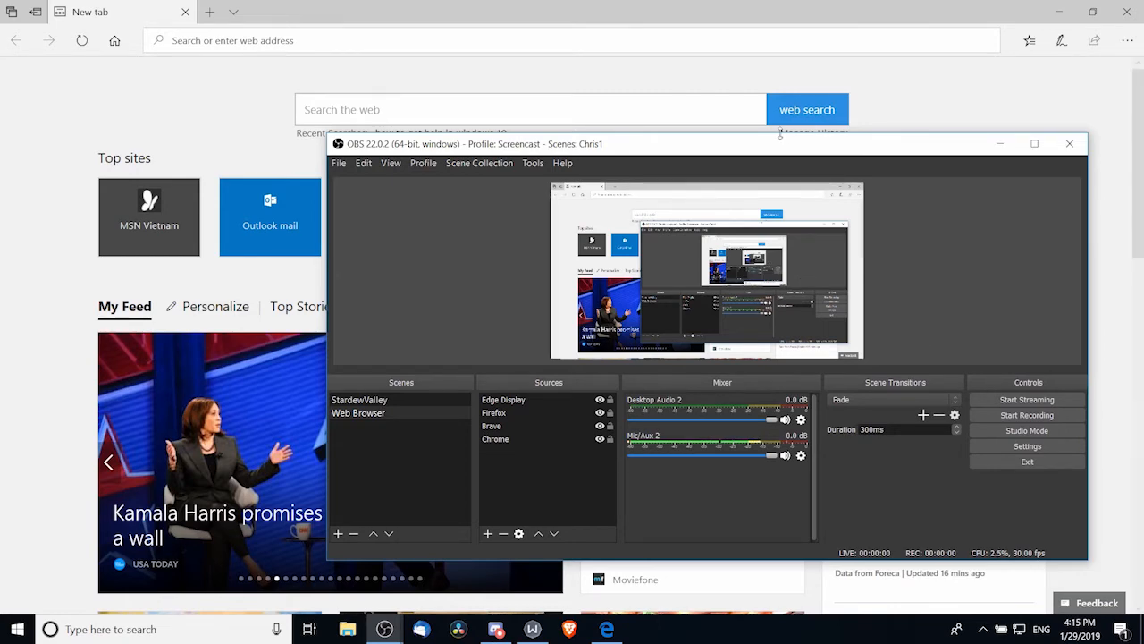
Step: Shift the OBS window slightly over the Edge page and minimize it
left_click_drag(800, 152, 783, 145)
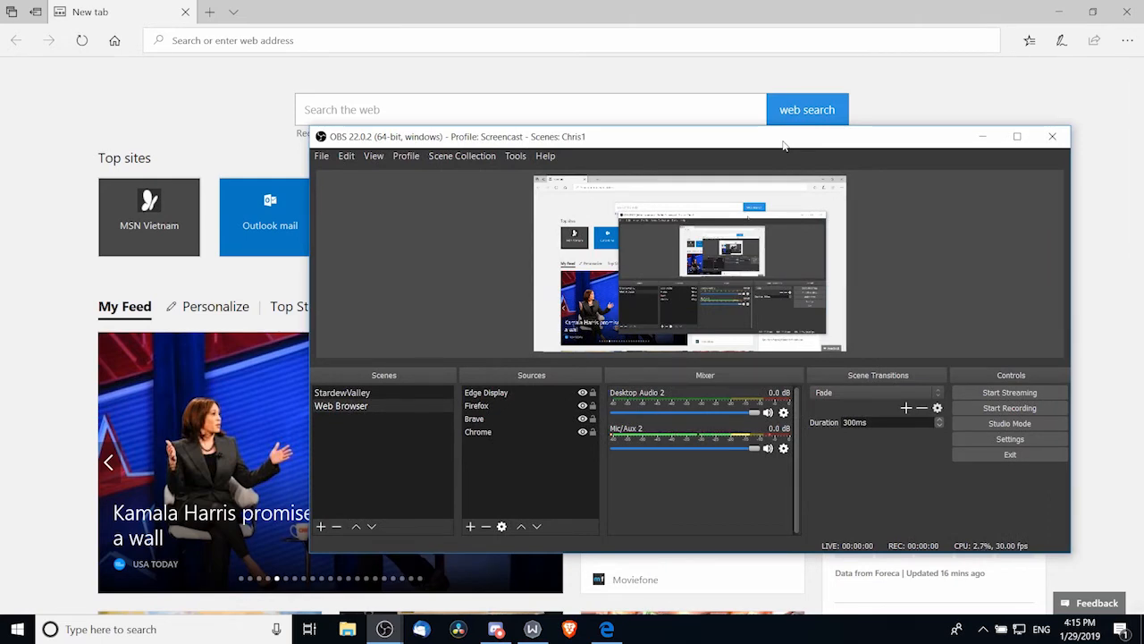
left_click(980, 139)
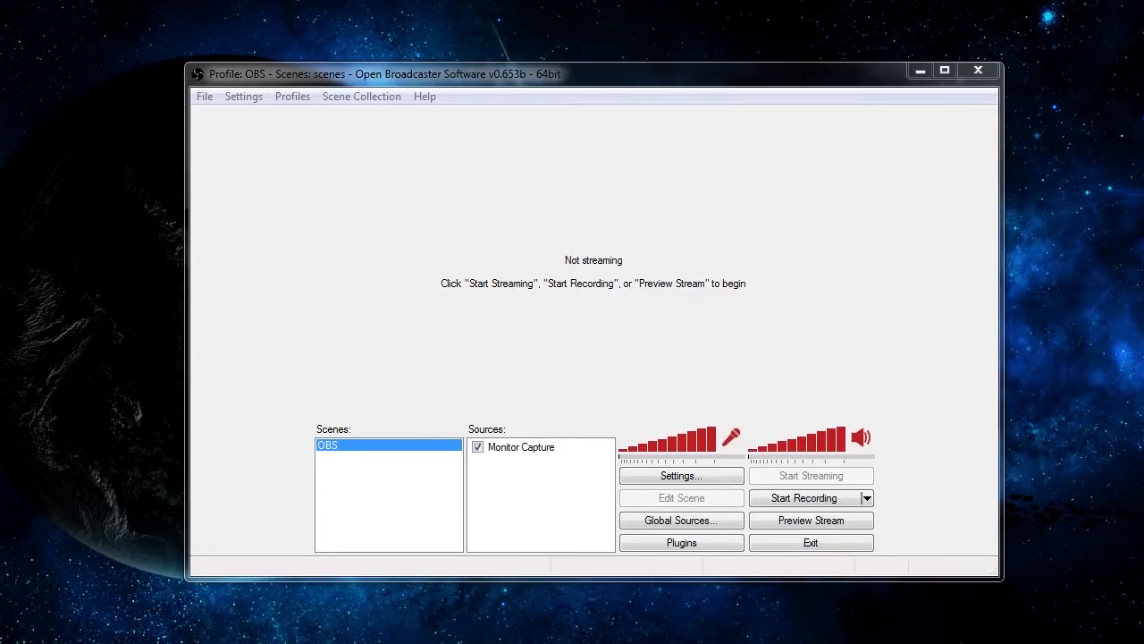
Step: In Open Broadcaster Software v0.653b, view the General settings, close them, and look over the available profile commands
left_click(251, 100)
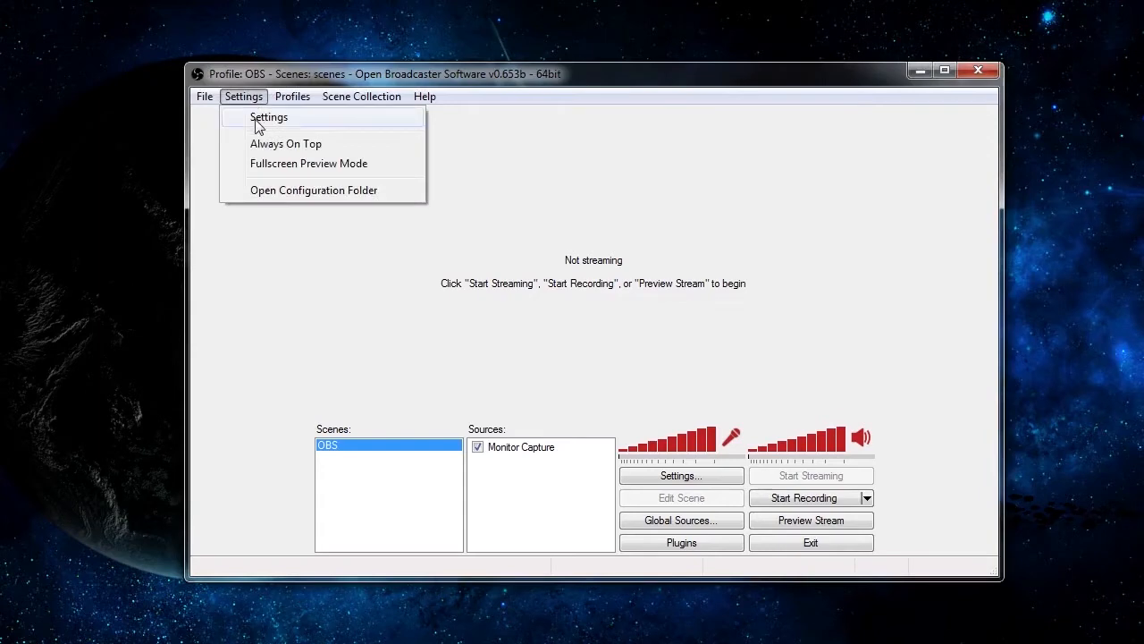
left_click(256, 121)
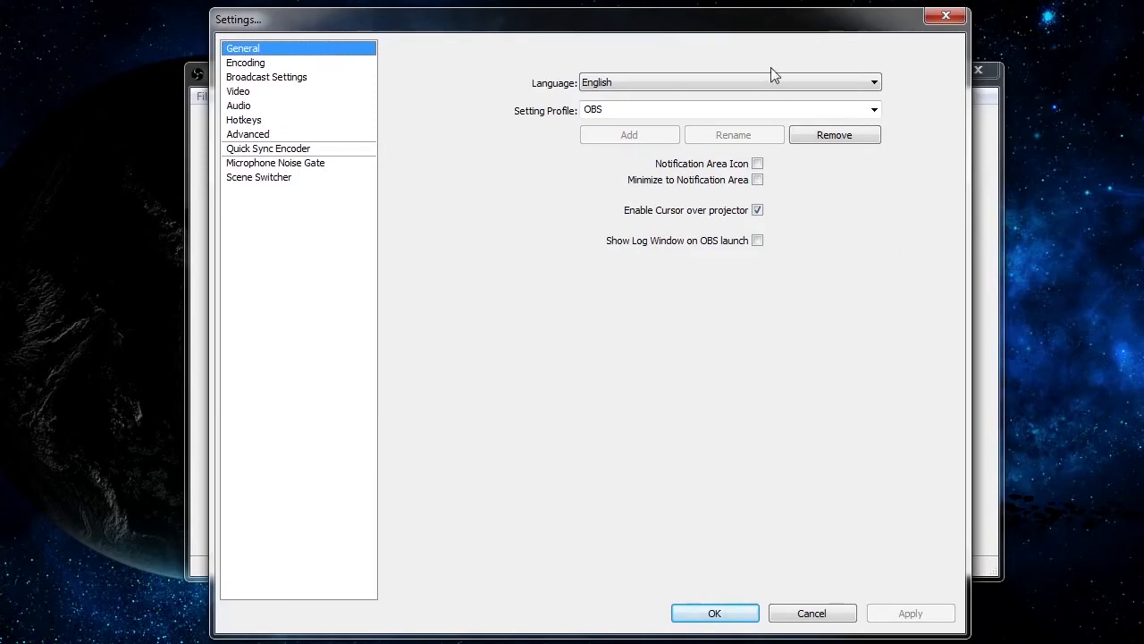
left_click(717, 617)
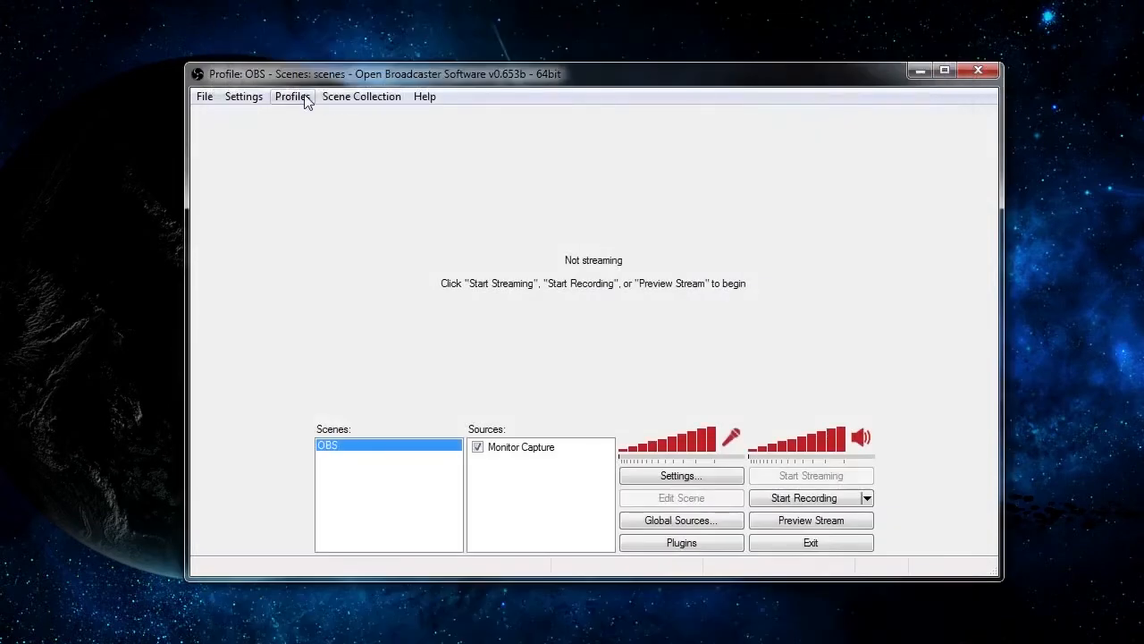
left_click(301, 96)
left_click(306, 95)
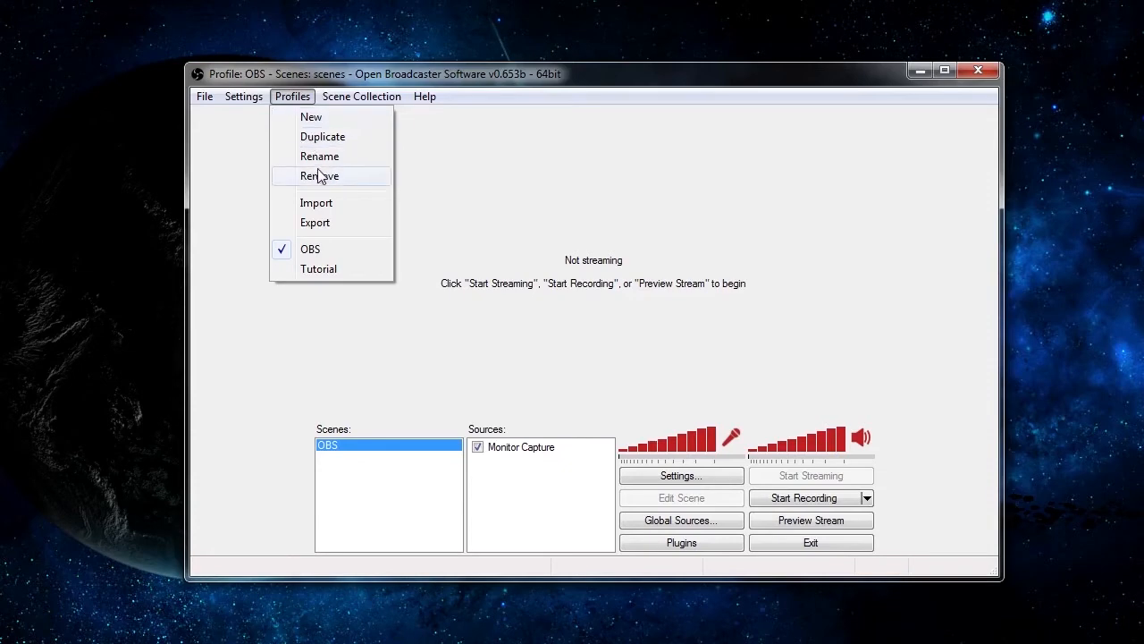
Step: Add a new setting profile named "Customized Profile" in the General settings
left_click(257, 116)
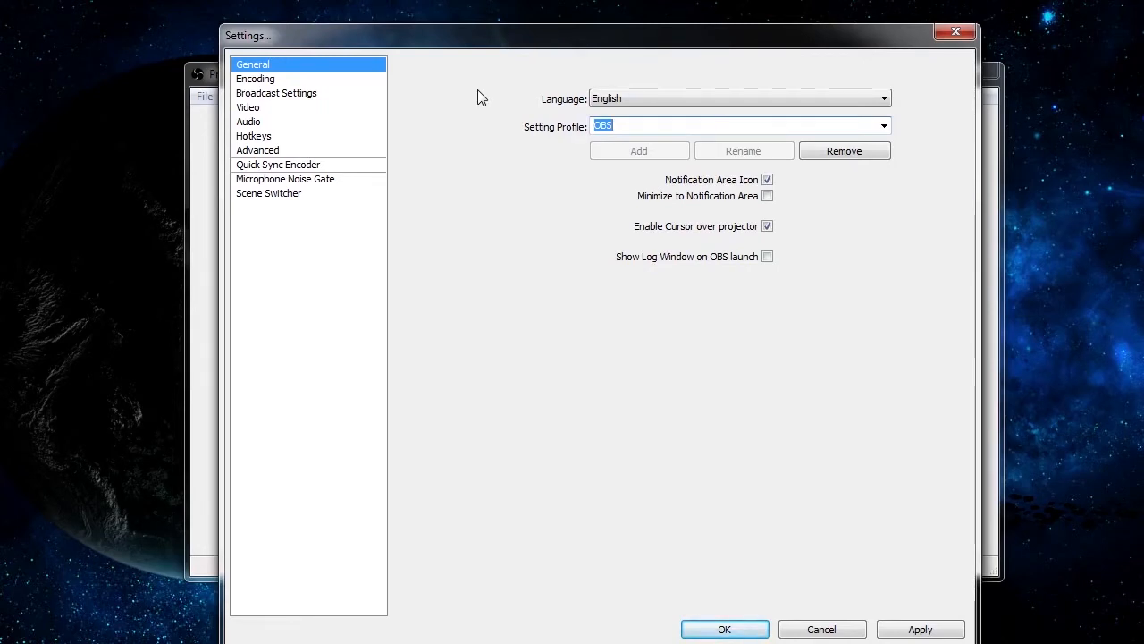
left_click(630, 126)
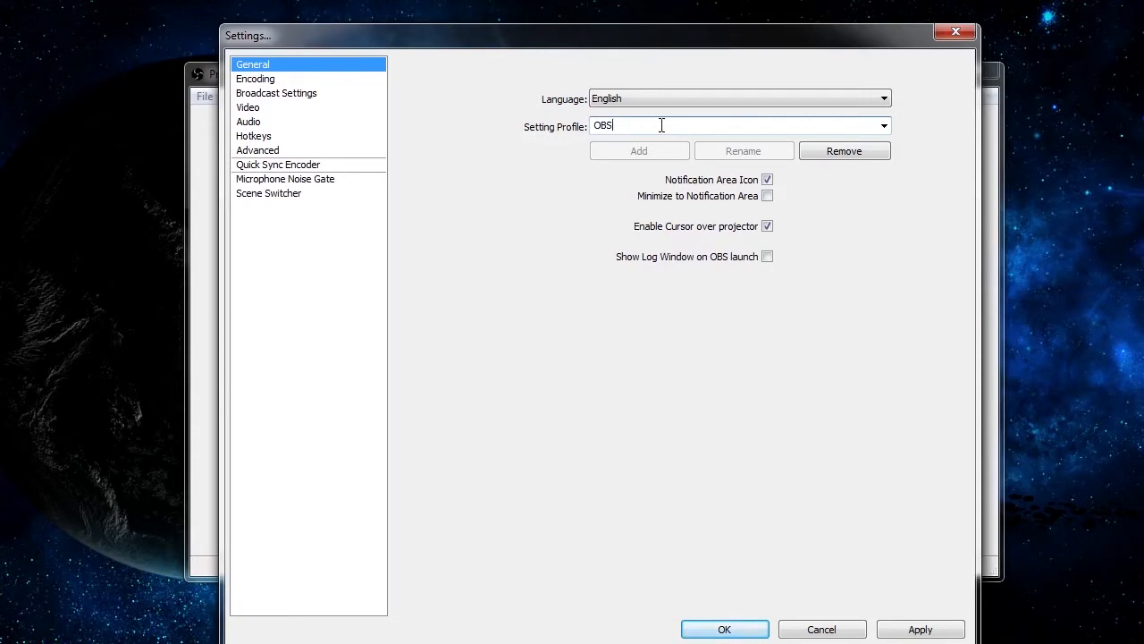
double_click(658, 126)
key("BackSpace")
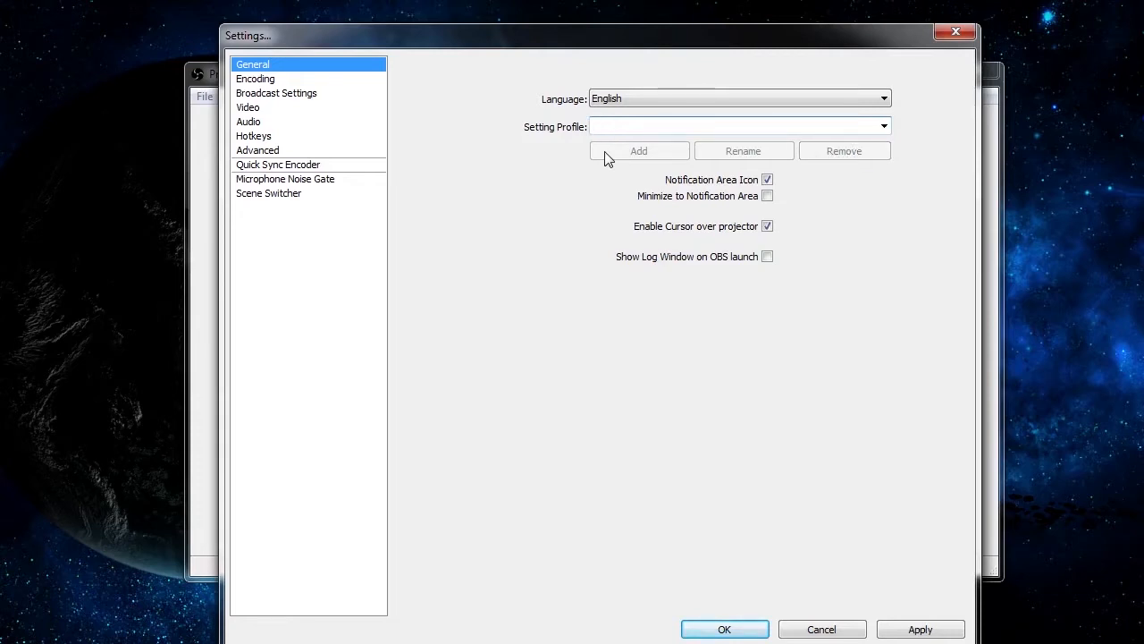
type("Customized Pr")
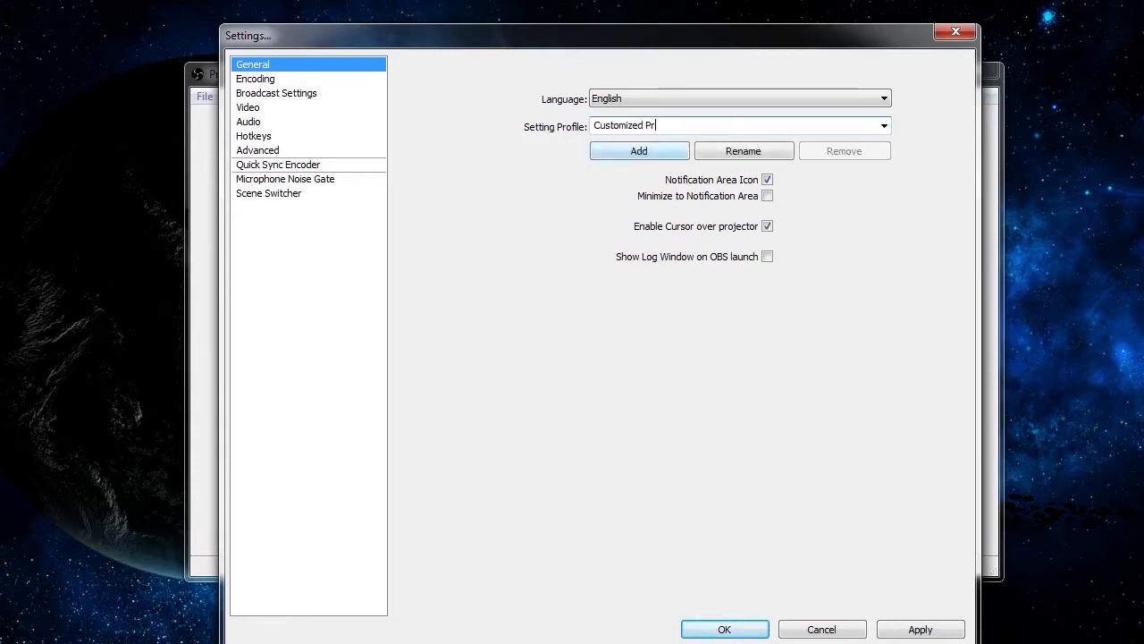
type("ofile")
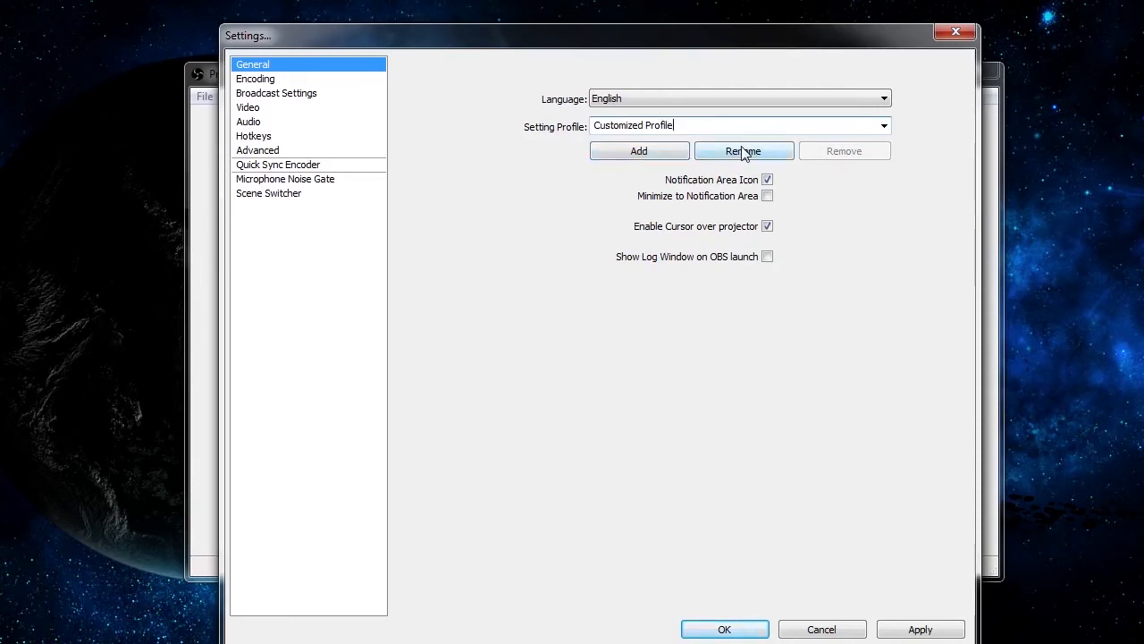
left_click(639, 154)
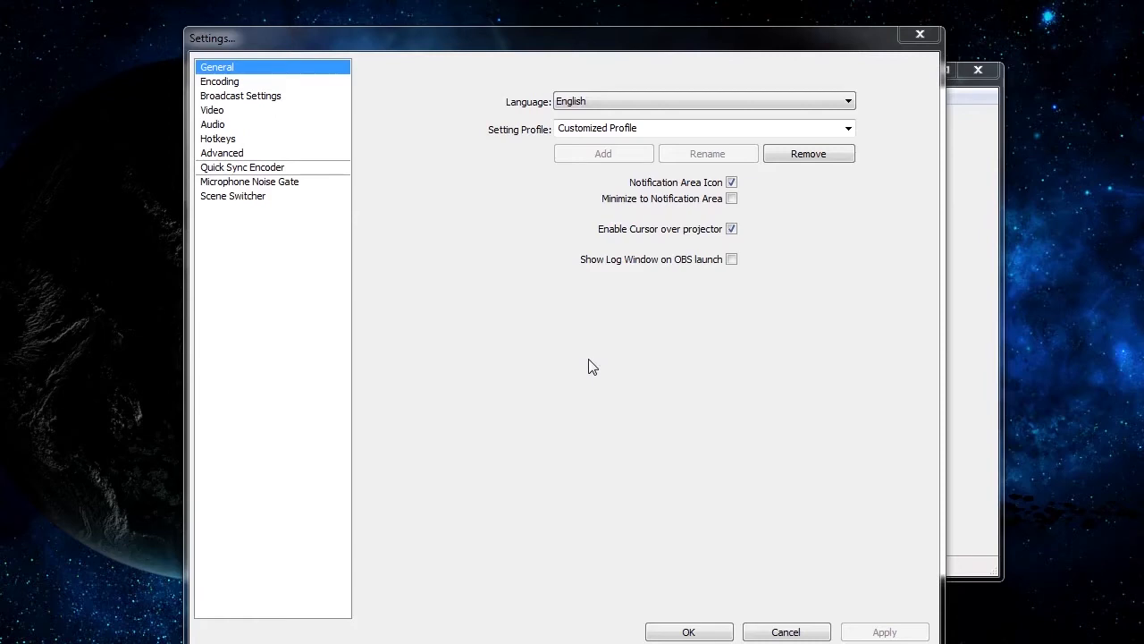
Step: Examine the log window launch option in the General settings and the max bitrate in the Encoding settings
left_click(732, 259)
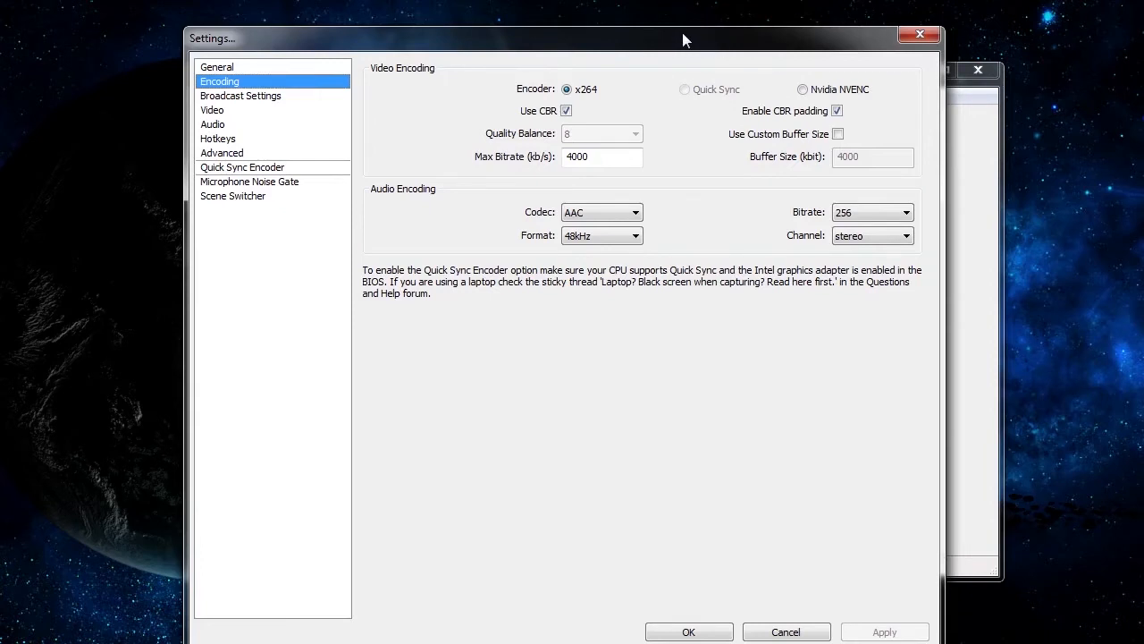
left_click_drag(682, 33, 701, 10)
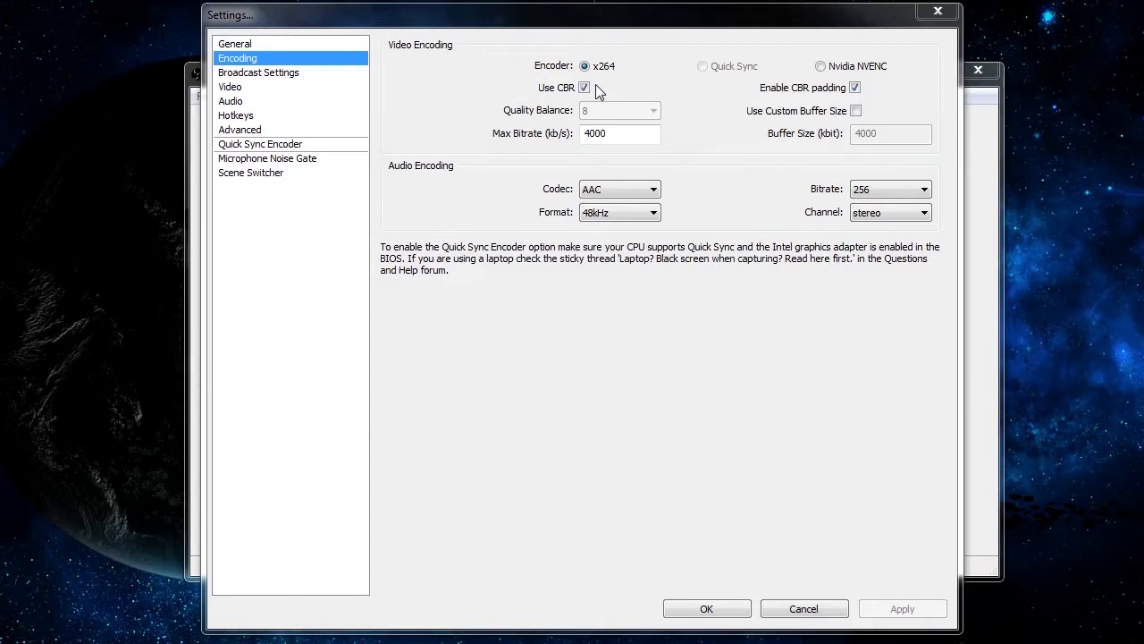
left_click_drag(641, 134, 570, 136)
left_click(624, 137)
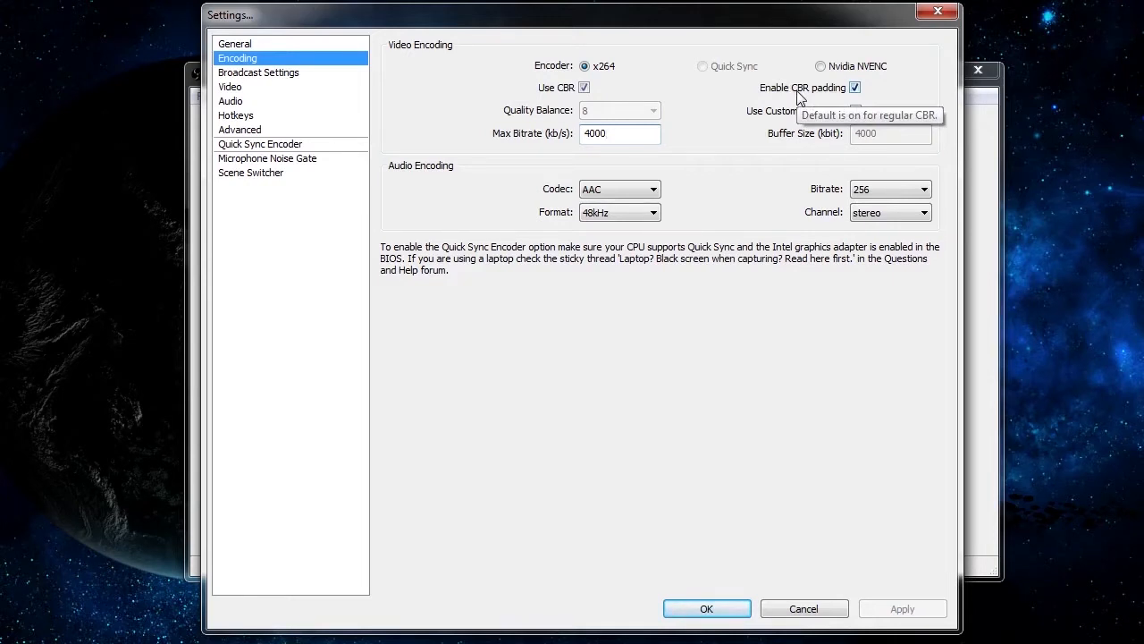
Step: Turn off CBR for video encoding and enable the custom buffer size
left_click(585, 88)
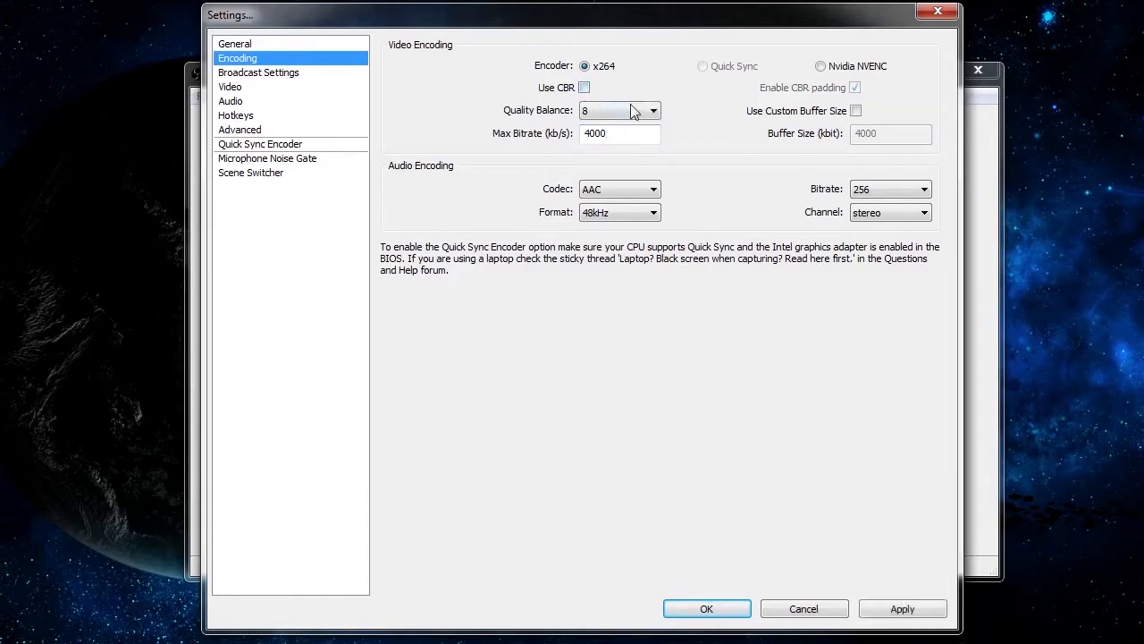
mouse_move(633, 112)
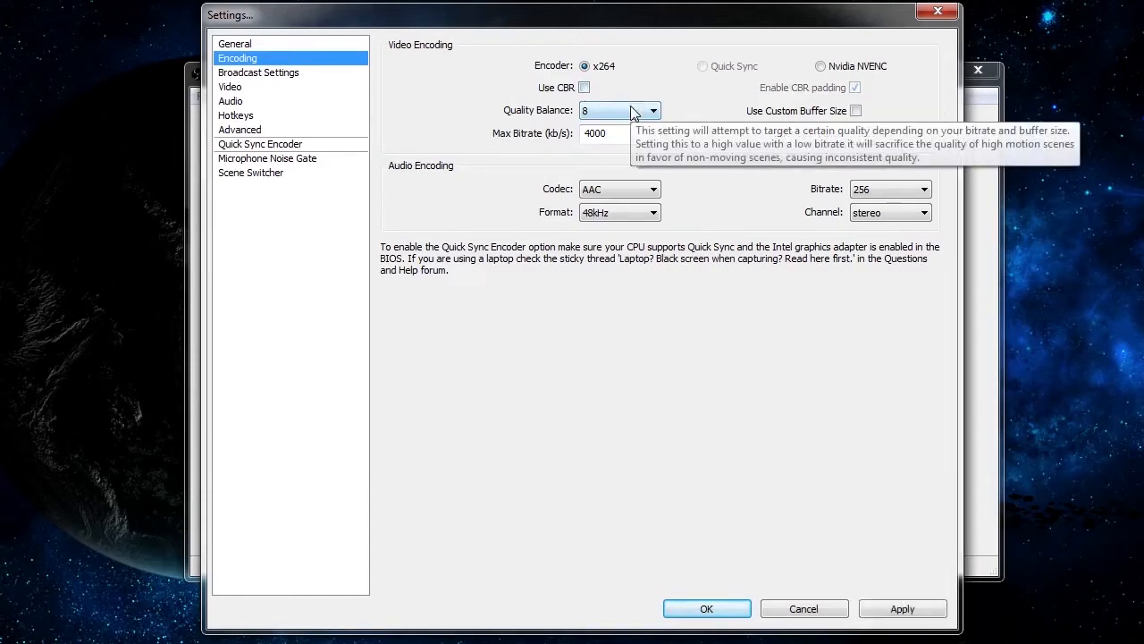
left_click(682, 114)
mouse_move(652, 119)
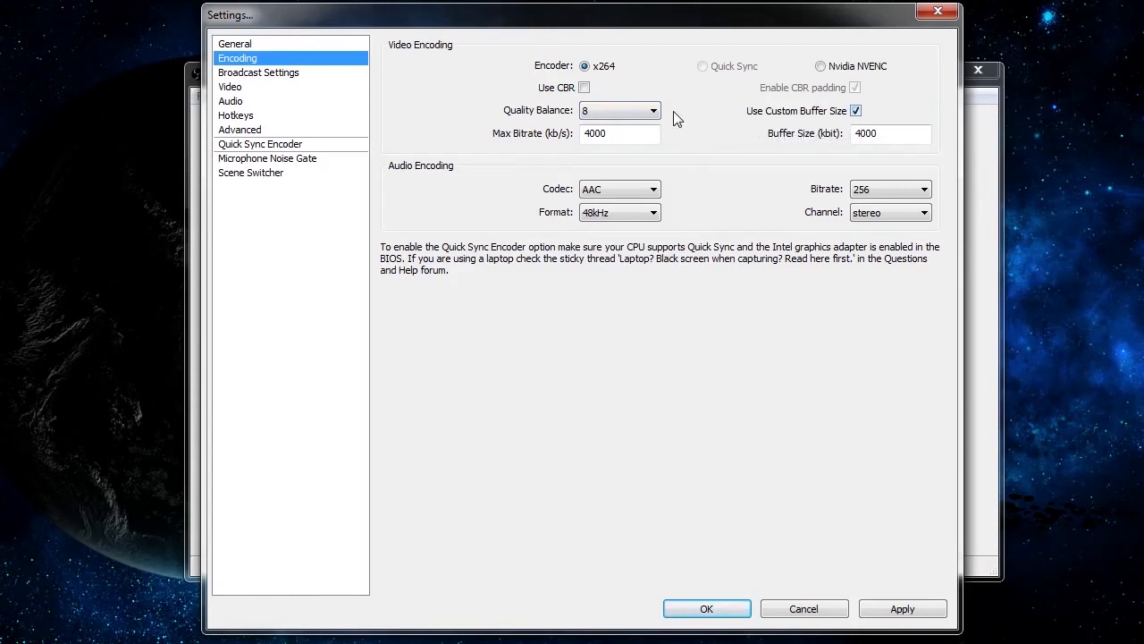
Step: Set the video encoding quality balance to 5
left_click_drag(636, 135, 529, 135)
left_click(650, 120)
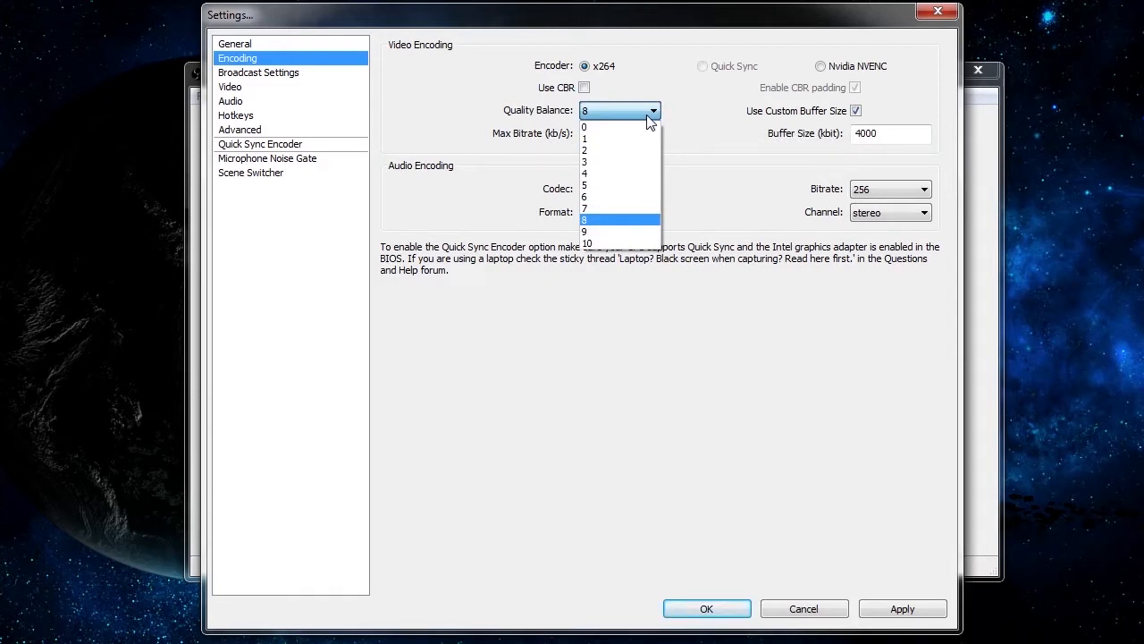
left_click(651, 118)
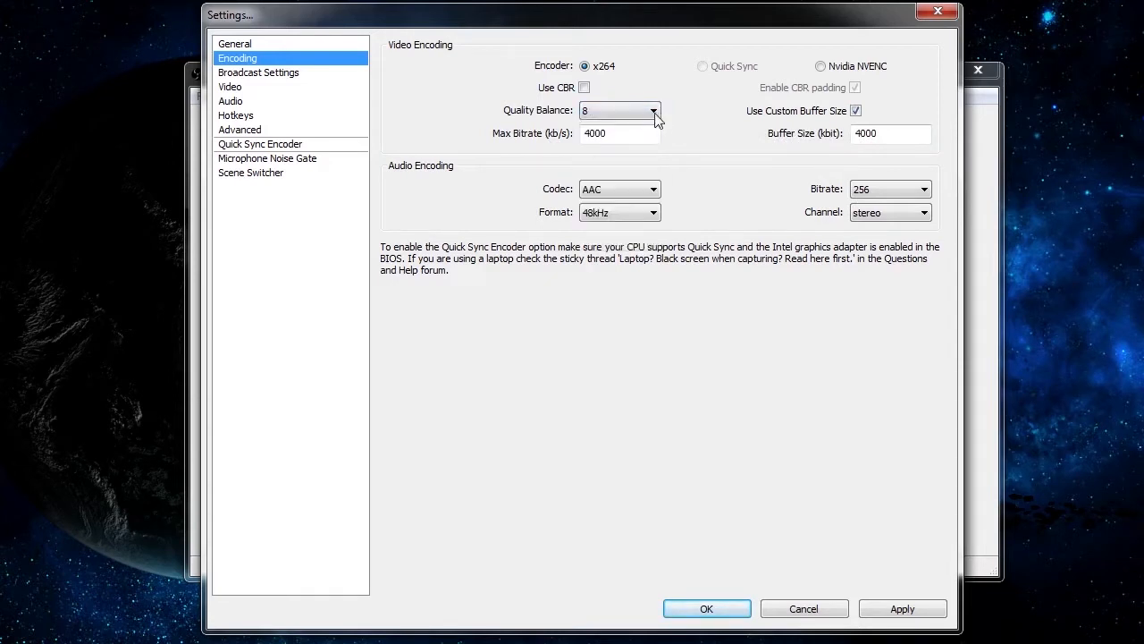
left_click(655, 116)
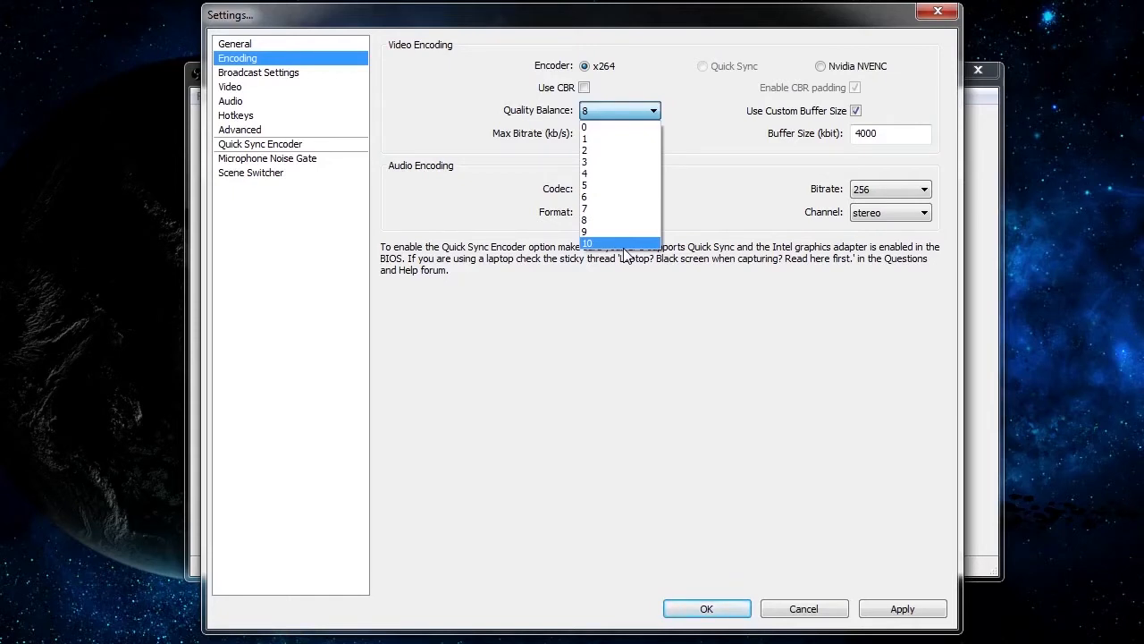
left_click(628, 183)
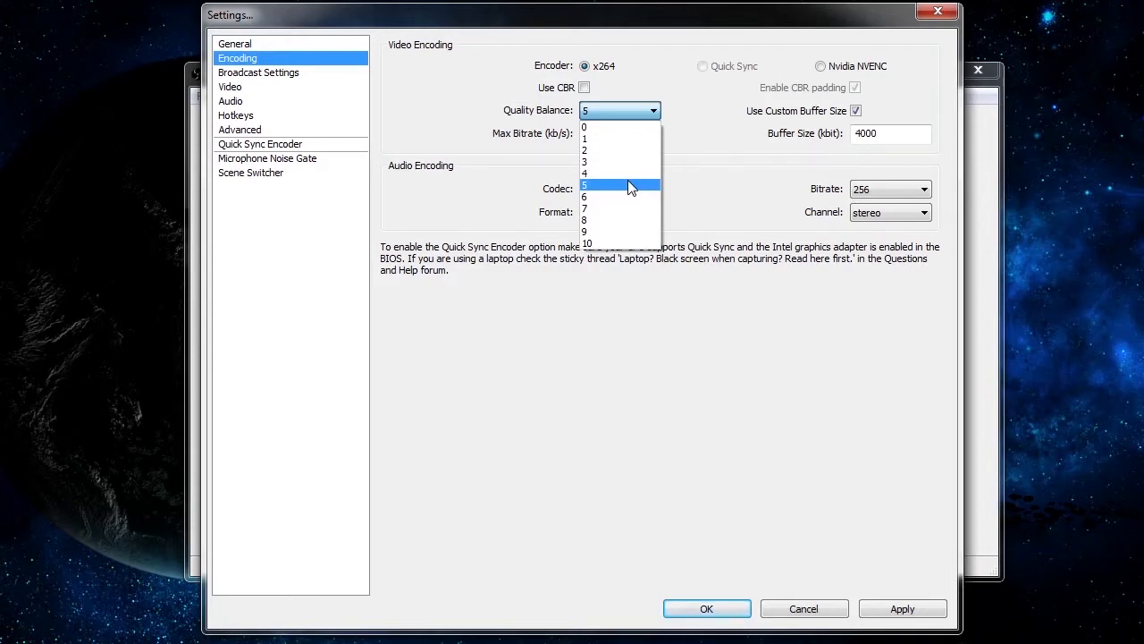
left_click(629, 186)
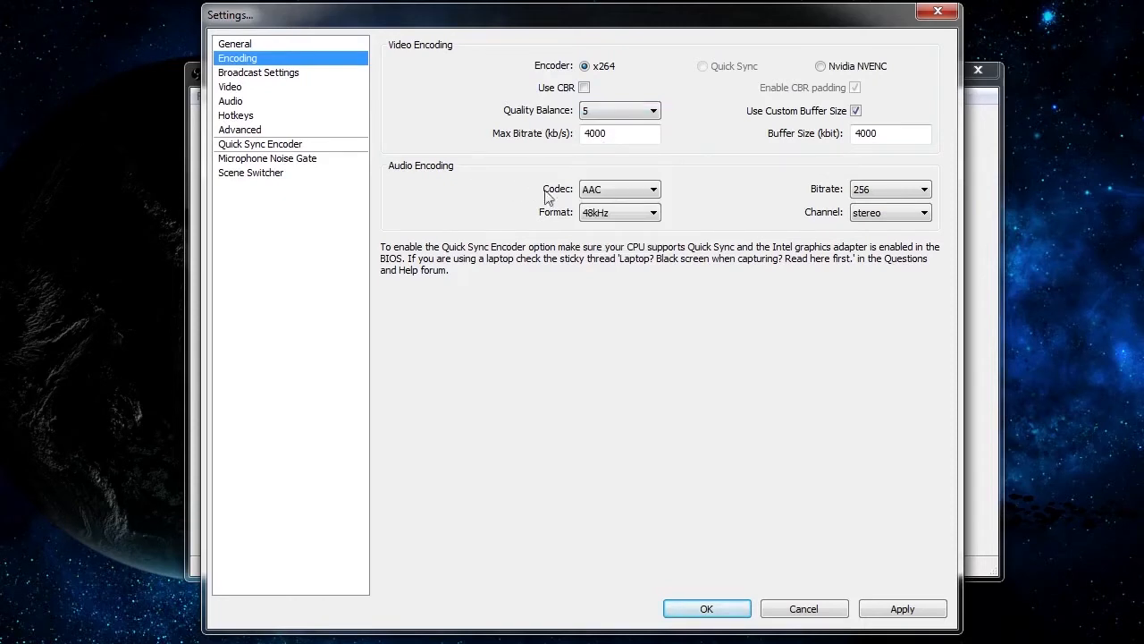
Step: Select AAC as the audio codec and set the audio bitrate to 256
left_click(599, 199)
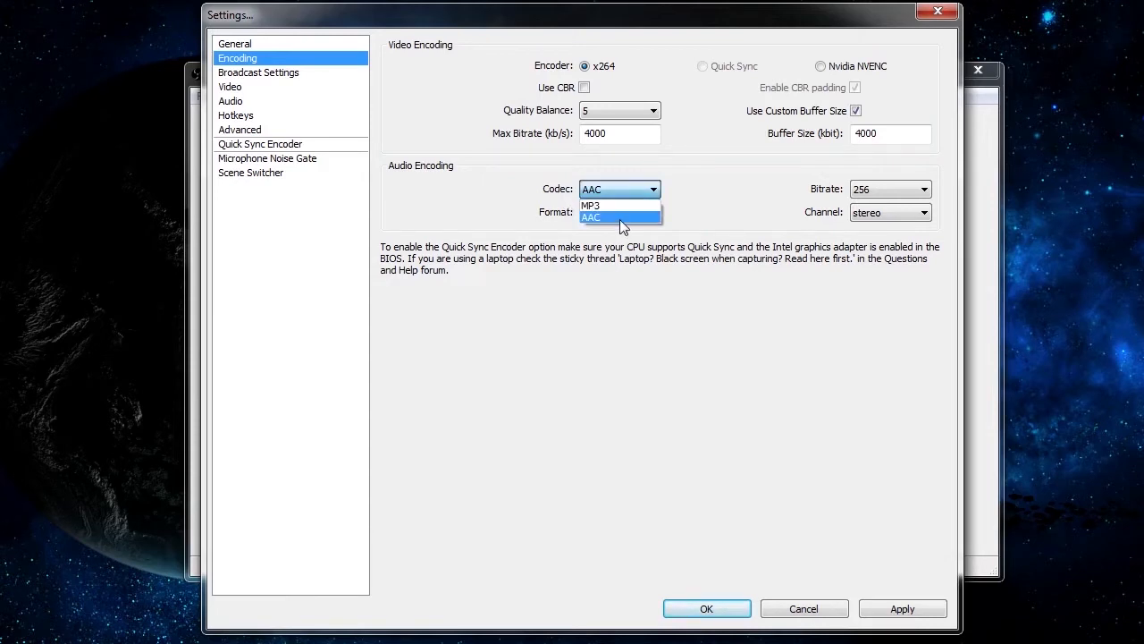
left_click(619, 219)
left_click(611, 189)
left_click(610, 217)
left_click(893, 191)
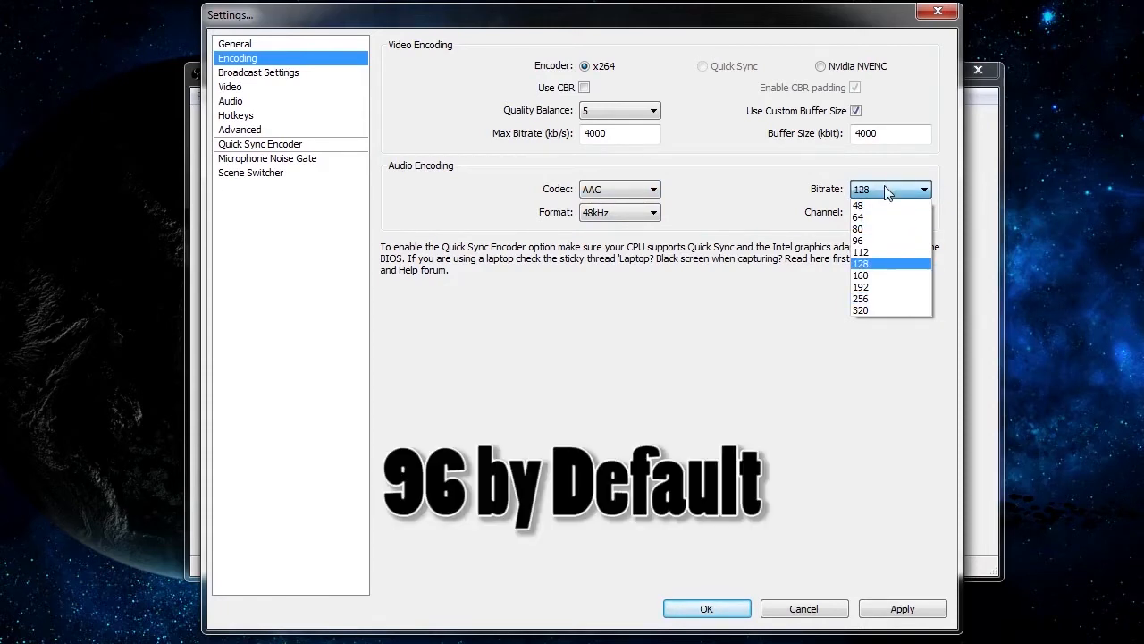
left_click(887, 300)
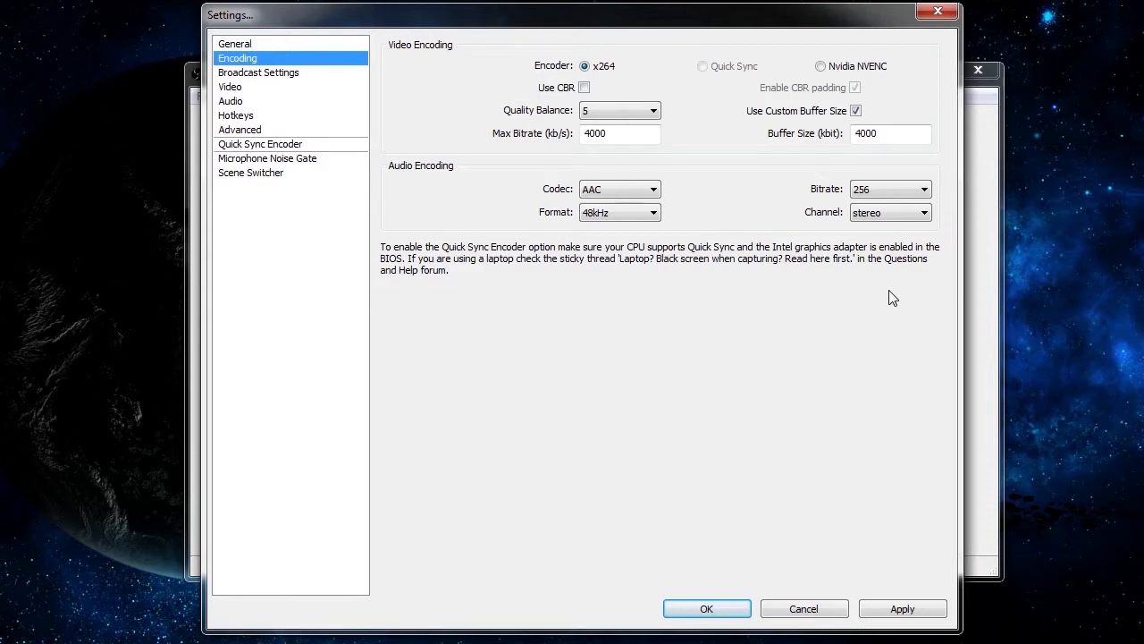
Step: Select 48kHz as the audio format and check the audio channel choices
left_click(631, 216)
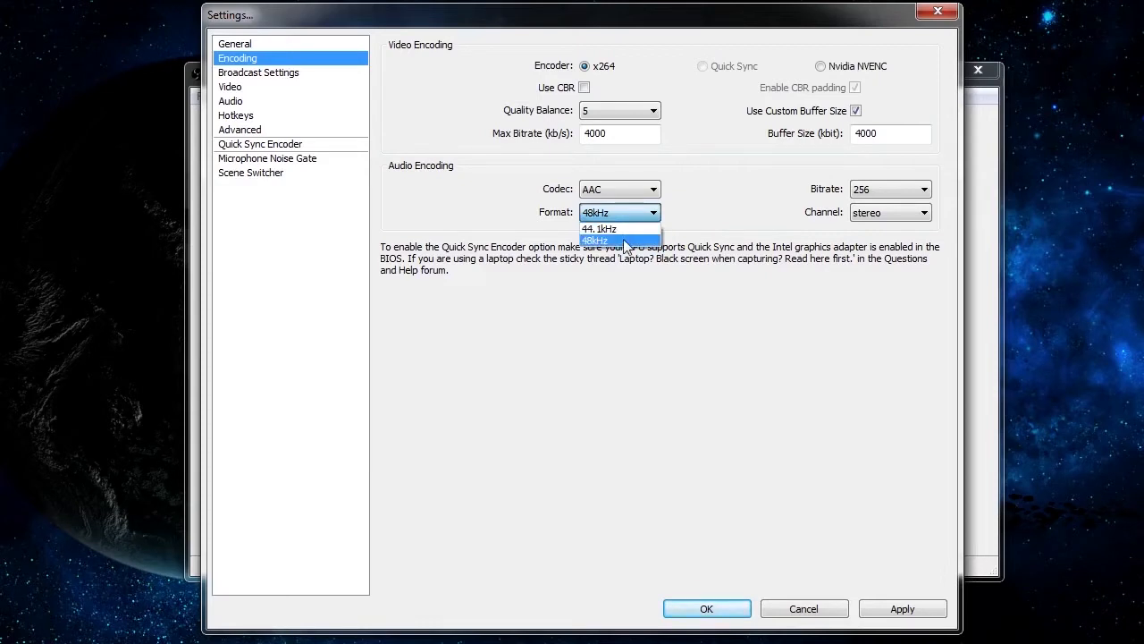
left_click(625, 241)
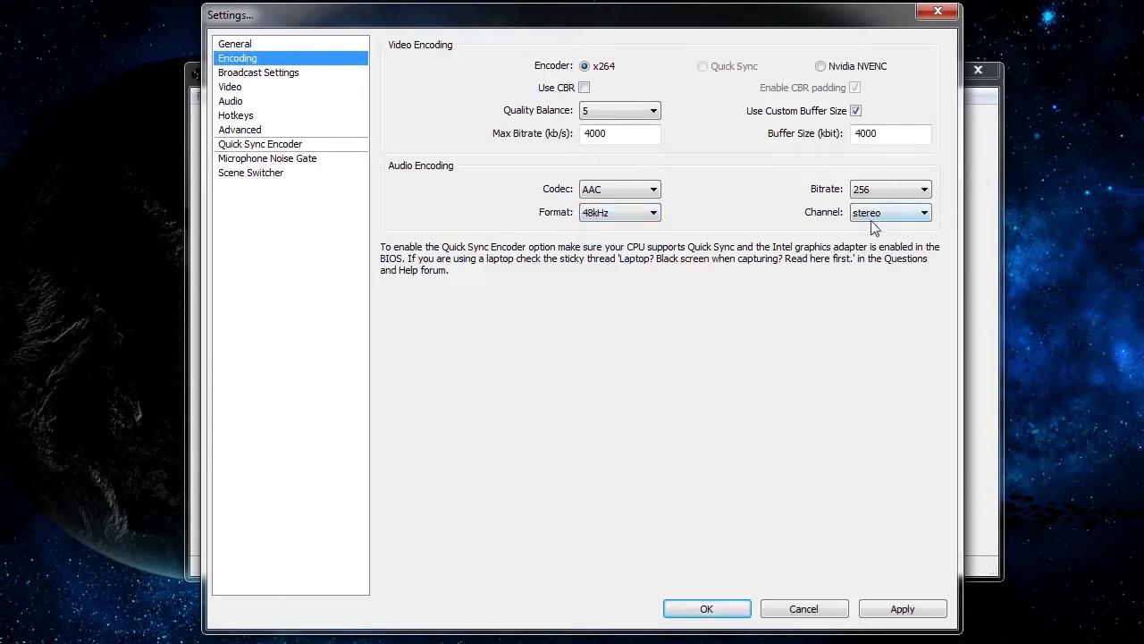
left_click(905, 218)
left_click(926, 214)
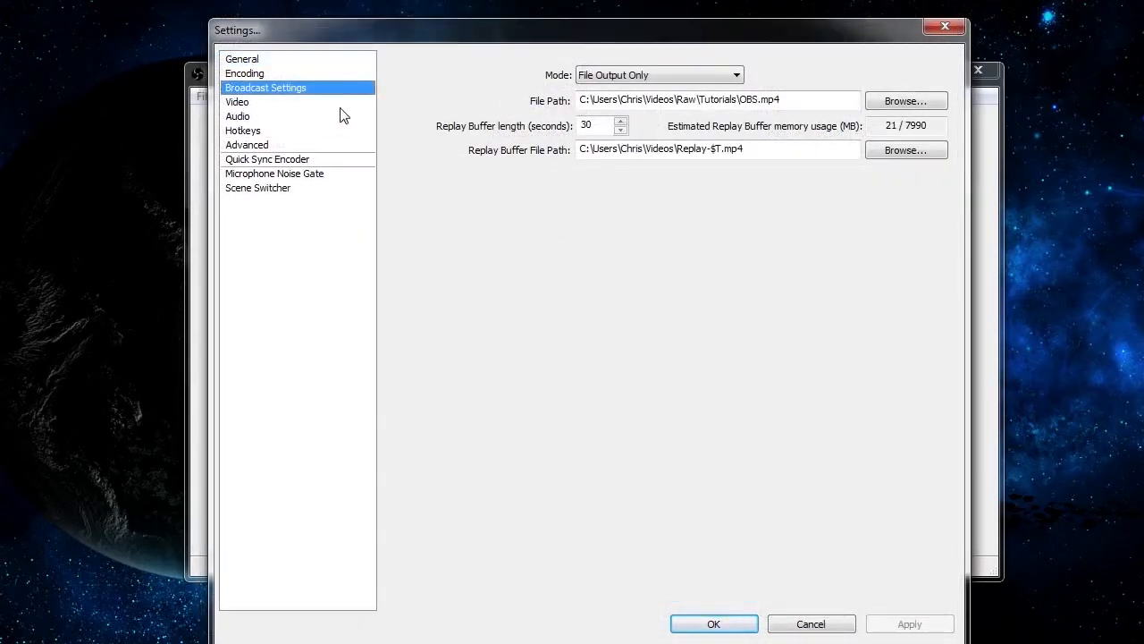
Step: In the Video settings, review the adapter choices and use NVIDIA GeForce GT 750M as the video adapter
left_click(355, 104)
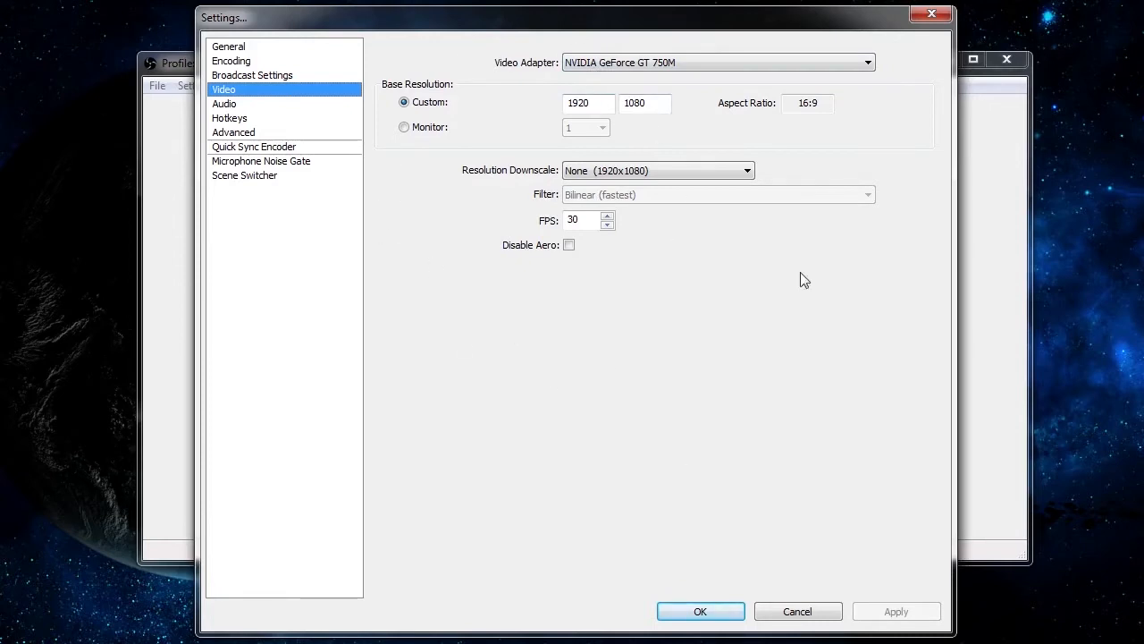
left_click(628, 65)
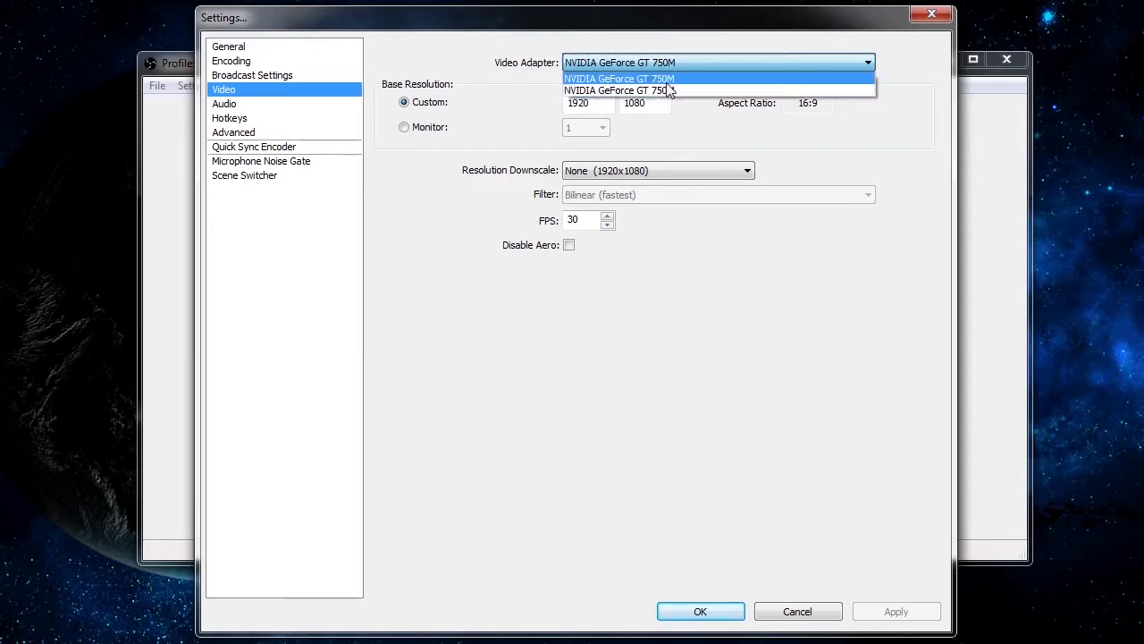
left_click(688, 64)
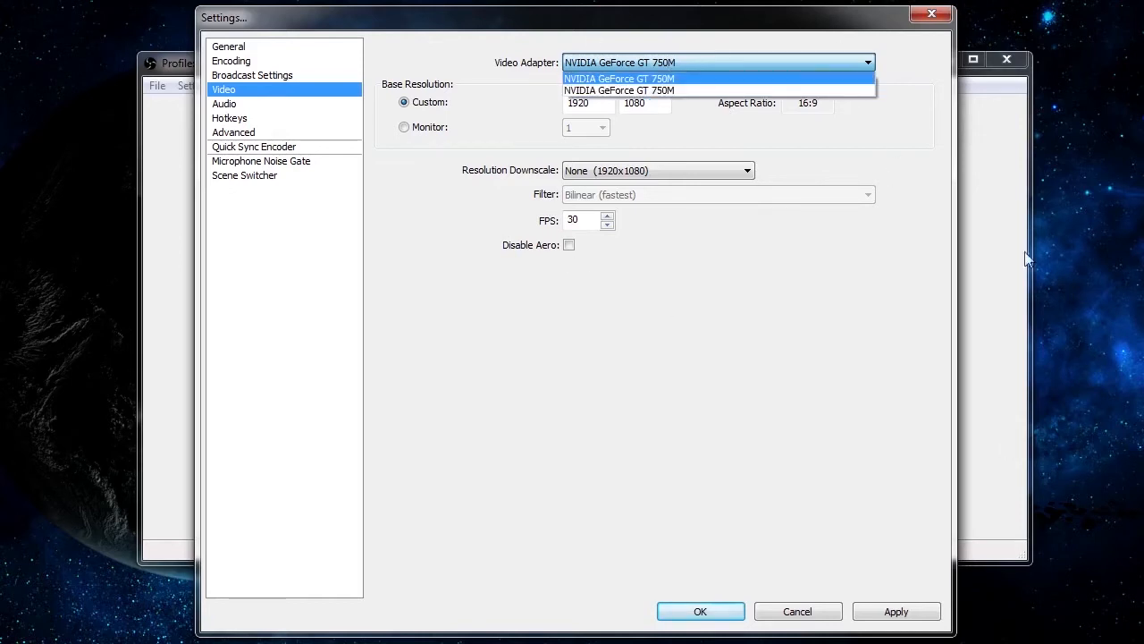
left_click(624, 224)
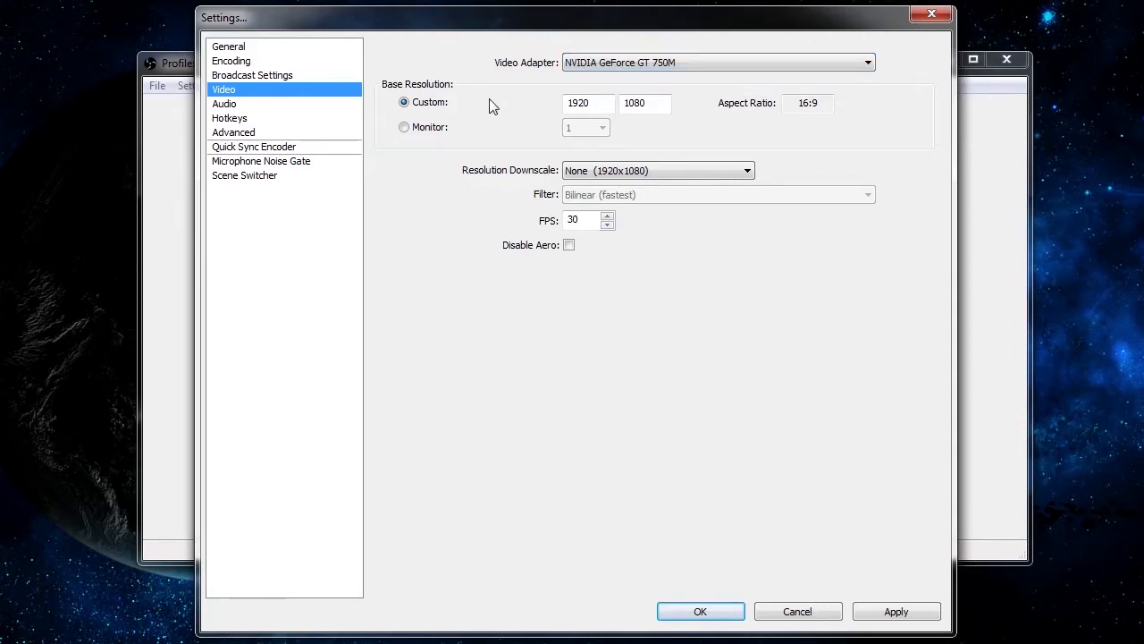
Step: Examine the custom base resolution's width, height and aspect ratio
left_click_drag(608, 103, 546, 104)
left_click(592, 105)
left_click_drag(598, 105, 542, 107)
left_click_drag(658, 107, 563, 102)
left_click_drag(653, 107, 539, 102)
left_click_drag(654, 104, 619, 104)
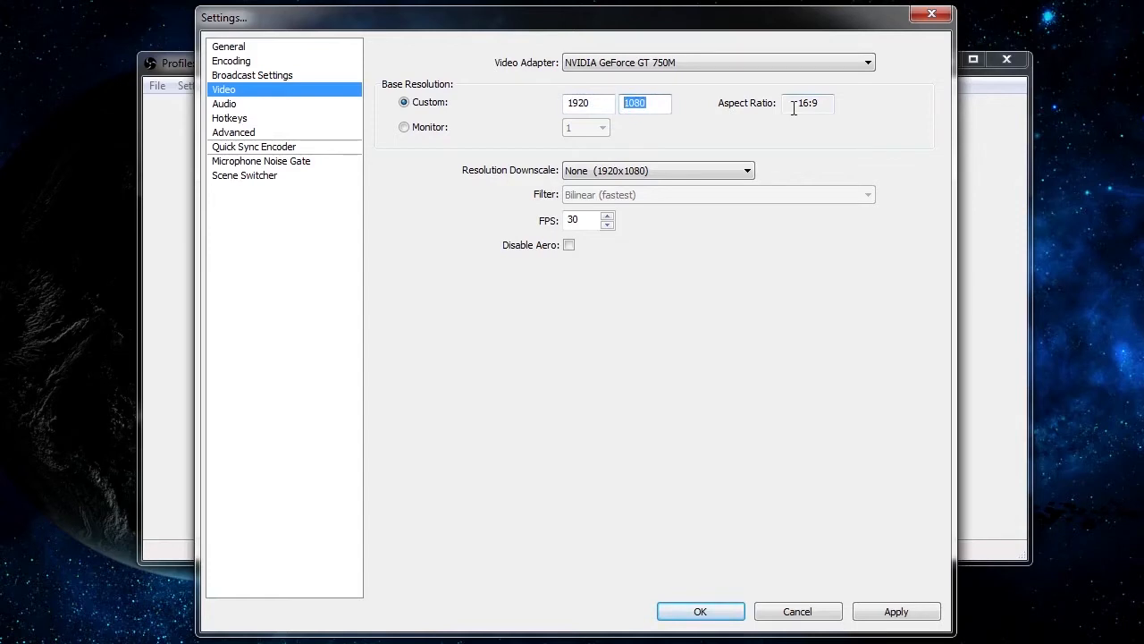
left_click_drag(793, 107, 856, 103)
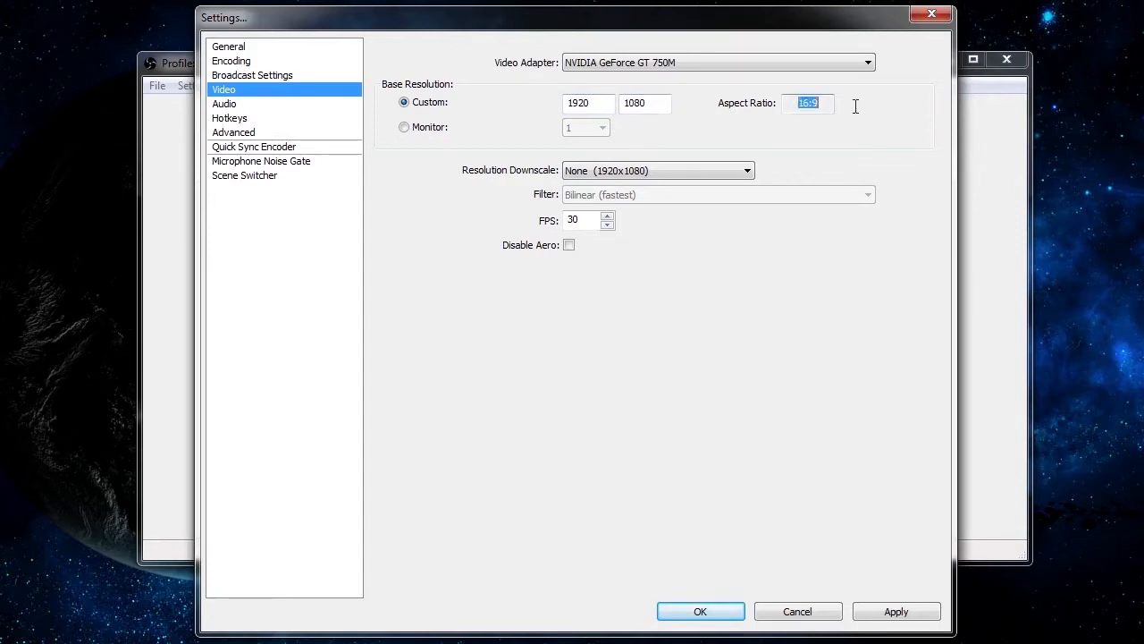
Step: Check the width and height fields of the custom base resolution against each other
left_click(661, 102)
left_click_drag(600, 103, 551, 103)
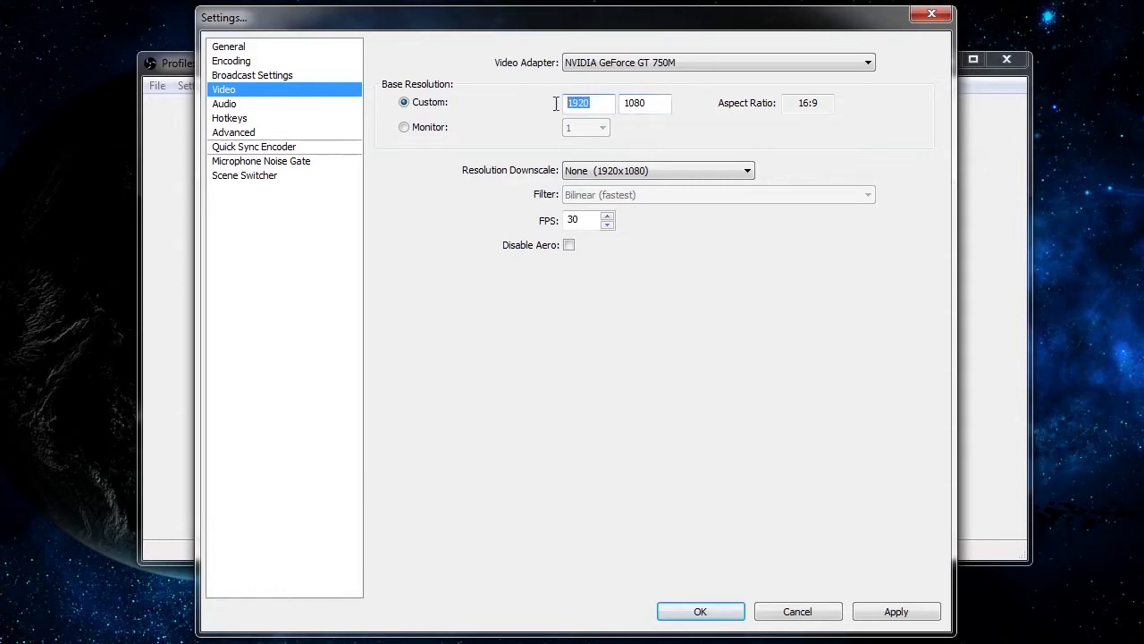
left_click_drag(659, 102, 604, 106)
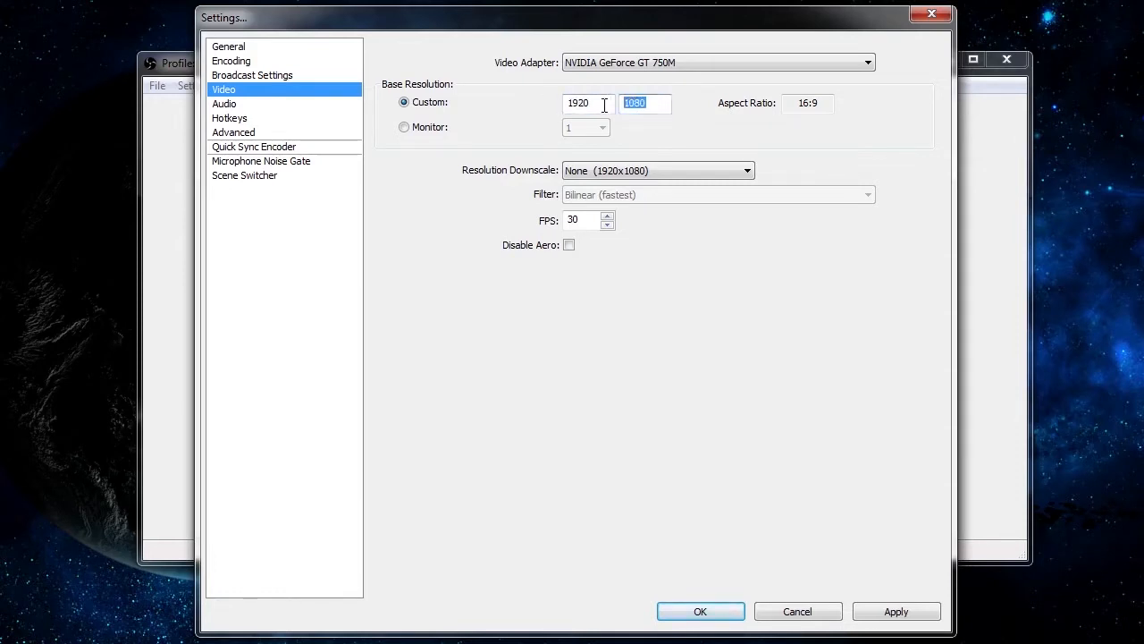
double_click(591, 105)
left_click(655, 105)
left_click_drag(655, 105, 626, 114)
left_click(651, 106)
Step: Try the Monitor option for the base resolution with its monitor choices, and check the downscale filter options
left_click(404, 128)
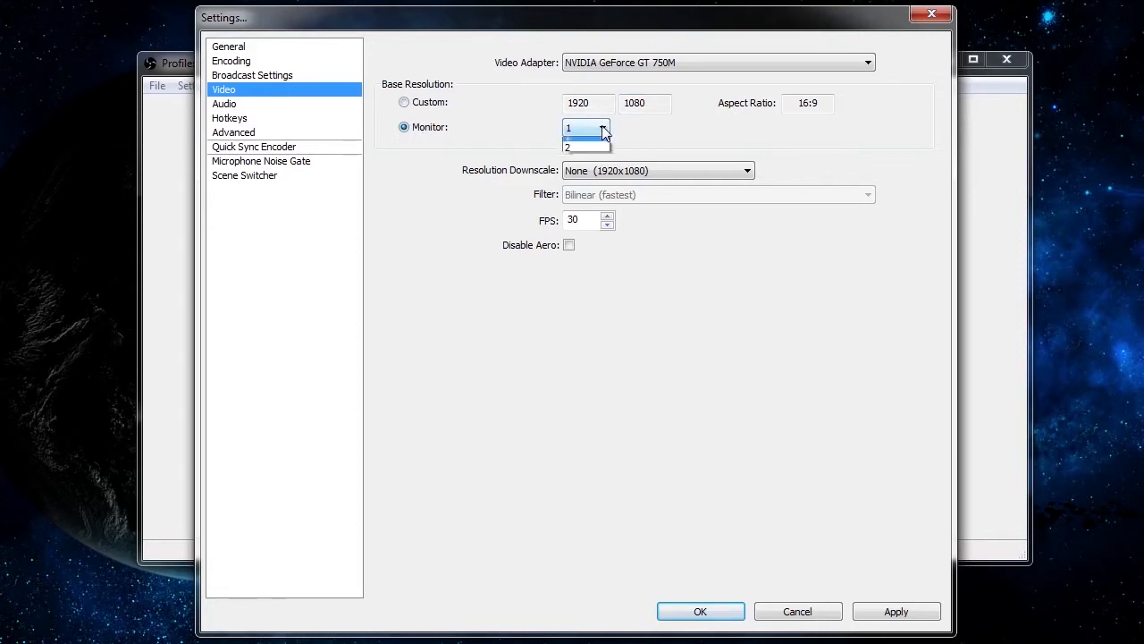
left_click(602, 128)
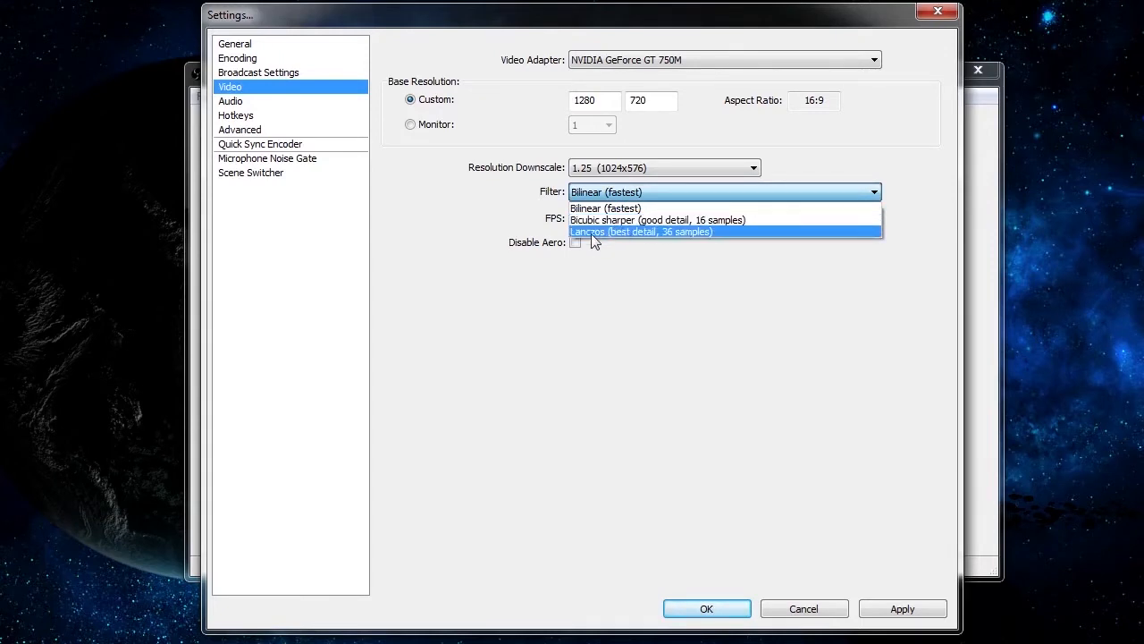
left_click(653, 284)
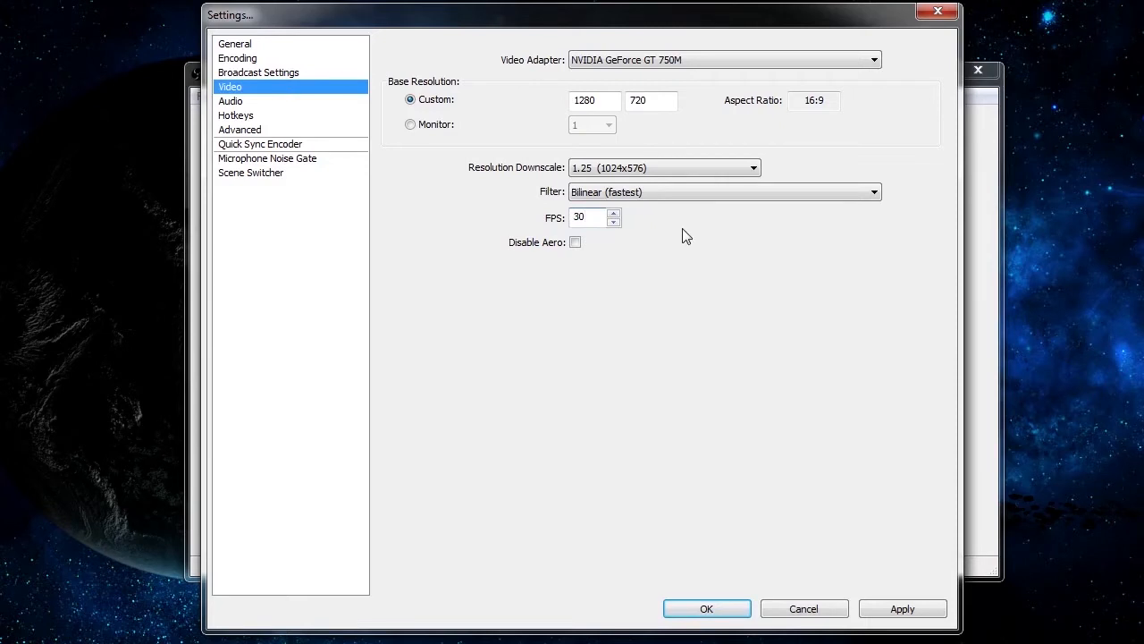
Step: Set the video frame rate to 60 FPS and disable Aero
left_click_drag(597, 219, 503, 222)
type("60")
left_click(610, 213)
left_click(587, 219)
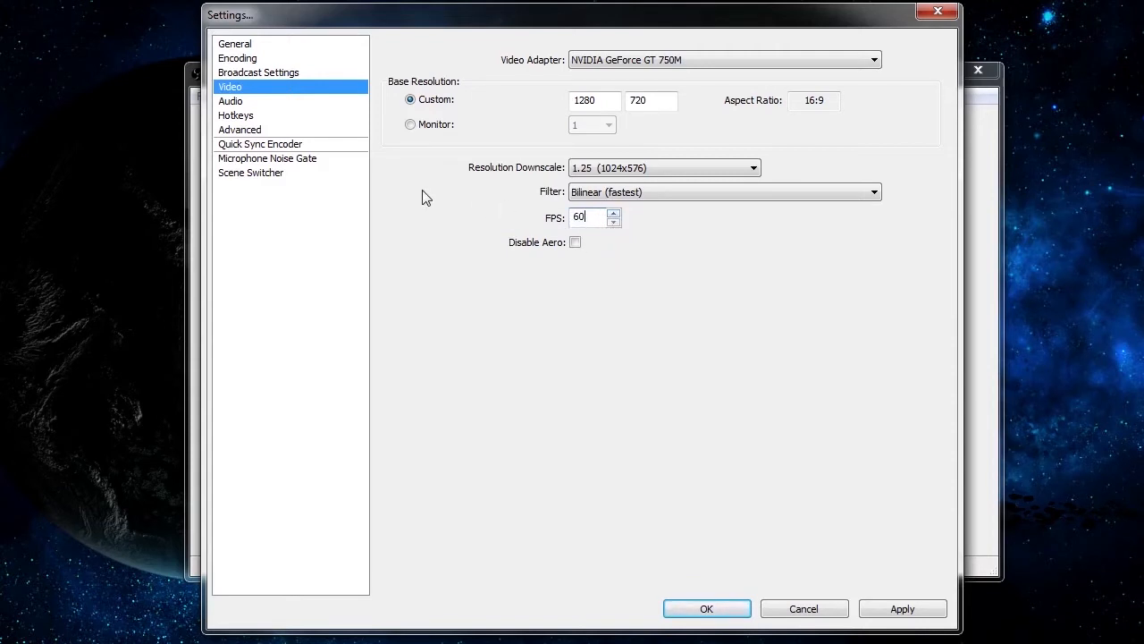
left_click(575, 242)
Step: In the Audio settings, review the available microphone/auxiliary and desktop audio devices
left_click(240, 101)
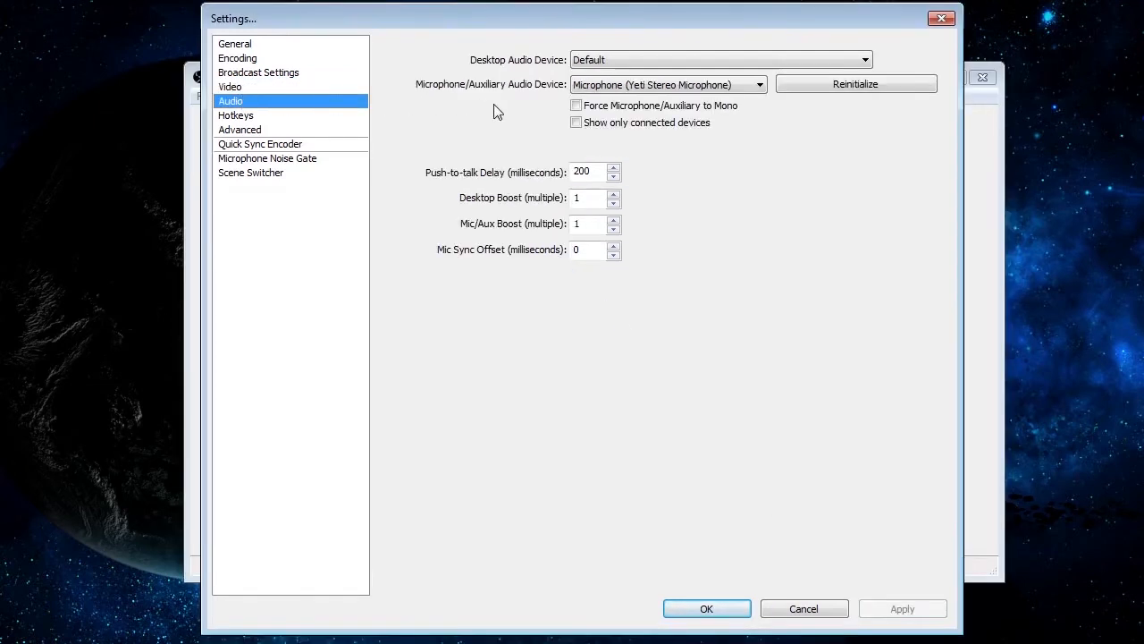
left_click(600, 90)
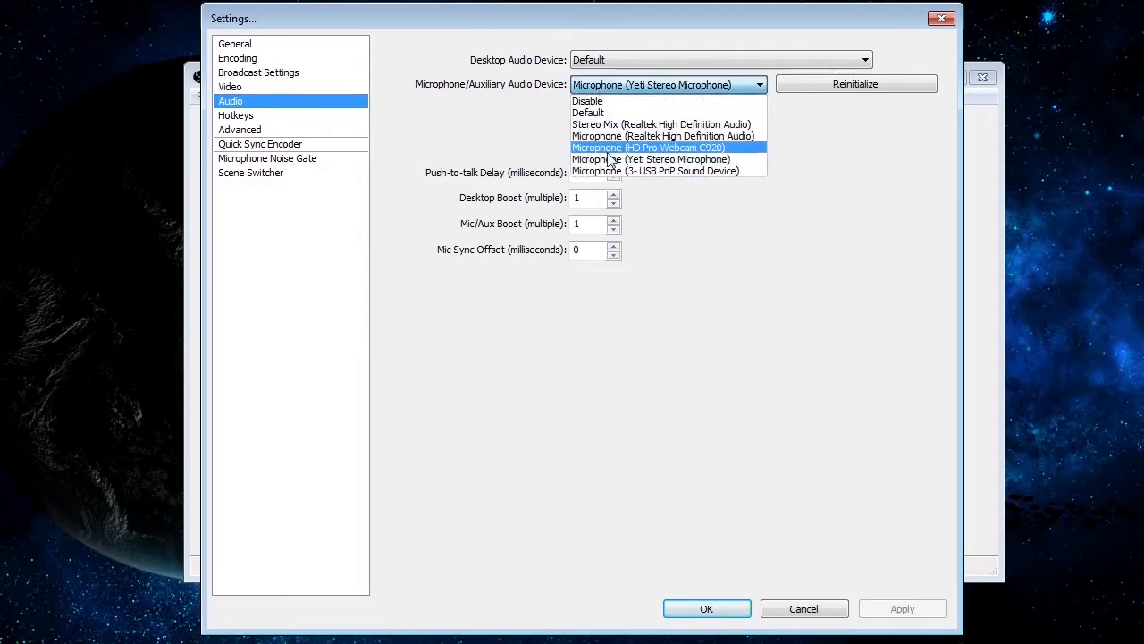
left_click(740, 85)
left_click(627, 60)
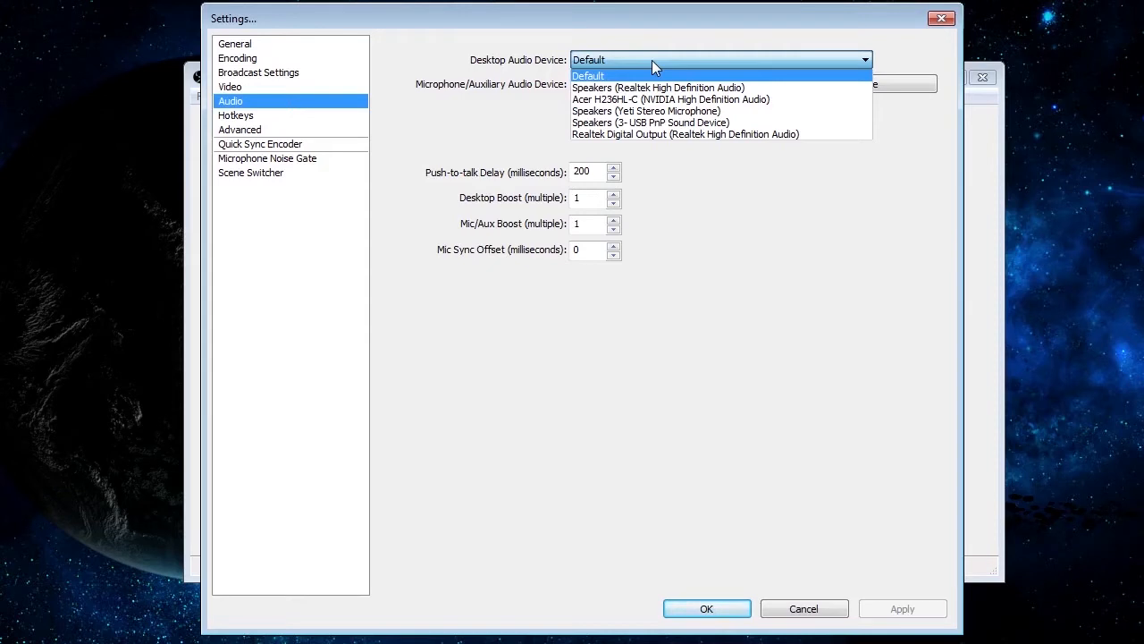
left_click(652, 60)
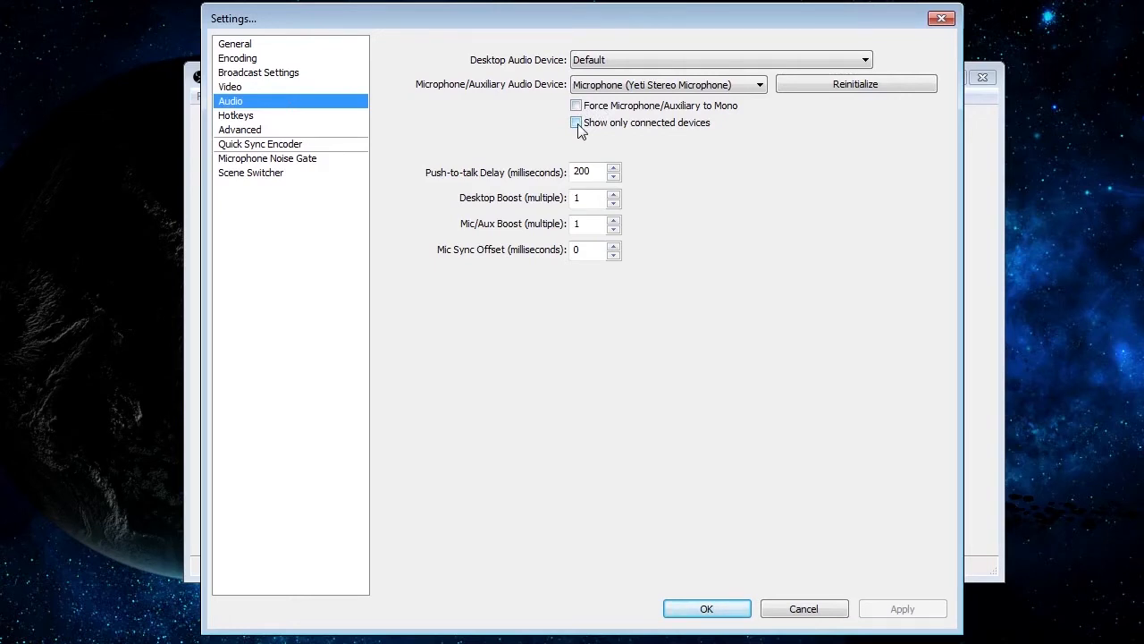
left_click(596, 84)
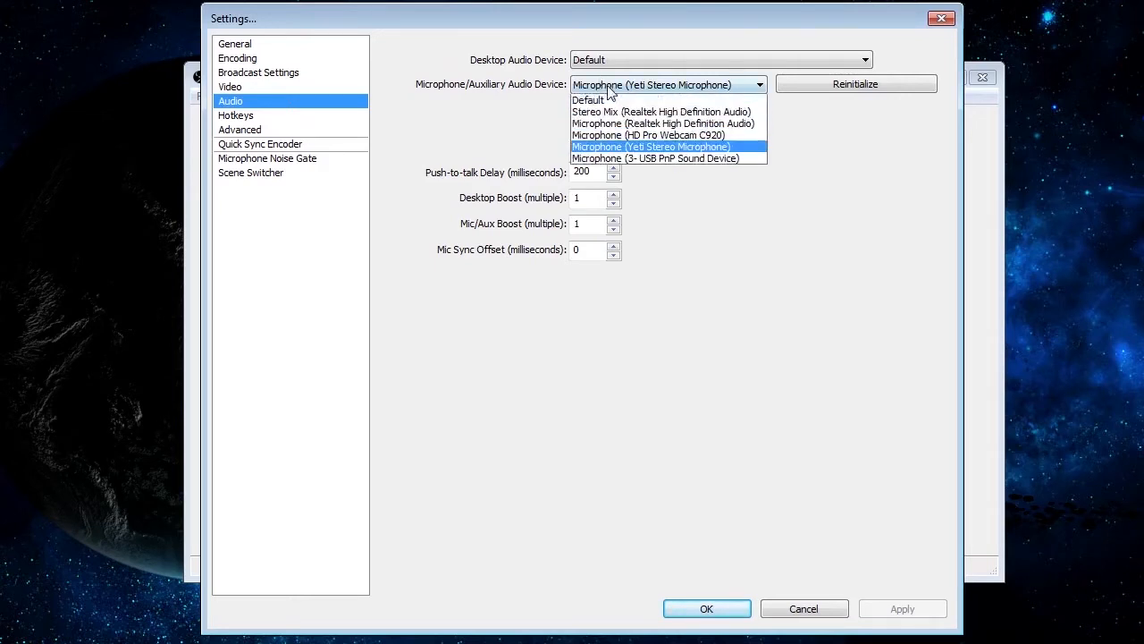
left_click(589, 89)
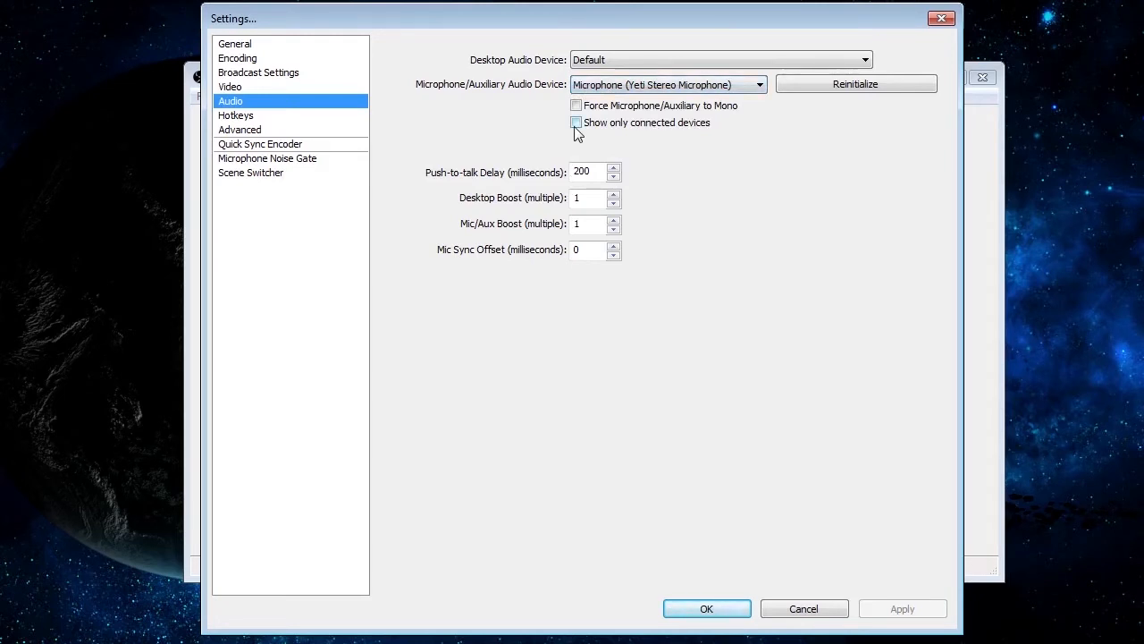
Step: Check the push-to-talk delay and desktop boost values, and close the settings with the current audio configuration
left_click(594, 174)
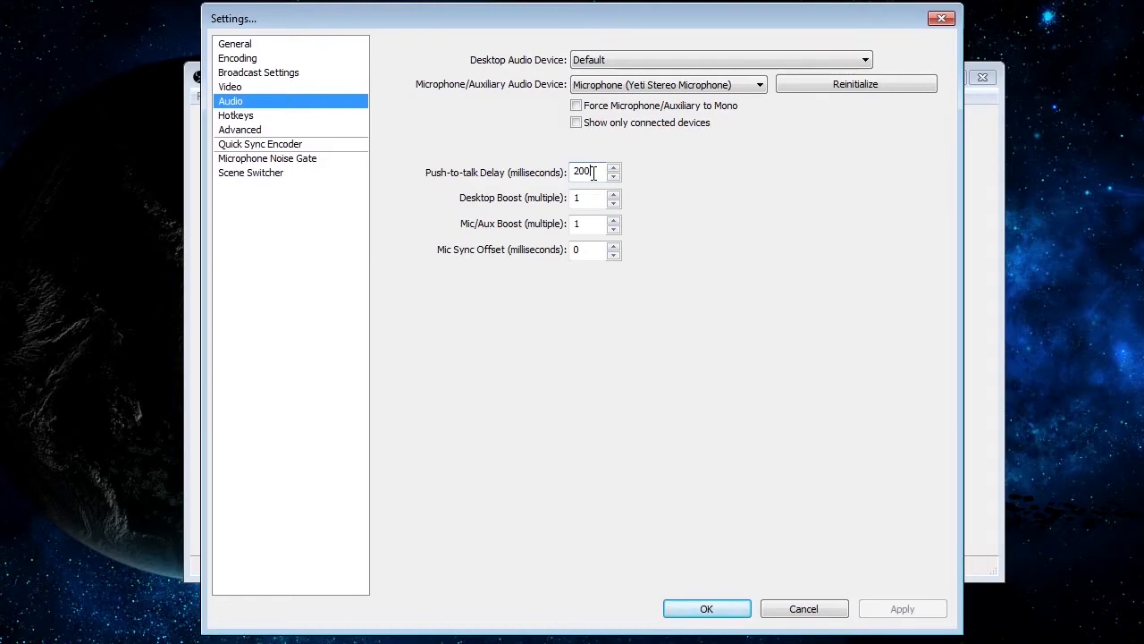
left_click(585, 198)
left_click(706, 608)
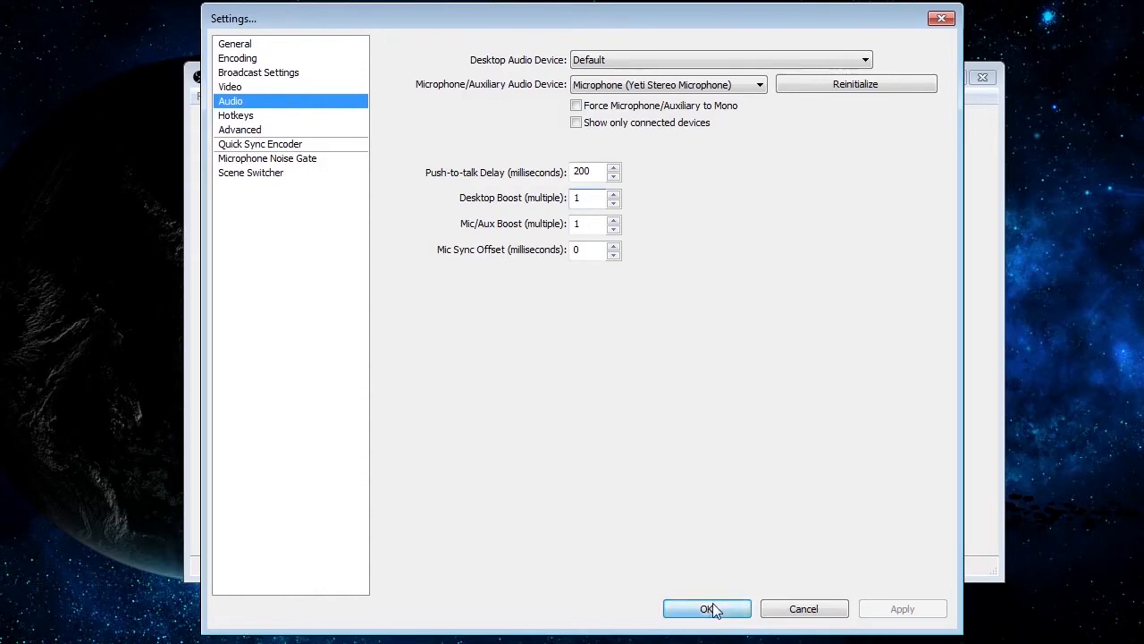
Step: Try lowering and raising the microphone and desktop audio volume levels in the main window
mouse_move(711, 441)
left_mouse_down()
mouse_move(686, 450)
mouse_move(725, 454)
left_mouse_up()
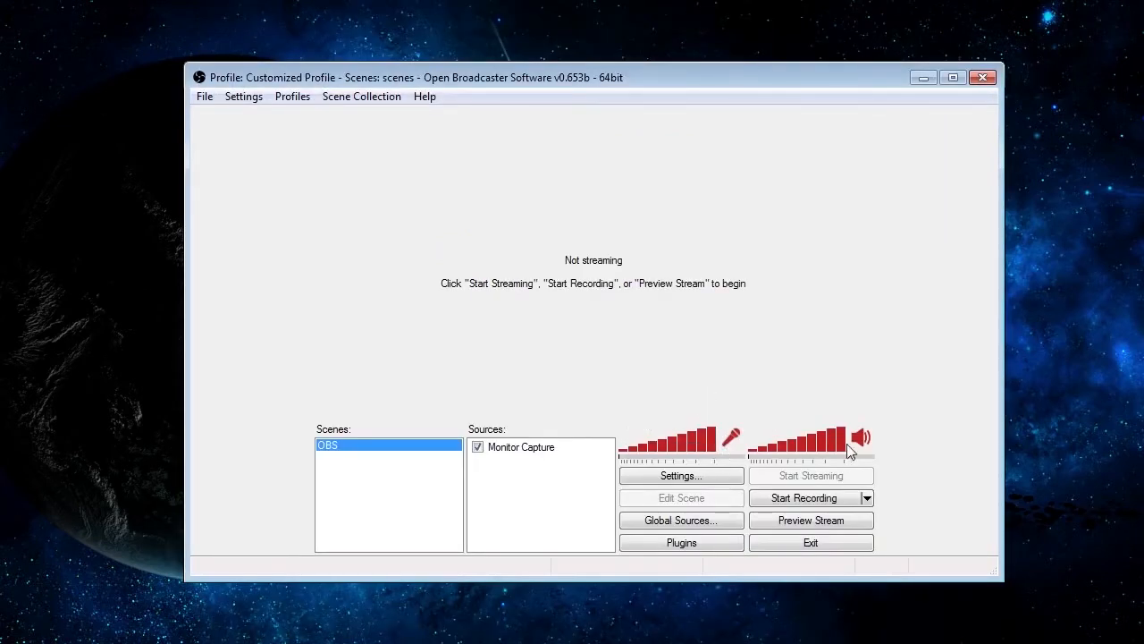
mouse_move(839, 451)
left_mouse_down()
mouse_move(805, 451)
mouse_move(827, 452)
left_mouse_up()
left_click_drag(700, 449, 717, 447)
left_click_drag(826, 448, 845, 450)
Step: Set the Mic Sync Offset to 50 milliseconds in the Audio settings and apply it
left_click(247, 100)
left_click(259, 116)
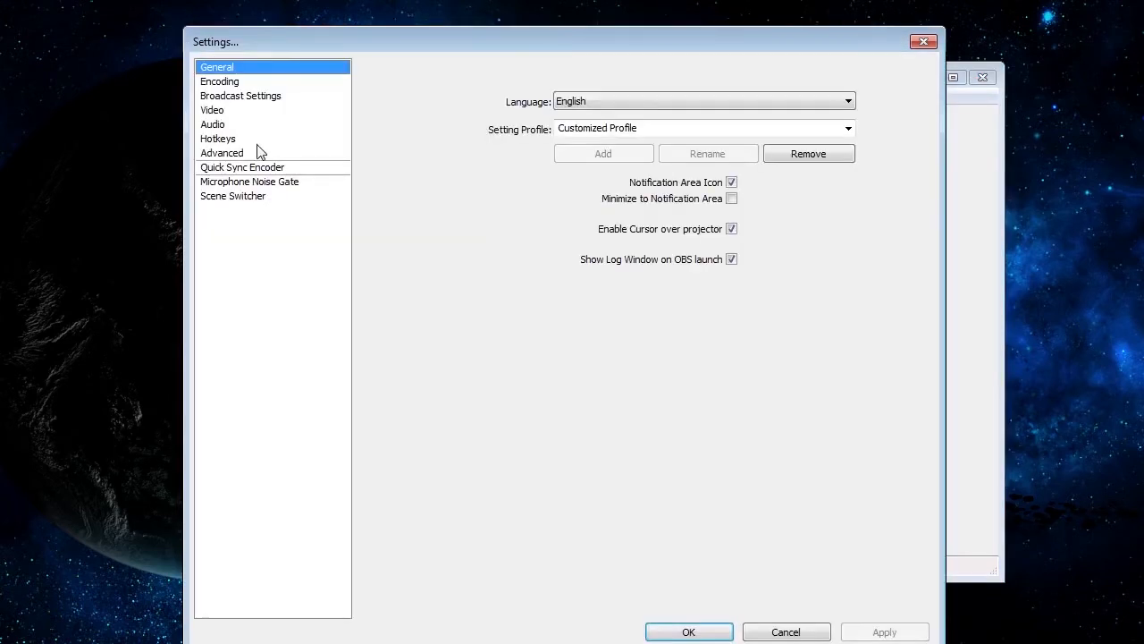
left_click(257, 125)
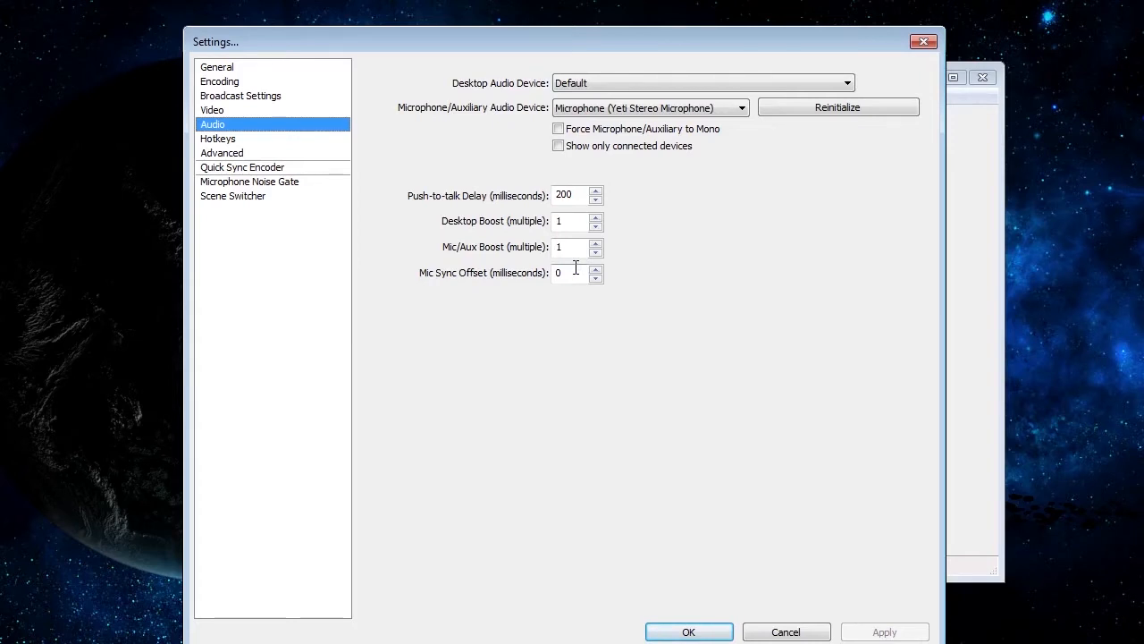
left_click_drag(576, 270, 553, 273)
type("50")
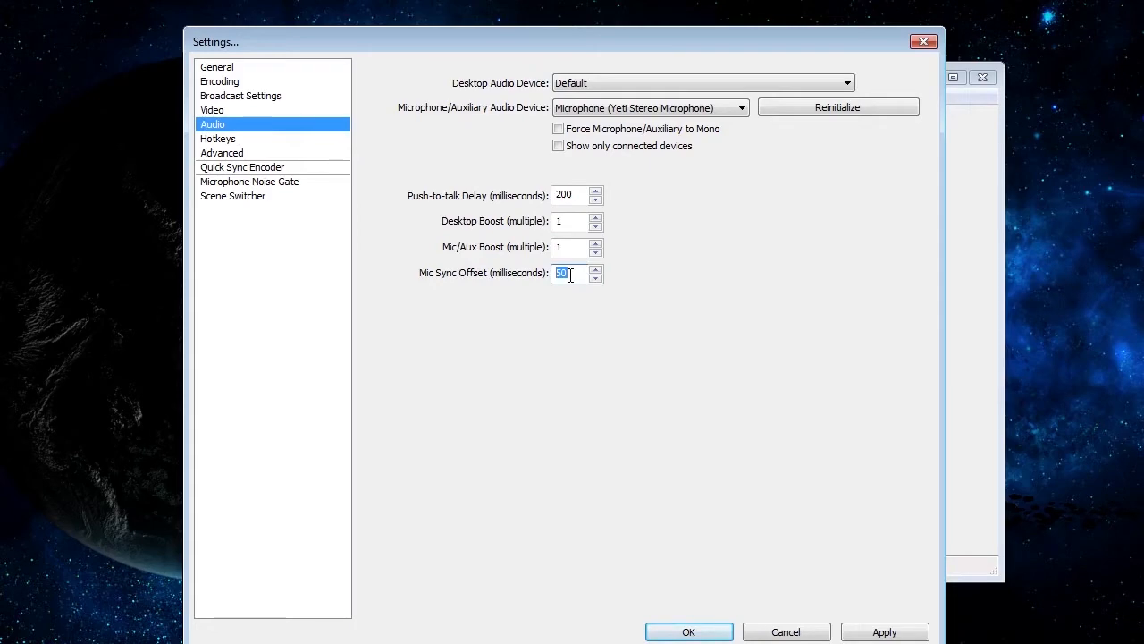
left_click(905, 635)
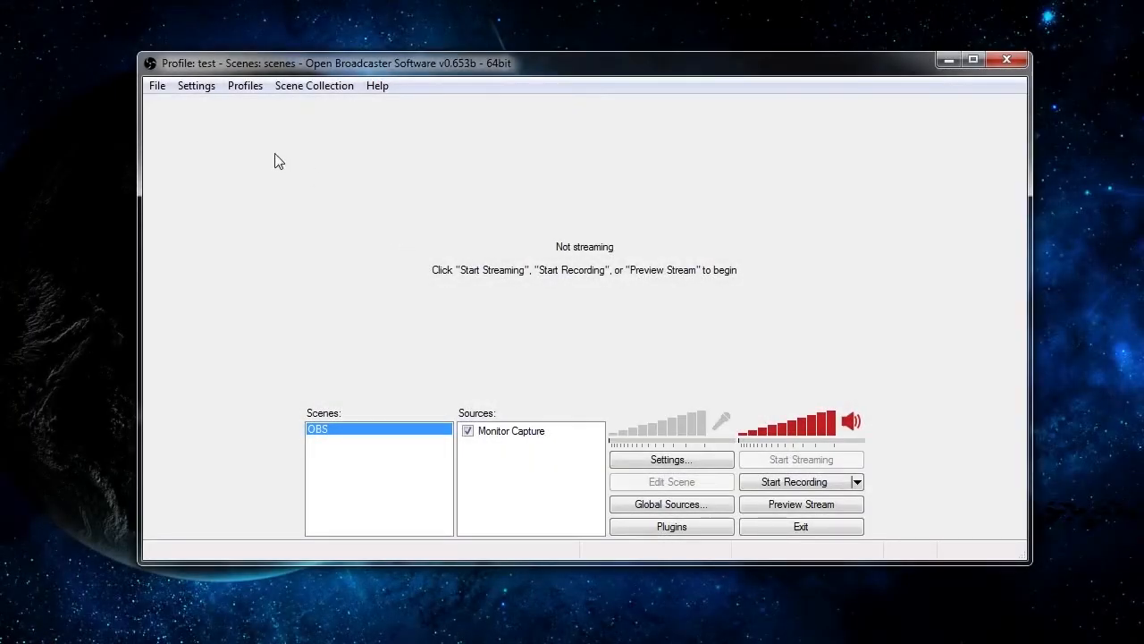
Step: Open the Hotkeys settings of the test profile and examine the audio and broadcast hotkey options
left_click(194, 86)
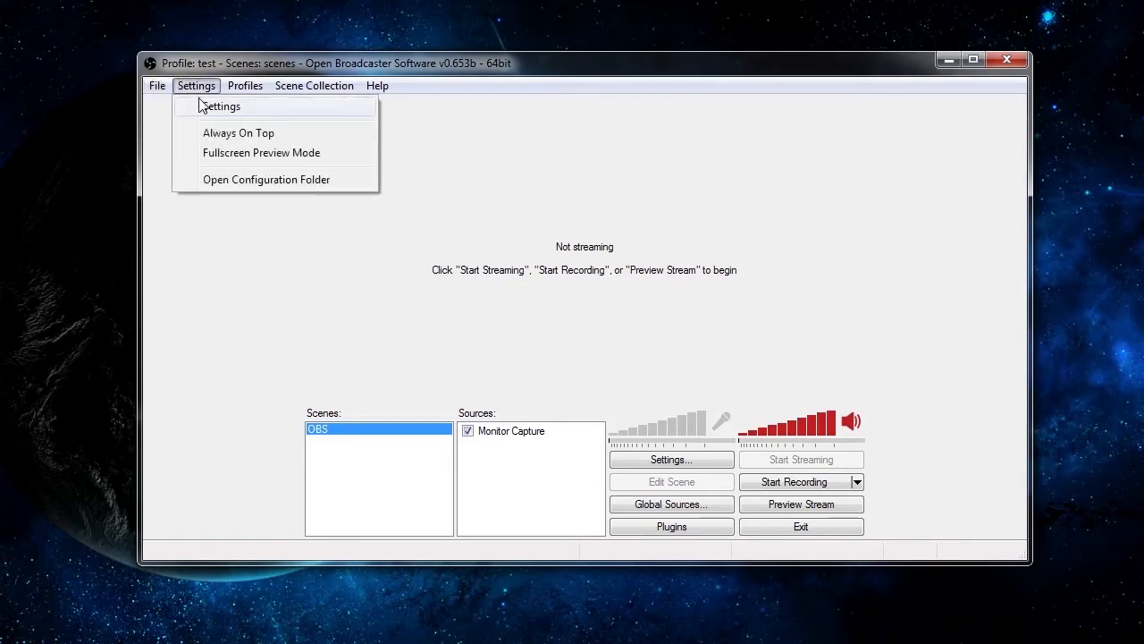
left_click(204, 109)
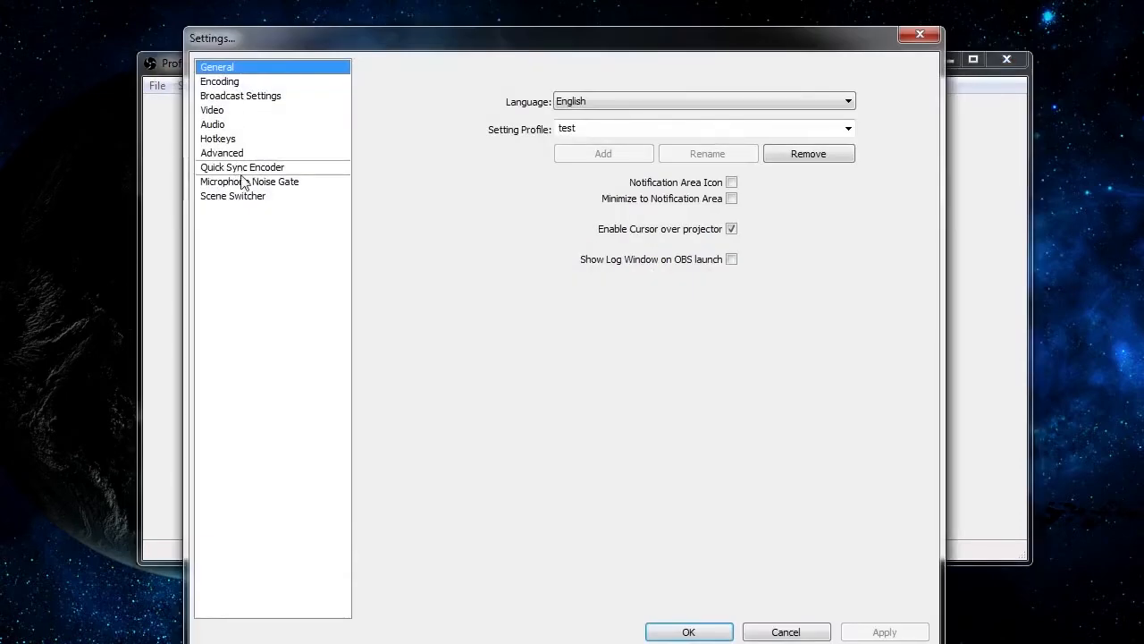
left_click(246, 140)
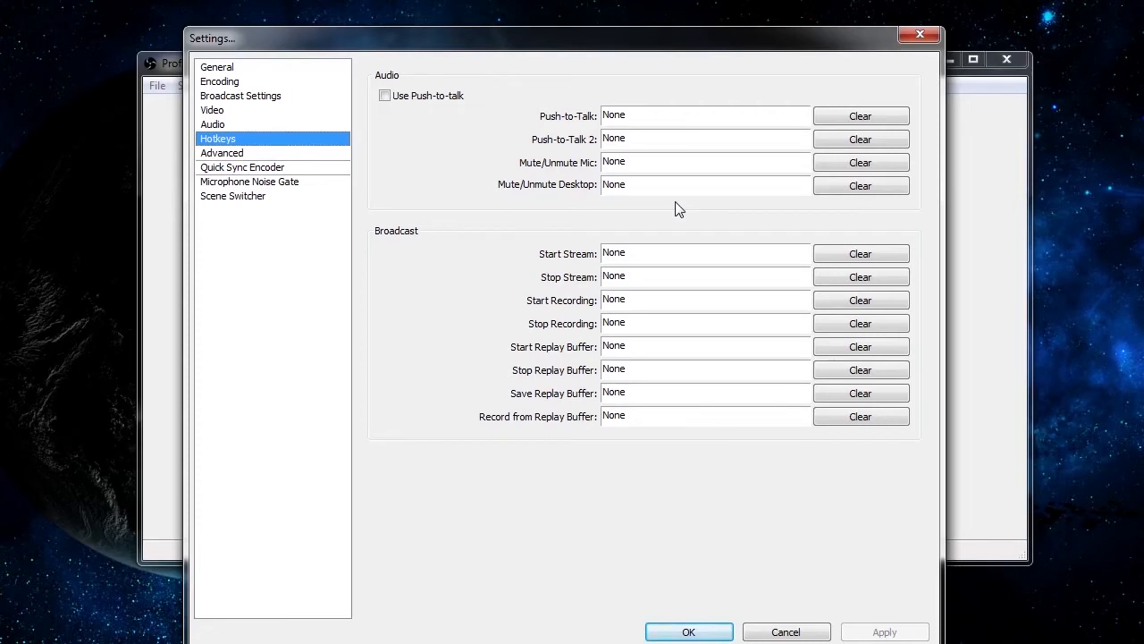
Step: Assign V to Push-to-Talk and Ctrl + V to Push-to-Talk 2, and clear both hotkeys again
left_click(613, 118)
key("v")
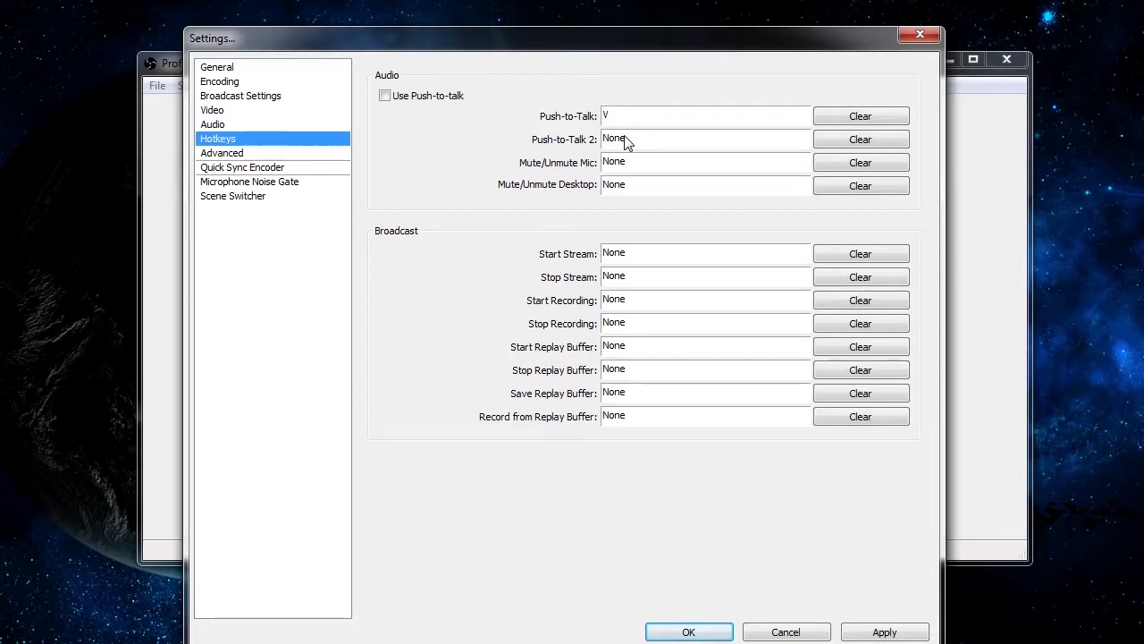
left_click(625, 141)
key("ctrl+v")
left_click(832, 118)
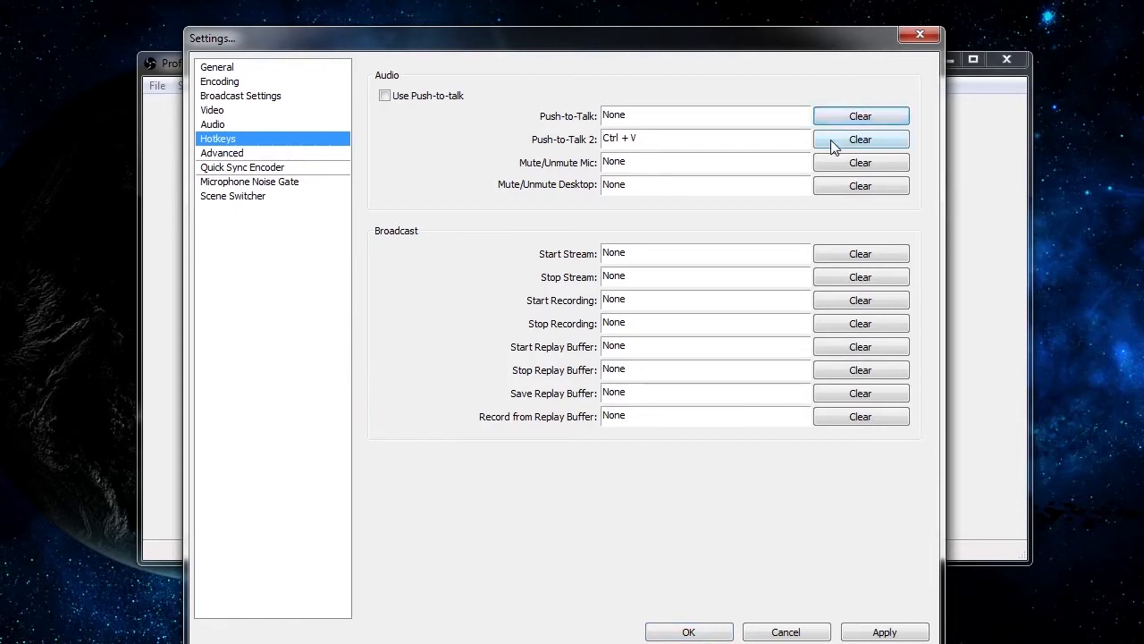
left_click(831, 139)
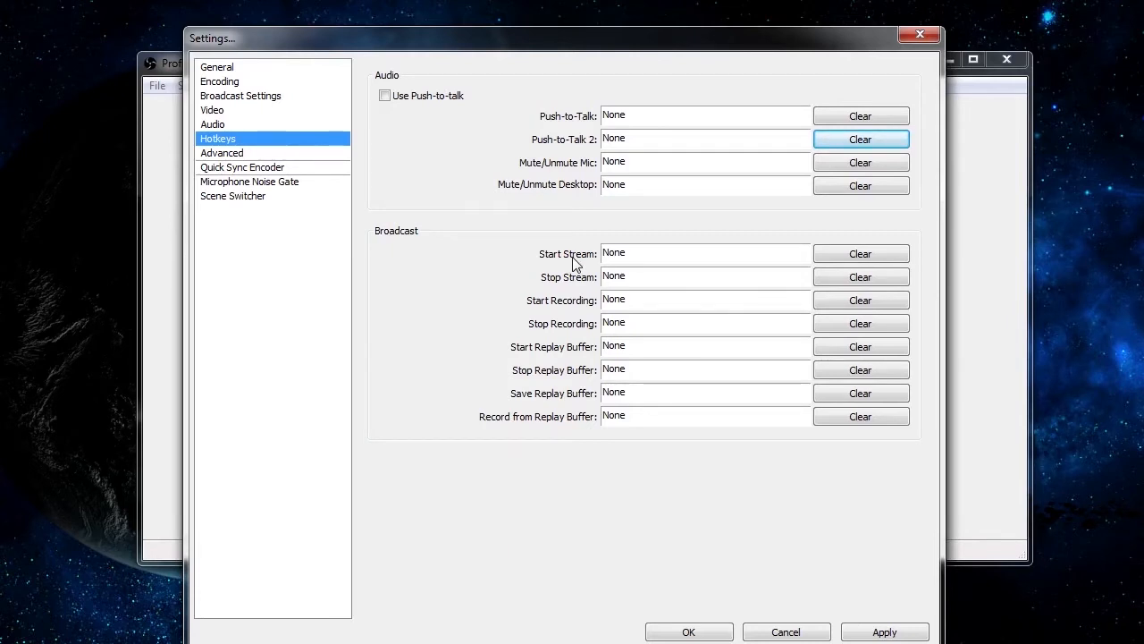
Step: Compare the replay buffer options in the Broadcast Settings with the replay buffer hotkeys
left_click(297, 96)
left_click(499, 413)
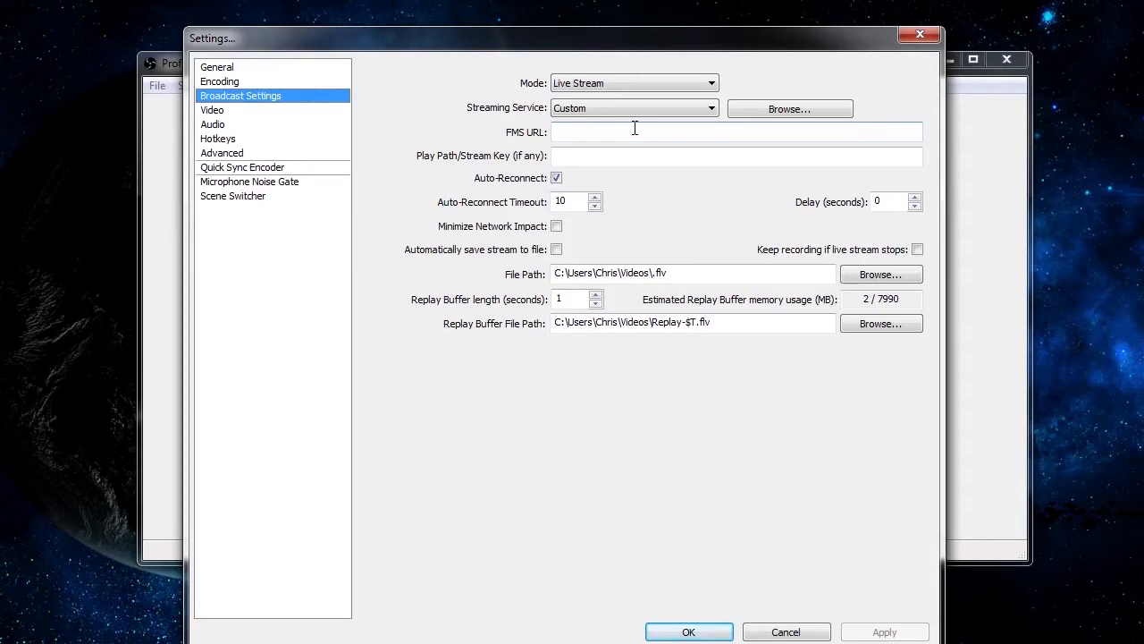
left_click(281, 140)
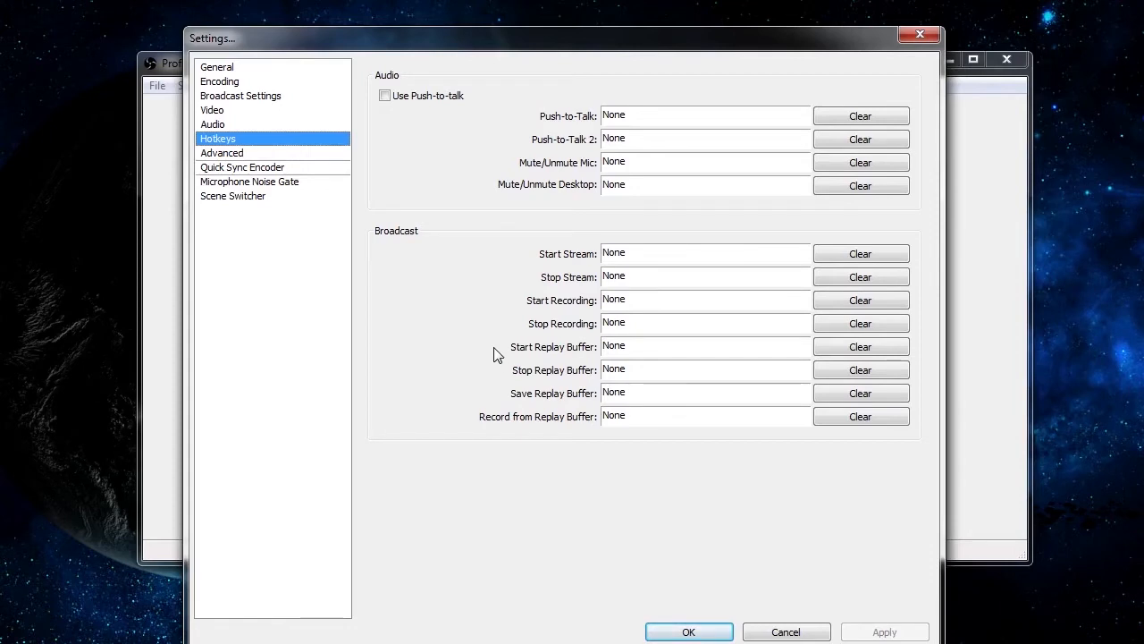
left_click(274, 101)
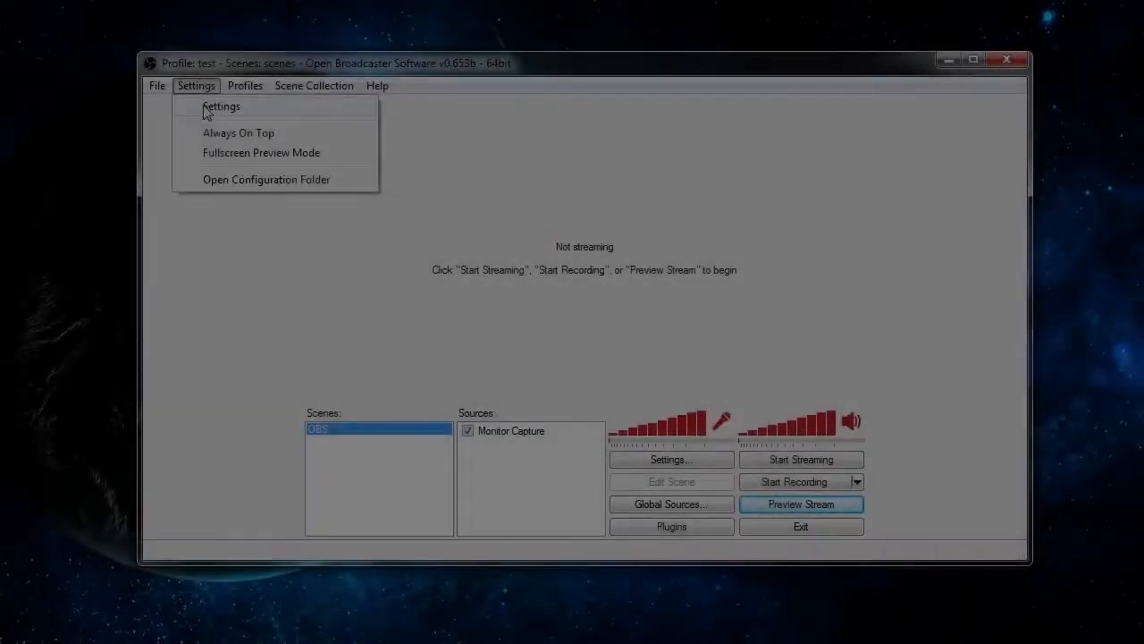
Step: Examine the Microphone Noise Gate settings and check which microphone device is selected in the Audio settings
left_click(204, 107)
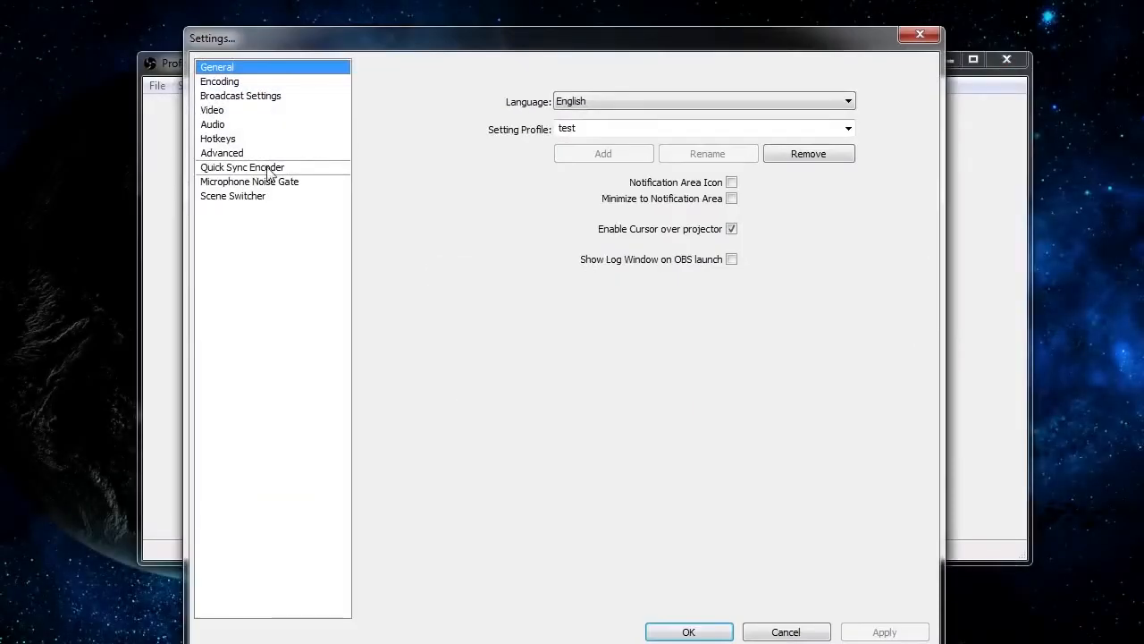
left_click(274, 181)
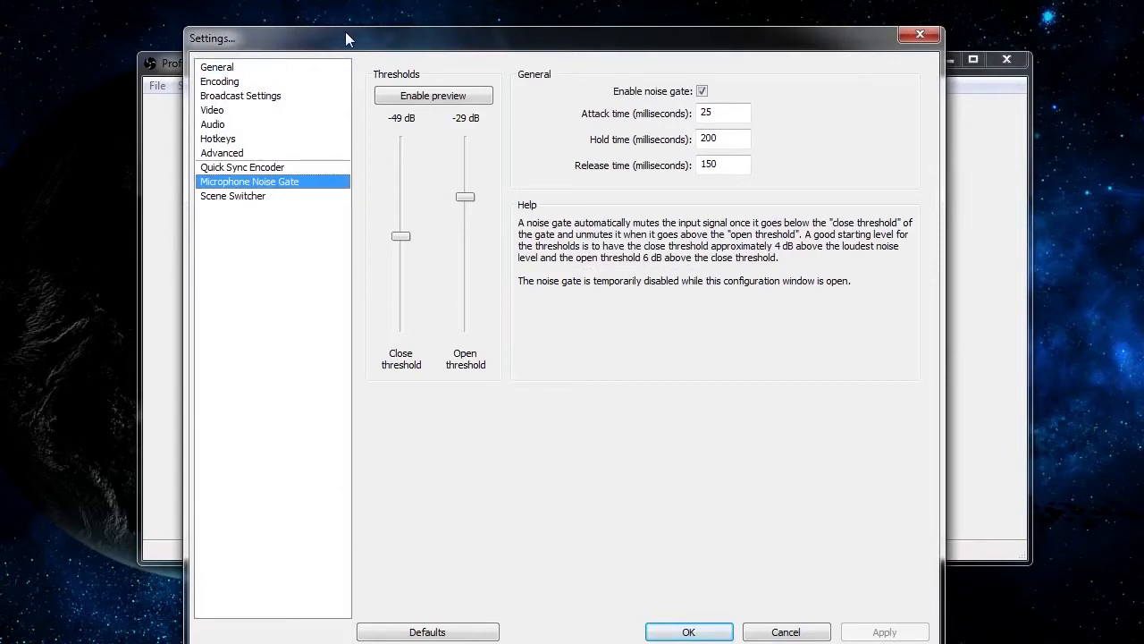
left_click_drag(347, 39, 364, 10)
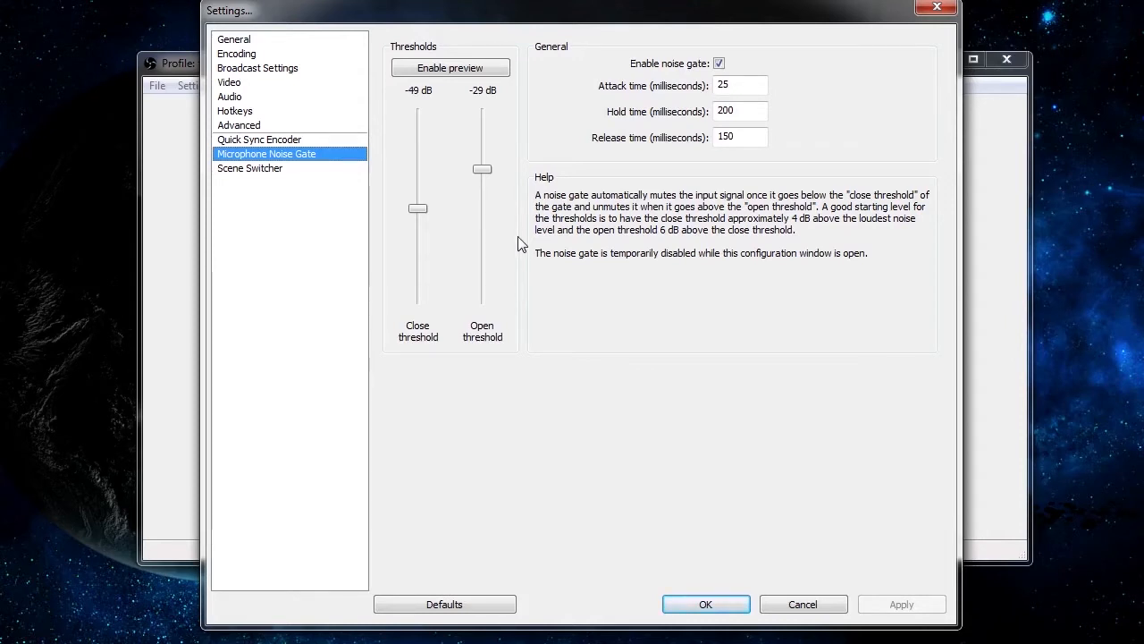
left_click(255, 100)
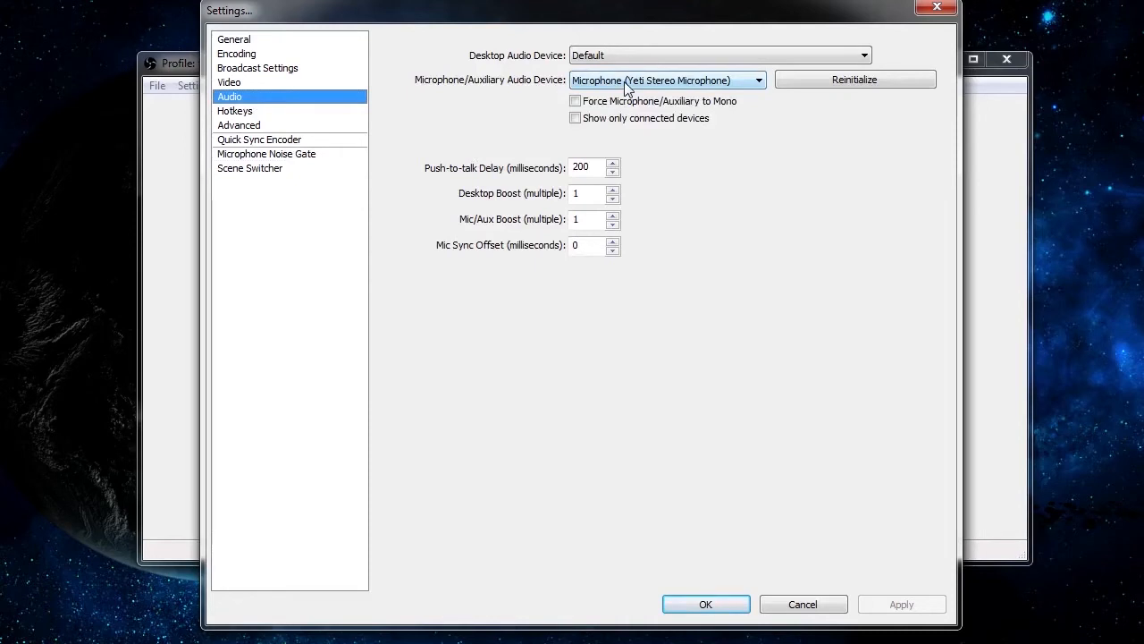
left_click(304, 158)
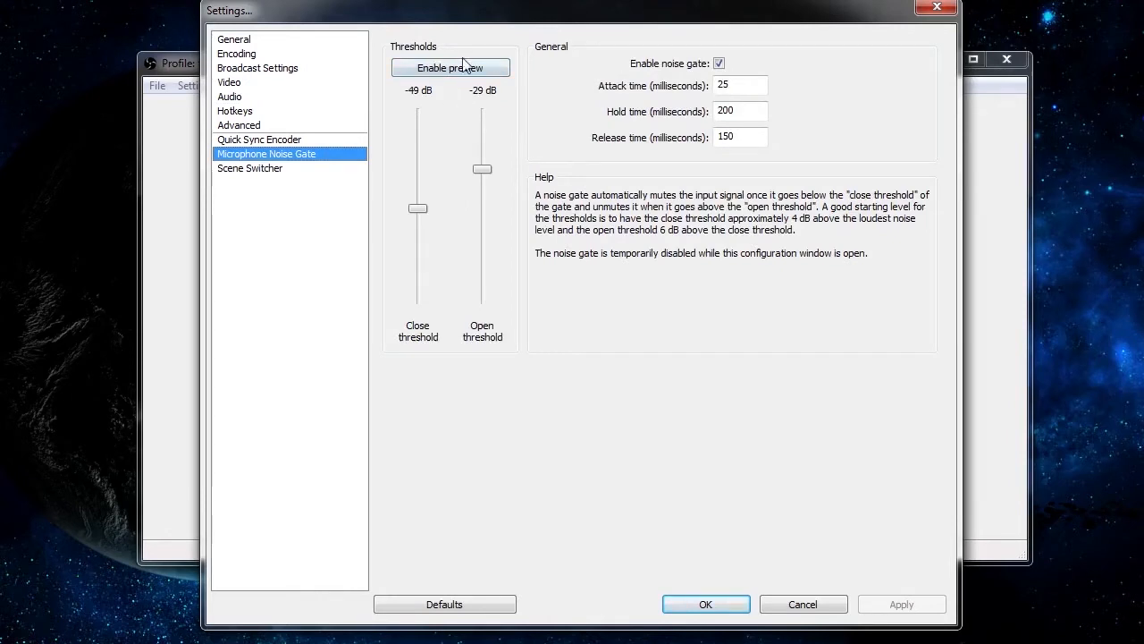
Step: Enable the noise gate's level preview and set the close threshold to -46 dB
left_click(458, 76)
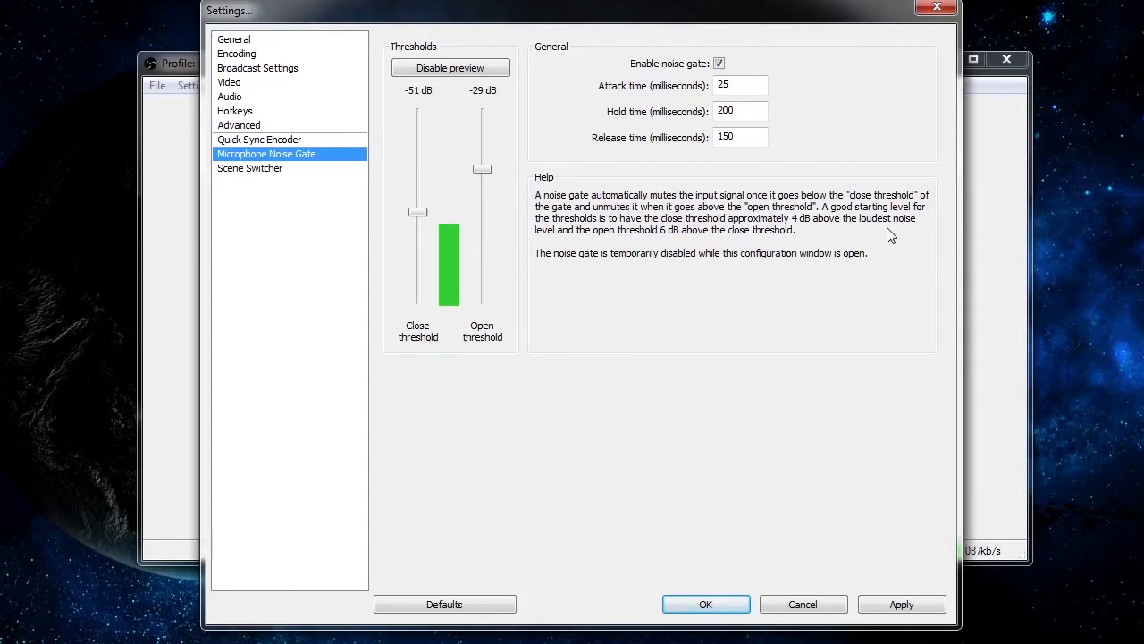
left_click_drag(419, 212, 419, 203)
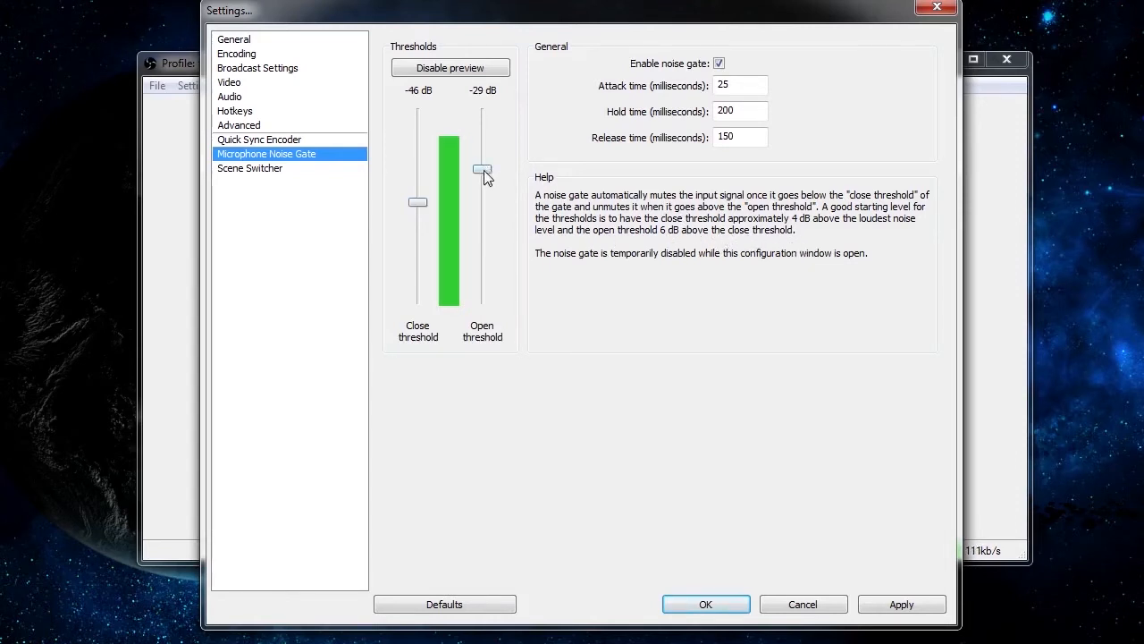
Step: Set the microphone noise gate's open threshold to -40 dB
left_click_drag(481, 171, 480, 191)
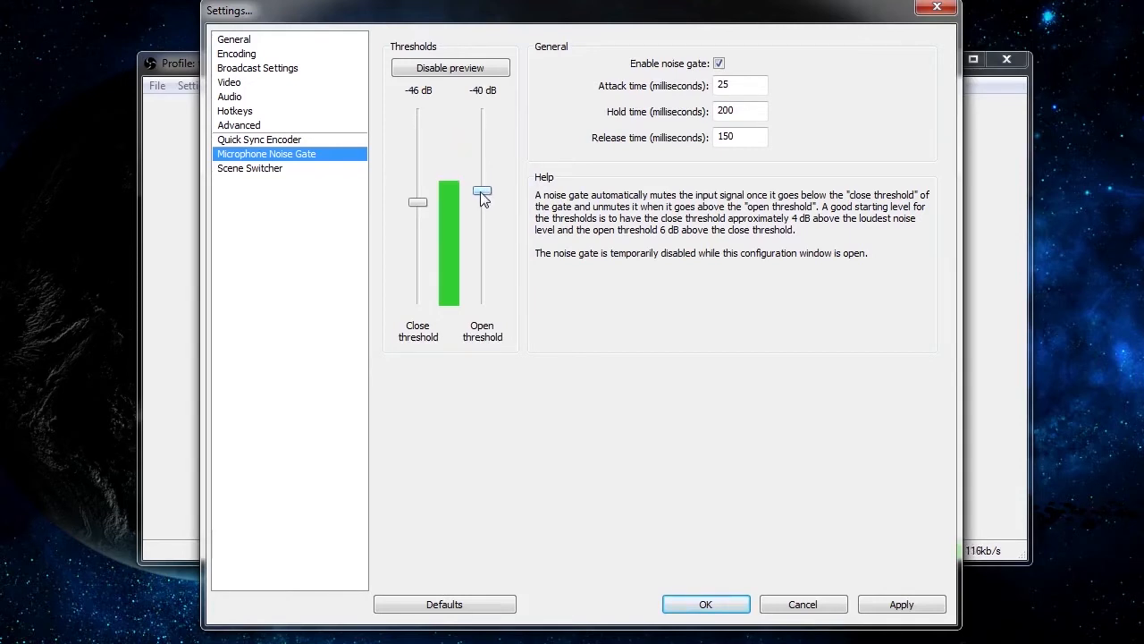
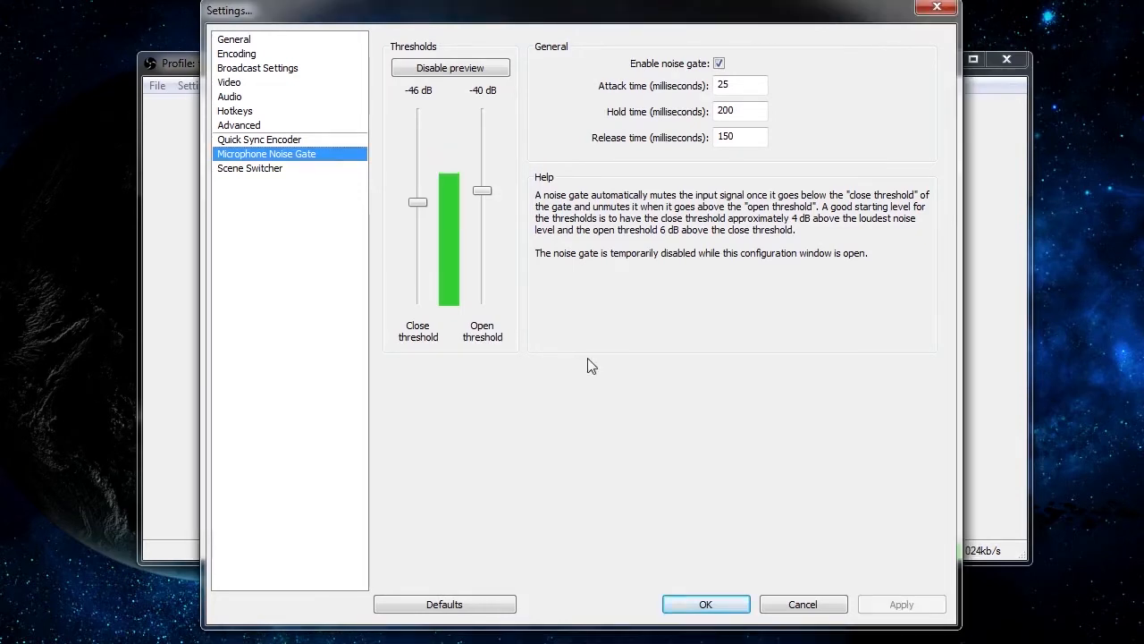
left_click(306, 174)
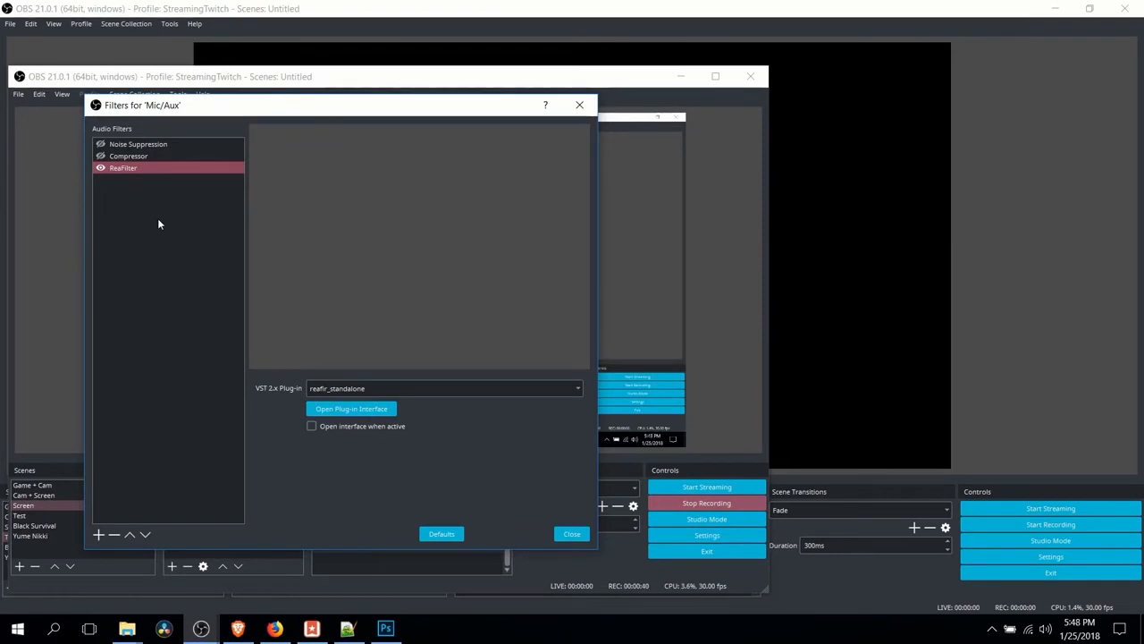
Step: Turn the ReaFilter on the Mic/Aux source off and back on to compare the sound
left_click(99, 170)
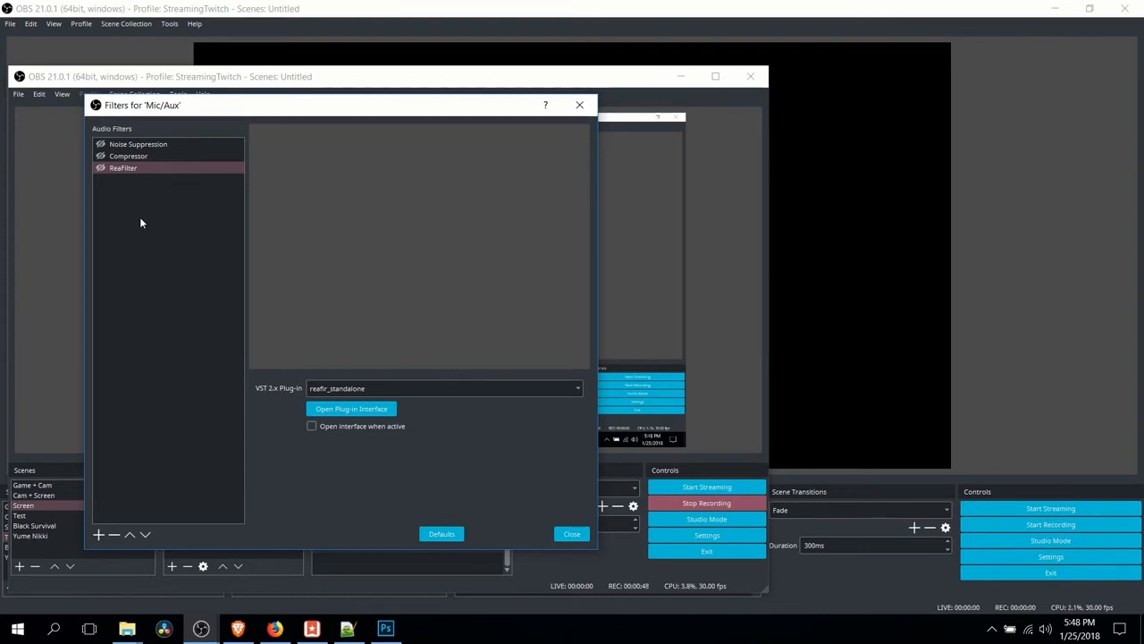
left_click(101, 170)
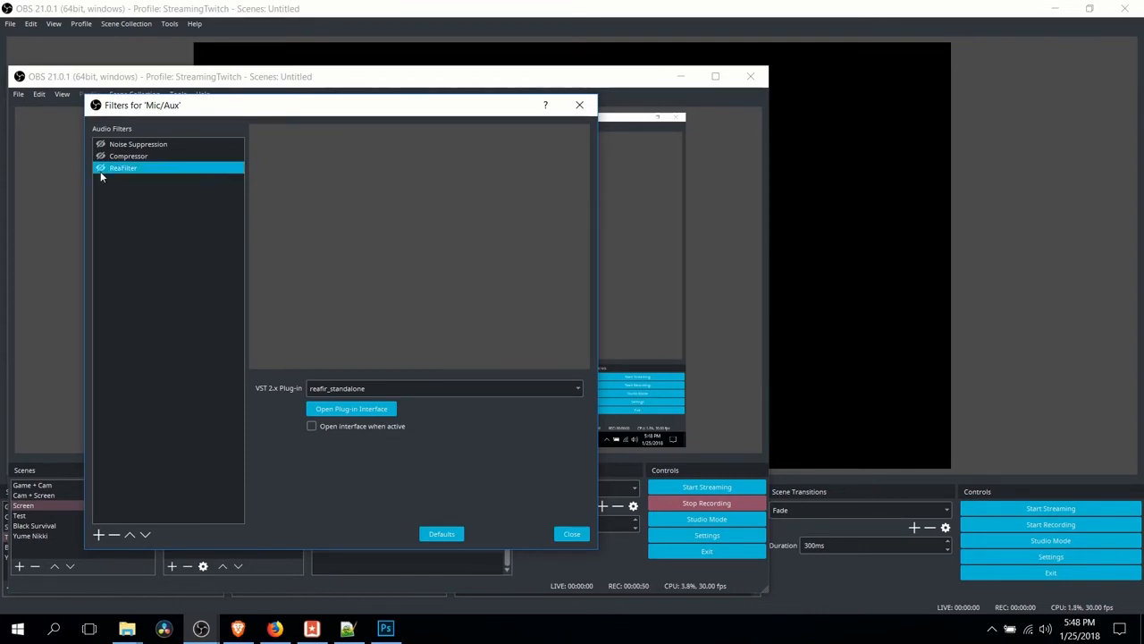
left_click(99, 168)
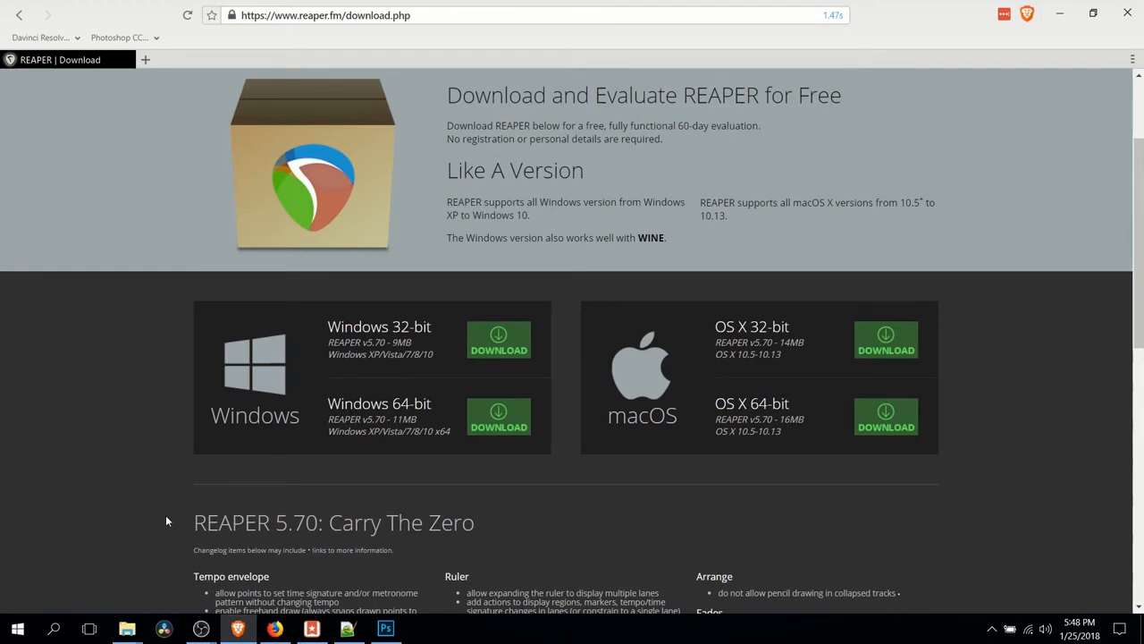
Step: Run dxdiag to check whether the Windows installation is 32-bit or 64-bit, and exit the diagnostic tool
left_click(423, 12)
left_click(98, 320)
left_click(52, 637)
type("dxdiag")
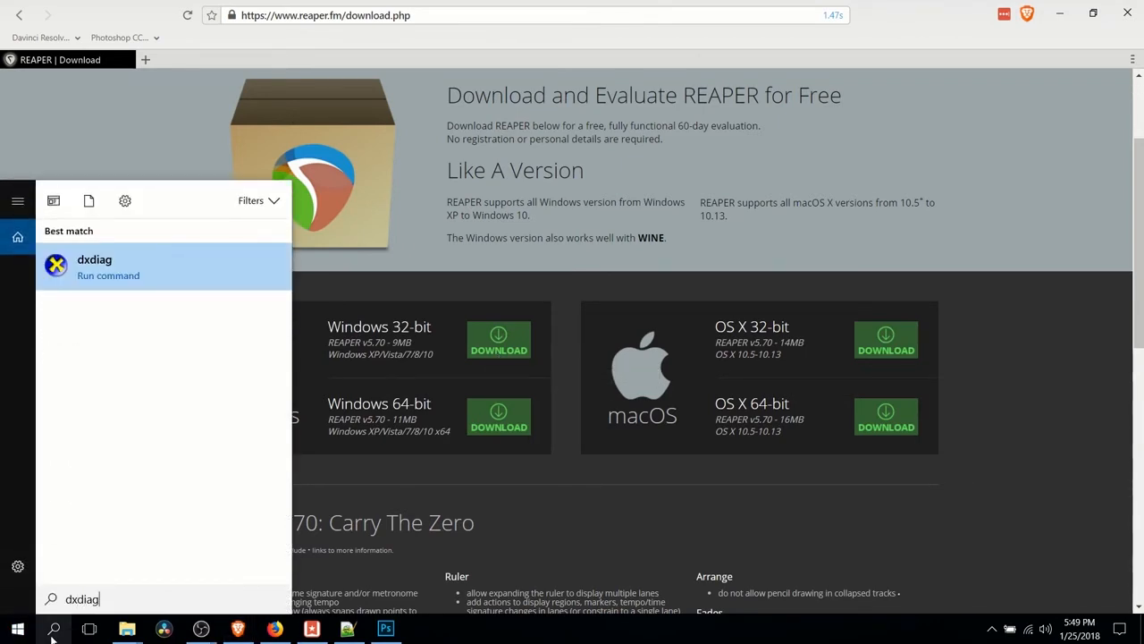
left_click(214, 271)
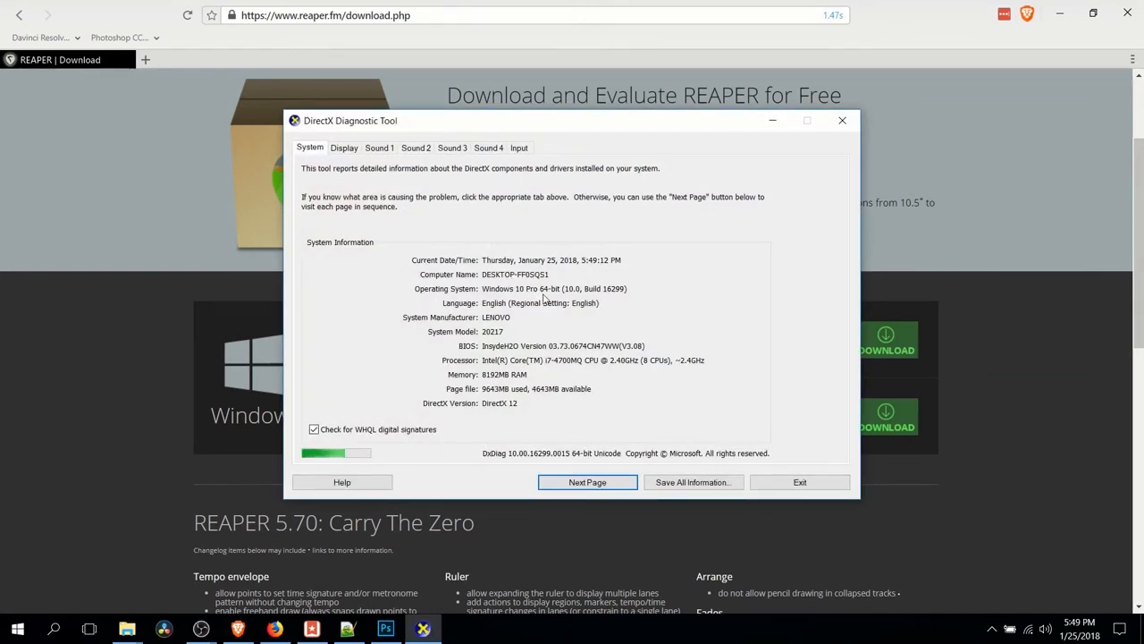
left_click(799, 488)
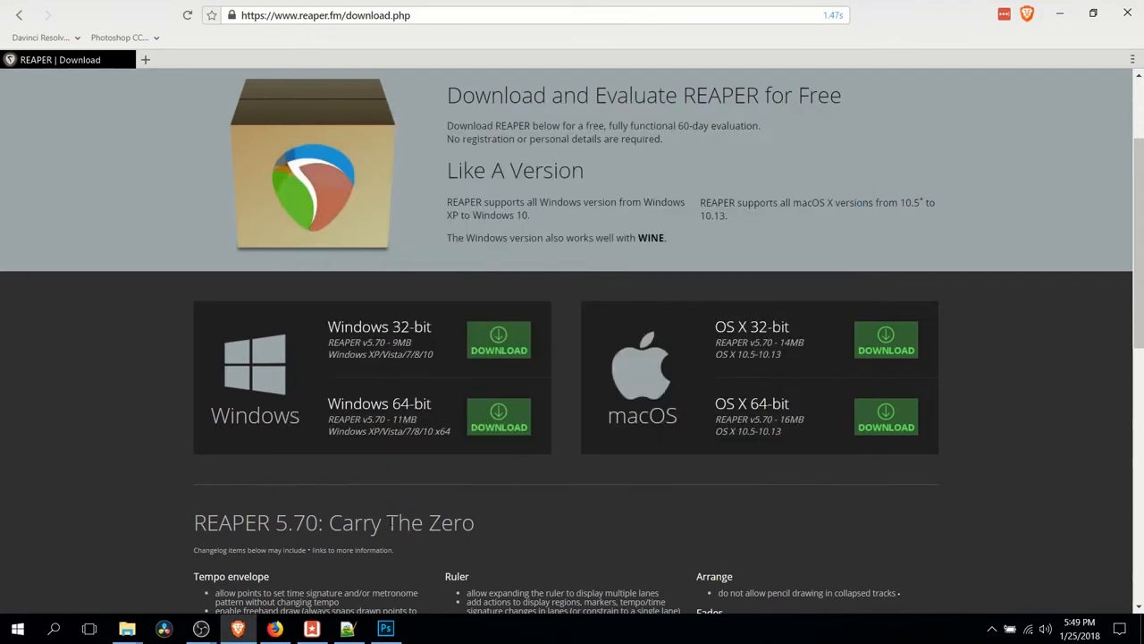
Step: Switch to OBS and add a VST 2.x Plug-in filter named Reaper Filter to the Mic/Aux source
left_click(202, 629)
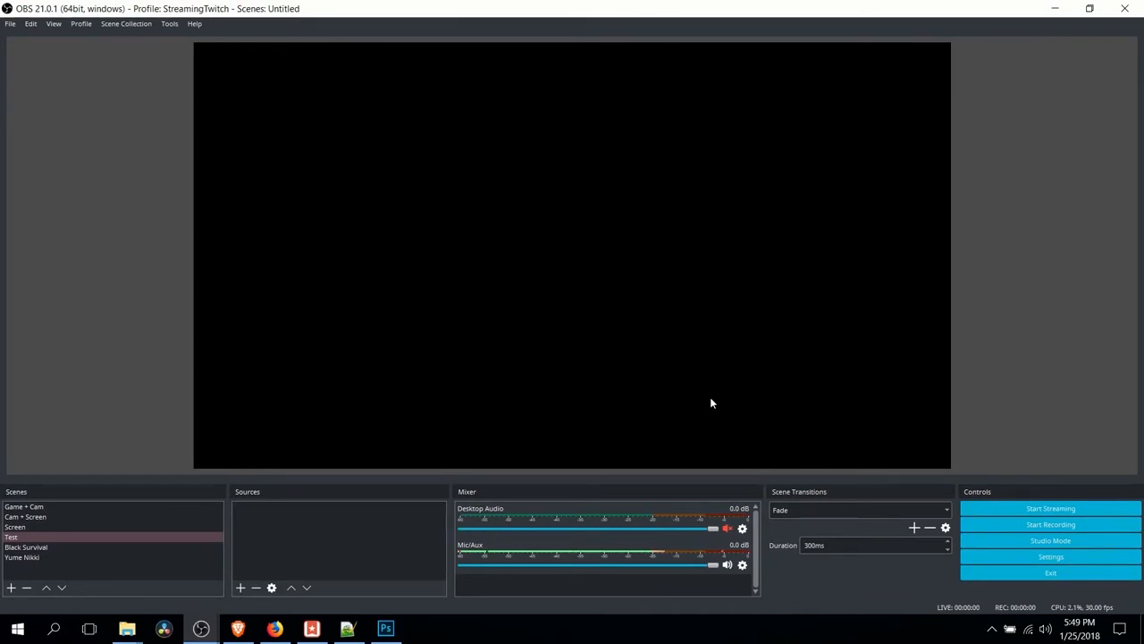
left_click(742, 565)
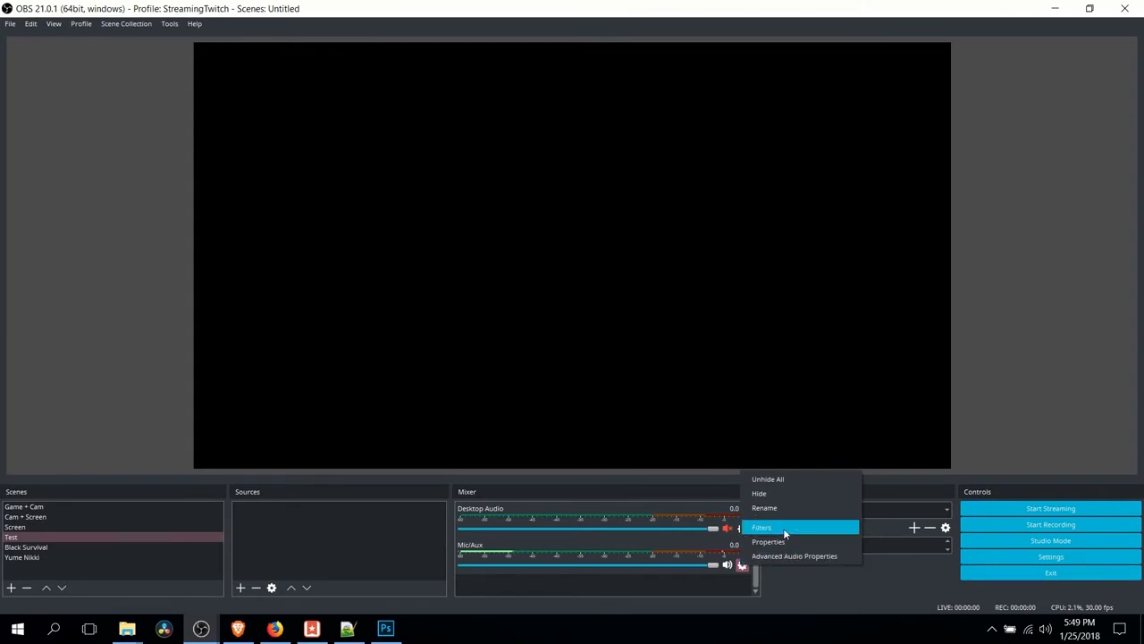
left_click(784, 529)
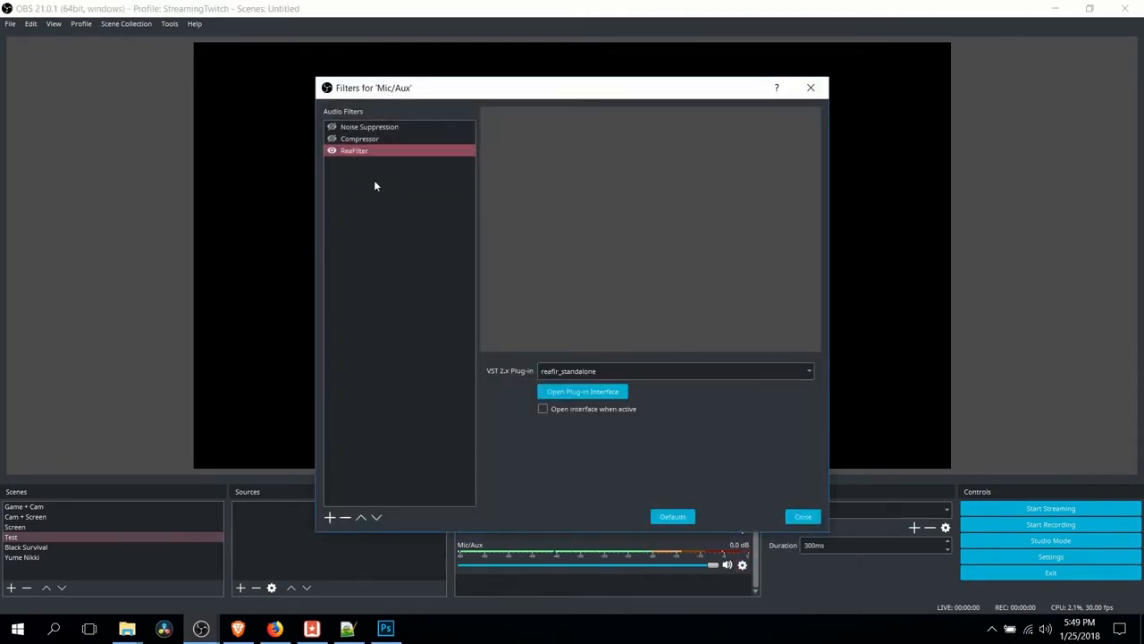
left_click(337, 155)
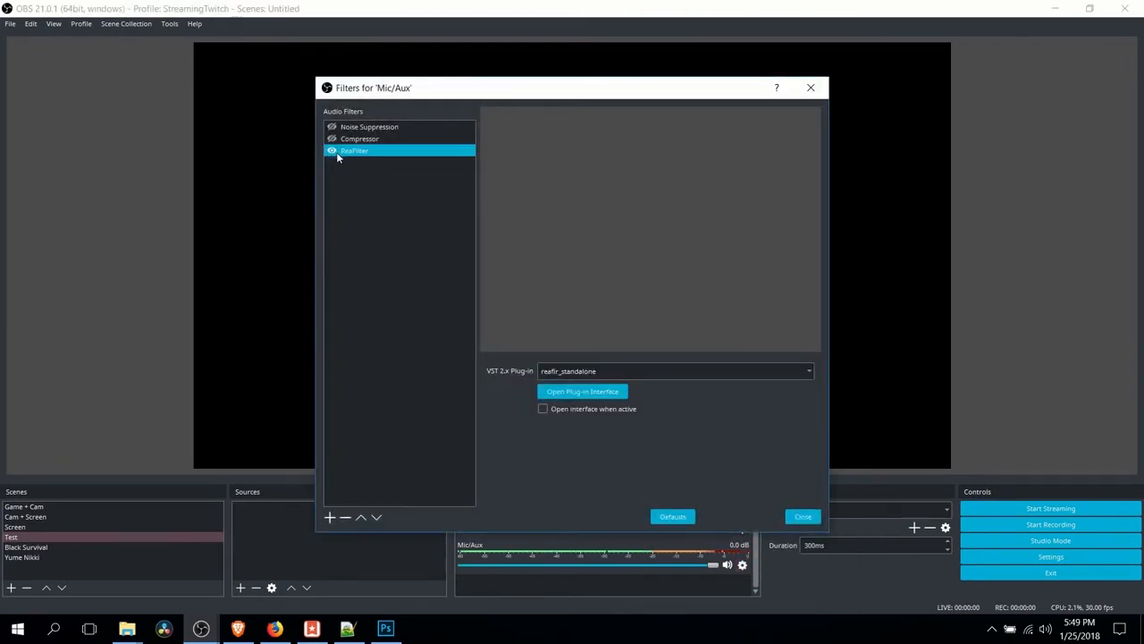
left_click(329, 518)
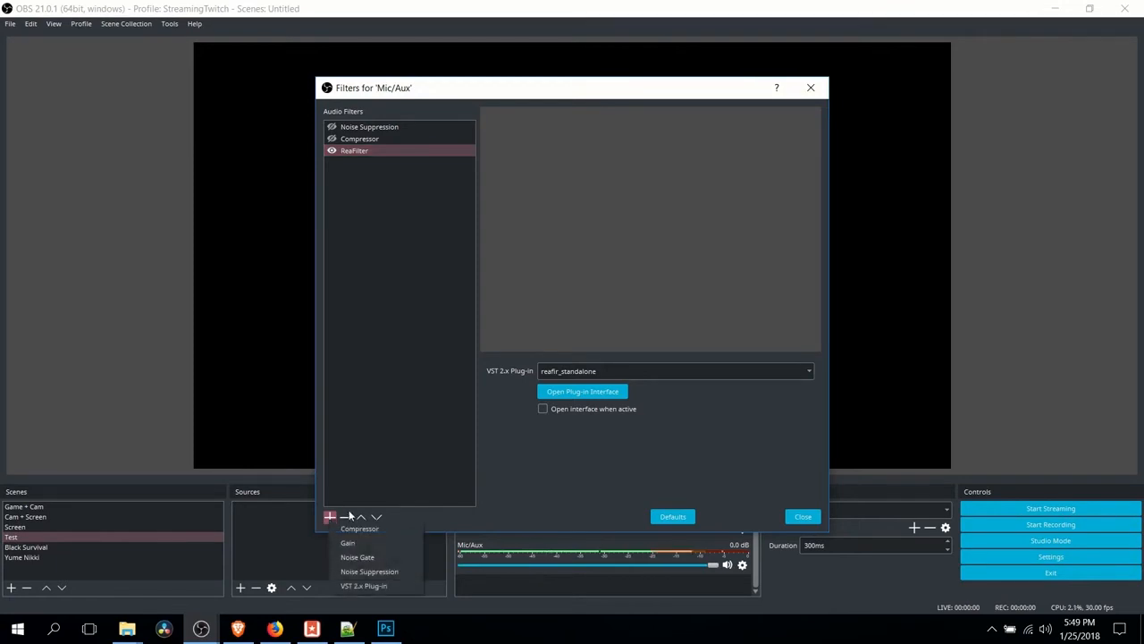
left_click(396, 586)
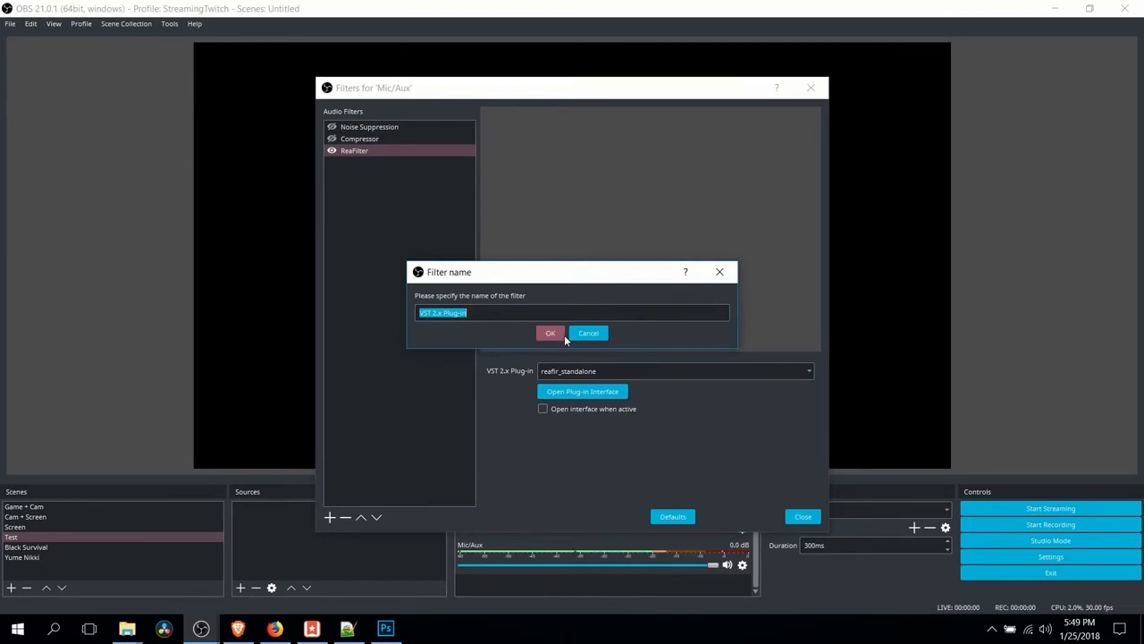
type("Reaper Filter")
key("Return")
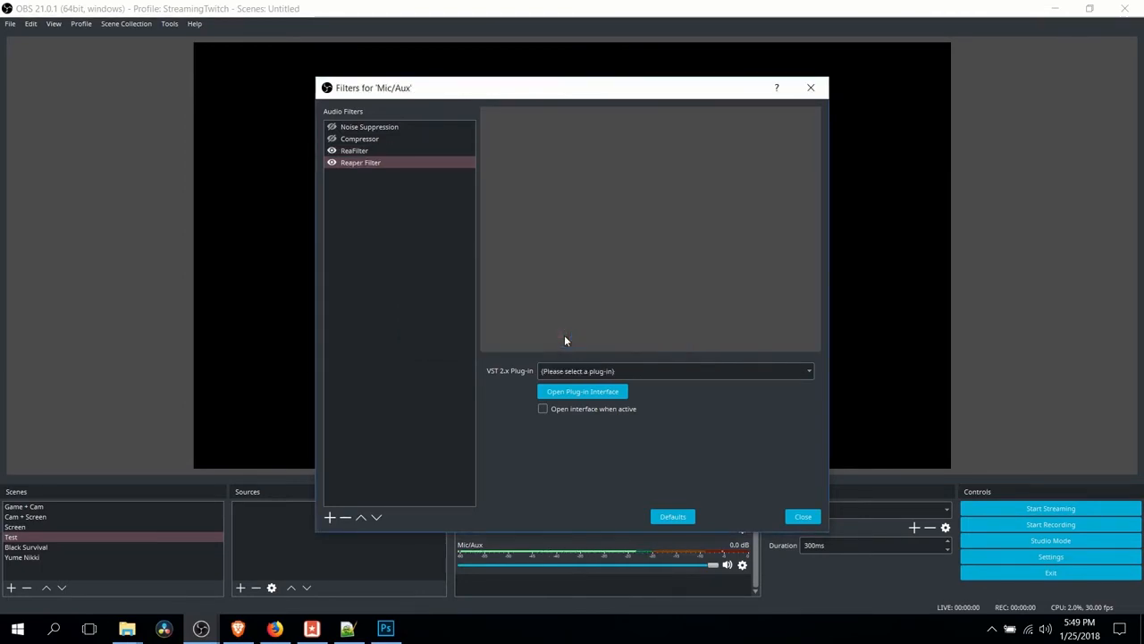
Step: Load the reafir_standalone plug-in in the Reaper Filter and close the Mic/Aux filters
left_click(598, 372)
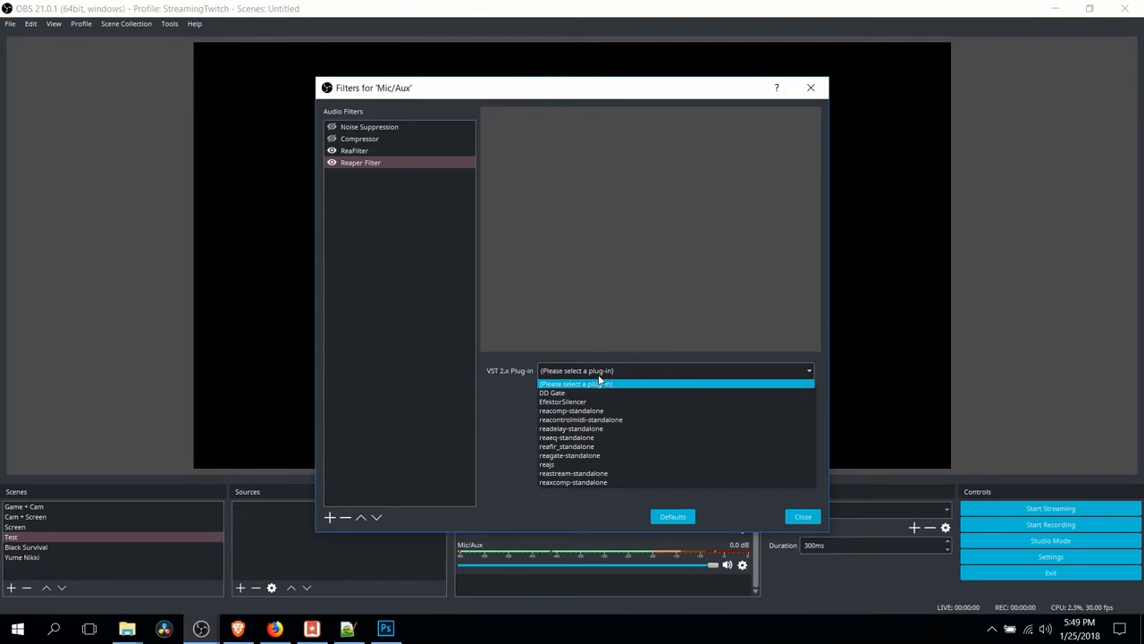
left_click(608, 447)
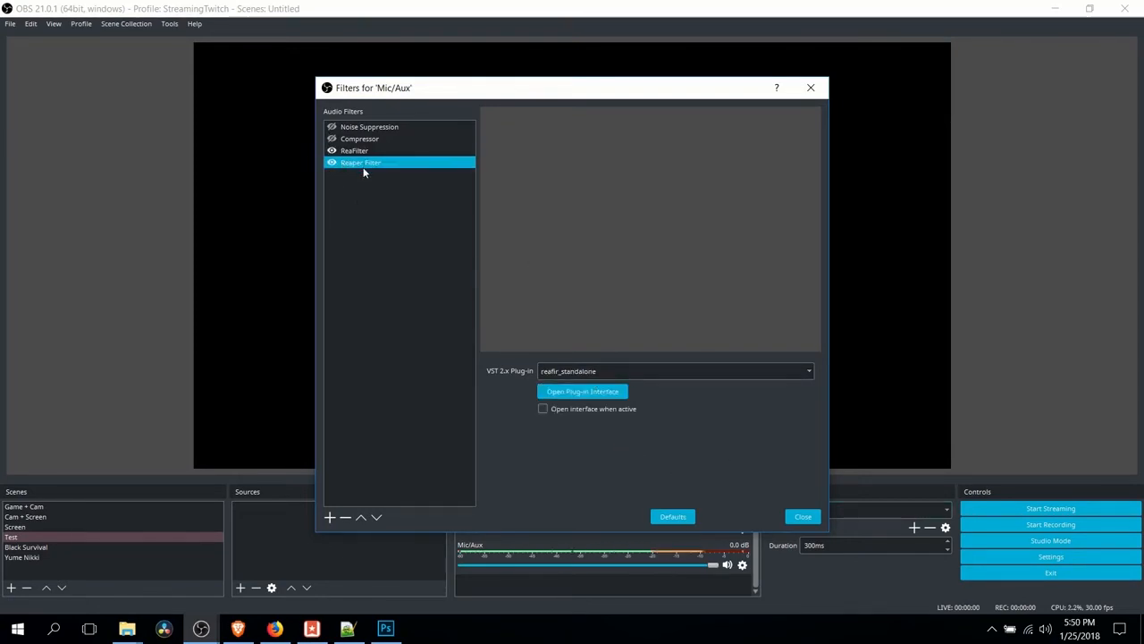
left_click(803, 516)
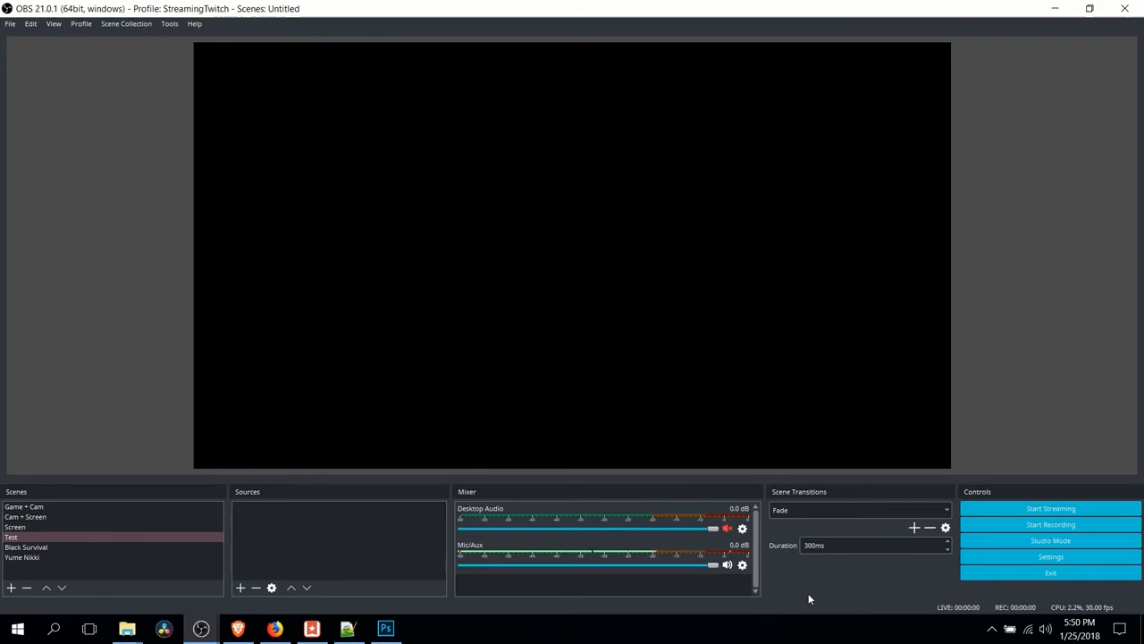
Step: Examine the Audio Monitoring choices for Mic/Aux in the Advanced Audio Properties
left_click(742, 564)
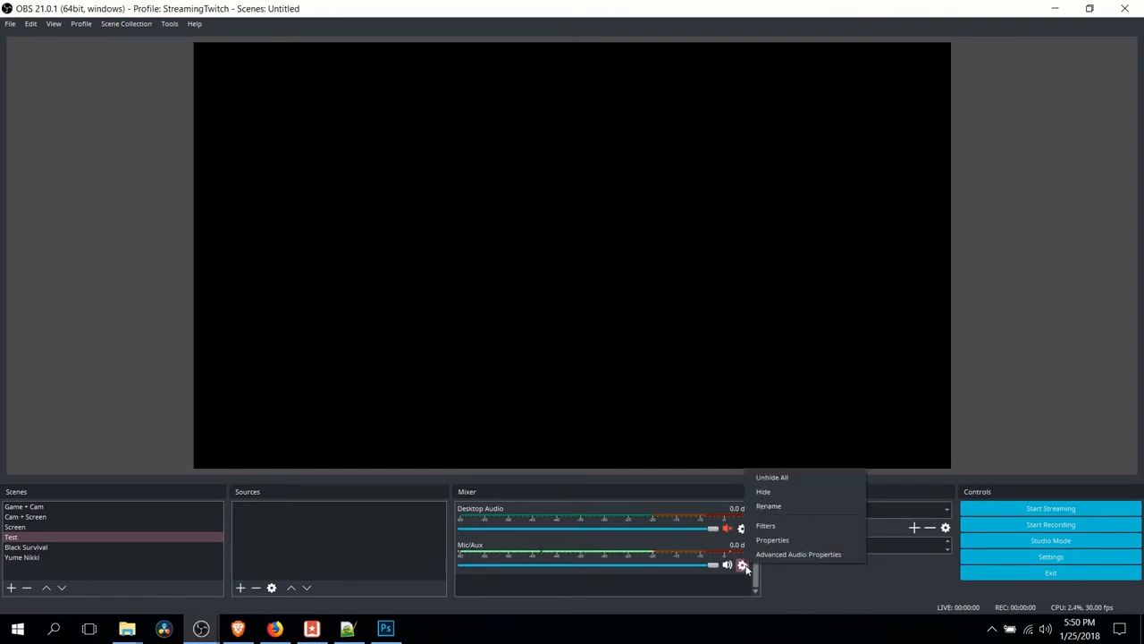
left_click(760, 554)
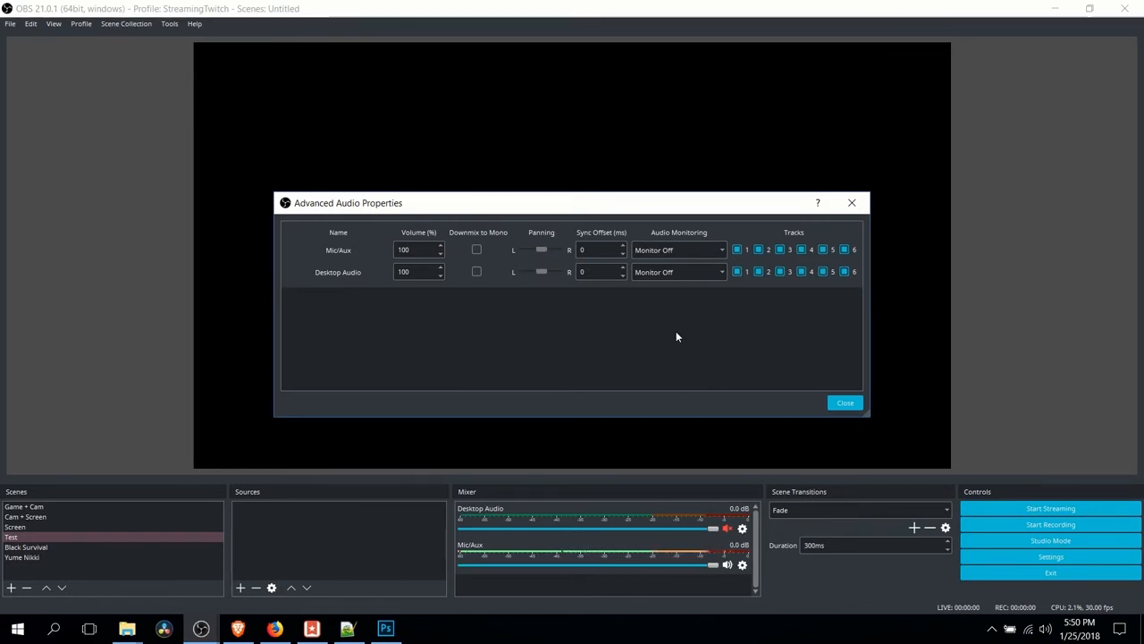
left_click(681, 254)
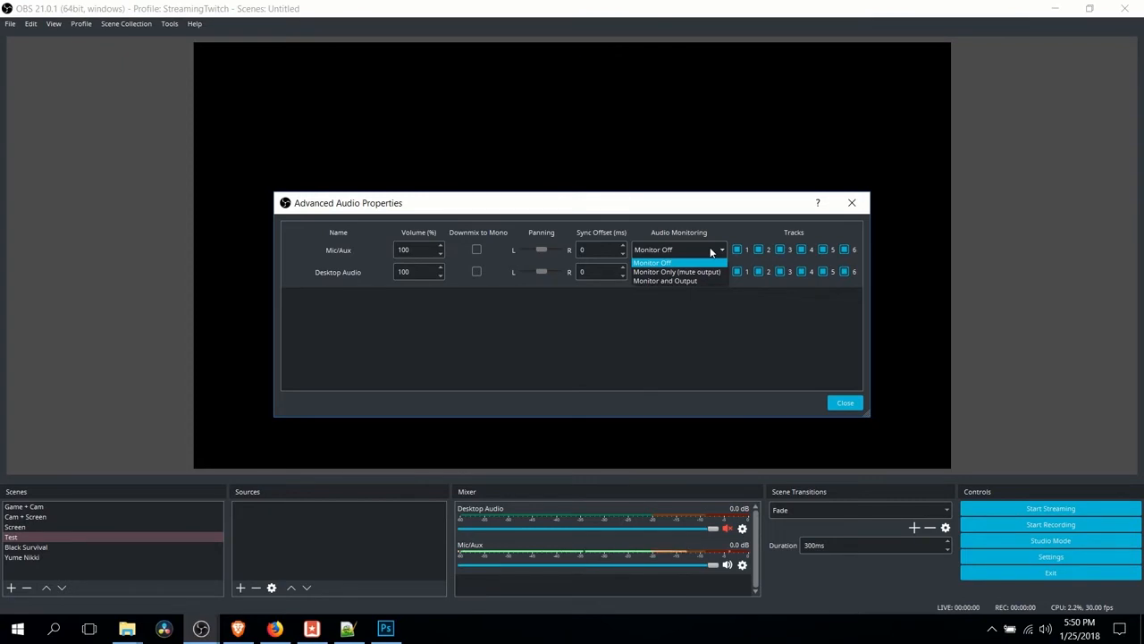
left_click(710, 252)
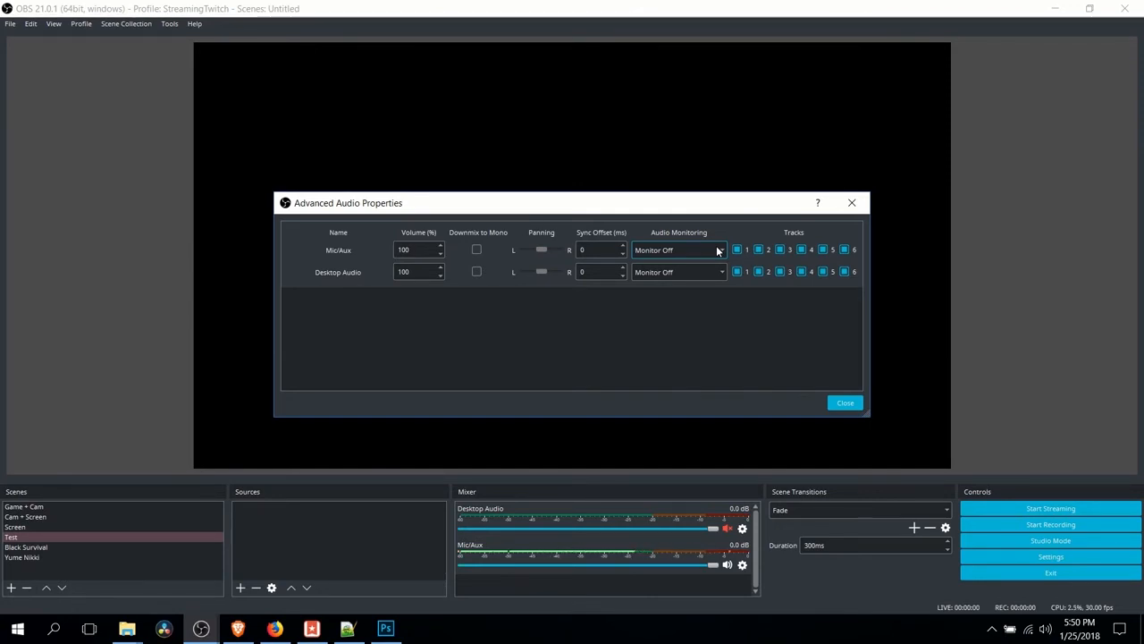
left_click(710, 254)
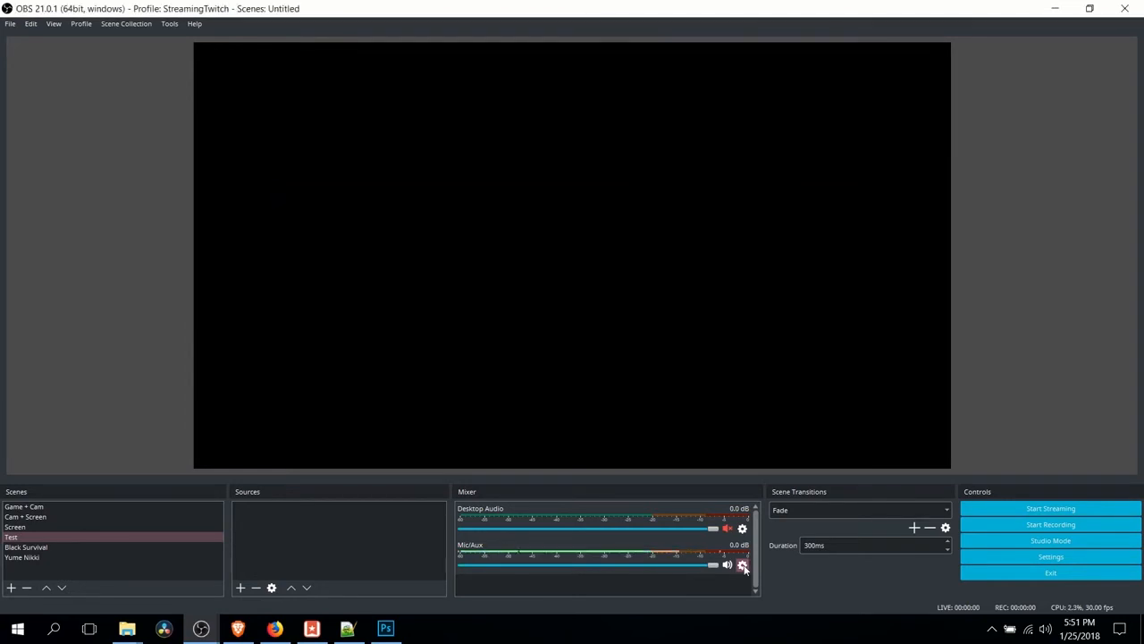
Step: Remove the Reaper Filter from the Mic/Aux source's audio filters
left_click(743, 566)
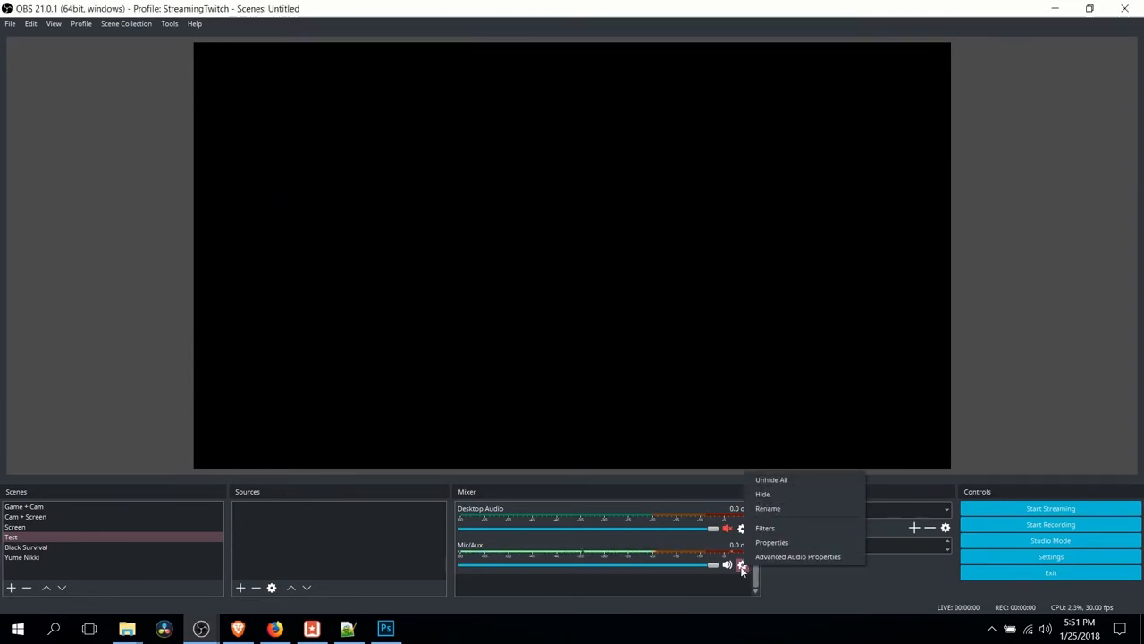
left_click(769, 528)
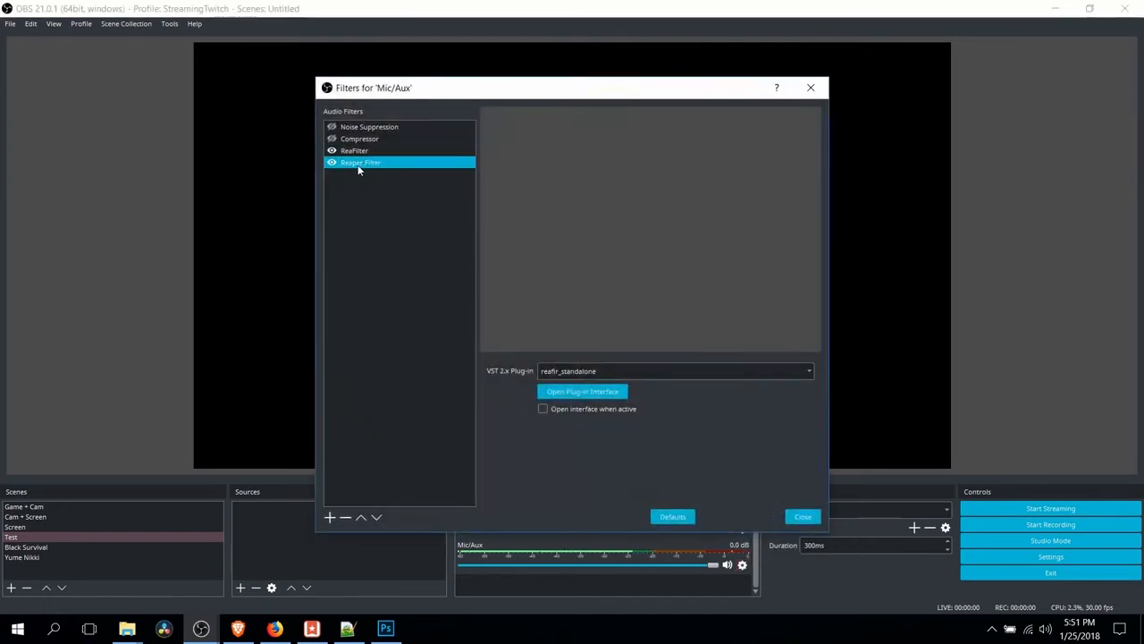
left_click(345, 516)
left_click(618, 331)
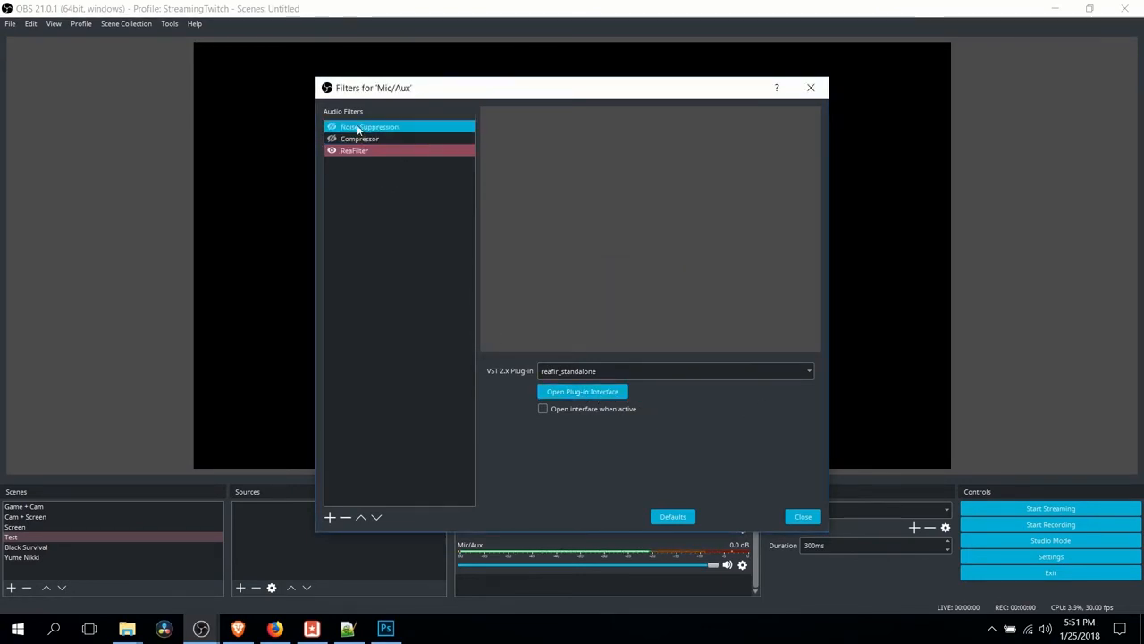
Step: Open the plug-in interface of the ReaFilter and check the edit modes ReaFir offers
left_click(598, 390)
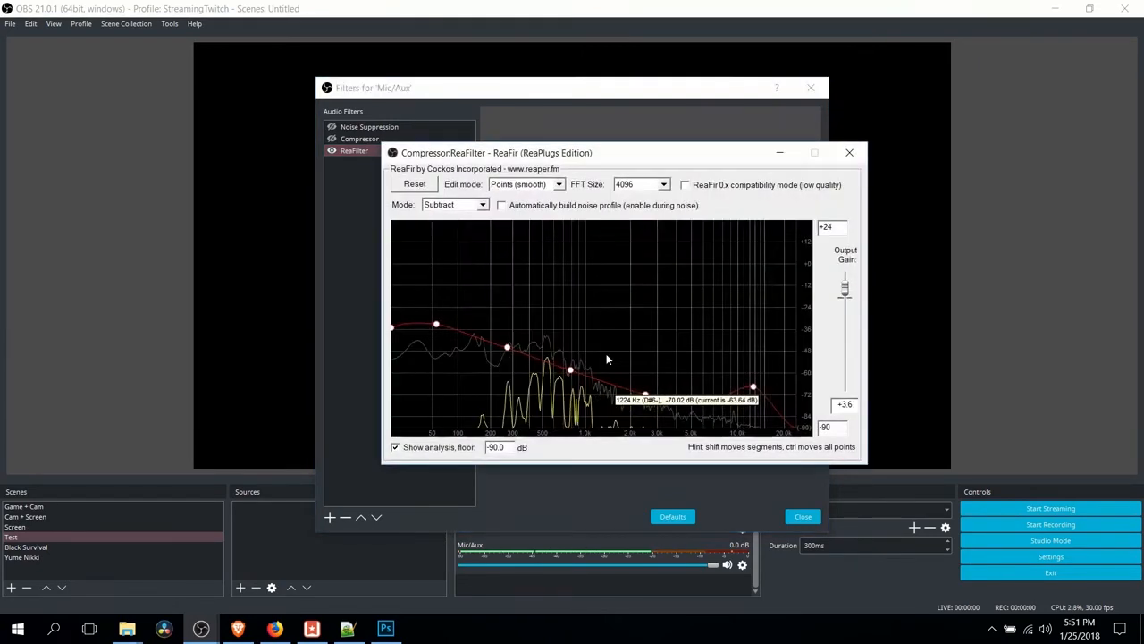
left_click_drag(629, 153, 677, 171)
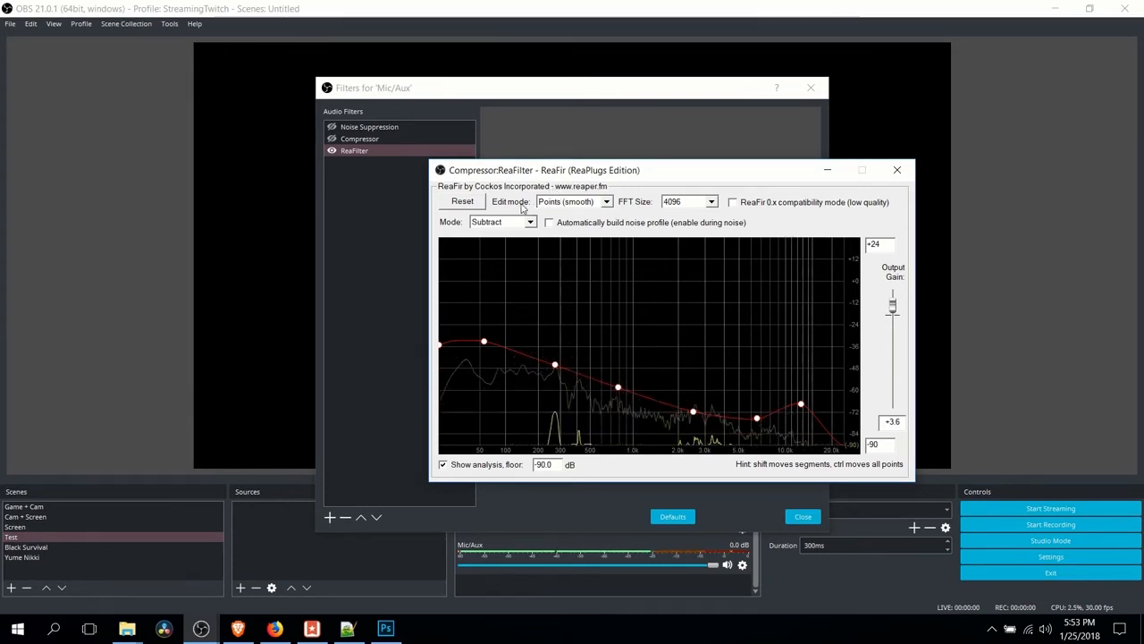
left_click(606, 202)
left_click(606, 205)
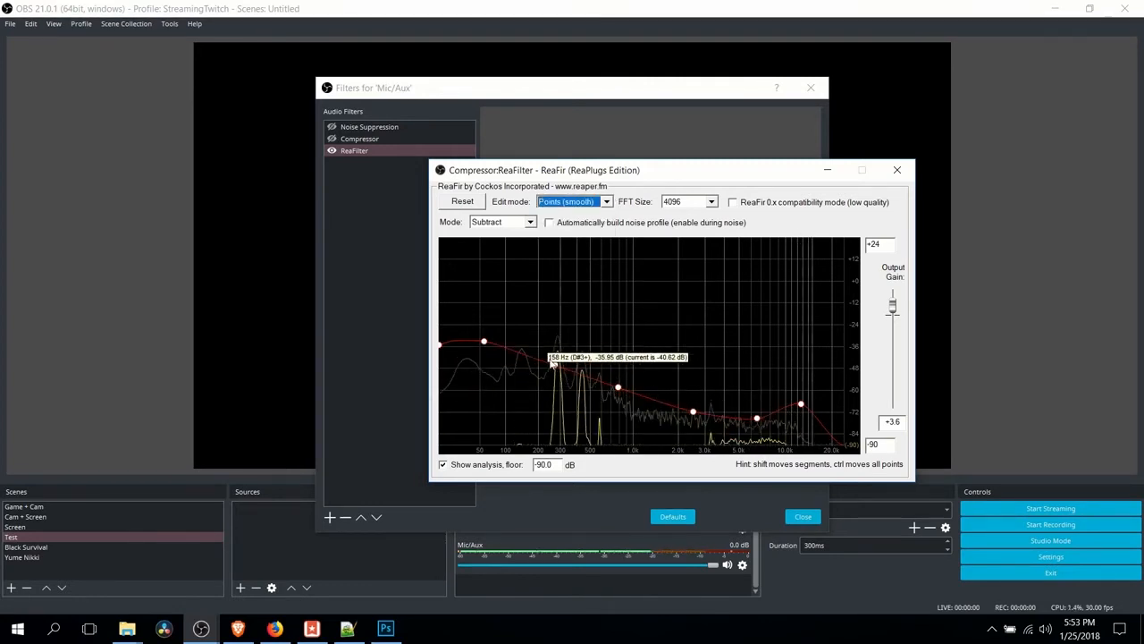
Step: Lower the ReaFir noise curve's point near 280 Hz to about -64 dB and raise it back to about -48 dB
left_click(800, 404)
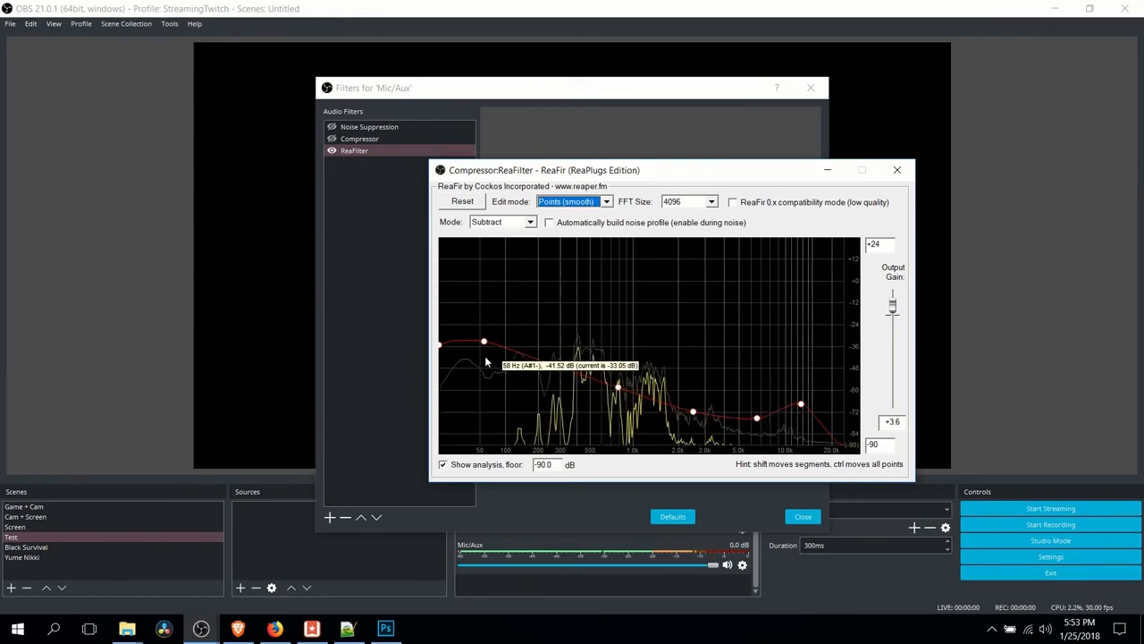
left_click(554, 365)
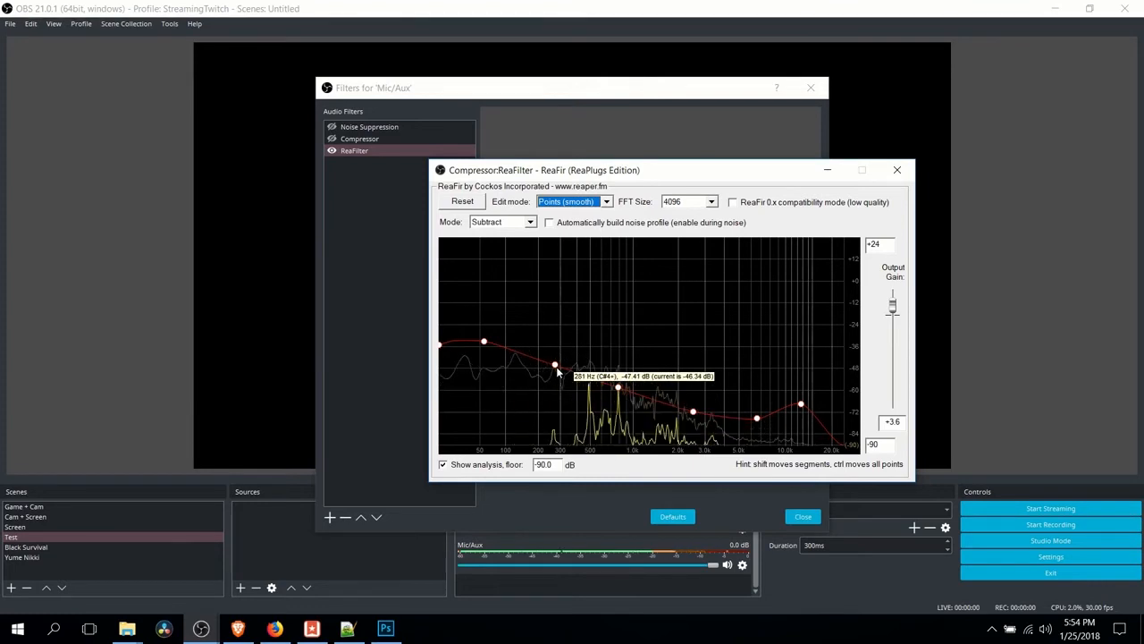
left_click_drag(557, 368, 553, 399)
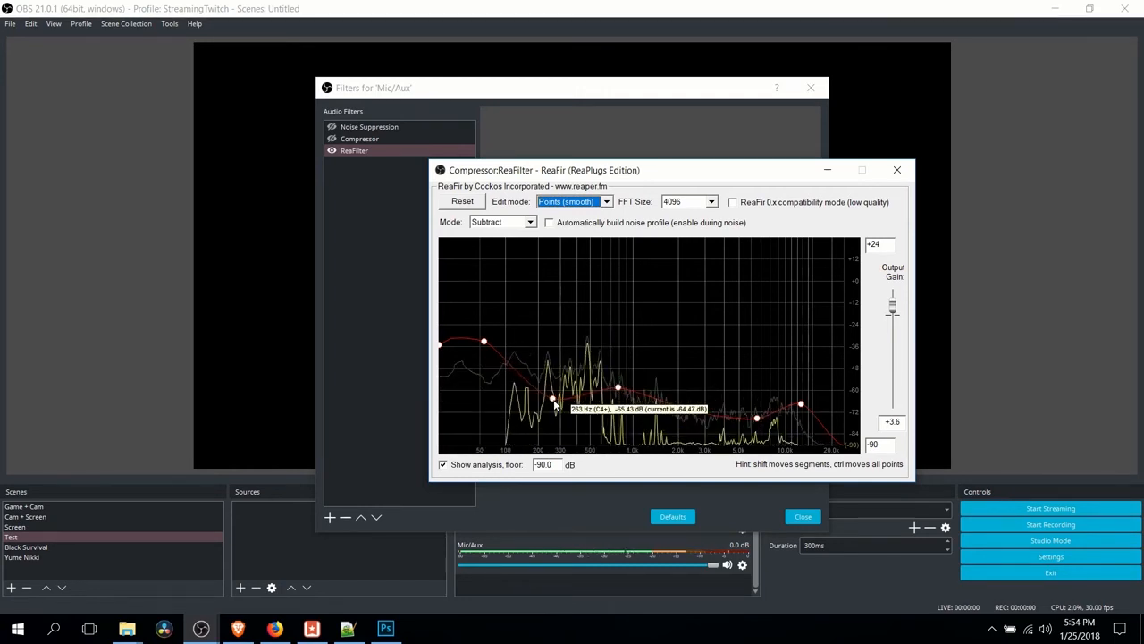
left_click_drag(554, 405, 555, 373)
left_click(692, 411)
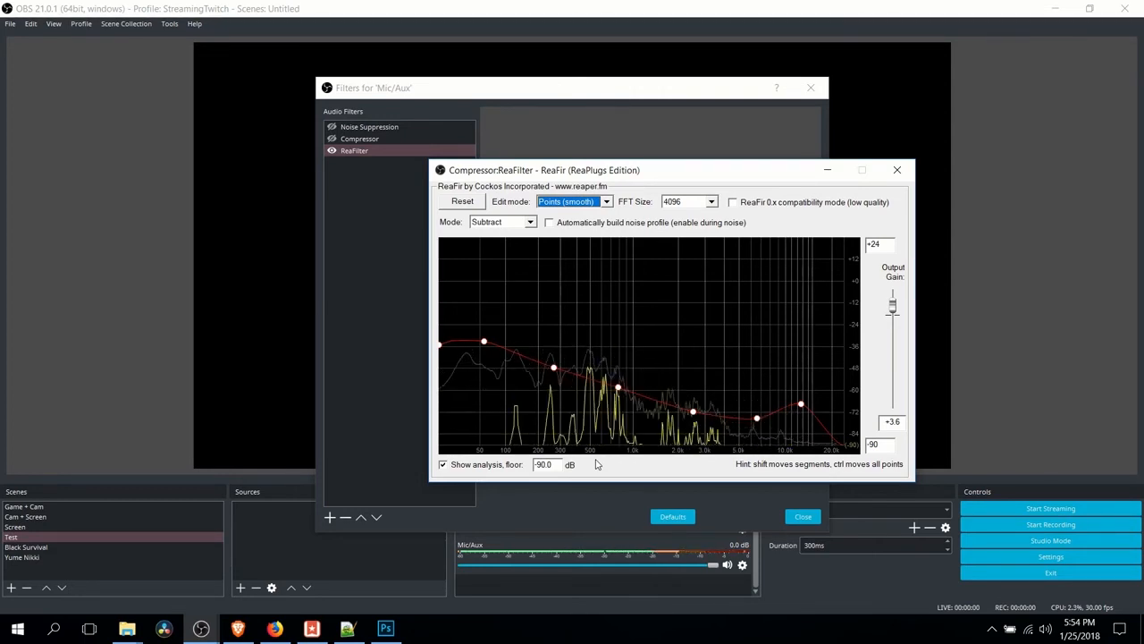
left_click(554, 367)
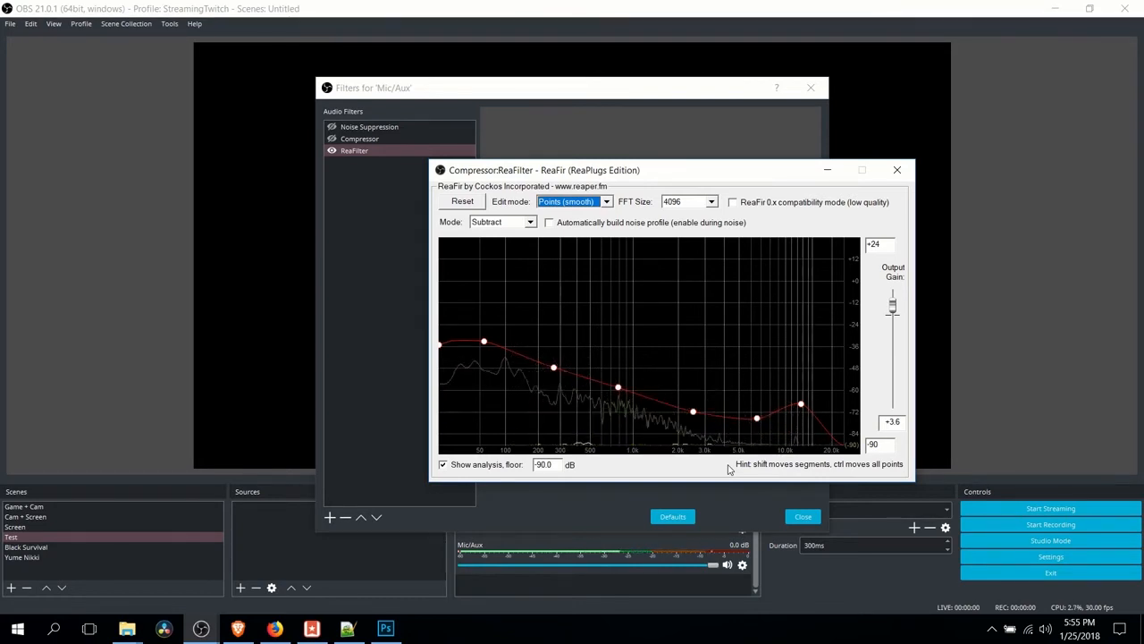
Step: Close the ReaFir plug-in interface and the audio filters of Mic/Aux
key("alt+F4")
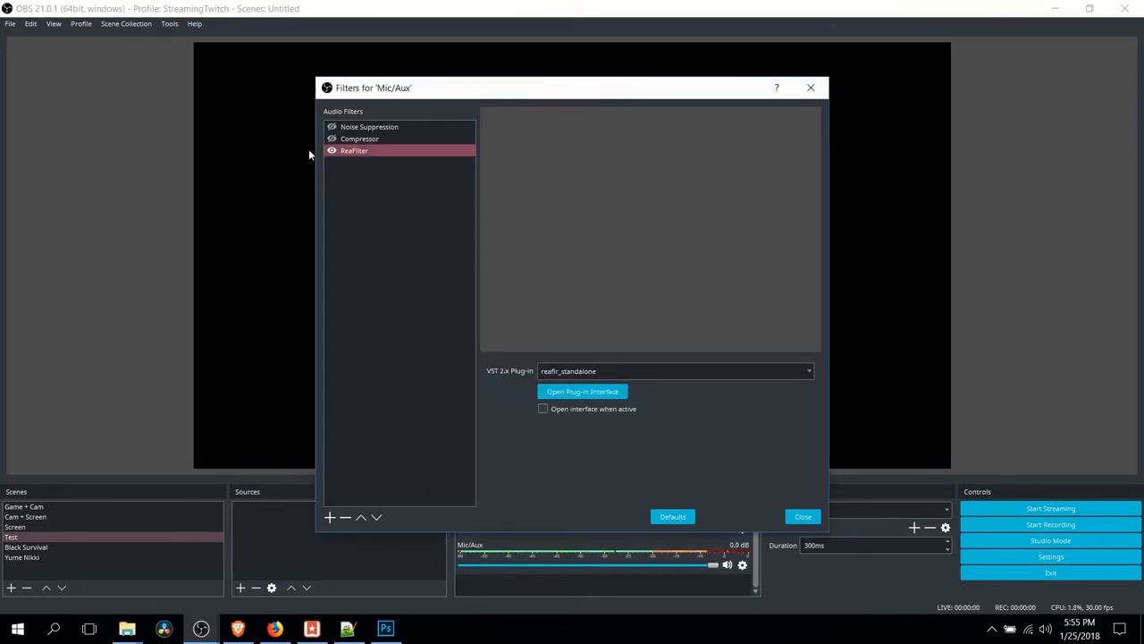
left_click(350, 151)
left_click(803, 516)
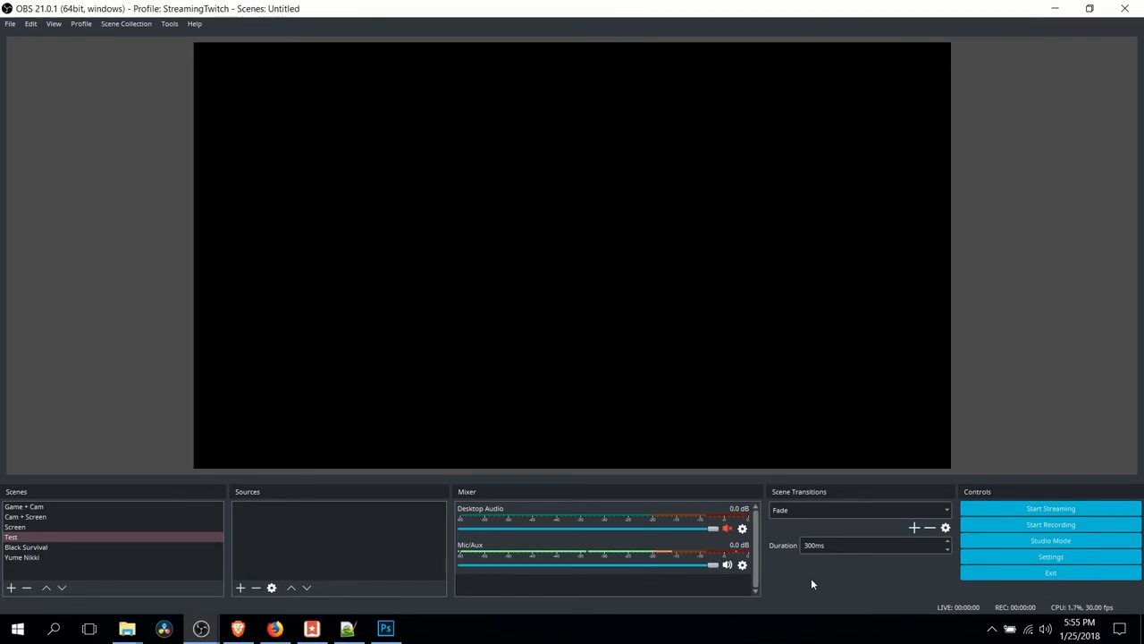
Step: Check the Audio Monitoring setting of Mic/Aux in the Advanced Audio Properties, and close them
left_click(744, 566)
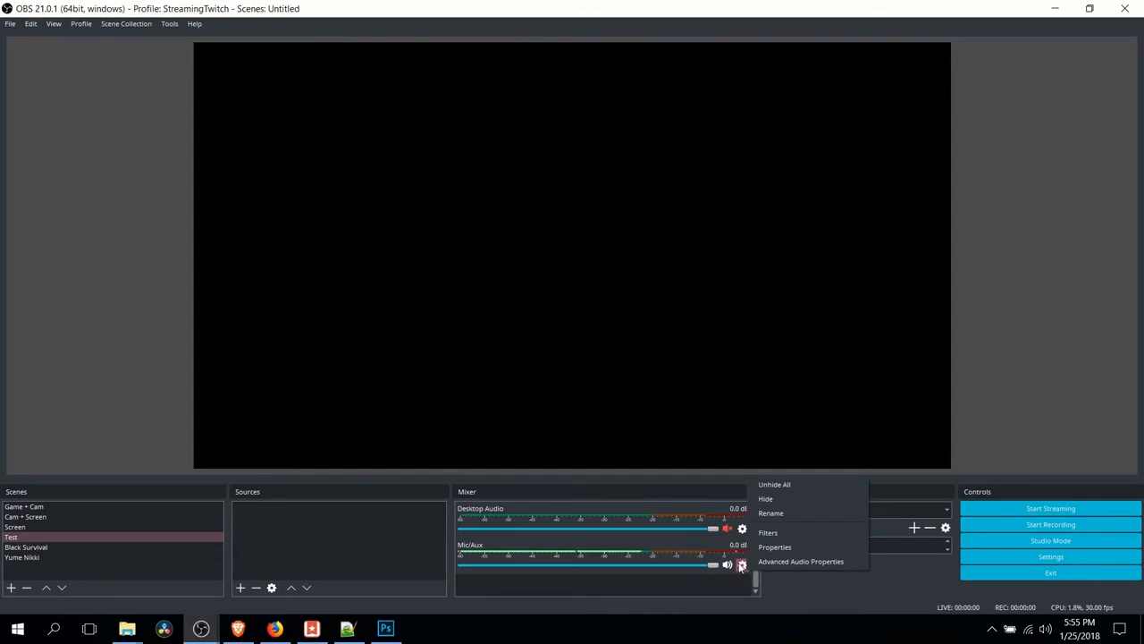
left_click(760, 563)
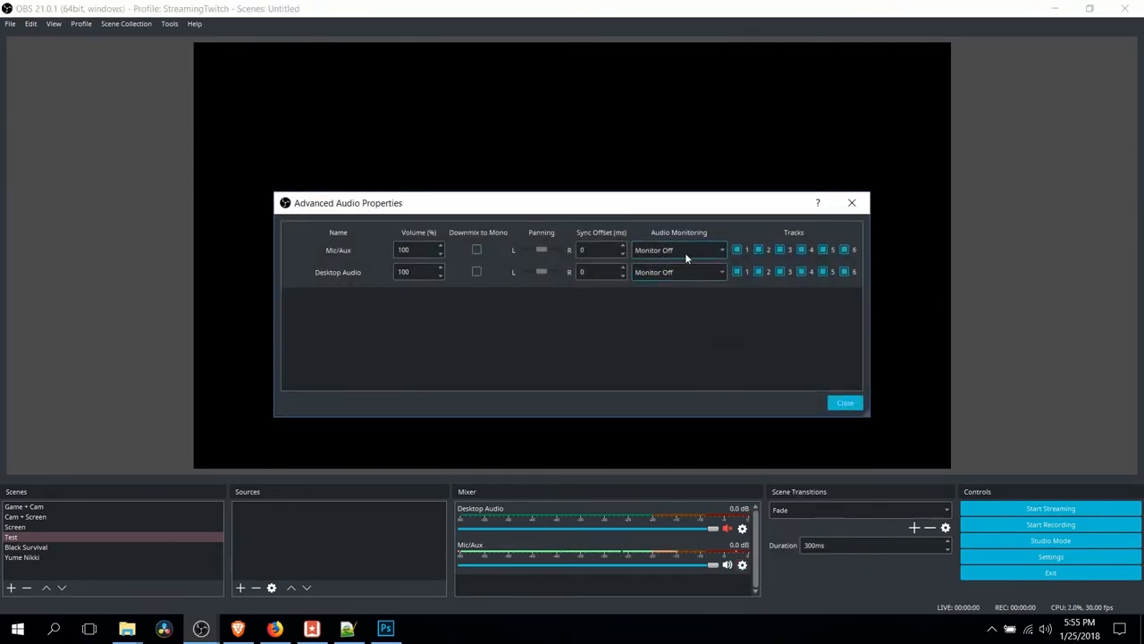
left_click(846, 404)
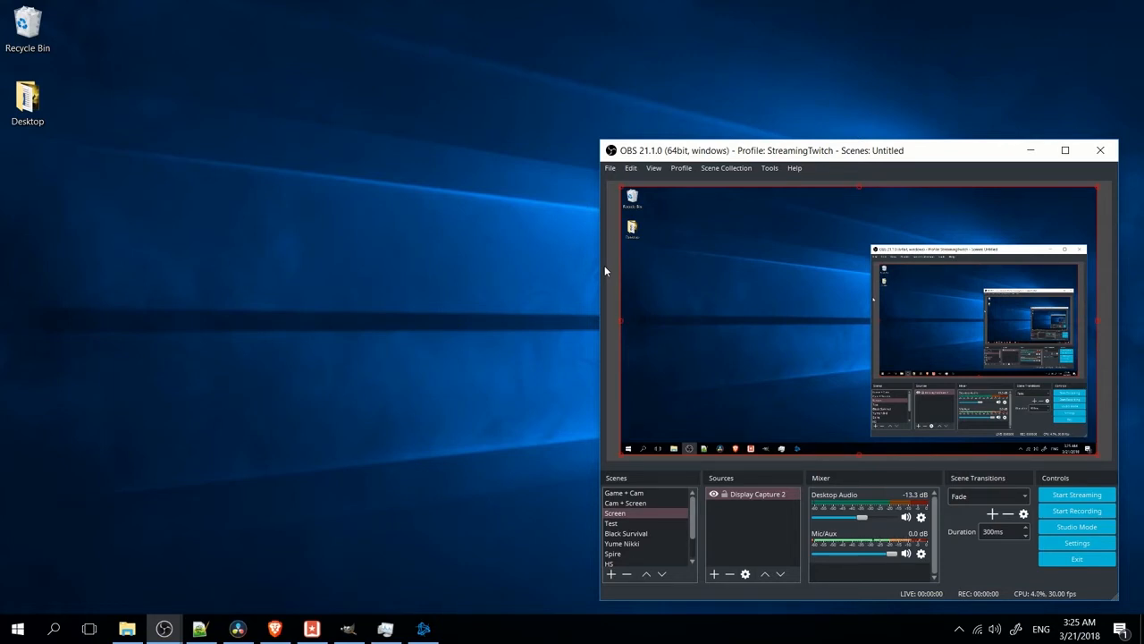
Step: Open the Output settings, view the Simple output mode, and set the Output Mode back to Advanced
left_click(608, 172)
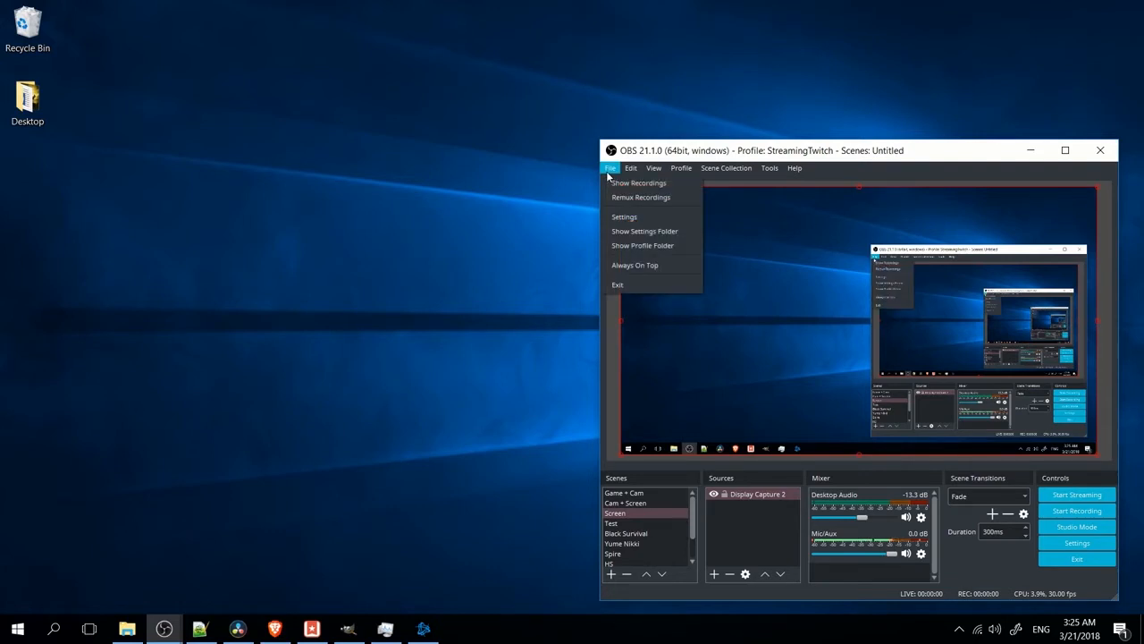
left_click(623, 219)
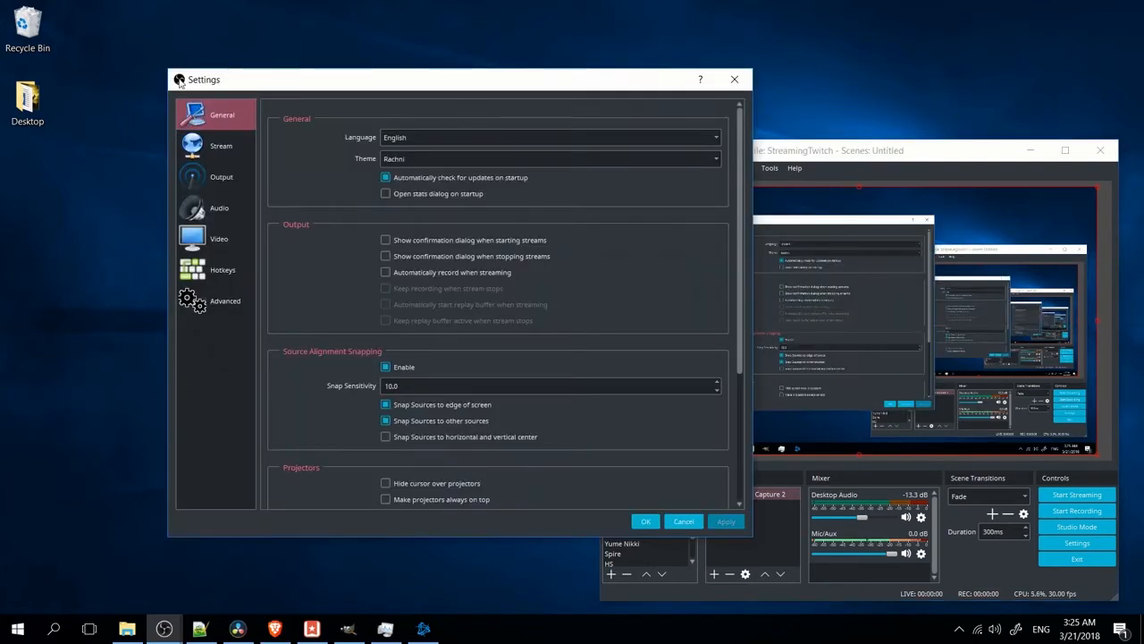
left_click(219, 178)
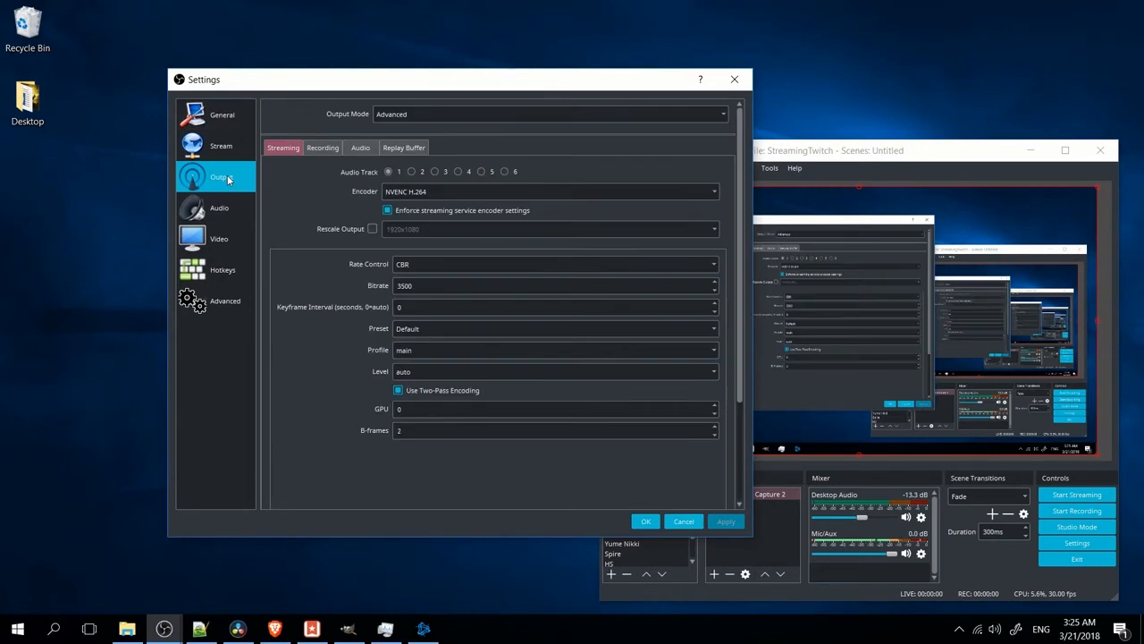
left_click(385, 113)
left_click(383, 131)
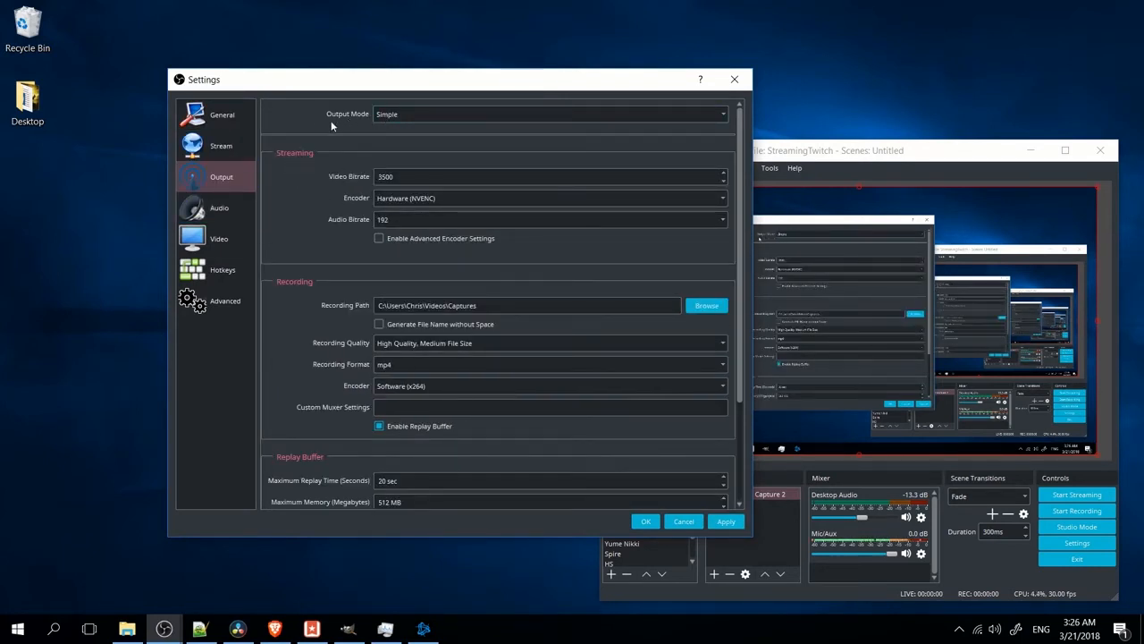
left_click(394, 119)
left_click(403, 136)
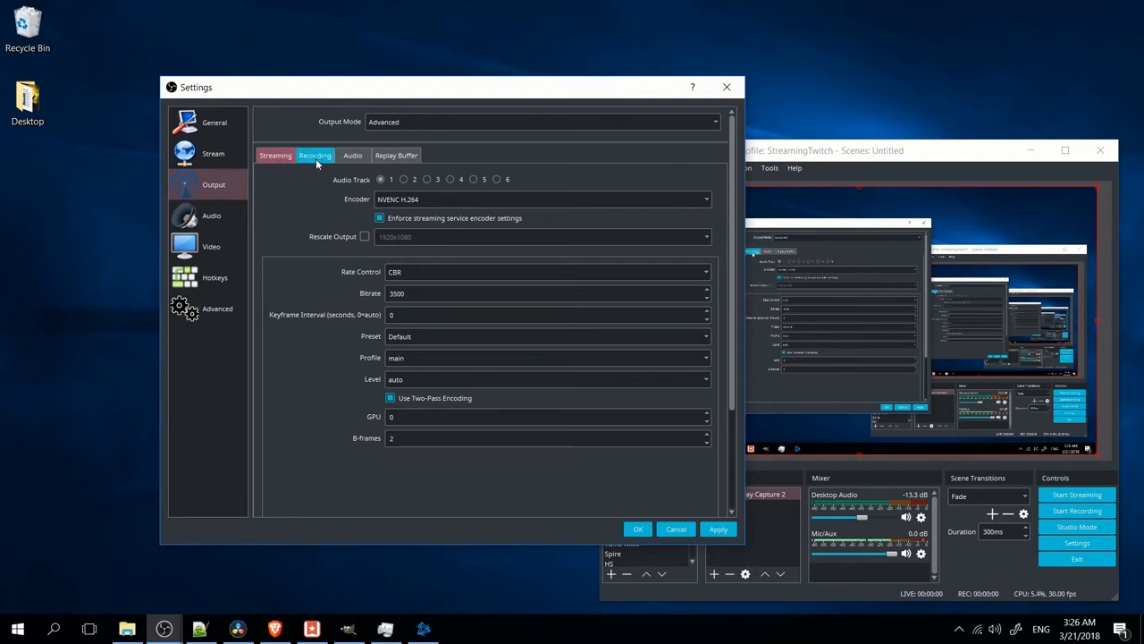
left_click(405, 178)
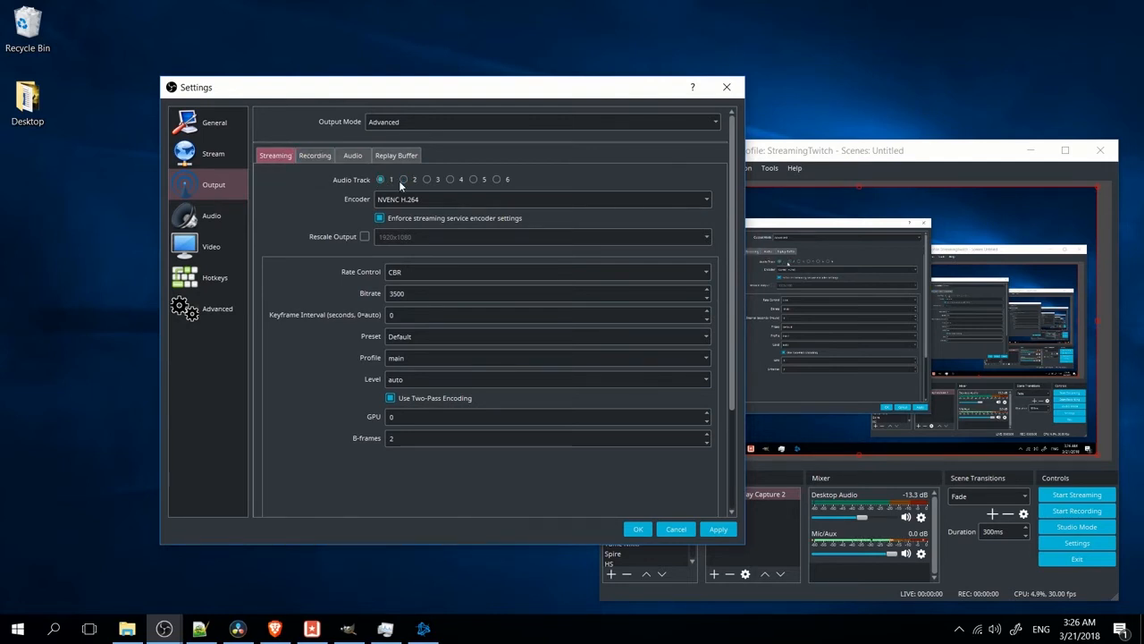
Step: In the recording output settings, enable Generate File Name without Space and add audio track 2 to the recording
left_click(316, 157)
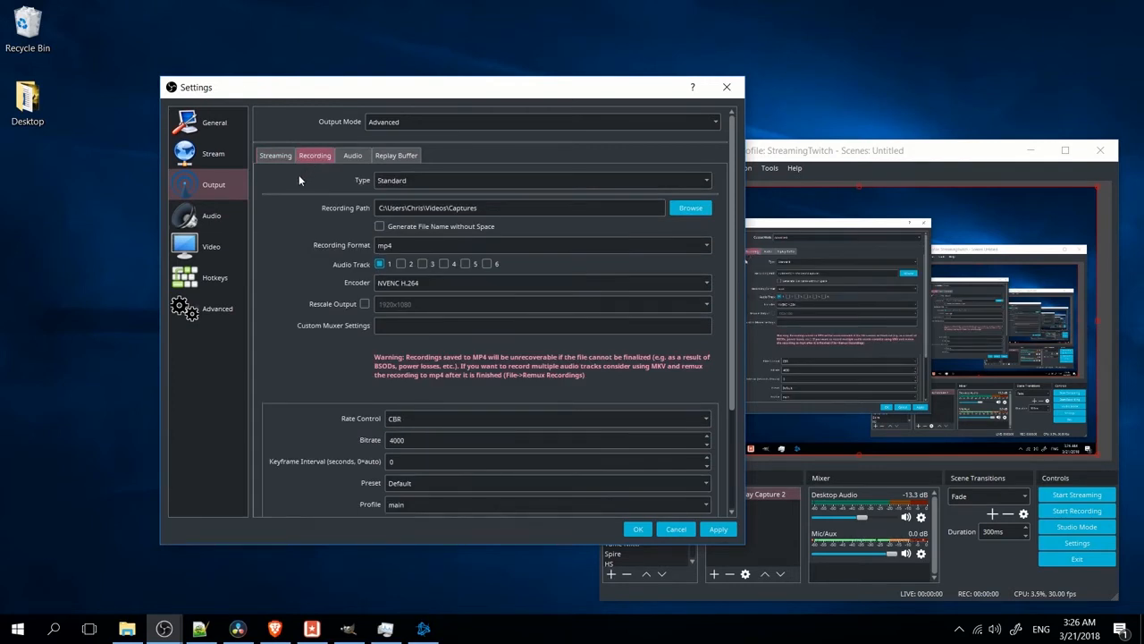
left_click(387, 245)
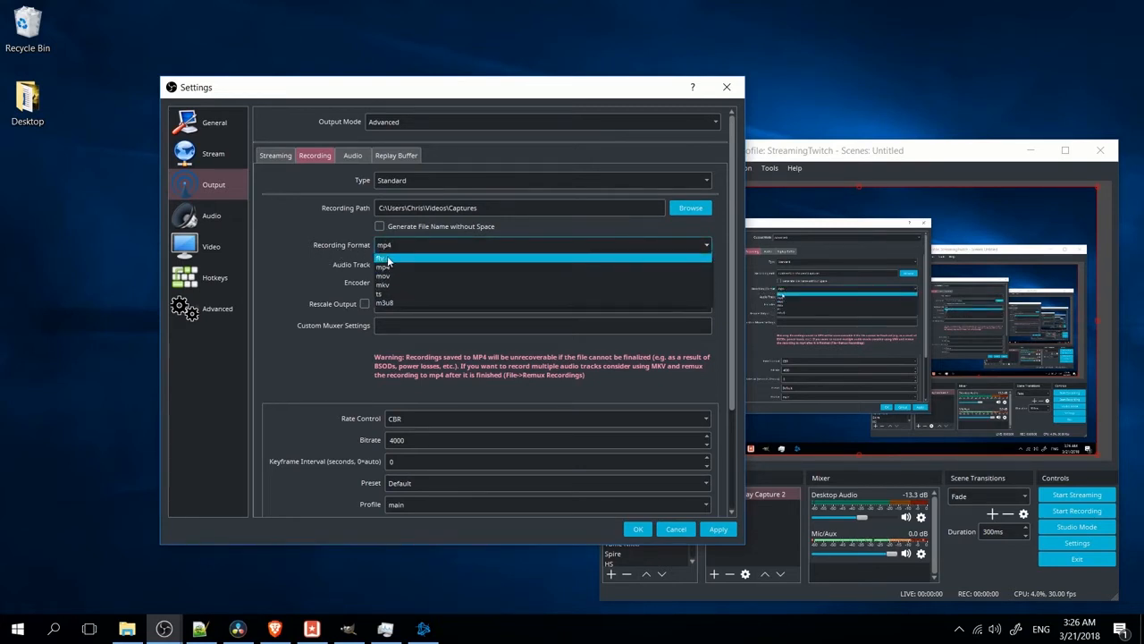
left_click(404, 231)
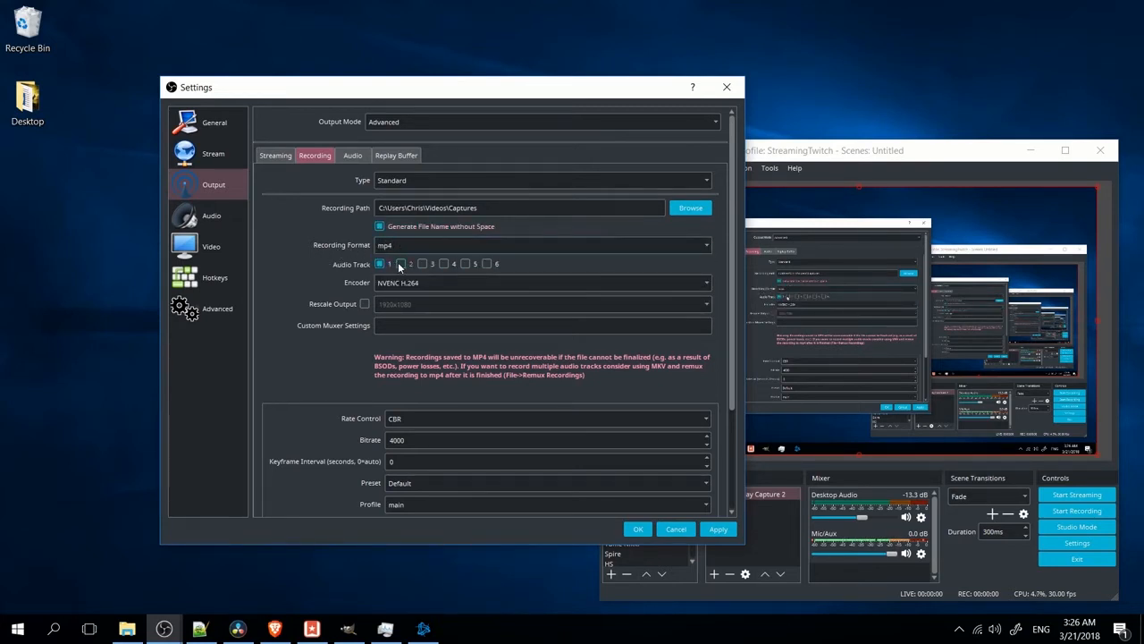
left_click(399, 264)
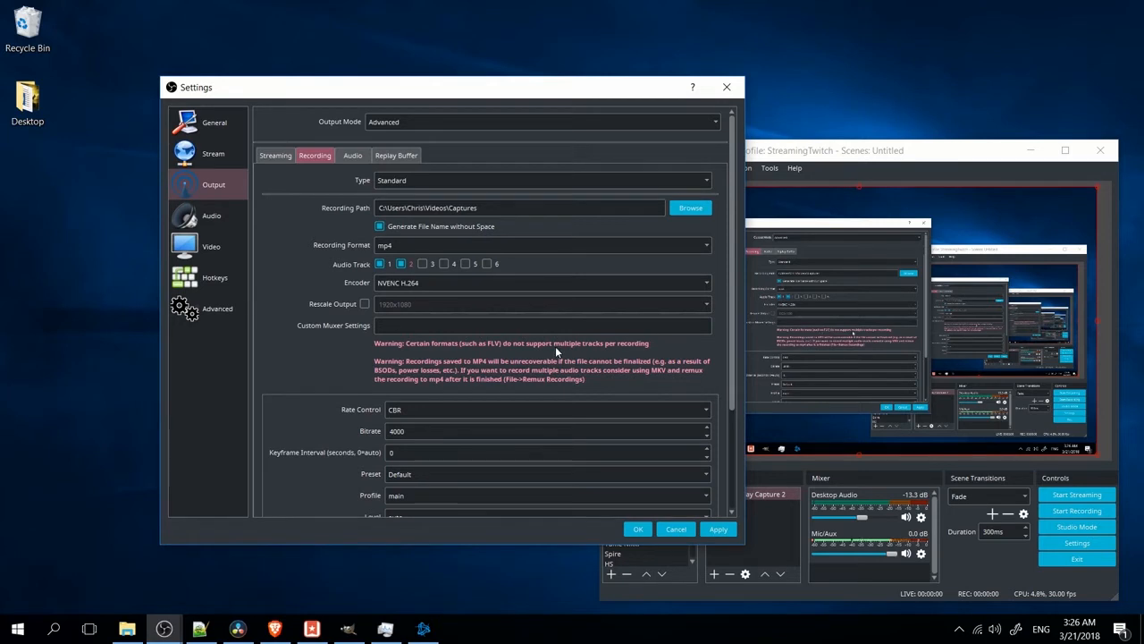
Step: Choose mp4 as the recording format, apply the output settings and close them
left_click(422, 240)
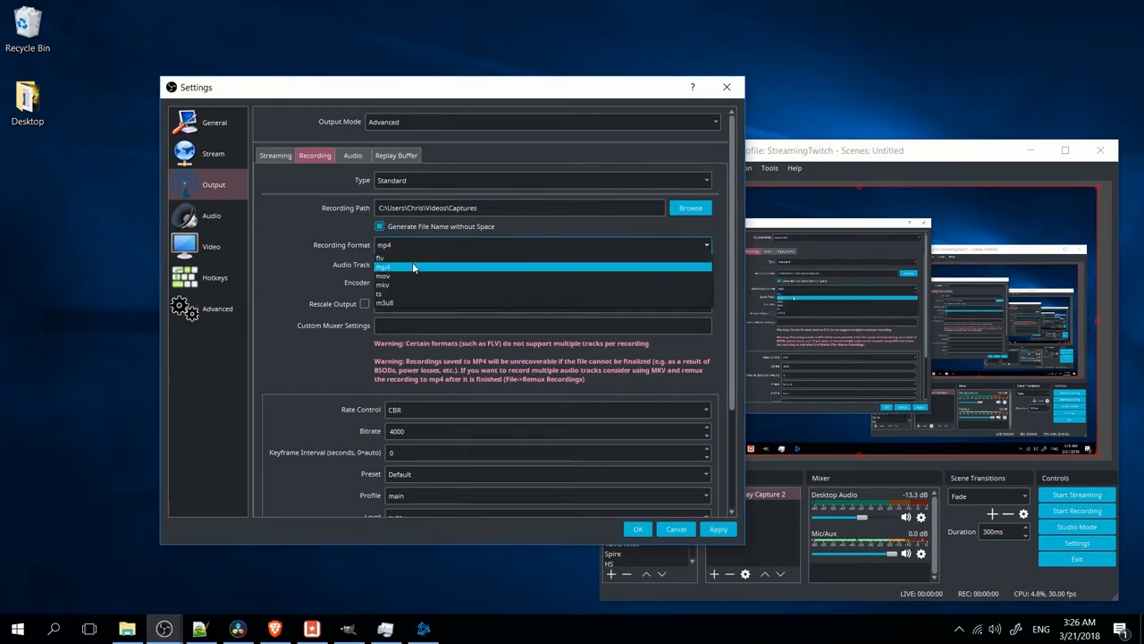
left_click(412, 262)
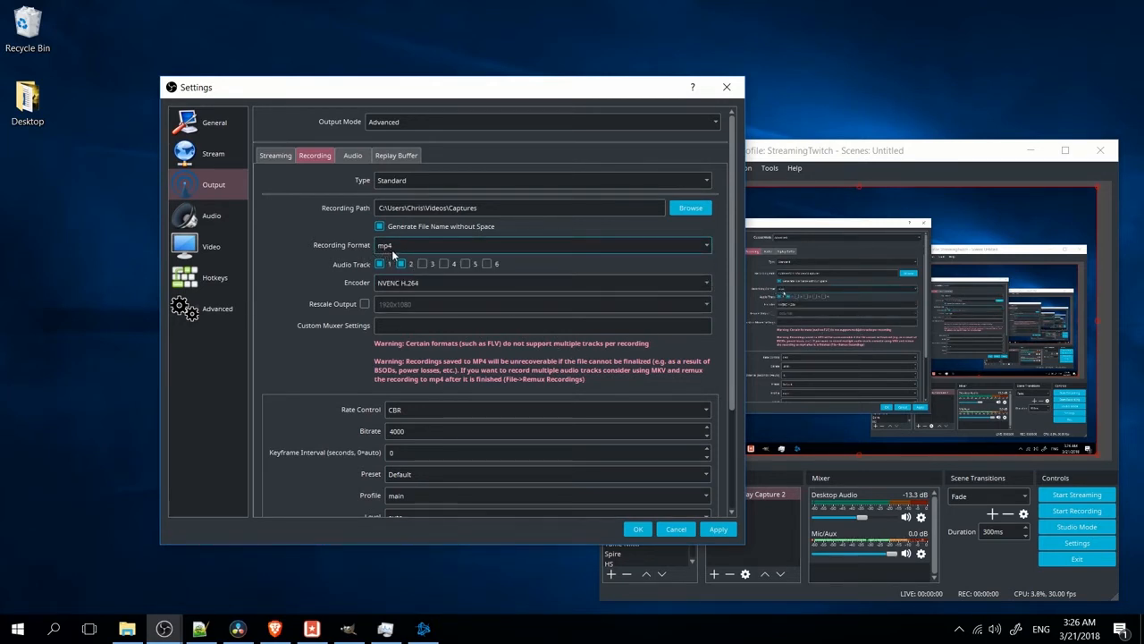
left_click(405, 245)
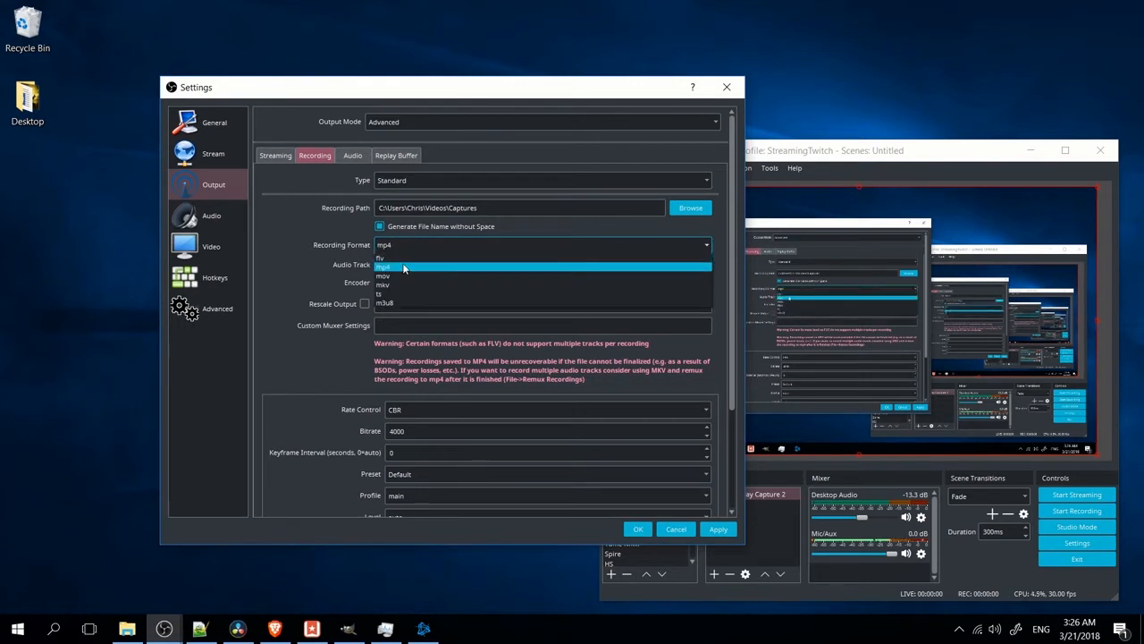
left_click(403, 262)
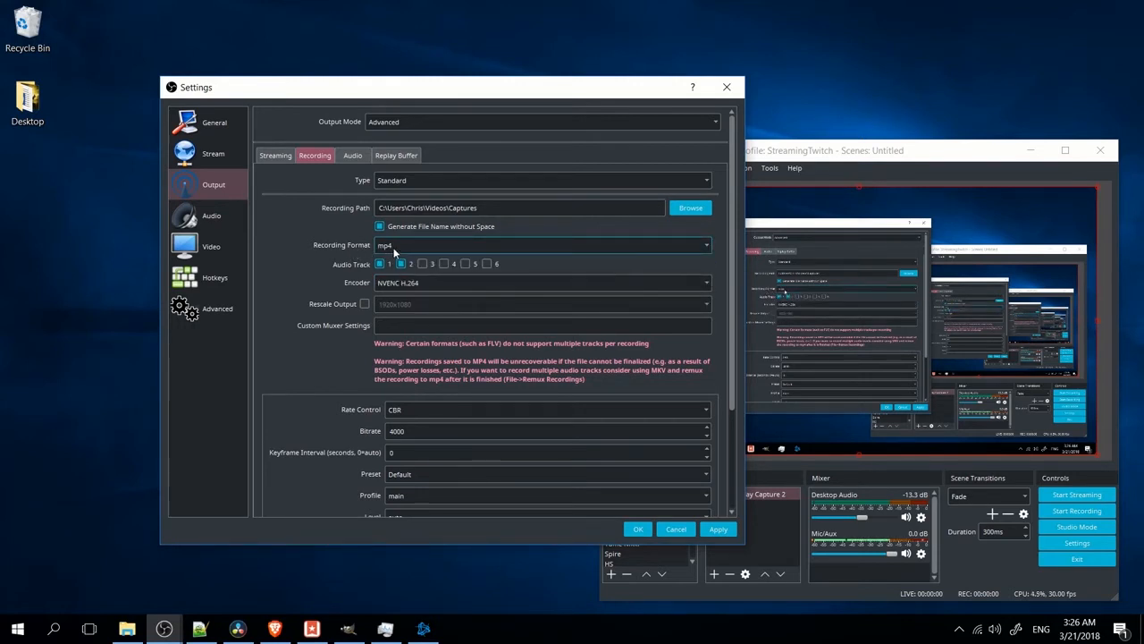
left_click(721, 529)
left_click(638, 529)
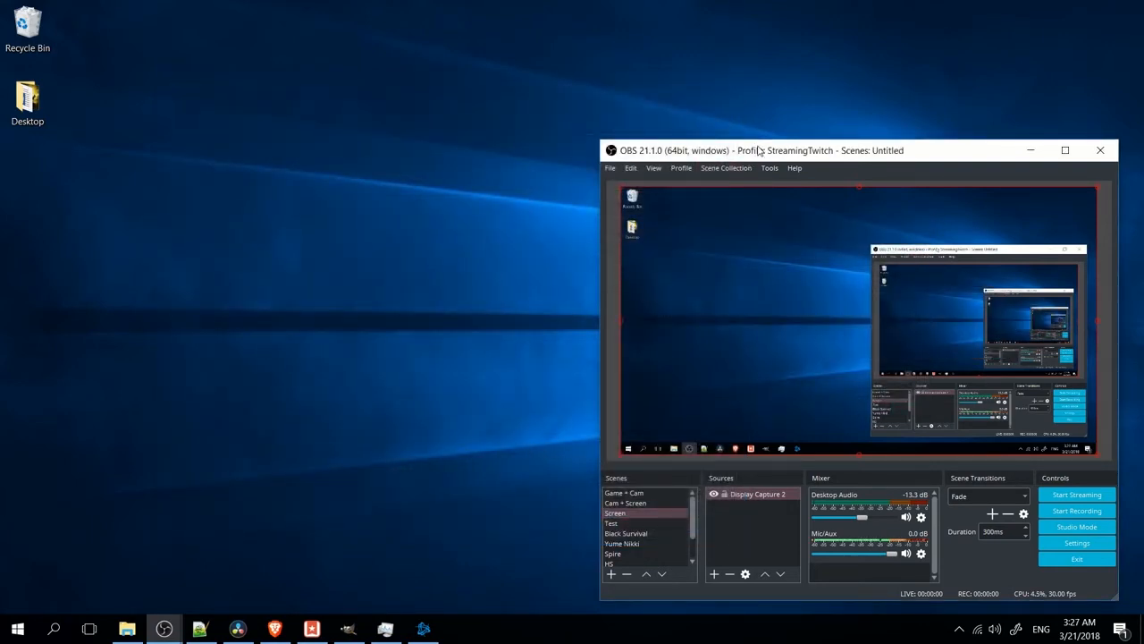
Step: Open the Advanced Audio Properties and assign Mic/Aux to track 2 only
left_click_drag(758, 150, 719, 123)
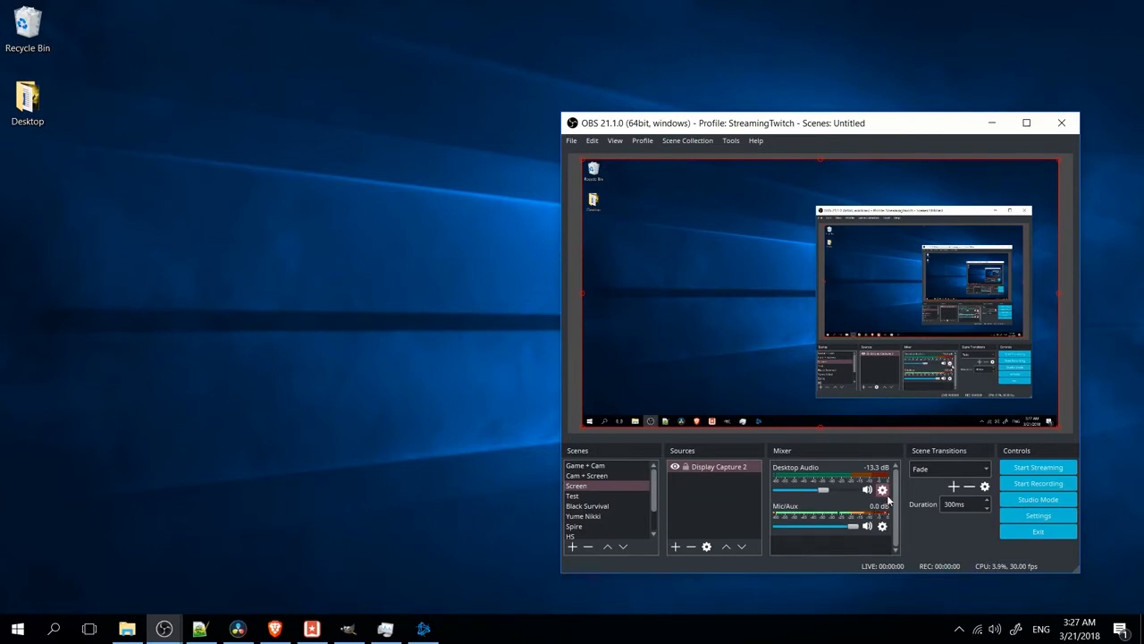
left_click(882, 526)
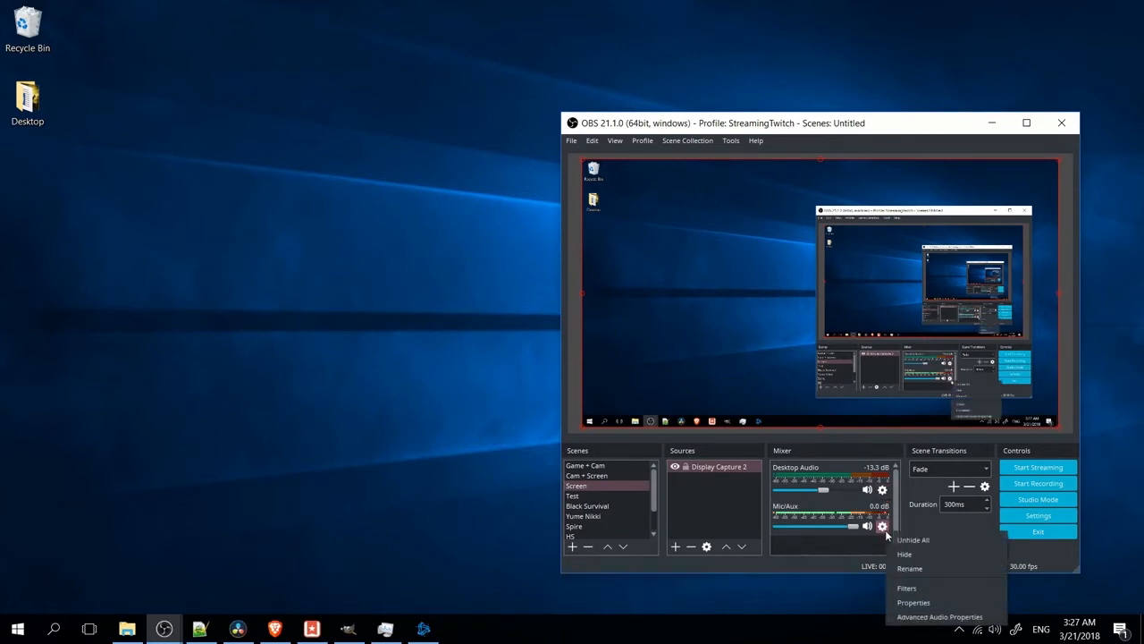
left_click(931, 621)
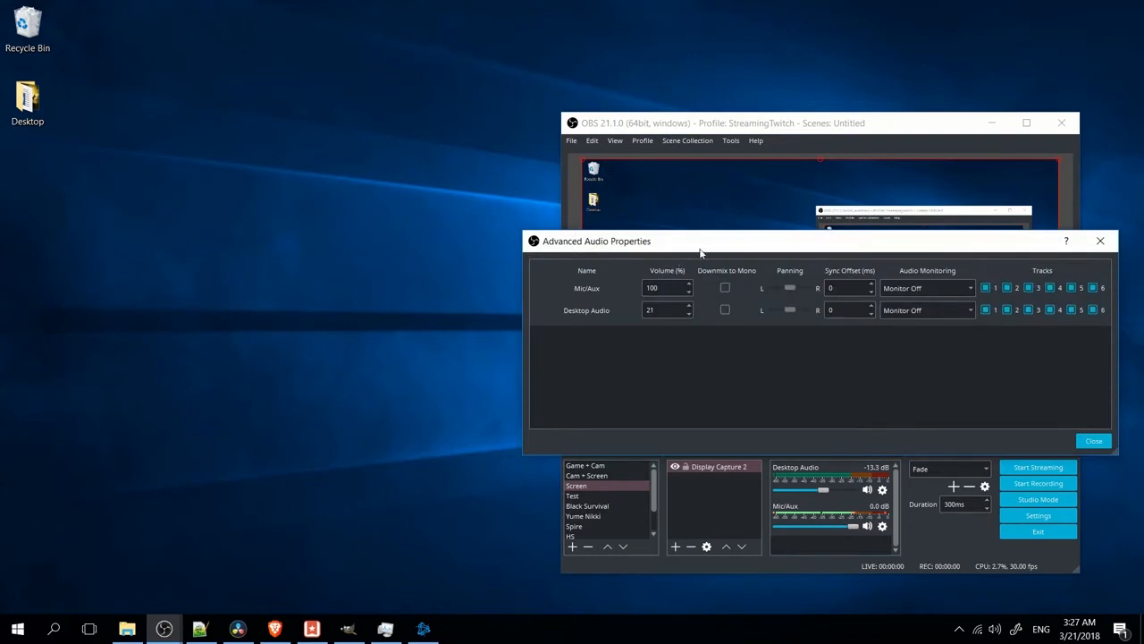
left_click_drag(703, 249, 407, 200)
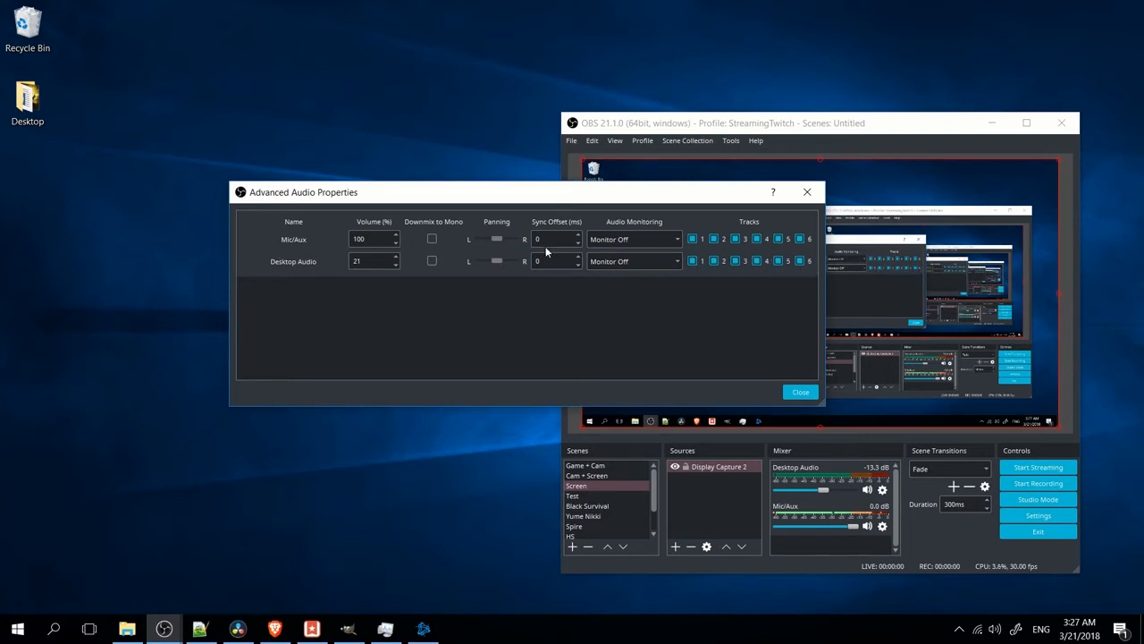
left_click(777, 241)
left_click(776, 240)
left_click(693, 240)
left_click(736, 240)
left_click(762, 241)
left_click(799, 238)
Step: Assign Desktop Audio to track 1 only and close the Advanced Audio Properties
left_click(714, 261)
left_click(735, 261)
left_click(756, 261)
left_click(778, 261)
left_click(801, 262)
left_click(800, 394)
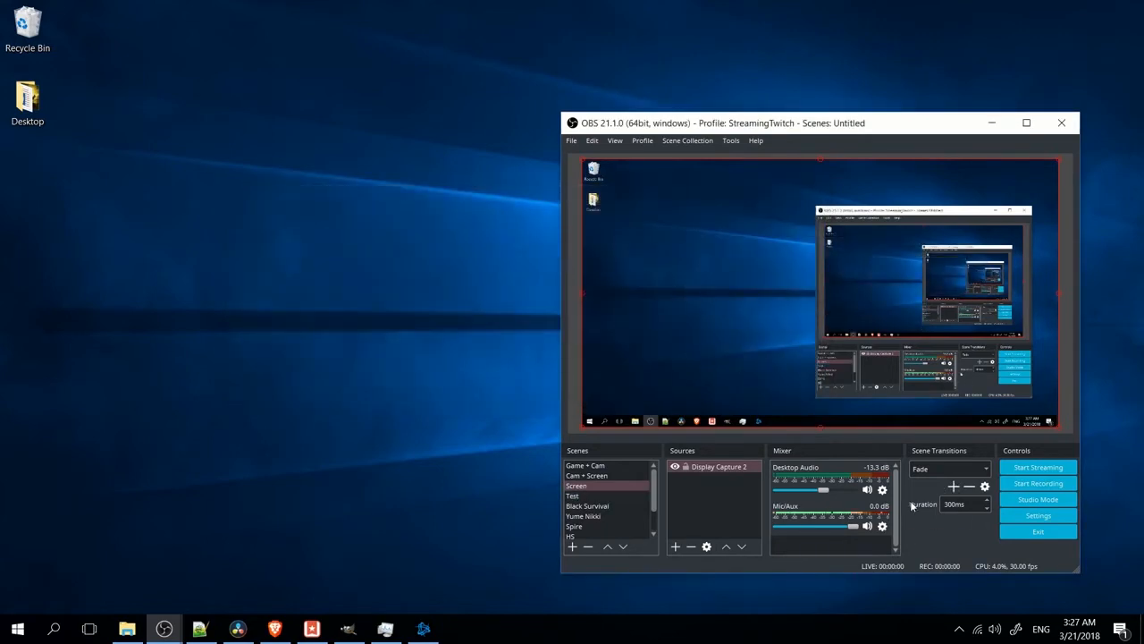
Step: Play Hard Boiled.mp3 from the Incompetech music folder, minimize the folder window, and start recording in OBS
left_click(128, 625)
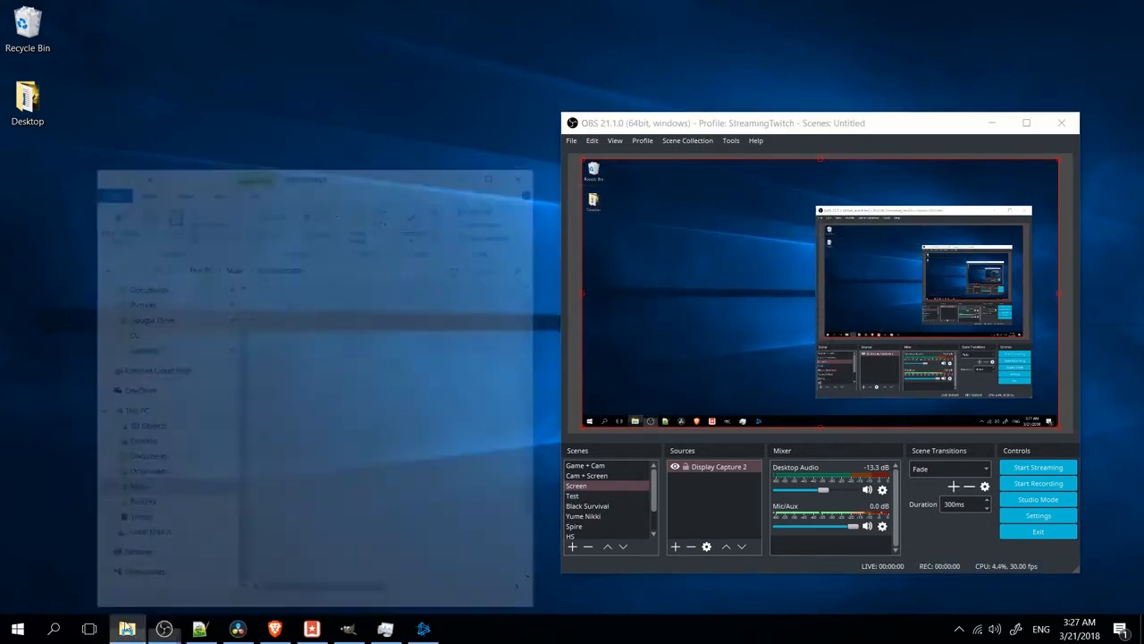
left_click_drag(459, 81, 405, 86)
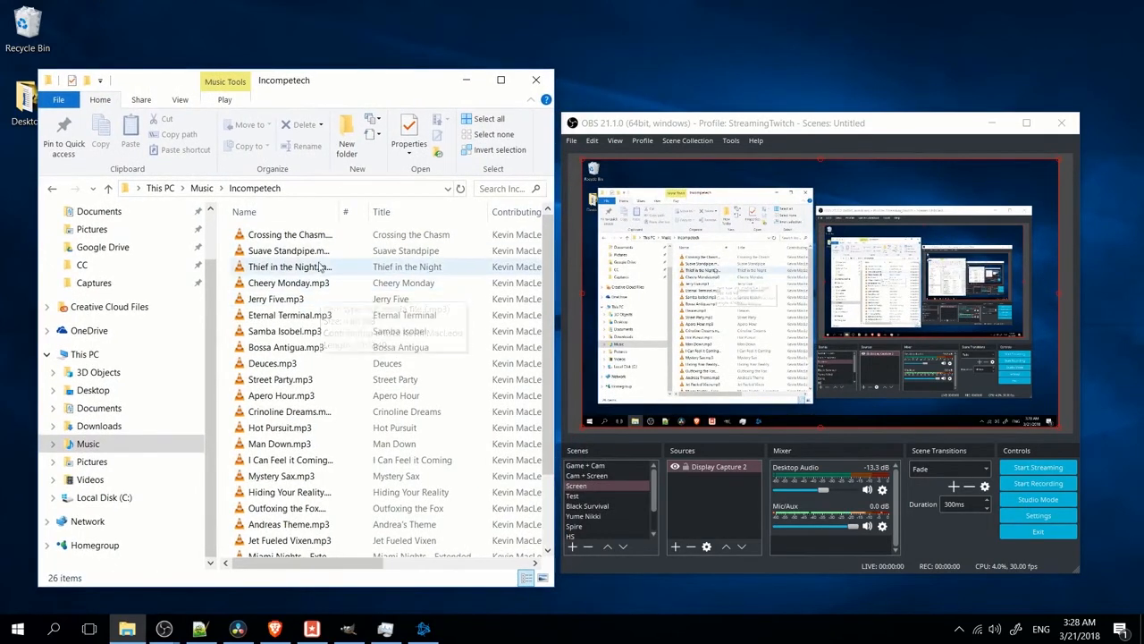
scroll(320, 270, "down", 2)
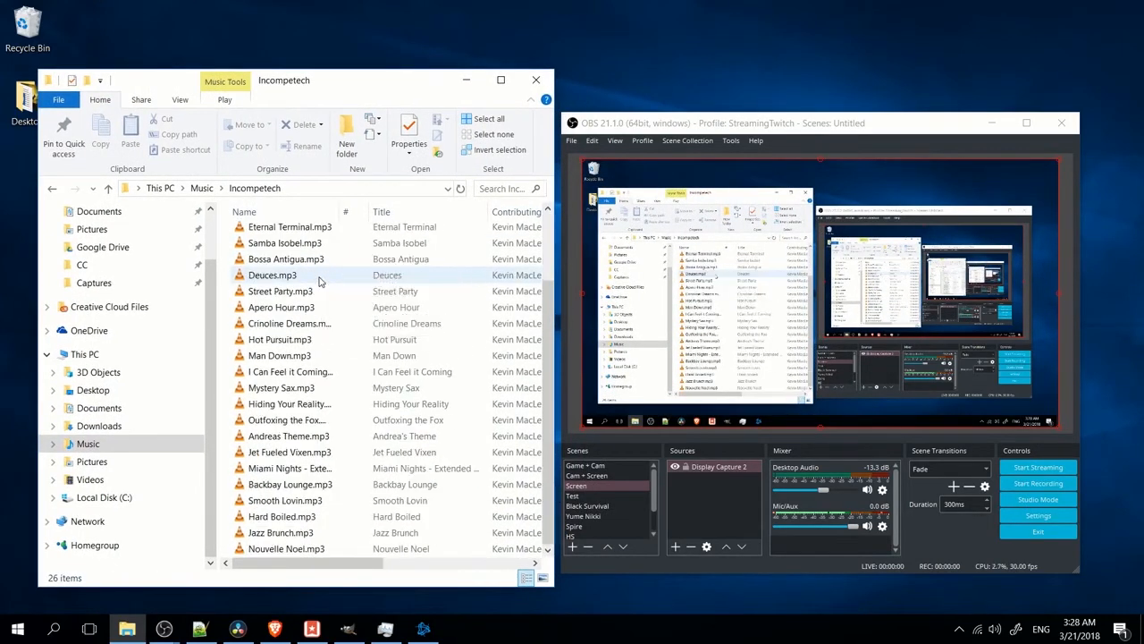
double_click(282, 515)
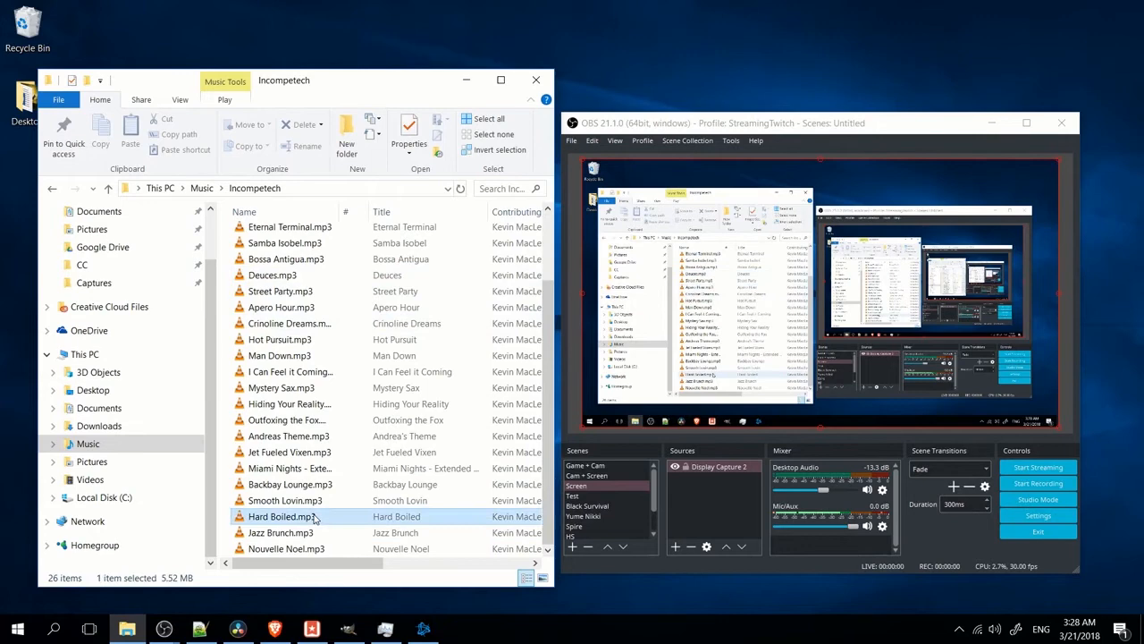
left_click(468, 78)
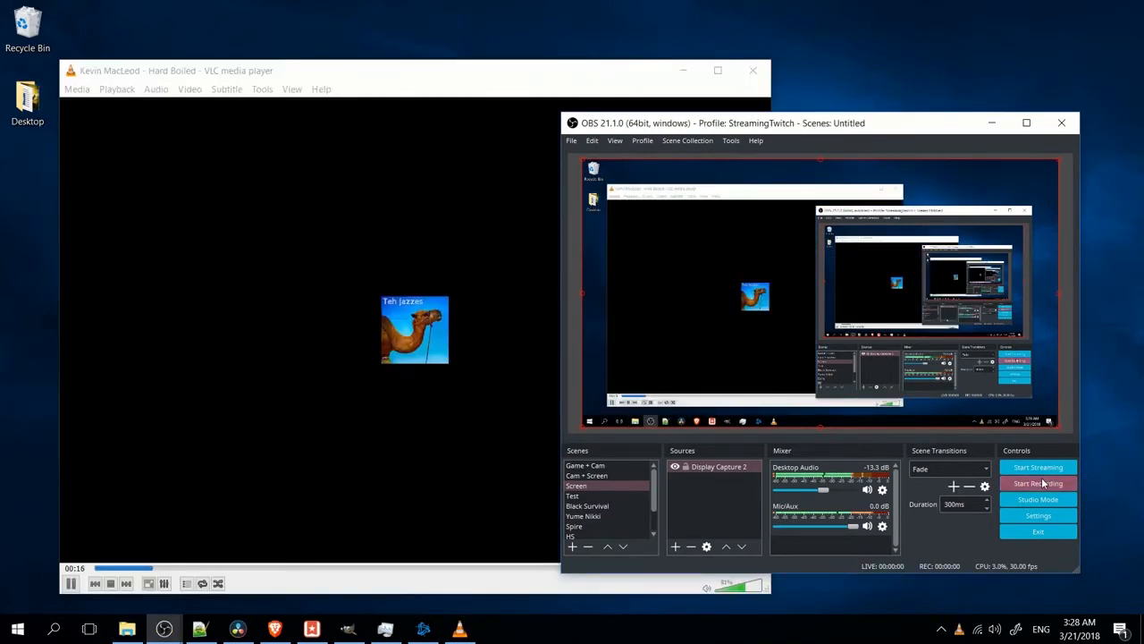
left_click(1038, 483)
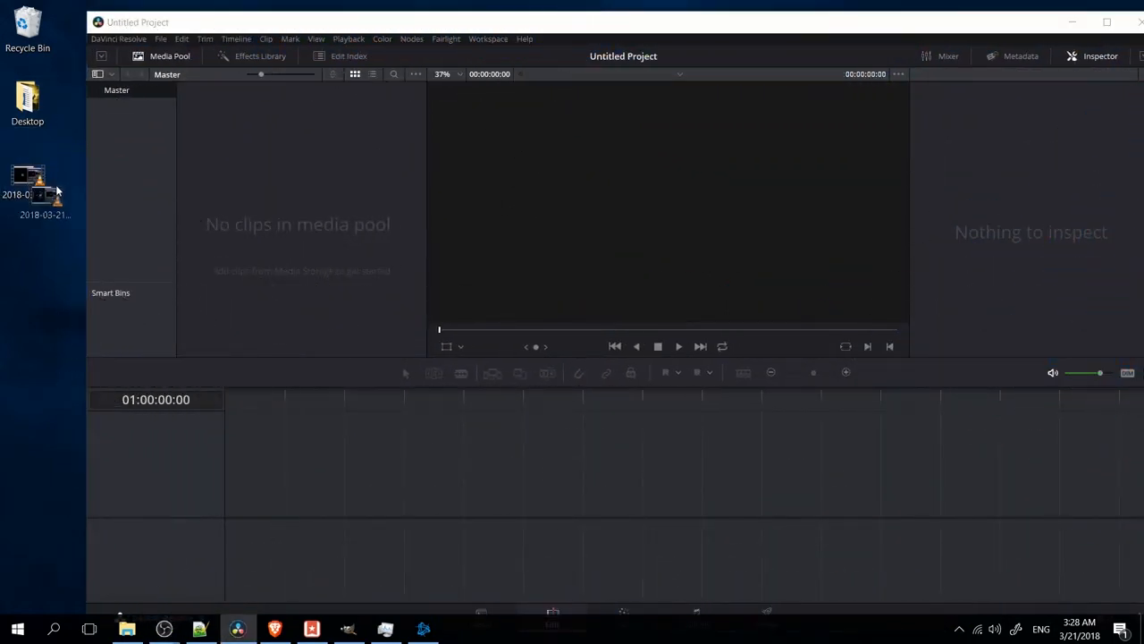
Step: Import the recorded video from the desktop into DaVinci Resolve's media pool, maximize the window, and place the clip at the timeline's start
left_click_drag(39, 176, 311, 229)
left_click(637, 366)
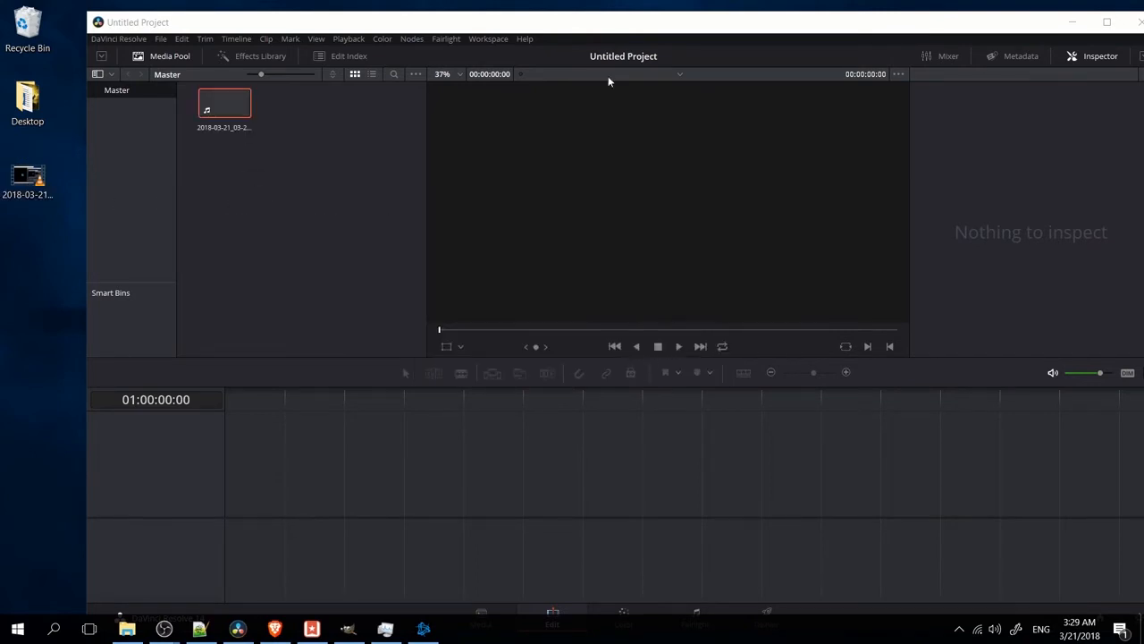
double_click(617, 29)
left_click_drag(137, 86, 147, 481)
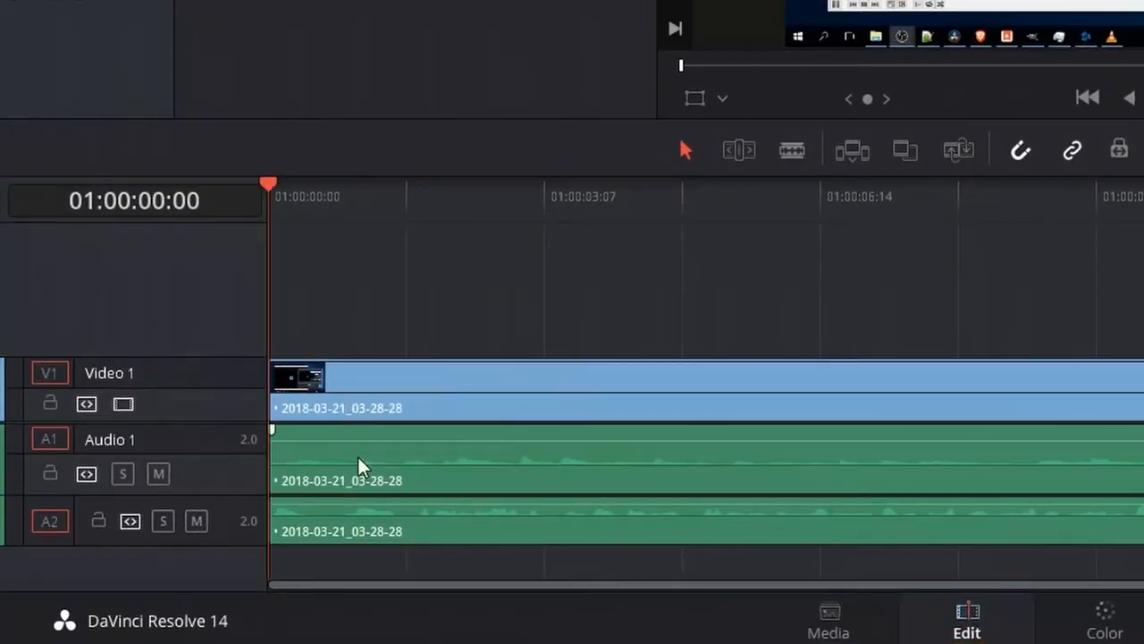
Step: Increase the heights of the Audio 1 and Audio 2 tracks and play the timeline from the start
left_click_drag(256, 490, 263, 509)
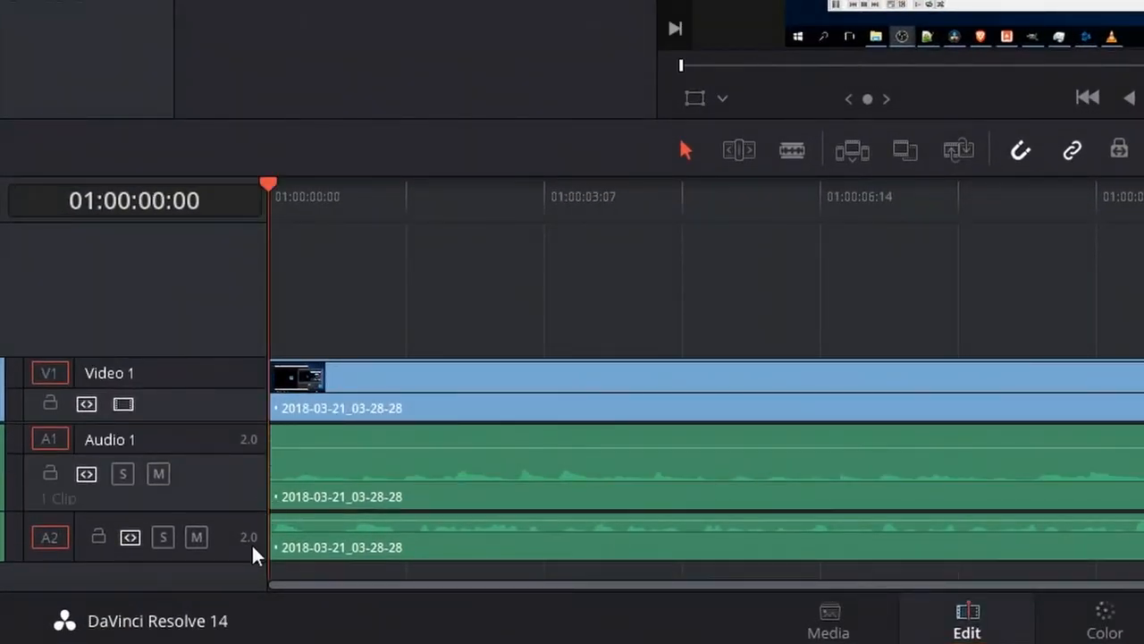
mouse_move(256, 557)
left_mouse_down()
mouse_move(255, 590)
mouse_move(260, 578)
left_mouse_up()
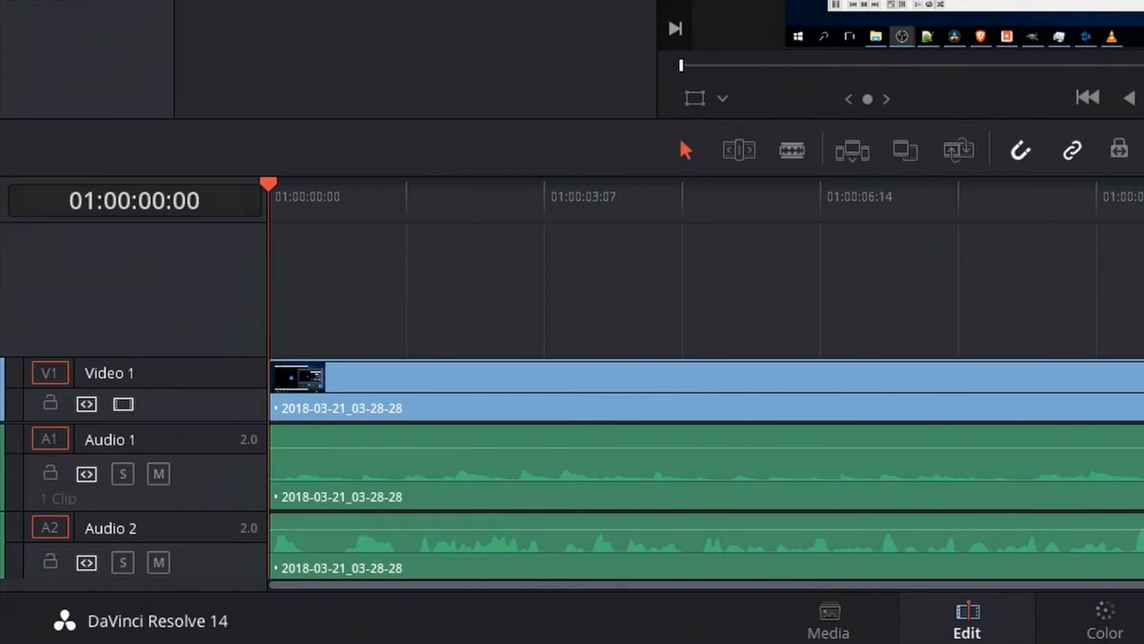
key("space")
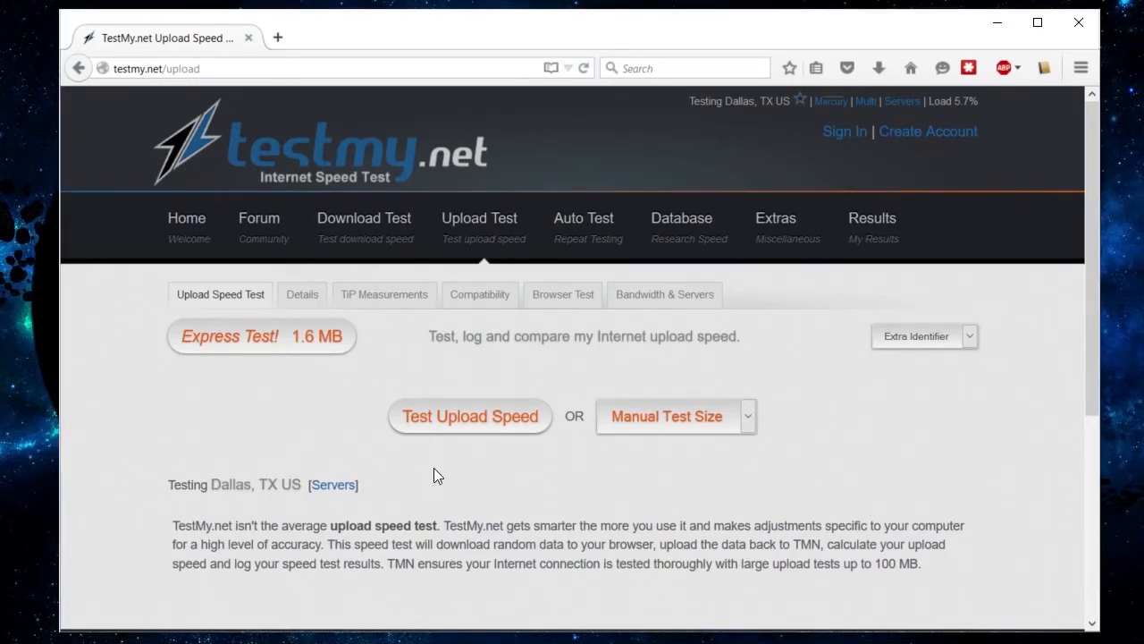
Step: Run the upload speed test on testmy.net and look over the results page
left_click(458, 427)
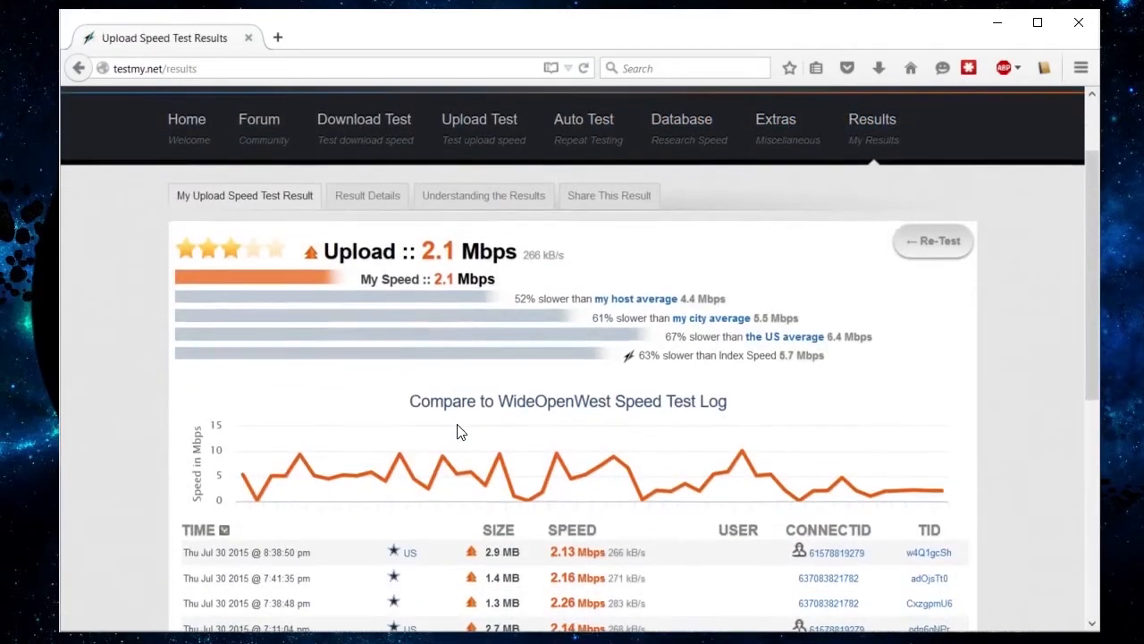
scroll(456, 432, "down", 2)
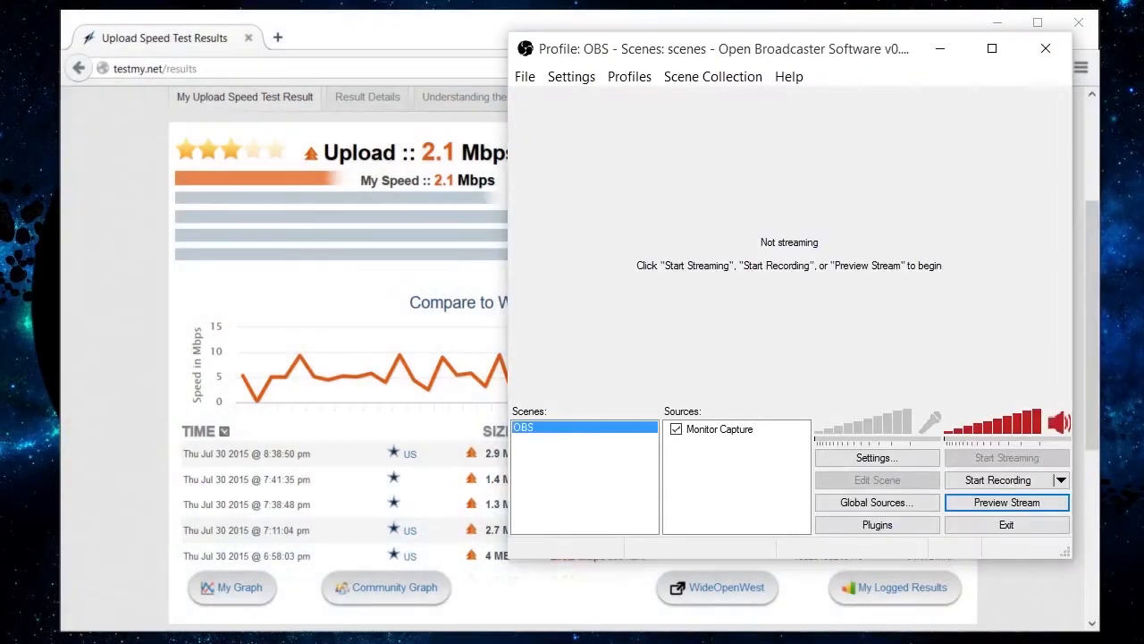
Step: Switch to Open Broadcaster Software and open its encoding settings
left_click_drag(593, 51, 570, 55)
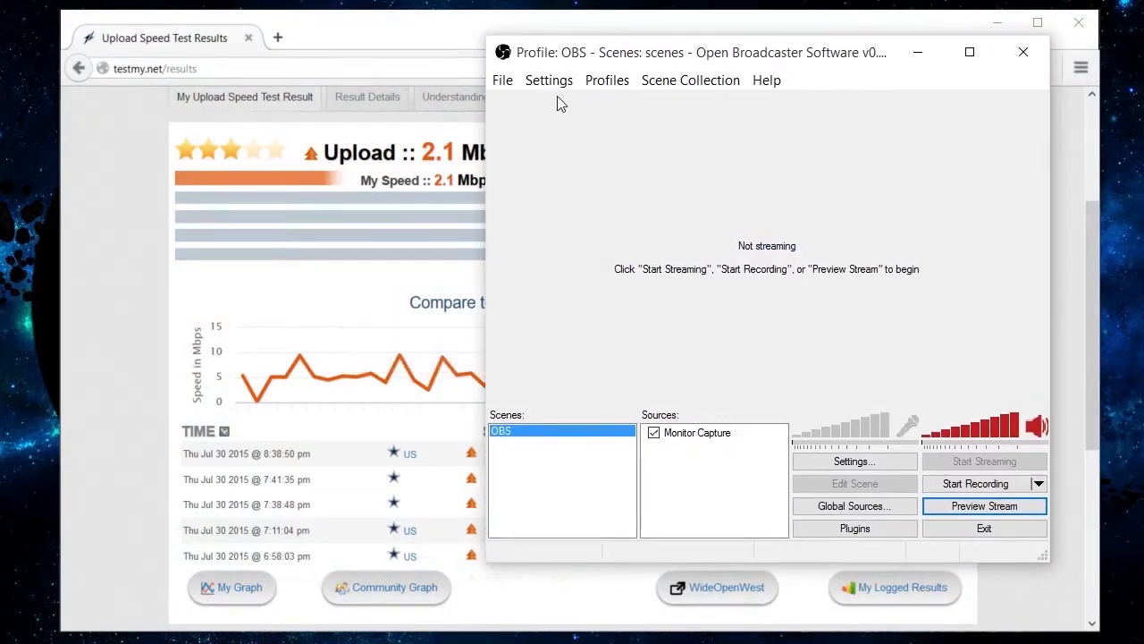
left_click(549, 80)
left_click(565, 104)
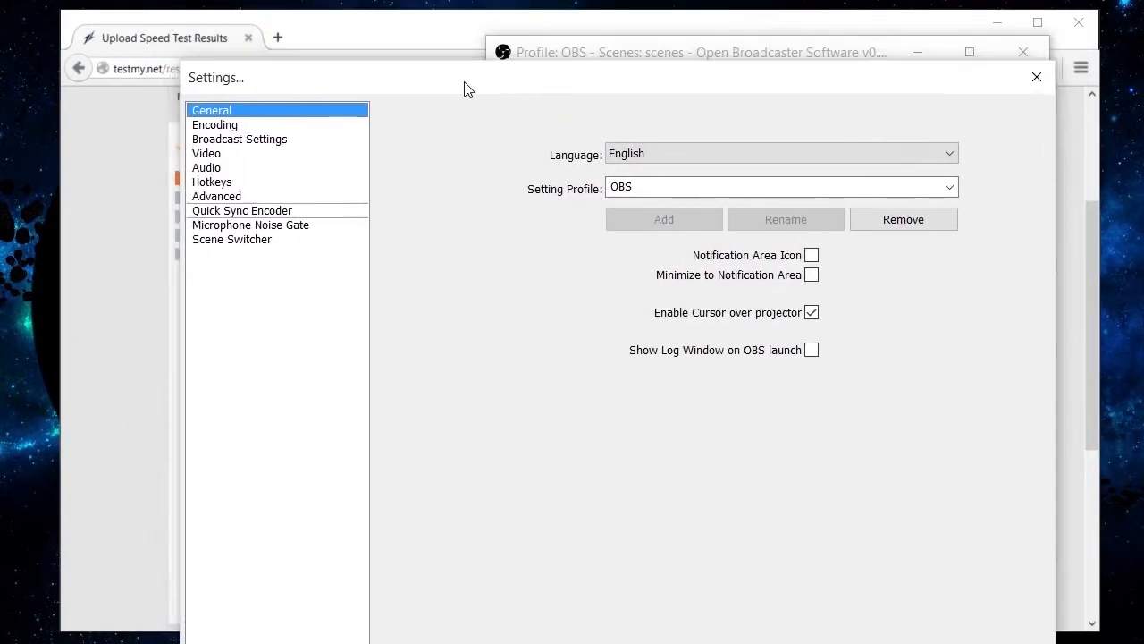
left_click(375, 103)
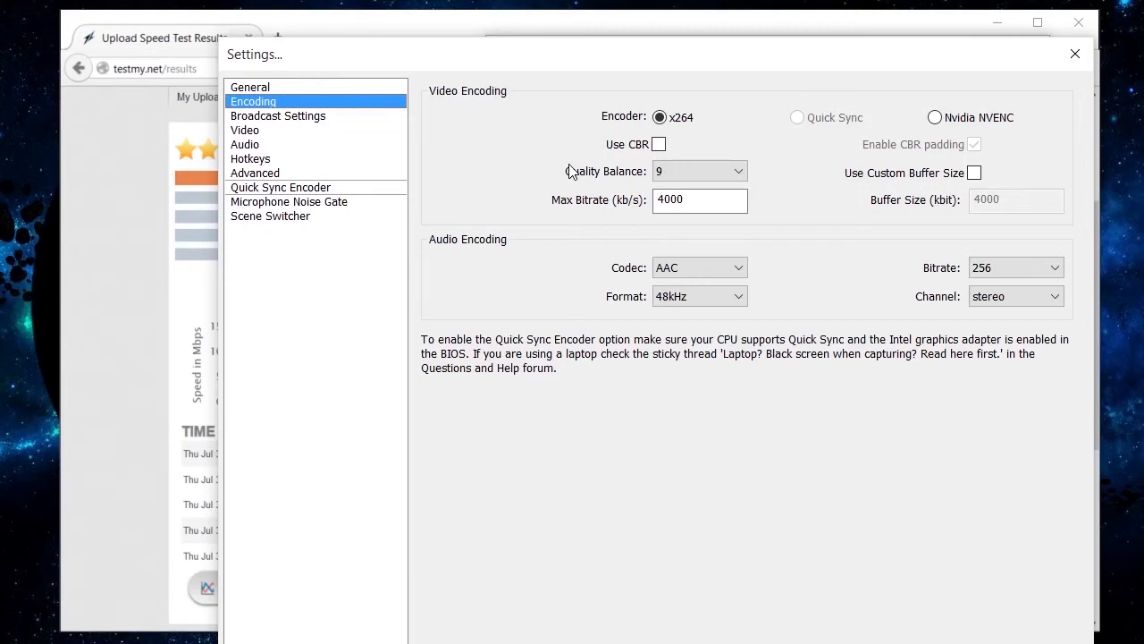
Step: Set the maximum video bitrate to 1700 kb/s, save the settings, and run and stop a stream preview
left_click(685, 199)
double_click(685, 199)
type("2100")
key("BackSpace")
key("BackSpace")
key("BackSpace")
key("BackSpace")
type("1700")
left_click_drag(809, 59, 785, 0)
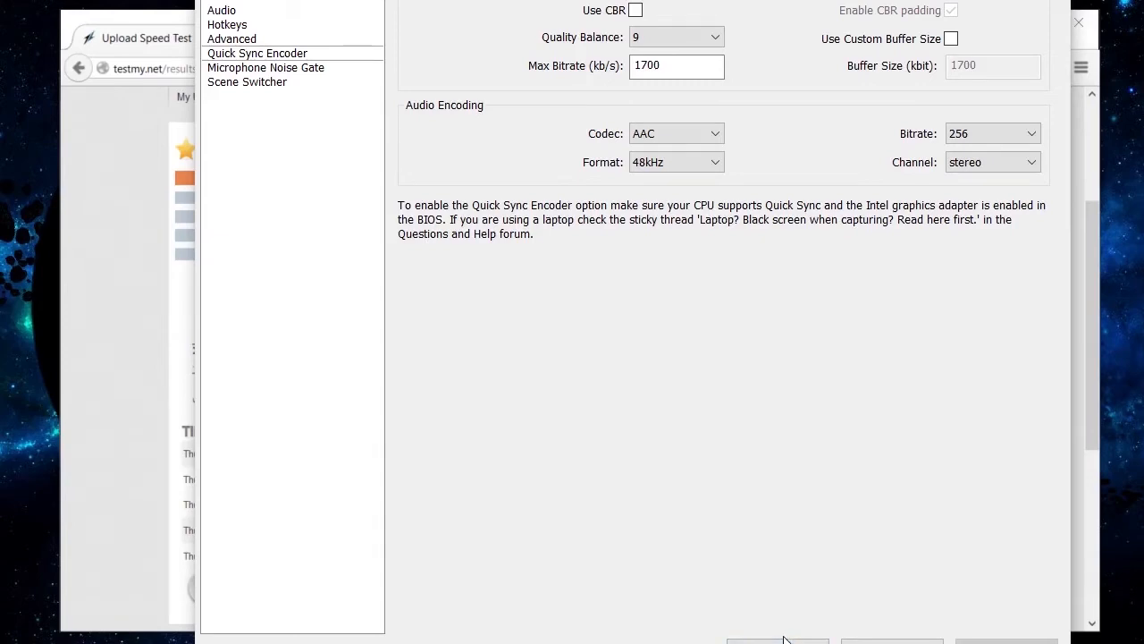
left_click(780, 640)
left_click(987, 498)
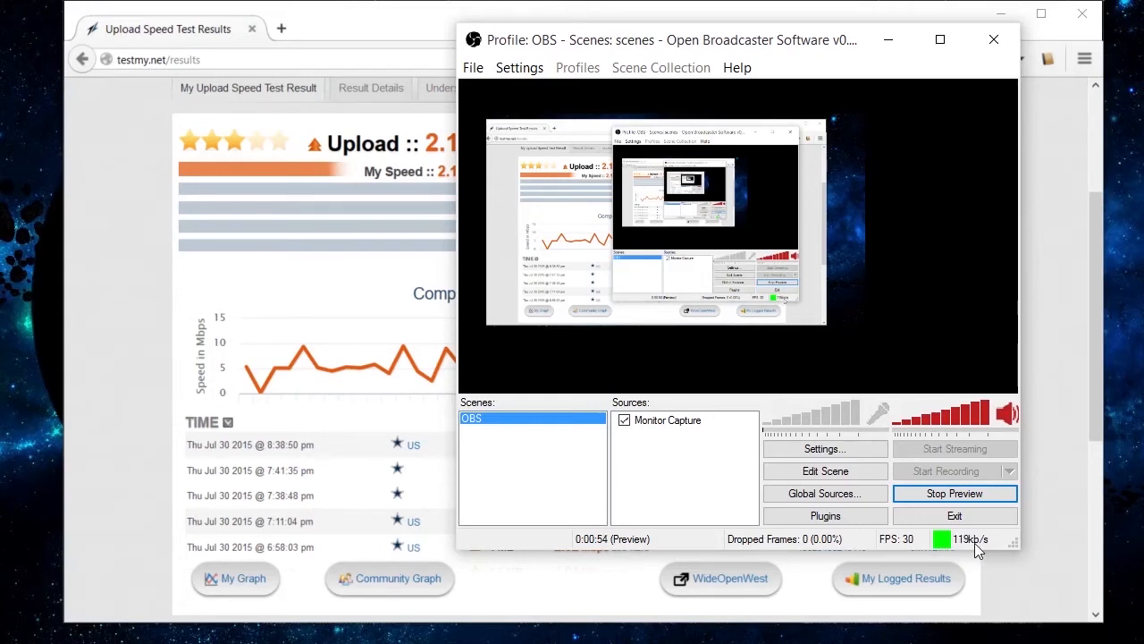
left_click(953, 492)
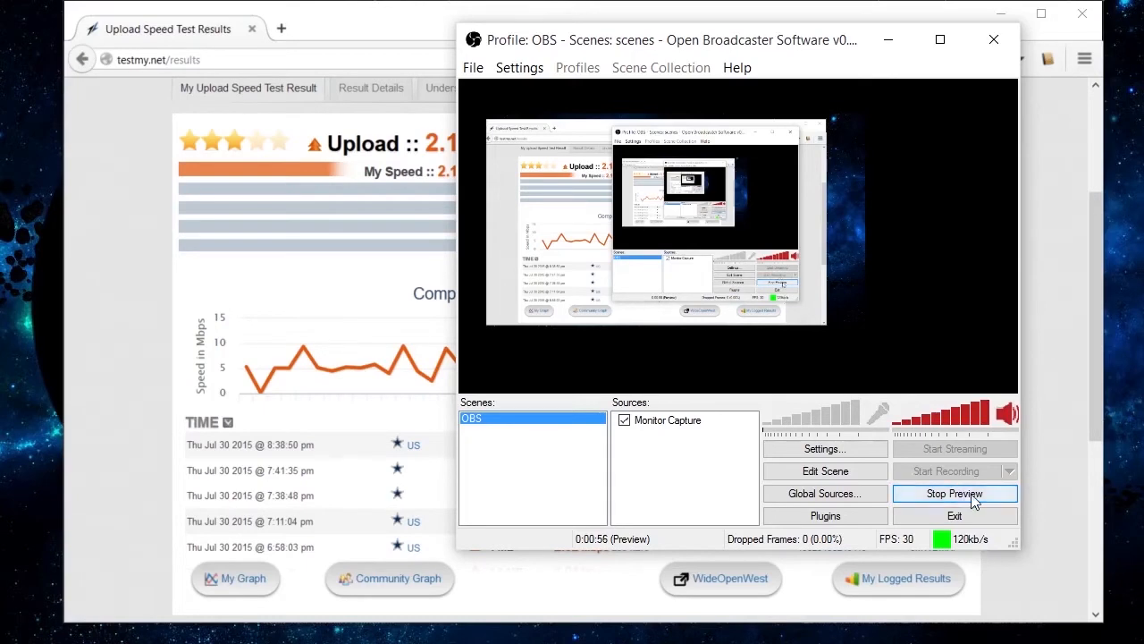
Step: Enable CBR in the encoding settings, save the change, and start the stream preview again
left_click(526, 68)
left_click(552, 96)
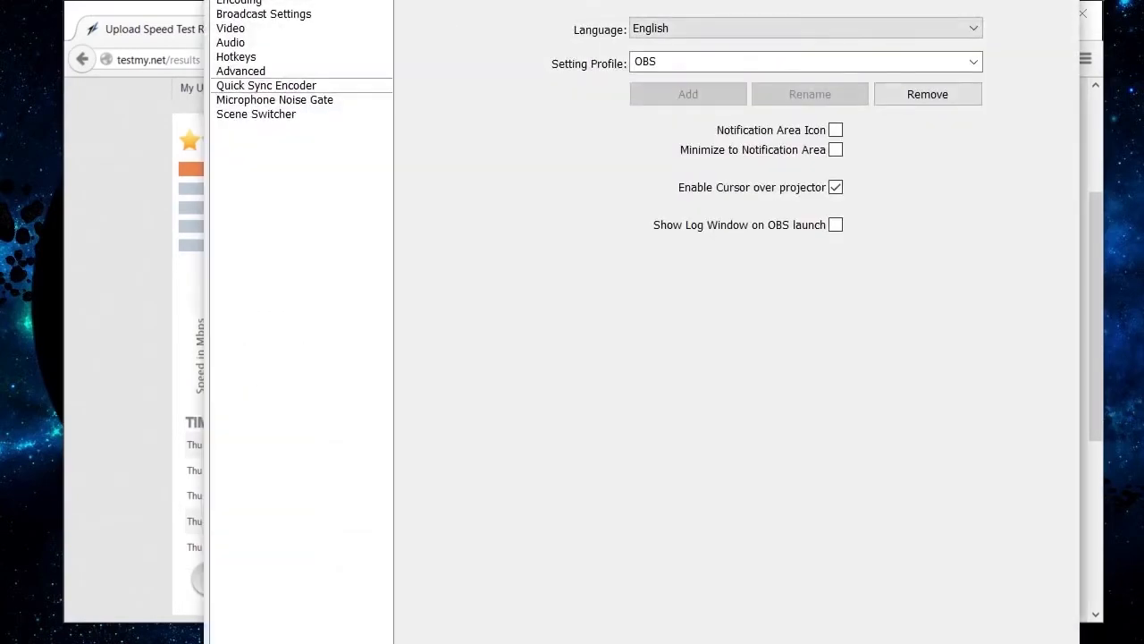
left_click(320, 175)
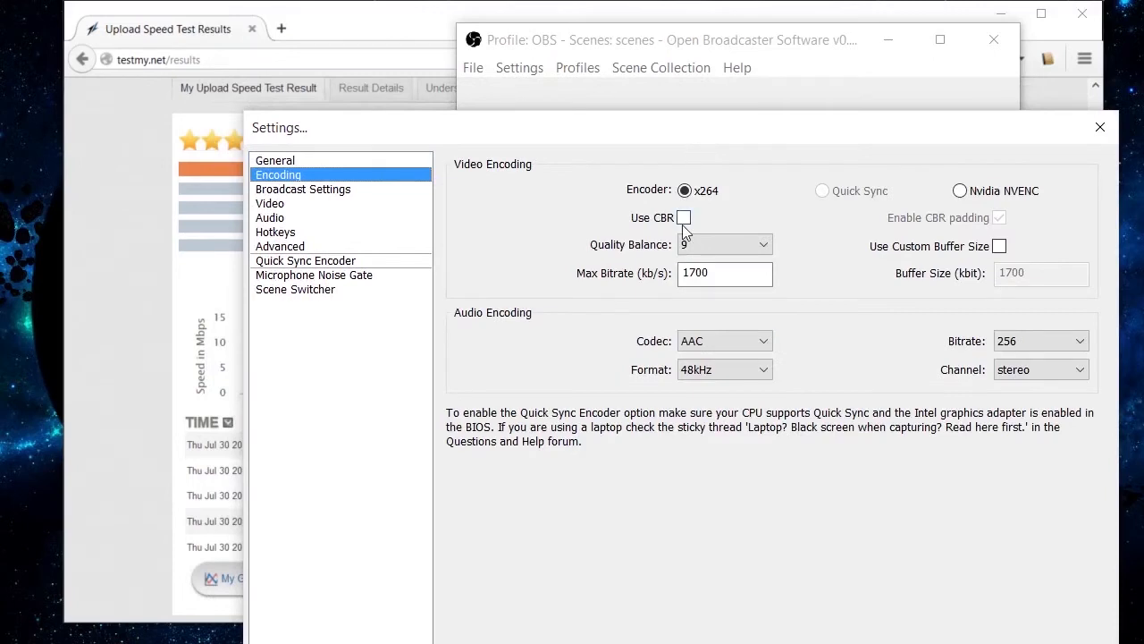
left_click(683, 218)
left_click_drag(721, 132, 601, 0)
left_click(711, 640)
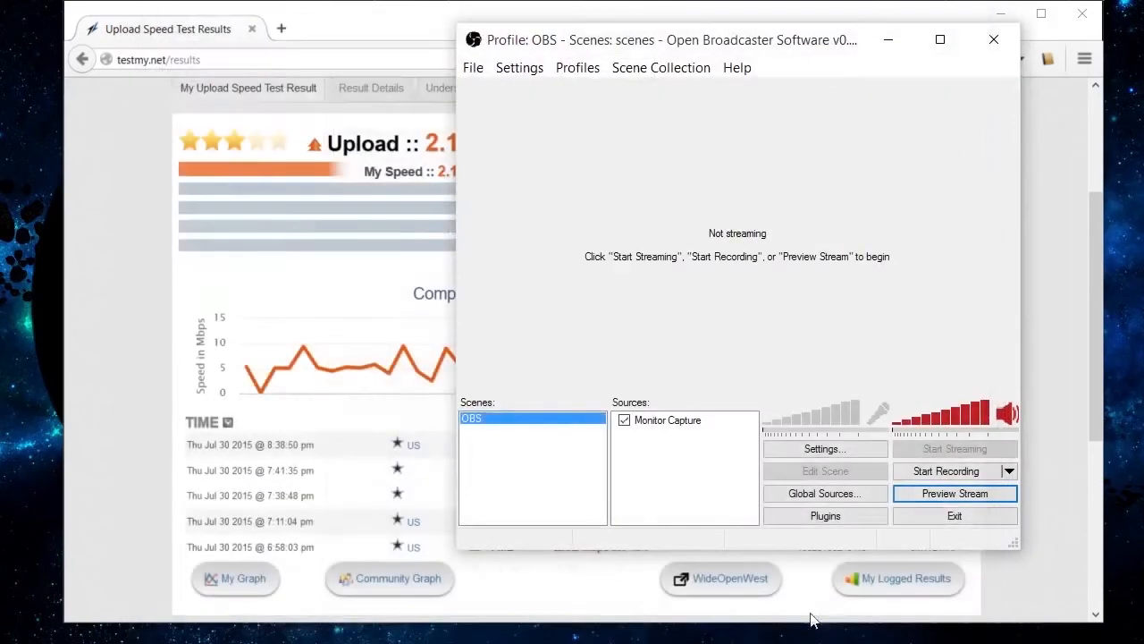
left_click(968, 494)
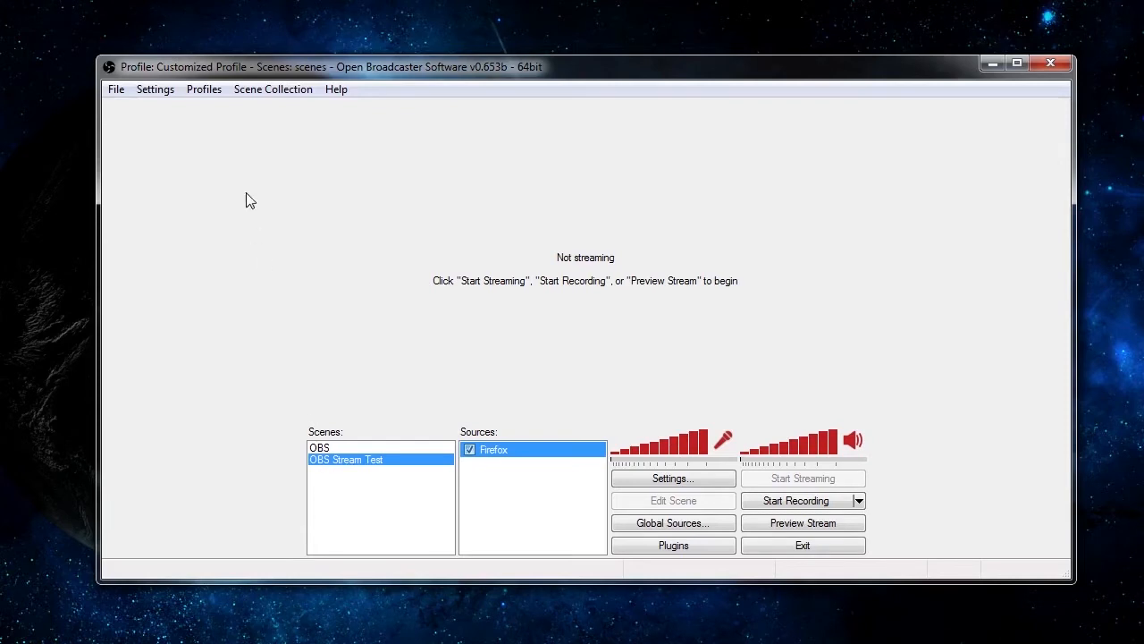
Step: View the available profiles and start a stream preview of the OBS Stream Test scene
left_click(206, 91)
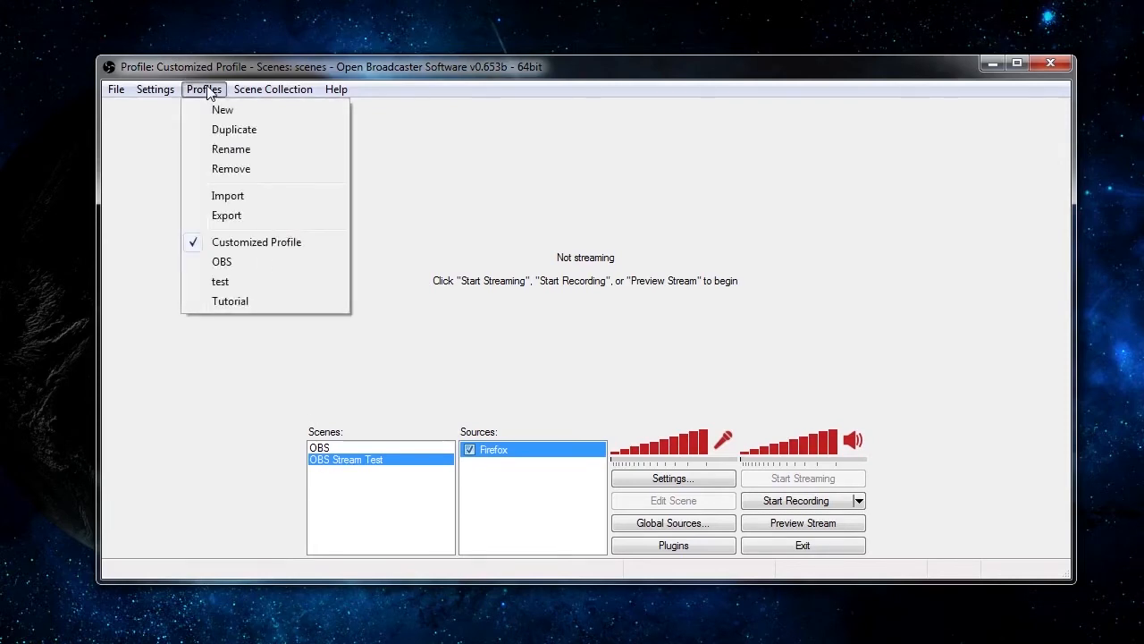
left_click(205, 90)
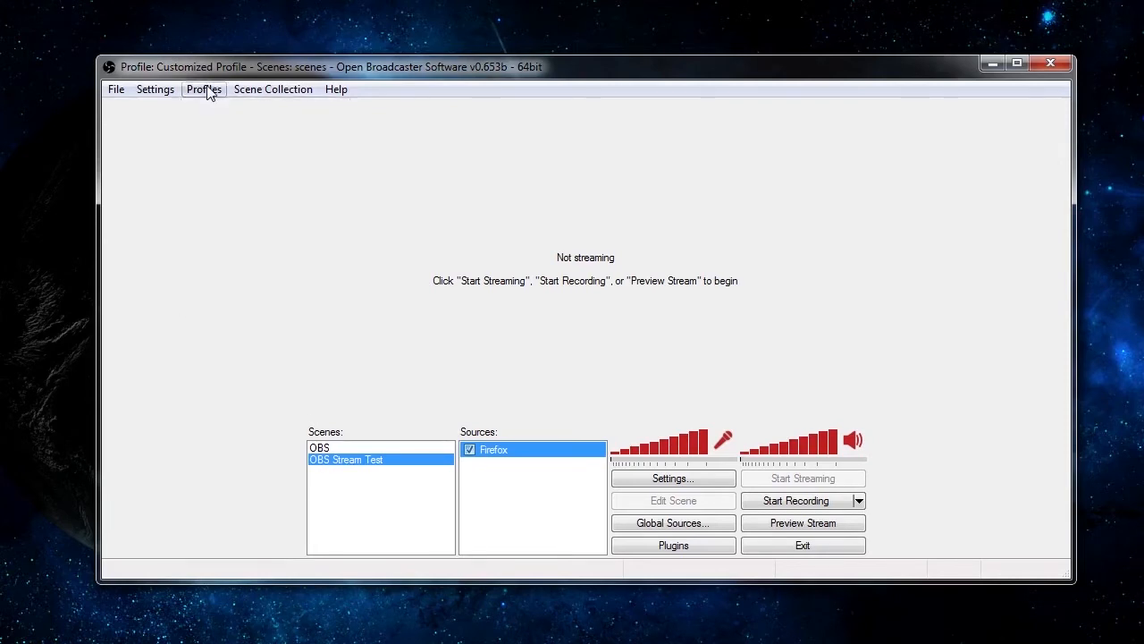
left_click(851, 534)
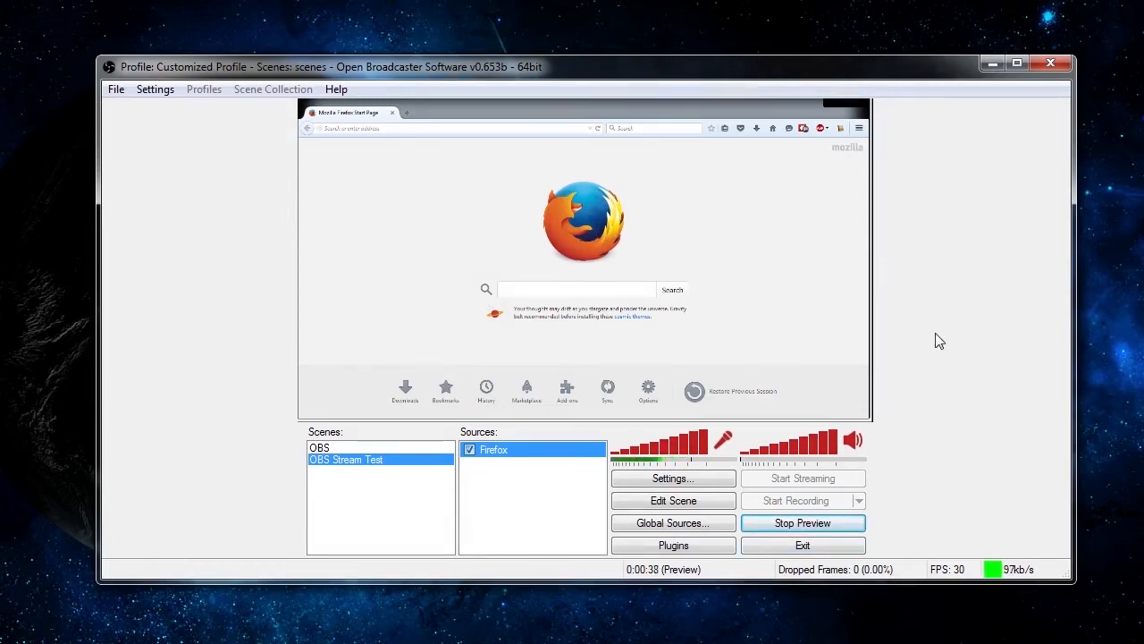
Step: In the broadcast settings, set the mode to Live Stream and the streaming service to Youtube
left_click(155, 89)
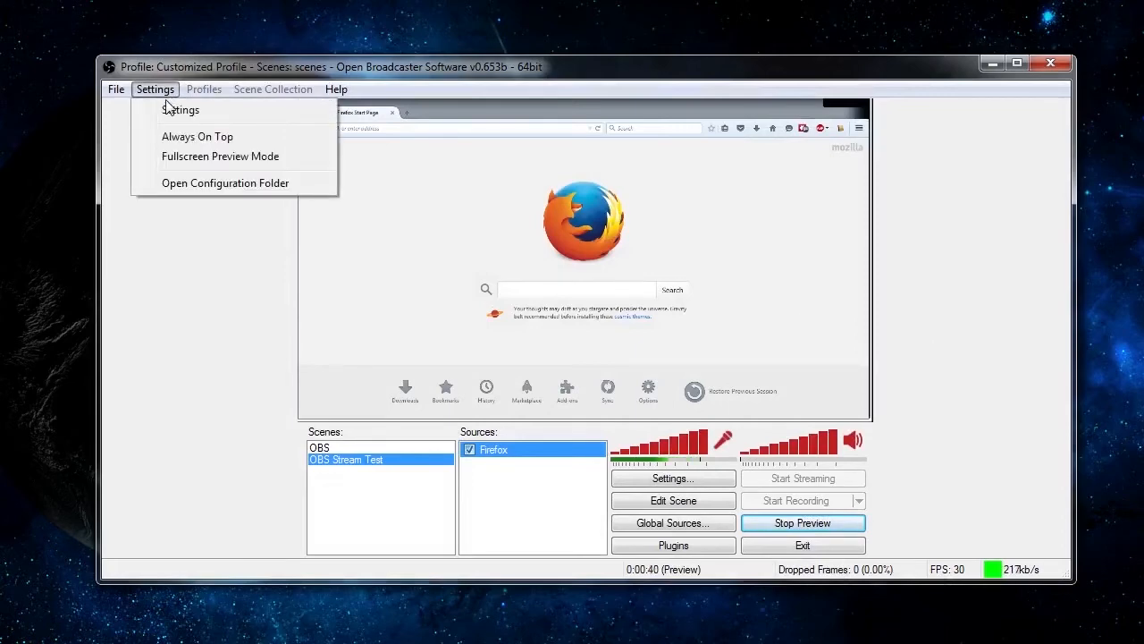
left_click(166, 107)
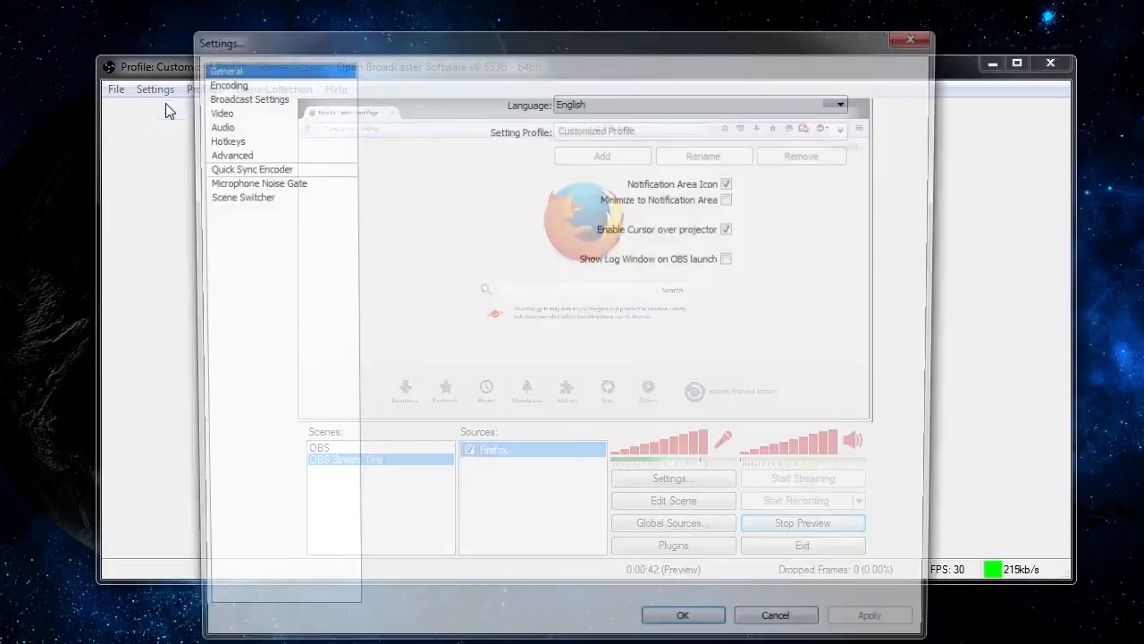
left_click(263, 95)
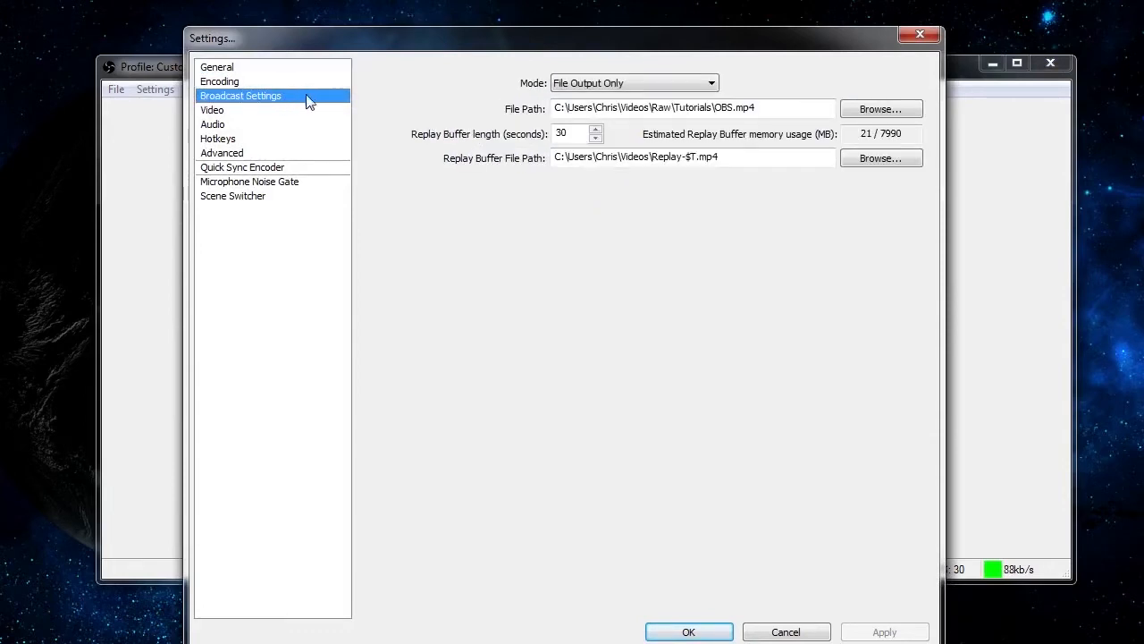
left_click(590, 86)
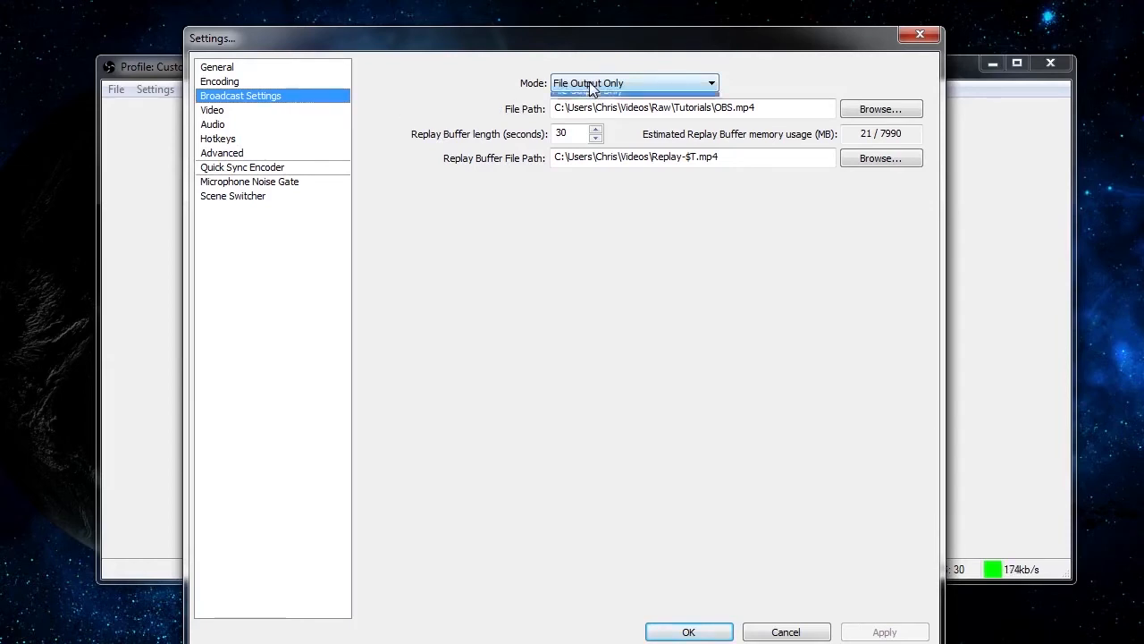
left_click(586, 102)
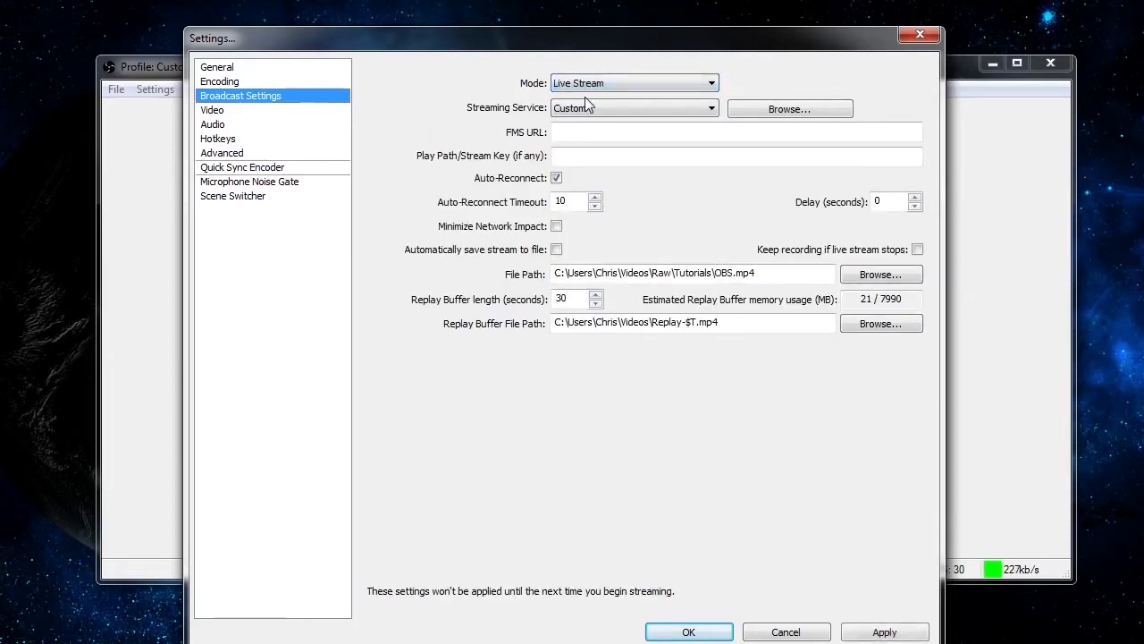
left_click(589, 108)
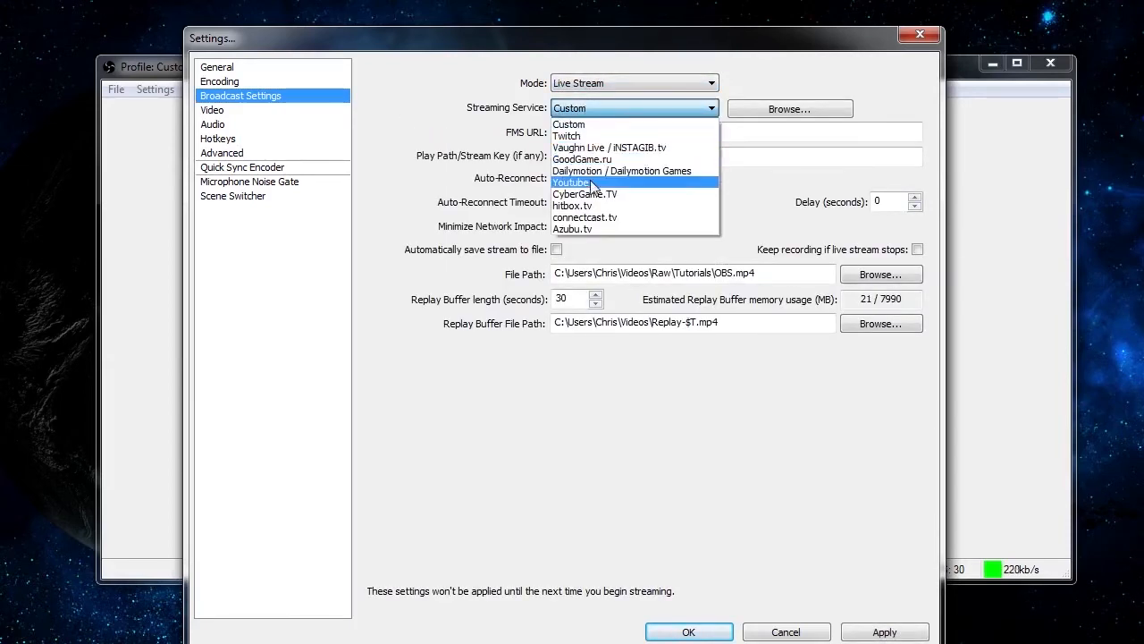
left_click(591, 183)
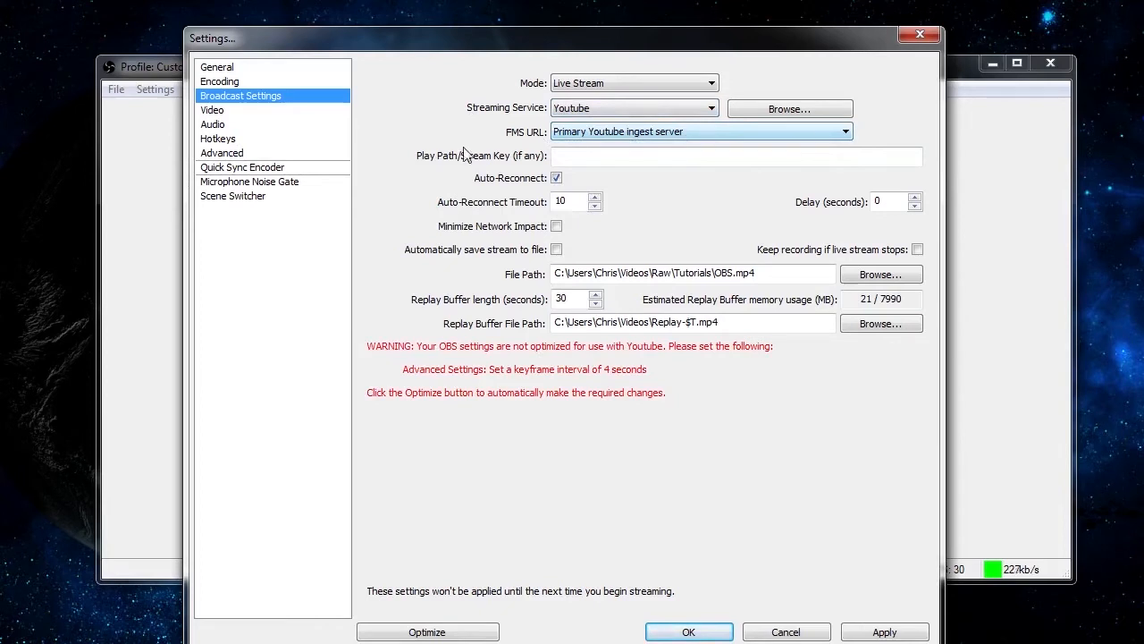
Step: Enable automatic saving of the stream to file and optimize the settings for Youtube with a 4-second keyframe interval
left_click(555, 155)
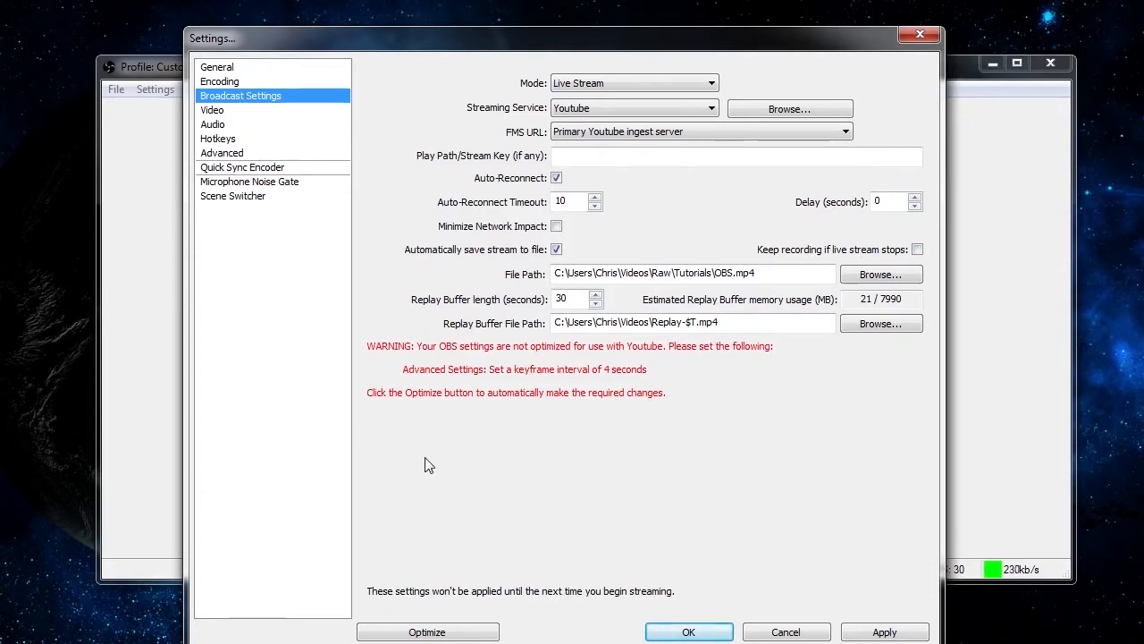
left_click(463, 632)
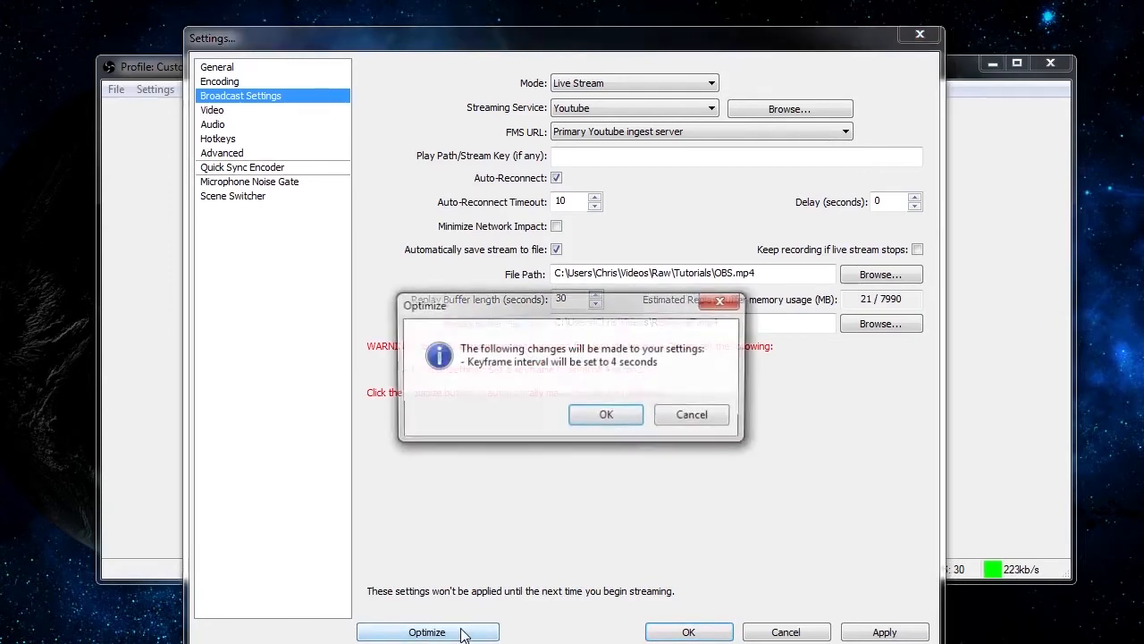
left_click(605, 417)
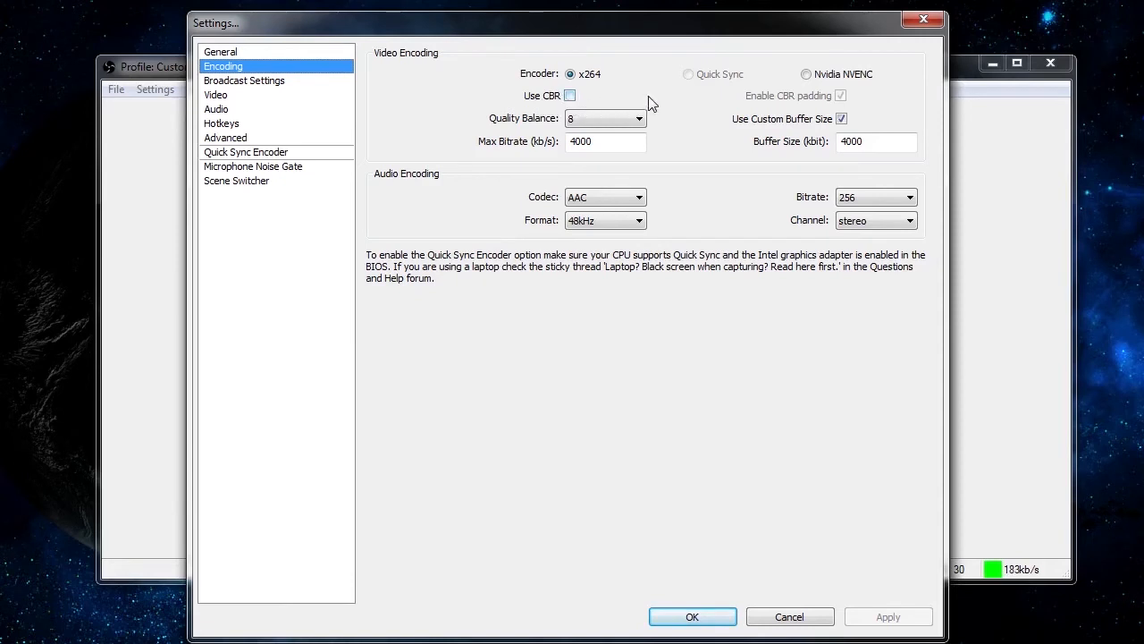
Step: In the encoding settings, set the maximum bitrate to 1600 kb/s and the buffer size to 1600 kbit, and enable CBR
mouse_move(608, 148)
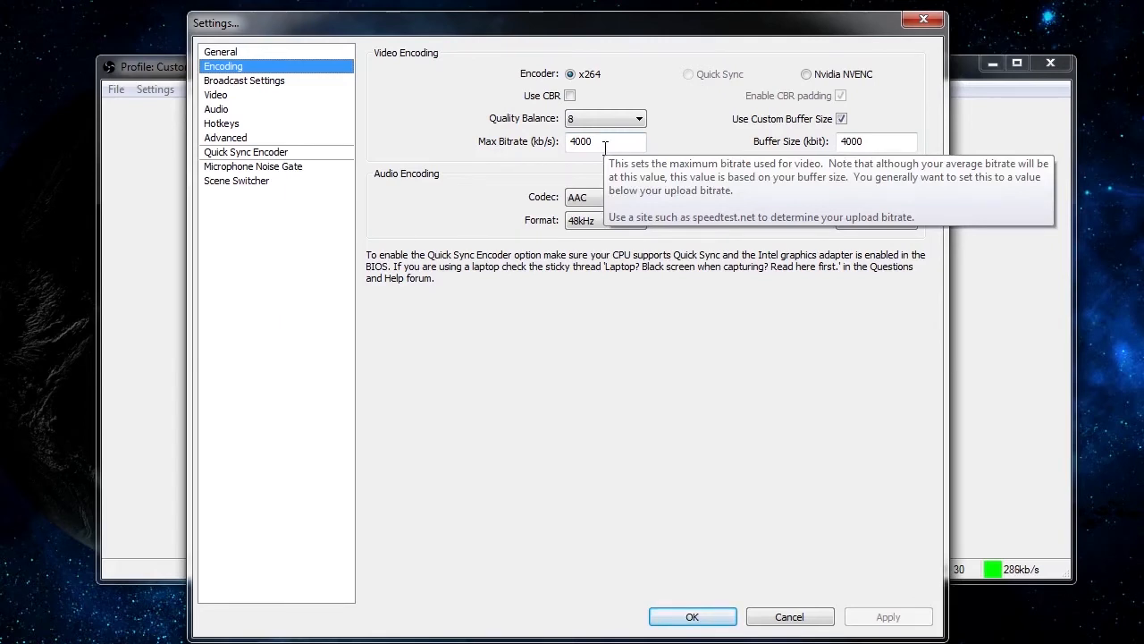
double_click(604, 147)
key("BackSpace")
type("1600")
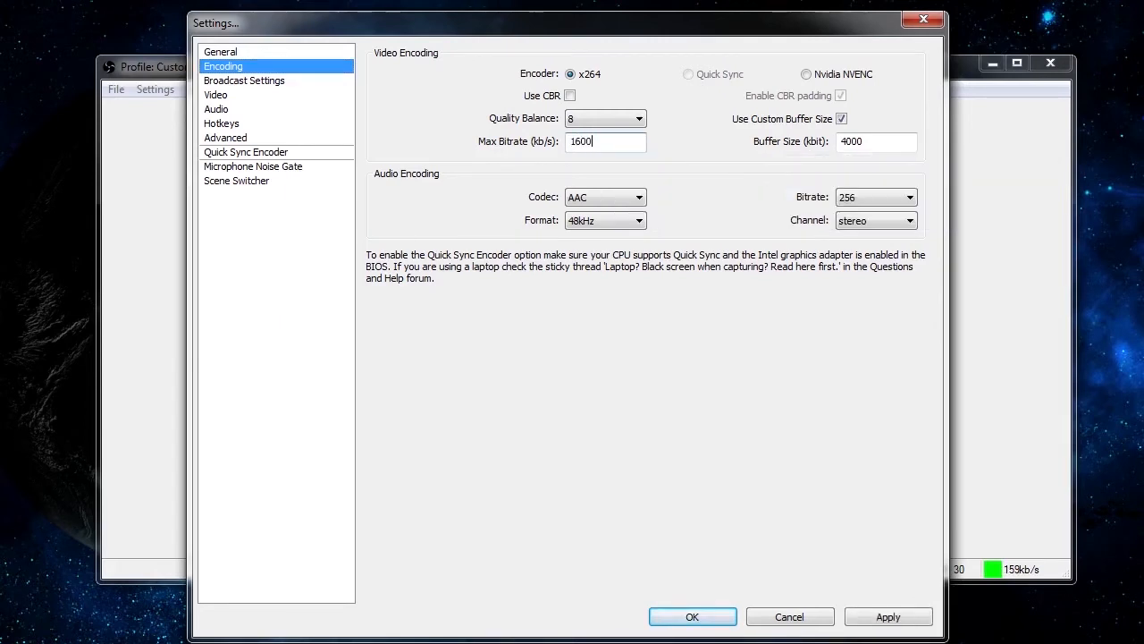
key("Tab")
type("16")
mouse_move(642, 148)
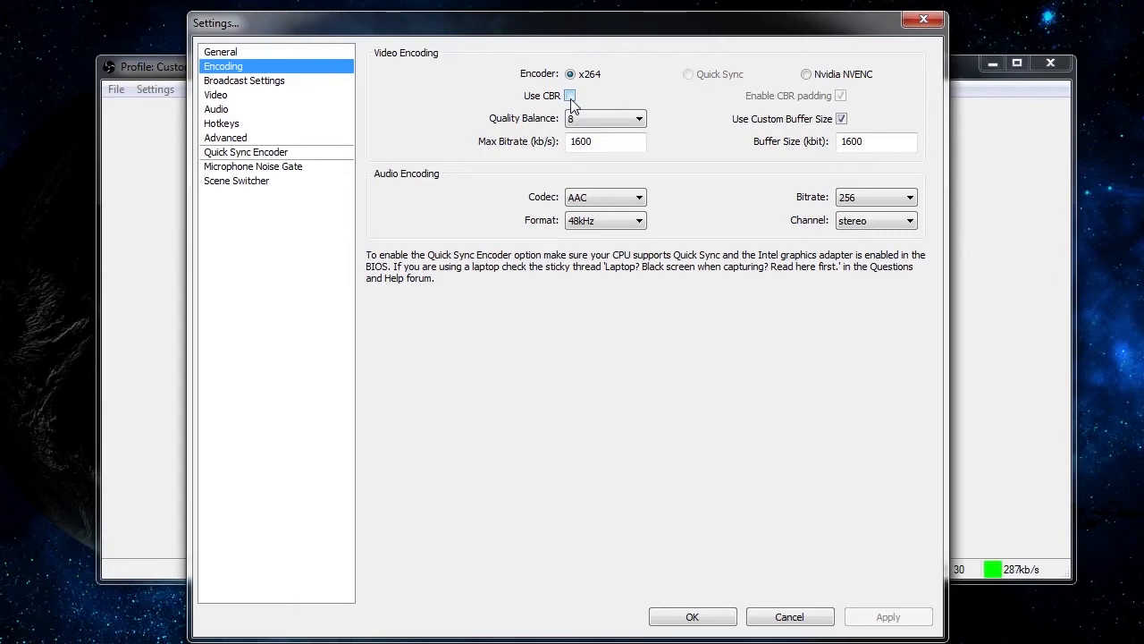
left_click(571, 97)
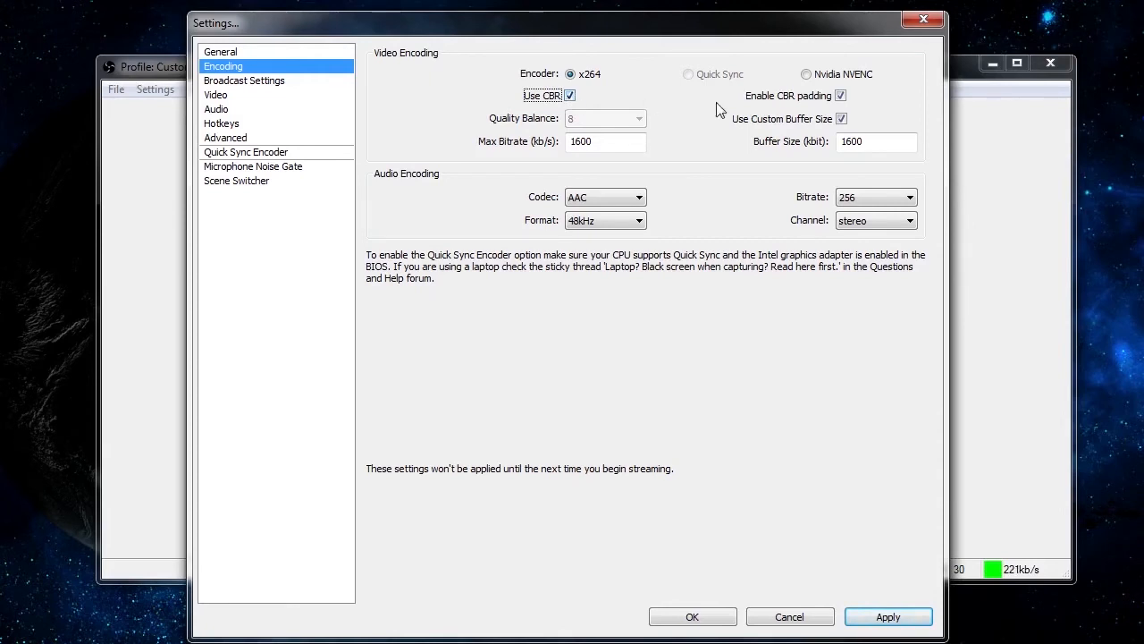
Step: Check the desktop and microphone devices in the audio settings and save all settings
left_click(285, 109)
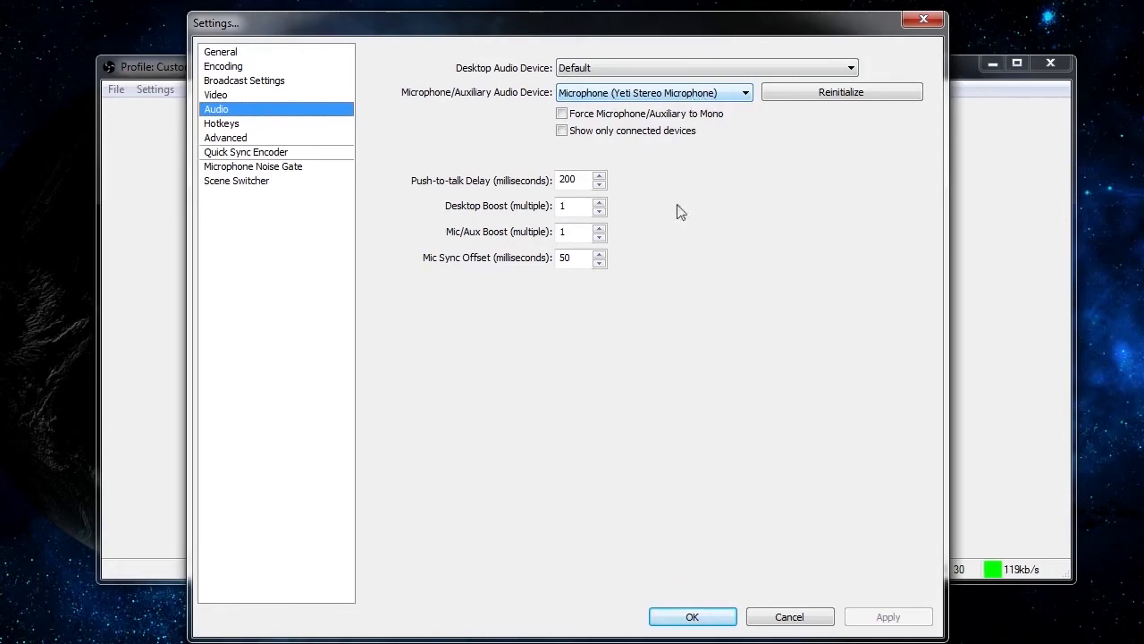
left_click(691, 617)
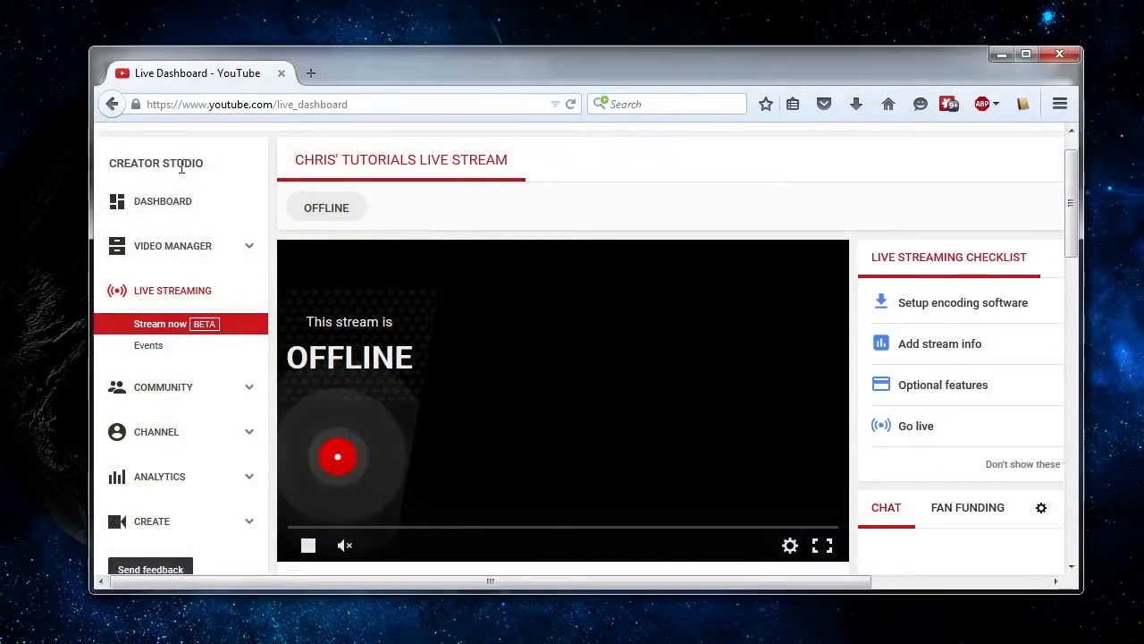
Step: Examine the live dashboard's stream checklist and the basic info title, description, privacy and category options
scroll(494, 197, "up", 1)
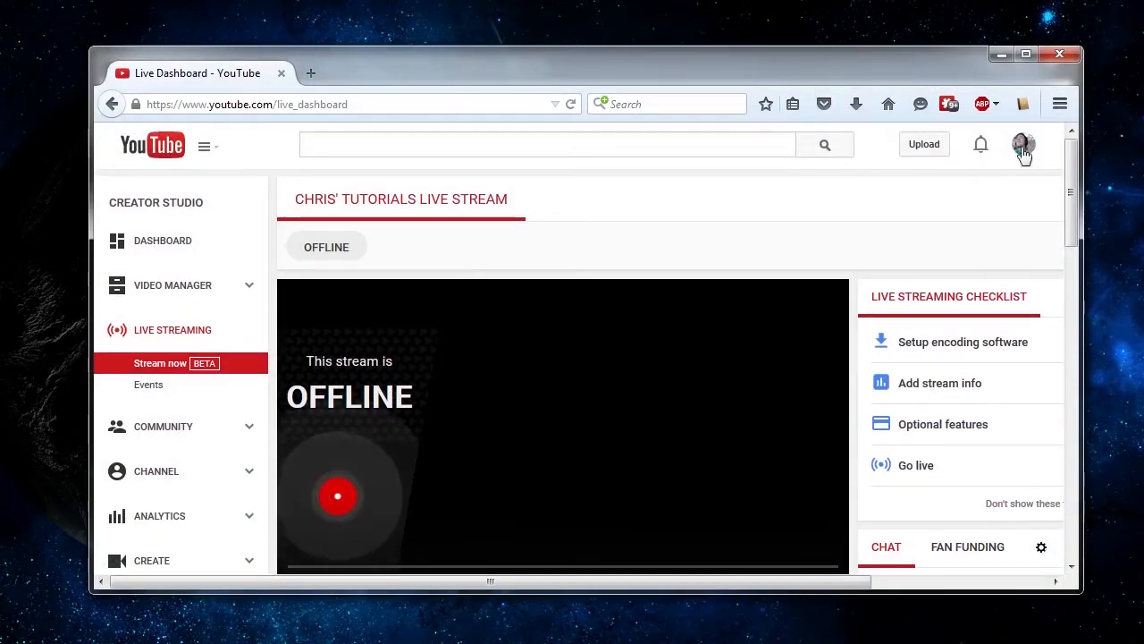
scroll(552, 238, "down", 2)
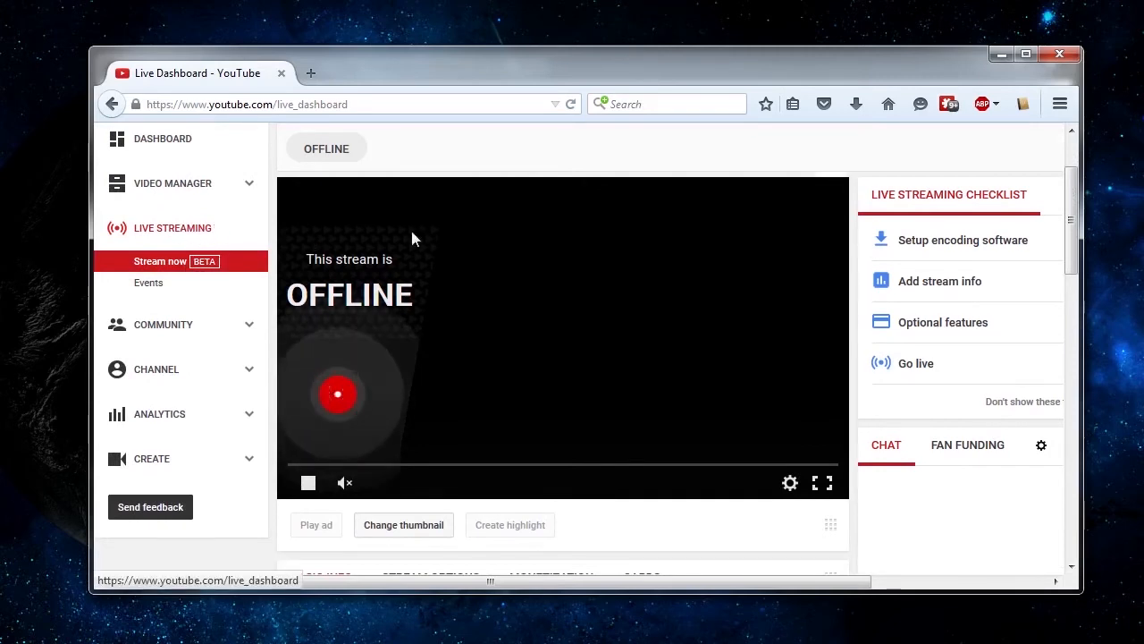
scroll(522, 278, "up", 2)
scroll(522, 277, "down", 2)
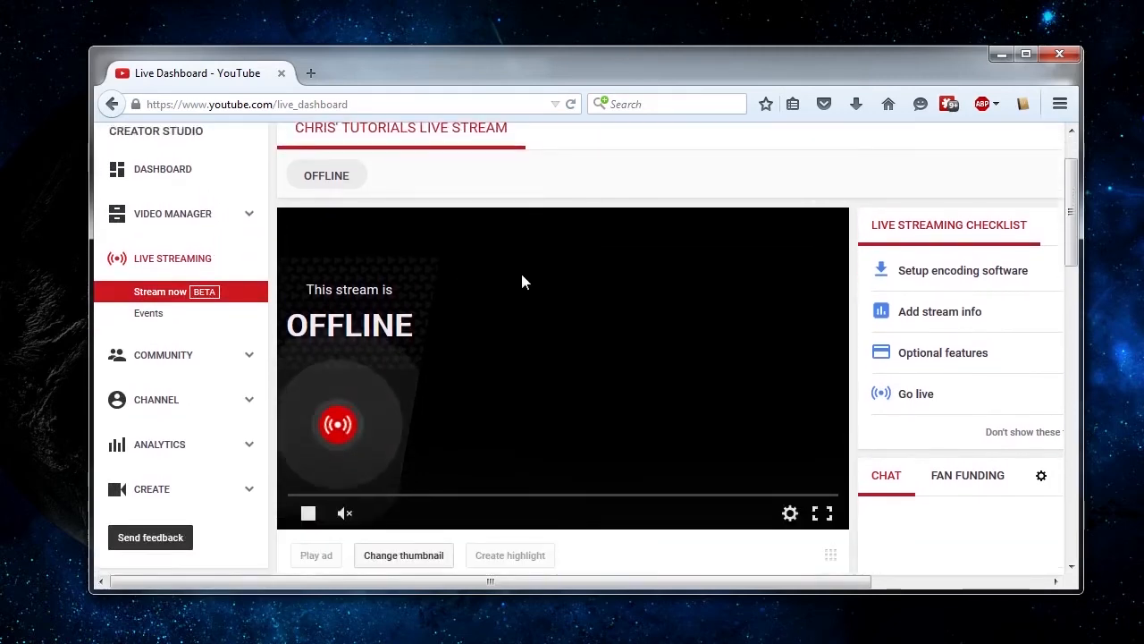
scroll(523, 282, "down", 6)
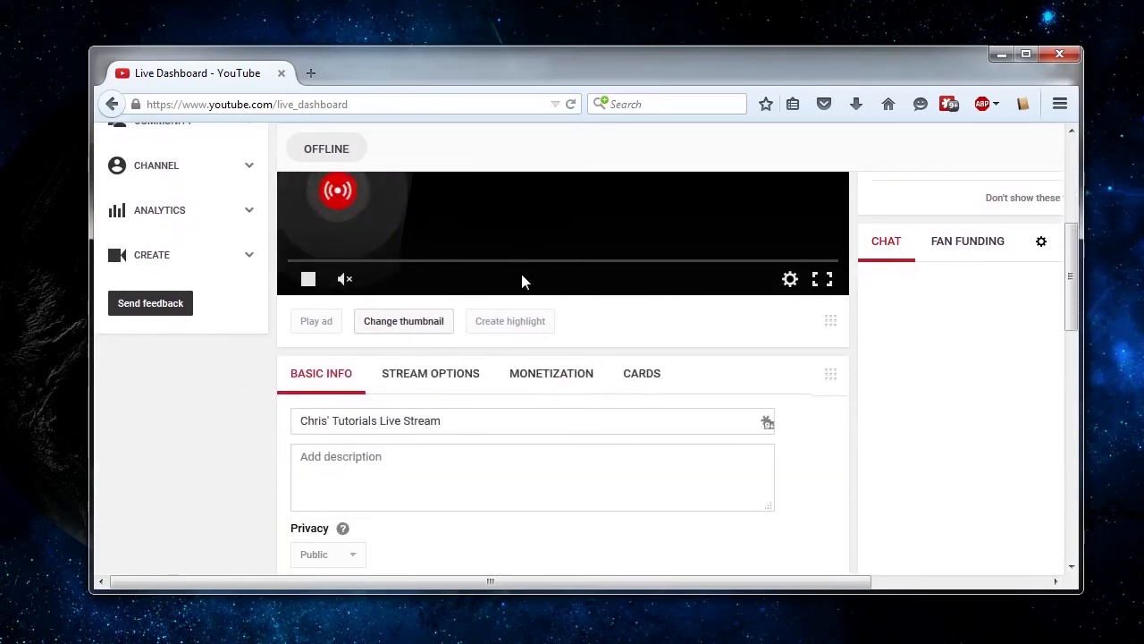
left_click_drag(478, 319, 210, 309)
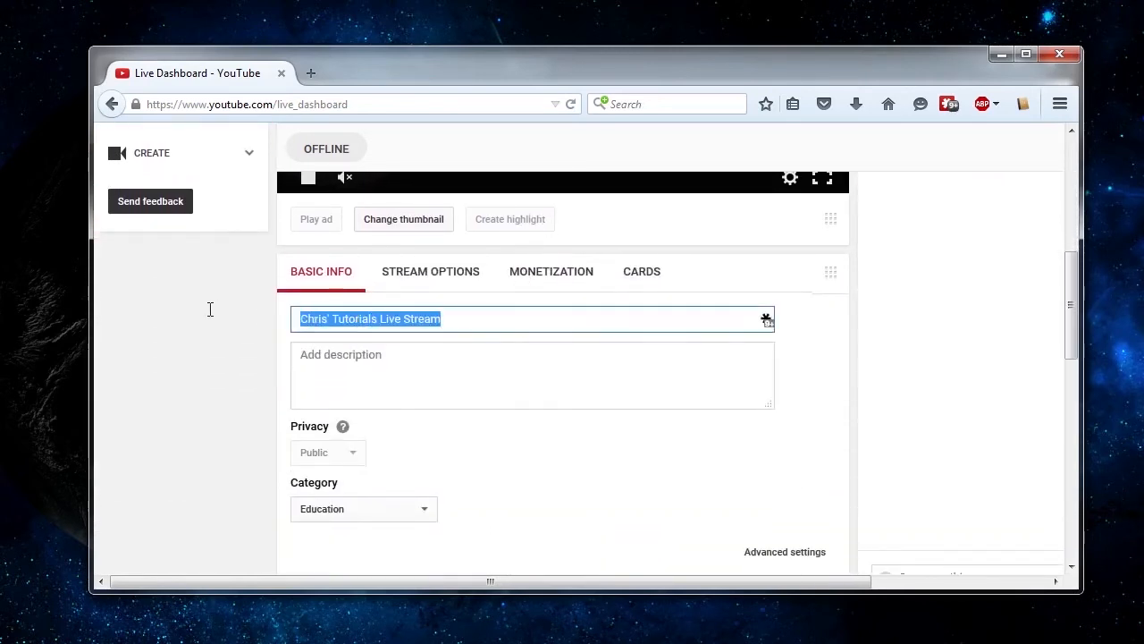
left_click(401, 352)
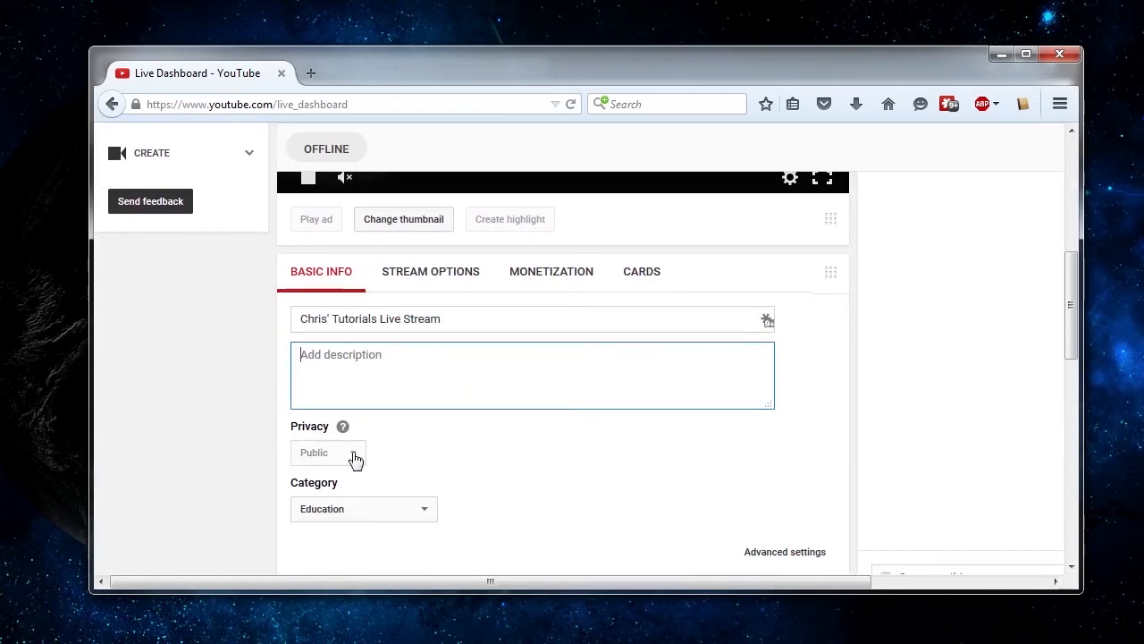
scroll(355, 459, "down", 2)
left_click(401, 413)
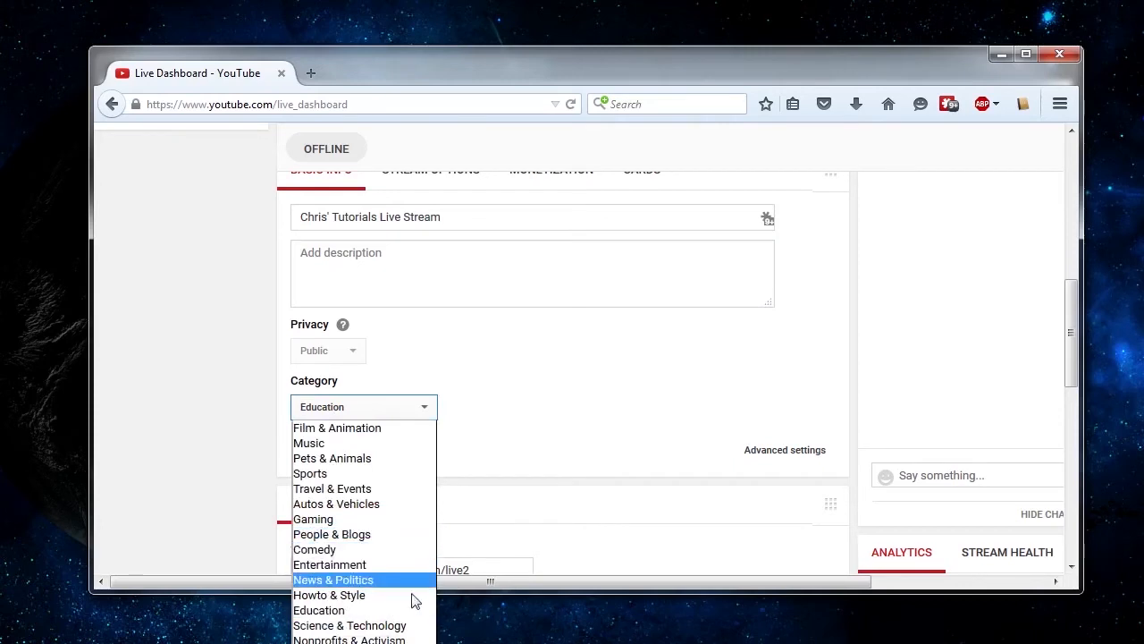
left_click(465, 439)
Step: Examine the server URL and the stream name/key field in the encoder setup of the live dashboard
scroll(564, 259, "down", 6)
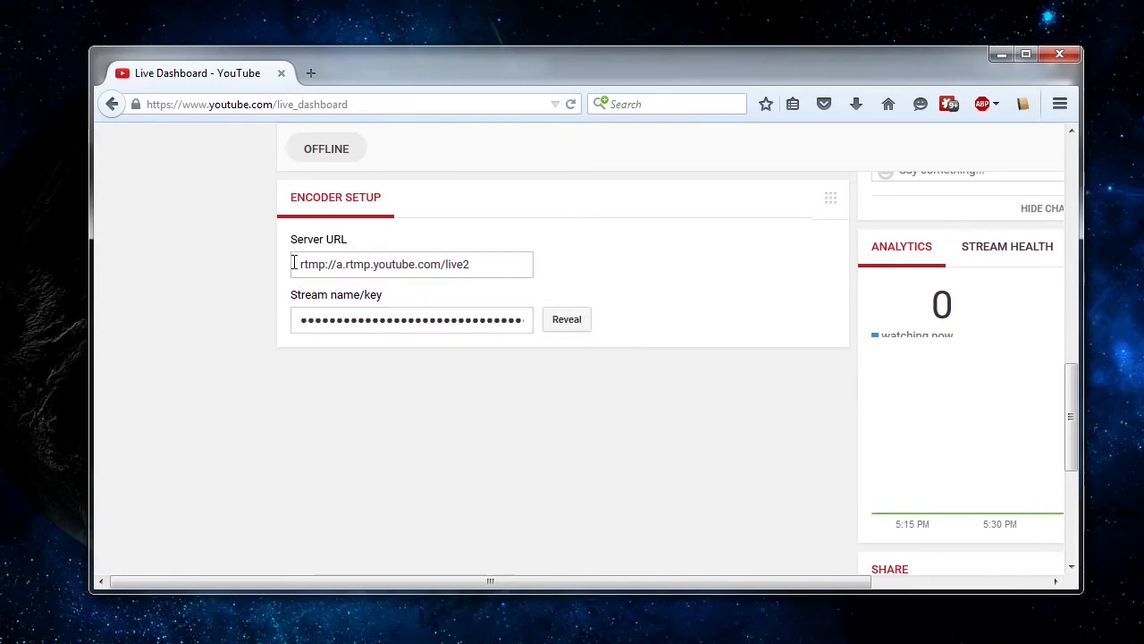
left_click_drag(294, 263, 522, 262)
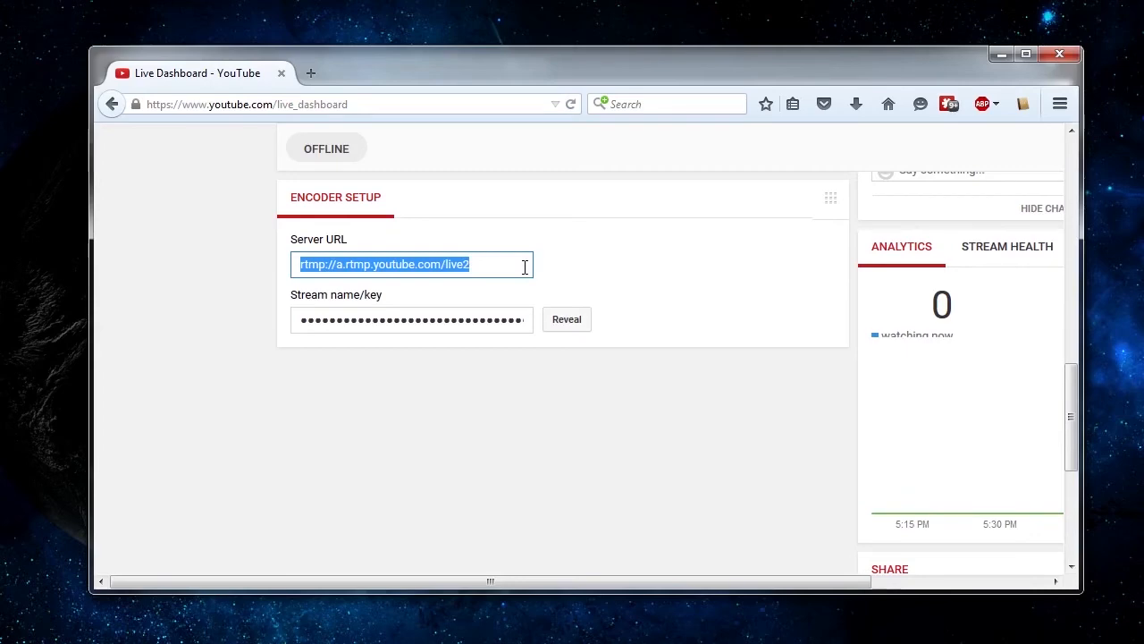
left_click(582, 290)
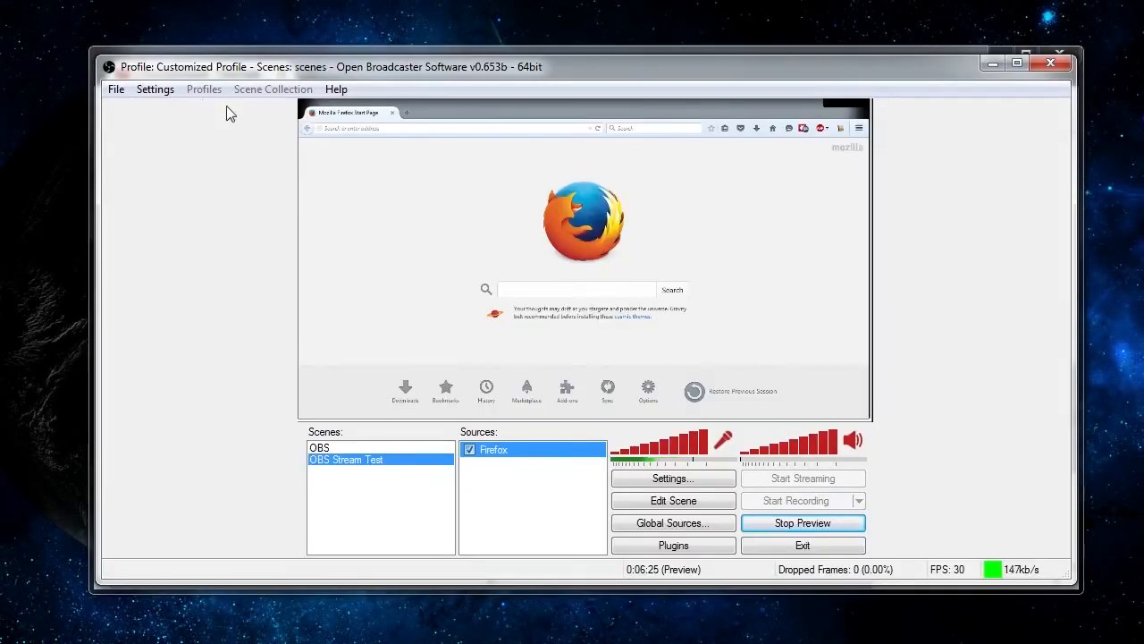
Step: Switch to Open Broadcaster Software, paste the YouTube stream key into the broadcast settings and save the settings
left_click(155, 90)
left_click(161, 111)
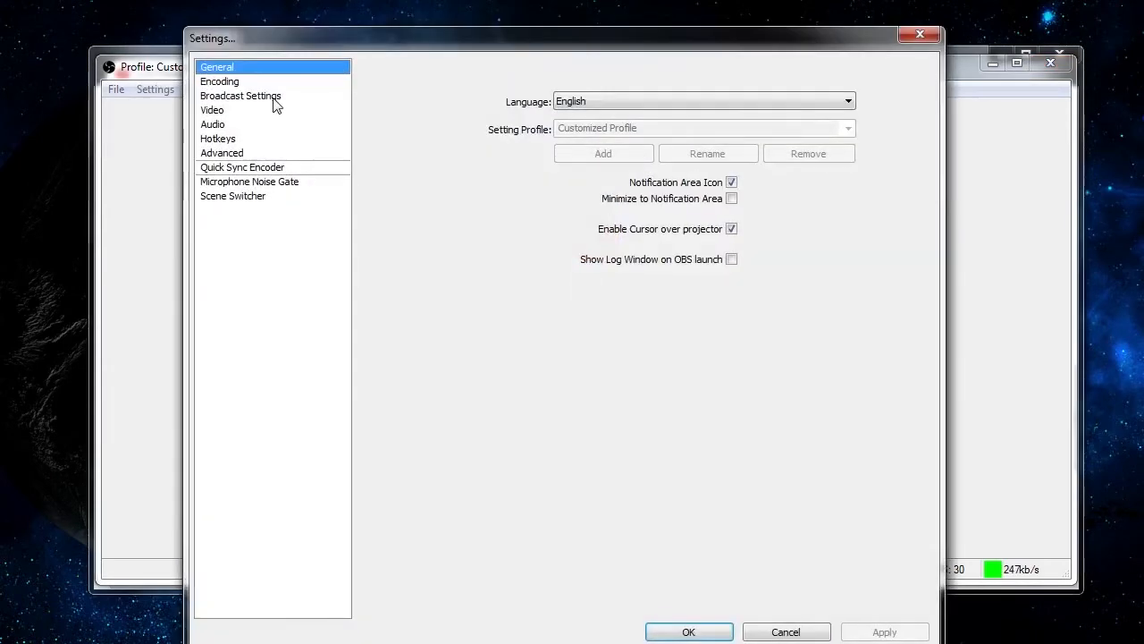
left_click(275, 100)
left_click_drag(450, 26, 452, 25)
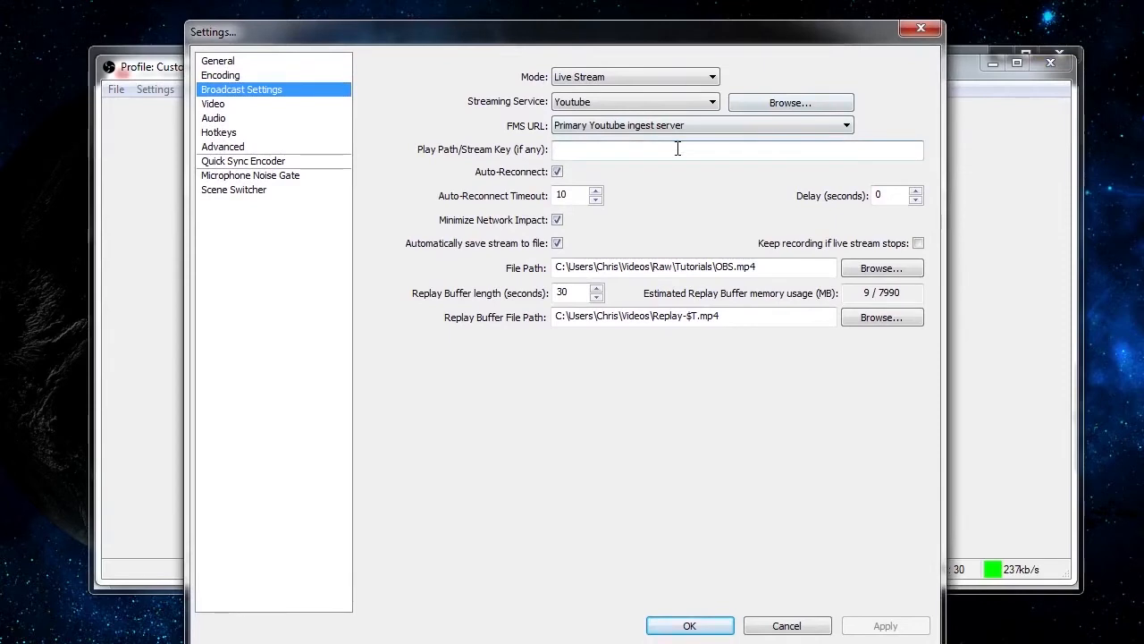
key("ctrl+v")
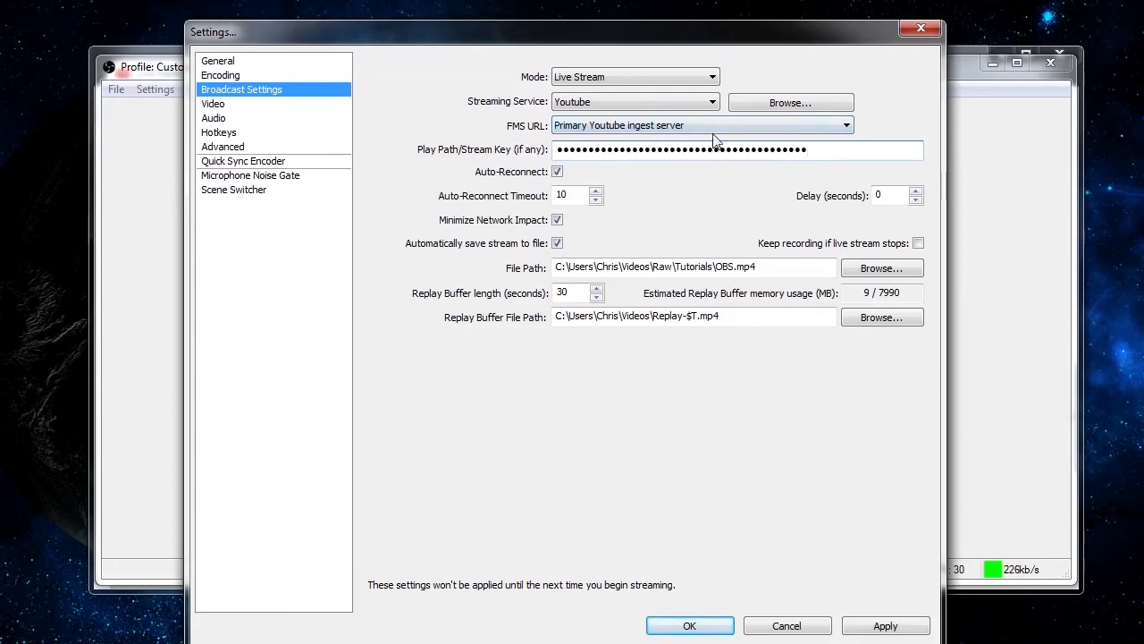
left_click(904, 625)
left_click(698, 631)
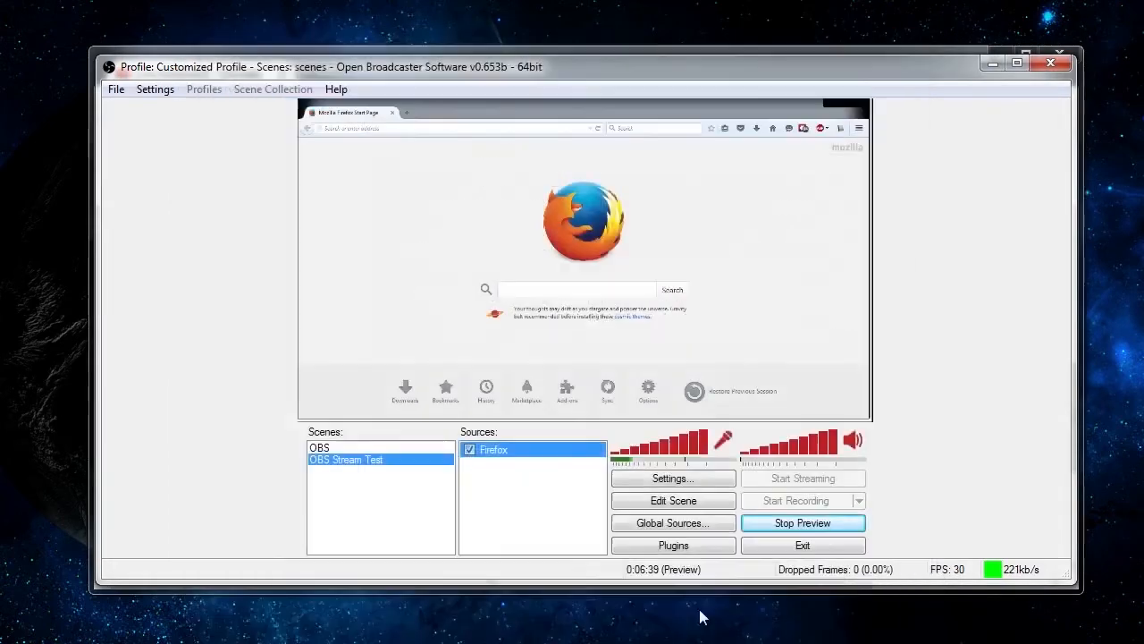
Step: Stop the preview of the OBS Stream Test scene and start streaming to YouTube
left_click(790, 524)
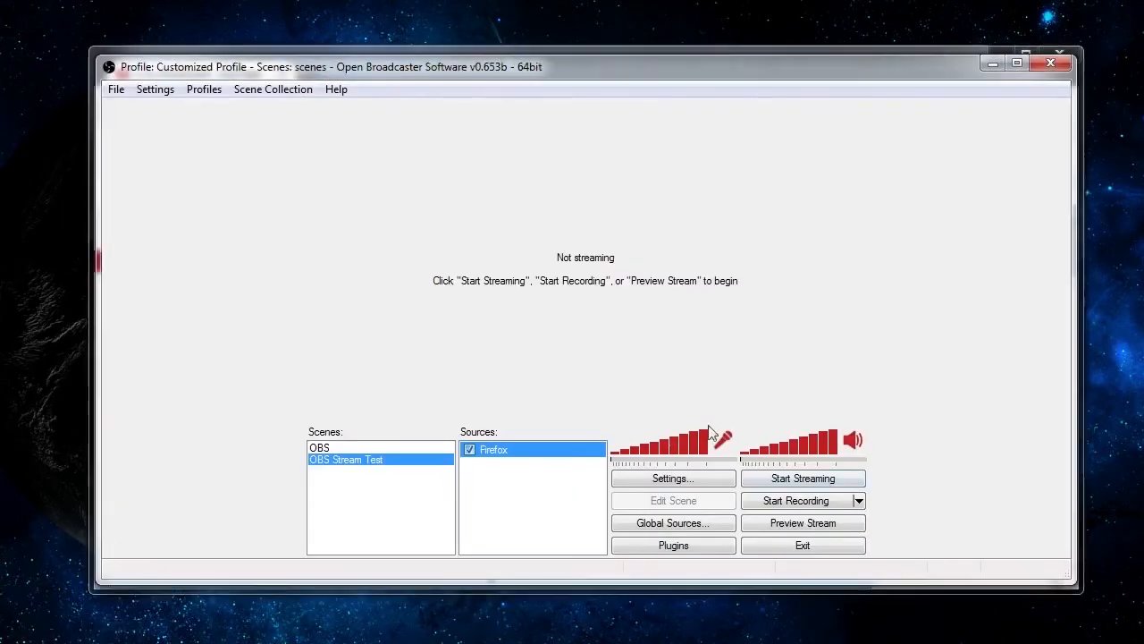
left_click(843, 486)
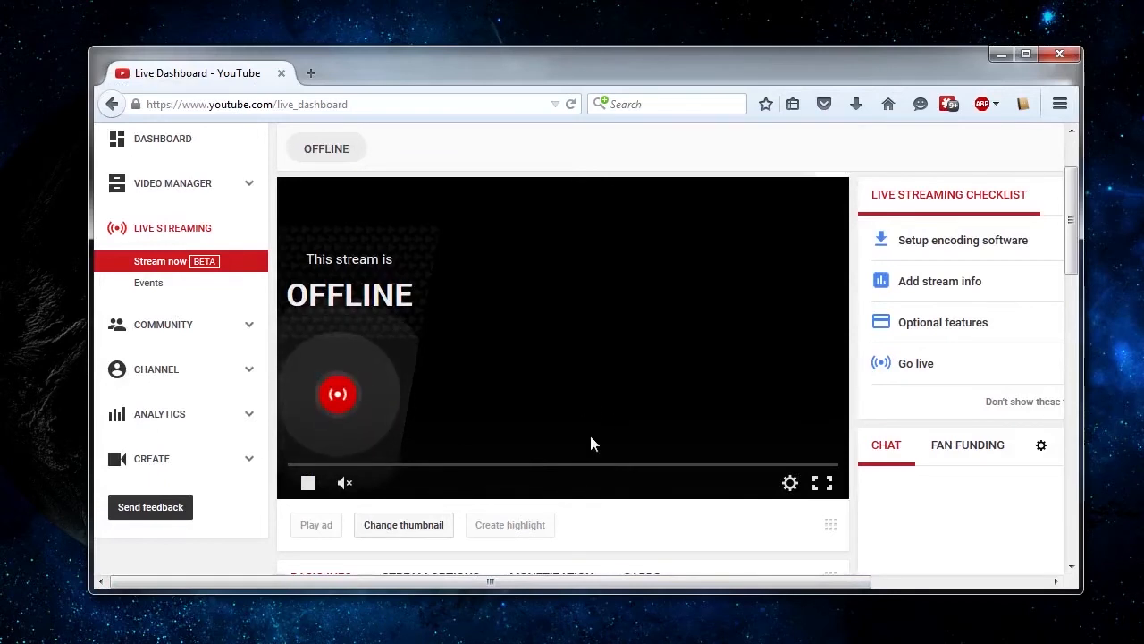
Step: Check the stream's live status and video playback on the YouTube live dashboard
left_click_drag(751, 177, 608, 159)
left_click(608, 151)
scroll(626, 161, "up", 2)
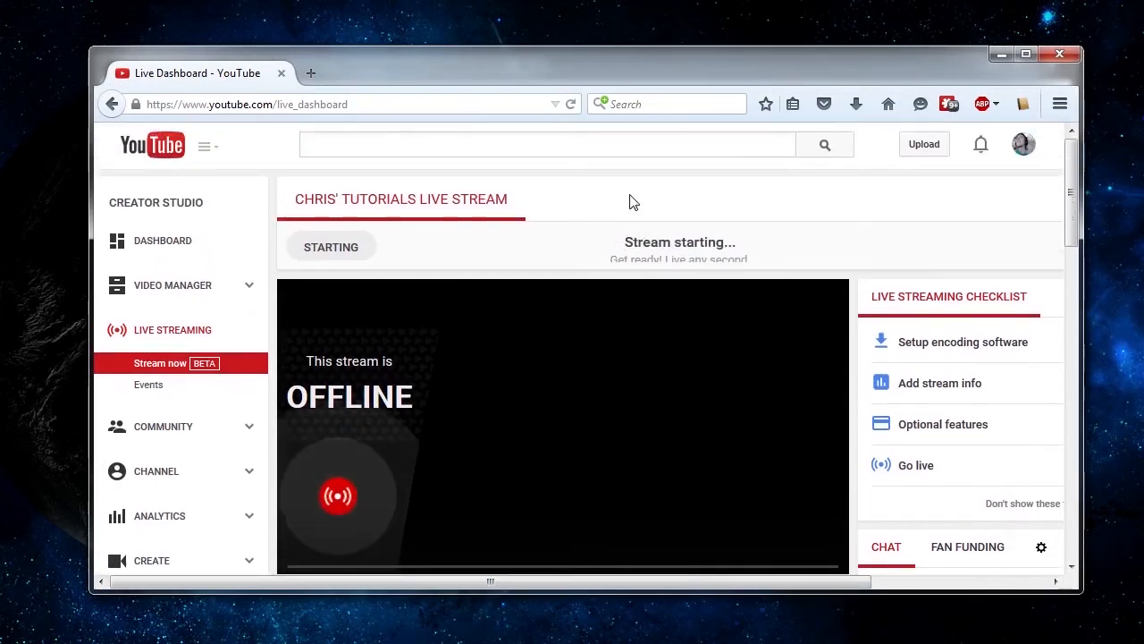
left_click_drag(747, 257, 784, 263)
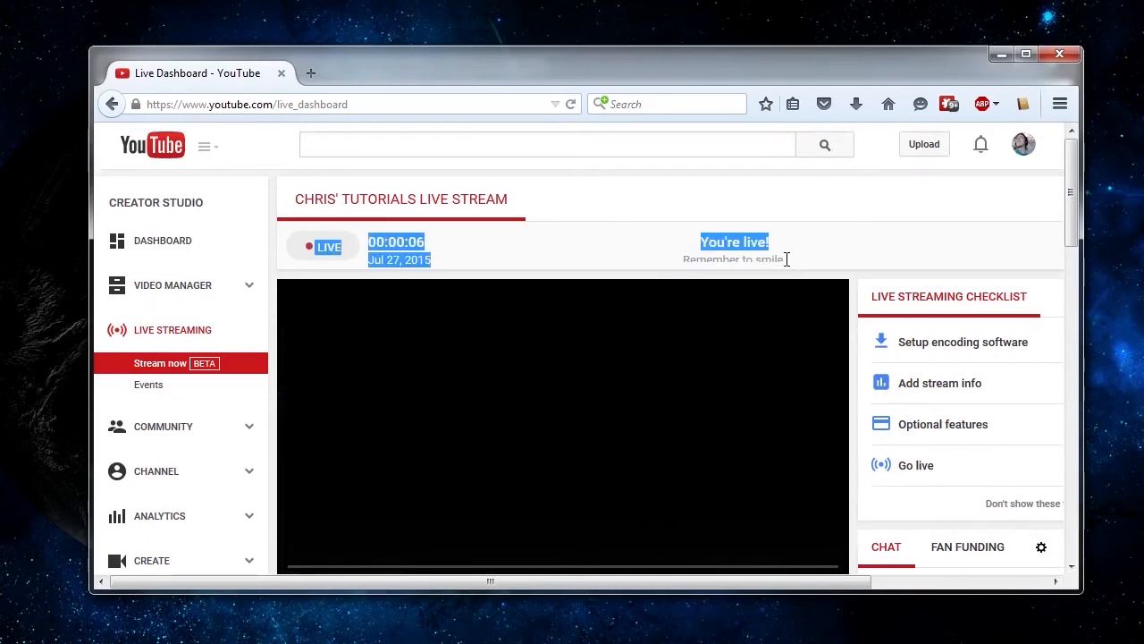
left_click(521, 253)
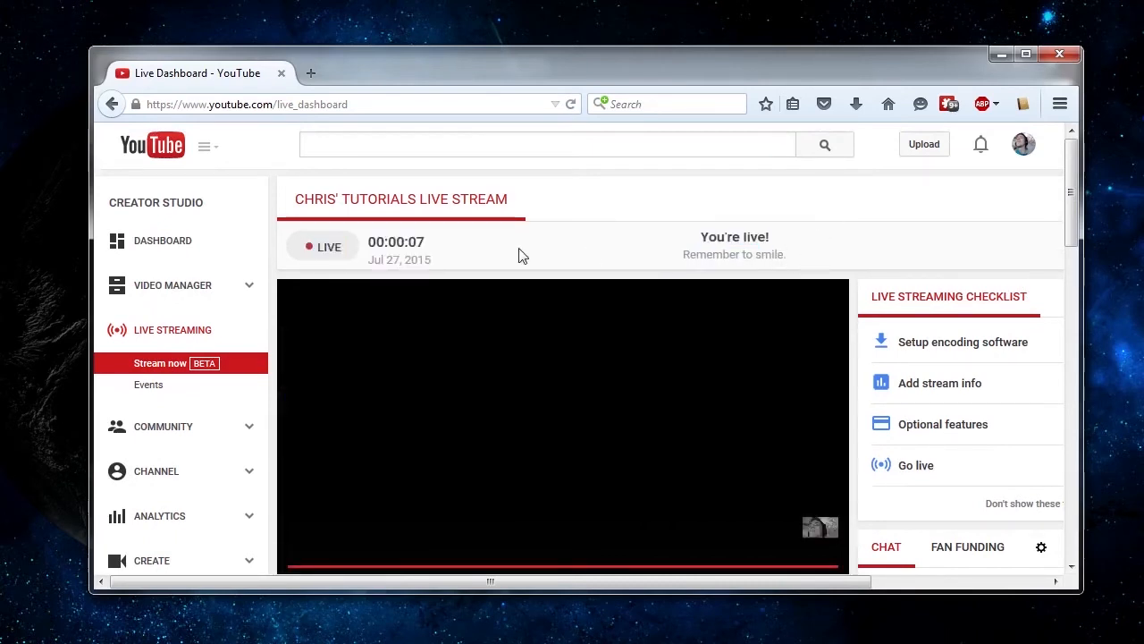
scroll(521, 256, "down", 2)
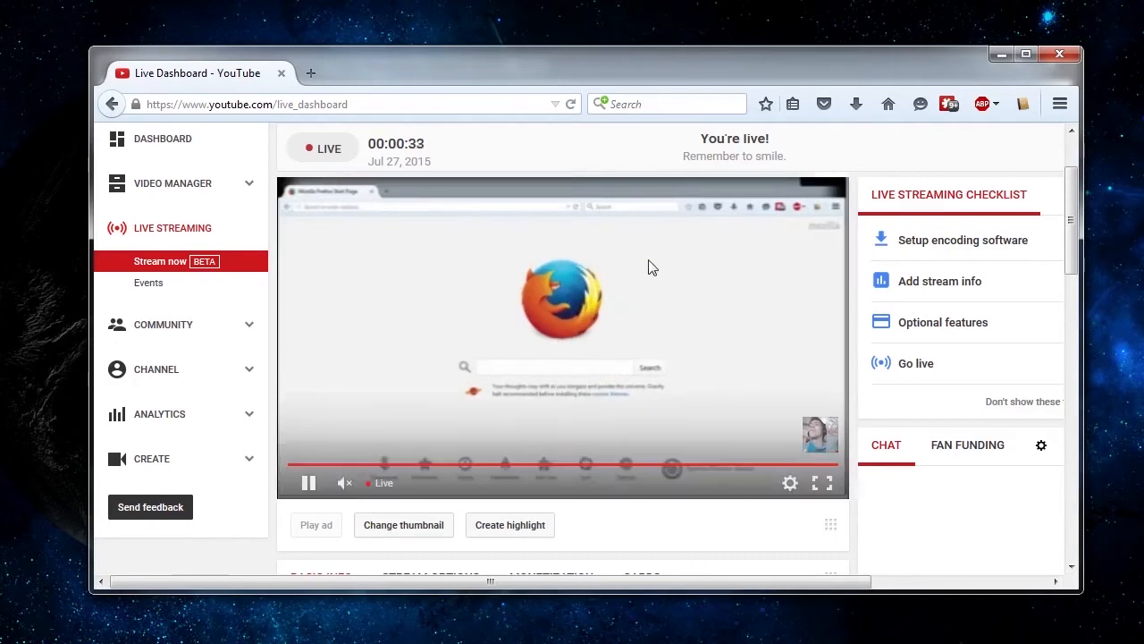
Step: Set the live stream player's playback quality to 720p
left_click(794, 488)
left_click(802, 455)
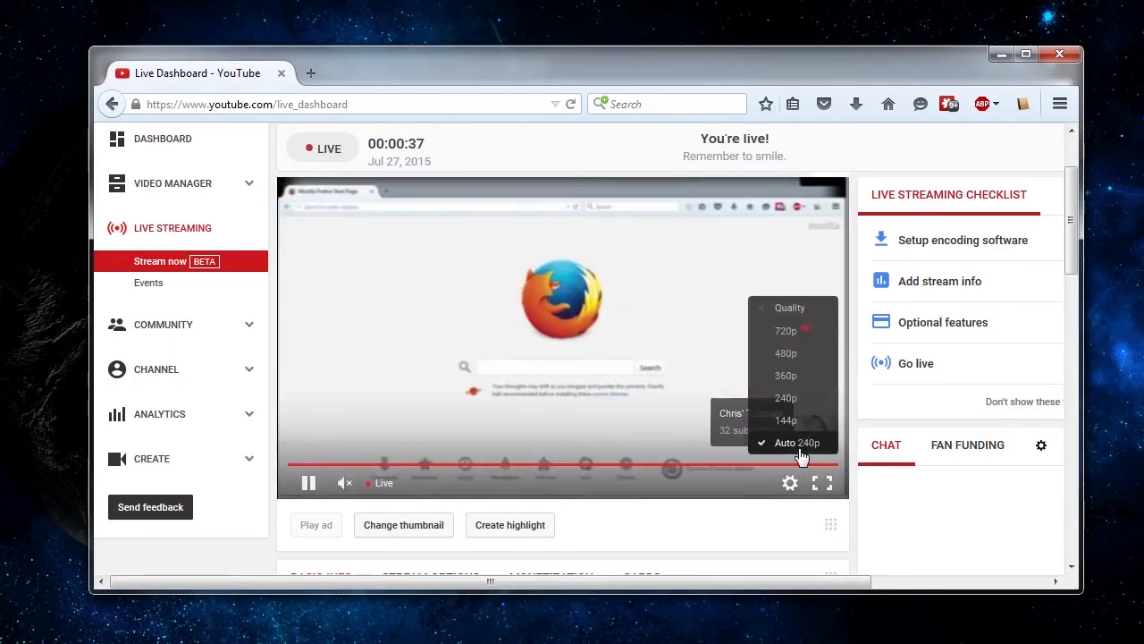
left_click(785, 331)
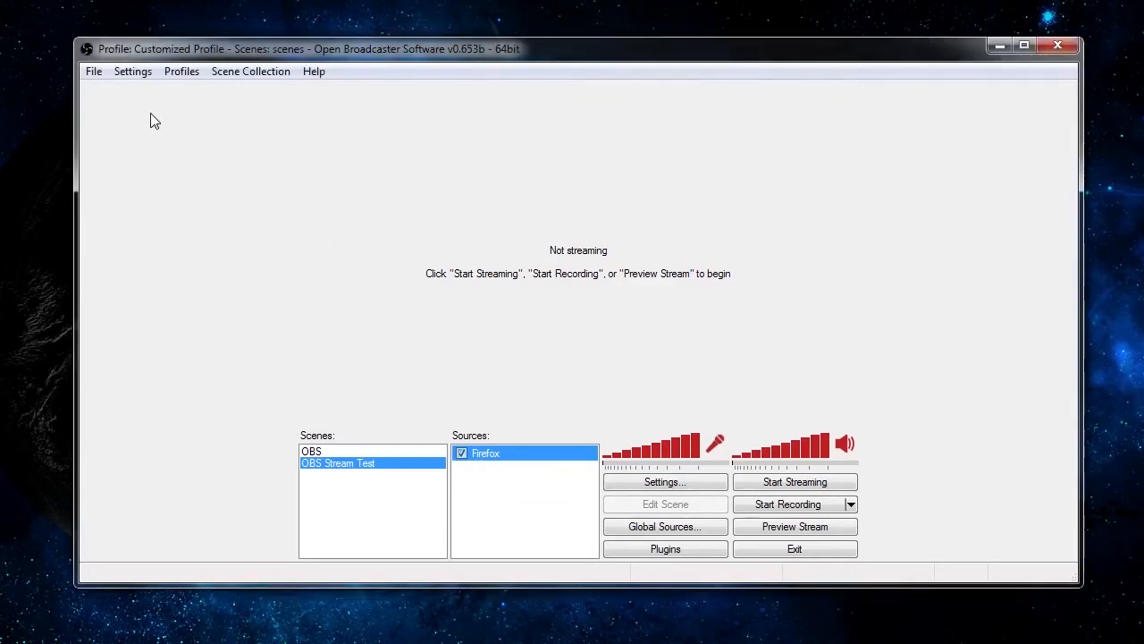
Step: In the Open Broadcaster Software broadcast settings, keep Live Stream mode, set the streaming service to Twitch and the FMS URL to US East: New York, NY
left_click(134, 72)
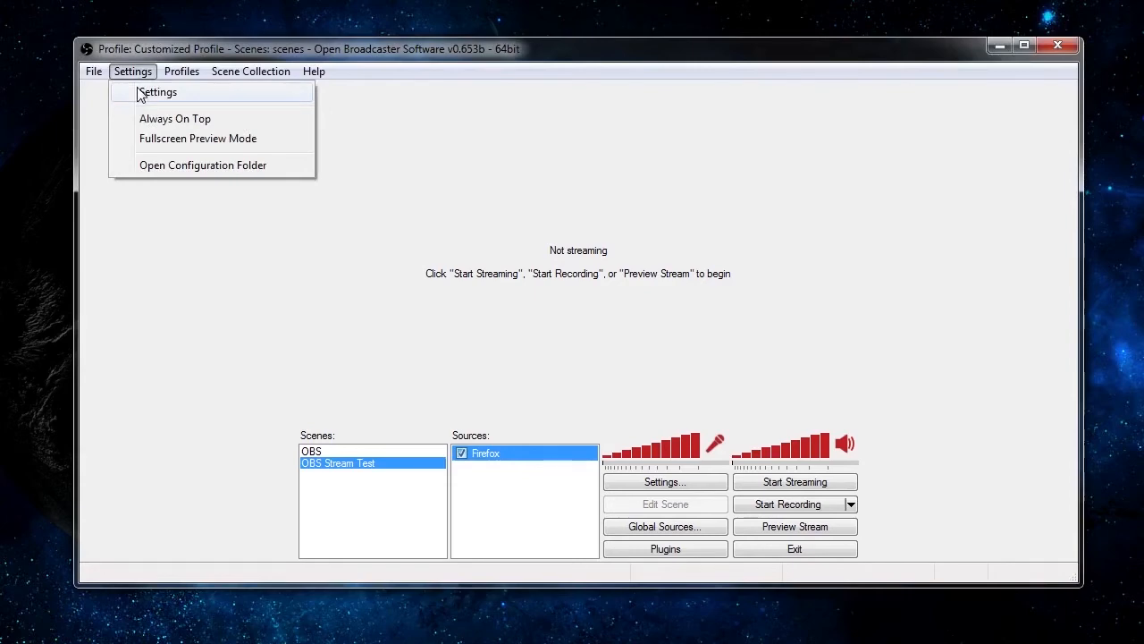
left_click(143, 92)
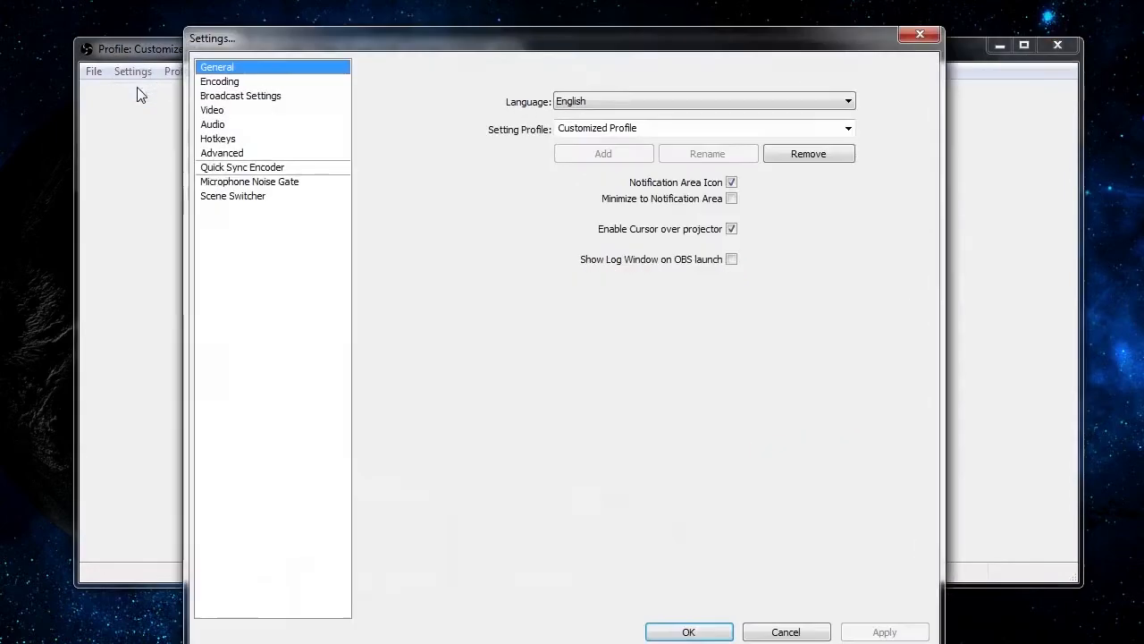
left_click(245, 80)
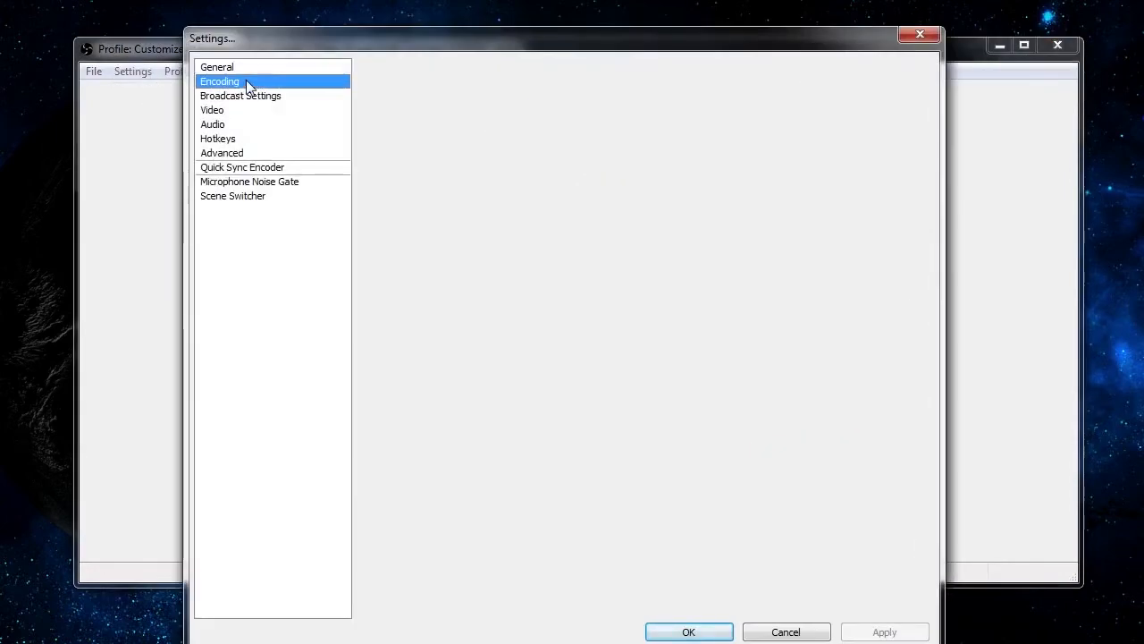
left_click(247, 98)
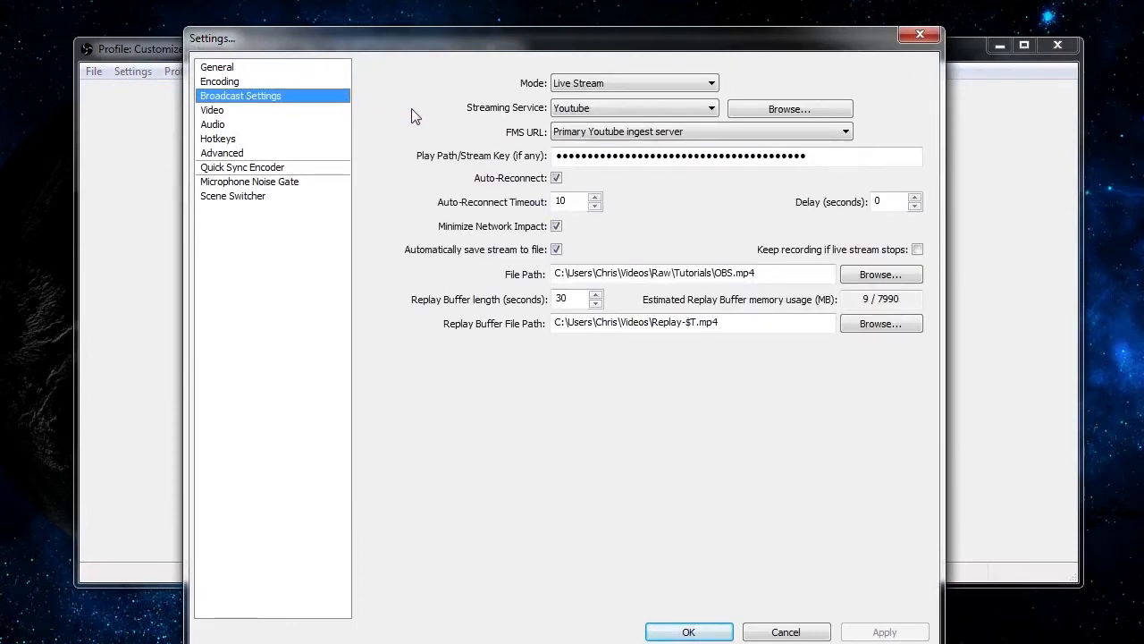
left_click(596, 110)
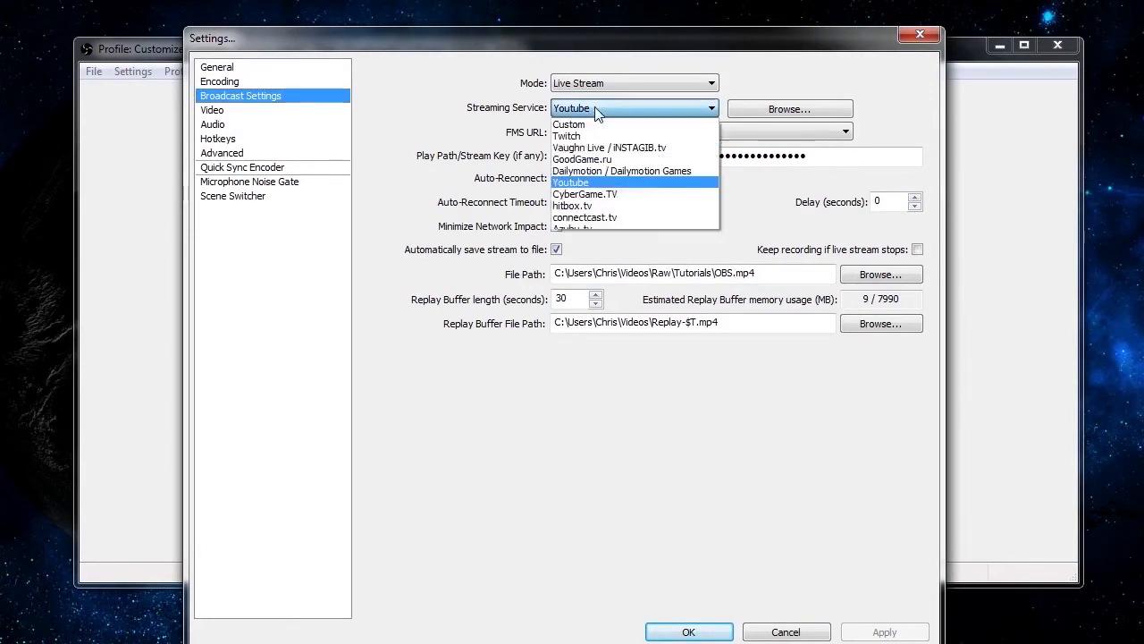
left_click(590, 135)
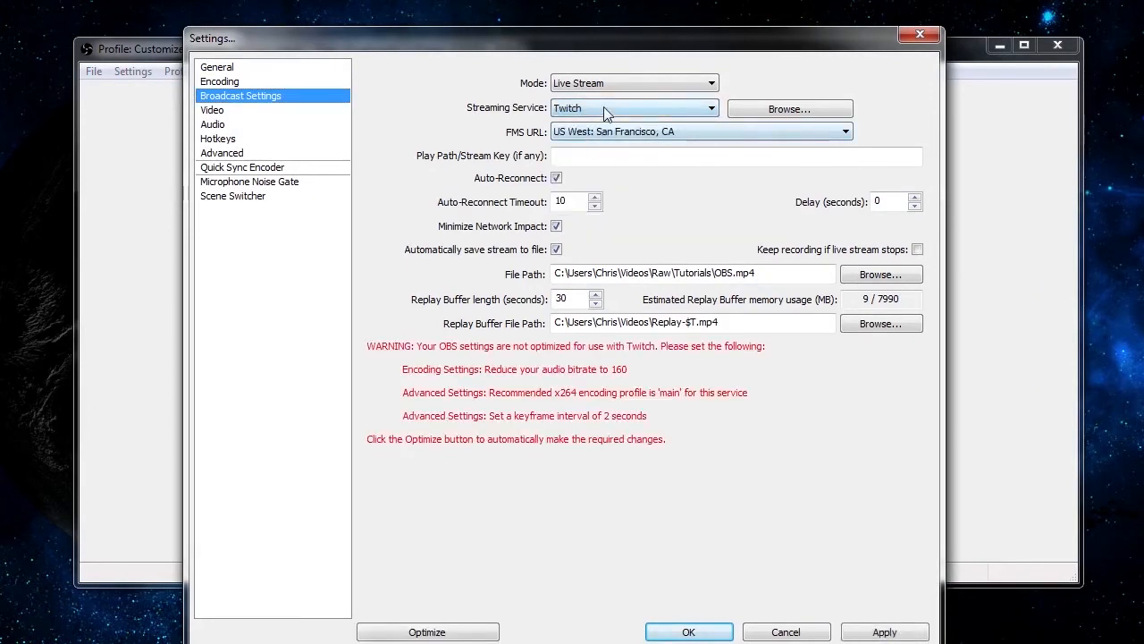
left_click(623, 85)
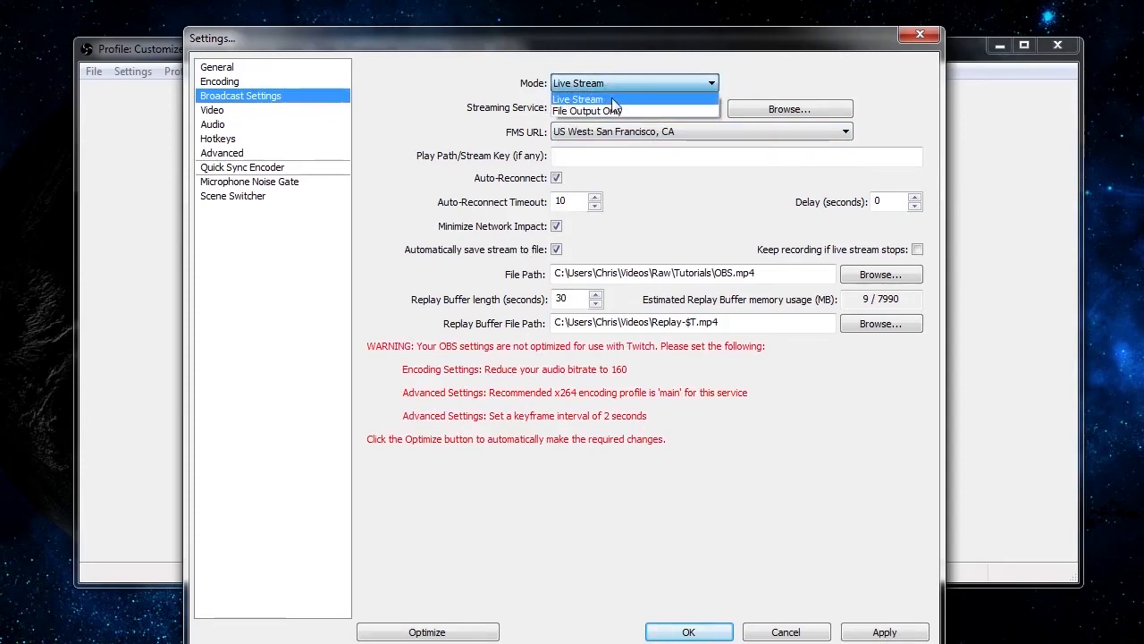
left_click(611, 97)
left_click(702, 130)
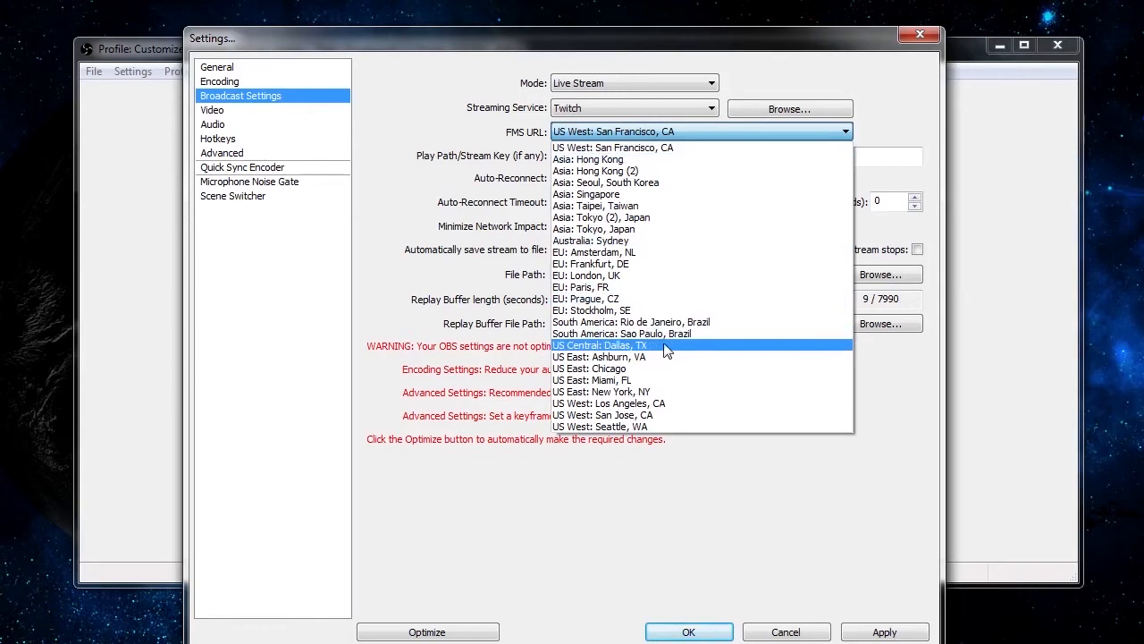
left_click(658, 393)
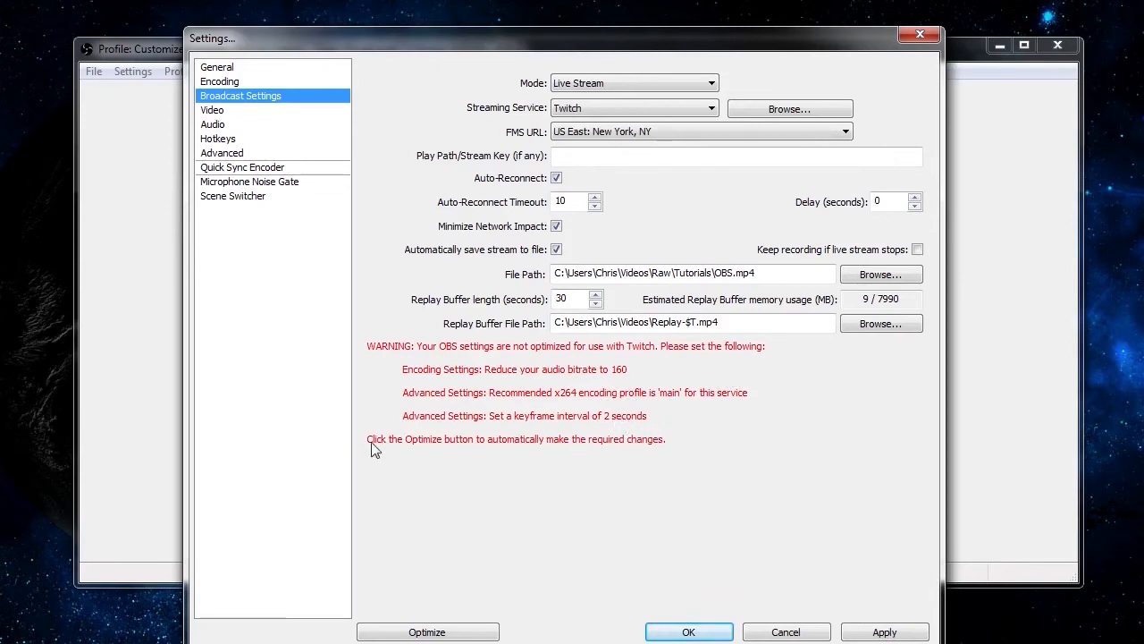
Step: Optimize and apply the settings for Twitch with audio bitrate 160, x264 profile main and a 2-second keyframe interval
left_click(471, 633)
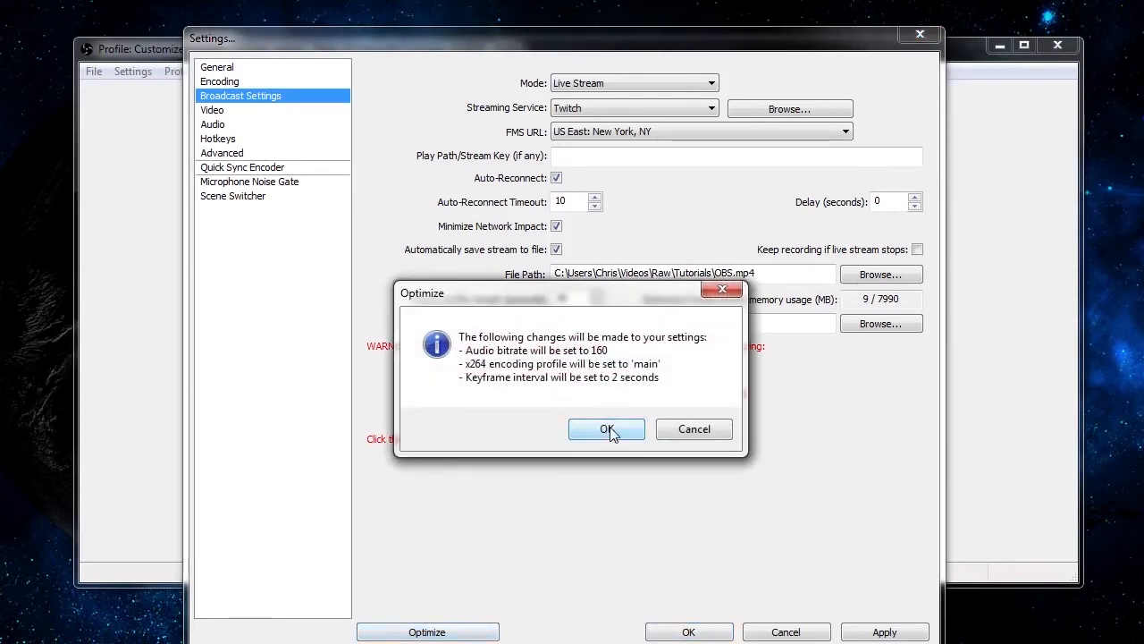
left_click(613, 430)
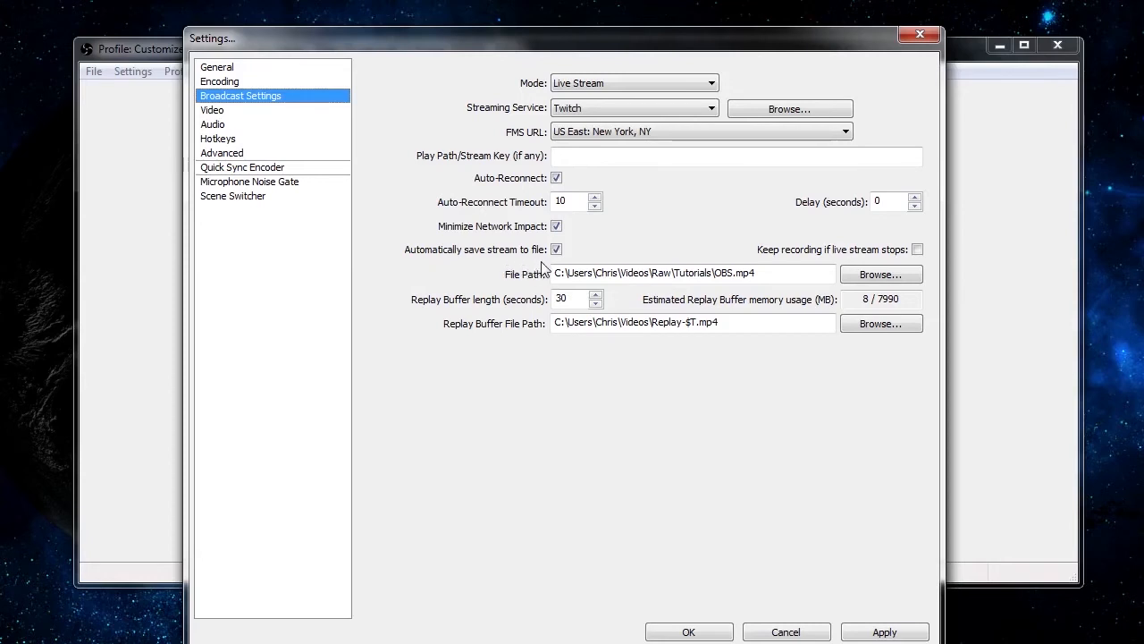
left_click(881, 631)
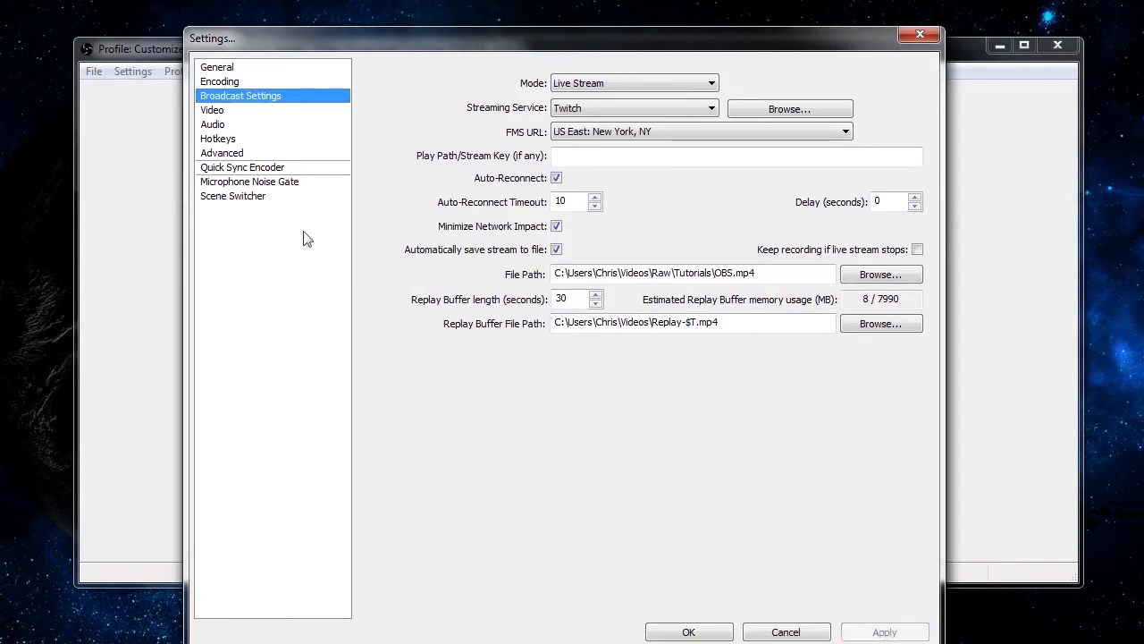
Step: In the encoding settings, keep the max bitrate at 1600 kb/s, set the audio bitrate to 160, and apply the settings
left_click(252, 85)
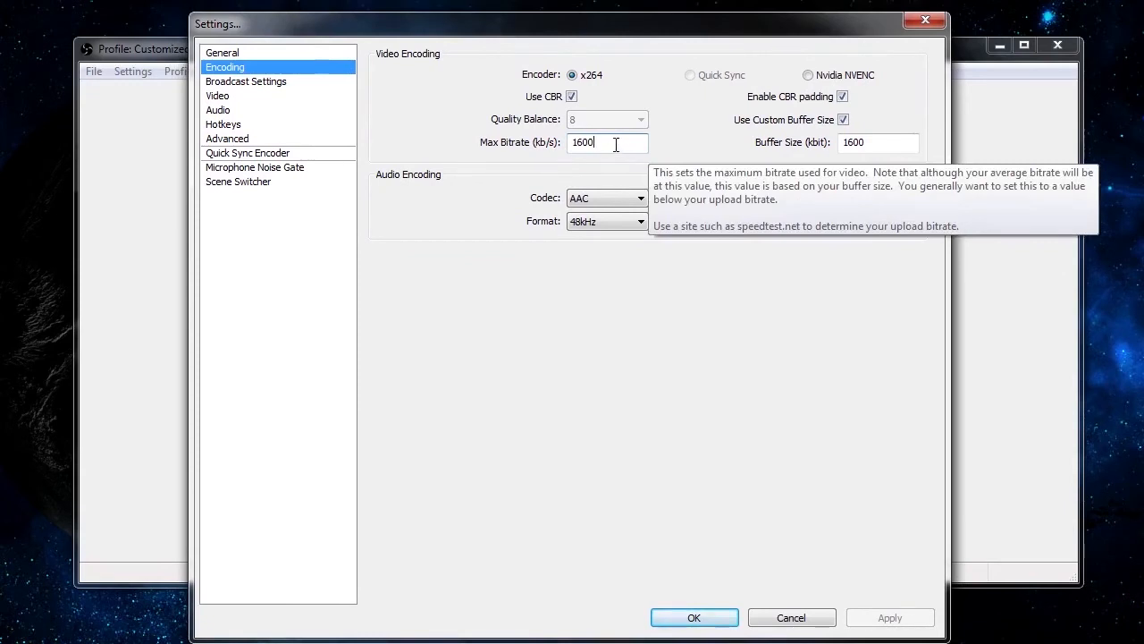
left_click_drag(616, 144, 564, 144)
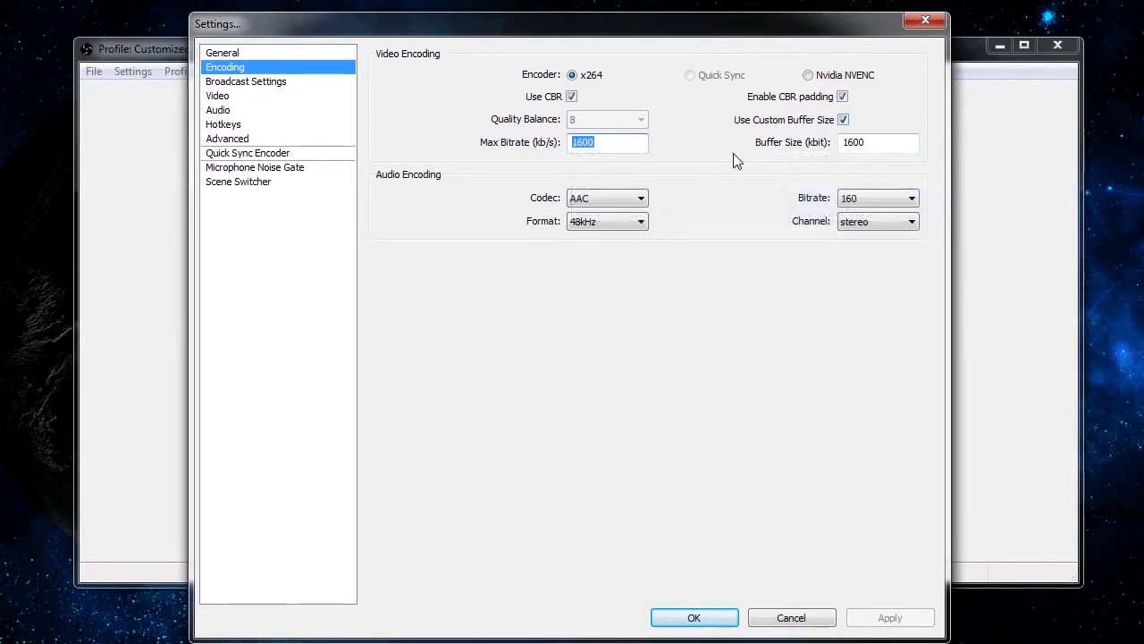
left_click(640, 141)
left_click(856, 204)
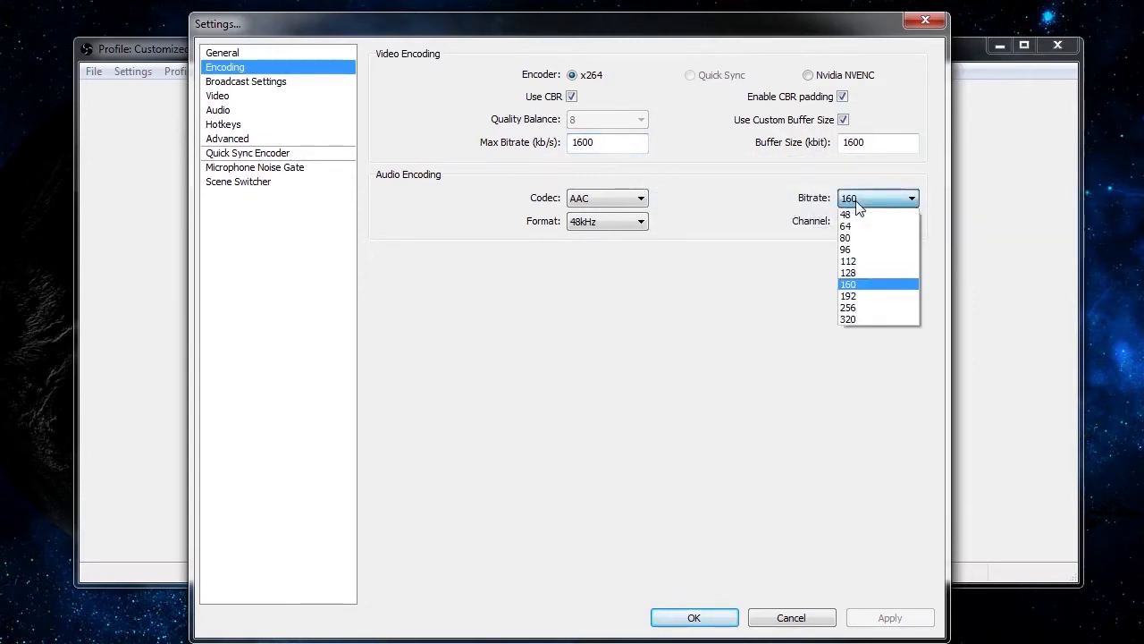
left_click(881, 284)
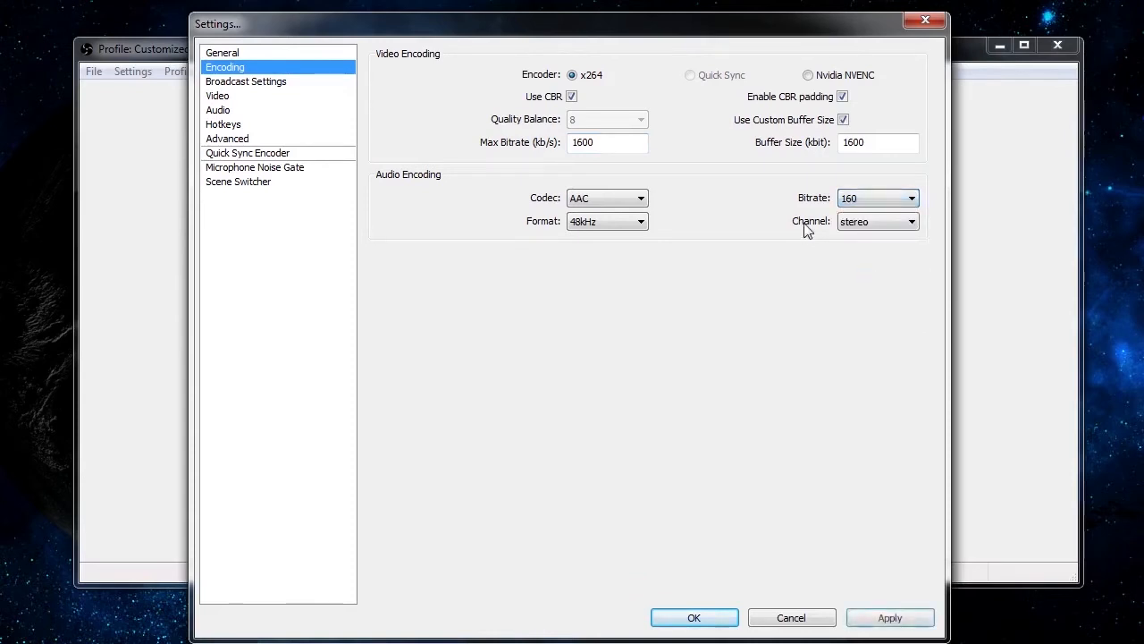
left_click(908, 623)
Step: Return to the broadcast settings, then review the broadcast title, game and video preview on the Twitch dashboard in the browser
left_click(253, 82)
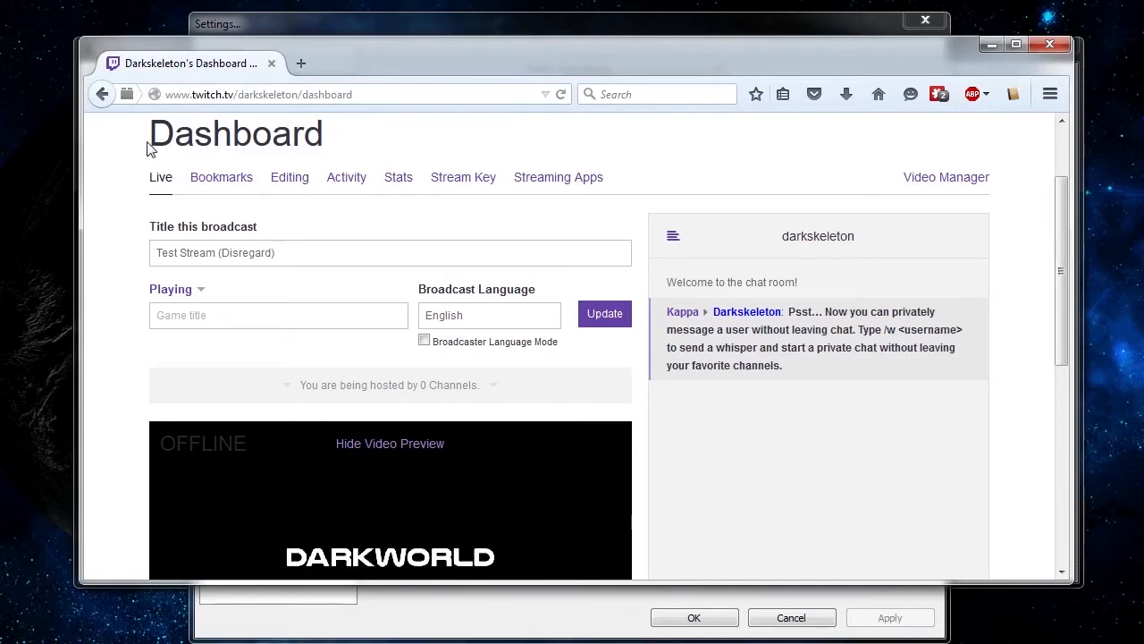
left_click_drag(195, 132, 327, 133)
left_click(354, 130)
scroll(362, 241, "down", 2)
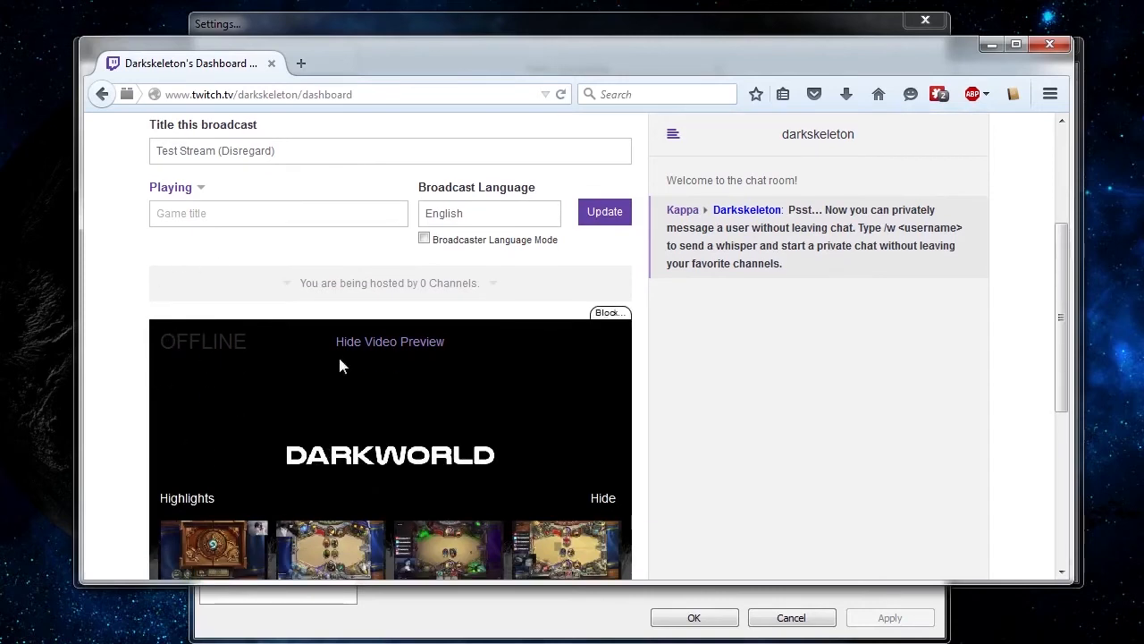
scroll(296, 295, "up", 2)
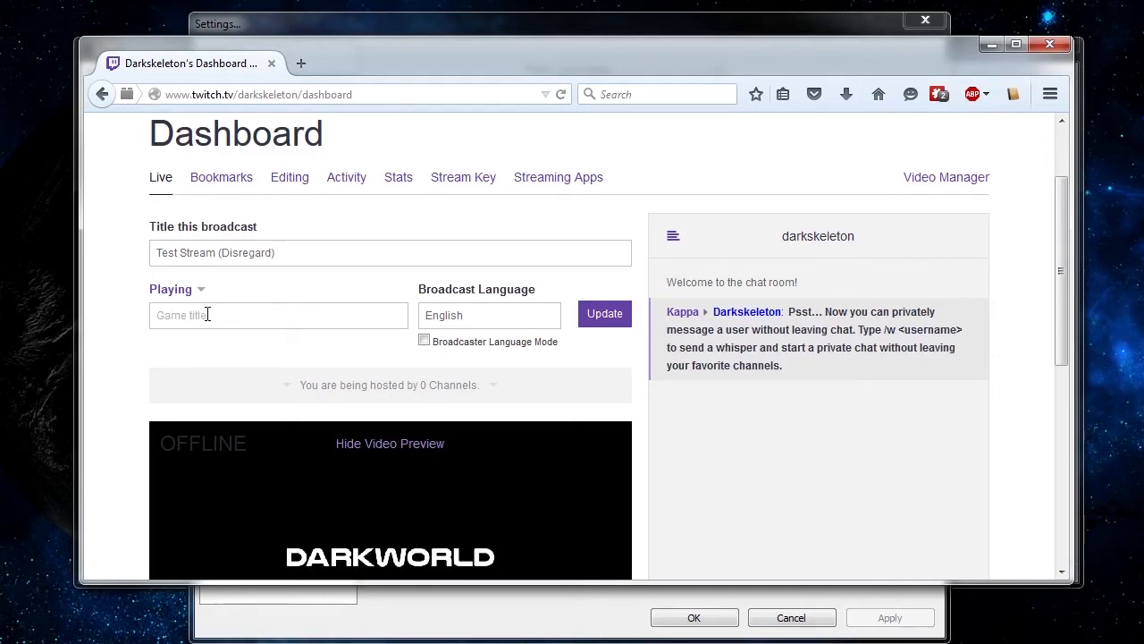
scroll(246, 393, "down", 2)
Step: Open the Twitch dashboard's stream key page and reveal the stream key, accepting the sharing notice
left_click(458, 186)
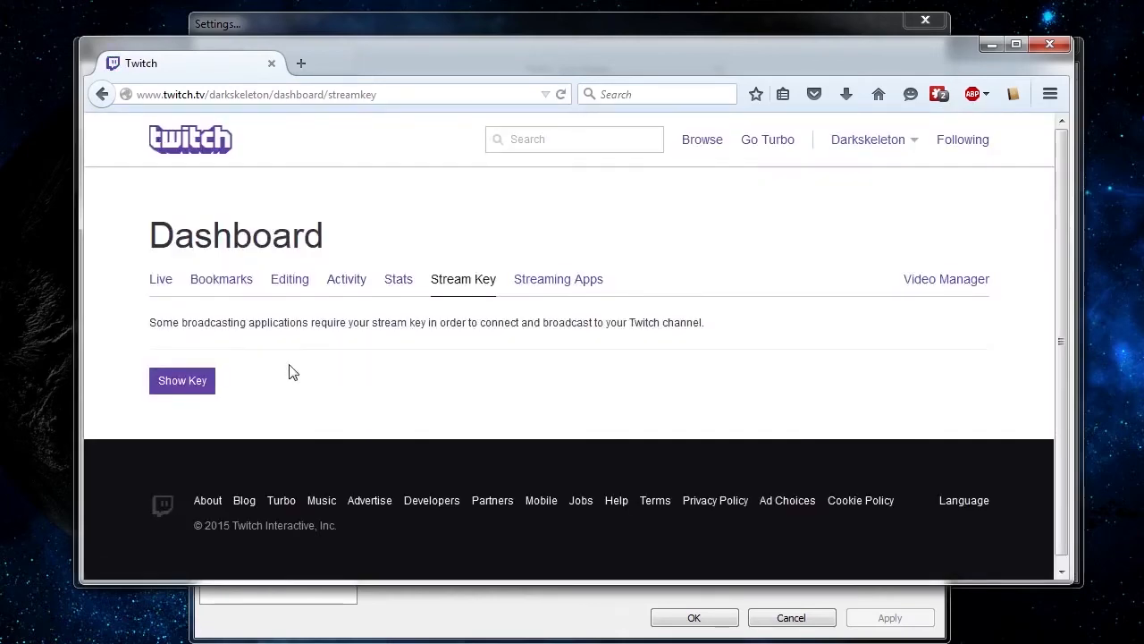
left_click(199, 380)
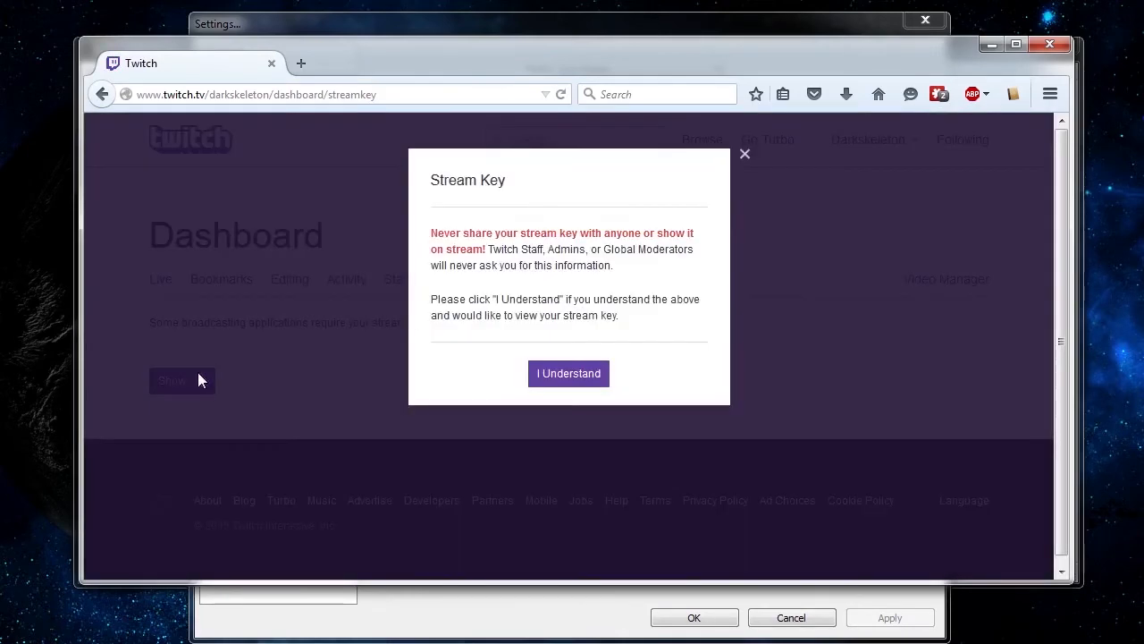
left_click(551, 369)
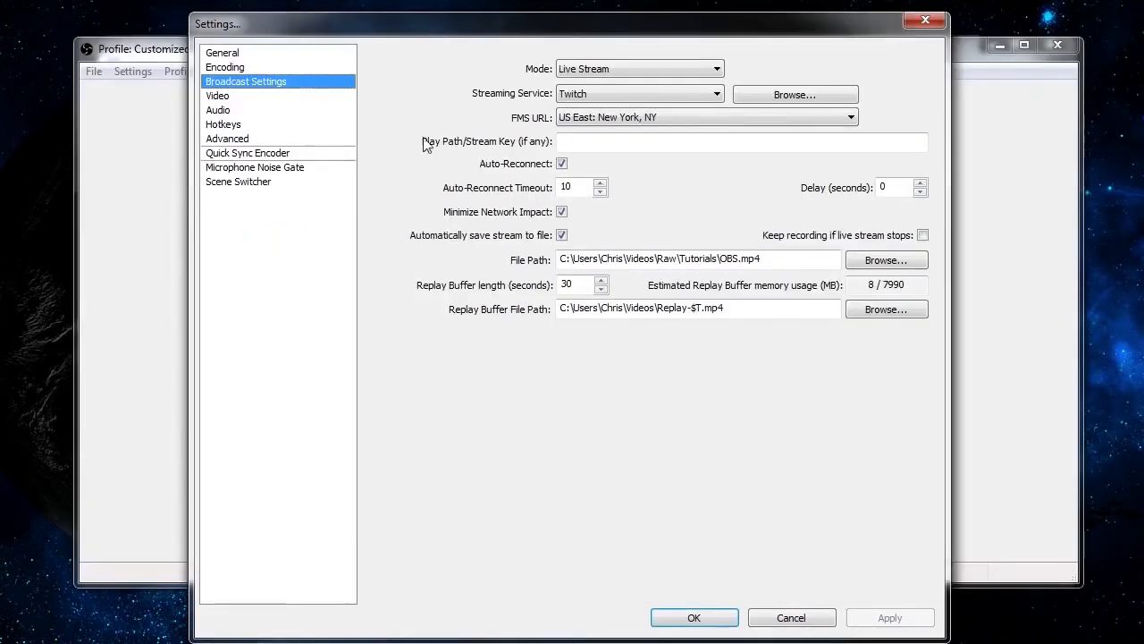
Step: In the Open Broadcaster Software broadcast settings, paste the Twitch stream key, apply it and close the settings
left_click(572, 140)
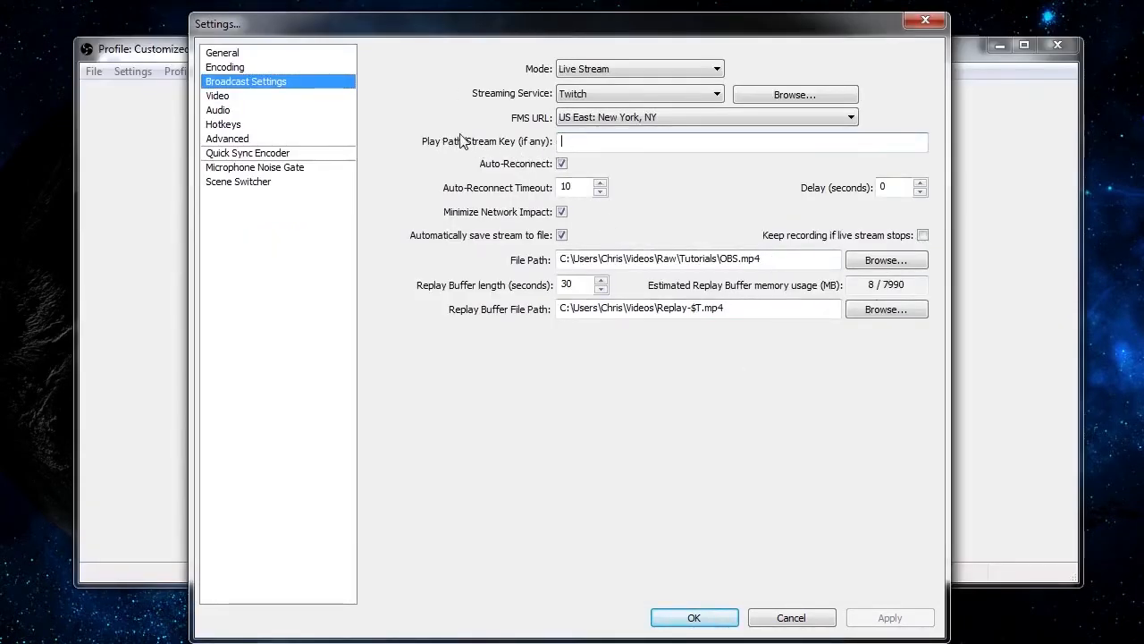
right_click(596, 140)
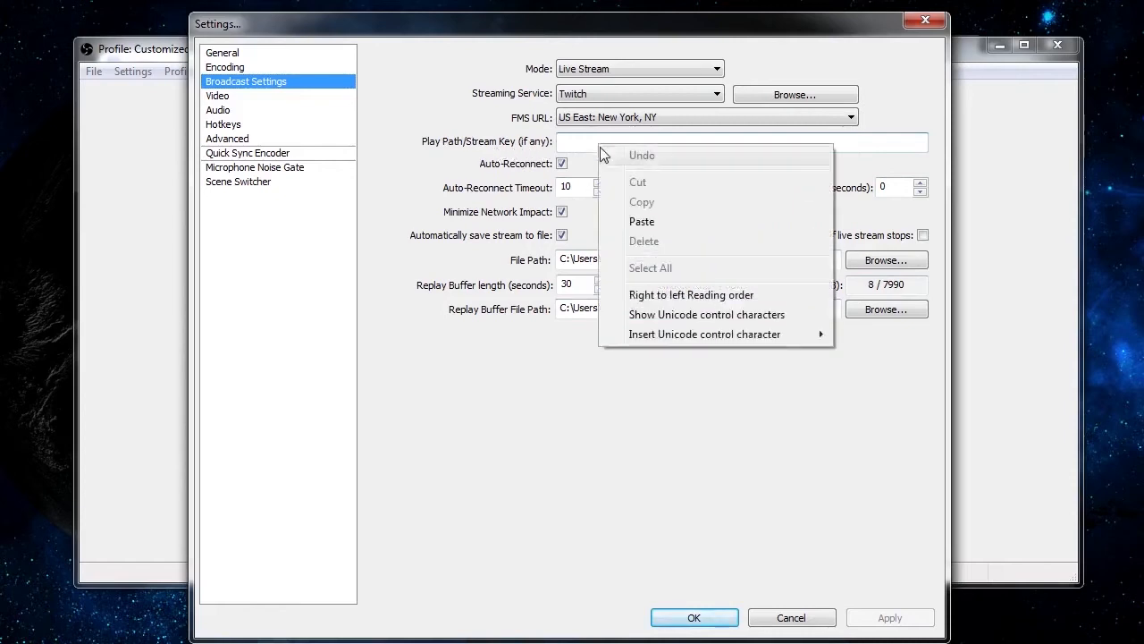
left_click(639, 222)
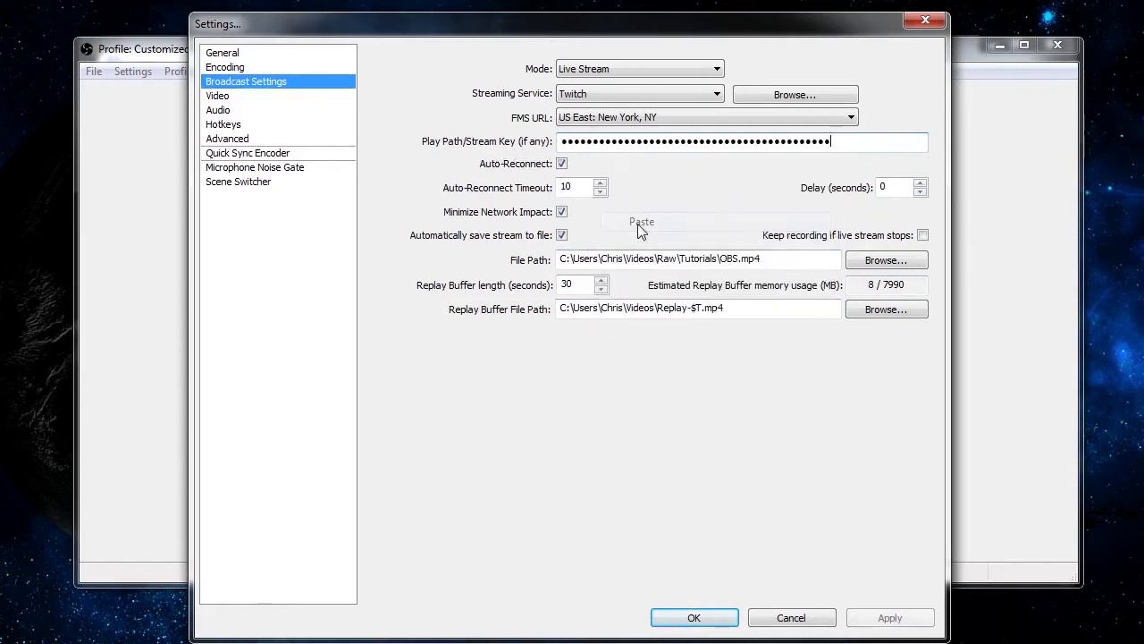
double_click(889, 145)
left_click(889, 618)
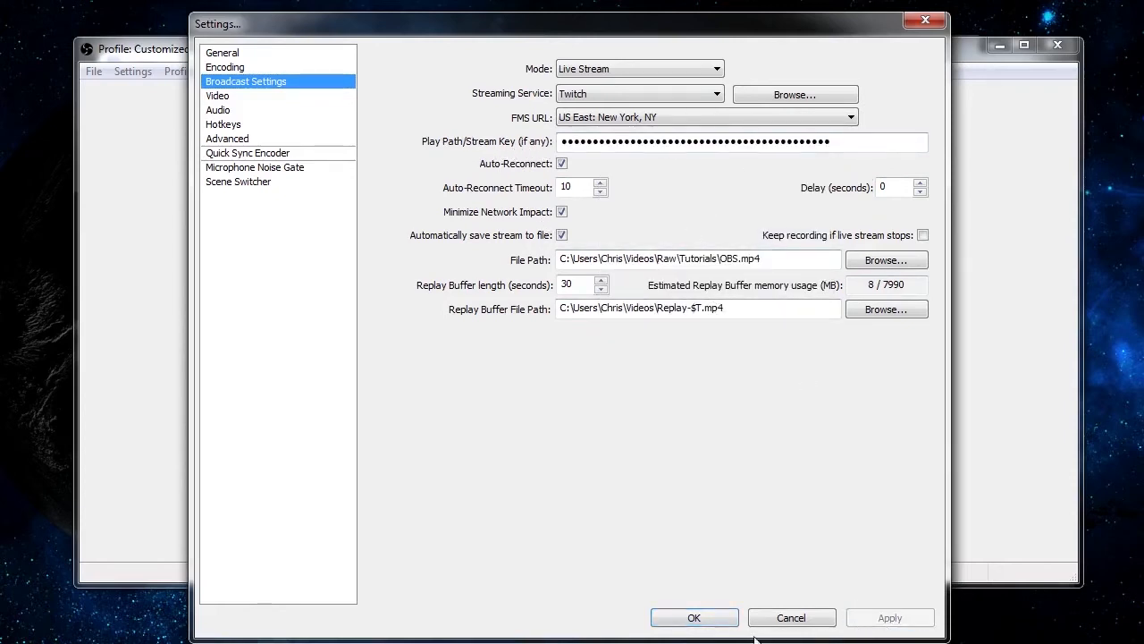
left_click(724, 617)
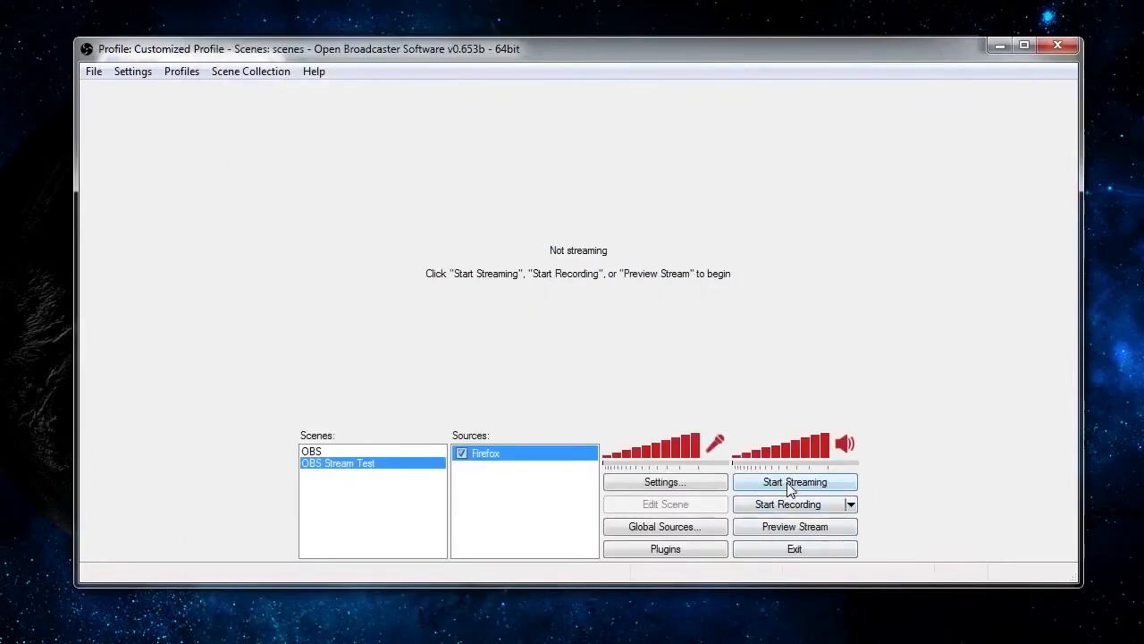
Step: Start streaming to Twitch, and switch to the live page of the Twitch dashboard in the browser
left_click(790, 483)
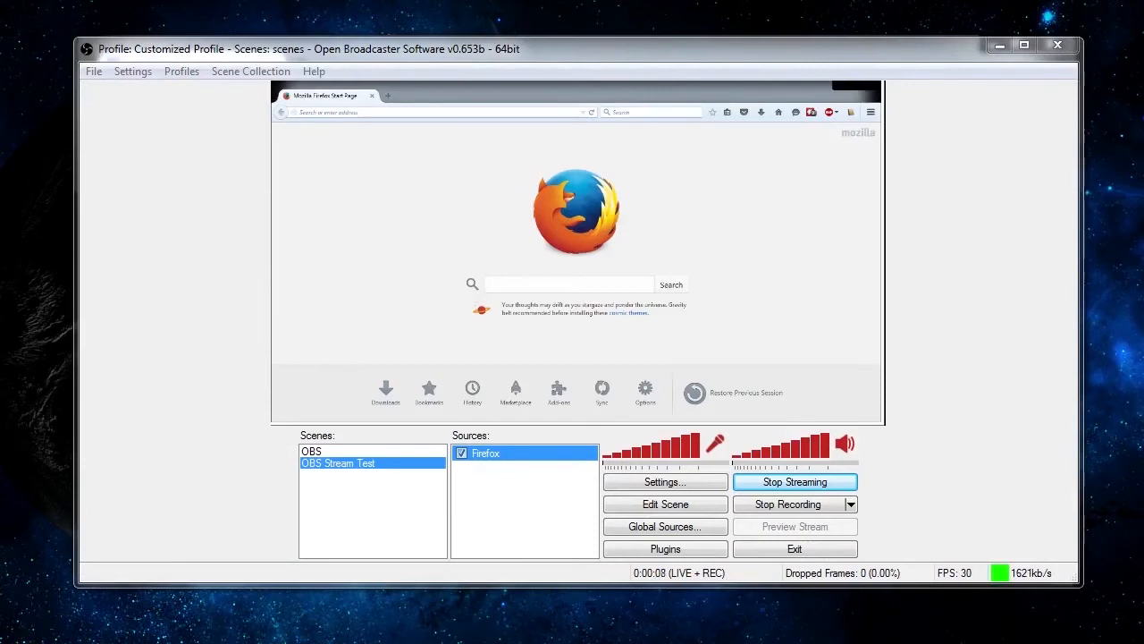
left_click(220, 426)
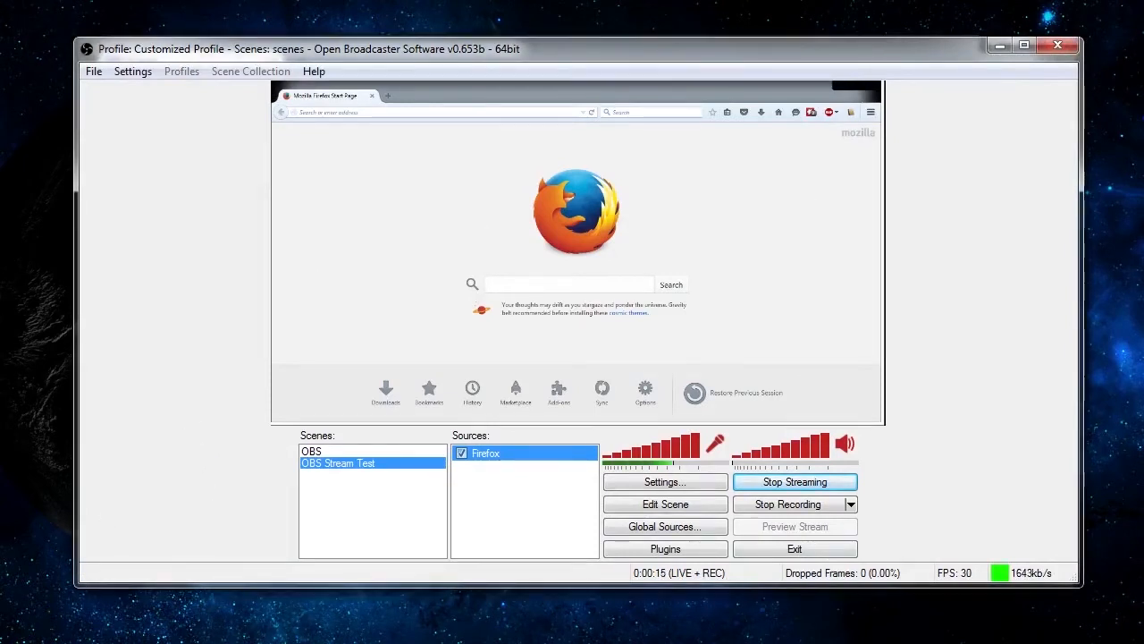
key("alt+Tab")
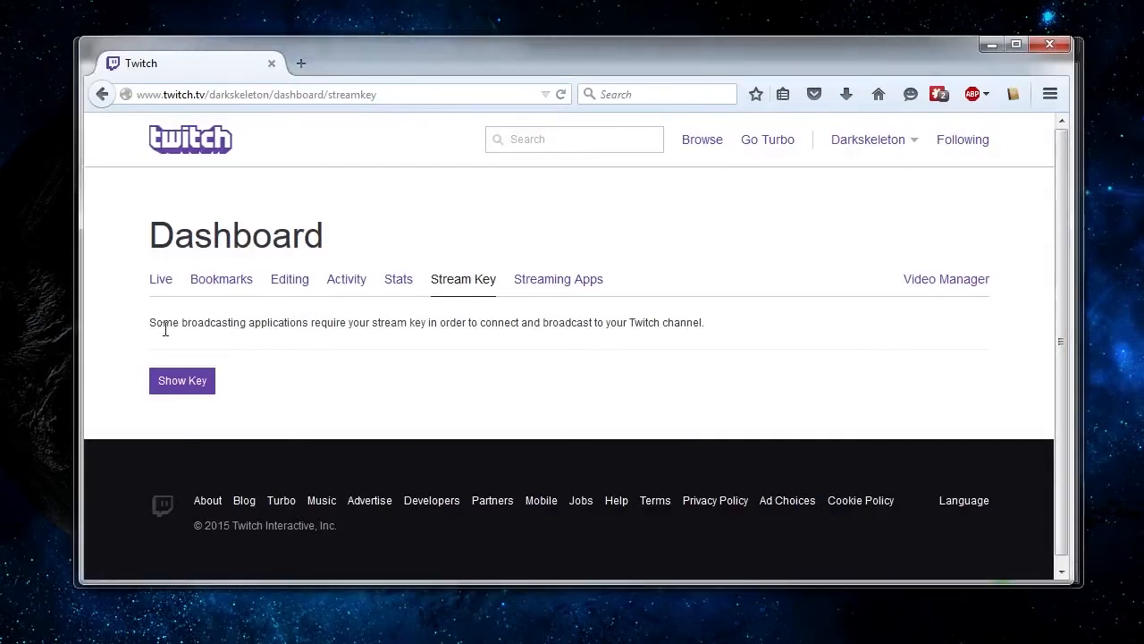
left_click(164, 292)
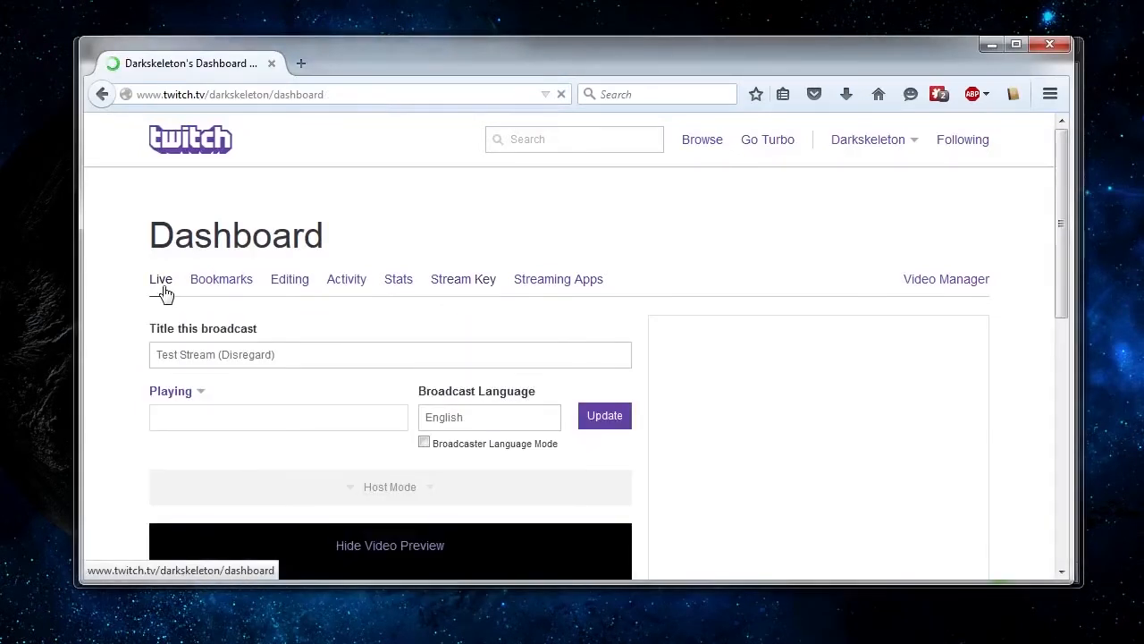
Step: Check the video preview, live status and stream configuration quality on the Twitch dashboard
scroll(379, 437, "down", 2)
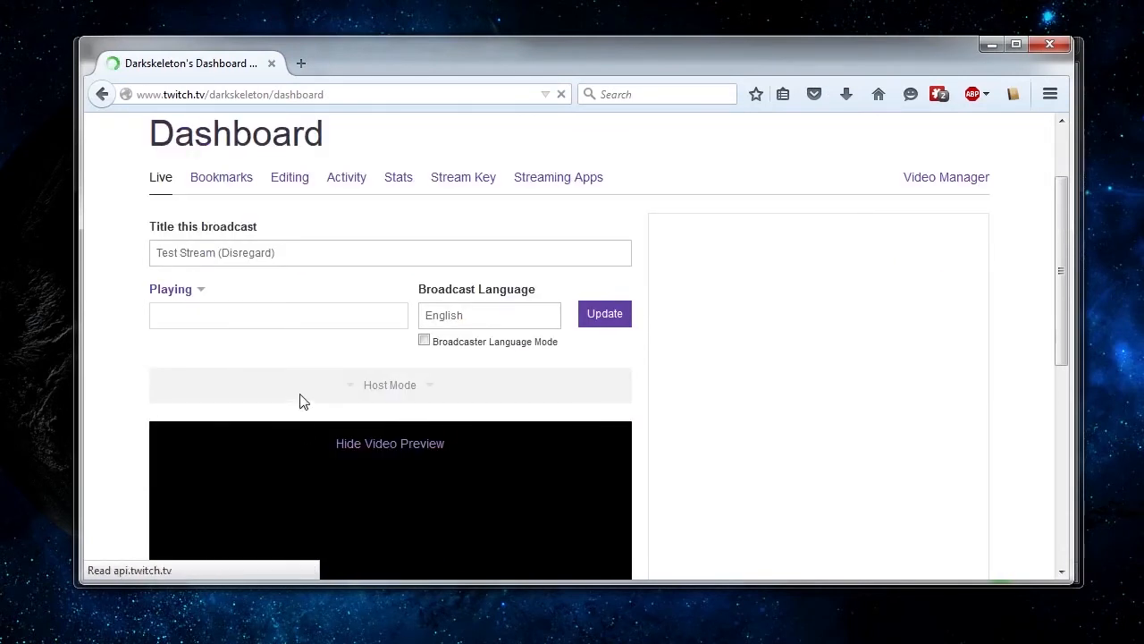
scroll(302, 400, "down", 4)
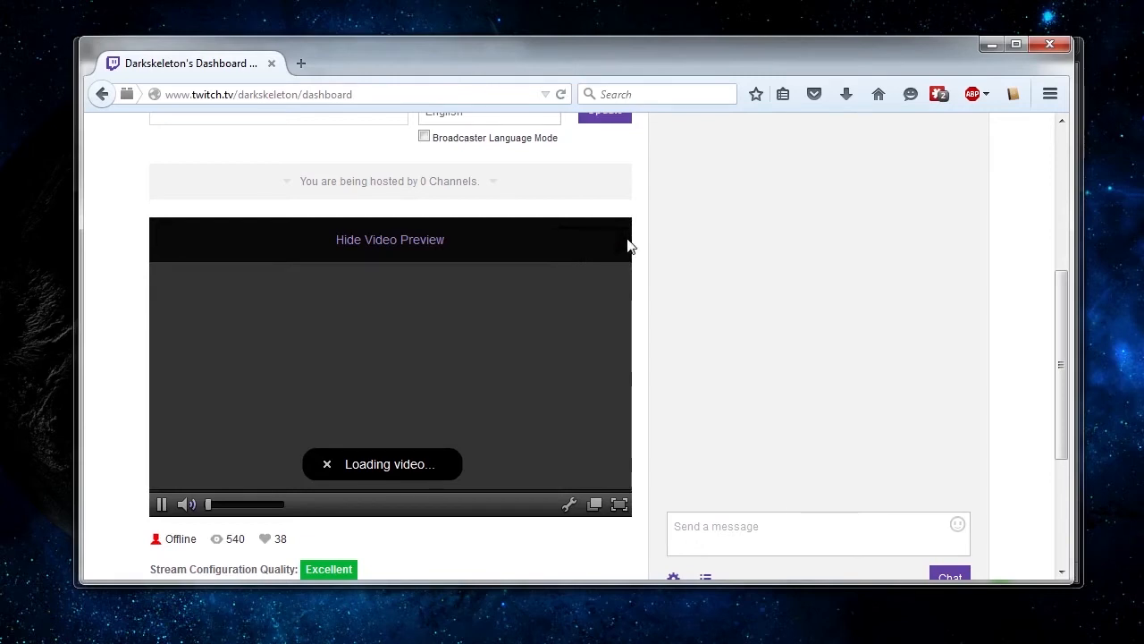
scroll(642, 250, "down", 2)
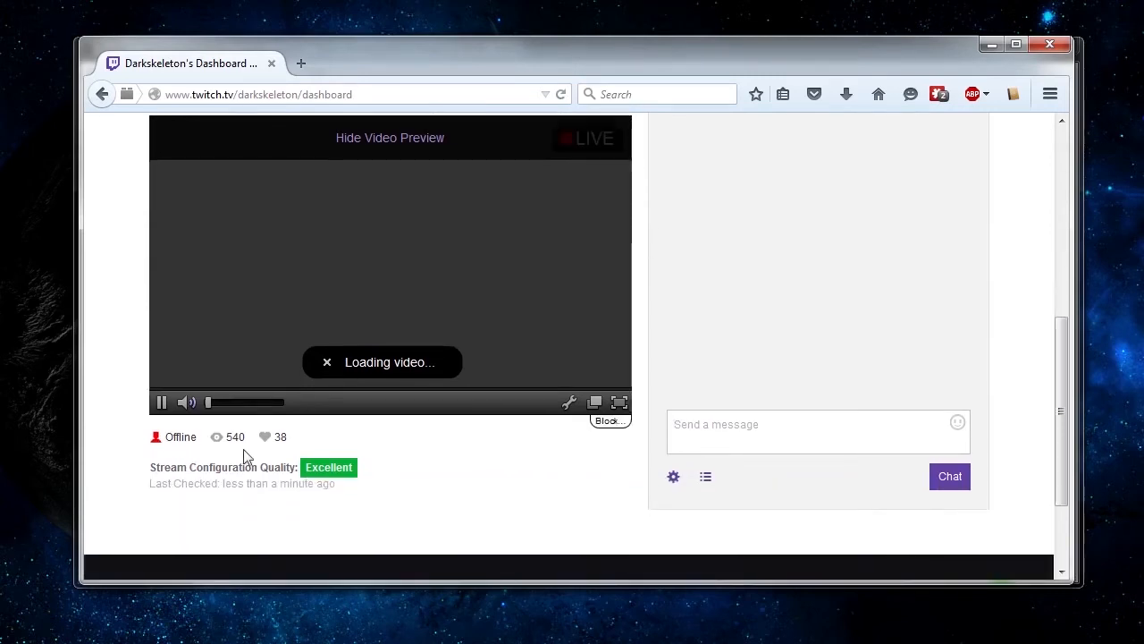
left_click_drag(158, 467, 360, 469)
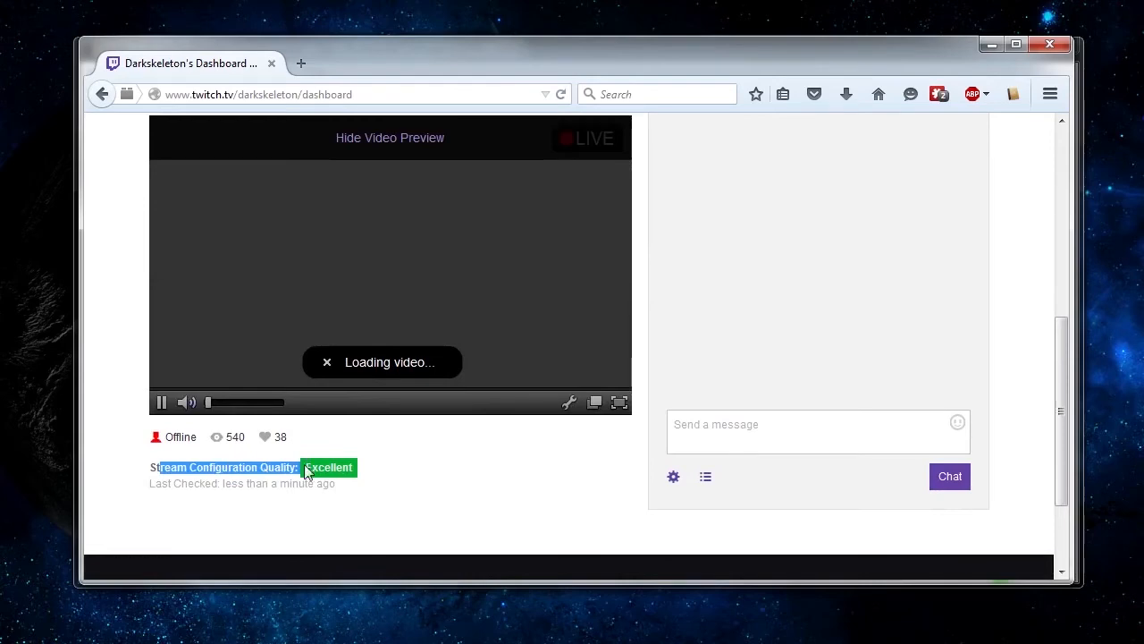
left_click(390, 465)
scroll(391, 460, "up", 5)
scroll(391, 459, "down", 2)
scroll(388, 477, "down", 1)
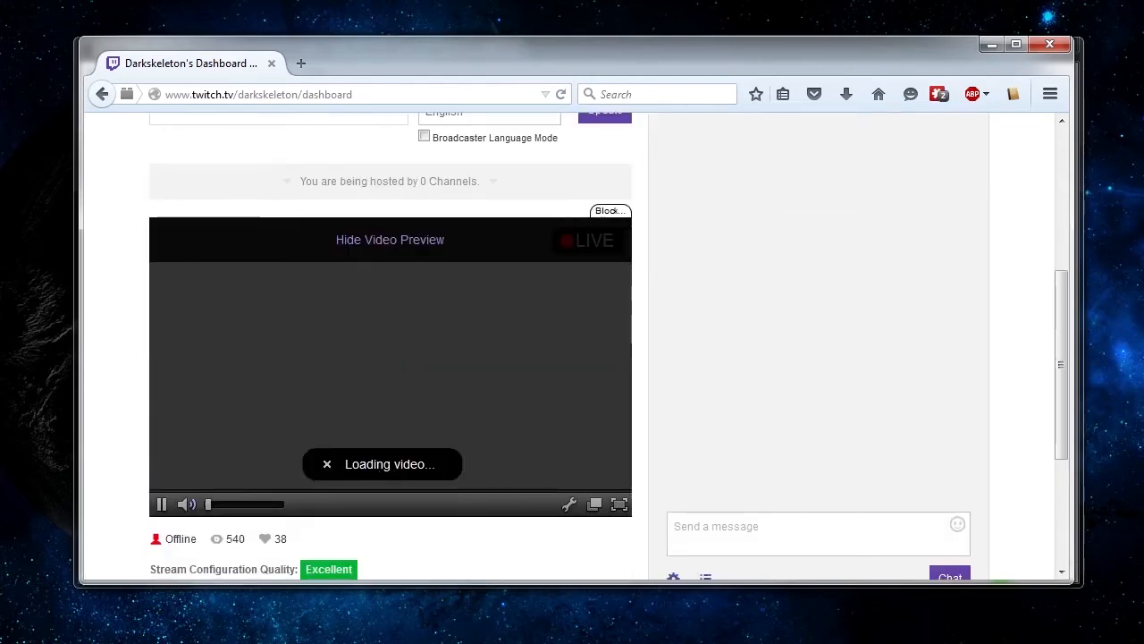
key("alt+Tab")
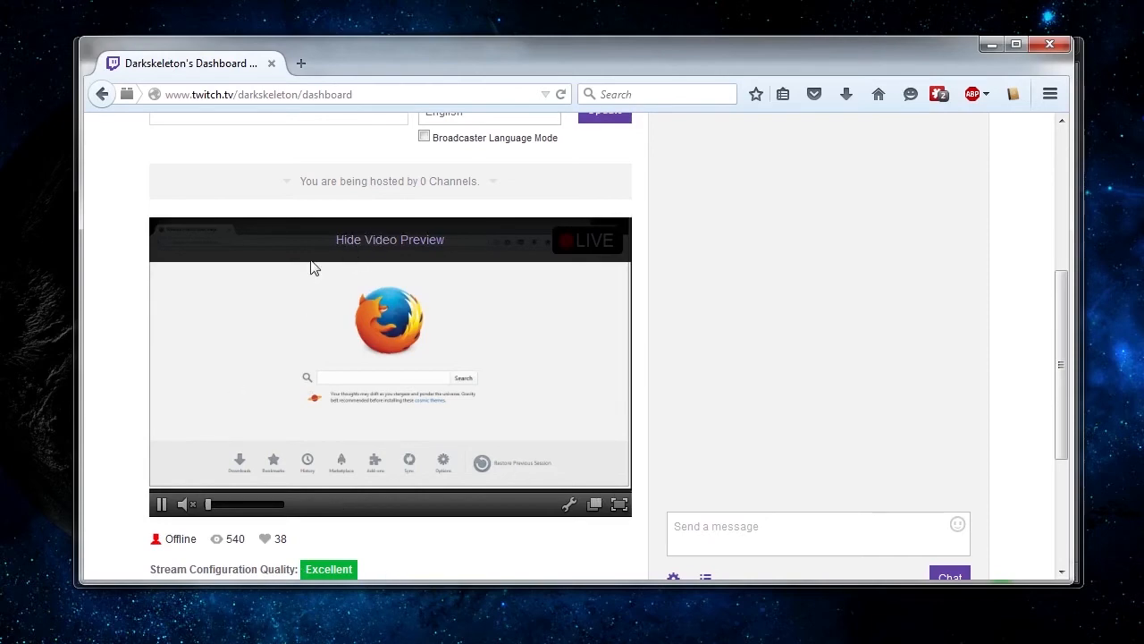
scroll(173, 529, "up", 2)
scroll(174, 524, "down", 2)
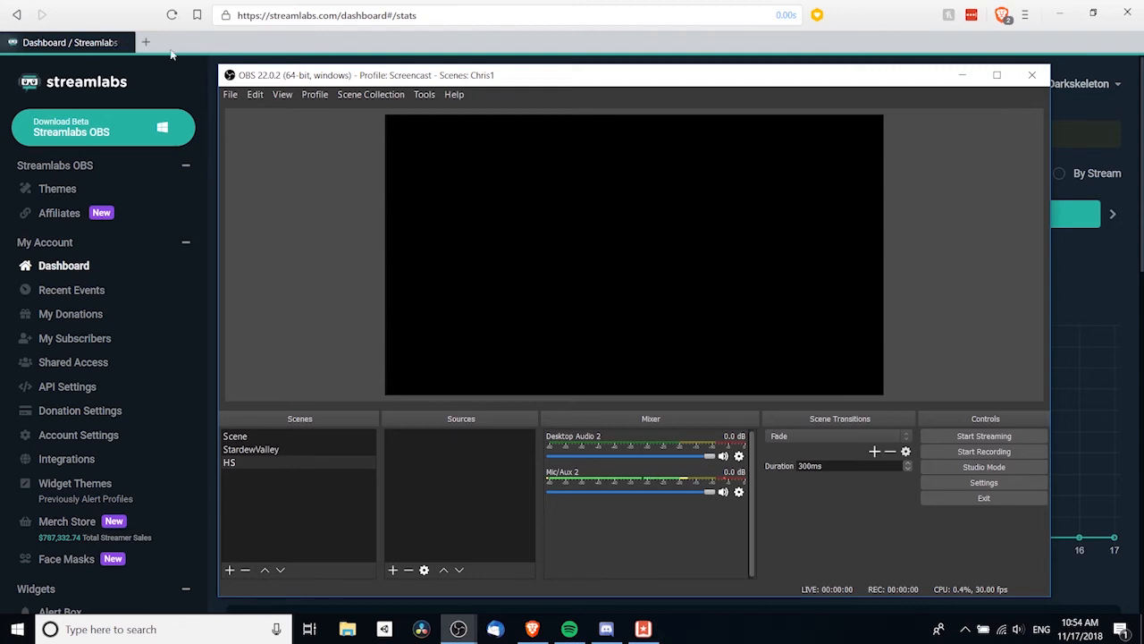
Step: In OBS Studio, add a new Browser source named DonationGoals to the HS scene
left_click(227, 50)
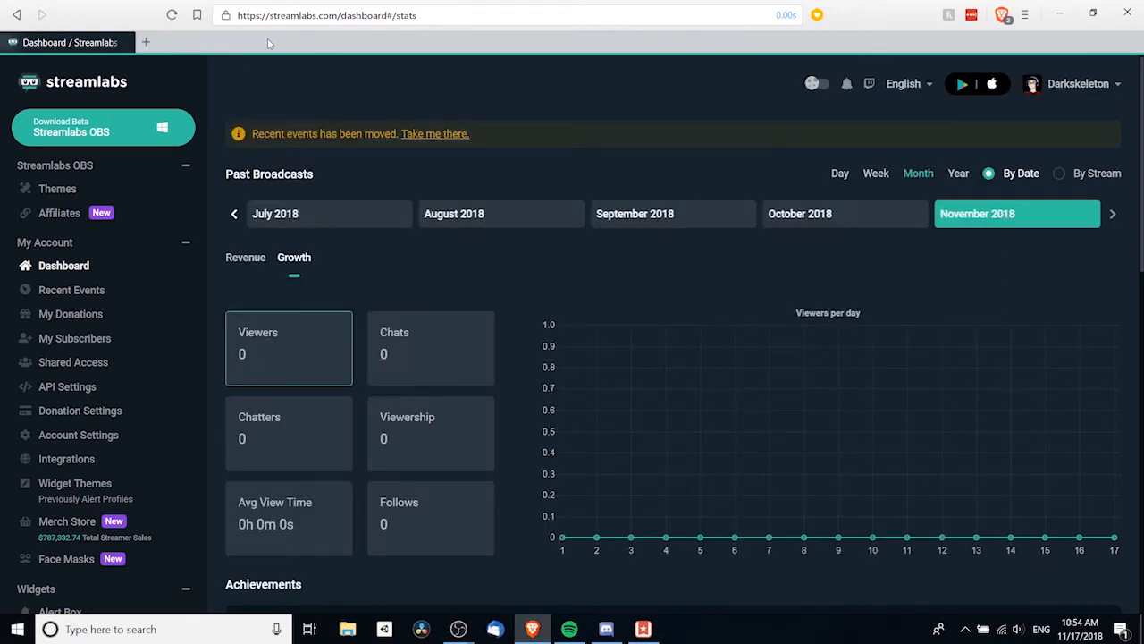
key("alt+Tab")
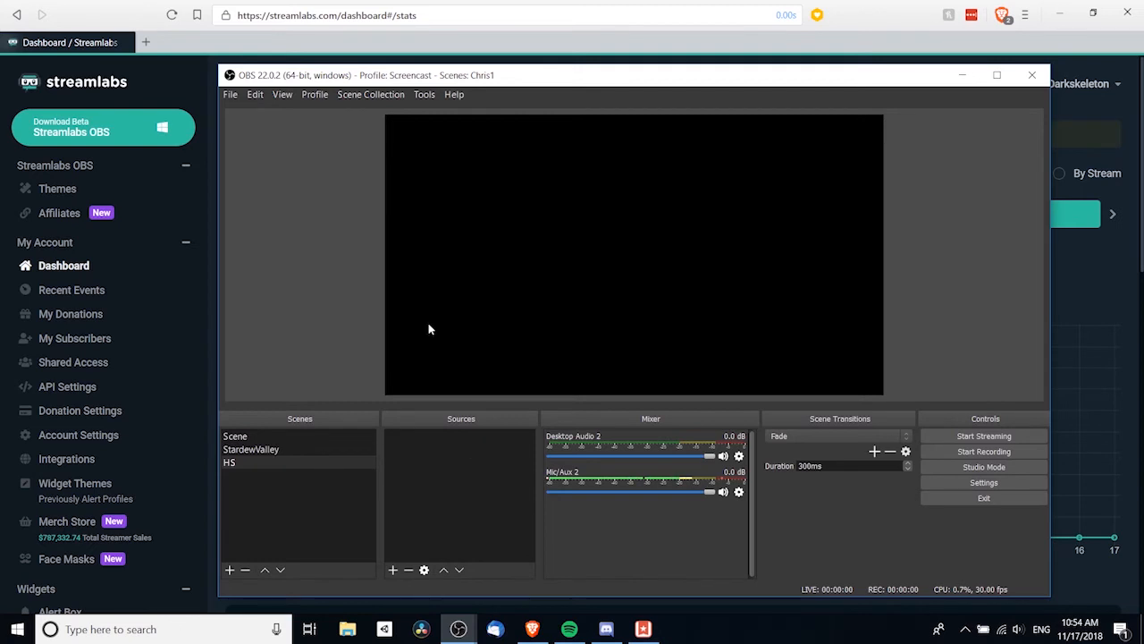
right_click(418, 449)
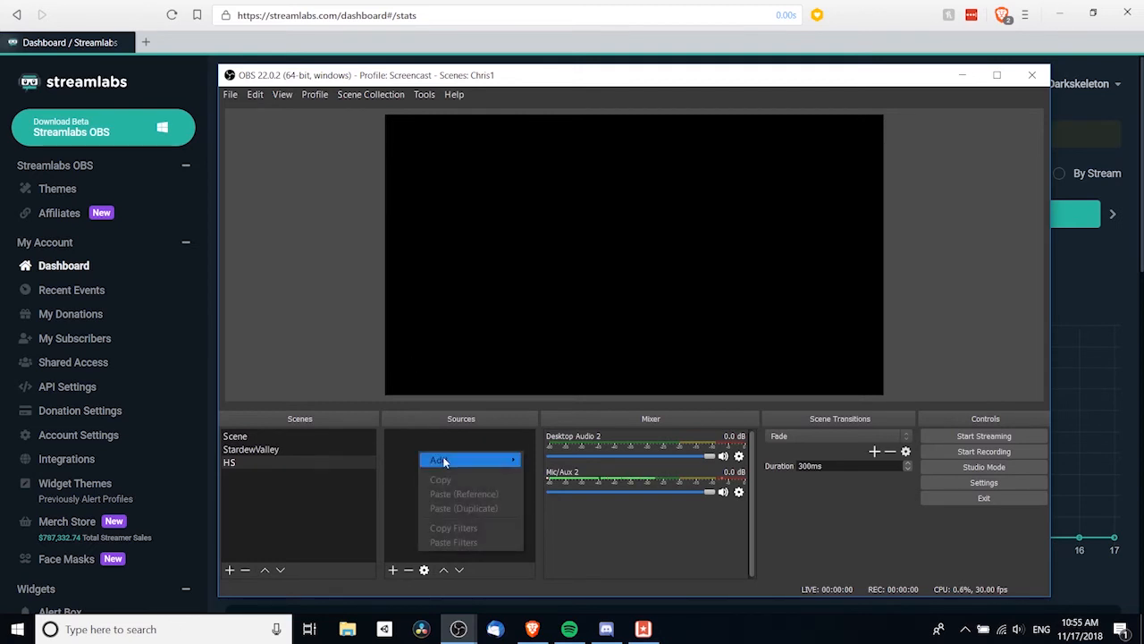
mouse_move(445, 461)
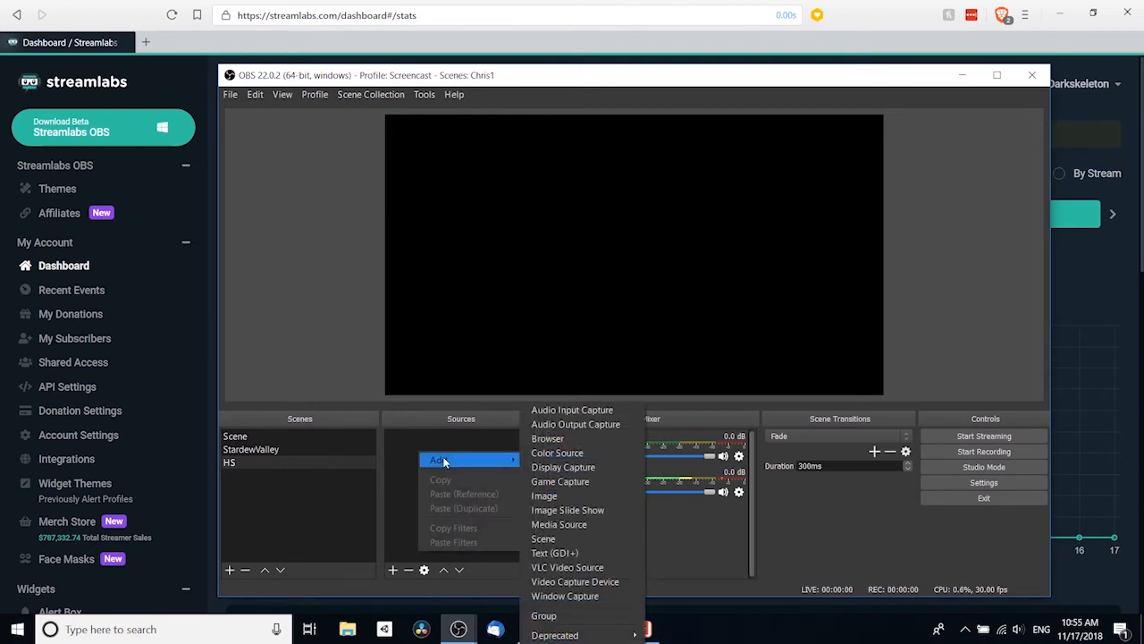
left_click(547, 438)
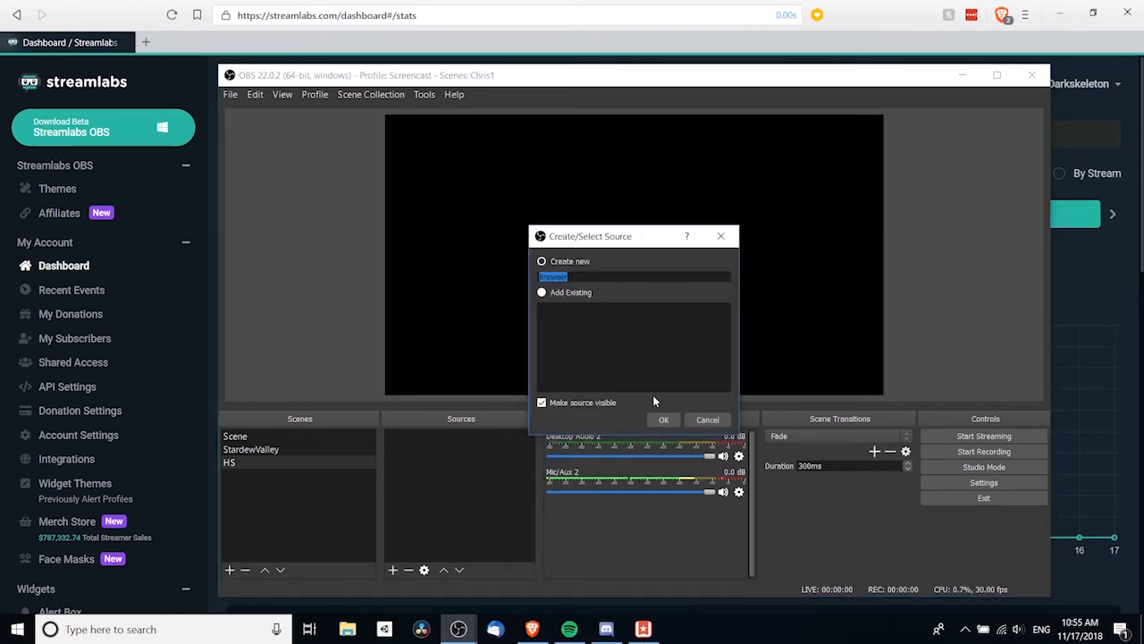
type("DonationGoals")
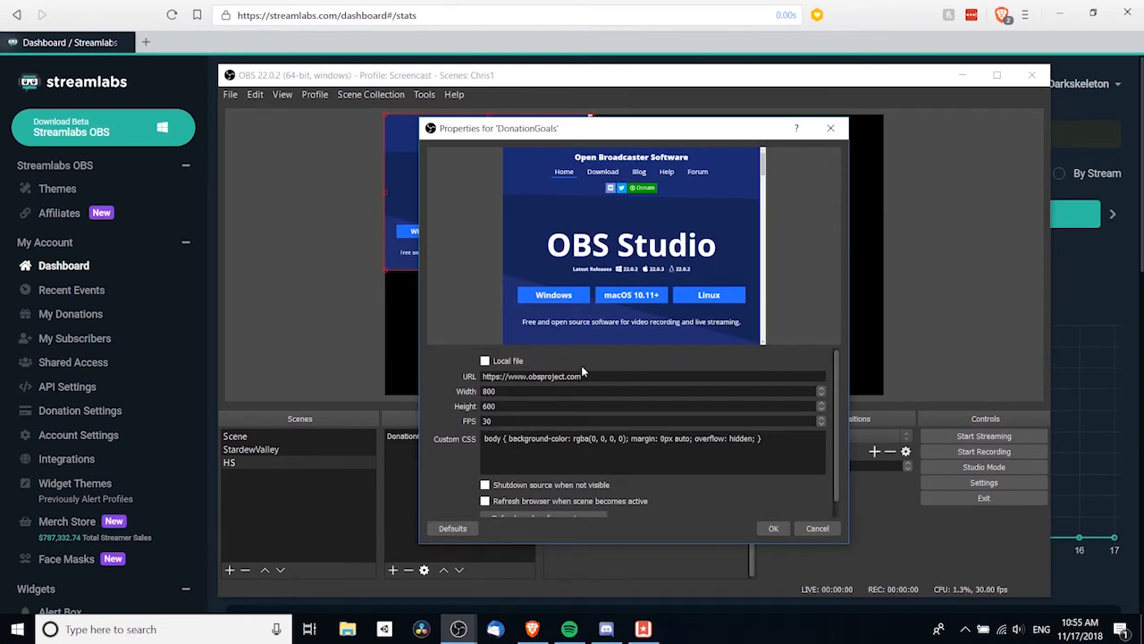
Step: Switch to Streamlabs in the browser and open the Donation Goal widget page
left_click_drag(581, 376, 485, 377)
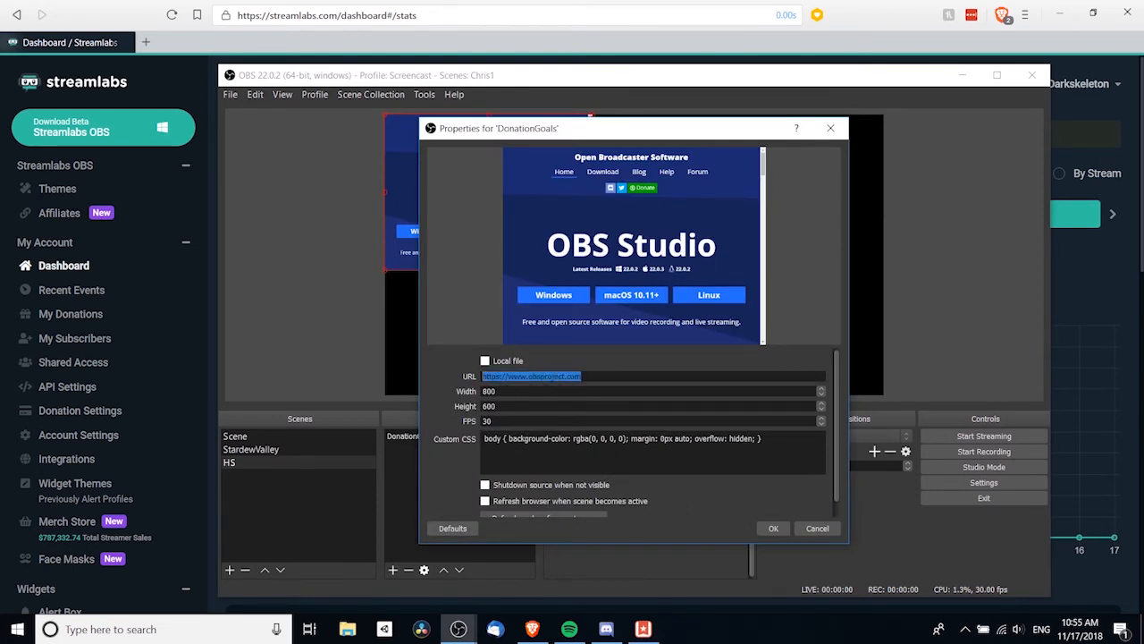
left_click(260, 51)
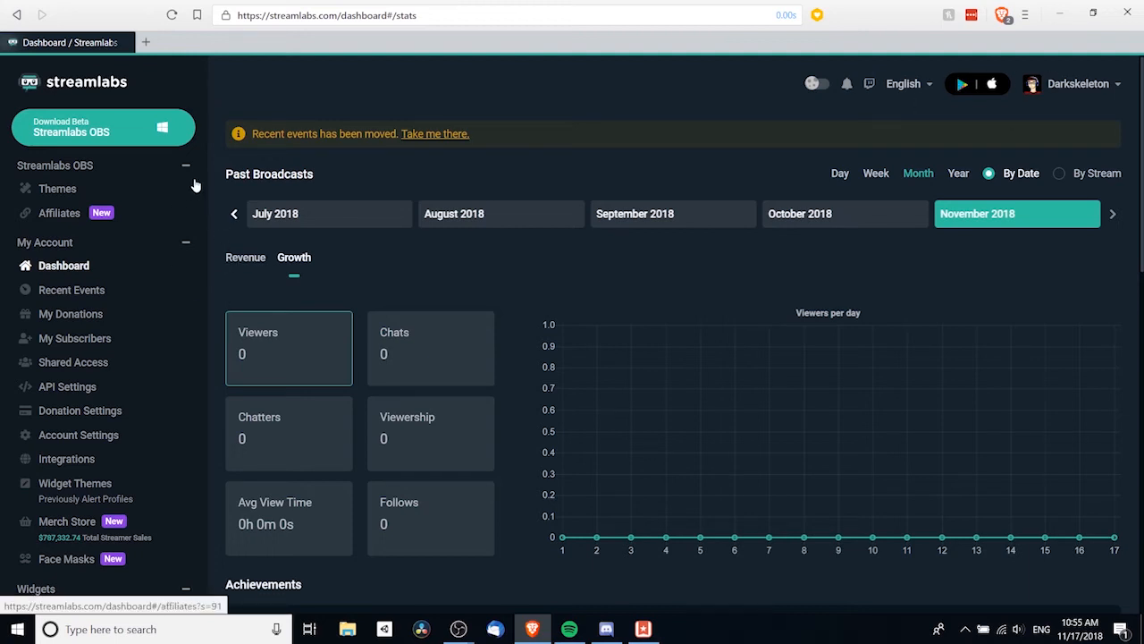
scroll(116, 259, "down", 3)
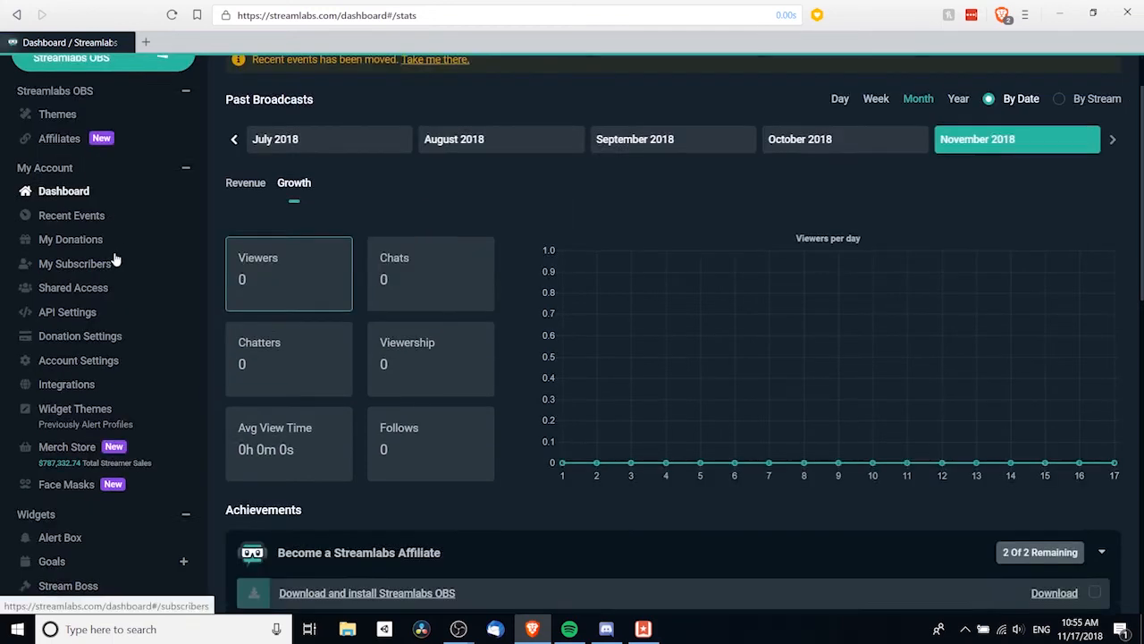
scroll(115, 258, "down", 1)
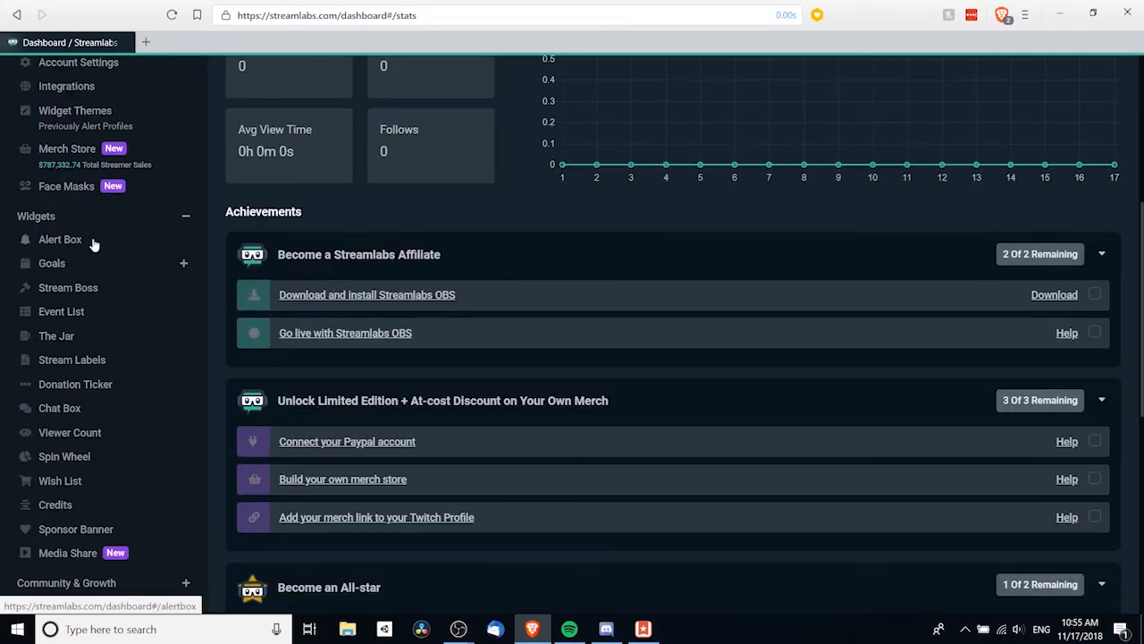
left_click(184, 263)
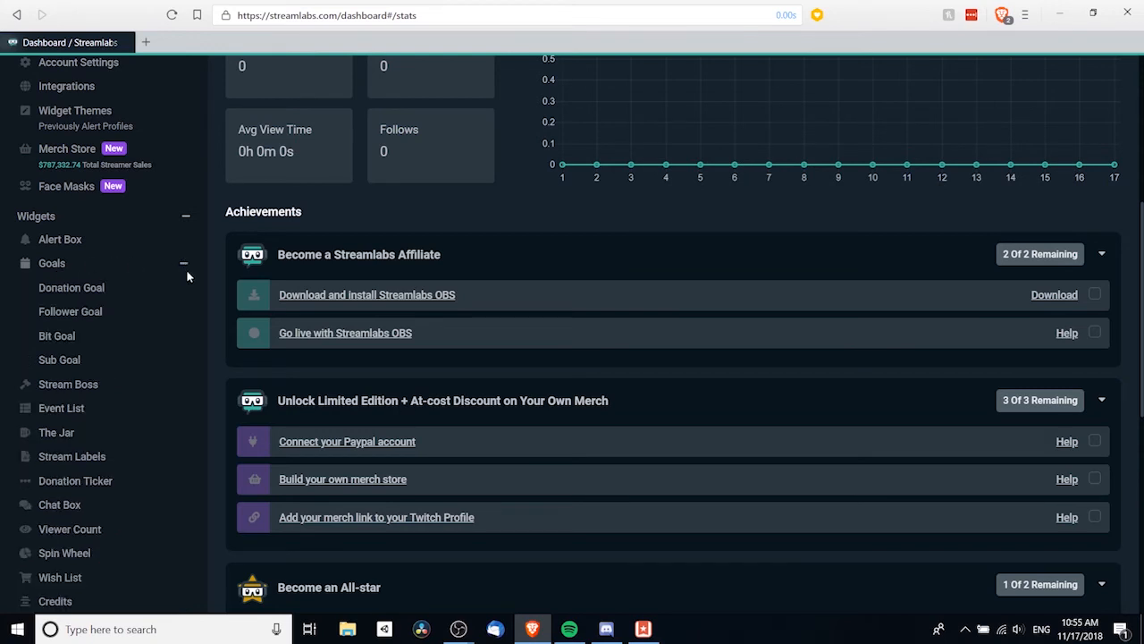
left_click(72, 288)
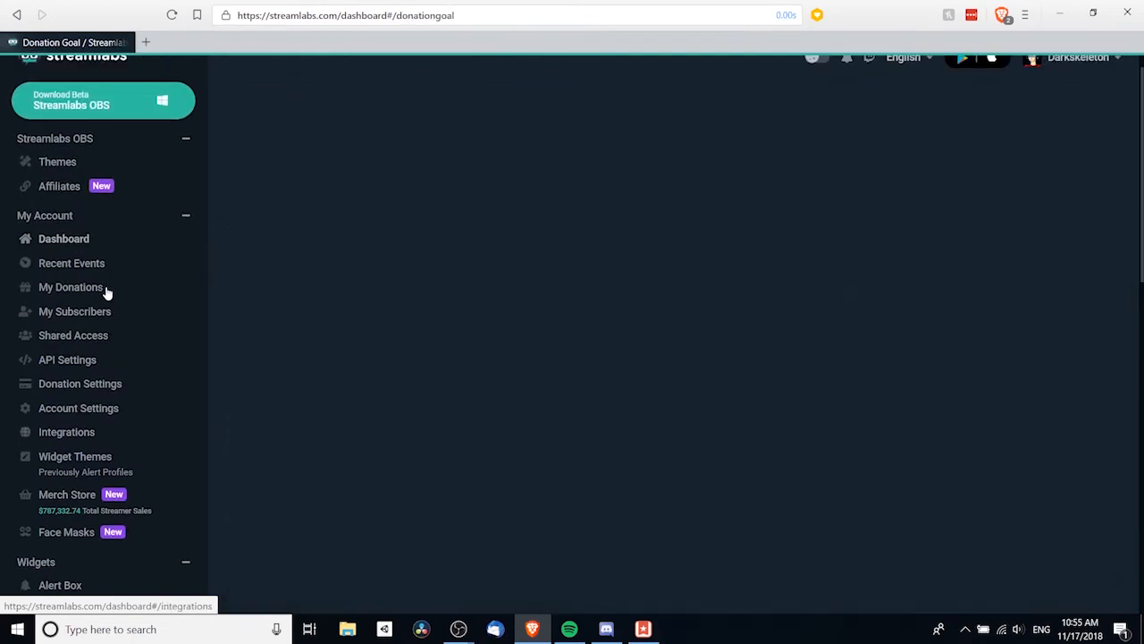
Step: Copy the donation goal's widget URL and paste it as the URL of the DonationGoals source in OBS Studio, accepting the properties
scroll(445, 393, "down", 2)
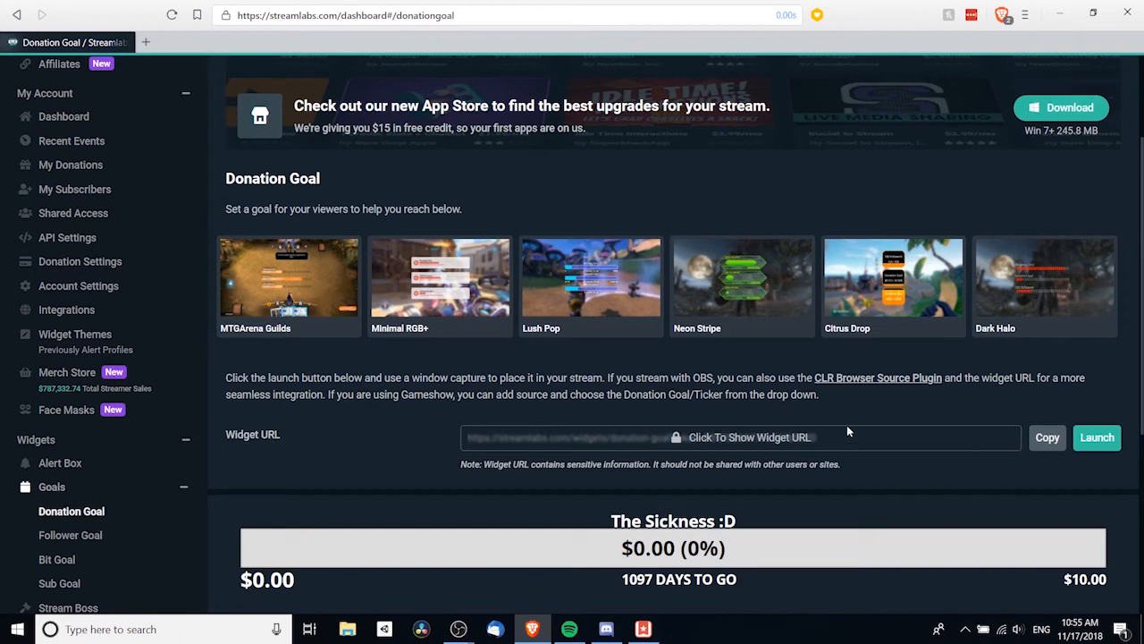
left_click(1047, 438)
mouse_move(457, 628)
left_click(562, 558)
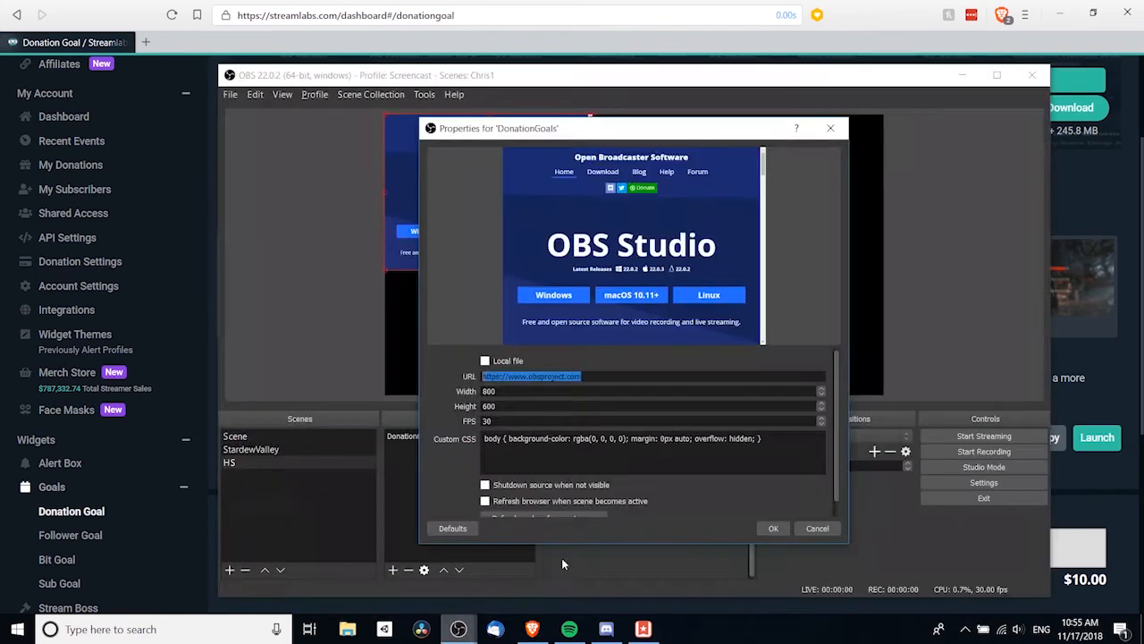
key("ctrl+v")
left_click(773, 527)
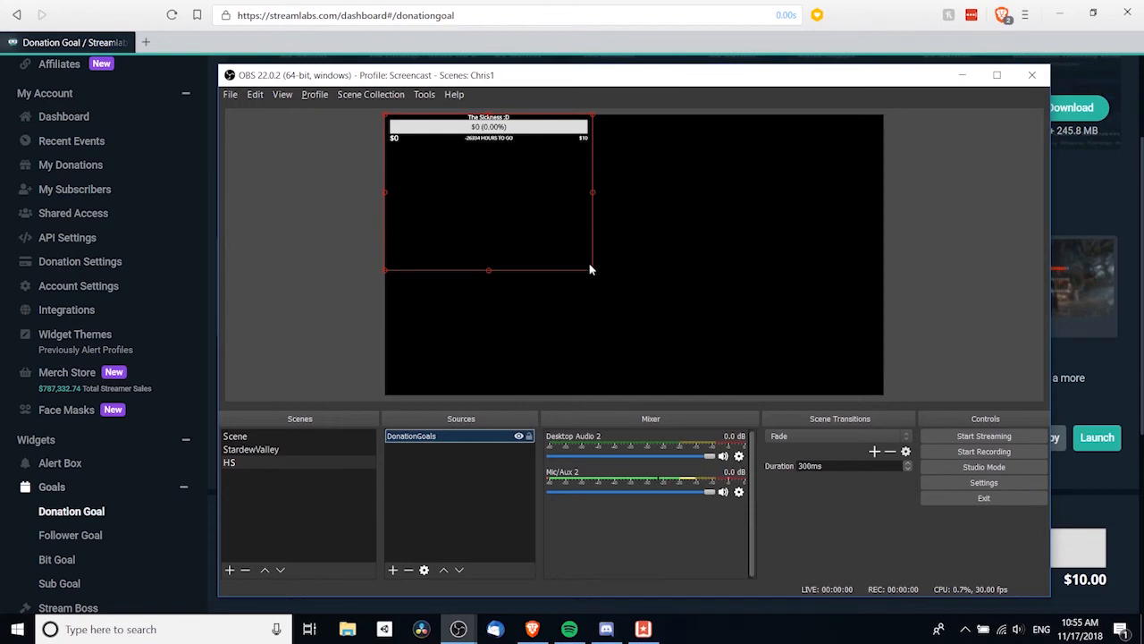
Step: Reopen the DonationGoals source properties and set its width to 1920 and its height to 1080
double_click(493, 436)
left_click_drag(537, 128, 800, 91)
left_click_drag(761, 354, 708, 357)
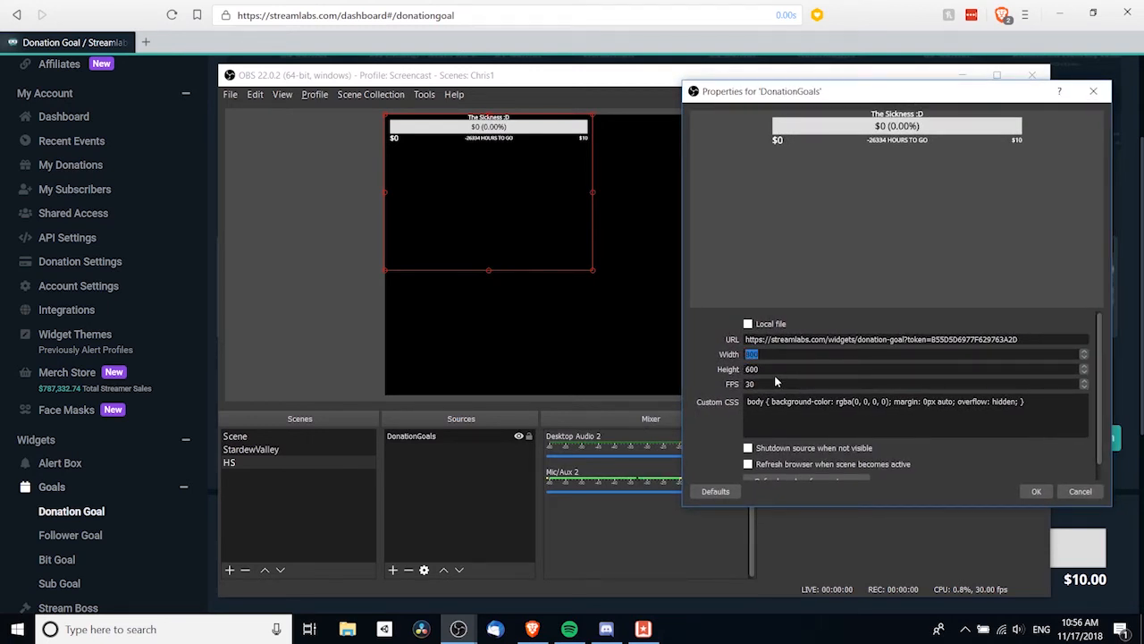
type("1920")
key("Tab")
type("1080")
left_click(1028, 492)
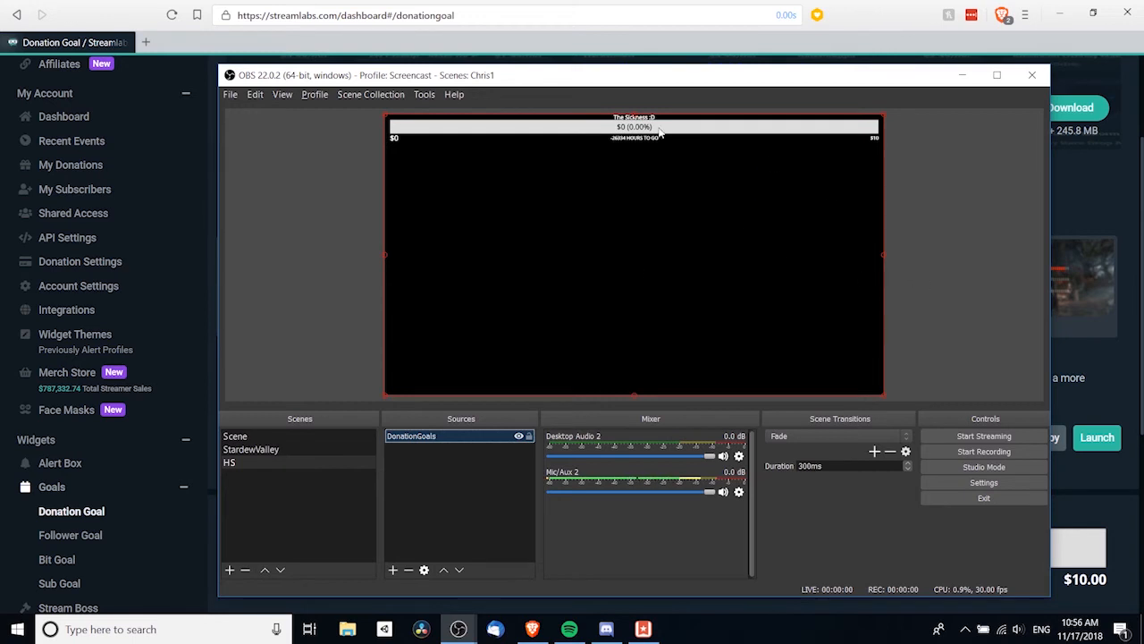
Step: Scale the DonationGoals source down to just over half the canvas width and move it lower in the preview
left_click_drag(666, 126, 840, 117)
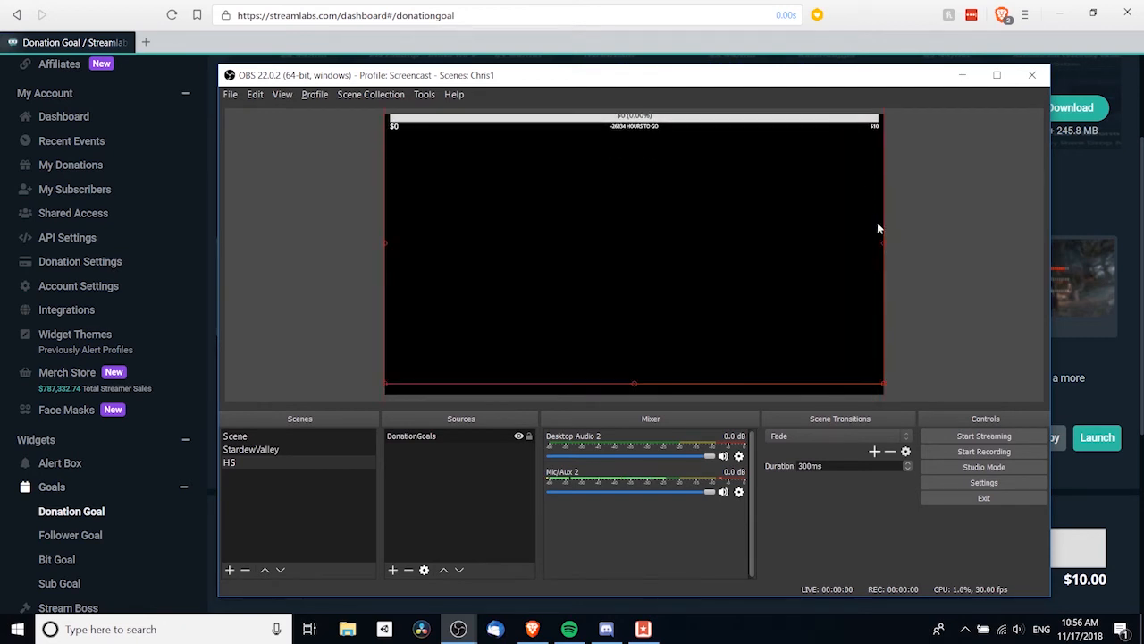
left_click_drag(883, 245, 671, 261)
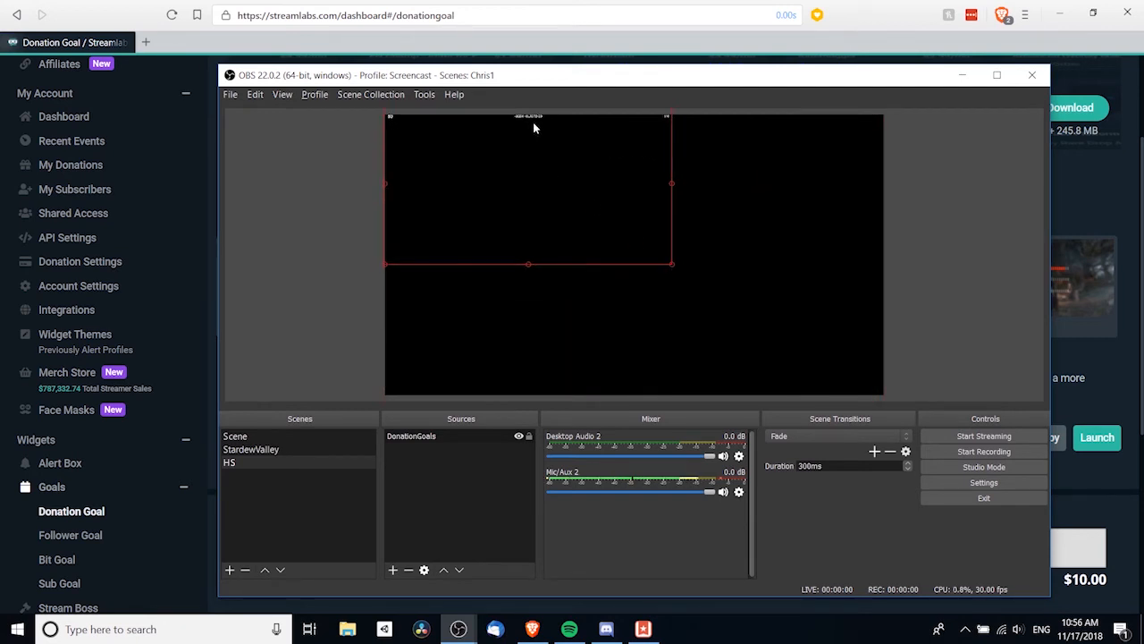
left_click_drag(542, 131, 537, 242)
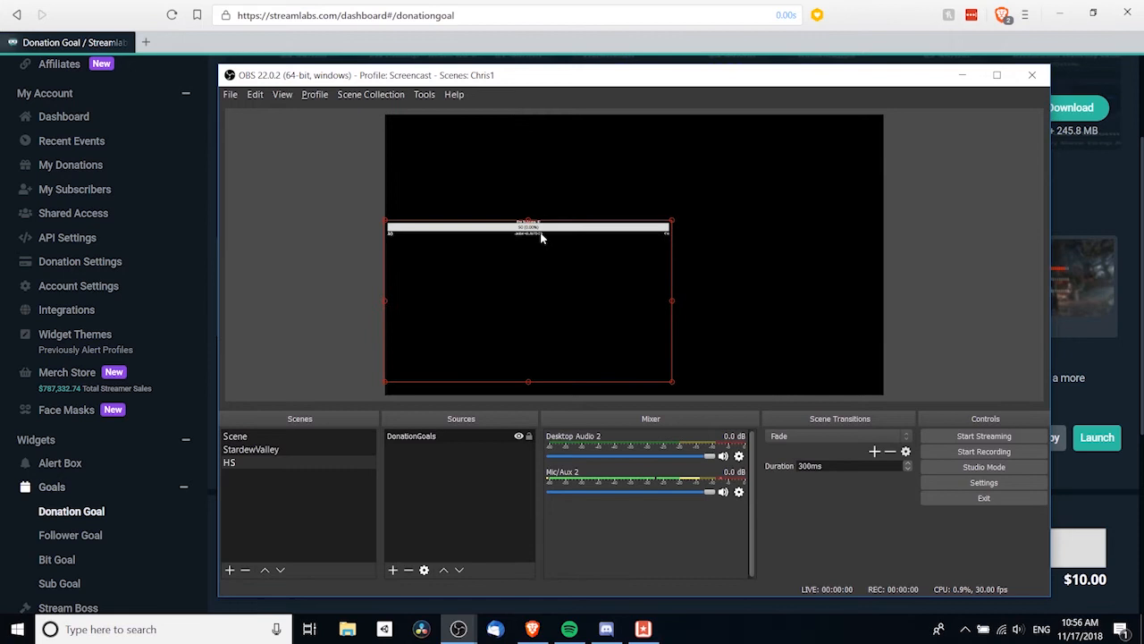
Step: Set the DonationGoals source to 800 wide by 640 high, and move its goal bar into the canvas's bottom-left corner
double_click(458, 440)
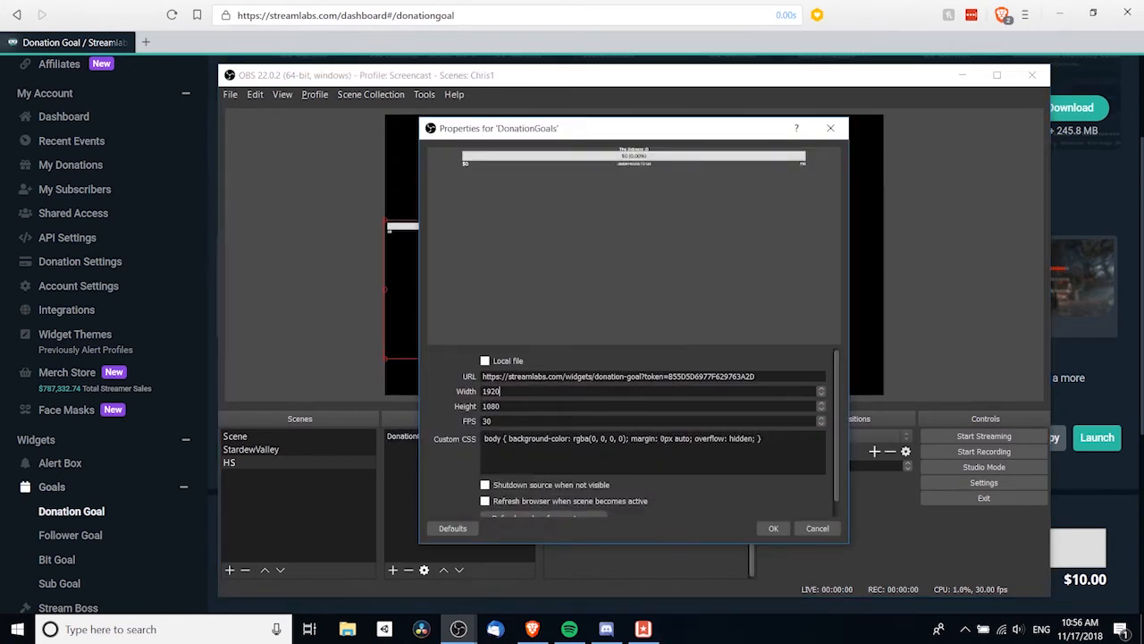
key("ctrl+a")
type("800")
key("Tab")
type("640")
left_click(773, 528)
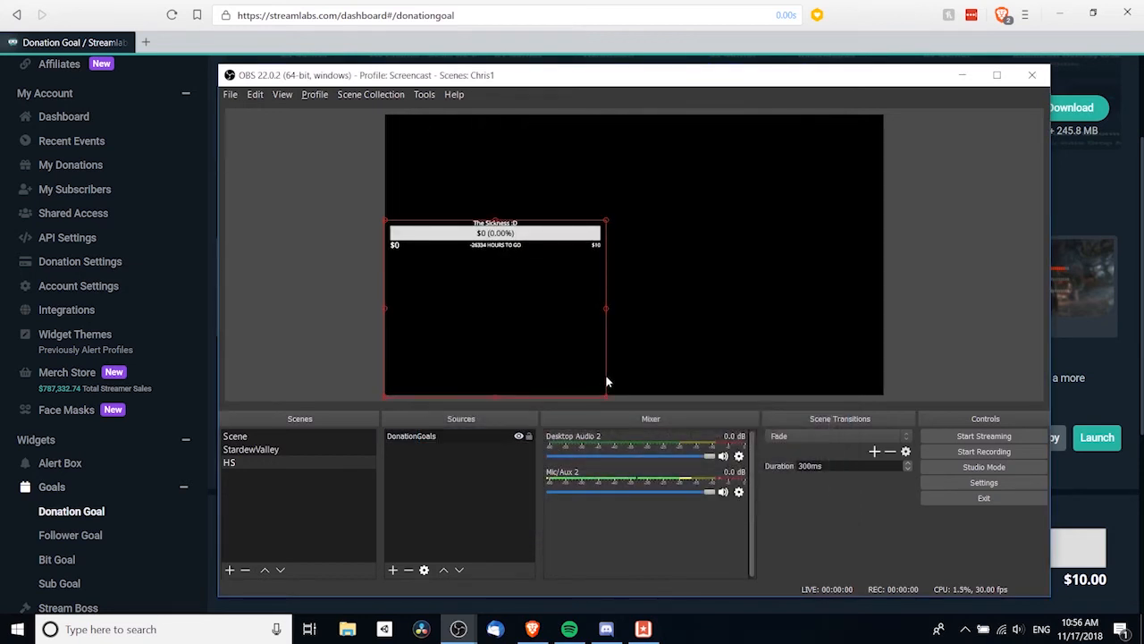
left_click_drag(544, 248, 536, 381)
left_click(575, 348)
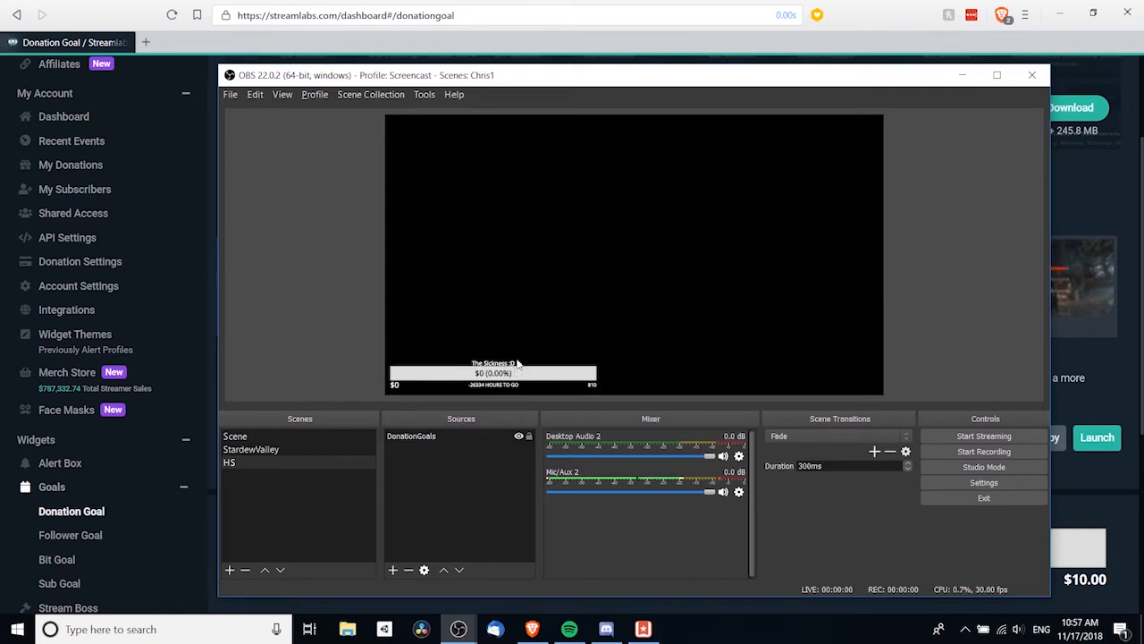
Step: Return to the Streamlabs donation goal page and examine the current goal's title, amounts and remaining days
key("alt+Tab")
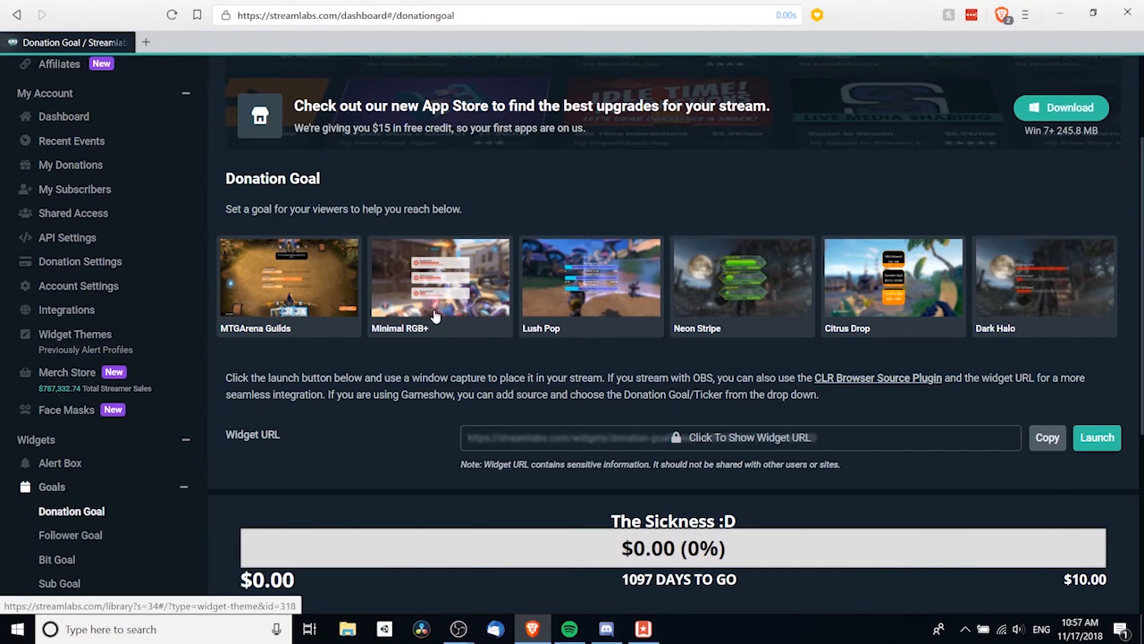
scroll(435, 316, "down", 3)
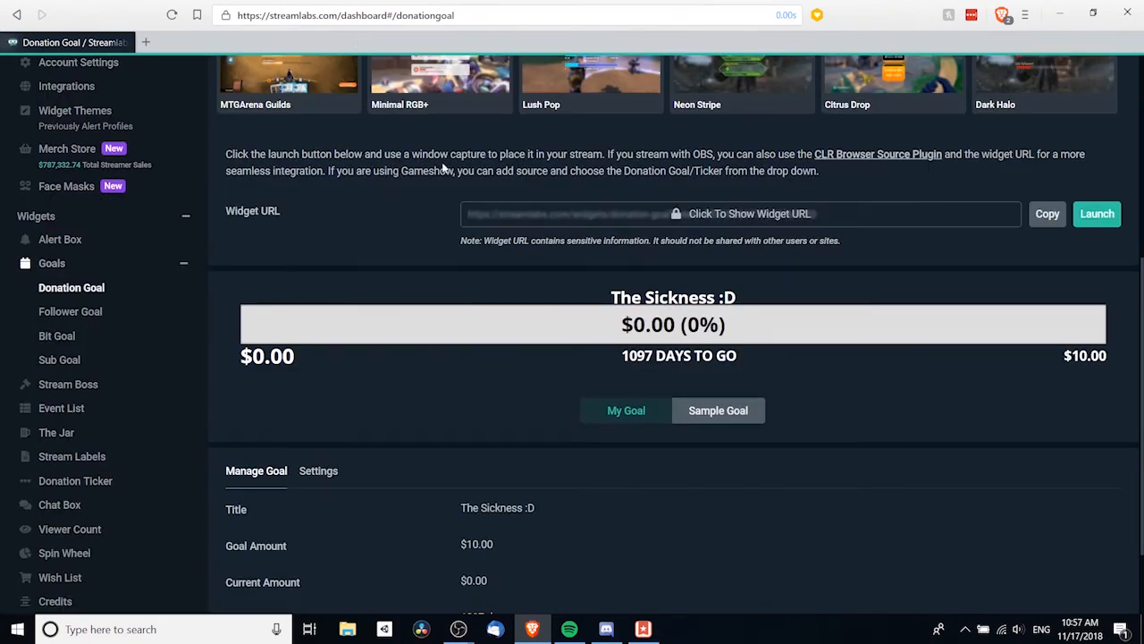
scroll(407, 337, "down", 1)
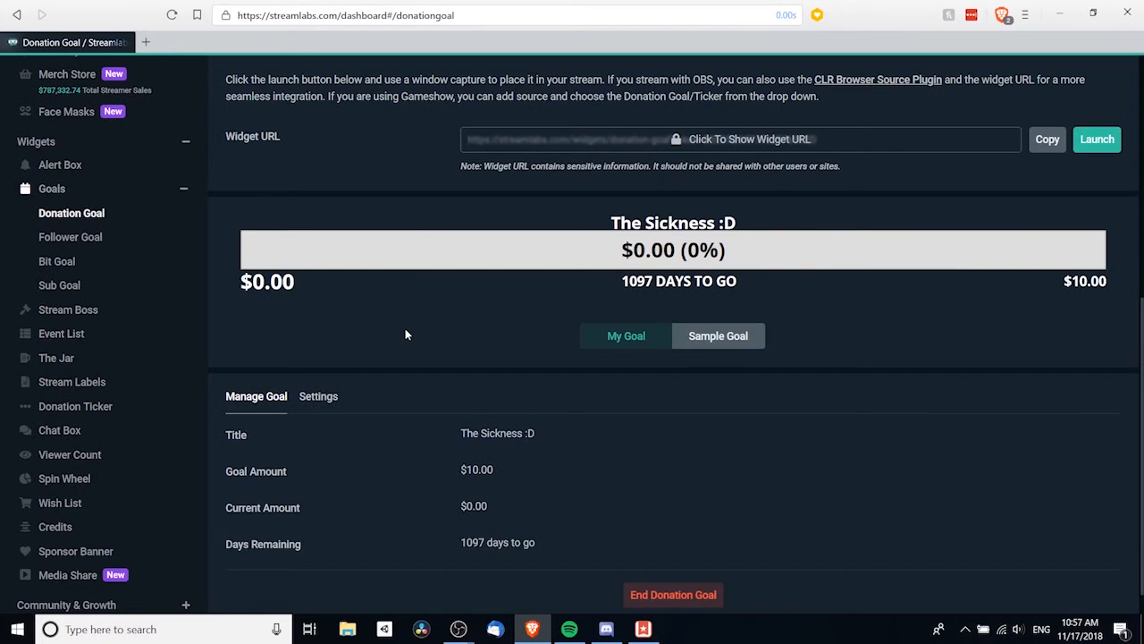
scroll(405, 335, "down", 1)
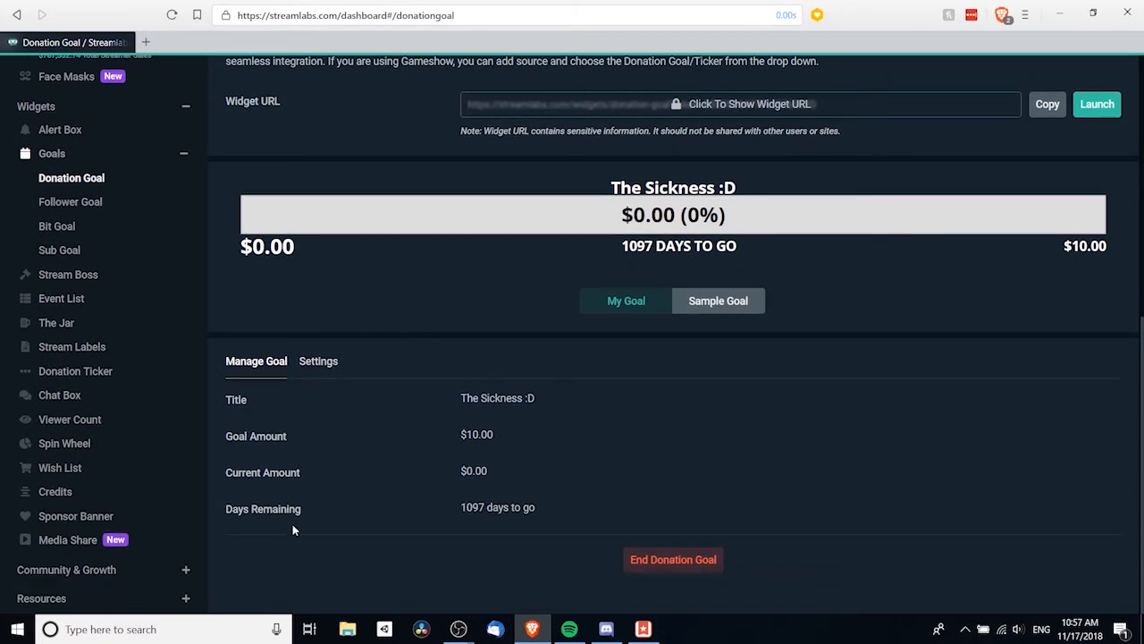
left_click_drag(459, 471, 570, 490)
left_click(570, 489)
Step: Examine the donation goal's appearance settings, including the layout options, colors, bar thickness and font, against the goal preview
left_click(315, 361)
left_click(266, 367)
left_click(309, 361)
scroll(367, 410, "down", 1)
scroll(375, 313, "down", 1)
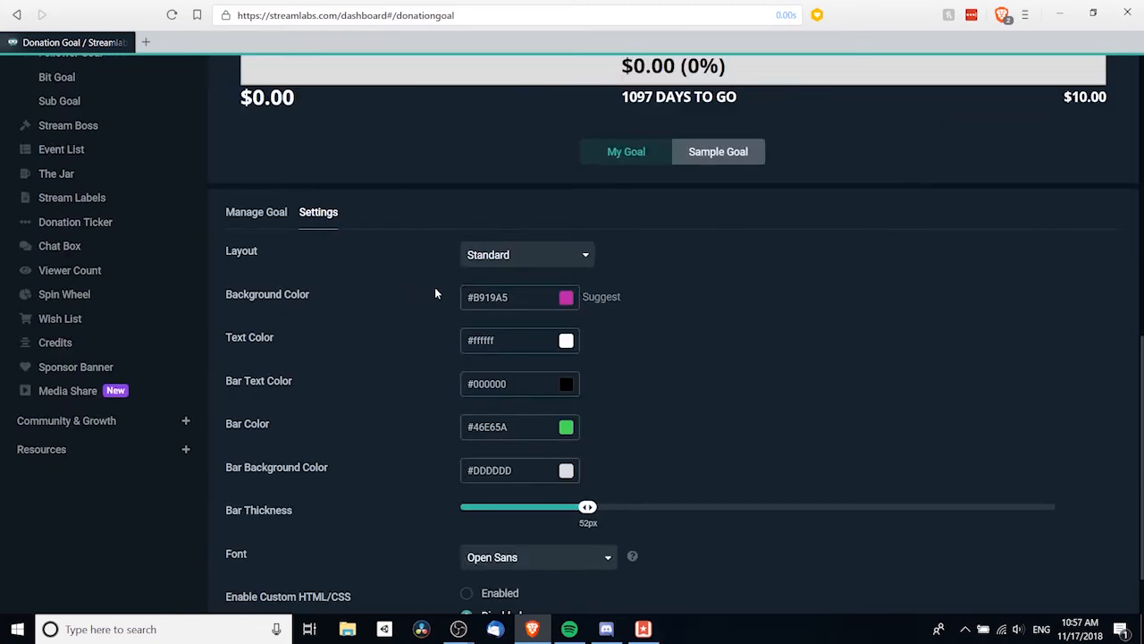
scroll(268, 358, "down", 1)
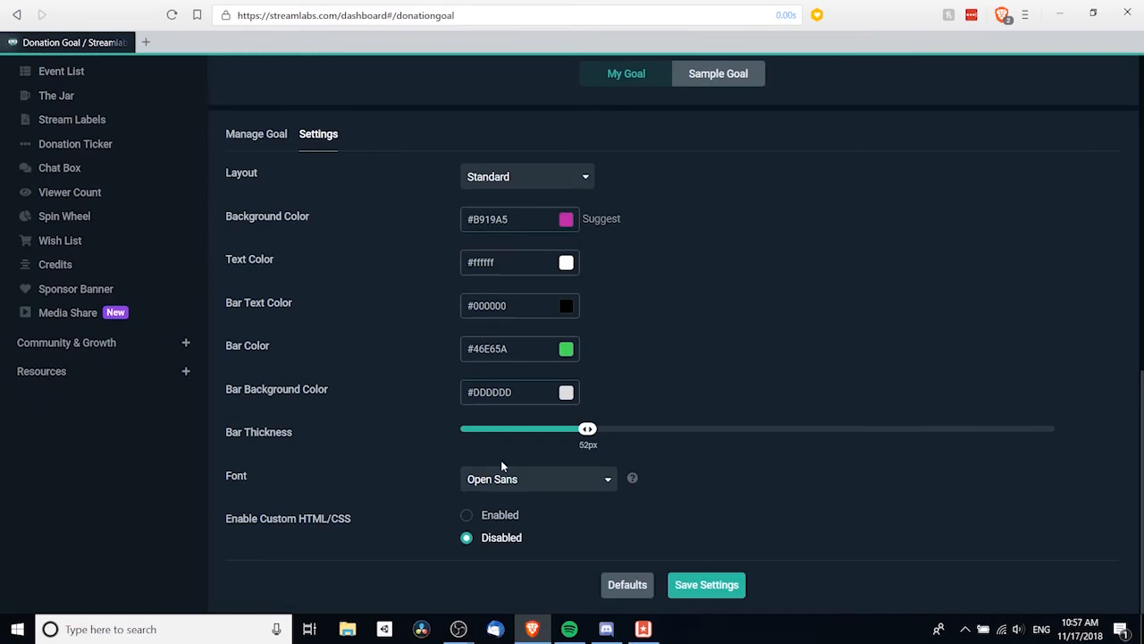
left_click(490, 178)
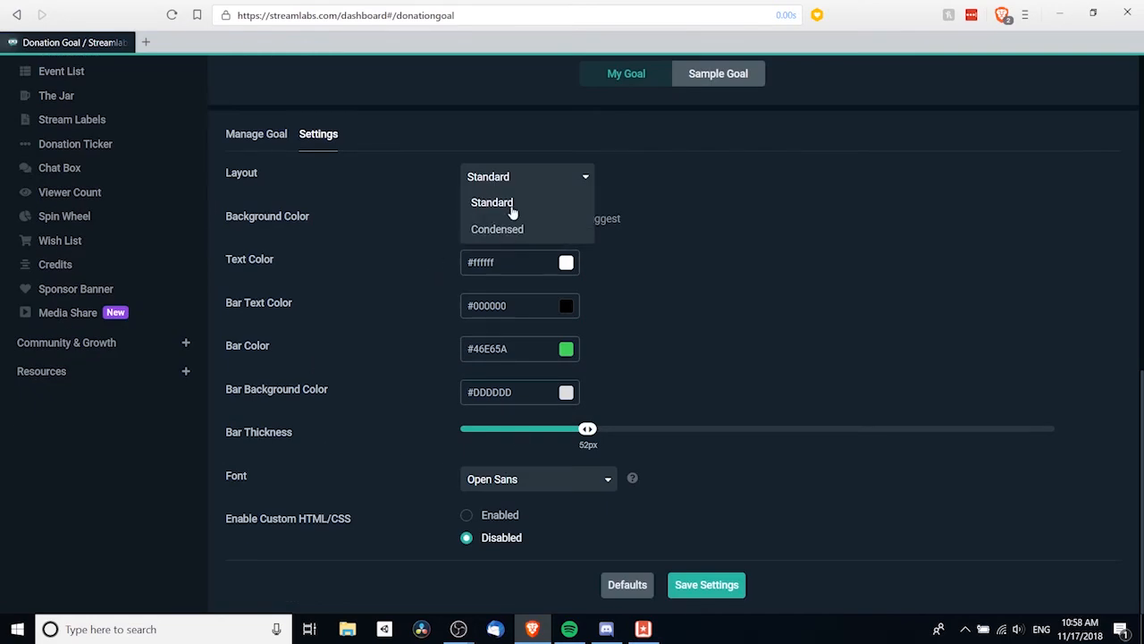
left_click(523, 179)
scroll(391, 196, "up", 3)
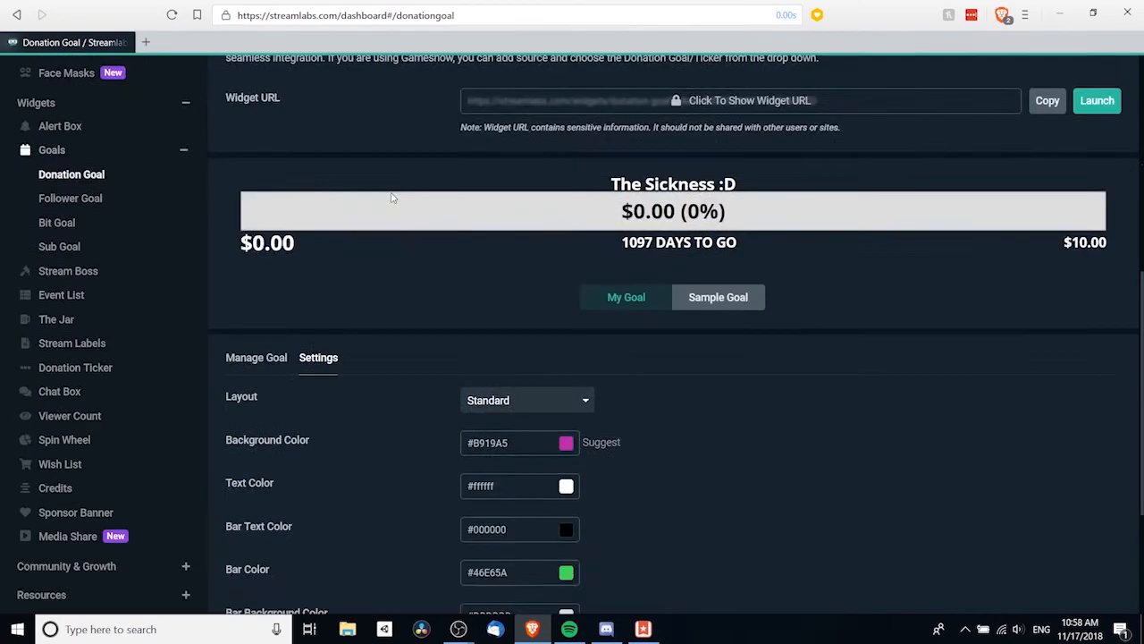
scroll(390, 193, "up", 1)
scroll(380, 205, "down", 2)
Step: End the existing donation goal, and give the new goal the title Stream Donations and a goal amount of 100
left_click(256, 283)
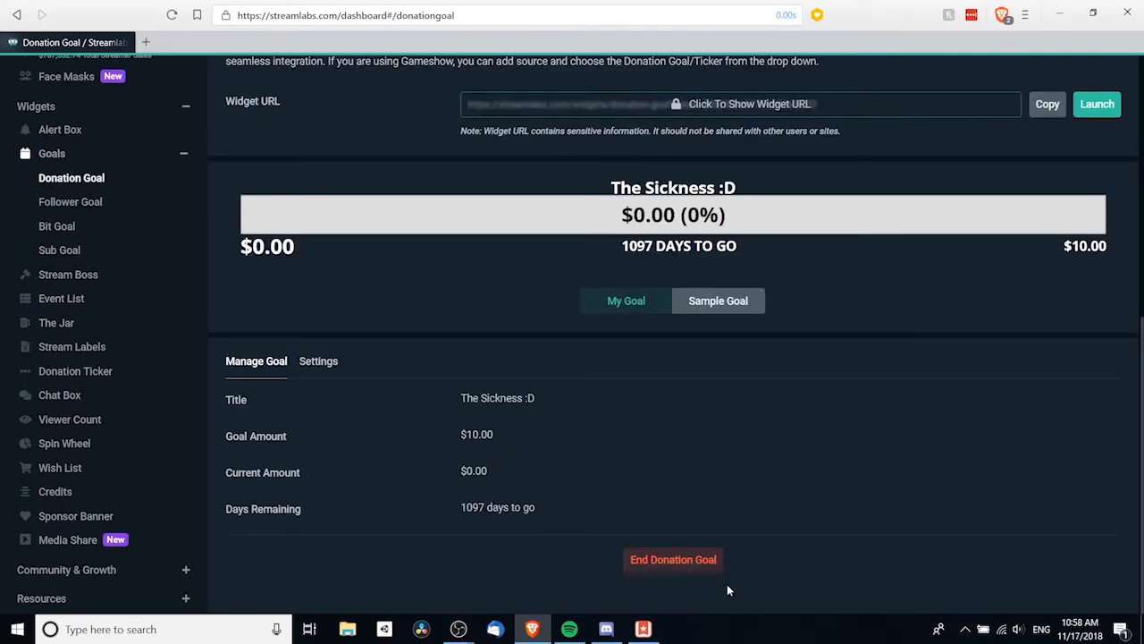
left_click(713, 564)
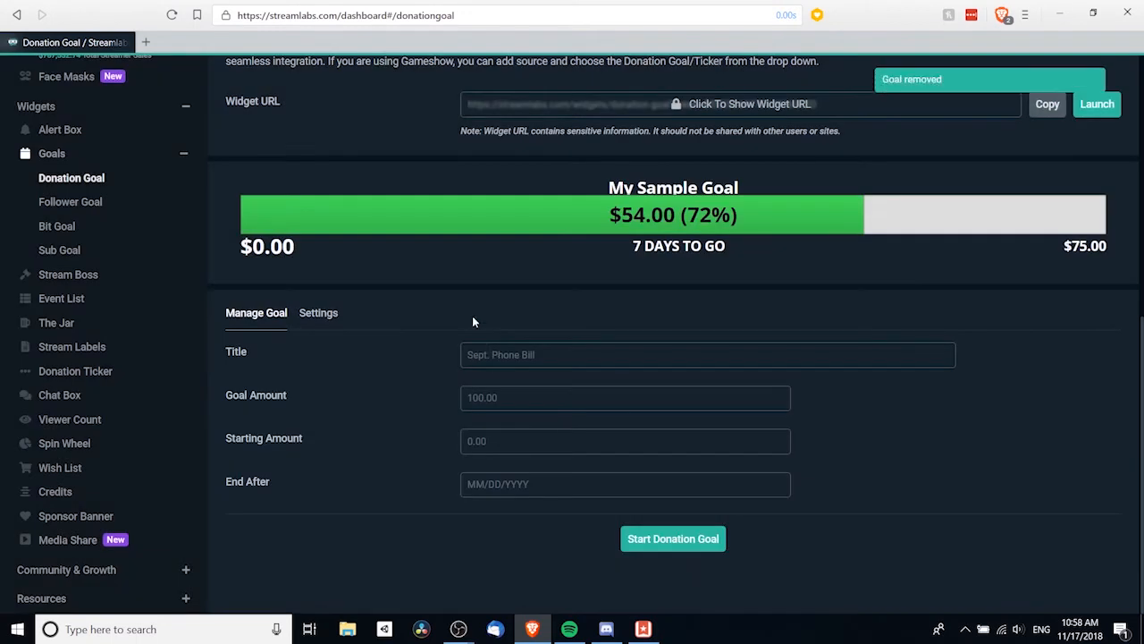
left_click(536, 354)
type("Stream ")
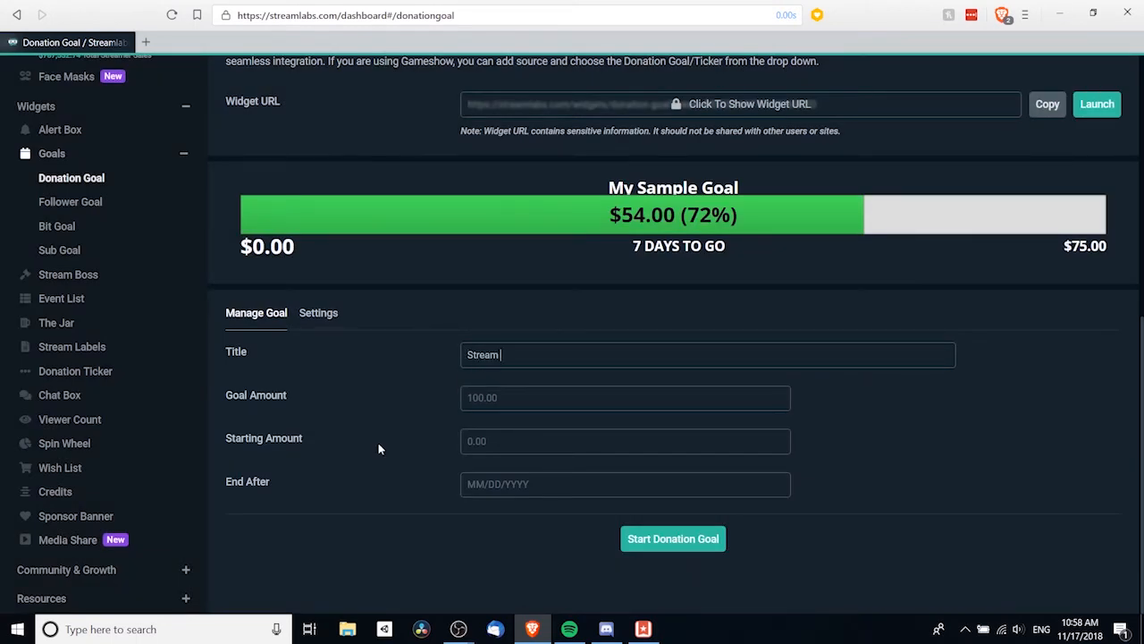
type("Donations")
key("Tab")
type("100")
key("Return")
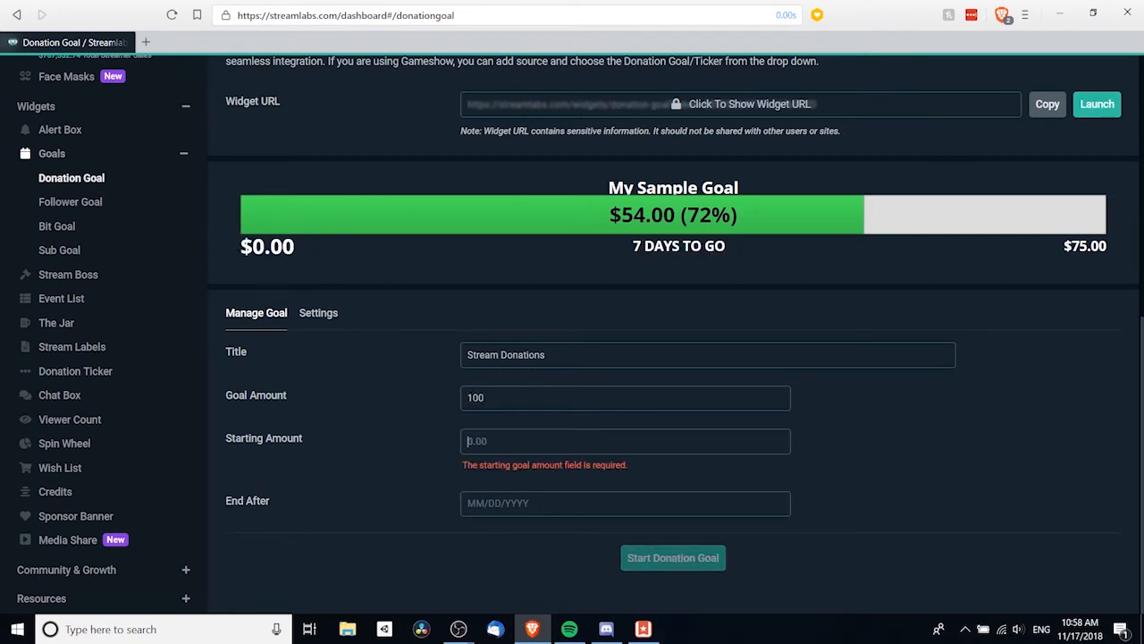
Step: Set the starting amount to 0 and the end date to 11/17/2019, and start the donation goal
type("0")
key("Tab")
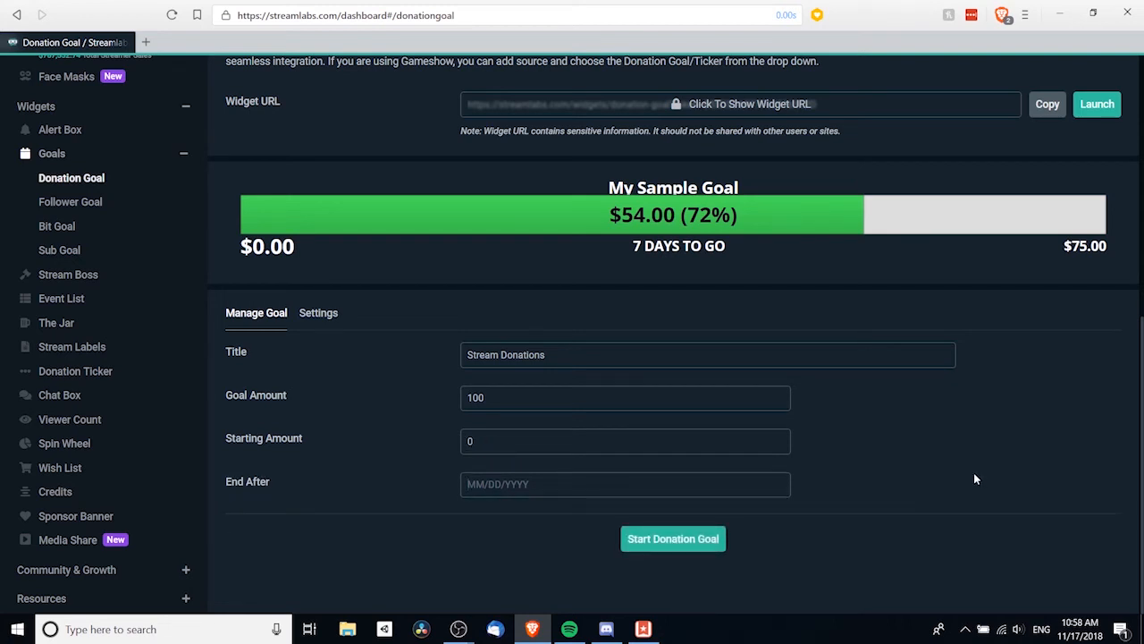
type("11/17/2019")
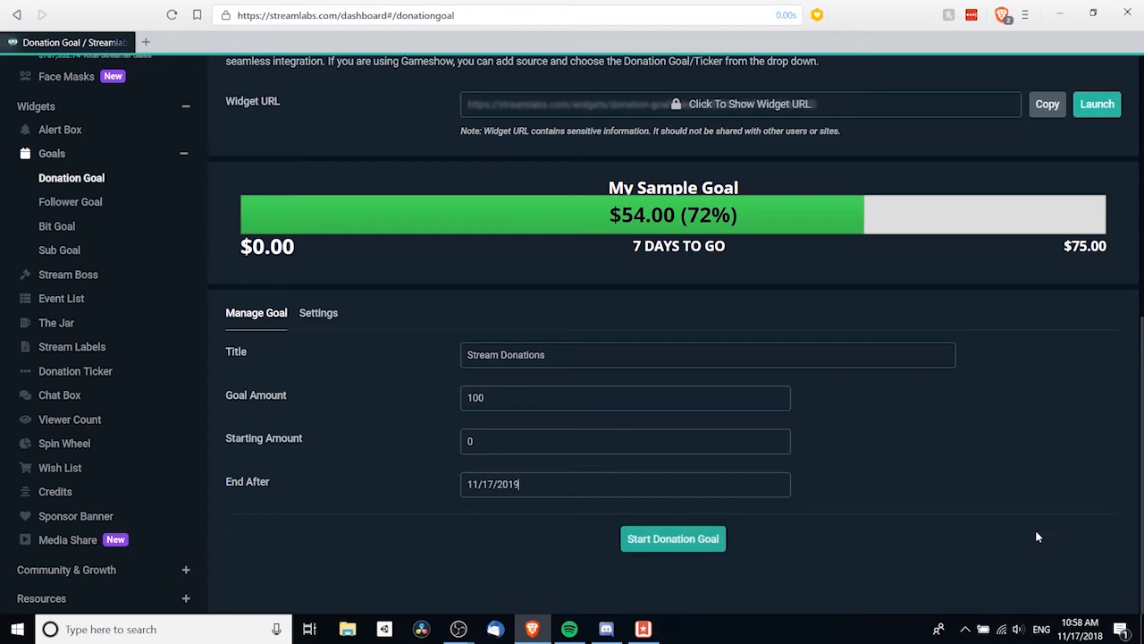
left_click(631, 540)
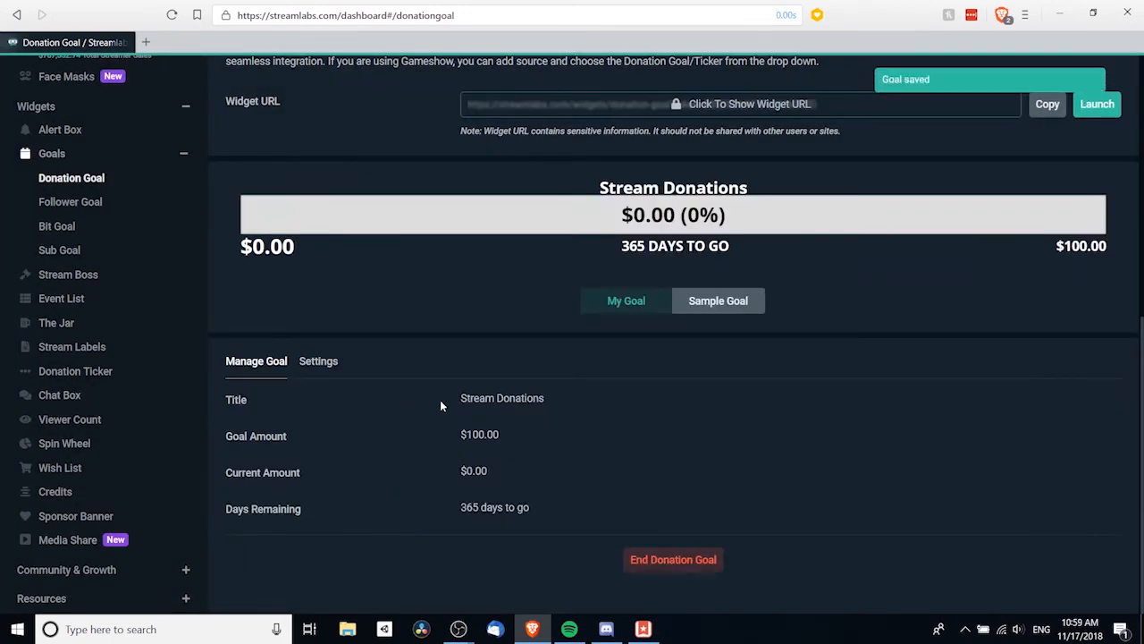
Step: Check the new donation goal in the OBS Studio preview, and return to the goal's appearance settings in Streamlabs
left_click(323, 362)
mouse_move(458, 629)
left_click(474, 580)
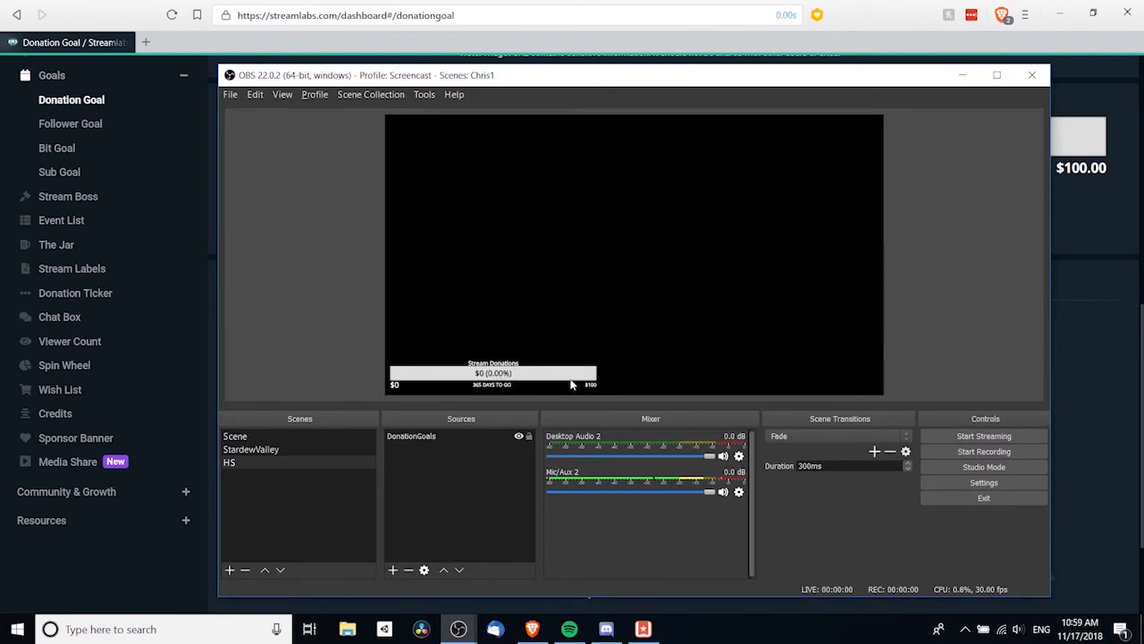
left_click(1101, 391)
scroll(581, 383, "down", 1)
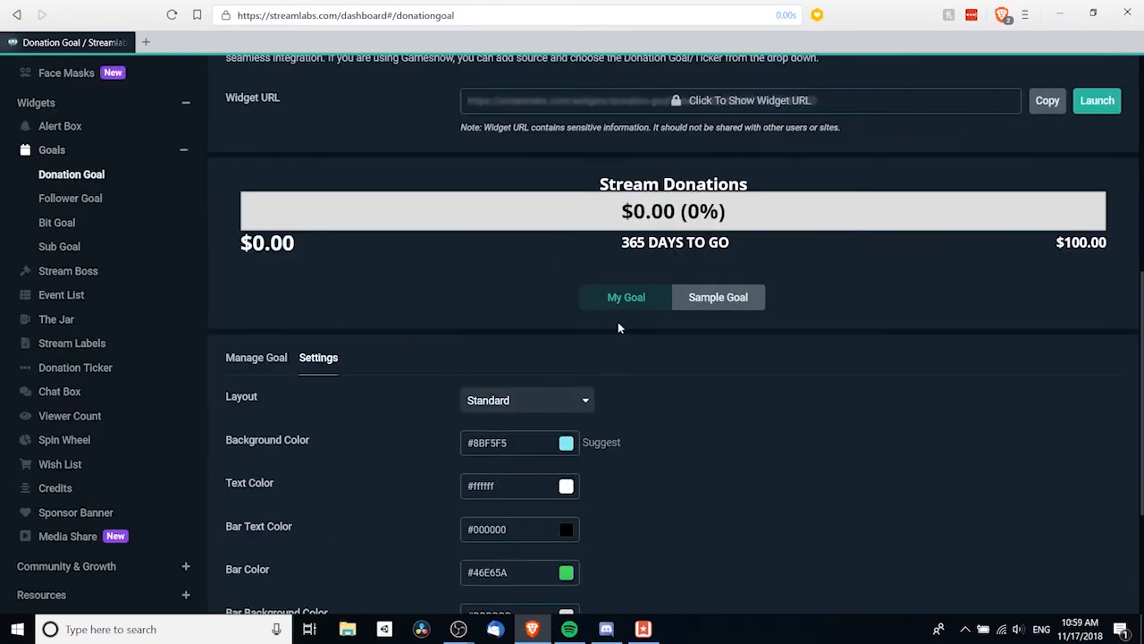
scroll(618, 328, "down", 2)
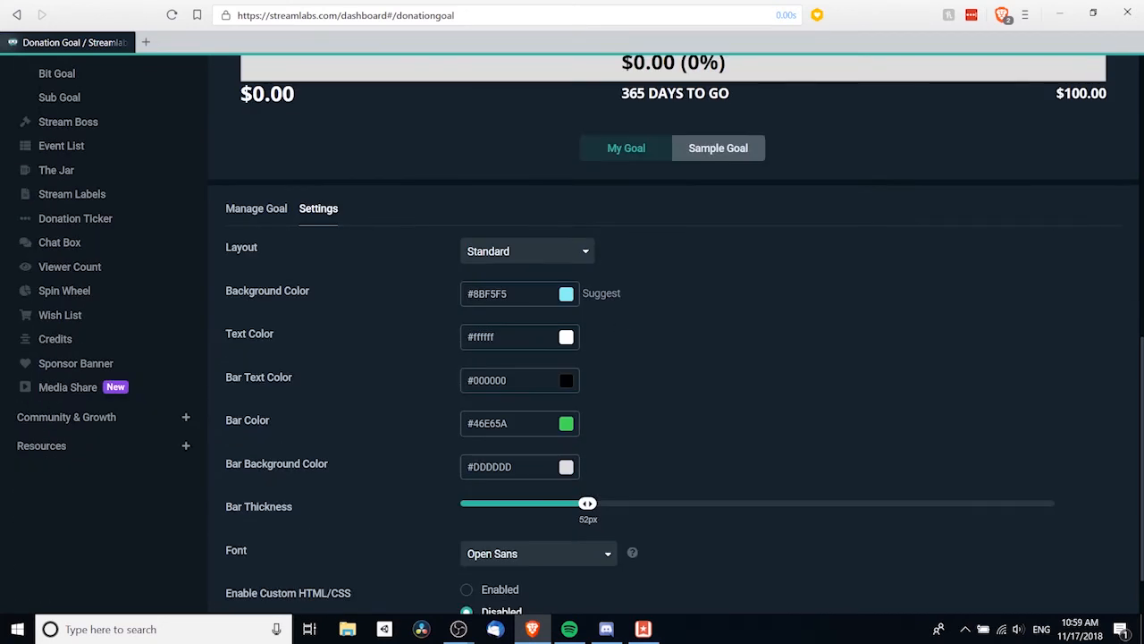
Step: Set the donation goal's bar background color to red #DE1616, save the settings, and switch to OBS Studio to check the goal
left_click(531, 474)
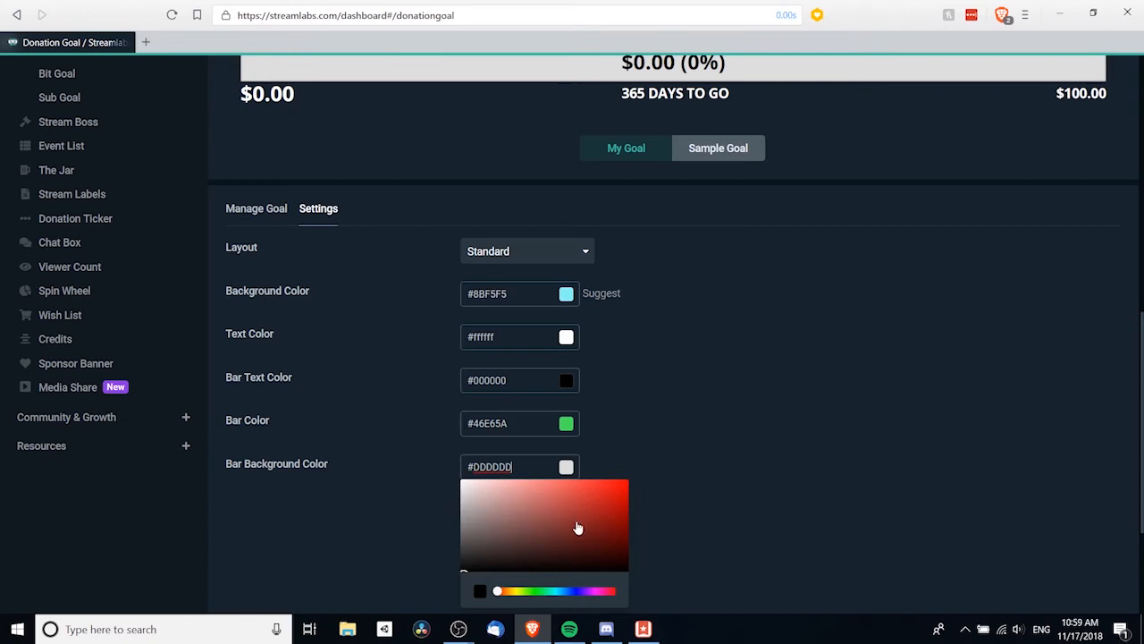
left_click_drag(582, 536, 621, 491)
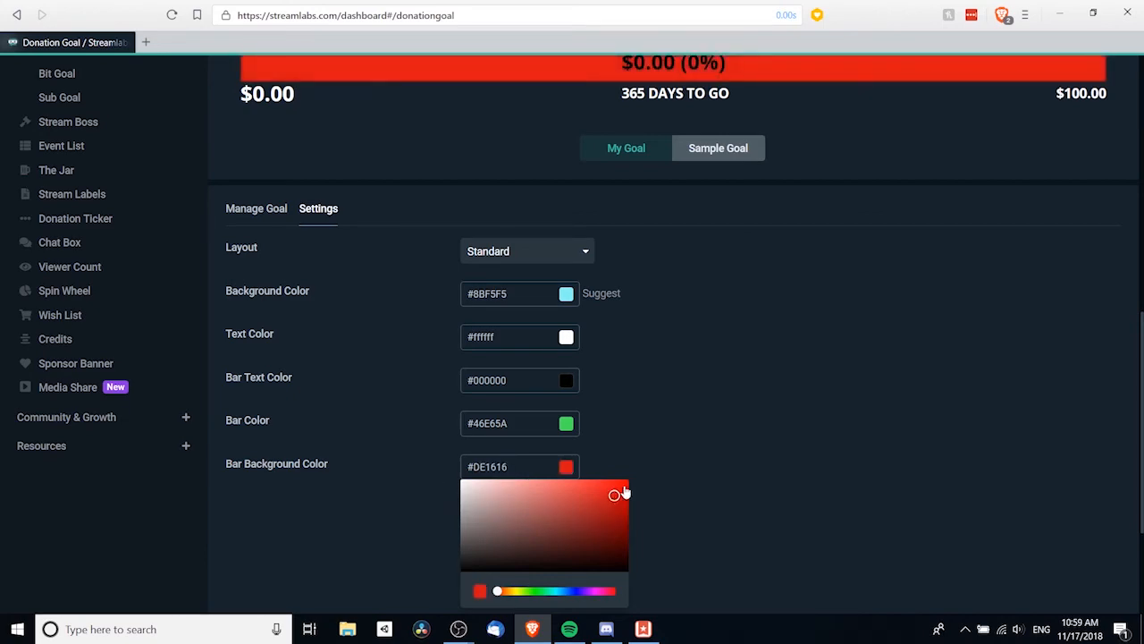
scroll(695, 445, "up", 4)
scroll(695, 445, "down", 4)
left_click(706, 585)
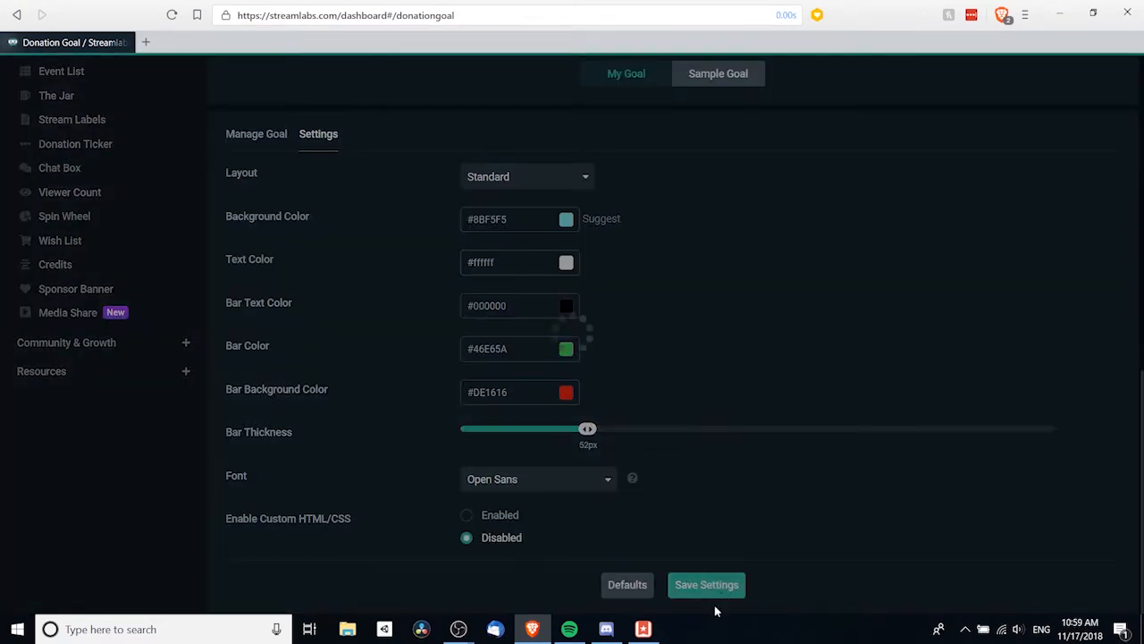
key("alt+Tab")
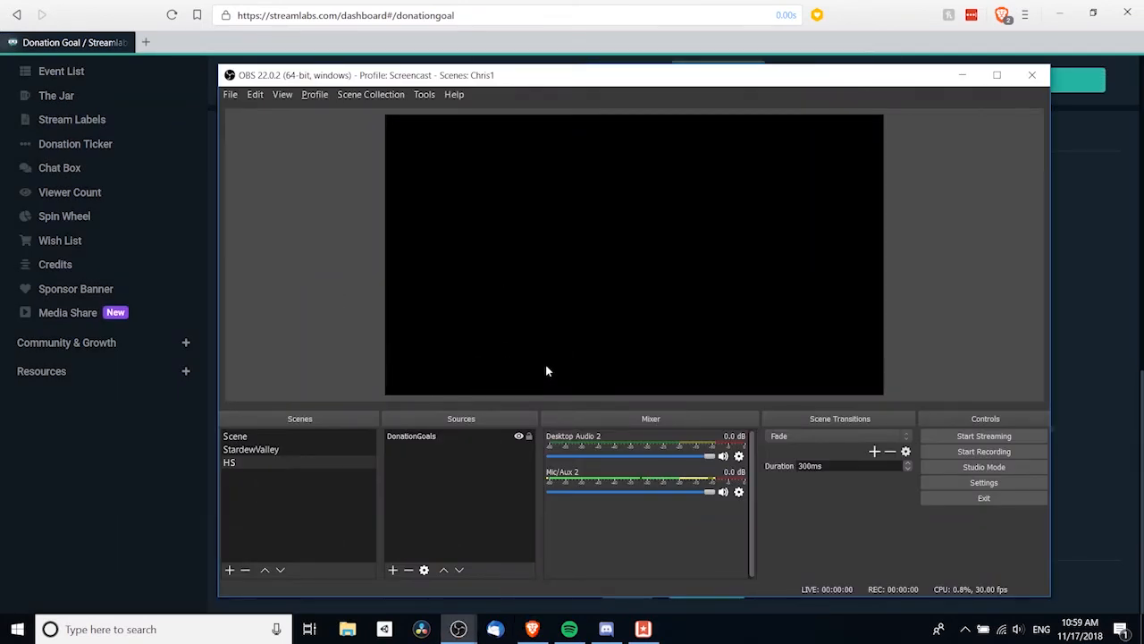
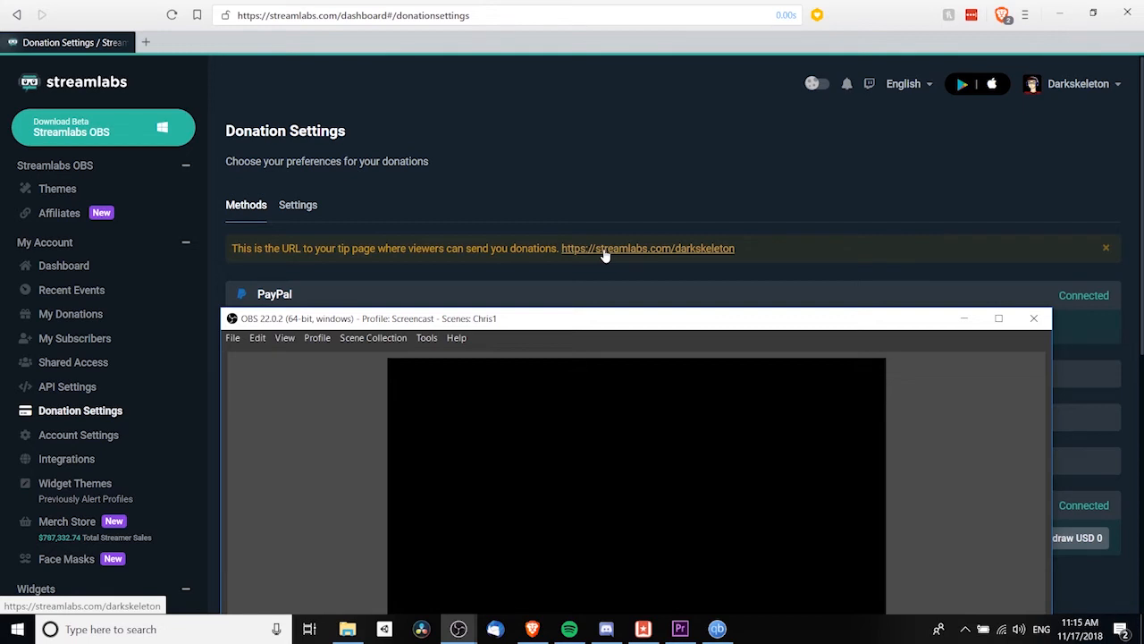
left_click(605, 255)
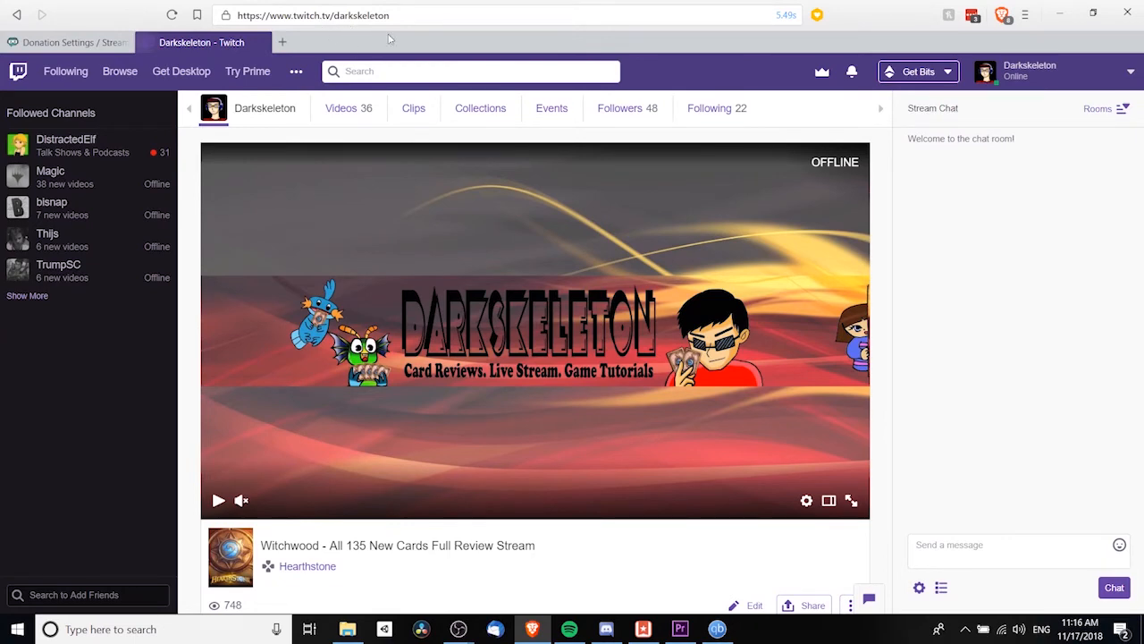
scroll(660, 258, "down", 3)
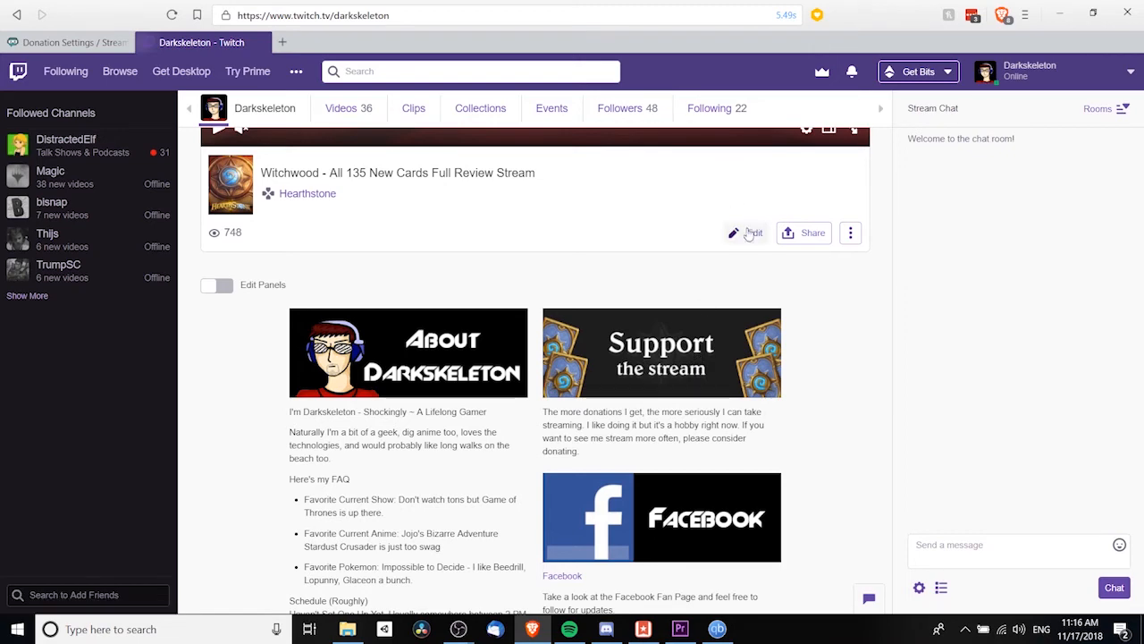
left_click(217, 286)
scroll(226, 335, "down", 1)
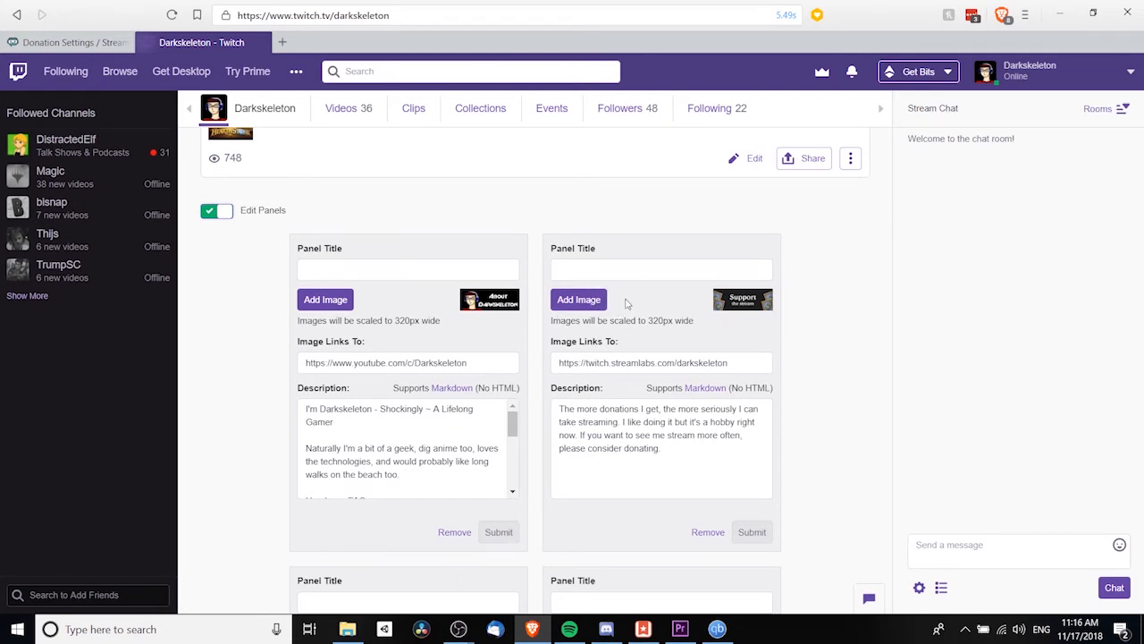
left_click_drag(749, 362, 317, 369)
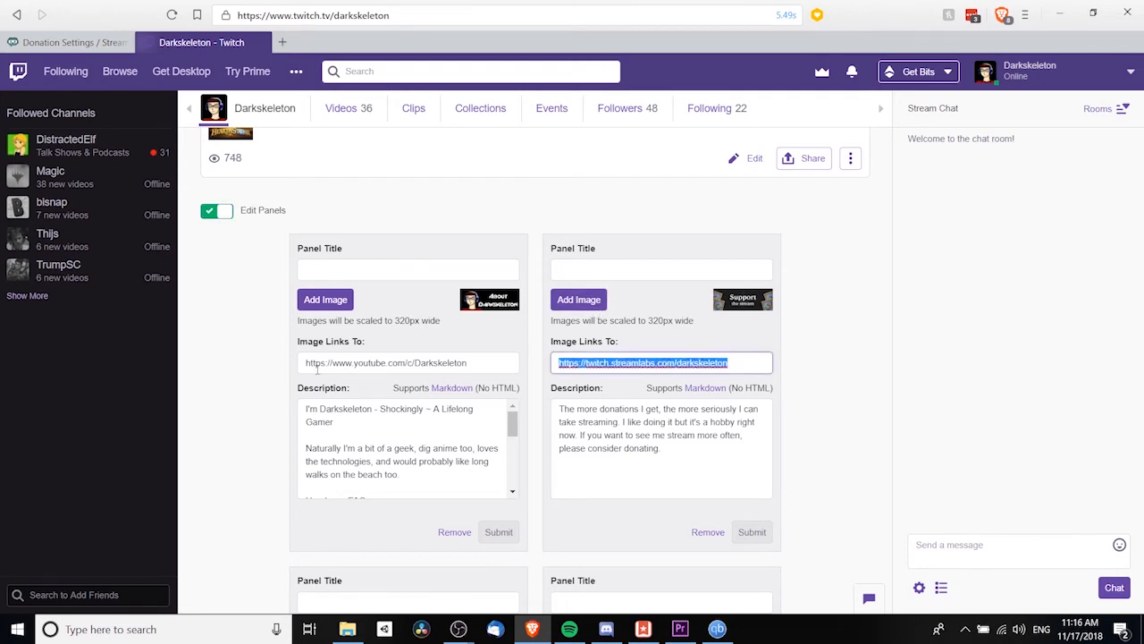
type("https://streamlabs.com/darkskeleton")
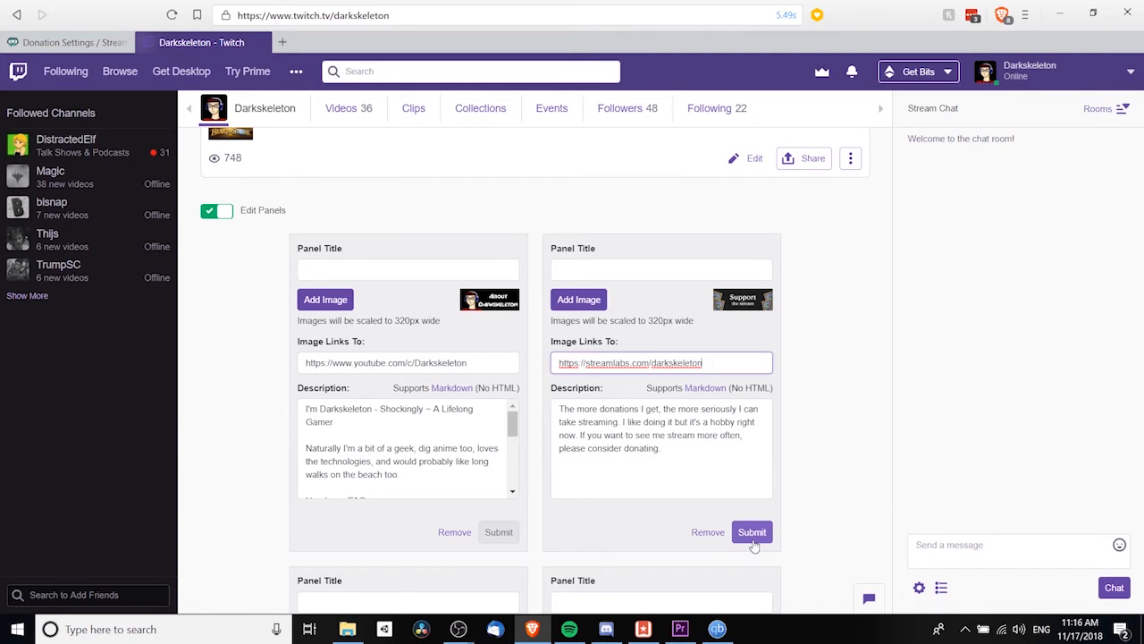
left_click(661, 457)
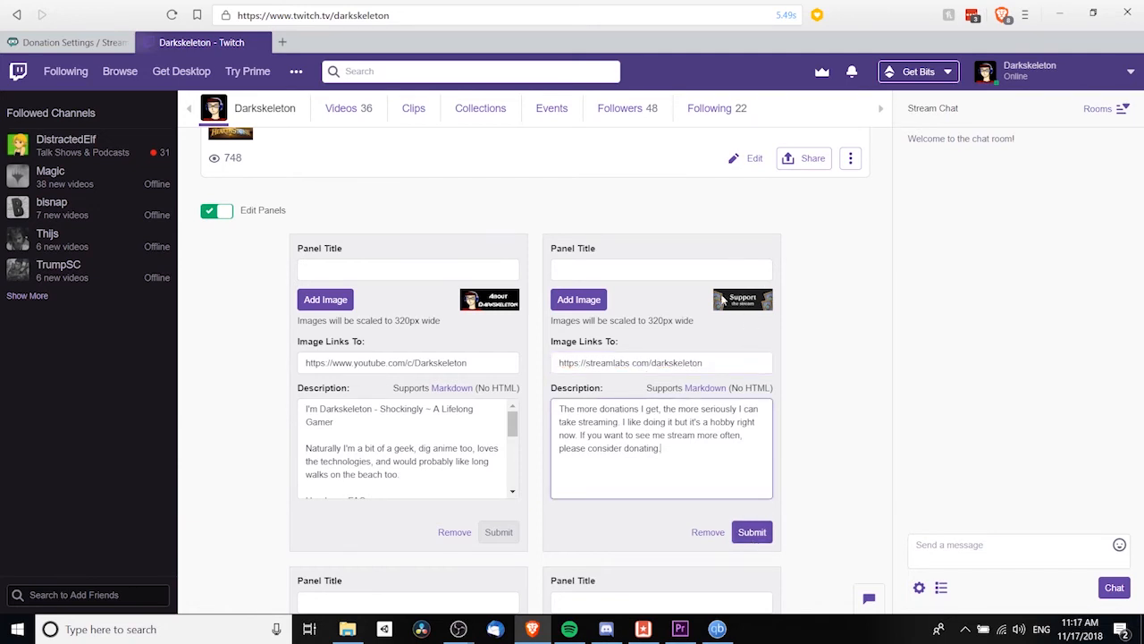
left_click(756, 532)
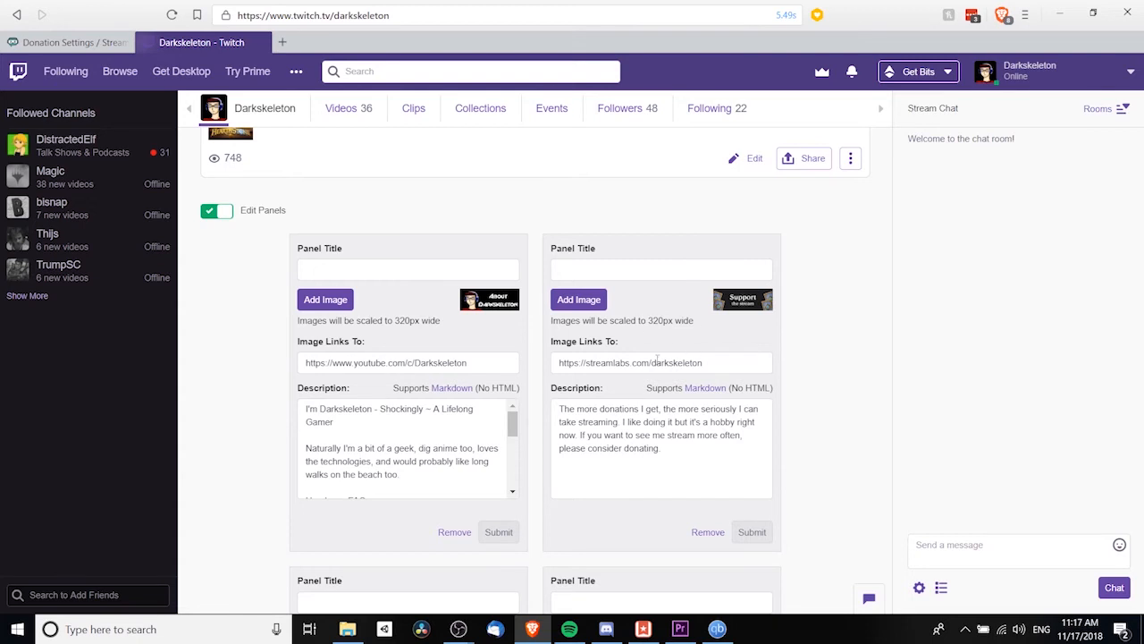
Step: Leave panel editing and follow the Support the stream image to check the Streamlabs donation page
left_click(224, 214)
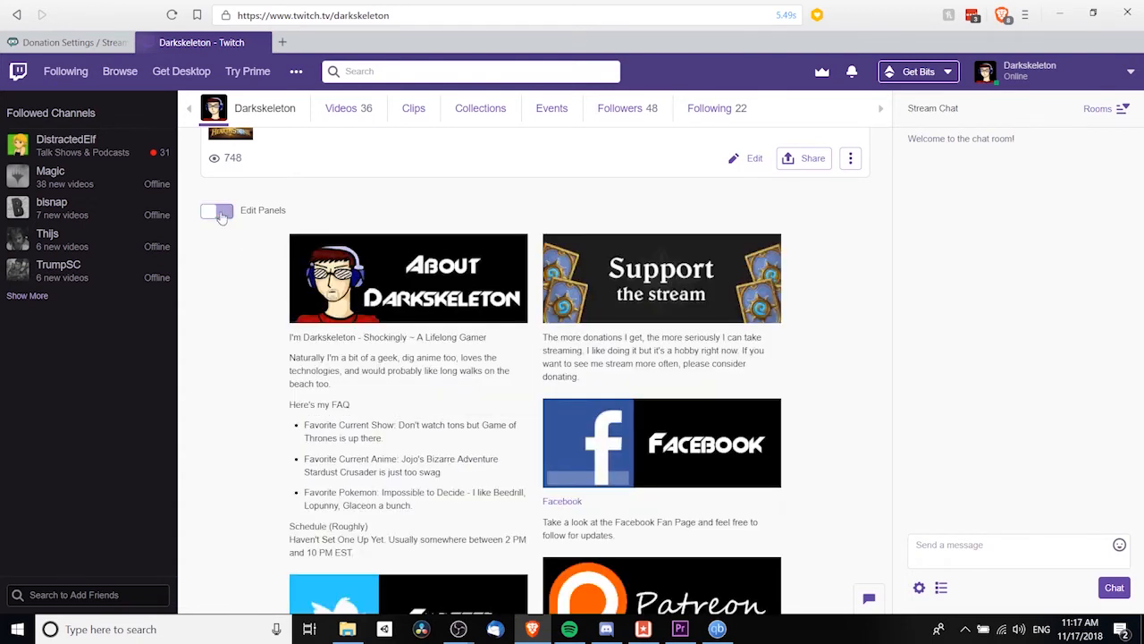
left_click(621, 278)
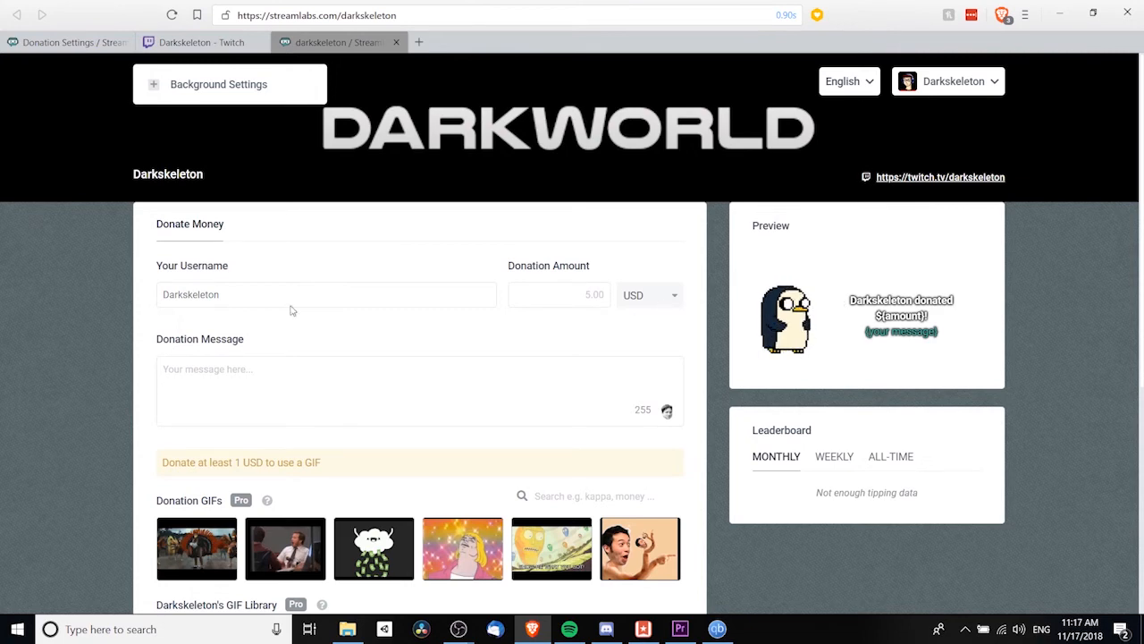
left_click(460, 376)
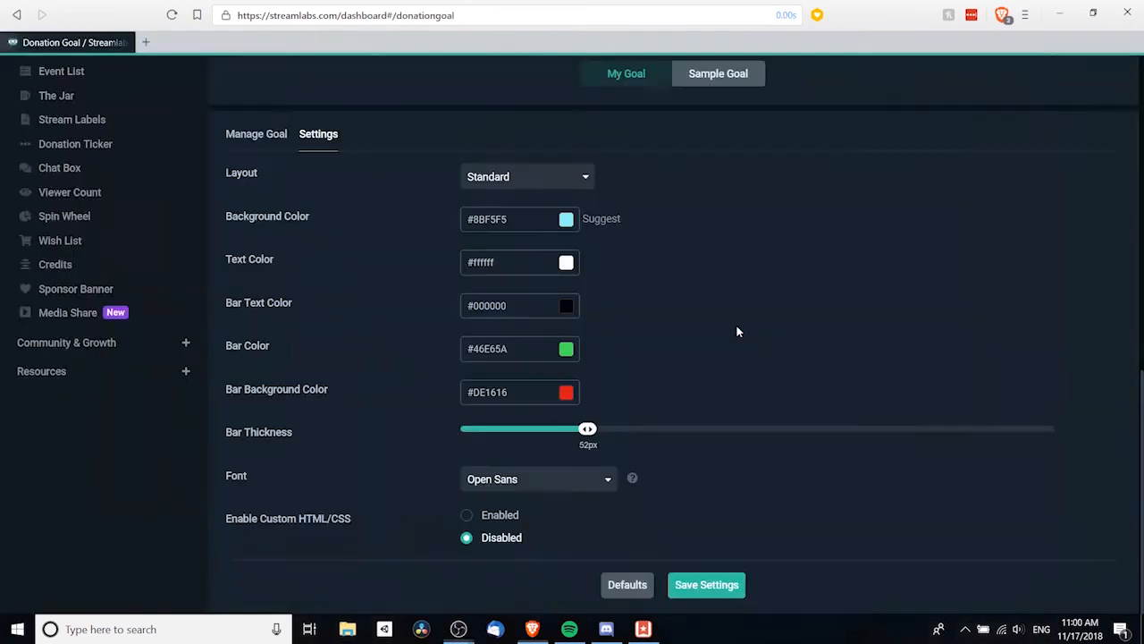
Step: Review the donation goal preview, open the Streamlabs Alert Box widget page, and copy its widget URL
scroll(739, 329, "up", 1)
scroll(737, 332, "up", 6)
scroll(127, 363, "down", 2)
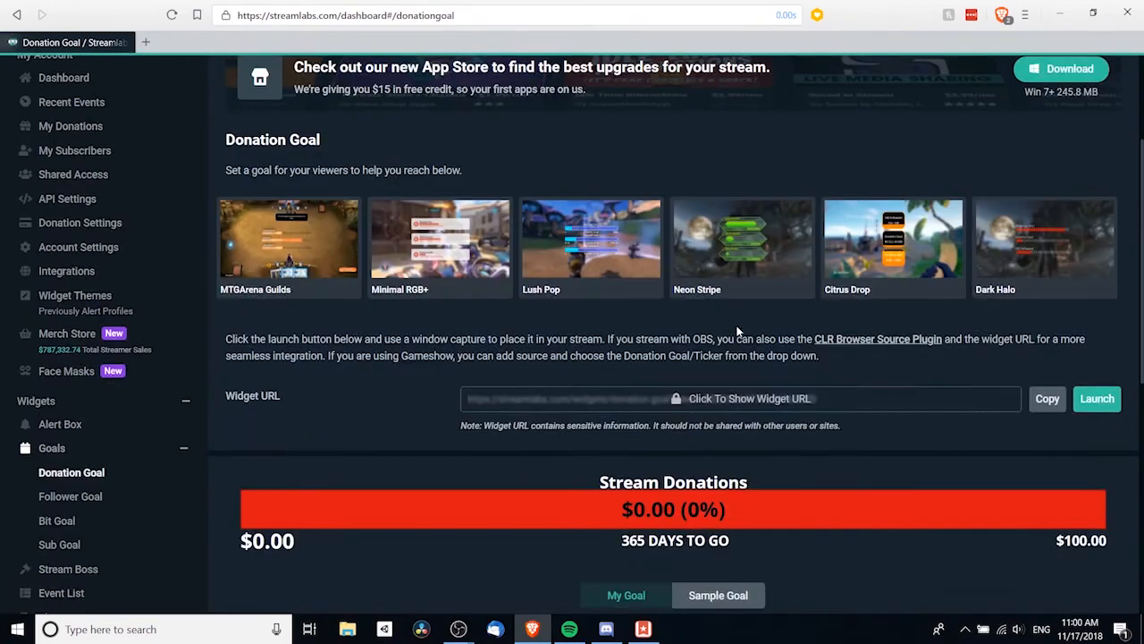
left_click(128, 361)
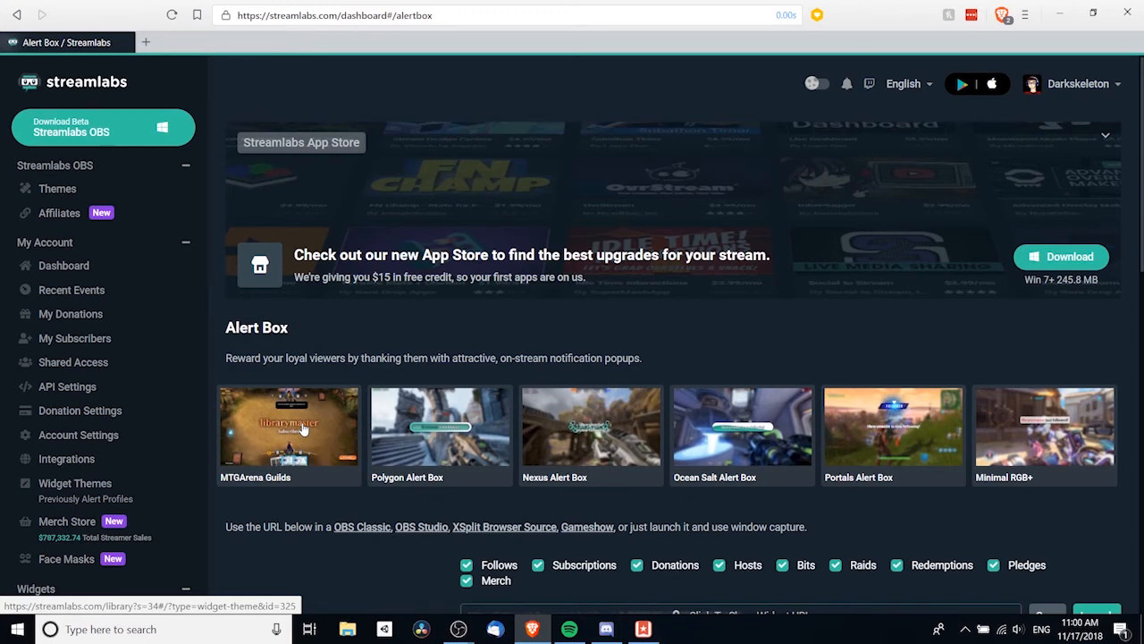
scroll(303, 429, "down", 3)
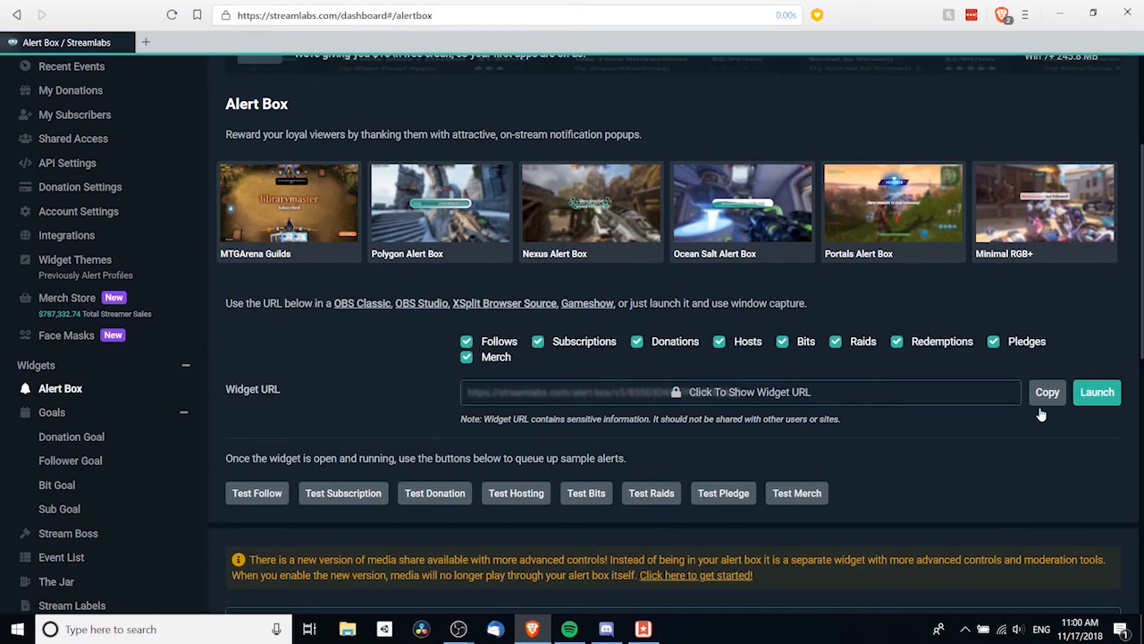
scroll(1046, 402, "down", 1)
left_click(1061, 324)
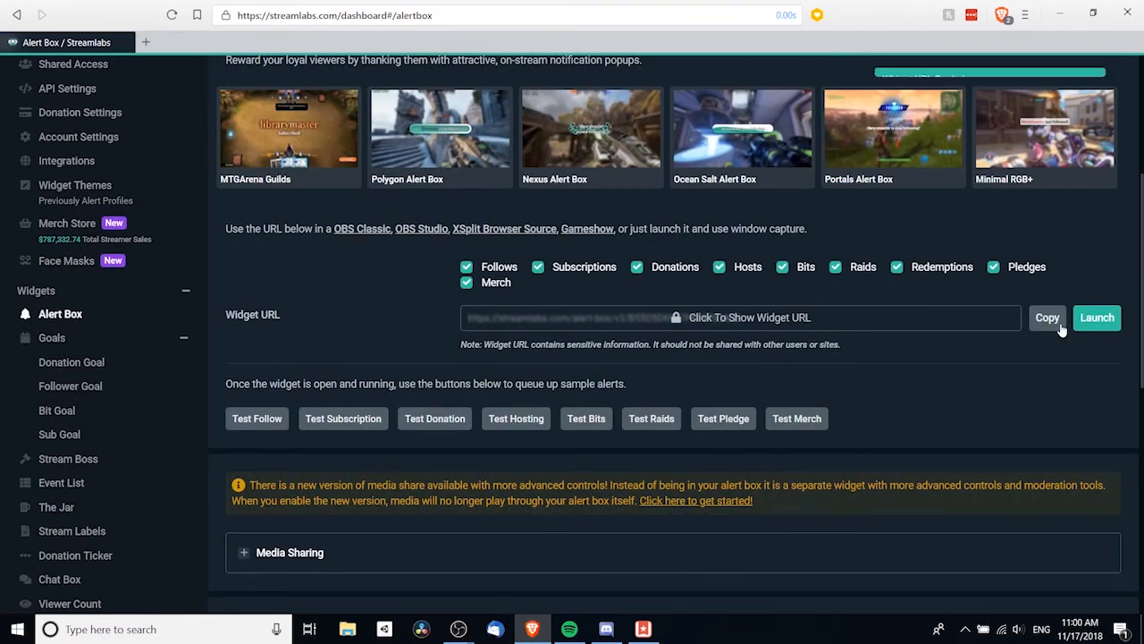
Step: Switch to OBS Studio and create a new browser source named Alerts in the HS scene
mouse_move(458, 628)
left_click(517, 587)
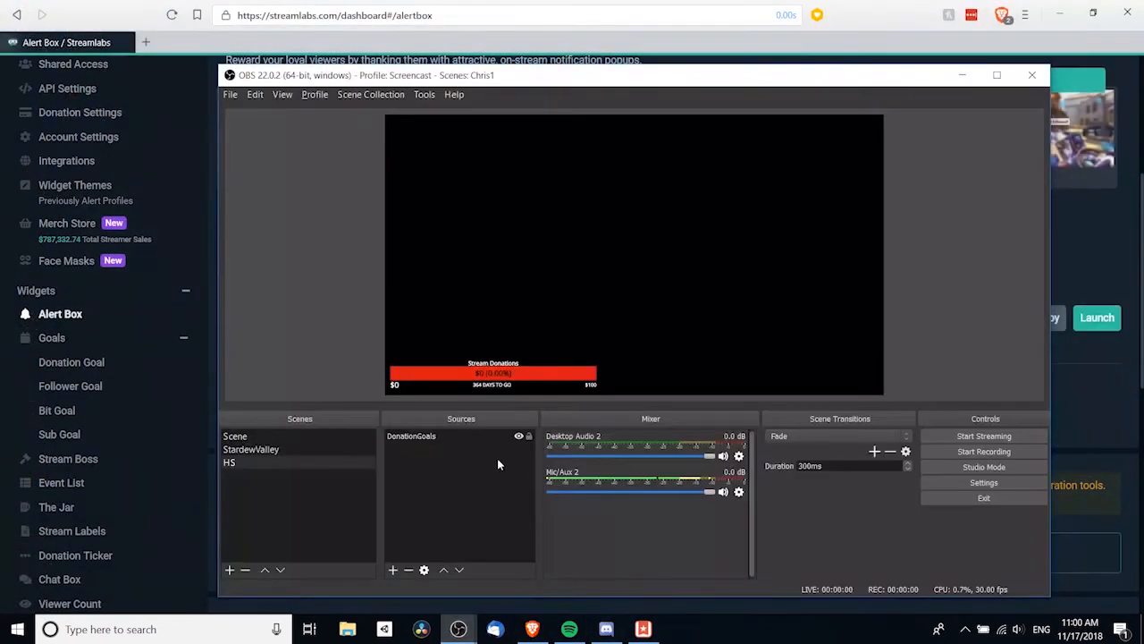
right_click(487, 454)
mouse_move(505, 464)
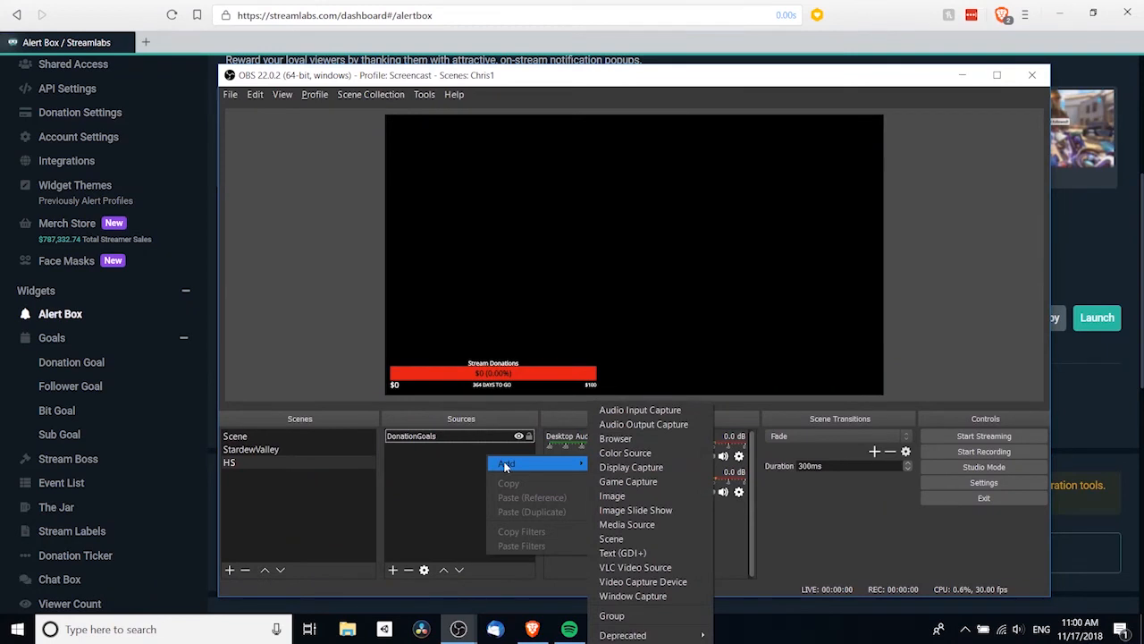
right_click(397, 470)
mouse_move(428, 478)
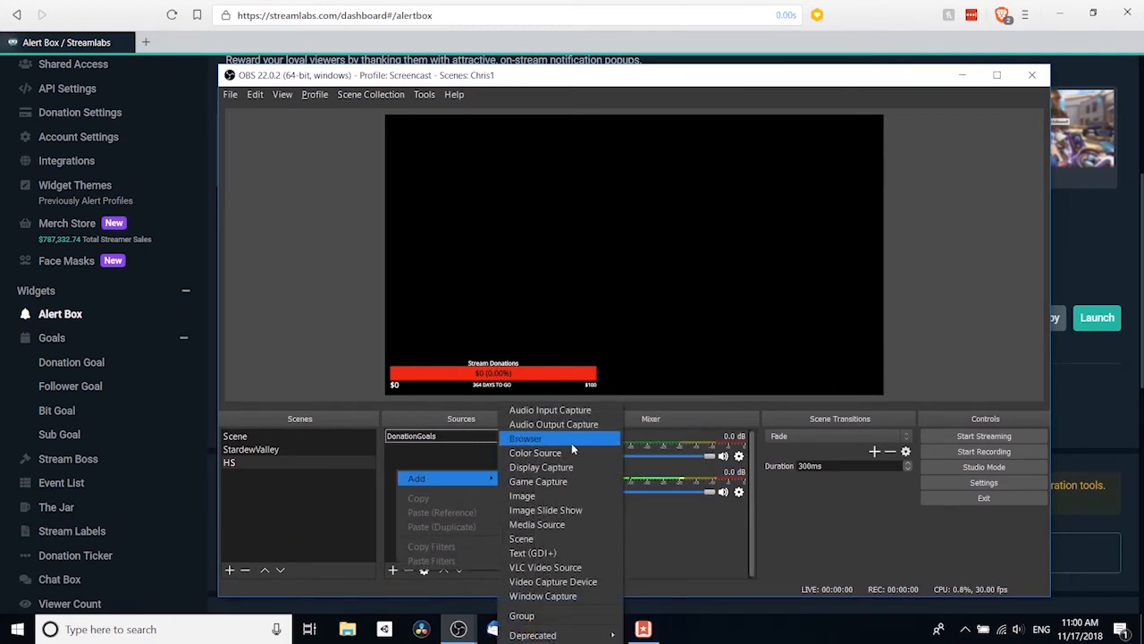
left_click(572, 442)
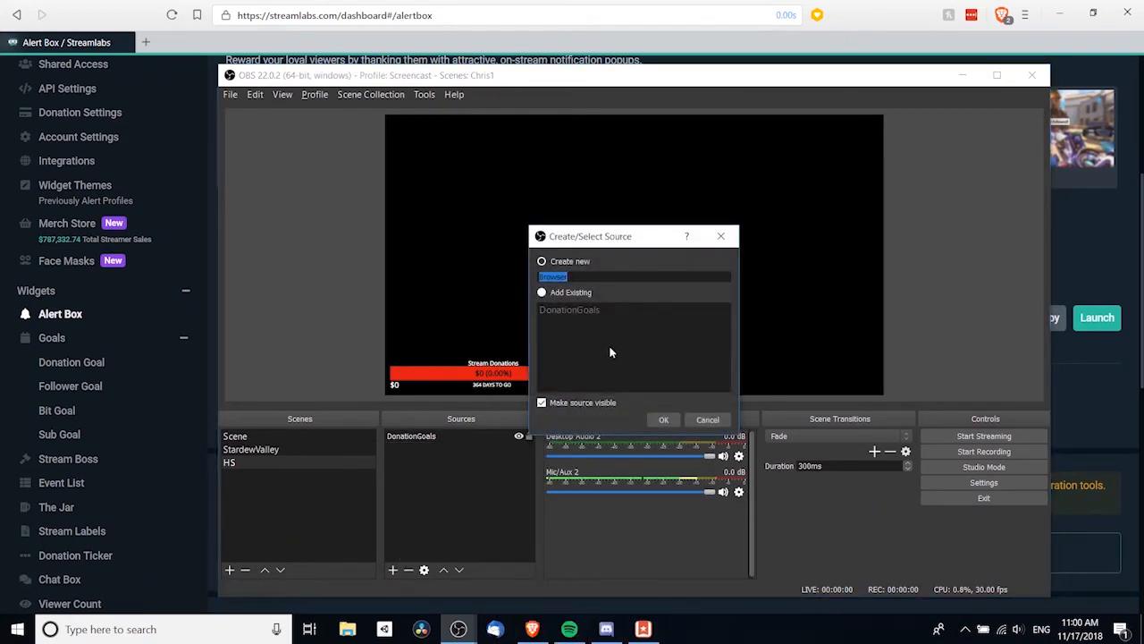
type("Alerts")
key("Return")
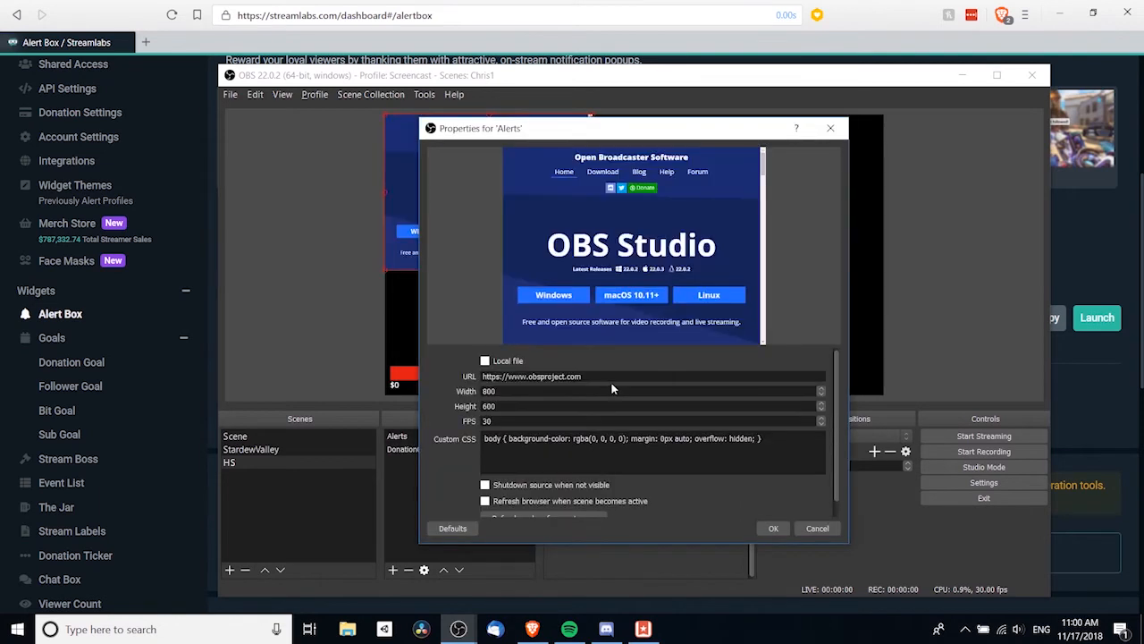
Step: Paste the Alert Box widget URL into the Alerts source's URL, accept the properties, and place the source near the canvas center
key("ctrl+a")
key("ctrl+v")
left_click(775, 528)
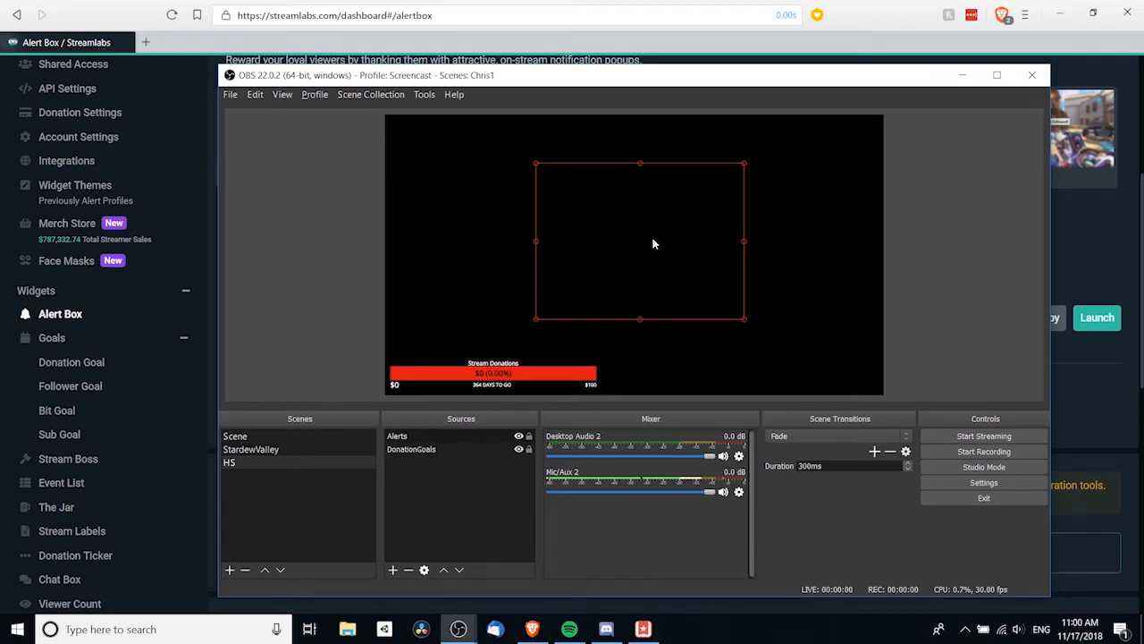
left_click_drag(652, 242, 650, 245)
Step: Send a test merch alert from the Streamlabs Alert Box page and check it in the OBS Studio preview
key("alt+Tab")
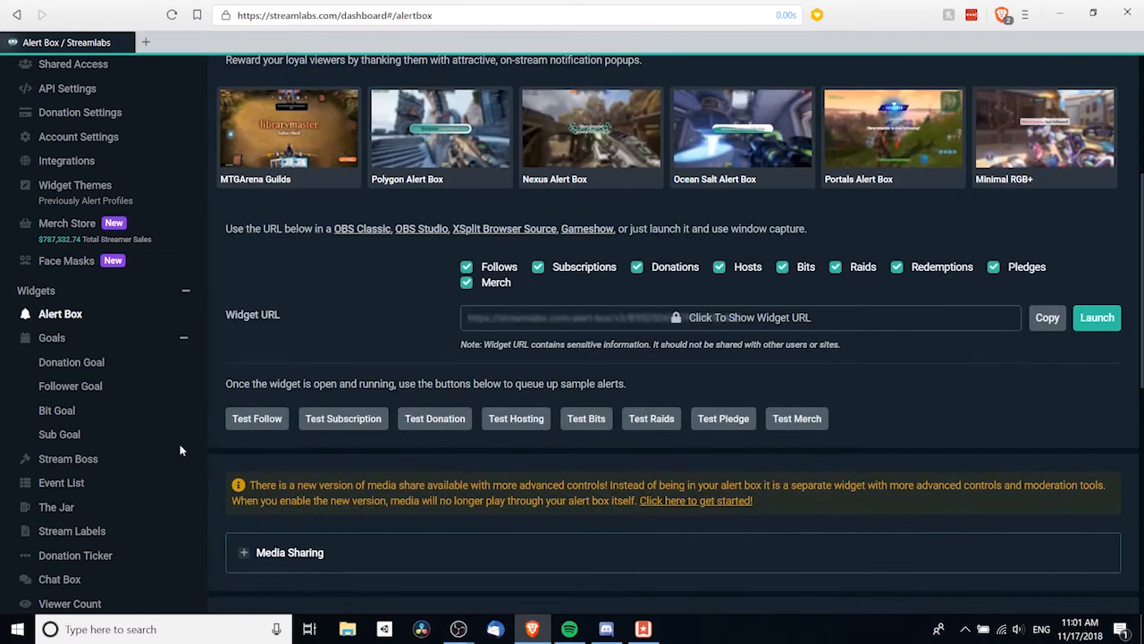
key("alt+Tab")
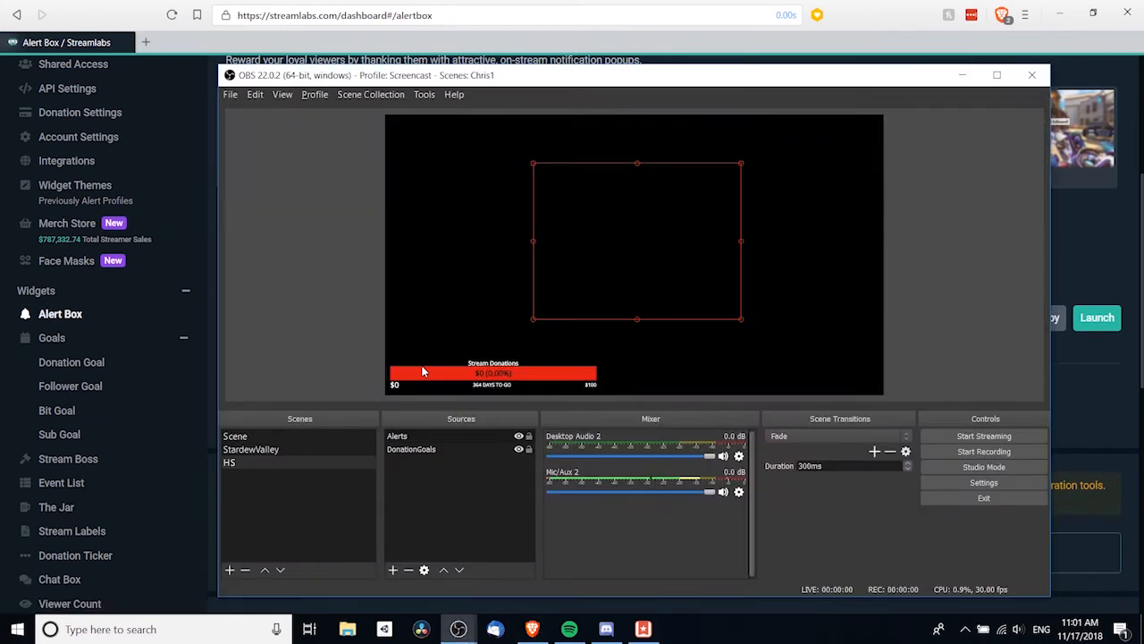
key("alt+Tab")
scroll(421, 364, "down", 1)
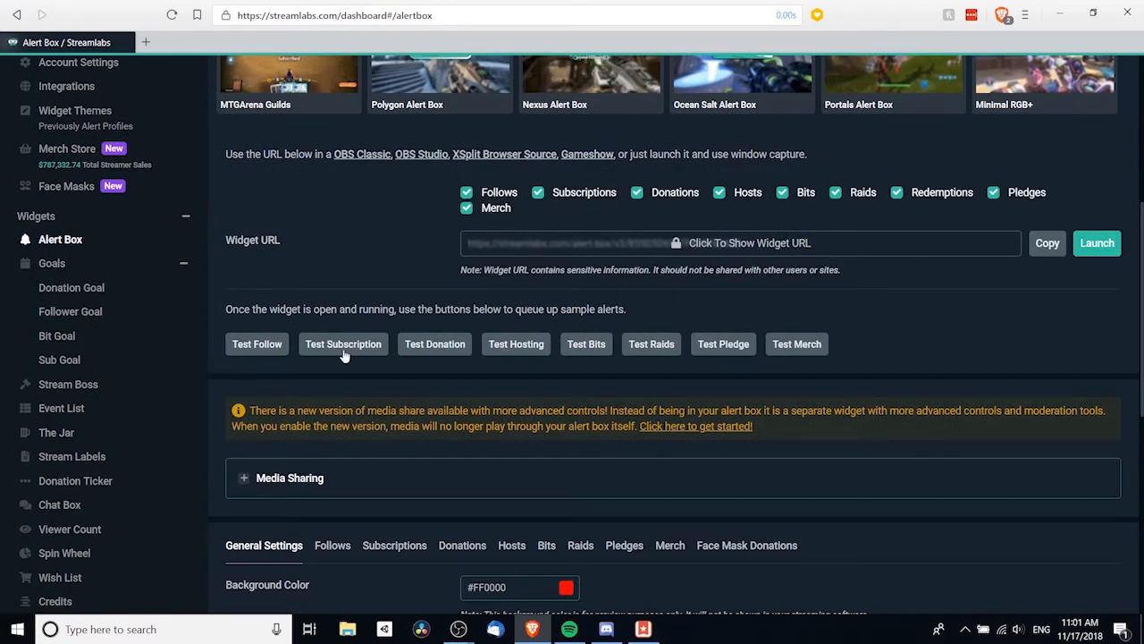
left_click(776, 344)
key("alt+Tab")
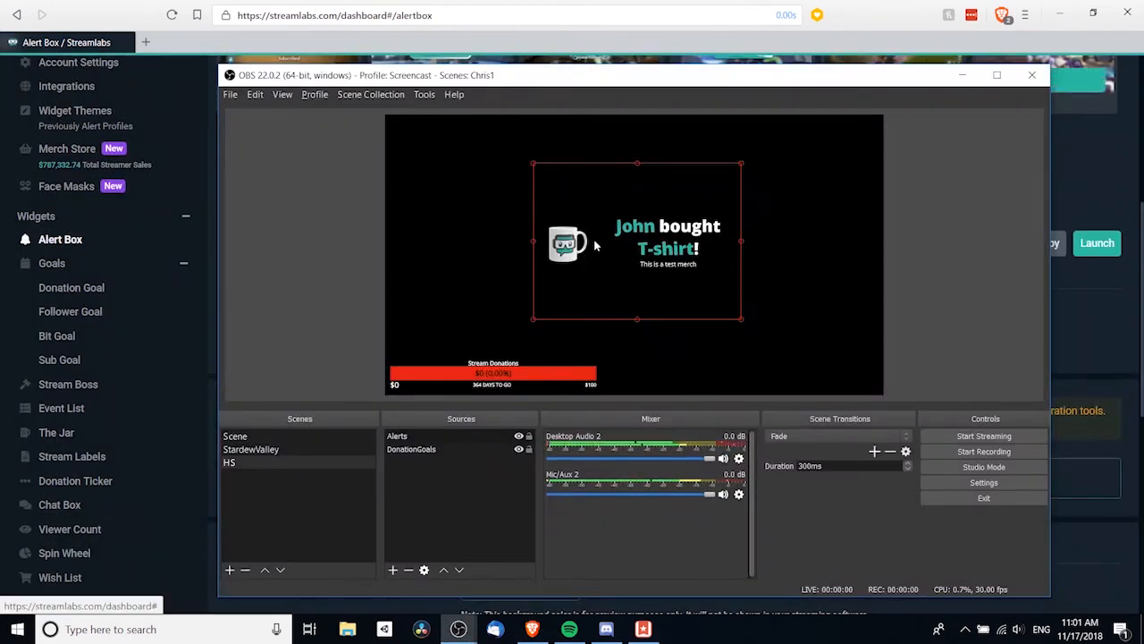
Step: Send a test donation alert from Streamlabs and check the alert and donation goal in the OBS Studio preview
key("alt+Tab")
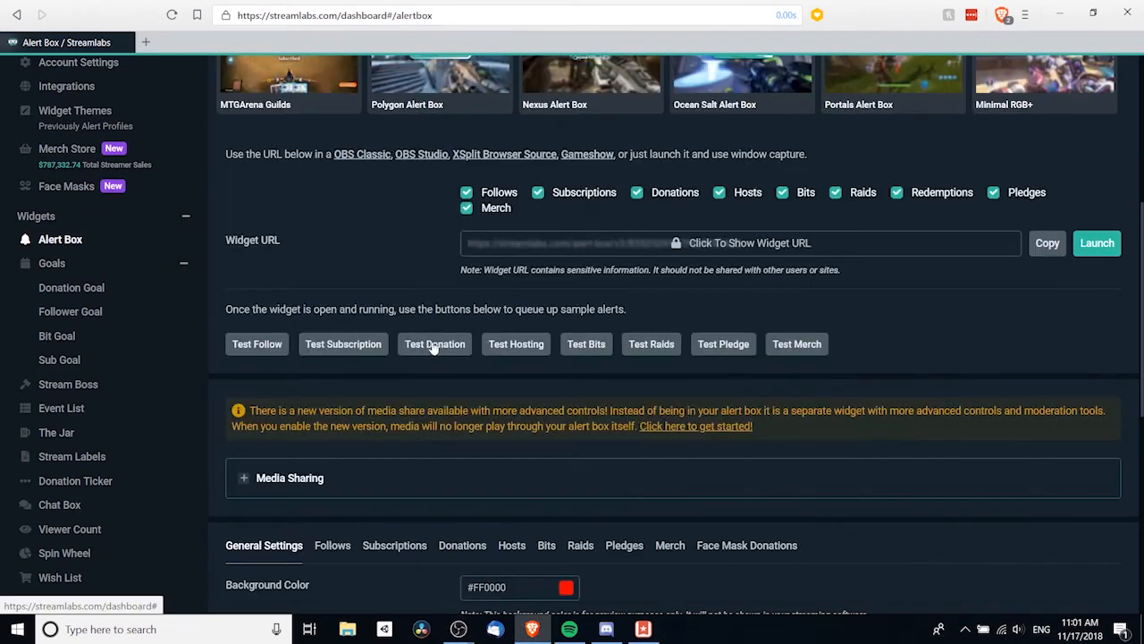
left_click(447, 344)
key("alt+Tab")
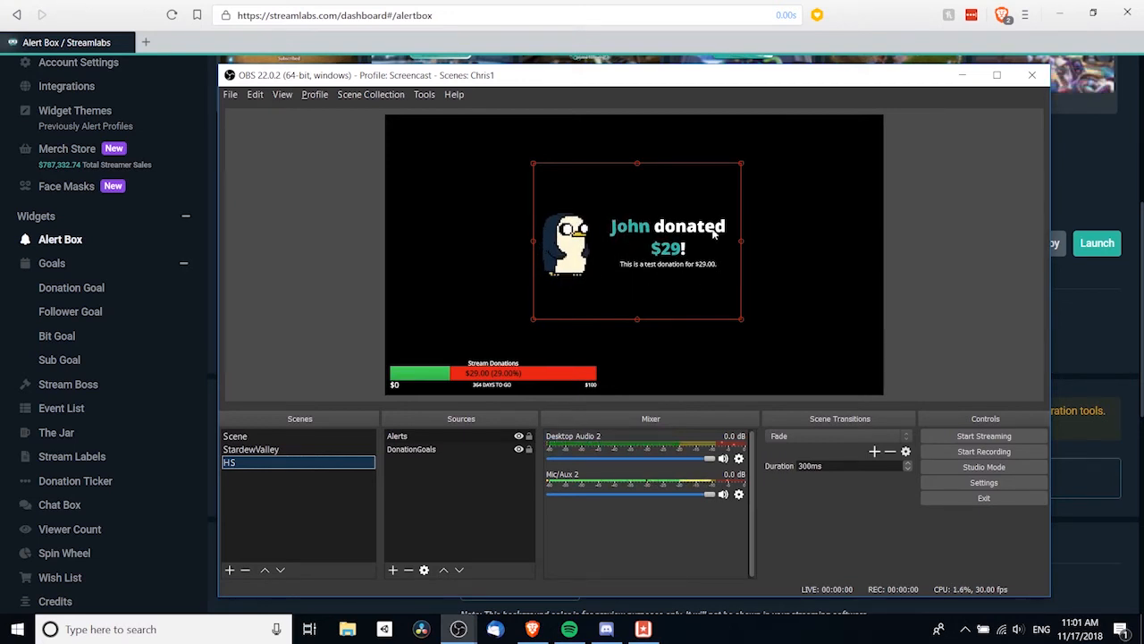
Step: Send a test follow alert from Streamlabs and check it in the OBS Studio preview
left_click(217, 419)
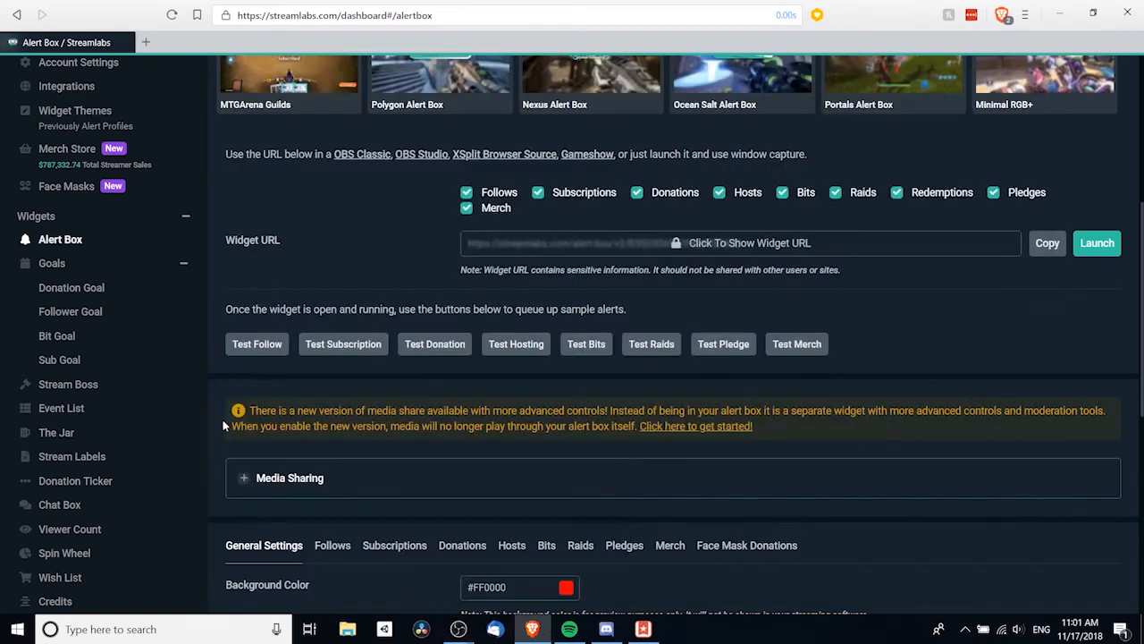
left_click(259, 345)
key("alt+Tab")
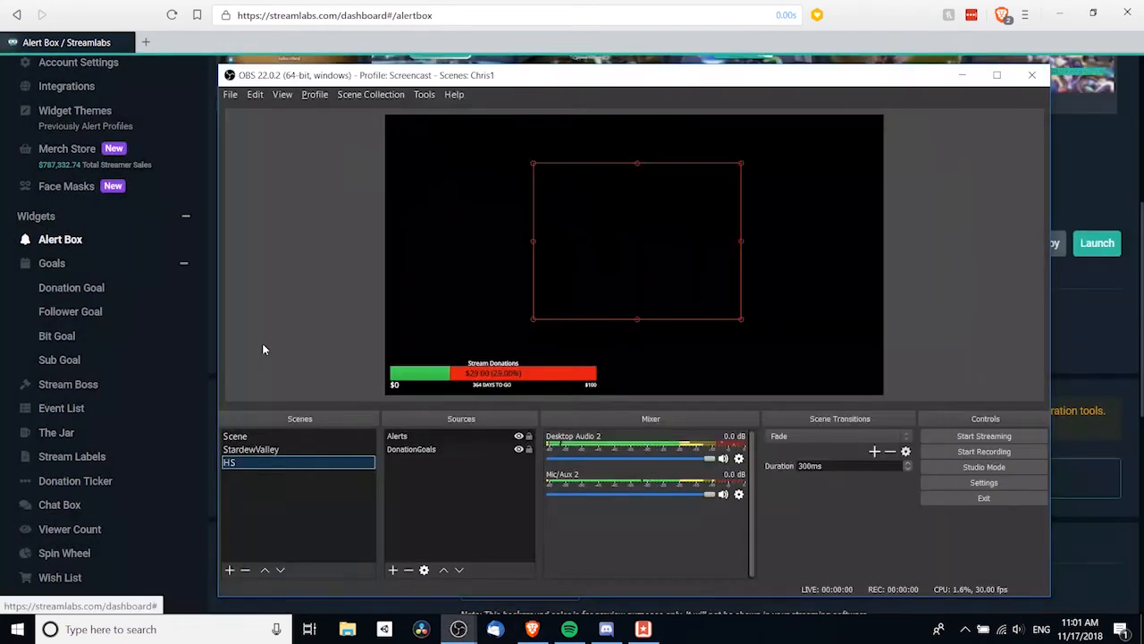
key("alt+Tab")
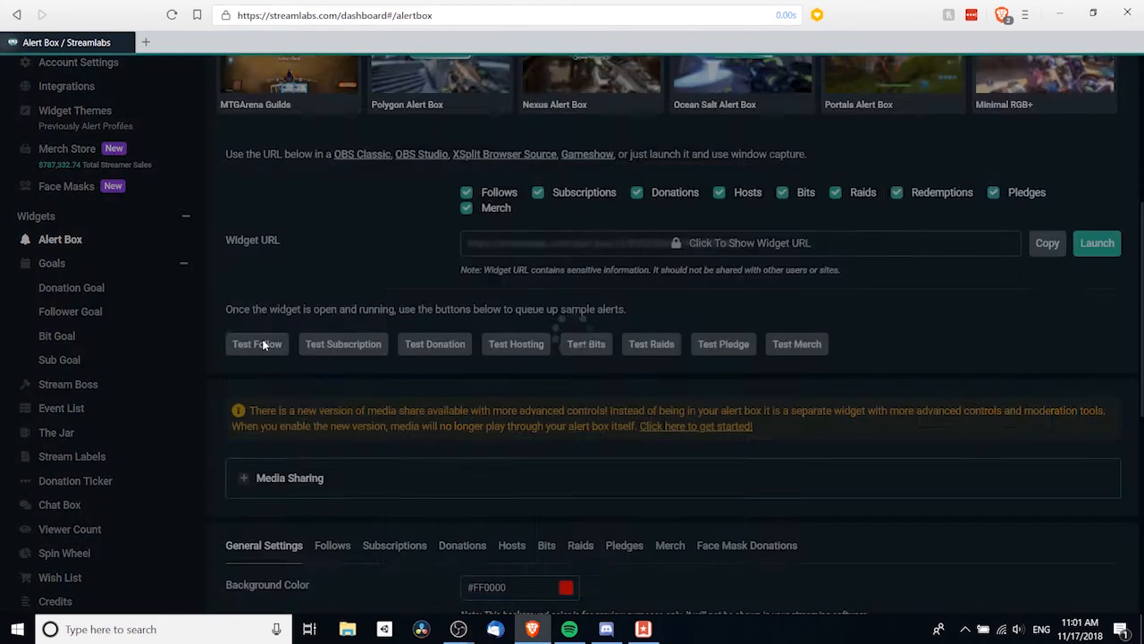
key("alt+Tab")
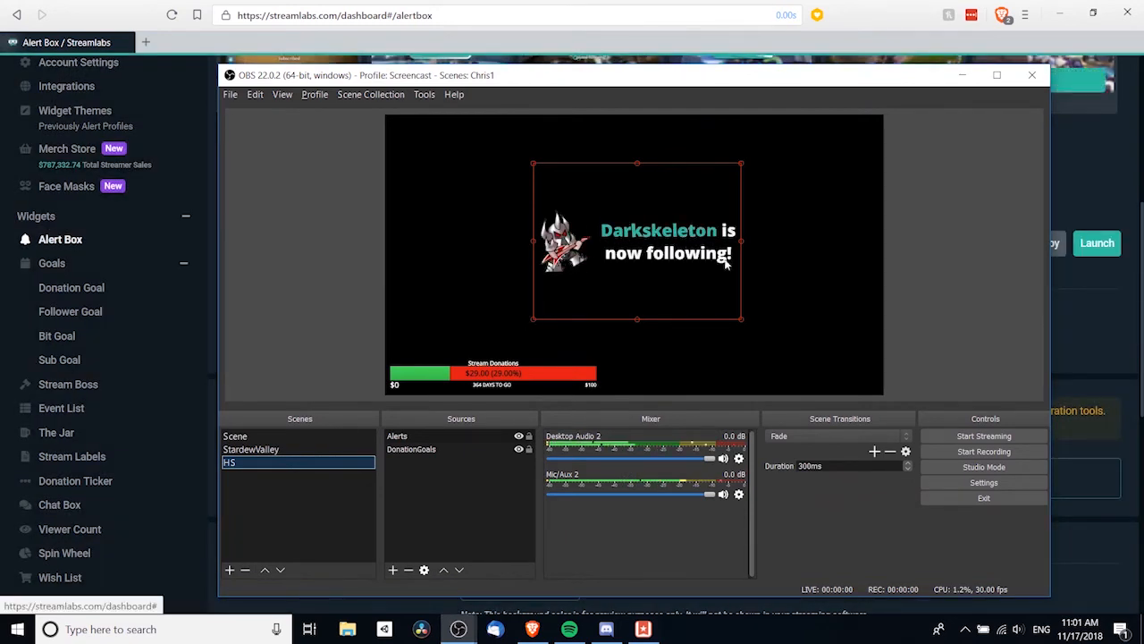
Step: Switch back to the Streamlabs Alert Box page and review its widget options and General Settings
left_click(534, 379)
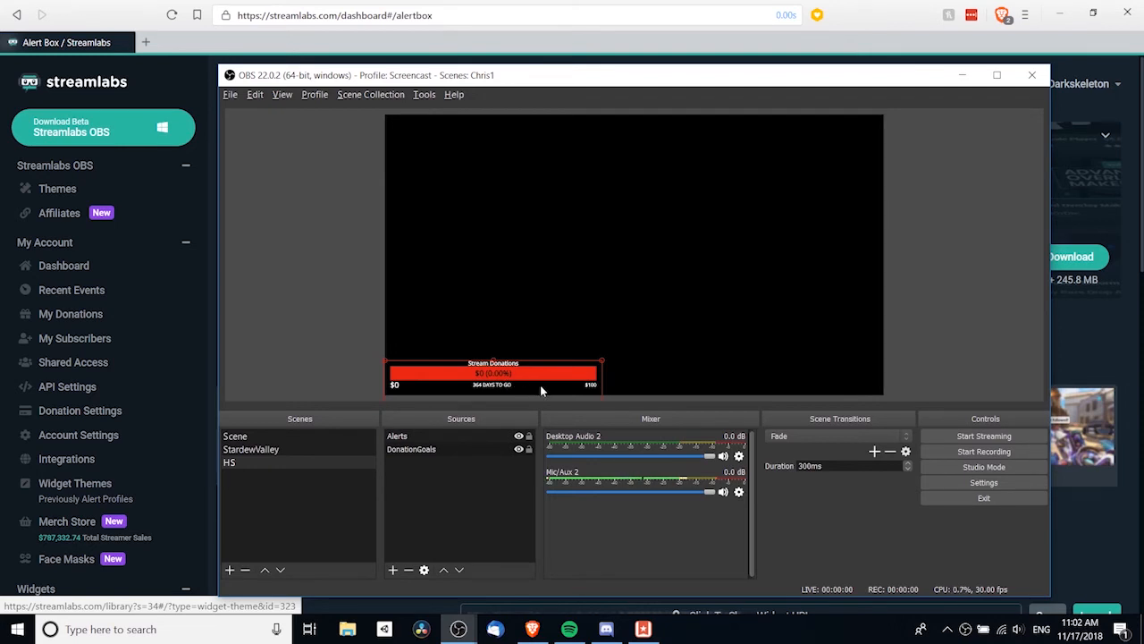
left_click(1125, 354)
scroll(539, 309, "down", 5)
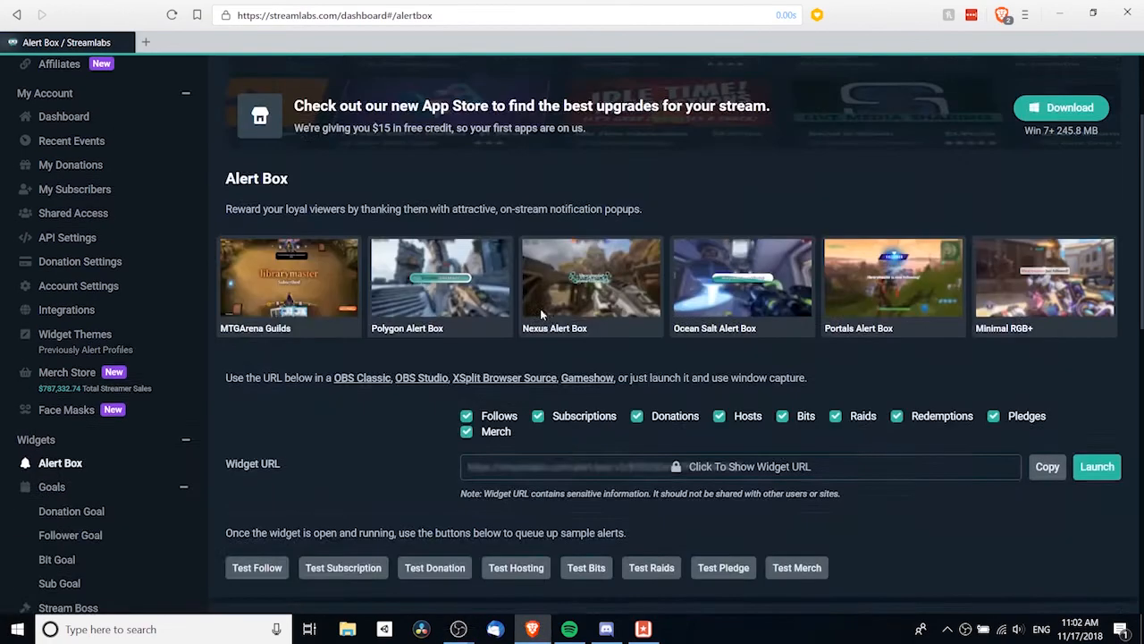
scroll(464, 358, "up", 3)
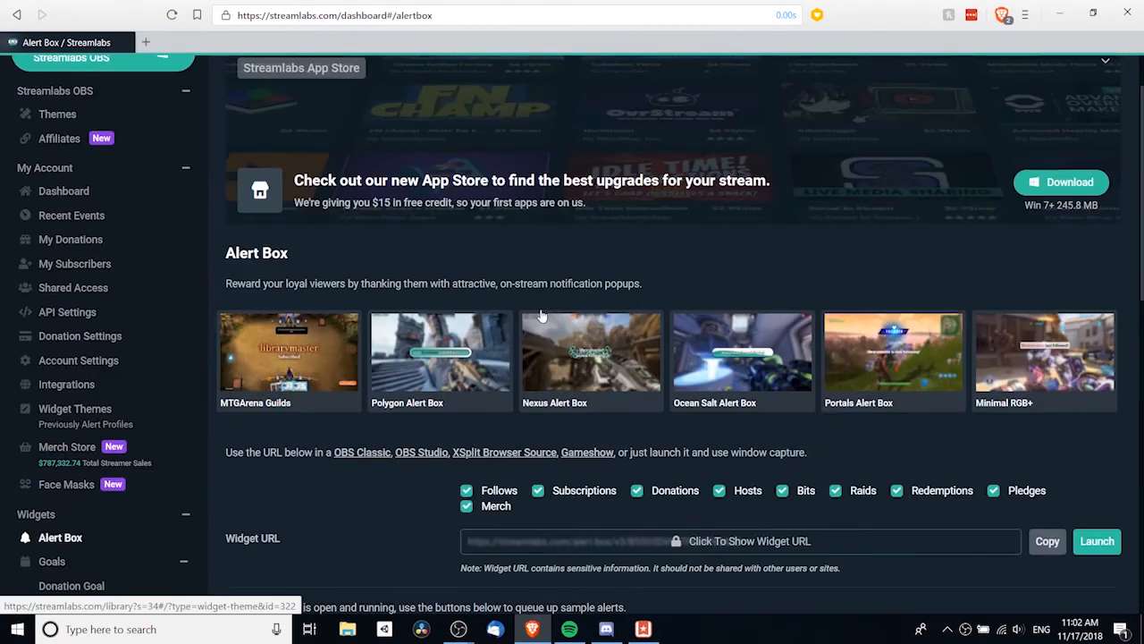
scroll(464, 357, "down", 7)
scroll(371, 358, "down", 2)
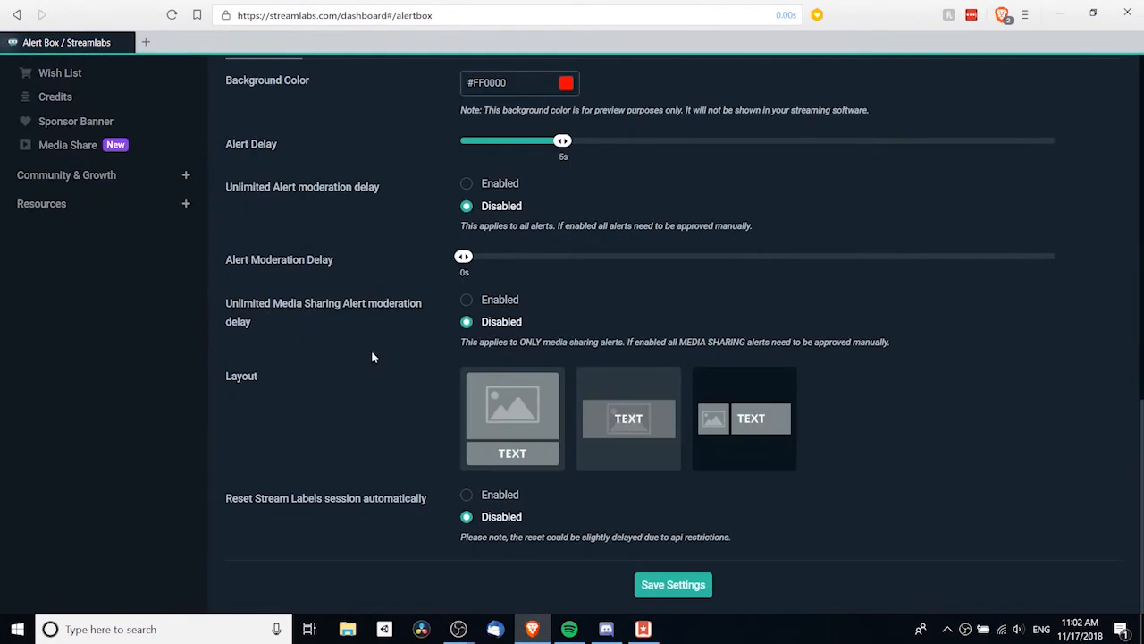
scroll(369, 340, "up", 2)
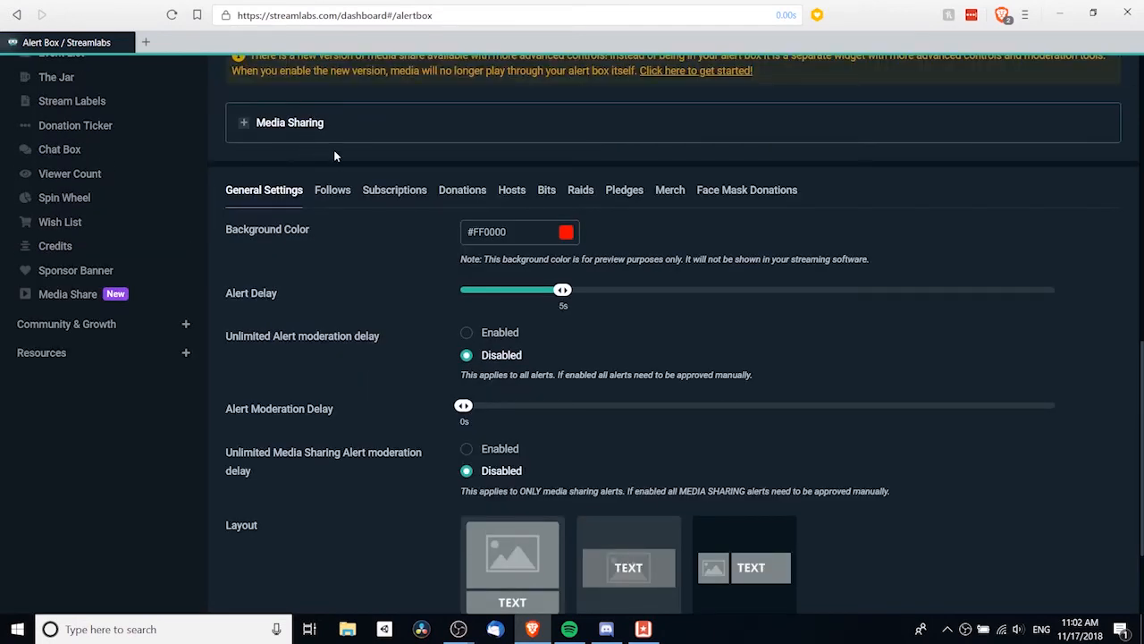
scroll(324, 202, "down", 1)
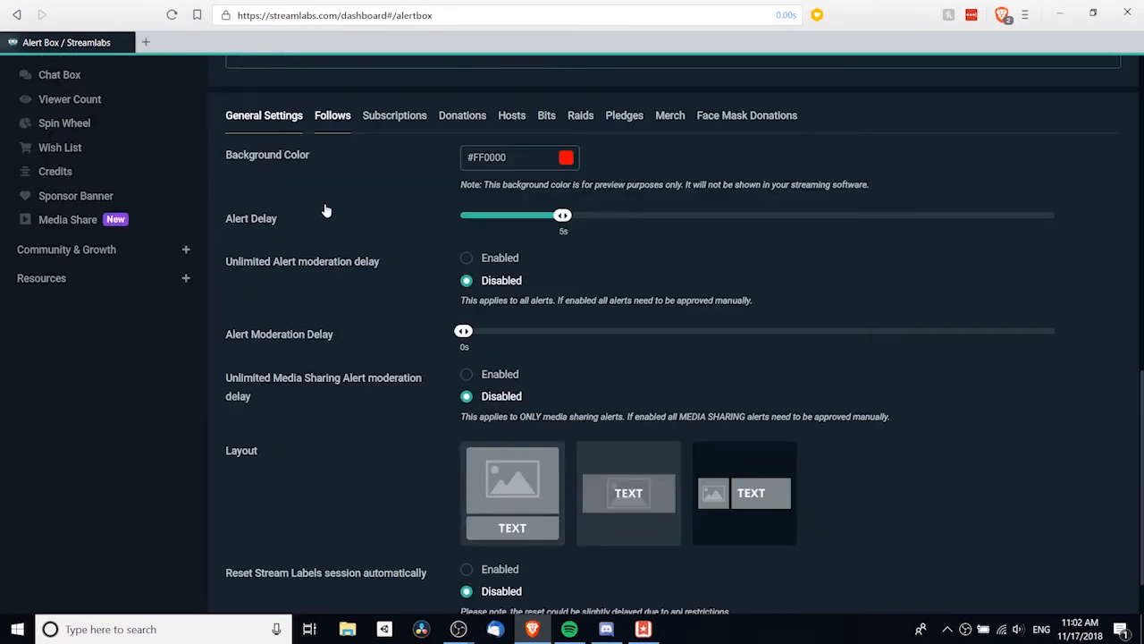
Step: In the Follows alert settings, replace the alert image with the stock corgi image 2OB43dk.gif
left_click(328, 127)
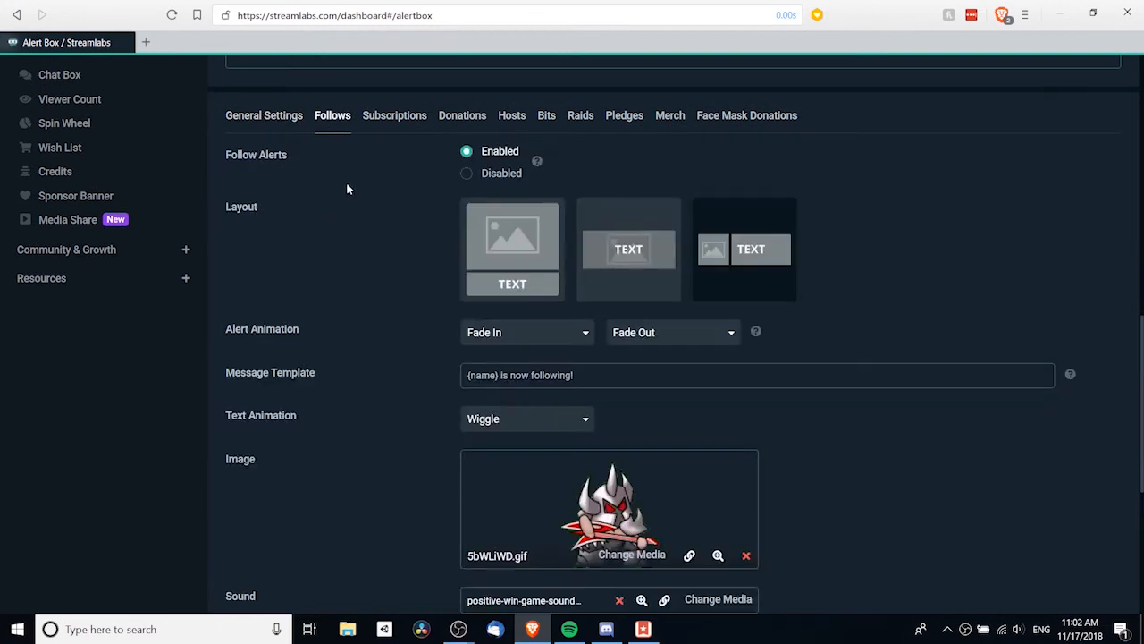
scroll(348, 188, "down", 2)
scroll(348, 188, "up", 2)
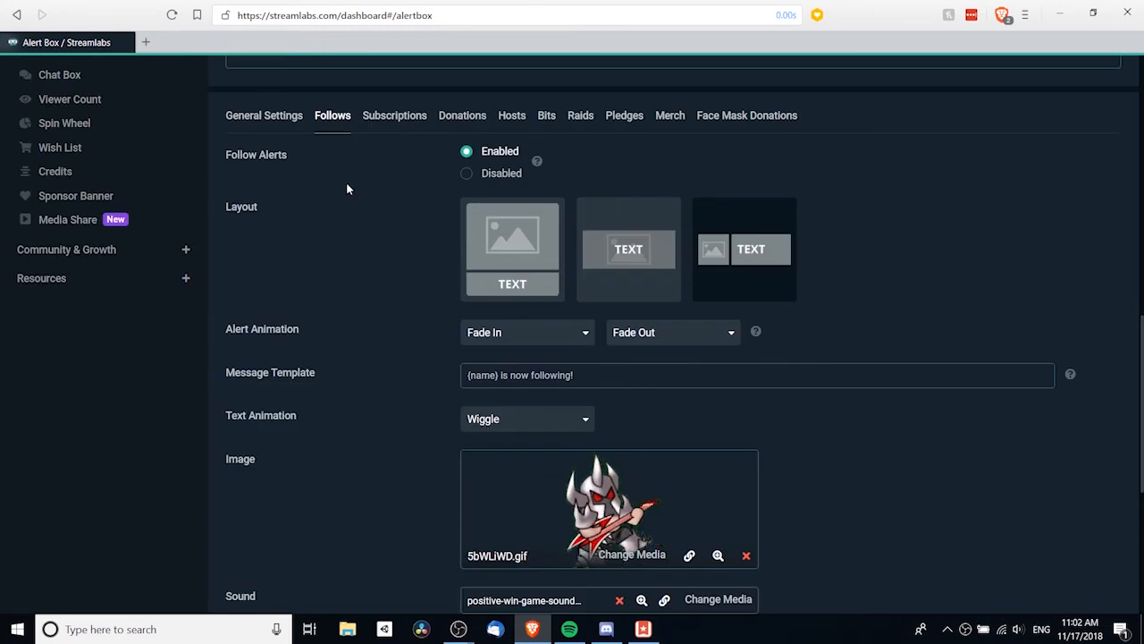
scroll(372, 316, "down", 1)
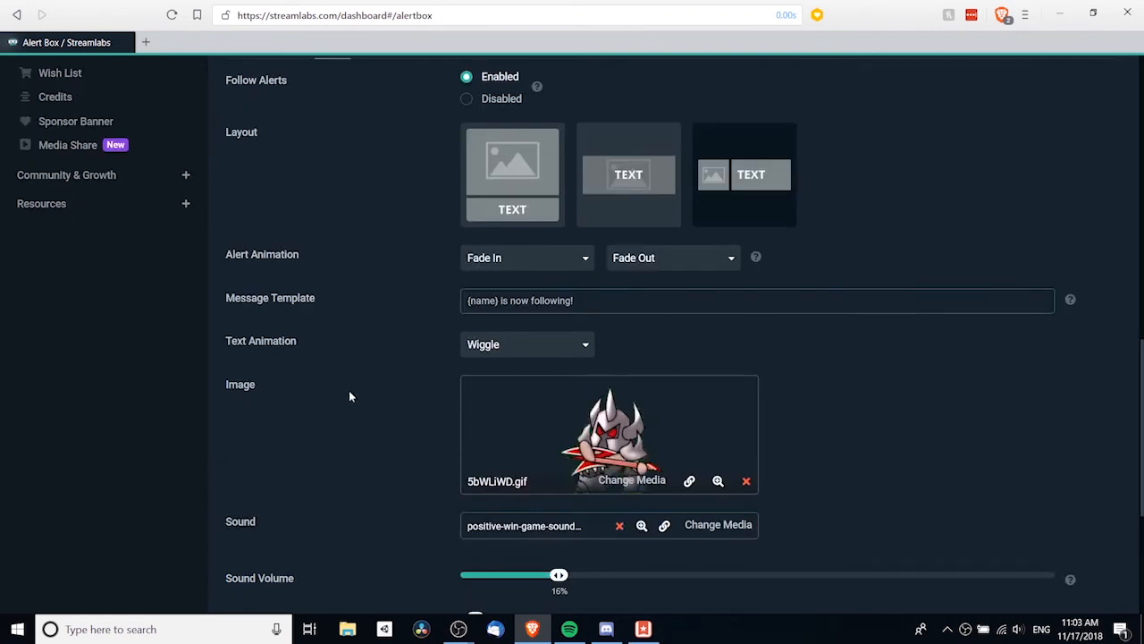
left_click(632, 482)
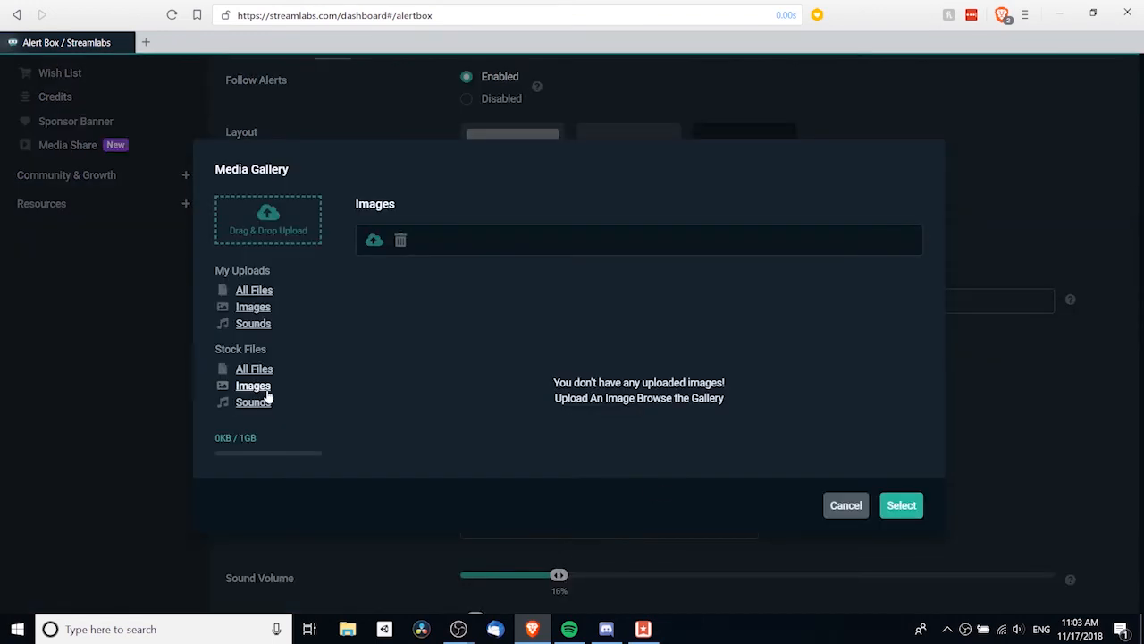
left_click(264, 390)
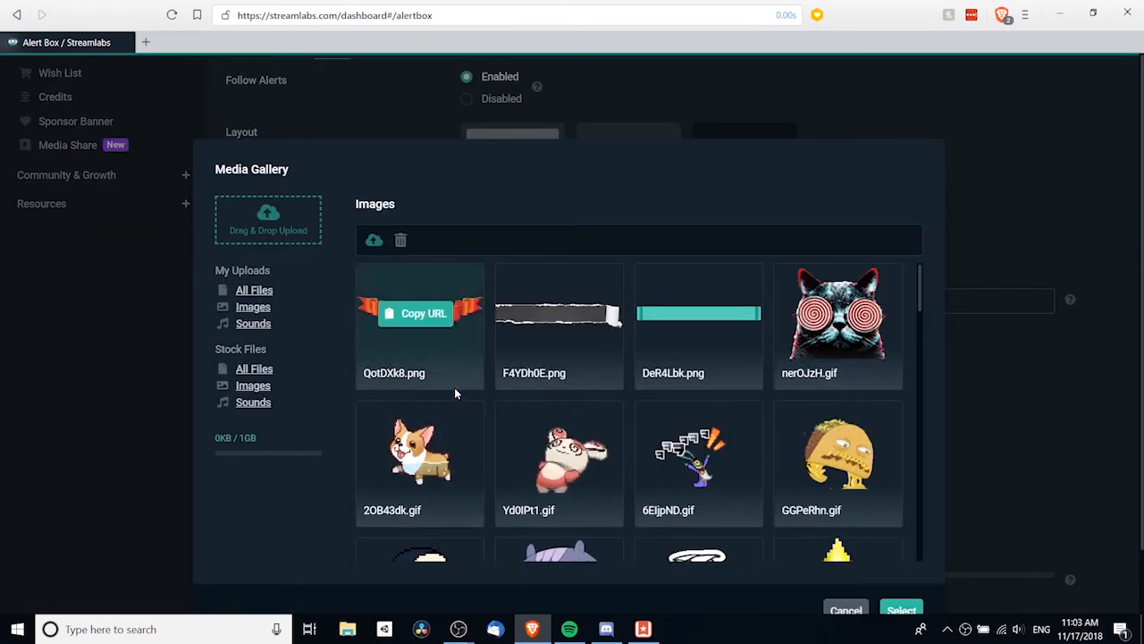
scroll(454, 388, "down", 2)
scroll(454, 386, "down", 2)
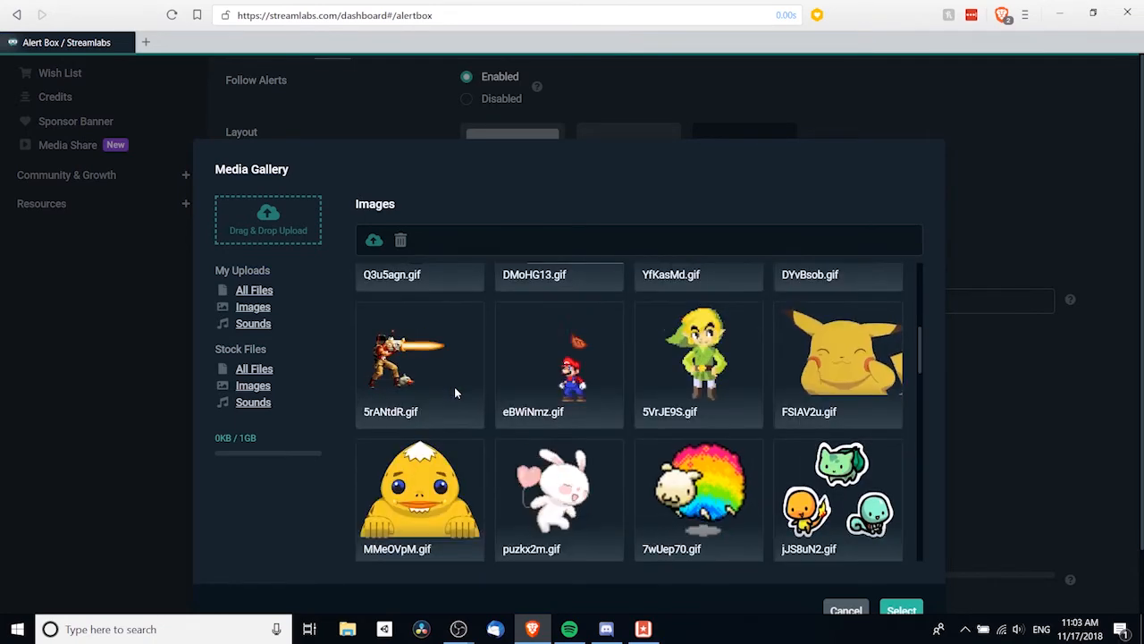
scroll(454, 386, "up", 4)
left_click(421, 407)
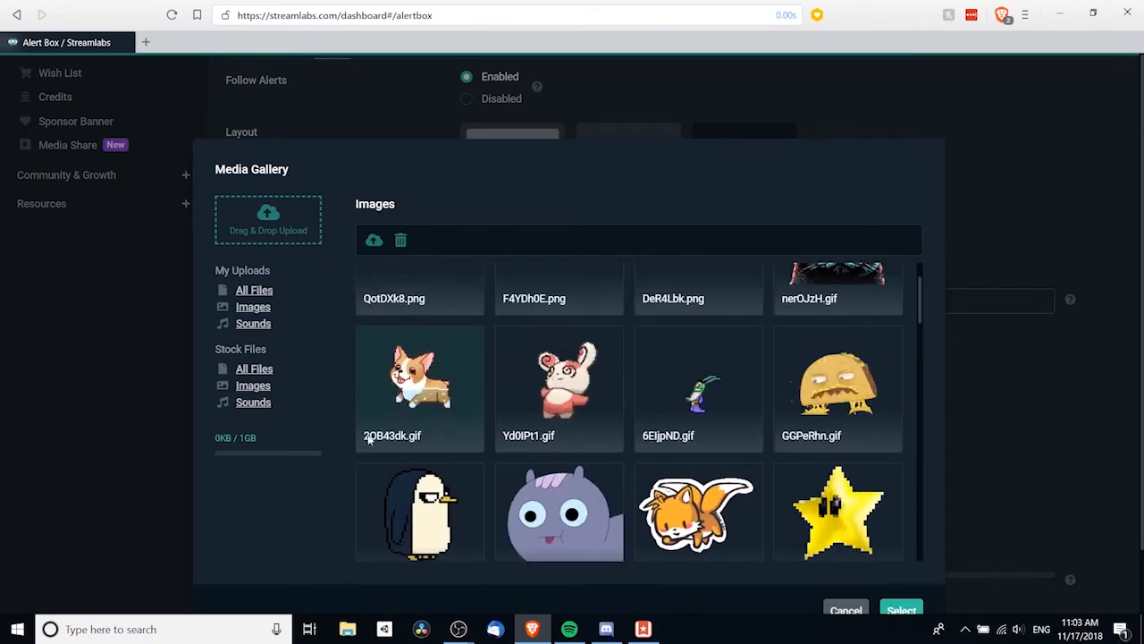
left_click(903, 610)
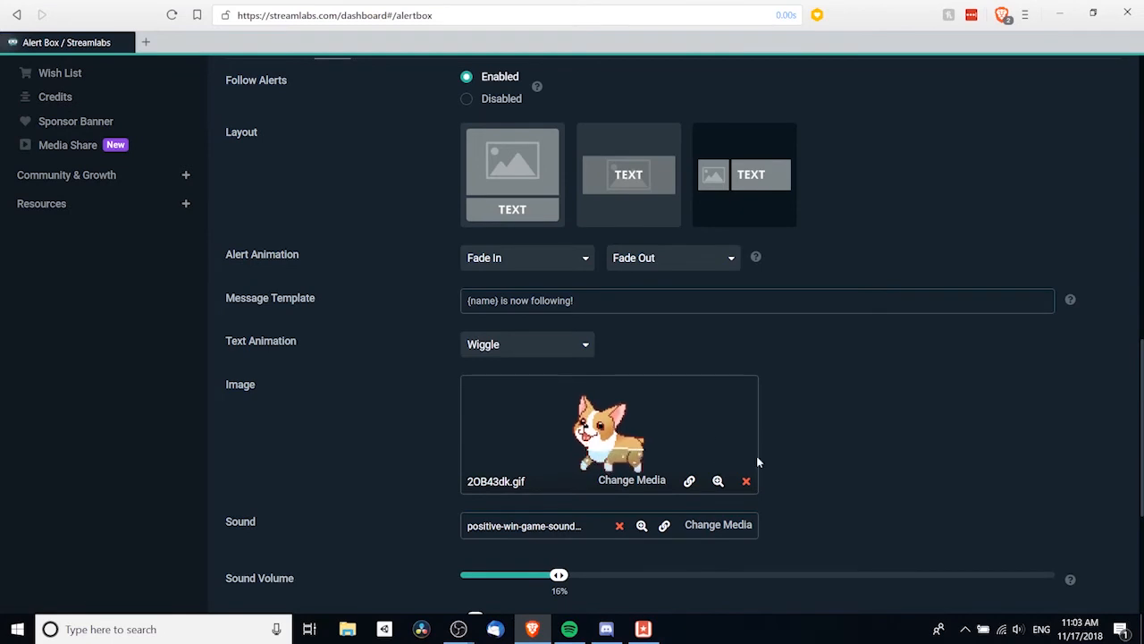
Step: Look at the sound link and sound gallery options for the follow alert, leaving the sound as it is
scroll(762, 454, "down", 3)
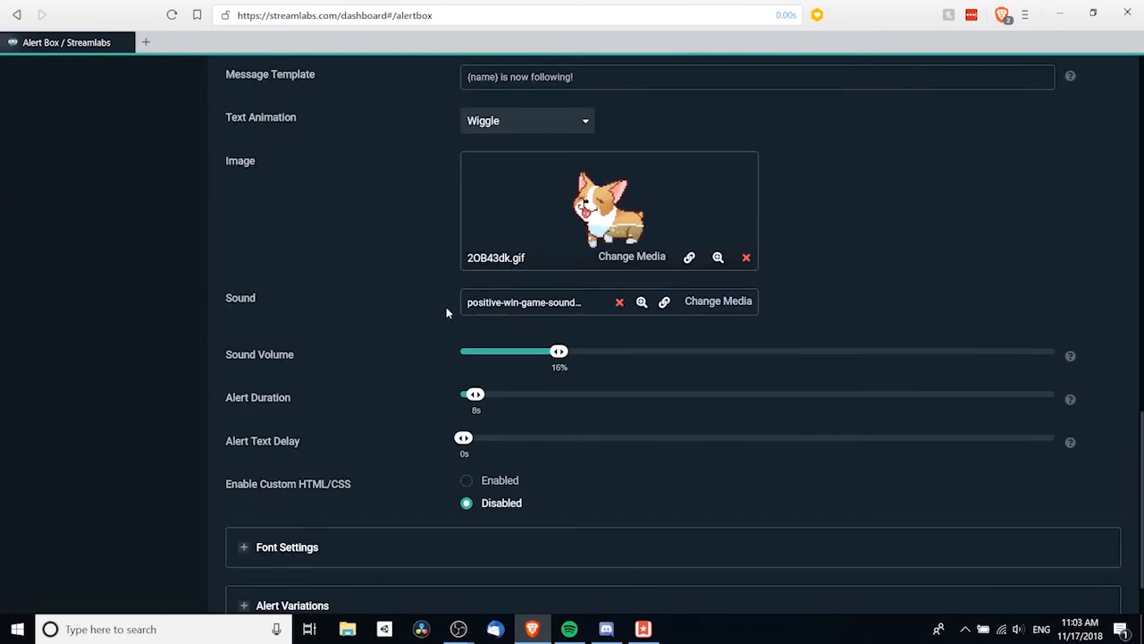
left_click(664, 304)
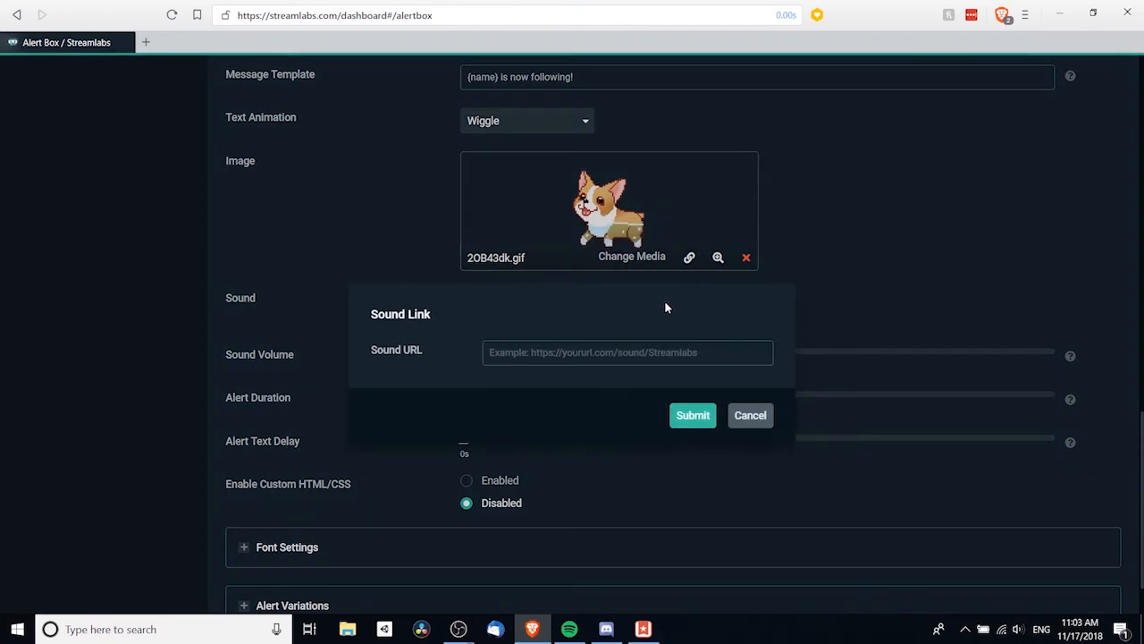
left_click(740, 417)
left_click(728, 302)
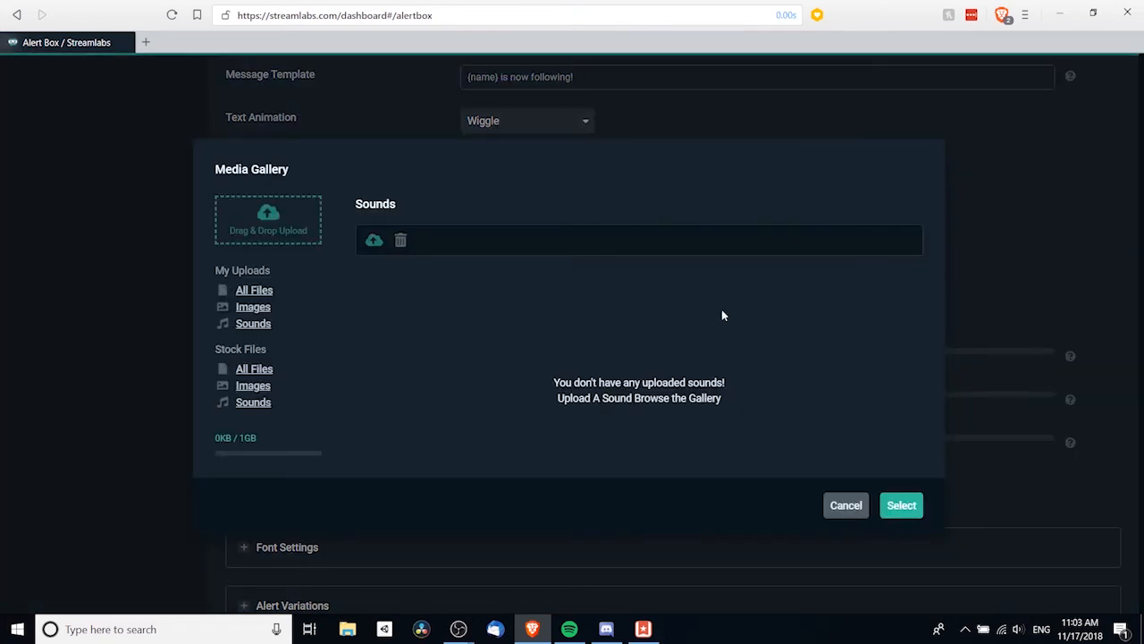
left_click(865, 506)
Step: Examine the follow alert's Font Settings and Alert Variations sections
scroll(277, 375, "down", 3)
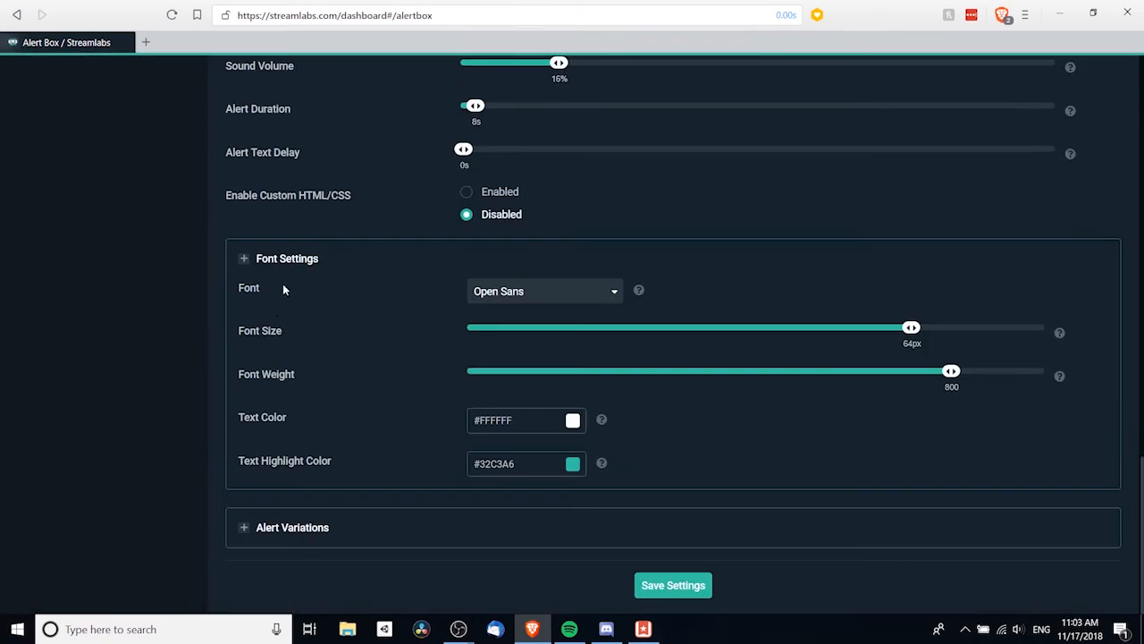
left_click(298, 249)
left_click(250, 419)
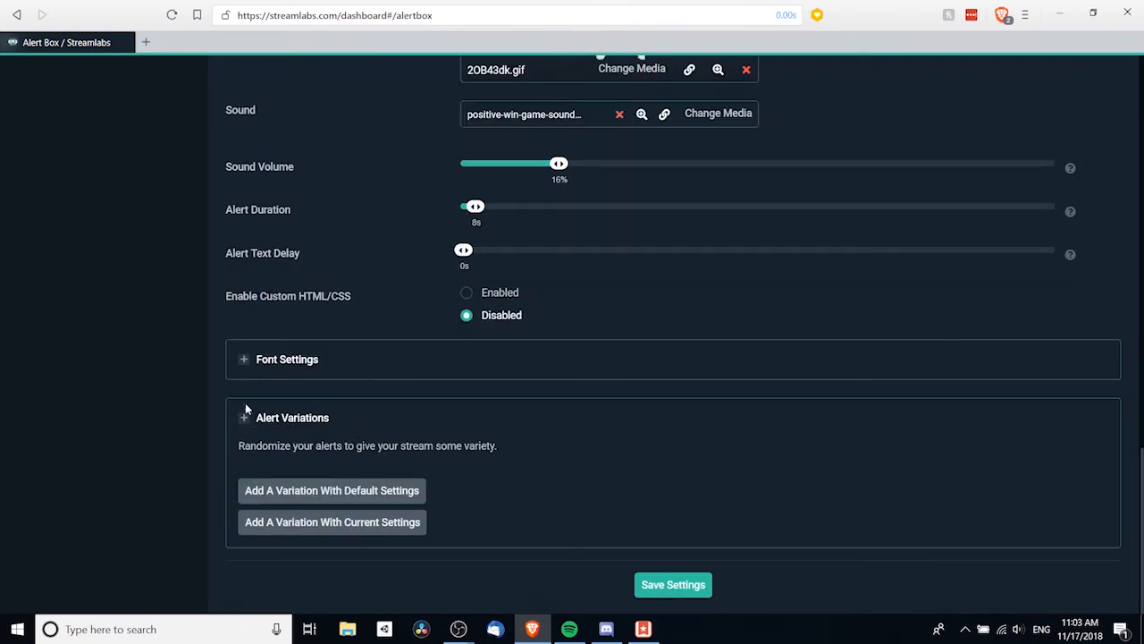
scroll(401, 259, "up", 3)
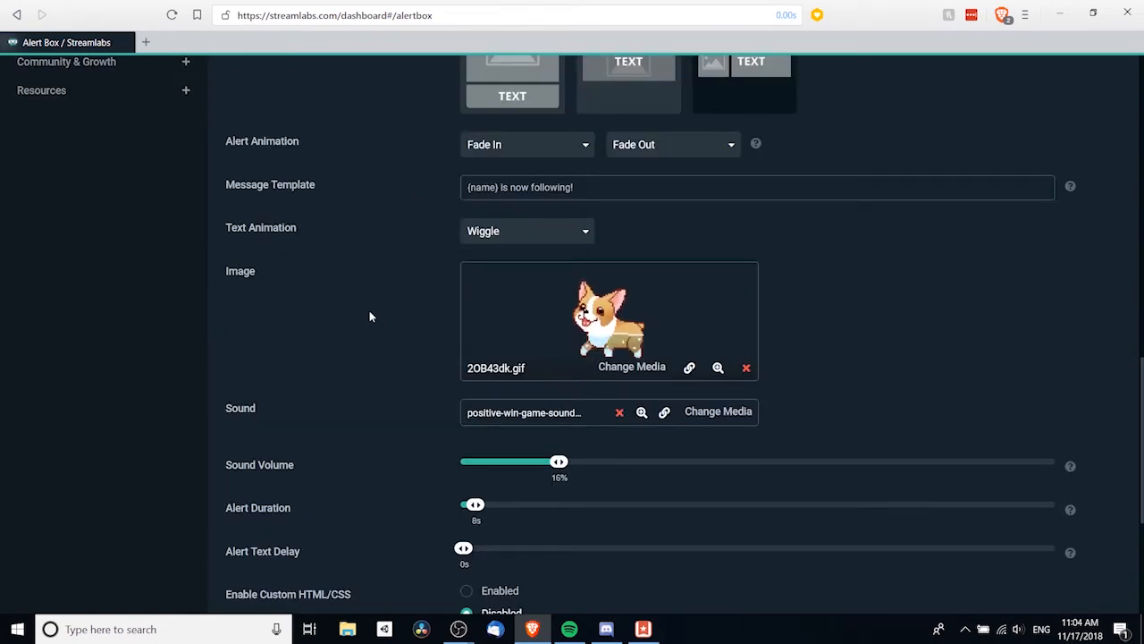
Step: Review the Subscriptions alert settings, try the image-above-text layout, and set the layout to text over the image
scroll(370, 316, "up", 2)
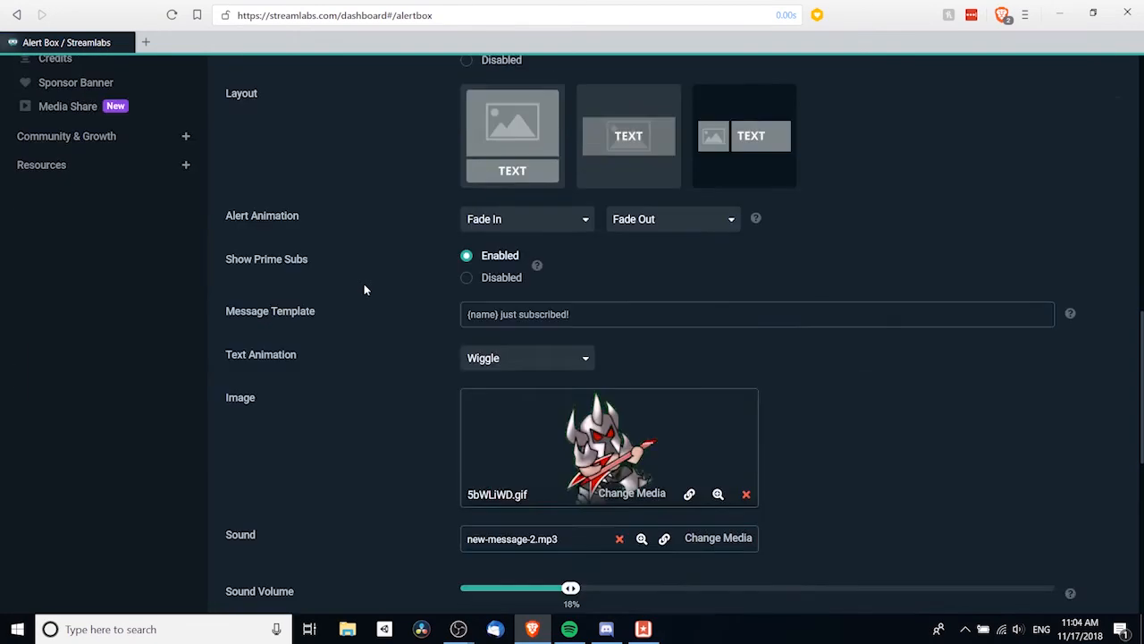
scroll(365, 286, "down", 6)
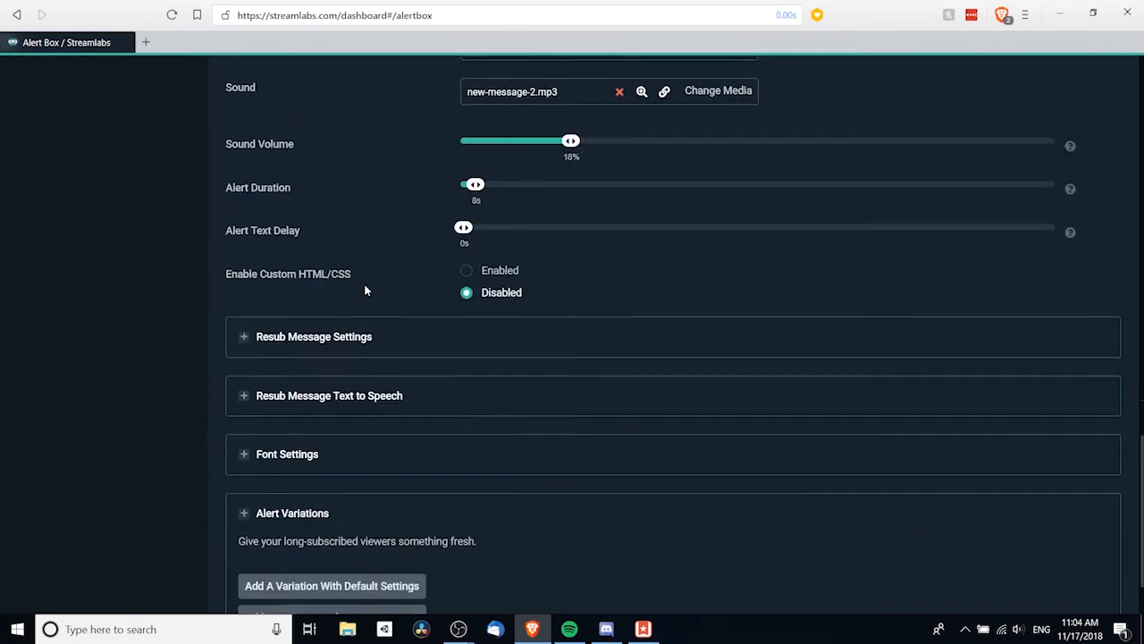
scroll(365, 291, "up", 6)
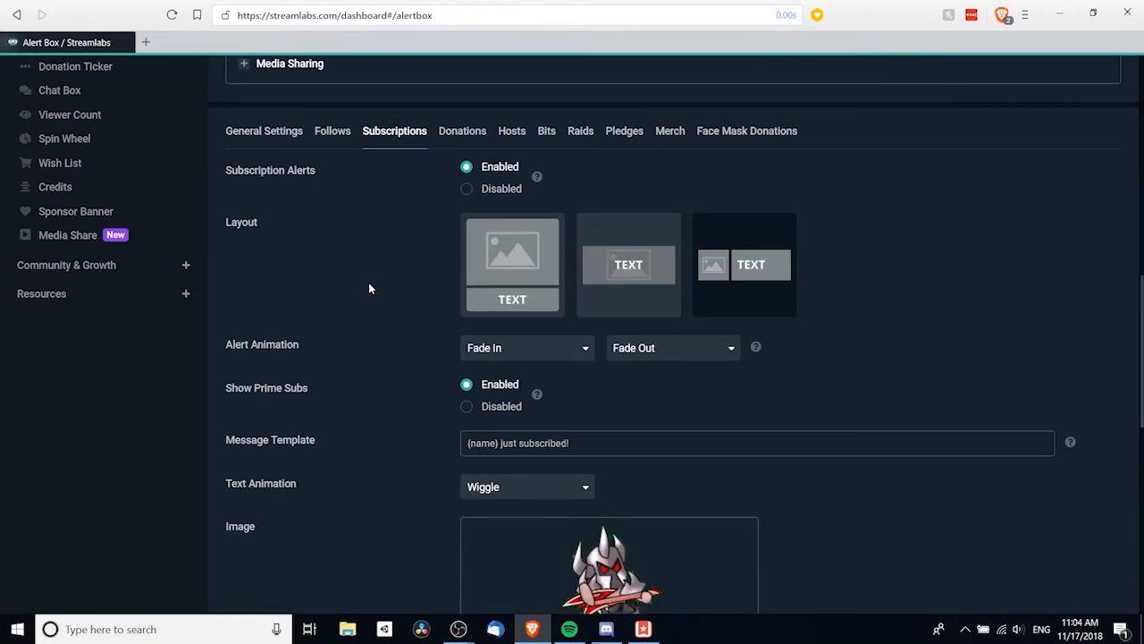
left_click(517, 304)
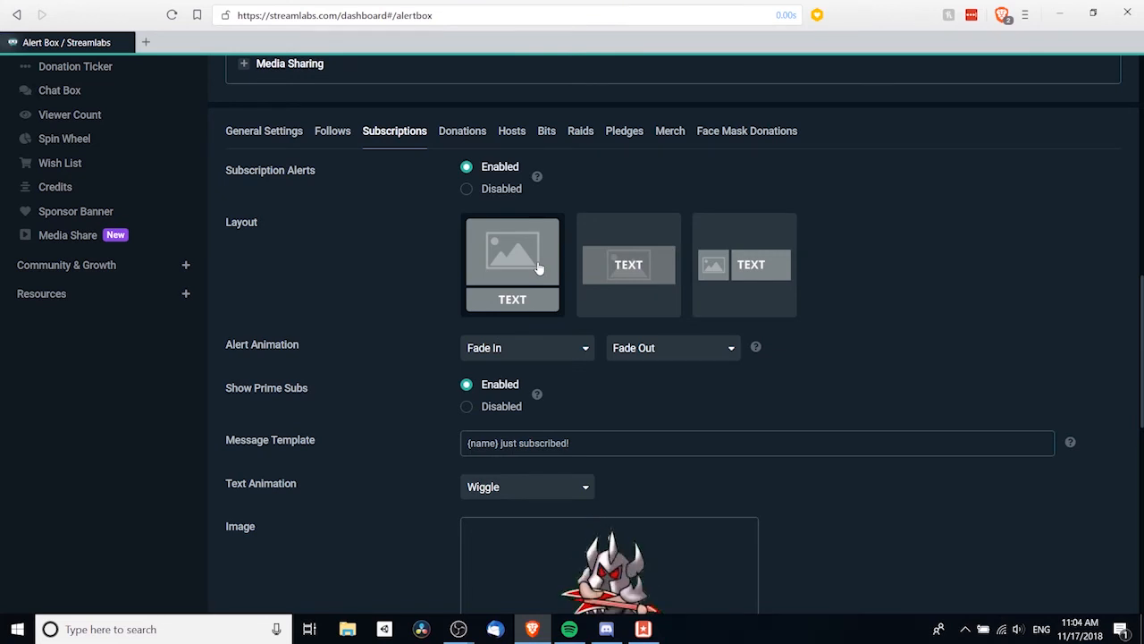
left_click(666, 306)
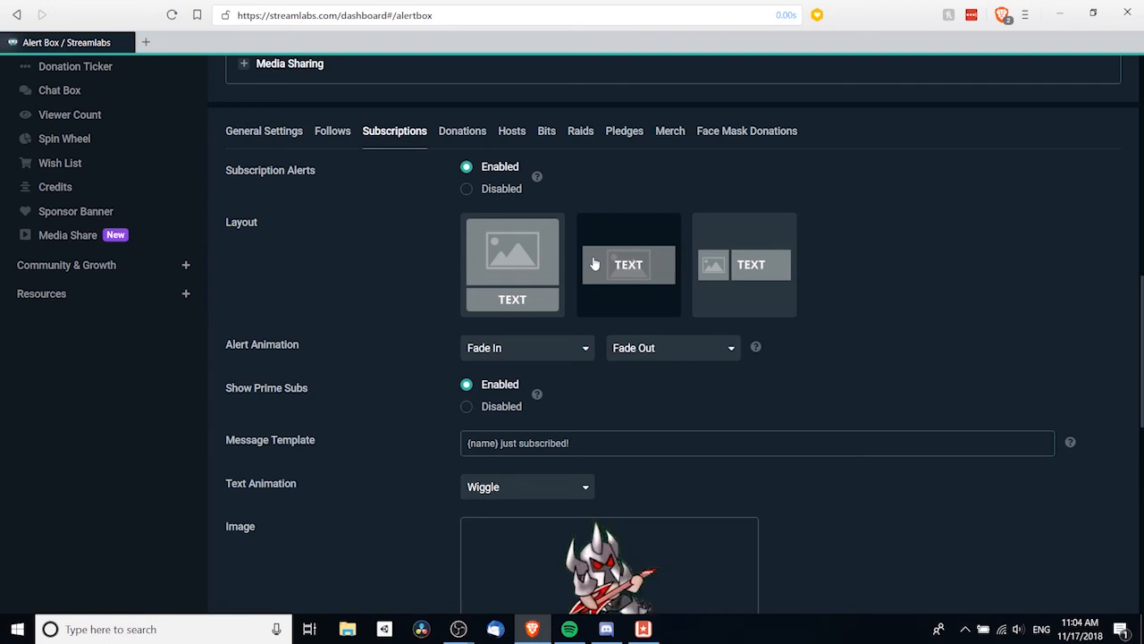
Step: Return to the Alert Box General Settings and switch to the OBS window containing the donation goal scene
scroll(361, 360, "up", 5)
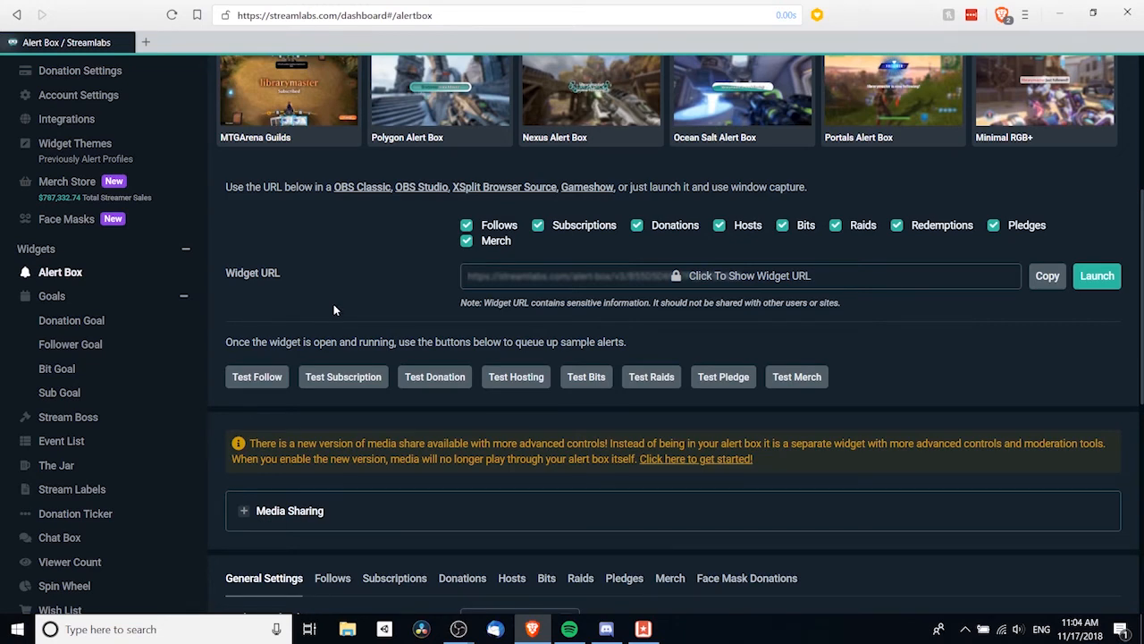
scroll(334, 309, "down", 2)
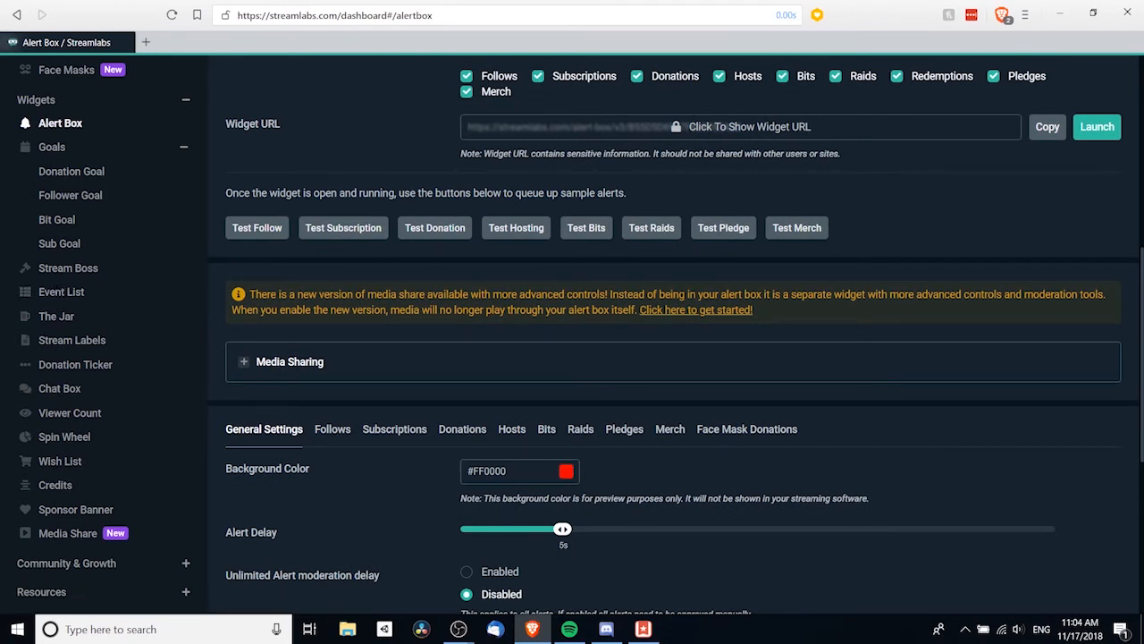
mouse_move(458, 629)
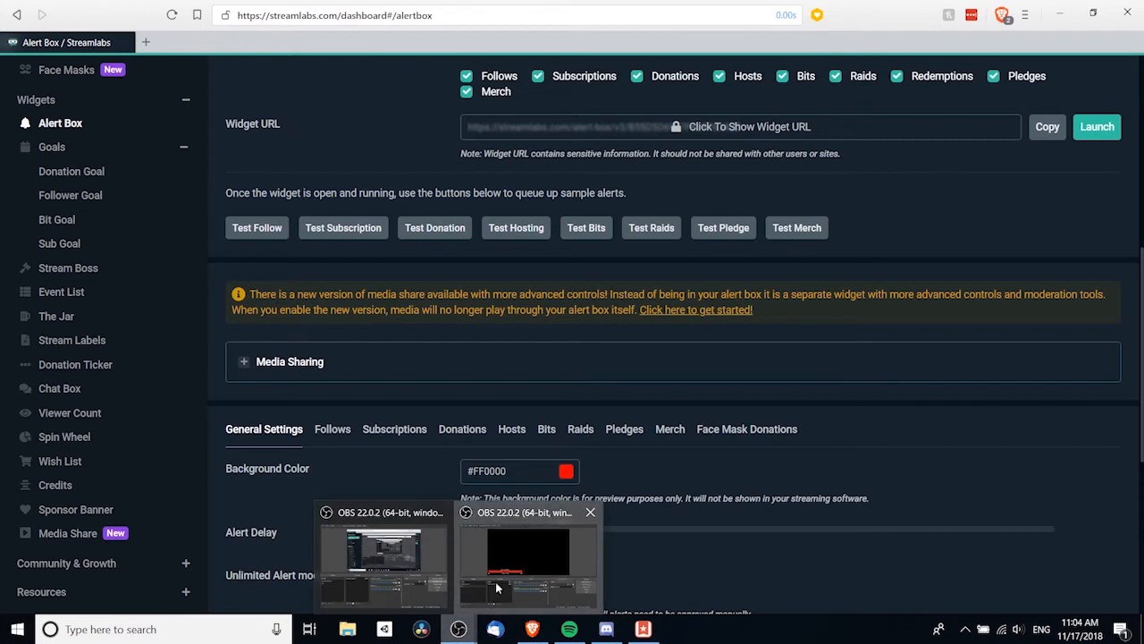
left_click(528, 550)
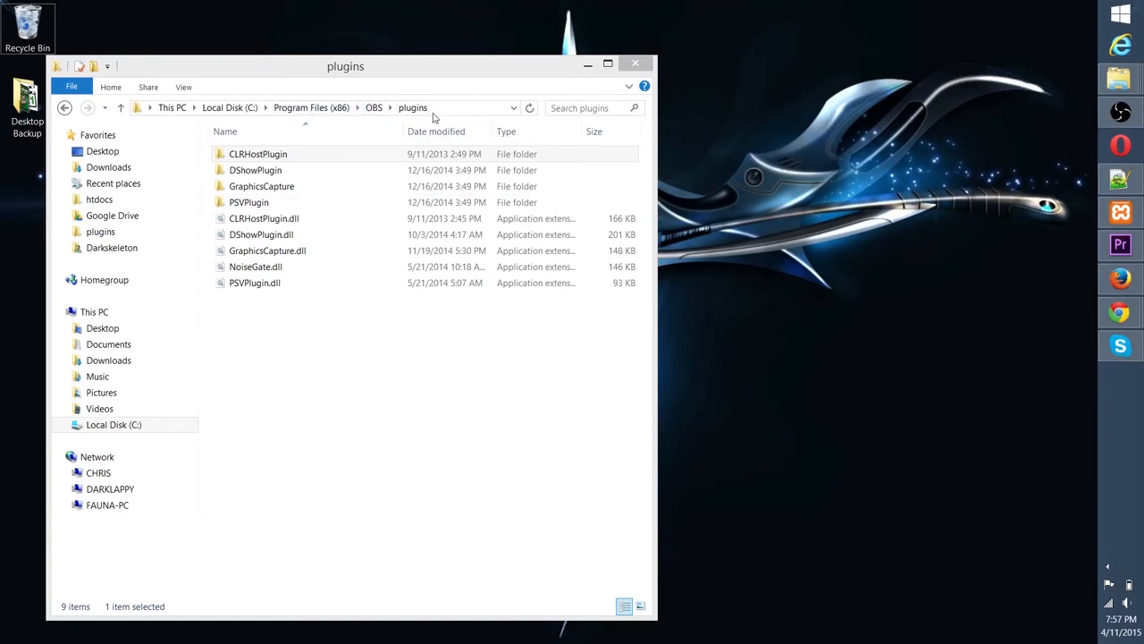
left_click_drag(525, 376, 245, 126)
left_click(331, 335)
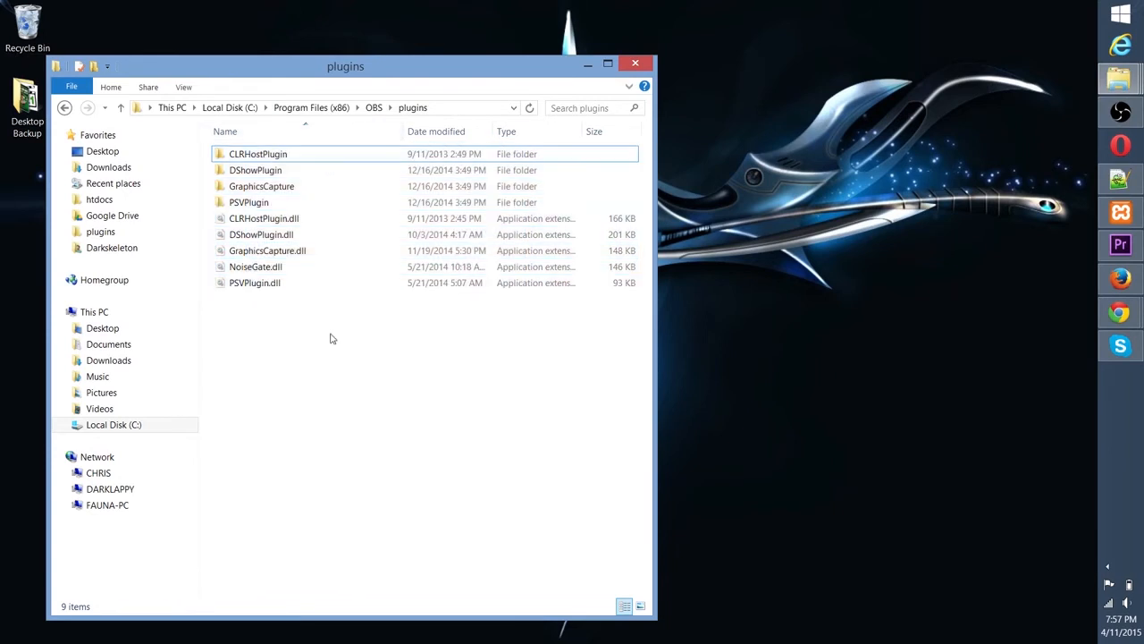
left_click_drag(344, 323, 184, 10)
left_click(388, 437)
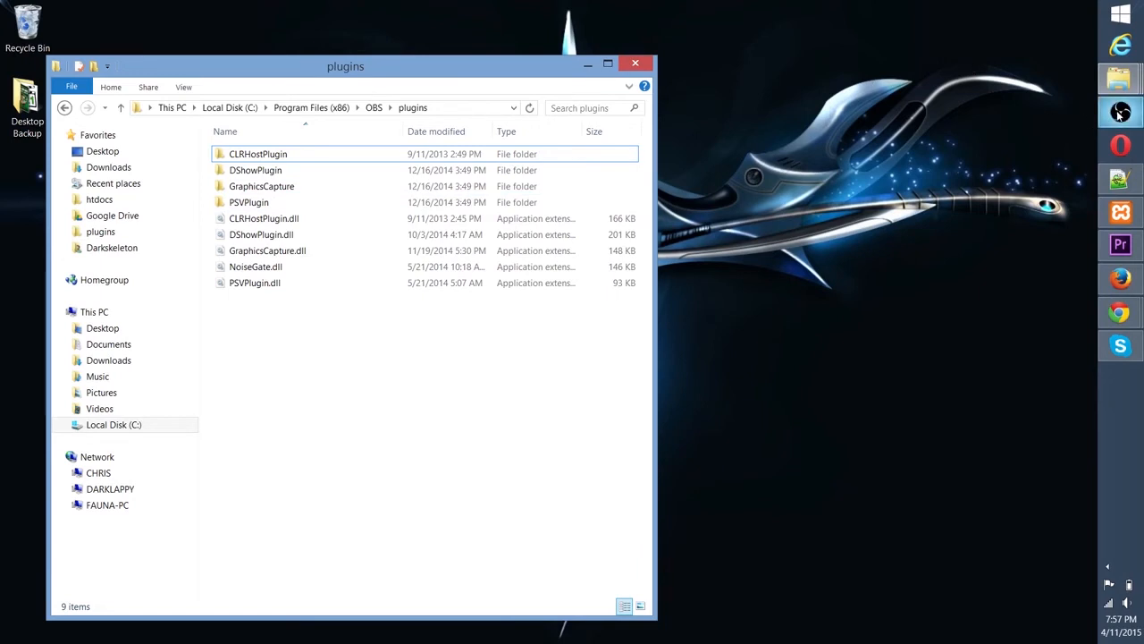
Step: Bring up the OBS window and open its plugin list, placed beside the plugins folder
left_click(1020, 126)
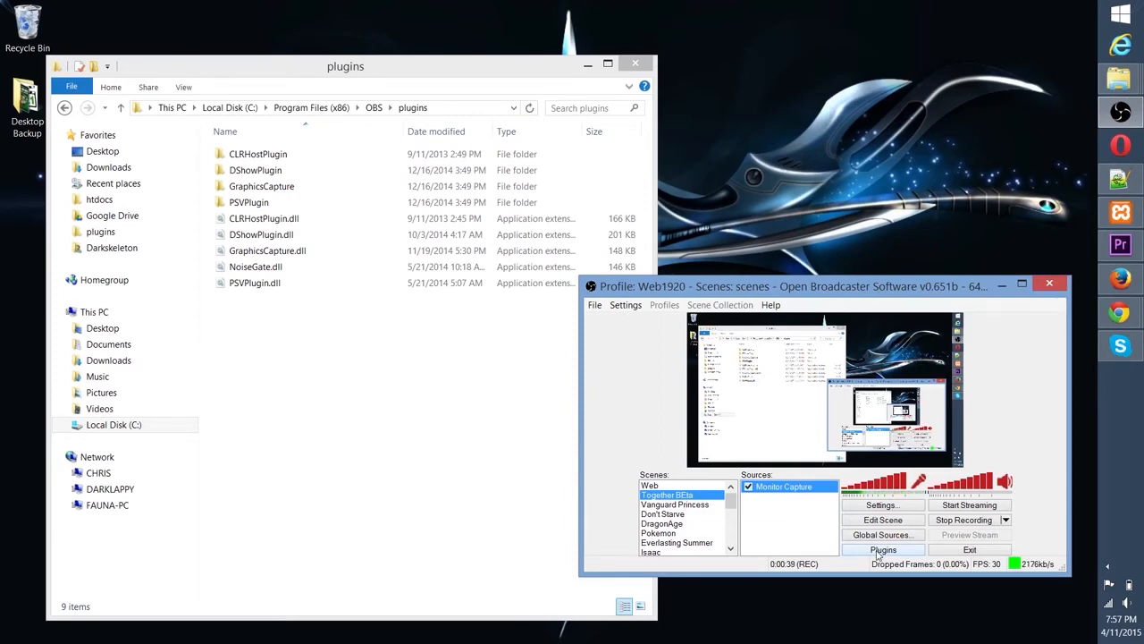
left_click(879, 551)
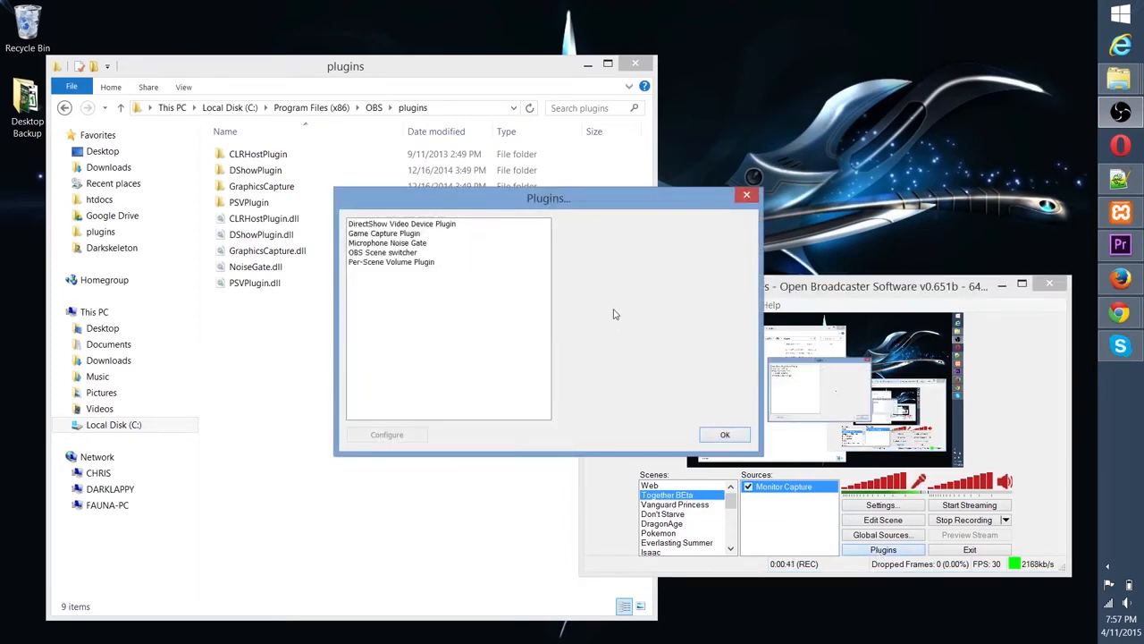
left_click_drag(618, 199, 922, 290)
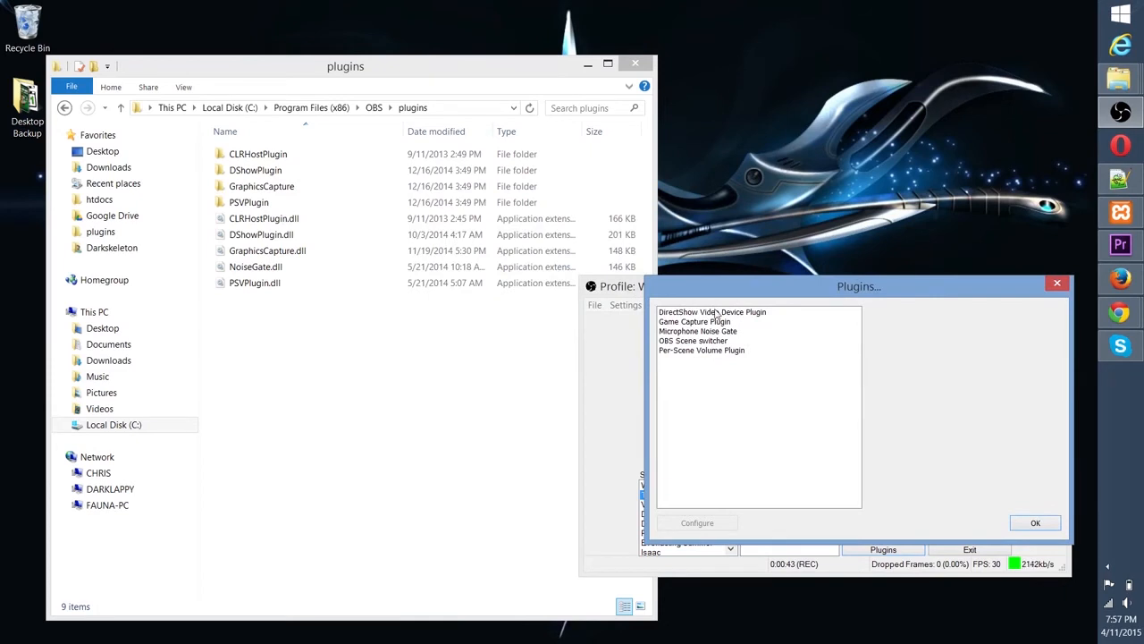
Step: Review the descriptions of the DirectShow Video Device, Game Capture, Microphone Noise Gate and Per-Scene Volume plugins, and close the plugin list
left_click(713, 311)
left_click(715, 322)
left_click(721, 331)
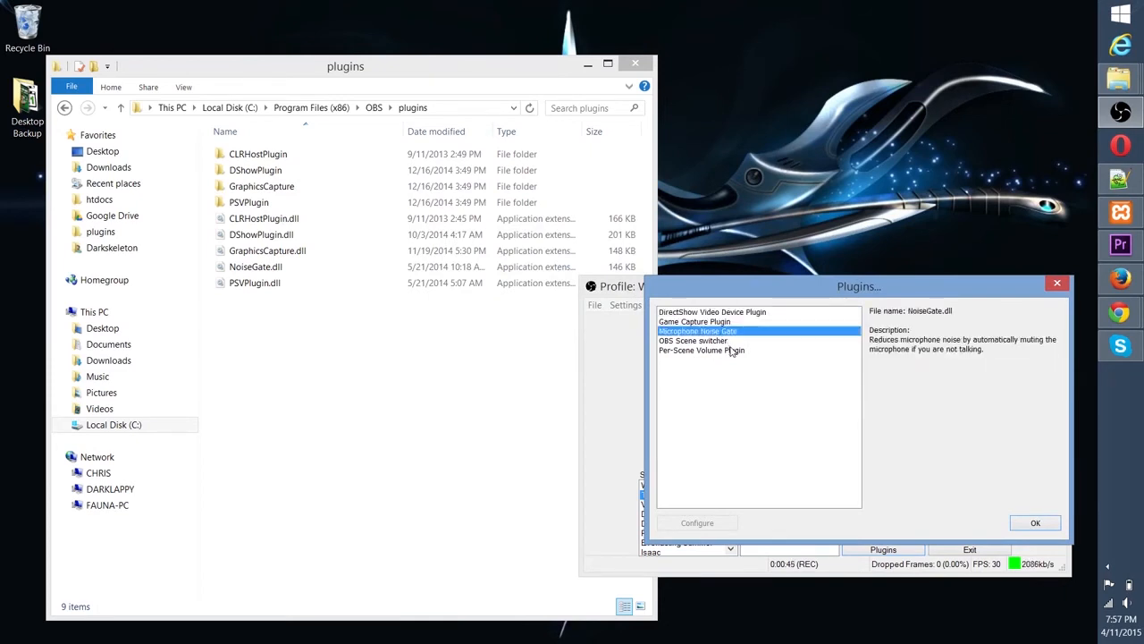
left_click(733, 351)
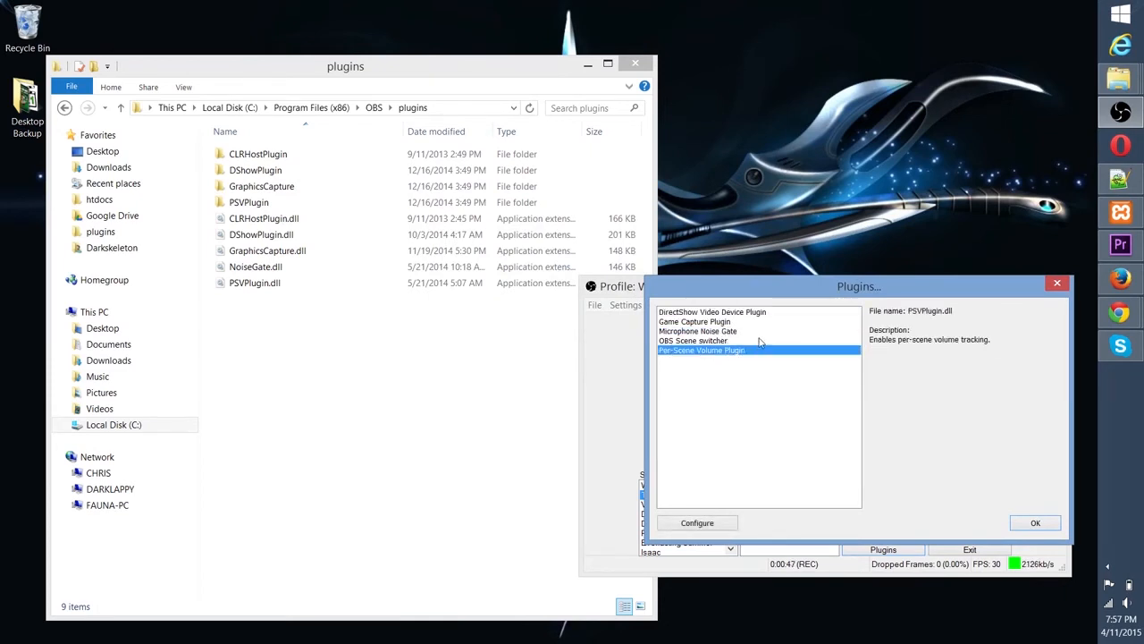
left_click(759, 331)
left_click(759, 322)
left_click(758, 312)
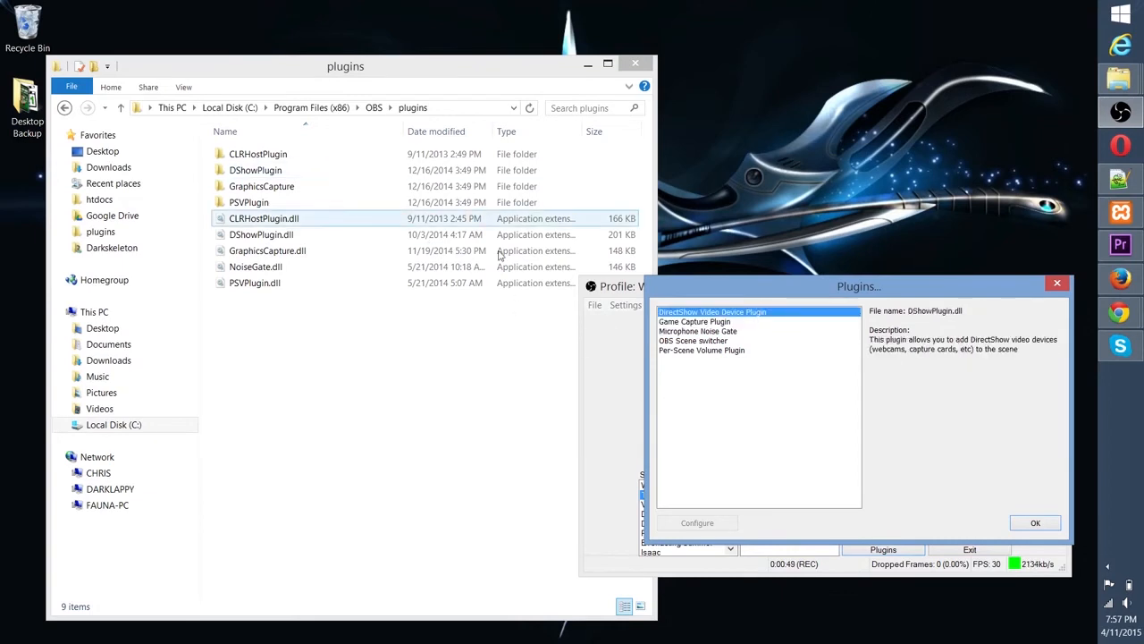
left_click(780, 322)
left_click(783, 331)
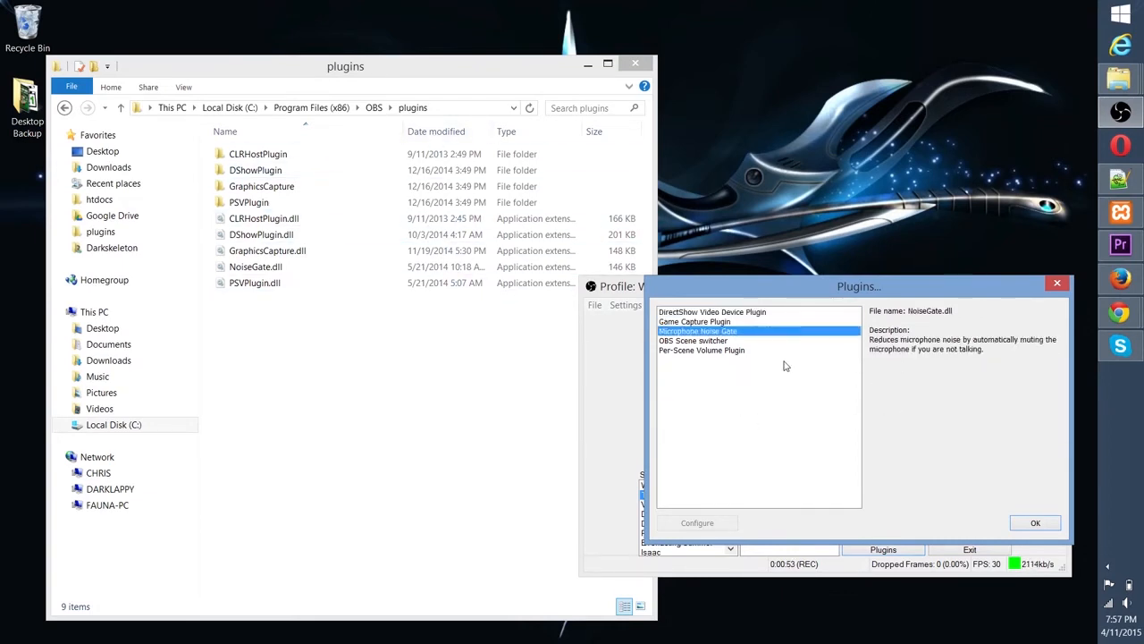
left_click(1037, 525)
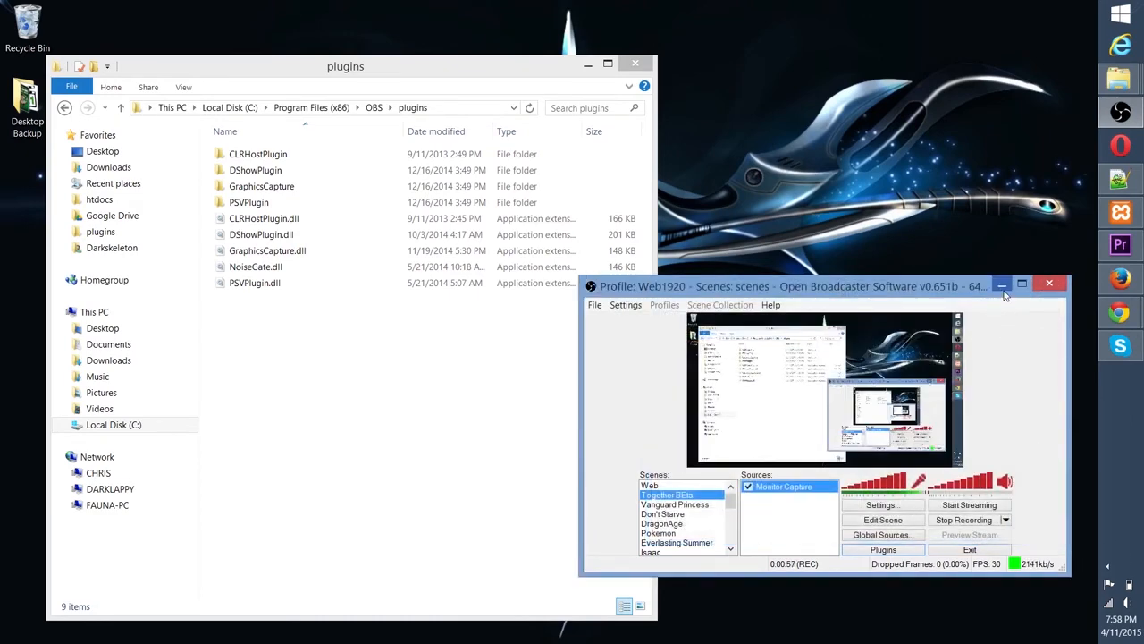
Step: Minimize OBS and look over all the files and folders in the OBS plugins folder
left_click(1001, 284)
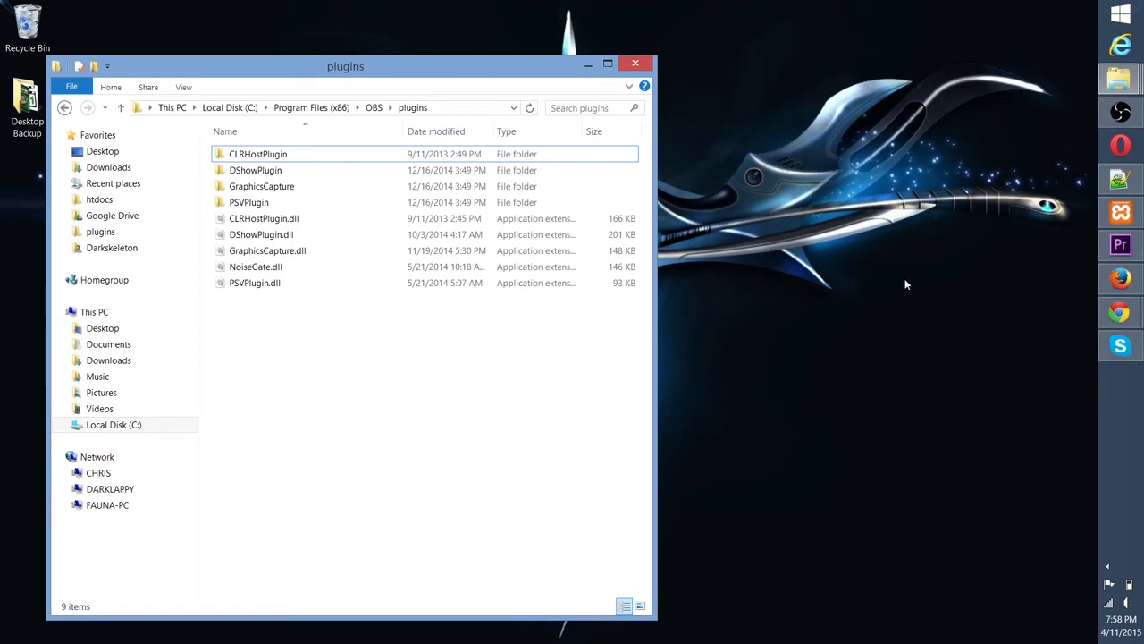
left_click_drag(476, 383, 308, 141)
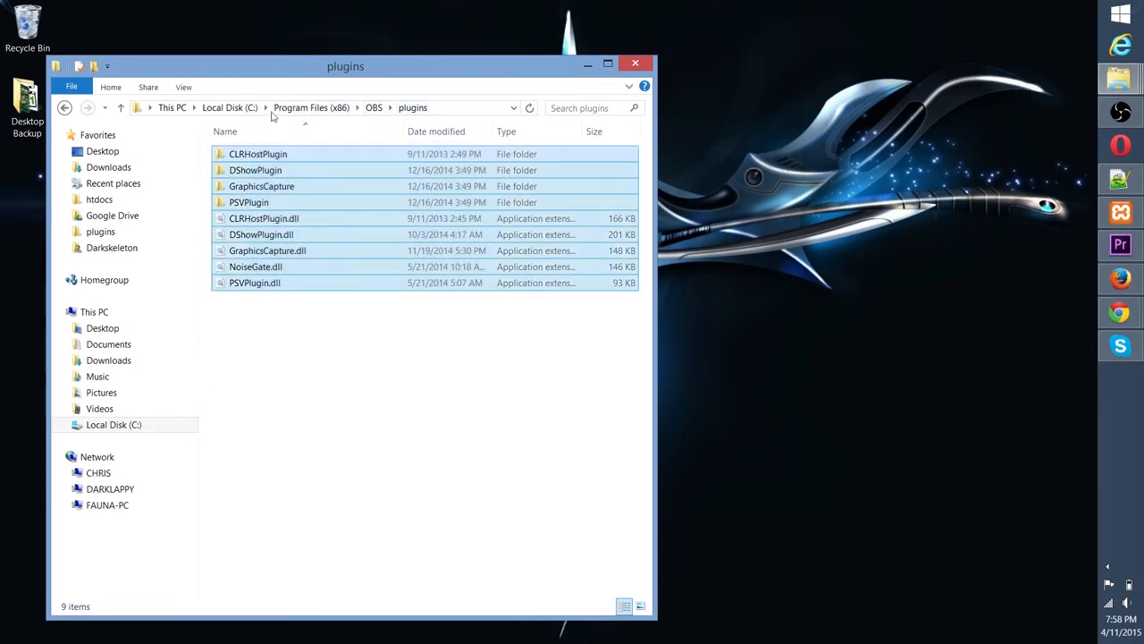
left_click(437, 386)
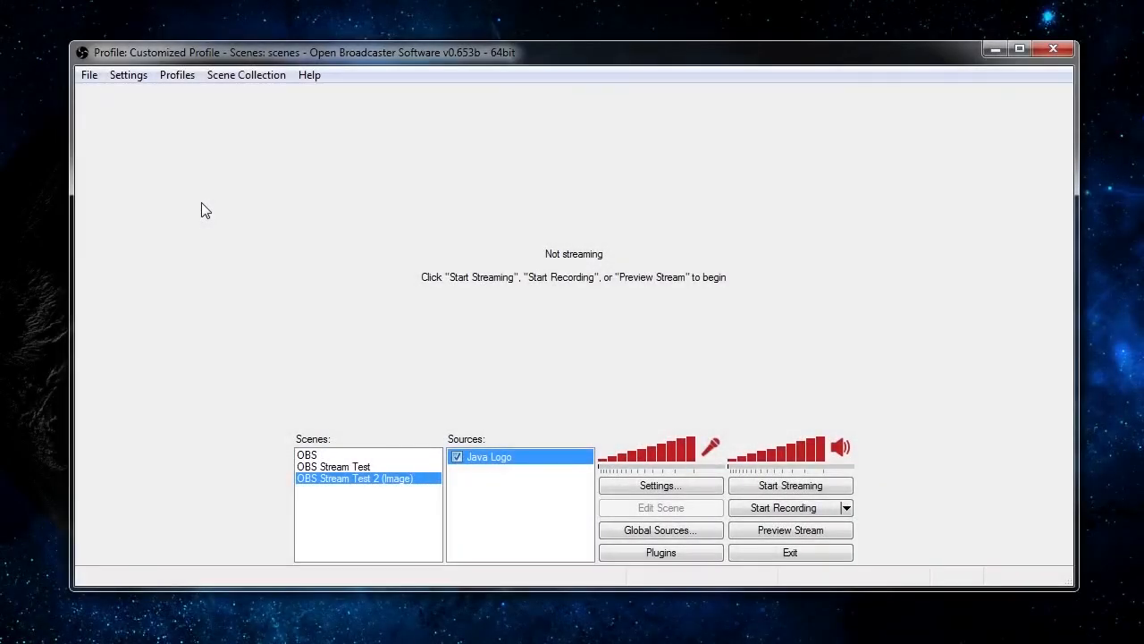
Step: Open the Scene Switcher section of the OBS settings
left_click(128, 75)
left_click(134, 94)
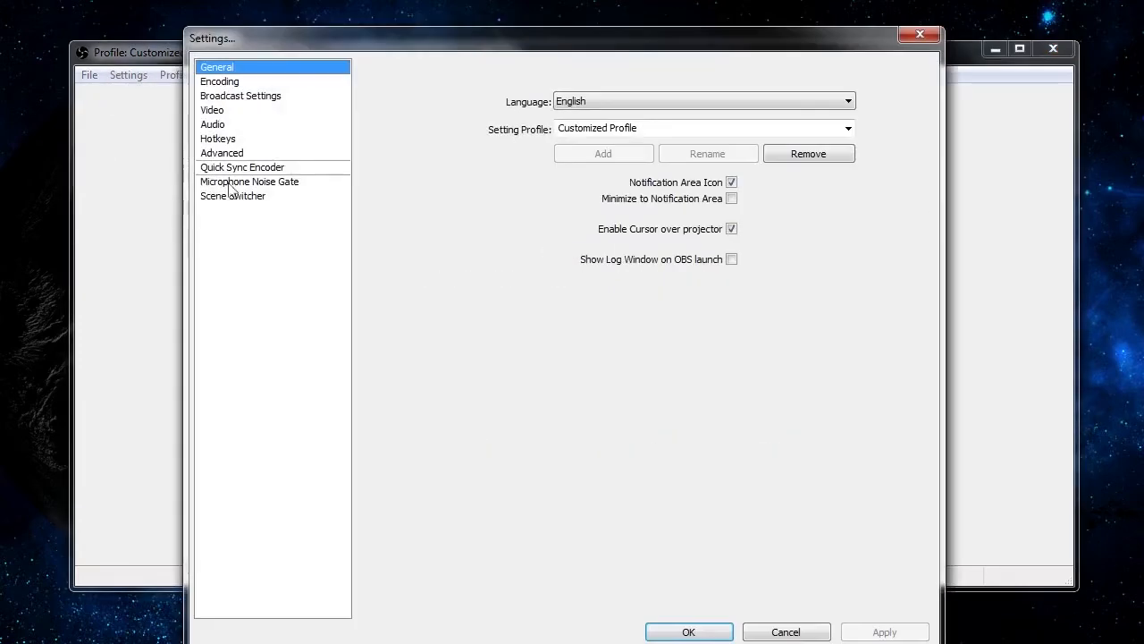
left_click(270, 202)
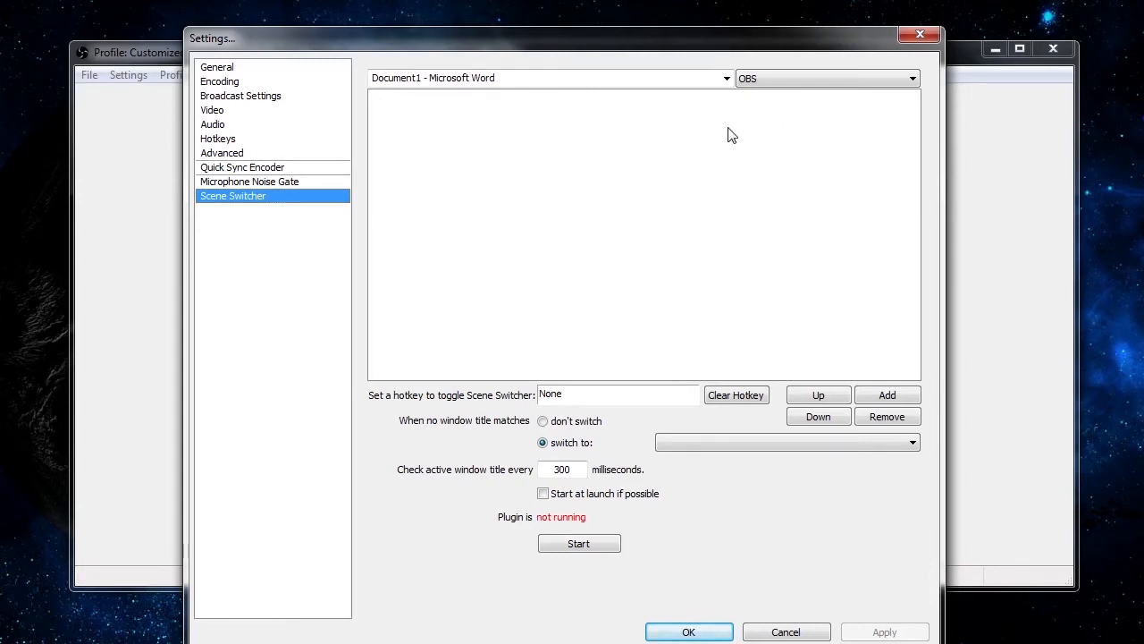
Step: Add a Scene Switcher rule that links the "Mozilla Firefox Start Page - Mozilla Firefox" window to the OBS Stream Test scene
left_click(727, 79)
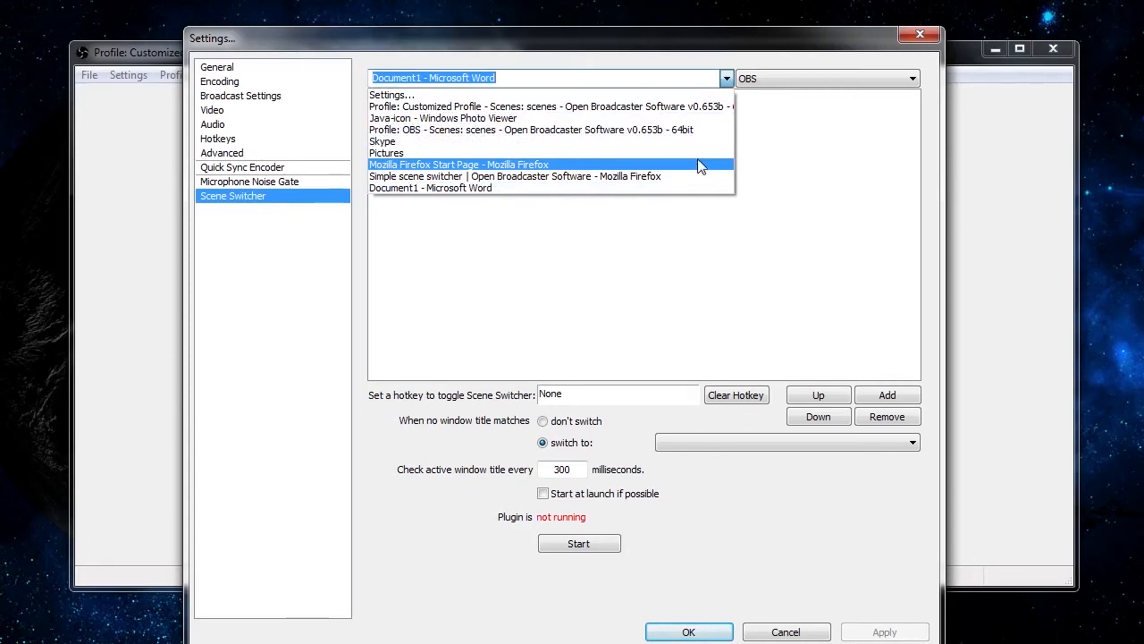
left_click(653, 168)
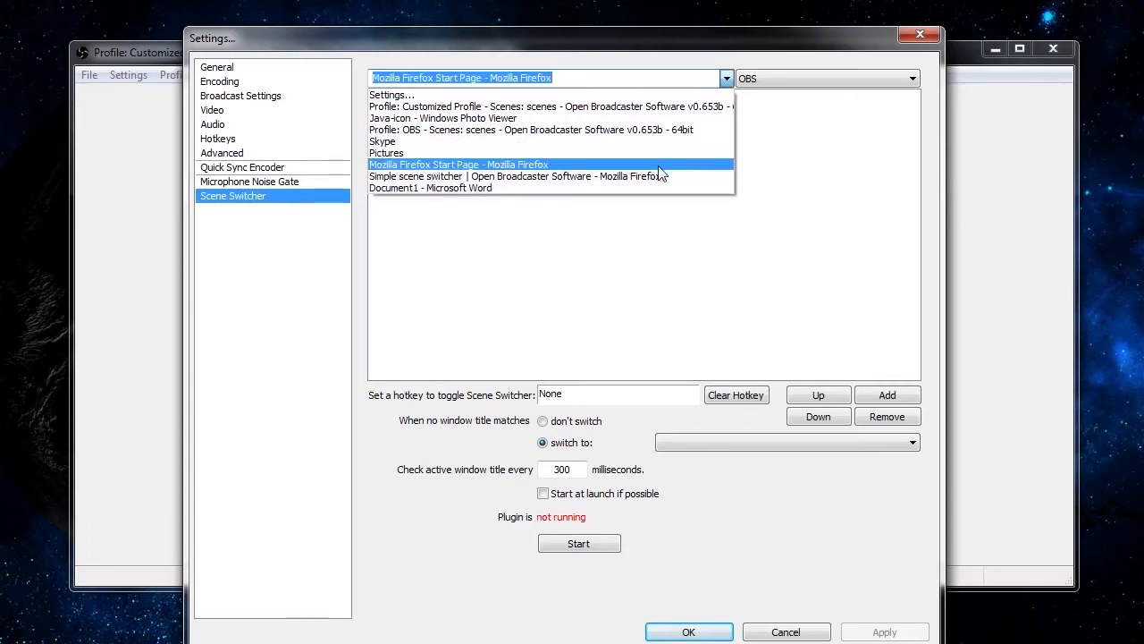
left_click(659, 167)
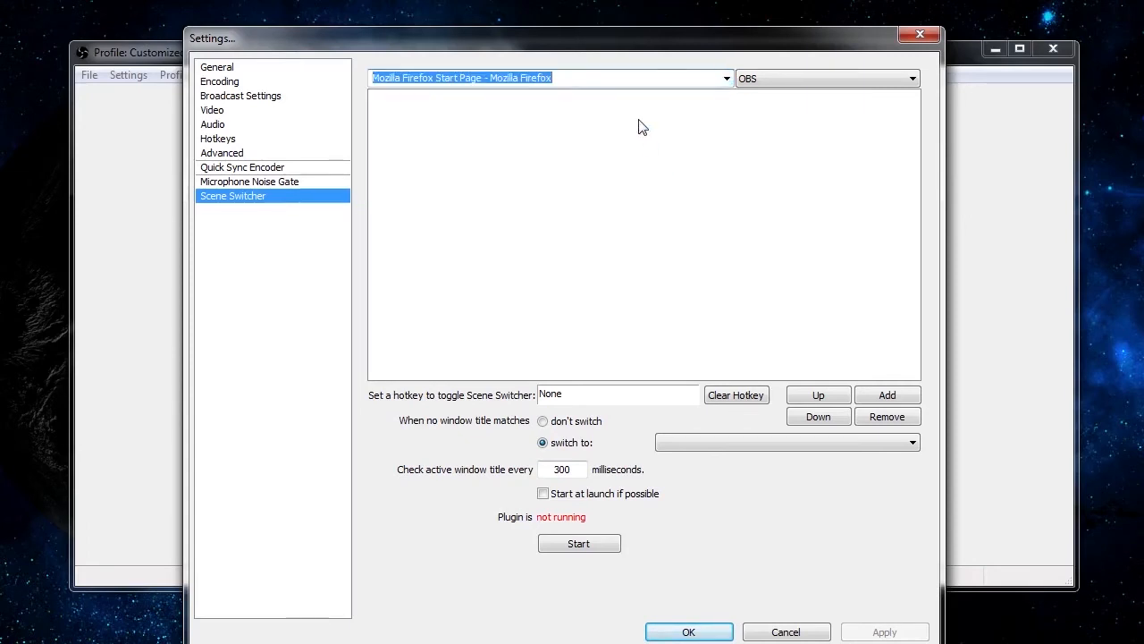
left_click(786, 78)
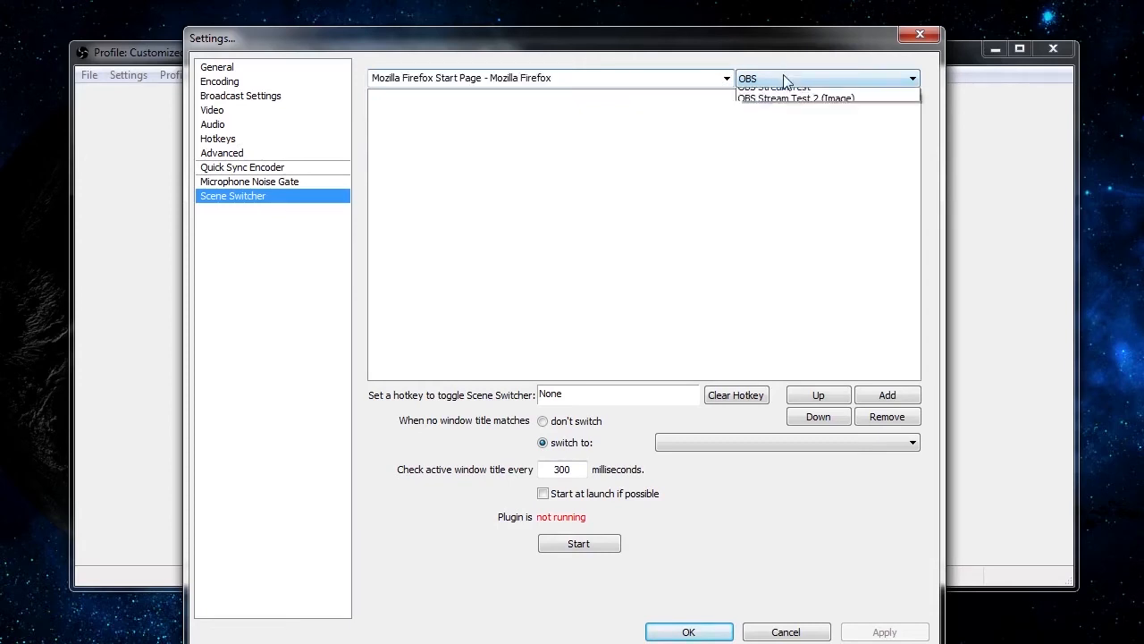
left_click(797, 108)
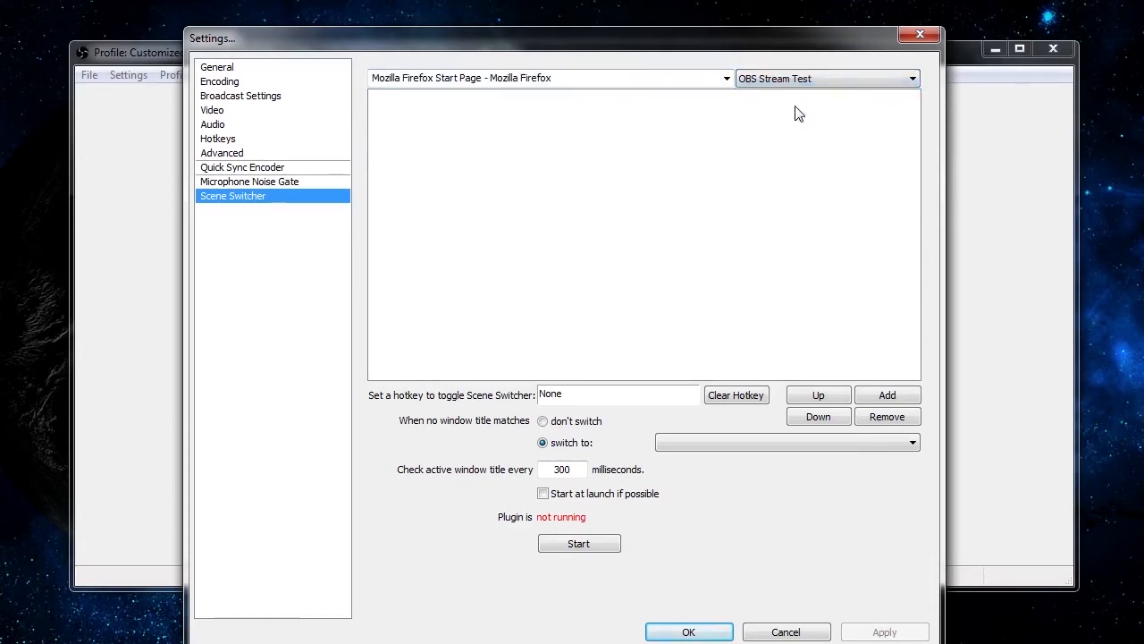
left_click(887, 395)
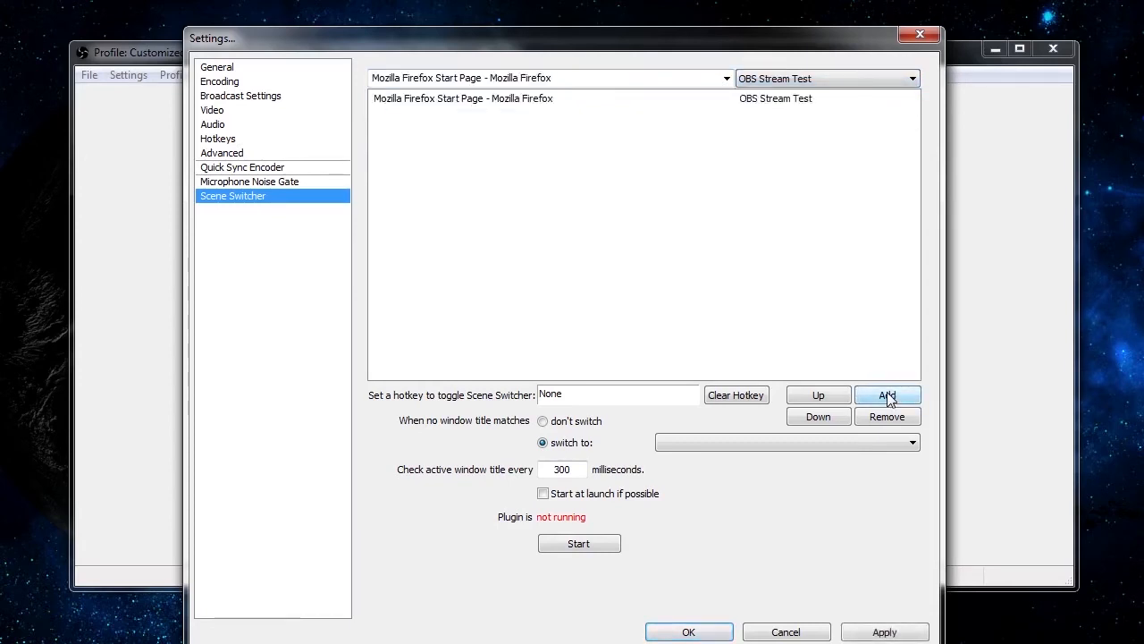
Step: Add a Scene Switcher rule that links the "Java-icon - Windows Photo Viewer" window to the OBS Stream Test 2 (Image) scene
left_click(727, 79)
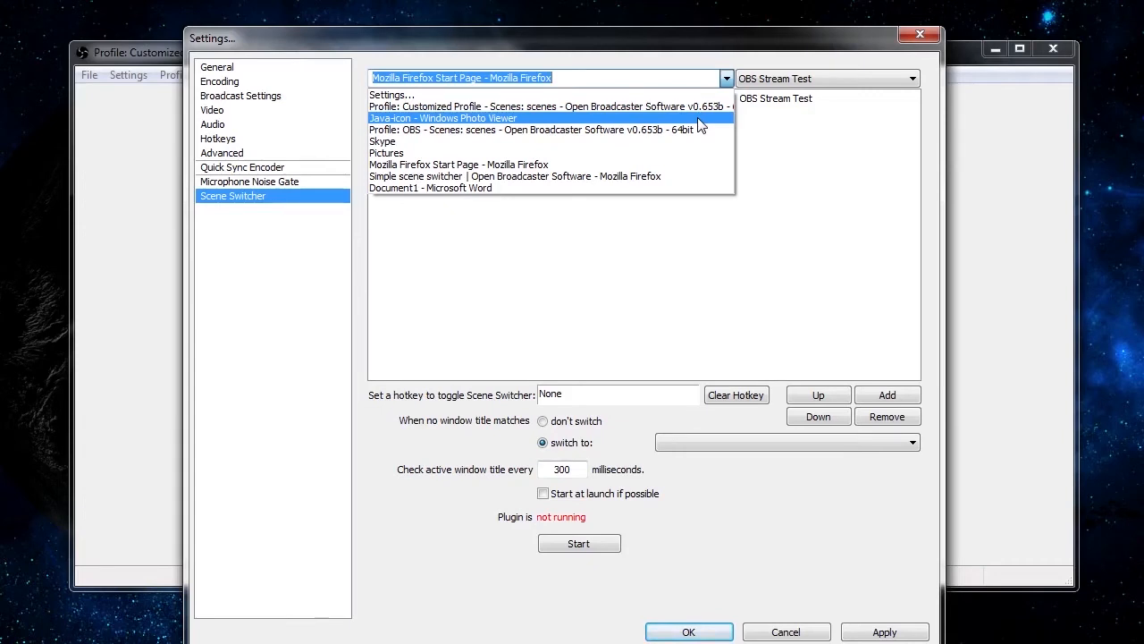
left_click(698, 119)
left_click(809, 81)
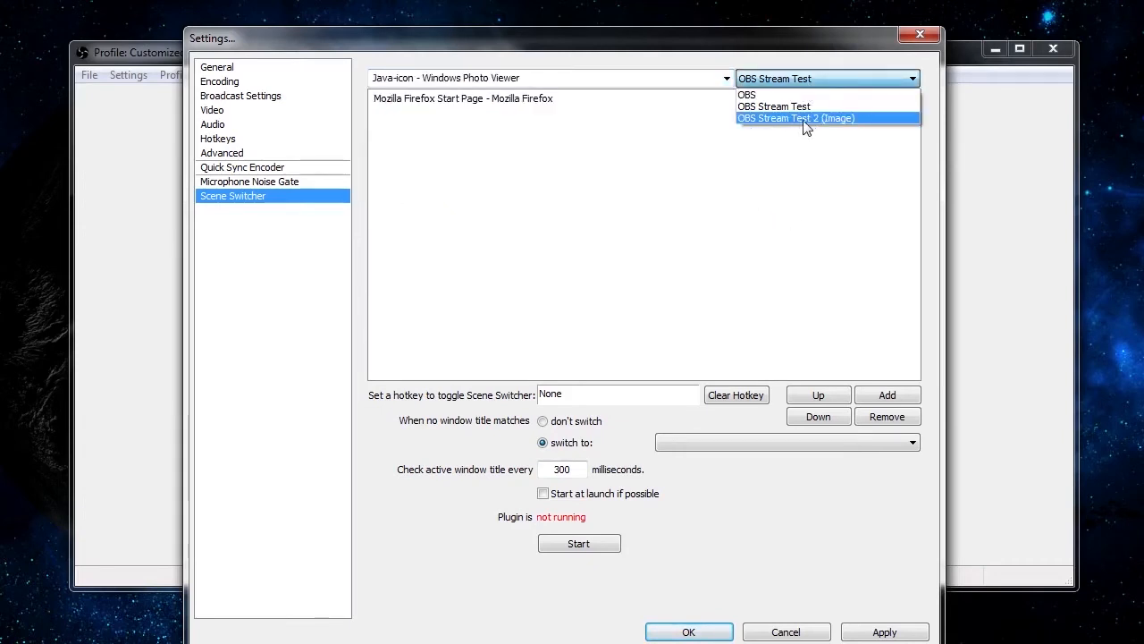
left_click(825, 120)
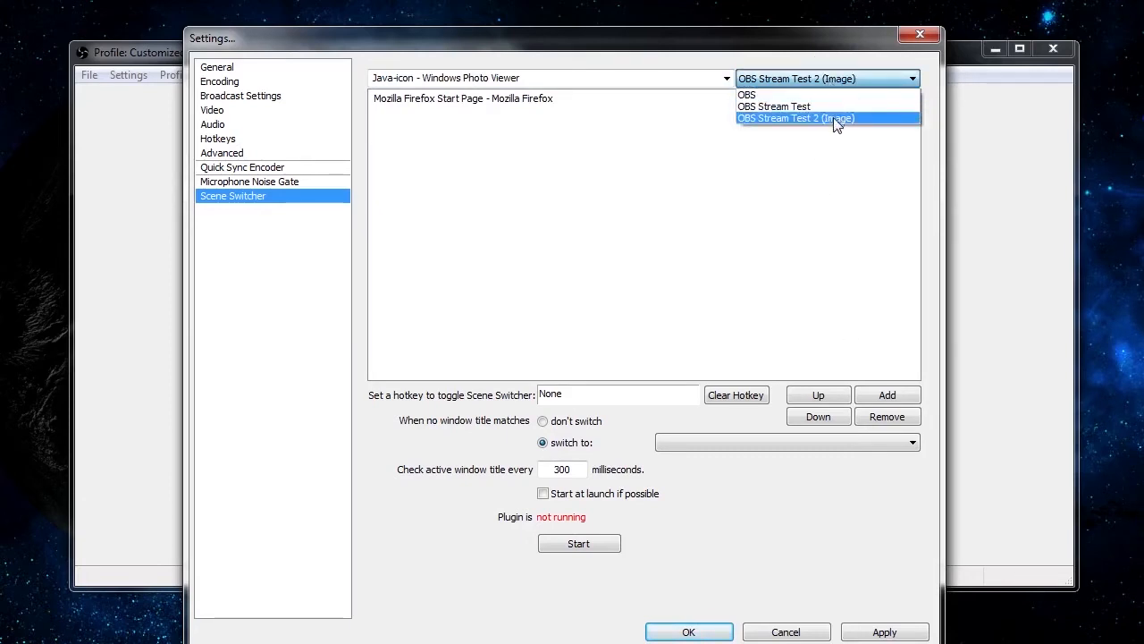
left_click(836, 119)
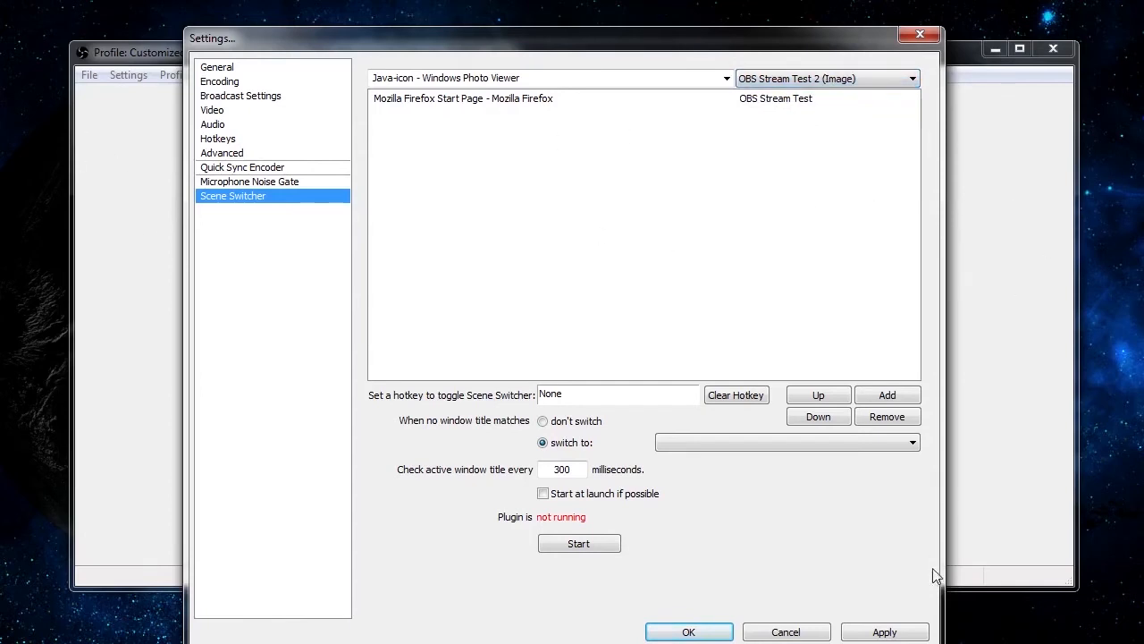
left_click(880, 396)
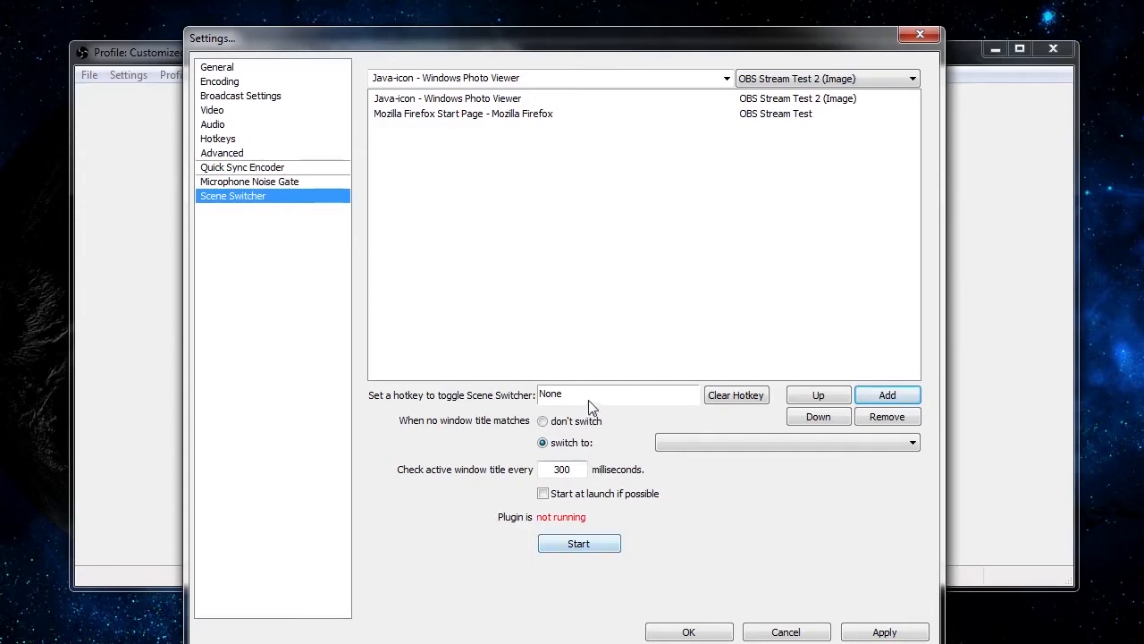
Step: Set F12 as the Scene Switcher toggle hotkey and choose don't switch when no window title matches
left_click(615, 400)
key("F12")
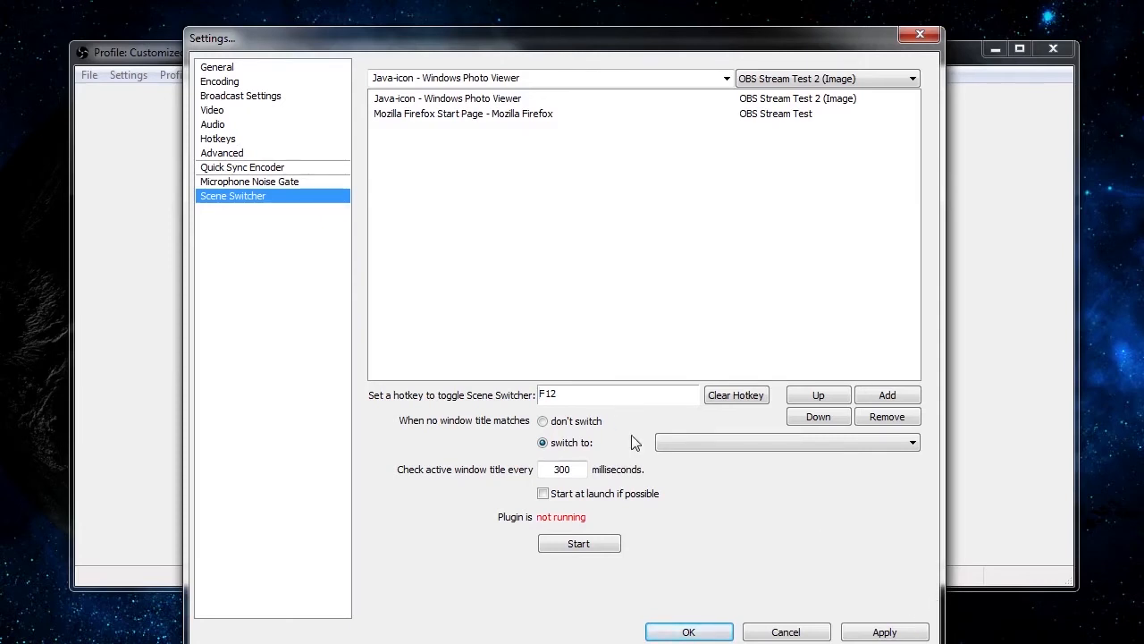
left_click(667, 445)
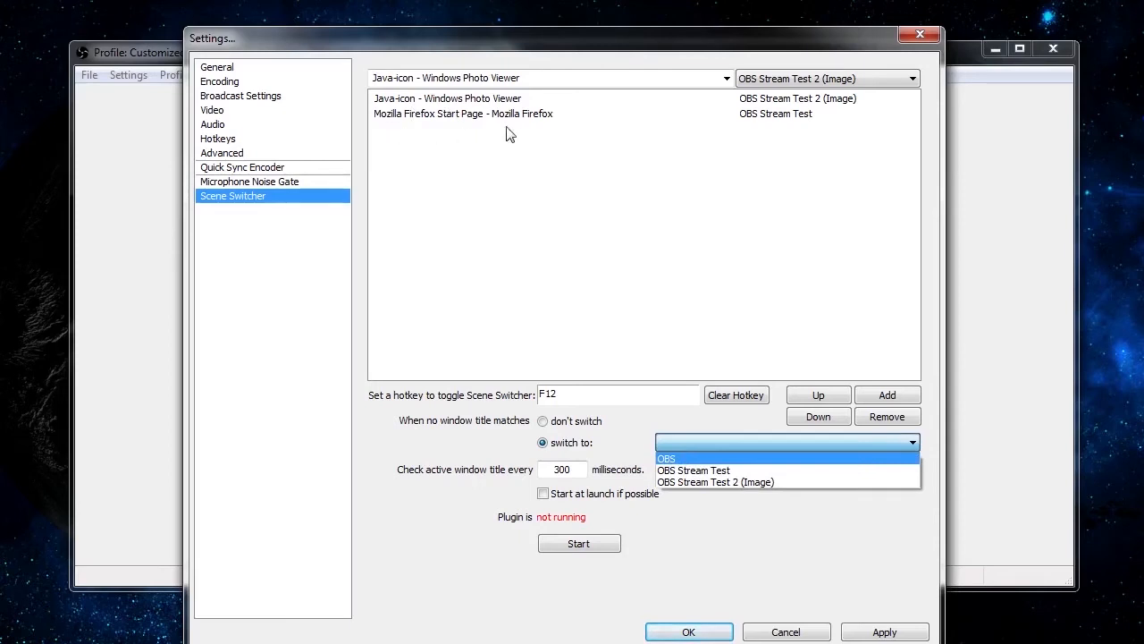
left_click(628, 267)
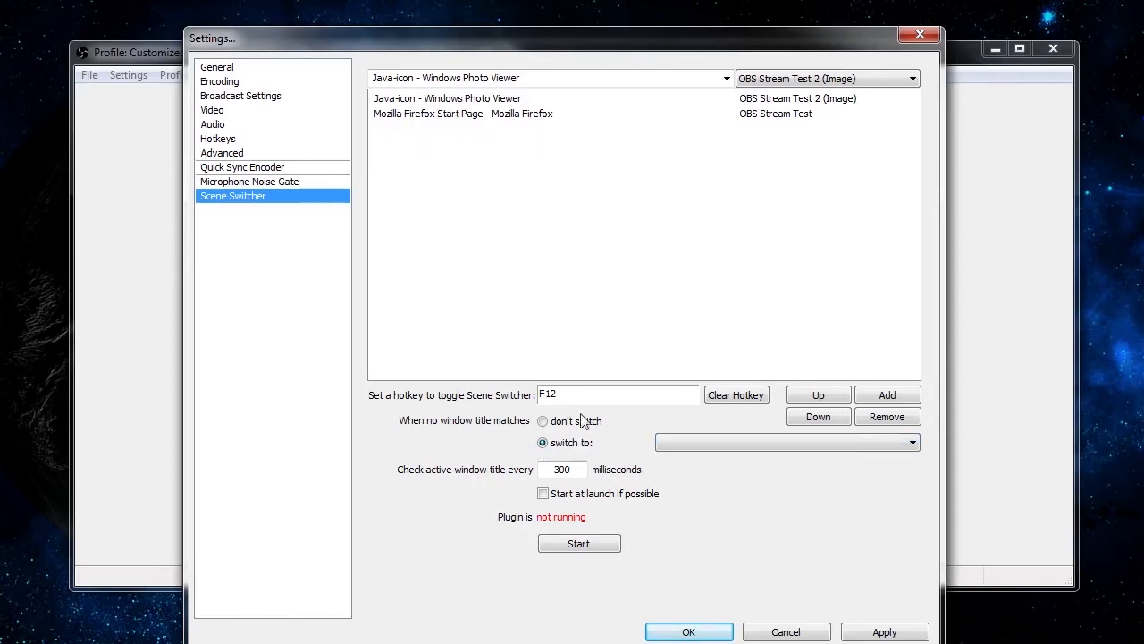
left_click(575, 424)
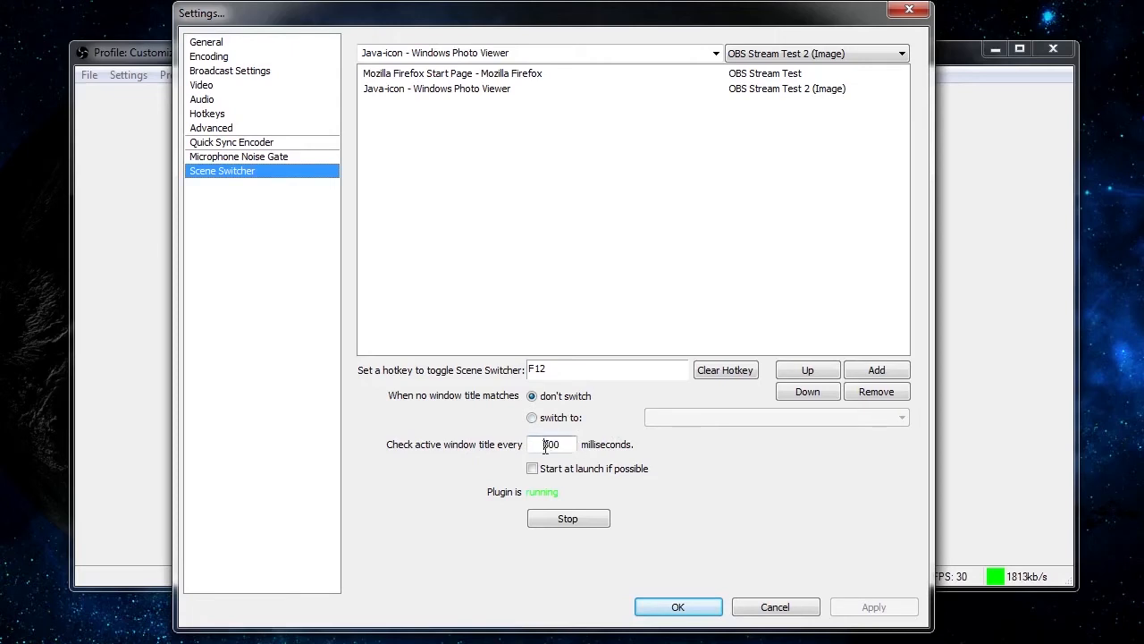
Step: Check the active window title interval, apply the Scene Switcher settings and close the settings
left_click_drag(542, 445, 573, 447)
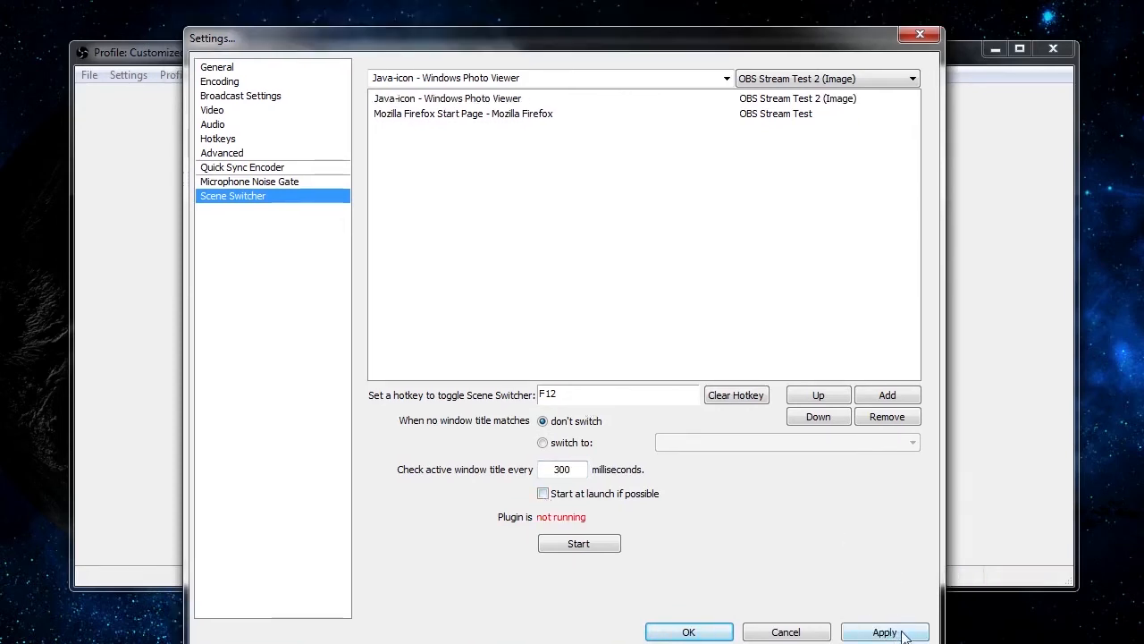
left_click(887, 632)
left_click(689, 632)
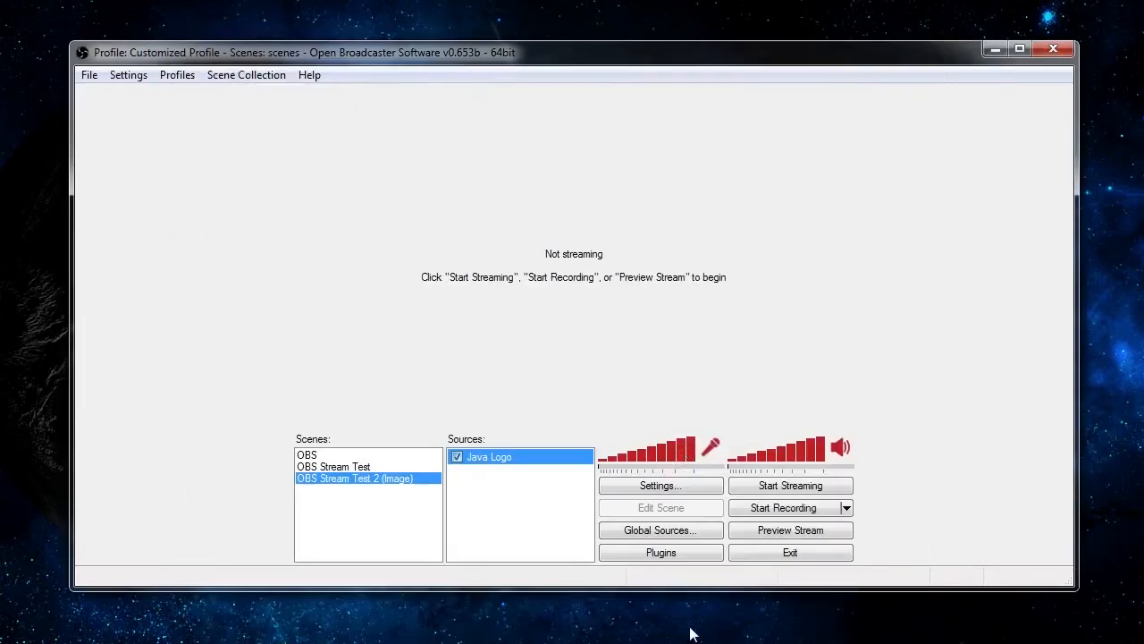
Step: Start the stream preview and test switching between the OBS Stream Test and OBS Stream Test 2 (Image) scenes
left_click(797, 535)
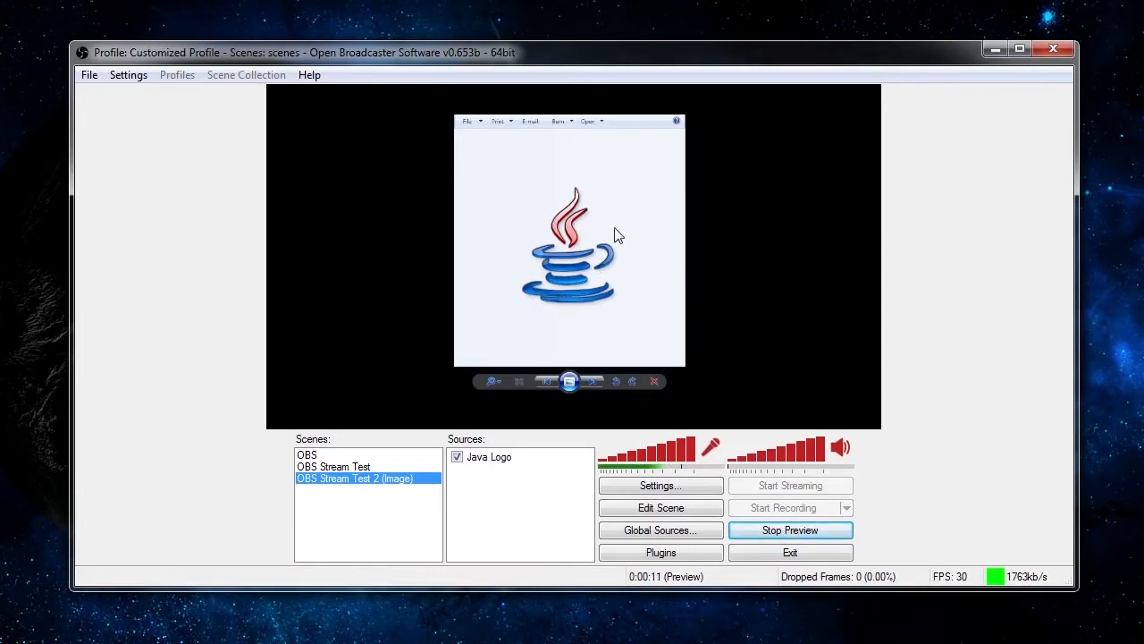
left_click(389, 468)
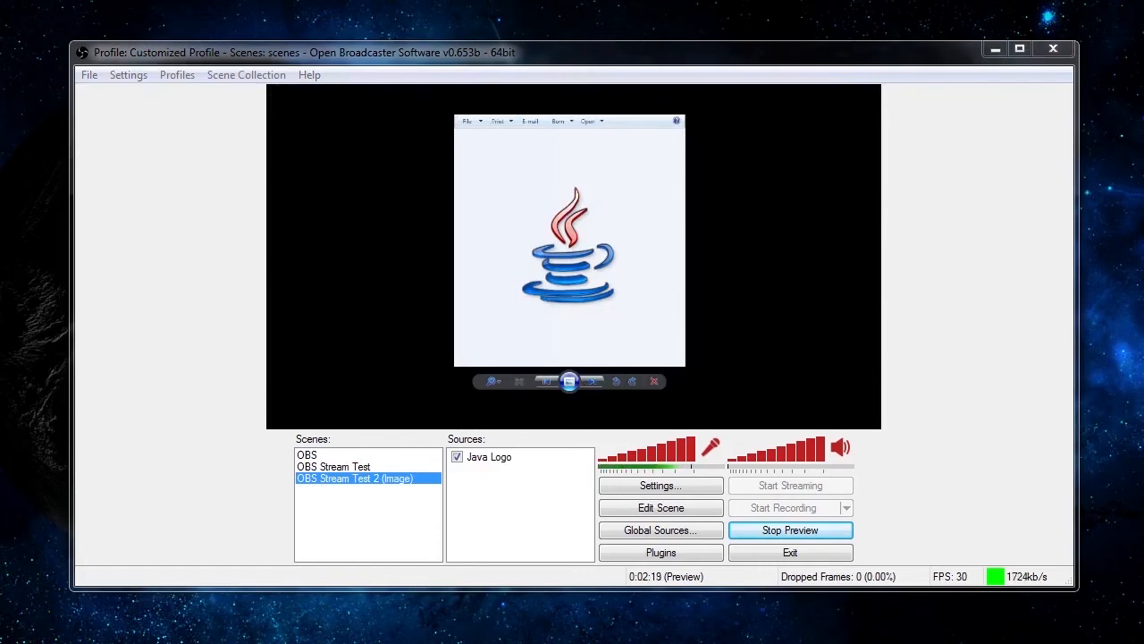
left_click(333, 466)
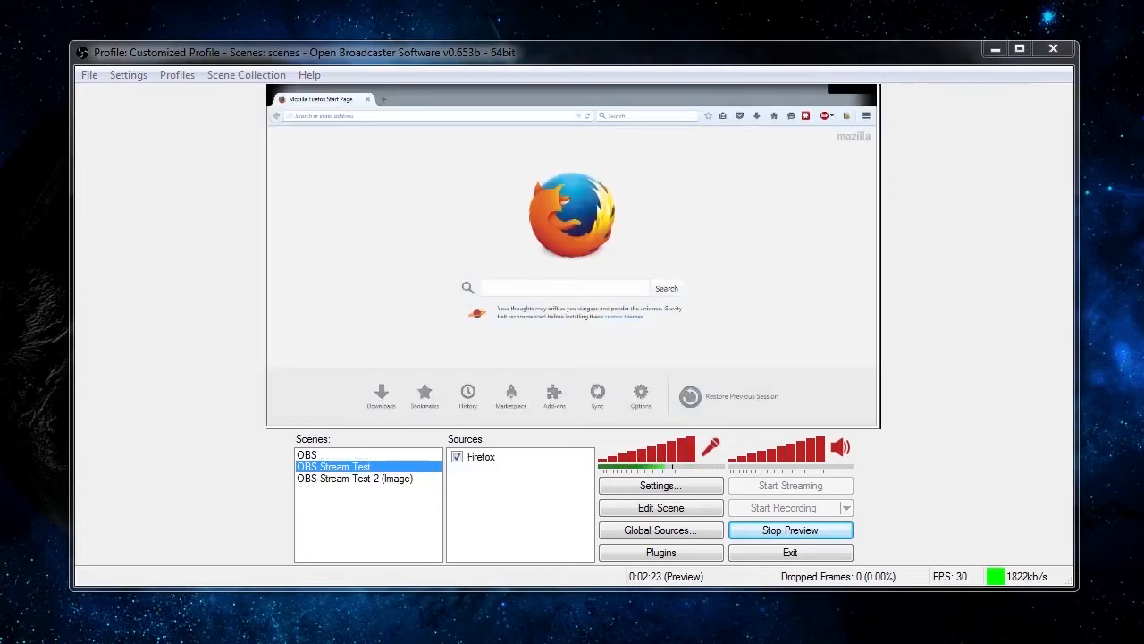
left_click(355, 478)
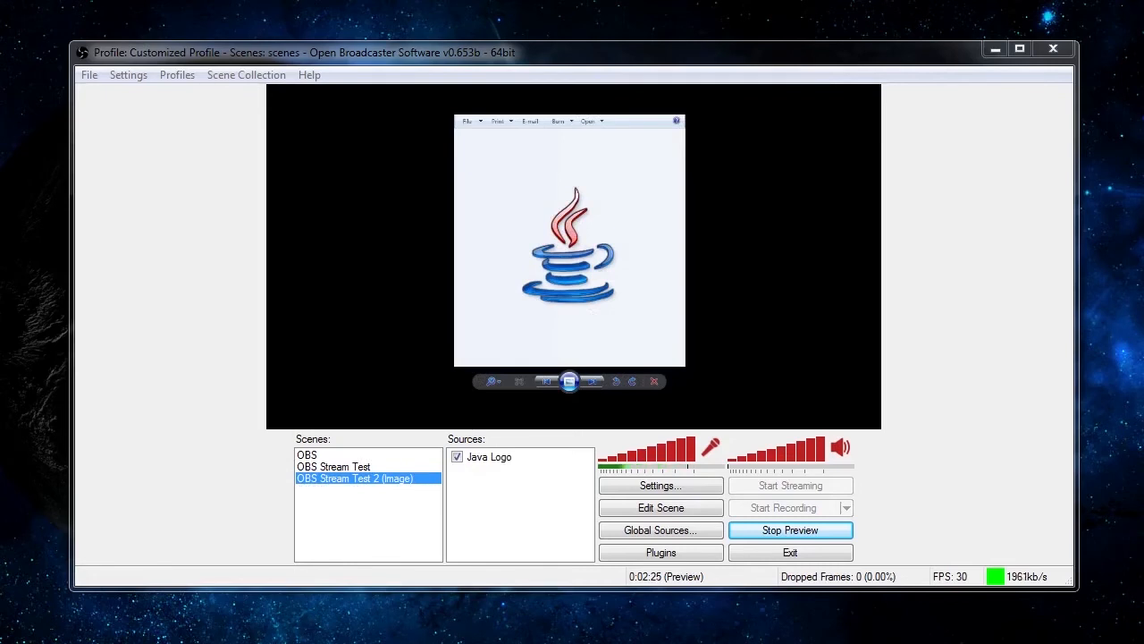
key("Up")
key("Down")
Step: Review the Scene Switcher rules, toggle hotkey and running status, and close the settings
left_click(661, 486)
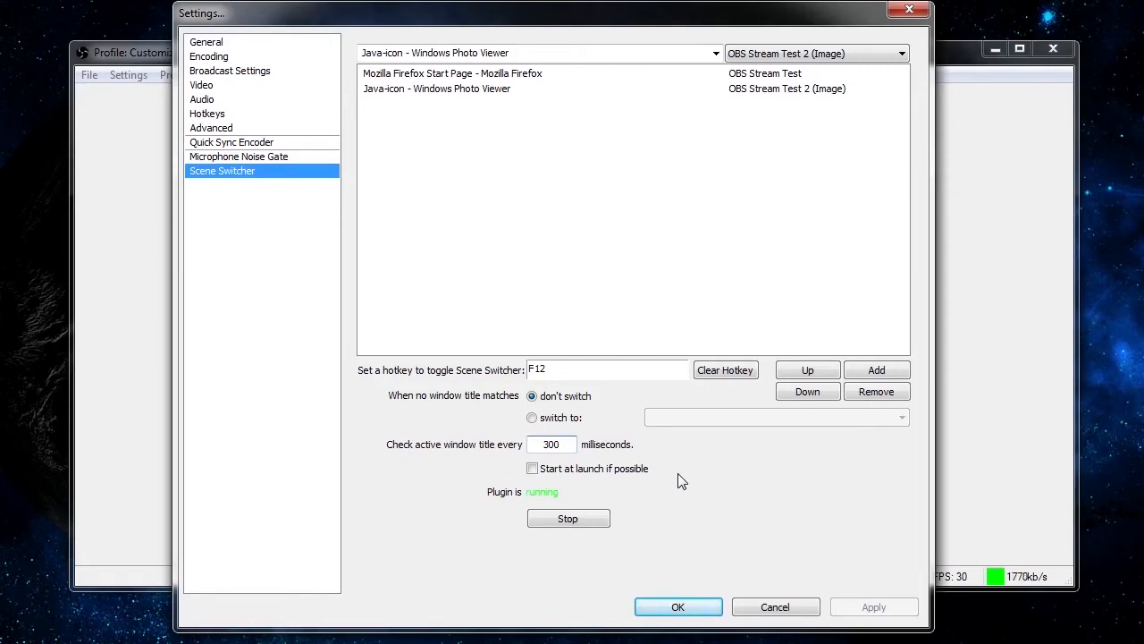
left_click(699, 608)
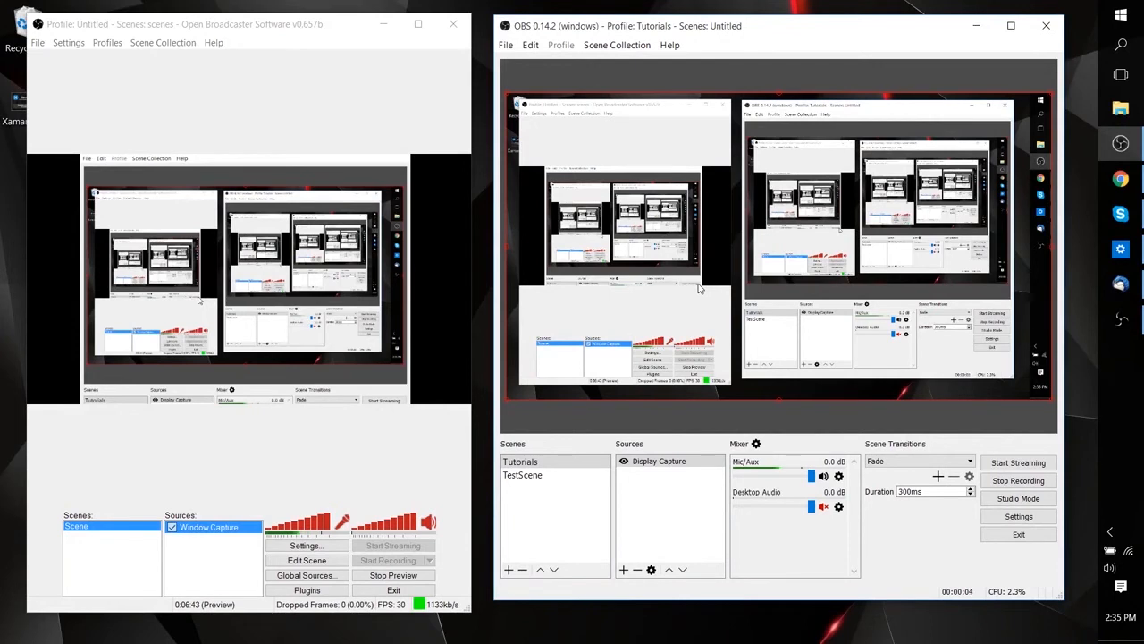
Step: Compare the main windows of OBS v0.657b and OBS 0.14.2, including their scene lists, source lists and audio controls
left_click(299, 76)
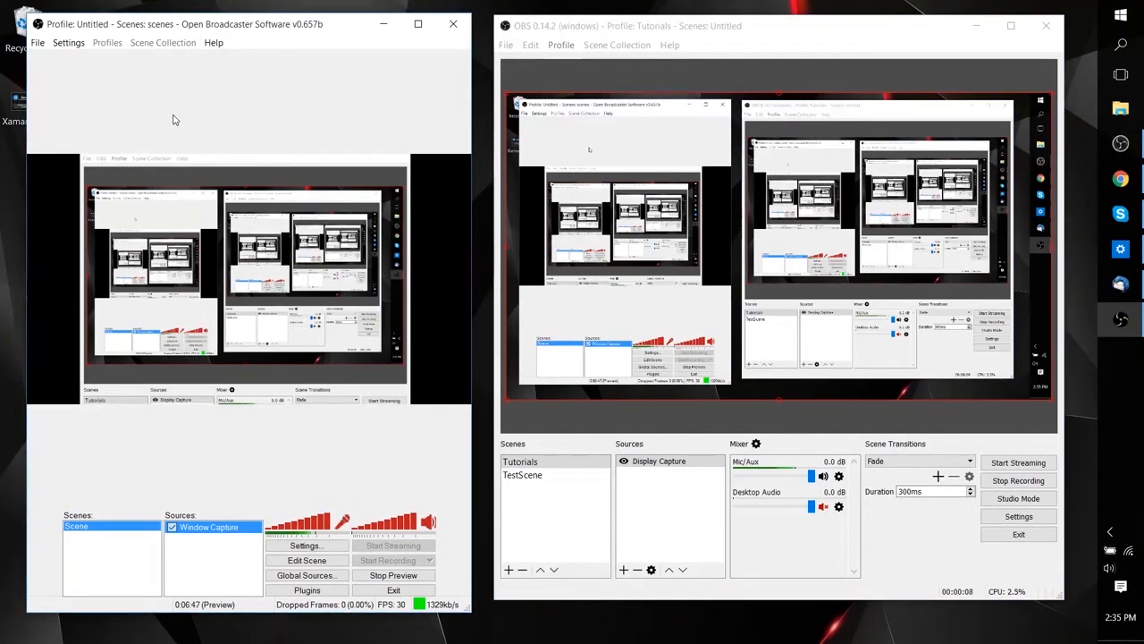
left_click(710, 27)
left_click(266, 71)
left_click(761, 26)
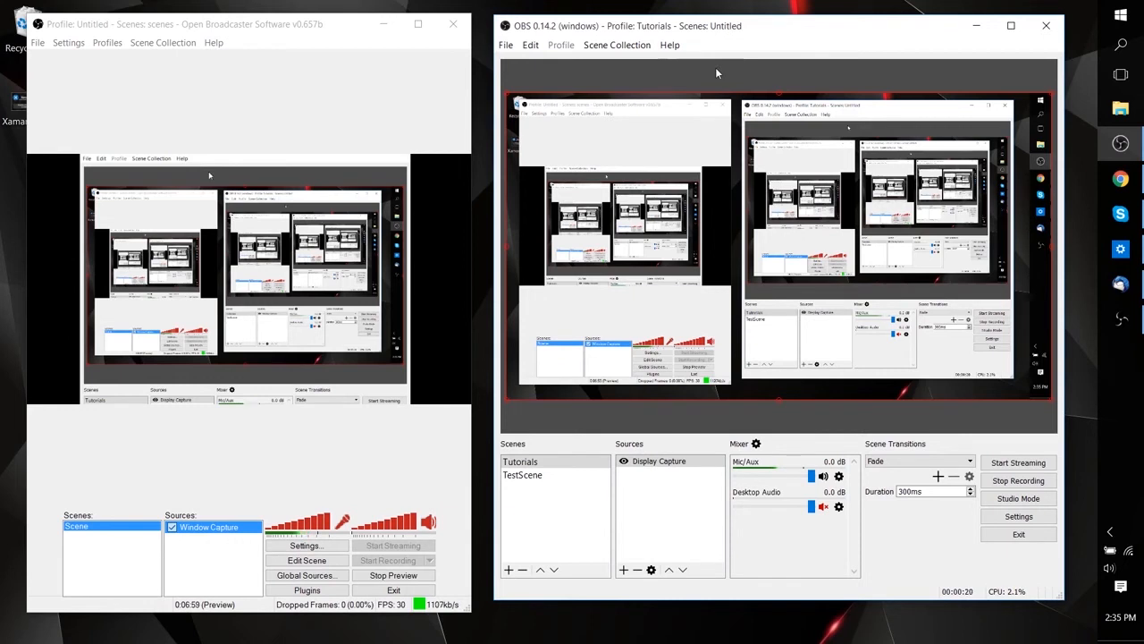
left_click(356, 78)
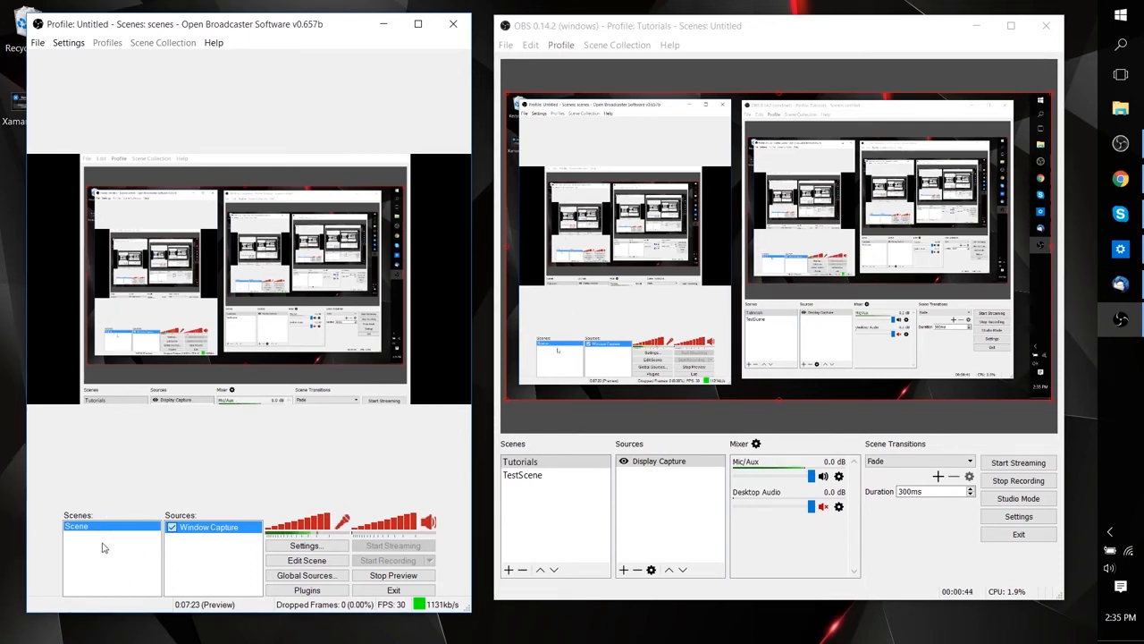
left_click(575, 507)
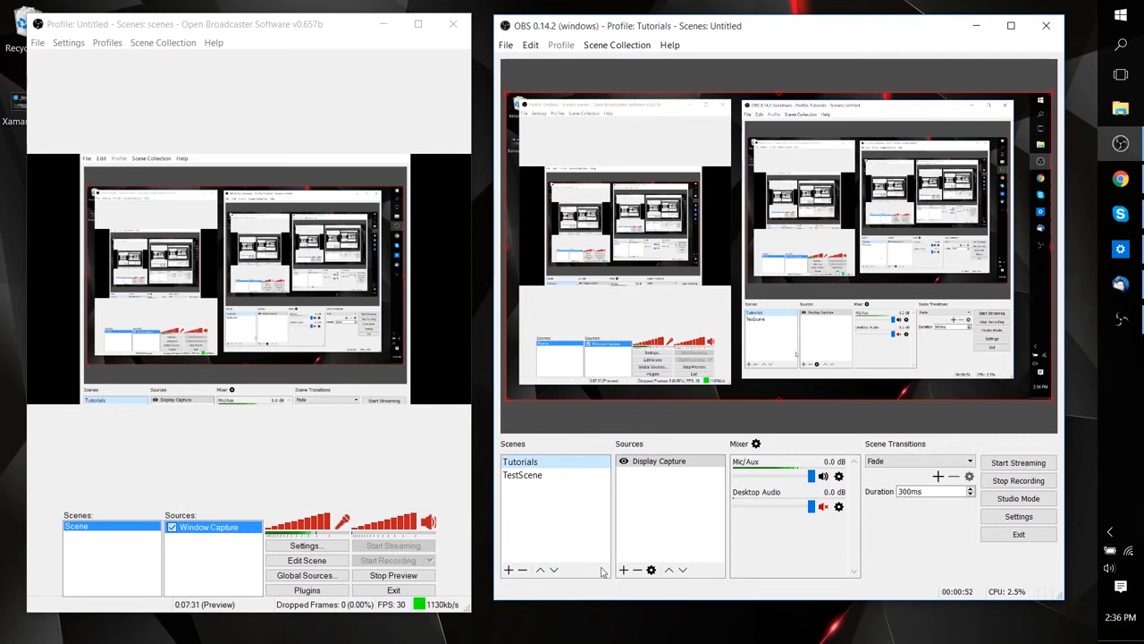
right_click(78, 556)
left_click(622, 575)
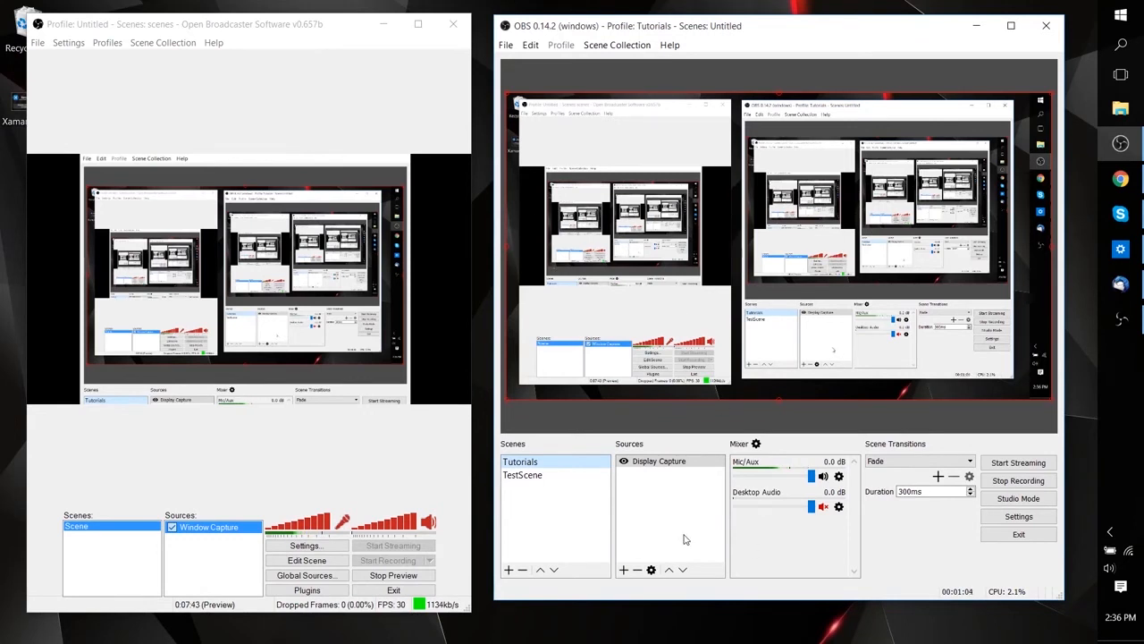
left_click(338, 466)
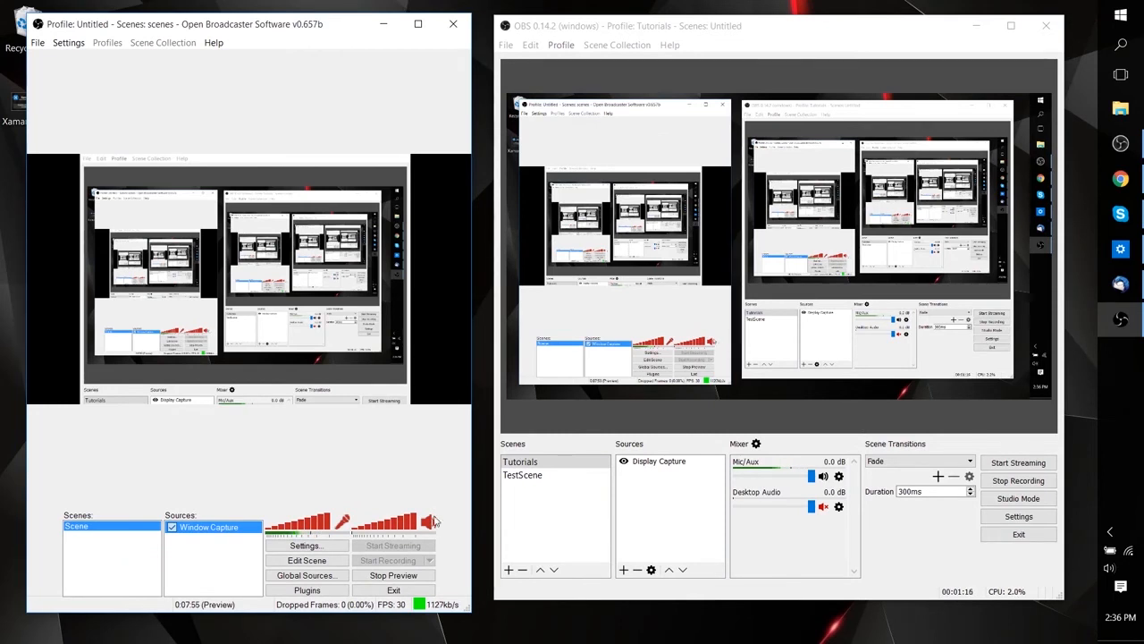
Step: Check the available devices in the Mic/Aux properties of OBS 0.14.2 and close them without changes
left_click(838, 477)
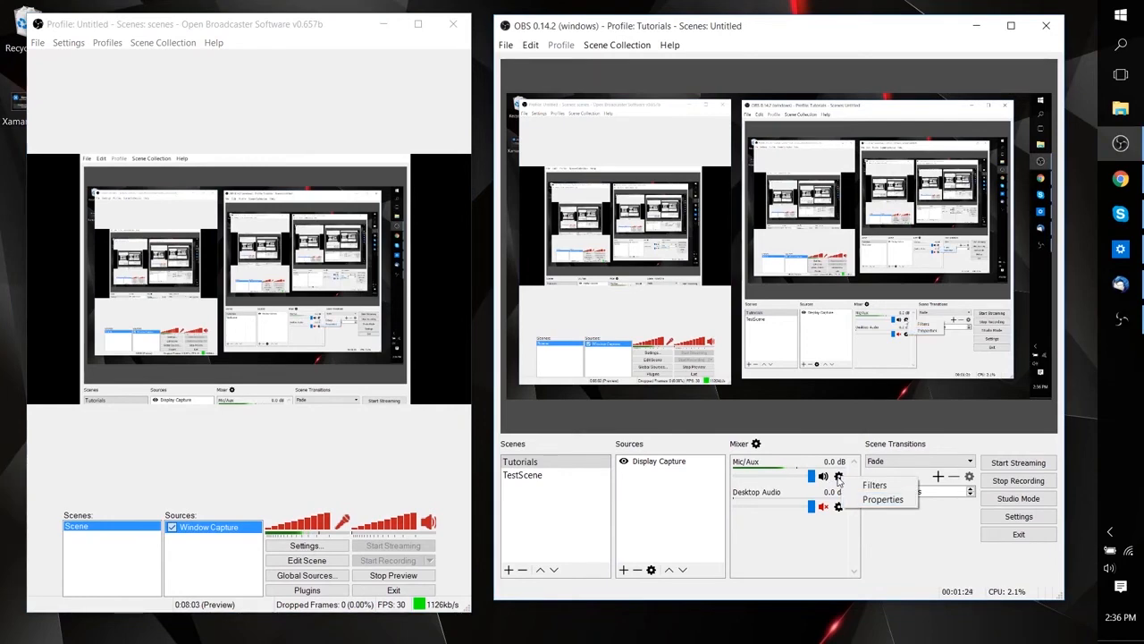
left_click(884, 499)
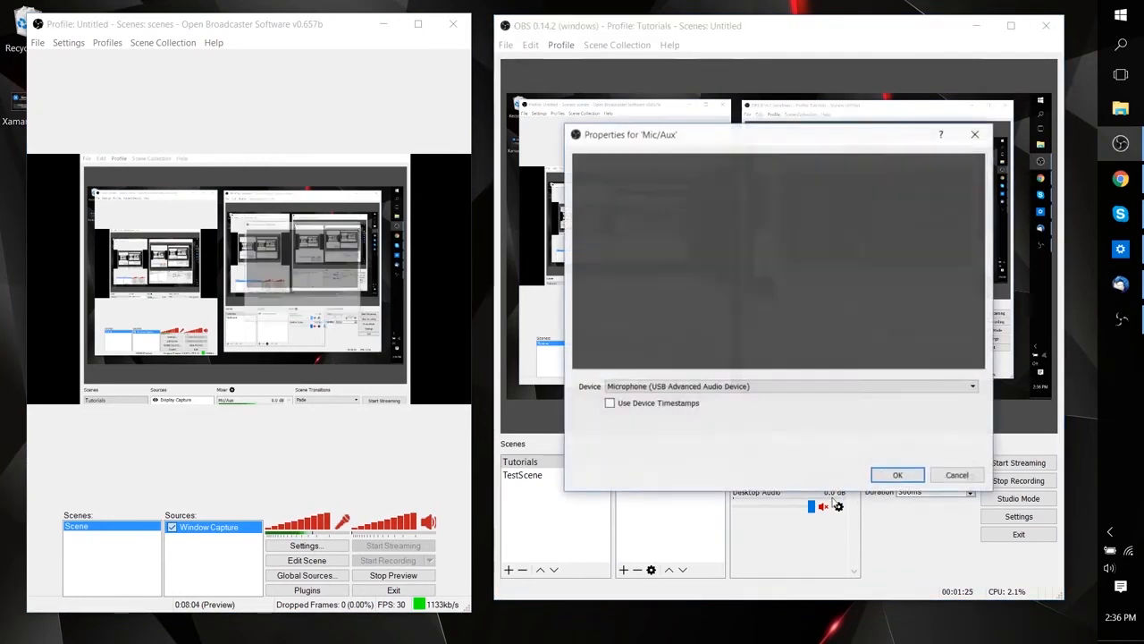
left_click(762, 386)
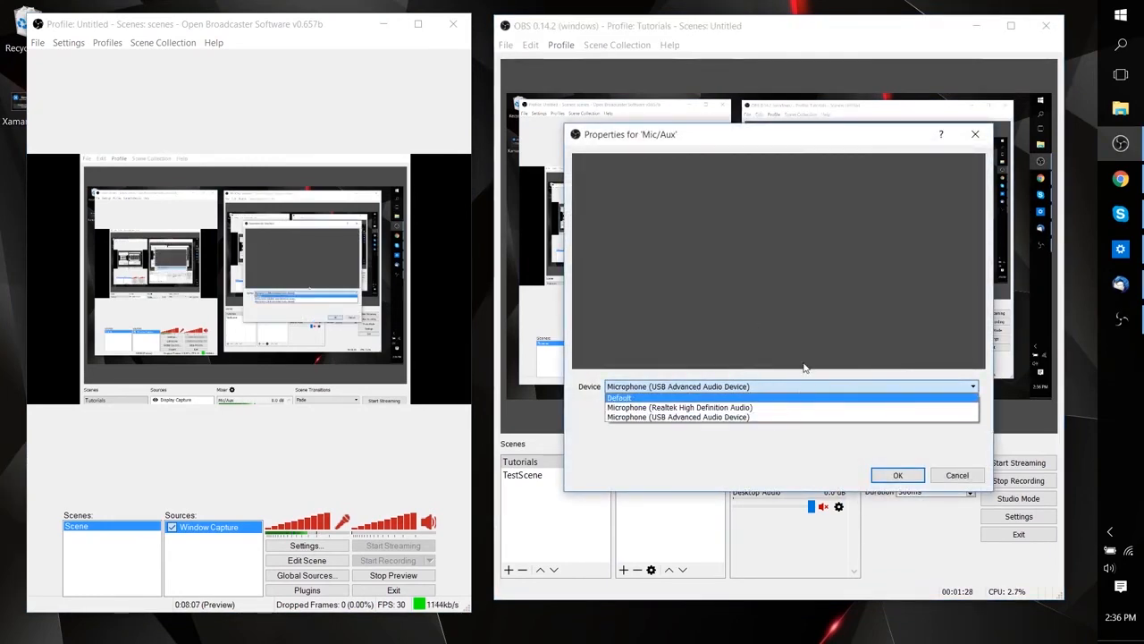
left_click(954, 380)
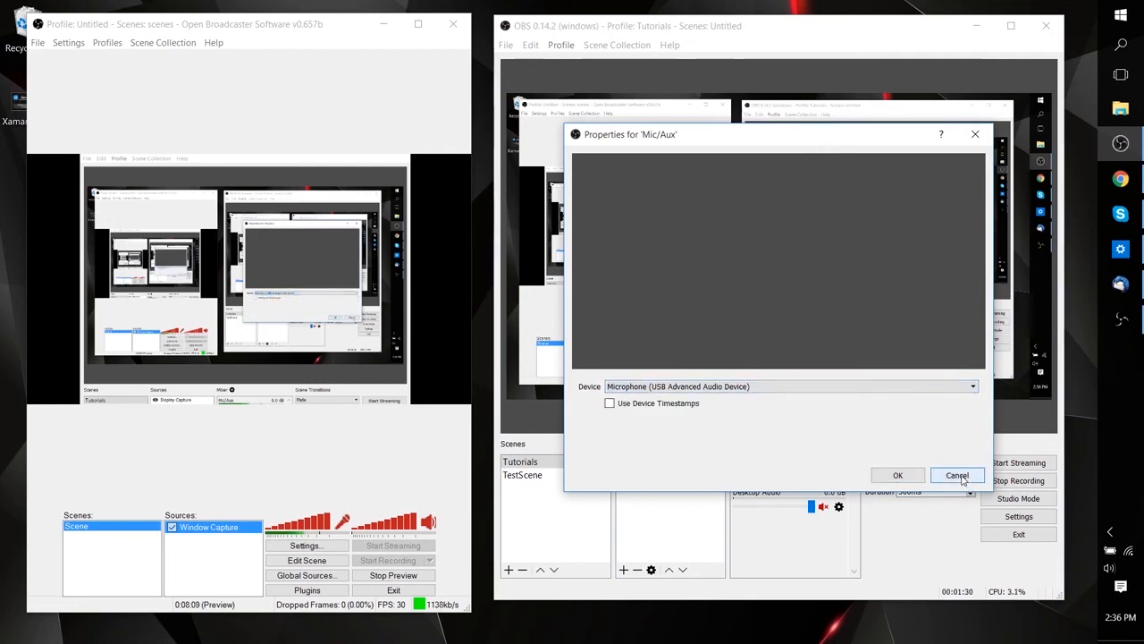
left_click(961, 478)
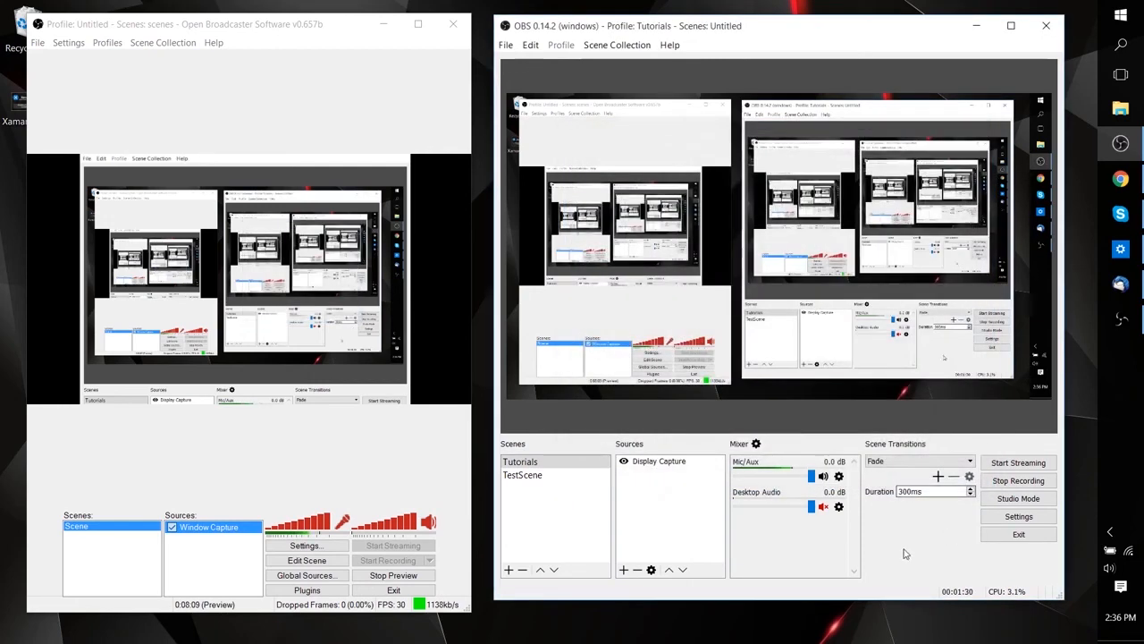
Step: View the audio device settings in OBS v0.657b and close them without changes
left_click(68, 44)
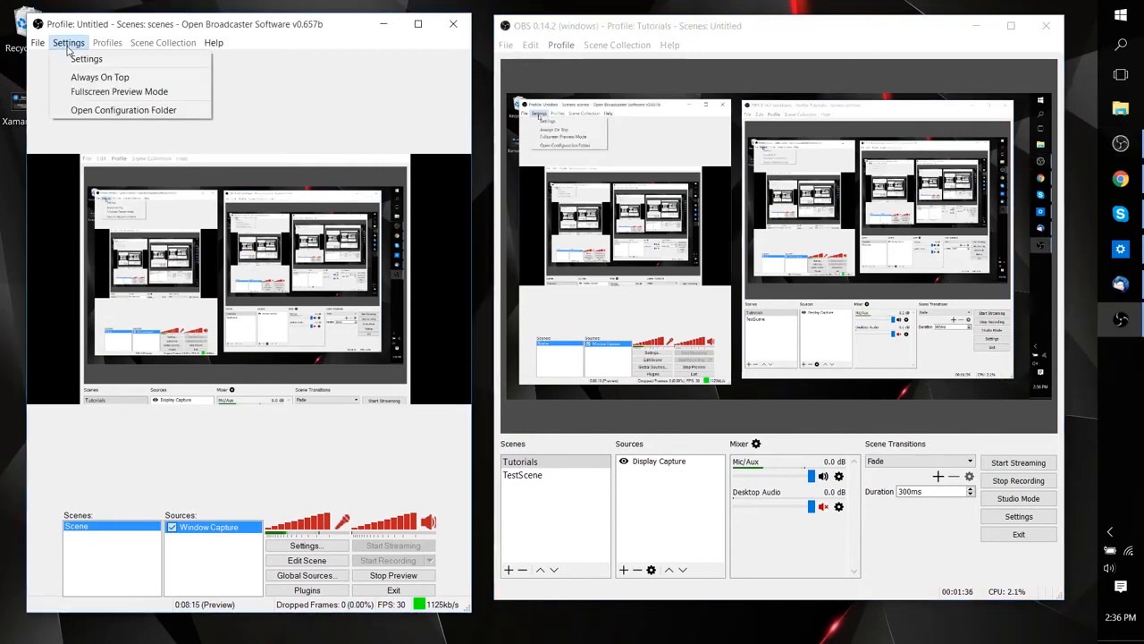
left_click(87, 59)
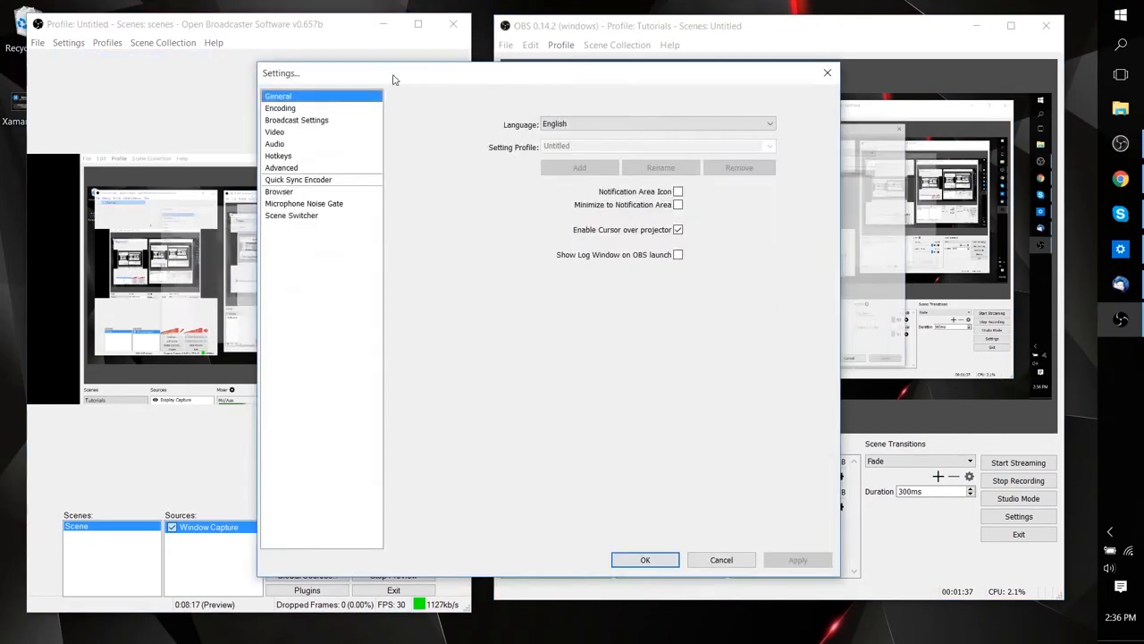
left_click(151, 129)
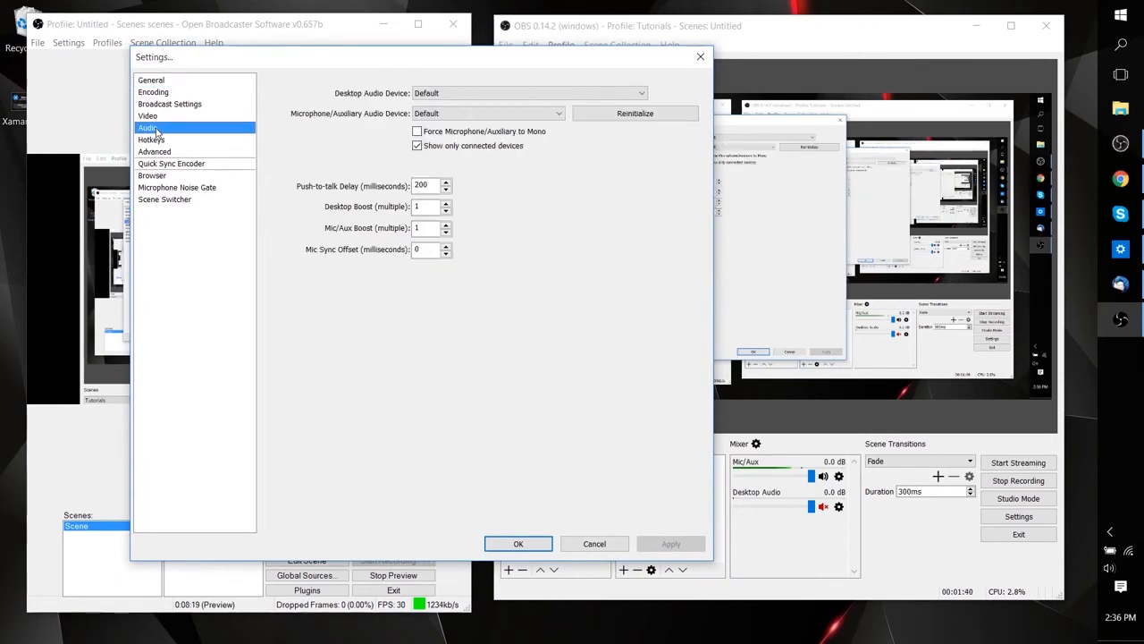
left_click(597, 545)
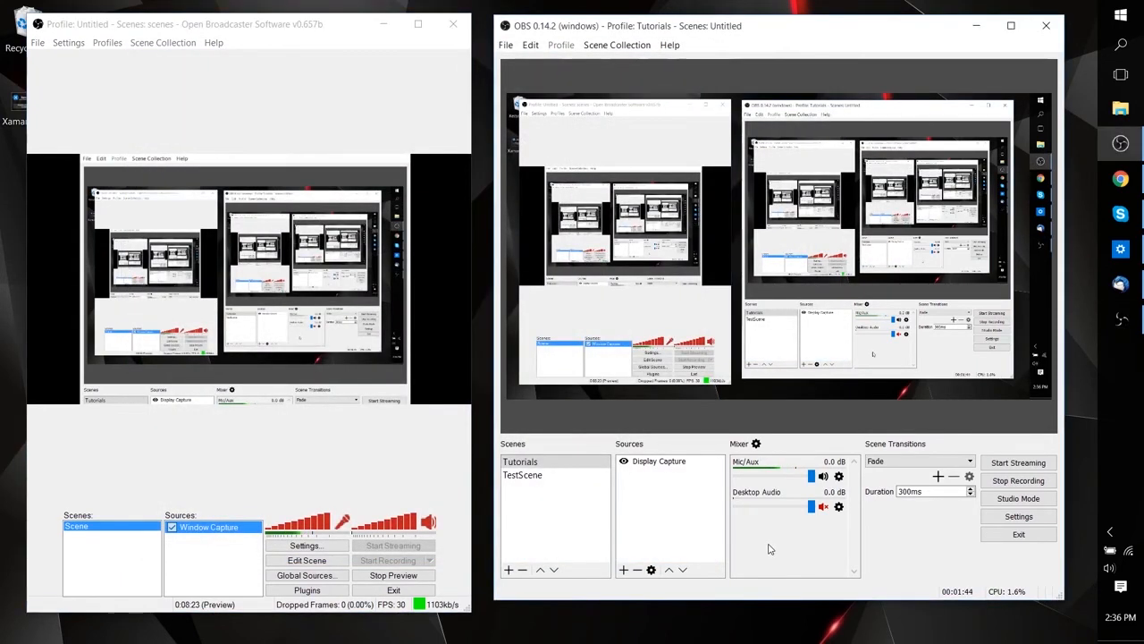
Step: Open the OBS v0.657b settings again and move the dialog clear of the OBS 0.14.2 window
left_click(61, 43)
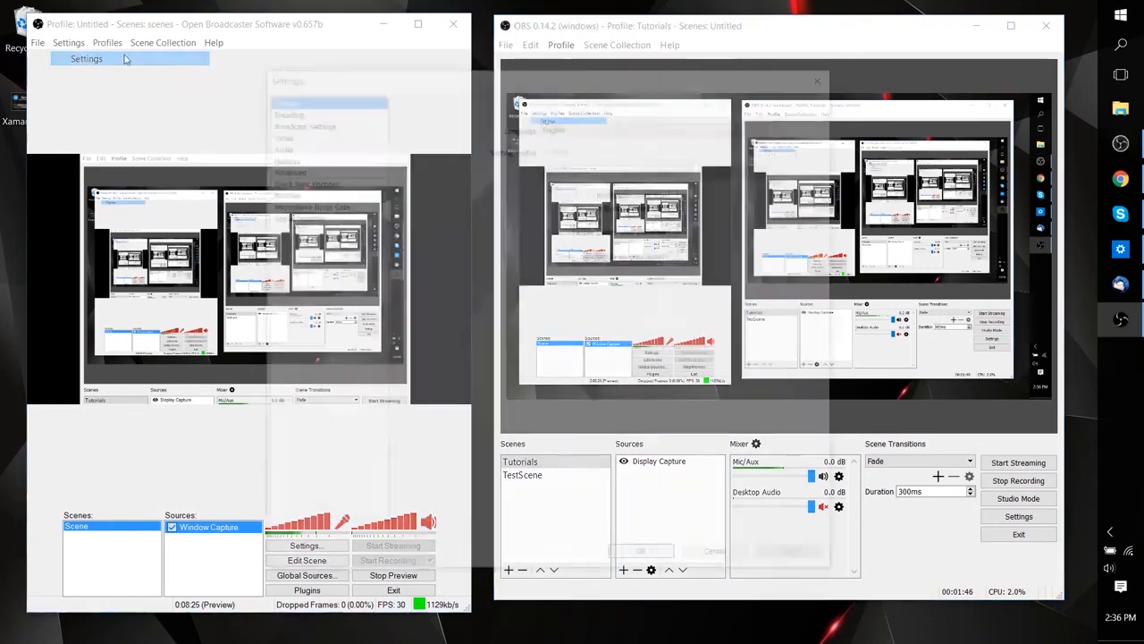
left_click(86, 58)
left_click_drag(590, 71, 375, 71)
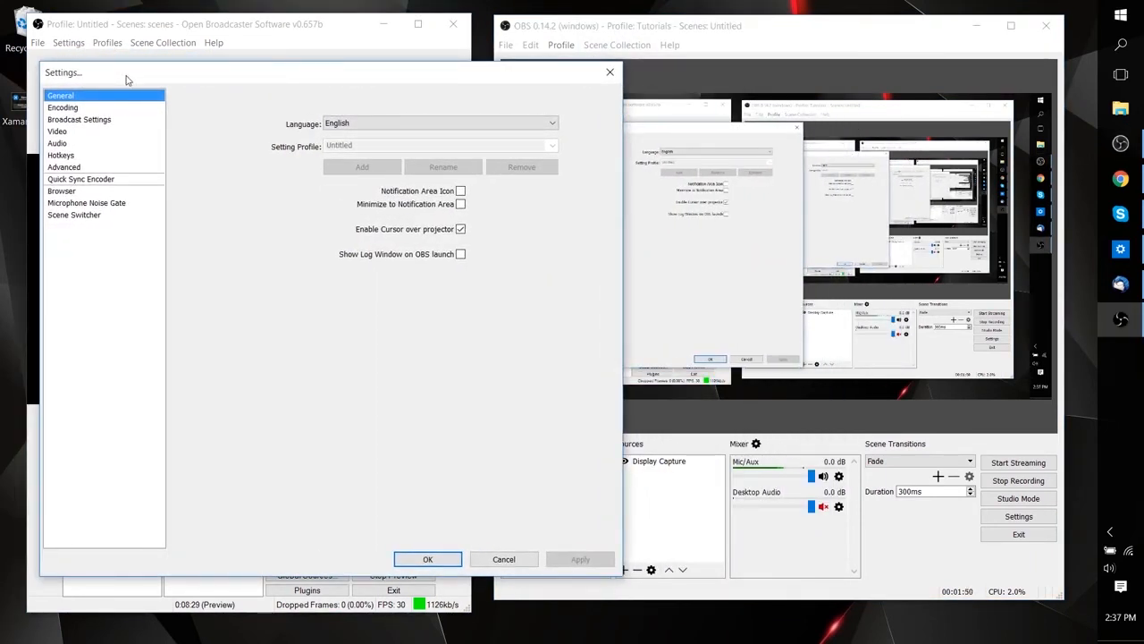
mouse_move(126, 76)
left_mouse_down()
mouse_move(89, 69)
mouse_move(121, 72)
left_mouse_up()
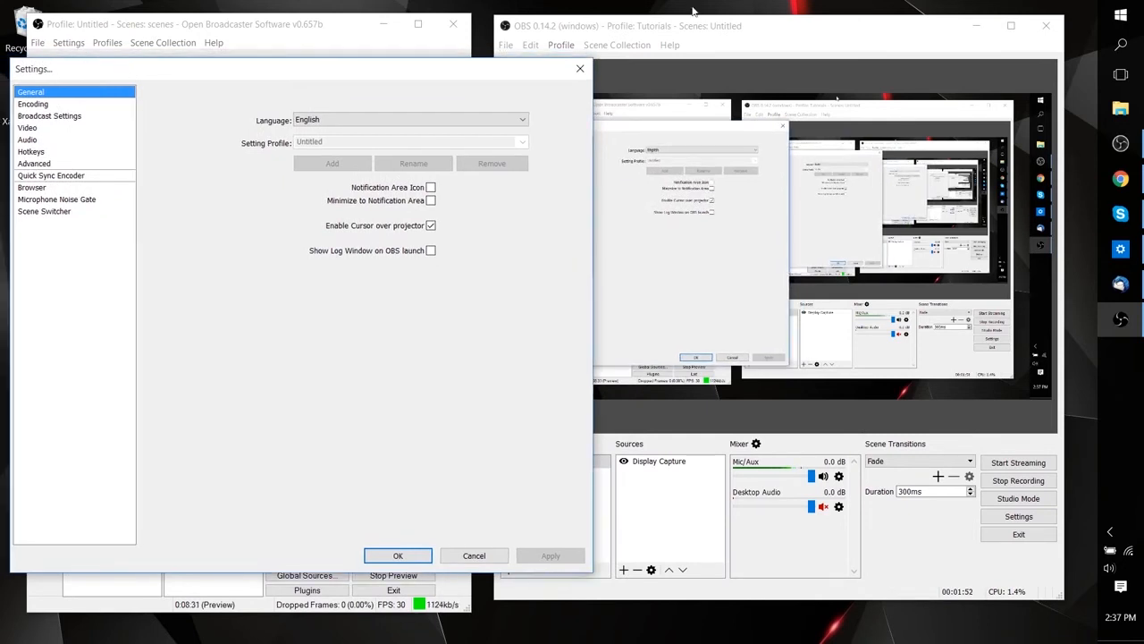
Step: Open the OBS 0.14.2 settings and arrange both settings dialogs side by side
left_click(702, 25)
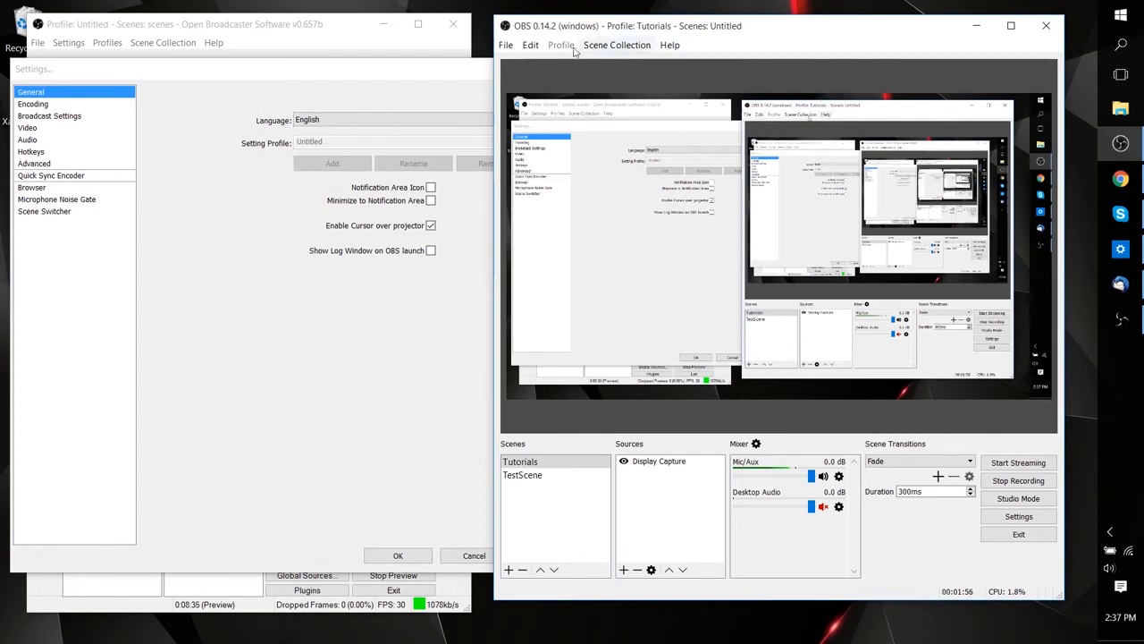
left_click(506, 44)
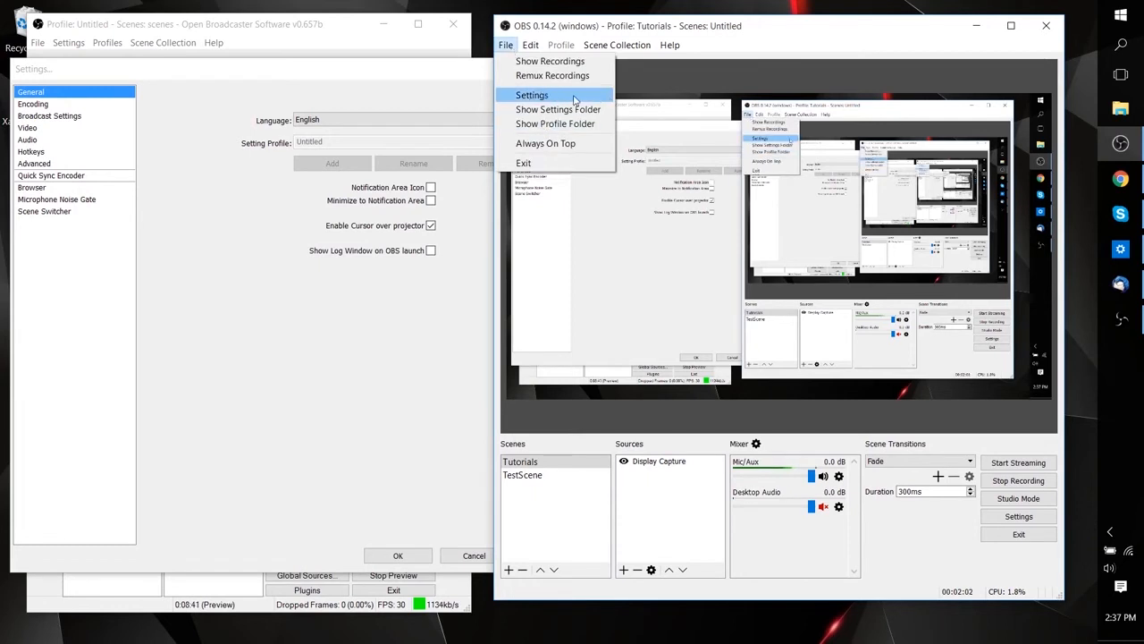
left_click(783, 43)
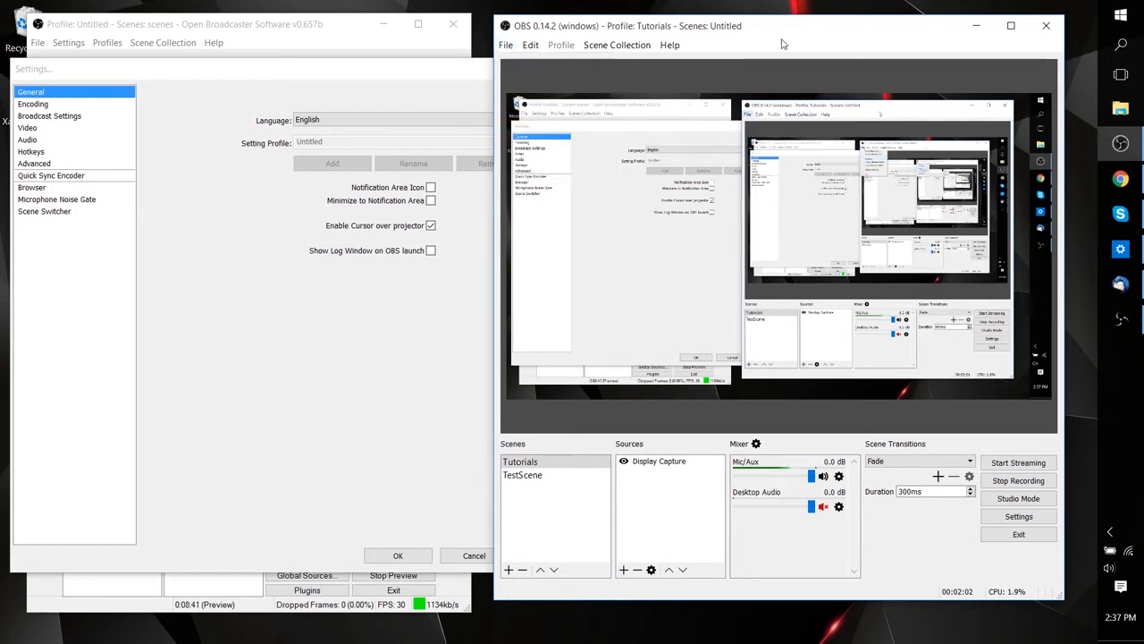
left_click(998, 527)
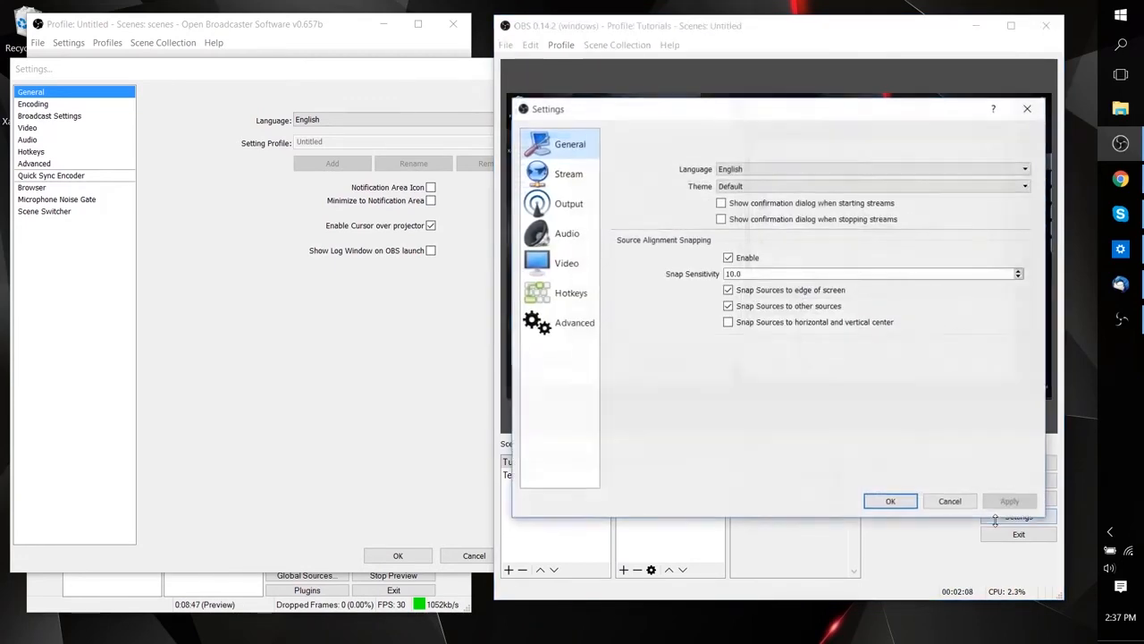
left_click_drag(614, 116, 690, 112)
left_click(432, 76)
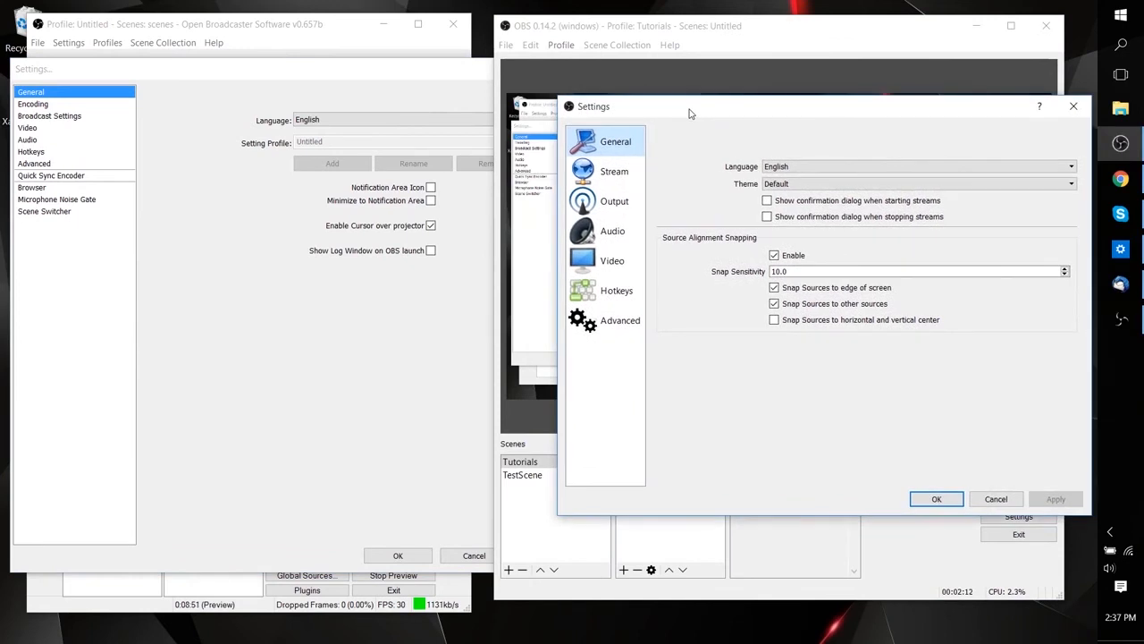
mouse_move(449, 69)
left_mouse_down()
mouse_move(436, 72)
mouse_move(445, 76)
left_mouse_up()
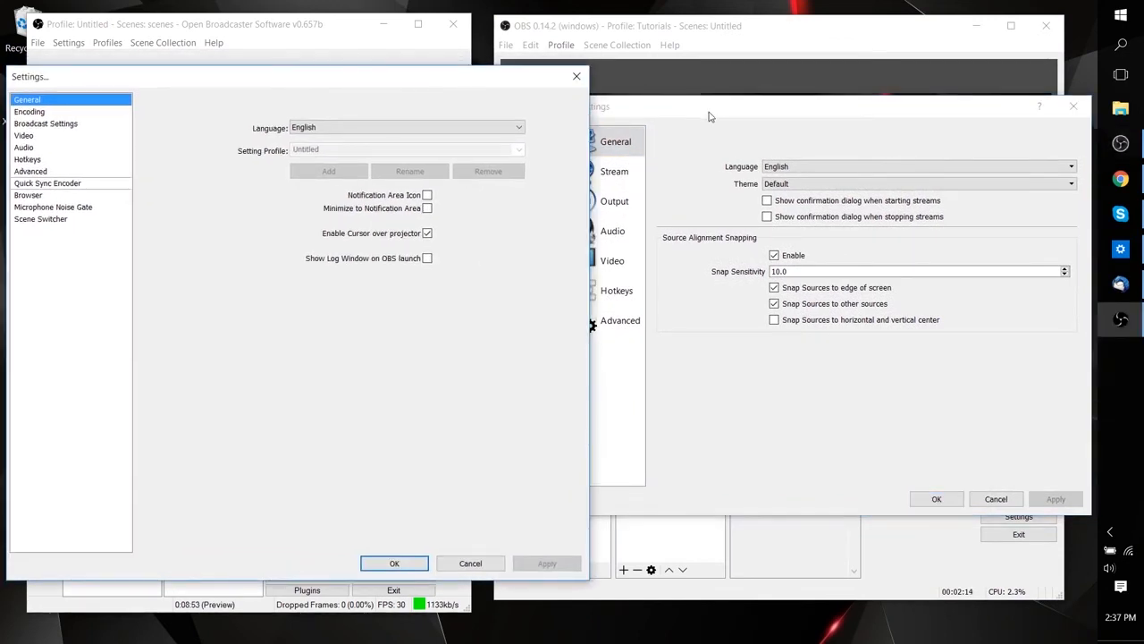
mouse_move(710, 109)
left_mouse_down()
mouse_move(723, 111)
mouse_move(718, 123)
left_mouse_up()
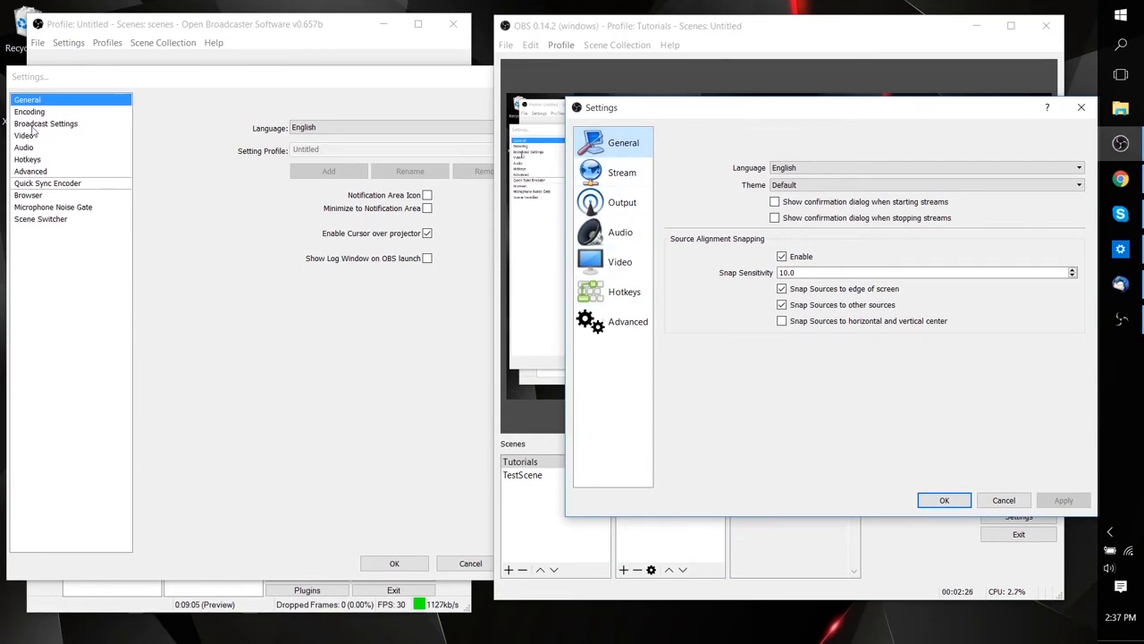
Step: Compare the Stream settings of OBS 0.14.2 with the Broadcast Settings of OBS v0.657b, including the streaming service choices
left_click(619, 173)
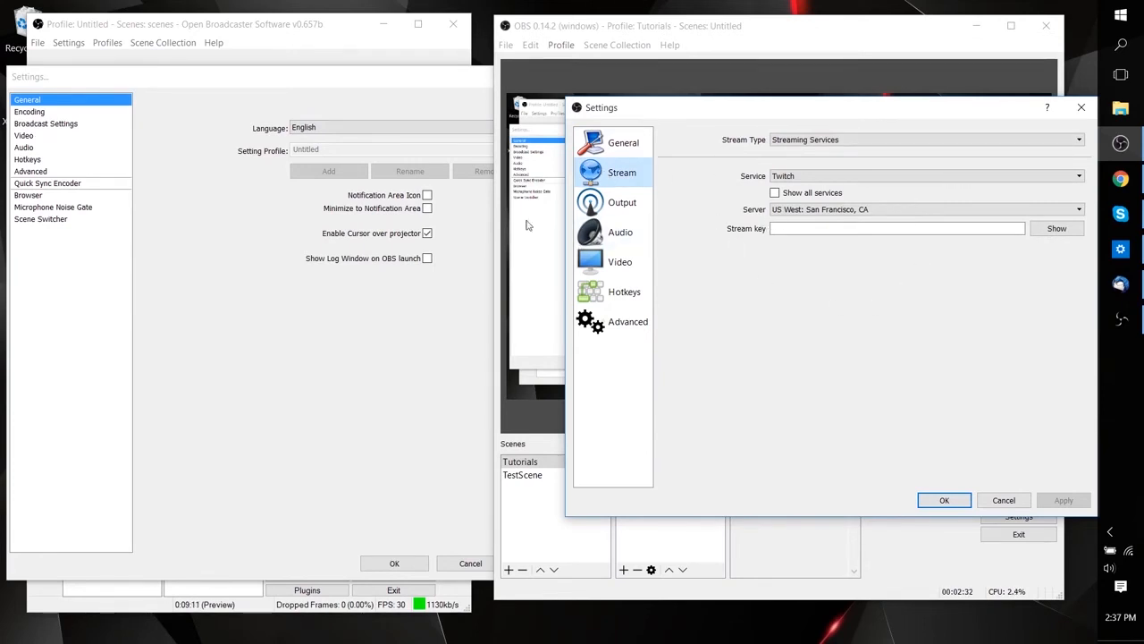
left_click(53, 124)
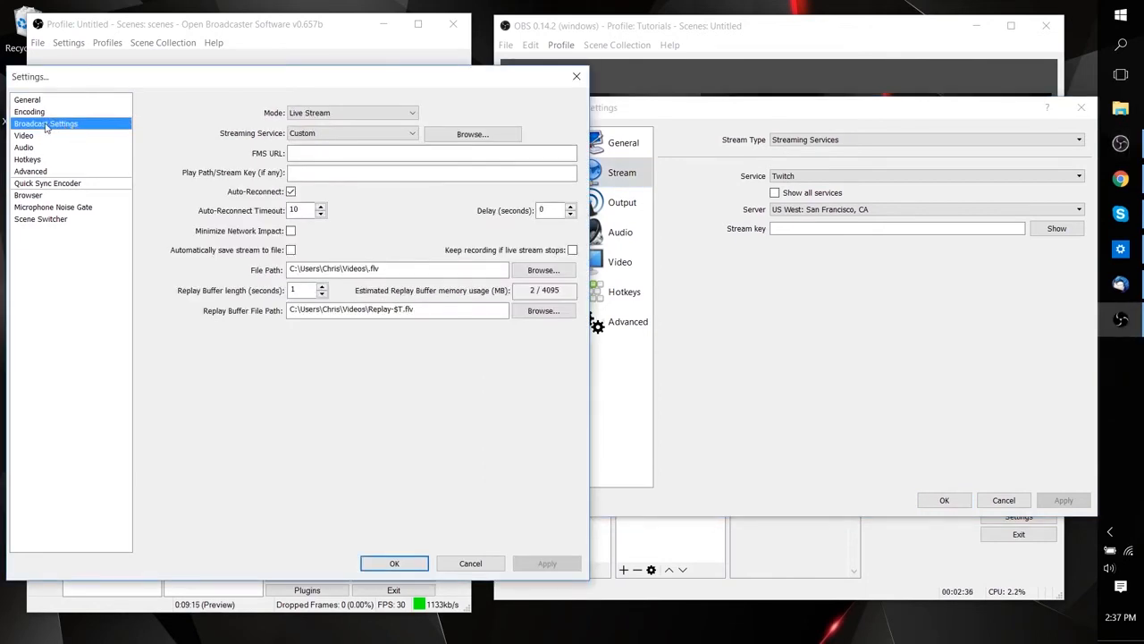
left_click(320, 133)
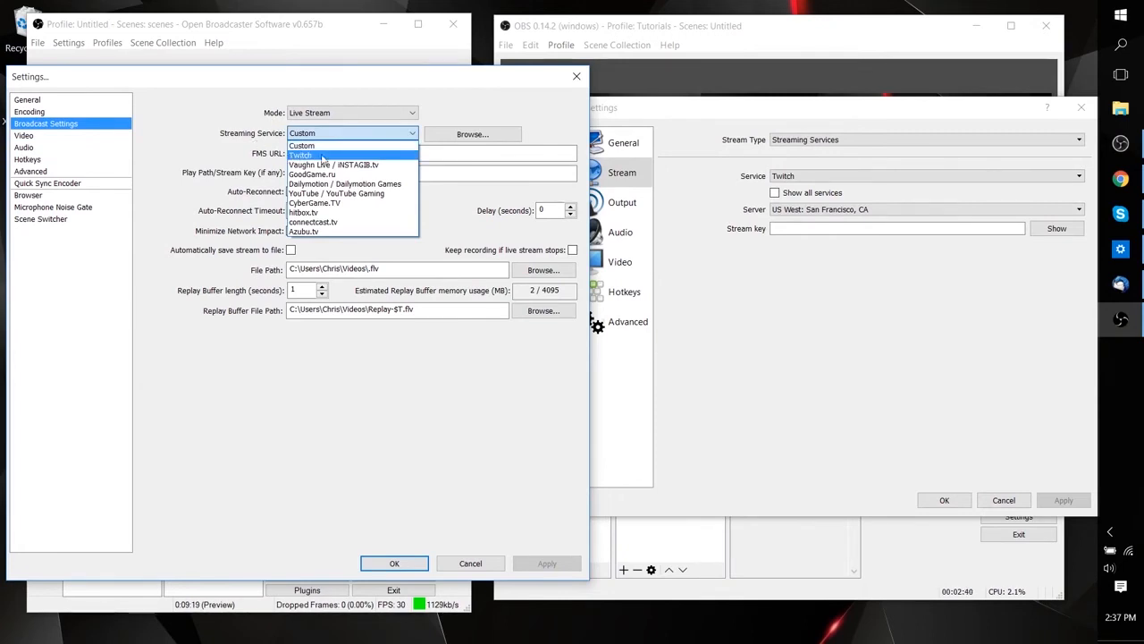
left_click(358, 388)
left_click(857, 308)
left_click(114, 94)
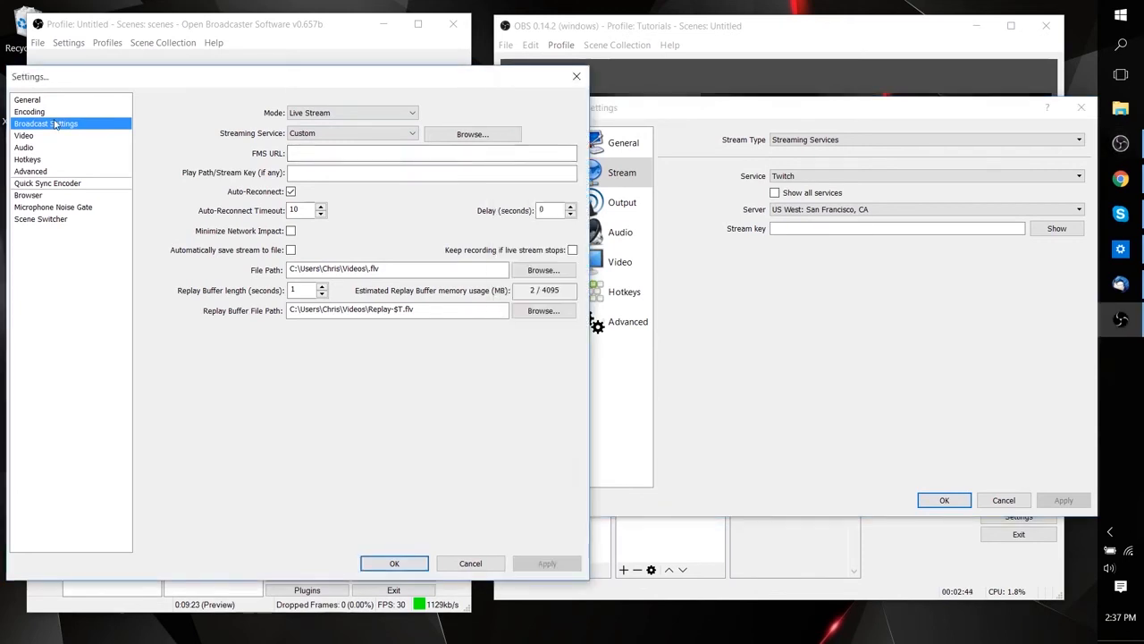
Step: Compare the Encoding settings of OBS v0.657b with the Output settings of OBS 0.14.2, focusing on the video bitrate fields
left_click(35, 111)
left_click(682, 255)
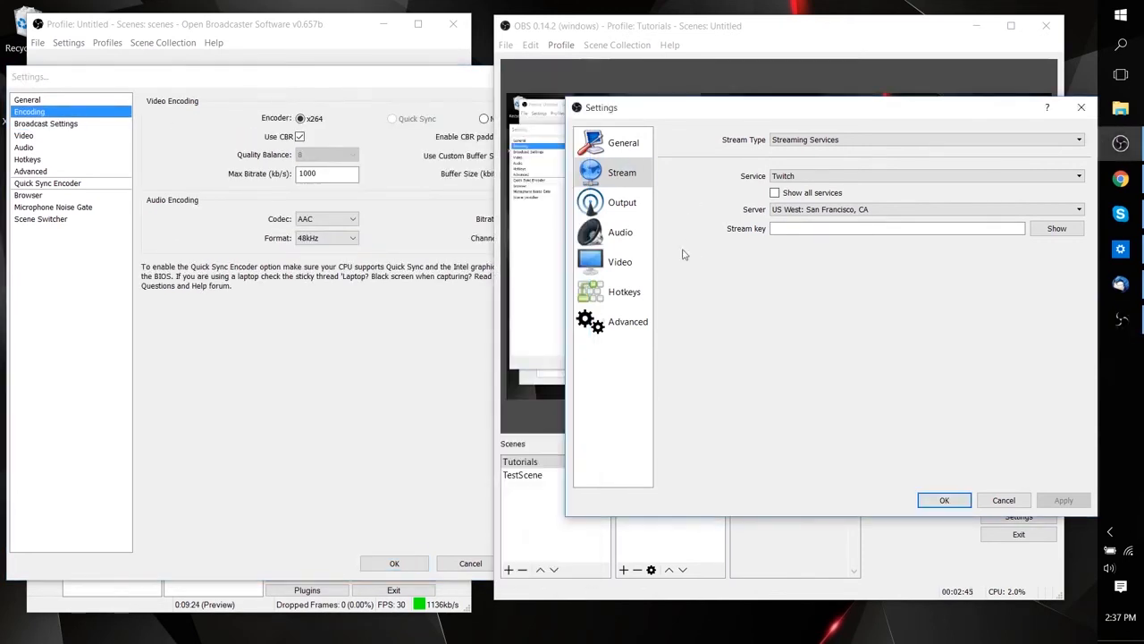
left_click(626, 209)
left_click_drag(798, 186, 673, 192)
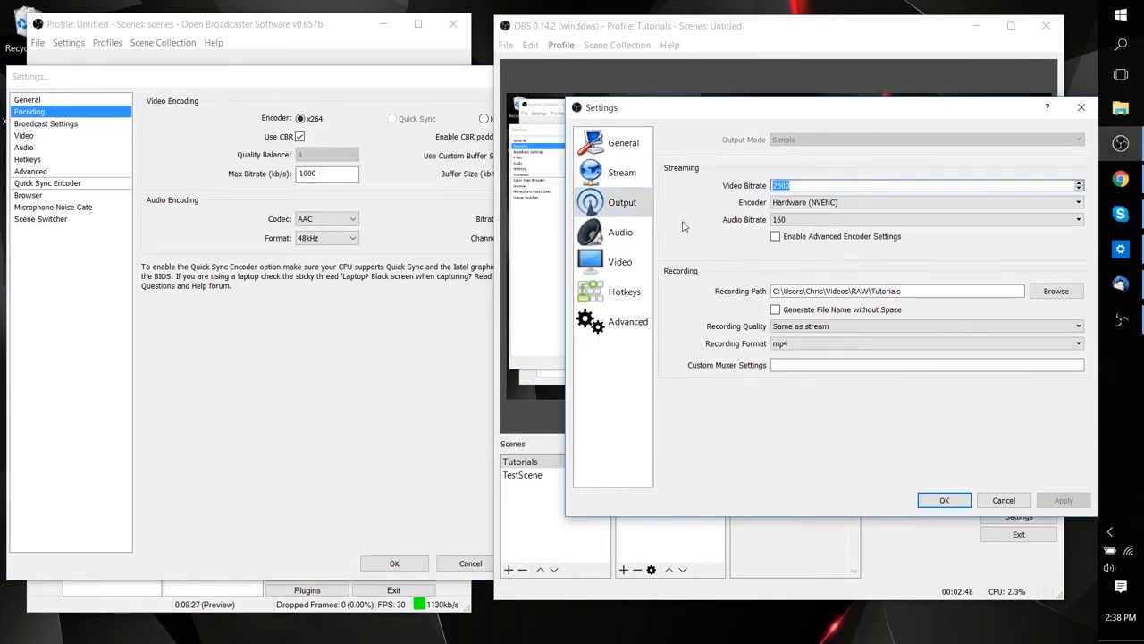
left_click(409, 306)
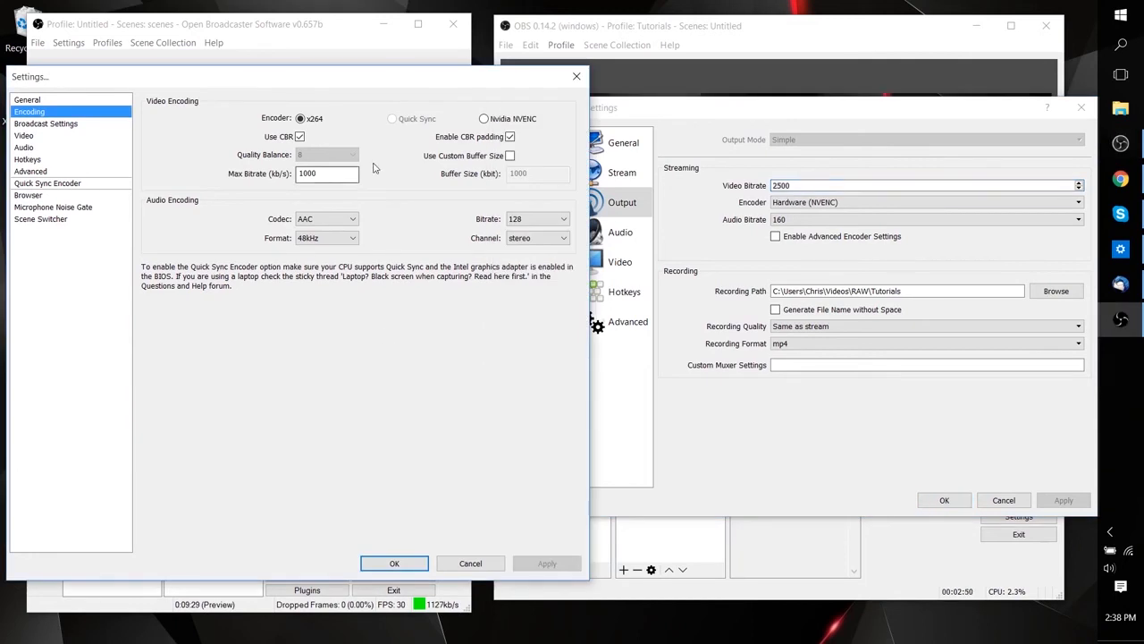
left_click_drag(357, 173, 218, 174)
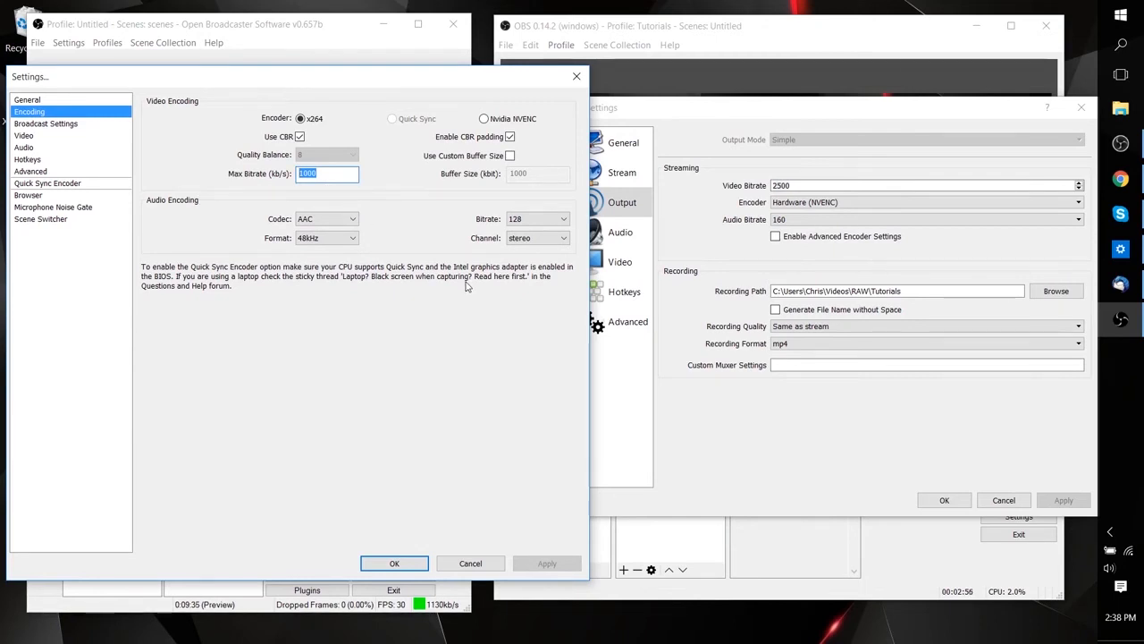
Step: Enter a Max Bitrate of 3000 kb/s in the Encoding settings of OBS v0.657b
type("300")
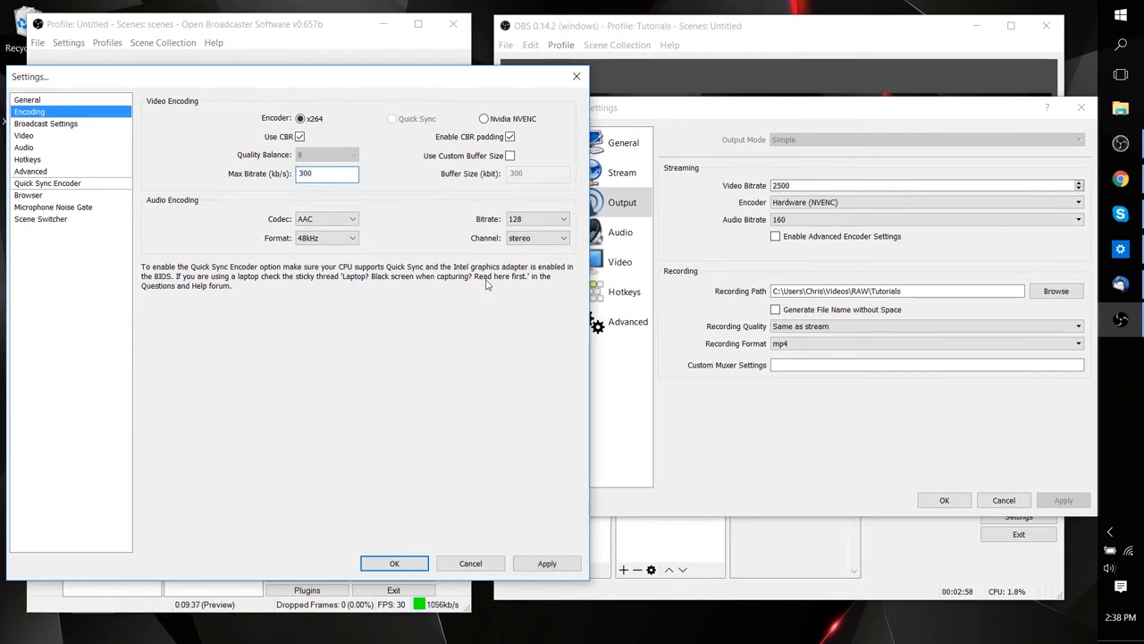
type("0")
Step: Review the Recording Quality choices of OBS 0.14.2 and compare its Video Bitrate field with the Max Bitrate field of OBS v0.657b
left_click(747, 465)
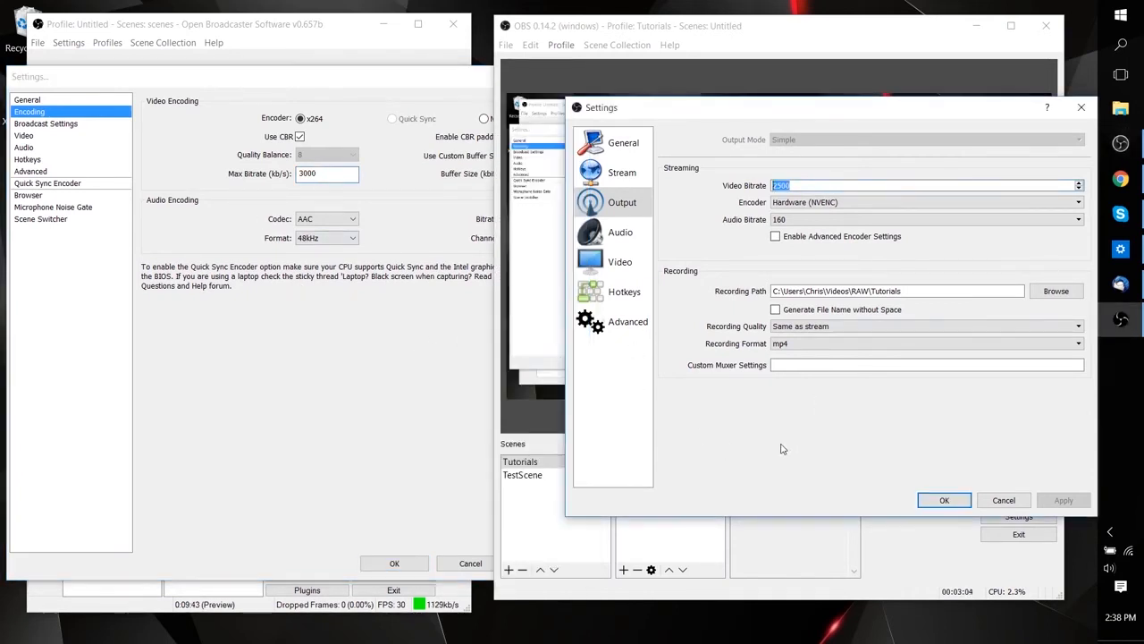
left_click(808, 327)
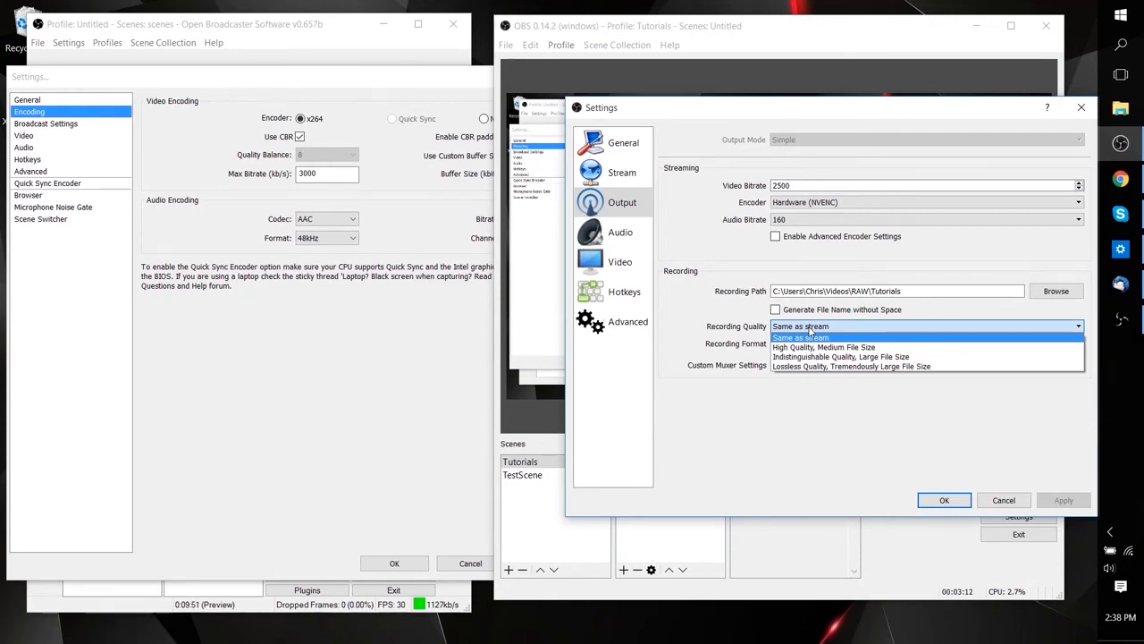
left_click(809, 335)
left_click(258, 338)
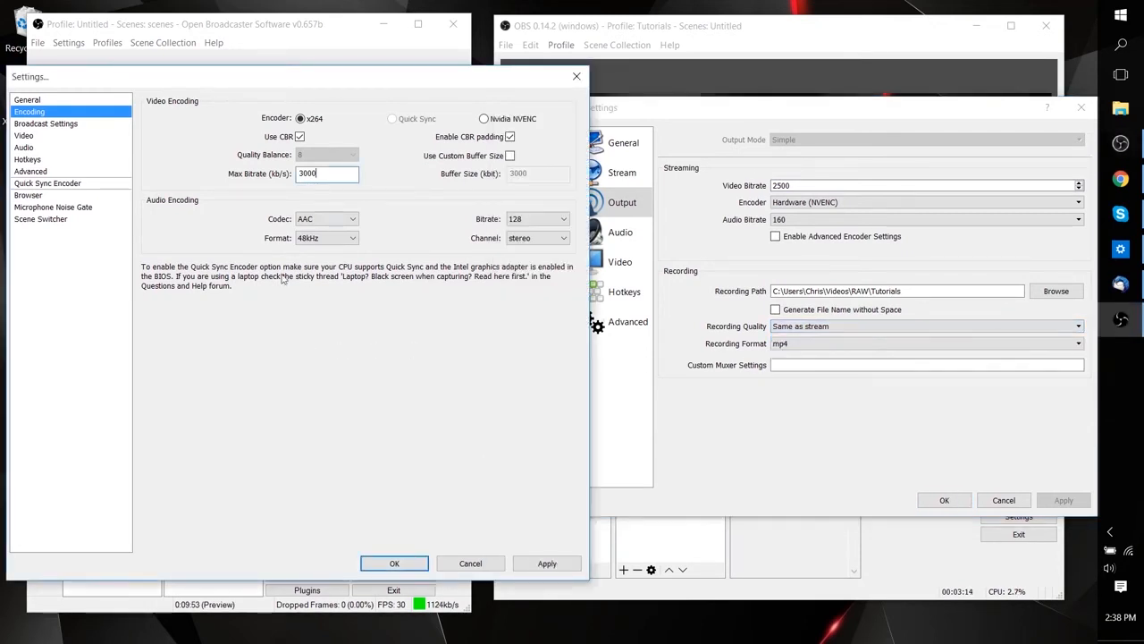
left_click_drag(340, 179, 236, 172)
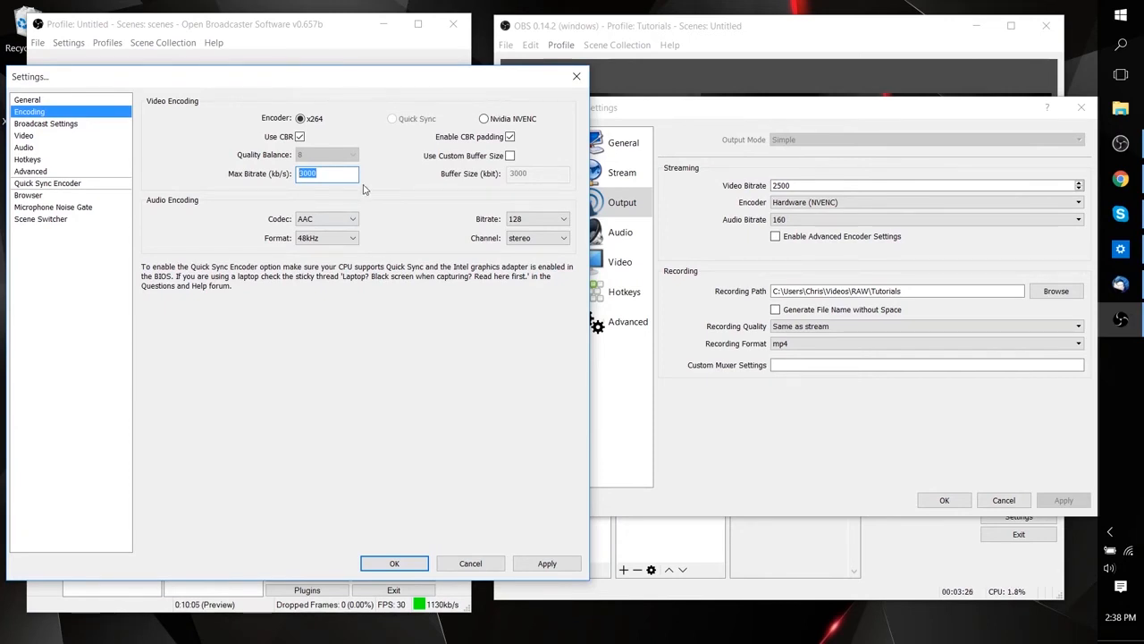
left_click(702, 386)
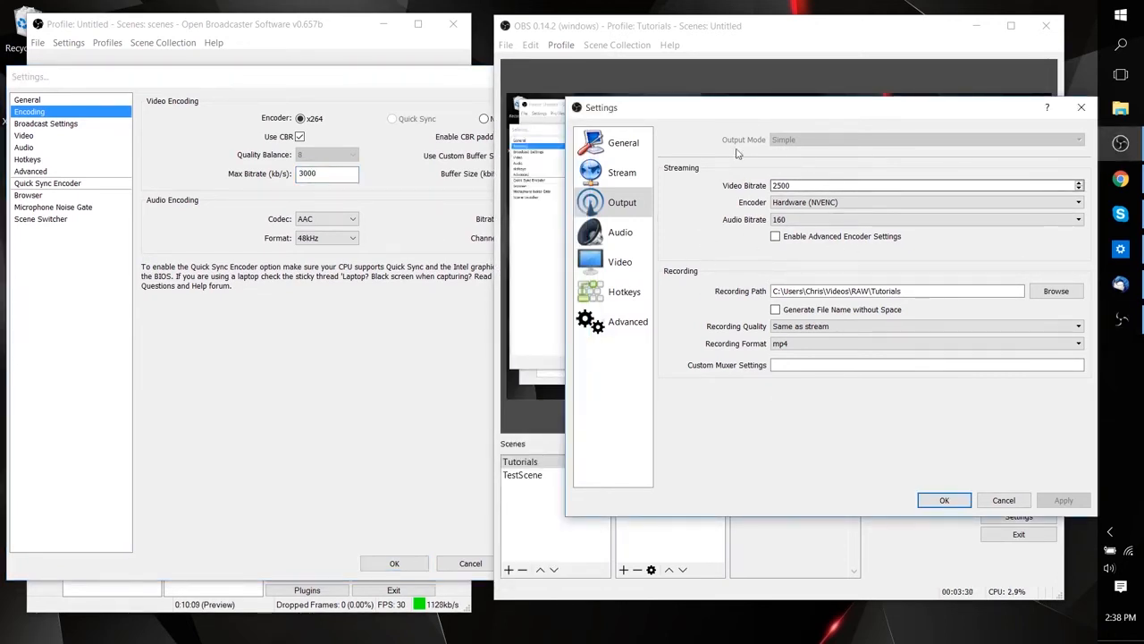
left_click(803, 184)
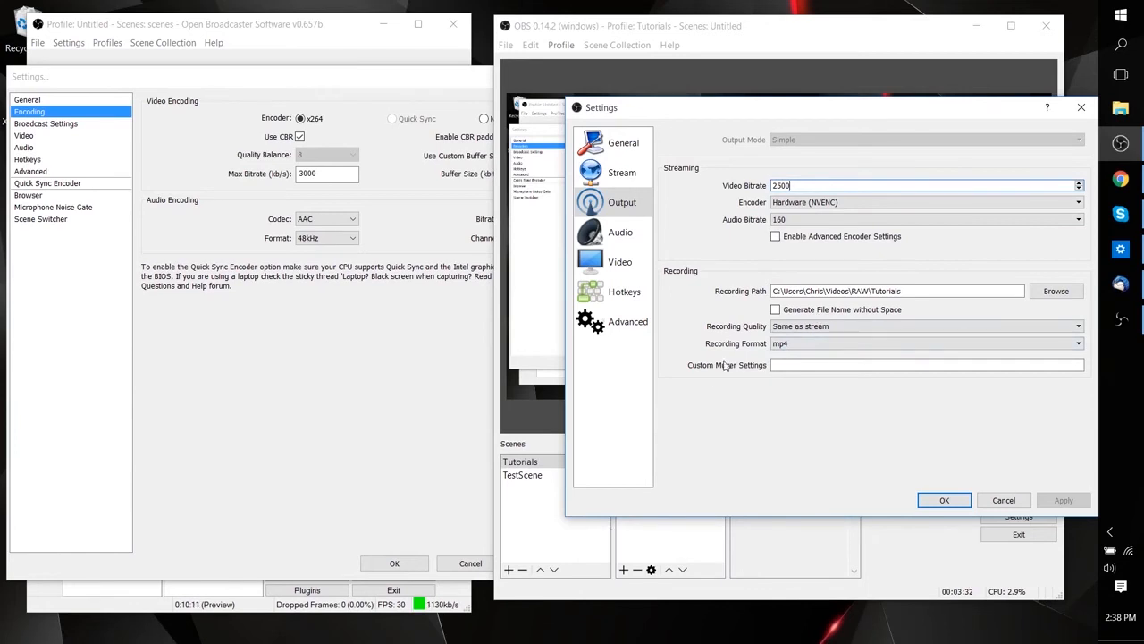
Step: Compare the Audio settings of both OBS versions, discarding the unapplied encoding change in OBS v0.657b
left_click(616, 236)
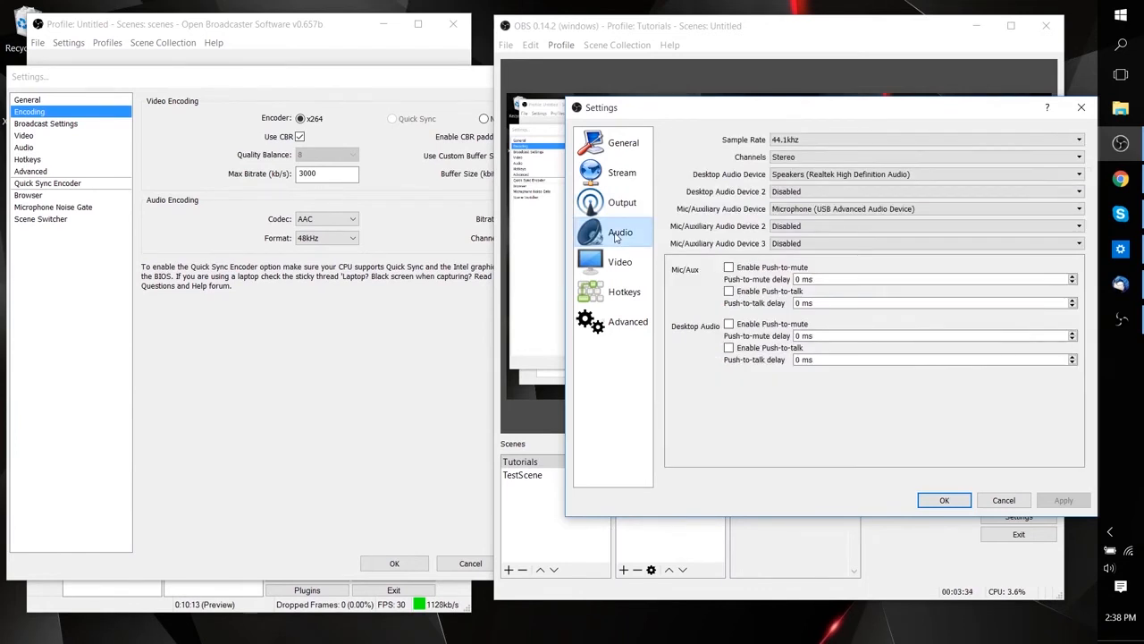
left_click(107, 151)
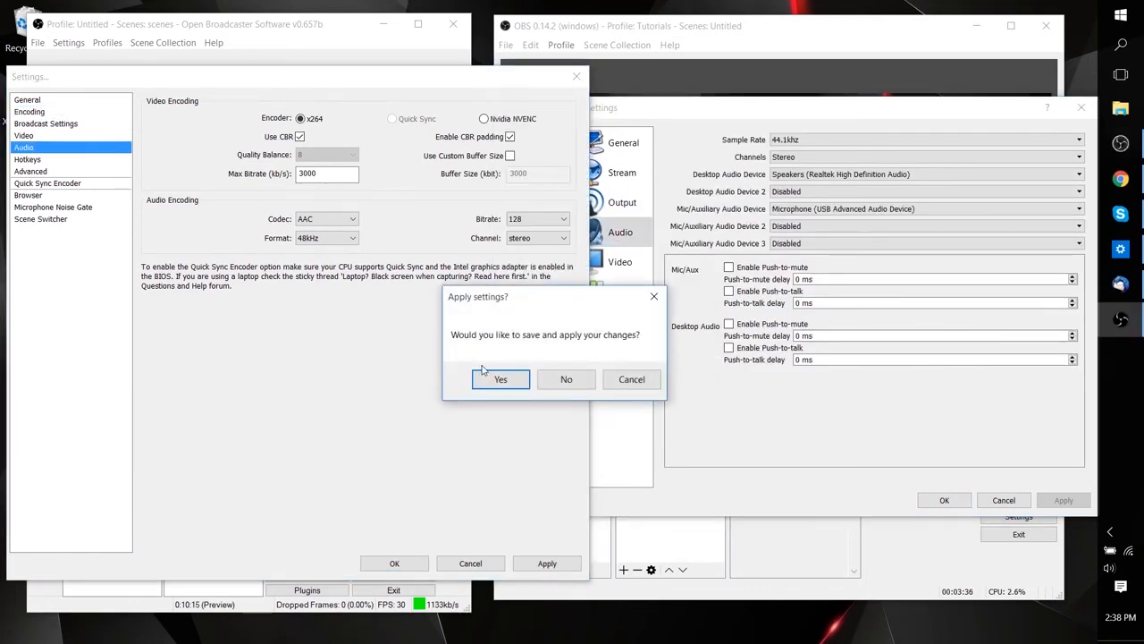
left_click(544, 381)
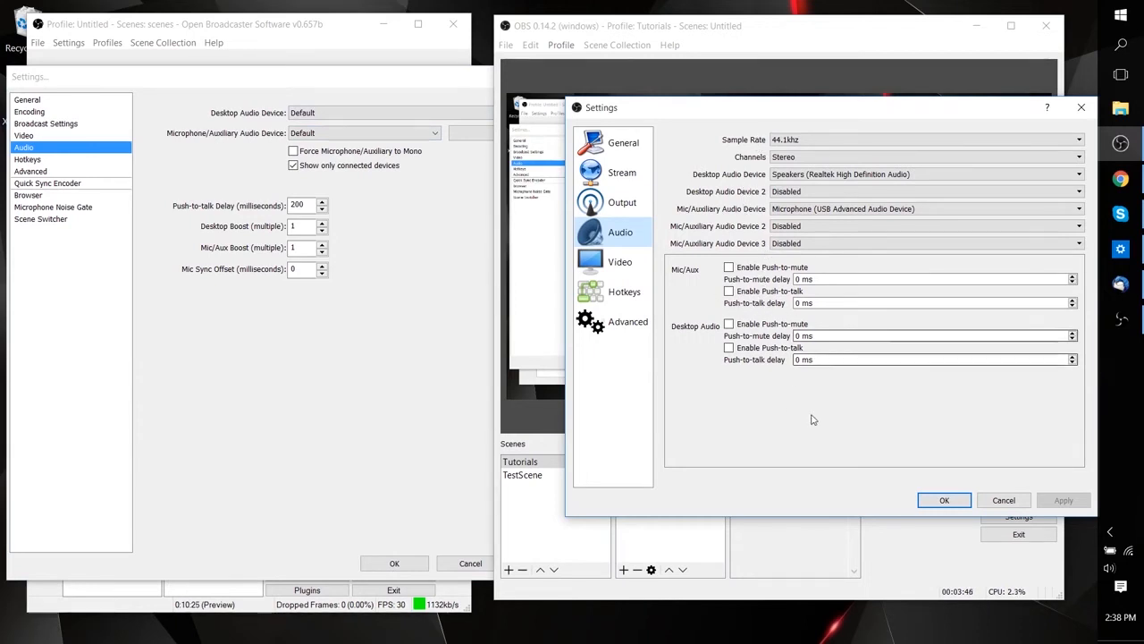
left_click(339, 79)
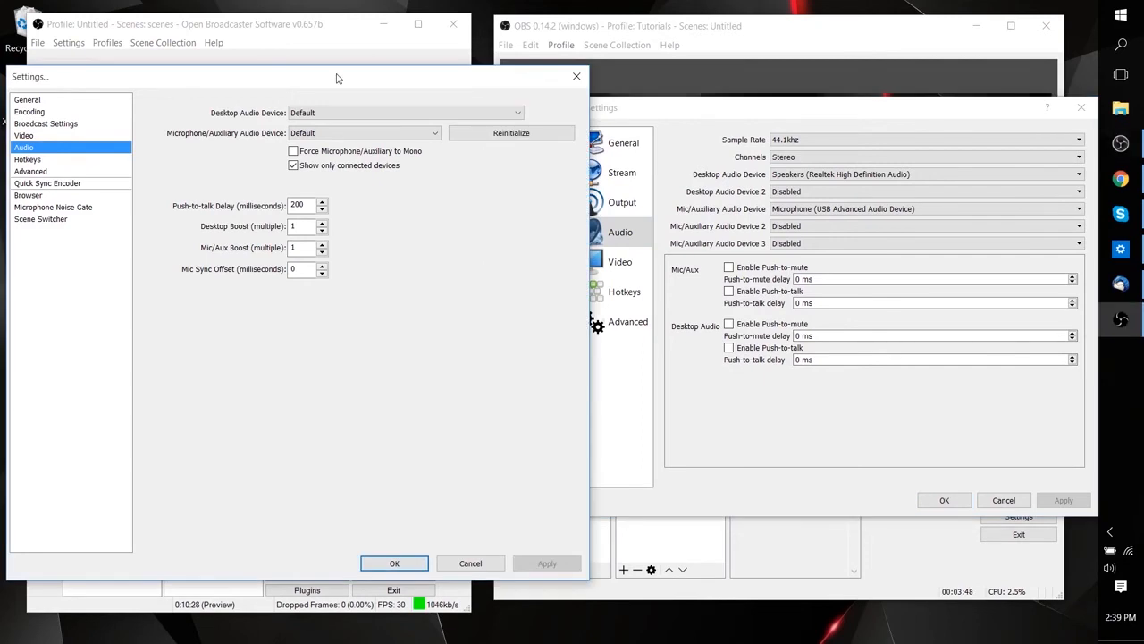
Step: Look through the Advanced, Quick Sync Encoder and Browser settings of OBS v0.657b
left_click(63, 170)
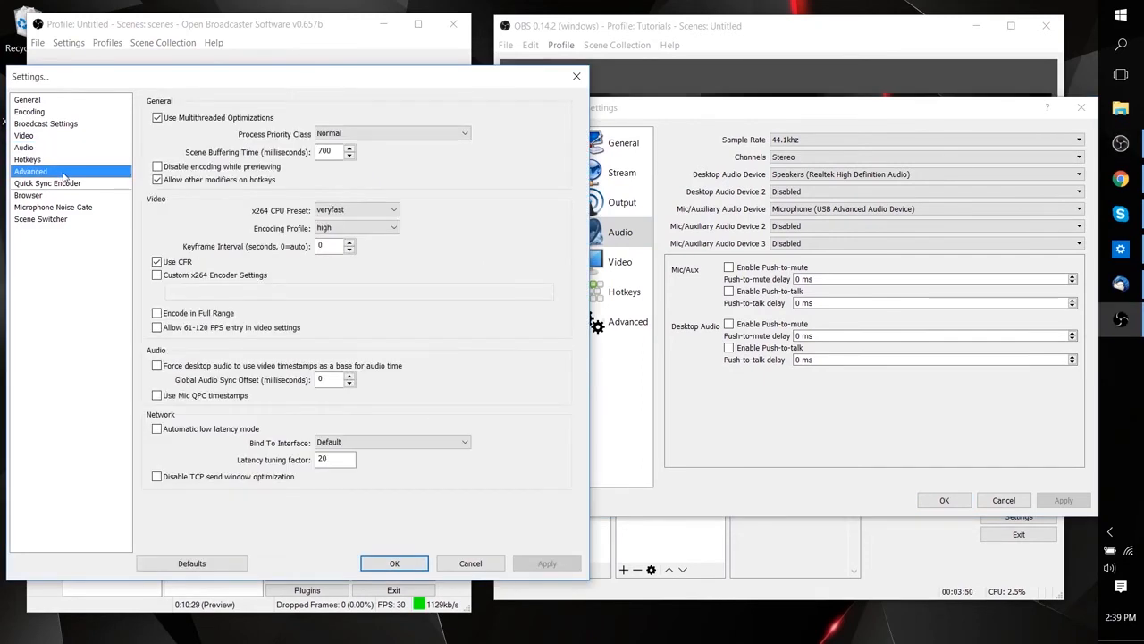
left_click(70, 183)
left_click(72, 195)
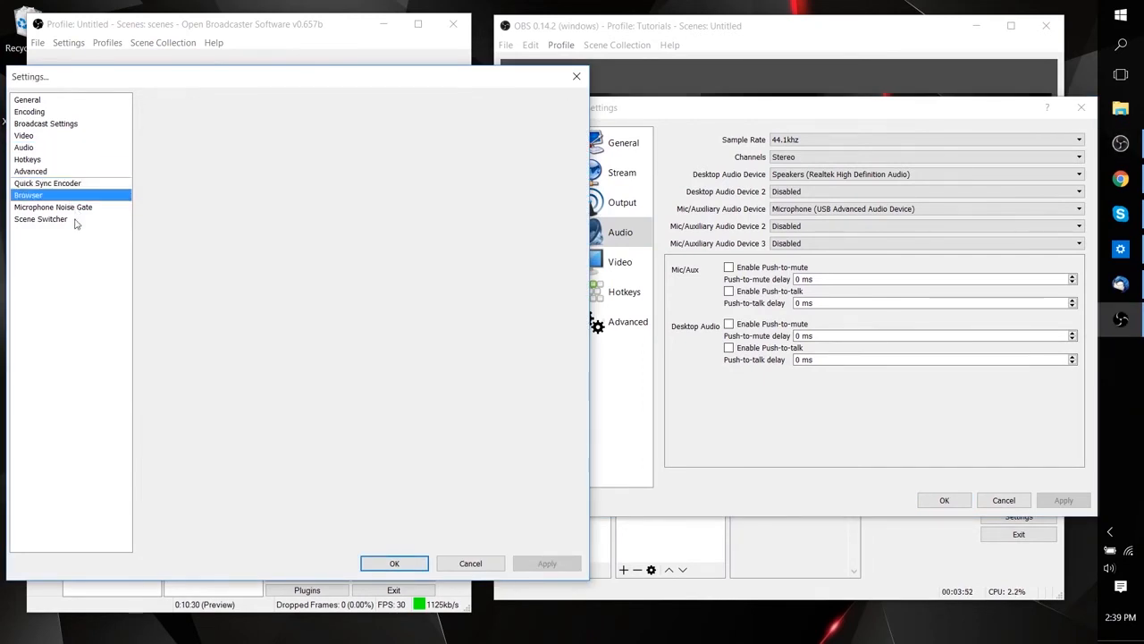
Step: Compare the Hotkeys settings of OBS v0.657b with the scene, source, transition and audio hotkeys of OBS 0.14.2
left_click(68, 159)
left_click(71, 148)
left_click(74, 159)
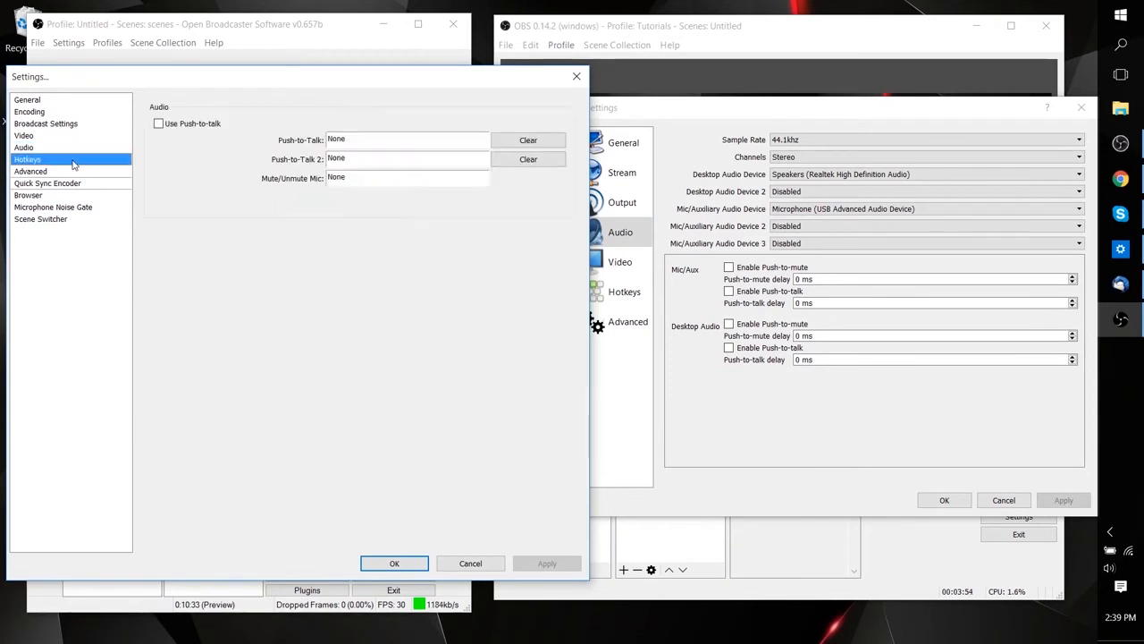
left_click(815, 441)
left_click(624, 291)
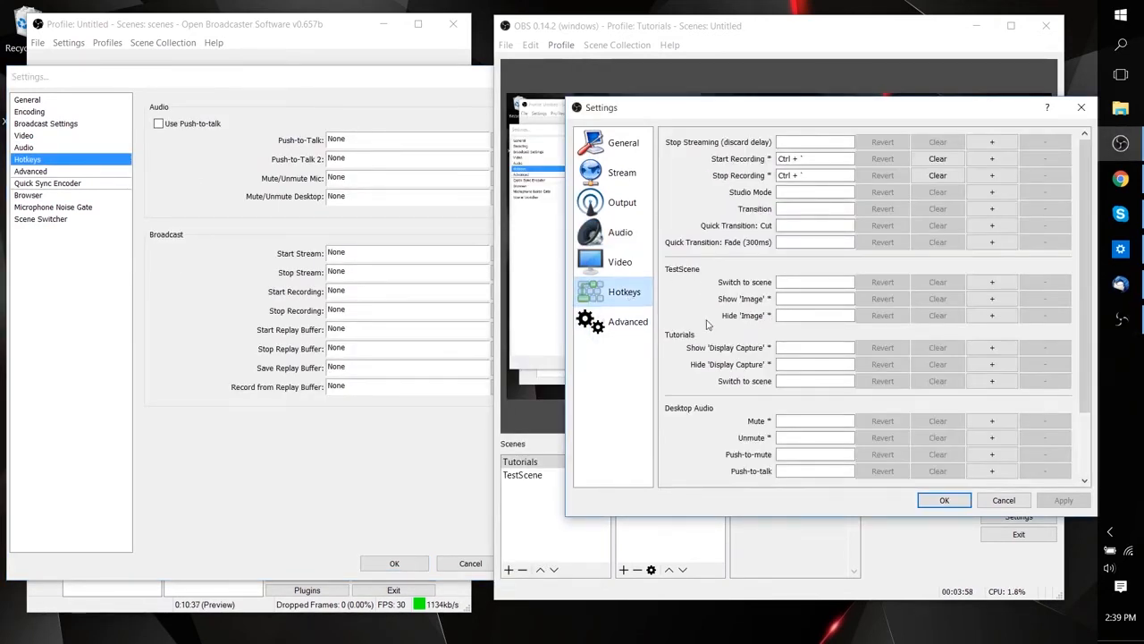
scroll(707, 325, "down", 3)
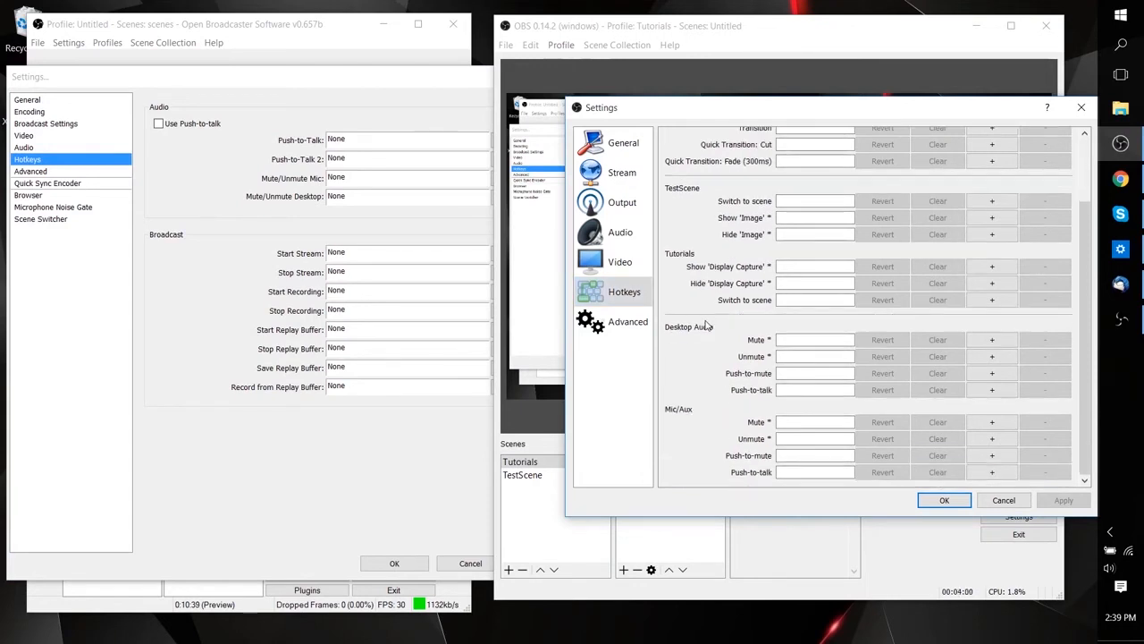
scroll(706, 327, "up", 3)
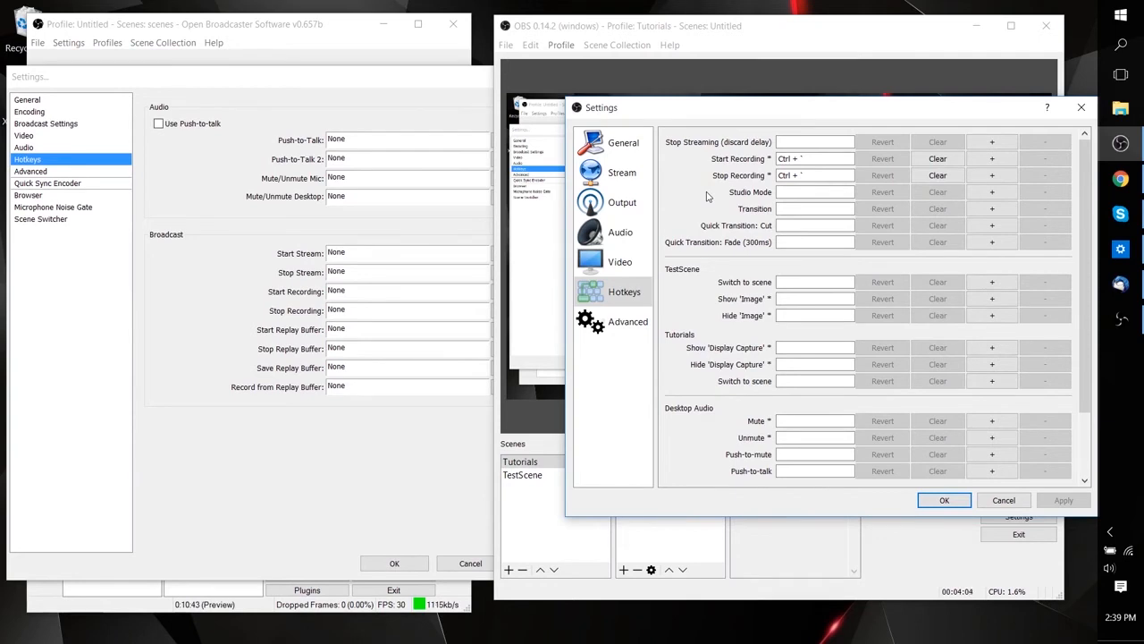
scroll(706, 195, "down", 1)
scroll(738, 212, "up", 1)
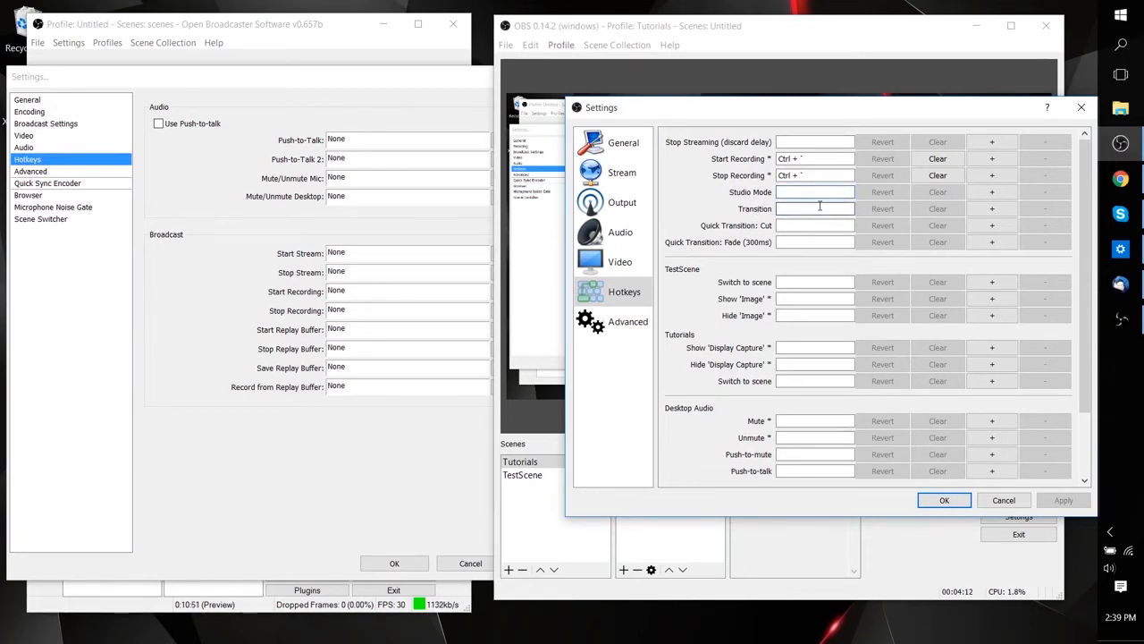
Step: Compare the Scene Switcher settings of OBS v0.657b with the Studio Mode and Quick Transition hotkey fields of OBS 0.14.2
left_click(65, 219)
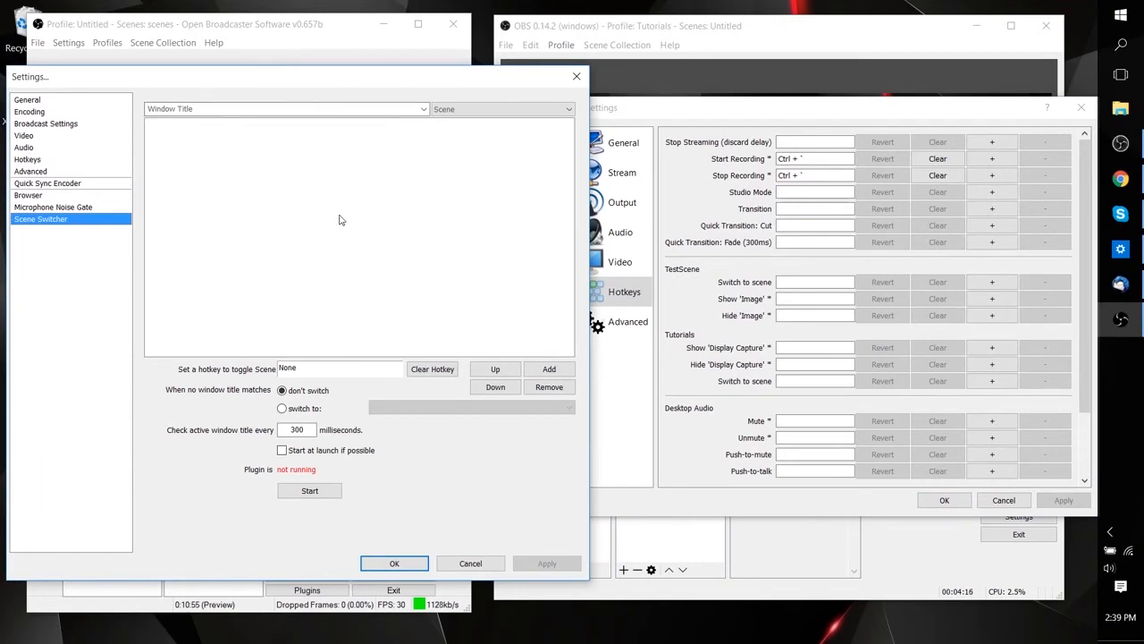
left_click(751, 238)
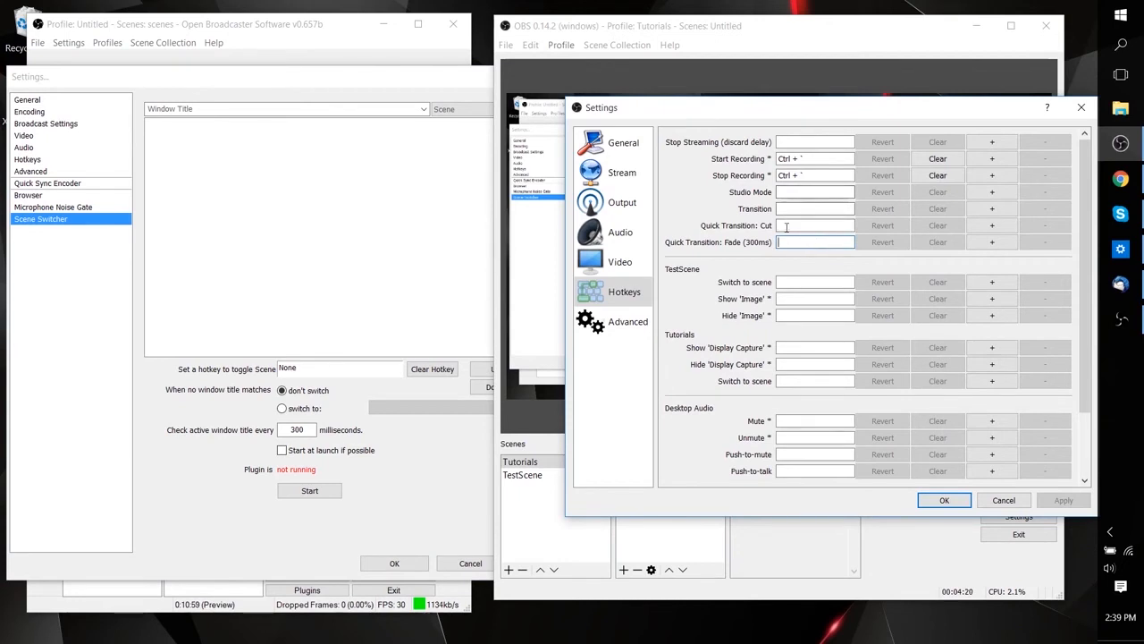
left_click(818, 193)
Step: Close the settings dialogs of both OBS versions and return to the OBS 0.14.2 main window
left_click_drag(825, 108, 799, 110)
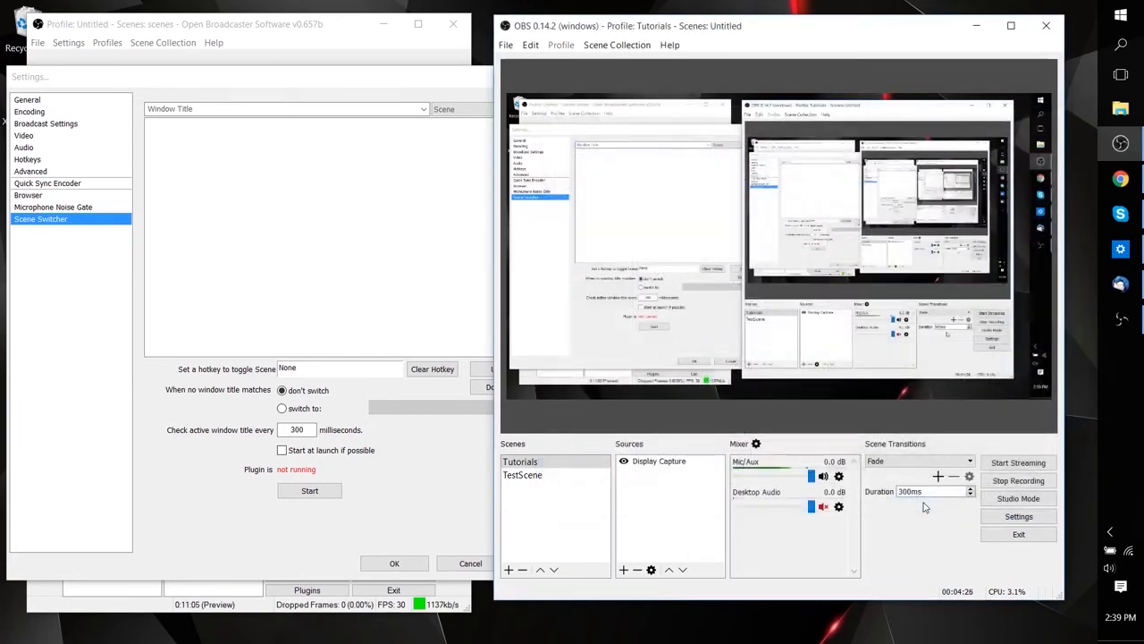
left_click(920, 503)
left_click(414, 535)
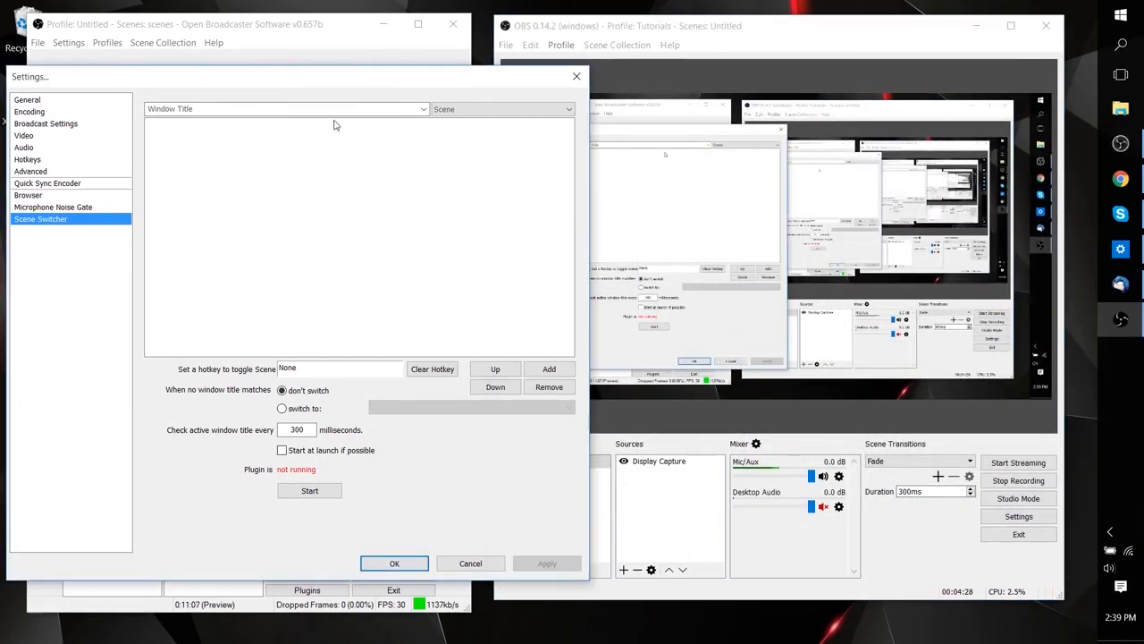
mouse_move(337, 83)
left_mouse_down()
mouse_move(361, 83)
mouse_move(315, 87)
left_mouse_up()
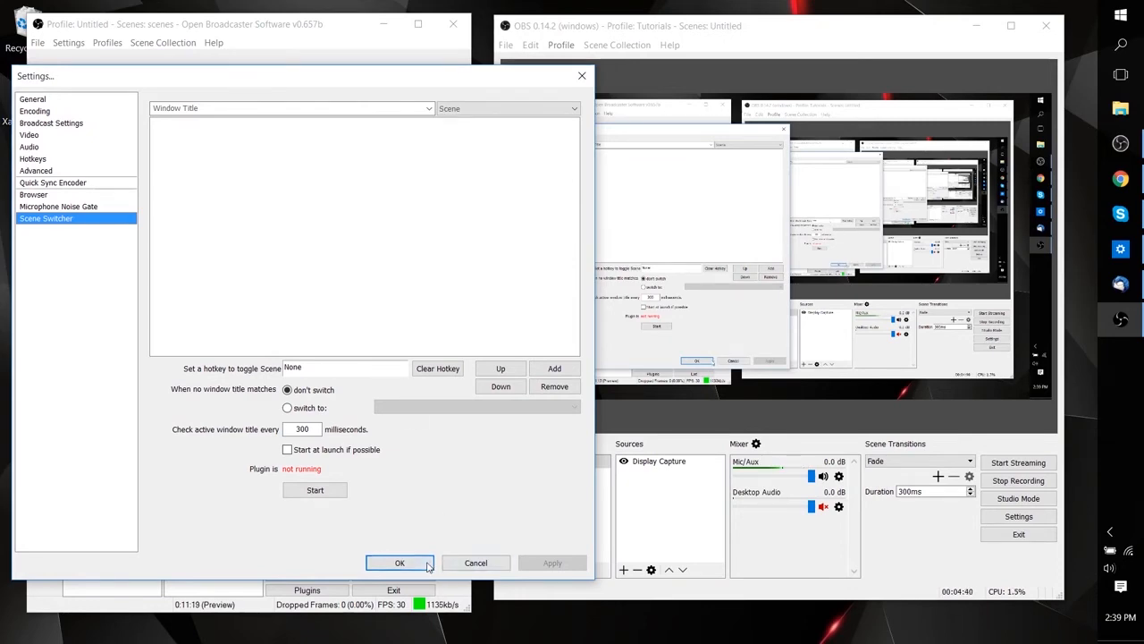
left_click(400, 562)
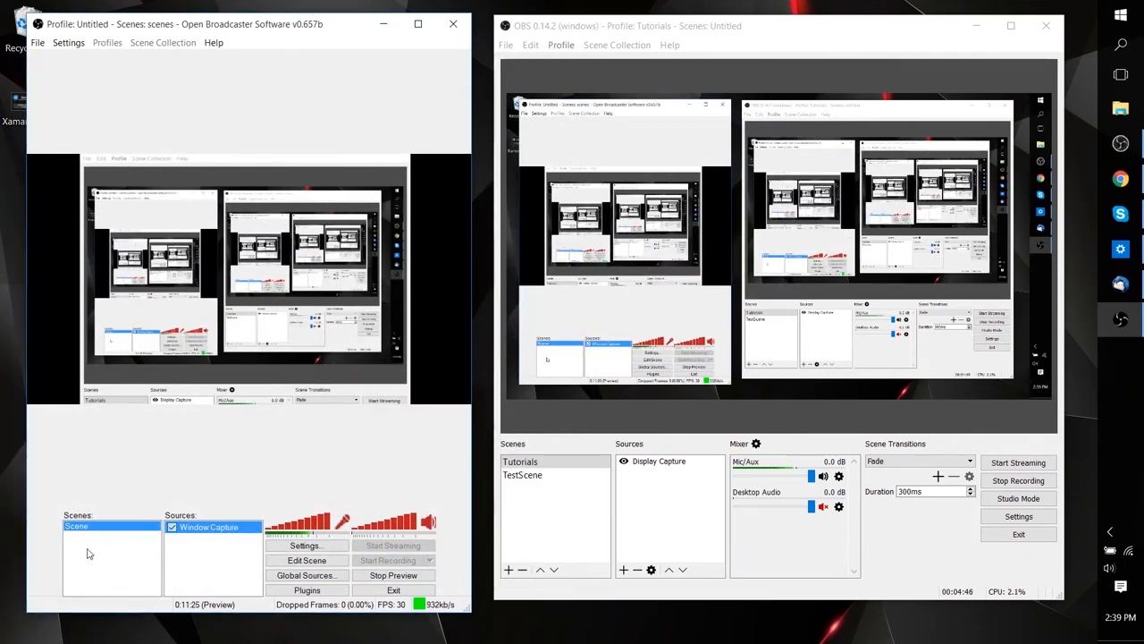
left_click(916, 549)
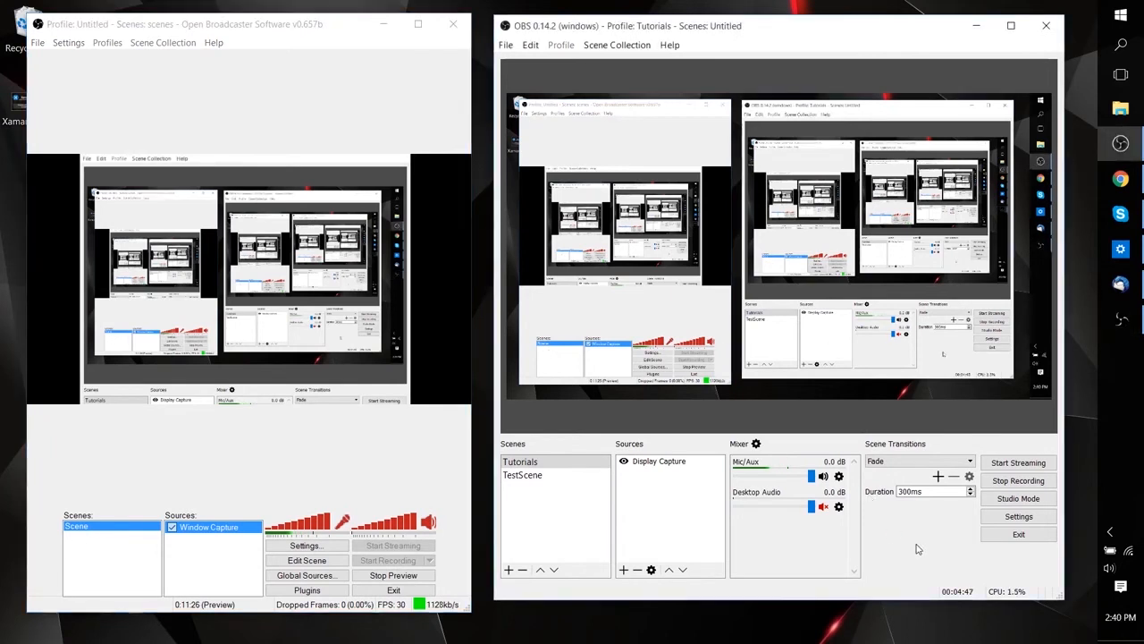
Step: Enable Studio Mode in OBS 0.14.2 and transition TestScene from the preview to the live output
left_click(1018, 501)
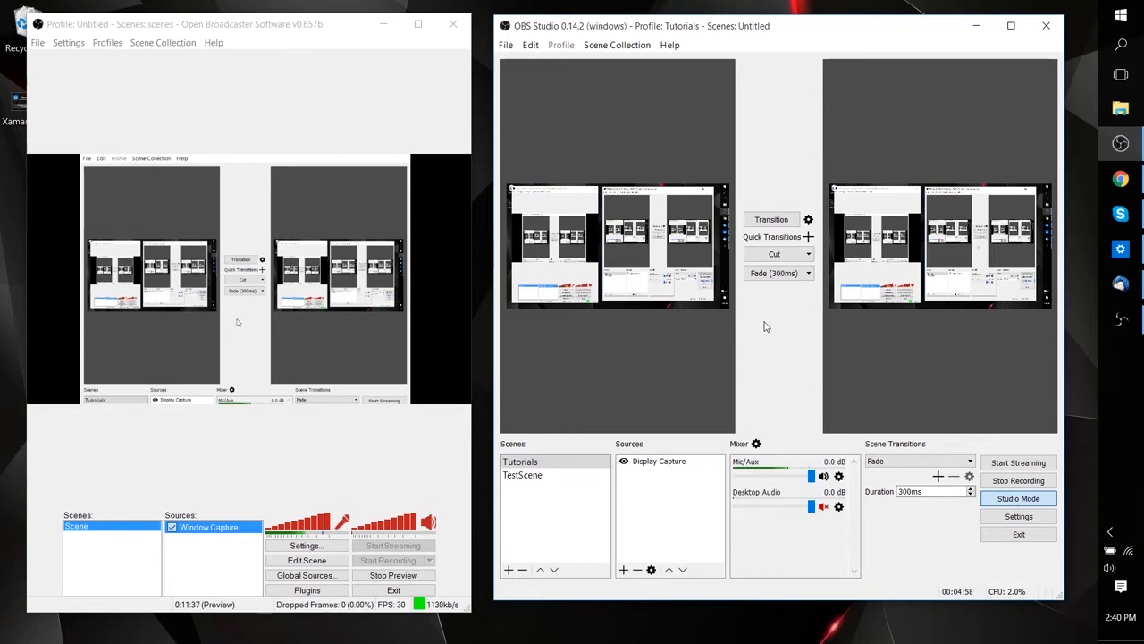
left_click(536, 474)
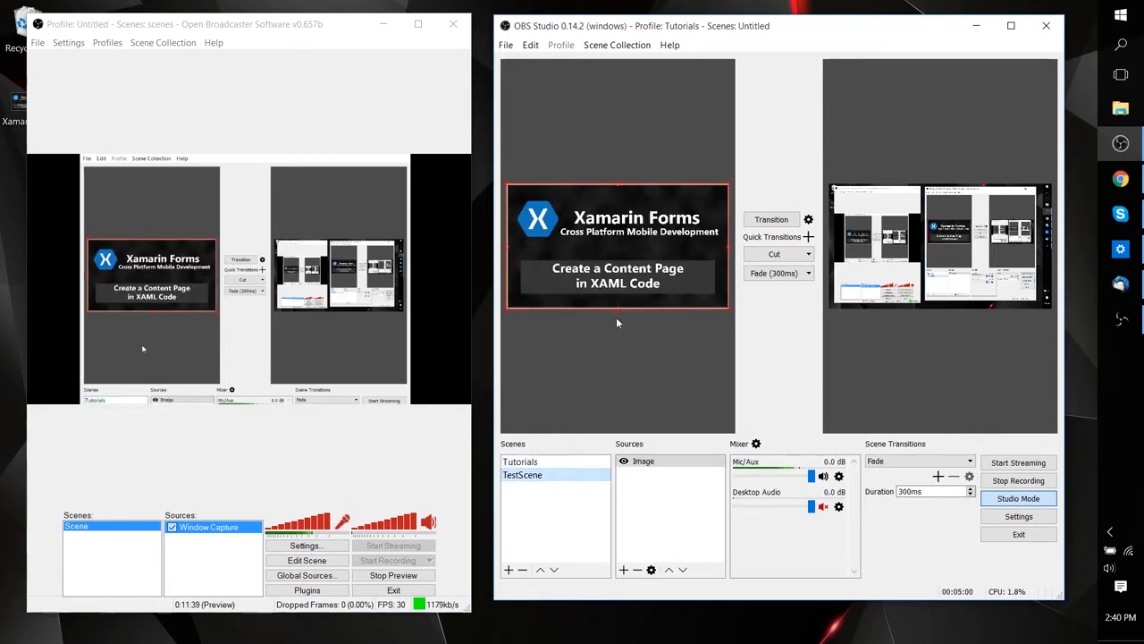
left_click(554, 461)
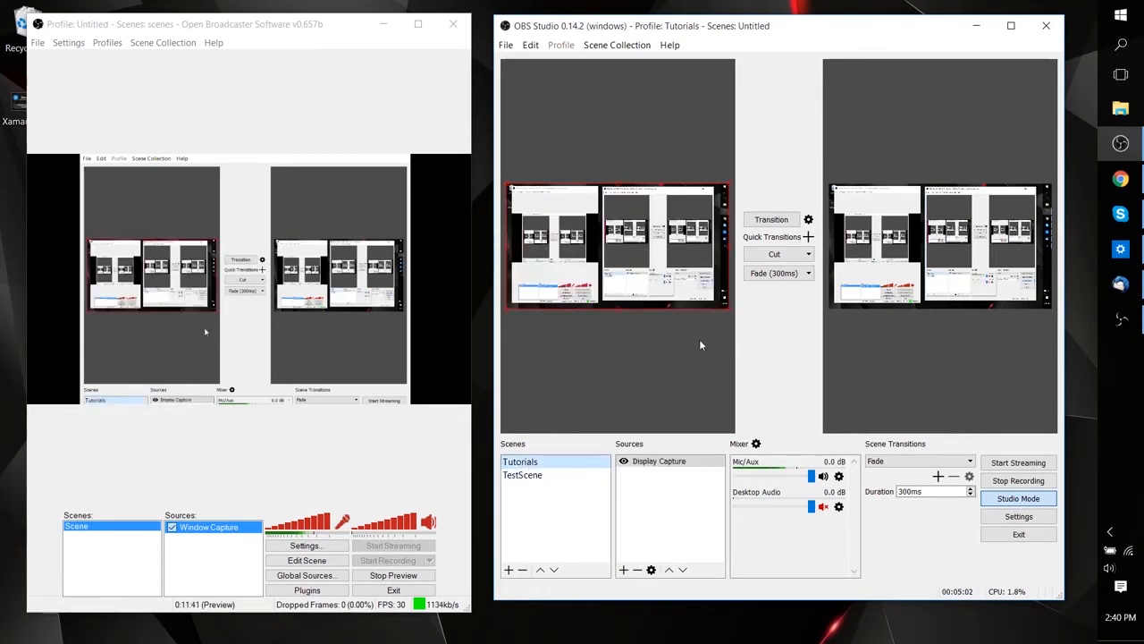
left_click(556, 474)
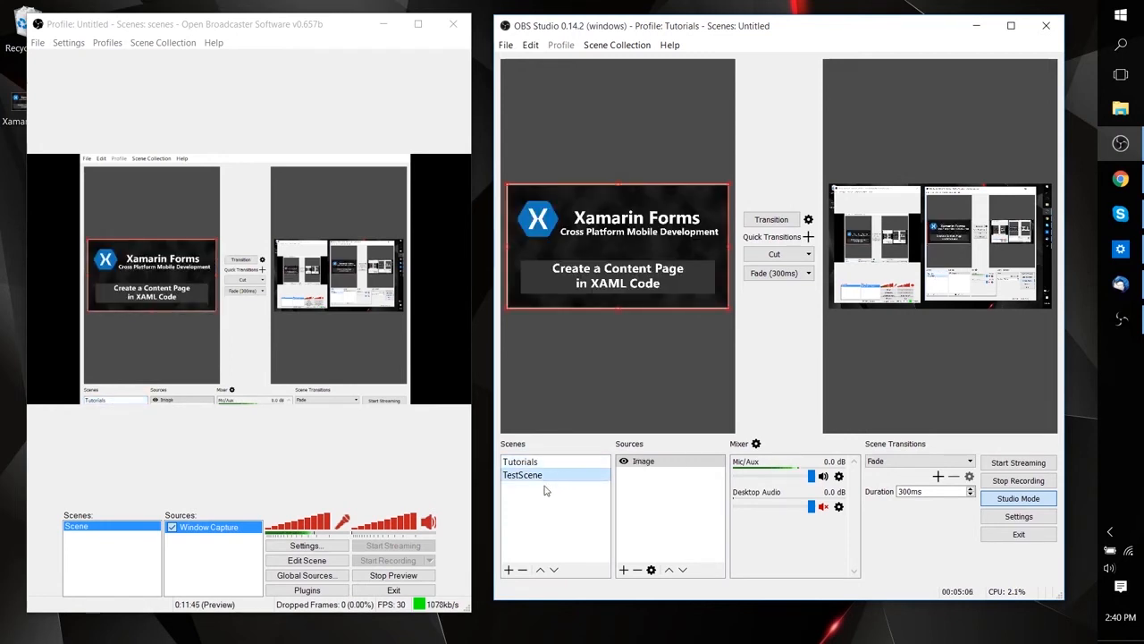
left_click(664, 313)
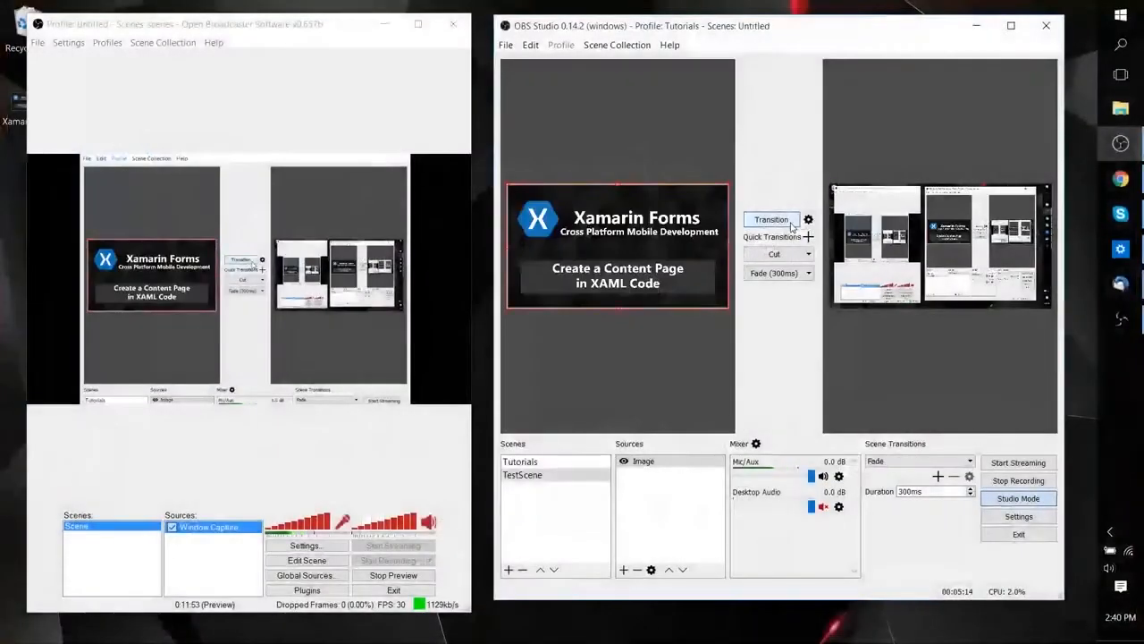
left_click(790, 226)
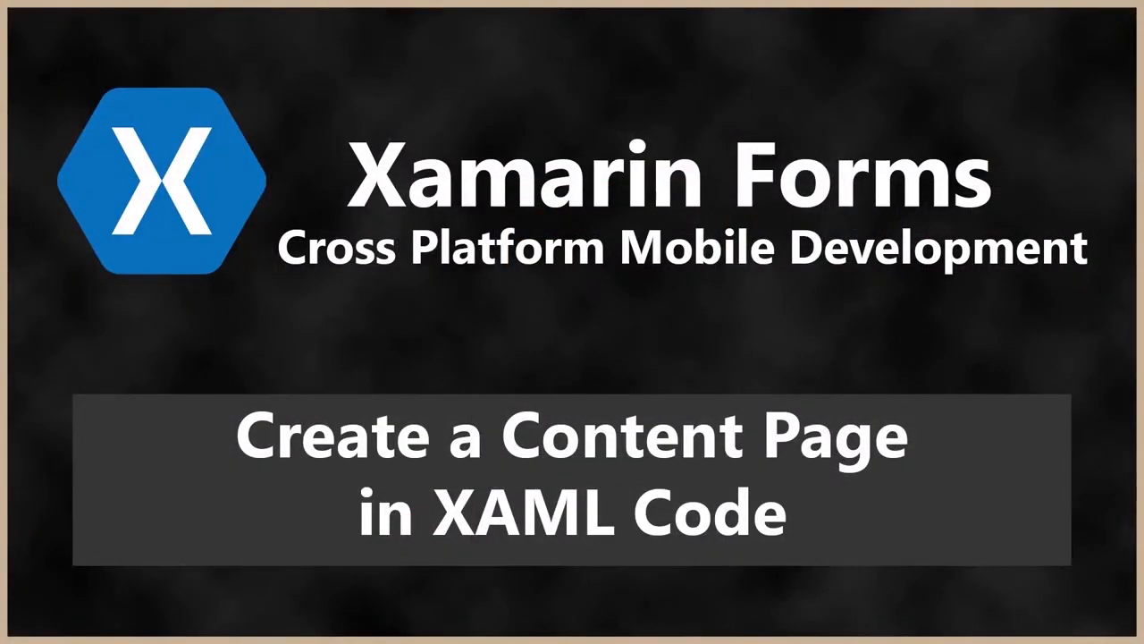
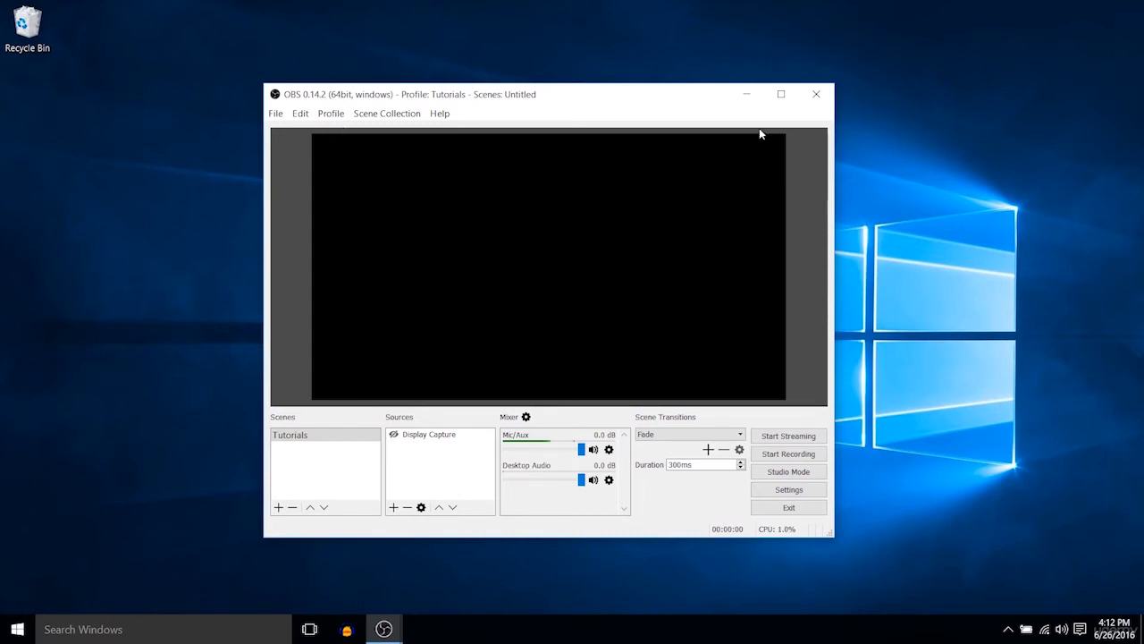
Step: Show the Display Capture source of the Tutorials scene briefly, and hide it again
left_click(393, 435)
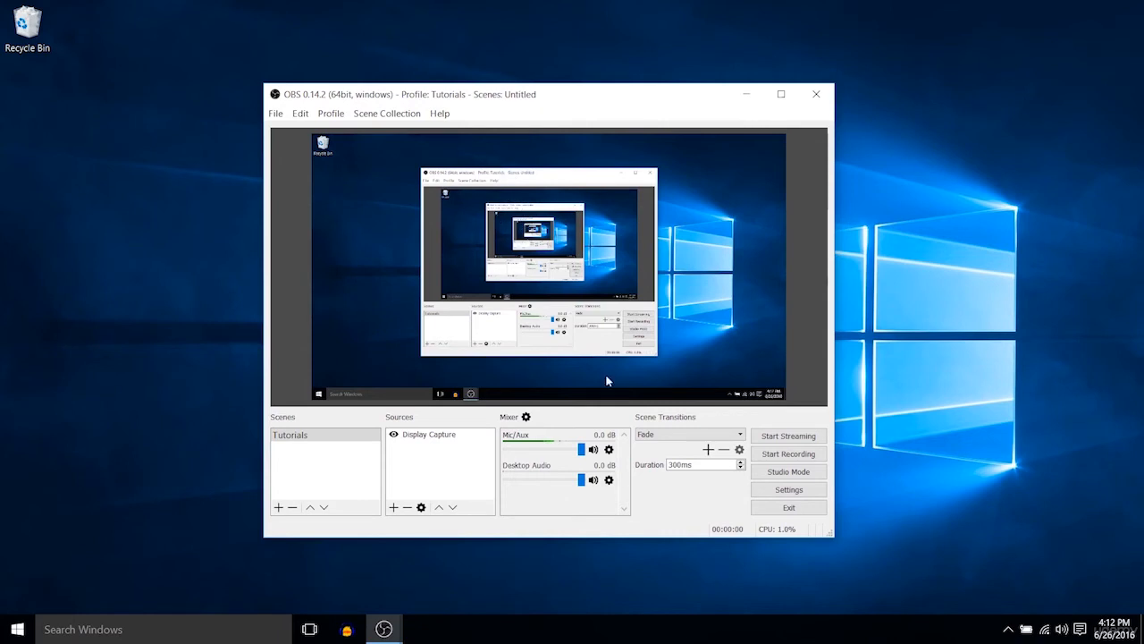
left_click(393, 436)
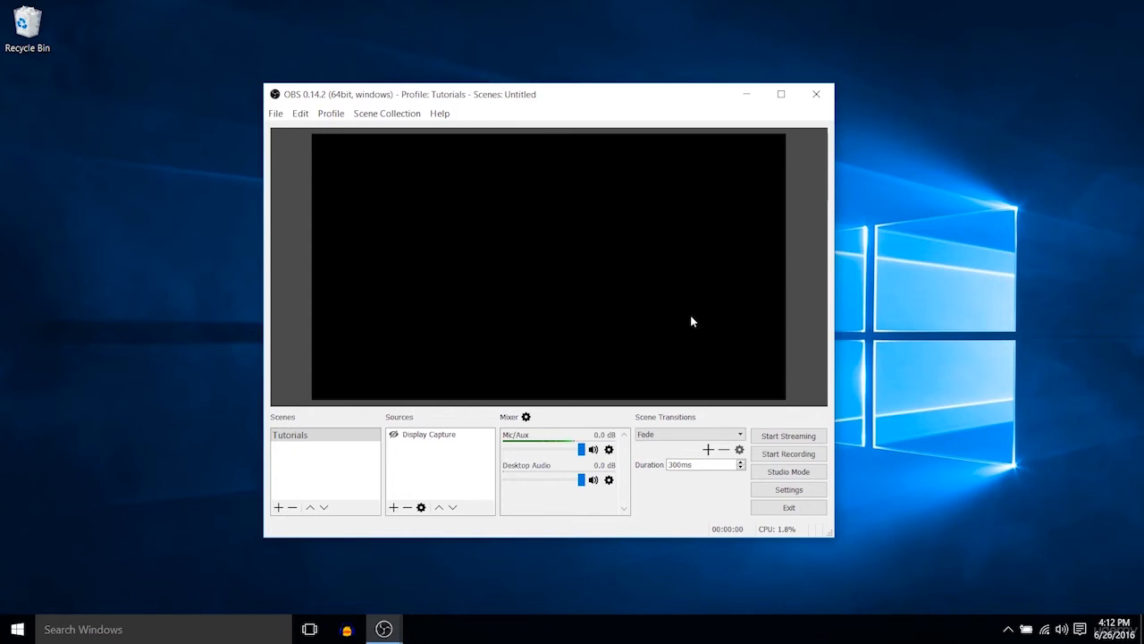
Step: Look through the source types that can be added to the Tutorials scene, without adding any
left_click(393, 507)
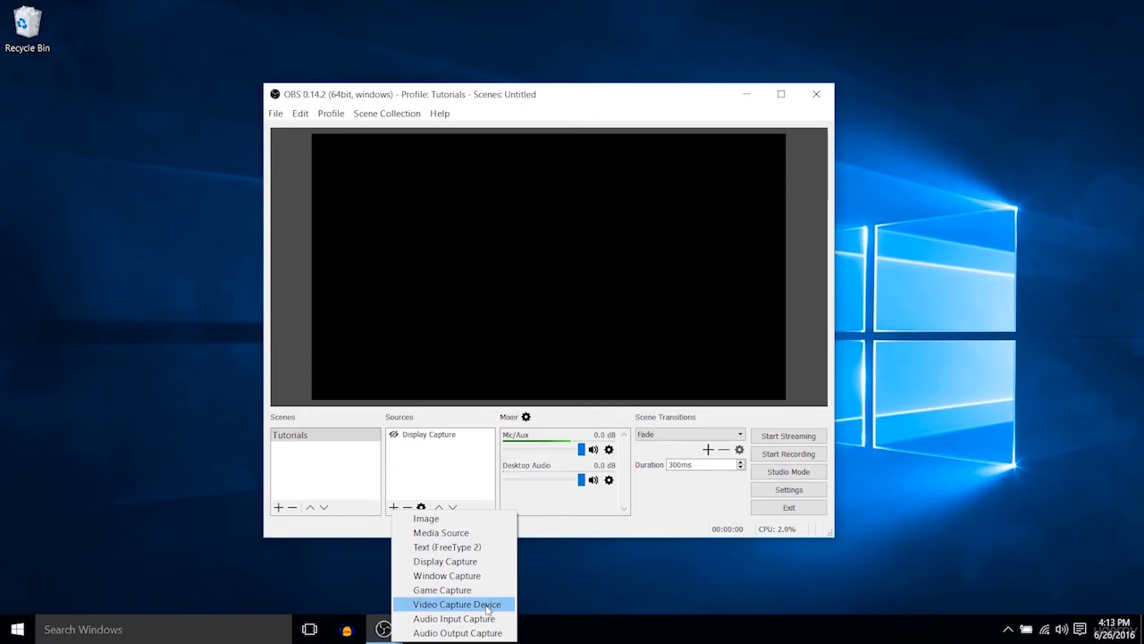
left_click(414, 475)
left_click(303, 464)
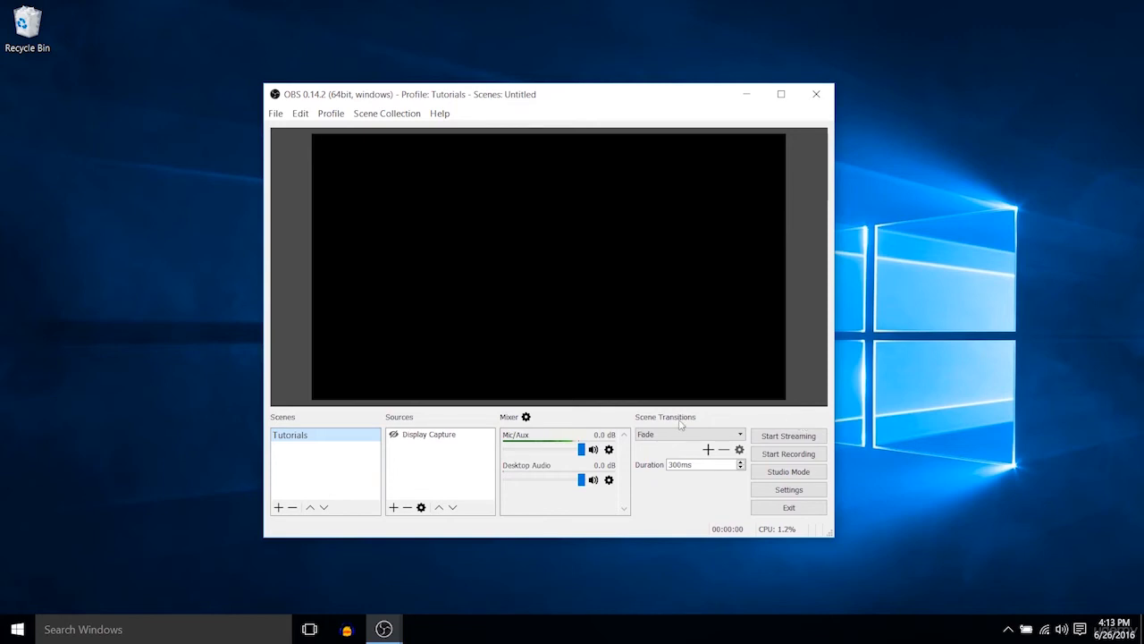
Step: Mute and unmute Mic/Aux in the mixer, and look at its Filters and Properties options
left_click(592, 448)
left_click(594, 449)
left_click(609, 450)
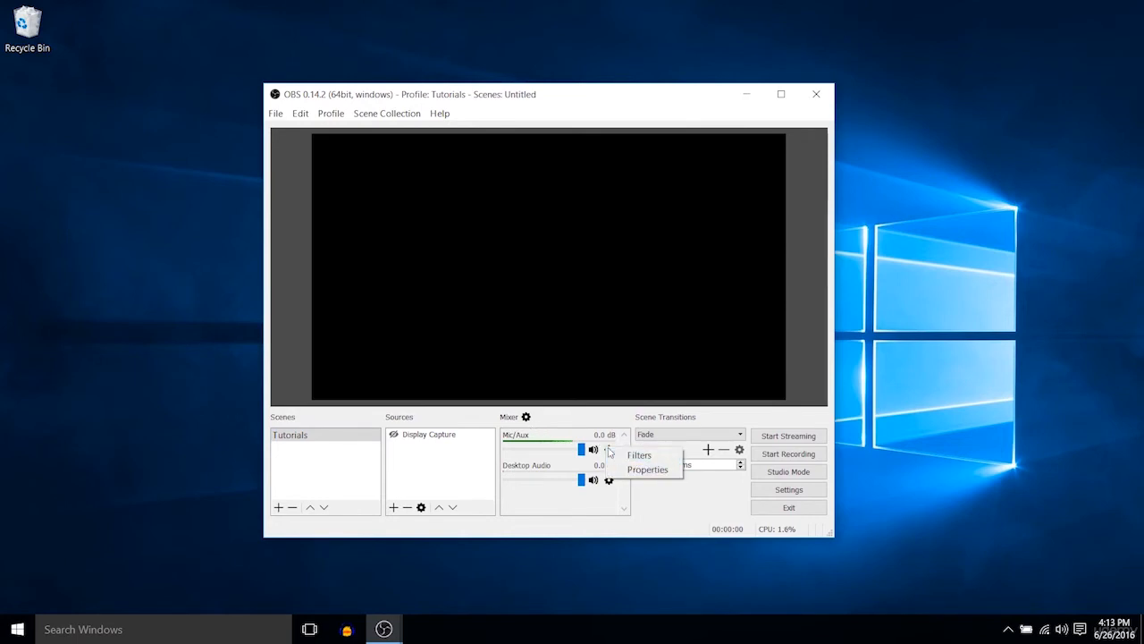
left_click(608, 449)
left_click(609, 450)
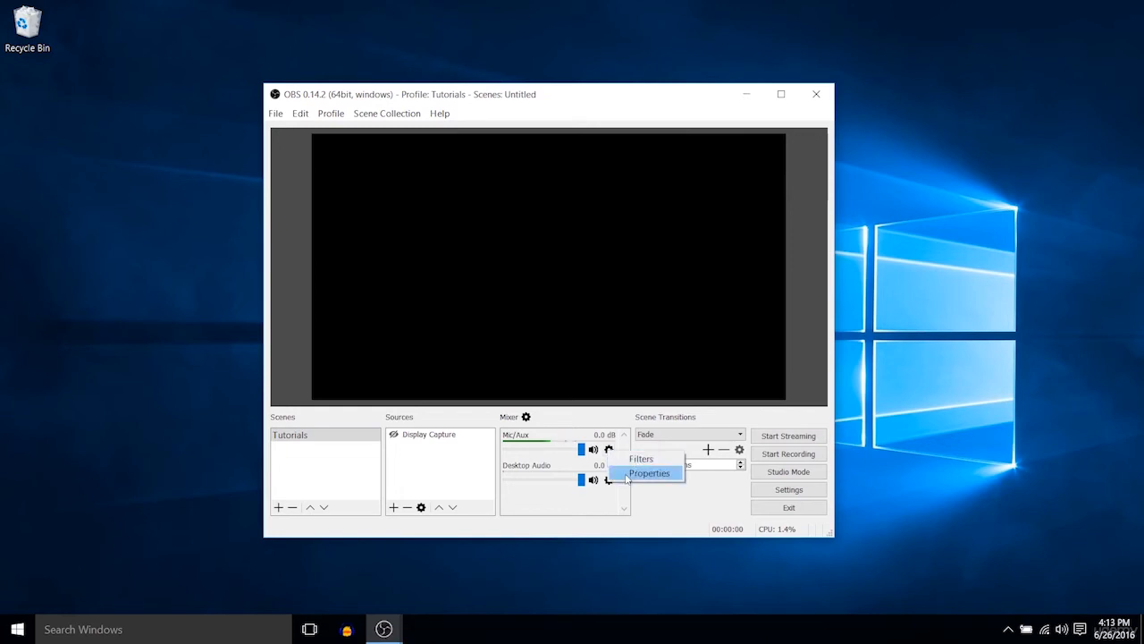
left_click(626, 477)
left_click(747, 135)
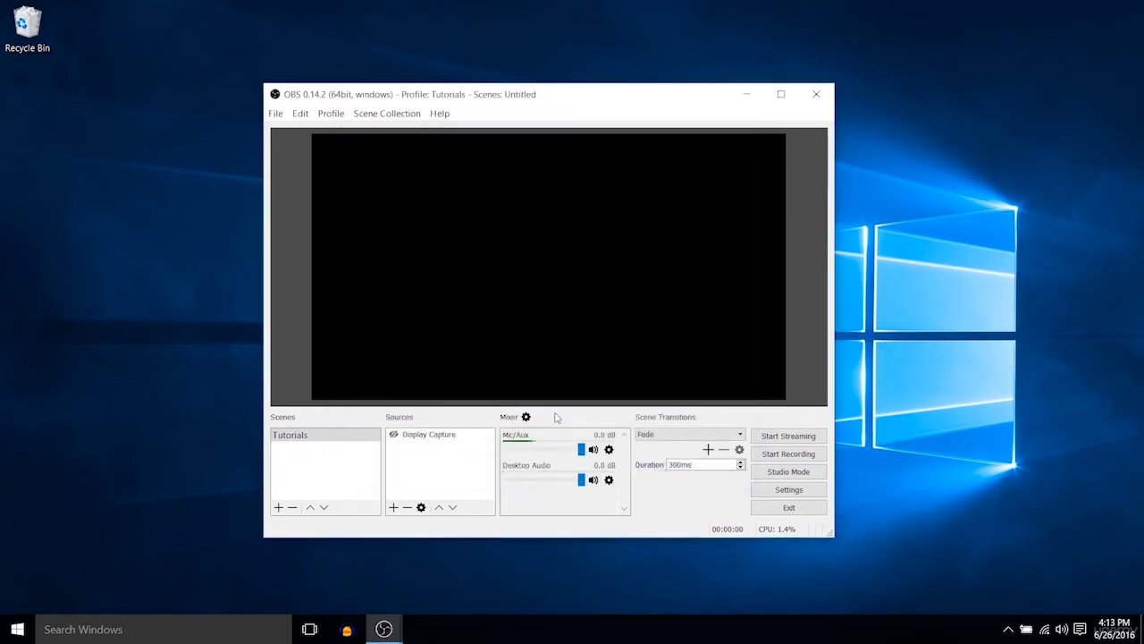
Step: Examine the advanced audio properties of Mic/Aux and Desktop Audio, and close the dialog
left_click(526, 418)
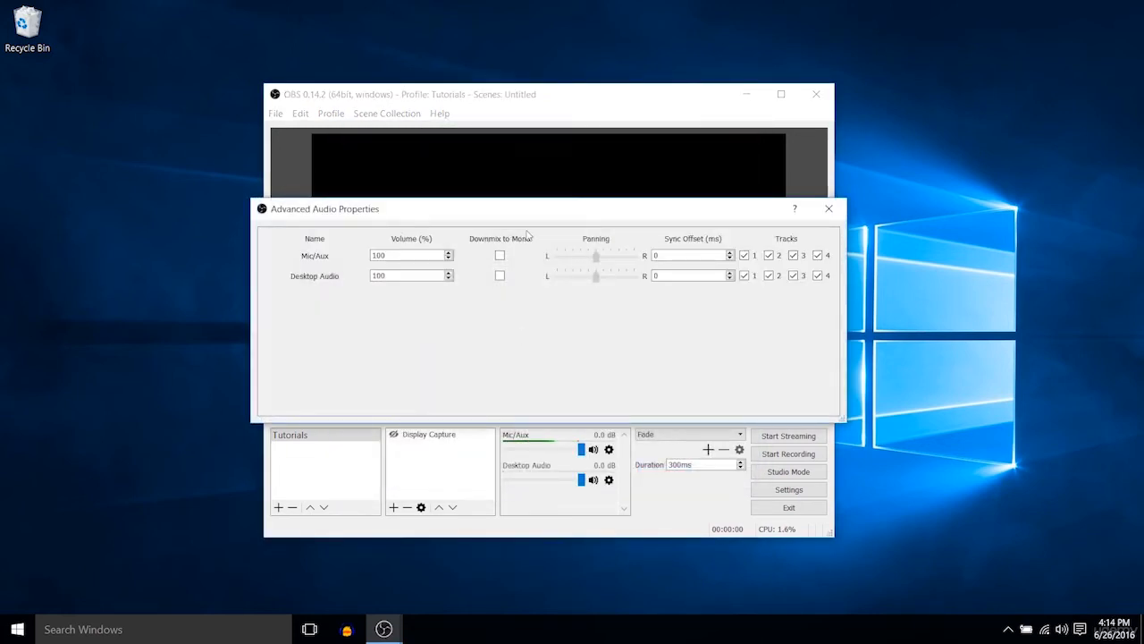
left_click_drag(530, 211, 615, 165)
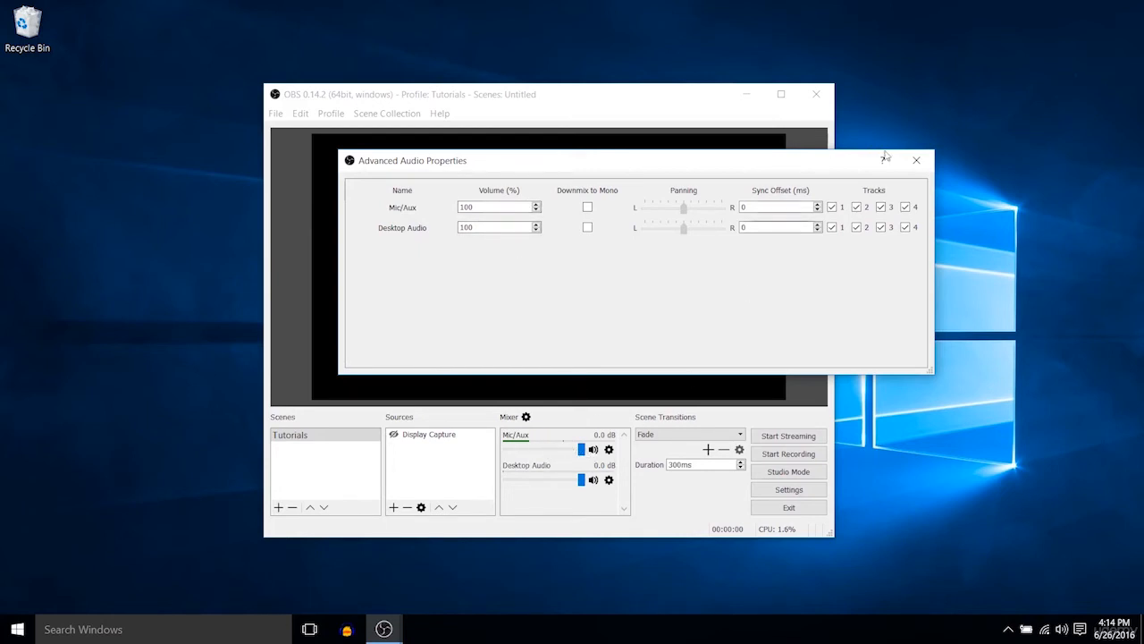
left_click(917, 161)
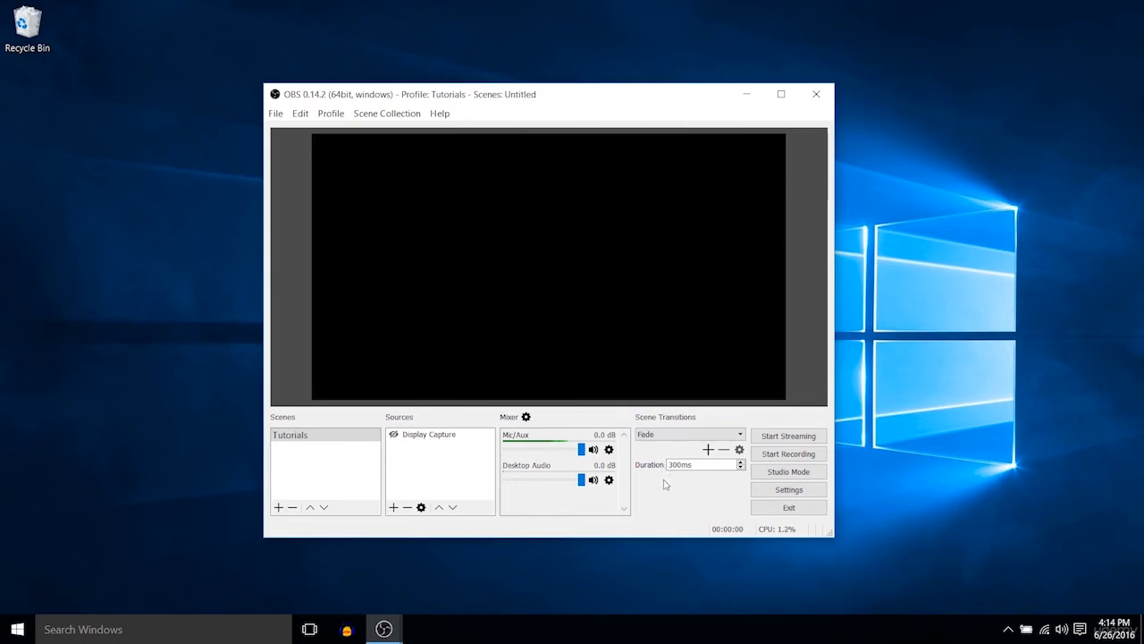
Step: Enable Studio Mode, and look at the General settings briefly before closing them
left_click(762, 476)
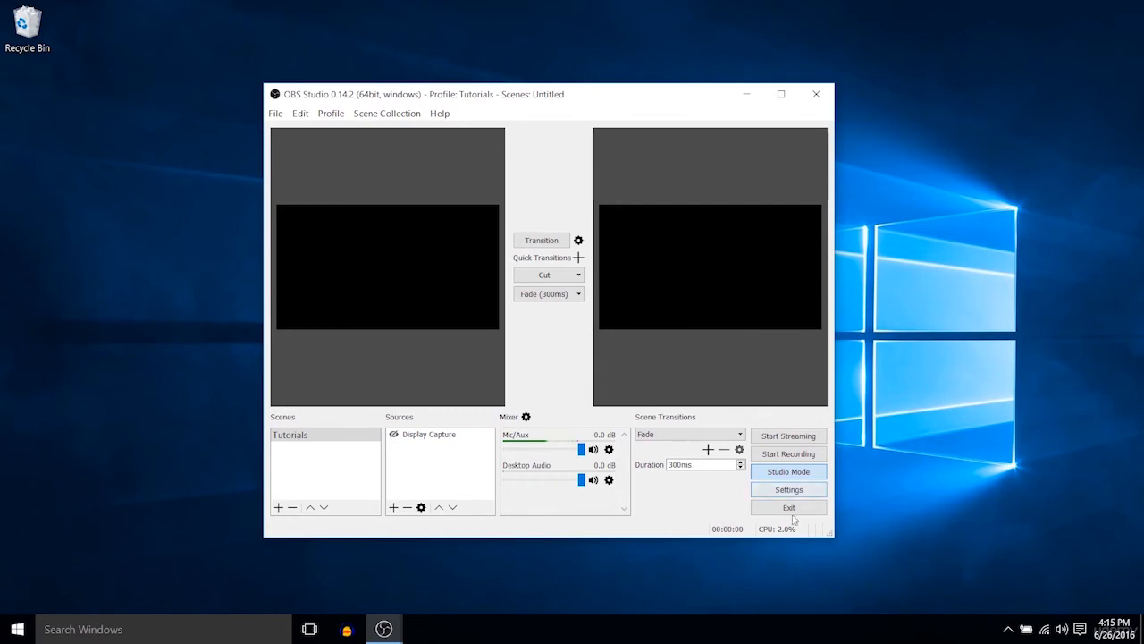
left_click(275, 113)
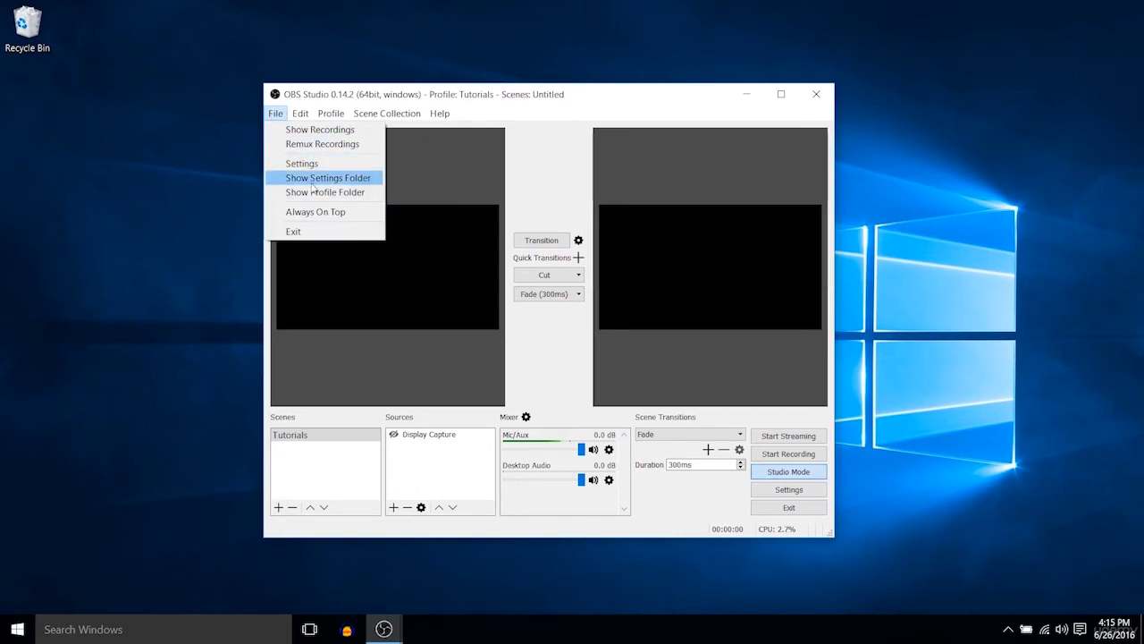
left_click(316, 169)
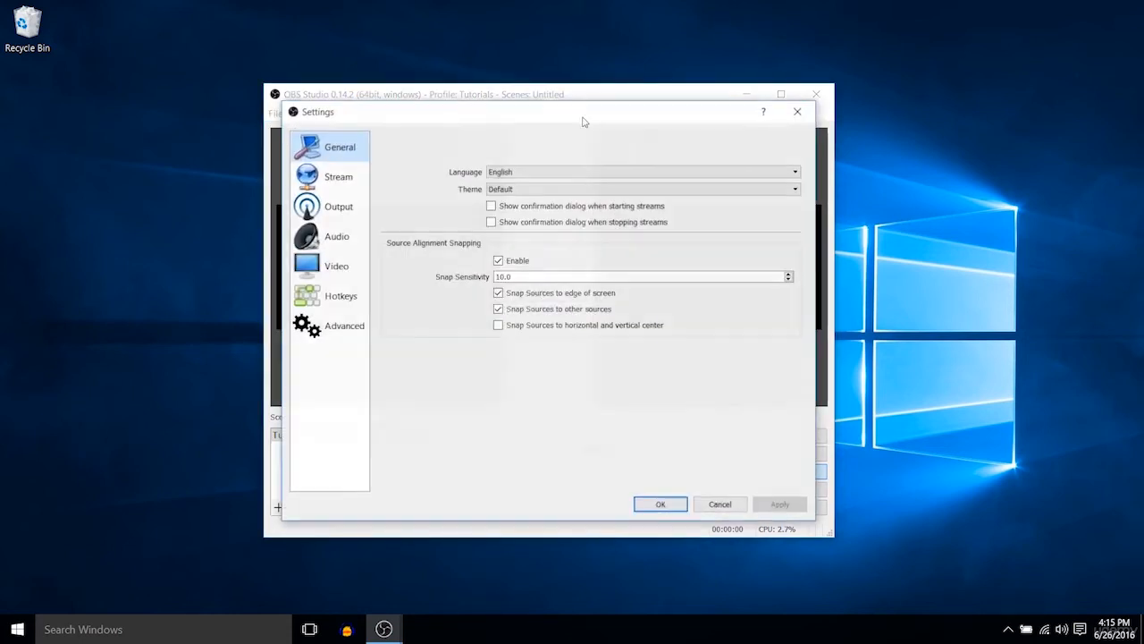
left_click_drag(582, 120, 601, 154)
left_click(819, 147)
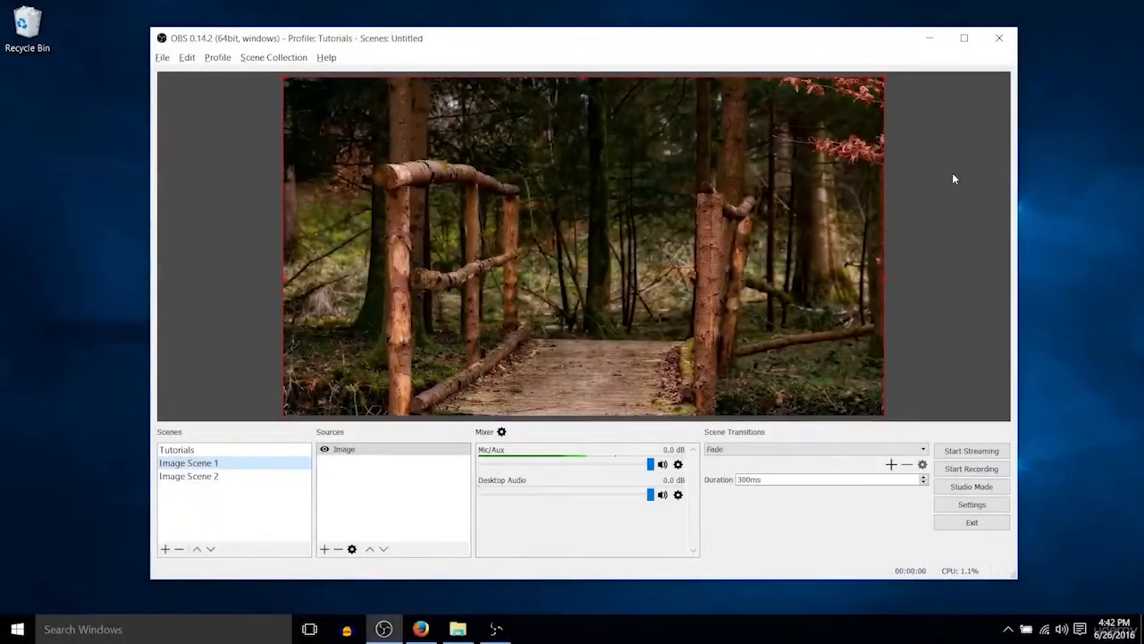
Step: Alternate the live output between Image Scene 2 and Image Scene 1 twice, ending on Image Scene 1
left_click(953, 179)
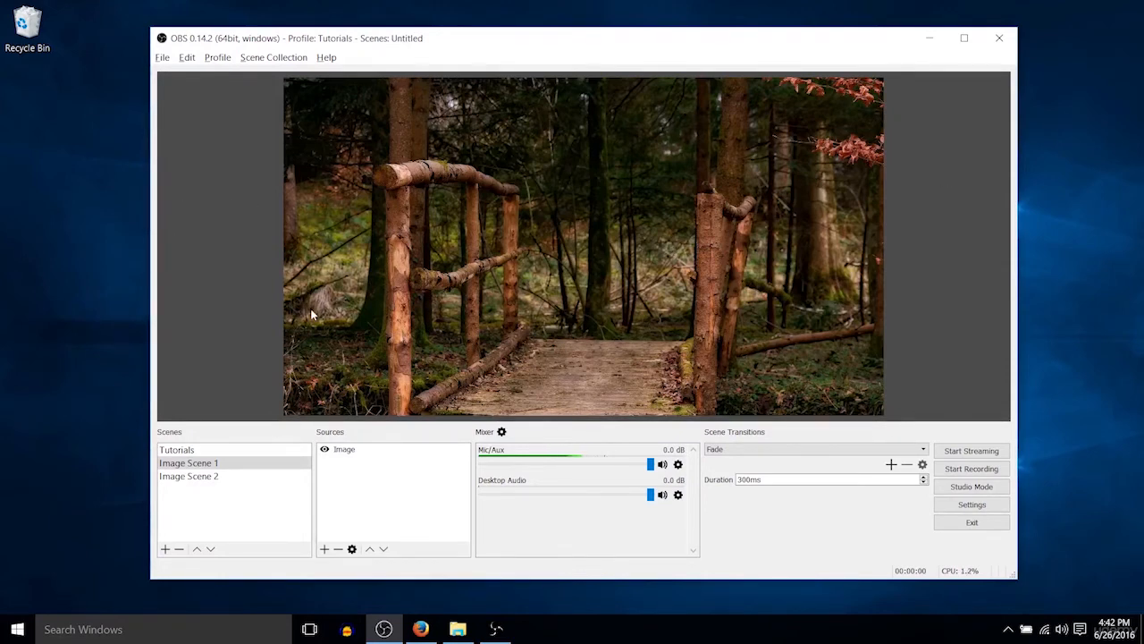
left_click(233, 481)
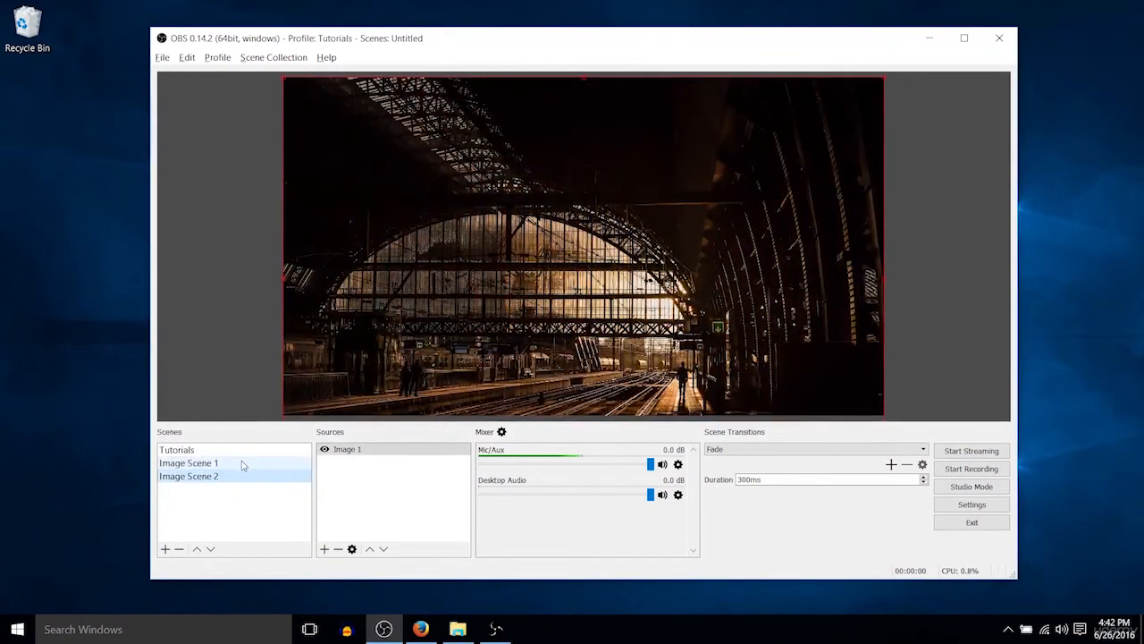
left_click(241, 464)
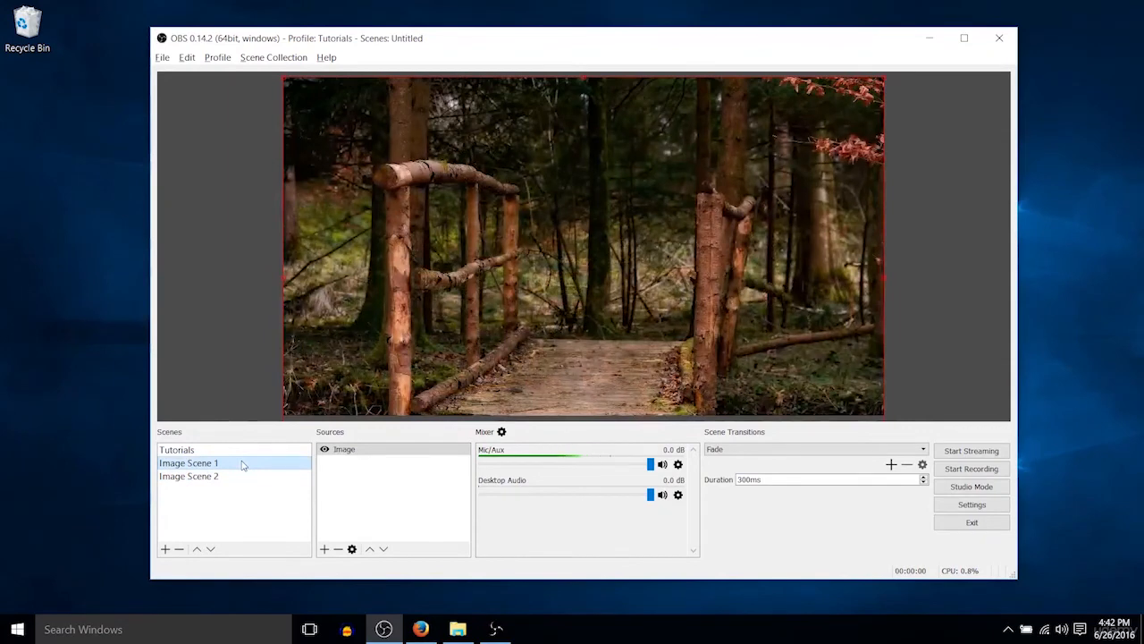
left_click(236, 477)
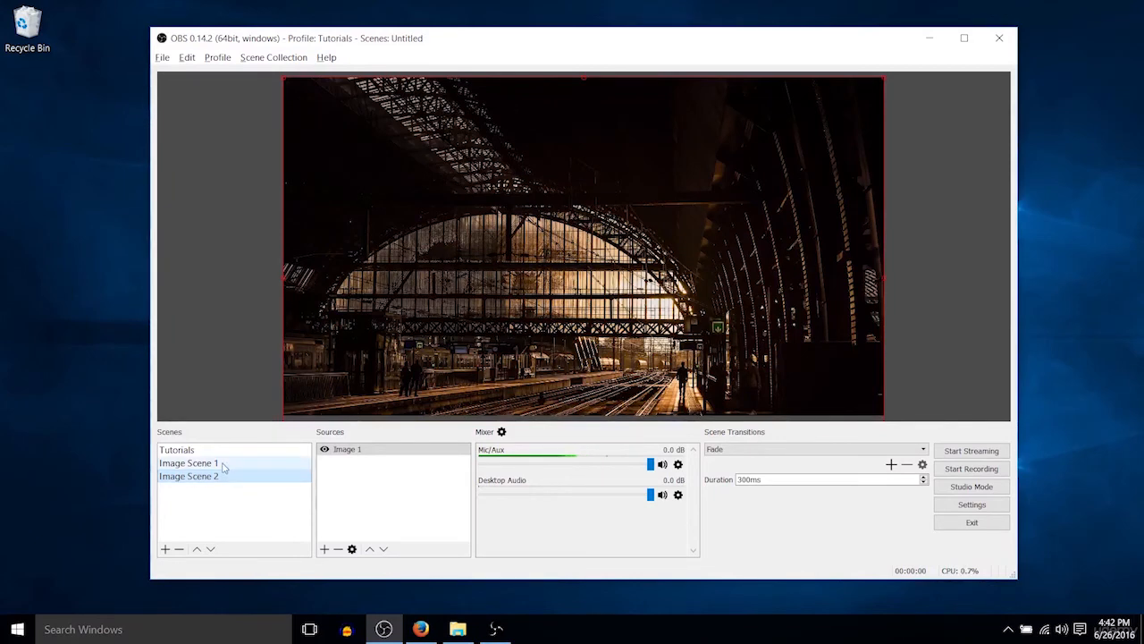
left_click(224, 466)
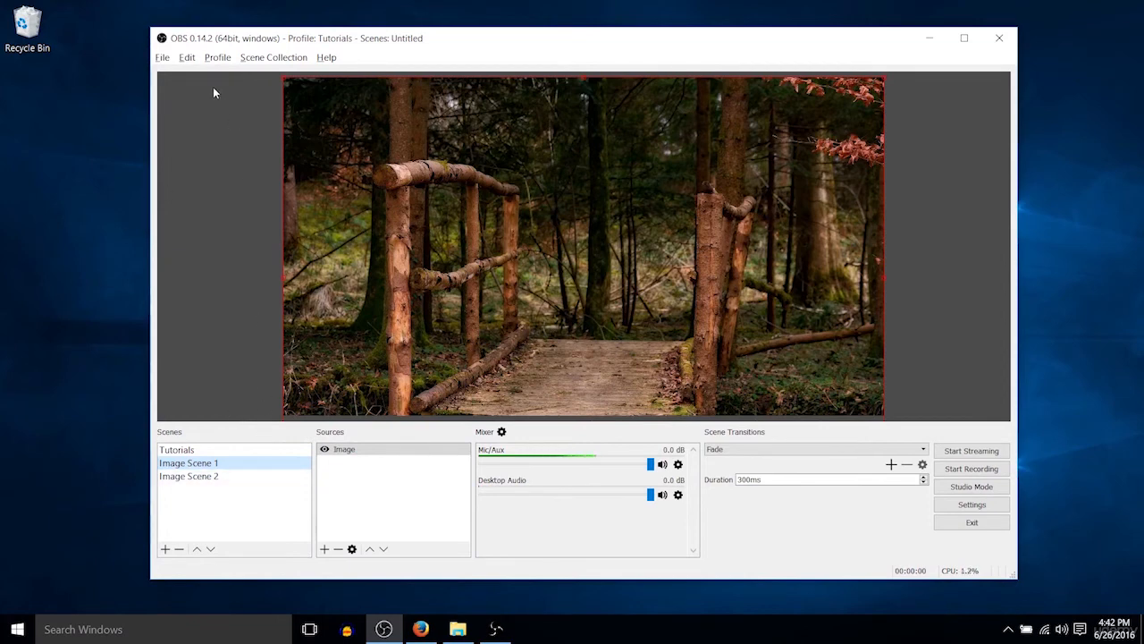
Step: Examine the hotkeys assigned for switching to Image Scene 1 and Image Scene 2, and close the settings
left_click(162, 57)
left_click(178, 106)
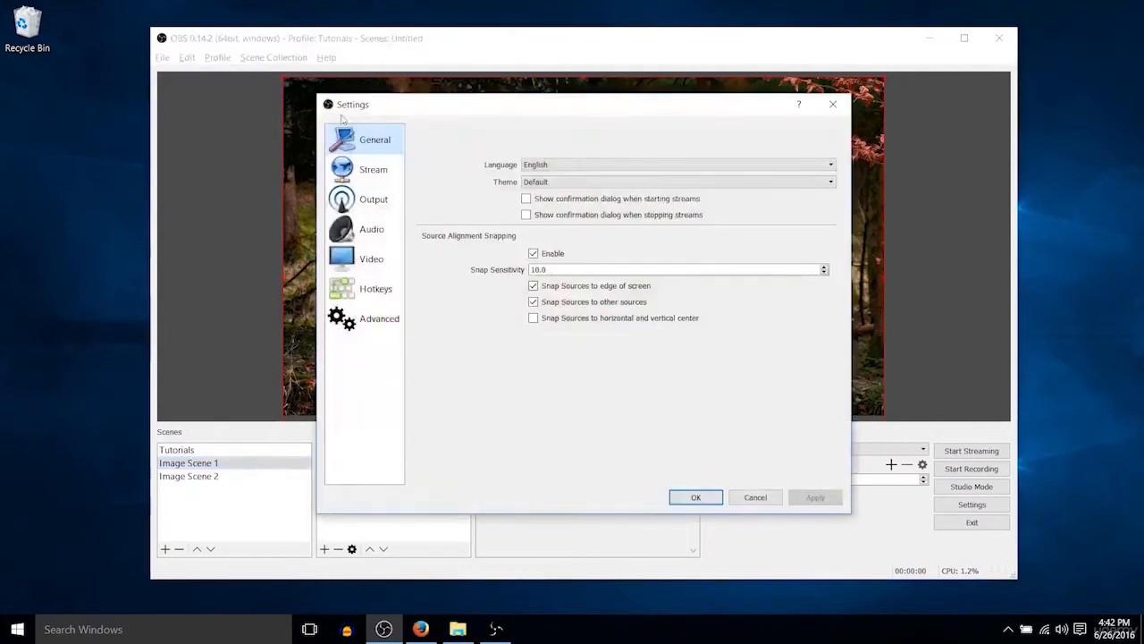
left_click(369, 271)
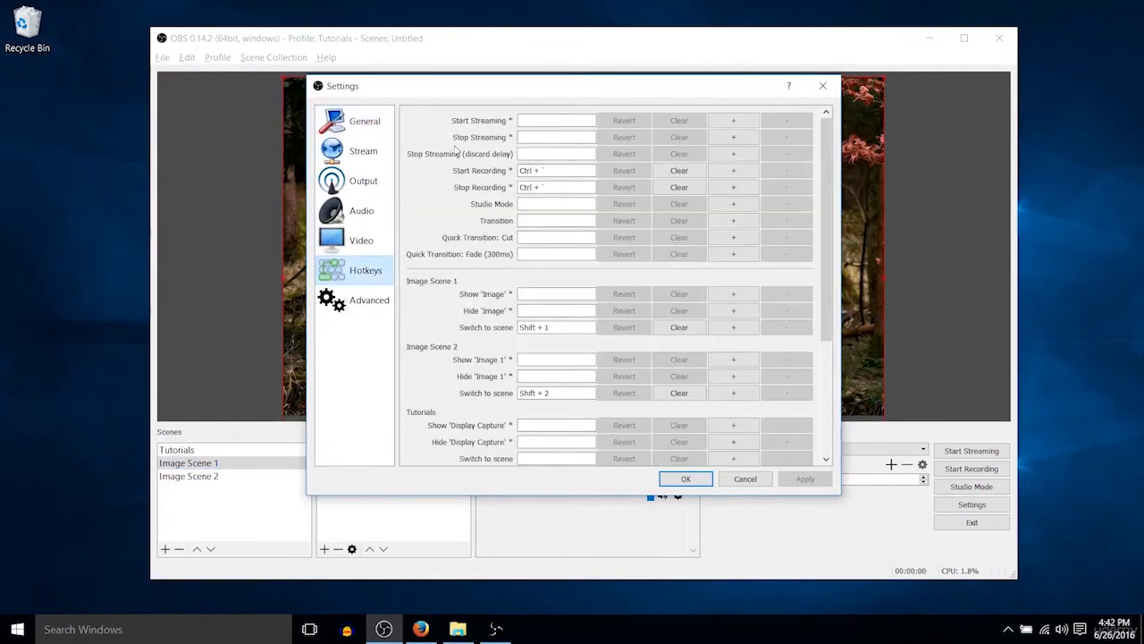
left_click_drag(493, 90, 430, 97)
scroll(405, 266, "down", 1)
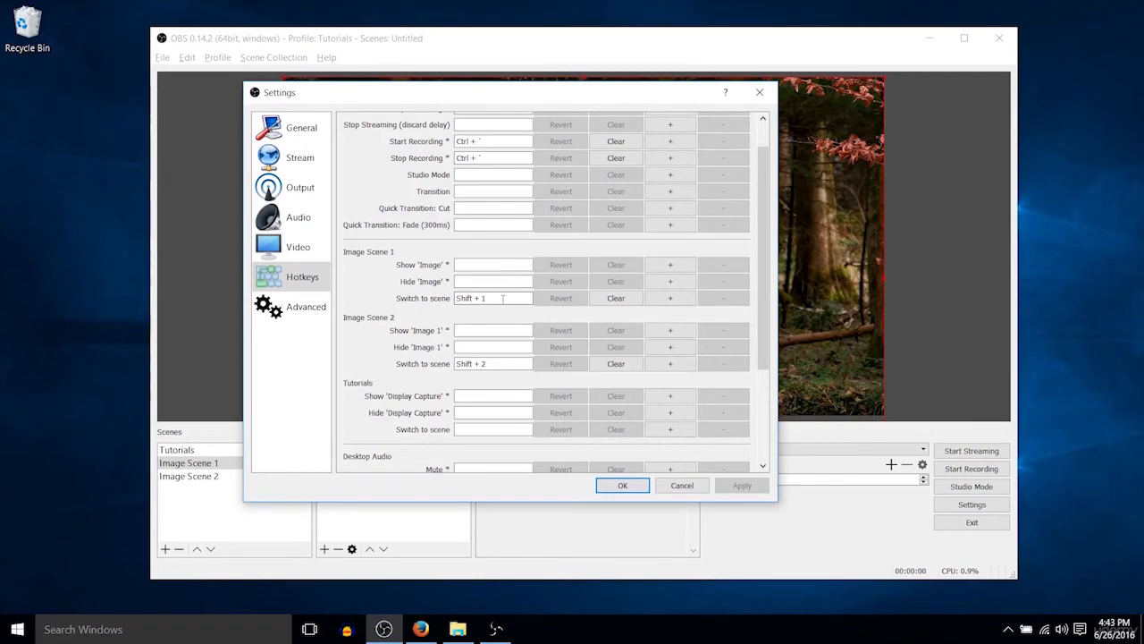
left_click(622, 486)
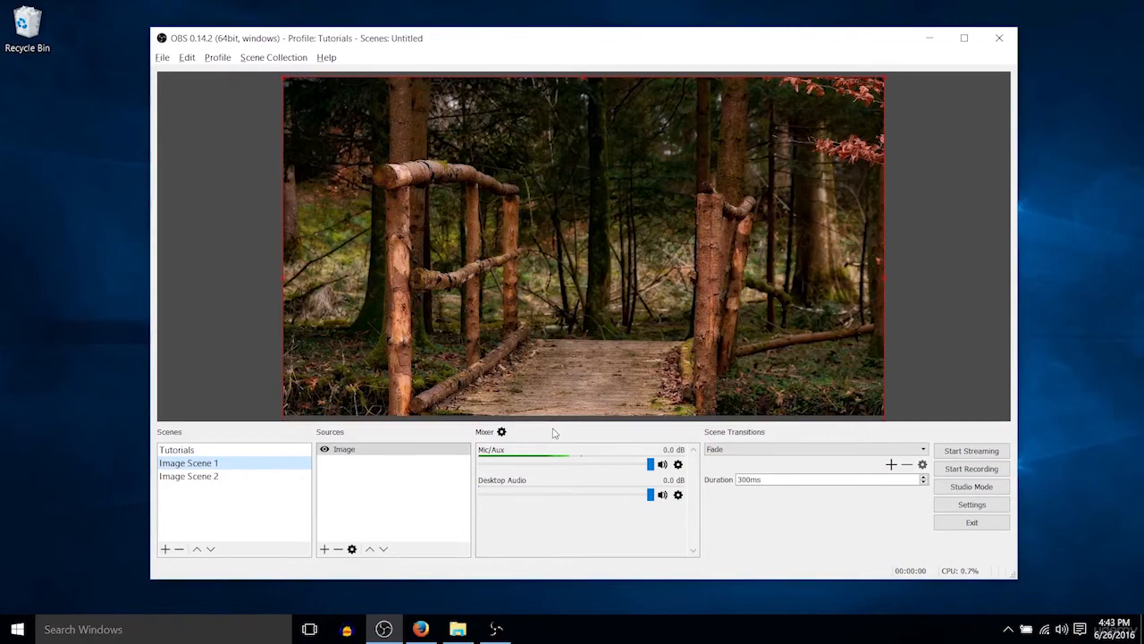
Step: Switch scenes from the keyboard to Image Scene 2, back to Image Scene 1, and again to Image Scene 2
left_click(242, 392)
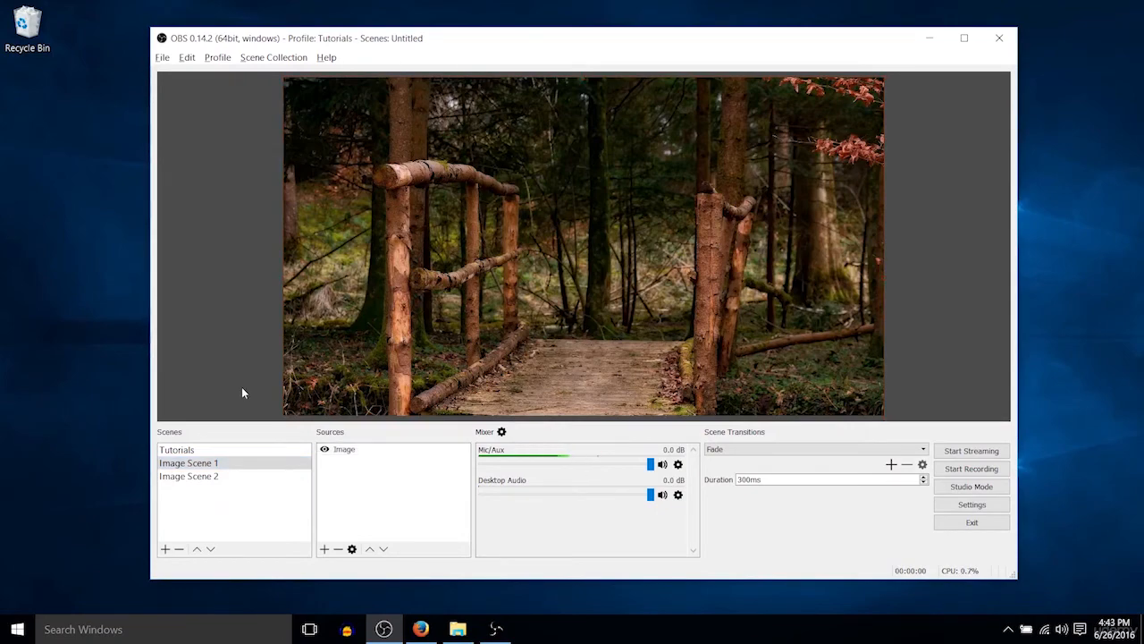
key("Down")
key("Up")
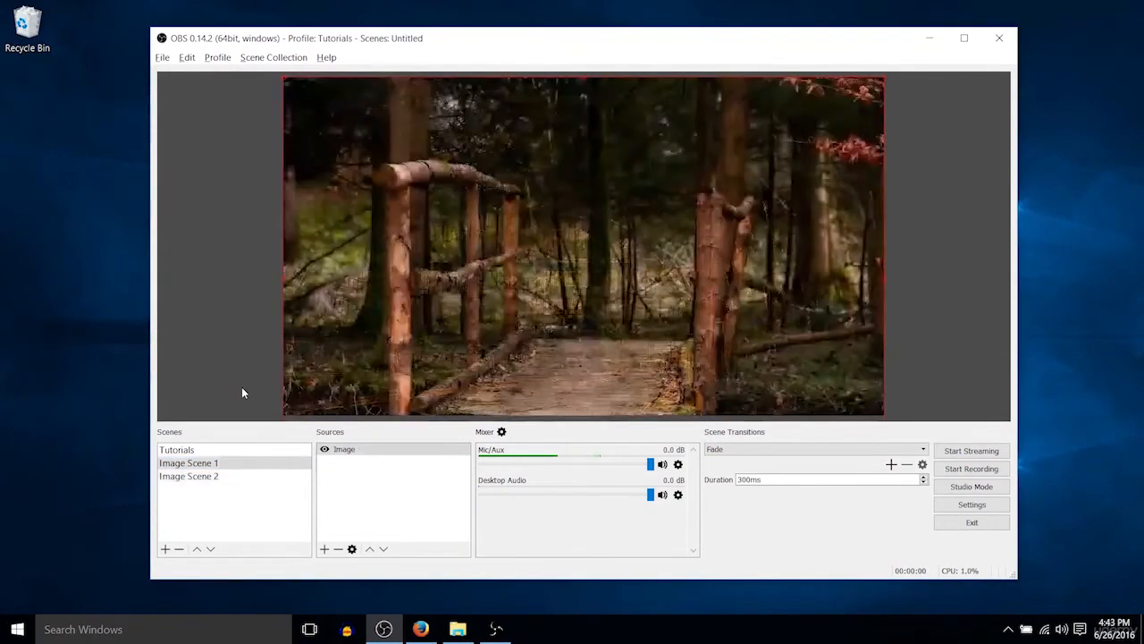
key("Down")
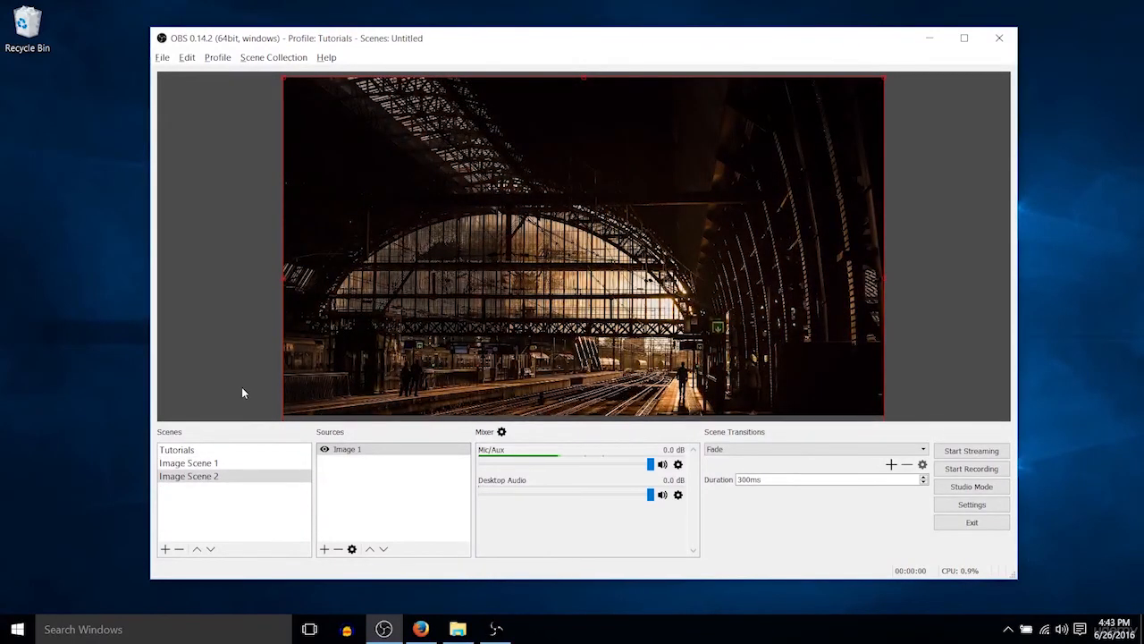
Step: Enable Studio Mode, transition Image Scene 1 to the live output, and transition Image Scene 2 back to live
left_click(956, 492)
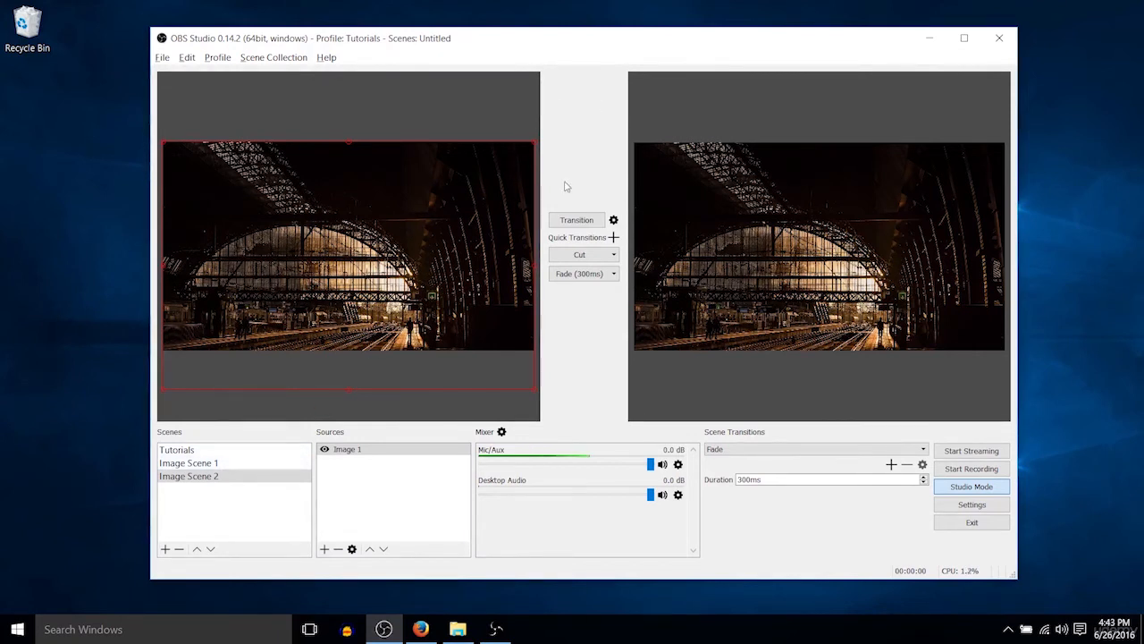
left_click(255, 465)
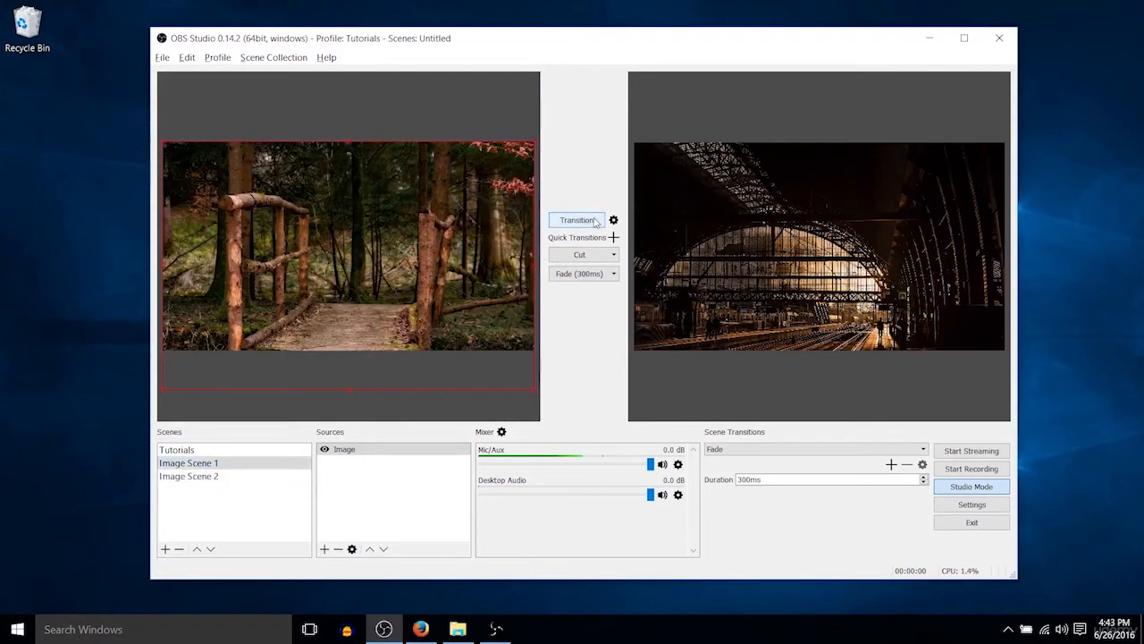
left_click(595, 221)
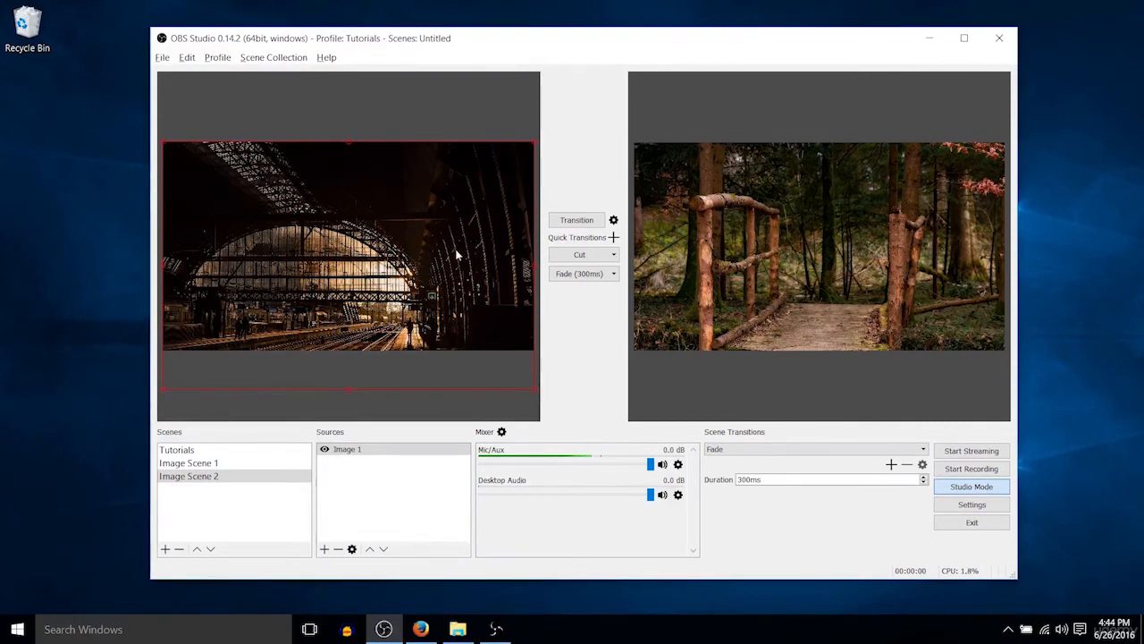
left_click(577, 221)
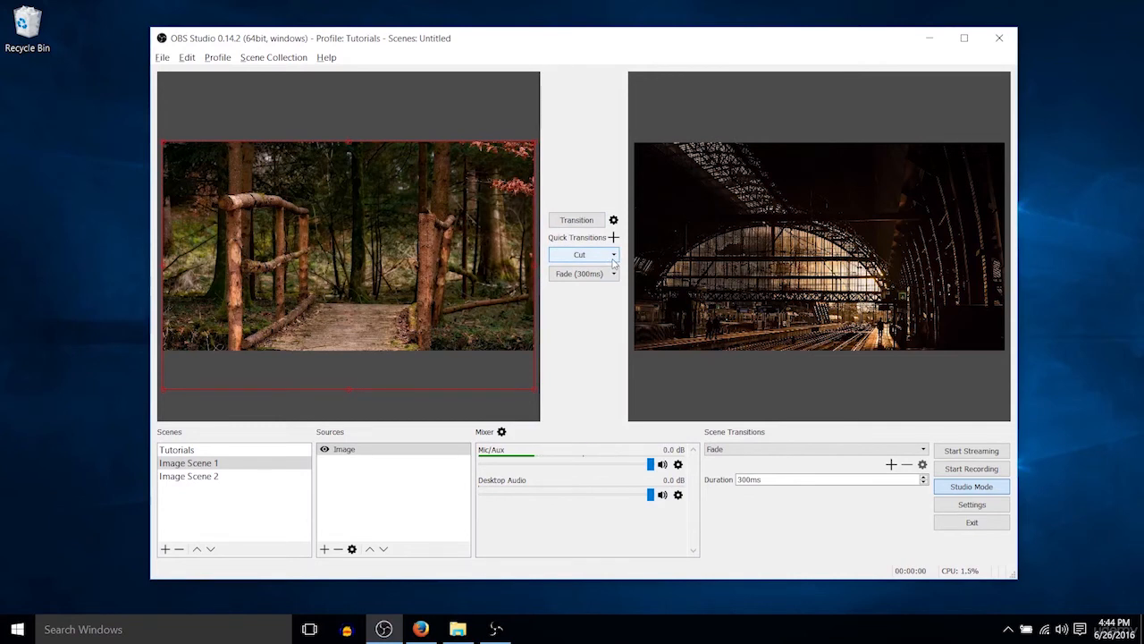
Step: View the Cut quick transition's options, and swap the preview and live scenes using the Cut and Fade (300ms) quick transitions
left_click(613, 257)
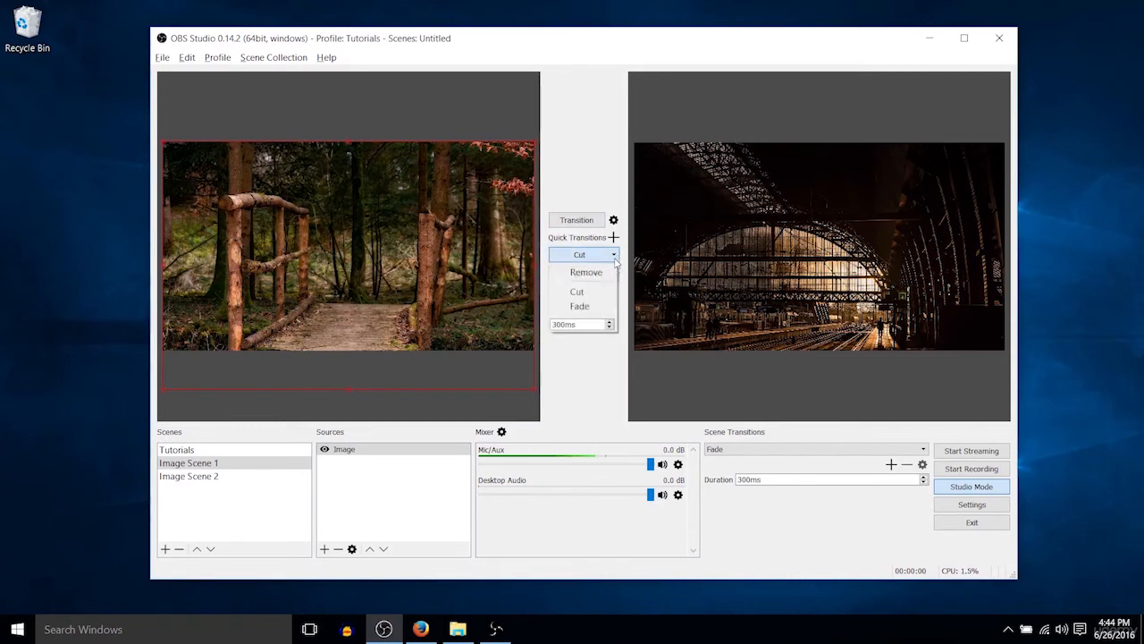
left_click(603, 306)
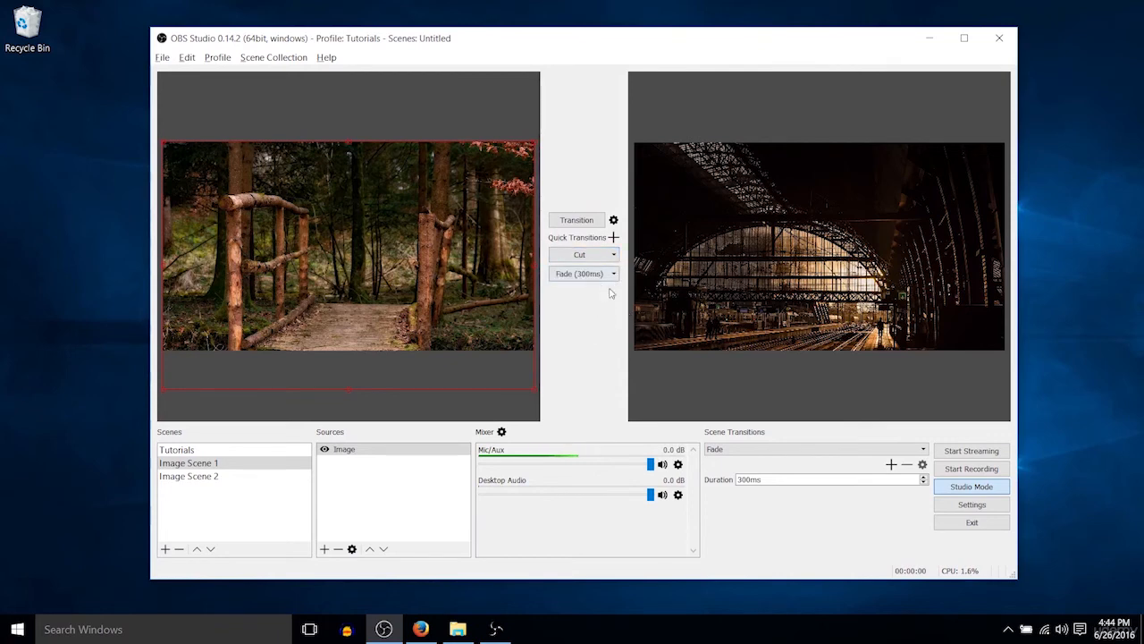
left_click(610, 277)
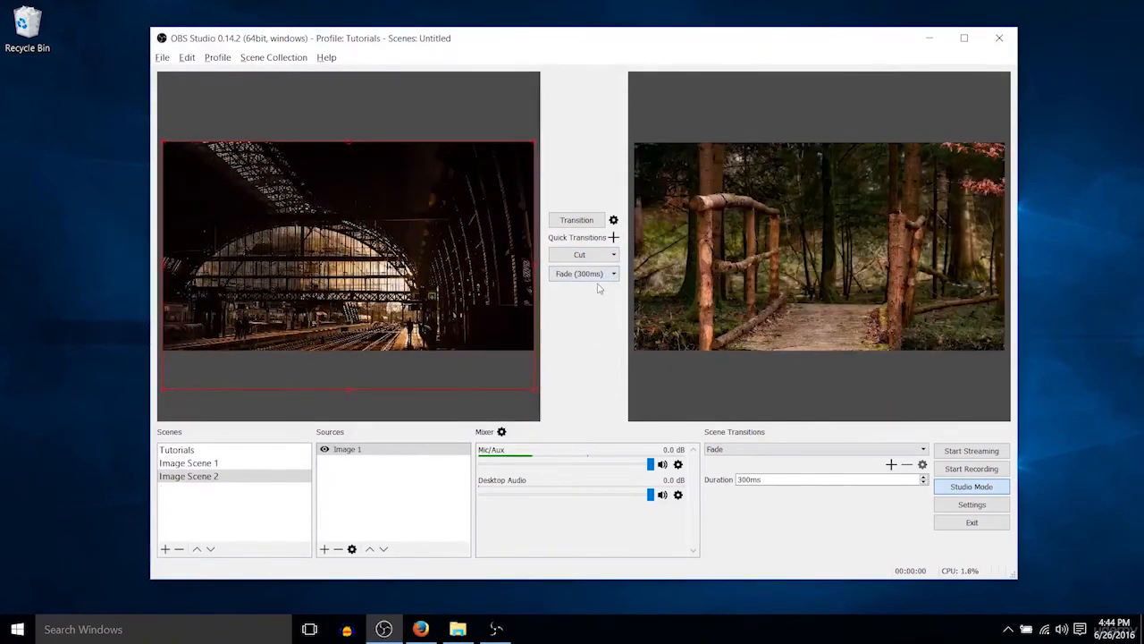
left_click(595, 277)
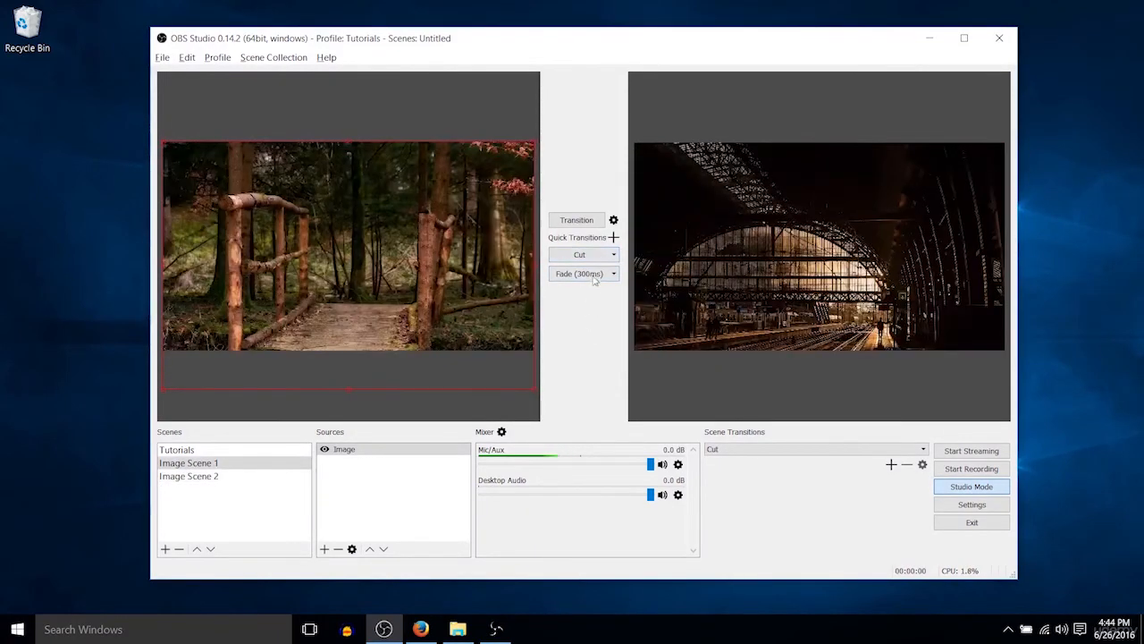
left_click(595, 277)
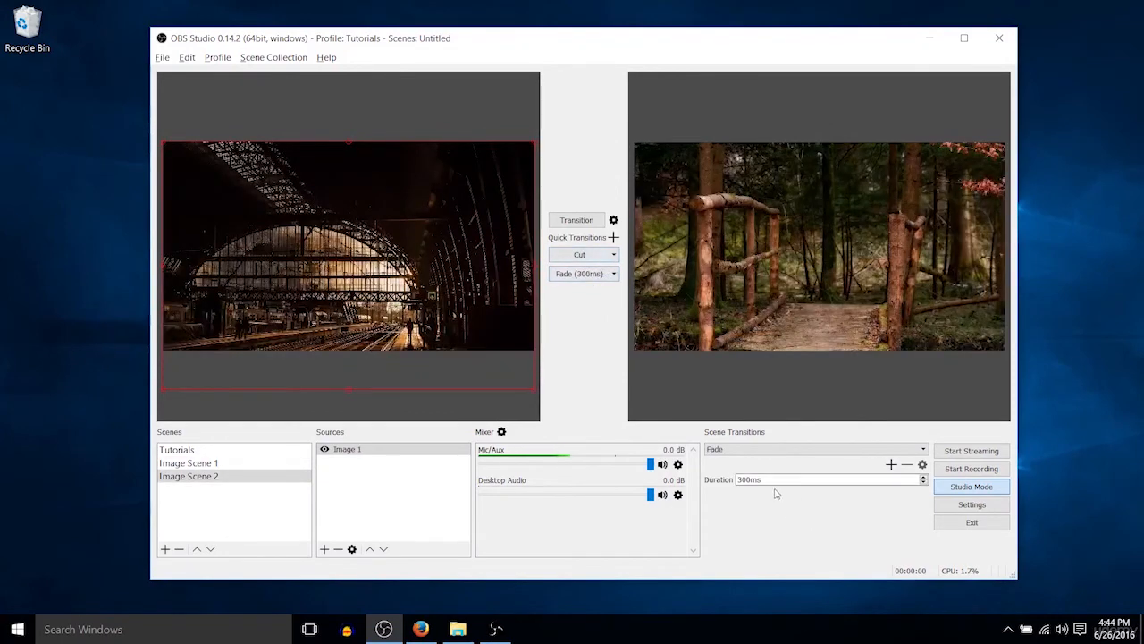
Step: View the available scene transition types while keeping Fade, and turn off Studio Mode
left_click(792, 450)
left_click(788, 453)
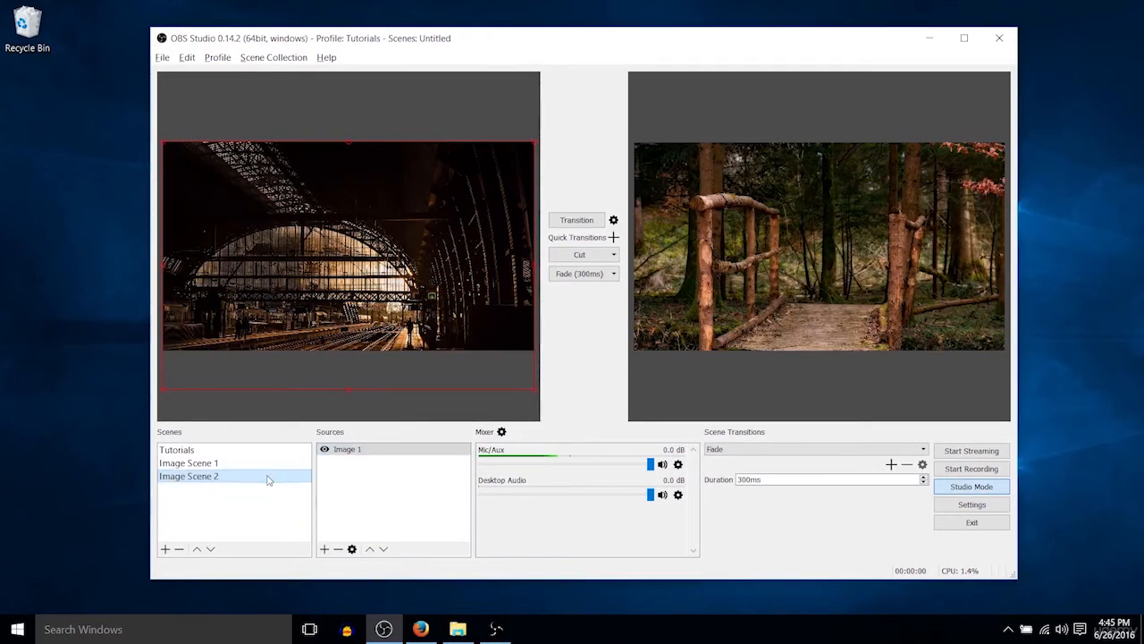
left_click(971, 486)
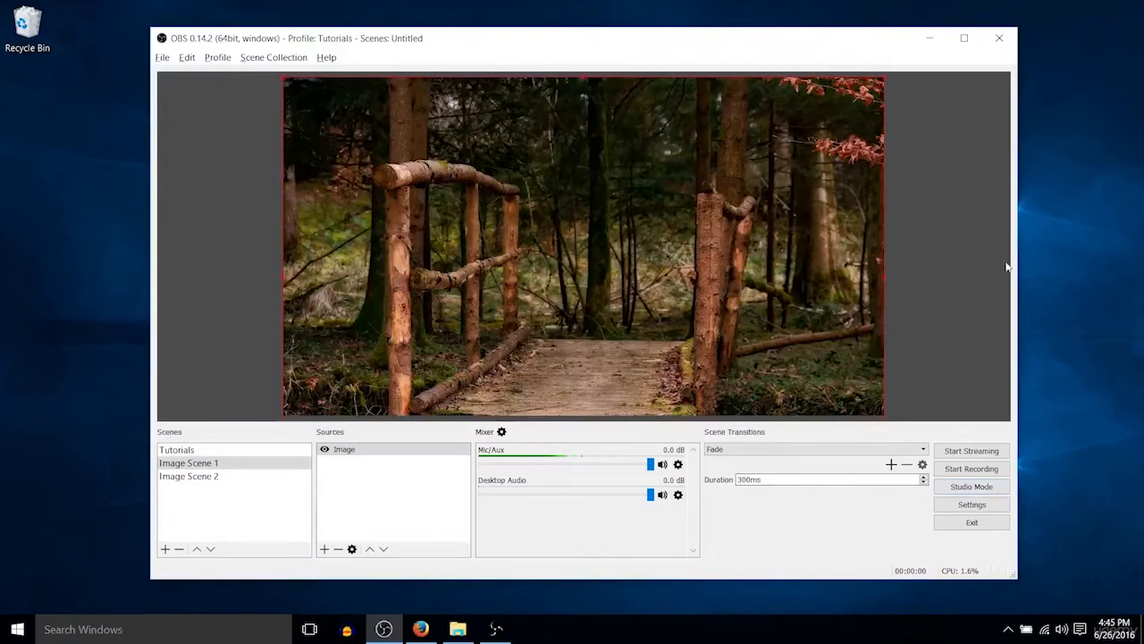
Step: Switch scenes with the hotkeys to Image Scene 2, Image Scene 1 and Image Scene 2 again, and turn Studio Mode back on
key("2")
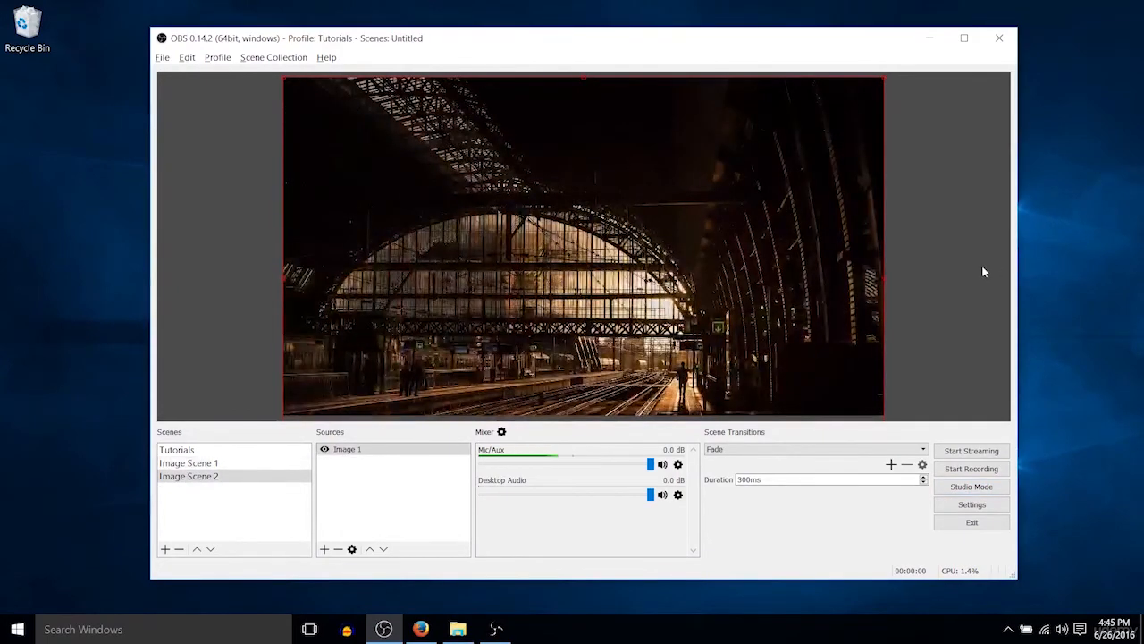
key("1")
key("2")
left_click(987, 490)
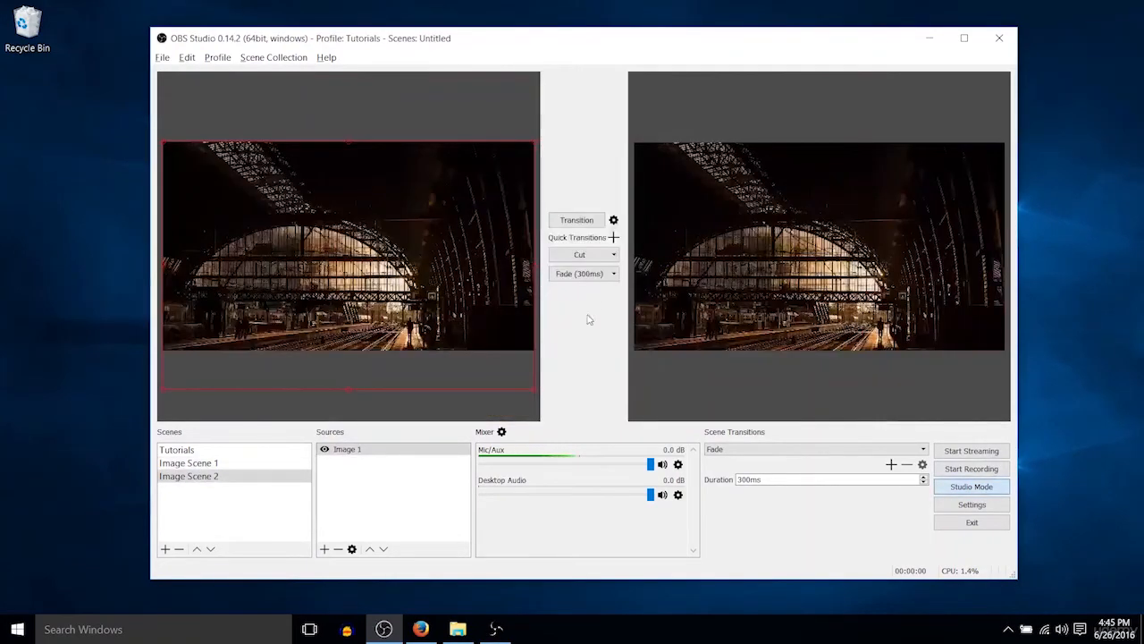
Step: Alternate the Studio Mode preview between Image Scene 1 and Image Scene 2 with the hotkeys, and transition Image Scene 1 to the live output
key("1")
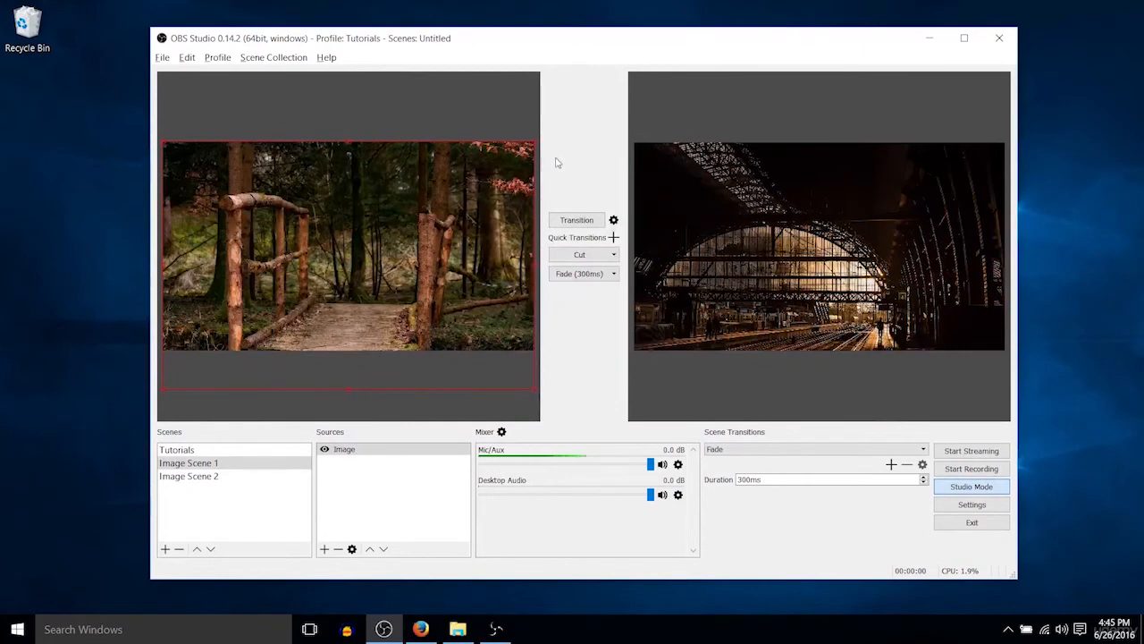
key("2")
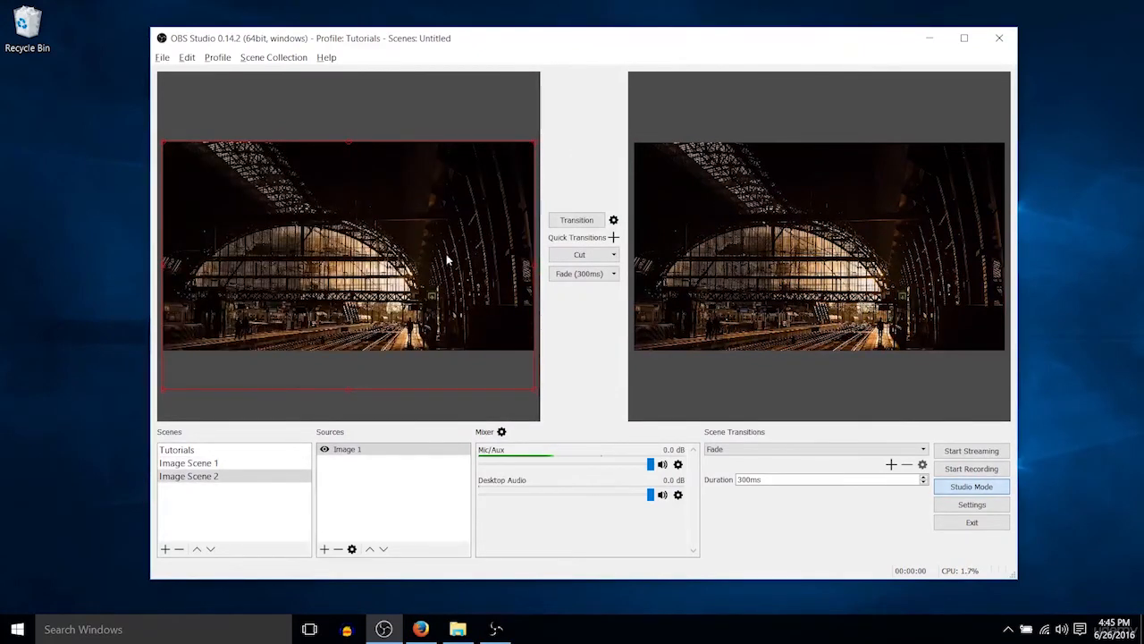
key("1")
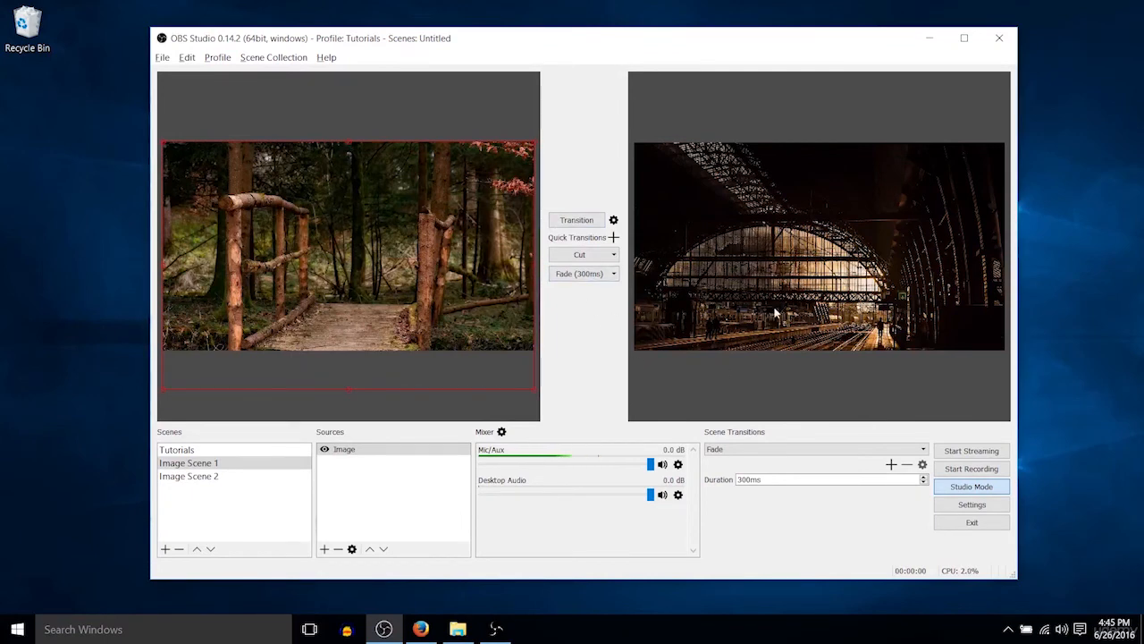
key("2")
left_click(577, 224)
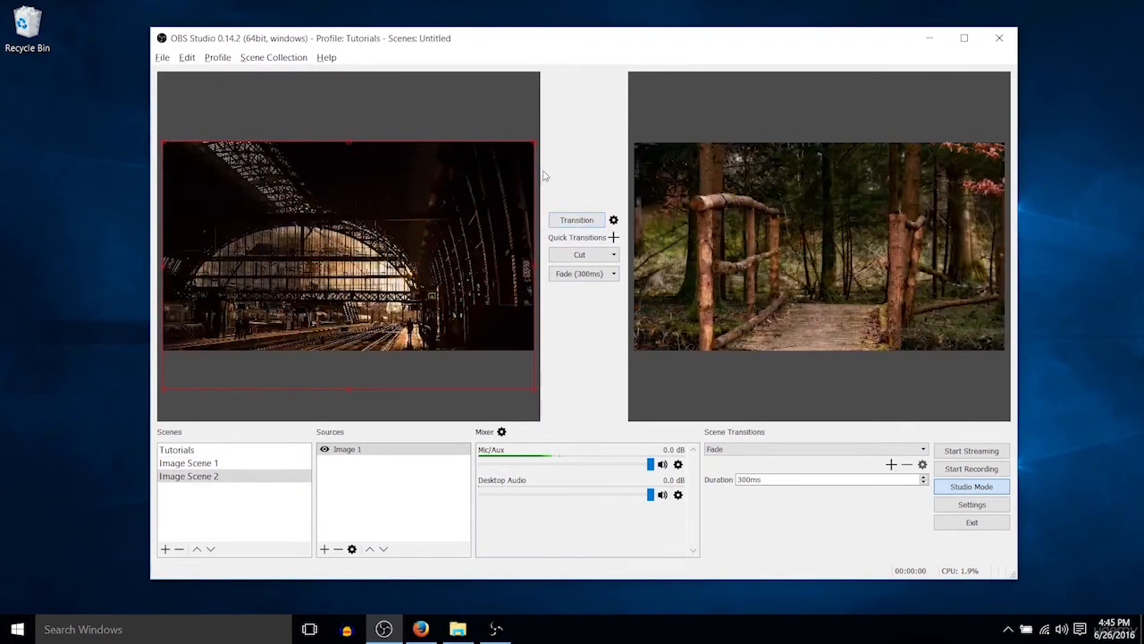
Step: Open the program settings
left_click(163, 58)
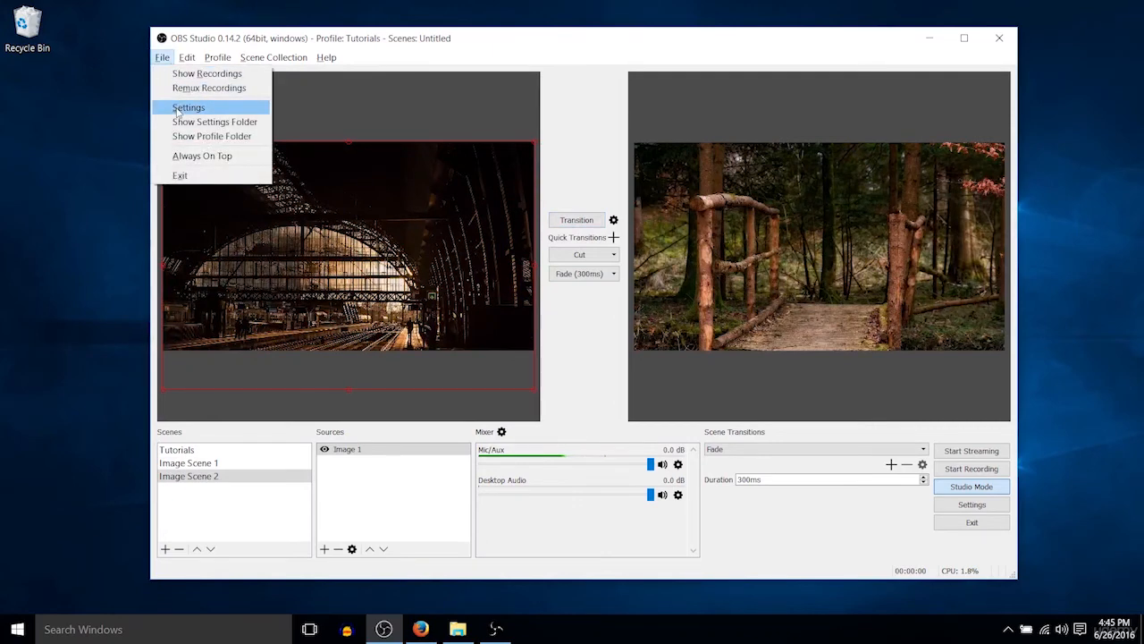
Step: Open the hotkey settings and assign Shift + 3 to Transition
left_click(176, 108)
left_click(374, 288)
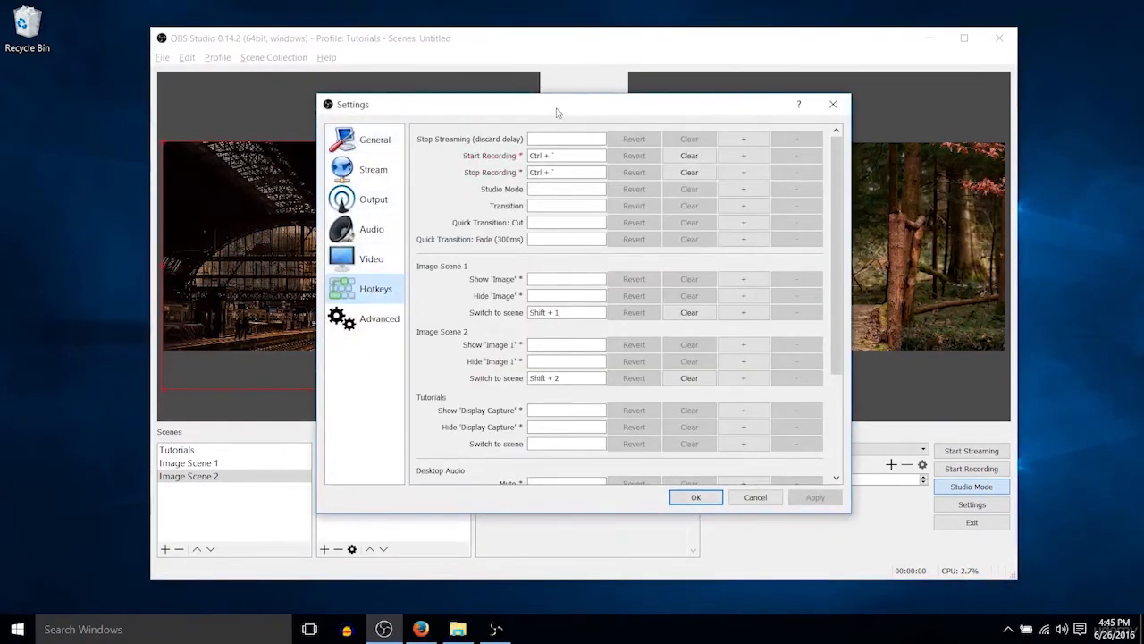
left_click_drag(557, 111, 549, 116)
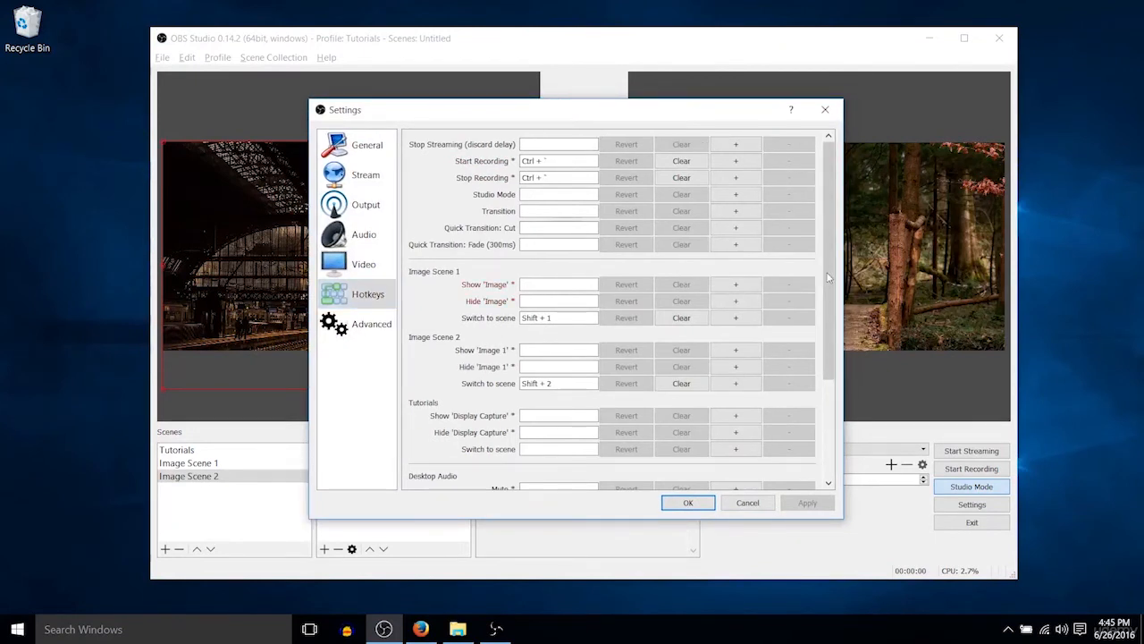
left_click(540, 214)
left_click(536, 211)
key("shift+3")
Step: Assign Shift + 4 to Quick Transition: Cut and Shift + 5 to Quick Transition: Fade (300ms), and save the settings
left_click(547, 229)
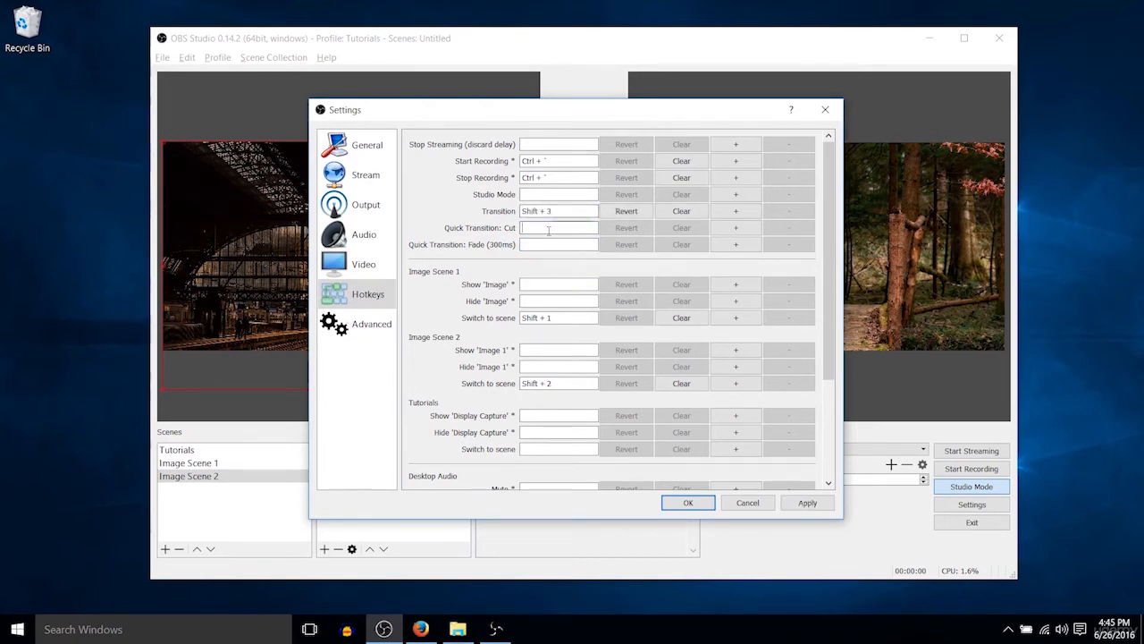
key("shift+4")
left_click(547, 244)
key("shift+5")
left_click(807, 503)
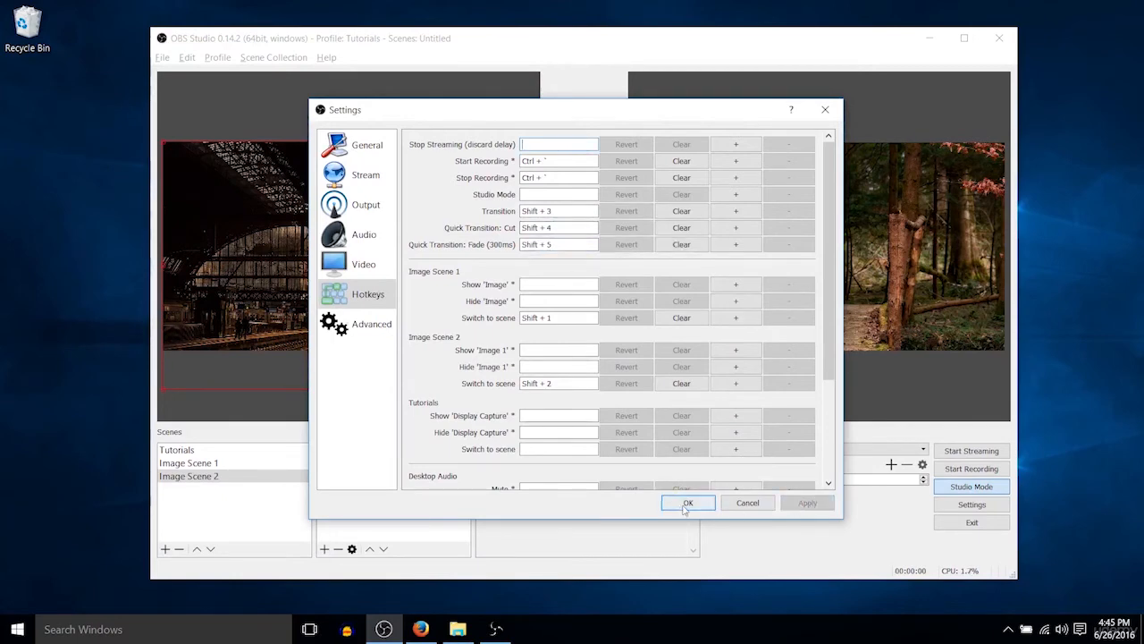
left_click(687, 501)
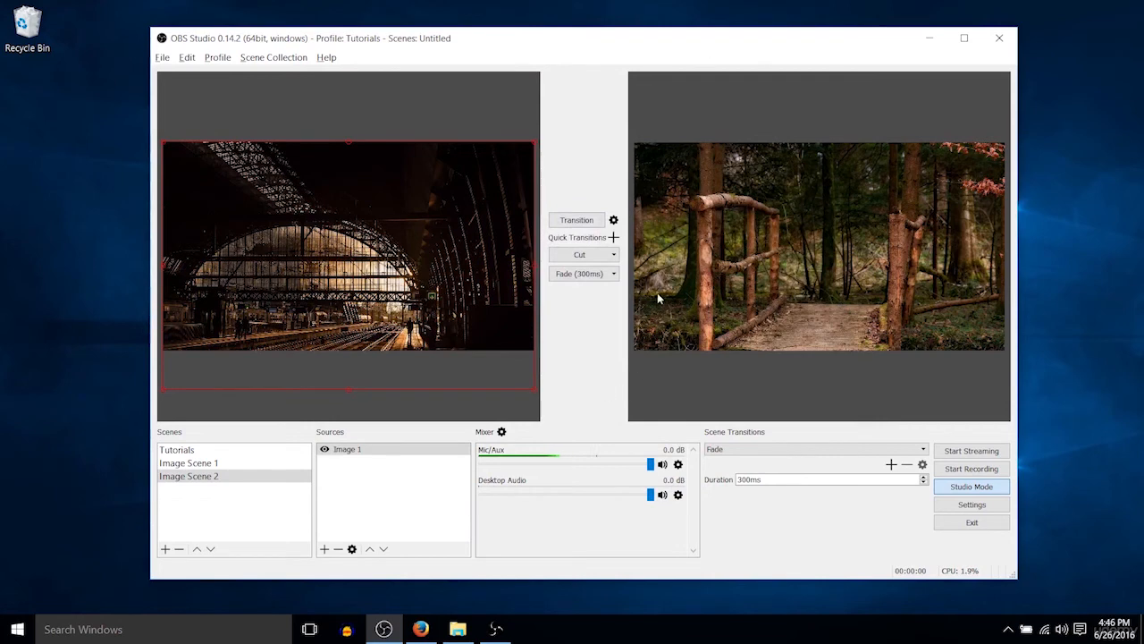
Step: Swap the preview and program scenes several times with the Fade and Cut quick transitions to test them
key("shift+5")
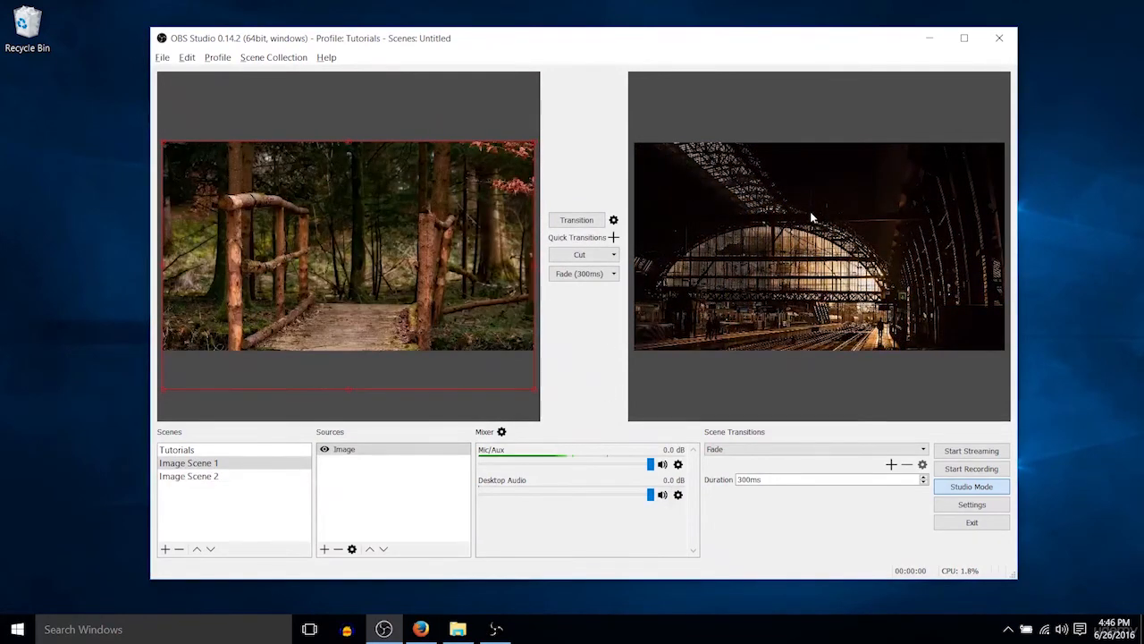
left_click(583, 255)
key("space")
key("space")
key("space")
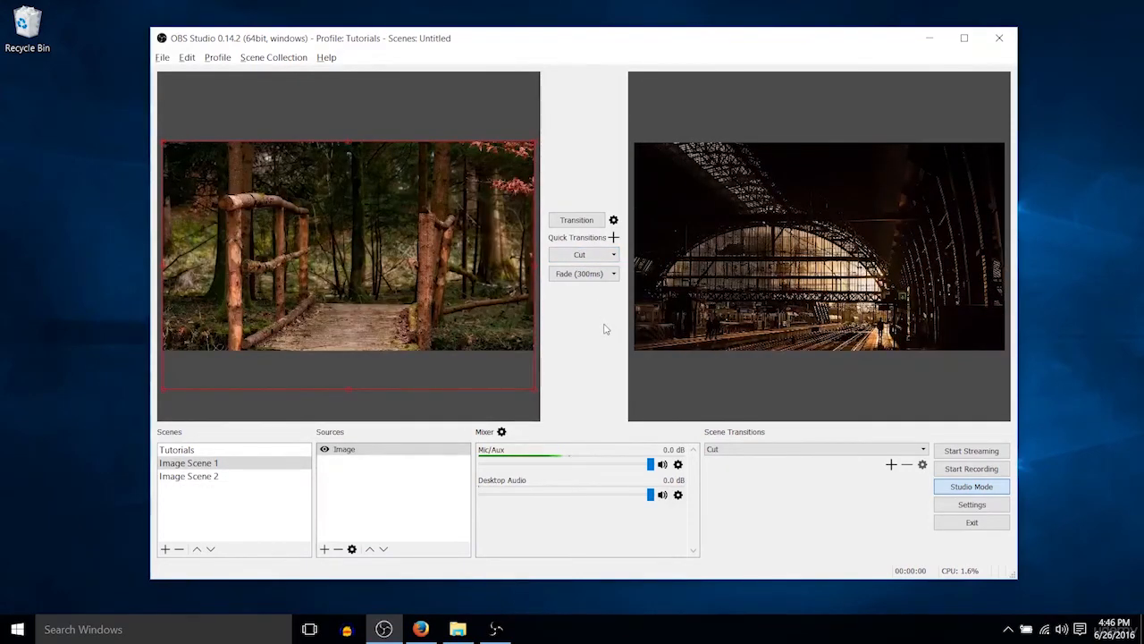
key("space")
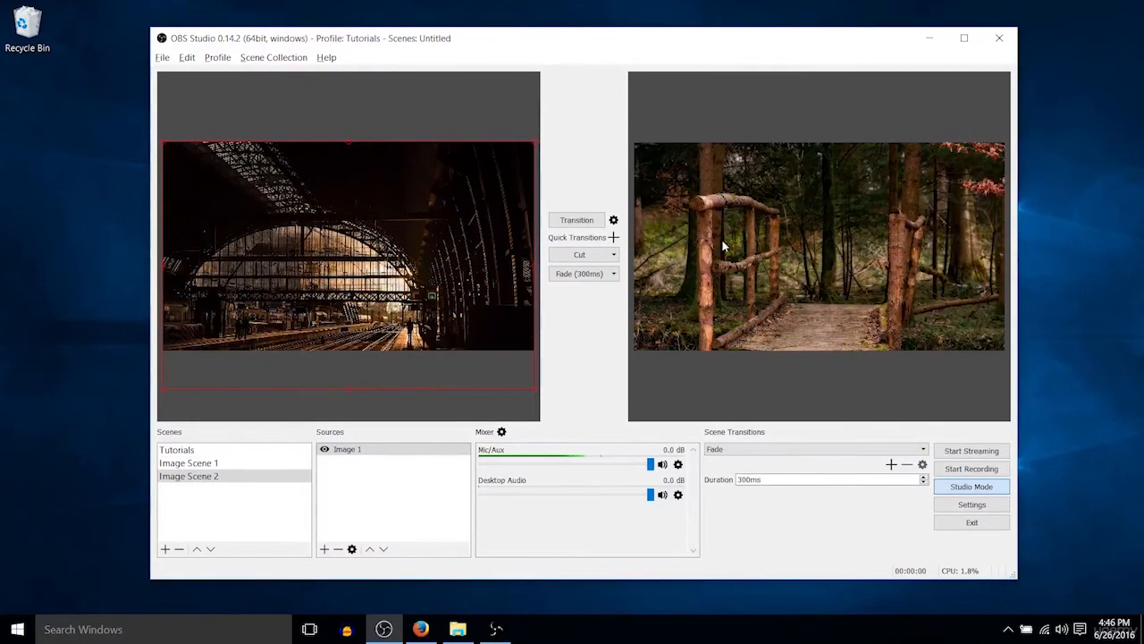
key("space")
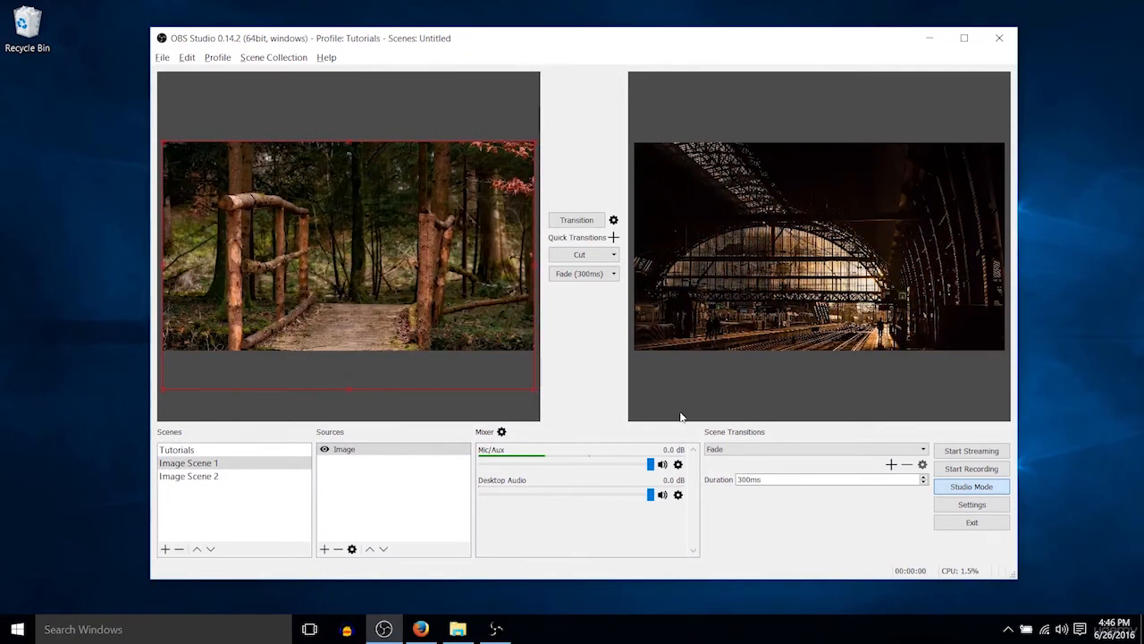
left_click(726, 452)
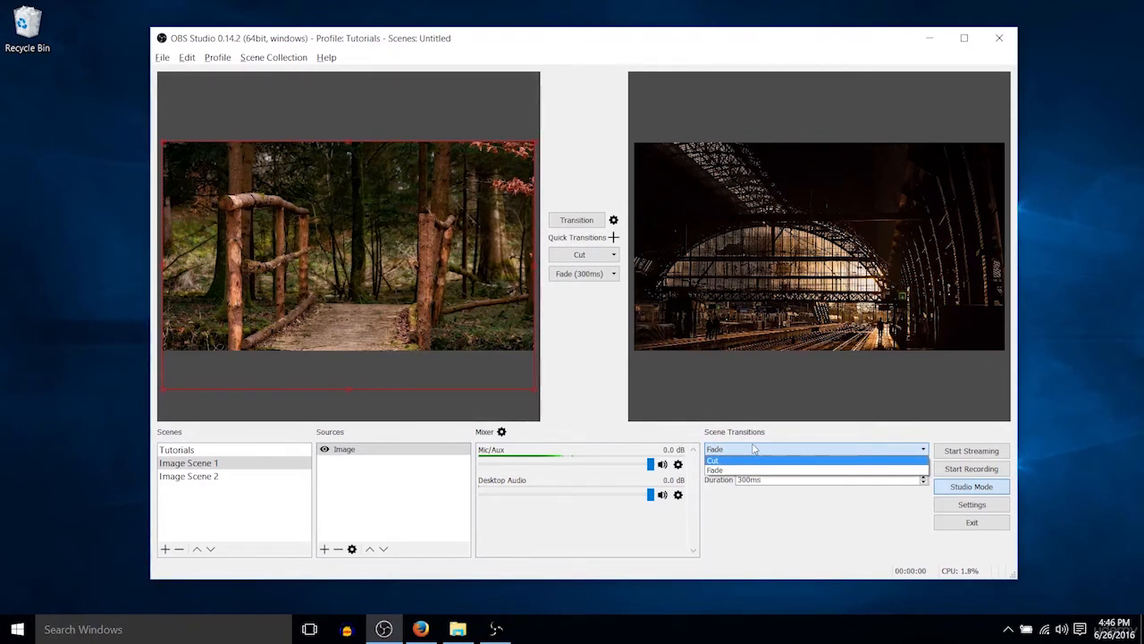
left_click(752, 445)
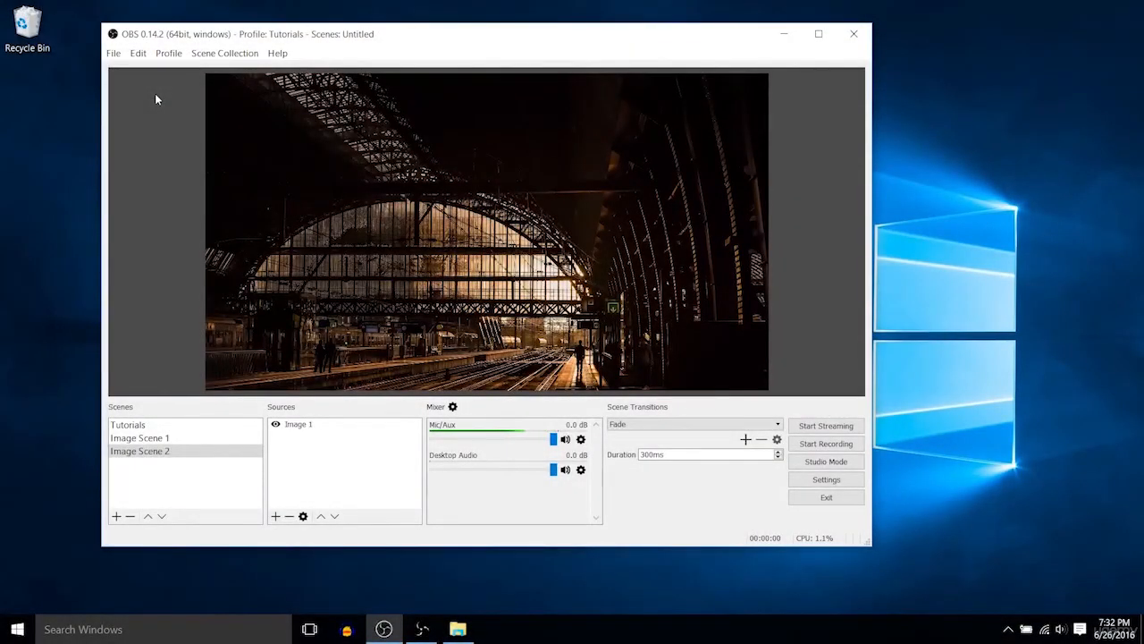
left_click(117, 55)
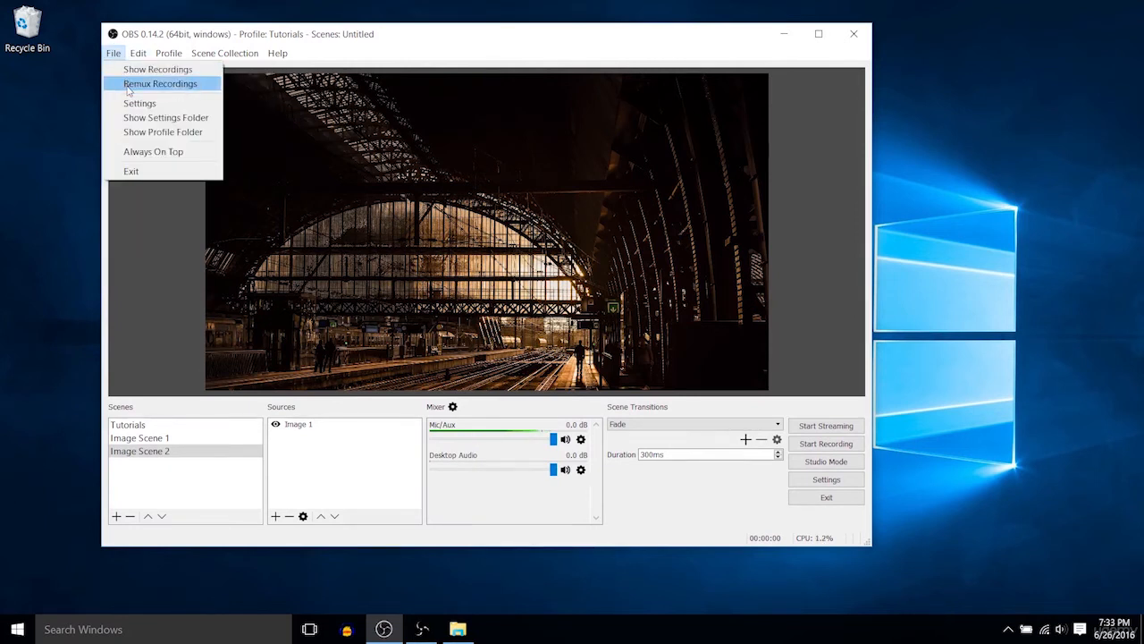
left_click(128, 90)
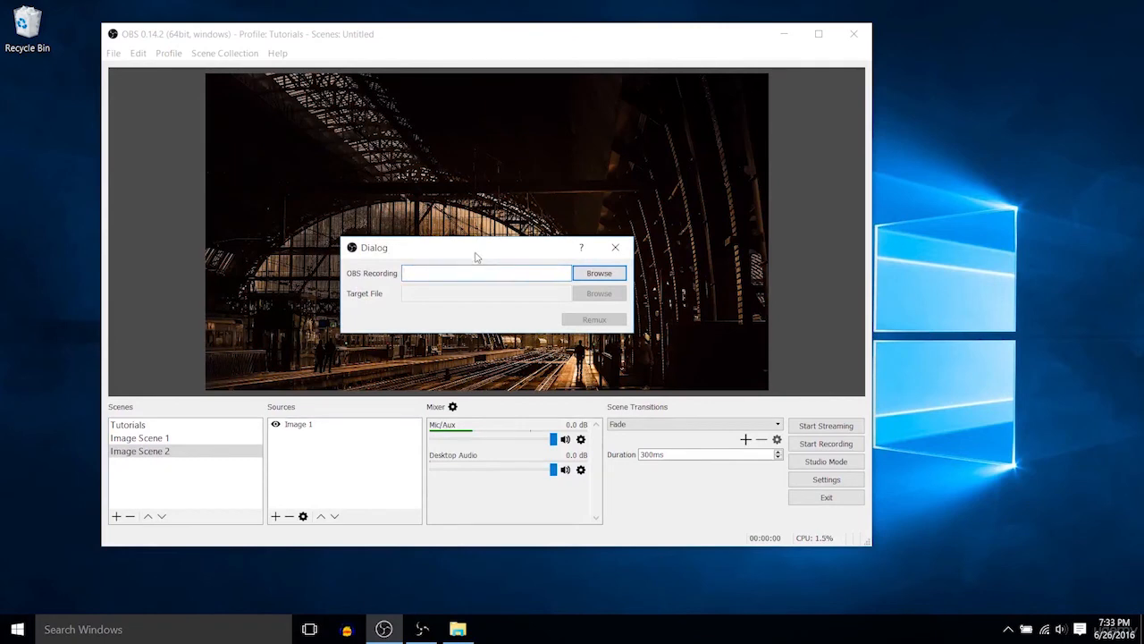
left_click_drag(477, 257, 455, 257)
left_click(578, 273)
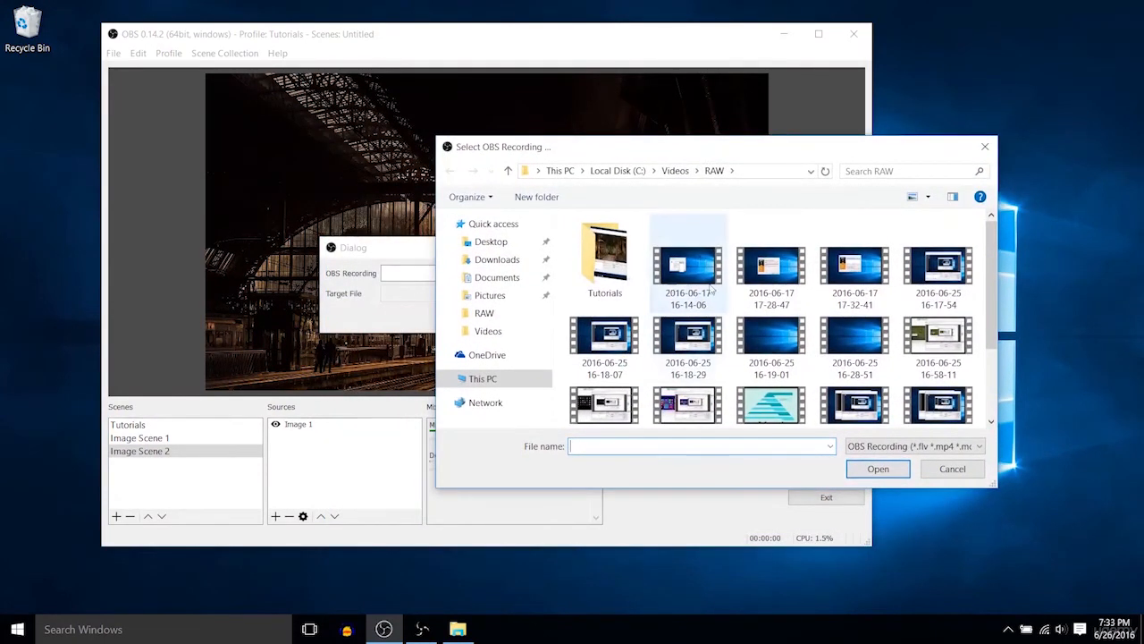
left_click(705, 281)
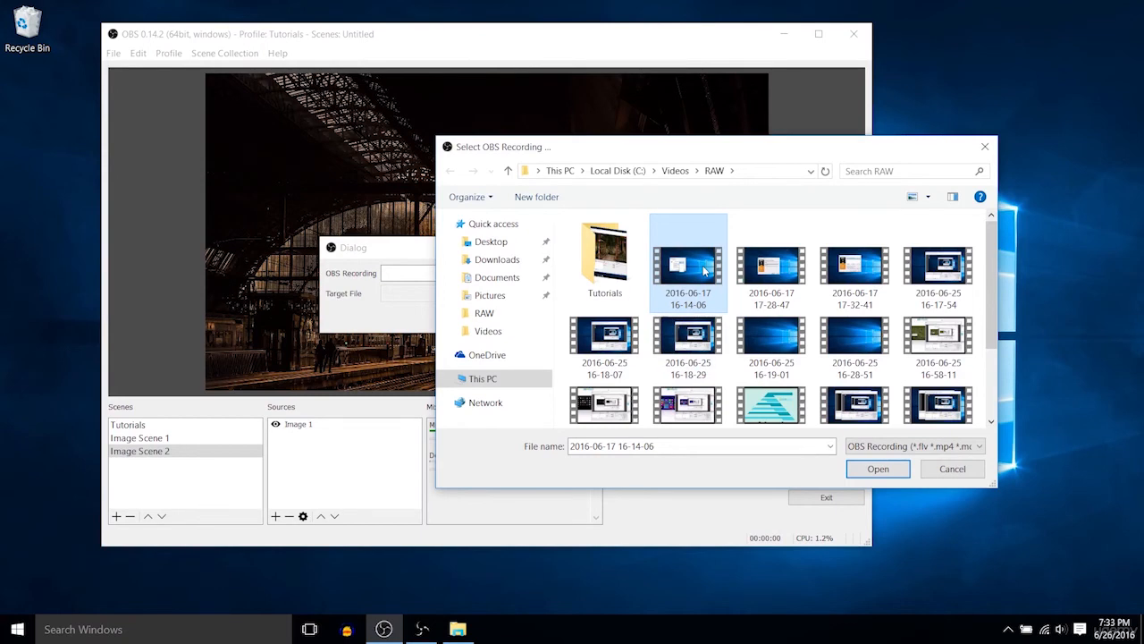
double_click(704, 270)
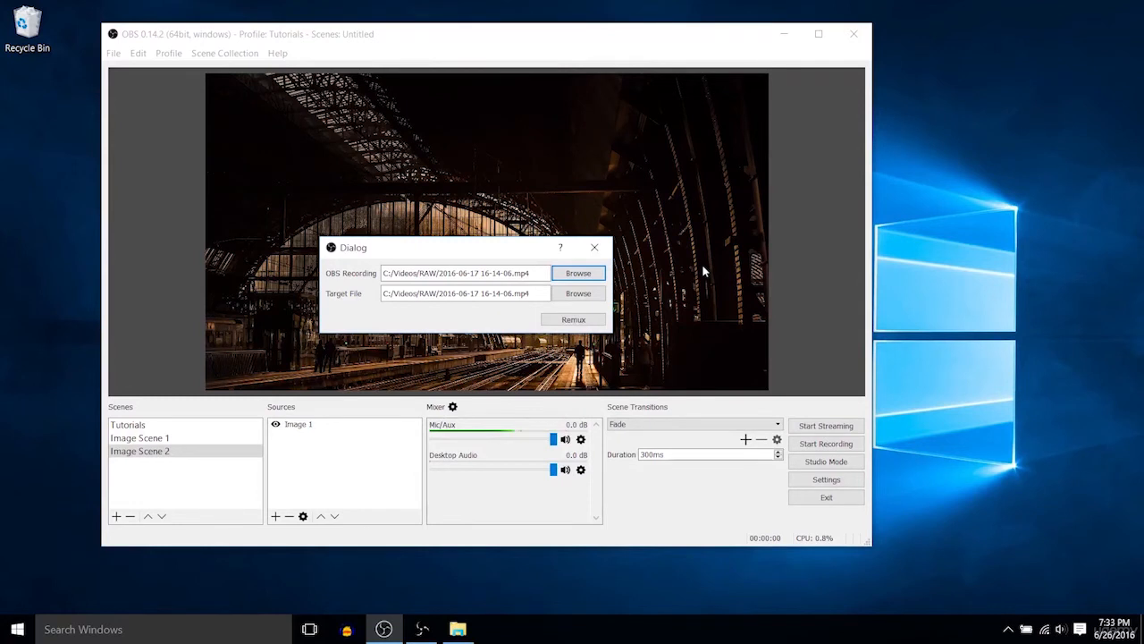
left_click(596, 298)
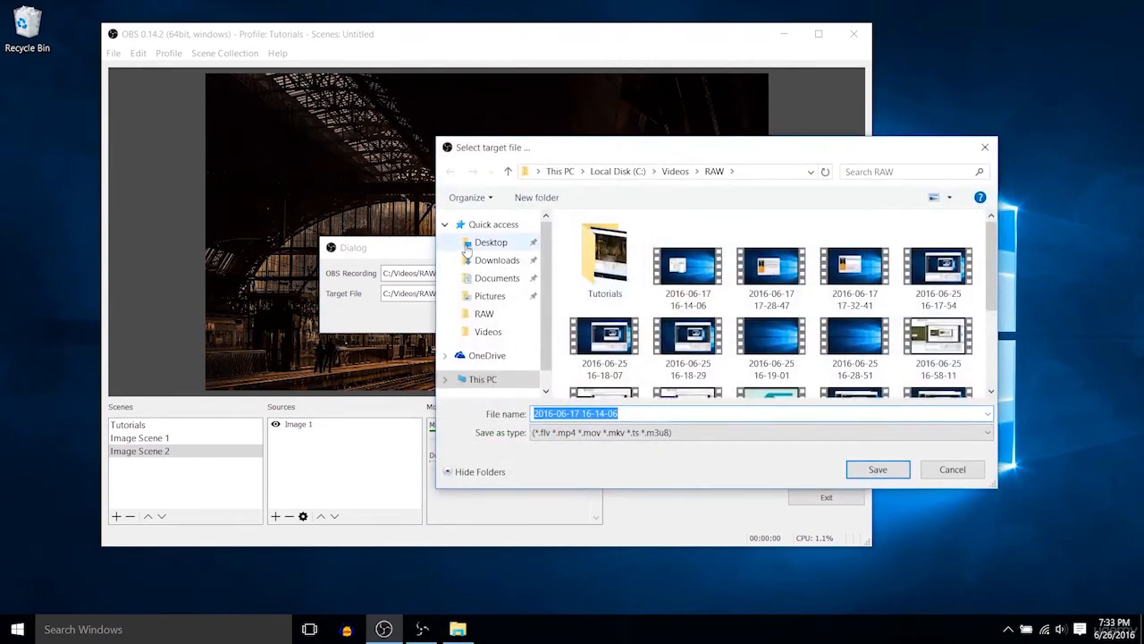
left_click_drag(585, 155, 676, 158)
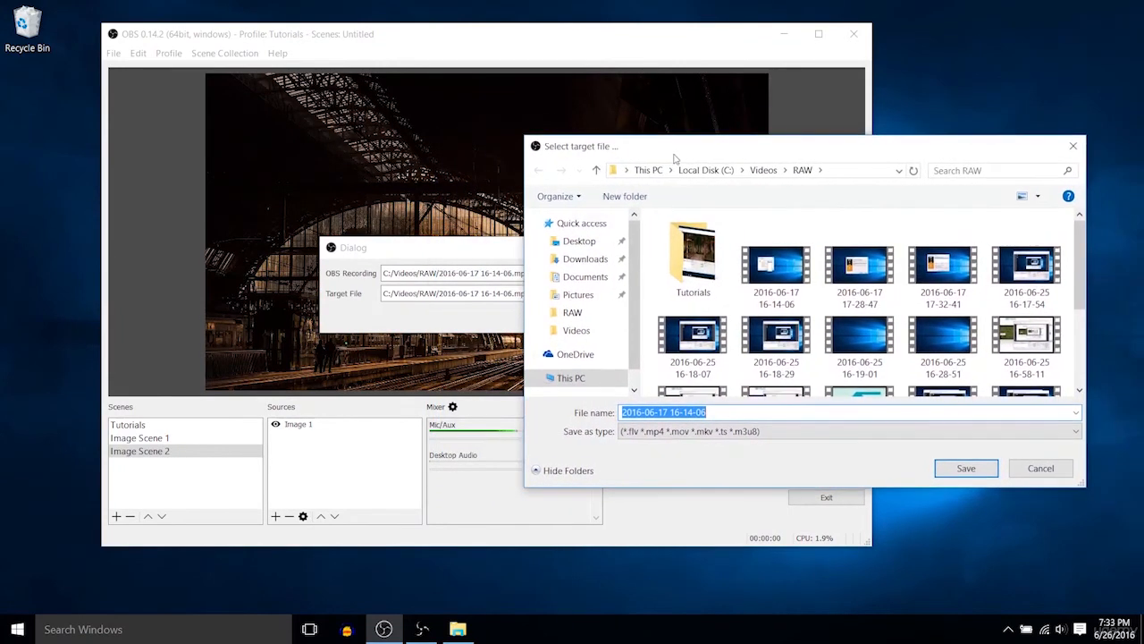
left_click(591, 244)
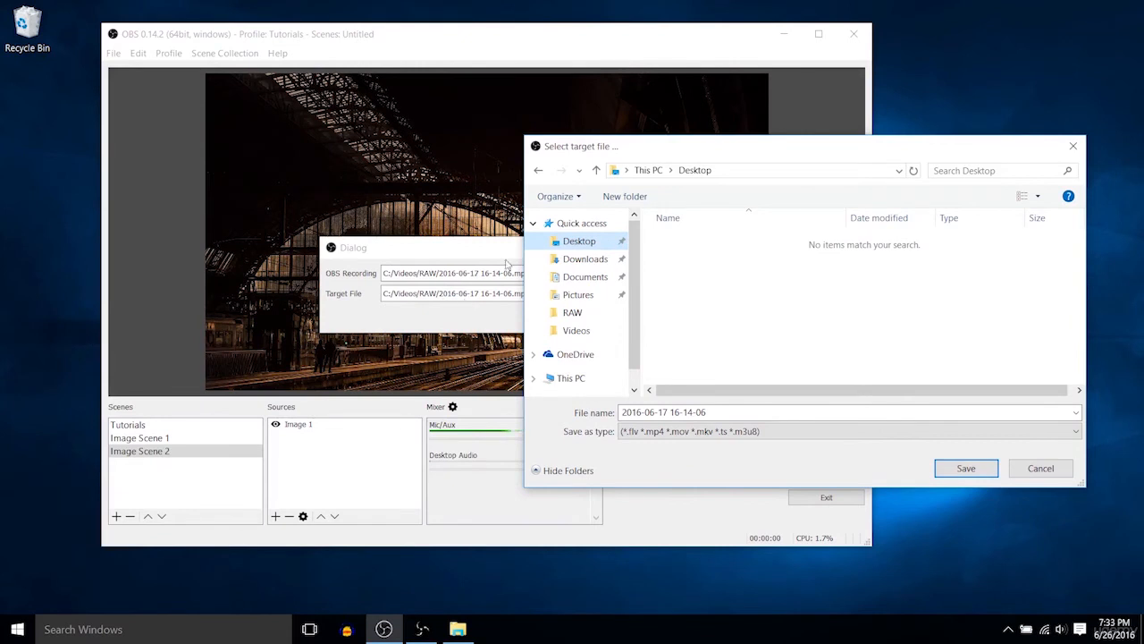
left_click_drag(670, 149, 749, 134)
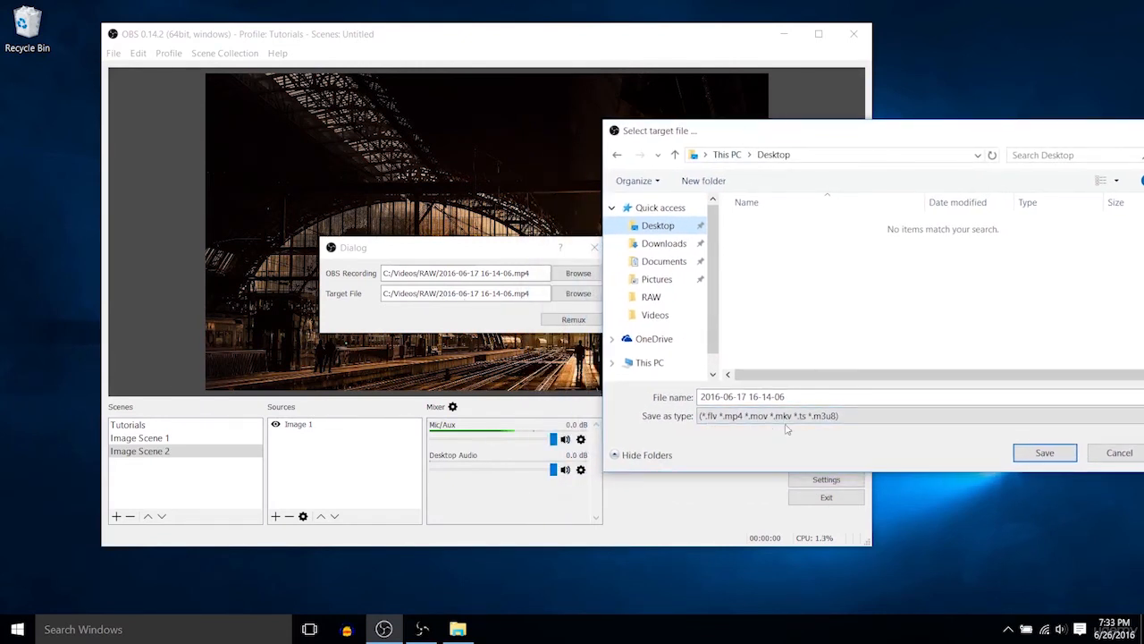
left_click(824, 396)
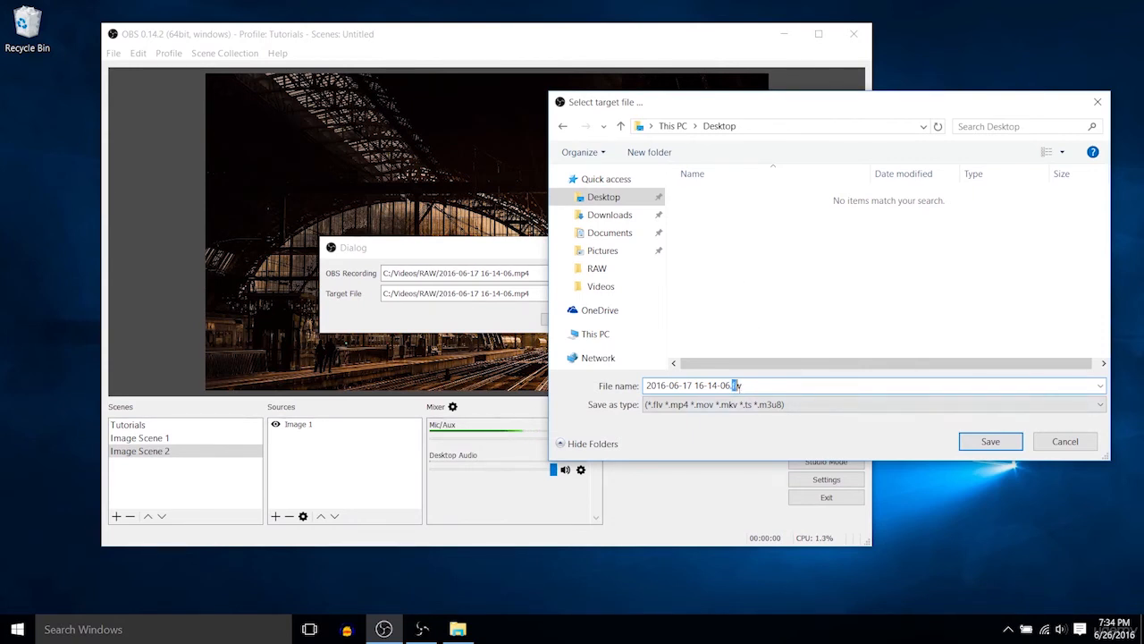
left_click_drag(746, 386, 734, 387)
left_click(735, 386)
left_click_drag(730, 386, 755, 387)
left_click(756, 387)
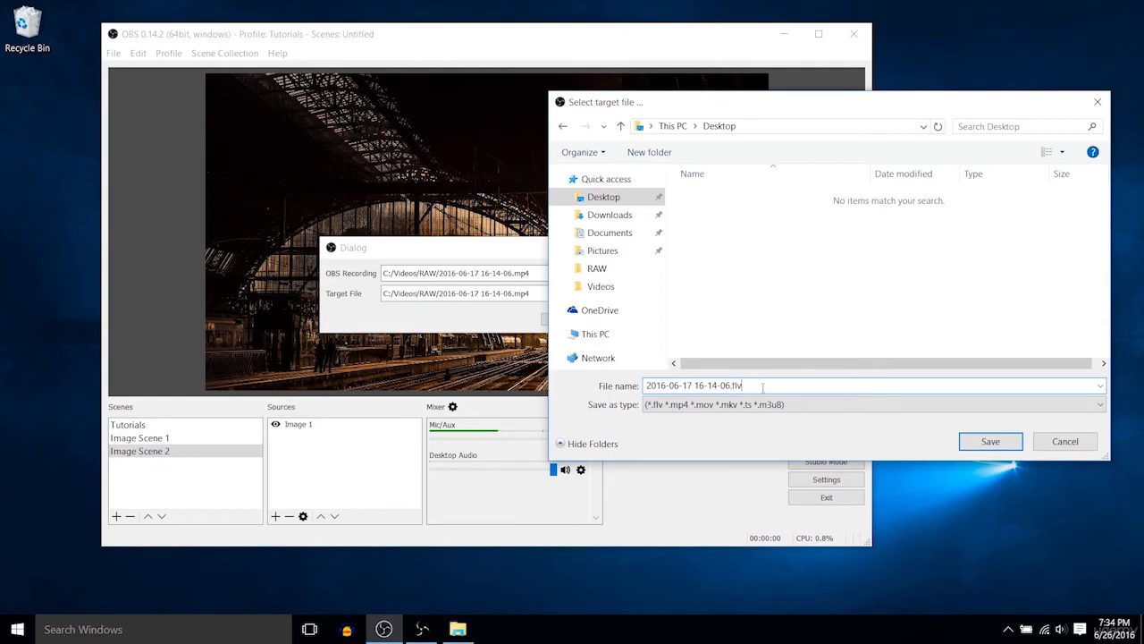
left_click(989, 442)
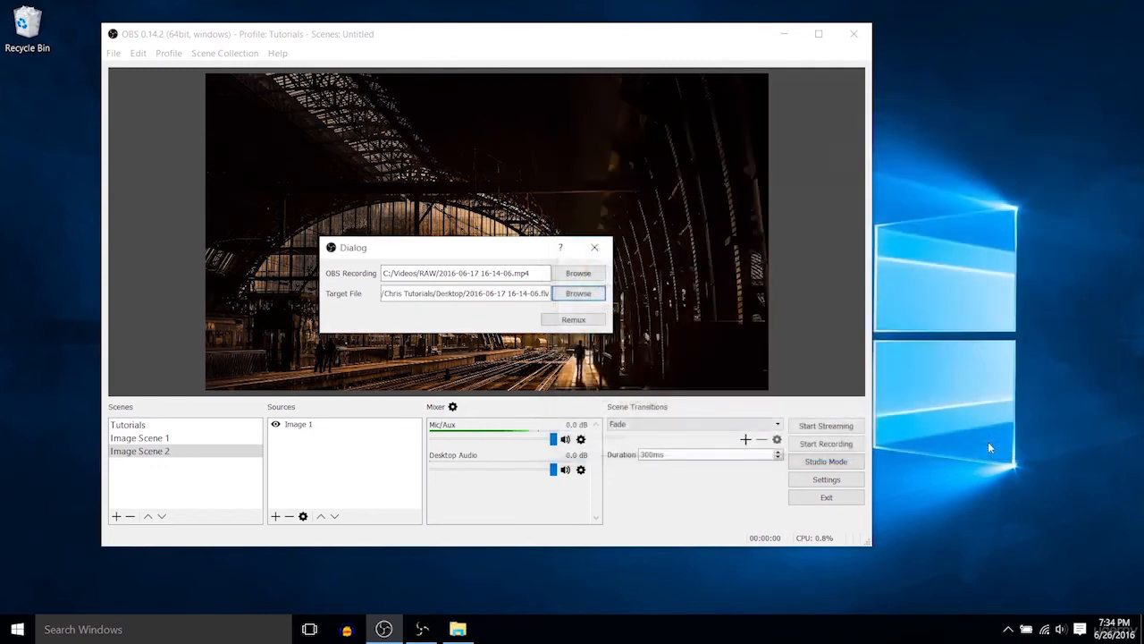
left_click(582, 322)
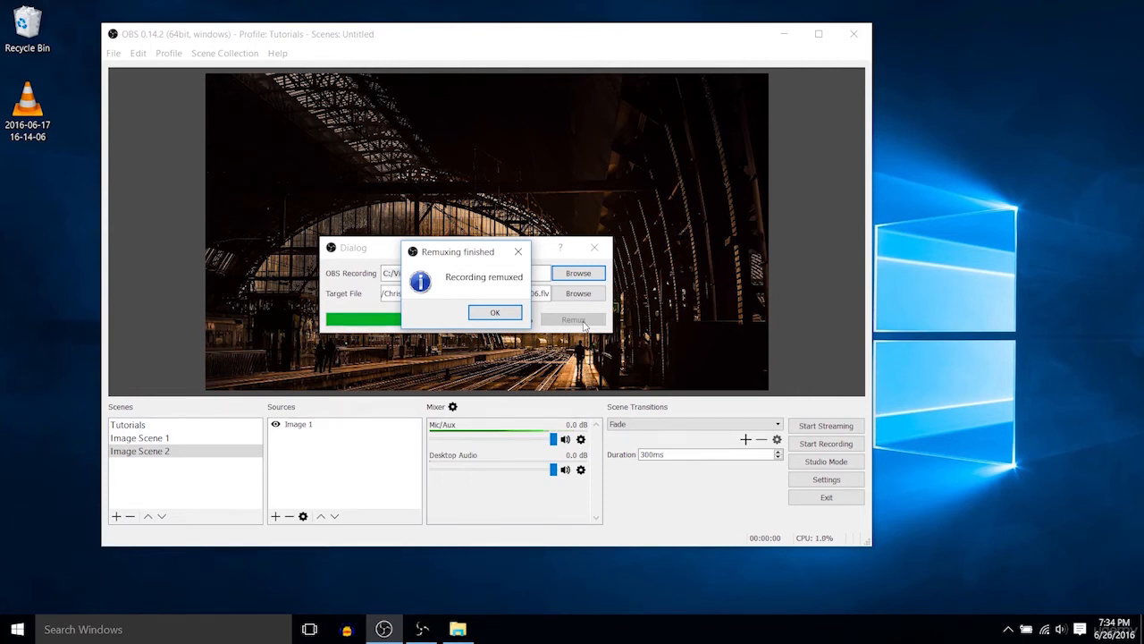
left_click(496, 312)
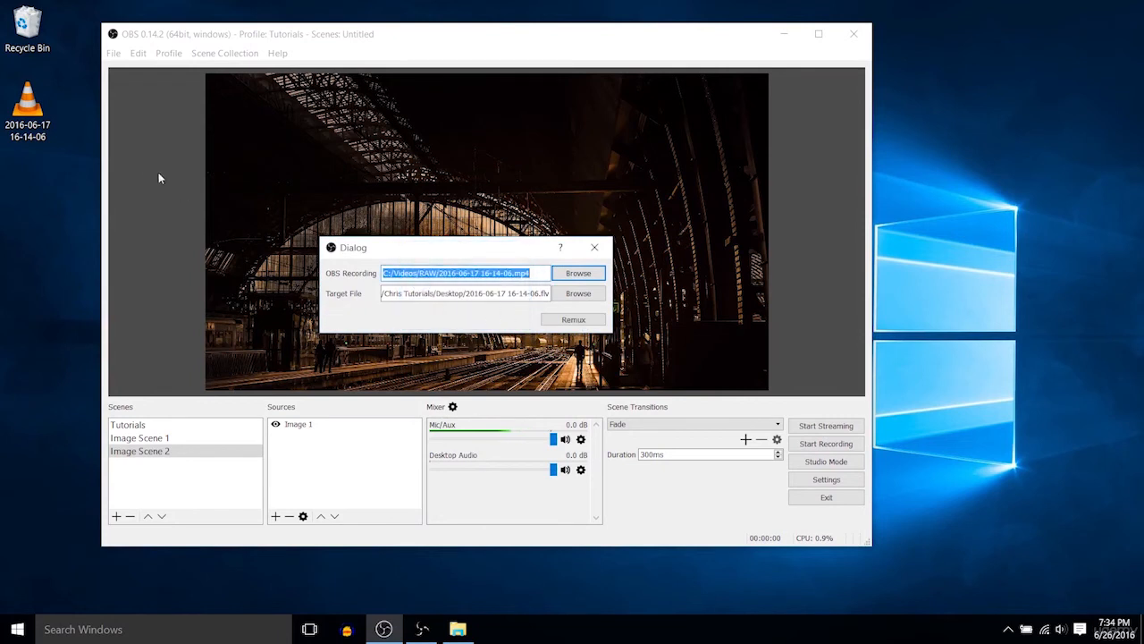
Step: Examine the file type of the remuxed recording in the Desktop file's properties
left_click(29, 121)
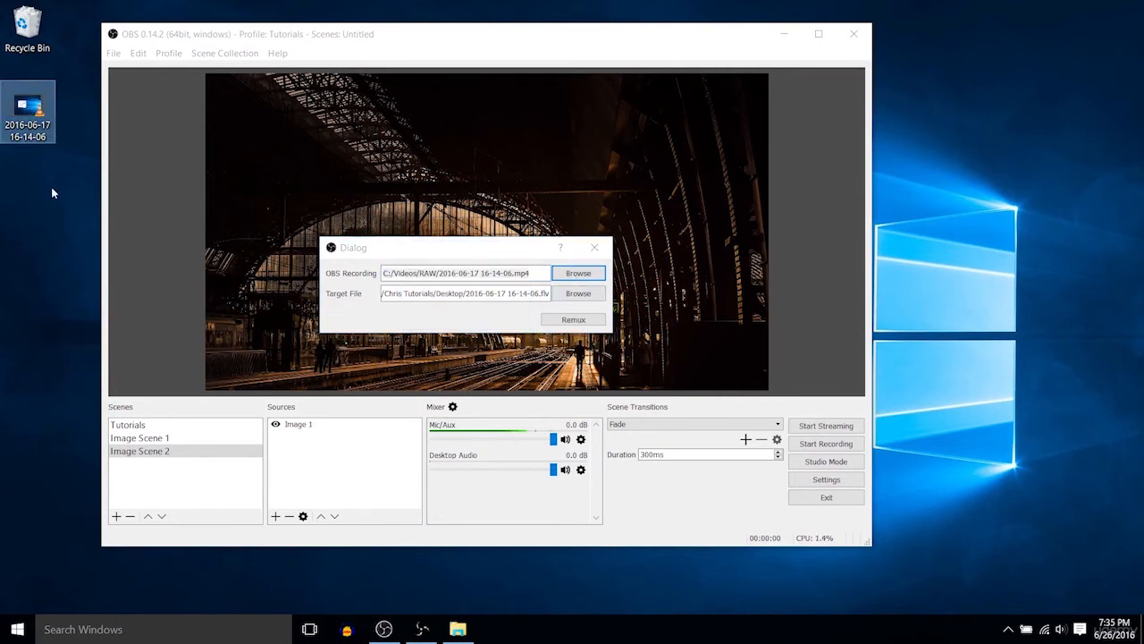
right_click(29, 101)
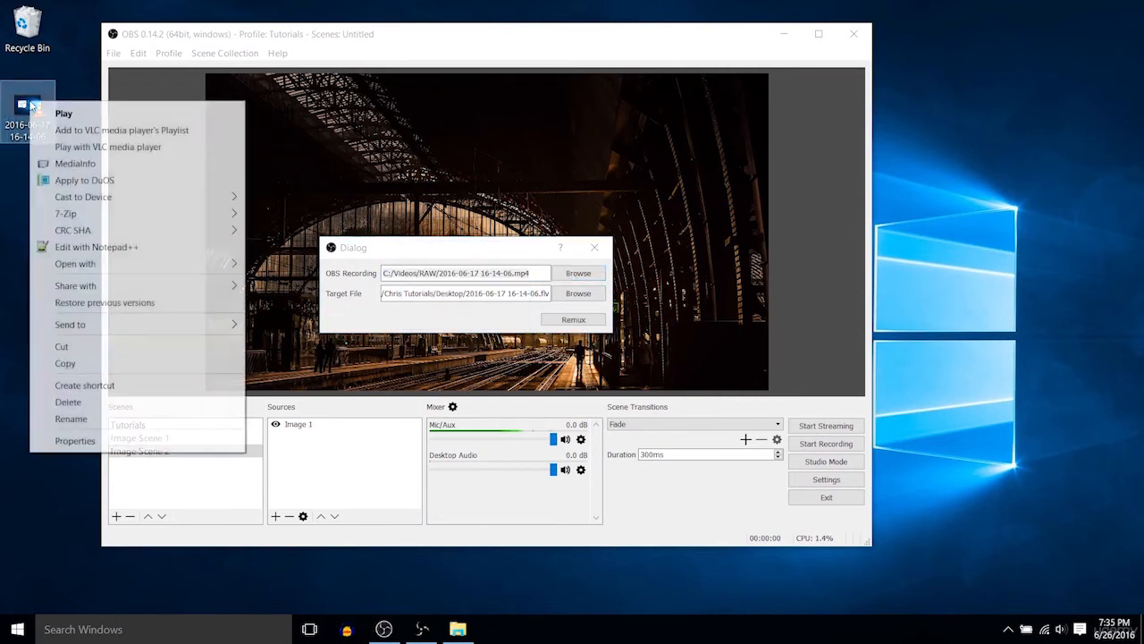
left_click(84, 444)
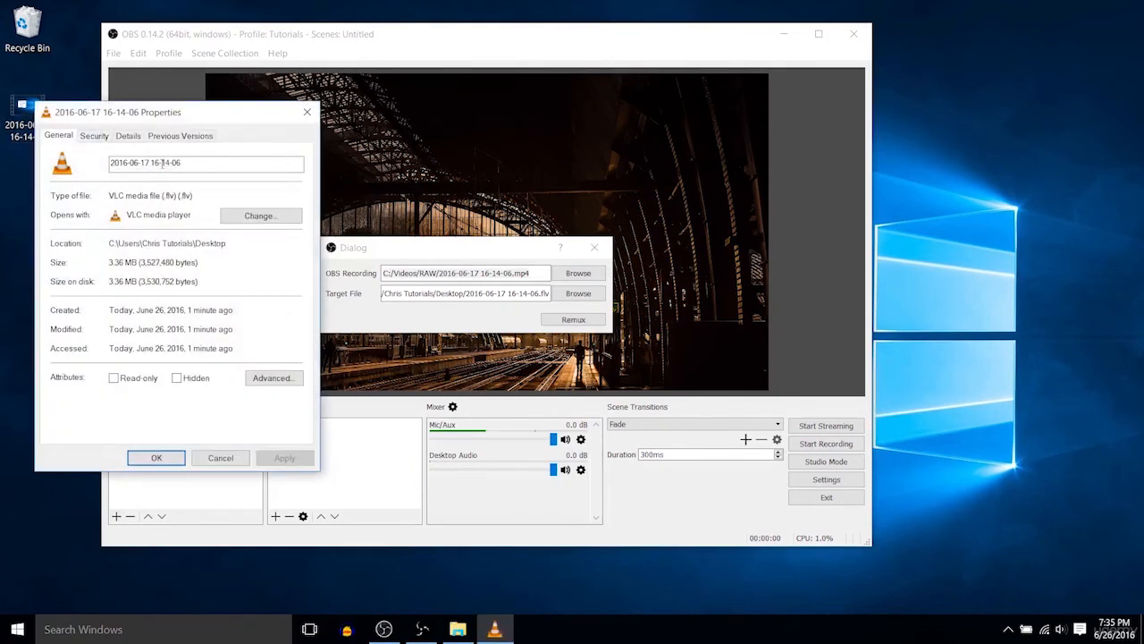
left_click_drag(159, 126, 507, 130)
left_click_drag(531, 211, 497, 211)
left_click(497, 211)
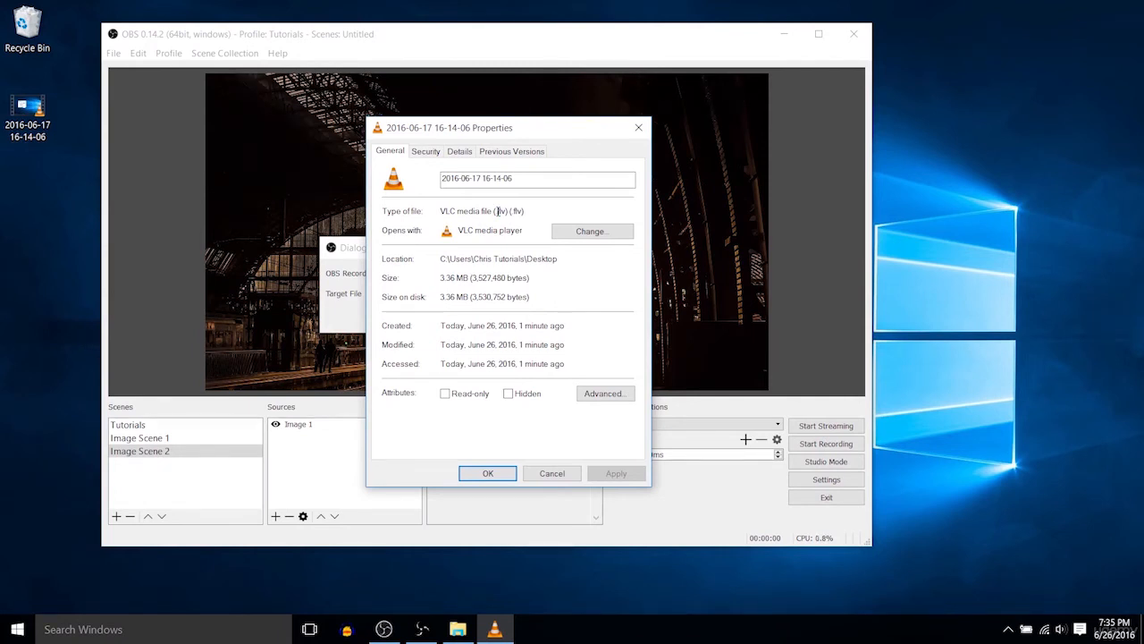
left_click_drag(497, 211, 526, 211)
left_click(525, 211)
left_click(572, 474)
left_click(572, 272)
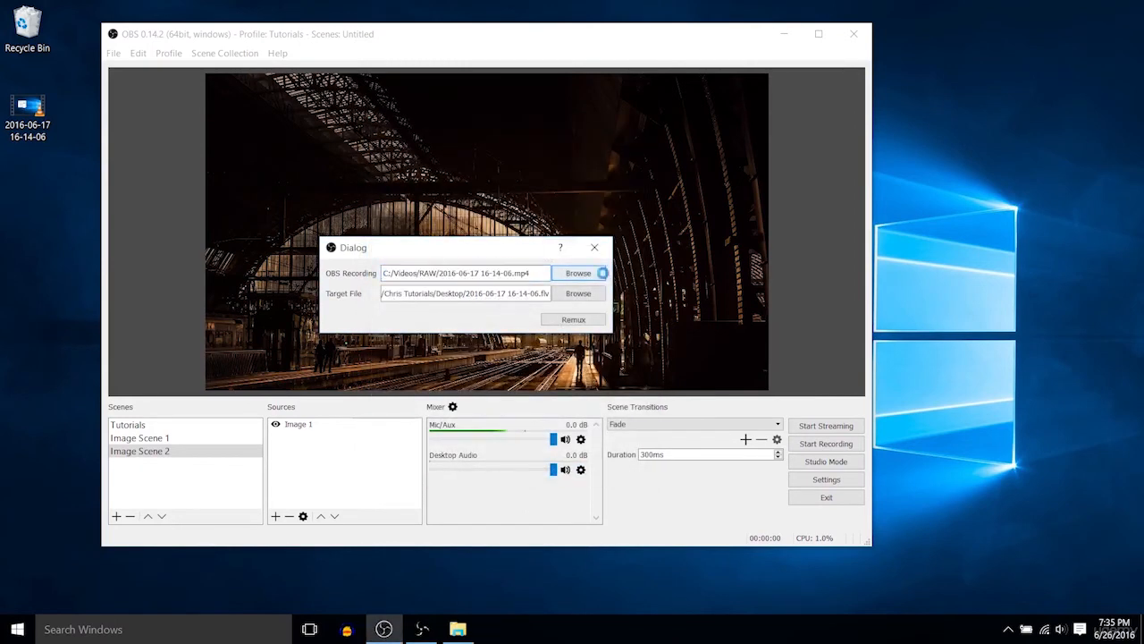
left_click(604, 197)
double_click(716, 205)
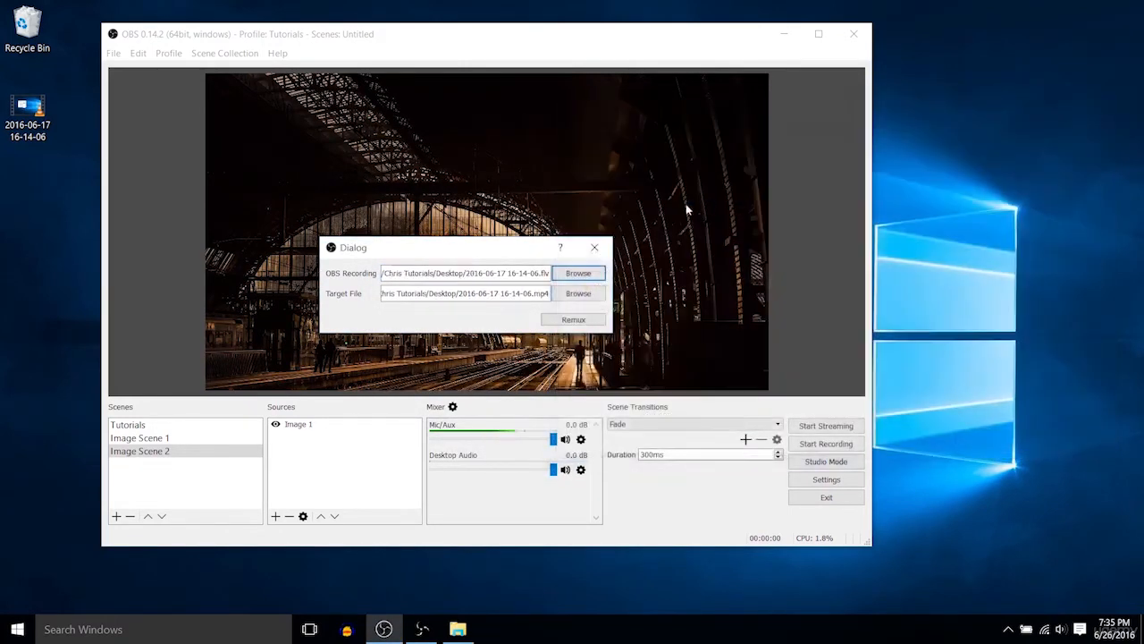
left_click(573, 319)
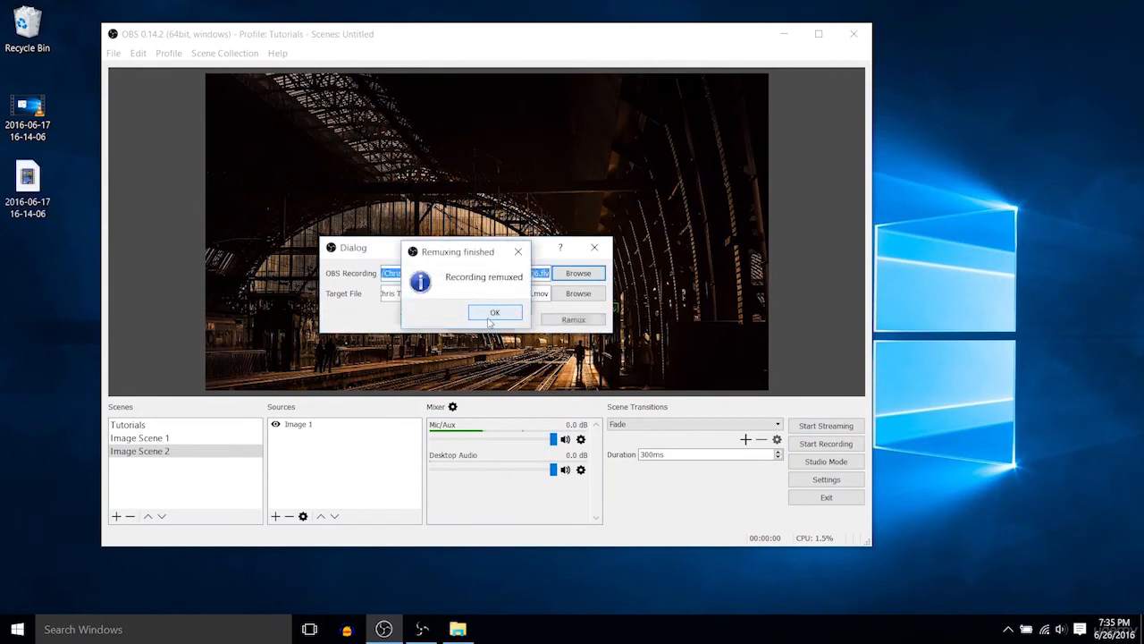
left_click(492, 312)
Step: Open the properties of the newly remuxed MOV recording on the Desktop to examine its file type
left_click(30, 185)
right_click(30, 184)
left_click(106, 479)
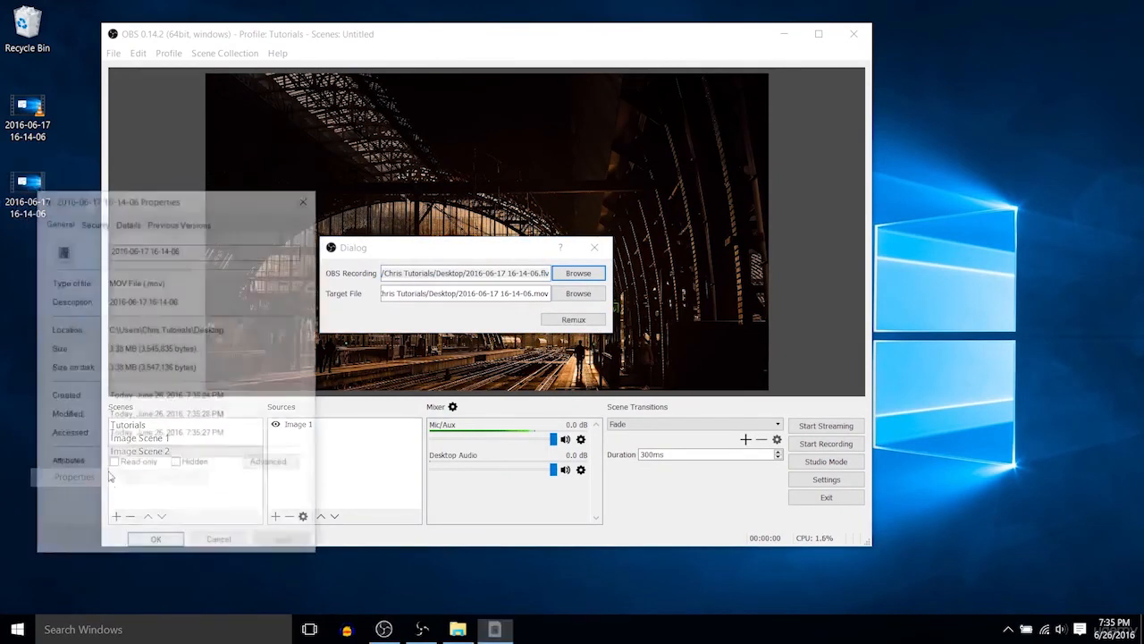
left_click_drag(192, 204, 425, 152)
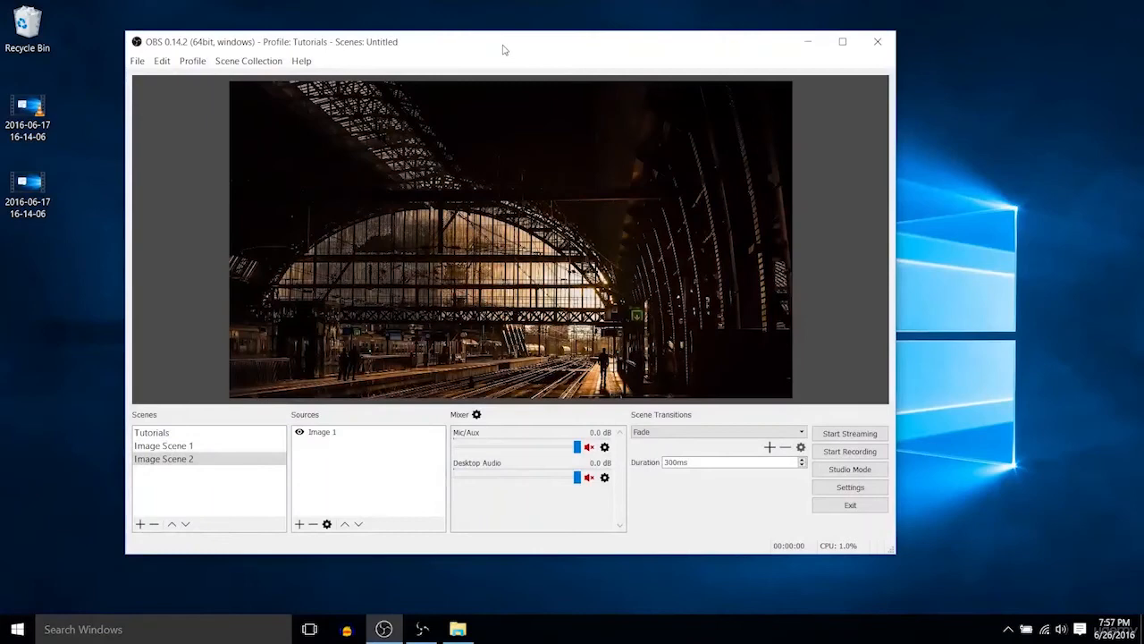
left_click_drag(503, 48, 516, 47)
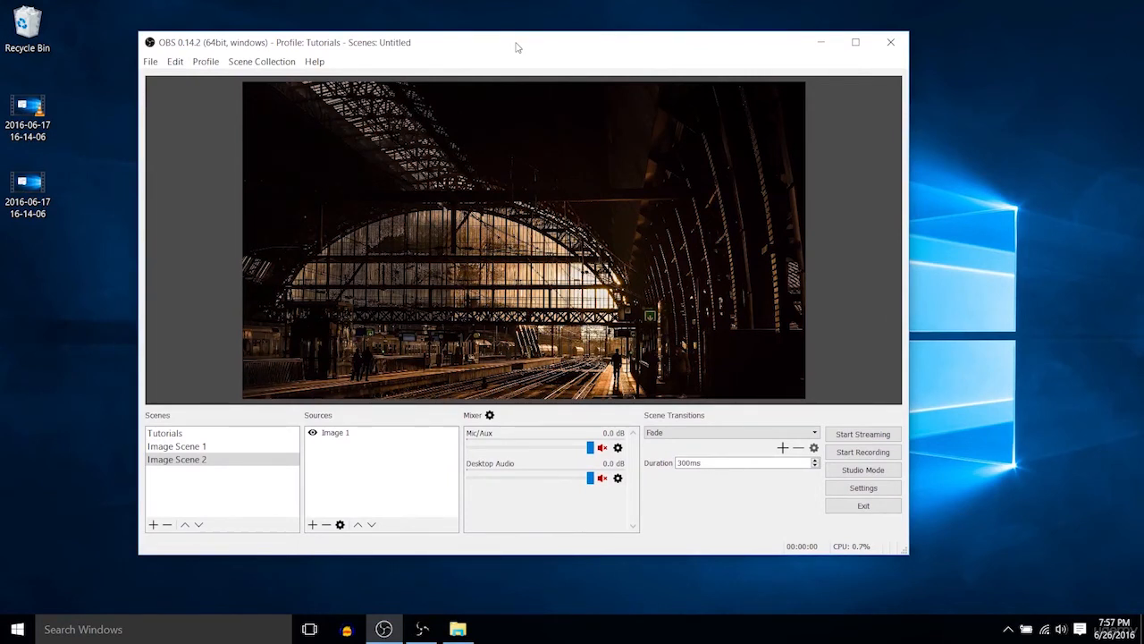
Step: Open the output settings and examine the recording quality options, keeping Same as stream
left_click(152, 65)
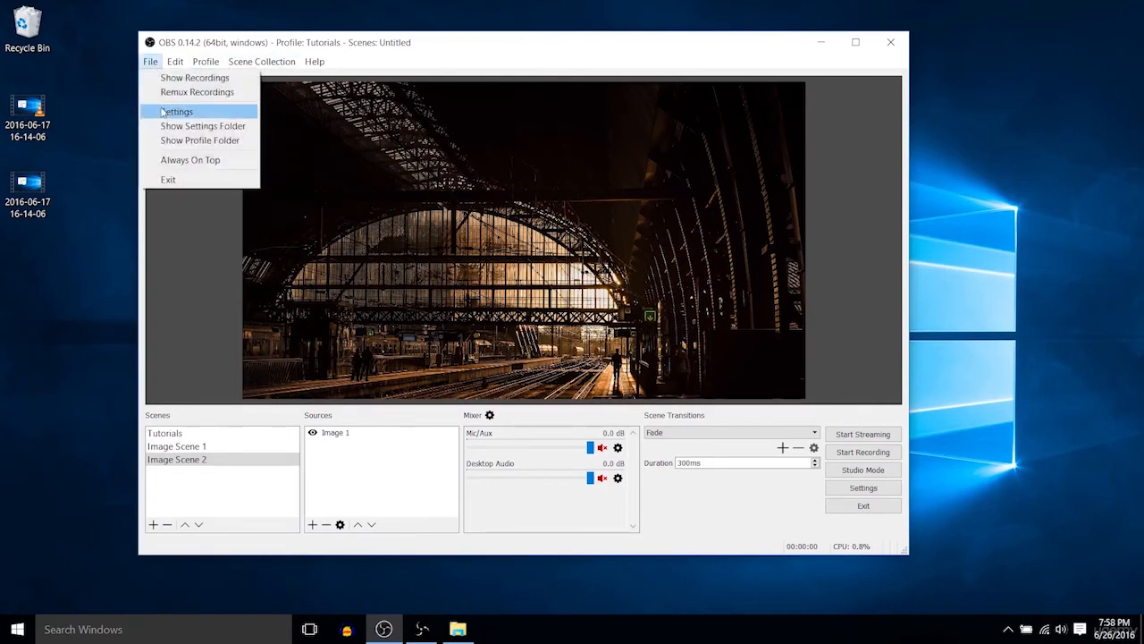
left_click(160, 106)
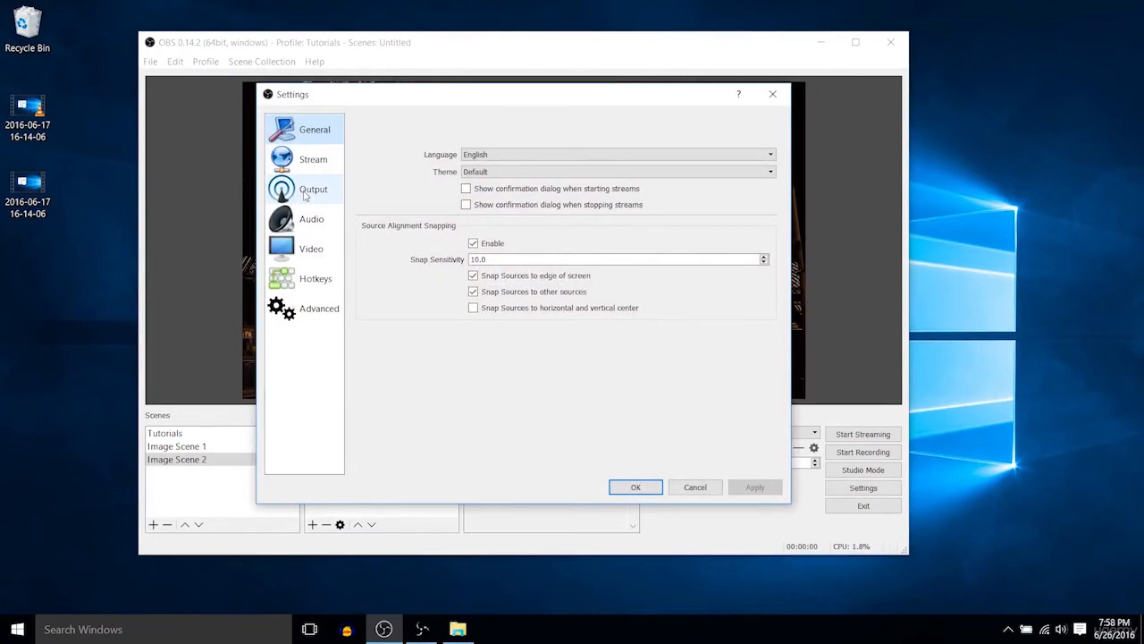
left_click(305, 196)
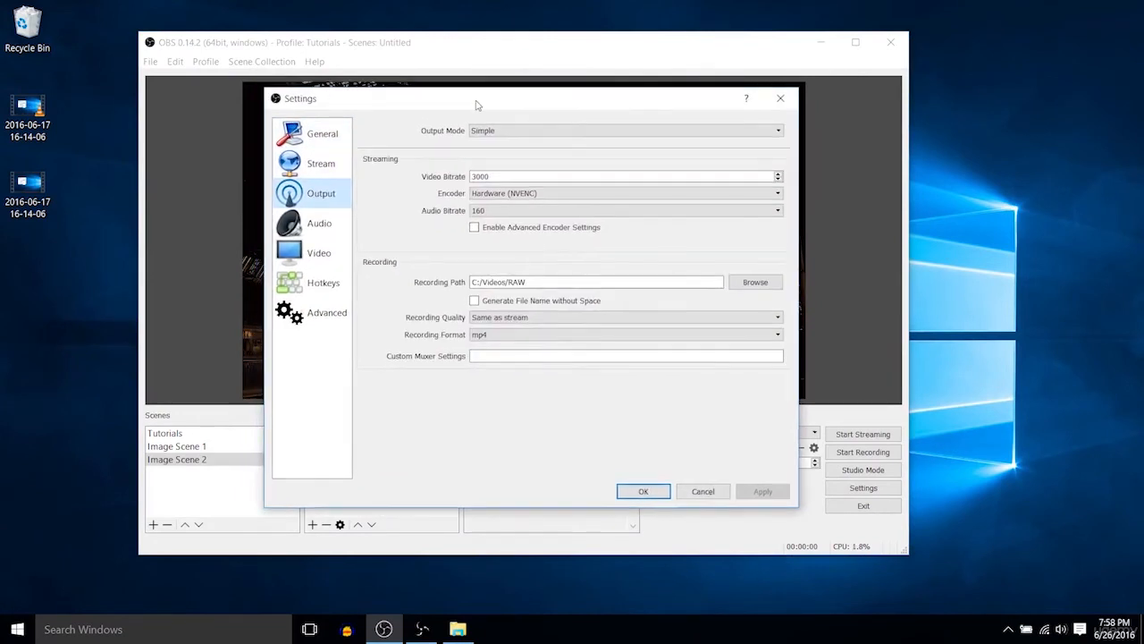
left_click_drag(472, 100, 479, 104)
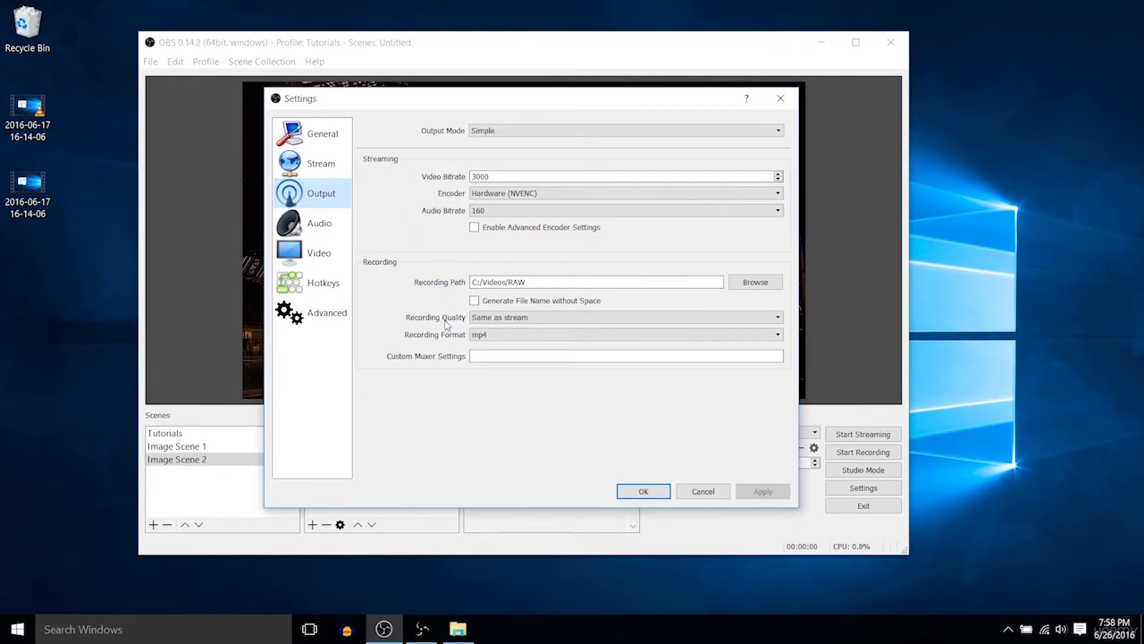
left_click(501, 319)
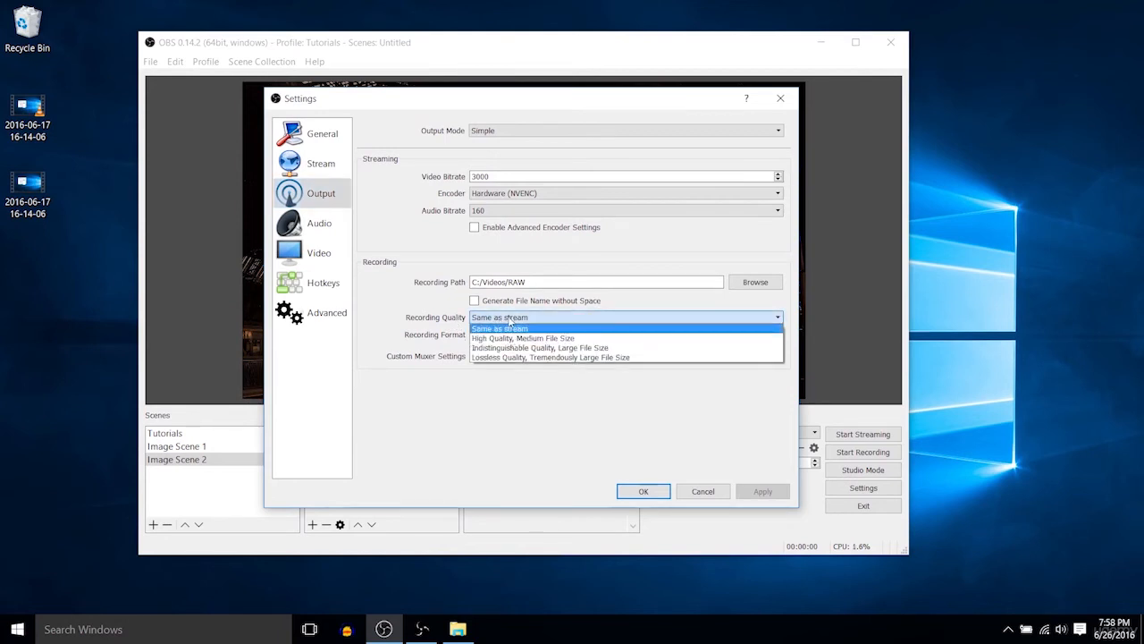
left_click(511, 327)
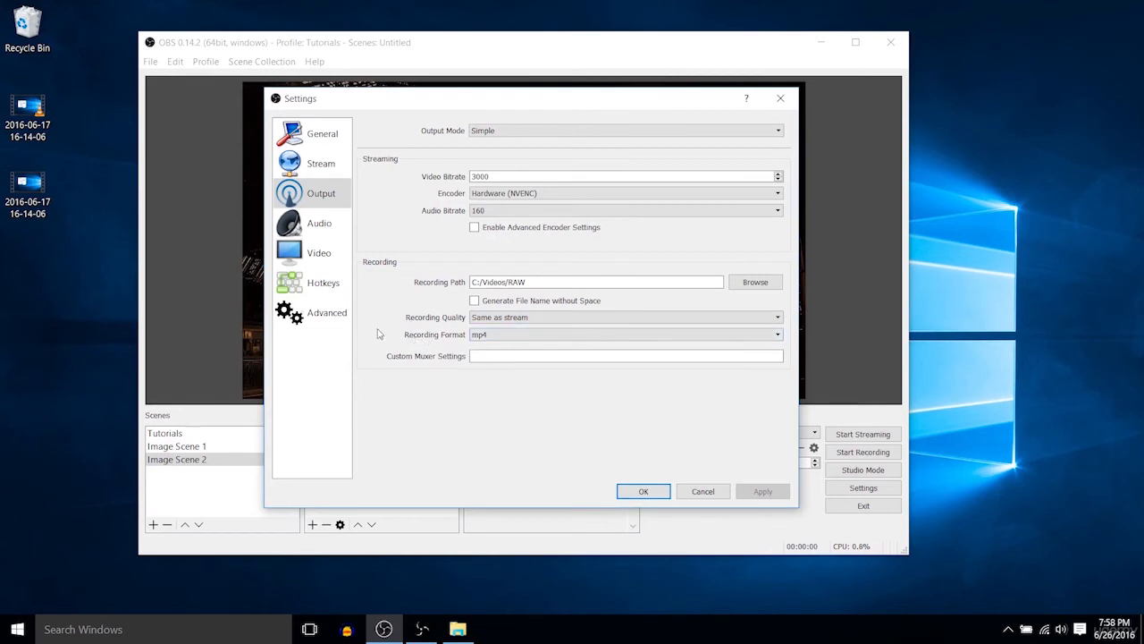
Step: Examine the available recording formats and close the settings without saving changes
left_click(513, 334)
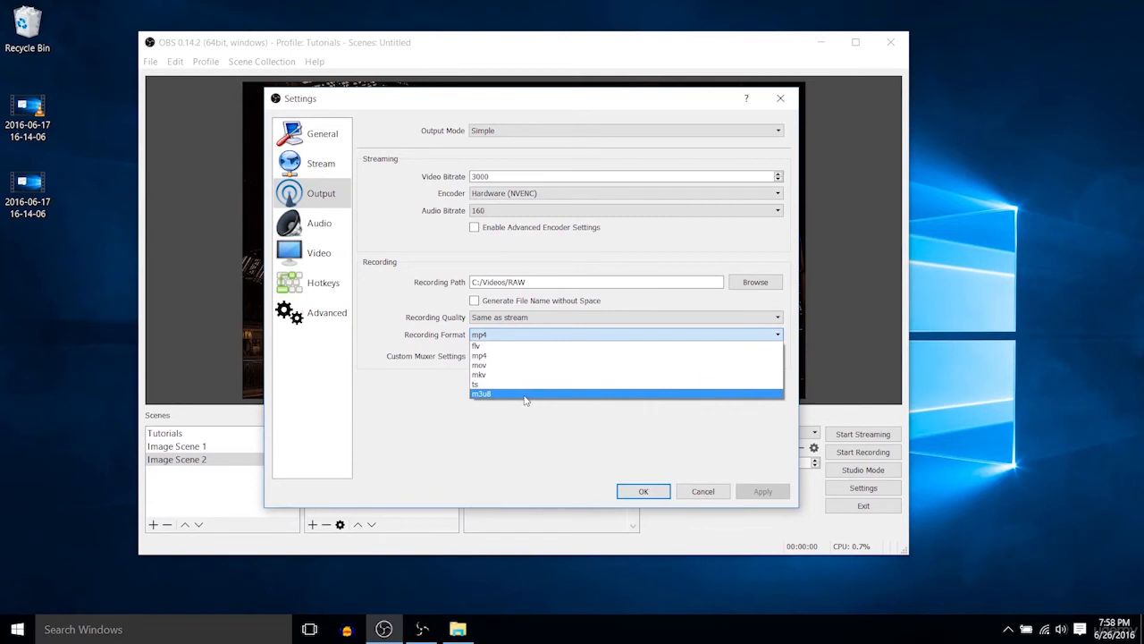
left_click(691, 455)
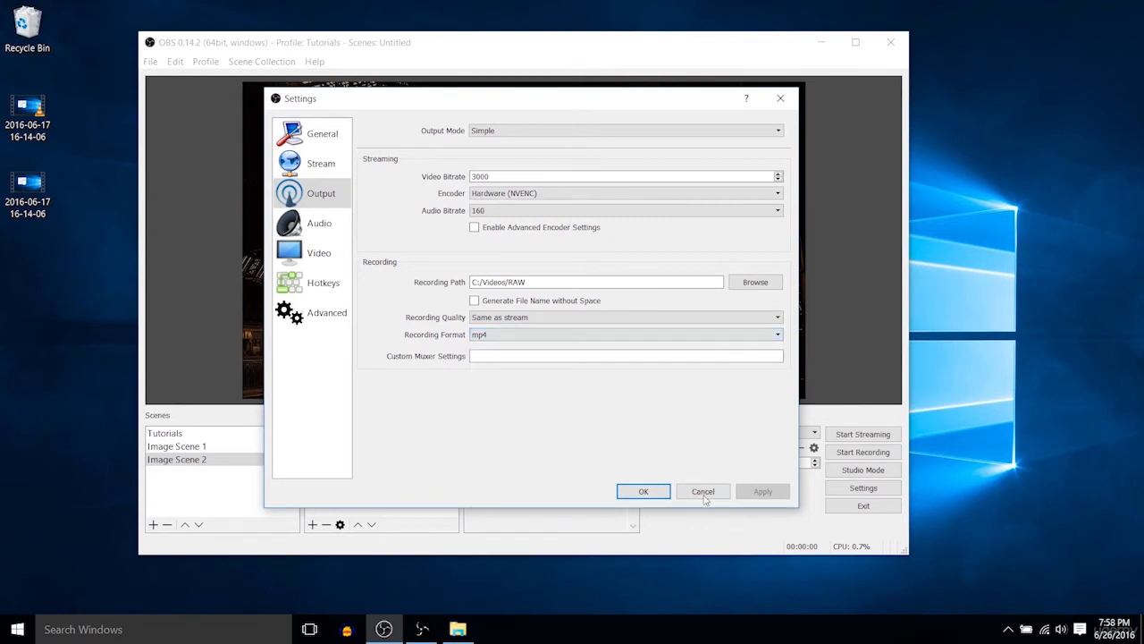
left_click(626, 338)
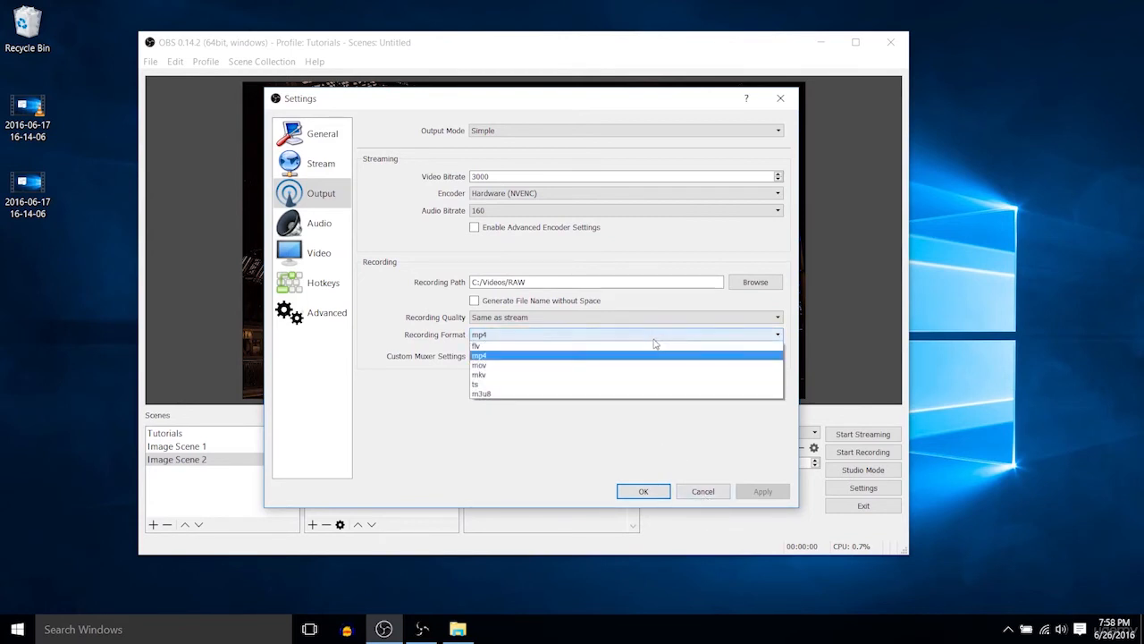
left_click(711, 494)
left_click(711, 494)
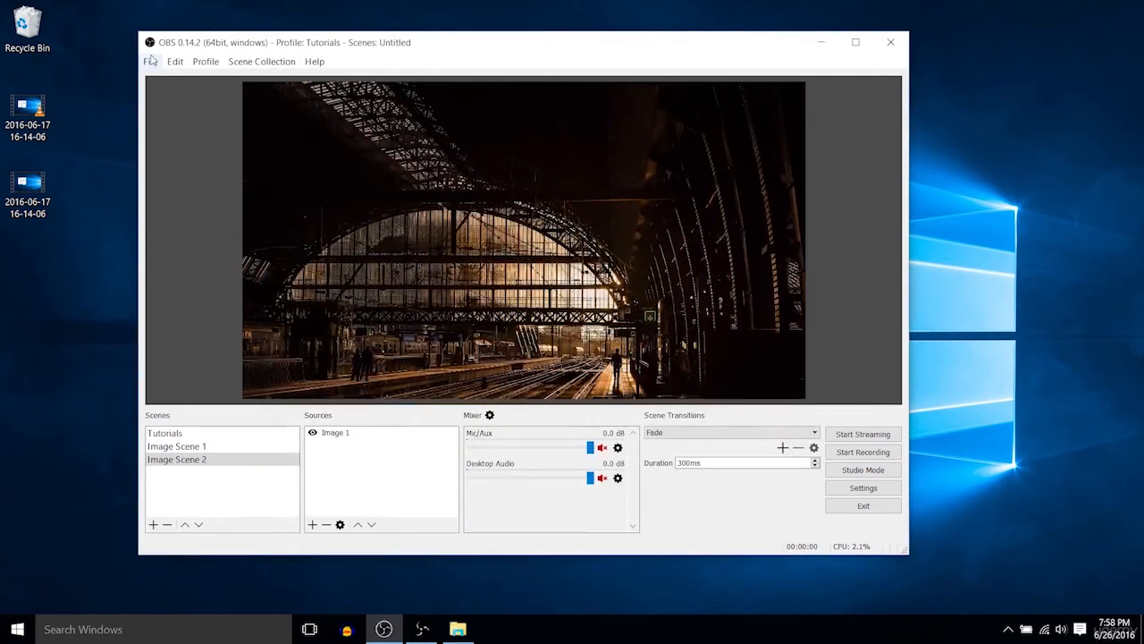
Step: Reopen the output settings and highlight the recording path
left_click(151, 60)
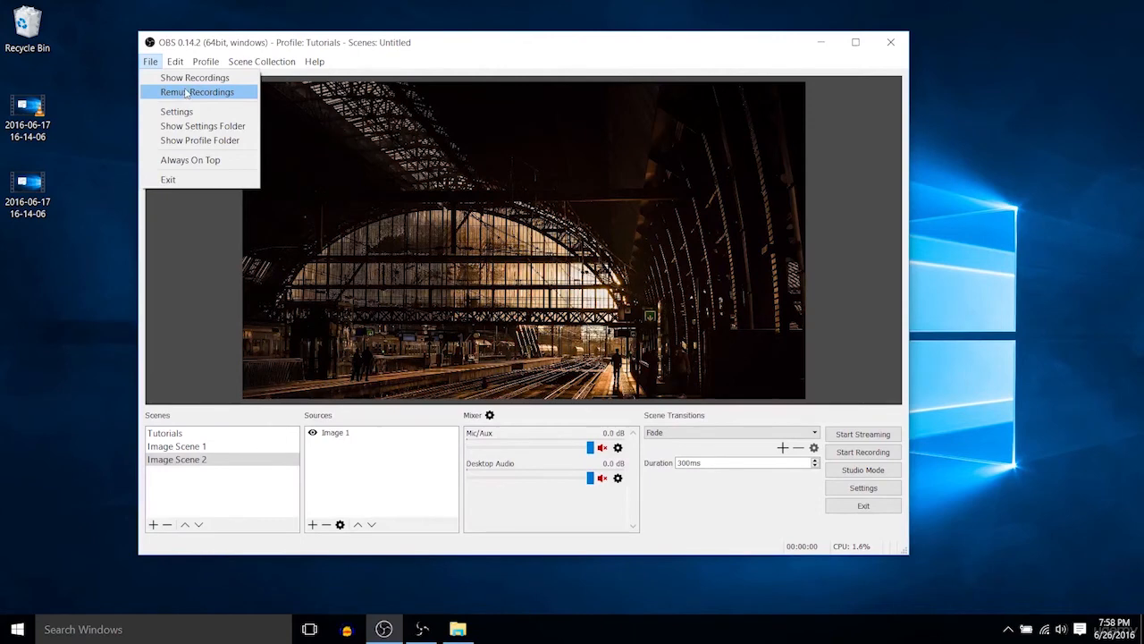
left_click(261, 62)
left_click(151, 62)
left_click(169, 113)
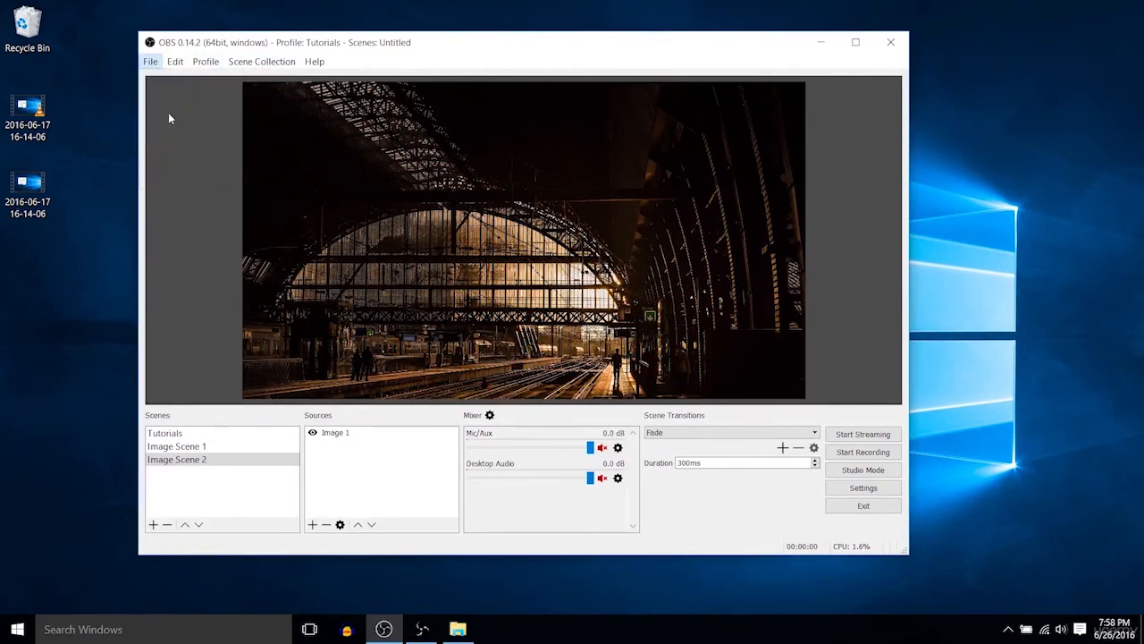
left_click(321, 191)
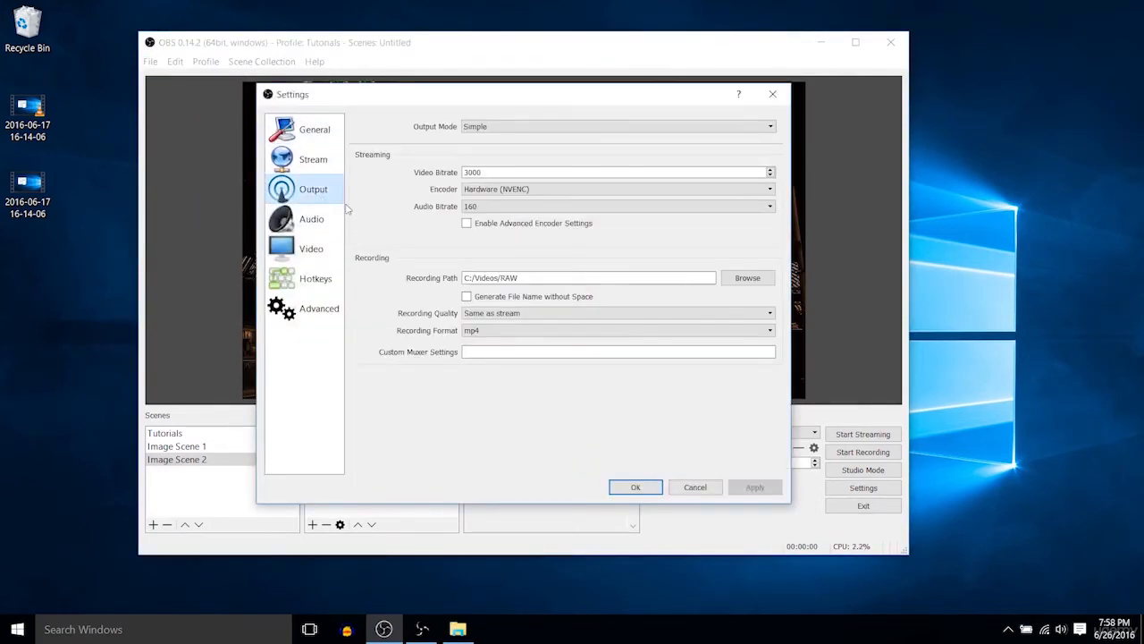
left_click_drag(520, 277, 460, 279)
left_click(494, 278)
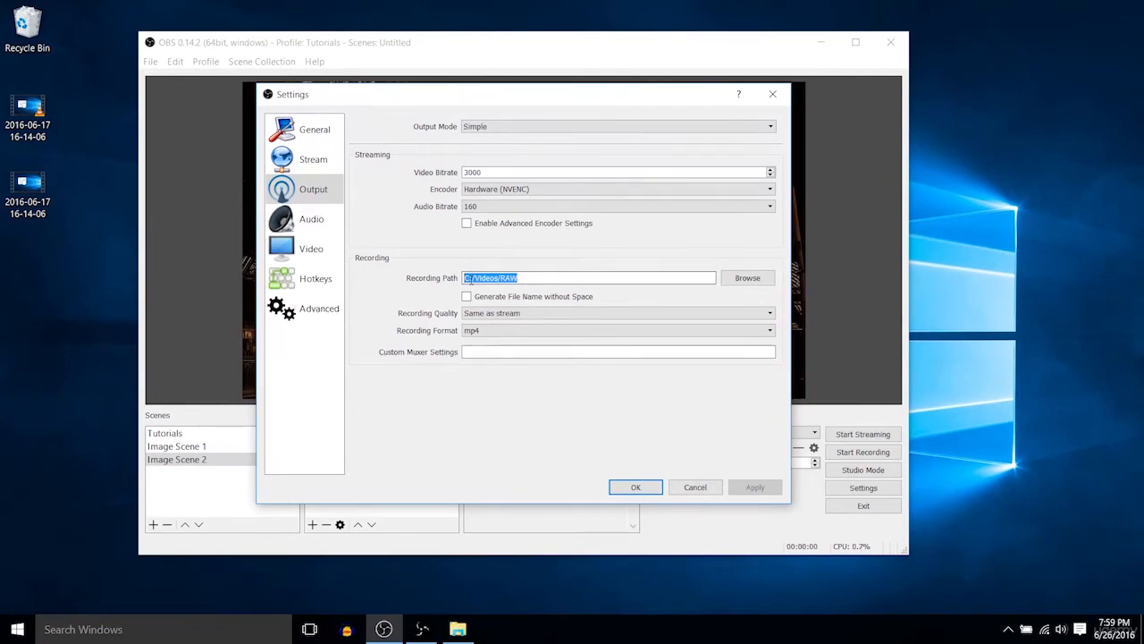
Step: Browse for the recording directory, examine the full path of the RAW folder, and cancel the folder selection
left_click(747, 279)
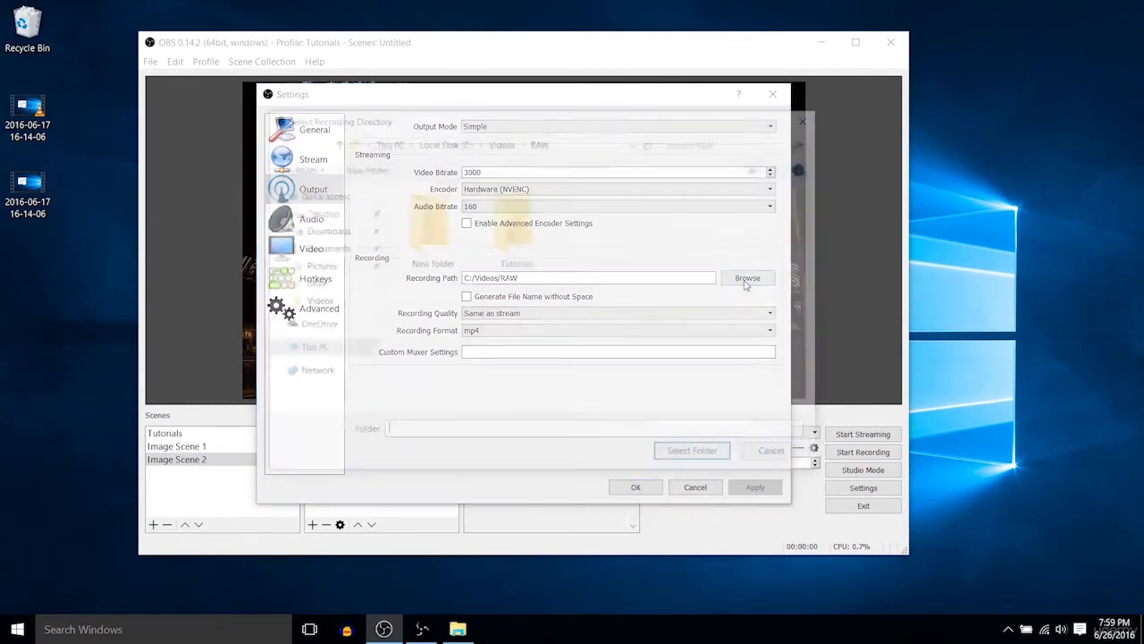
left_click_drag(517, 121, 608, 138)
left_click(679, 161)
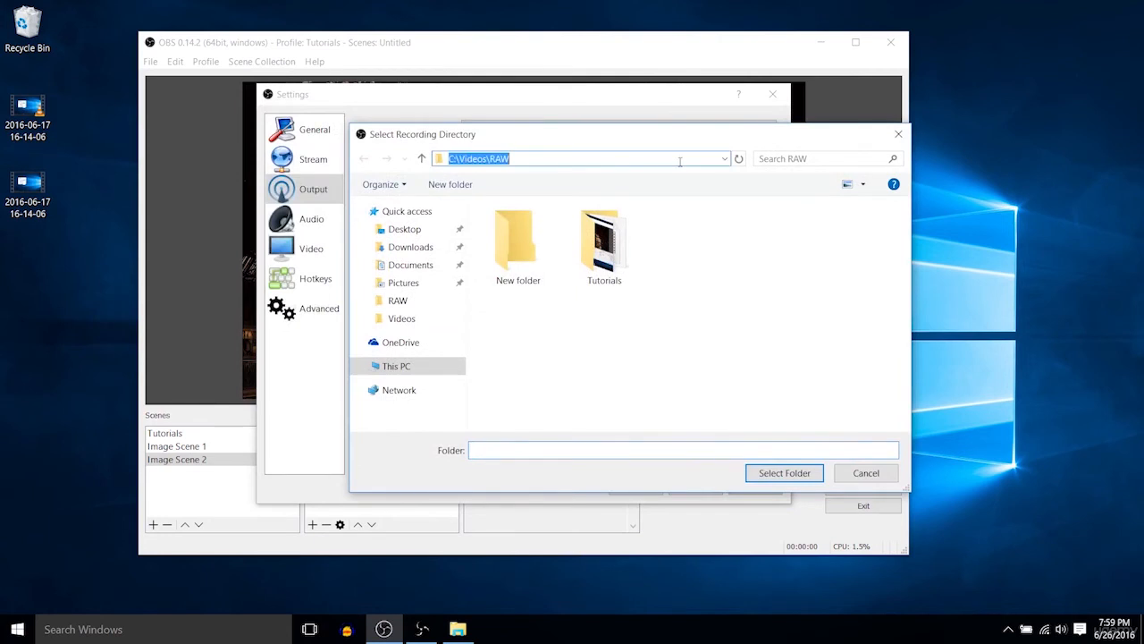
left_click_drag(461, 159, 494, 164)
left_click(590, 181)
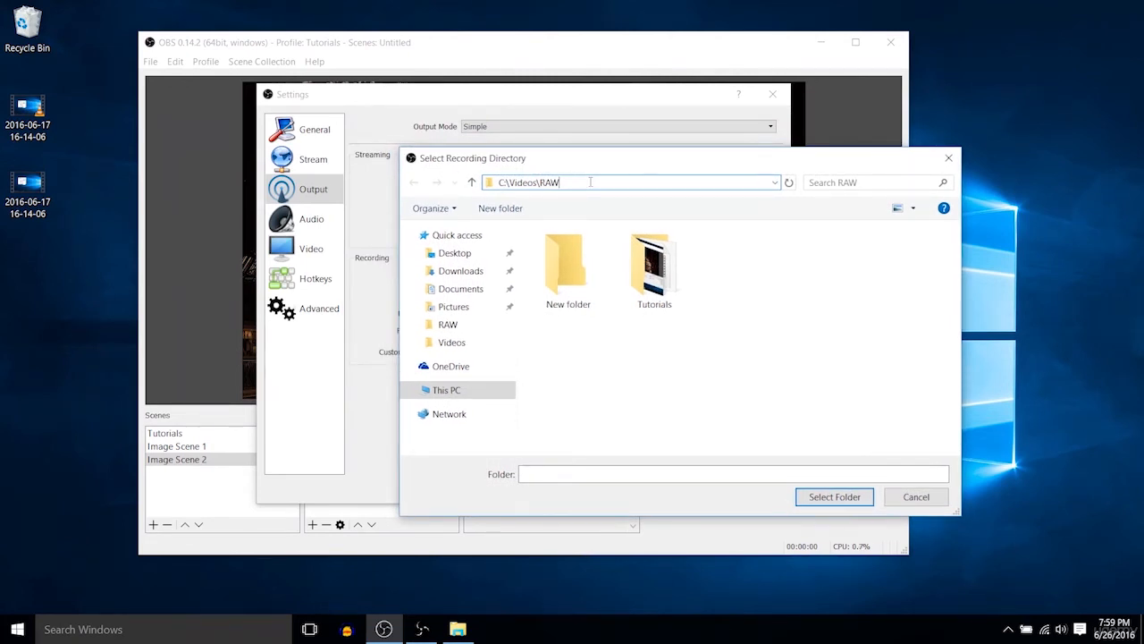
left_click_drag(598, 160, 596, 193)
left_click(774, 199)
left_click_drag(804, 201, 608, 191)
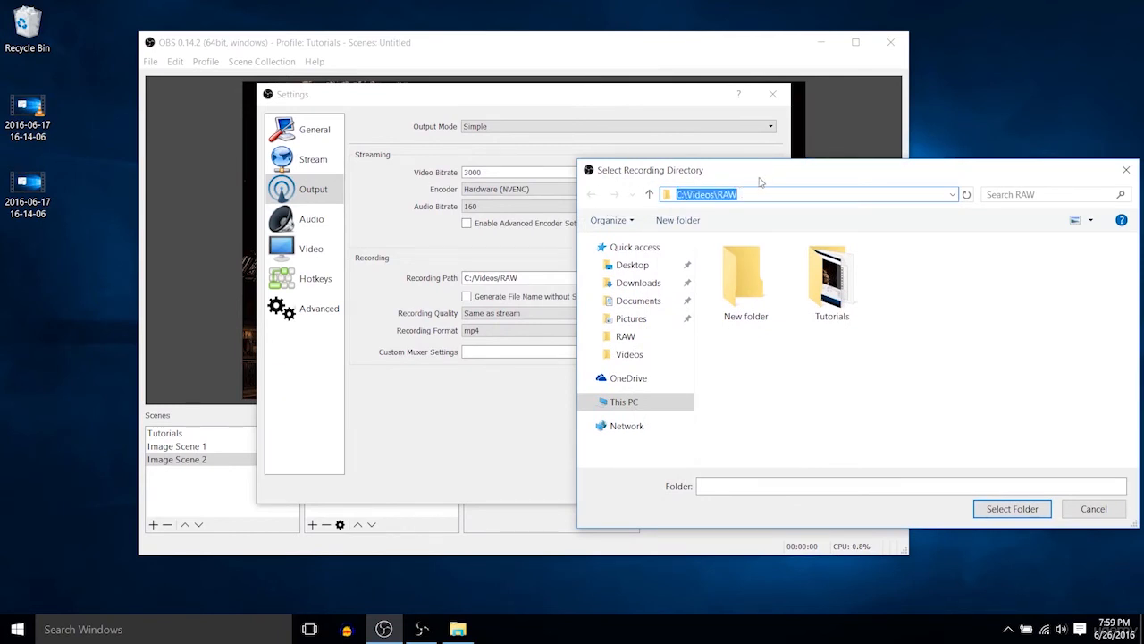
left_click_drag(760, 182, 717, 185)
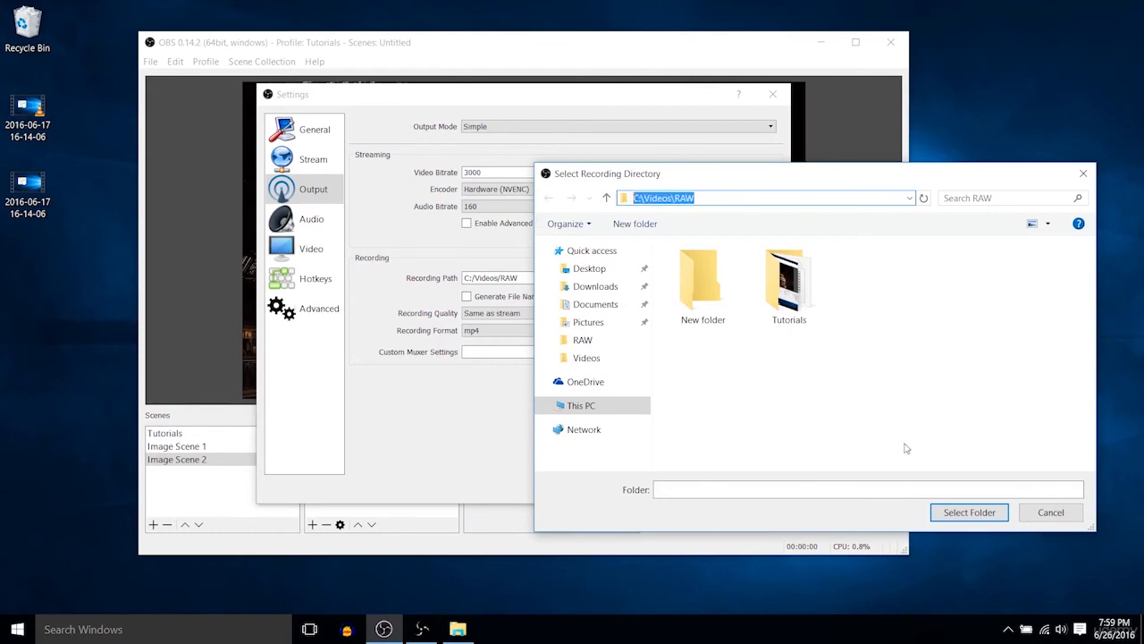
left_click(1051, 512)
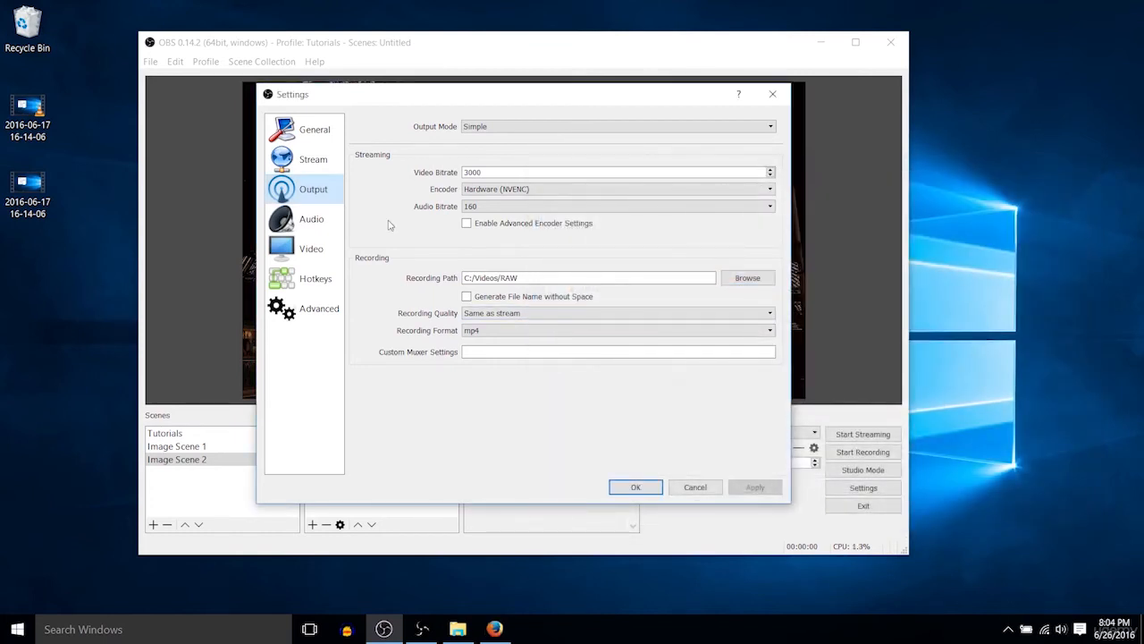
Step: Examine the filename formatting for recordings in the advanced settings, including the list of available date and time codes
mouse_move(517, 277)
left_mouse_down()
mouse_move(460, 279)
mouse_move(527, 280)
left_mouse_up()
left_click(527, 278)
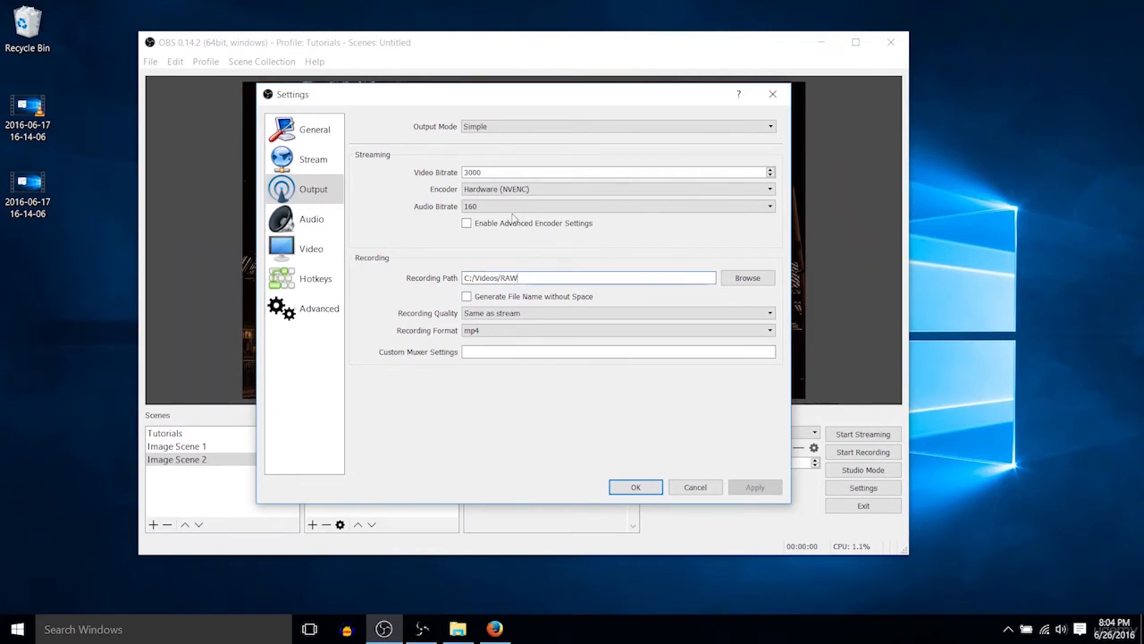
left_click(304, 308)
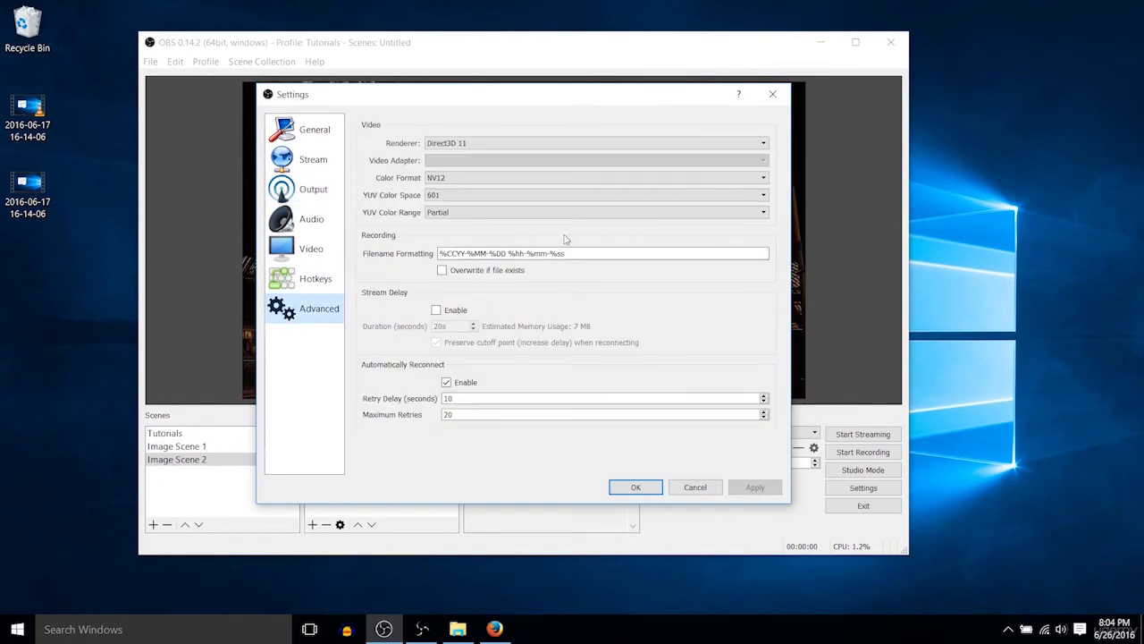
left_click_drag(584, 253, 383, 256)
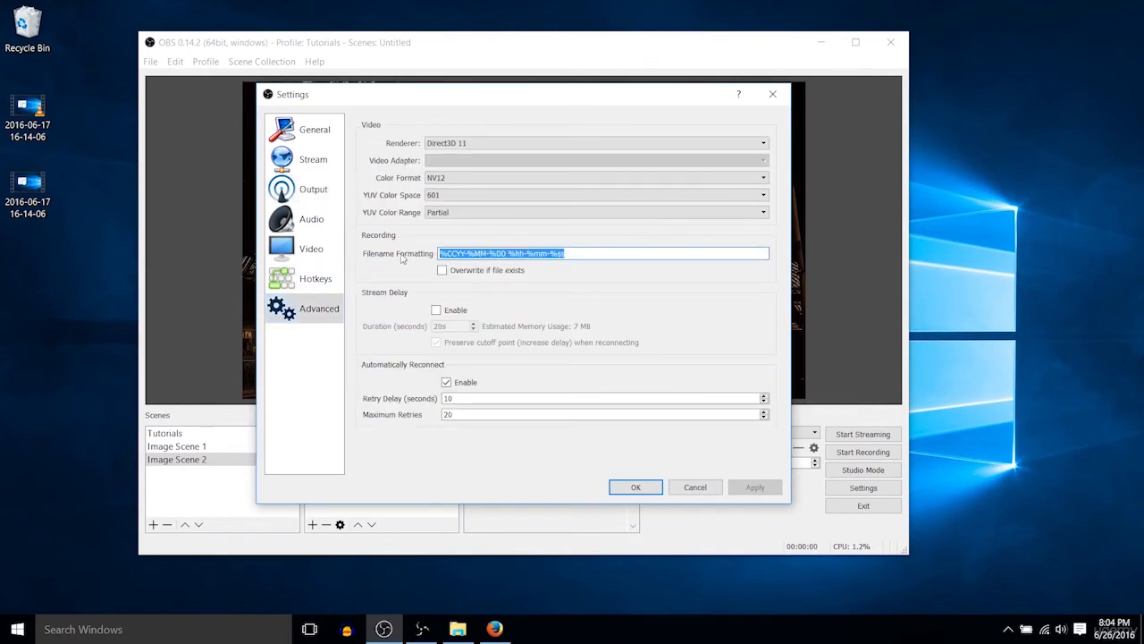
left_click(444, 257)
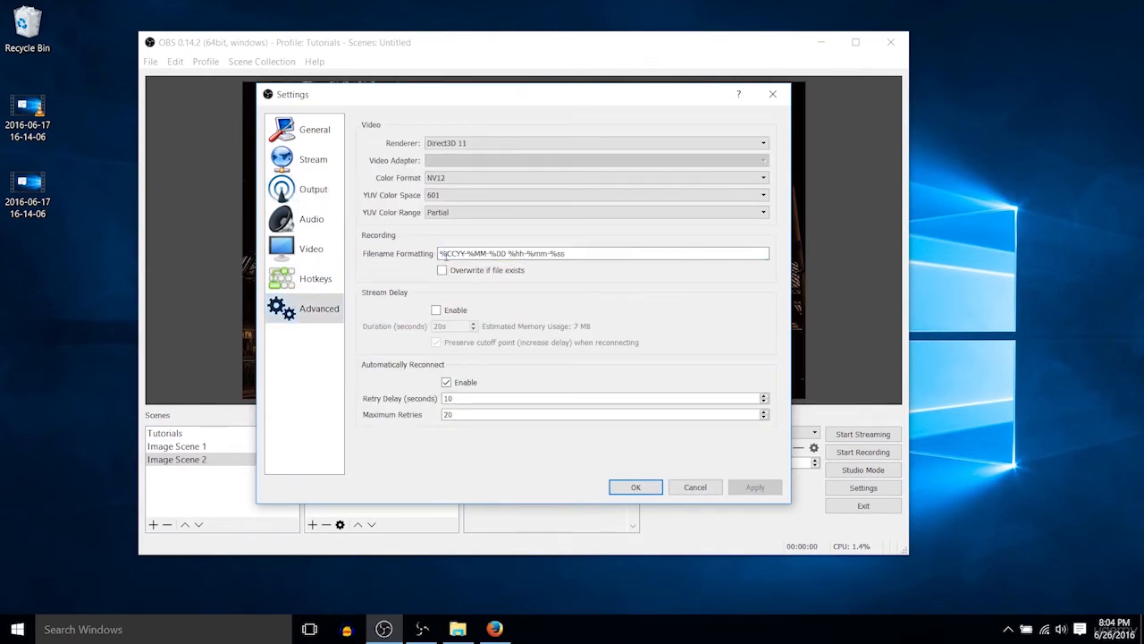
mouse_move(455, 255)
mouse_move(503, 255)
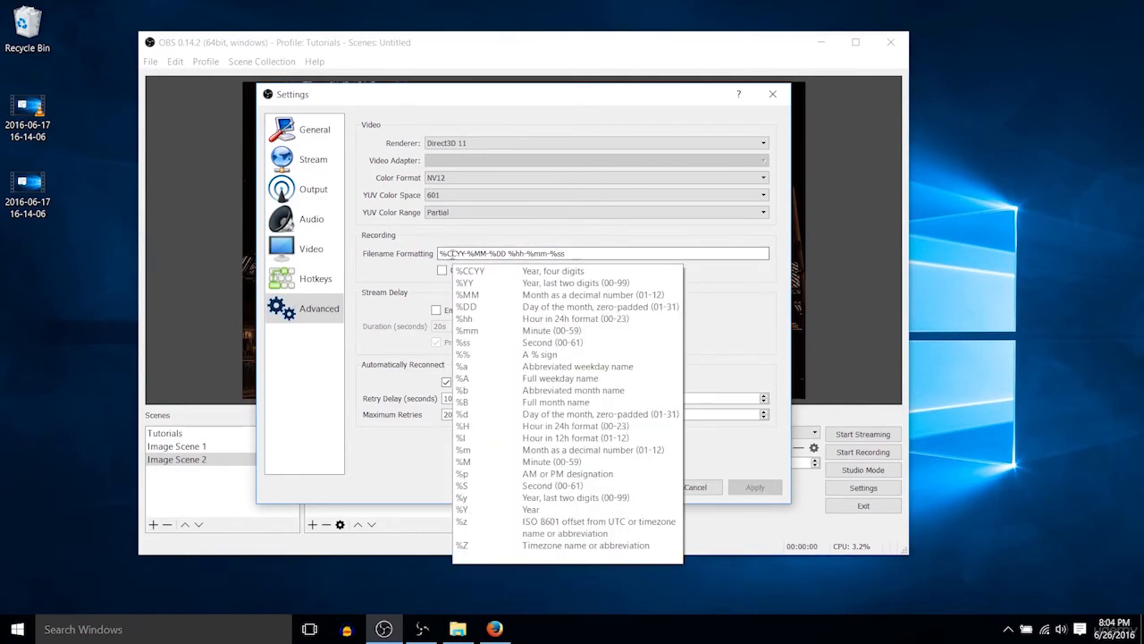
left_click_drag(572, 254, 358, 257)
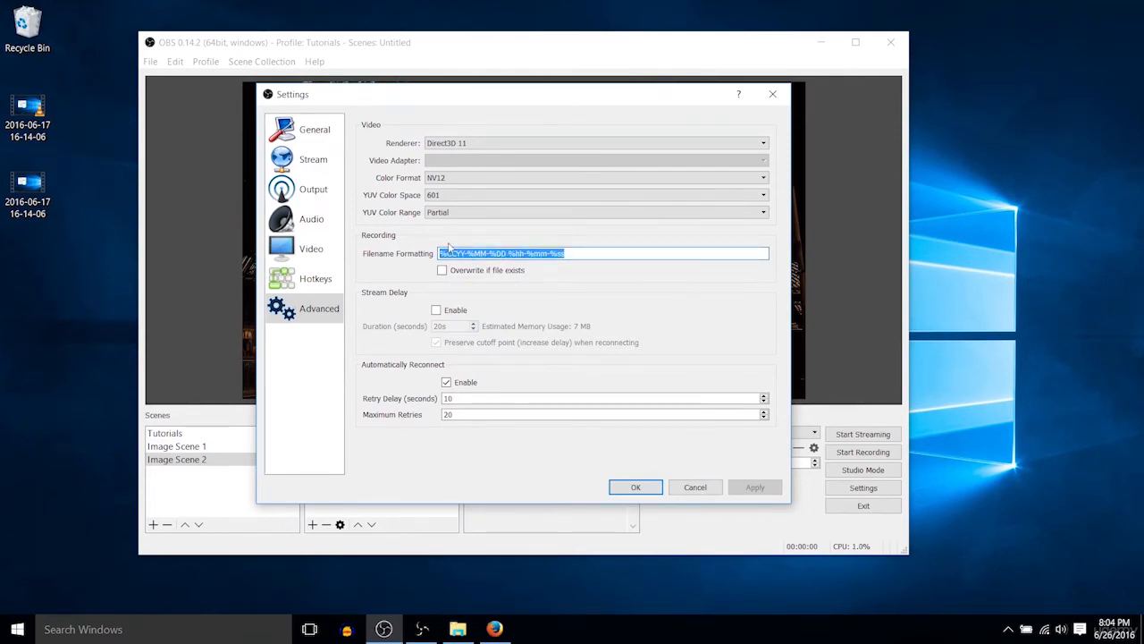
left_click(577, 255)
left_click_drag(577, 255, 437, 256)
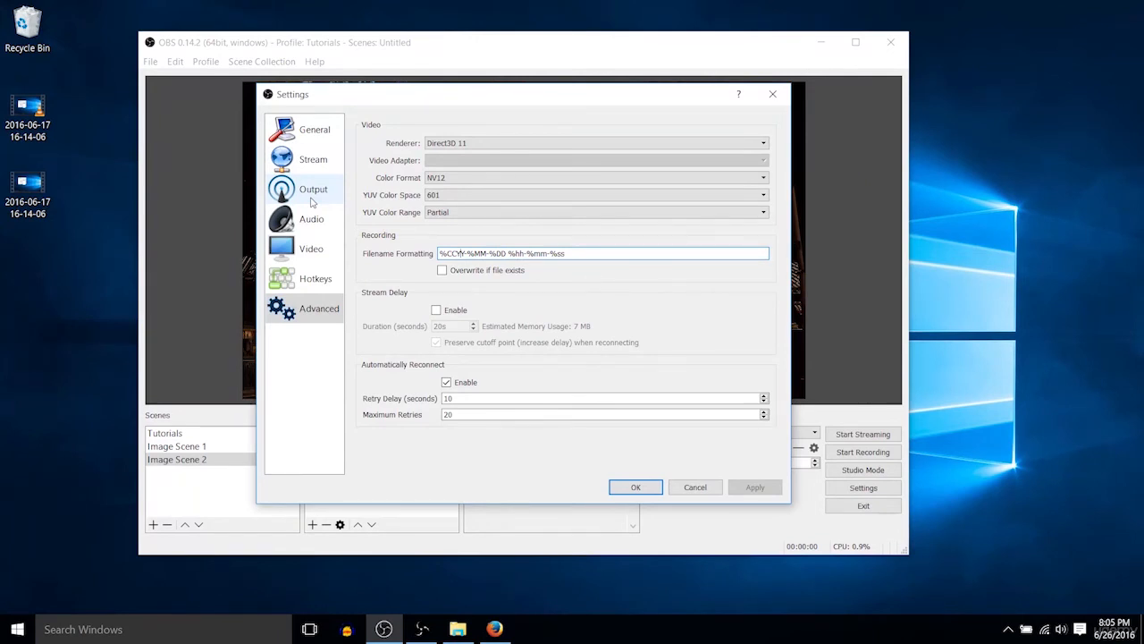
Step: Compare the recording path with the filename formatting, and review the recording formats in the output settings
left_click(312, 200)
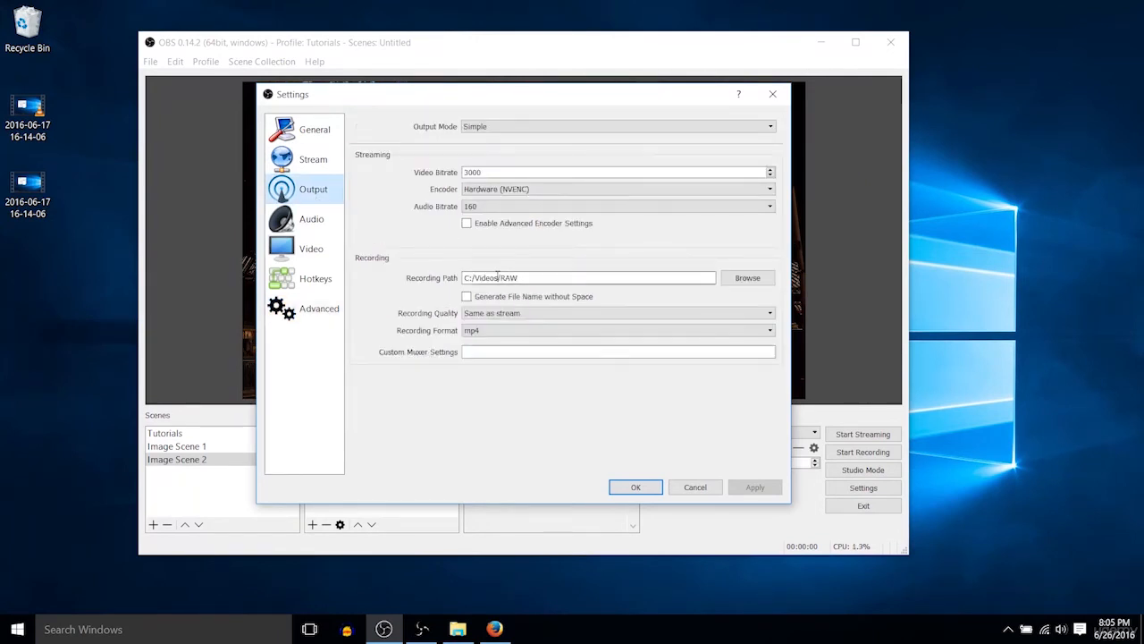
left_click(320, 310)
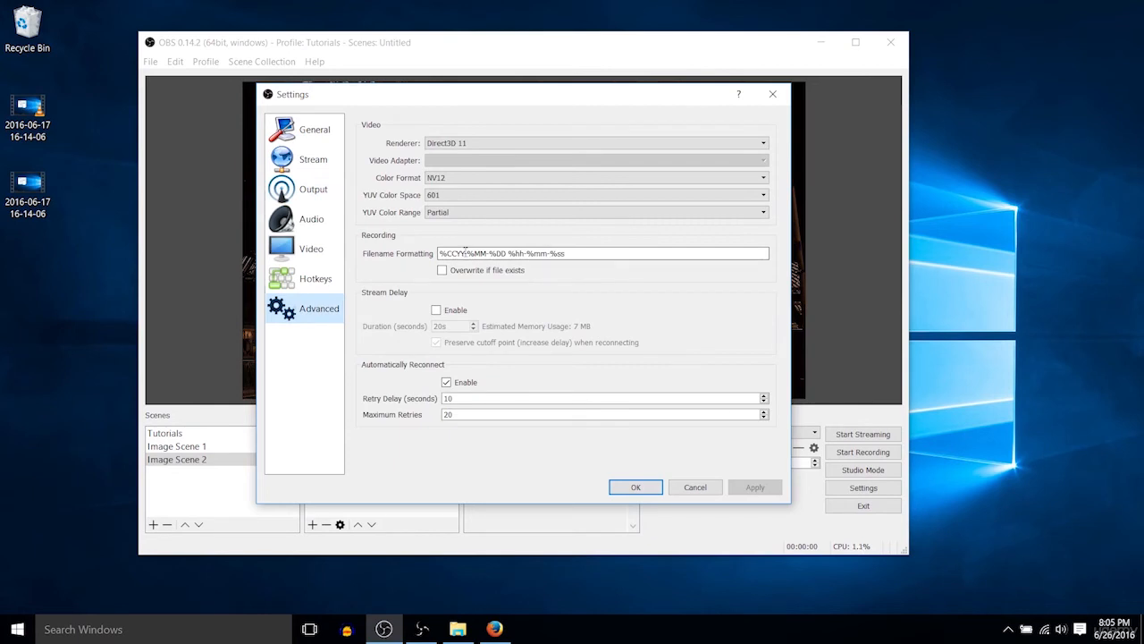
left_click(312, 190)
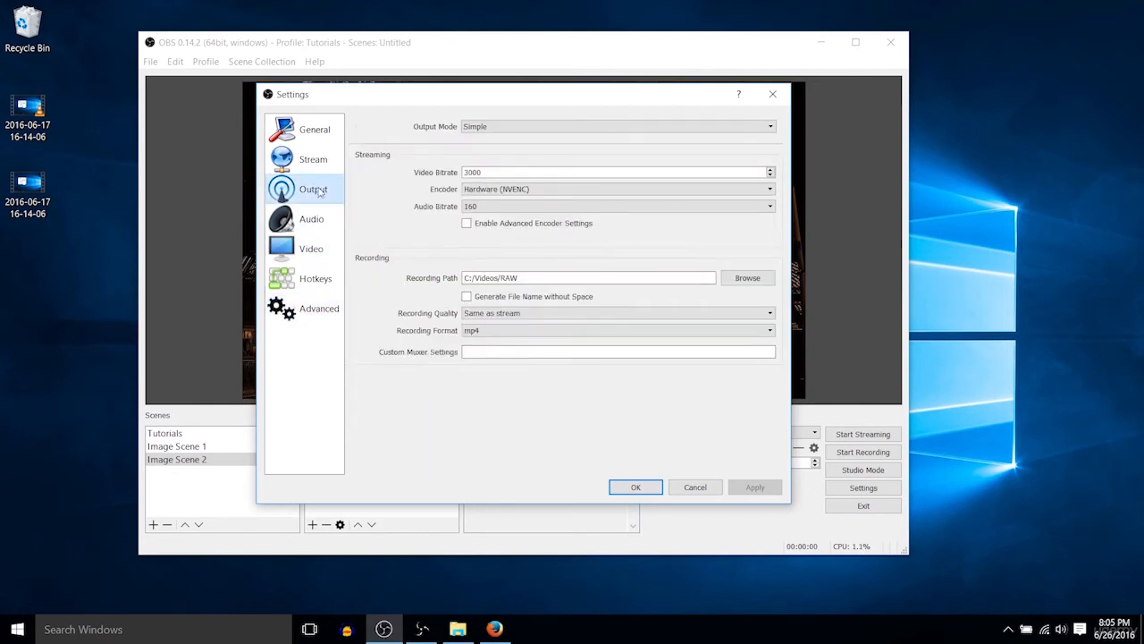
left_click(479, 337)
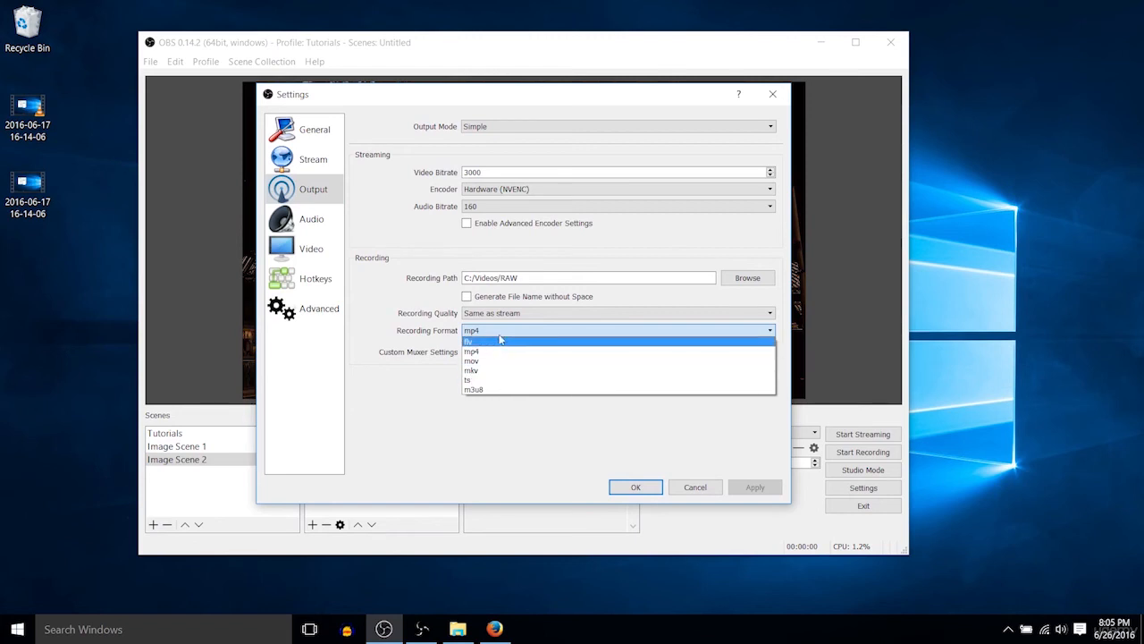
left_click(483, 337)
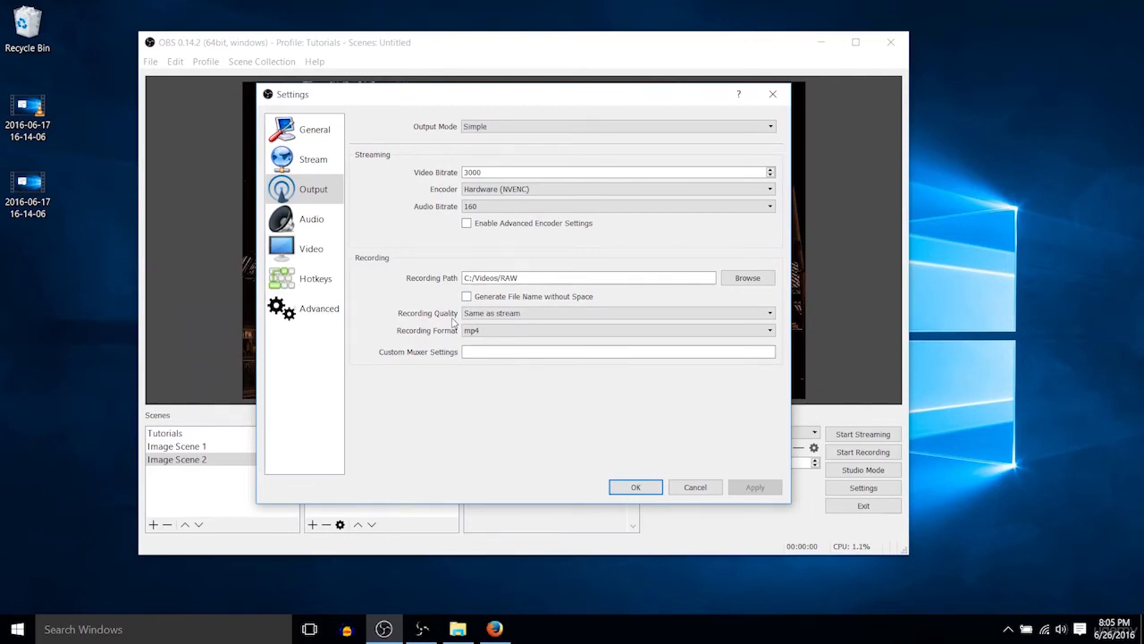
Step: Examine the streaming video bitrate and the recording quality options in the output settings
left_click(514, 318)
left_click(514, 321)
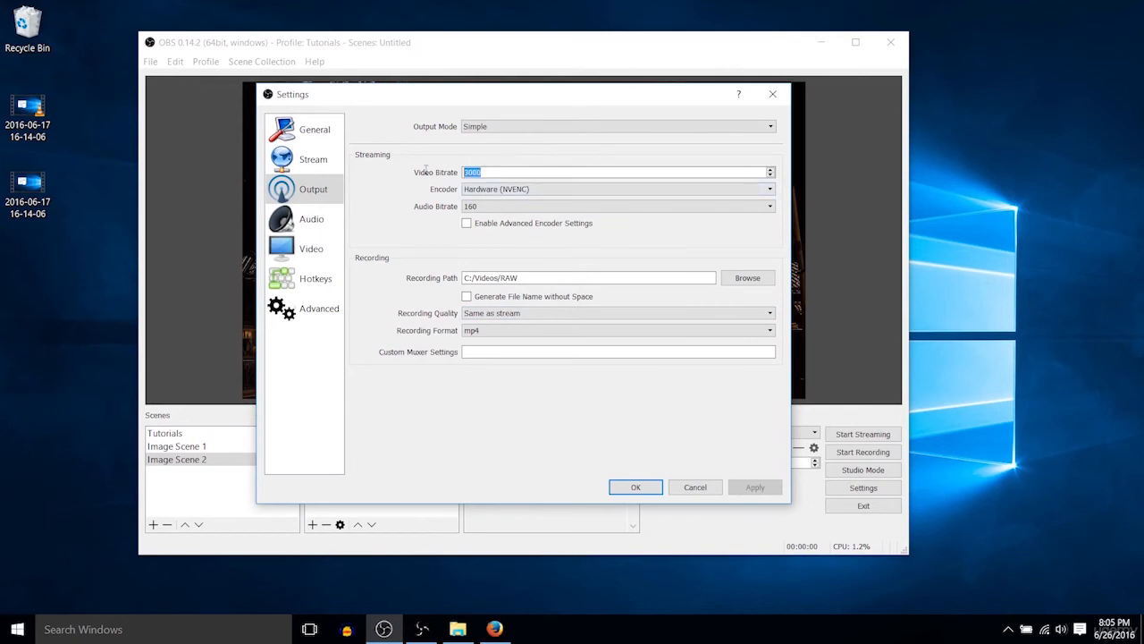
left_click(506, 312)
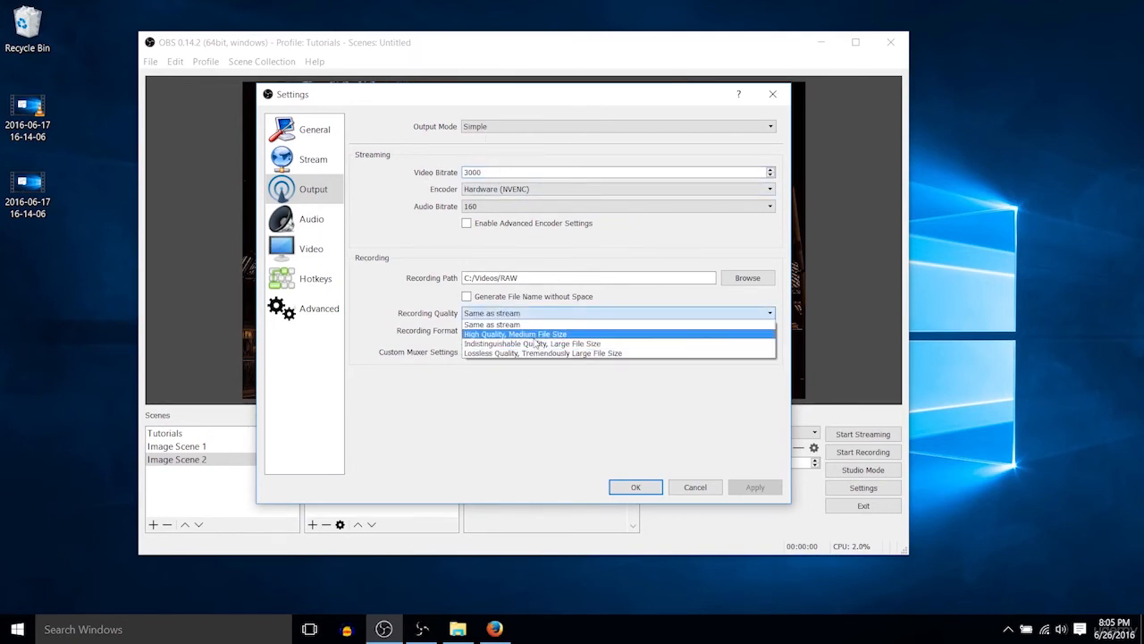
left_click(581, 391)
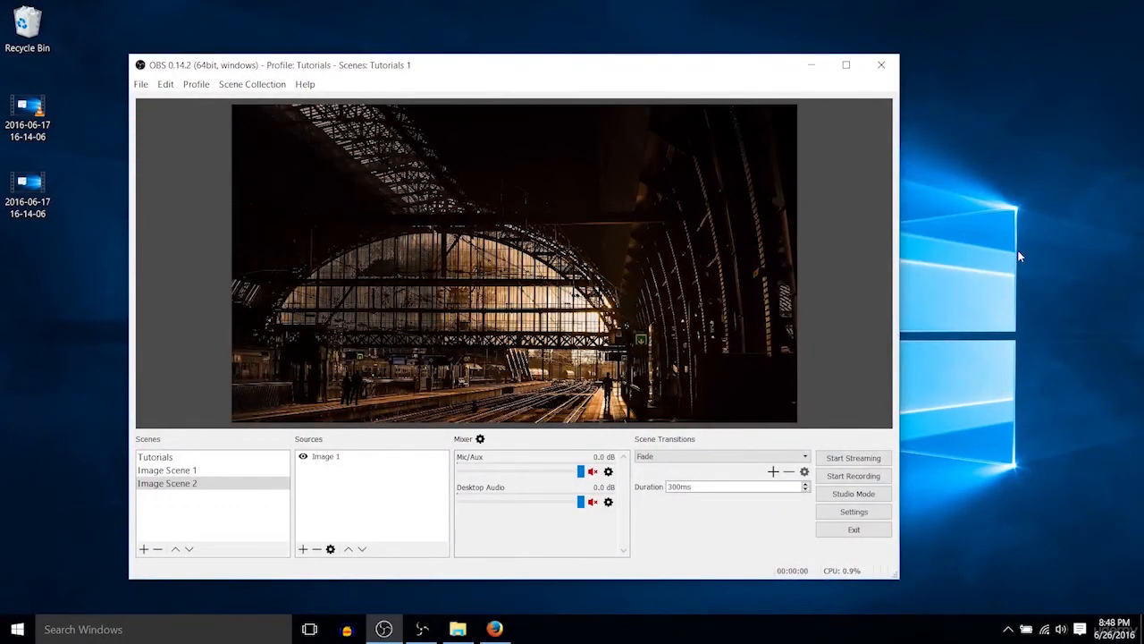
Step: Preview the Image Scene 1 and Tutorials scenes, finishing on Image Scene 1
left_click(224, 472)
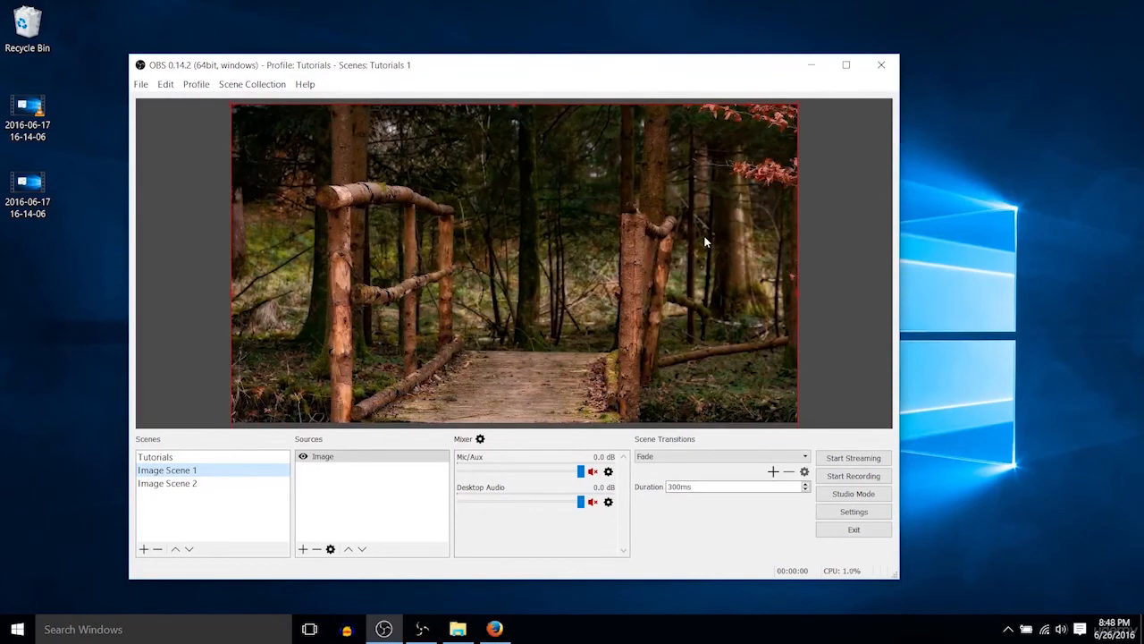
left_click(238, 460)
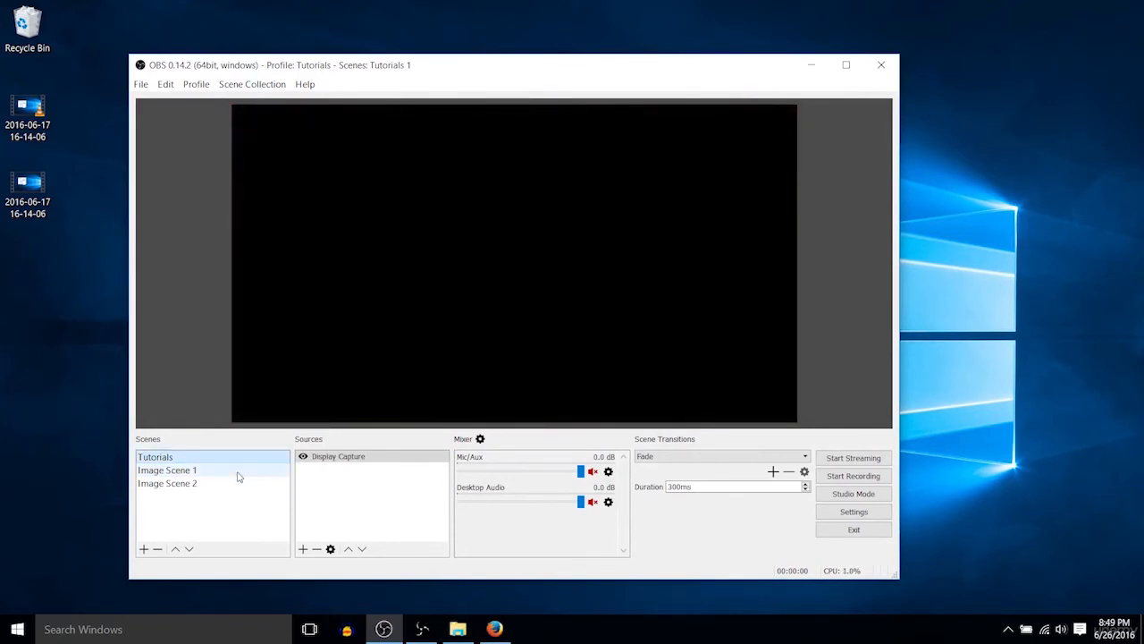
left_click(238, 473)
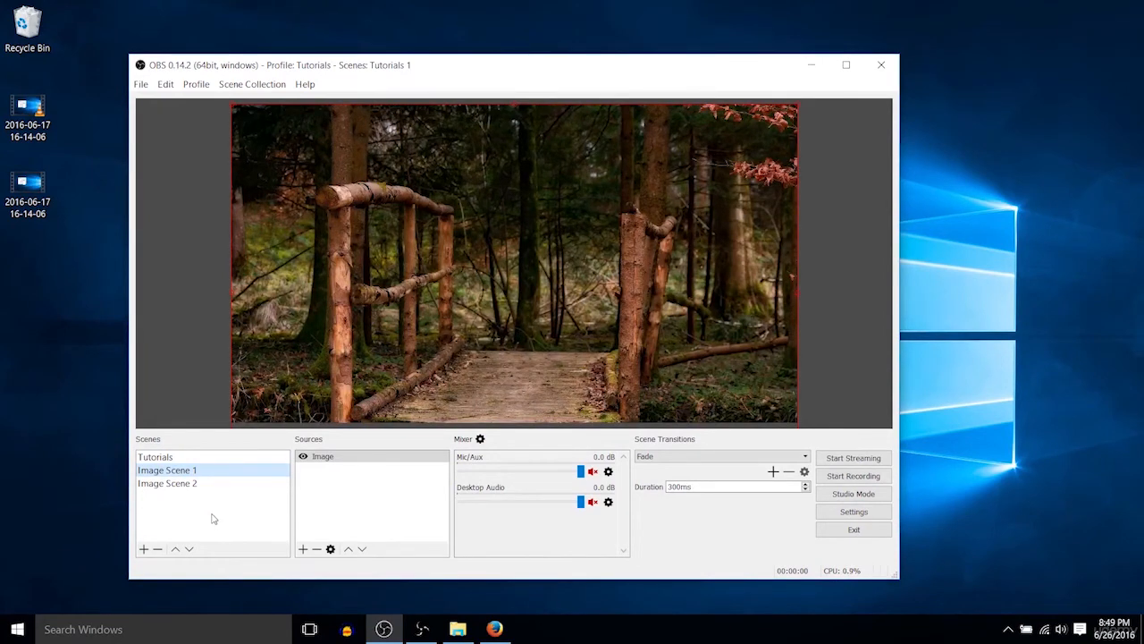
Step: Create a new scene collection named Collection 2
left_click(262, 89)
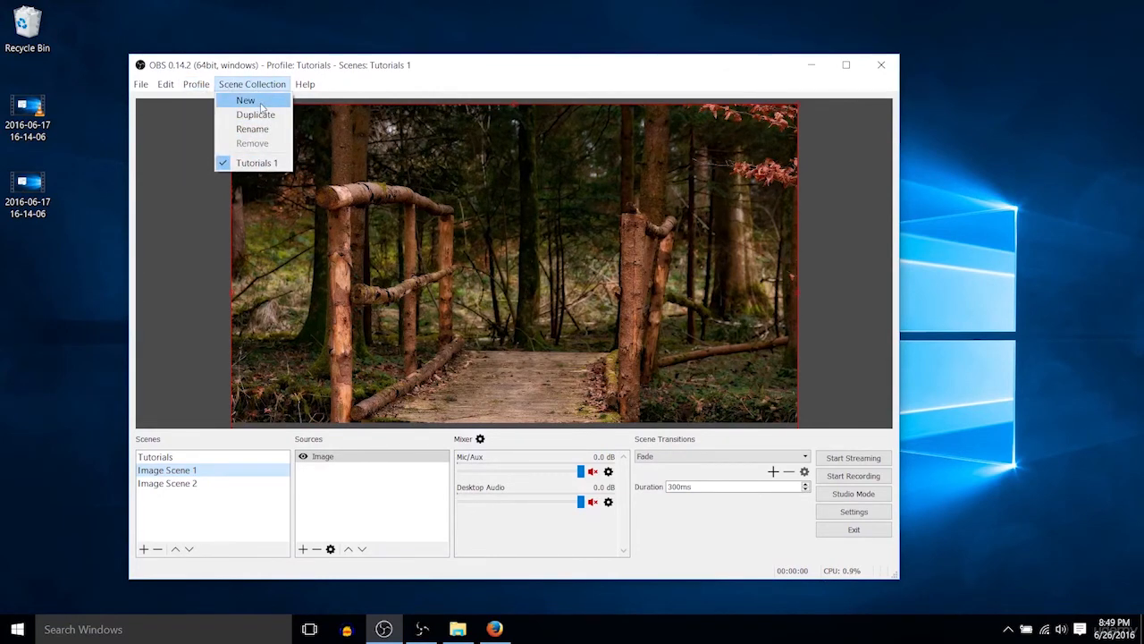
left_click(246, 100)
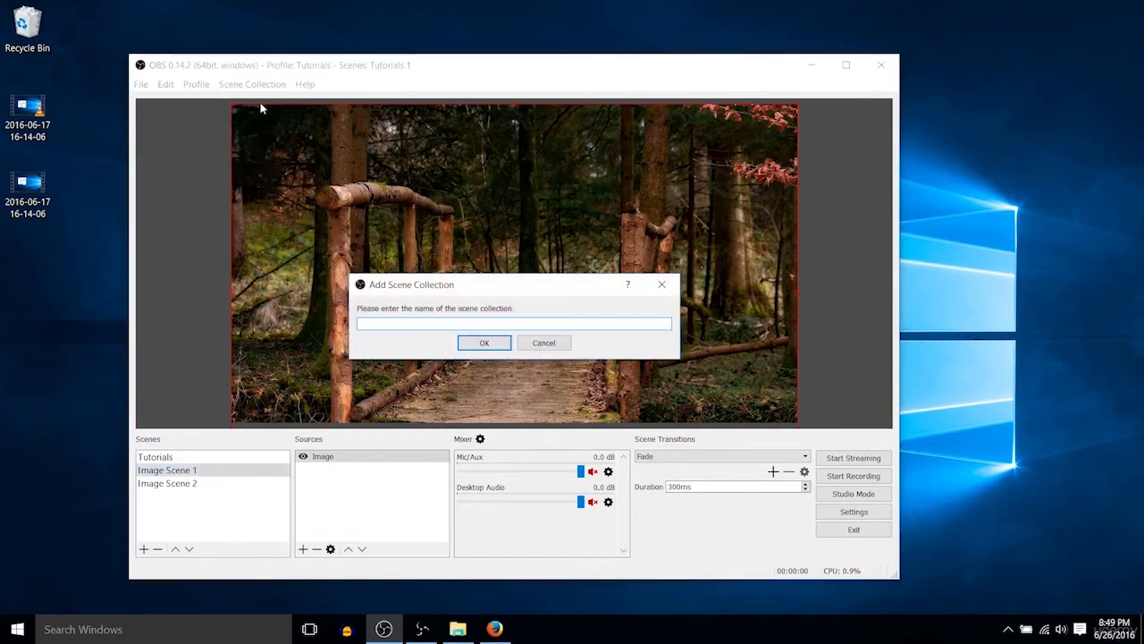
type("ol")
key("BackSpace")
key("BackSpace")
type("Collection 2")
key("Return")
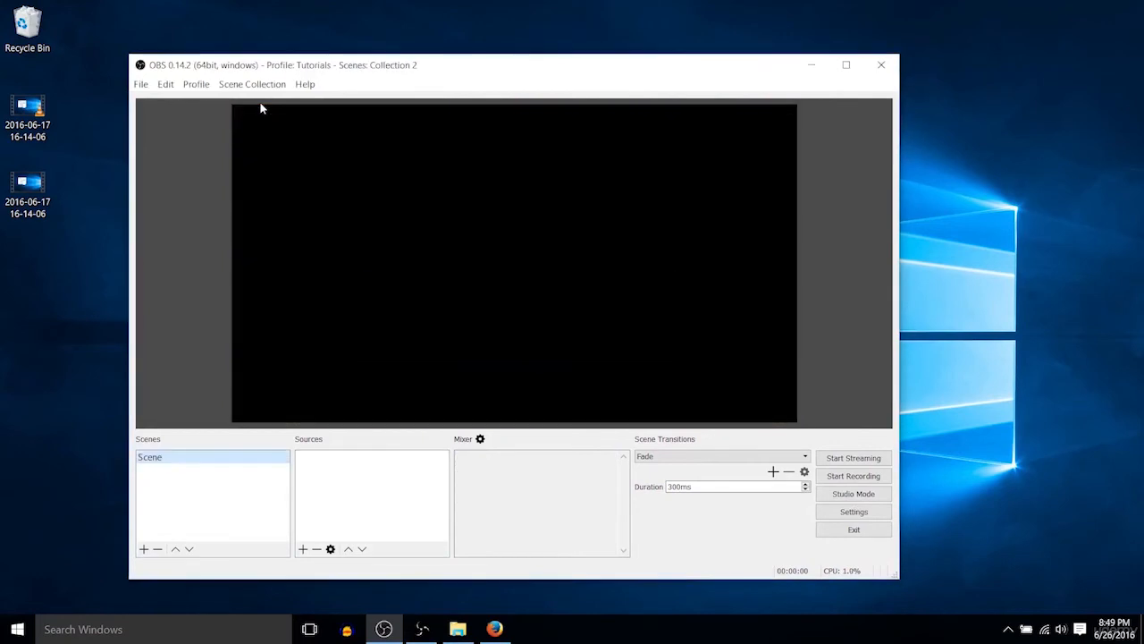
Step: Add a scene named Break to the new scene collection
right_click(264, 491)
left_click(223, 508)
left_click(144, 550)
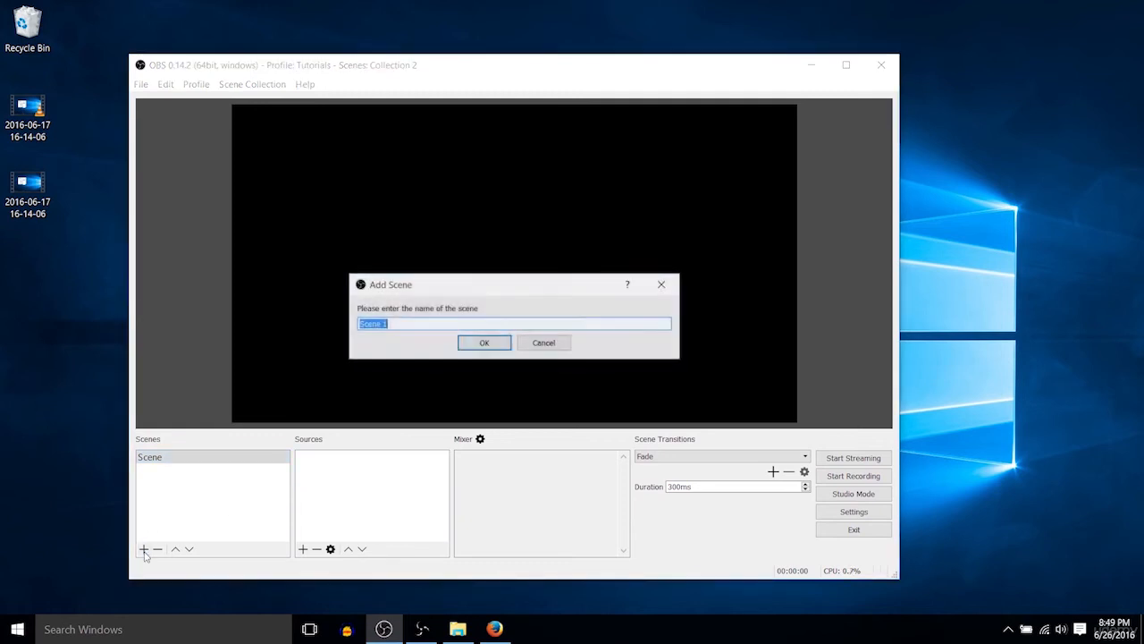
type("Break")
left_click(489, 344)
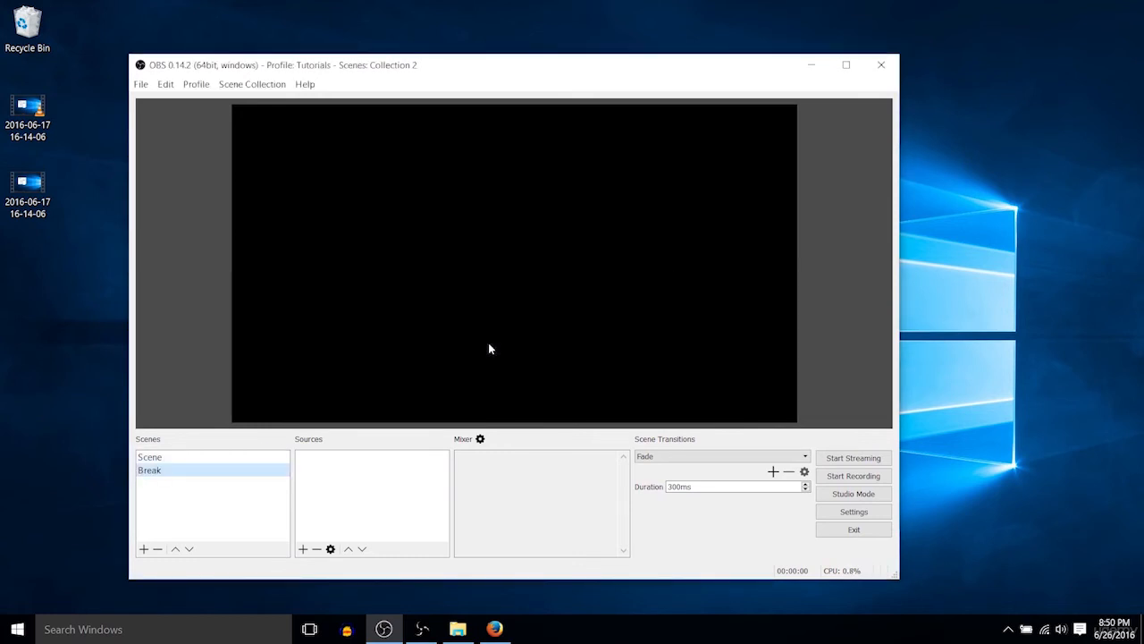
Step: Add an image source to the Break scene using station-839208_1920 from the Pictures folder
right_click(401, 464)
mouse_move(421, 471)
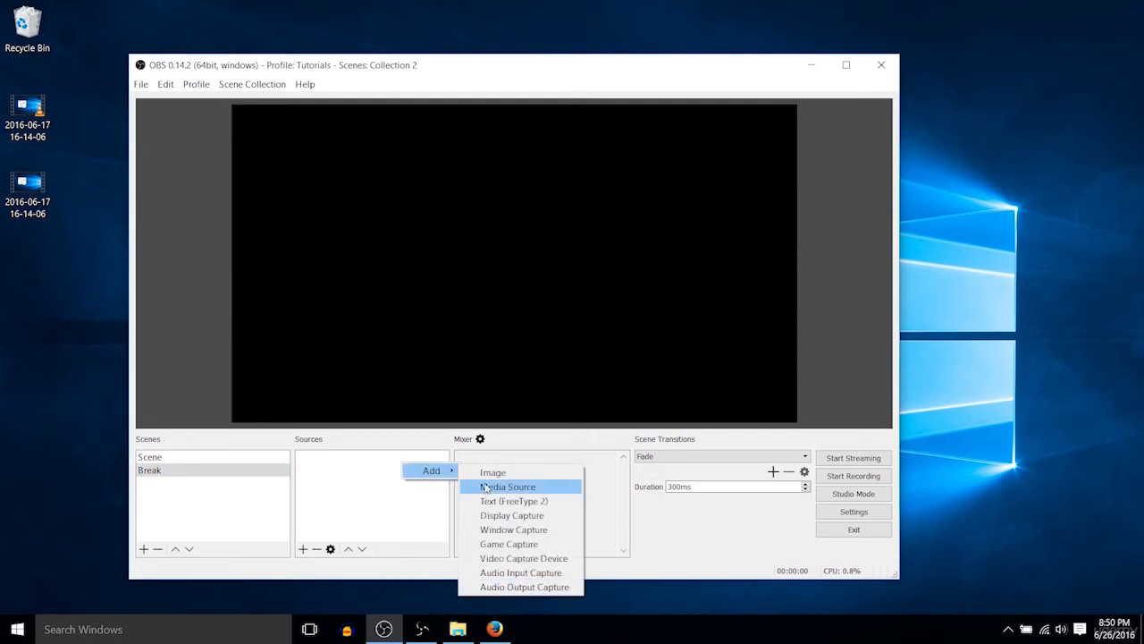
left_click(497, 472)
left_click(523, 403)
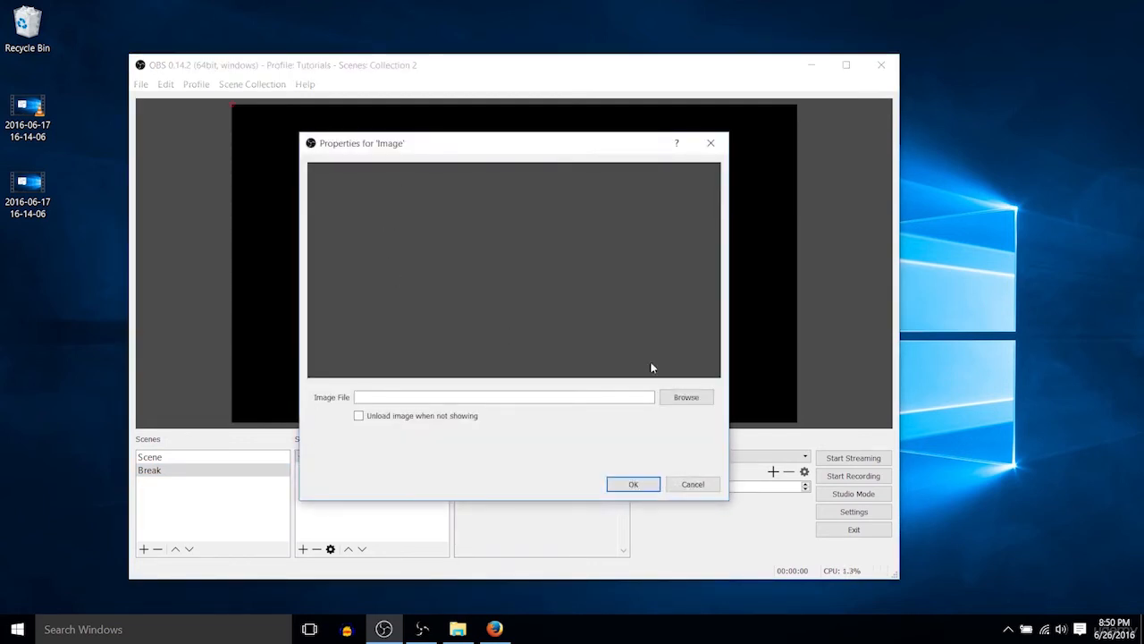
left_click(687, 398)
left_click(359, 314)
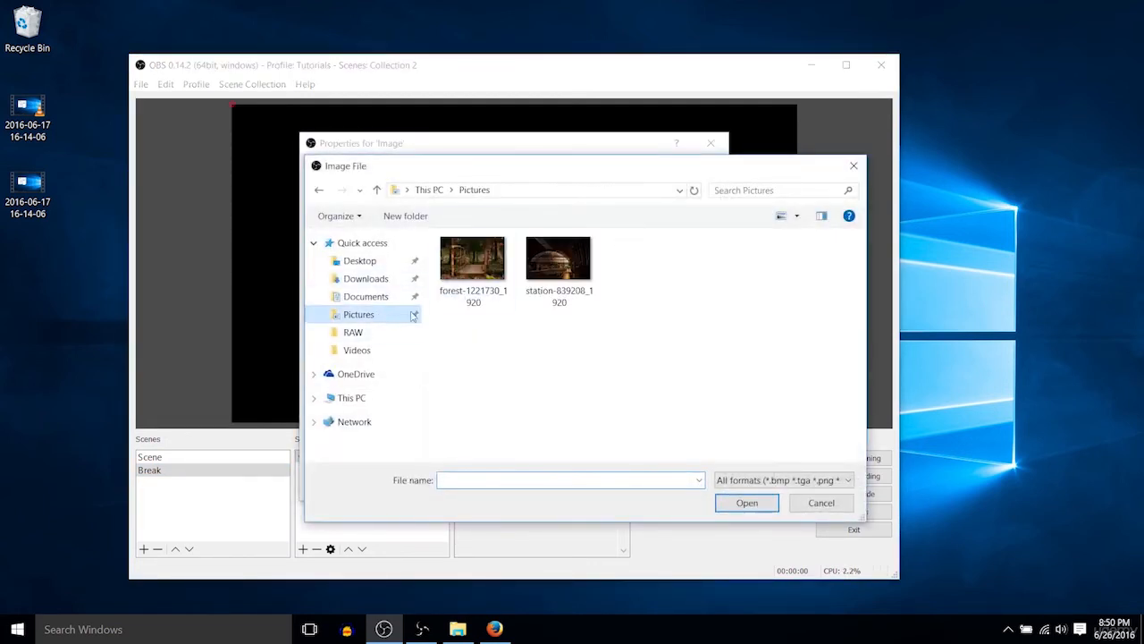
left_click(553, 268)
double_click(551, 271)
left_click(650, 479)
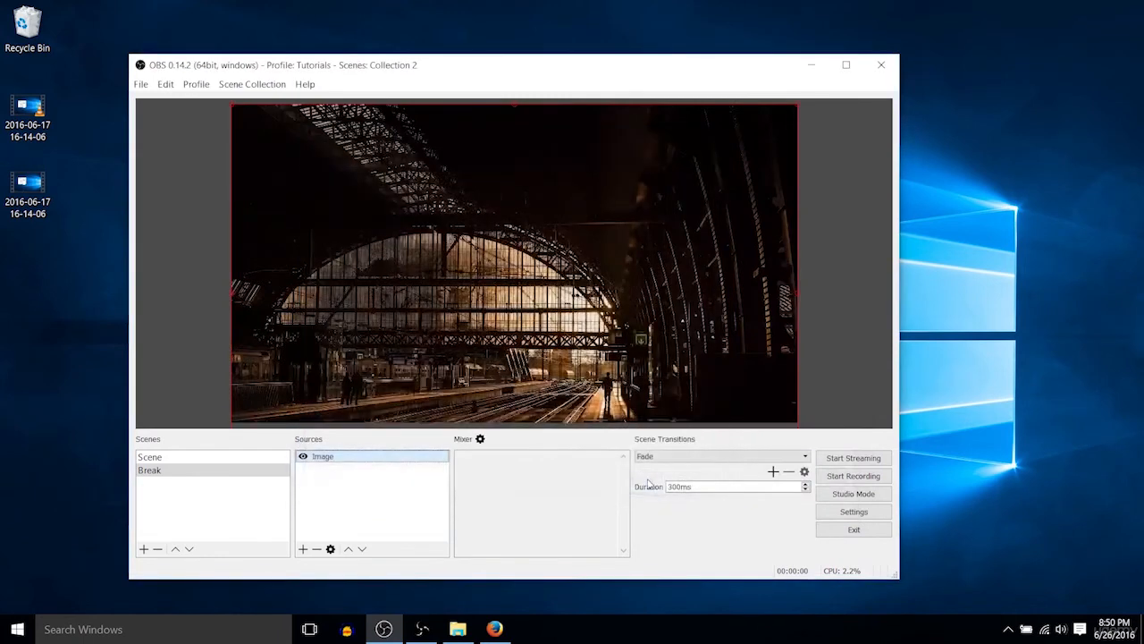
Step: Switch to Scene and back to Break to preview both scenes, and deselect the image source
left_click(249, 458)
left_click(239, 472)
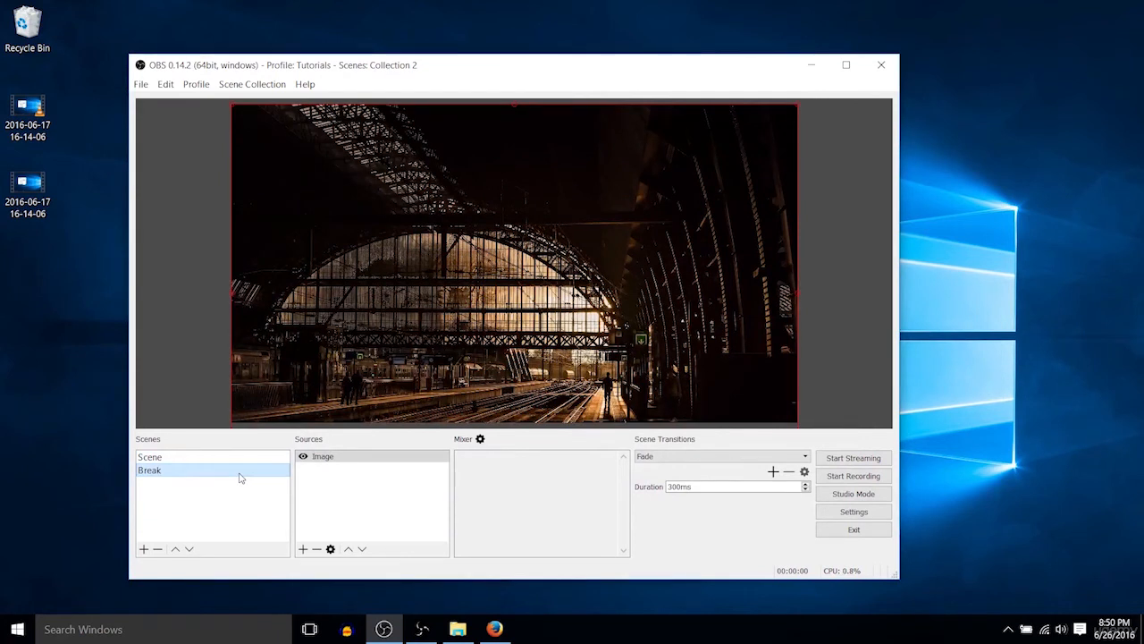
left_click(331, 478)
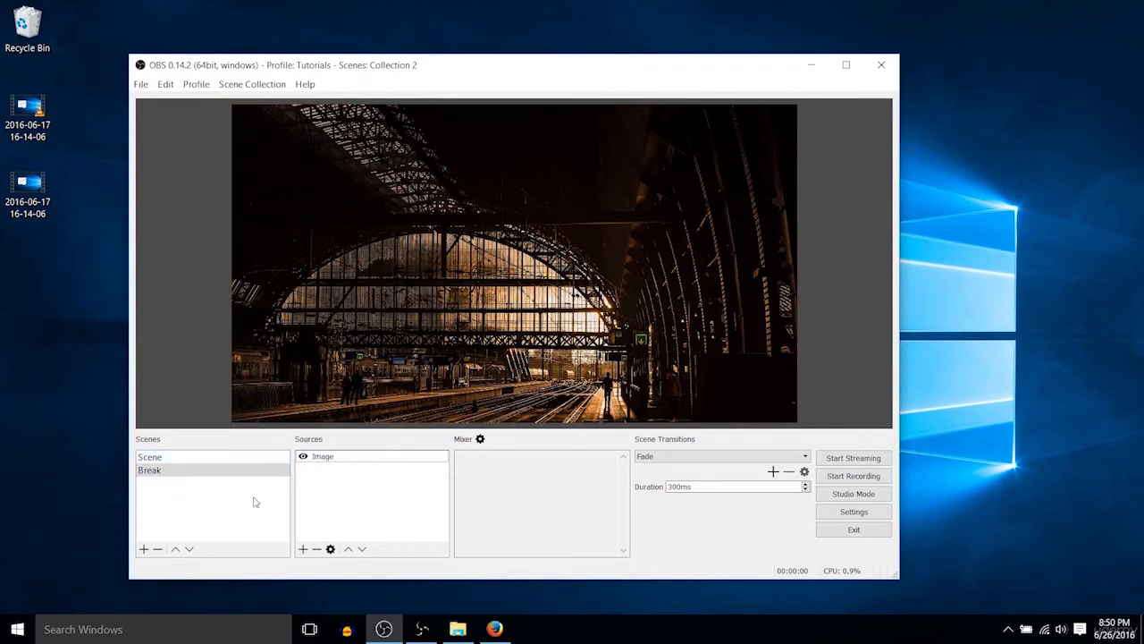
Step: Enable Studio Mode and transition the program output from Break to Scene and back to Break
left_click(854, 493)
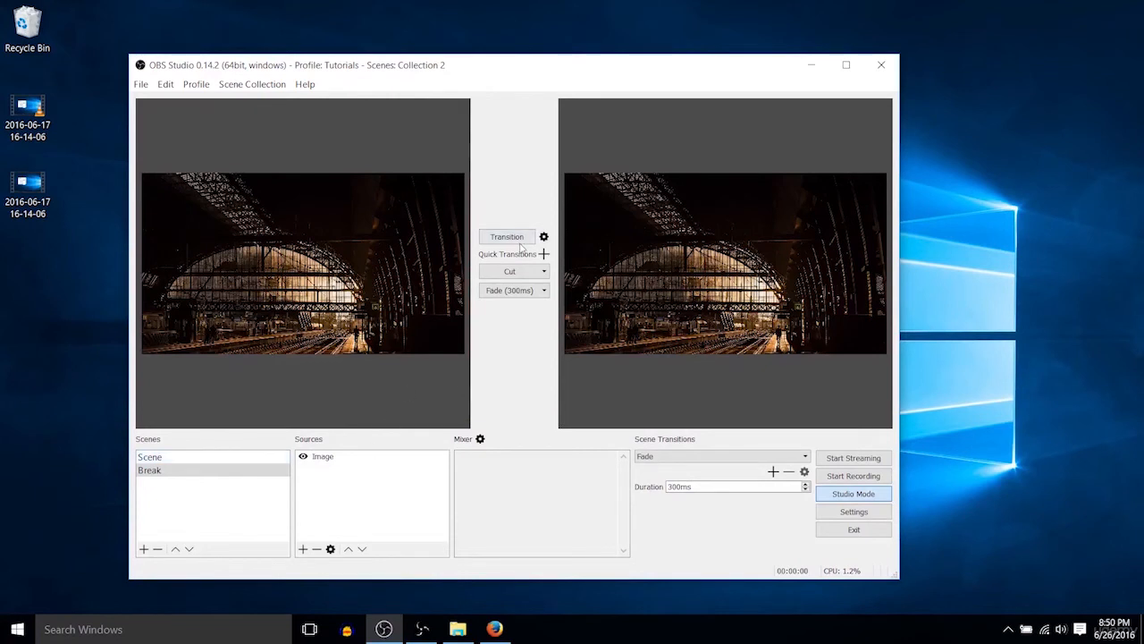
left_click(231, 458)
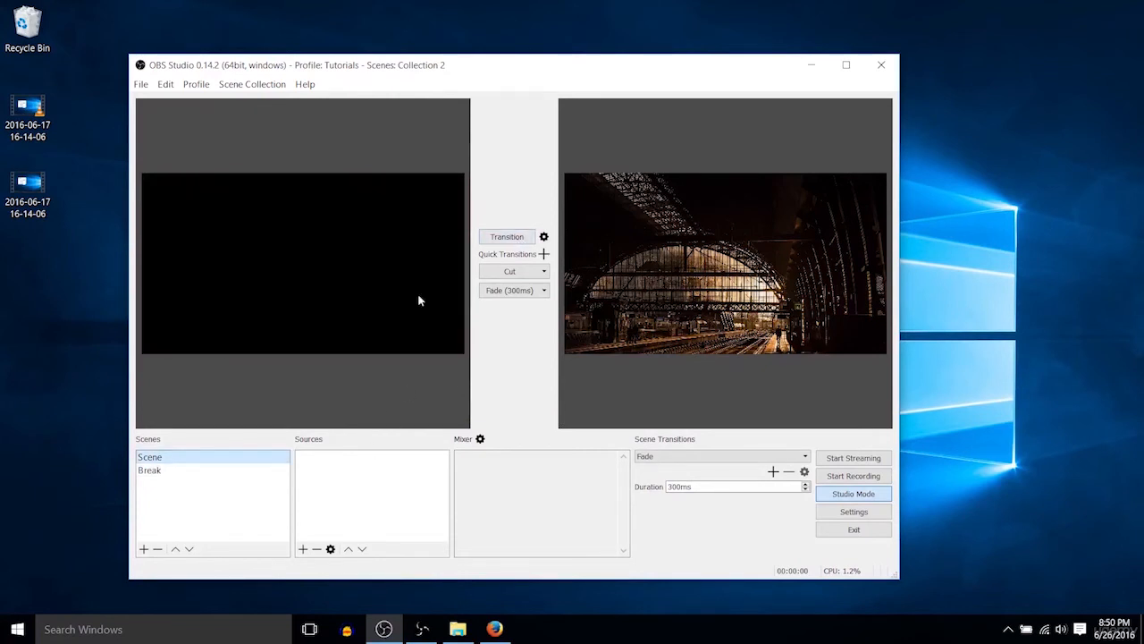
left_click(506, 237)
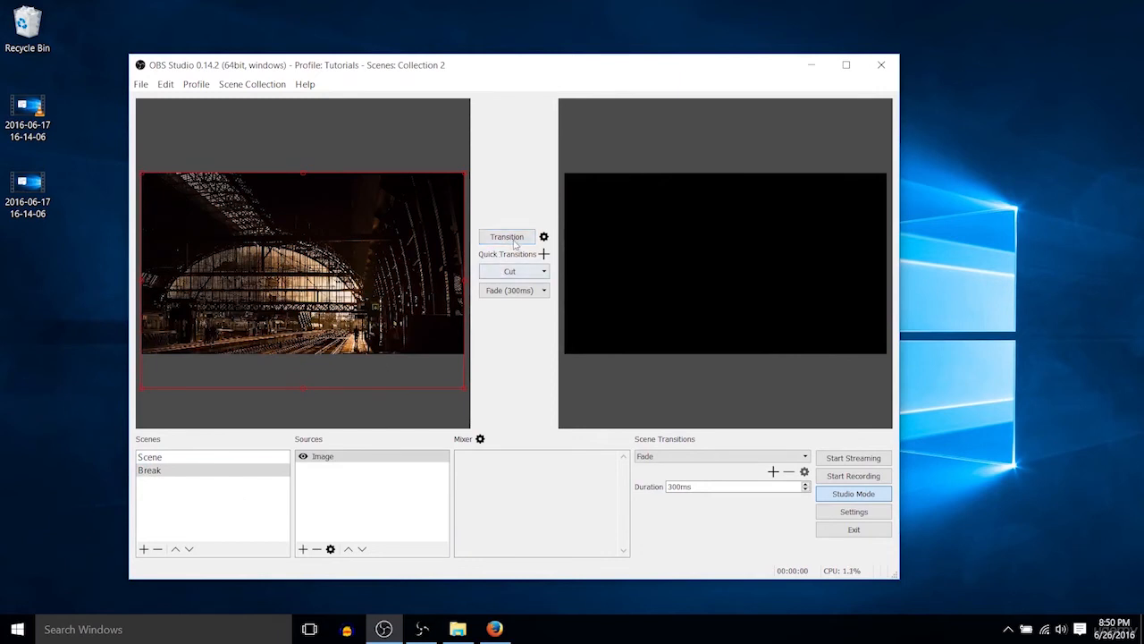
left_click(517, 237)
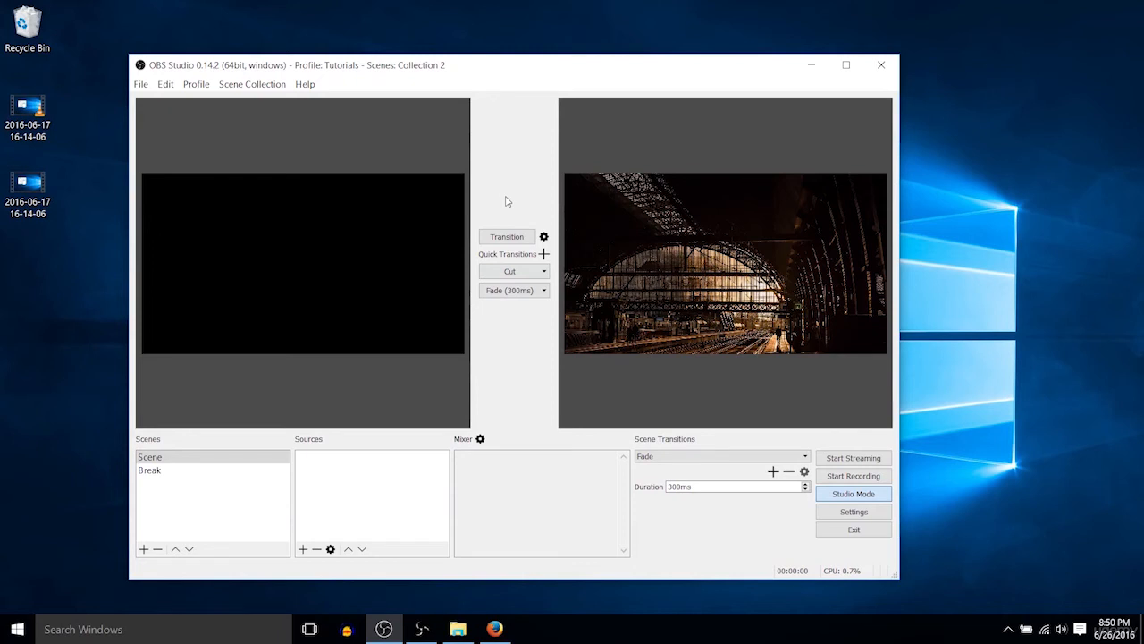
Step: Examine the management options and existing entries for profiles and scene collections
left_click(255, 84)
left_click(260, 85)
left_click(197, 85)
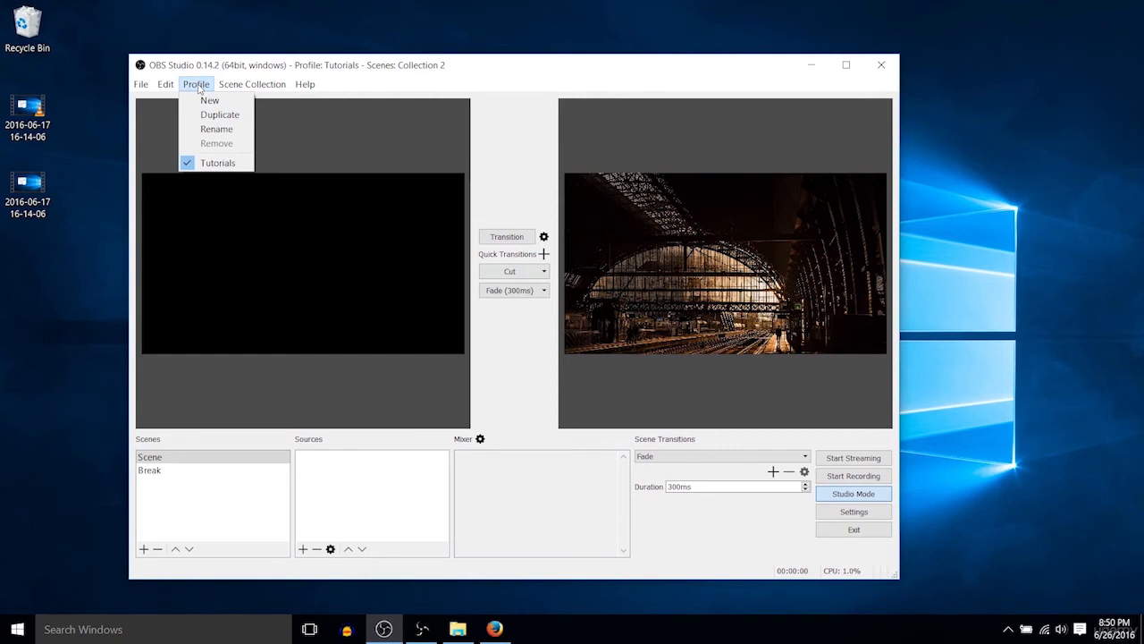
left_click(257, 86)
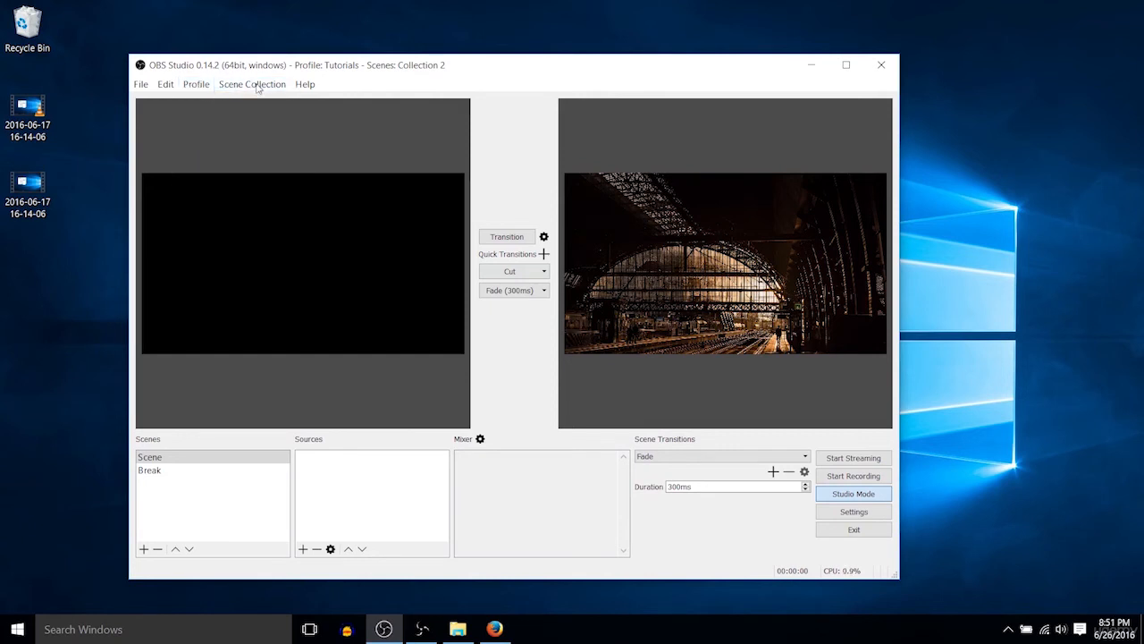
left_click(257, 85)
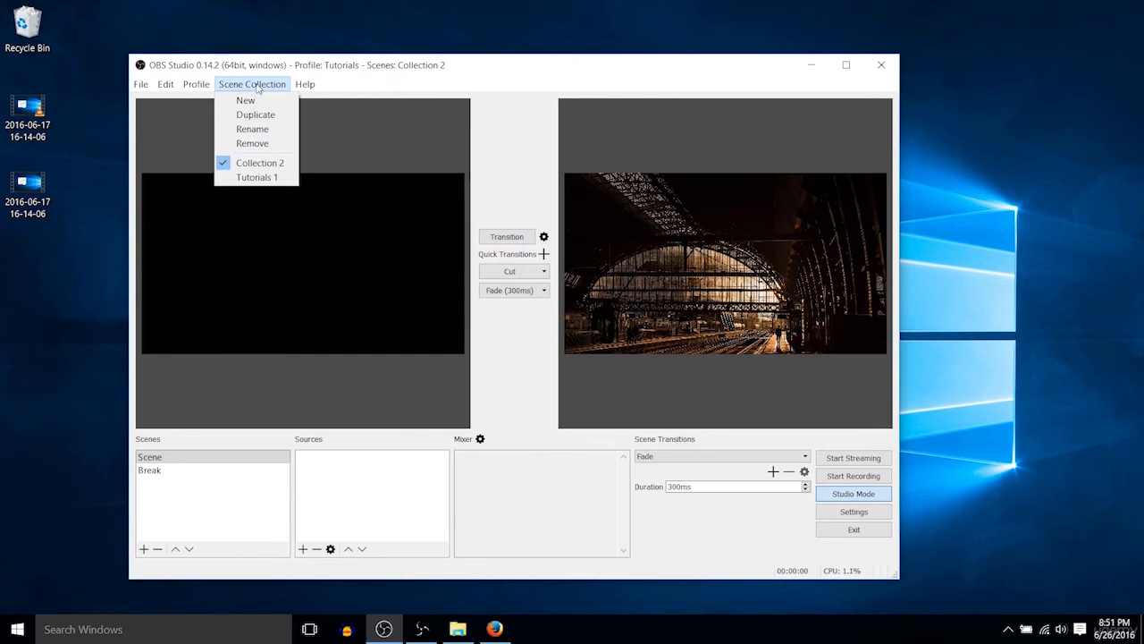
left_click(257, 85)
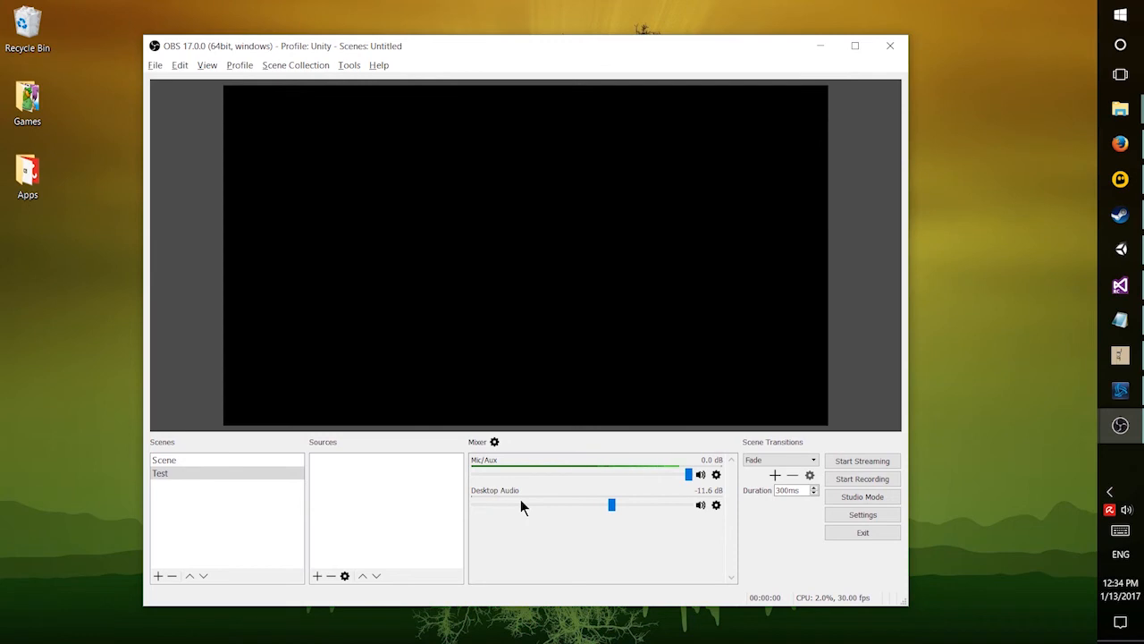
Step: Open the audio filters for Mic/Aux and move their window aside to uncover the main preview
left_click(716, 475)
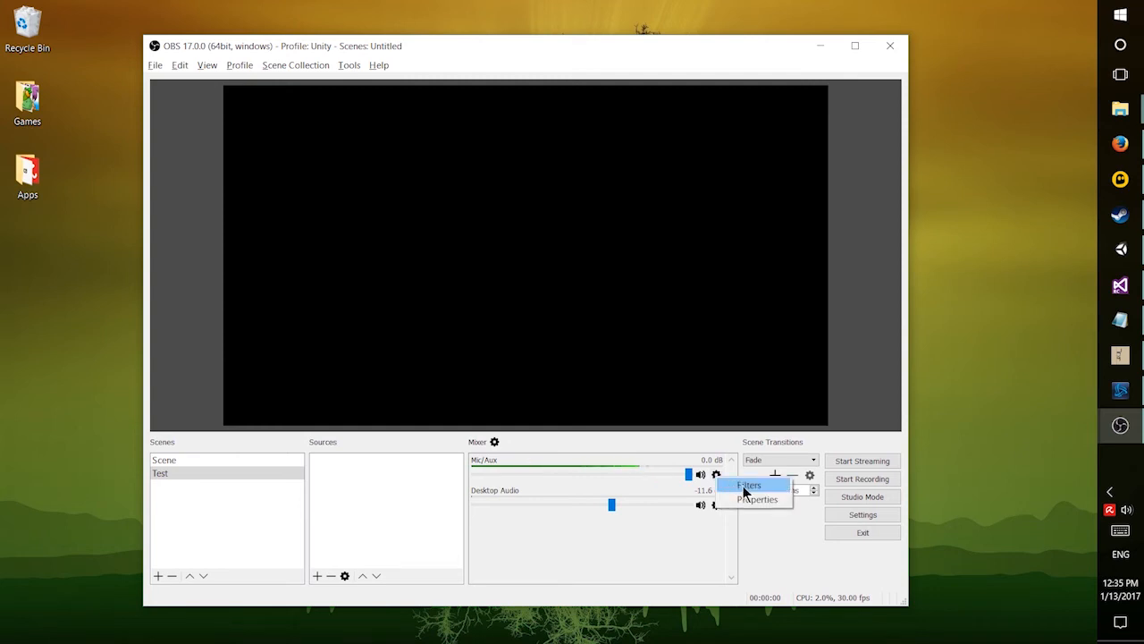
left_click(743, 486)
left_click_drag(465, 104, 708, 101)
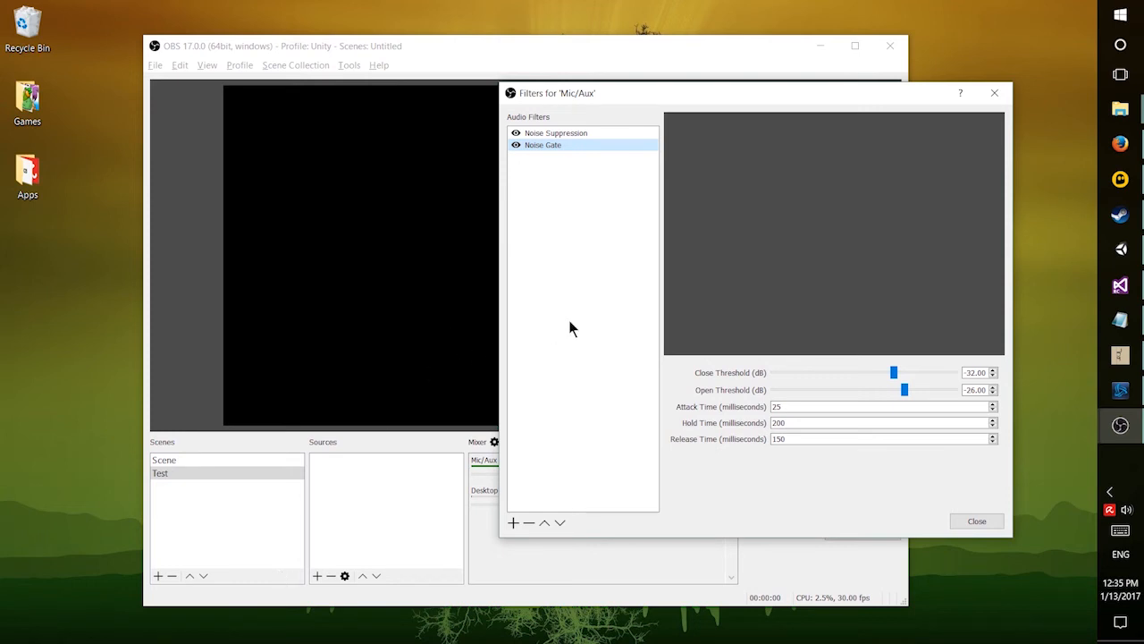
mouse_move(645, 96)
left_mouse_down()
mouse_move(726, 95)
mouse_move(657, 87)
left_mouse_up()
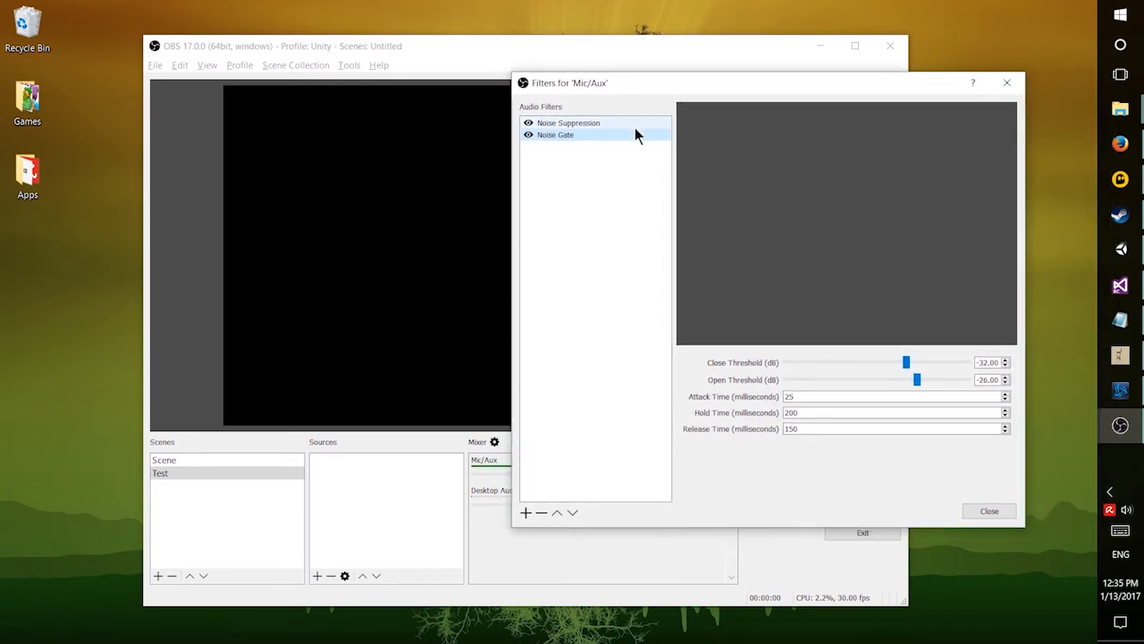
Step: Compare the Noise Suppression and Noise Gate filters, and examine the filter types available to add
left_click(636, 123)
left_click(635, 135)
left_click(634, 122)
left_click(634, 134)
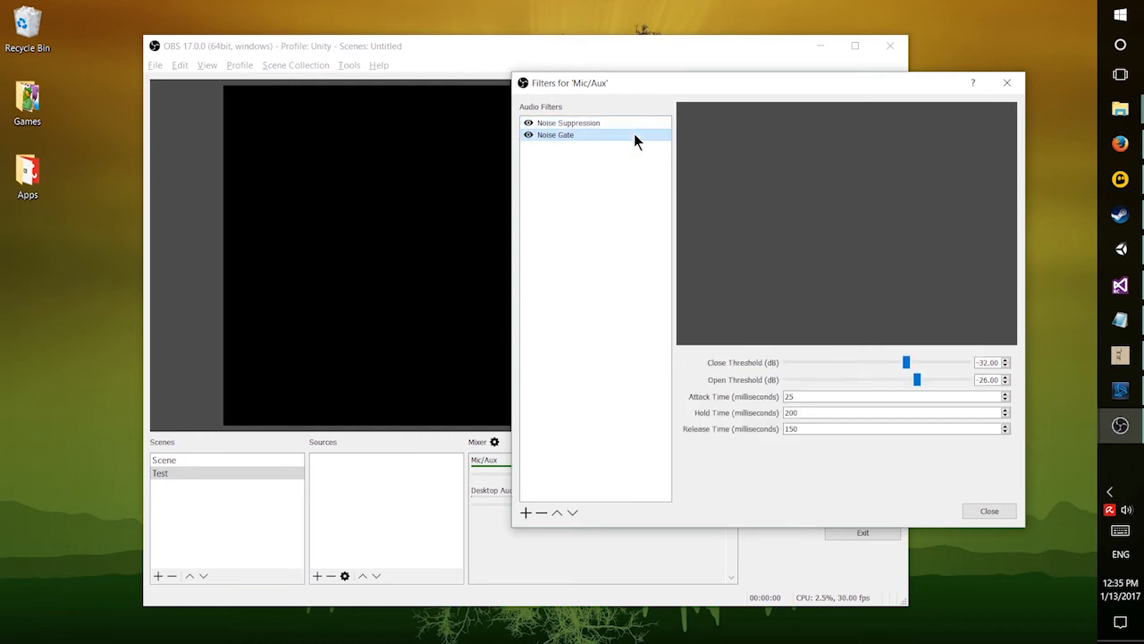
left_click(526, 513)
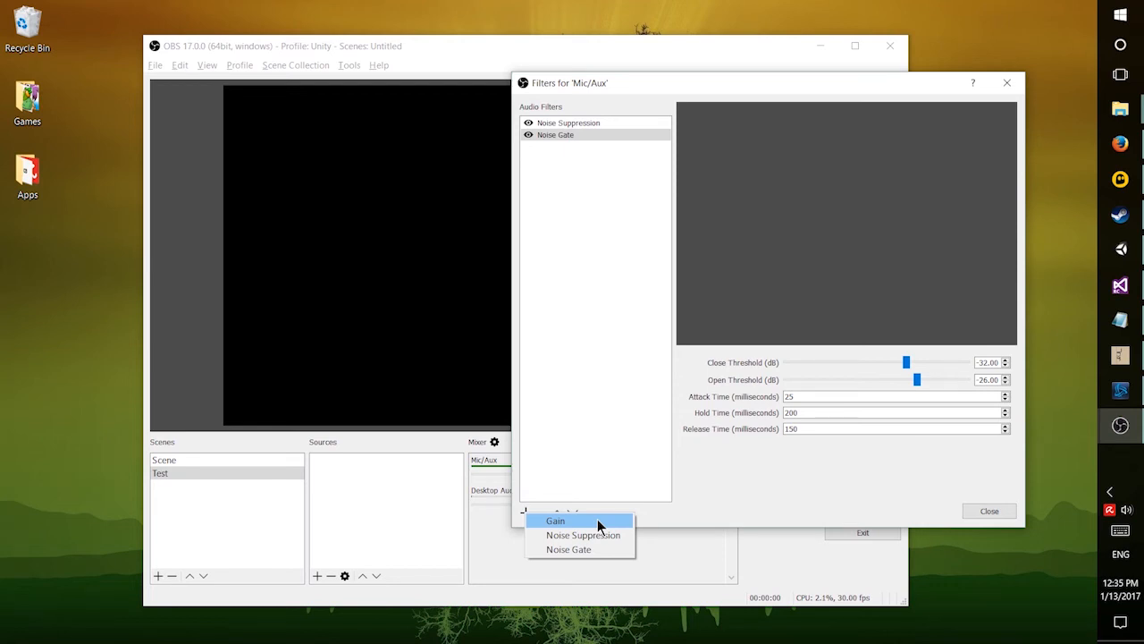
left_click(571, 325)
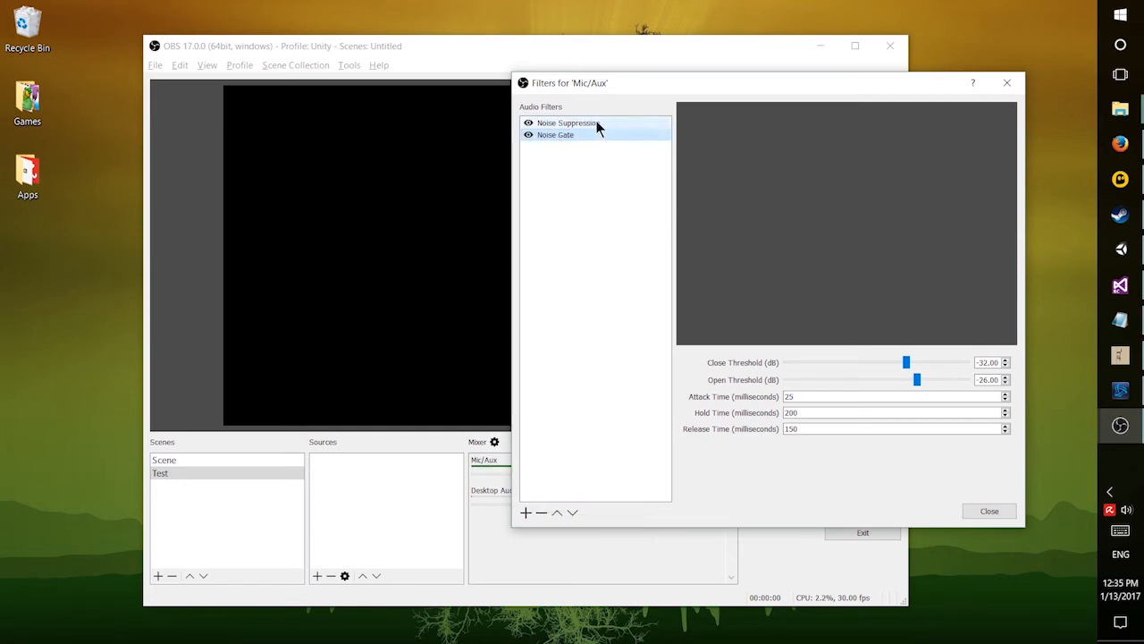
left_click(595, 121)
left_click(594, 135)
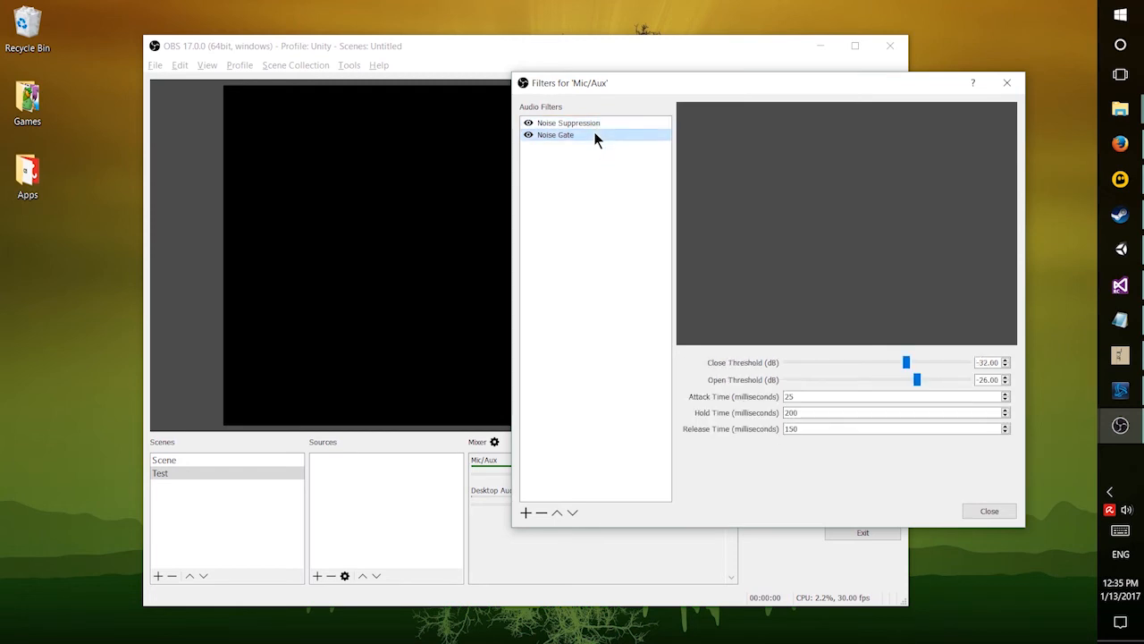
Step: Examine the suppression level of Noise Suppression and the threshold, attack, hold and release settings of Noise Gate
left_click(579, 123)
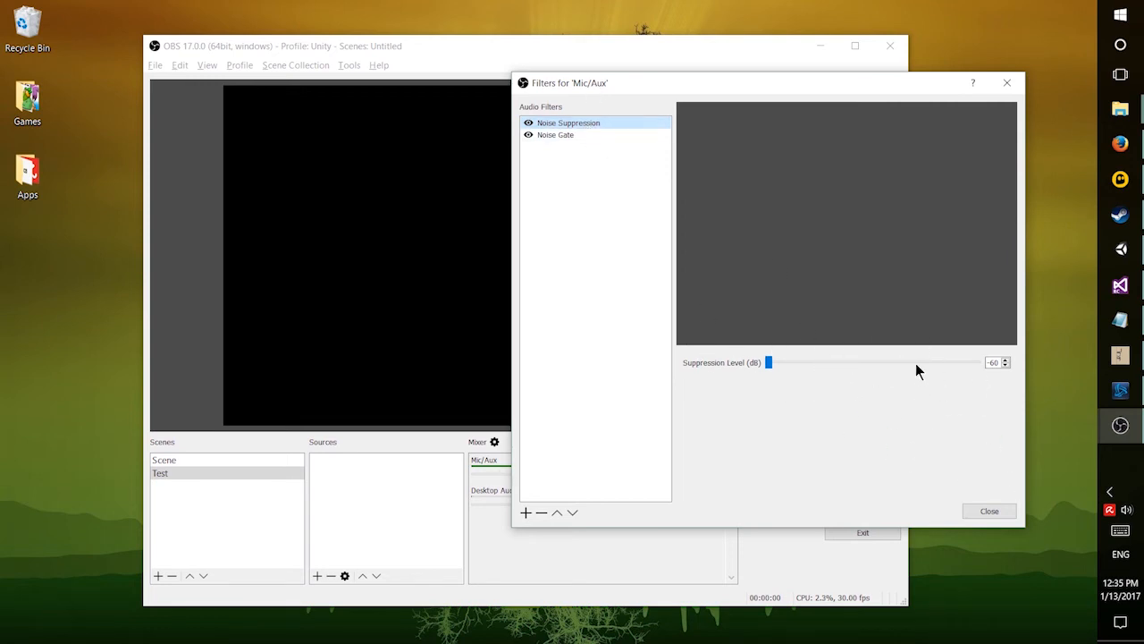
left_click(550, 135)
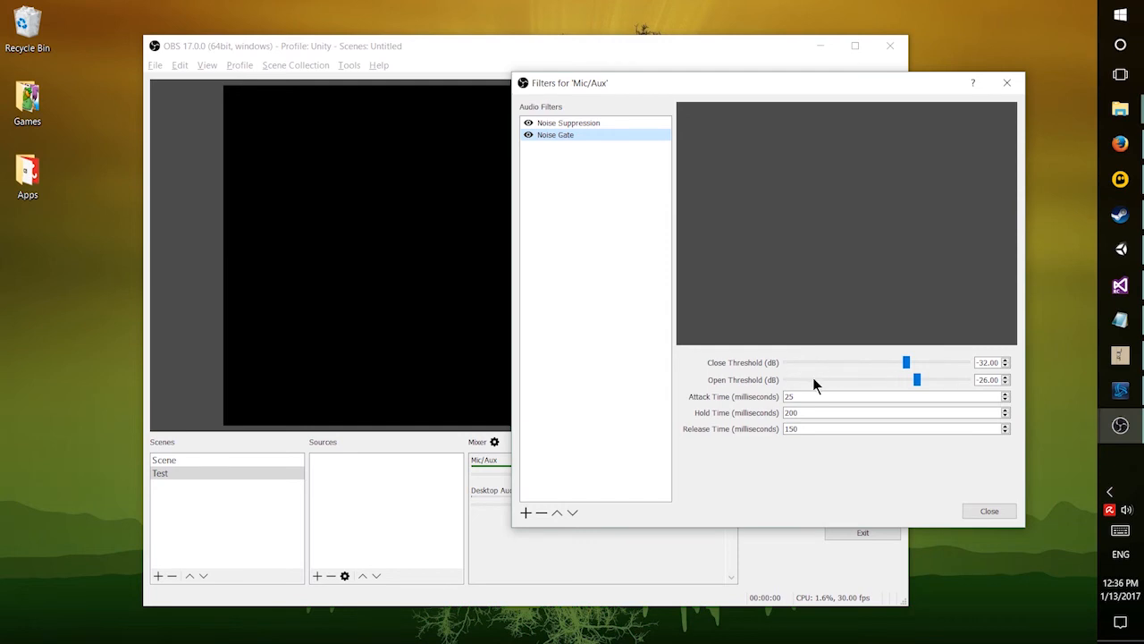
left_click(732, 388)
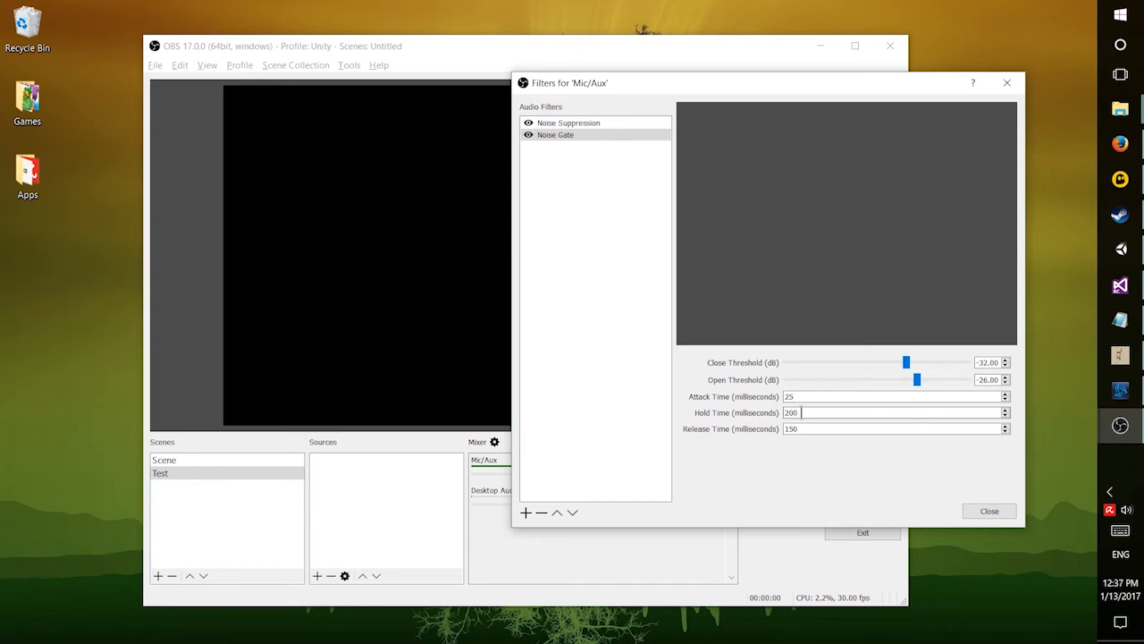
left_click(786, 412)
left_click_drag(592, 84, 588, 108)
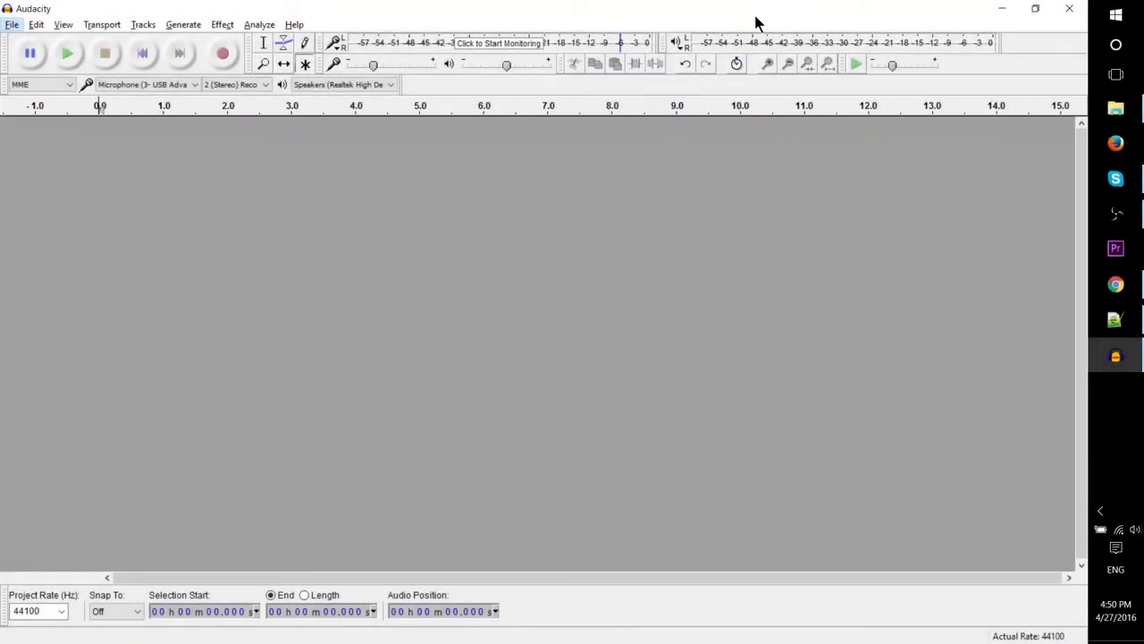
Step: Examine the list of available audio effects in Audacity and close it without applying any
left_click(223, 25)
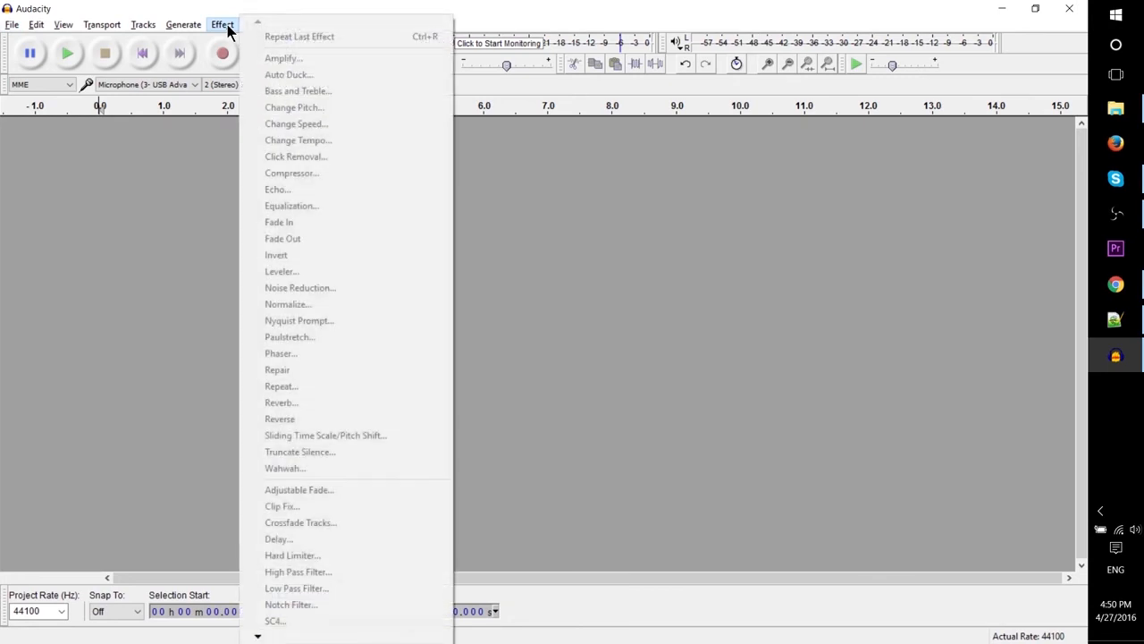
left_click(228, 27)
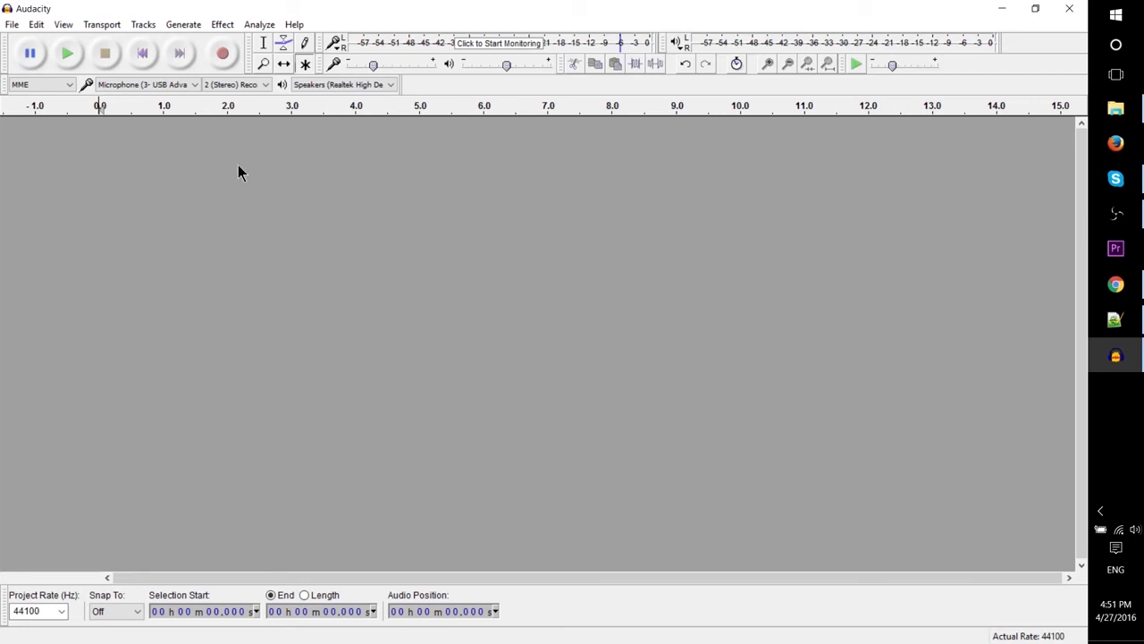
Step: Choose the USB microphone as the recording device and record a stereo voice clip about 8.8 seconds long
left_click(170, 84)
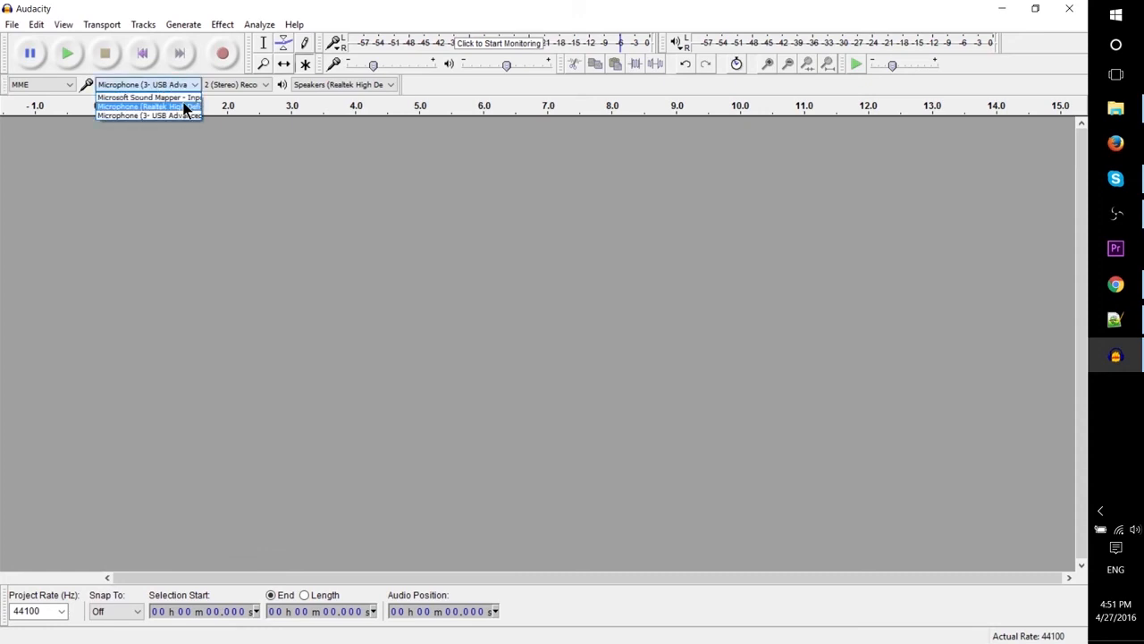
left_click(189, 116)
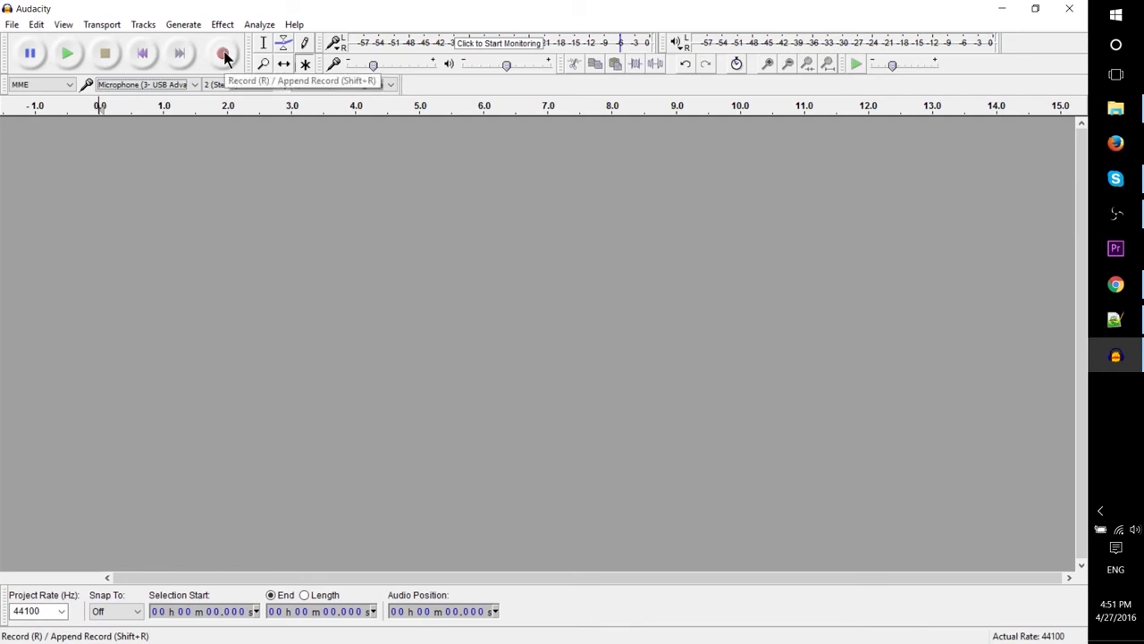
left_click(224, 56)
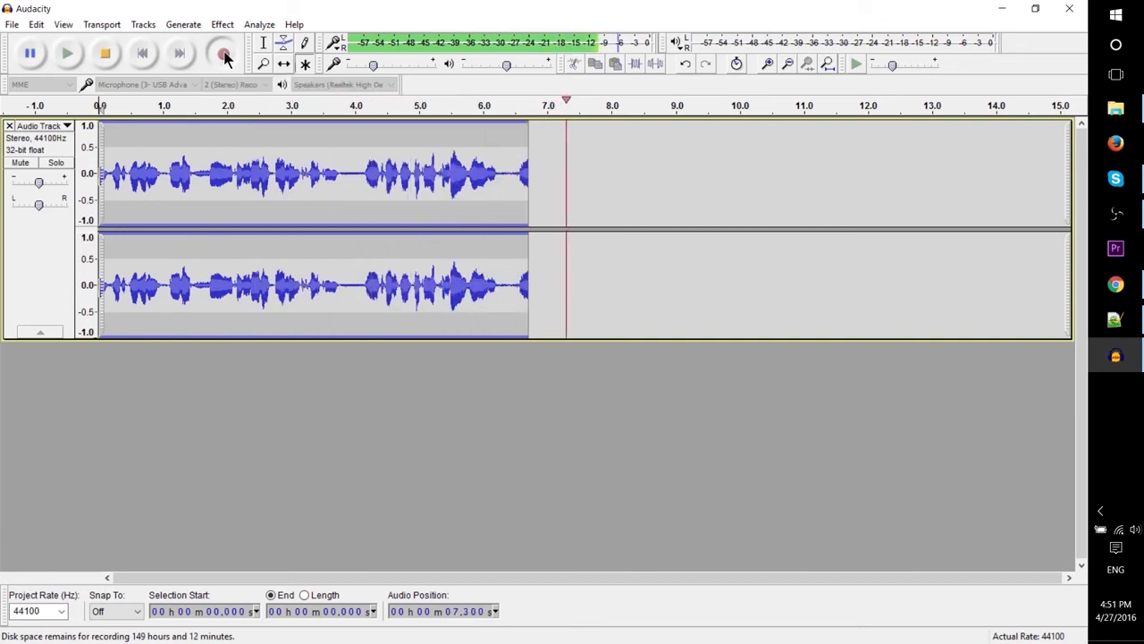
left_click(103, 58)
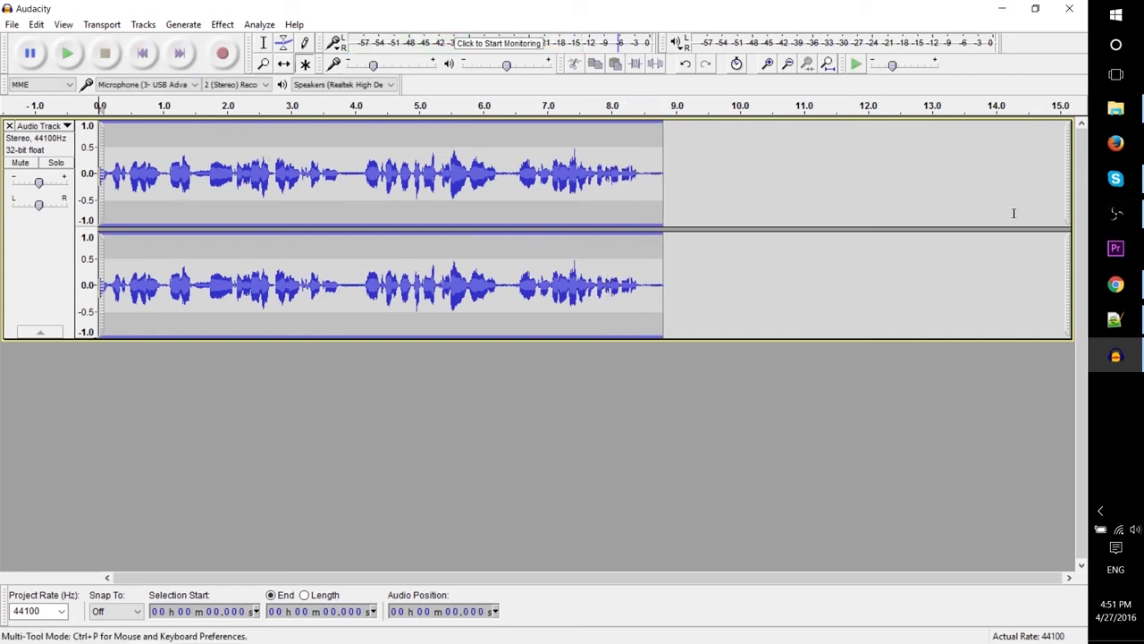
Step: Play back the recording, including the quiet gap between phrases from about 6.25 to 6.48 seconds
key("space")
left_click(498, 174)
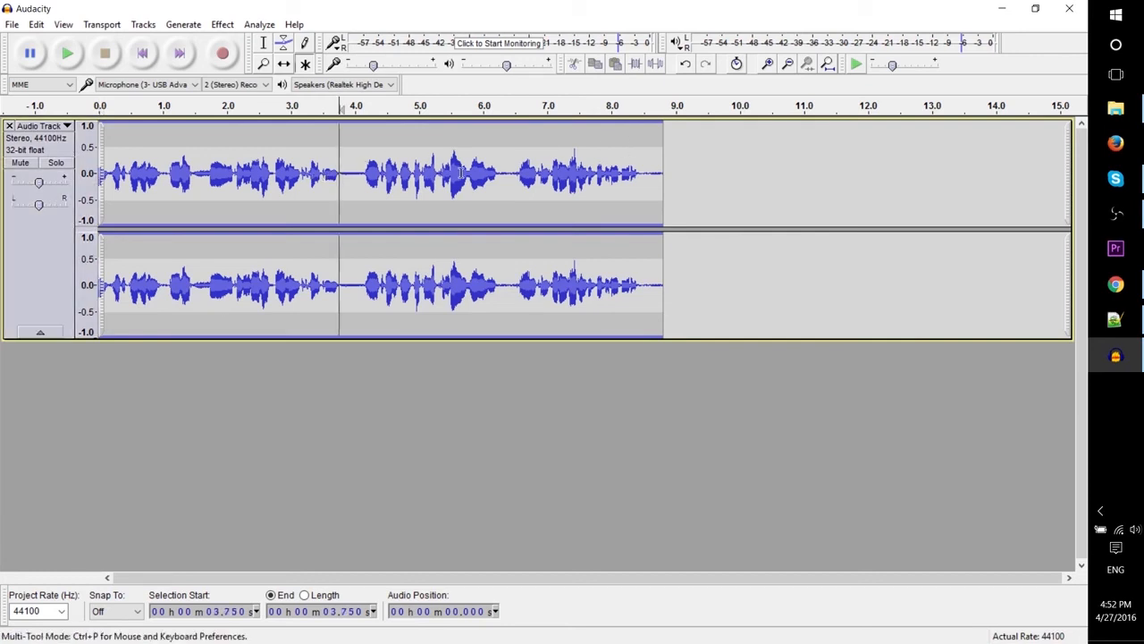
left_click_drag(502, 178, 513, 173)
left_click(508, 173)
key("space")
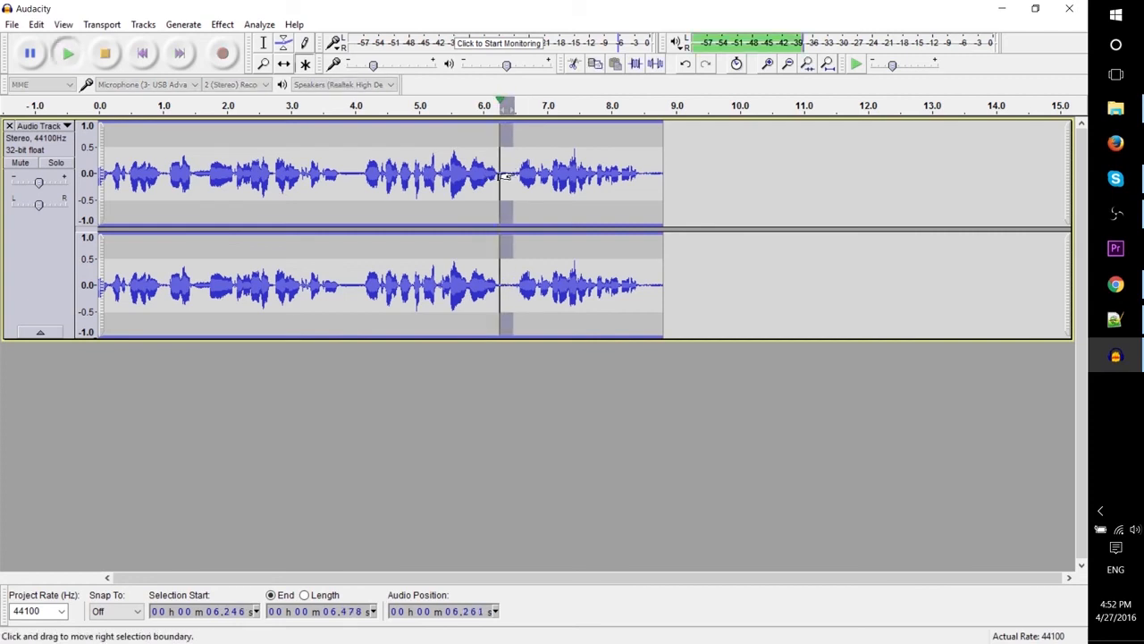
key("space")
left_click(517, 173)
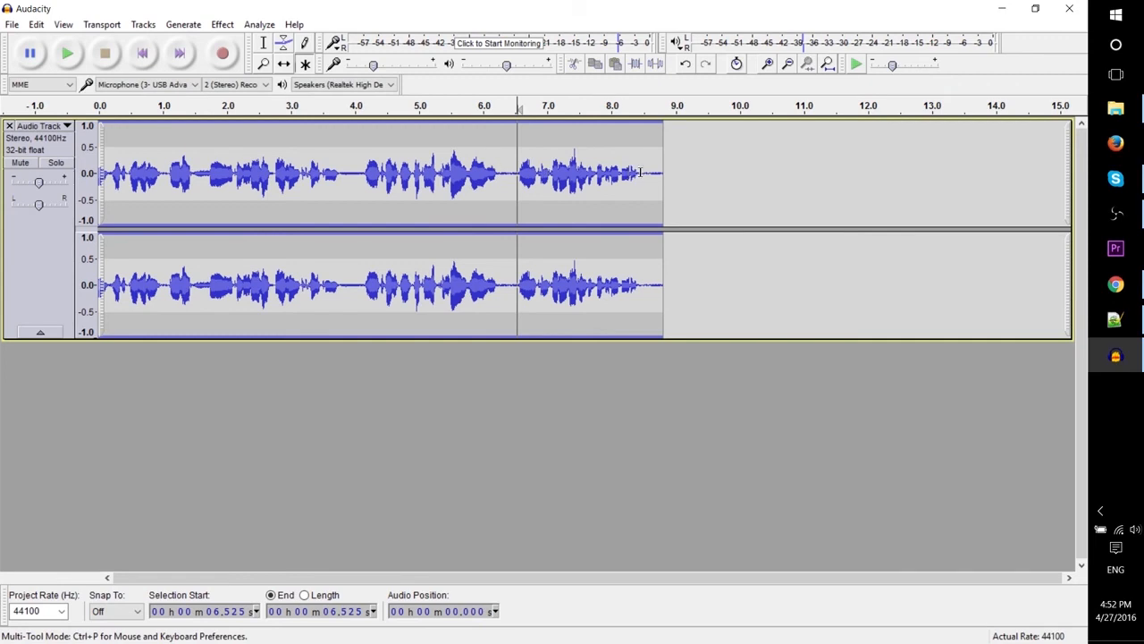
Step: Select and play the silent stretch from about 8.45 to 8.75 seconds, and capture it as the Noise Reduction profile
left_click_drag(641, 172, 659, 173)
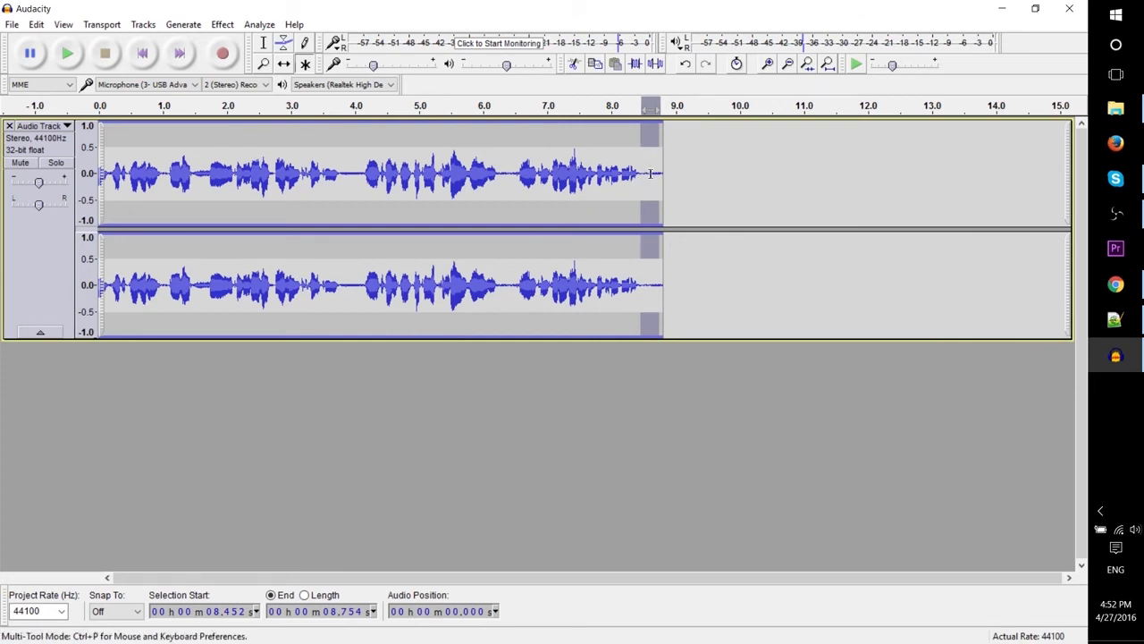
key("space")
key("space")
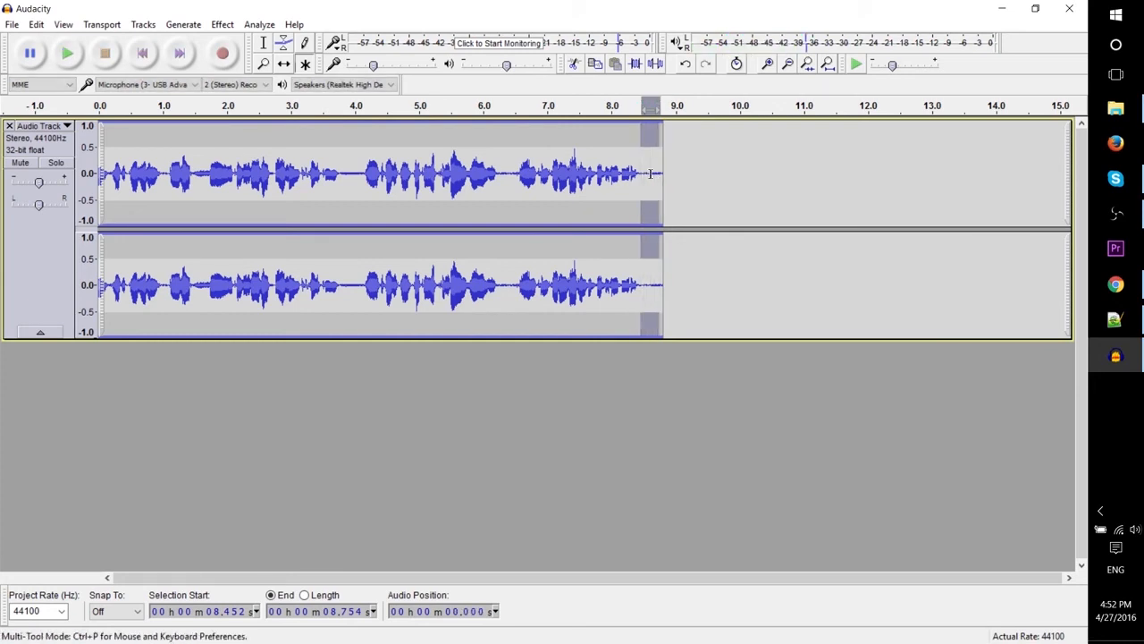
left_click(227, 27)
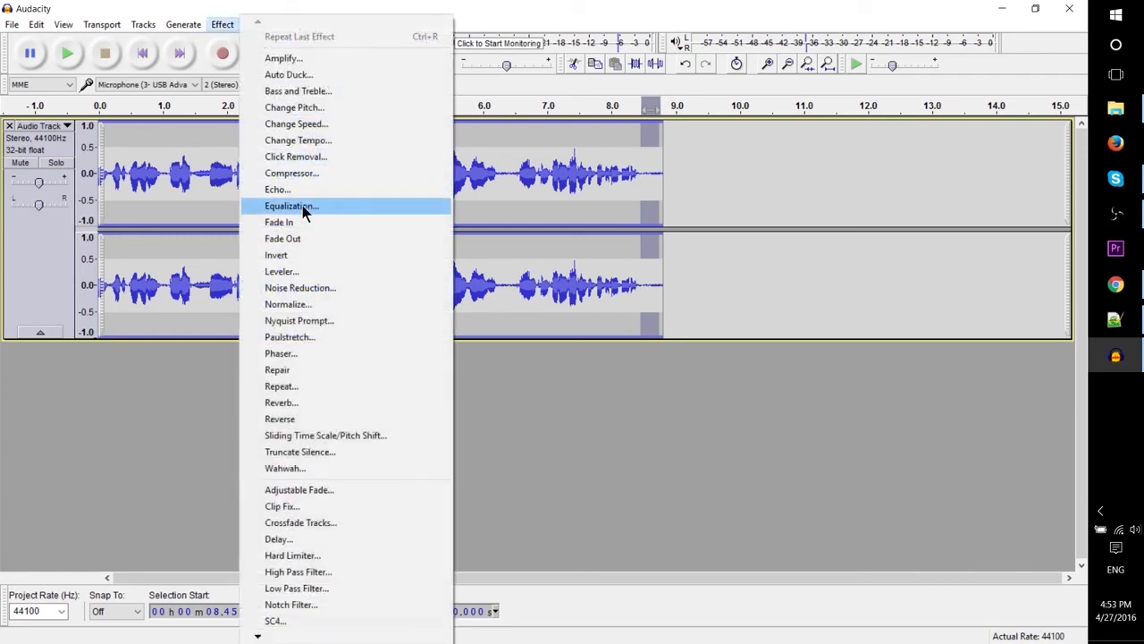
left_click(224, 26)
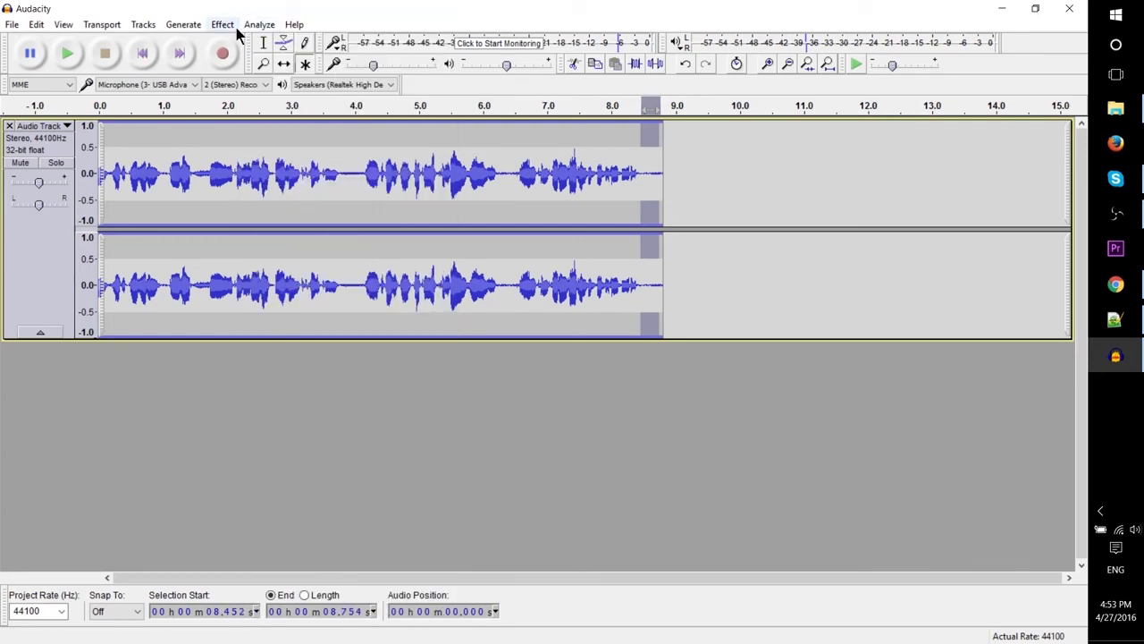
left_click(226, 25)
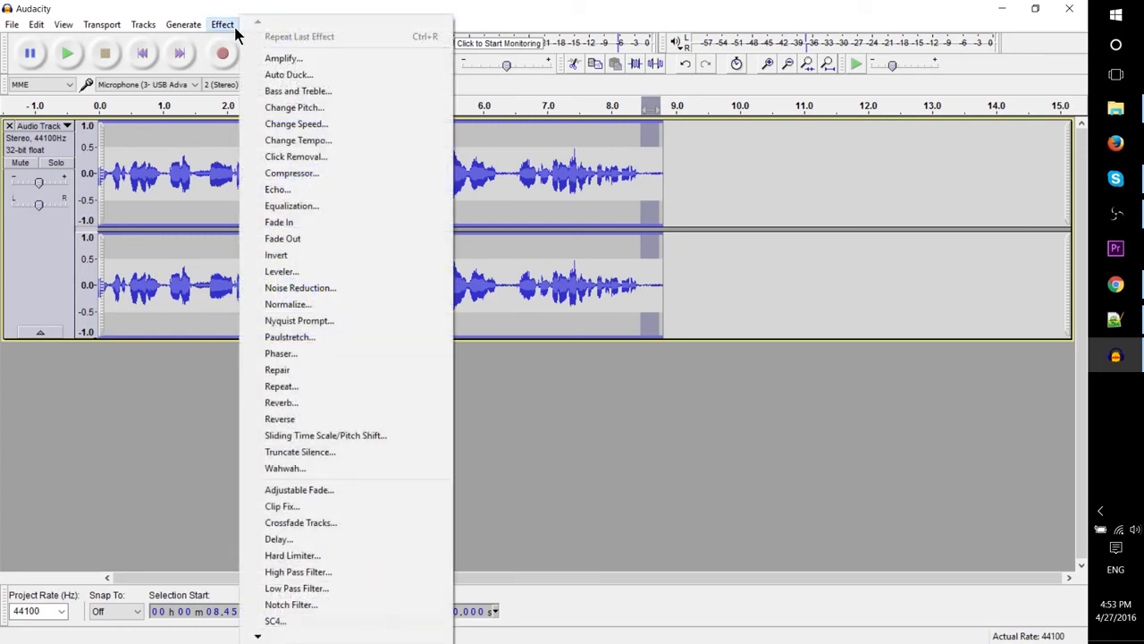
left_click(331, 287)
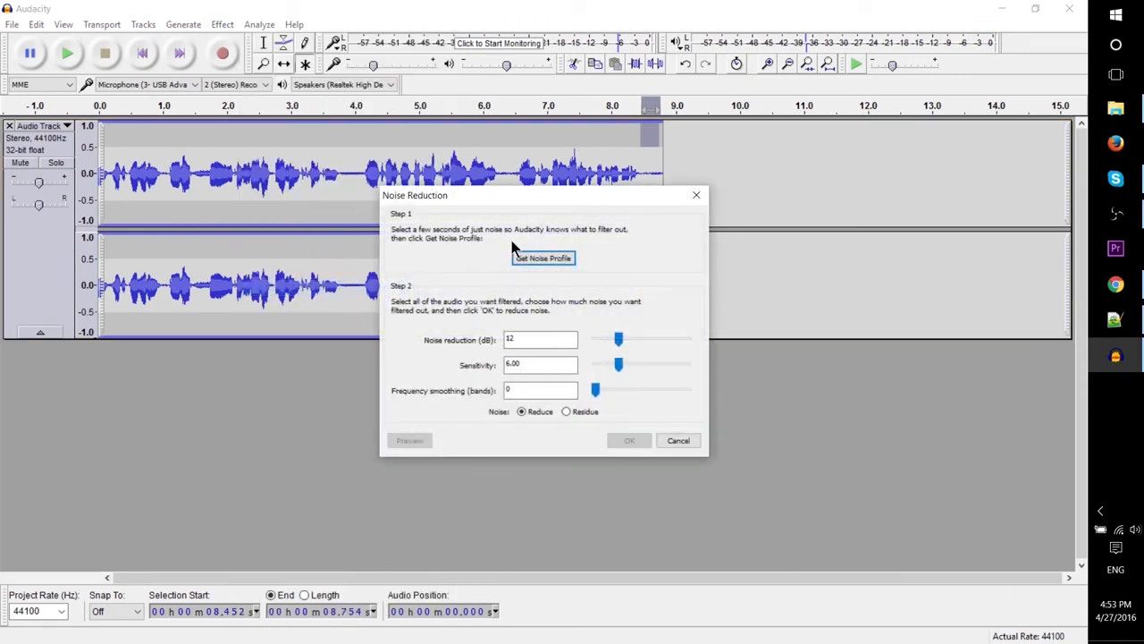
left_click_drag(645, 231, 582, 235)
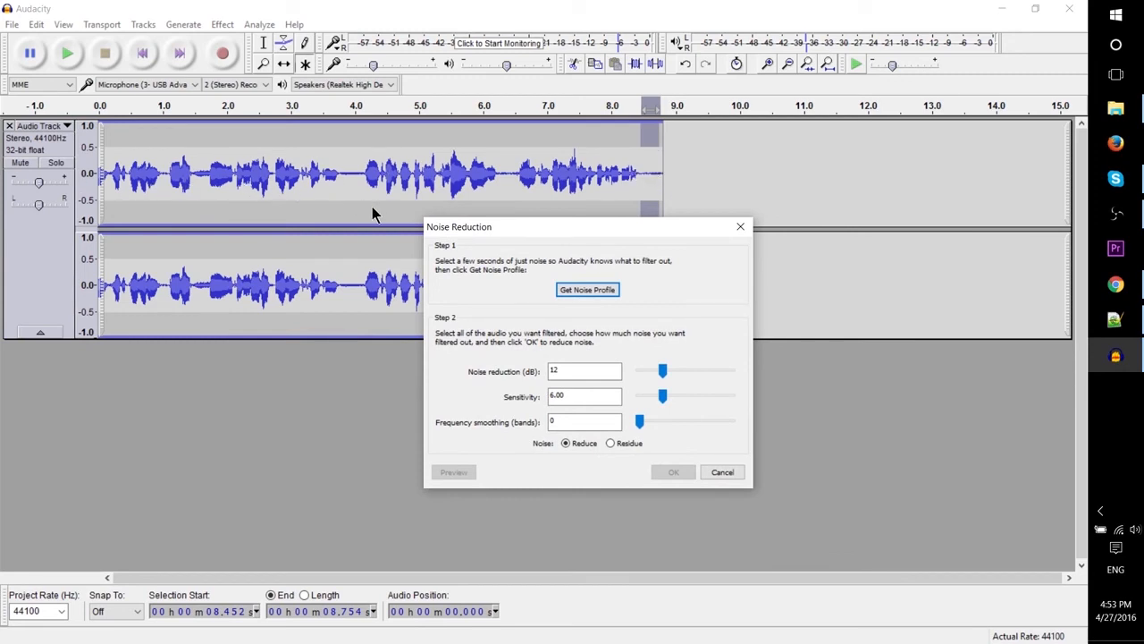
left_click(598, 289)
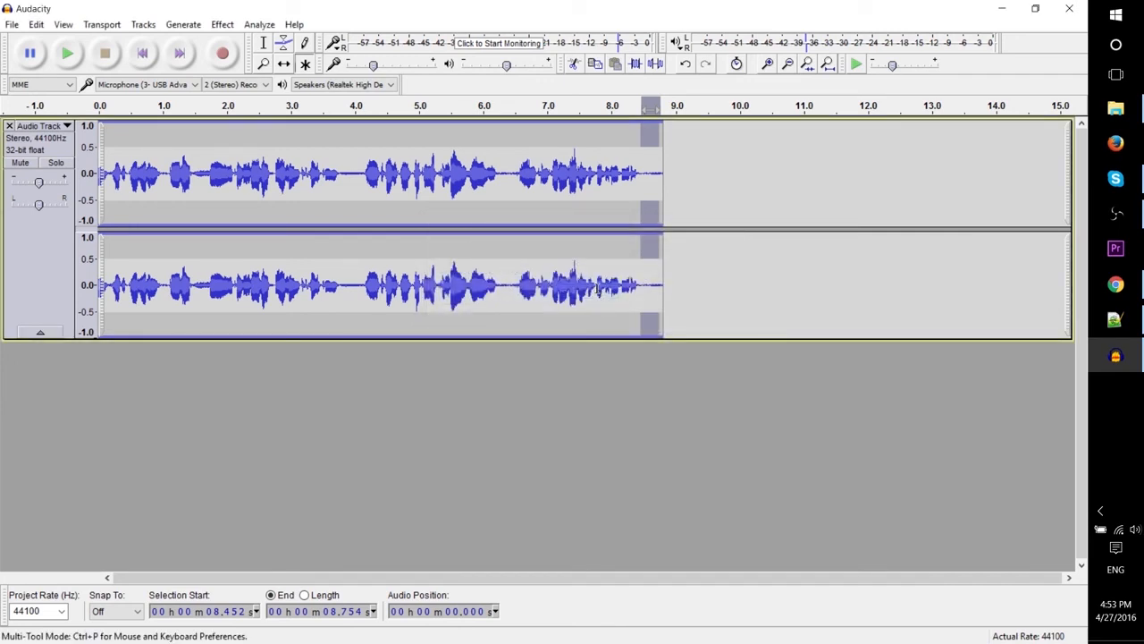
Step: Apply Noise Reduction to the whole clip with 12 dB reduction, sensitivity 6.00 and 0 frequency smoothing bands
double_click(646, 178)
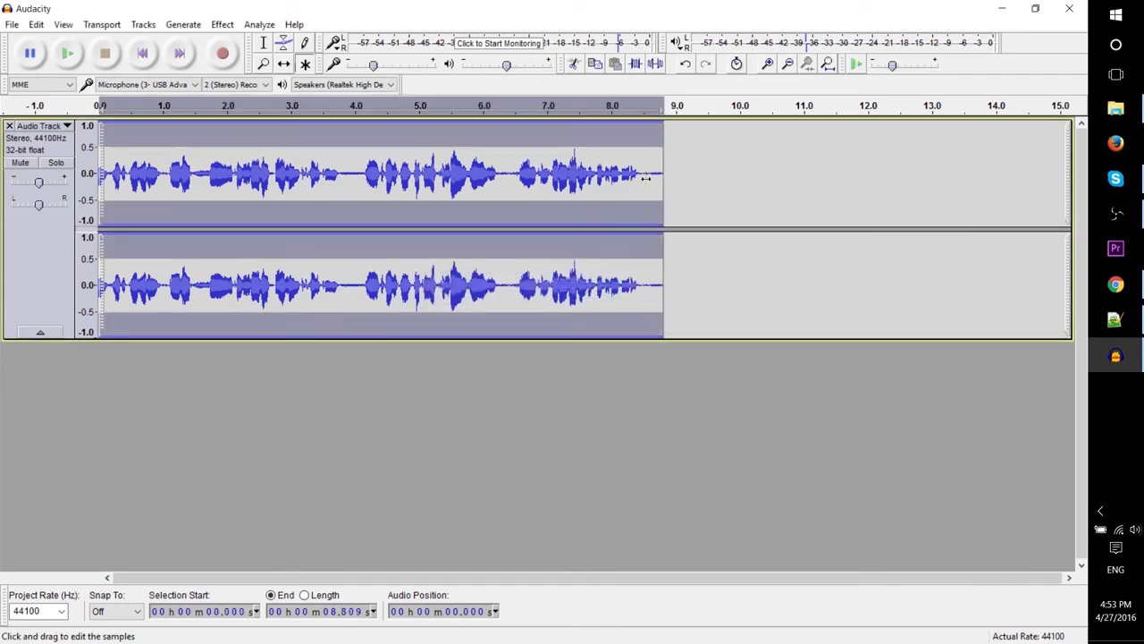
left_click(635, 176)
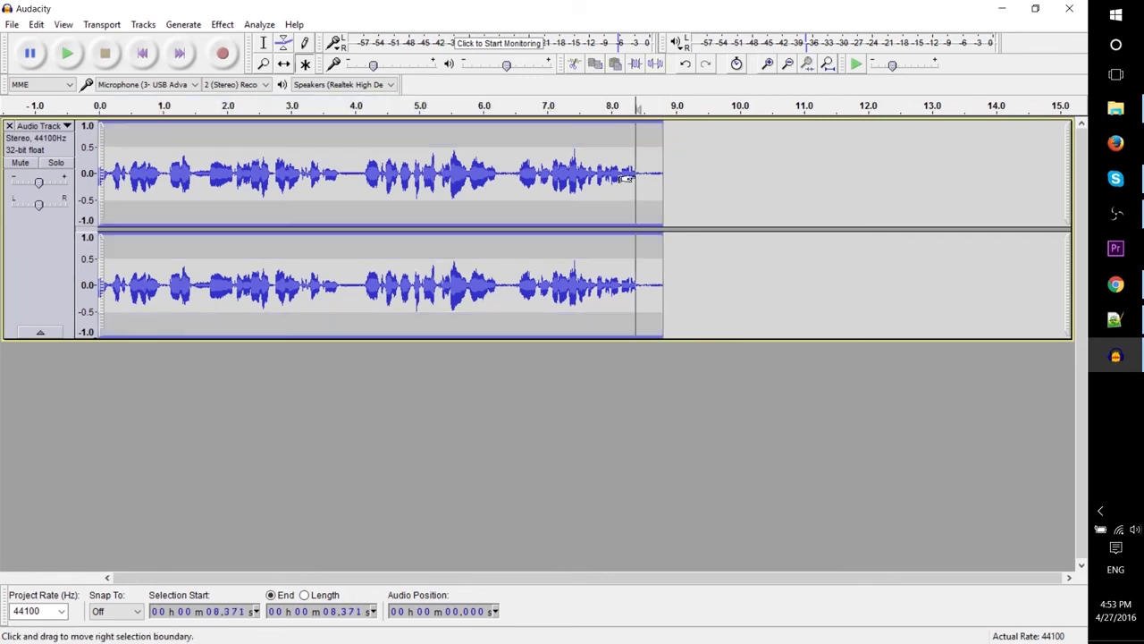
double_click(265, 188)
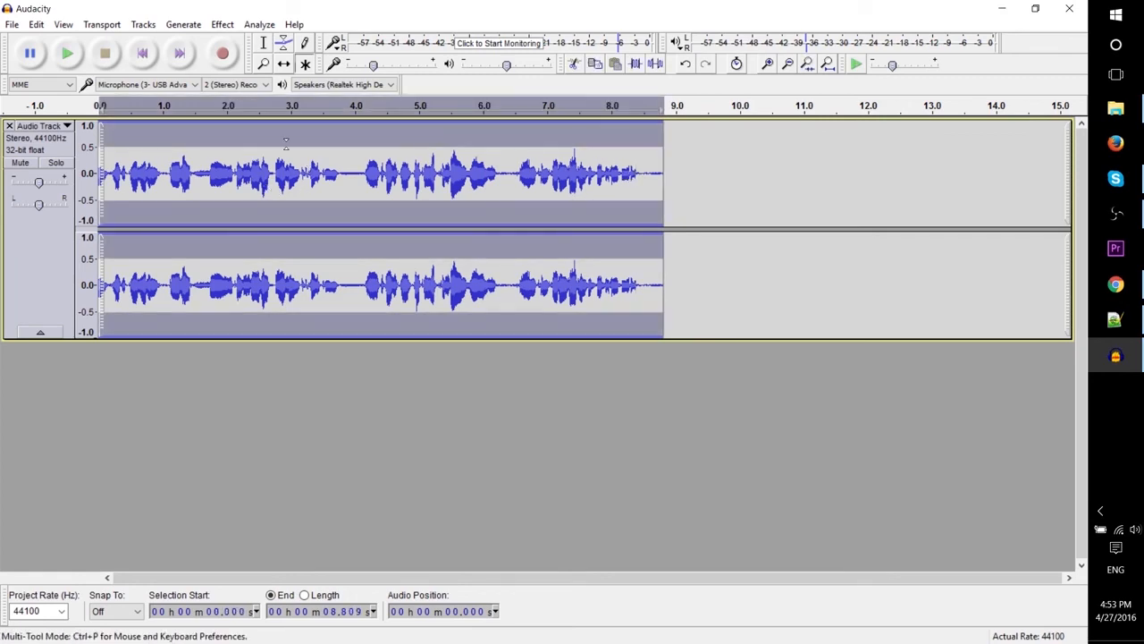
left_click(223, 24)
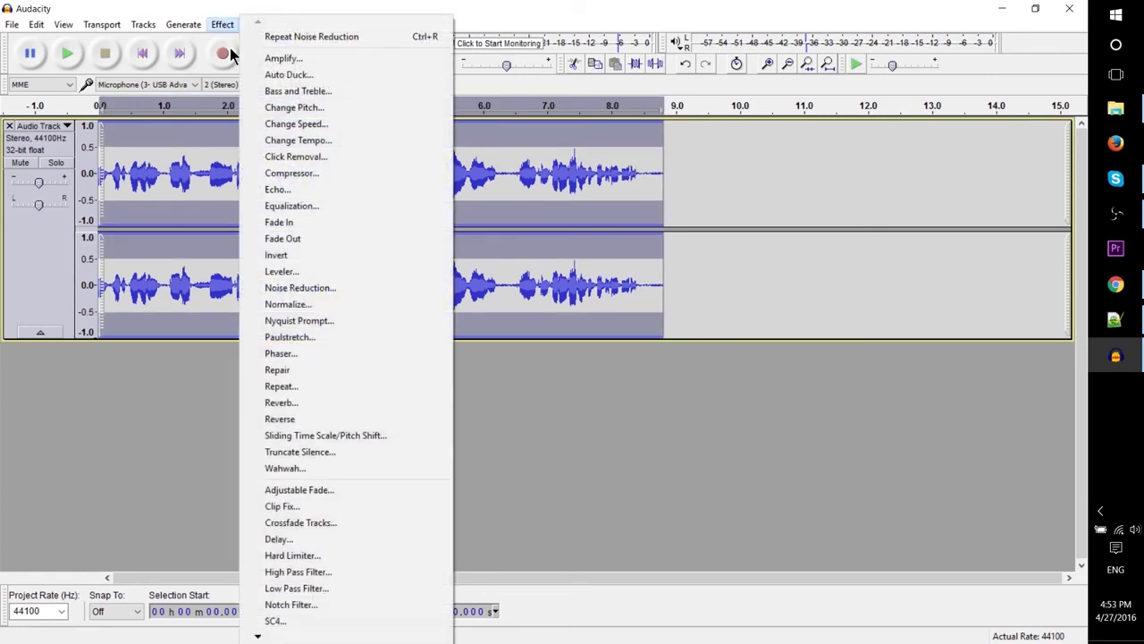
left_click(338, 287)
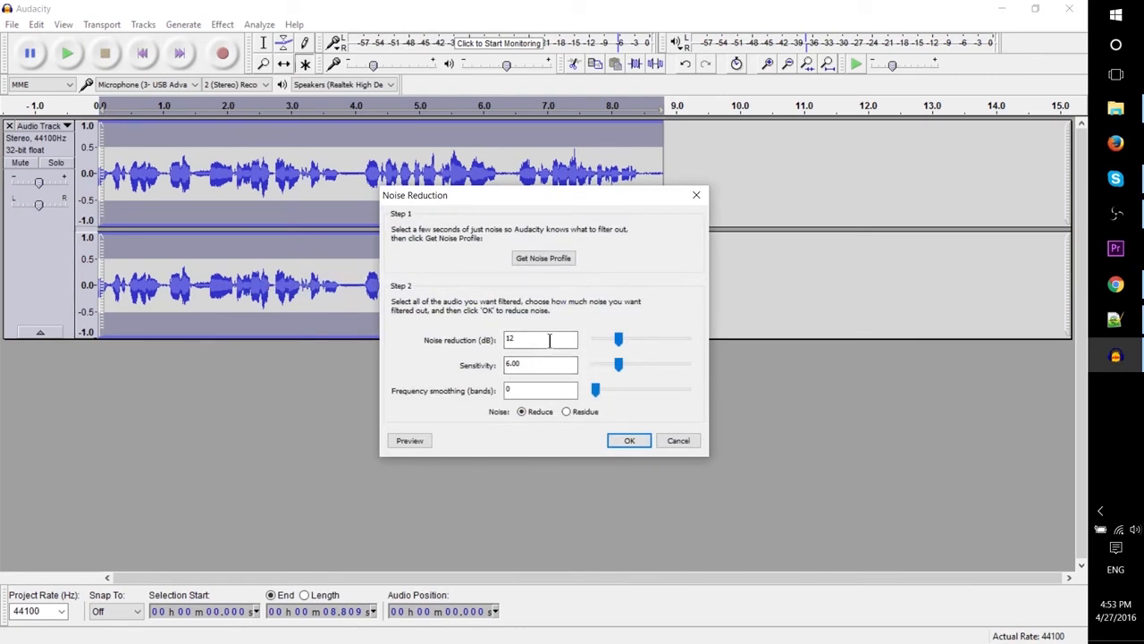
left_click_drag(553, 340, 493, 365)
left_click(535, 364)
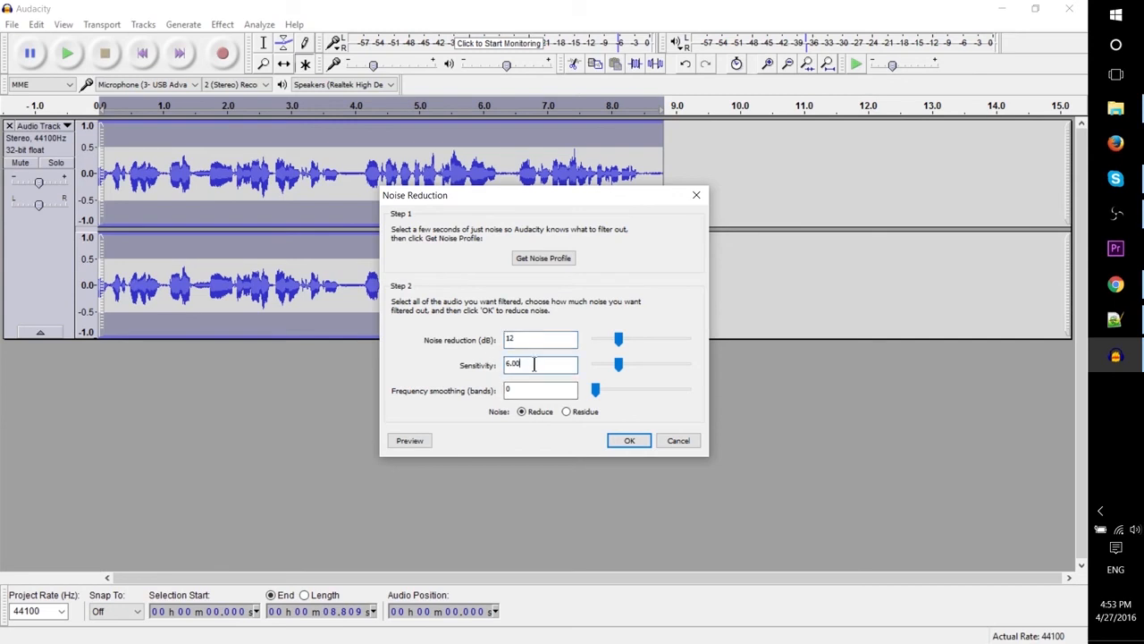
left_click(625, 441)
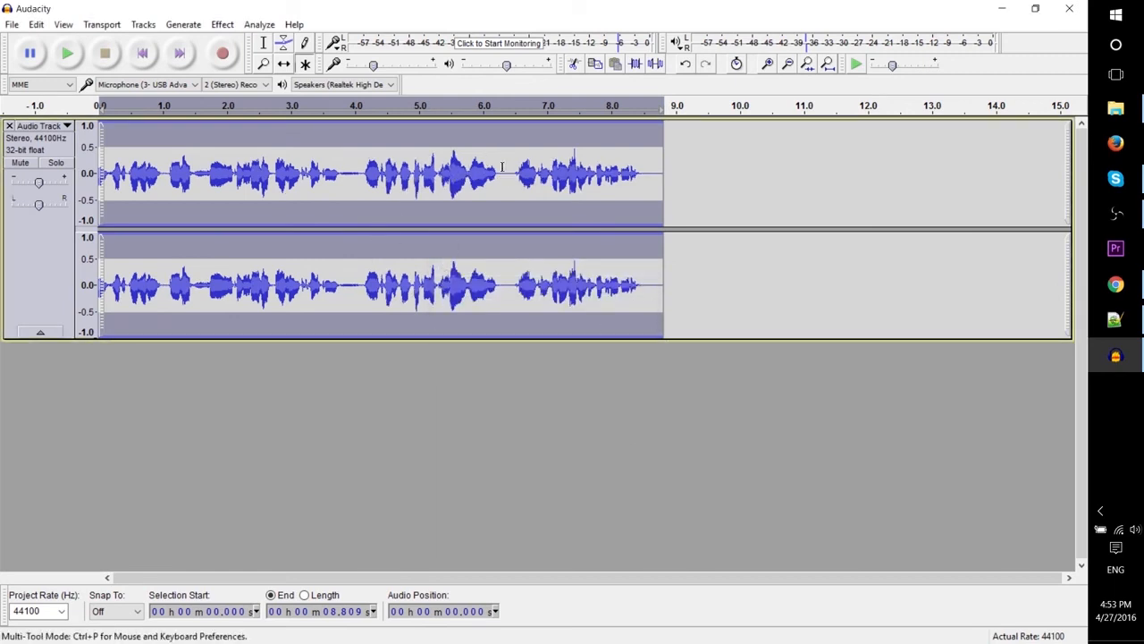
Step: Play back the entire noise-reduced recording
left_click(642, 177)
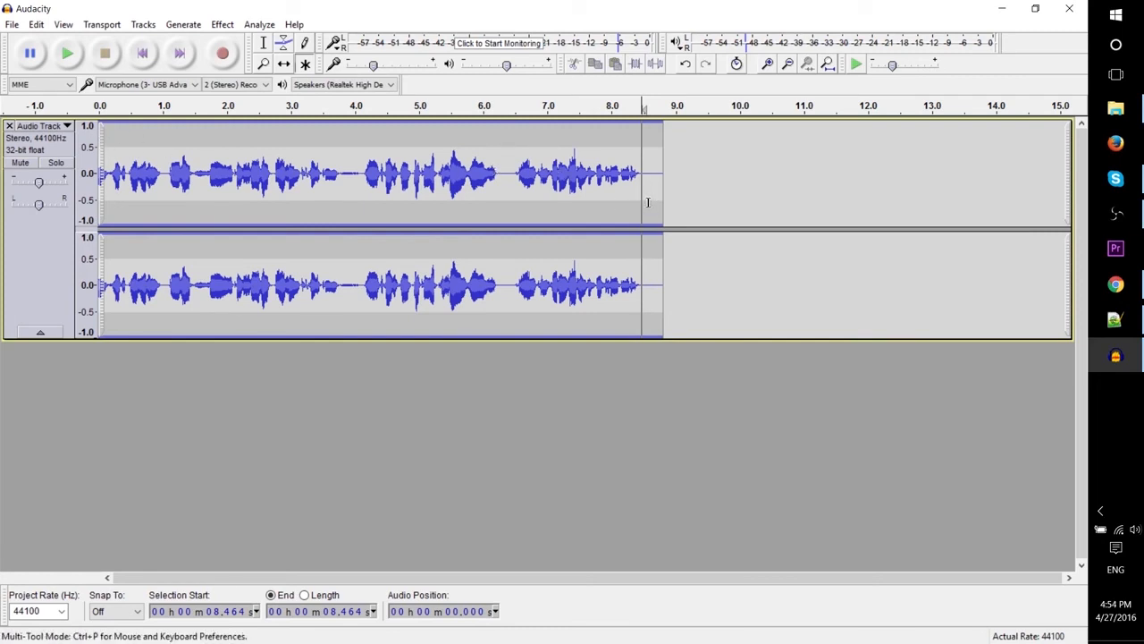
key("ctrl+a")
key("space")
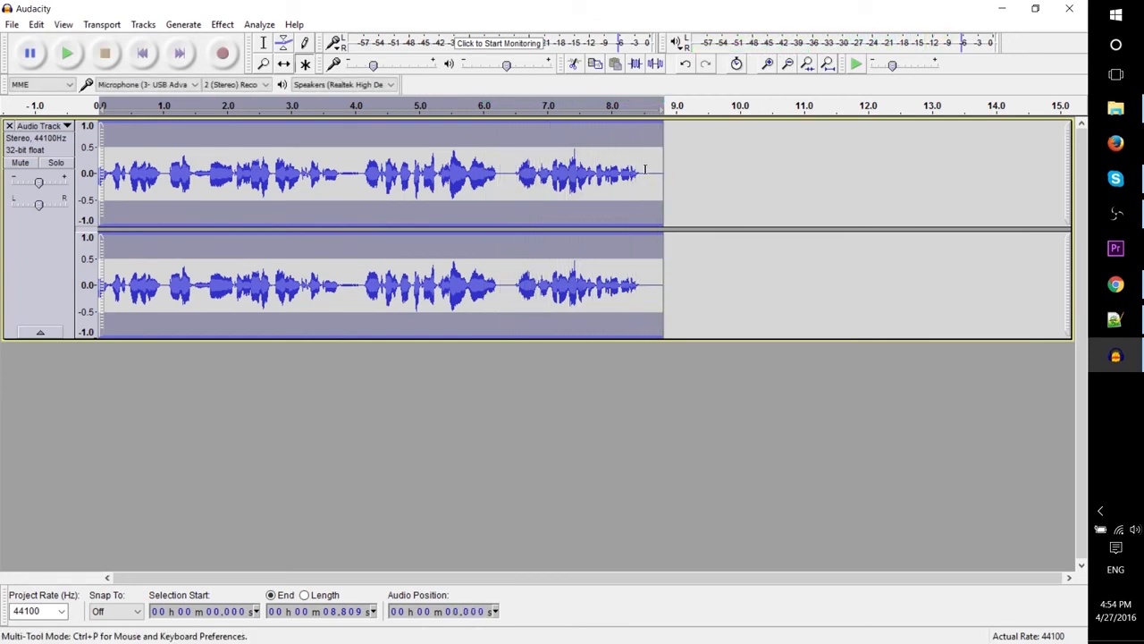
left_click(645, 169)
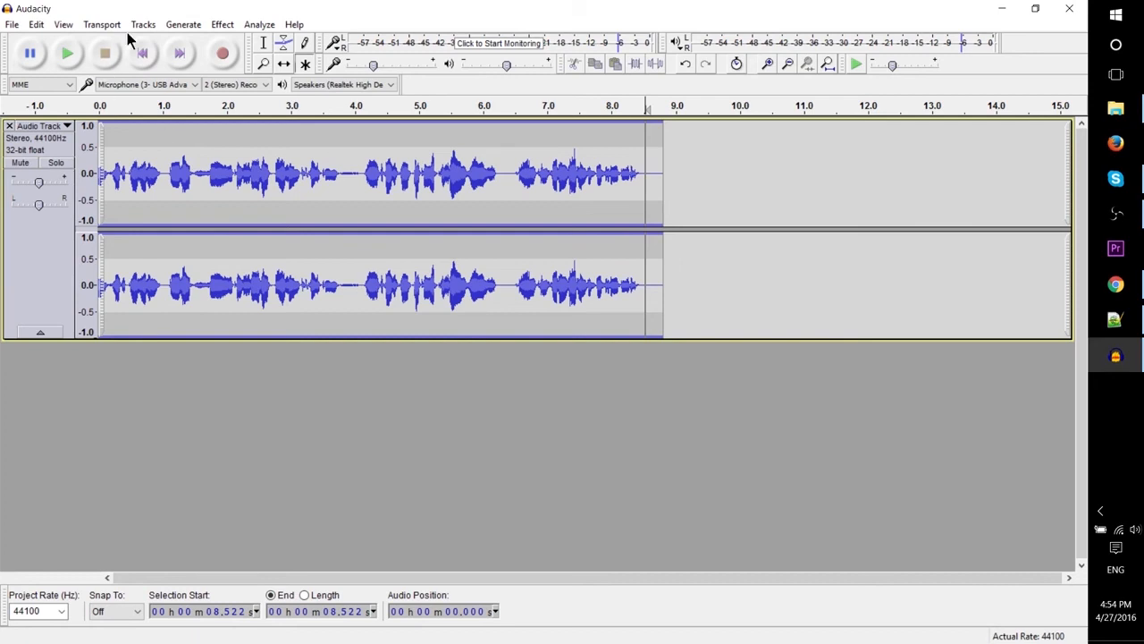
Step: Apply Reverb to the whole clip with its default settings, including 75% room size and 50% reverberance, and play it back
key("ctrl+a")
left_click(223, 24)
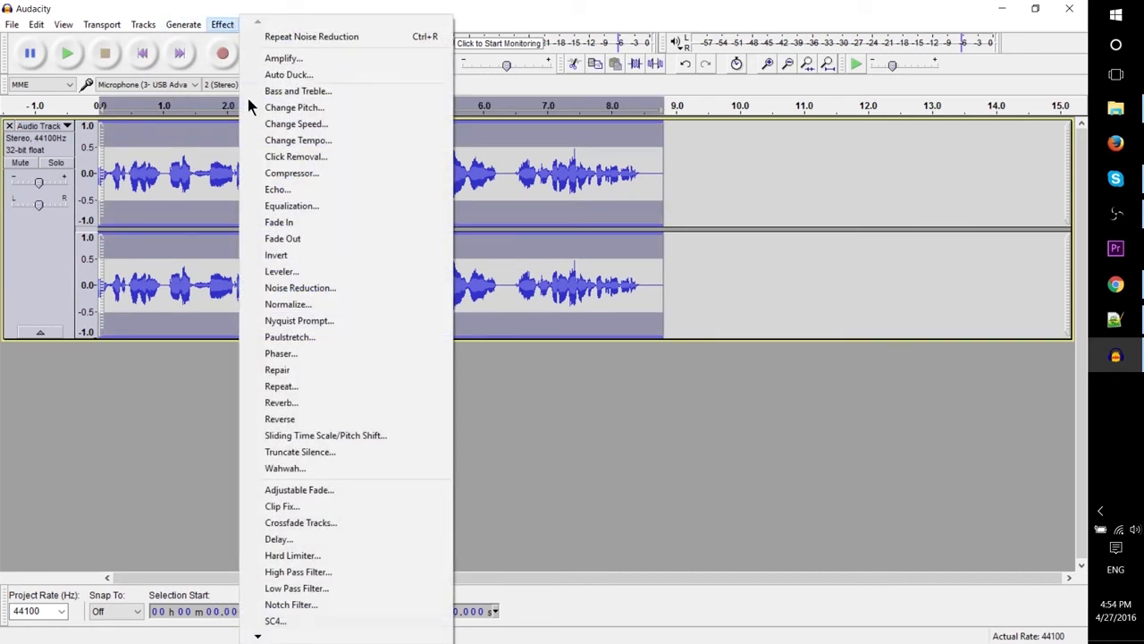
left_click(324, 406)
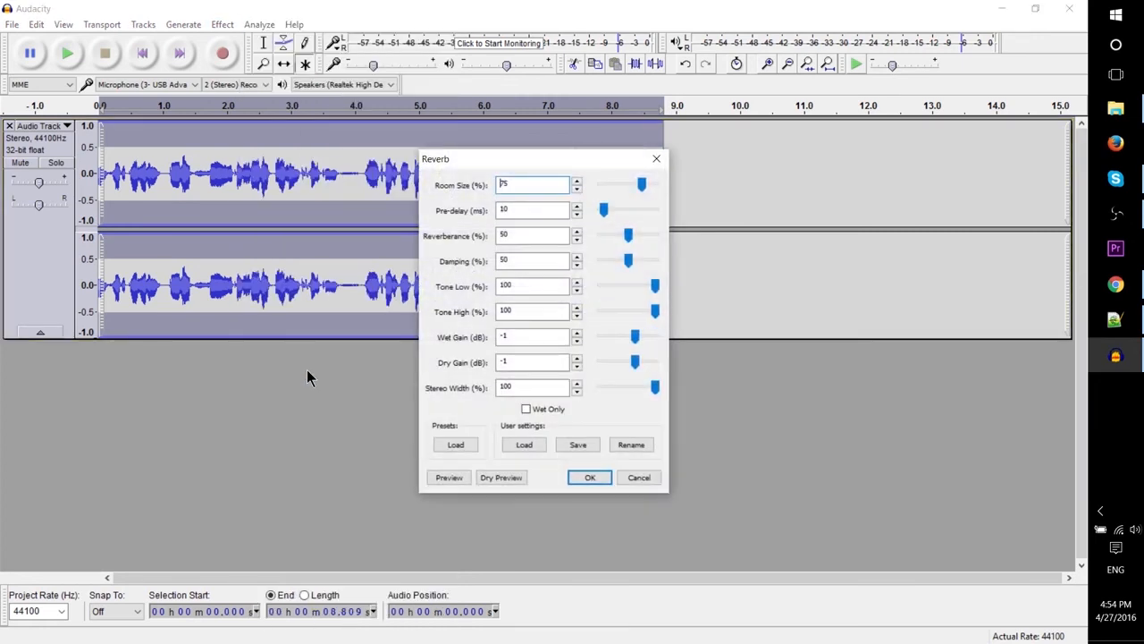
left_click_drag(513, 161, 688, 123)
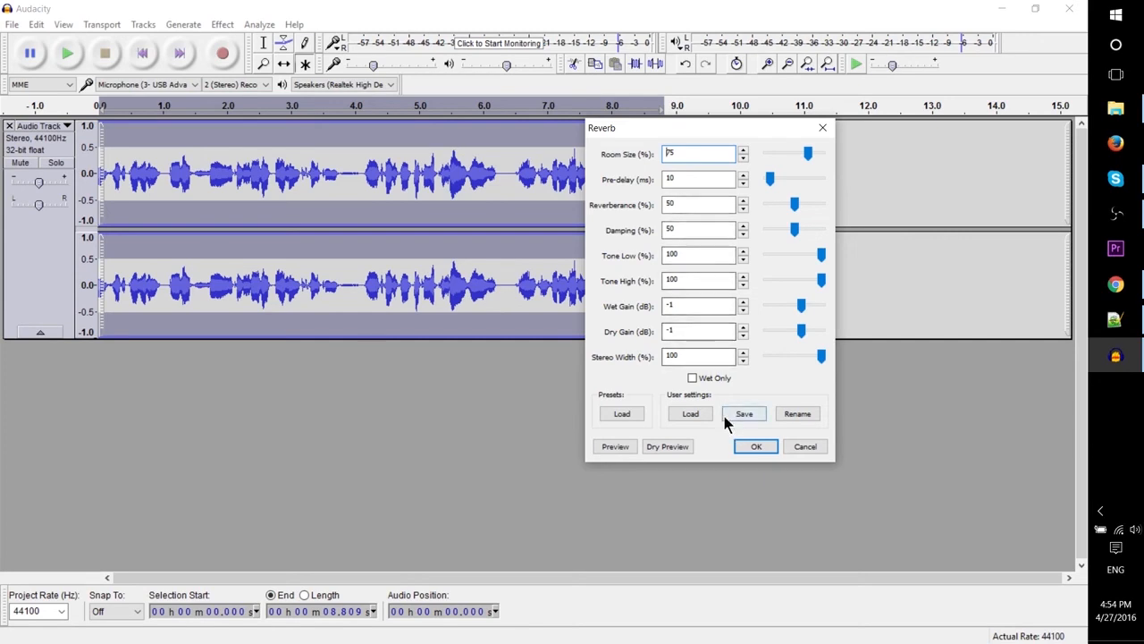
left_click(753, 446)
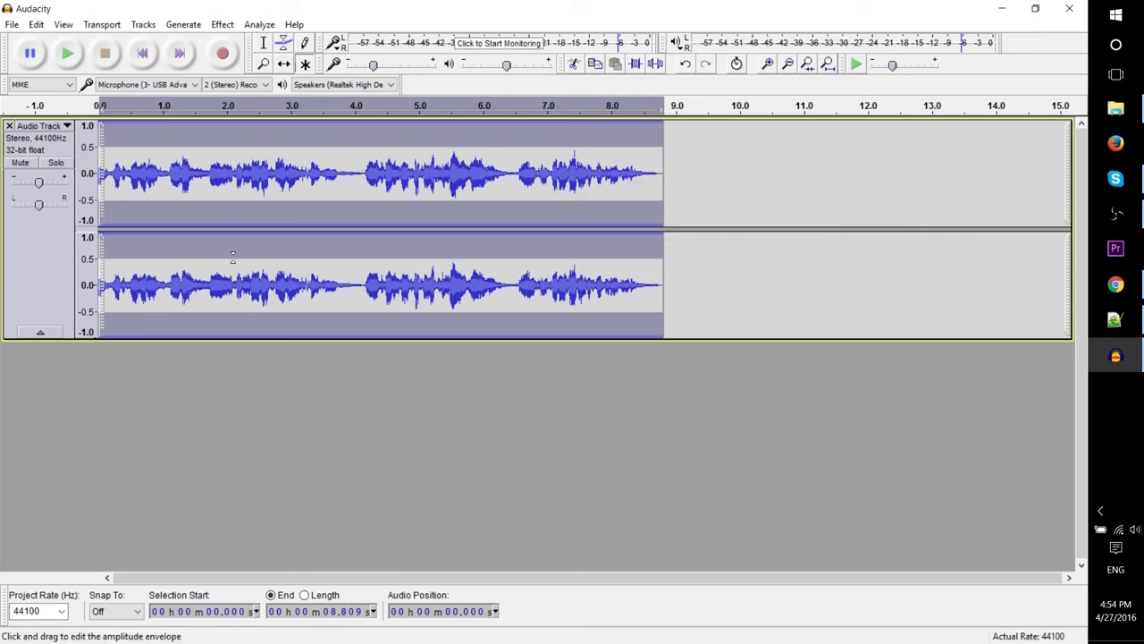
key("space")
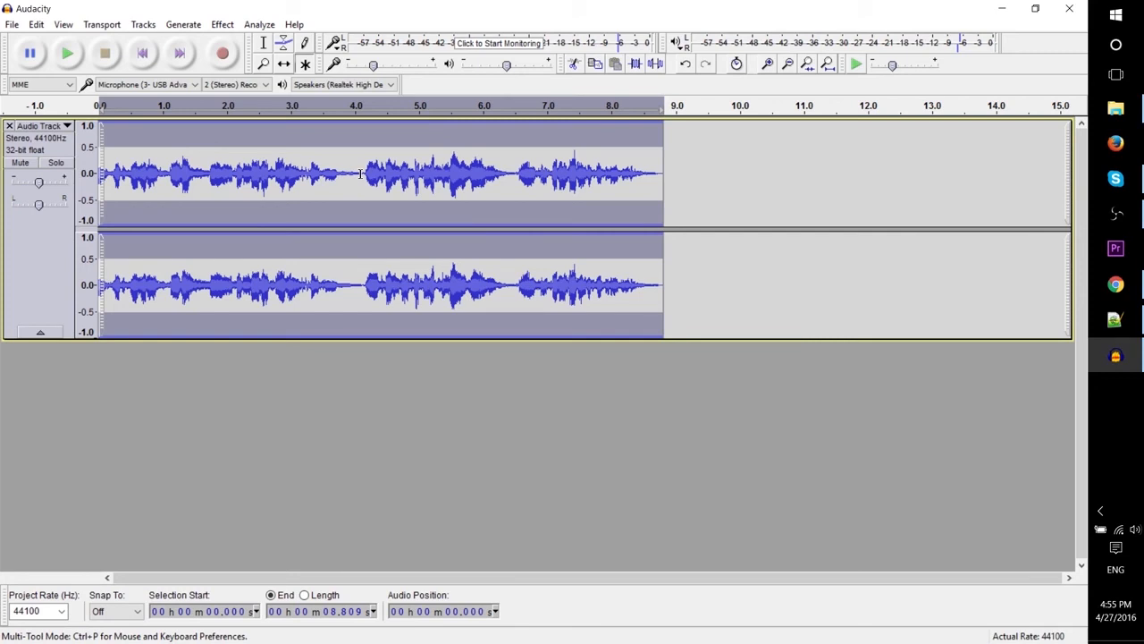
Step: Place the cursor just past the end of the stereo recording and add a new mono audio track to the project
left_click(669, 173)
left_click(143, 24)
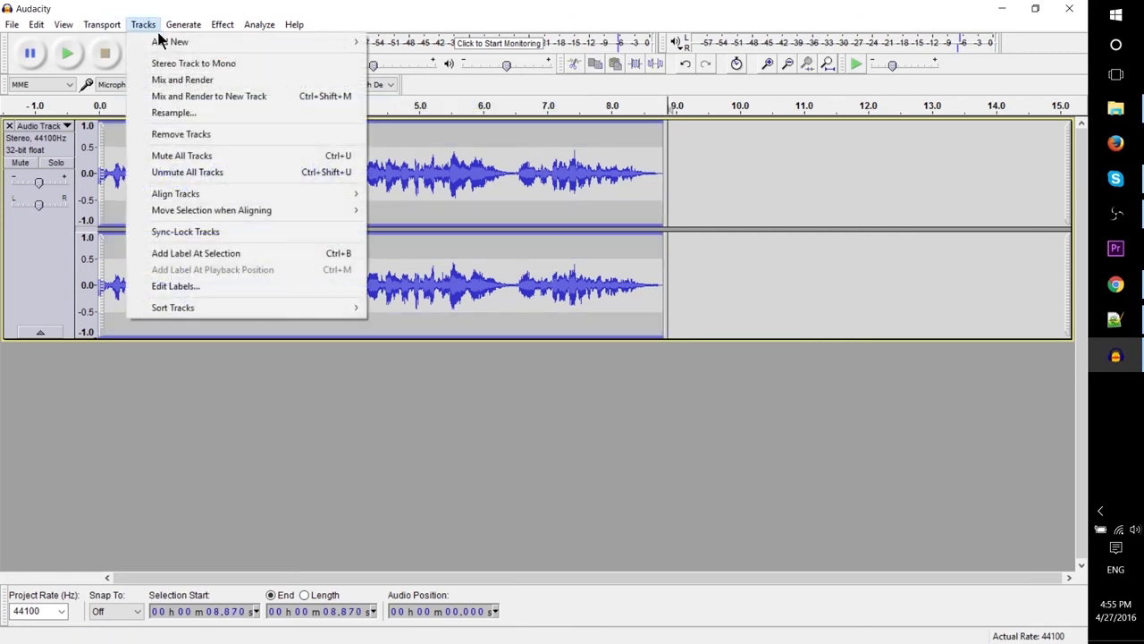
mouse_move(161, 42)
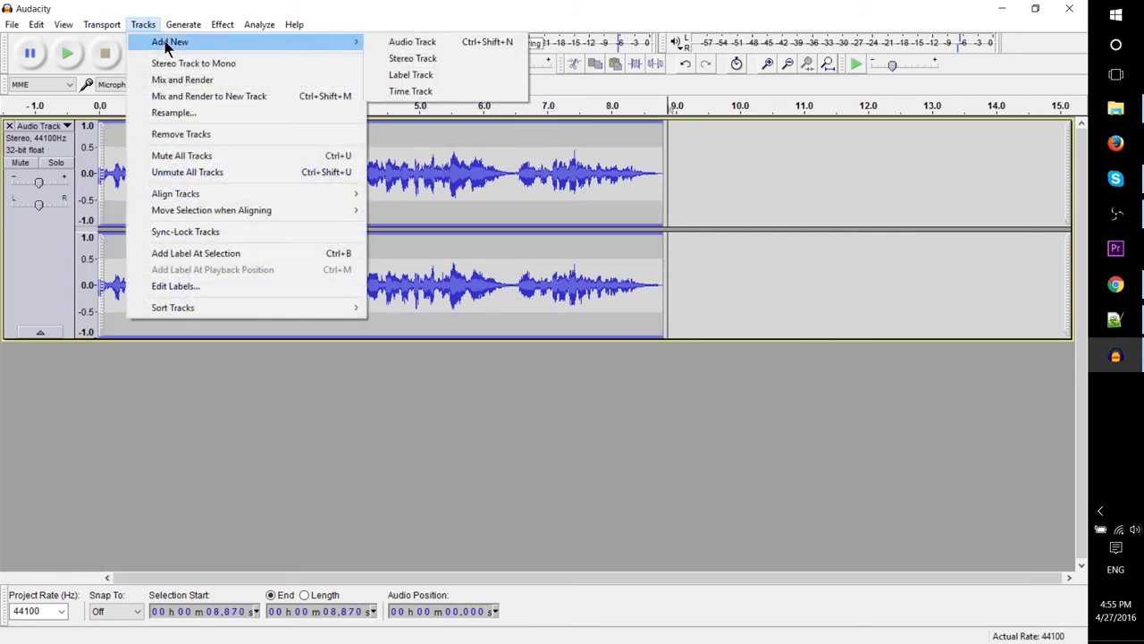
left_click(438, 44)
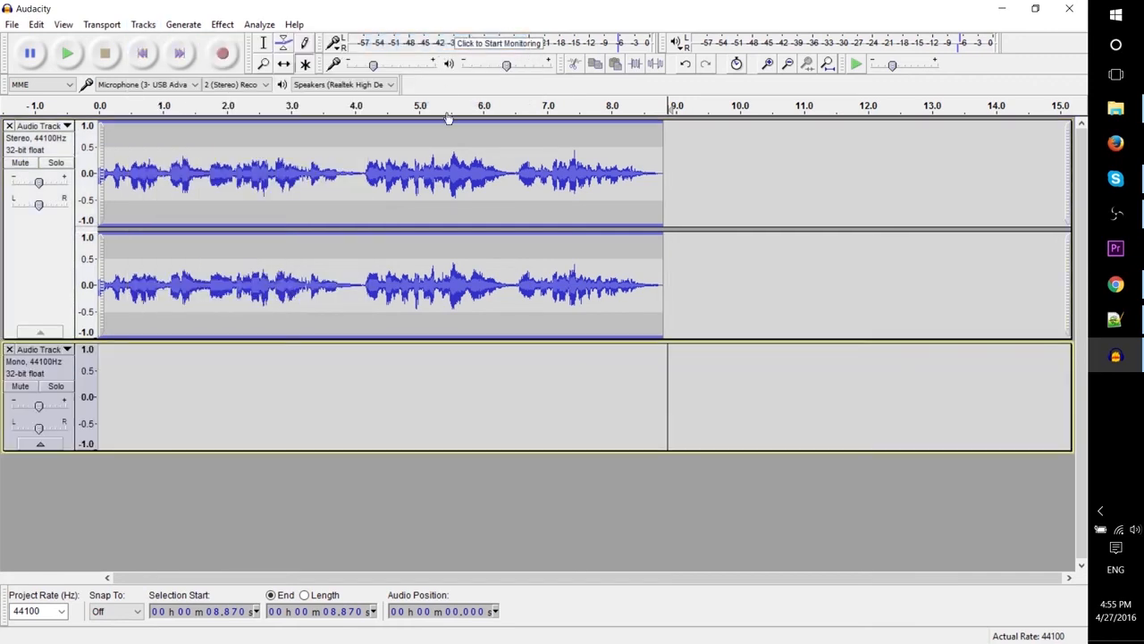
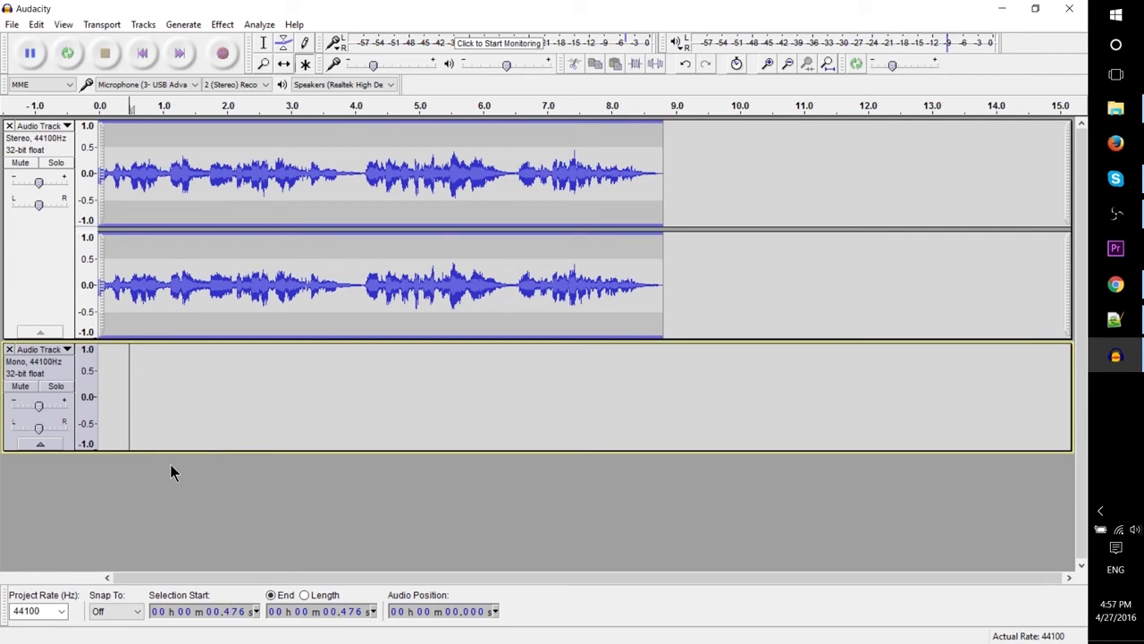
Step: Record a short take while the first track plays back, and undo it
key("r")
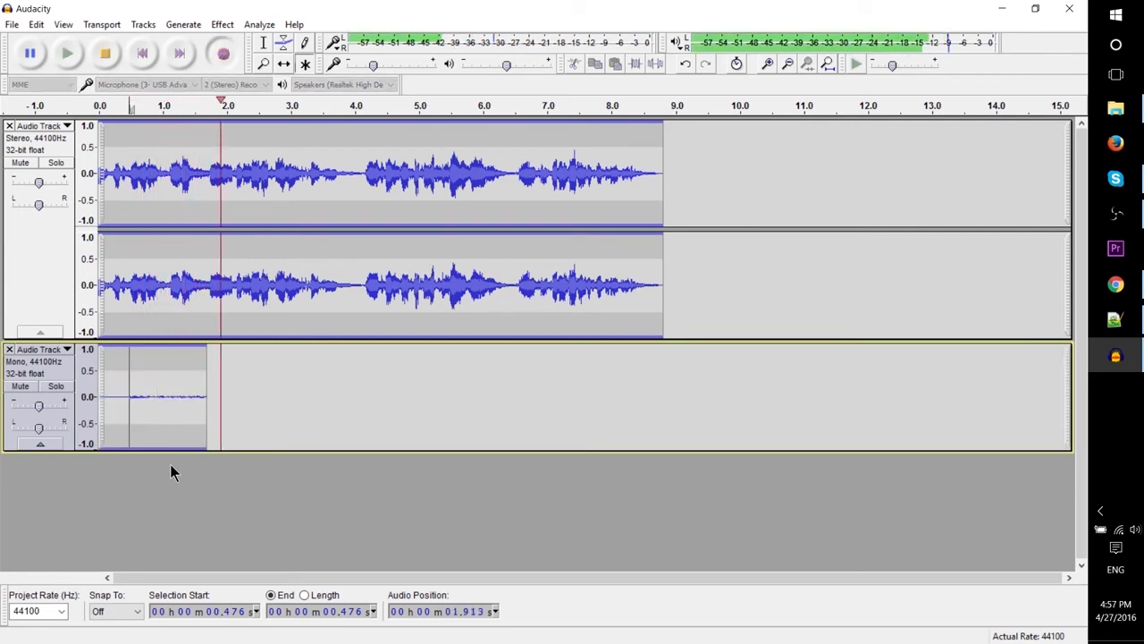
key("space")
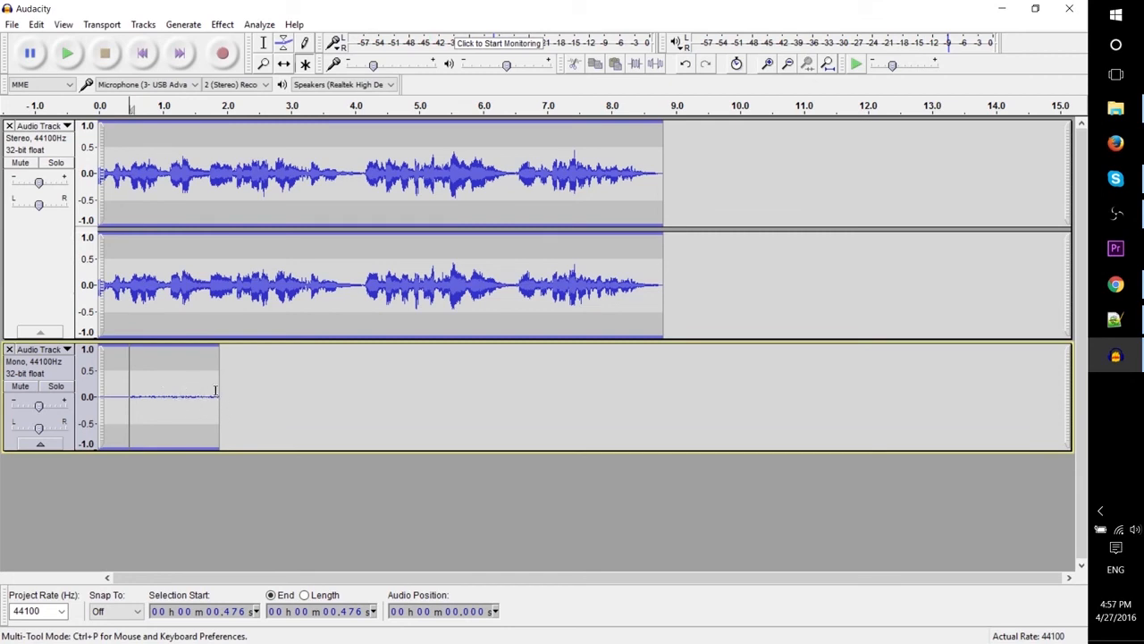
key("ctrl+z")
Step: Mute the stereo track and record a voice take onto the new mono track from about 0.8 seconds
left_click(21, 165)
left_click(151, 394)
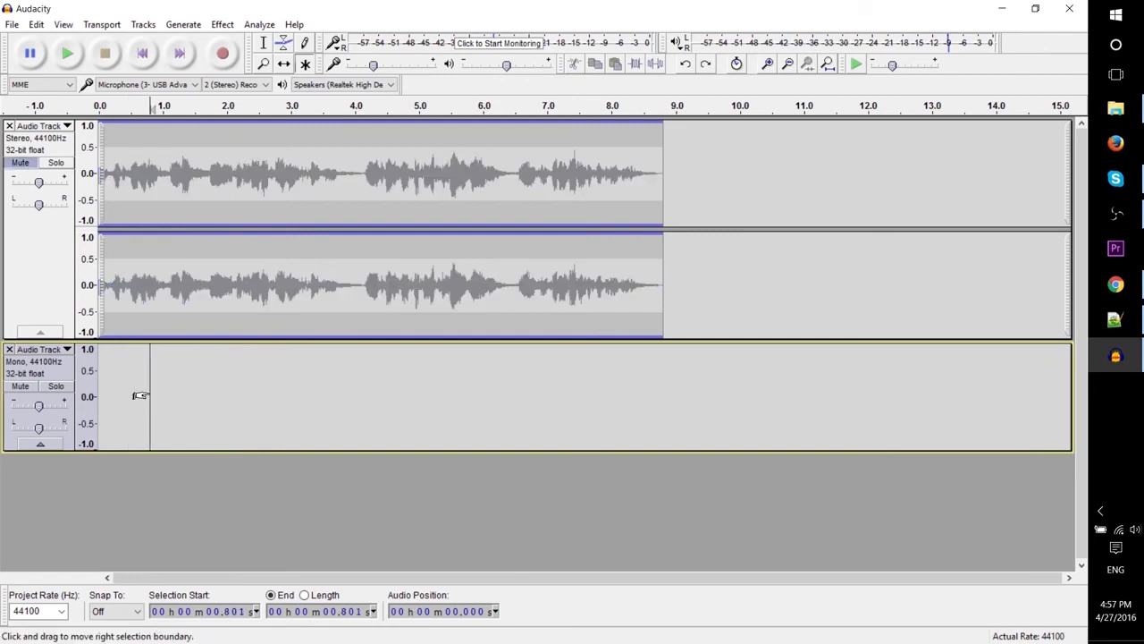
key("shift+r")
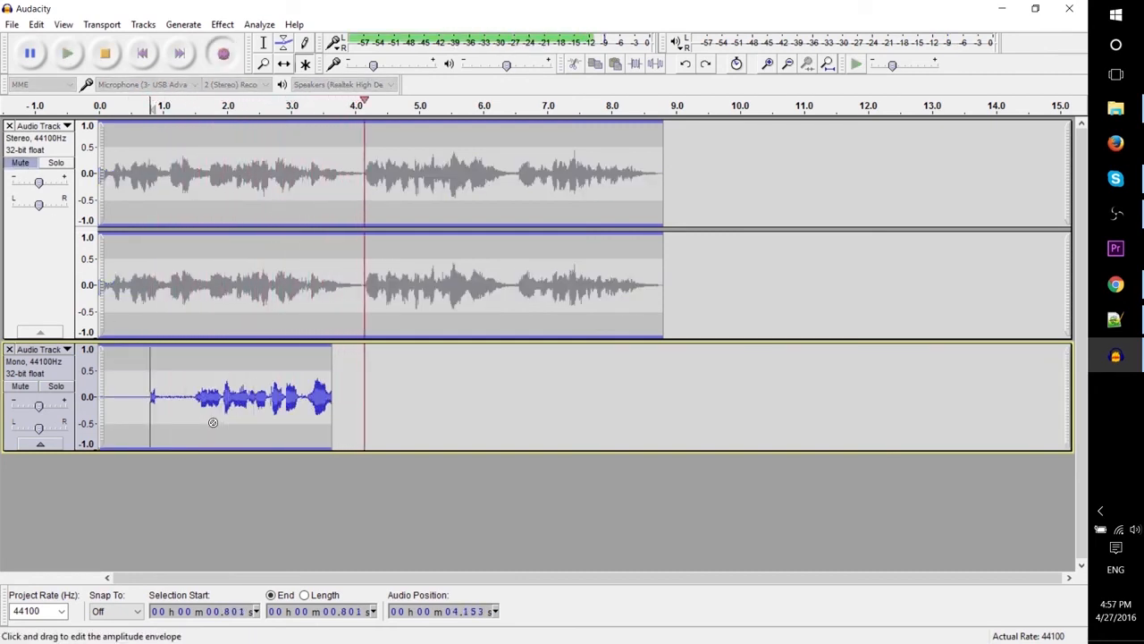
key("space")
Step: Mute the mono track and keep the USB microphone as the recording device
left_click(26, 391)
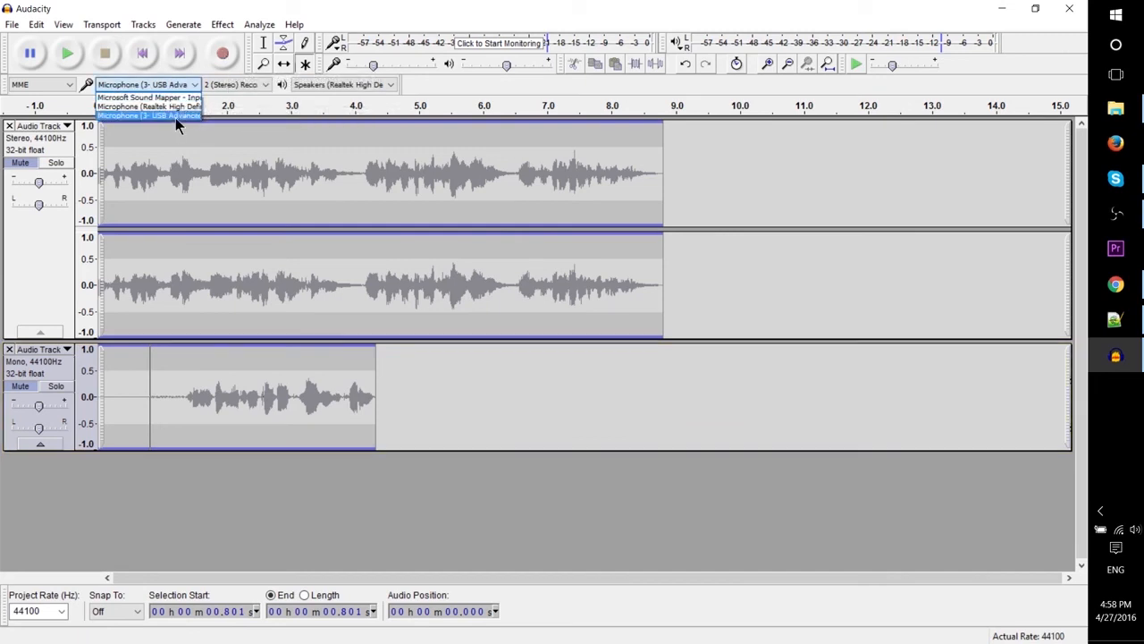
left_click(184, 84)
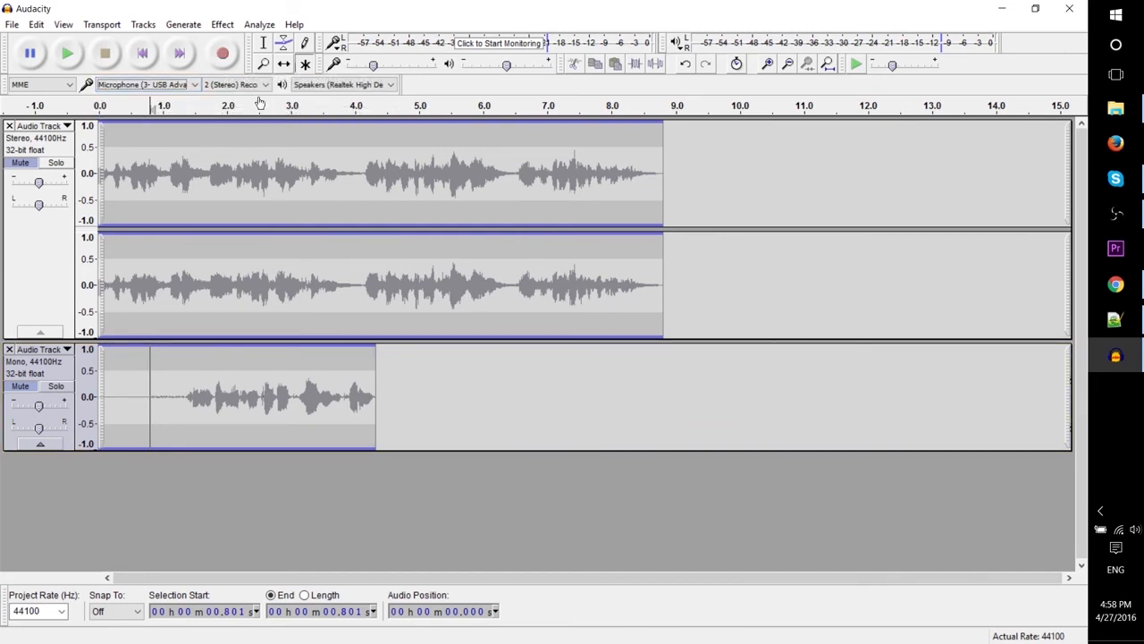
left_click(223, 56)
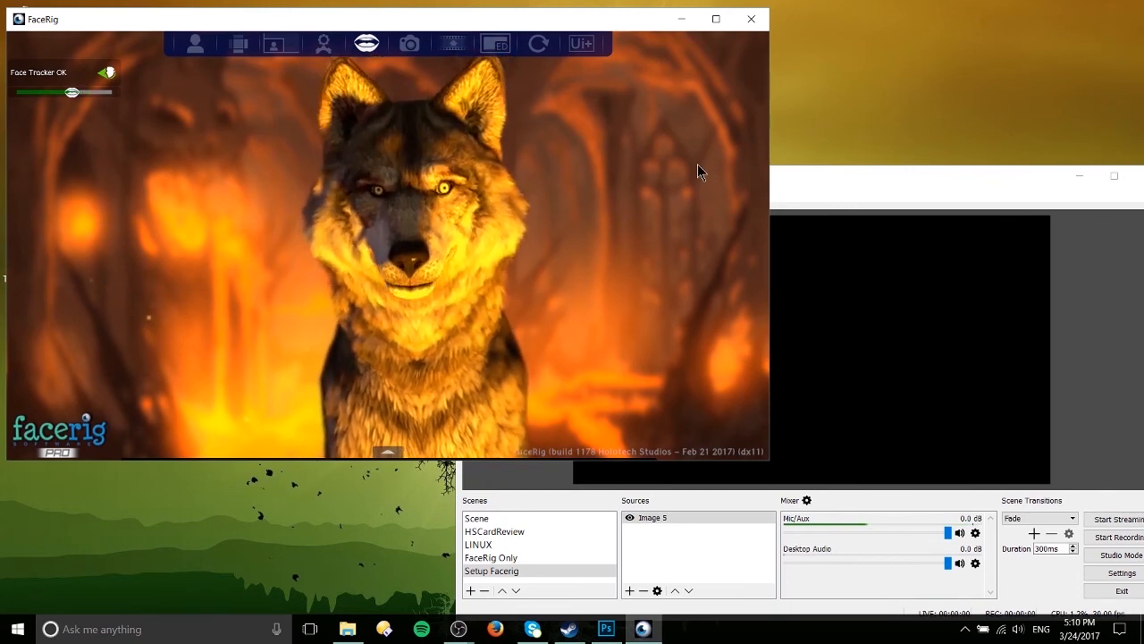
Step: Move the OBS window beside FaceRig, and calibrate FaceRig's face tracking with a neutral expression
left_click(821, 181)
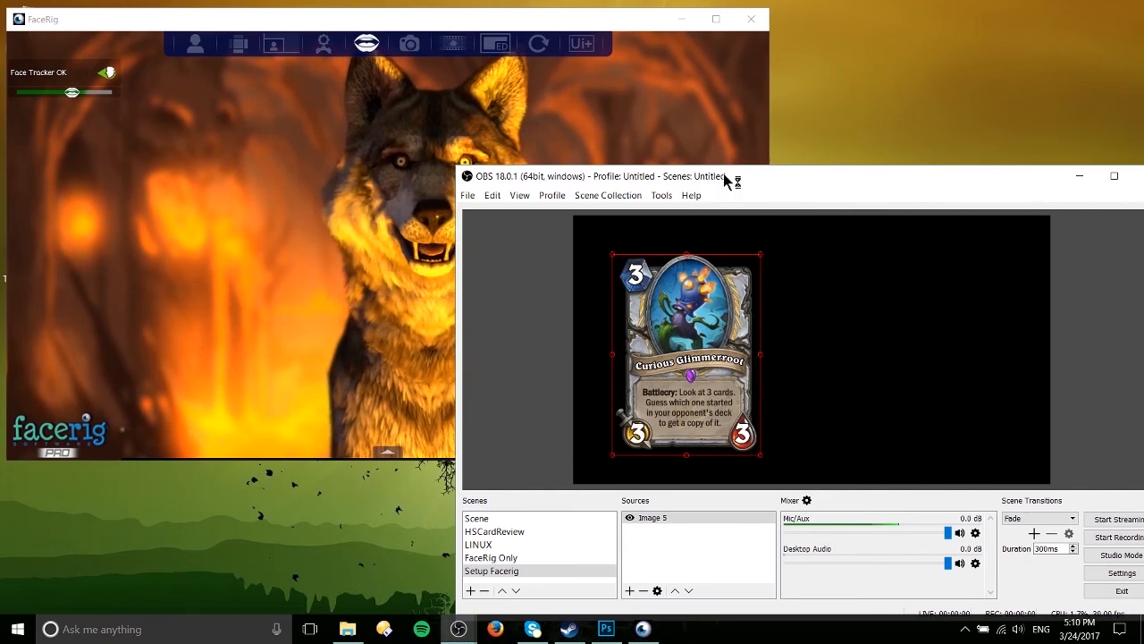
left_click_drag(744, 179, 819, 167)
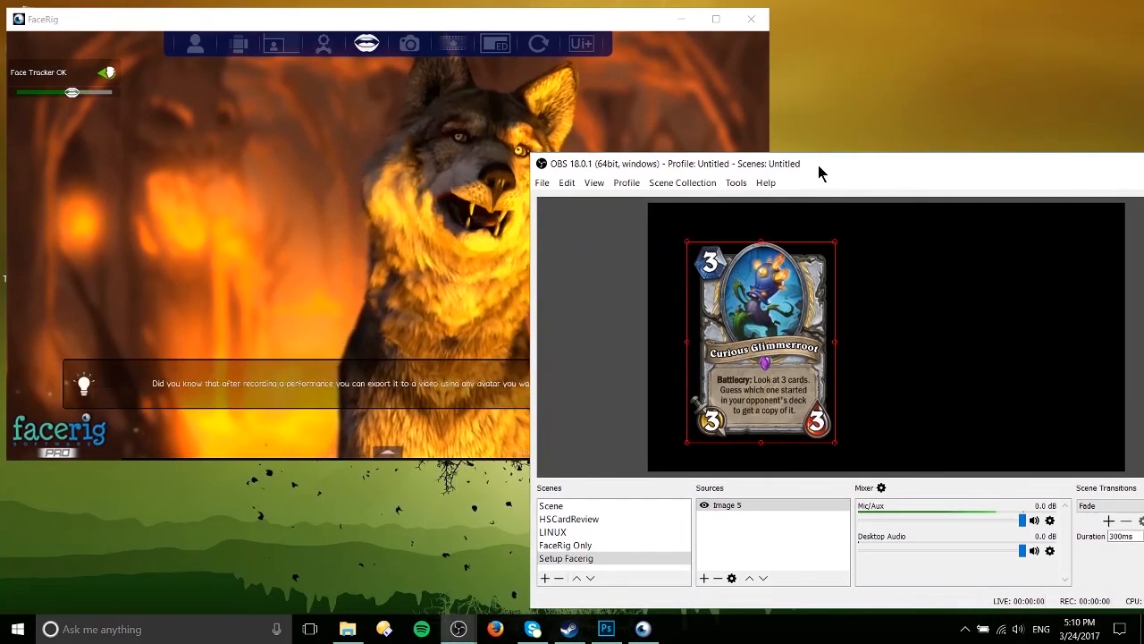
left_click(463, 161)
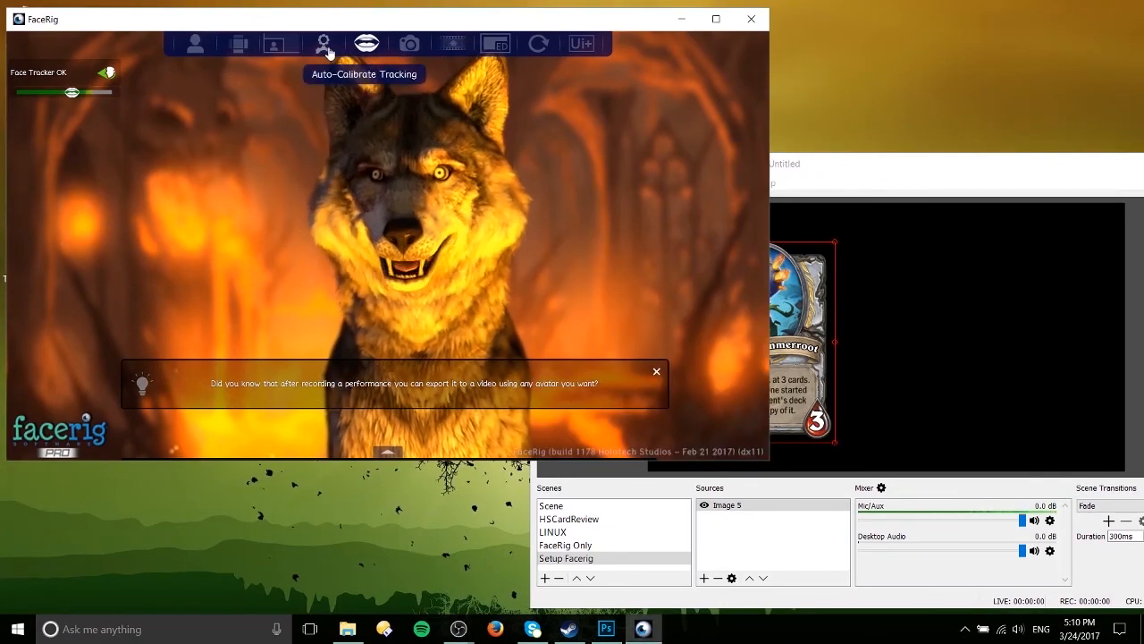
left_click(326, 49)
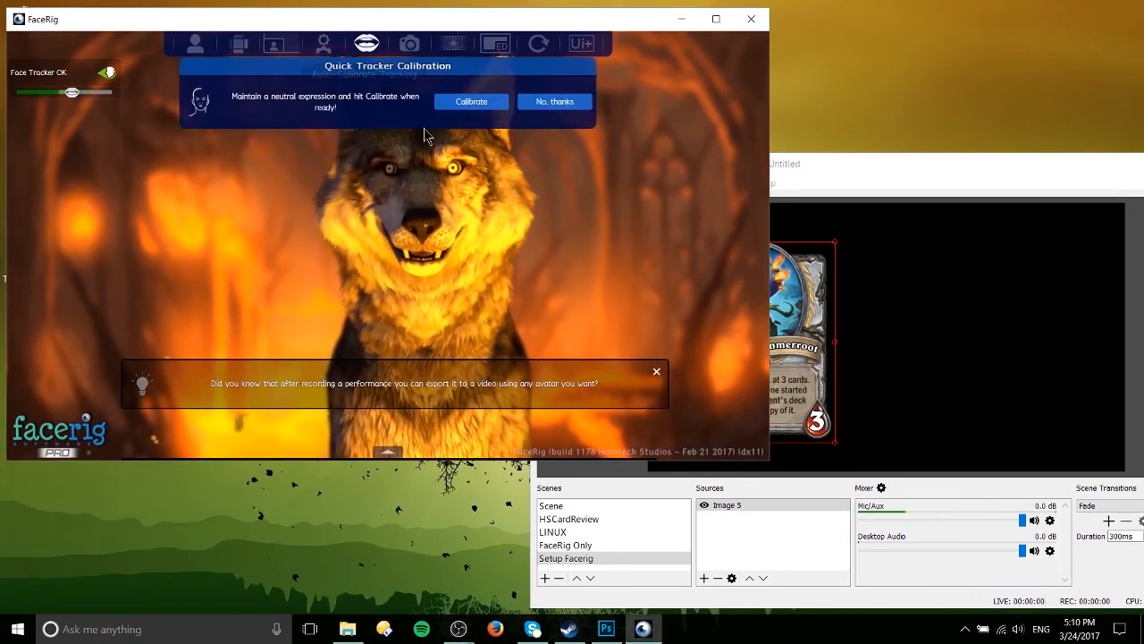
left_click(467, 103)
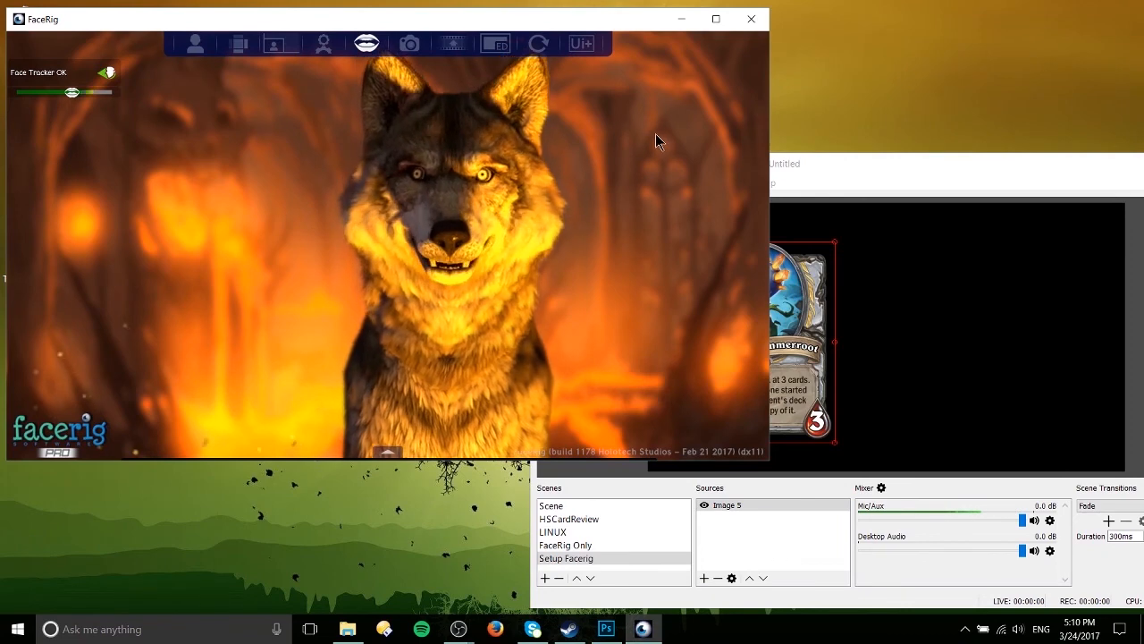
Step: Switch to OBS and add a Game Capture source named Facerig 2 to the Setup Facerig scene
left_click_drag(811, 164, 802, 194)
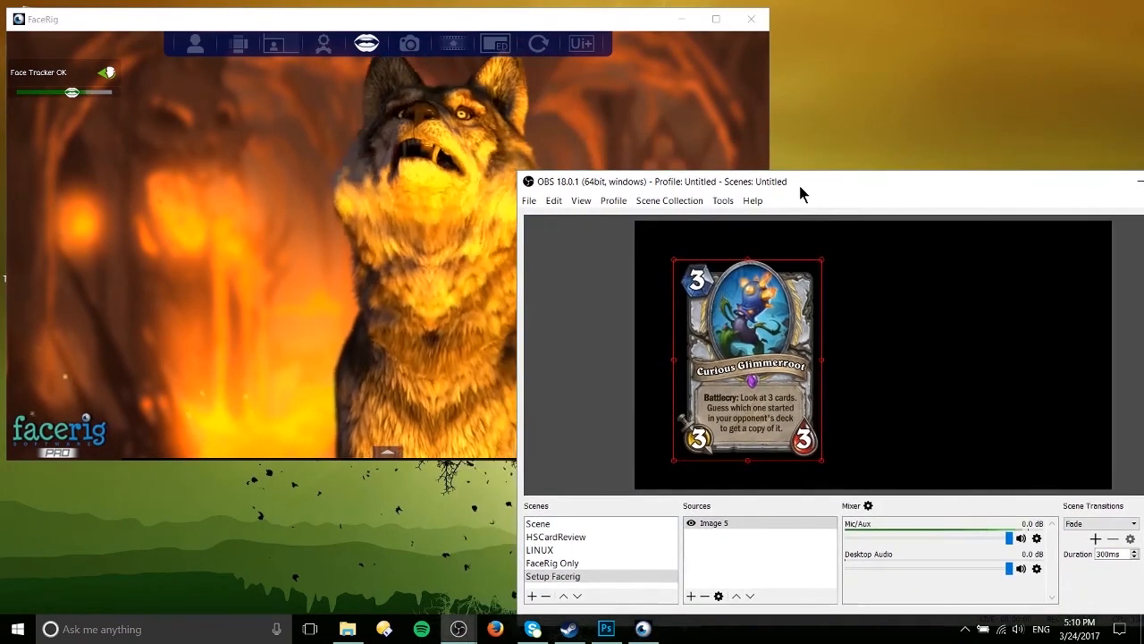
left_click(536, 120)
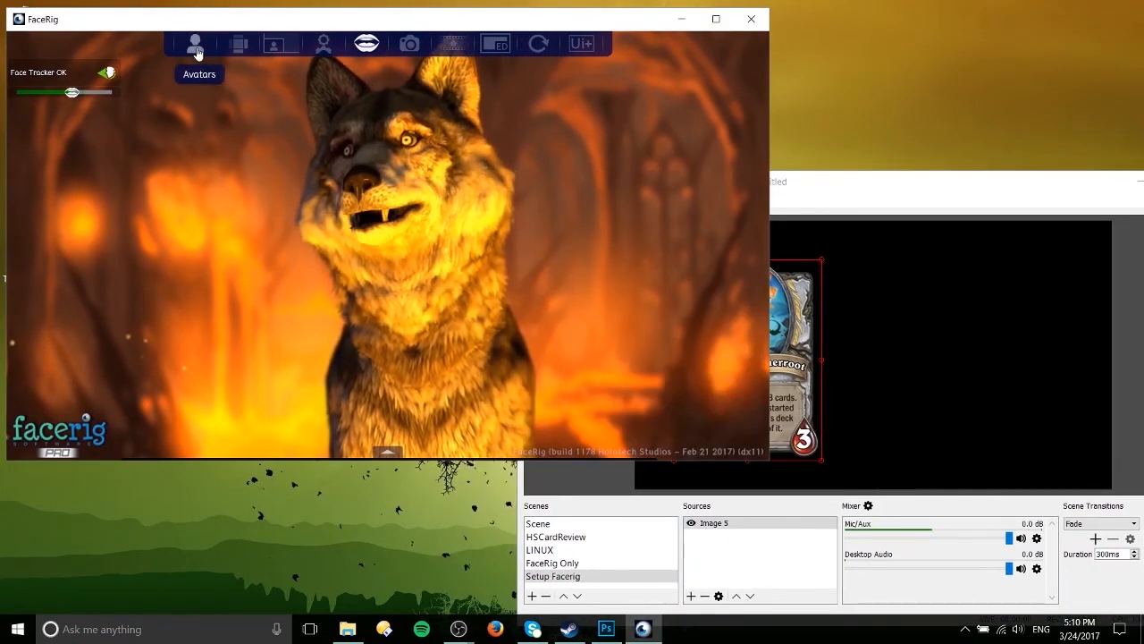
left_click_drag(829, 180, 858, 179)
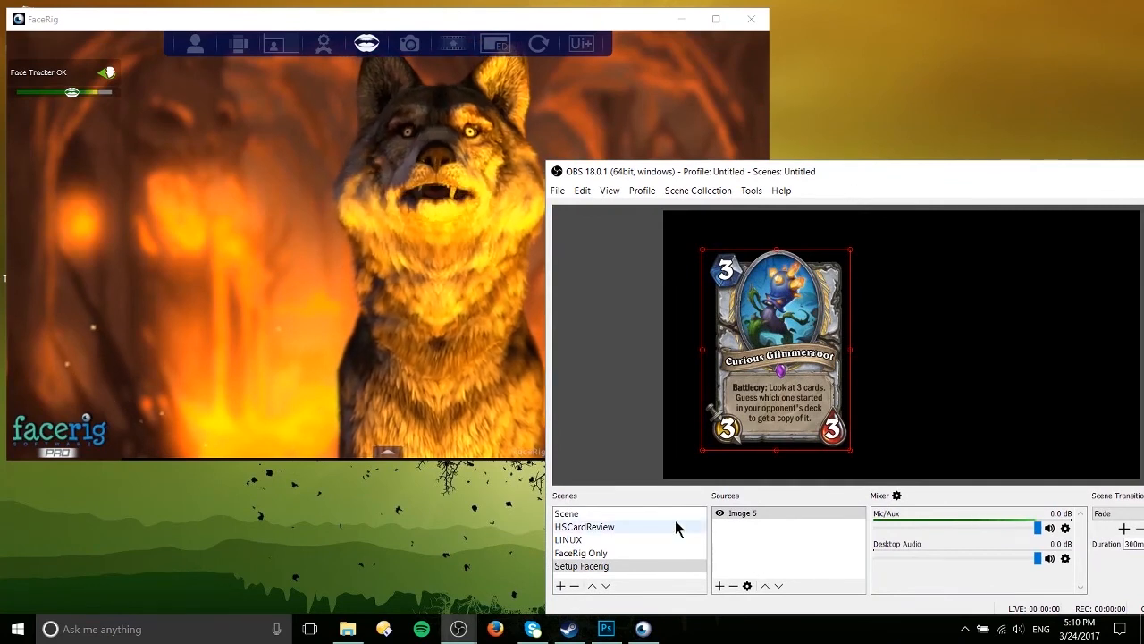
left_click(593, 567)
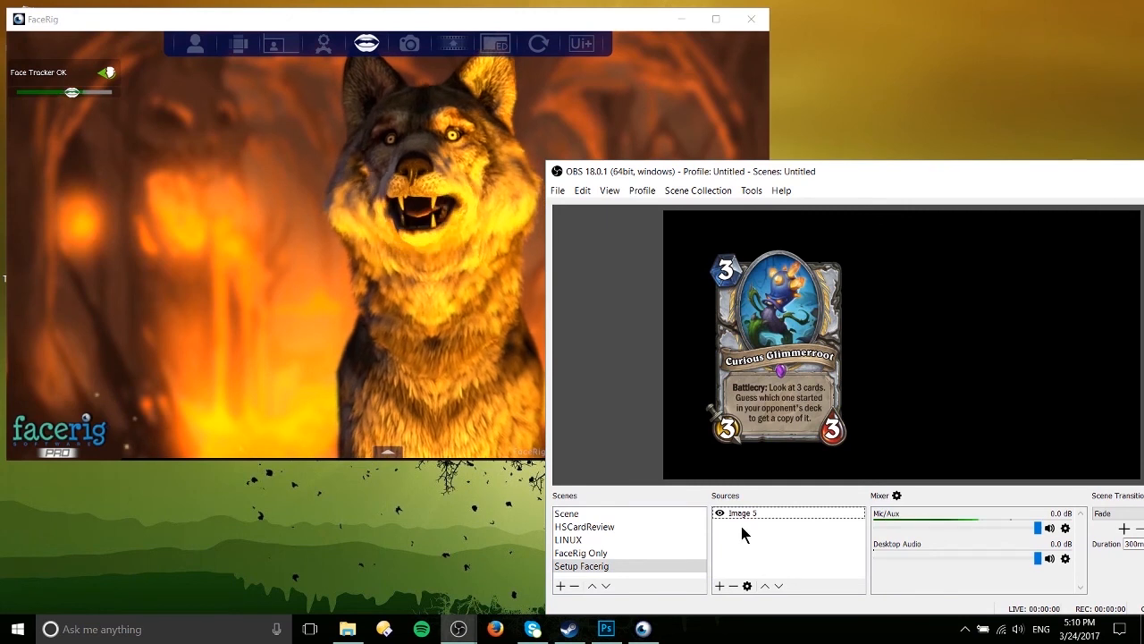
mouse_move(762, 542)
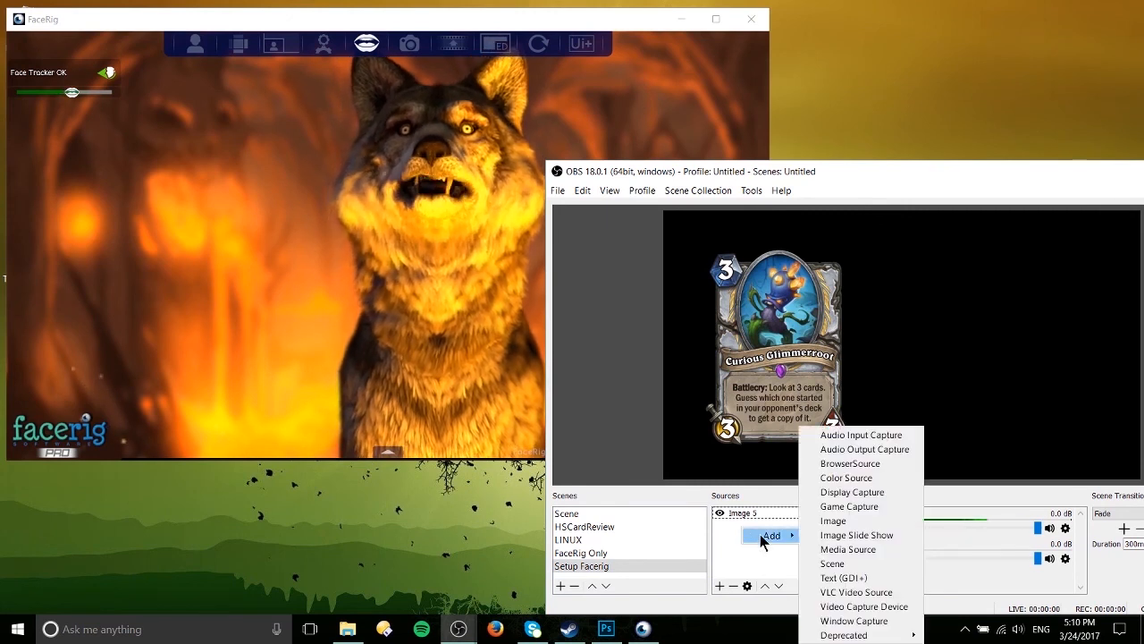
left_click(846, 507)
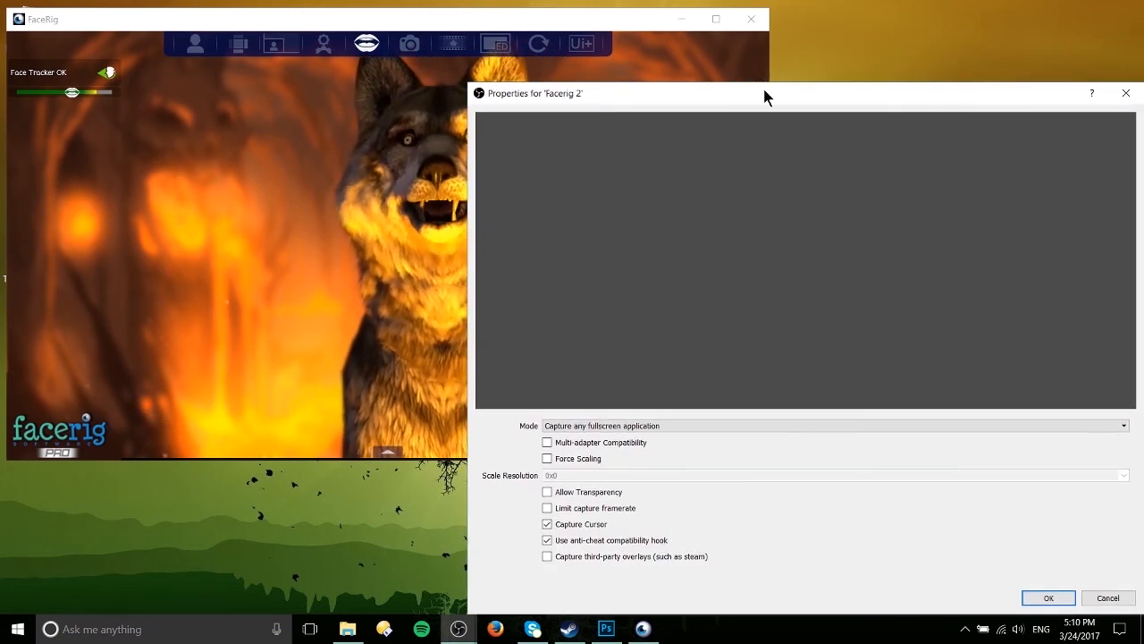
Step: Set the Facerig 2 source to capture a specific window and choose [FaceRig.exe]: FaceRig
left_click_drag(764, 95, 874, 83)
left_click(795, 410)
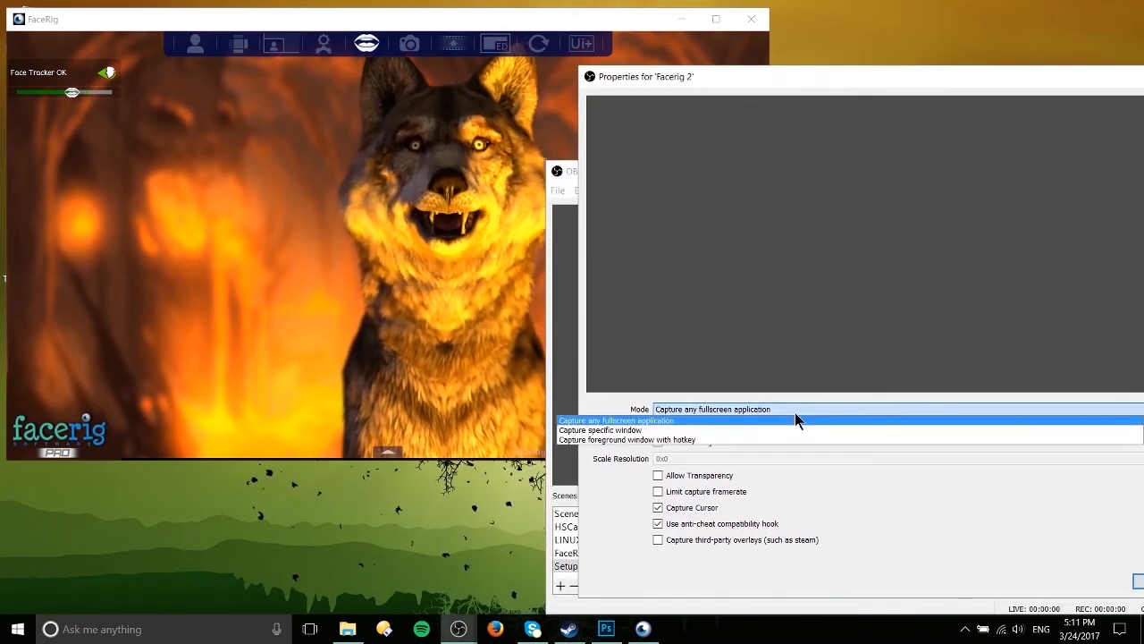
left_click(802, 432)
left_click(790, 444)
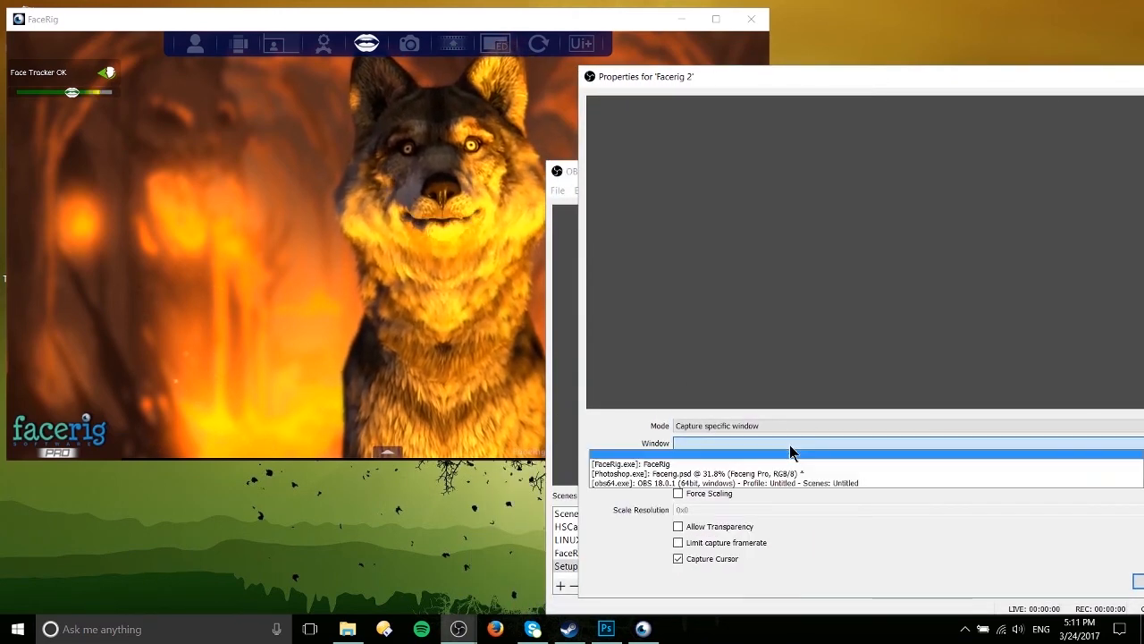
left_click(790, 464)
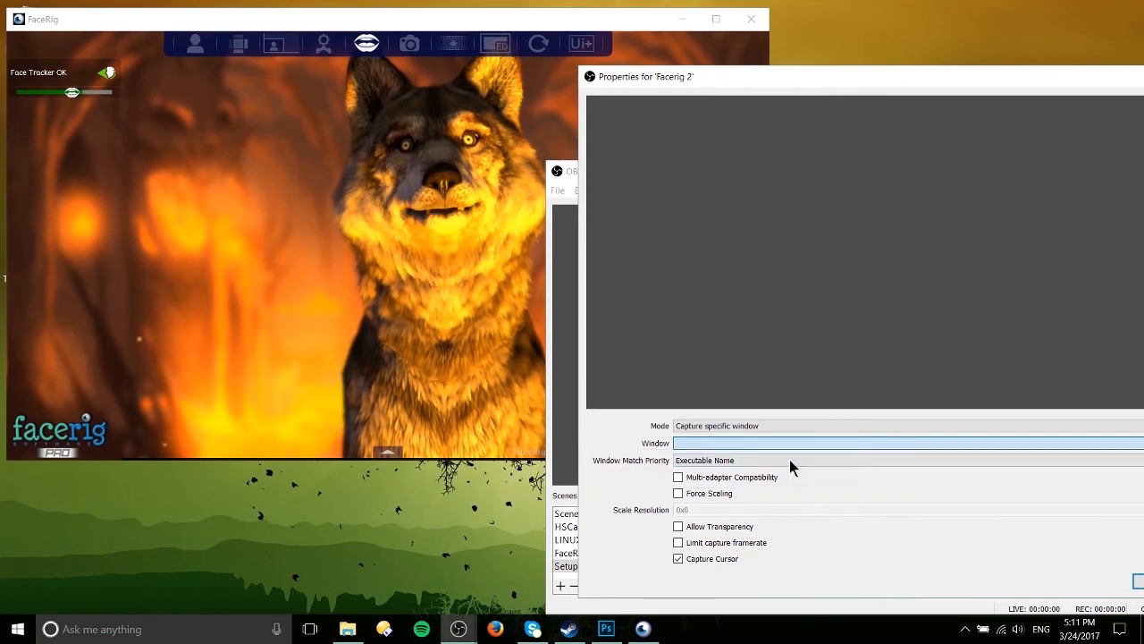
left_click_drag(723, 68, 631, 115)
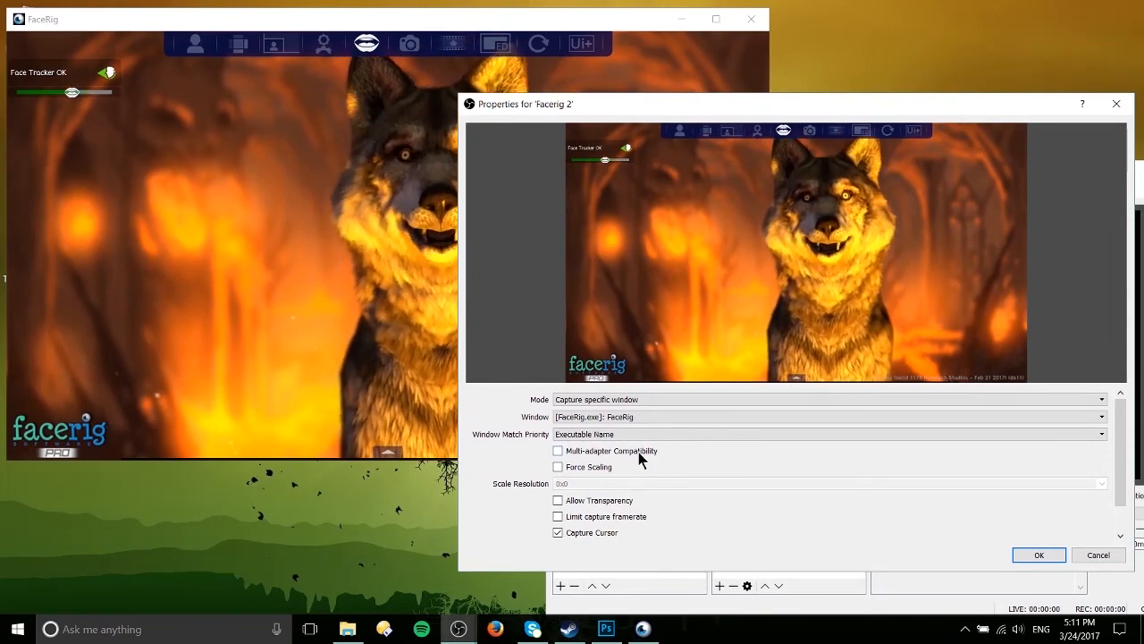
Step: Turn off cursor capture for the Facerig 2 source and accept its properties
left_click(558, 532)
left_click(558, 532)
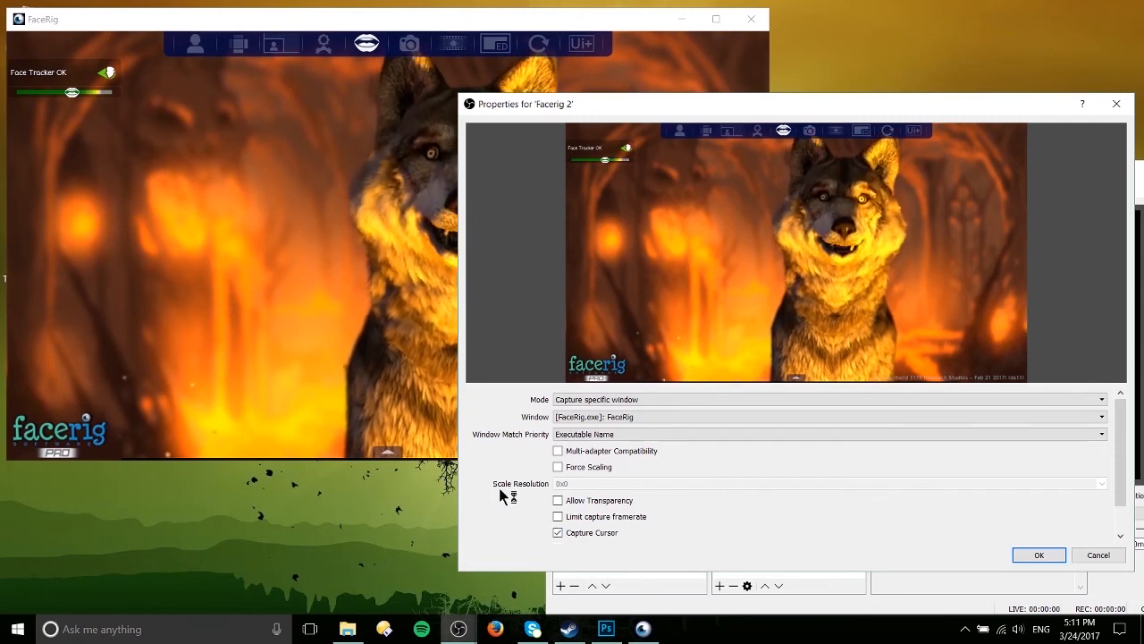
left_click(558, 531)
scroll(939, 518, "down", 2)
left_click(1037, 555)
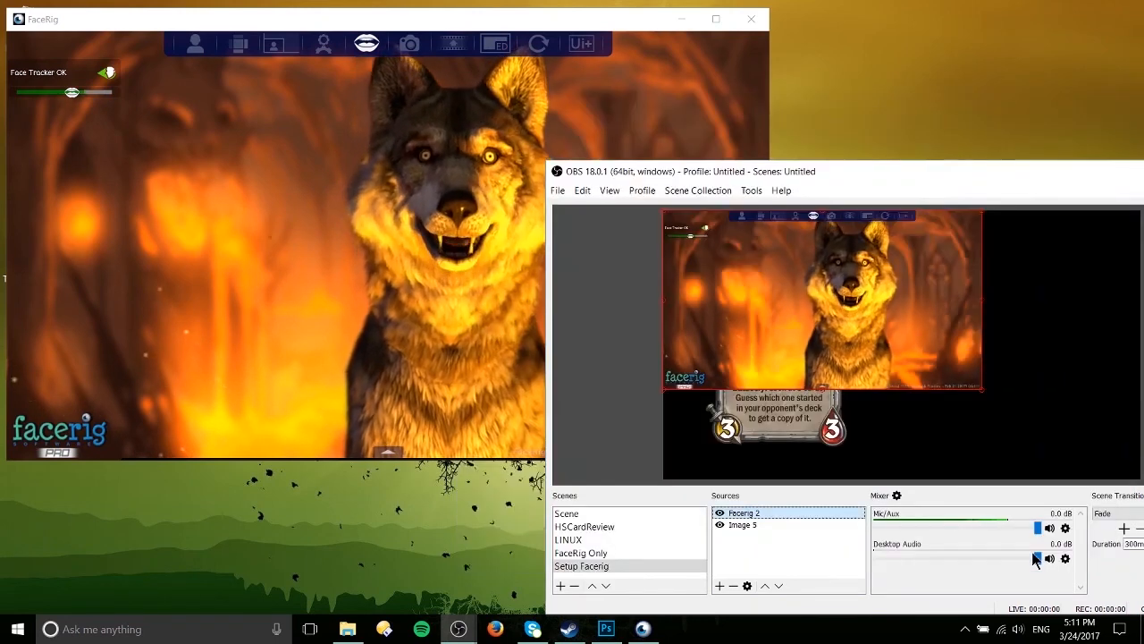
Step: Move the Facerig 2 capture to the canvas's lower-right corner and shrink it until it clears the card image
left_click_drag(859, 167, 782, 157)
left_click_drag(679, 290, 834, 388)
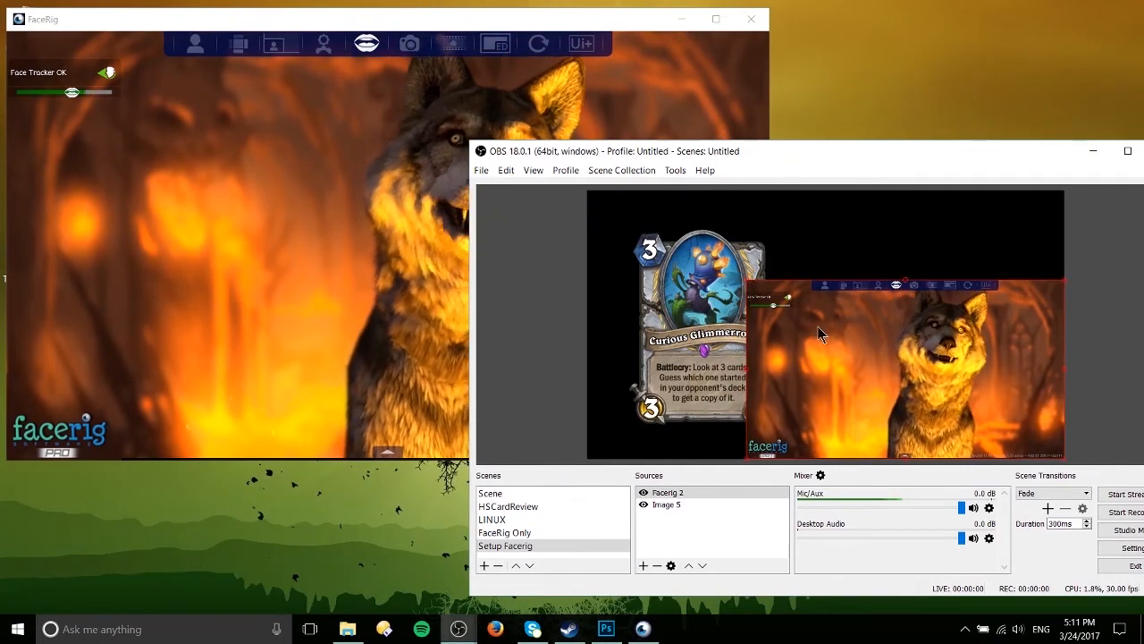
left_click_drag(746, 279, 793, 307)
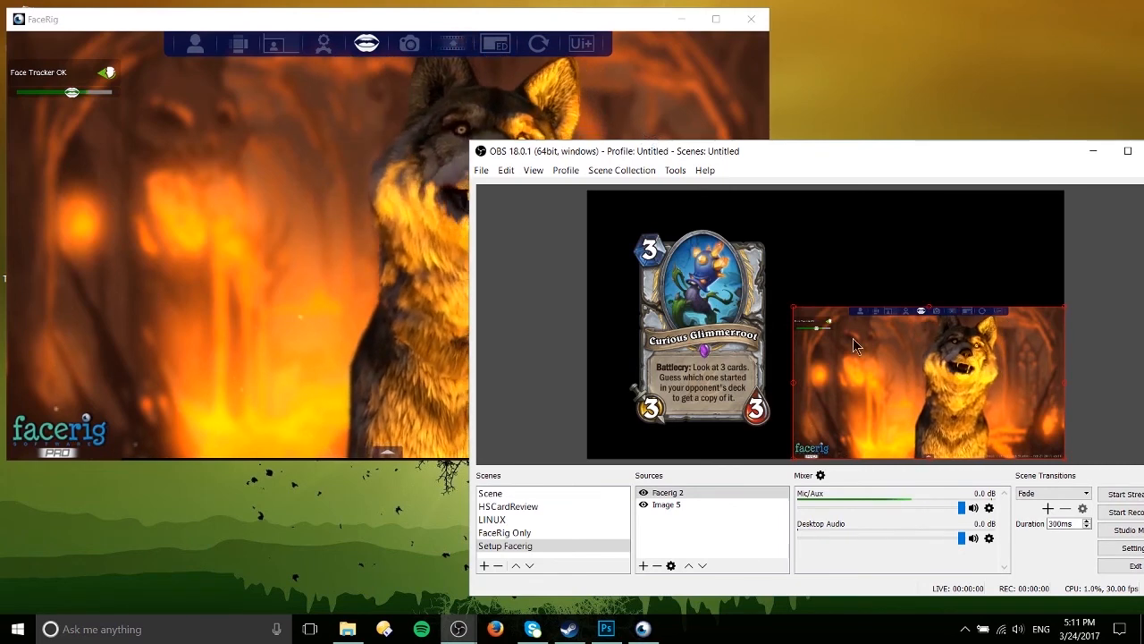
Step: Switch to FaceRig, change the avatar's environment to Background green screen, and close the gallery
left_click(660, 100)
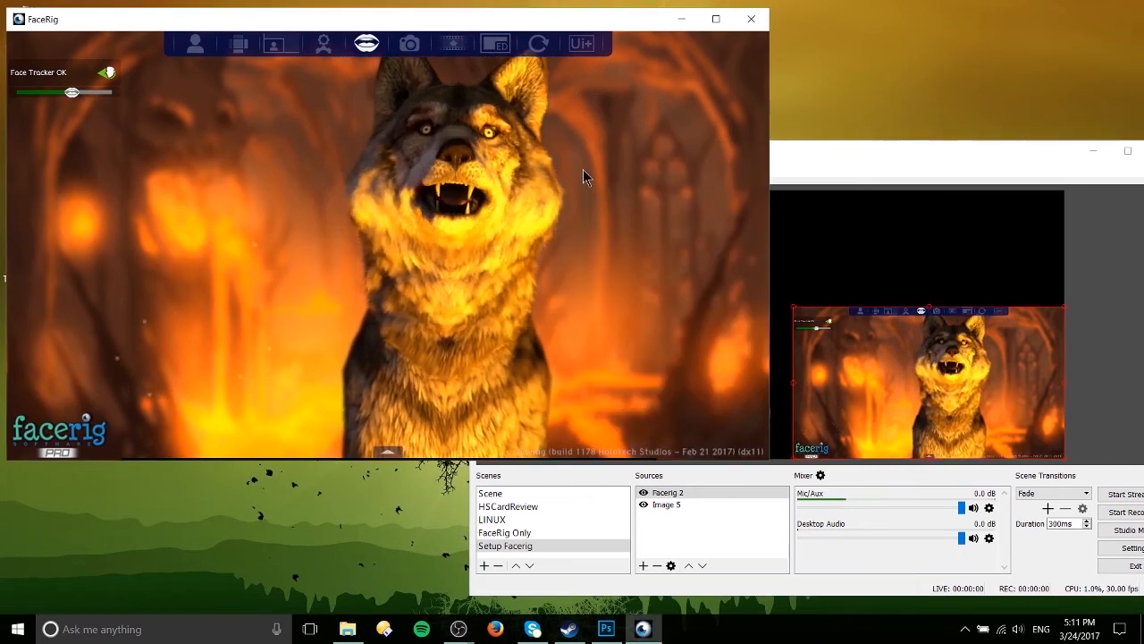
left_click(238, 47)
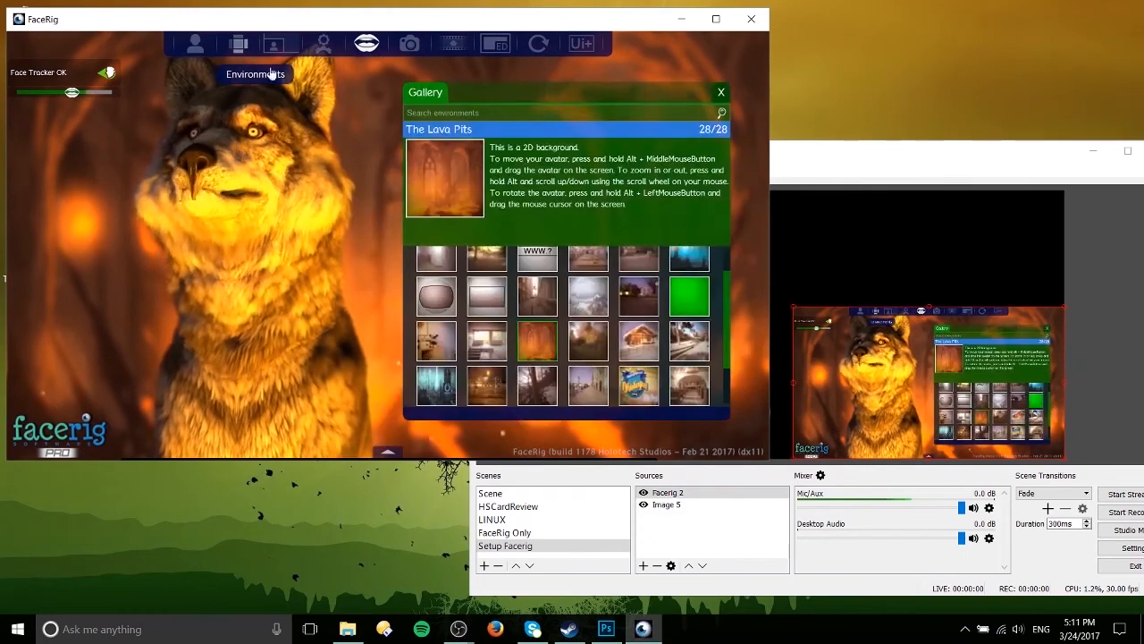
double_click(691, 306)
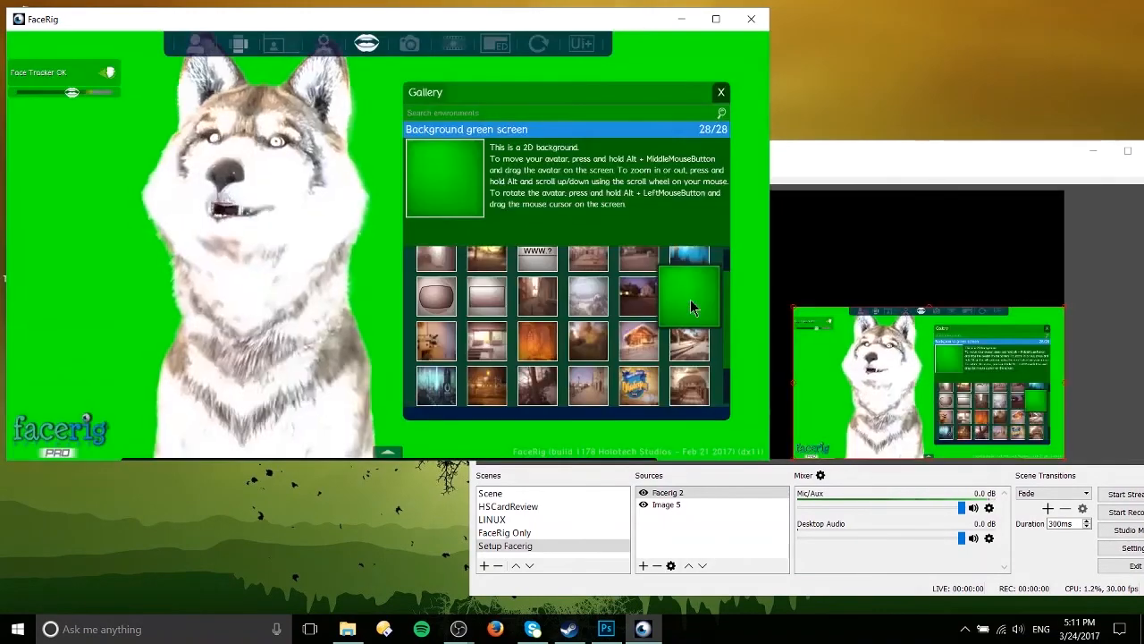
left_click(721, 92)
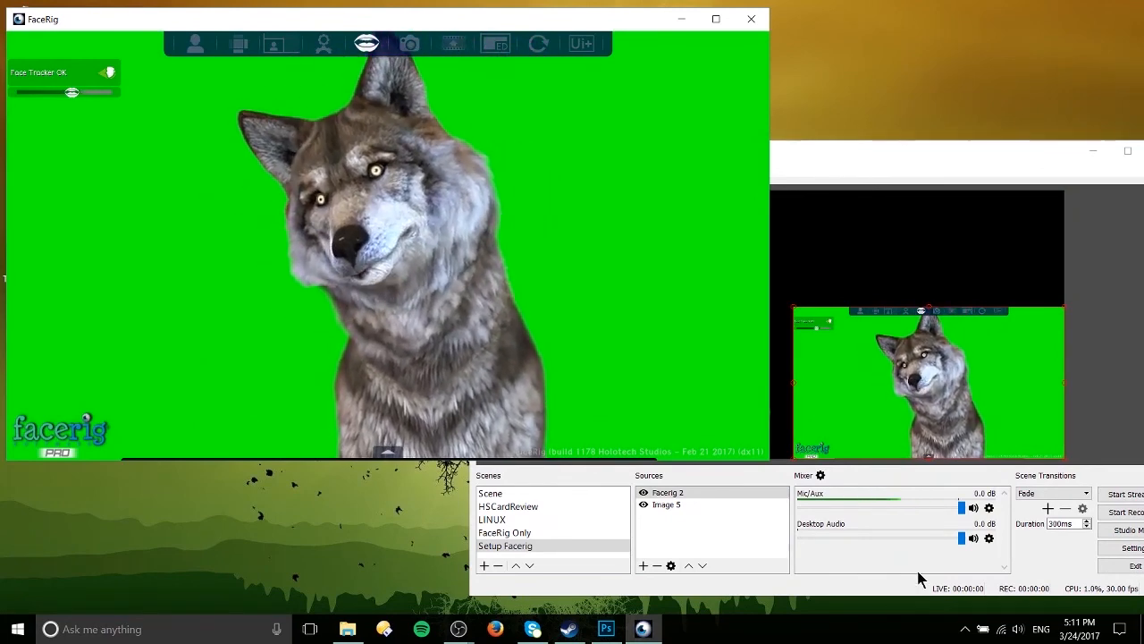
Step: Add a Color Key effect filter with its default name to the Facerig 2 source
left_click(712, 494)
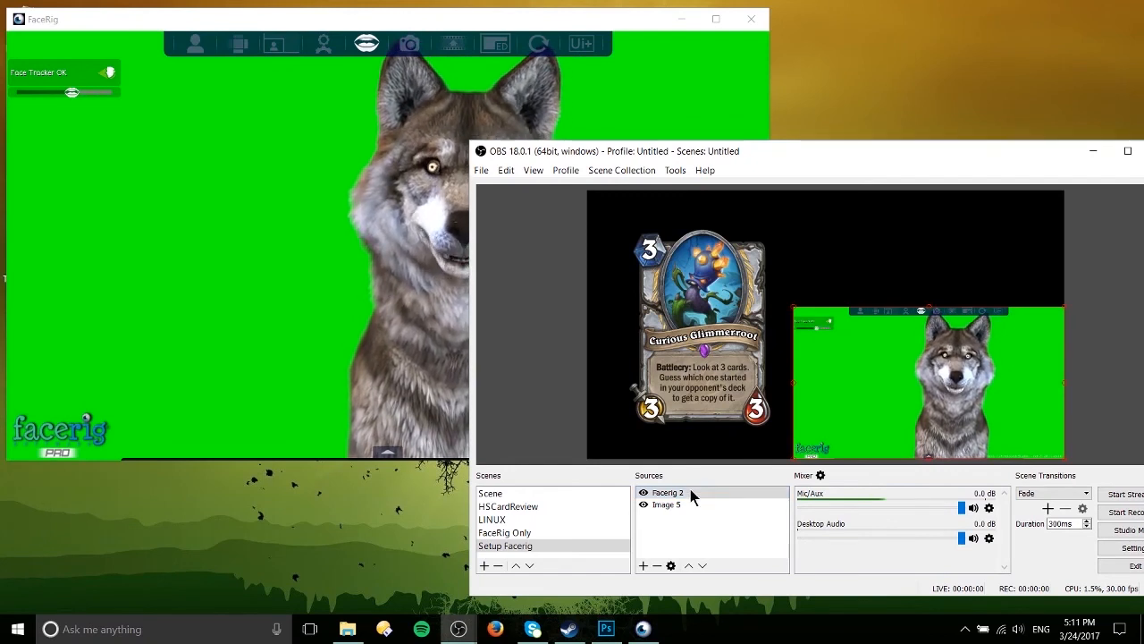
right_click(693, 491)
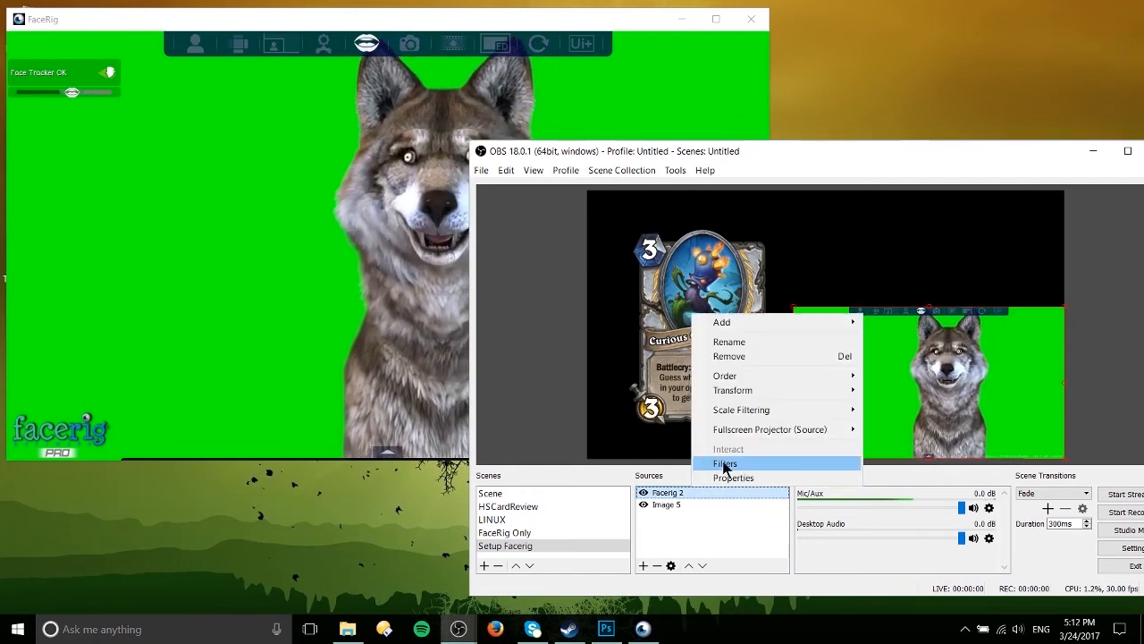
left_click(726, 467)
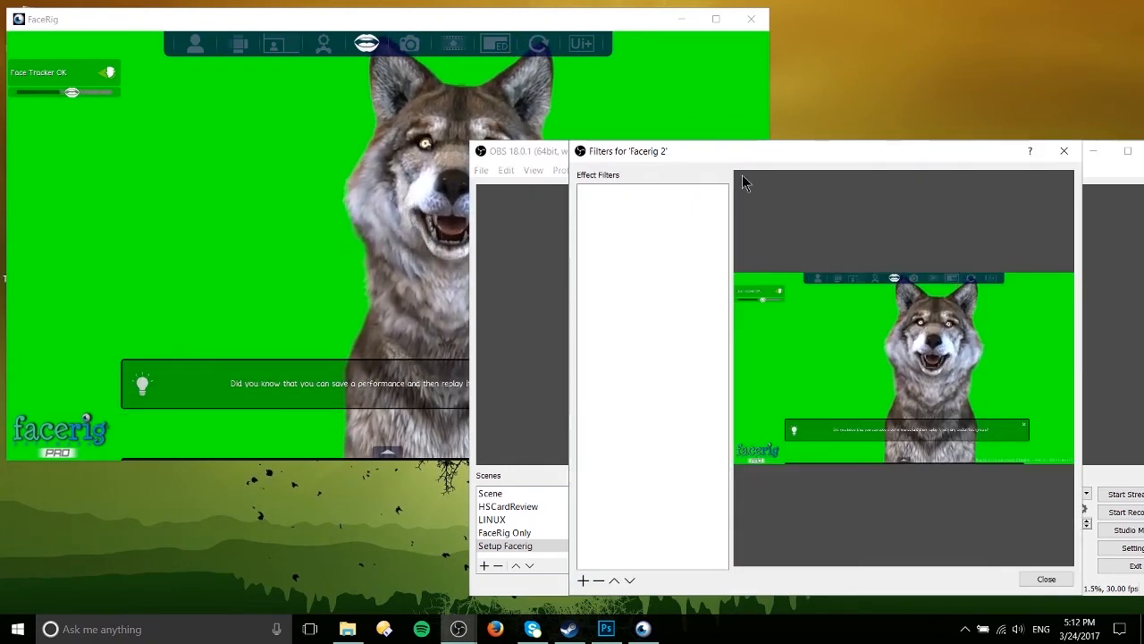
left_click_drag(745, 157, 764, 106)
left_click(599, 542)
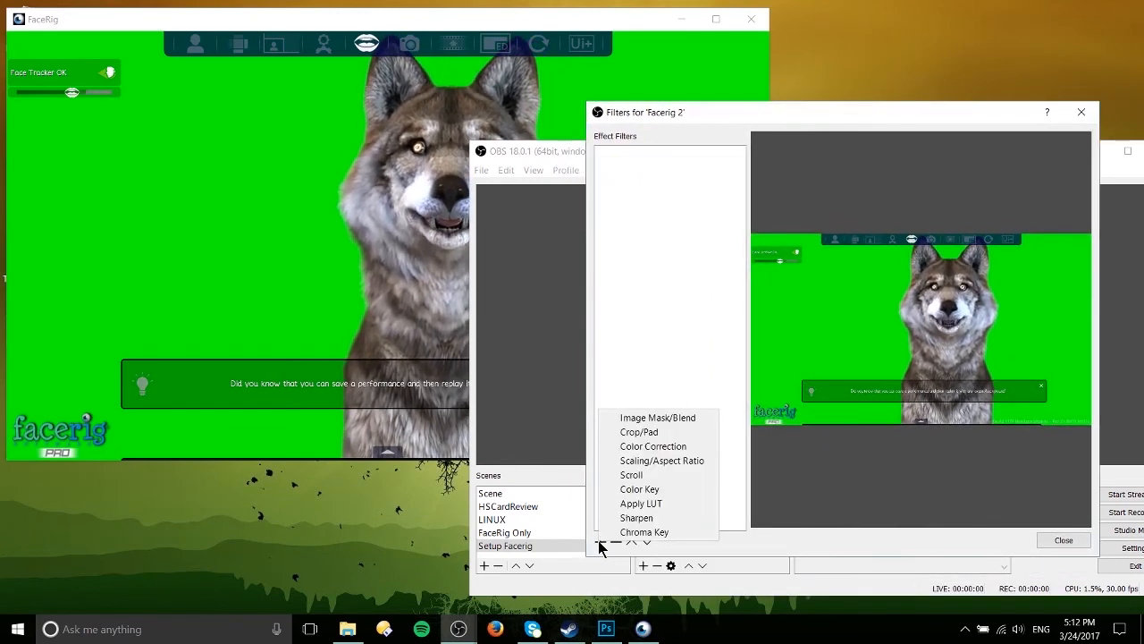
left_click(639, 489)
left_click(810, 357)
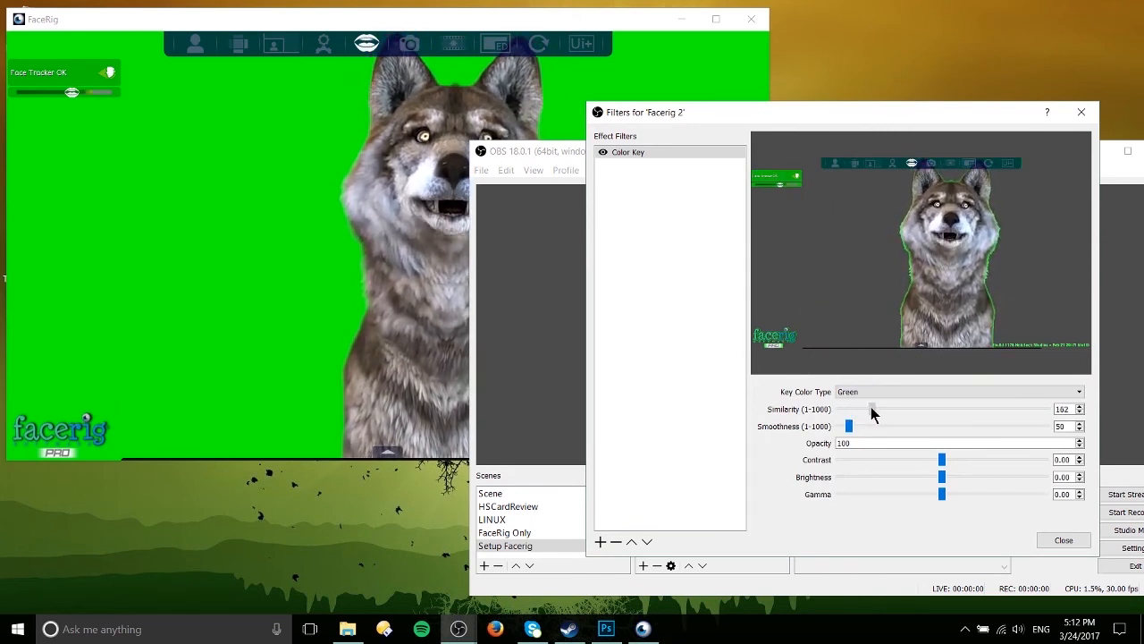
Step: Raise the Color Key filter's similarity to 790 to key out the green background, and close the filters
left_click_drag(872, 413, 957, 412)
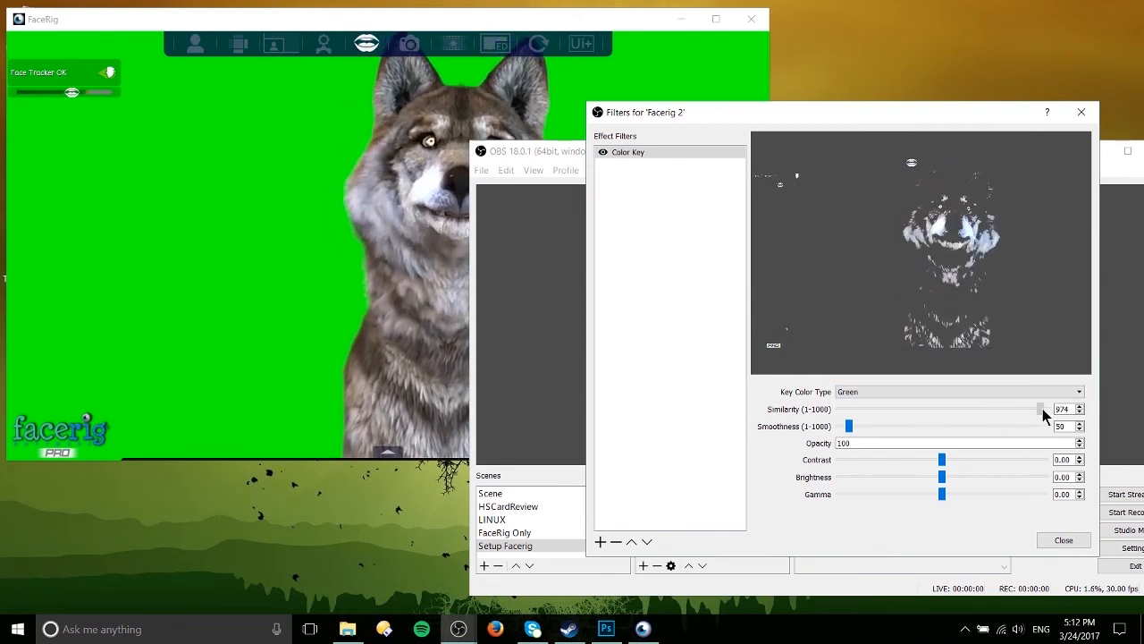
left_click_drag(1031, 411, 1010, 411)
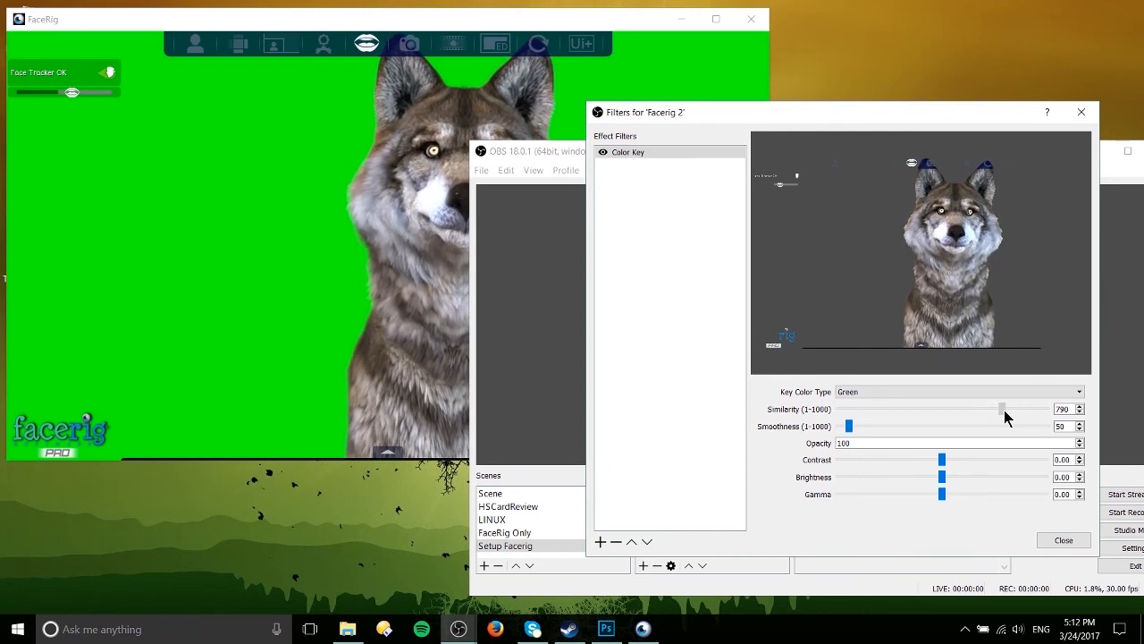
left_click(1055, 542)
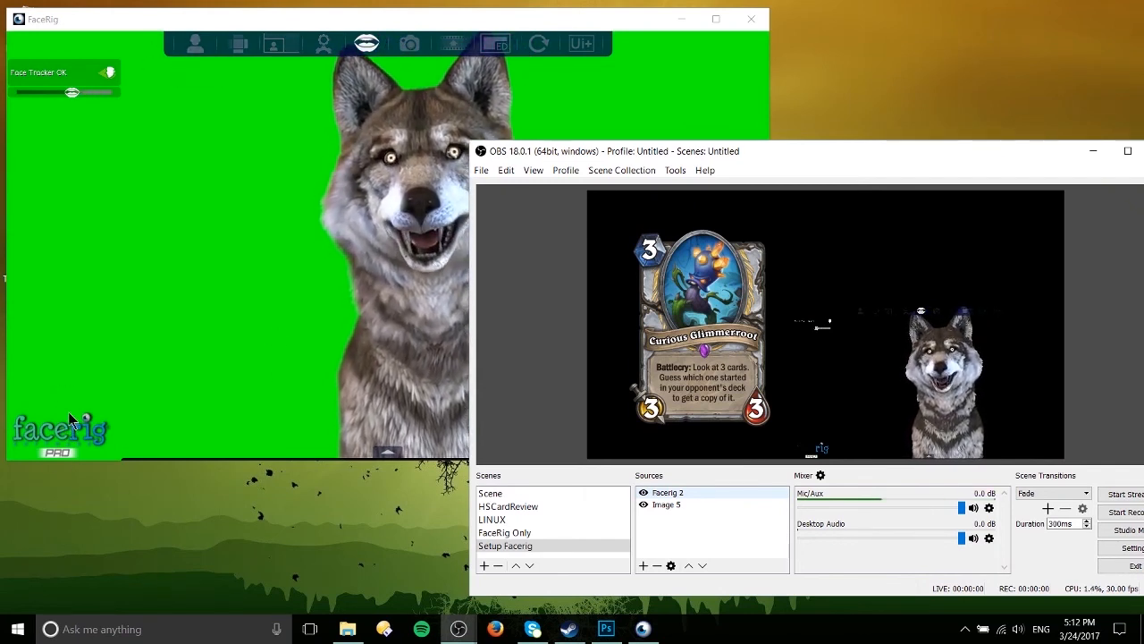
Step: Switch FaceRig to its complex UI, enable hiding the interface, and minimize the window while the interface is hidden
left_click(581, 45)
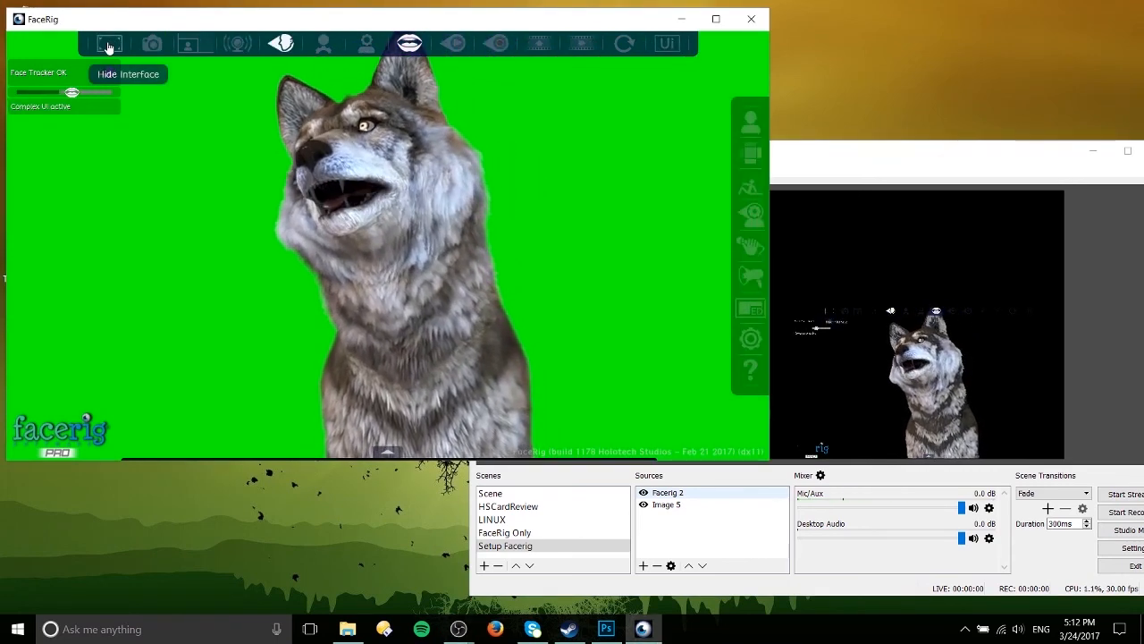
left_click(131, 68)
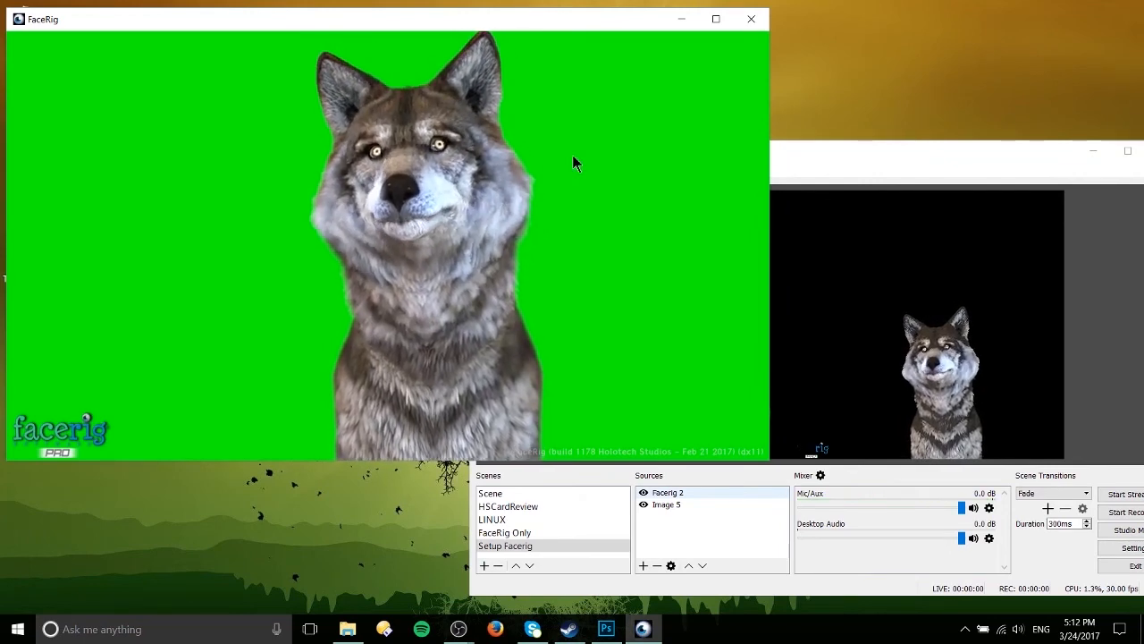
mouse_move(503, 29)
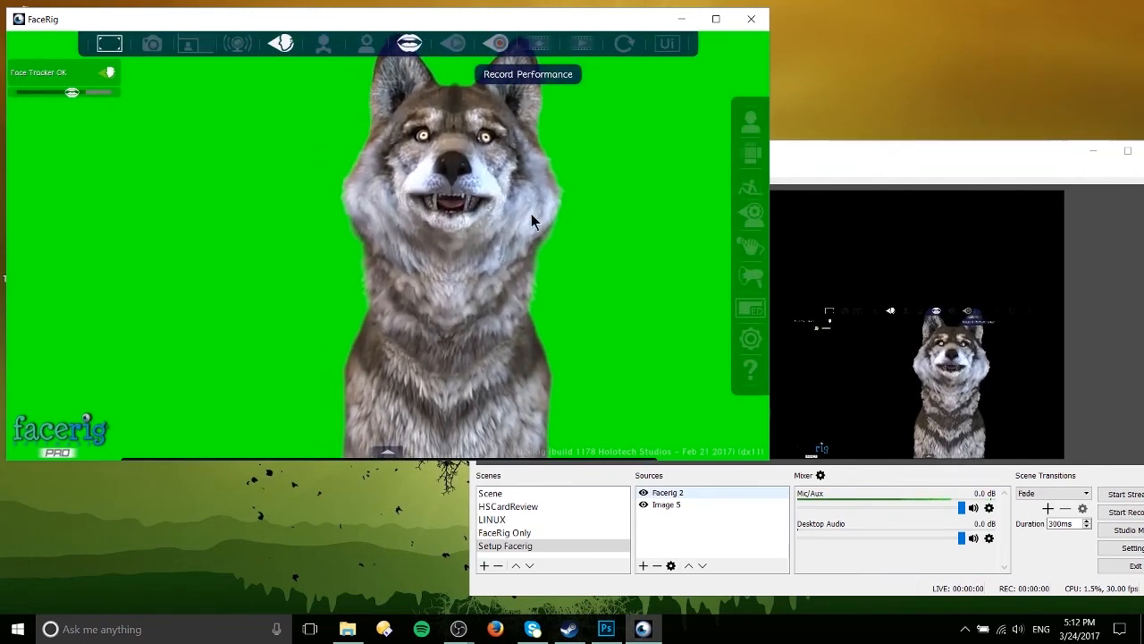
left_click(679, 19)
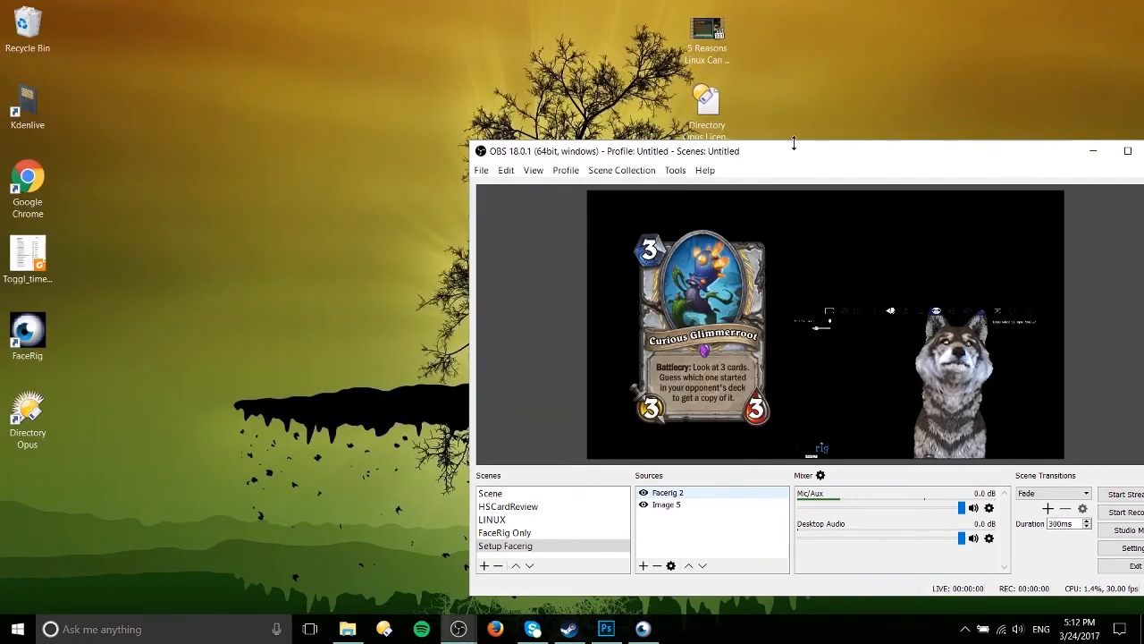
left_click(807, 78)
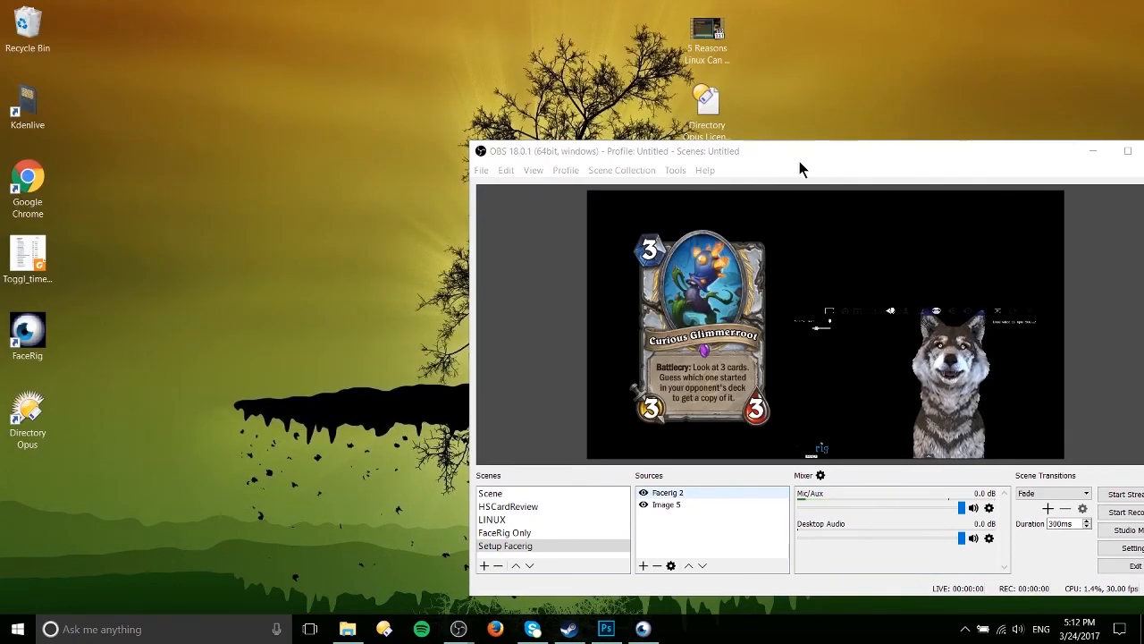
left_click(642, 628)
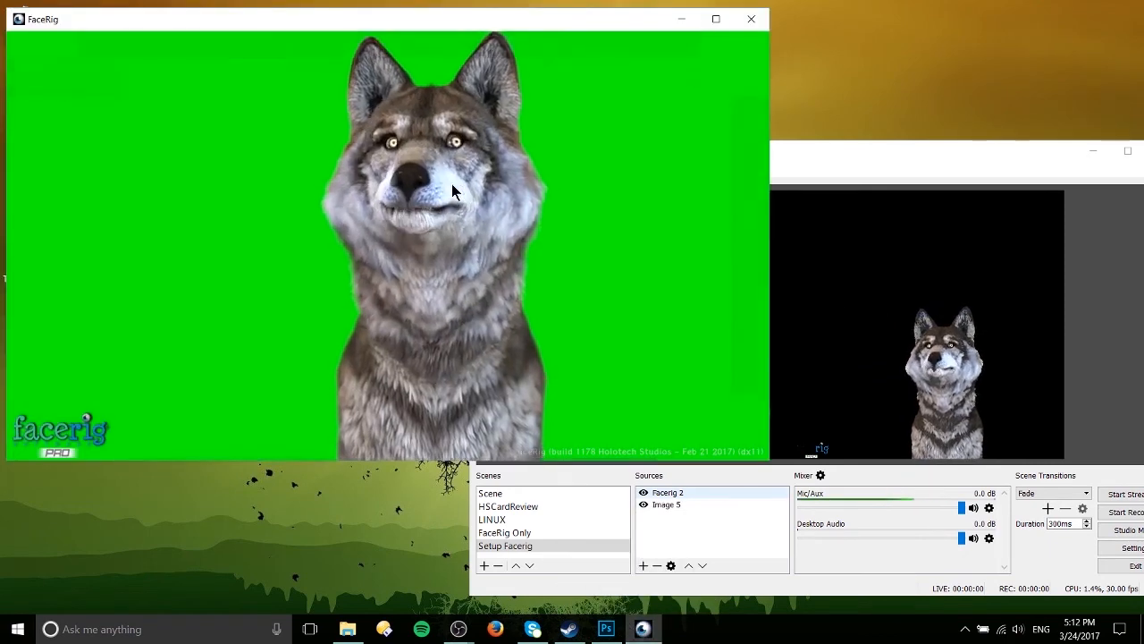
left_click(682, 18)
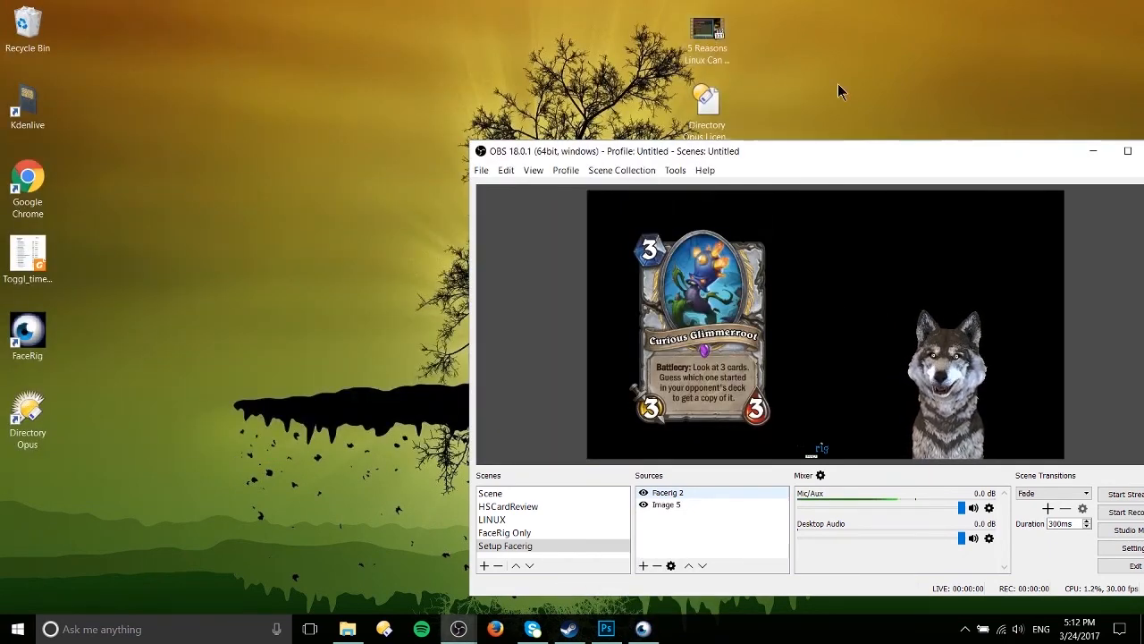
Step: Crop the left side of the Facerig 2 capture in OBS to cut off the FaceRig logo, and deselect the source
left_click(816, 453)
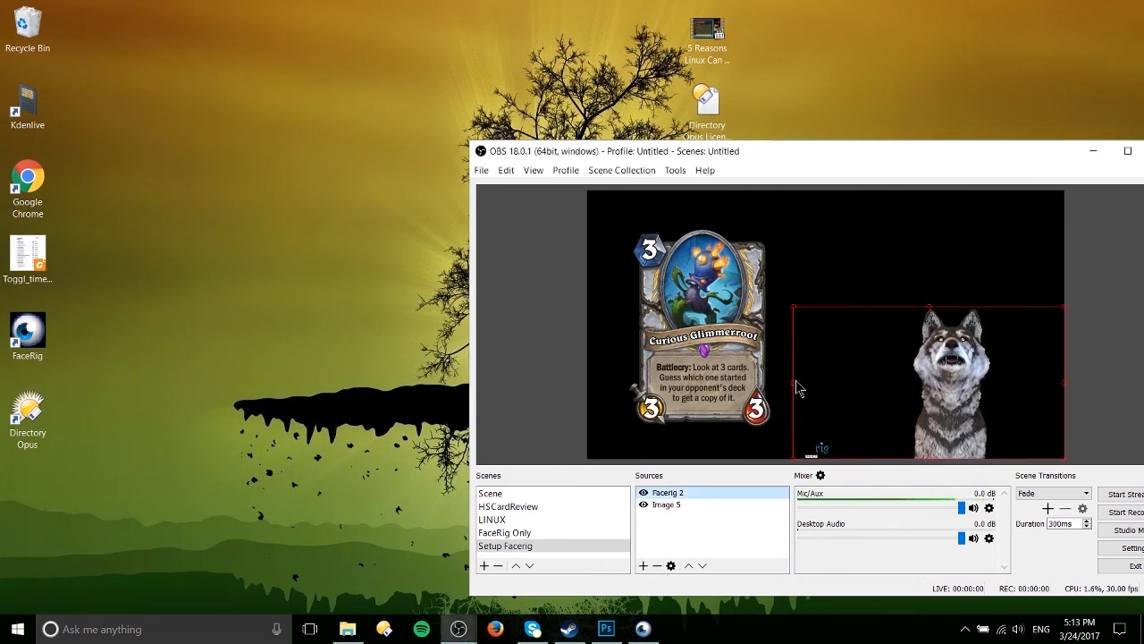
key("alt")
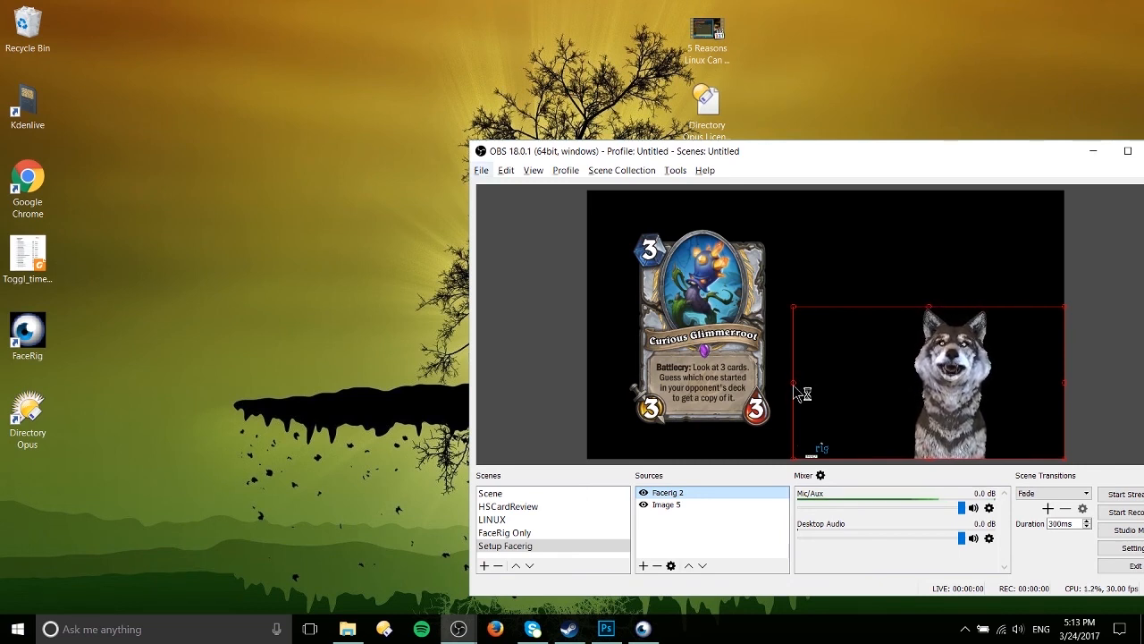
left_click_drag(796, 391, 837, 390)
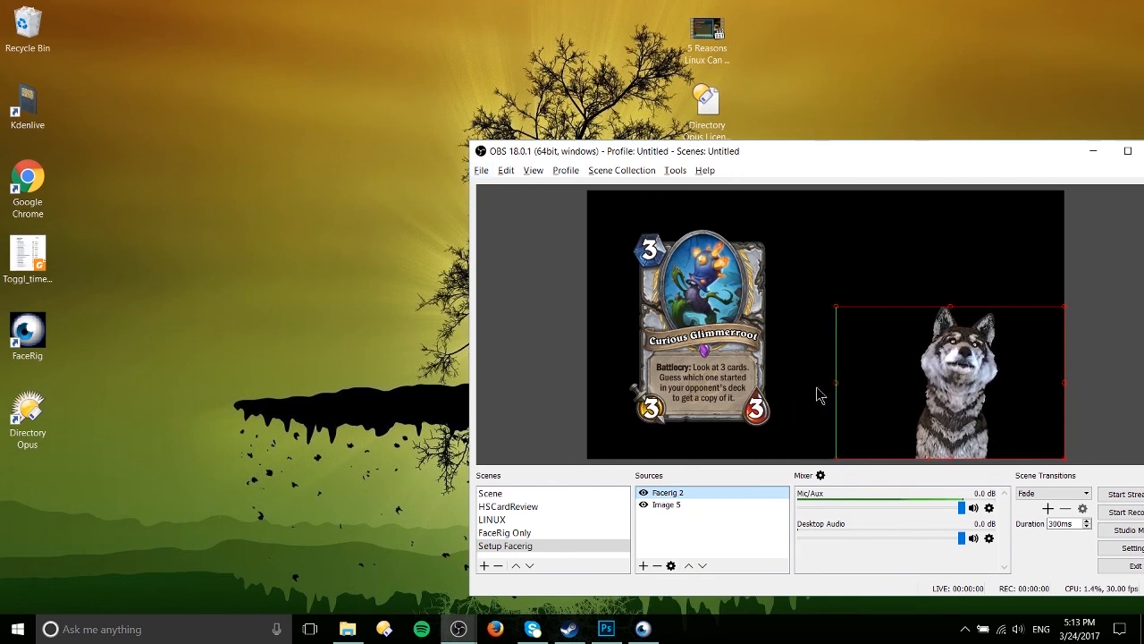
left_click(823, 395)
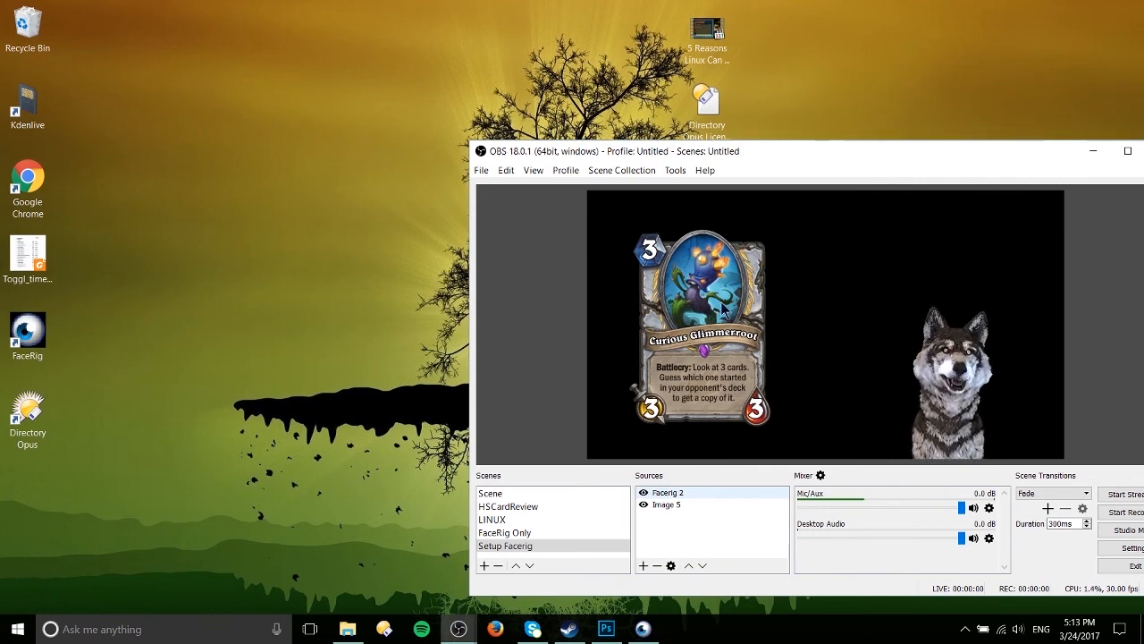
left_click_drag(876, 154, 725, 143)
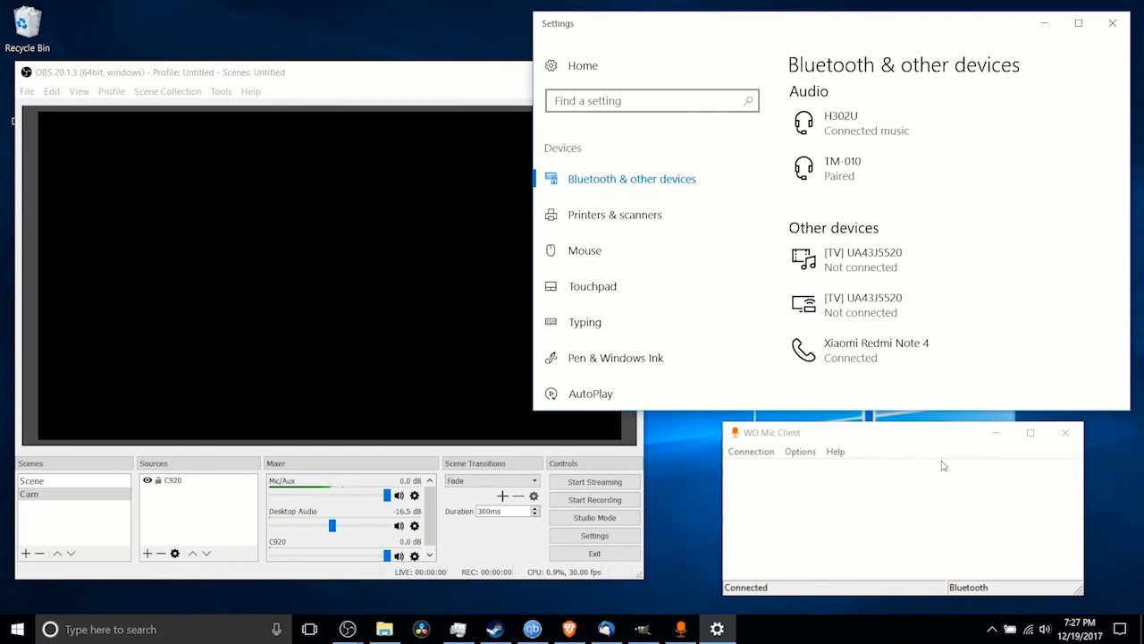
Step: Check in the Mic/Aux properties that the audio device is Microphone (WO Mic Device), and close the dialog
left_click(338, 87)
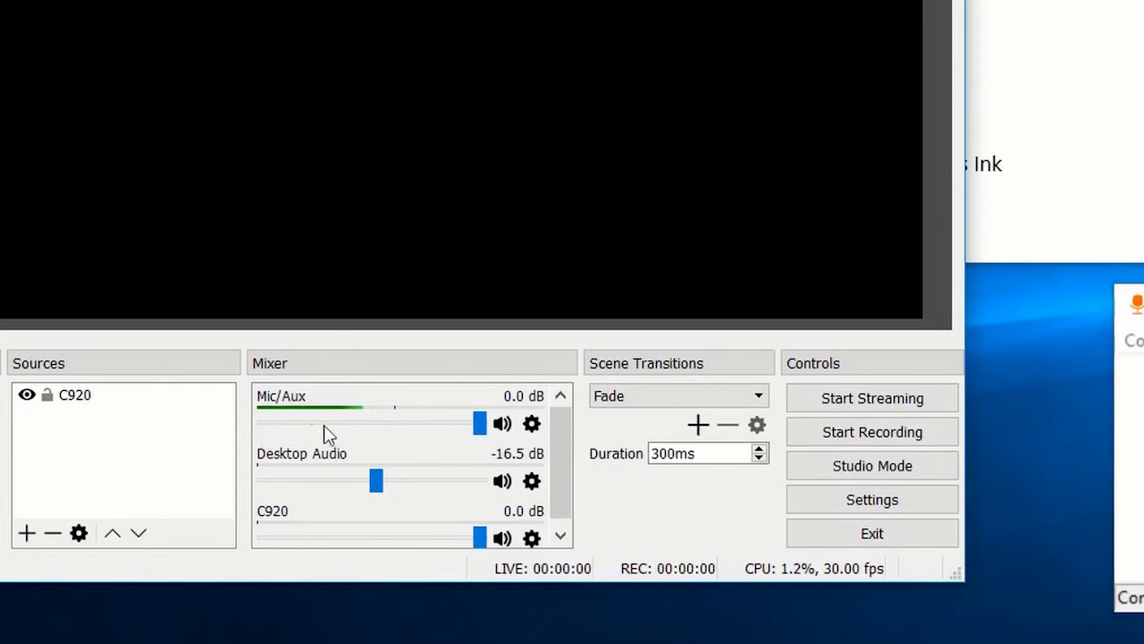
left_click(531, 425)
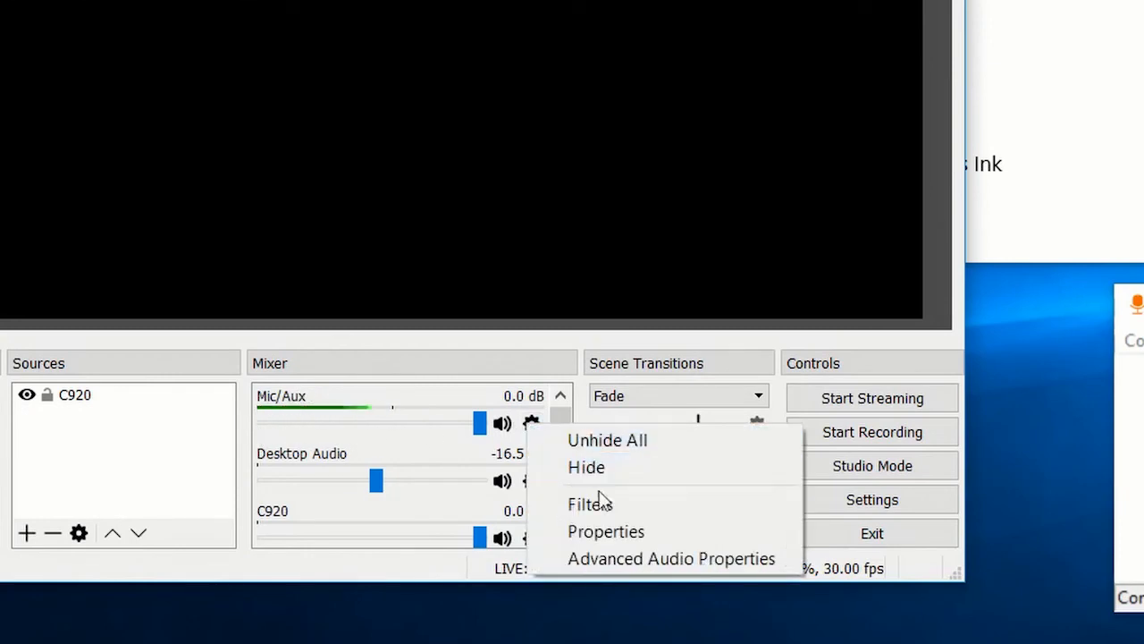
left_click(613, 531)
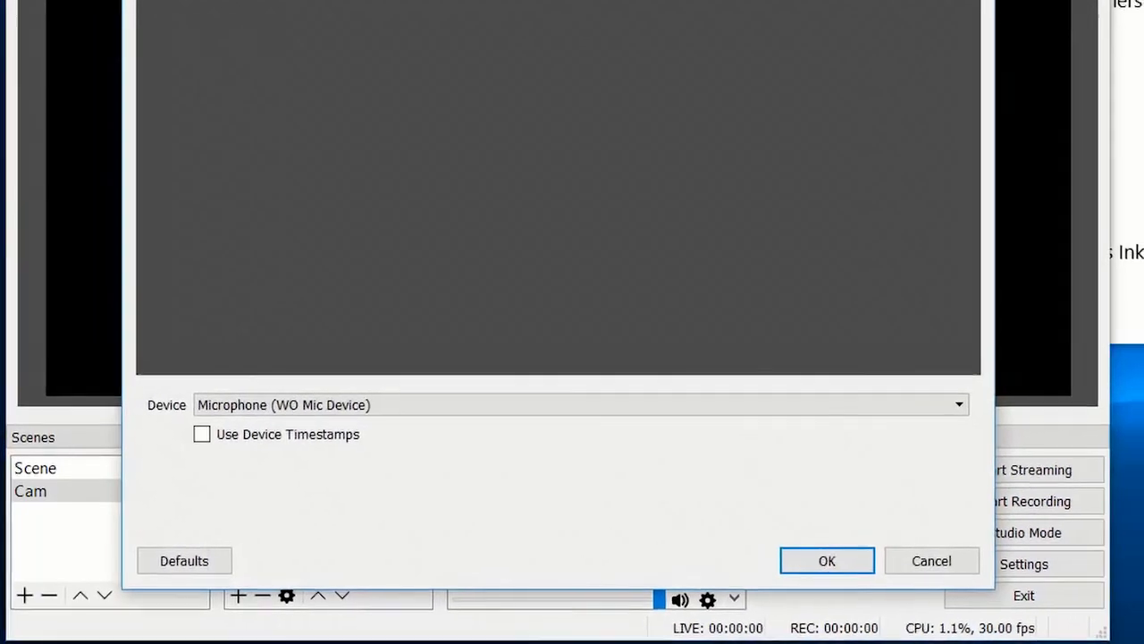
left_click_drag(483, 0, 1035, 0)
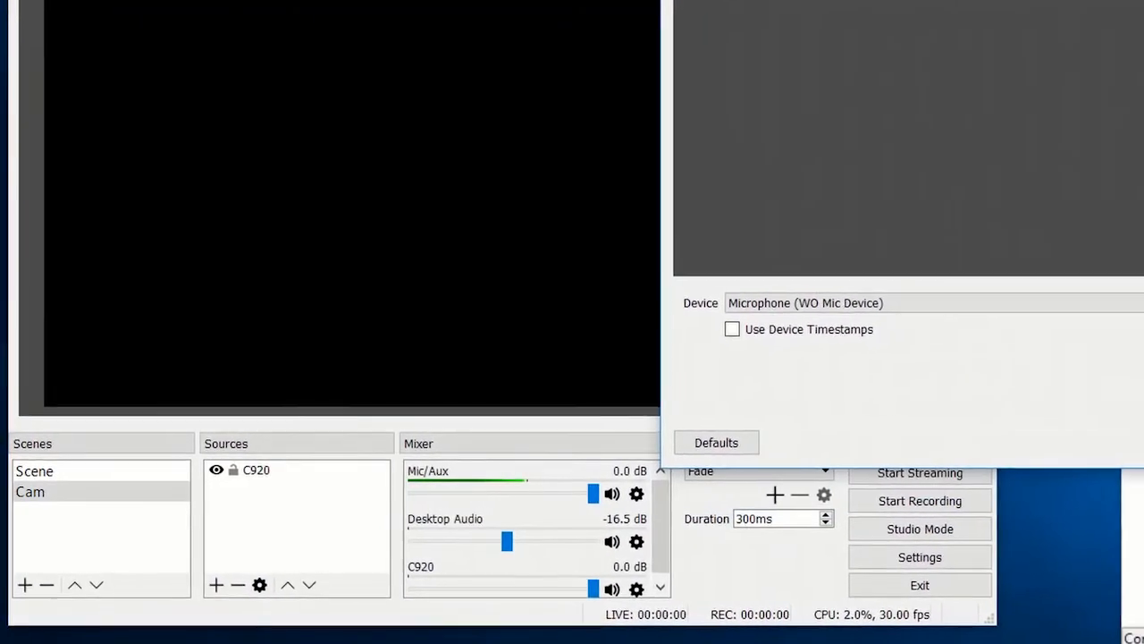
left_click_drag(924, 5, 708, 0)
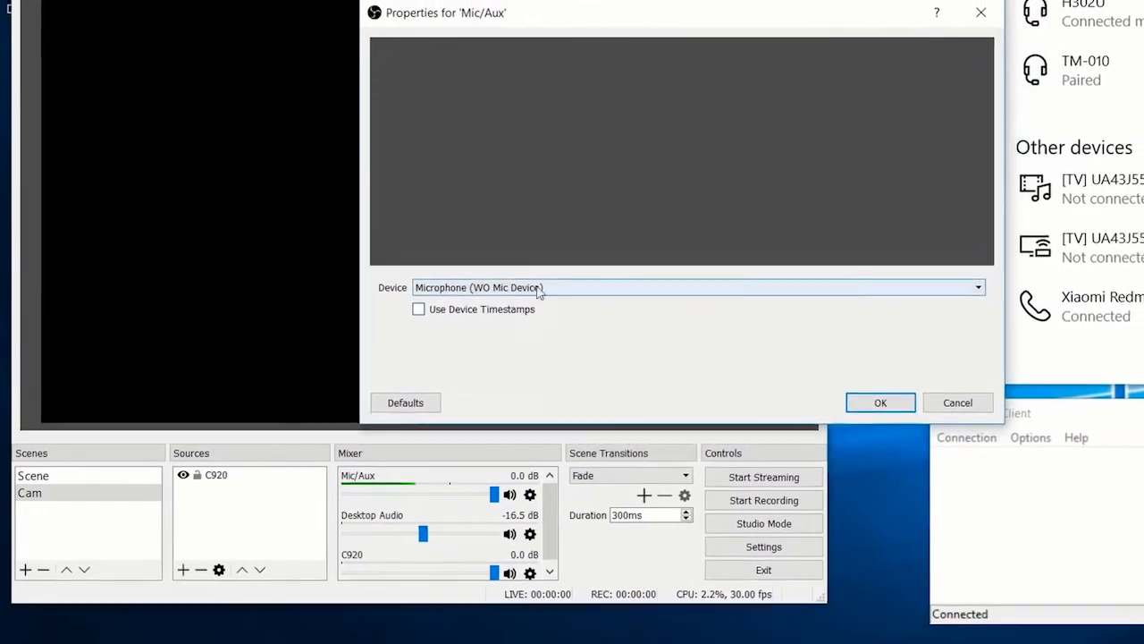
left_click(539, 289)
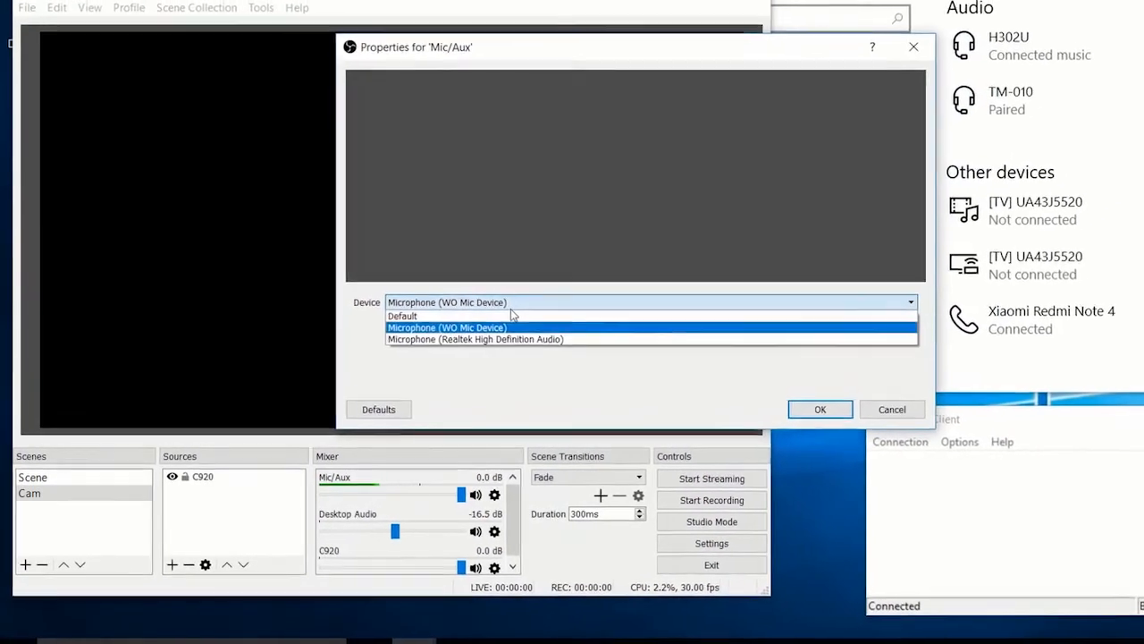
left_click(543, 314)
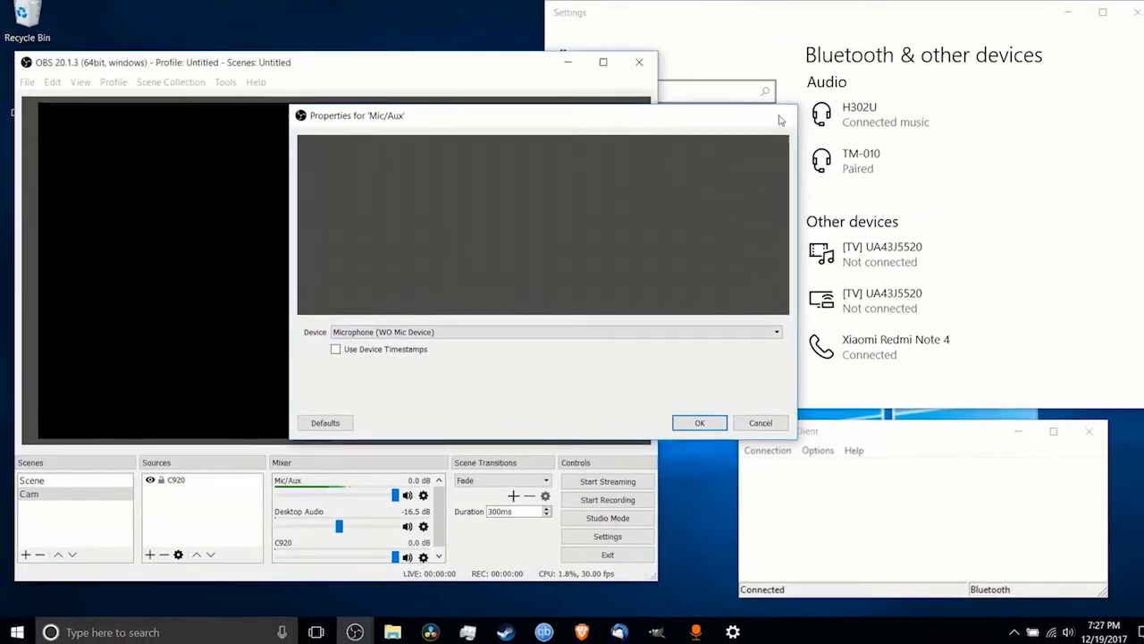
left_click(846, 81)
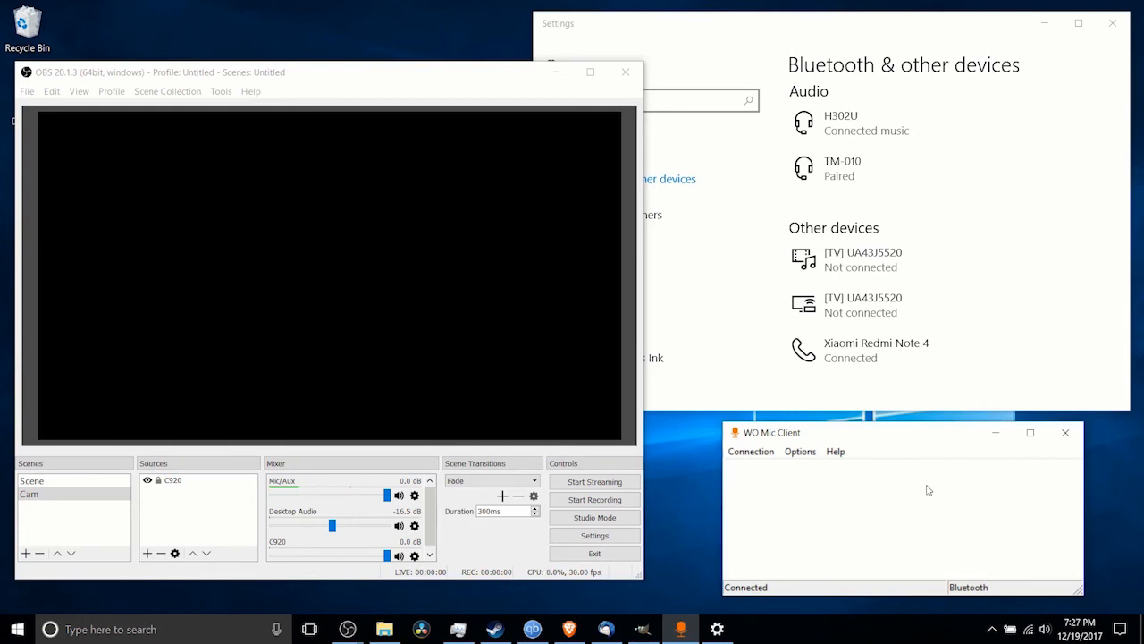
Step: Review the Bluetooth & other devices settings, from the option for adding a device to the Xiaomi Redmi Note 4's connection status
left_click(1037, 386)
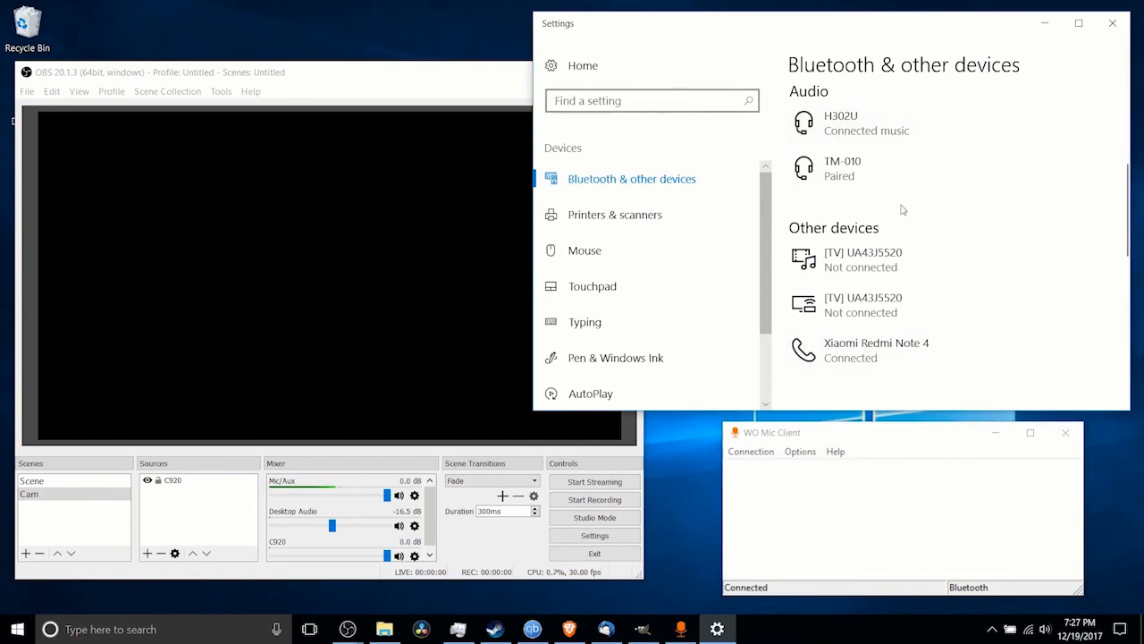
scroll(903, 210, "up", 3)
scroll(825, 133, "down", 3)
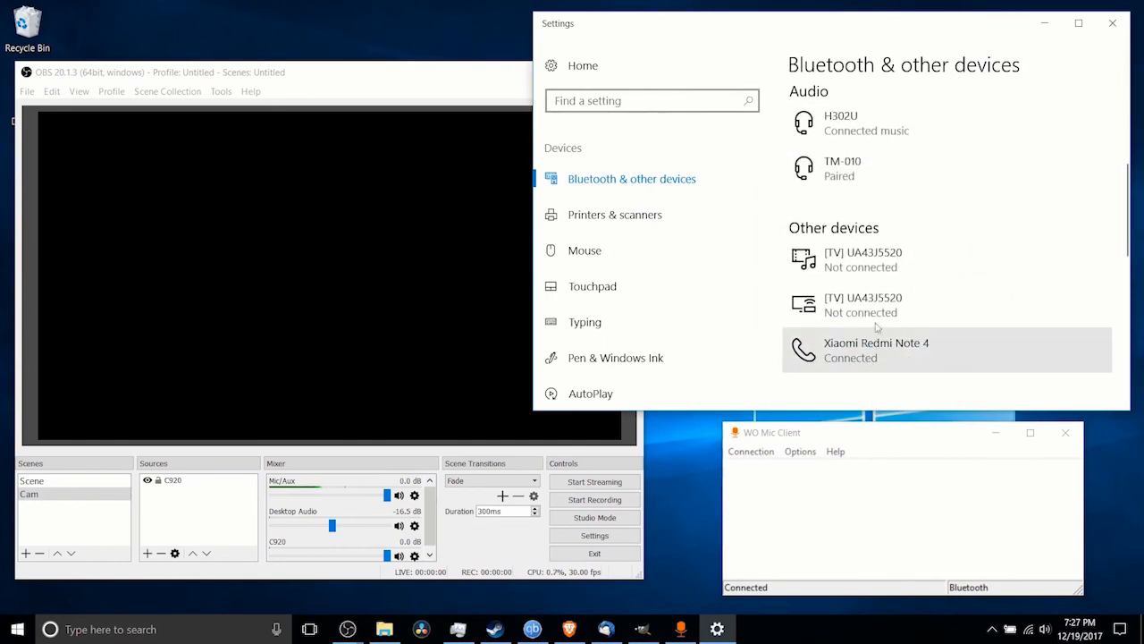
scroll(1040, 360, "up", 3)
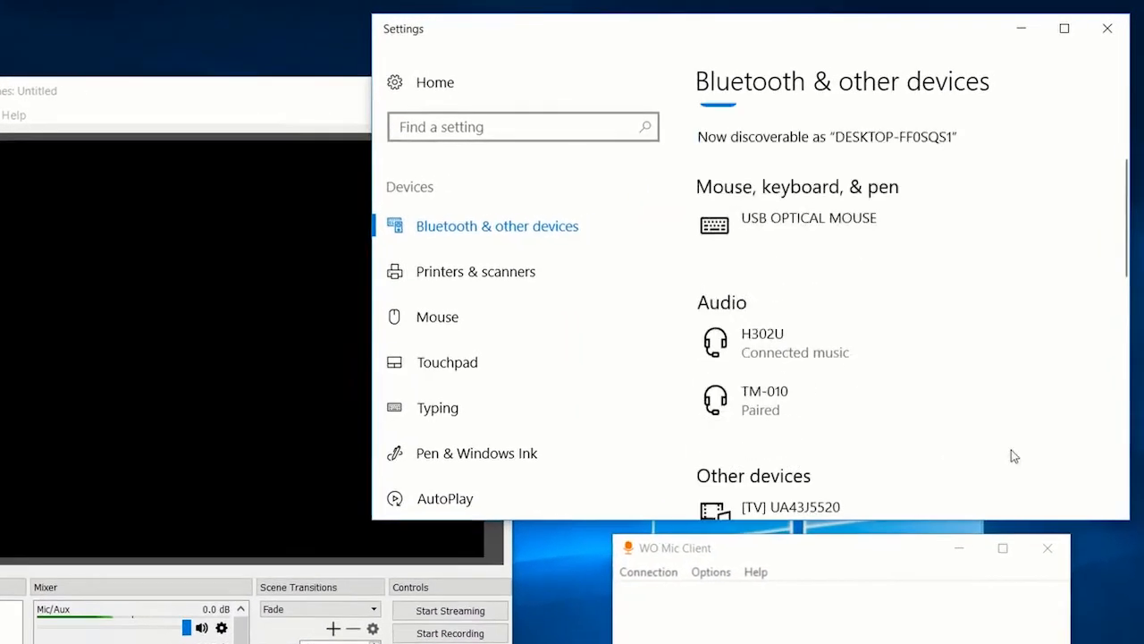
scroll(1014, 456, "up", 2)
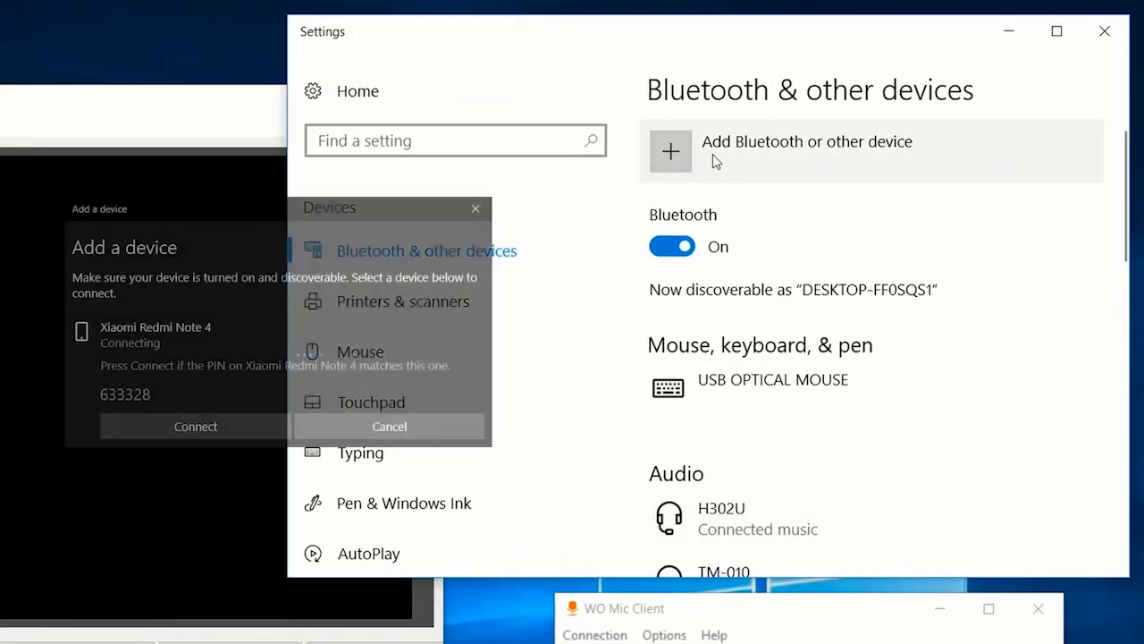
scroll(804, 331, "down", 3)
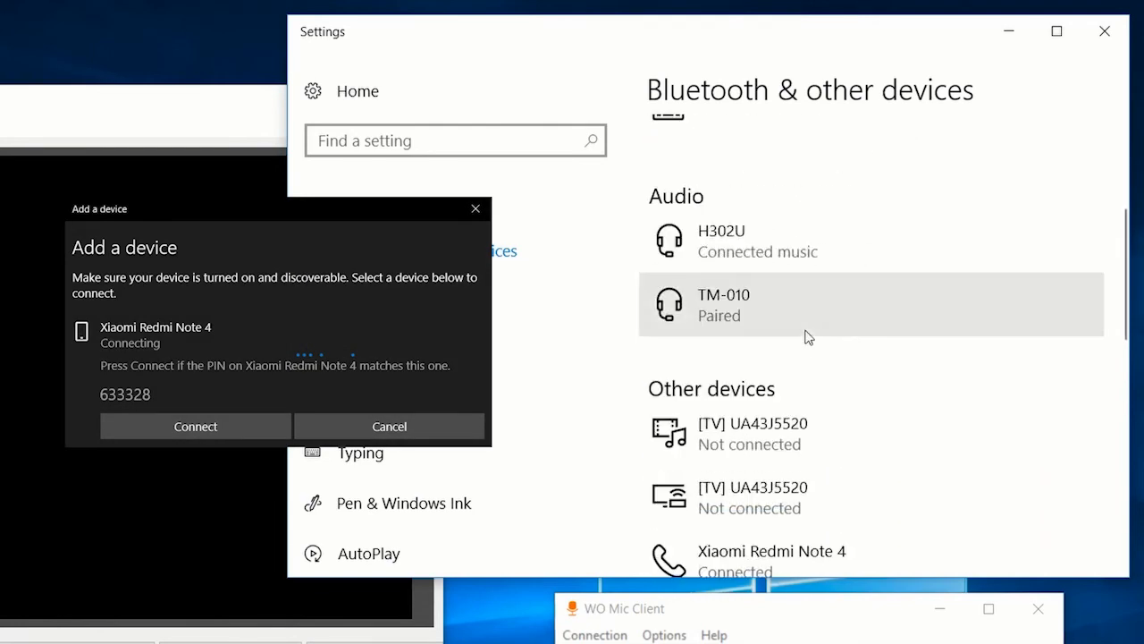
scroll(832, 462, "down", 2)
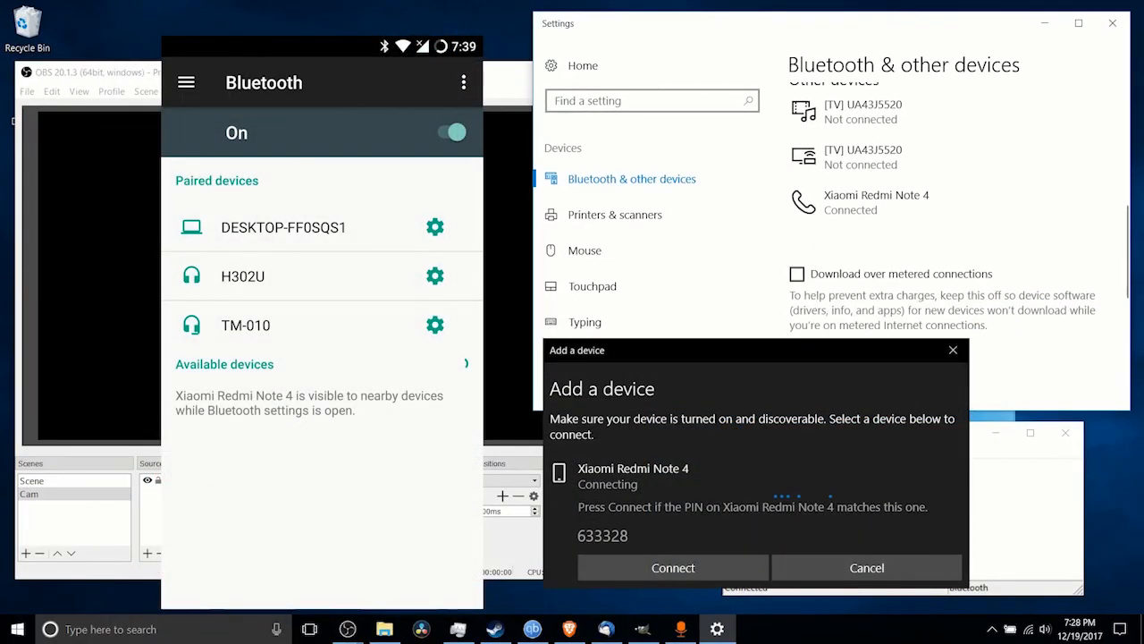
mouse_move(981, 432)
left_mouse_down()
mouse_move(1008, 426)
mouse_move(977, 438)
left_mouse_up()
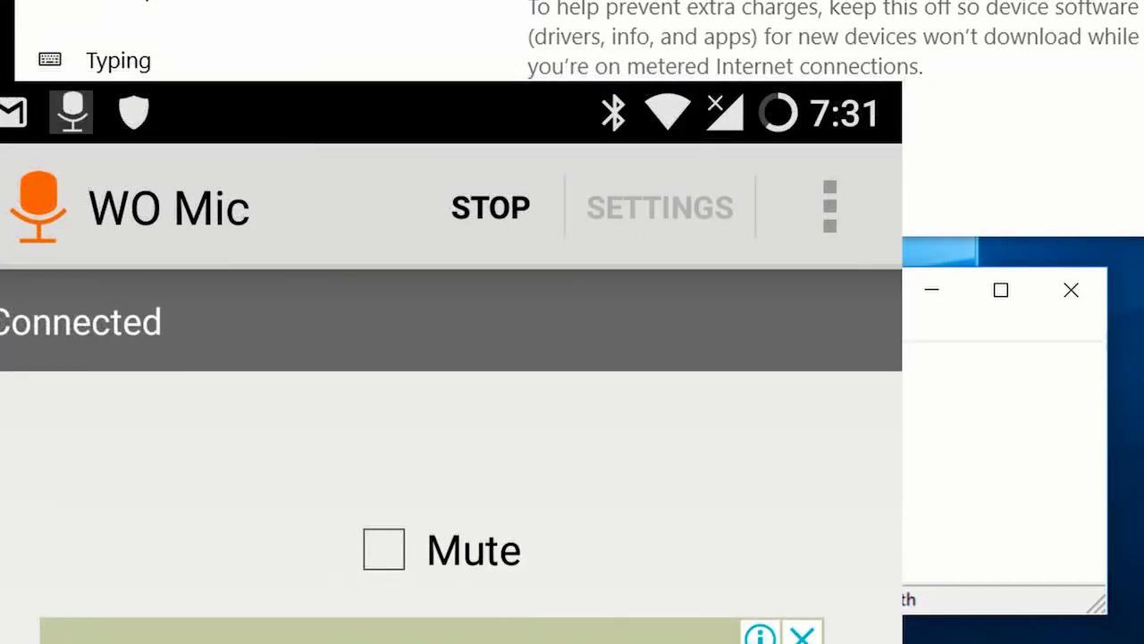
Step: Reposition the WO Mic Client window and look at its connection commands, leaving the connection unchanged
left_click_drag(626, 290, 602, 278)
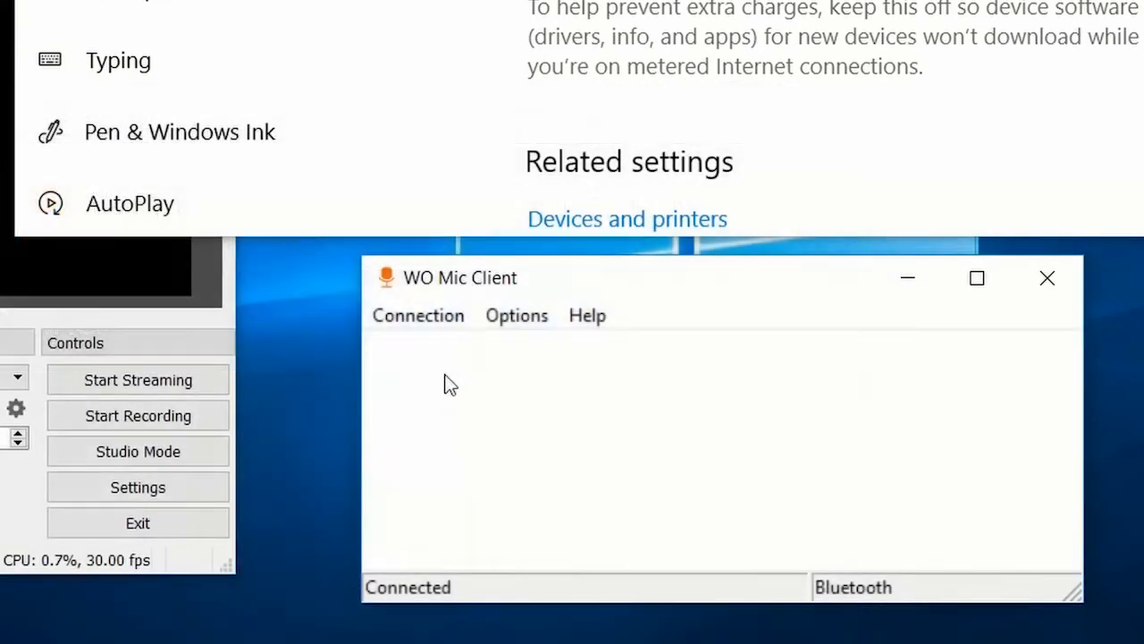
left_click(445, 319)
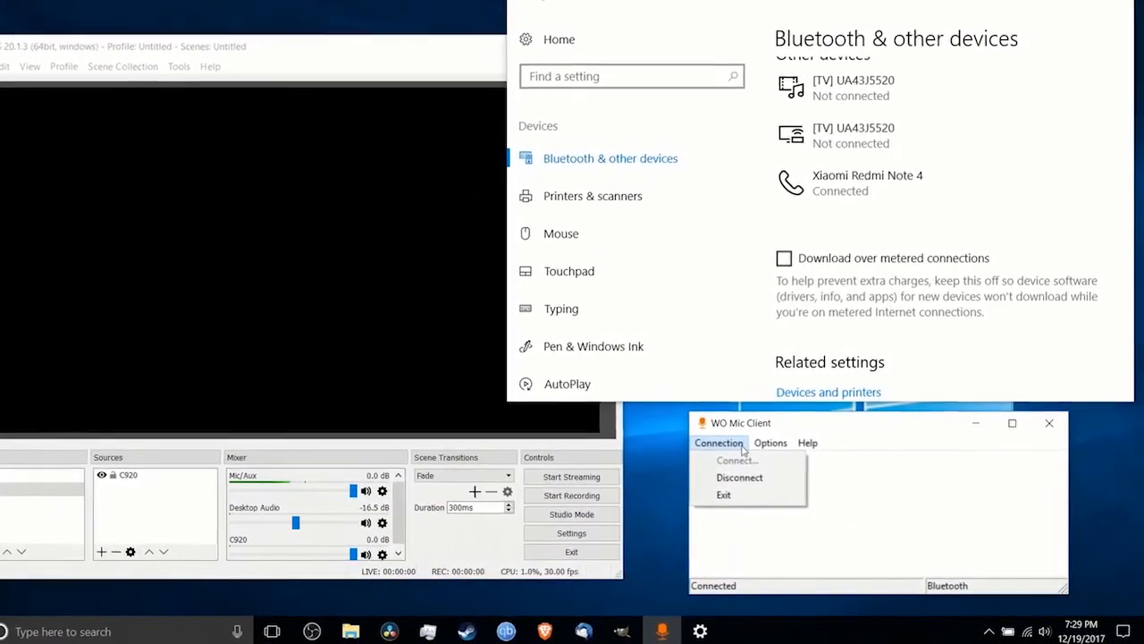
left_click(758, 430)
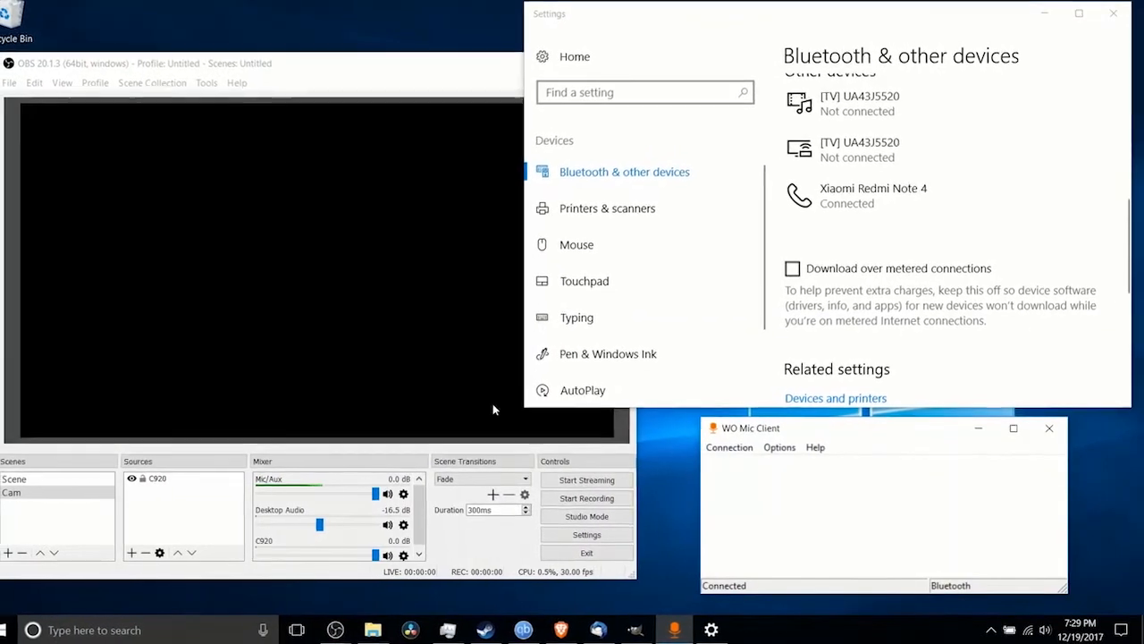
Step: Open the Windows recording devices from the sound options and reposition the dialog
right_click(1057, 632)
right_click(1044, 630)
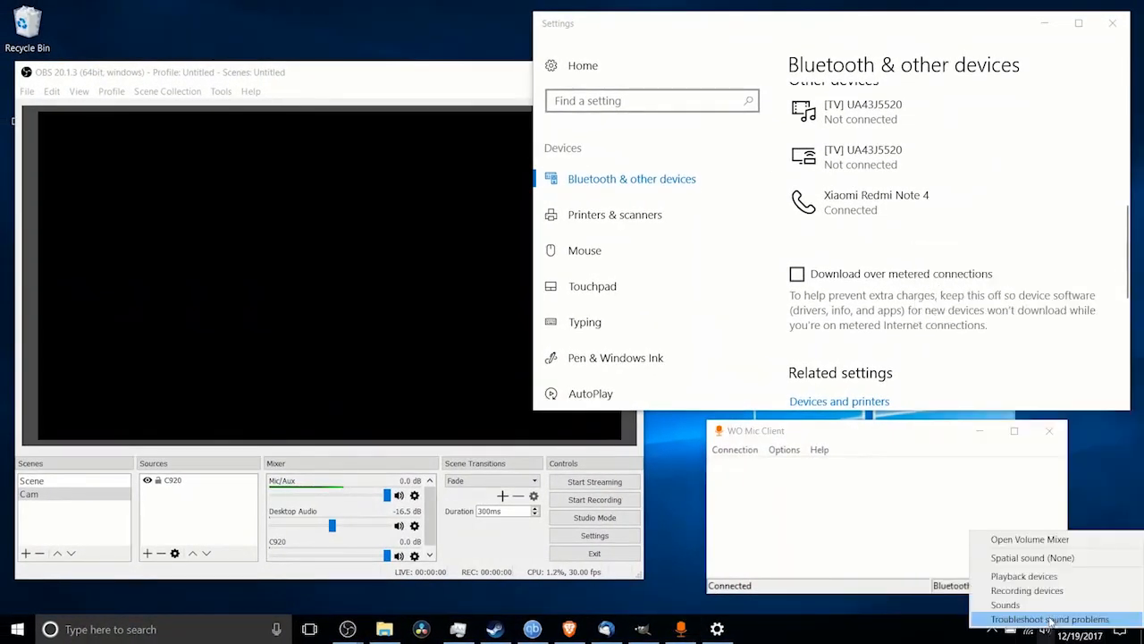
left_click(1055, 590)
left_click_drag(278, 91, 849, 198)
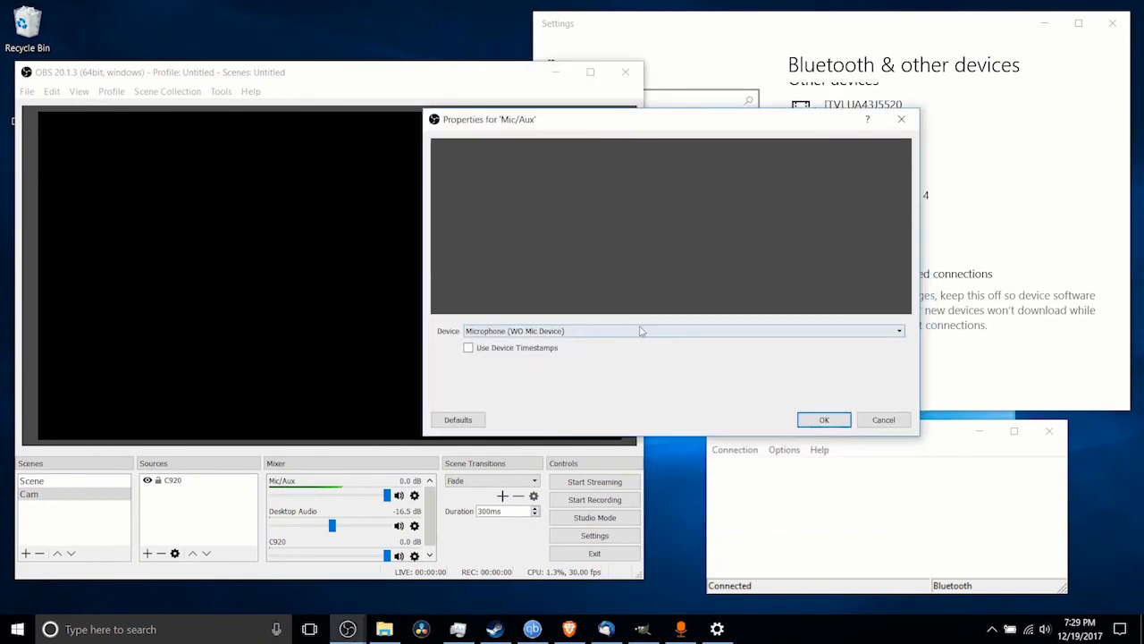
Step: Check the device choices in the OBS Mic/Aux properties, keep Microphone (WO Mic Device), and close the dialog
left_click(640, 331)
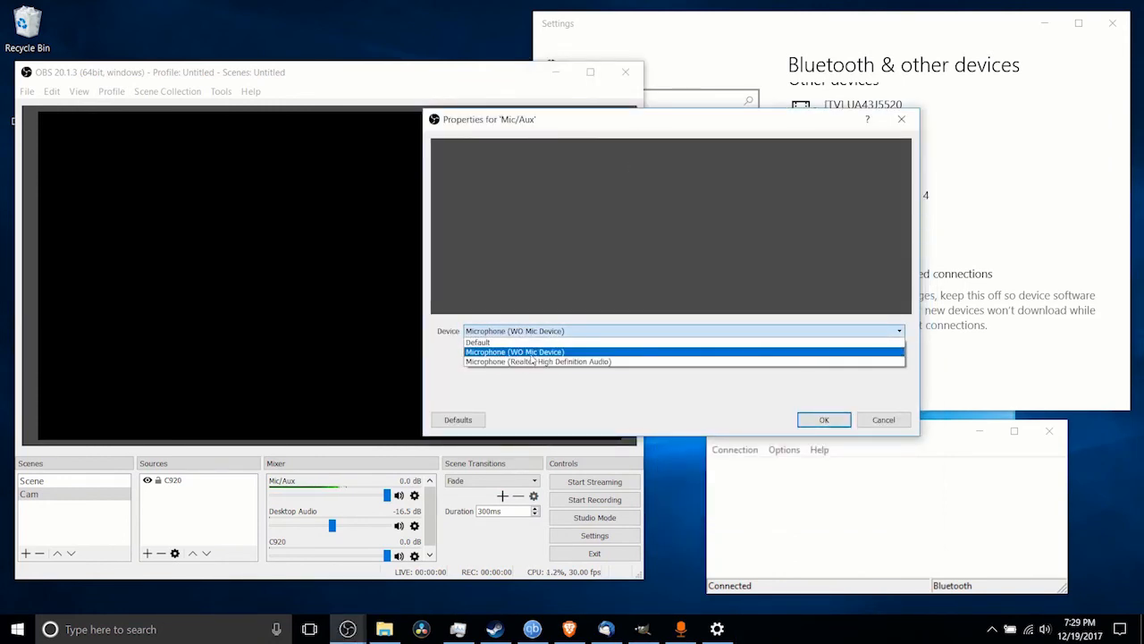
left_click(528, 352)
left_click(902, 422)
left_click(1062, 275)
scroll(1062, 276, "up", 3)
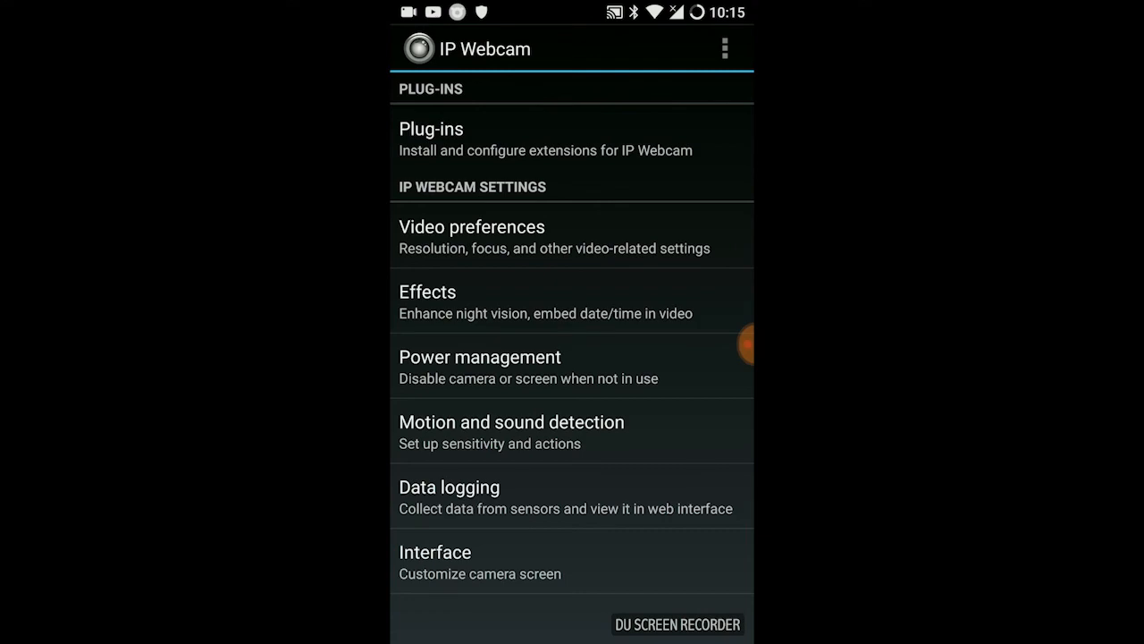
Step: Set the video resolution to 800x600 in IP Webcam's video preferences and return to the main settings
scroll(572, 357, "down", 10)
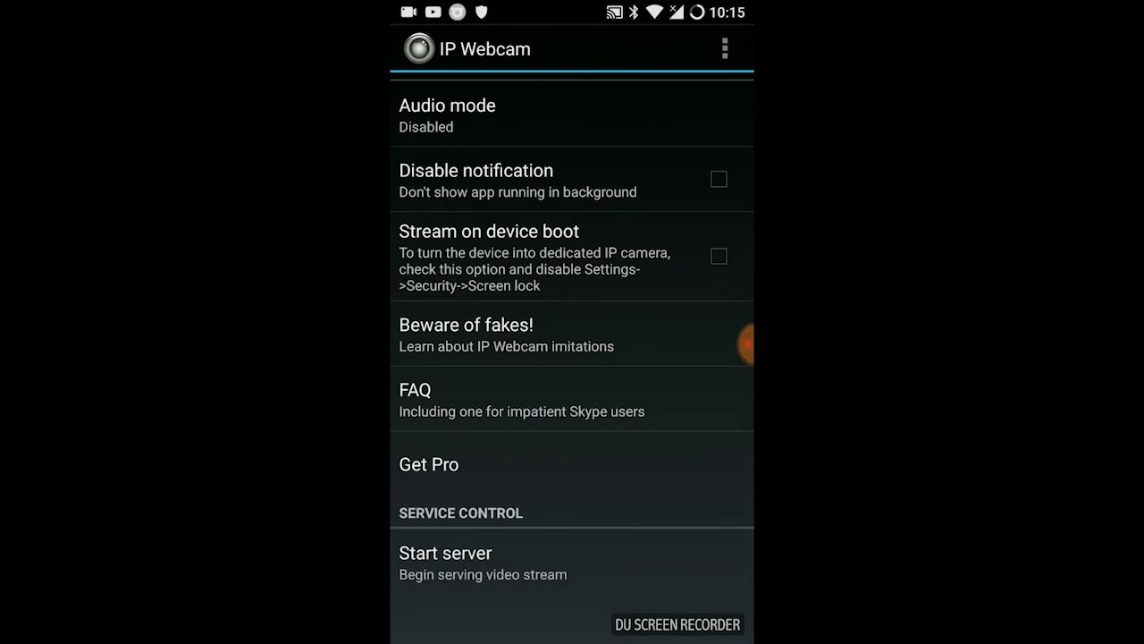
scroll(572, 357, "up", 10)
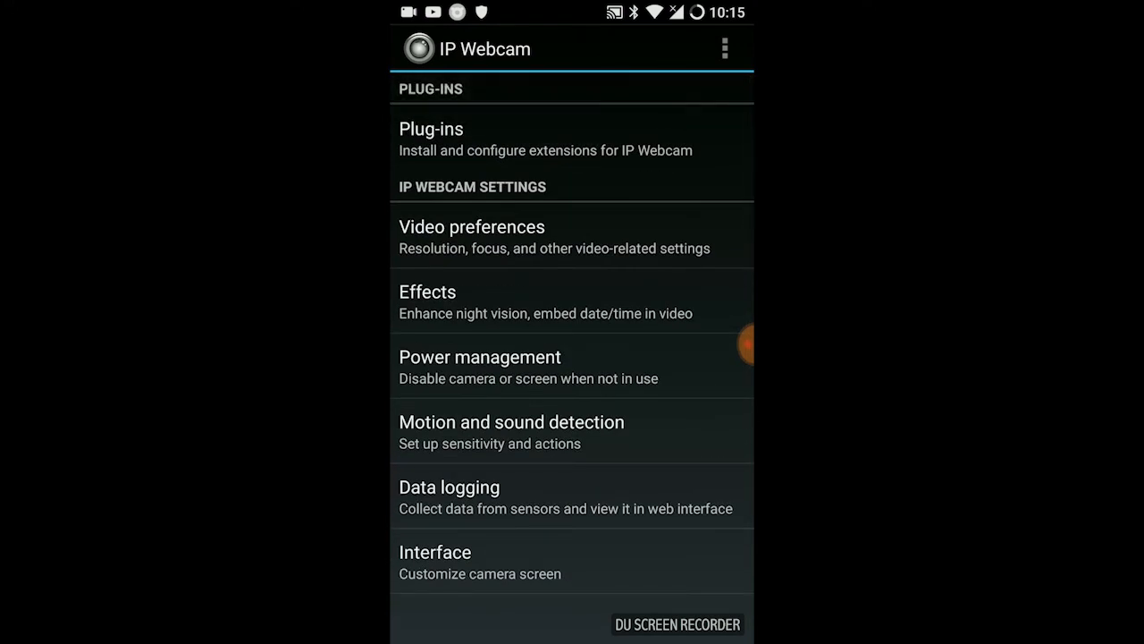
left_click(472, 234)
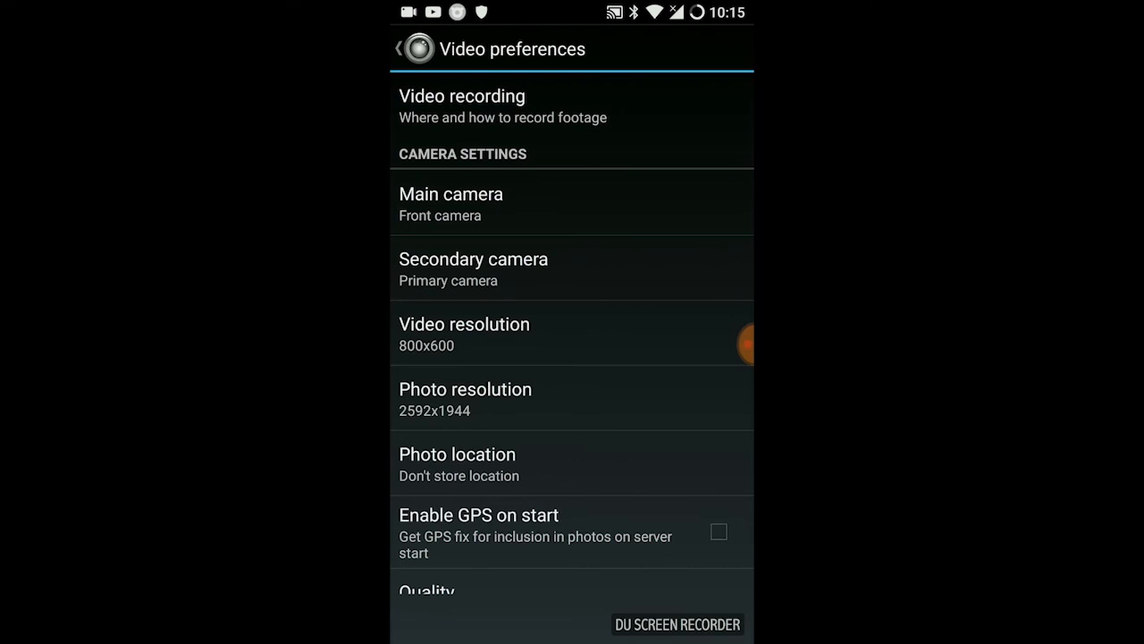
left_click(464, 332)
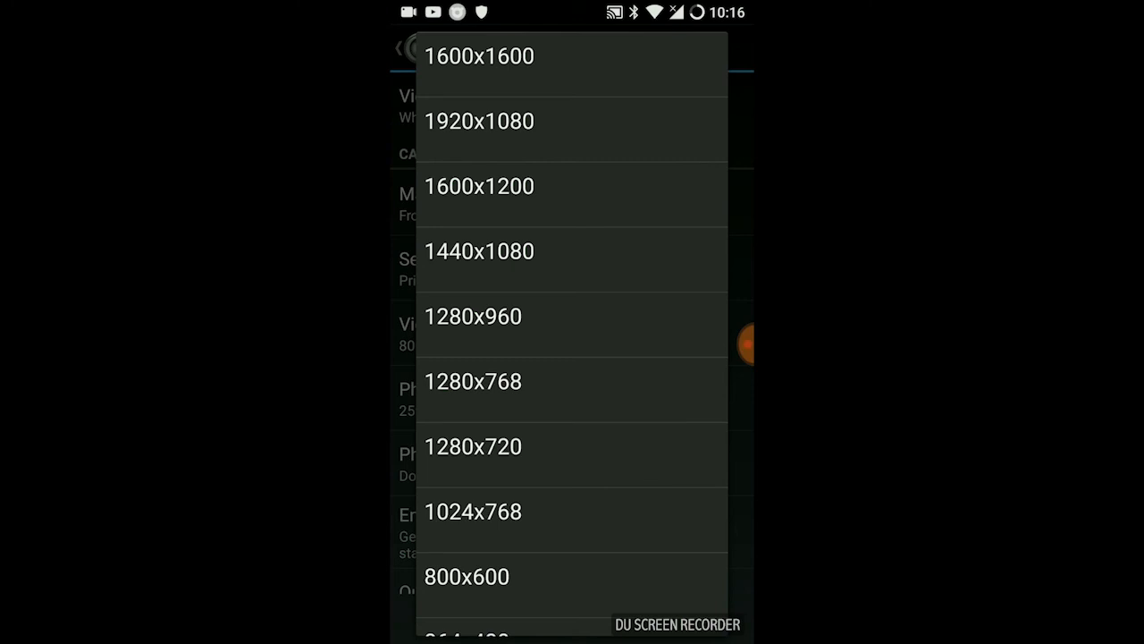
scroll(573, 331, "down", 2)
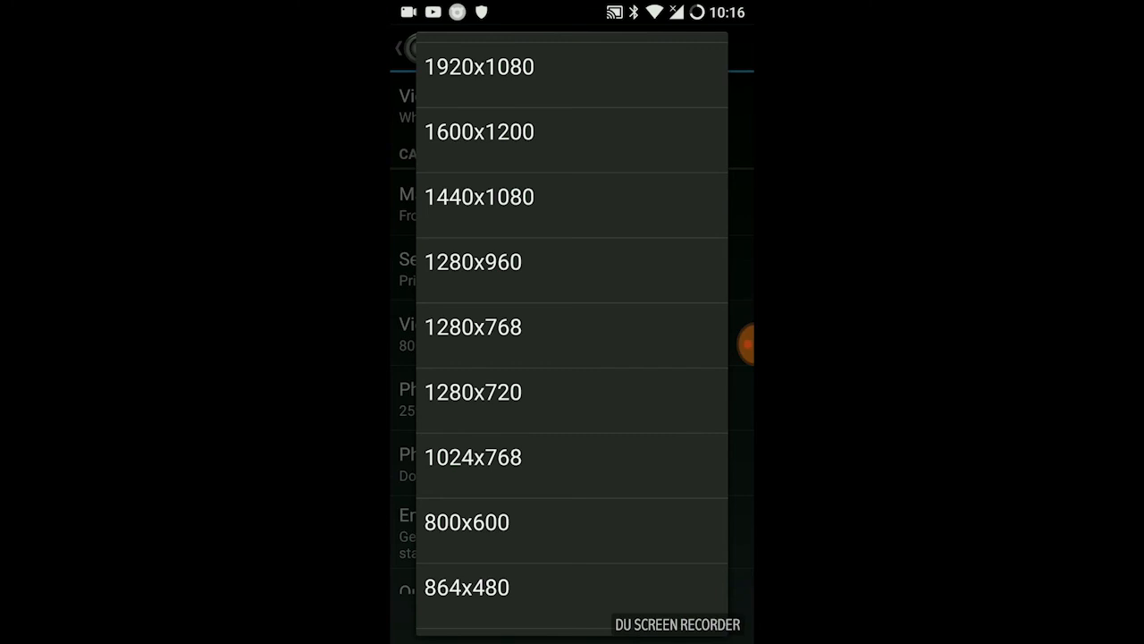
left_click(467, 522)
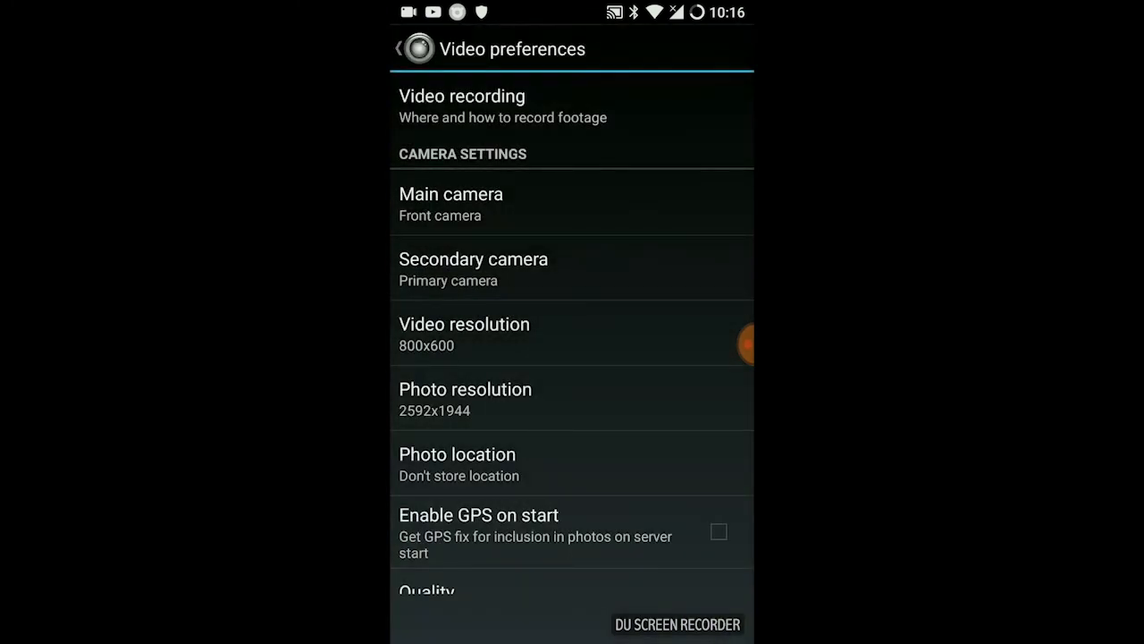
key("Escape")
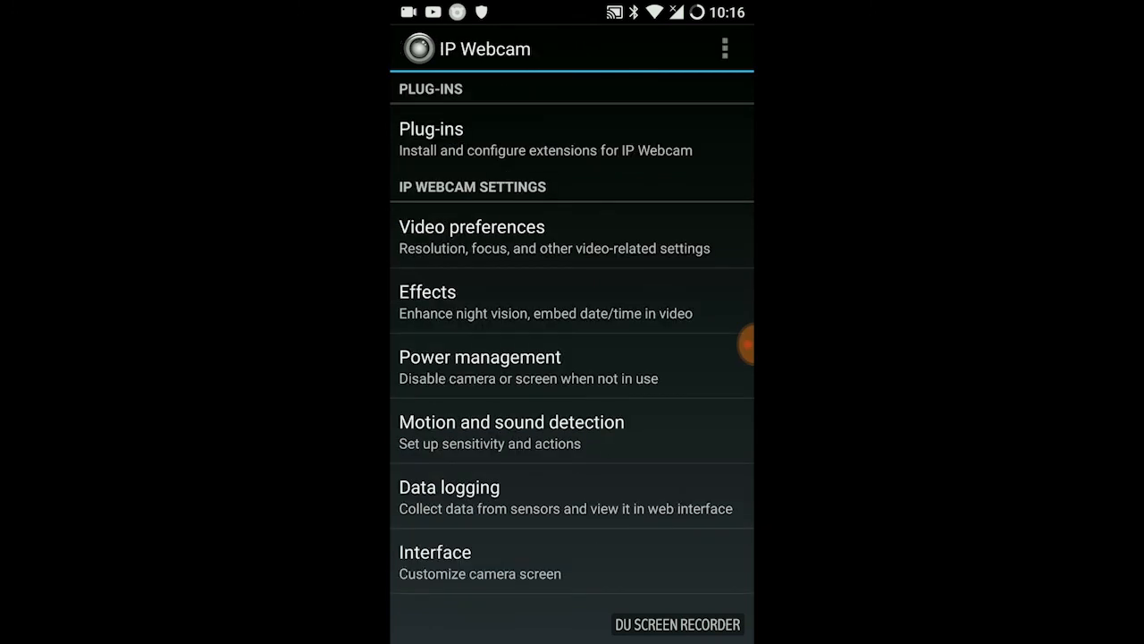
Step: Review the audio mode options in IP Webcam and leave them without changing the mode
scroll(572, 334, "down", 10)
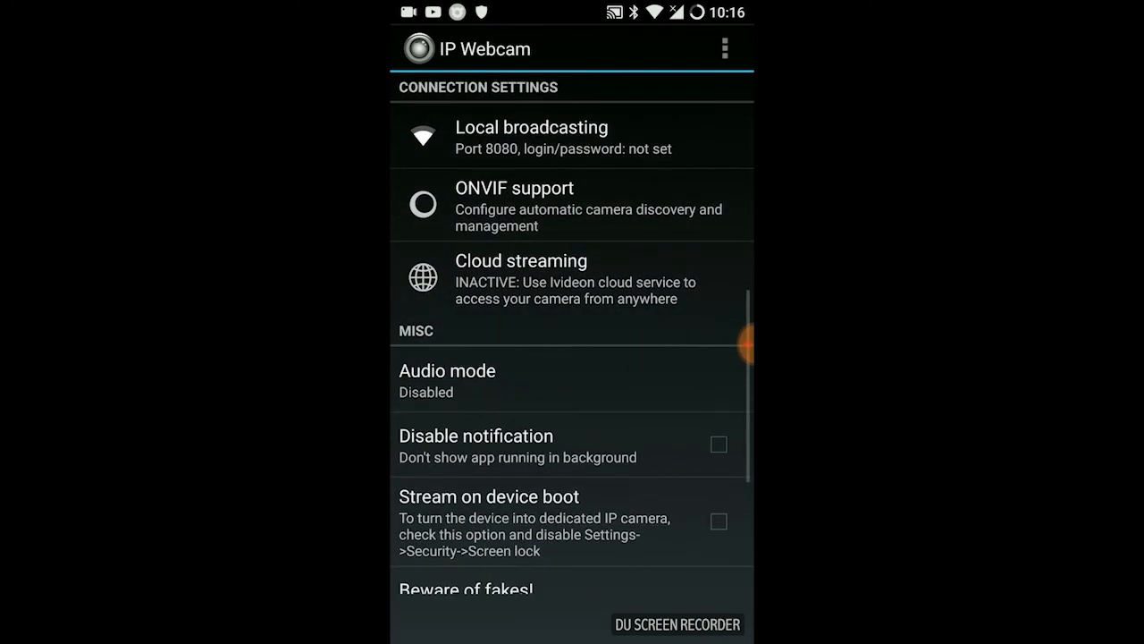
scroll(573, 334, "down", 2)
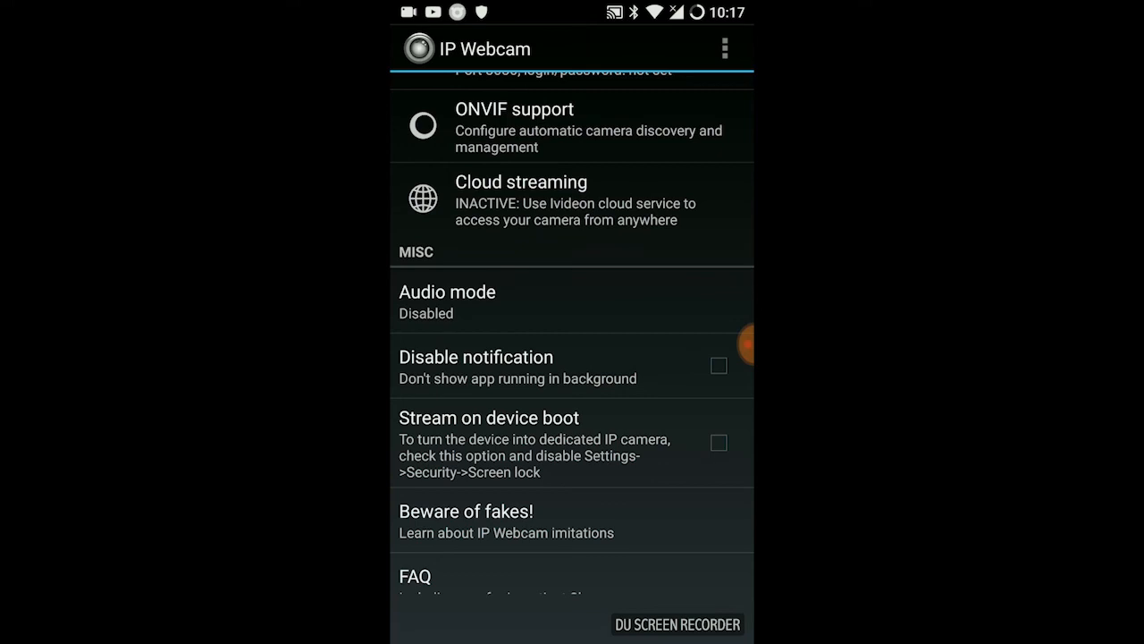
left_click(447, 301)
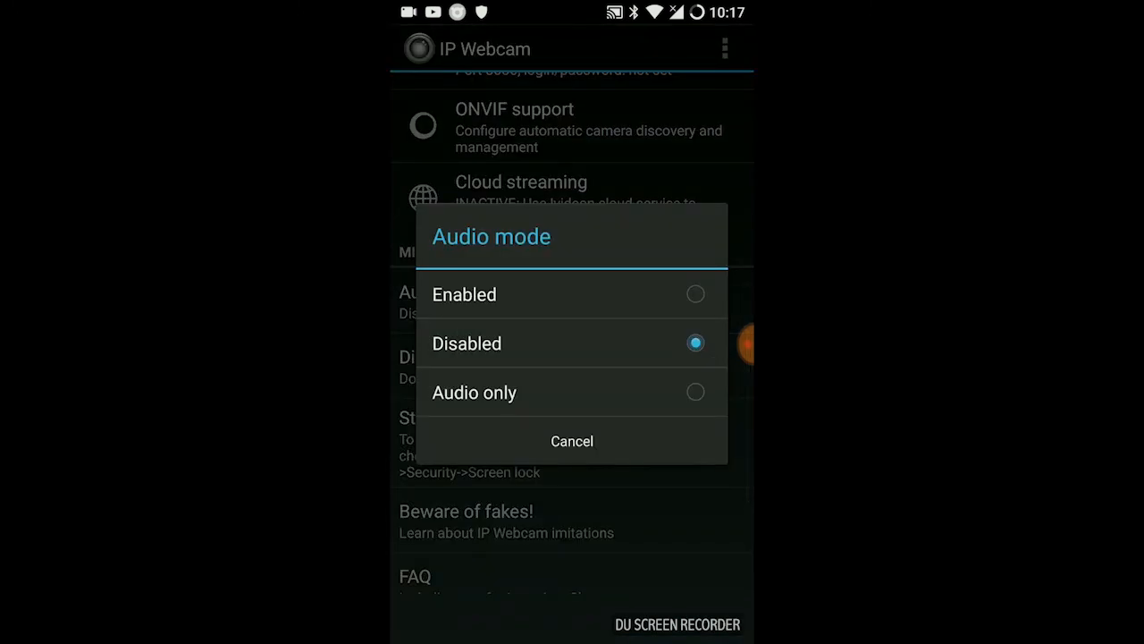
left_click(572, 441)
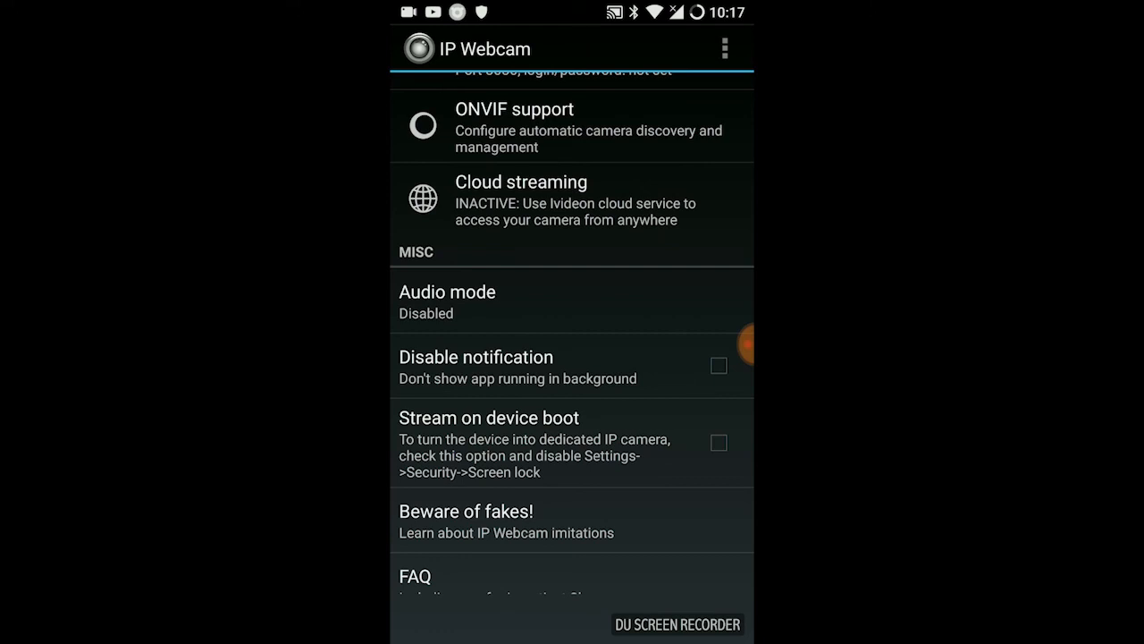
Step: Look through the IP Webcam settings list and the Effects page, including night vision and text overlay
scroll(572, 357, "up", 10)
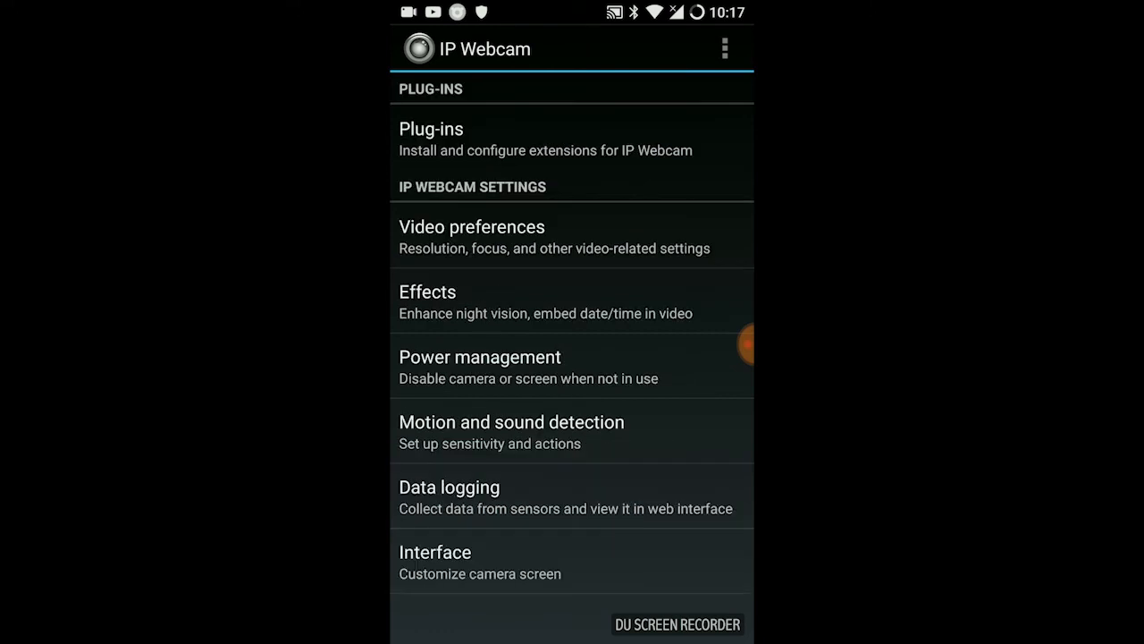
scroll(572, 357, "down", 2)
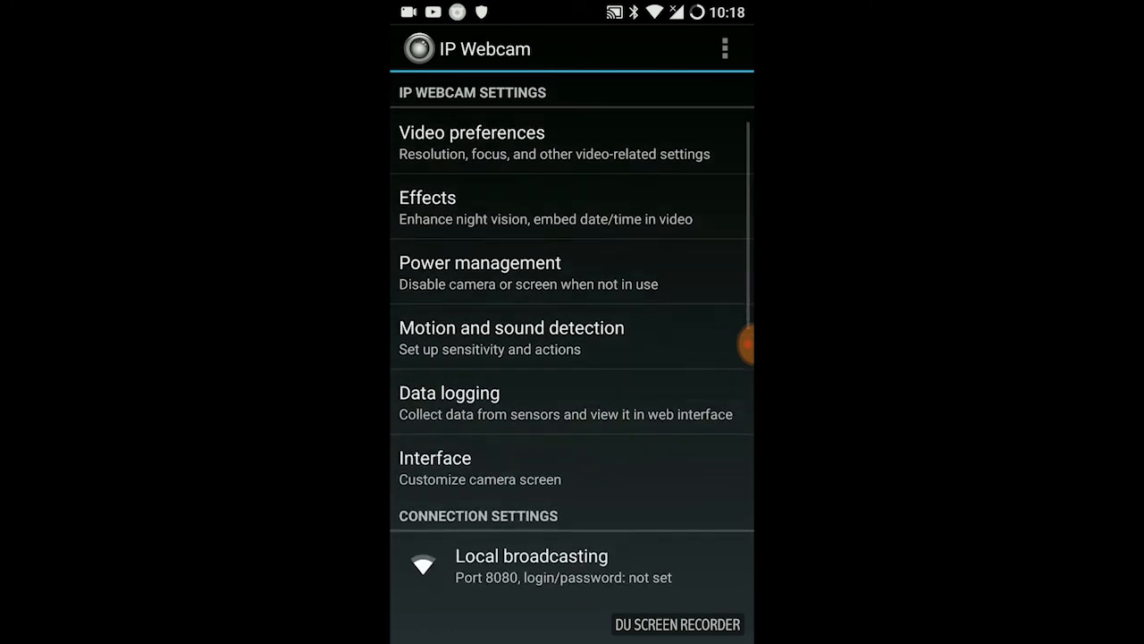
scroll(572, 358, "down", 3)
scroll(572, 357, "down", 2)
scroll(572, 357, "up", 5)
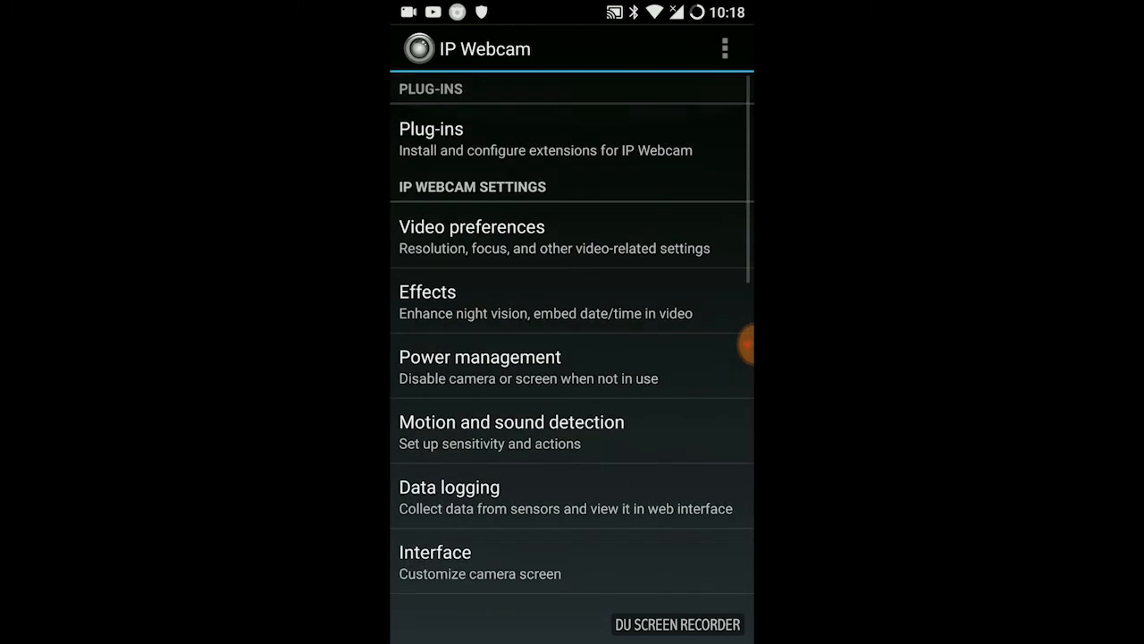
left_click(465, 302)
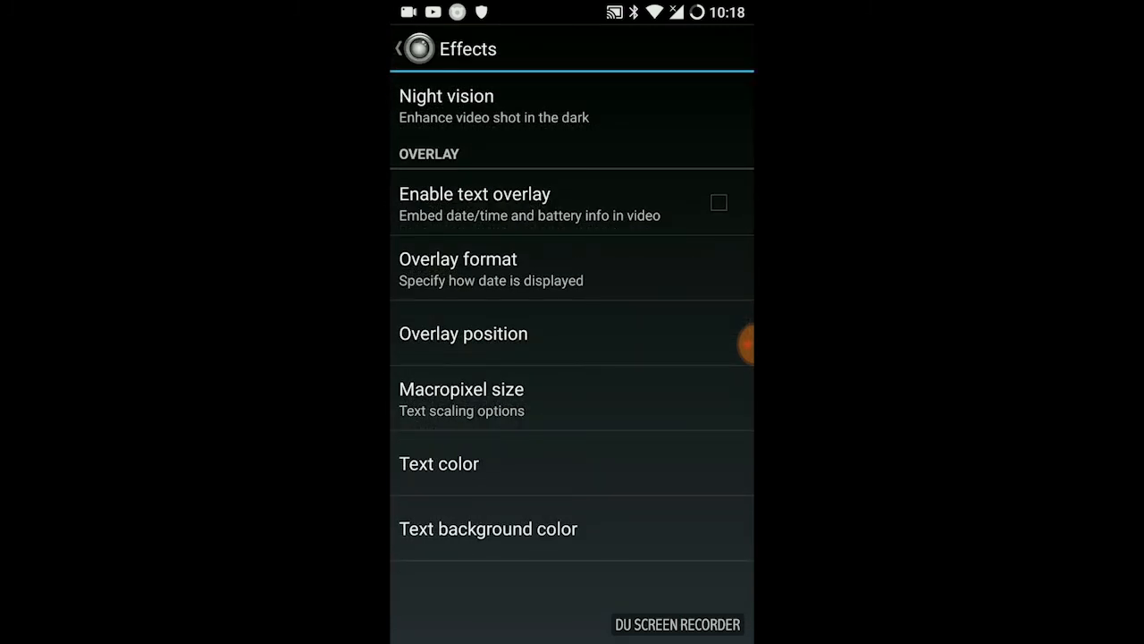
key("Escape")
Step: Start the IP Webcam server to begin serving the phone's video stream
scroll(572, 357, "down", 10)
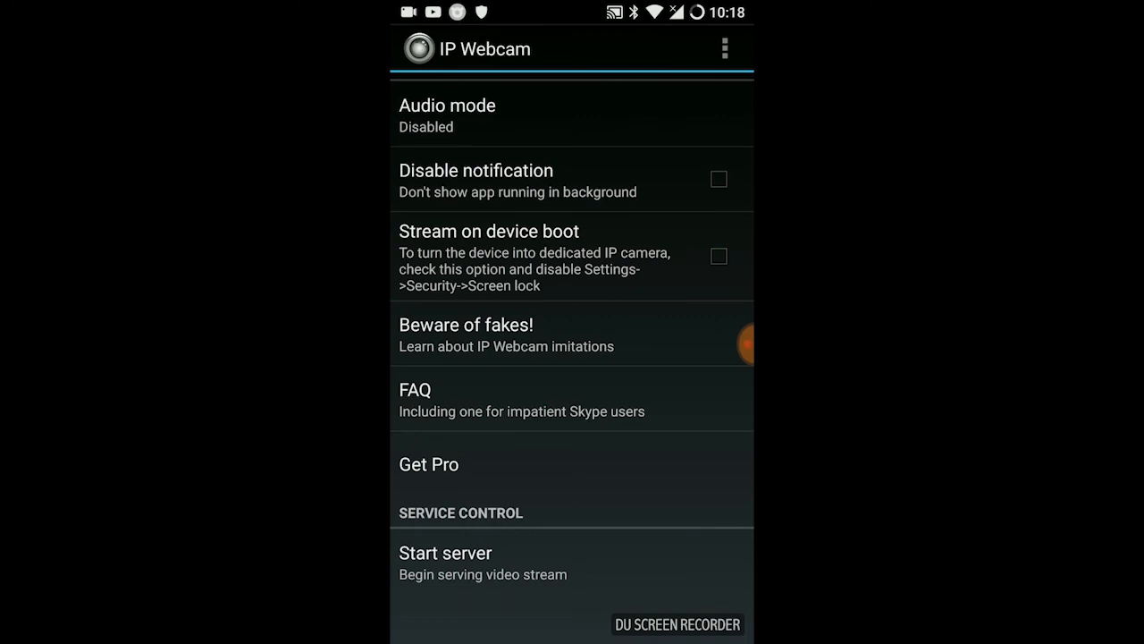
left_click(483, 561)
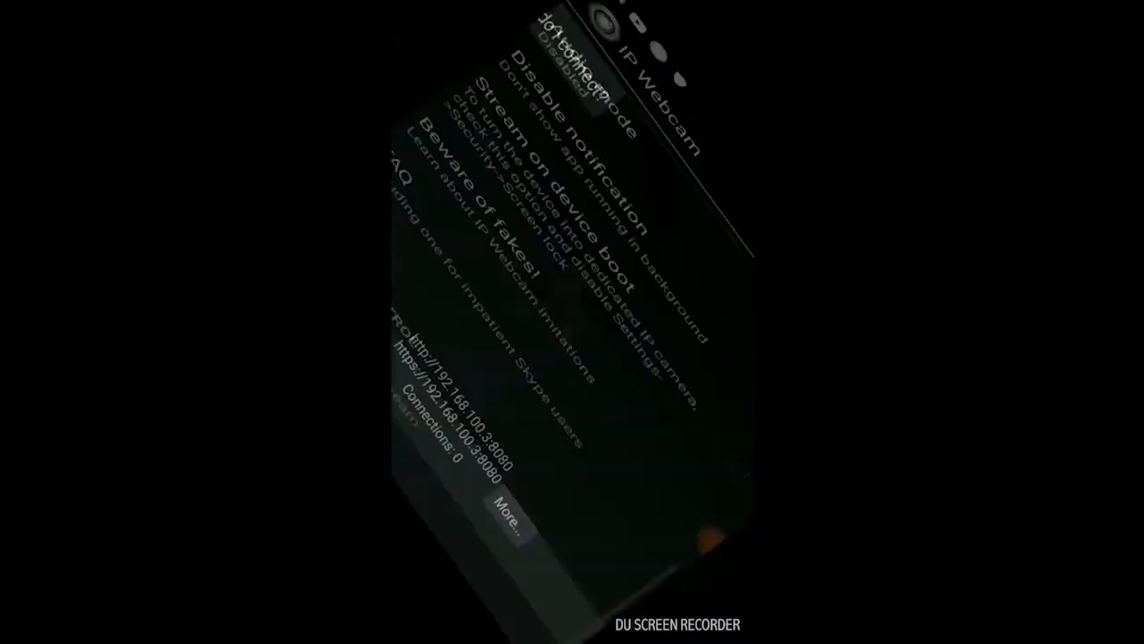
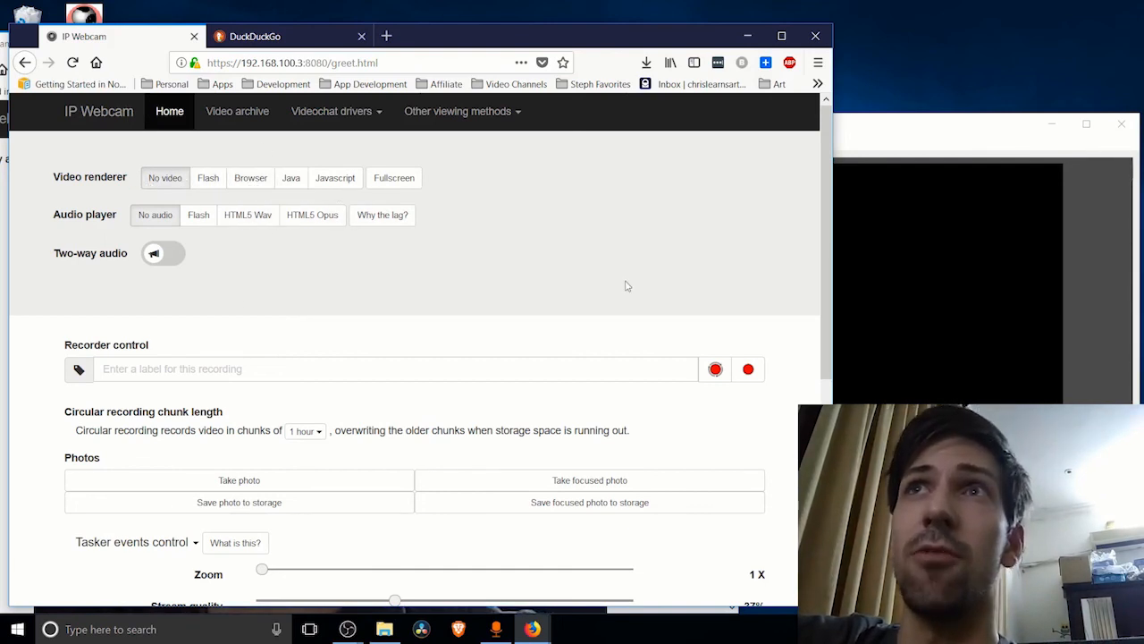
Step: Examine the IP Webcam pages in both Firefox windows, from the renderer and stream controls to the live video
scroll(515, 280, "down", 4)
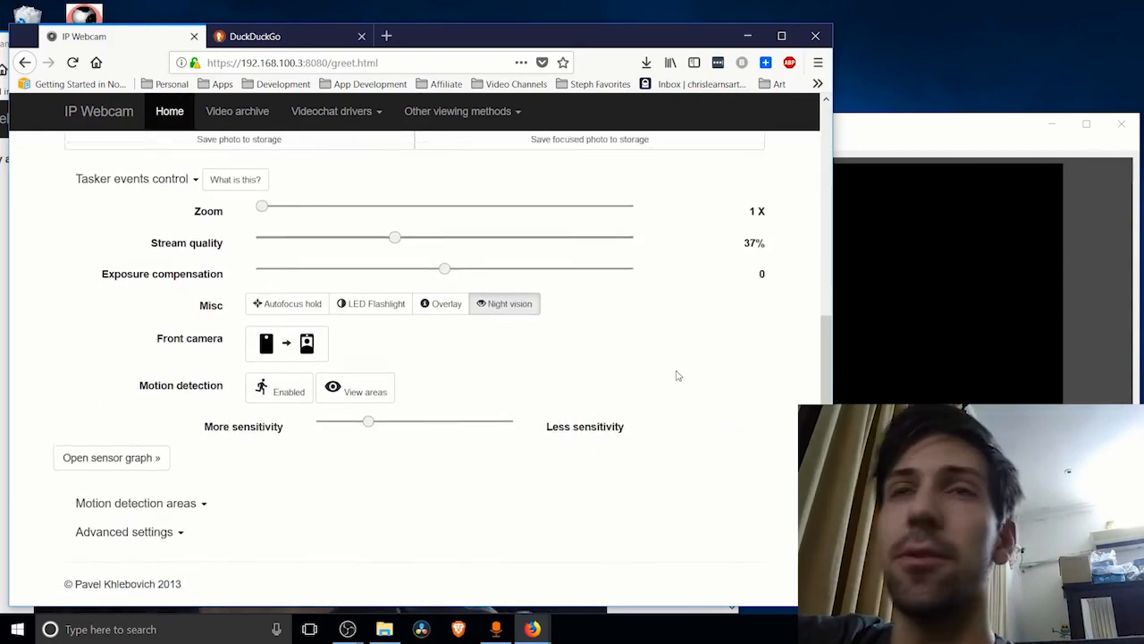
scroll(196, 200, "up", 4)
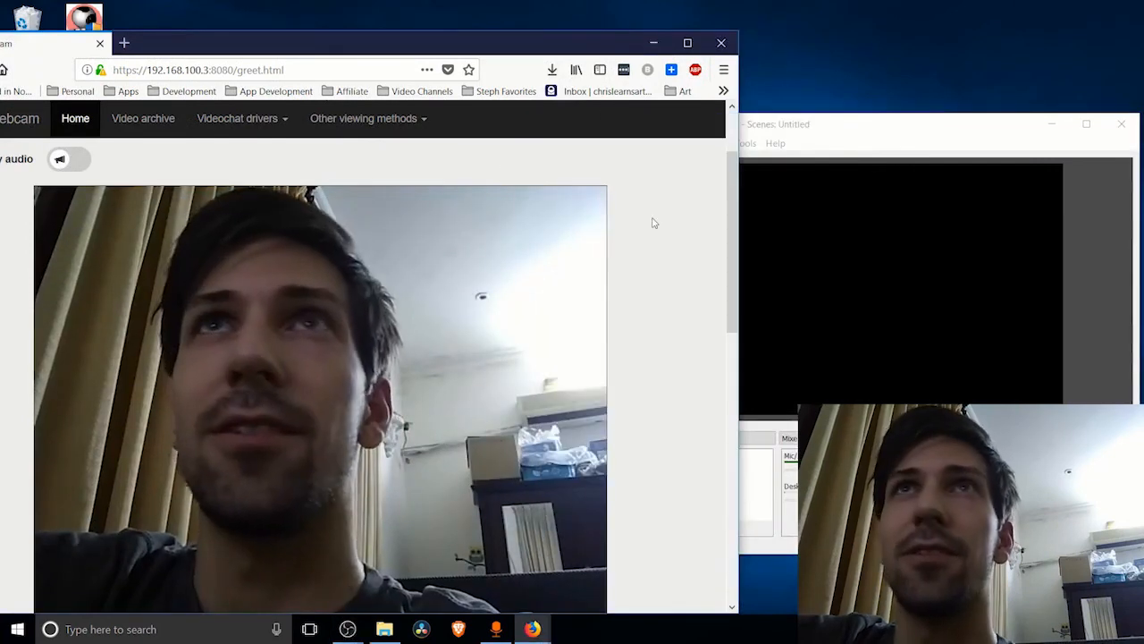
scroll(654, 223, "down", 1)
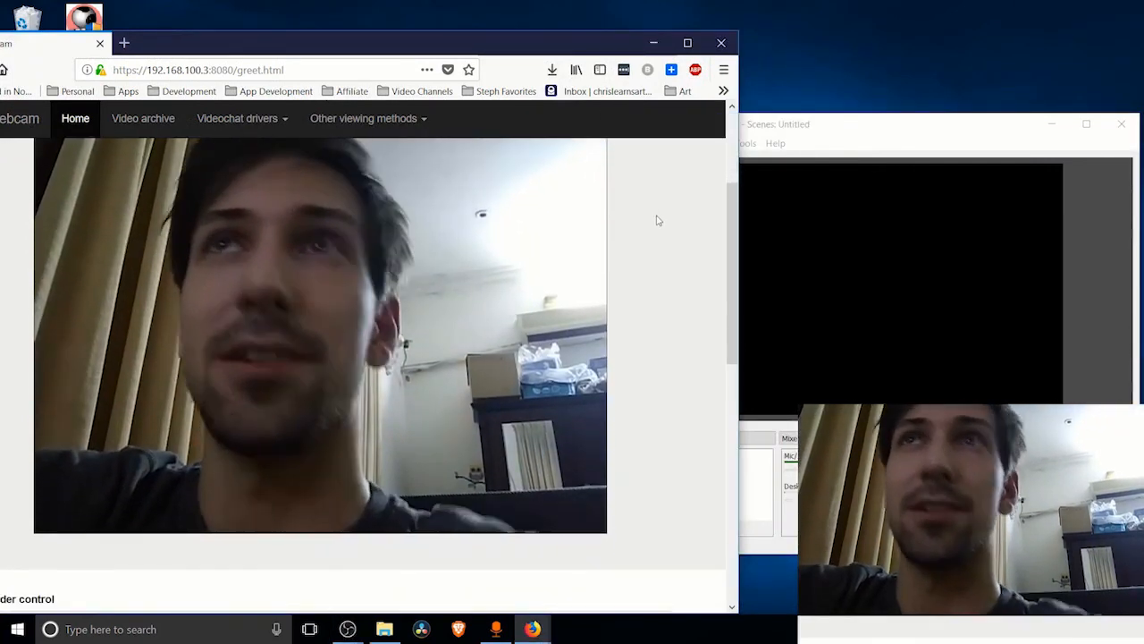
scroll(656, 219, "up", 1)
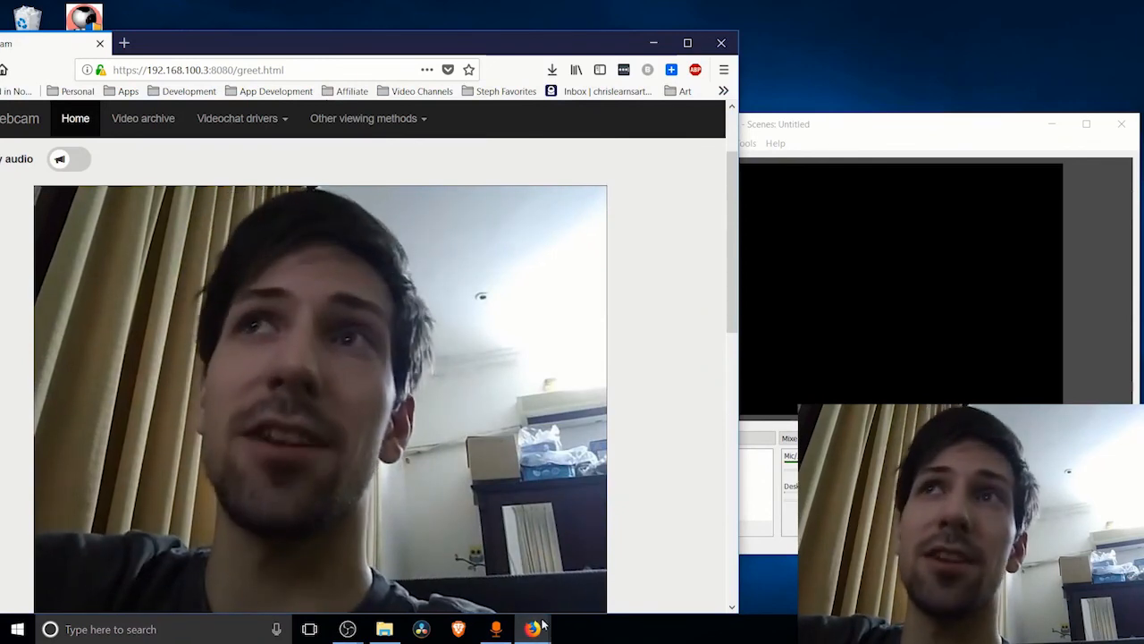
mouse_move(539, 632)
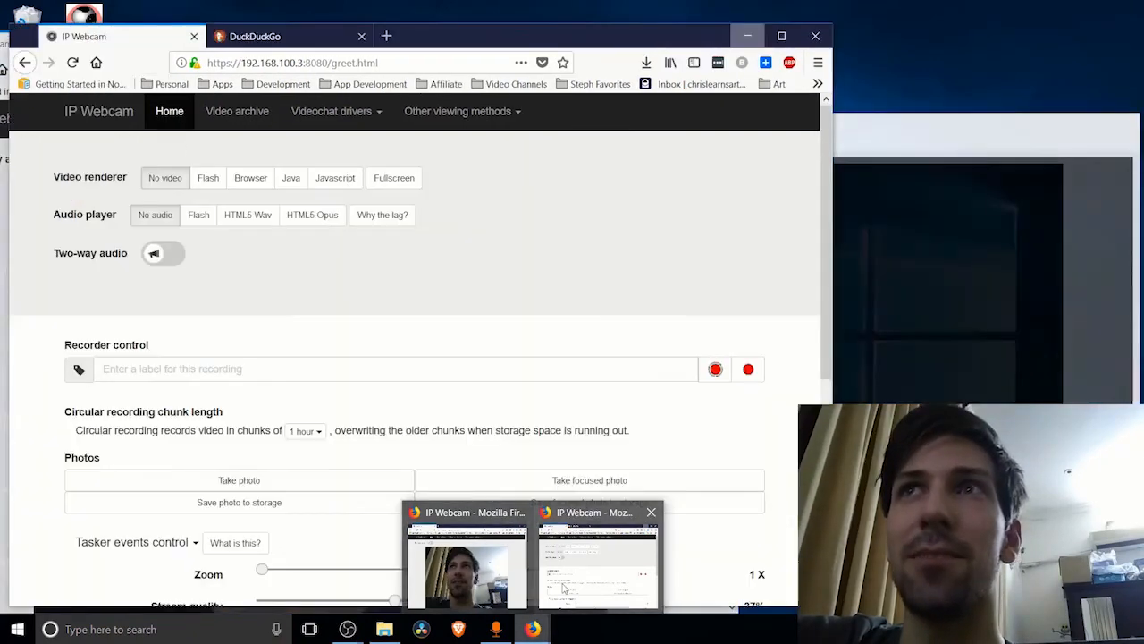
left_click(591, 589)
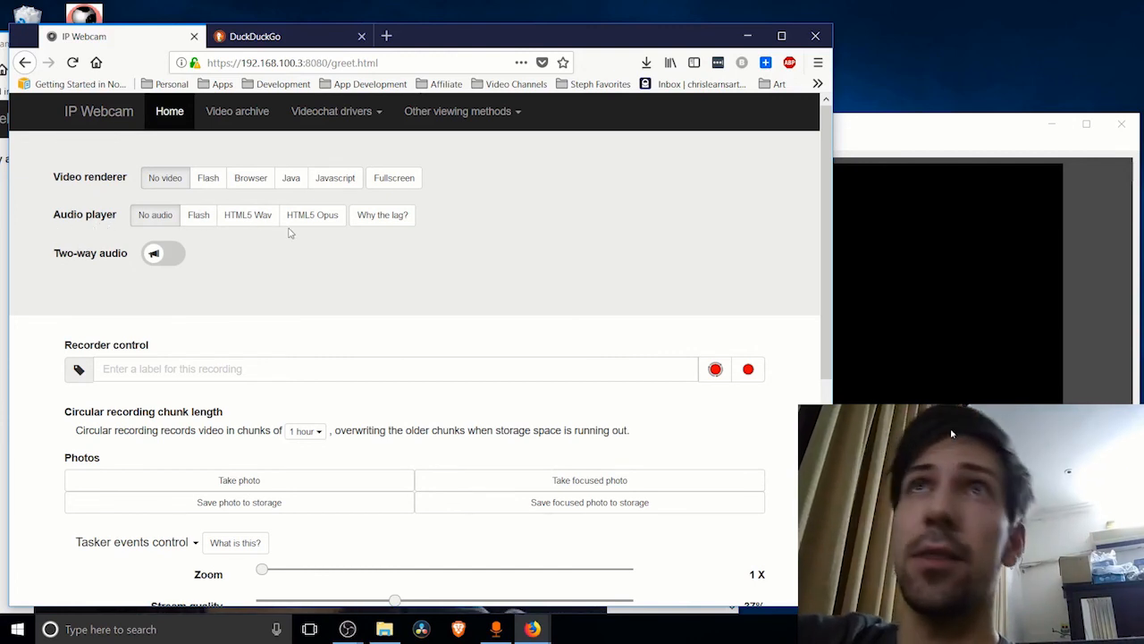
Step: Add a new window capture source of the Firefox IP Webcam window to the Phone as Cam (Tutorial) scene in OBS
left_click(890, 271)
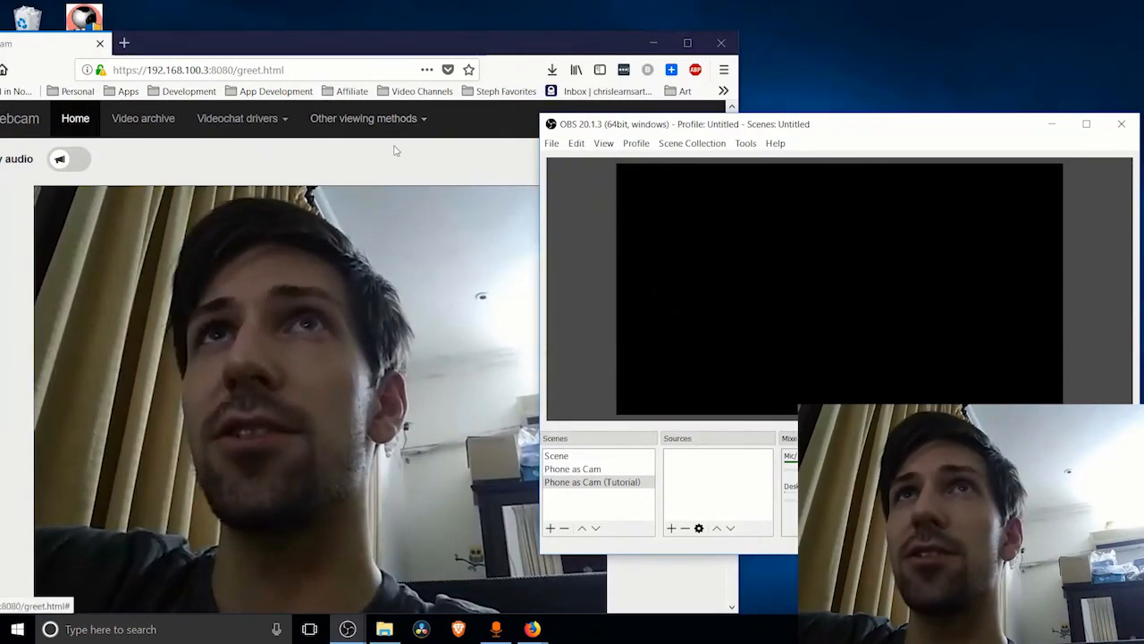
left_click(393, 150)
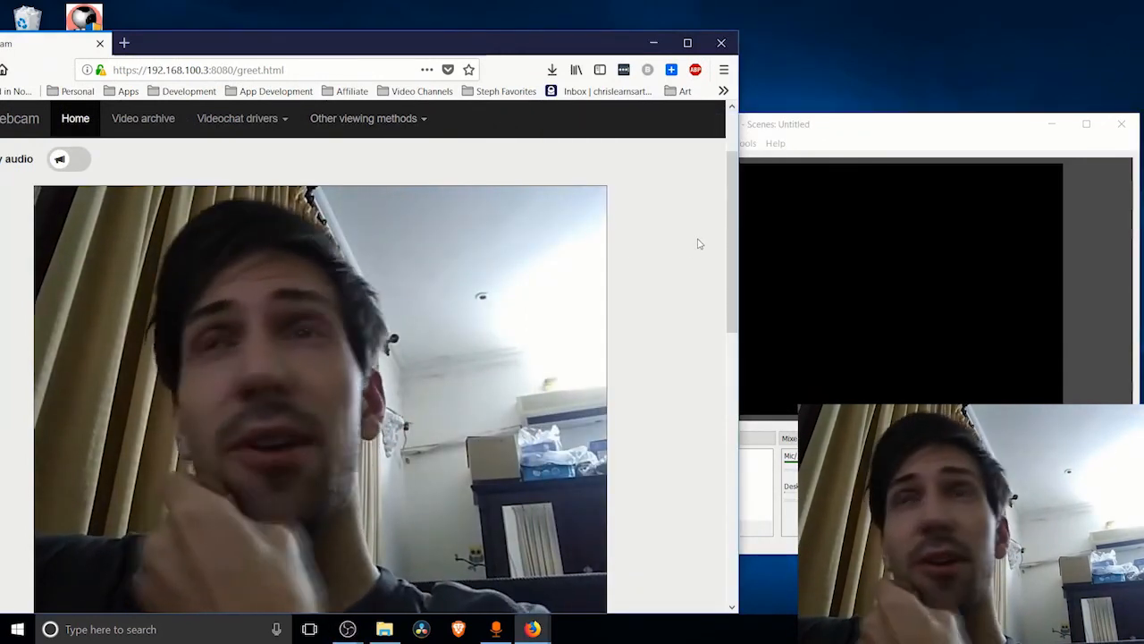
left_click(749, 256)
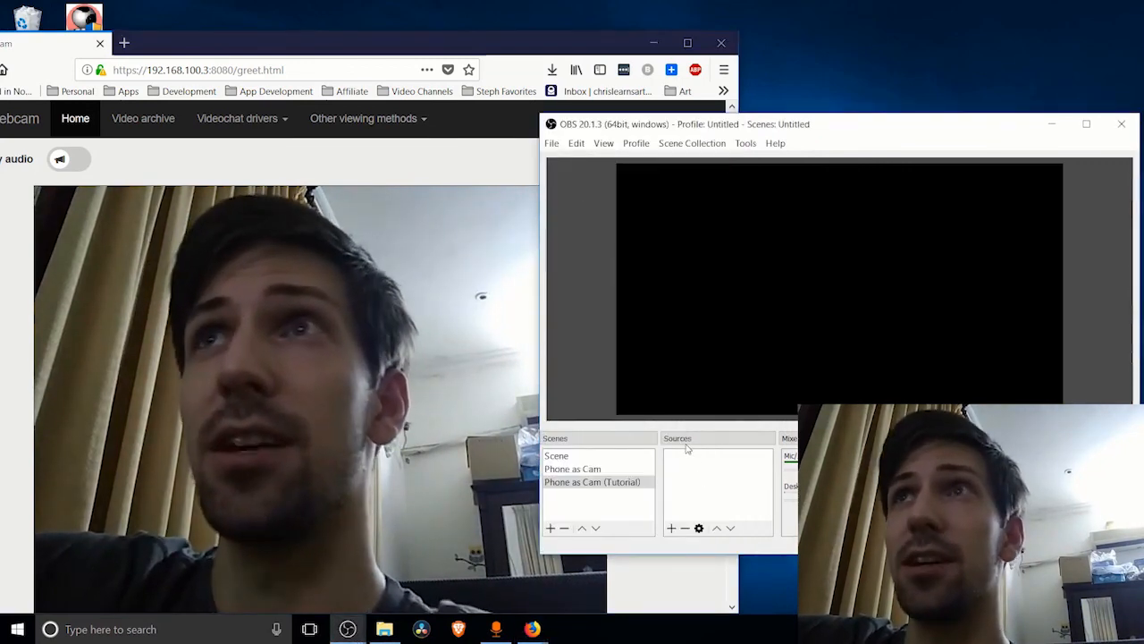
right_click(708, 462)
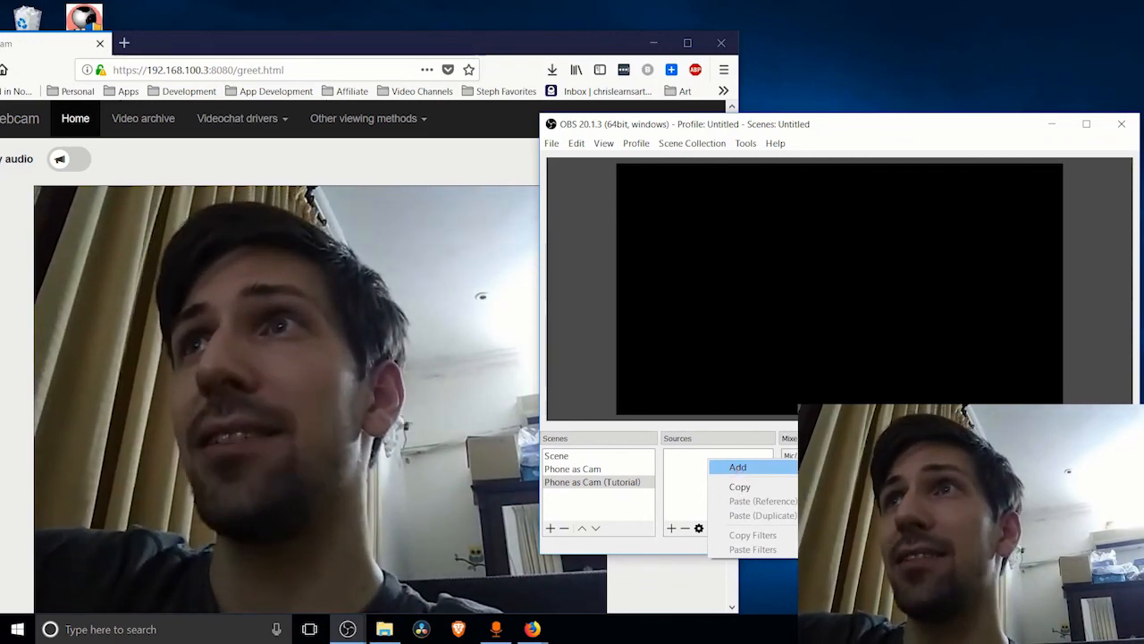
left_click(879, 596)
left_click(856, 426)
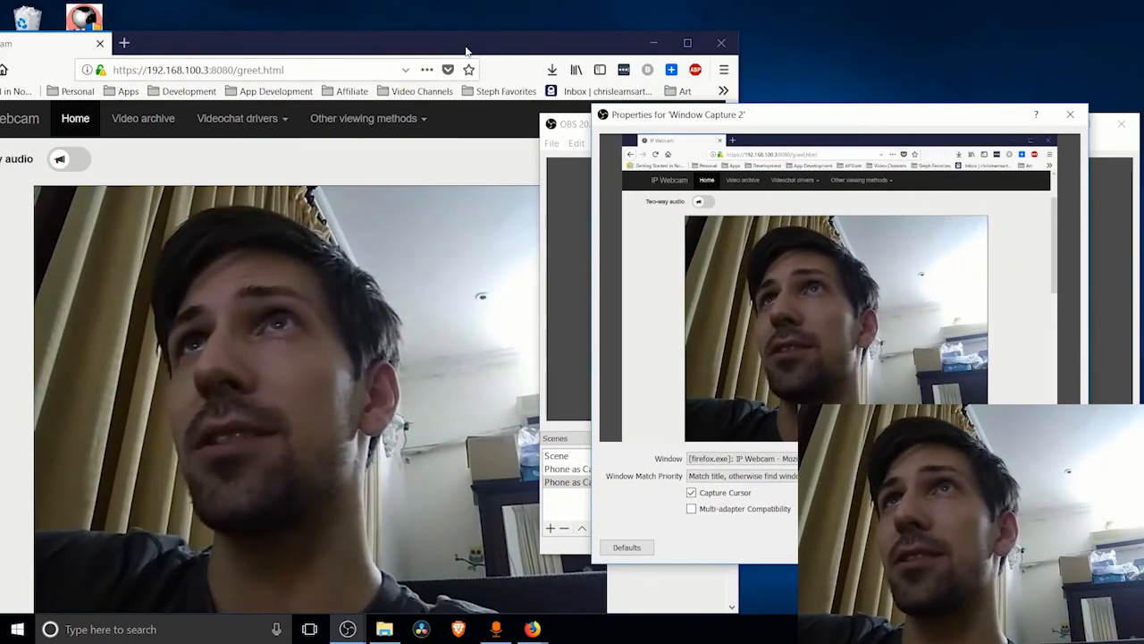
Step: Bring the entire phone video into view on the IP Webcam page and accept the window capture's properties
left_click_drag(465, 52, 483, 33)
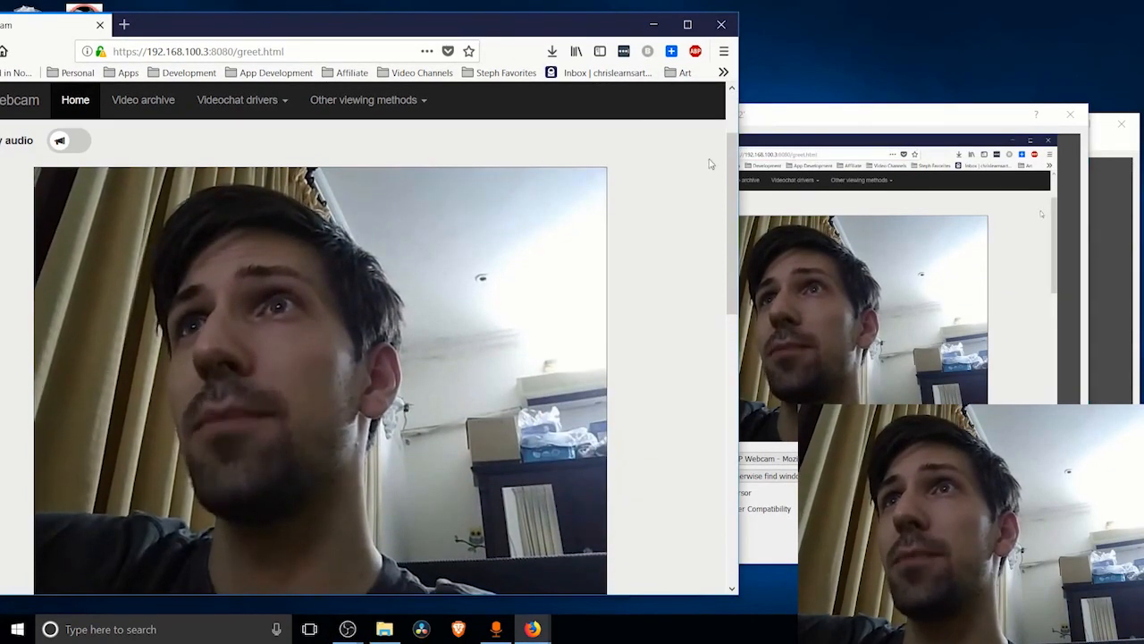
left_click_drag(735, 157, 735, 166)
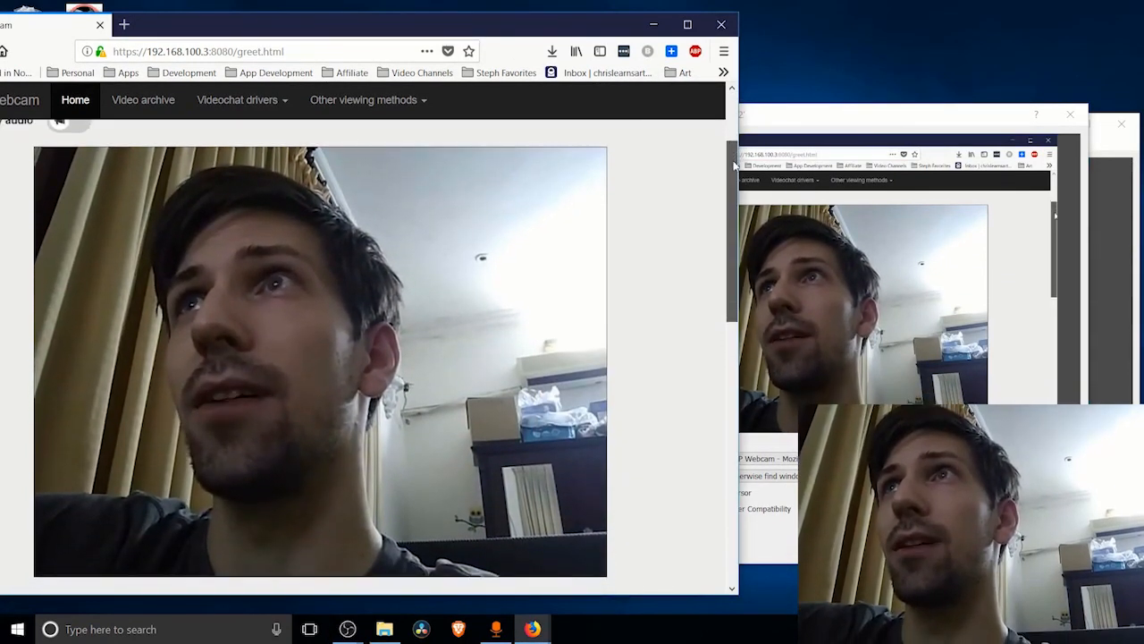
left_click_drag(776, 127, 754, 123)
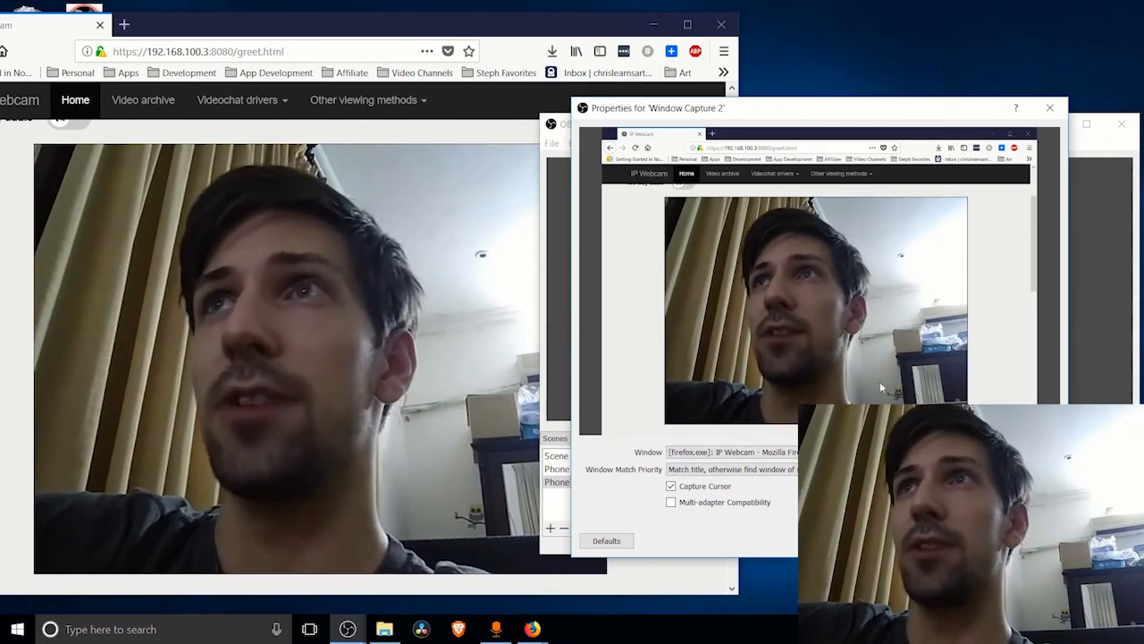
left_click(974, 540)
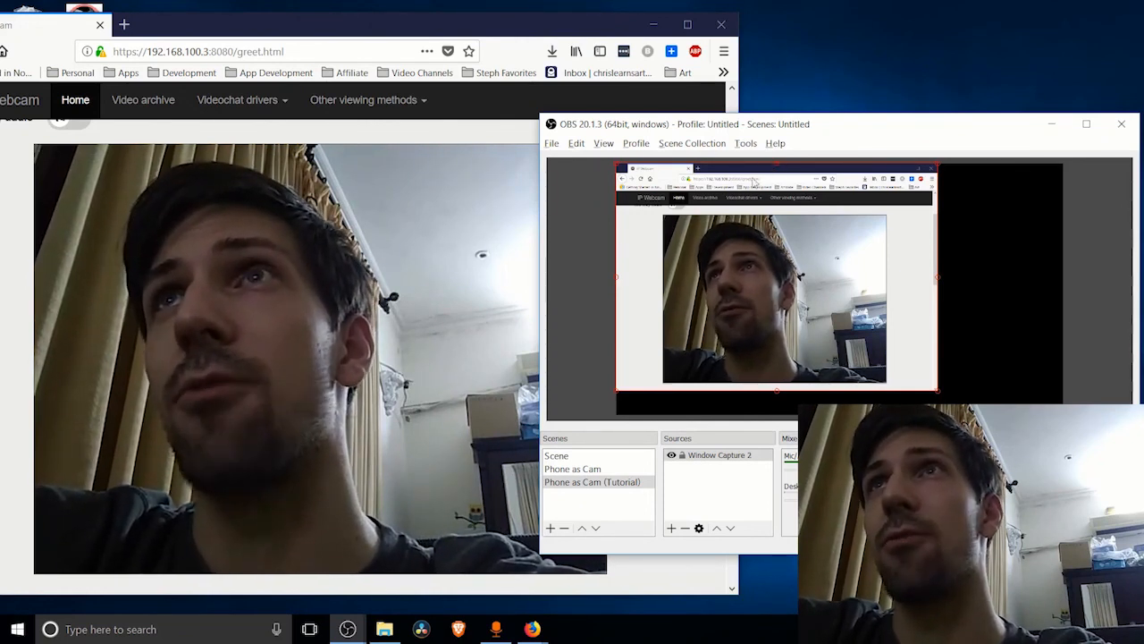
Step: Crop the window capture to the video image alone and place it, scaled down, in the lower-right corner of the canvas
left_click_drag(776, 164, 781, 220)
left_click_drag(937, 309, 889, 304)
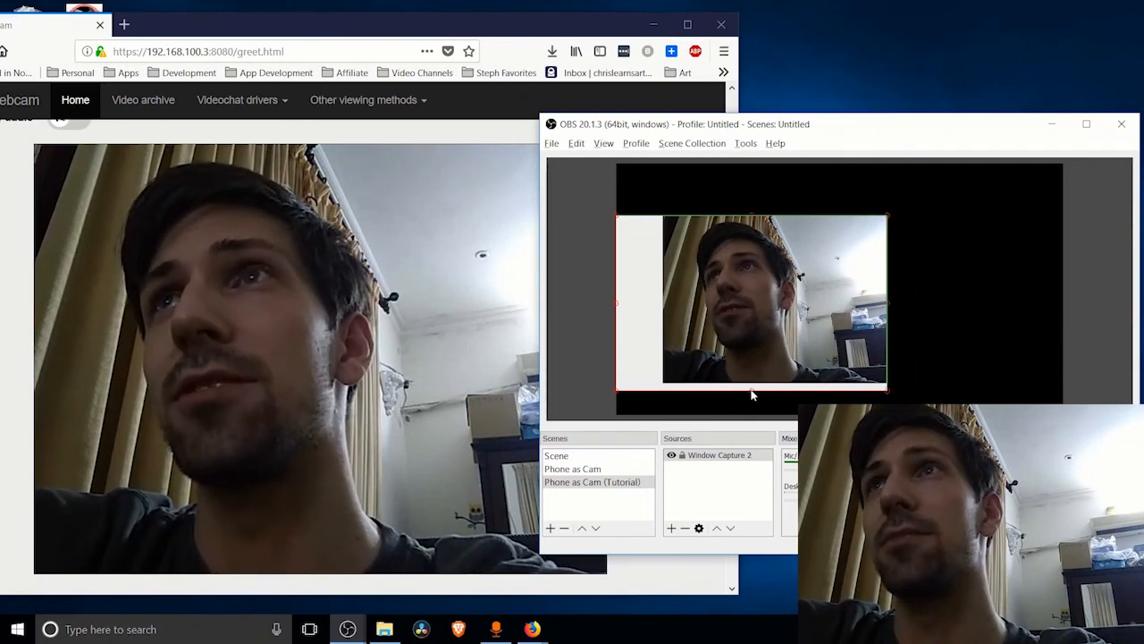
left_click_drag(752, 395, 752, 383)
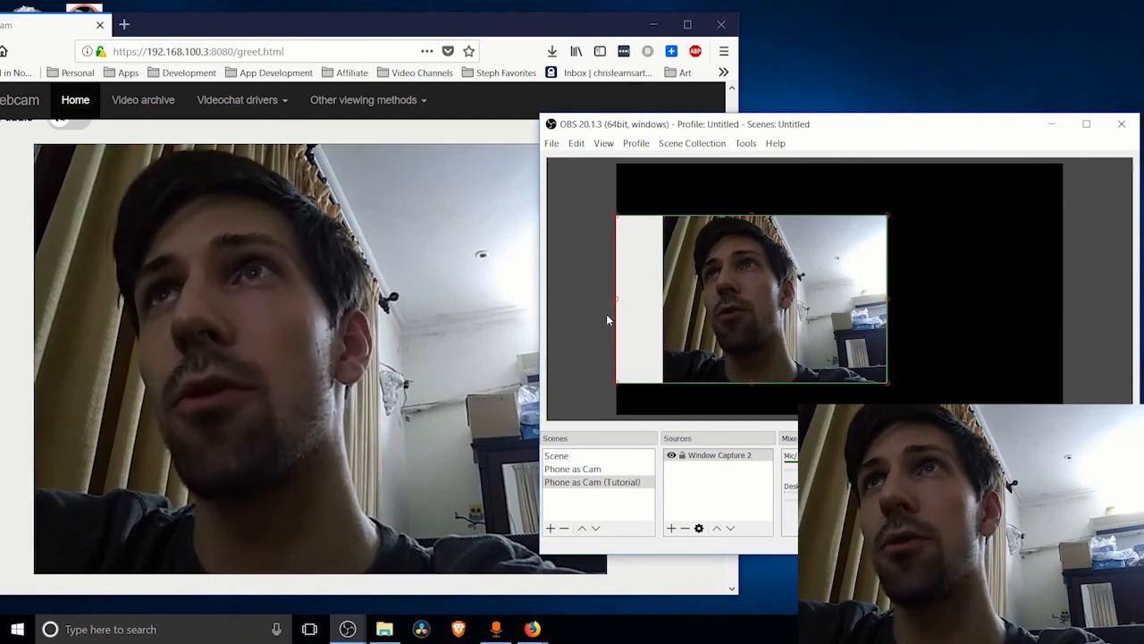
left_click_drag(618, 307, 946, 345)
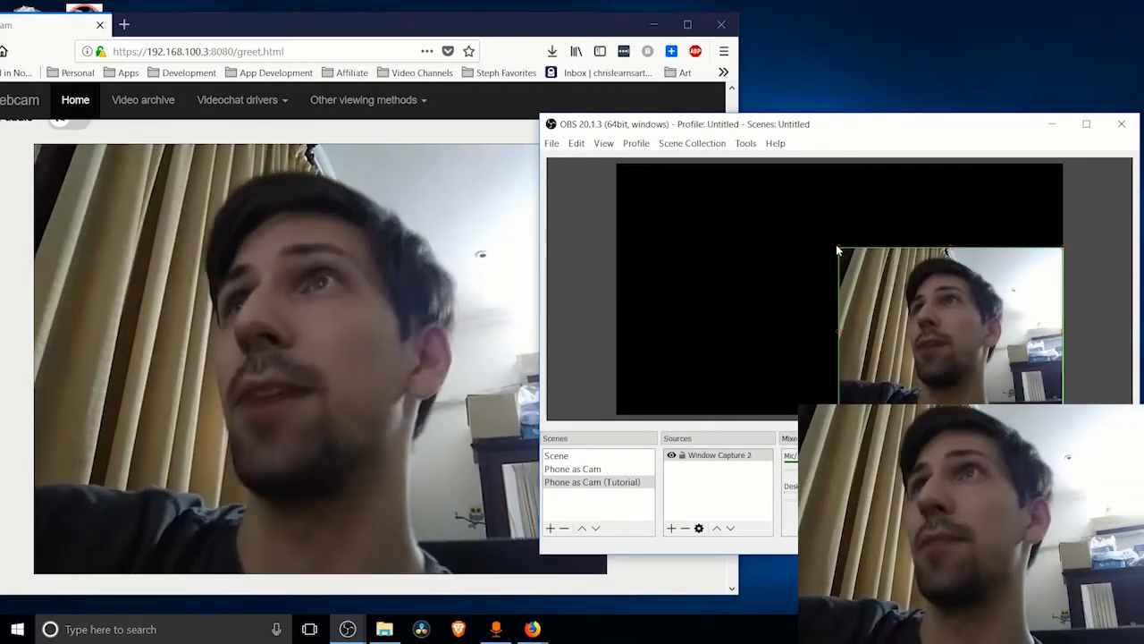
left_click_drag(838, 251, 928, 317)
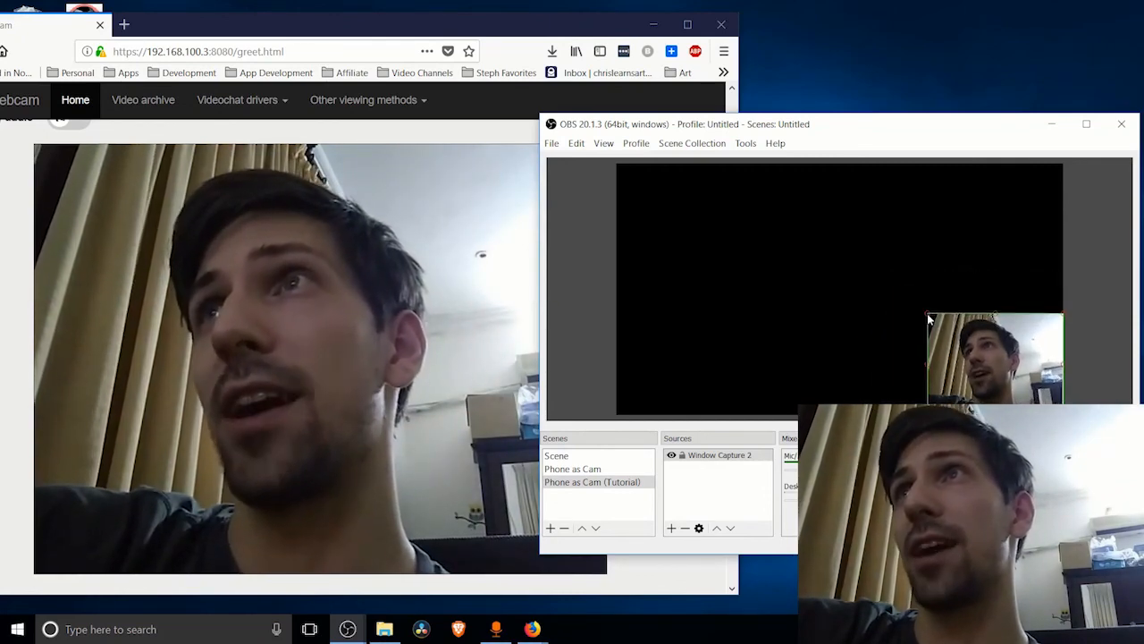
left_click(990, 275)
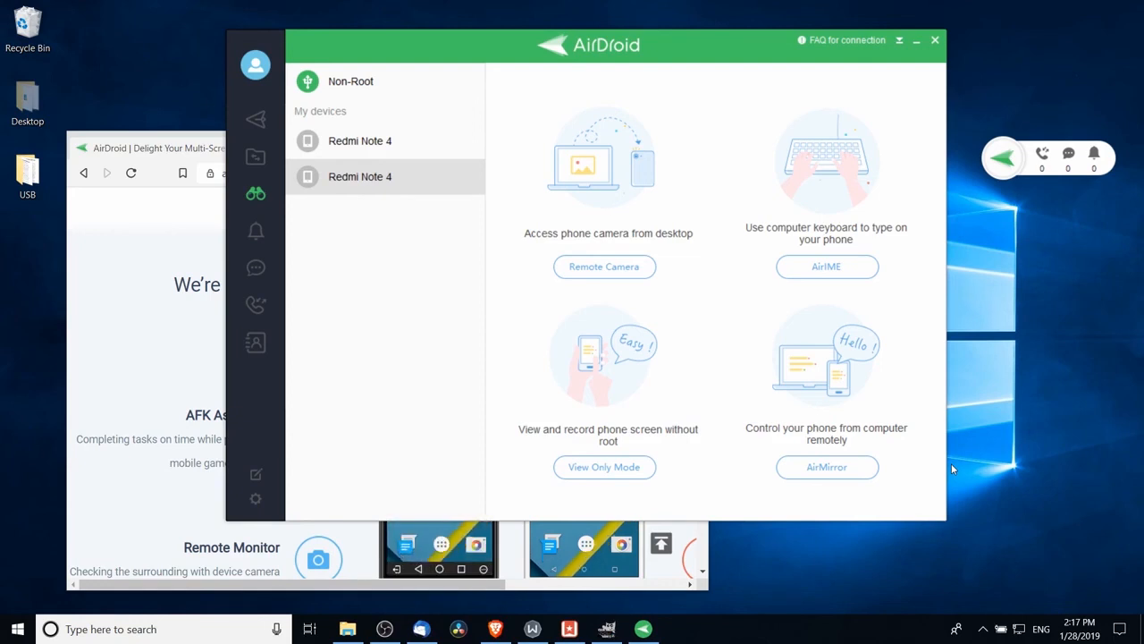
Step: Look over the AirDroid desktop program's remote features and the airdroid.com page
left_click_drag(488, 49, 470, 53)
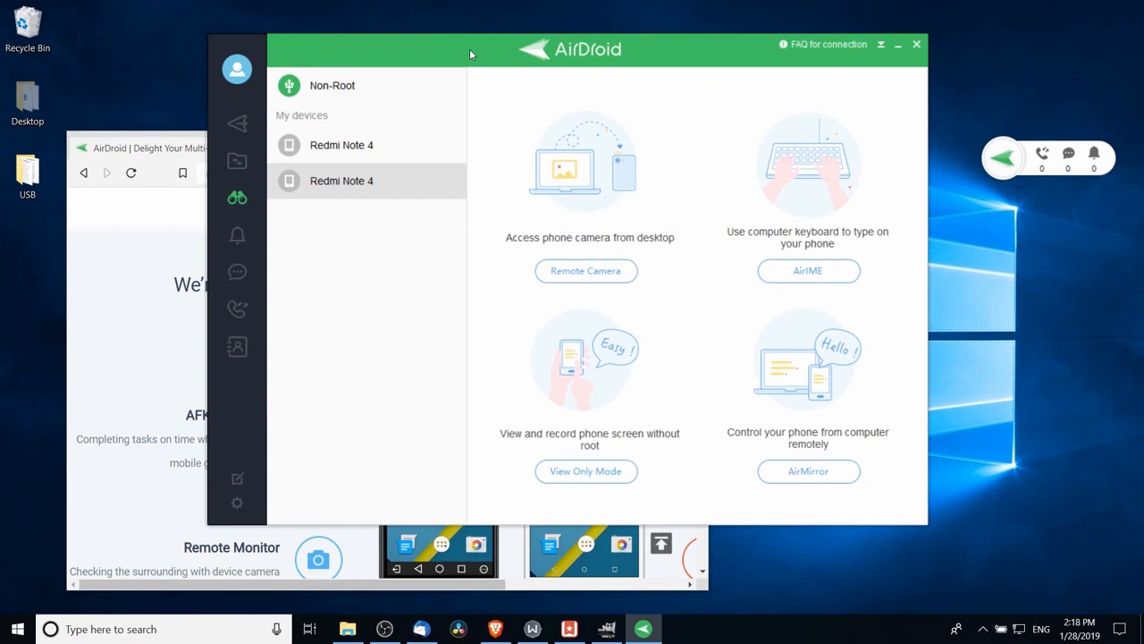
left_click(90, 287)
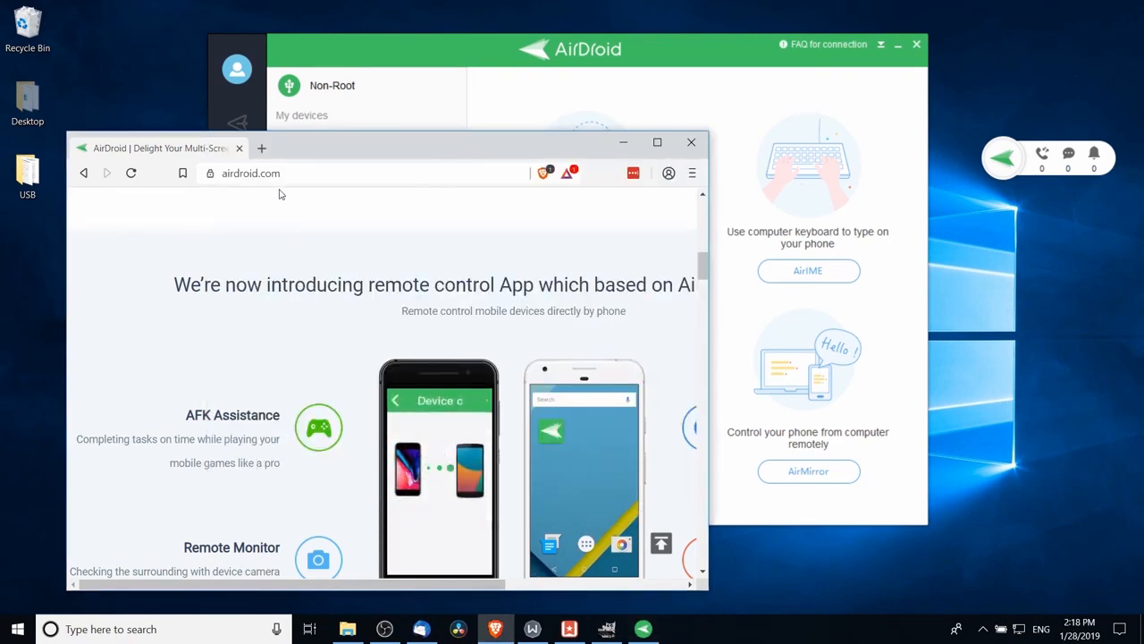
double_click(366, 143)
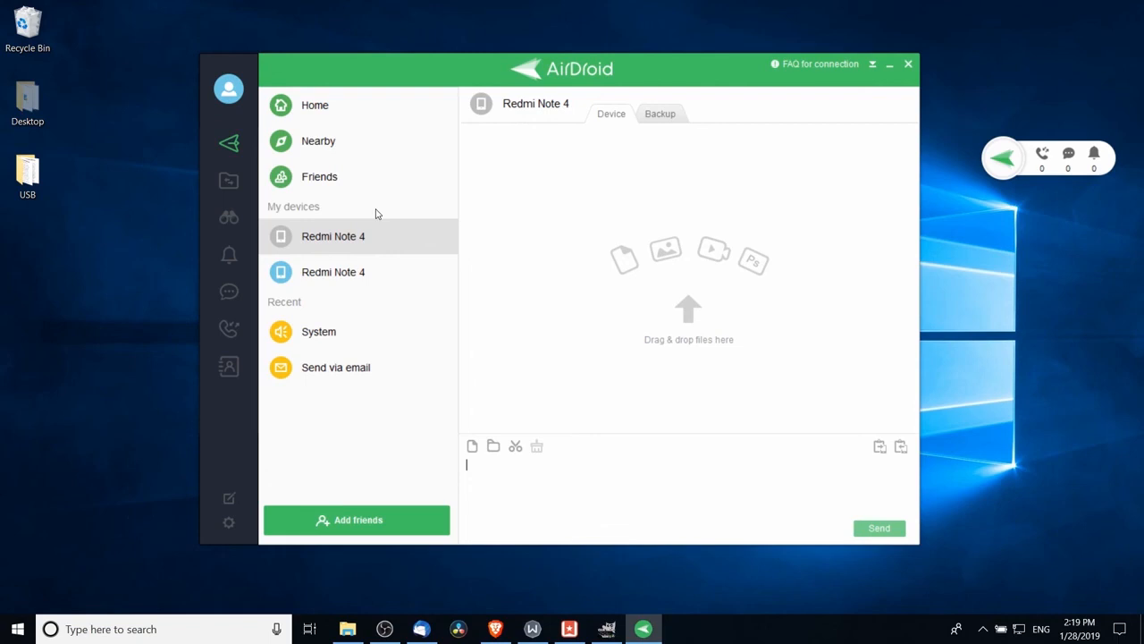
Step: Start Remote Camera in AirDroid for the locally connected Redmi Note 4
left_click(306, 276)
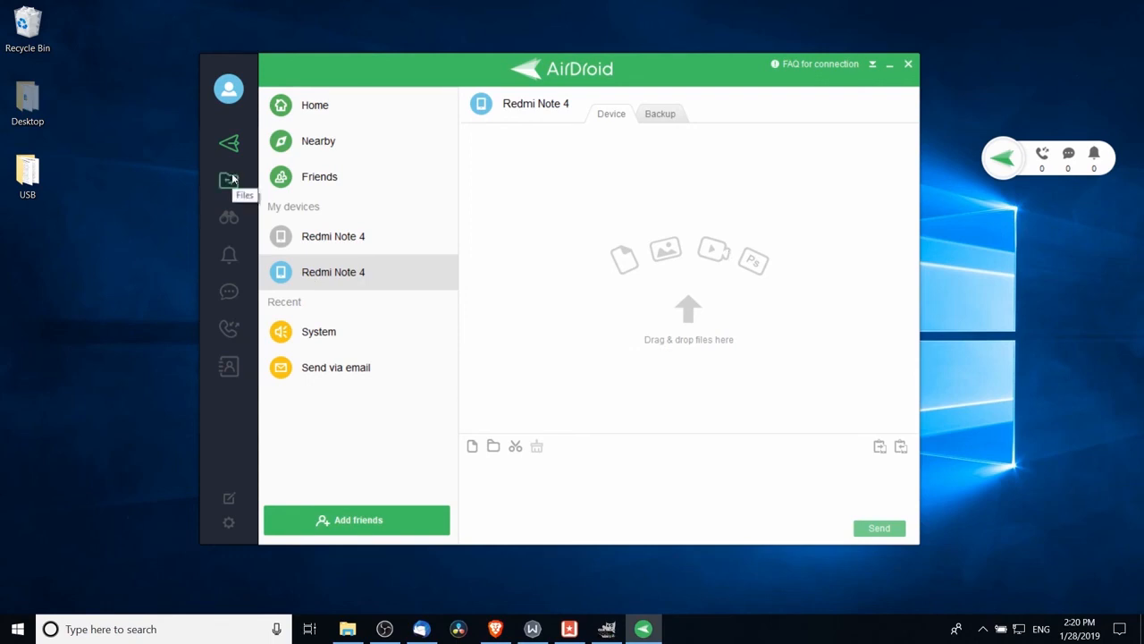
left_click(235, 215)
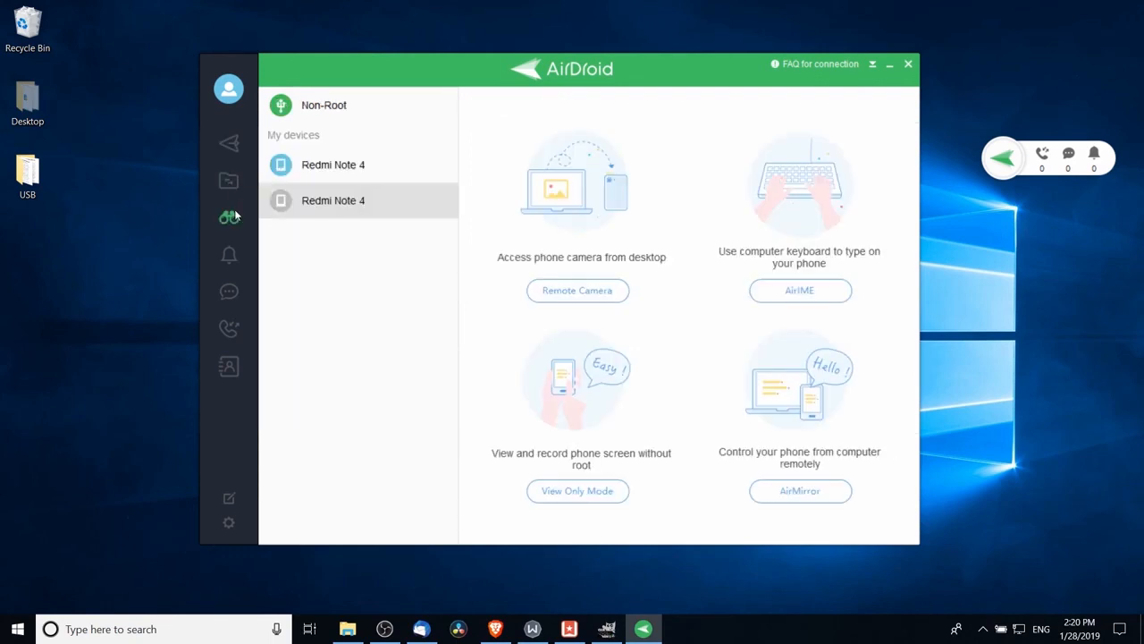
left_click(325, 168)
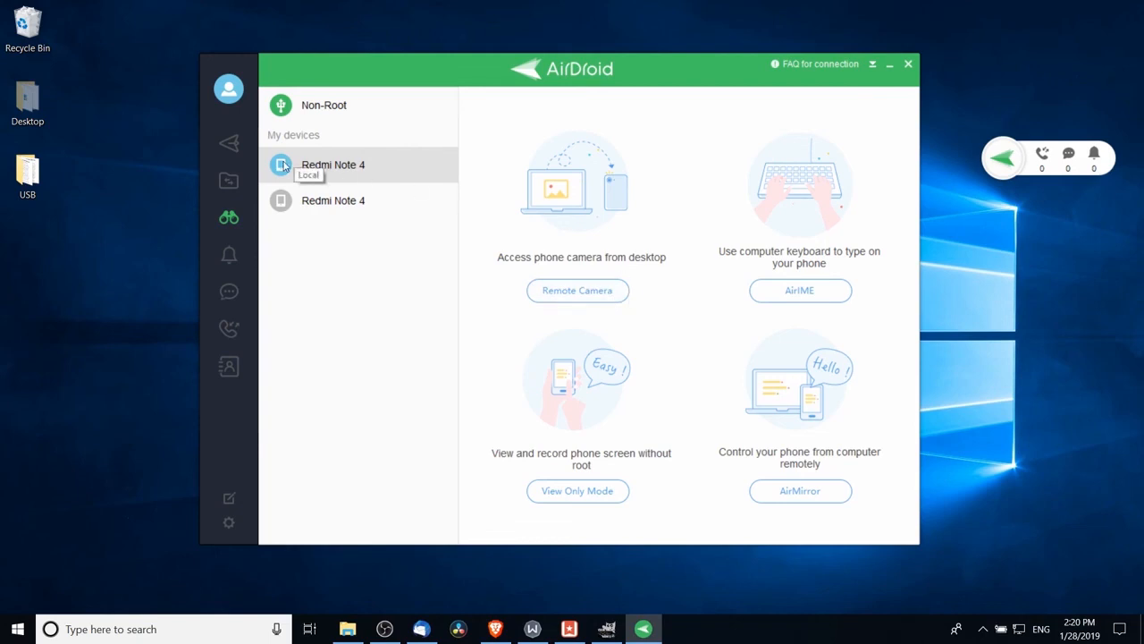
left_click(534, 297)
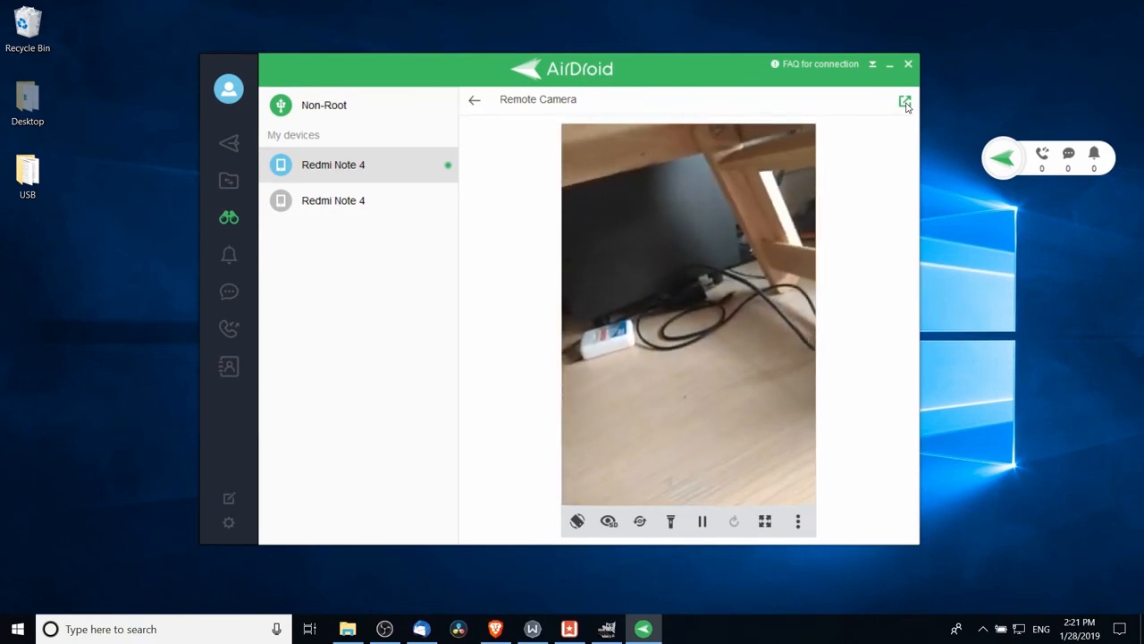
Step: Detach the Remote Camera view into its own window, minimize AirDroid and open OBS beside the camera view
left_click(905, 103)
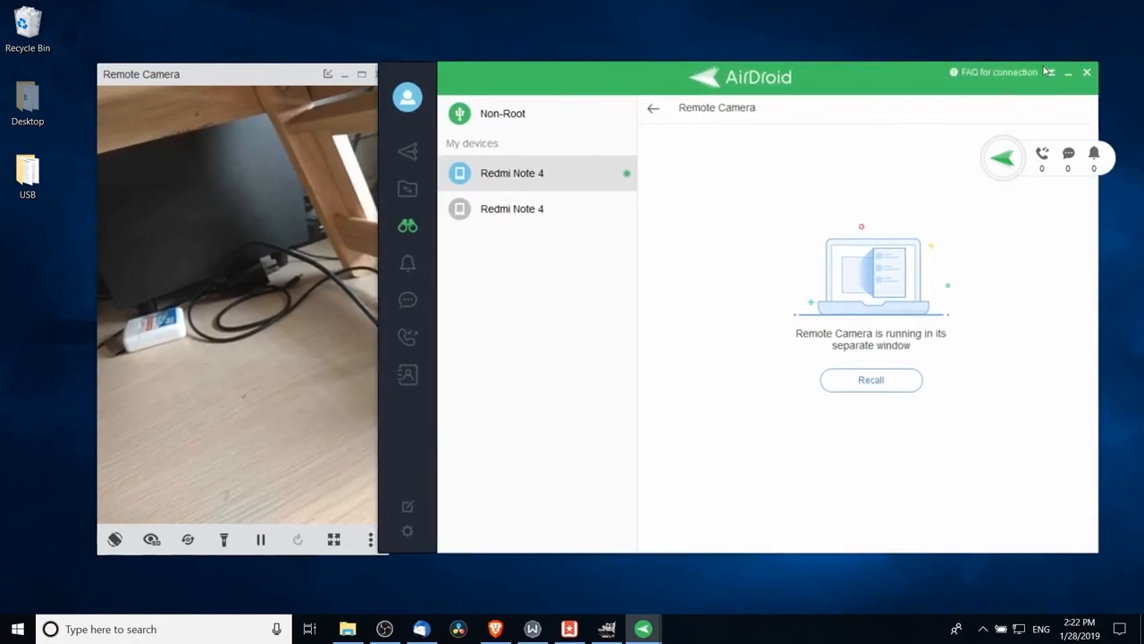
left_click(1068, 72)
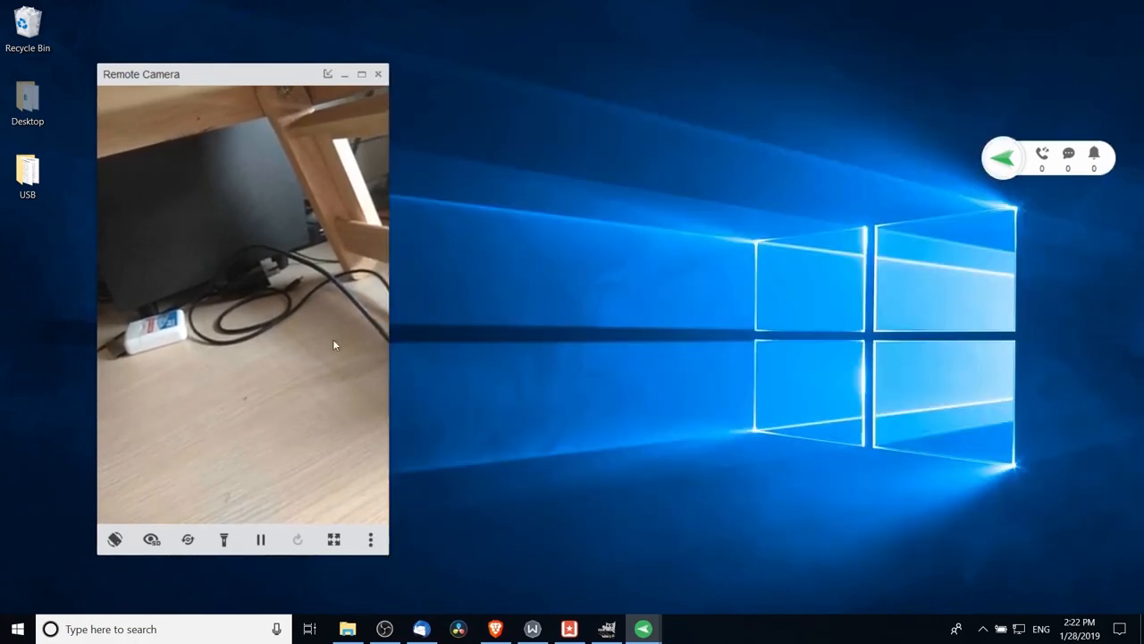
right_click(384, 628)
left_click(396, 549)
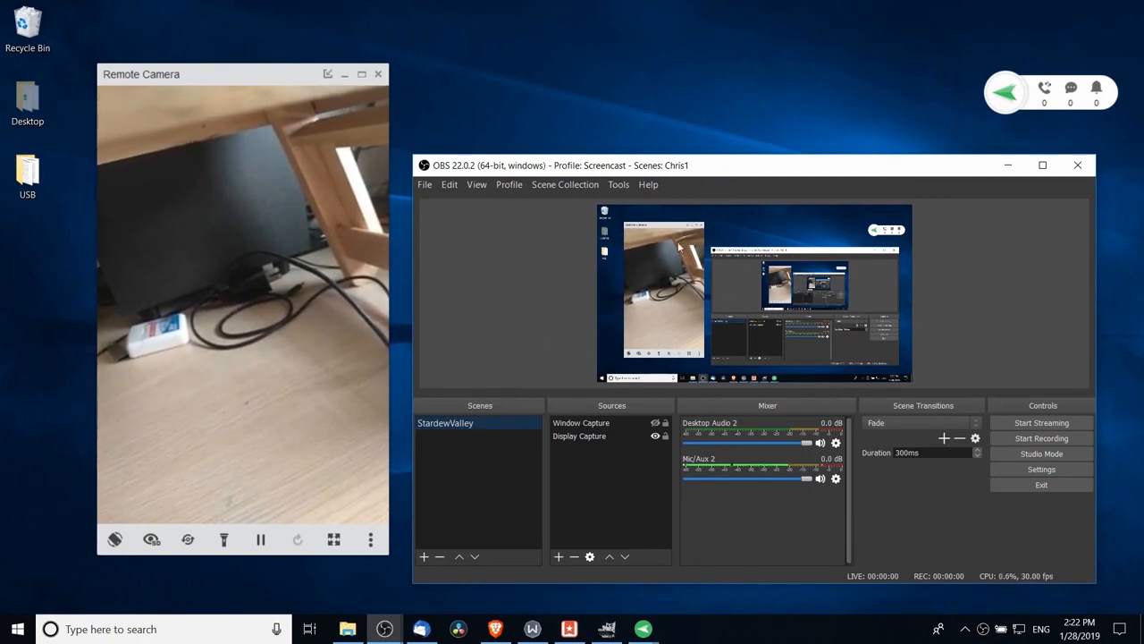
mouse_move(242, 79)
left_mouse_down()
mouse_move(261, 97)
mouse_move(234, 96)
left_mouse_up()
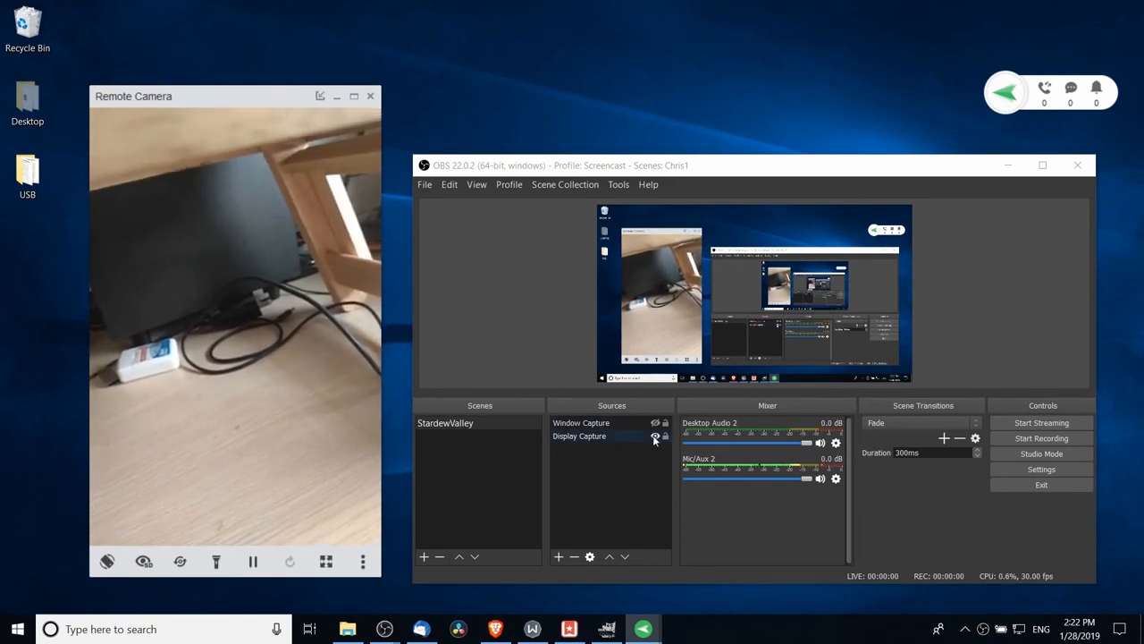
Step: Hide the Display Capture source and create a new Window Capture source named Phone
left_click(655, 437)
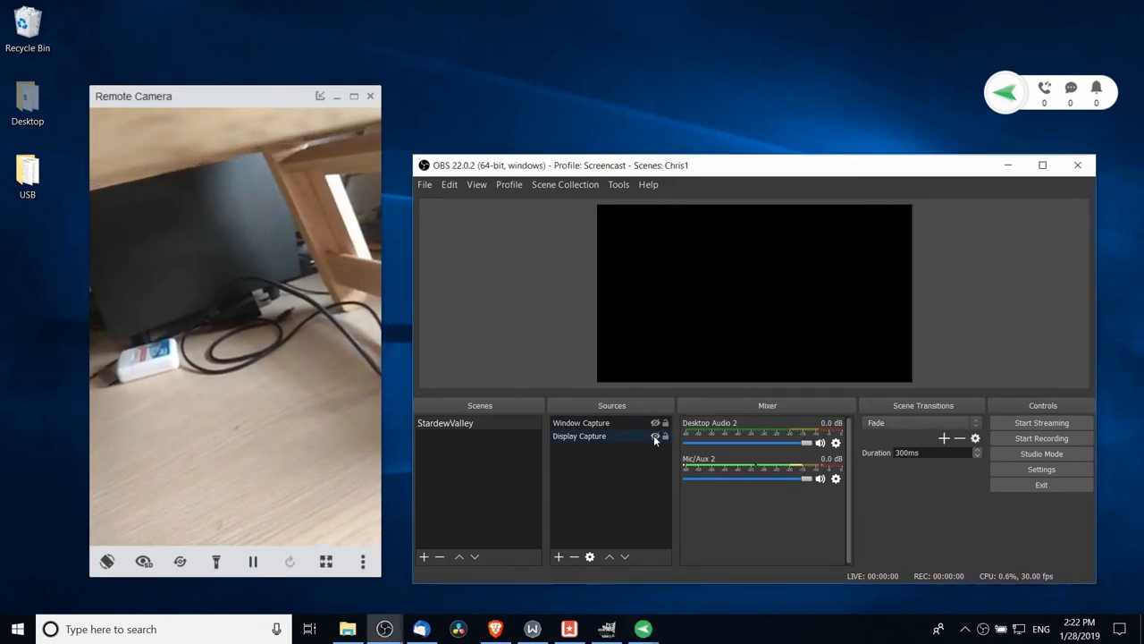
left_click(558, 557)
left_click(594, 509)
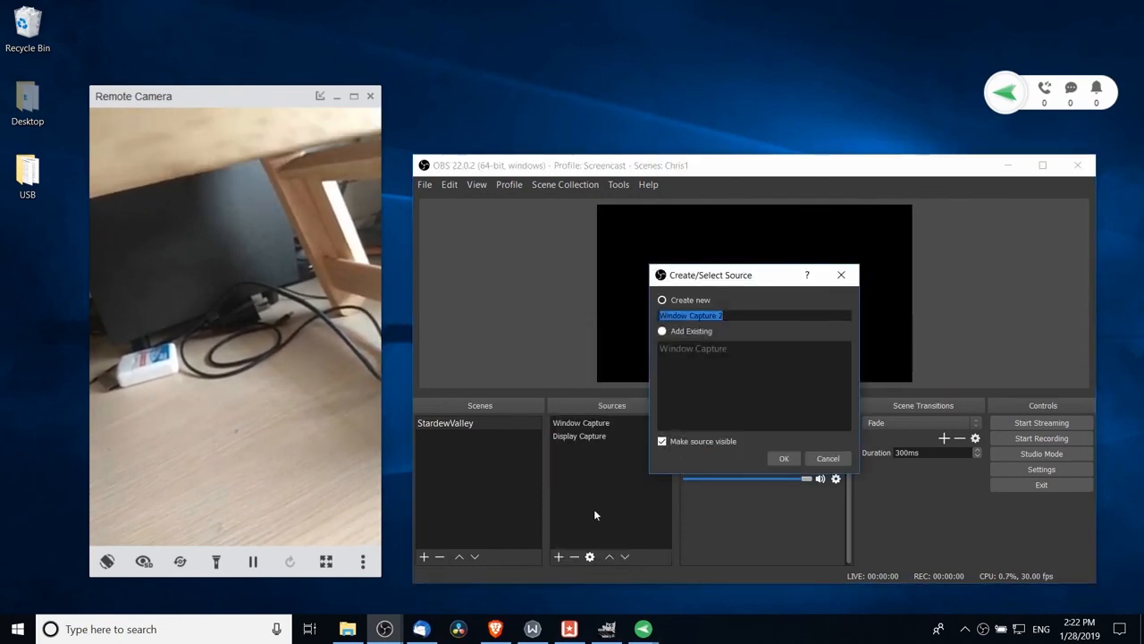
key("BackSpace")
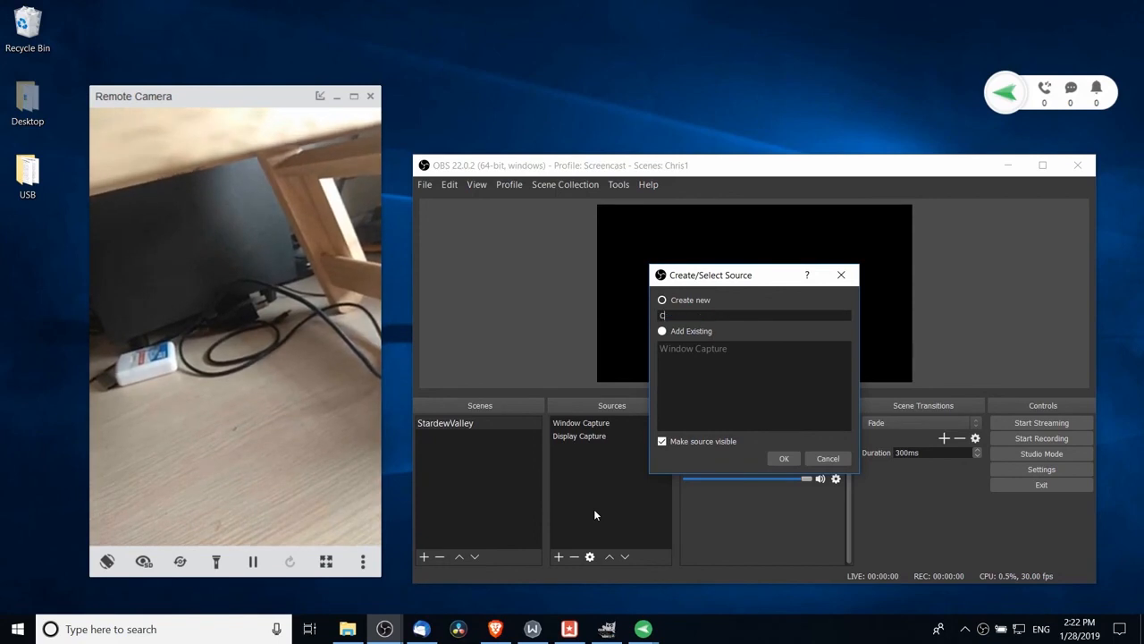
type("Phone")
key("Return")
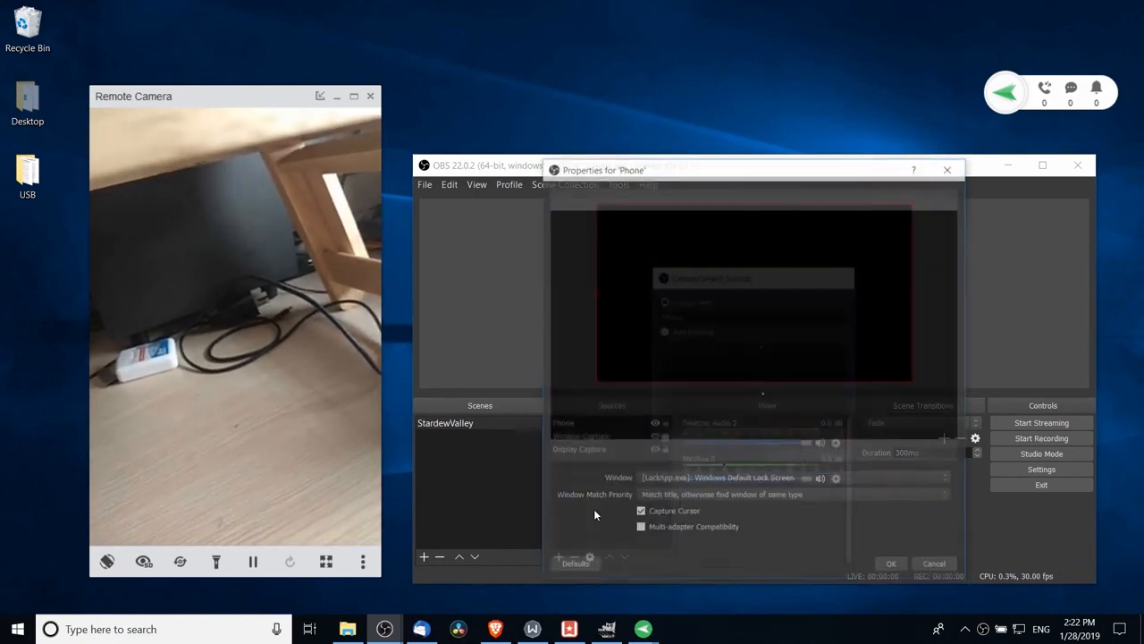
Step: Set the Phone source to capture the window [AirDroid.exe]: AirMirror and accept its properties
left_click(771, 480)
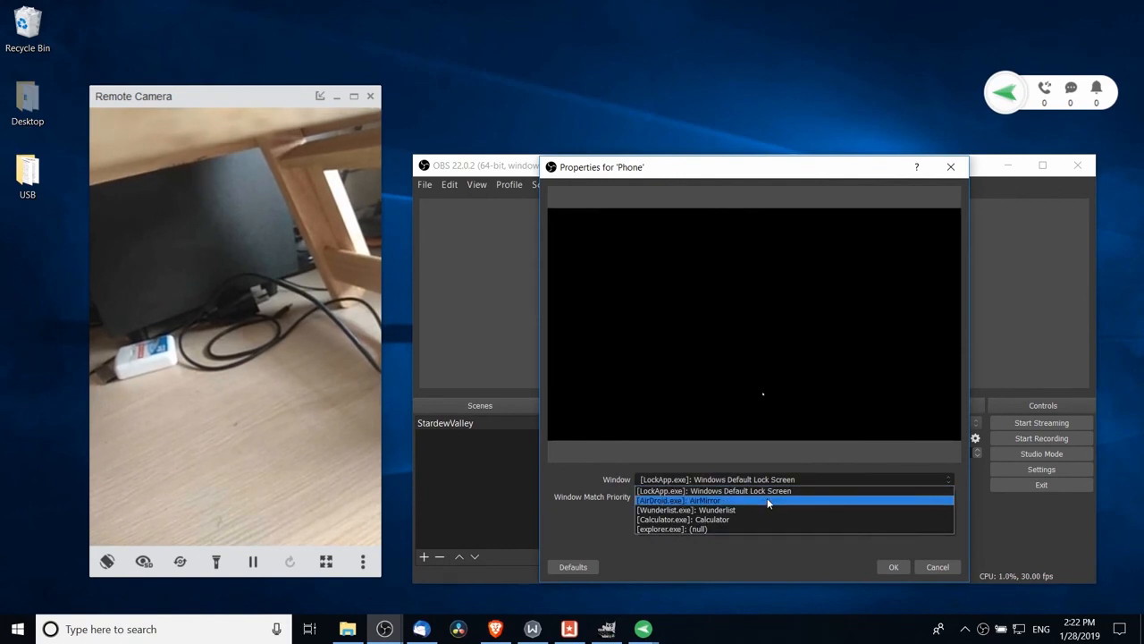
left_click(768, 502)
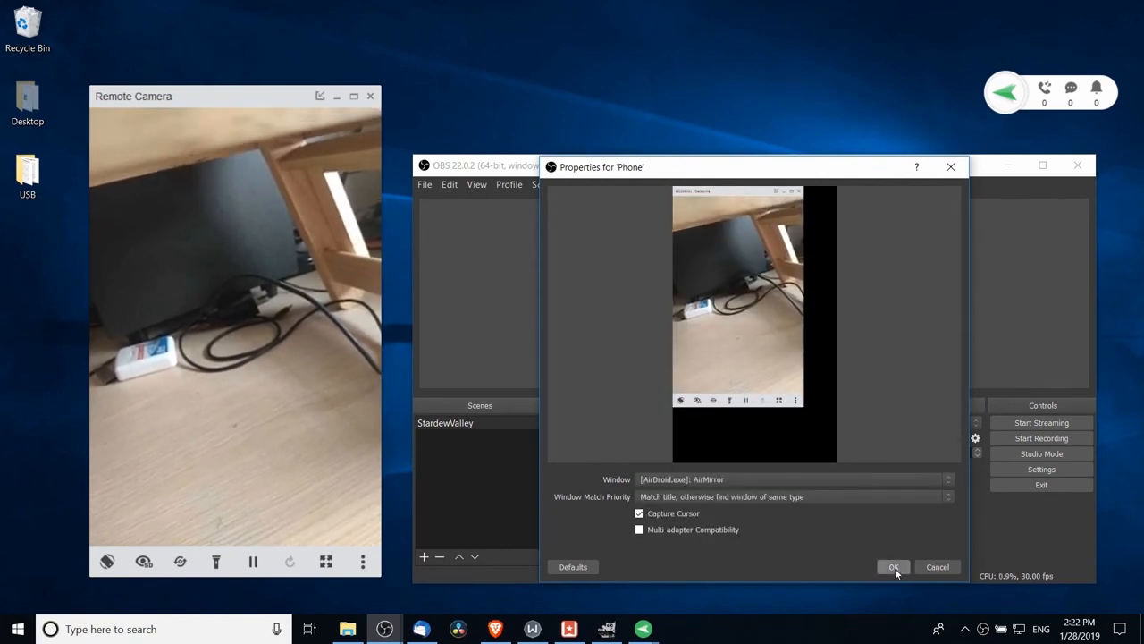
left_click(894, 566)
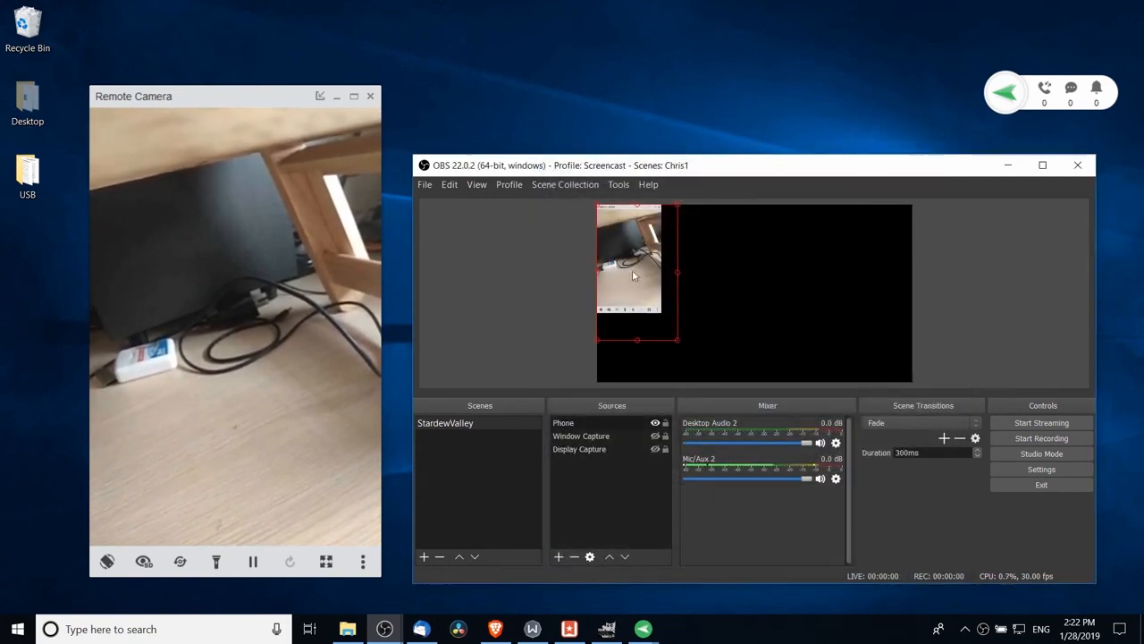
Step: Enlarge the Phone capture to fill most of the canvas and align it with the upper-left corner
mouse_move(640, 276)
left_mouse_down()
mouse_move(657, 293)
mouse_move(648, 286)
left_mouse_up()
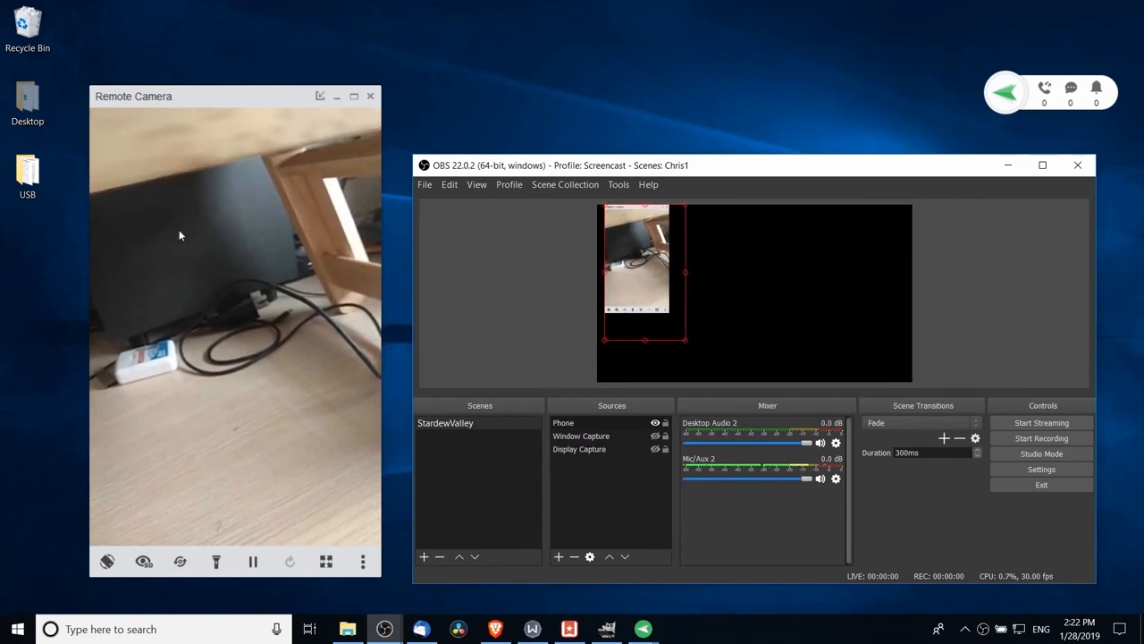
left_click_drag(686, 340, 728, 385)
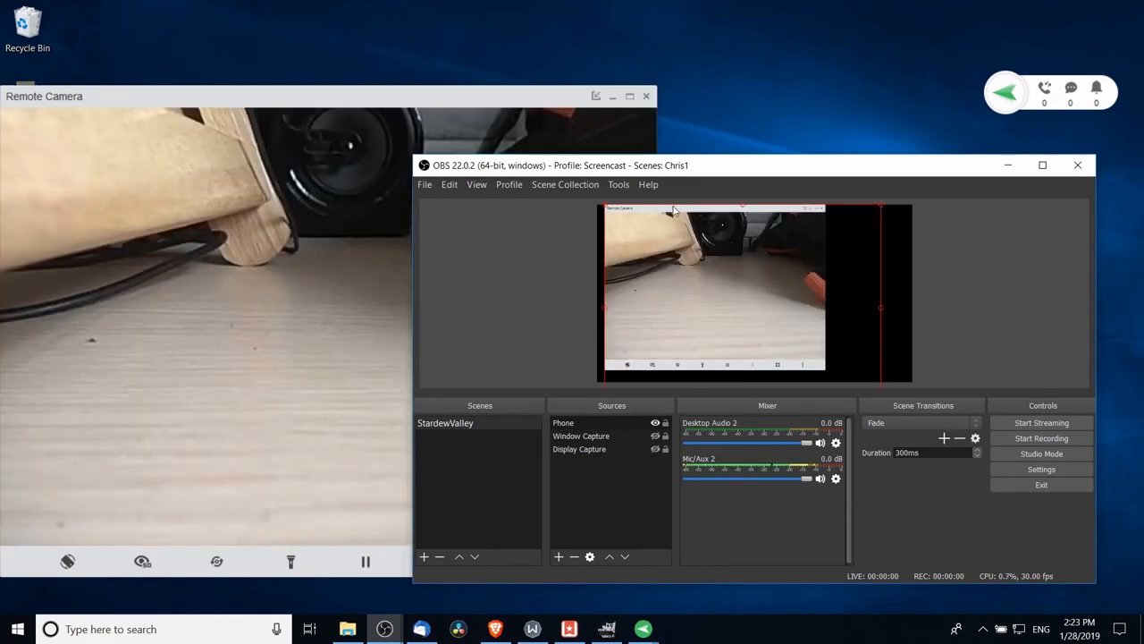
left_click_drag(801, 229, 756, 250)
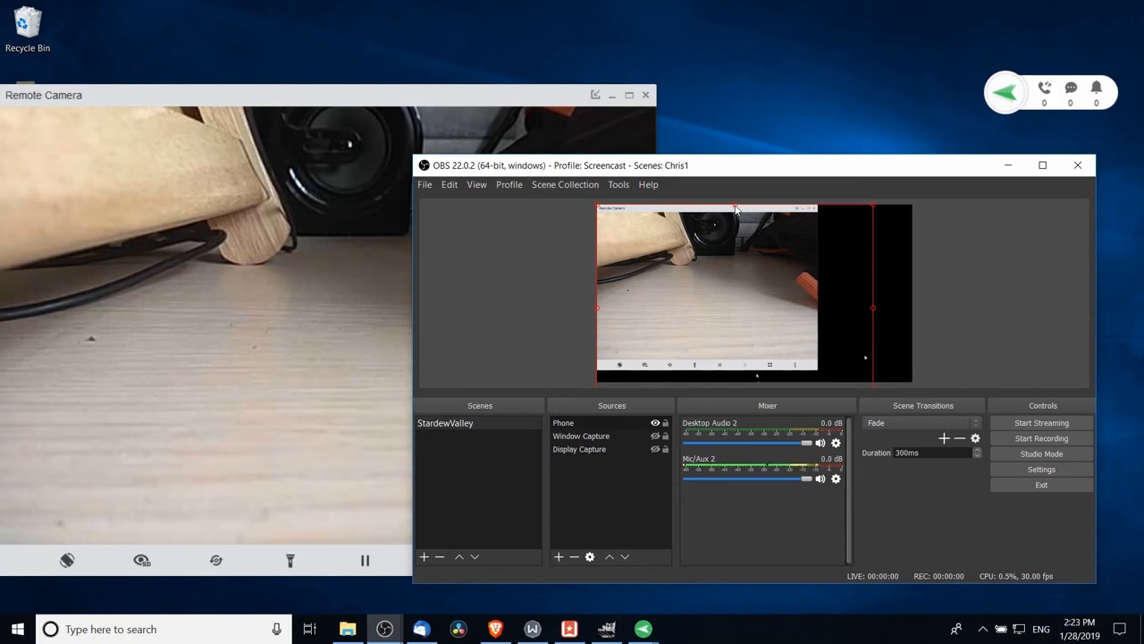
Step: Crop the title bar and the bottom control bar off the Phone capture, then shrink it into the canvas's lower-left corner
left_click_drag(737, 207, 736, 217)
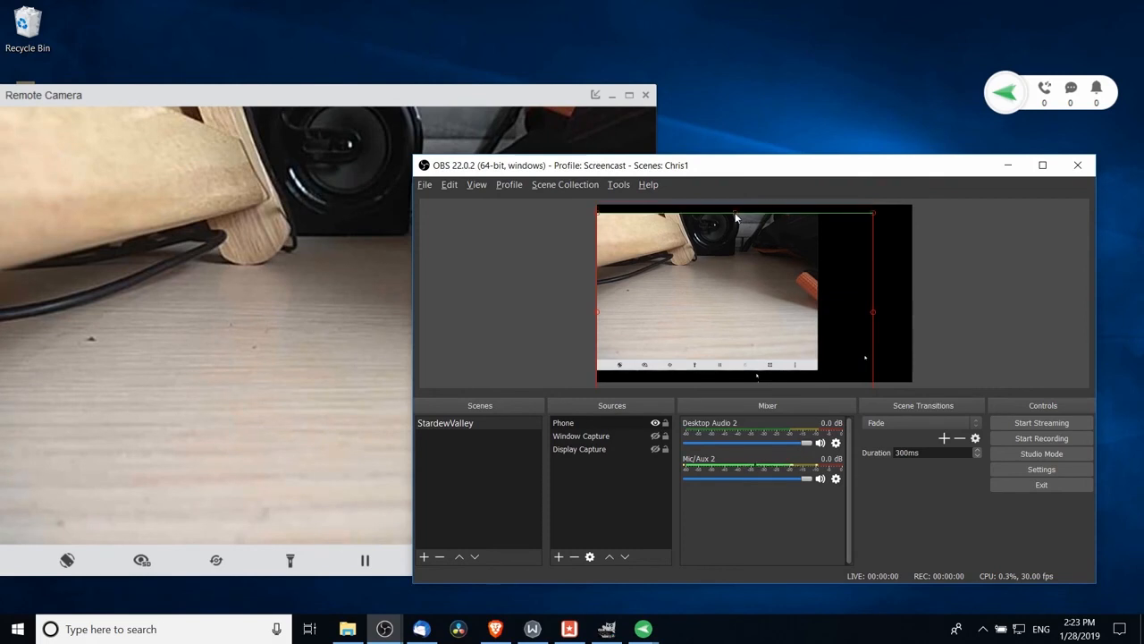
left_click_drag(728, 278, 735, 252)
mouse_move(736, 265)
left_mouse_down()
mouse_move(738, 298)
mouse_move(739, 276)
left_mouse_up()
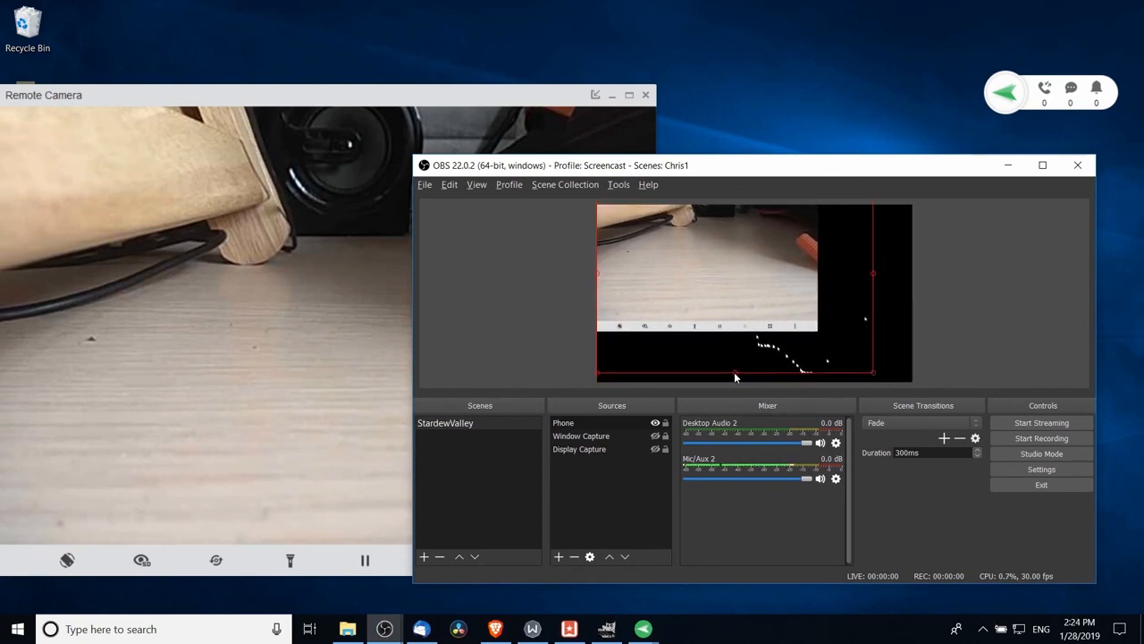
left_click_drag(734, 372, 738, 326)
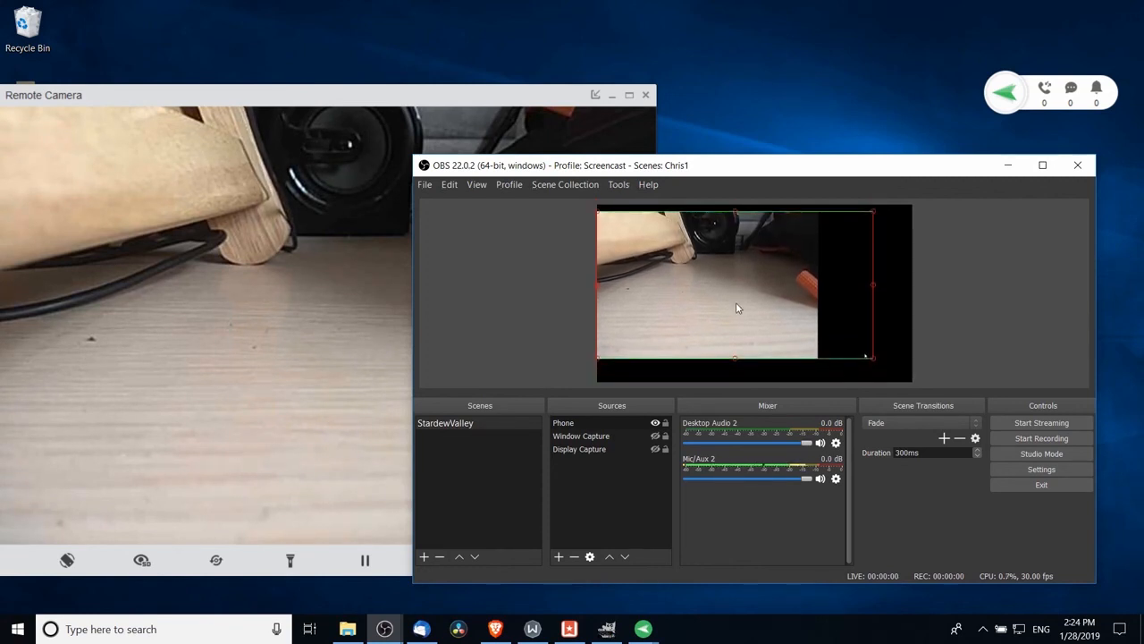
left_click_drag(874, 360, 746, 325)
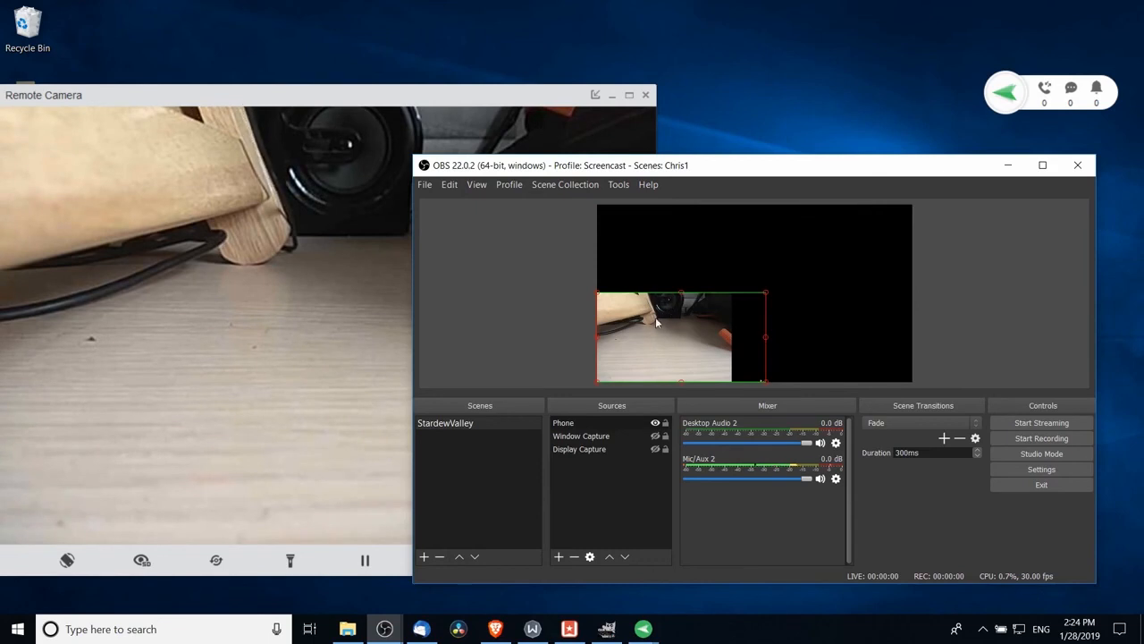
left_click(613, 467)
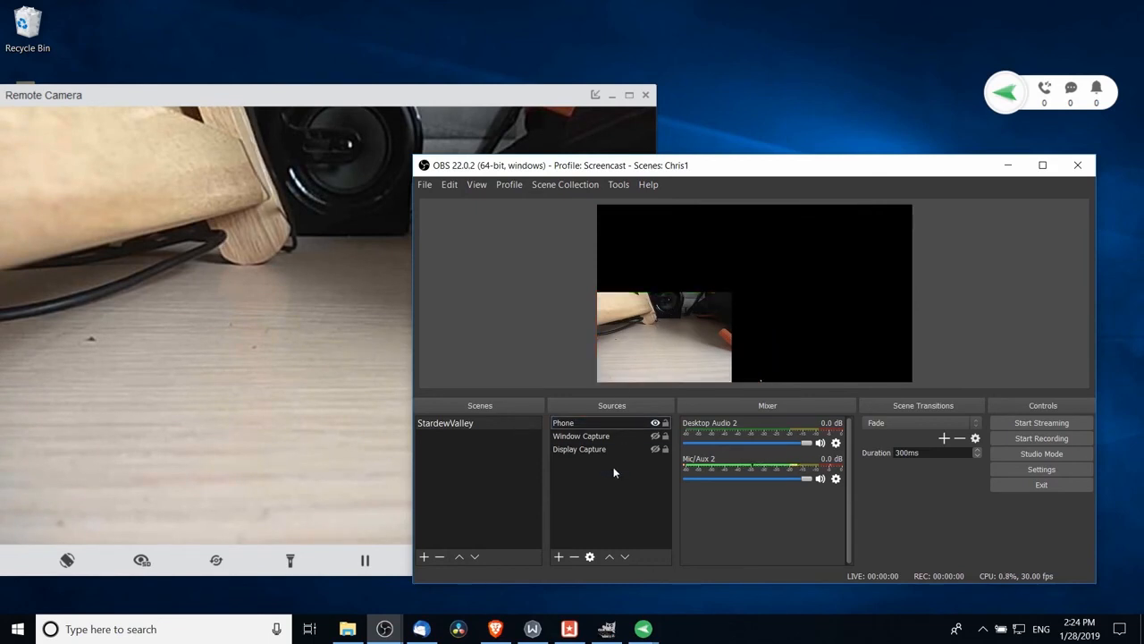
right_click(614, 467)
mouse_move(626, 476)
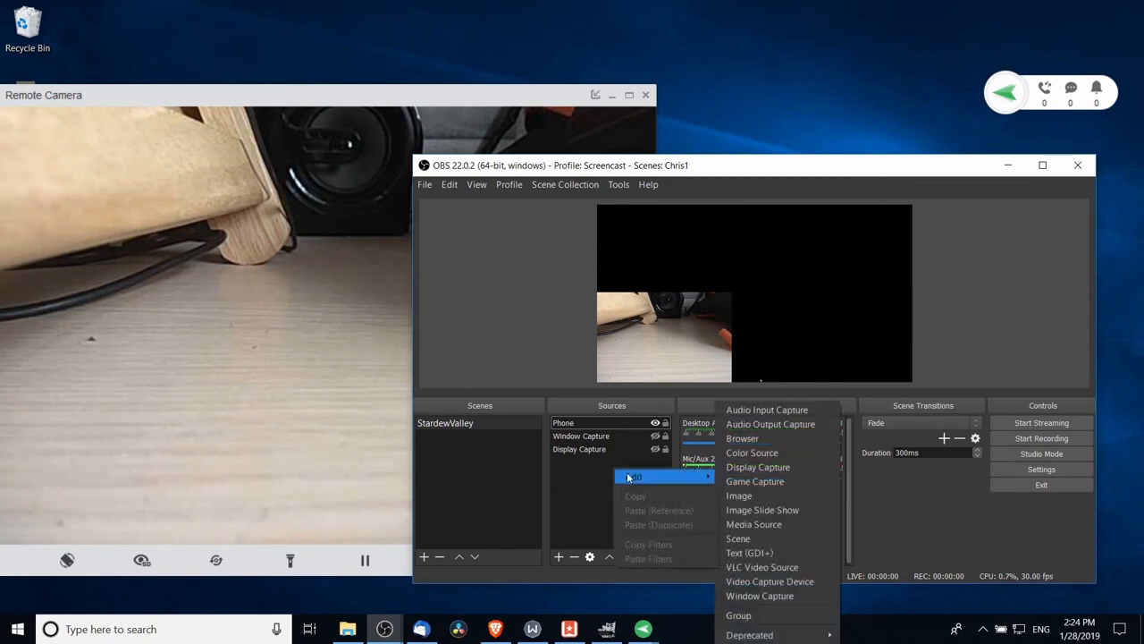
left_click(765, 595)
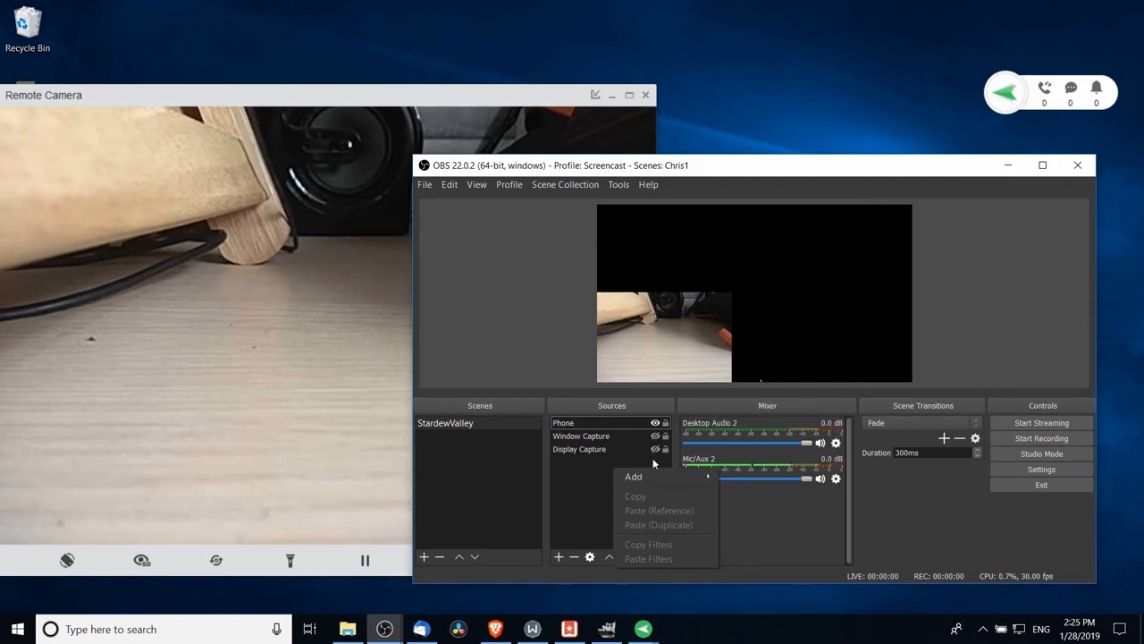
mouse_move(659, 477)
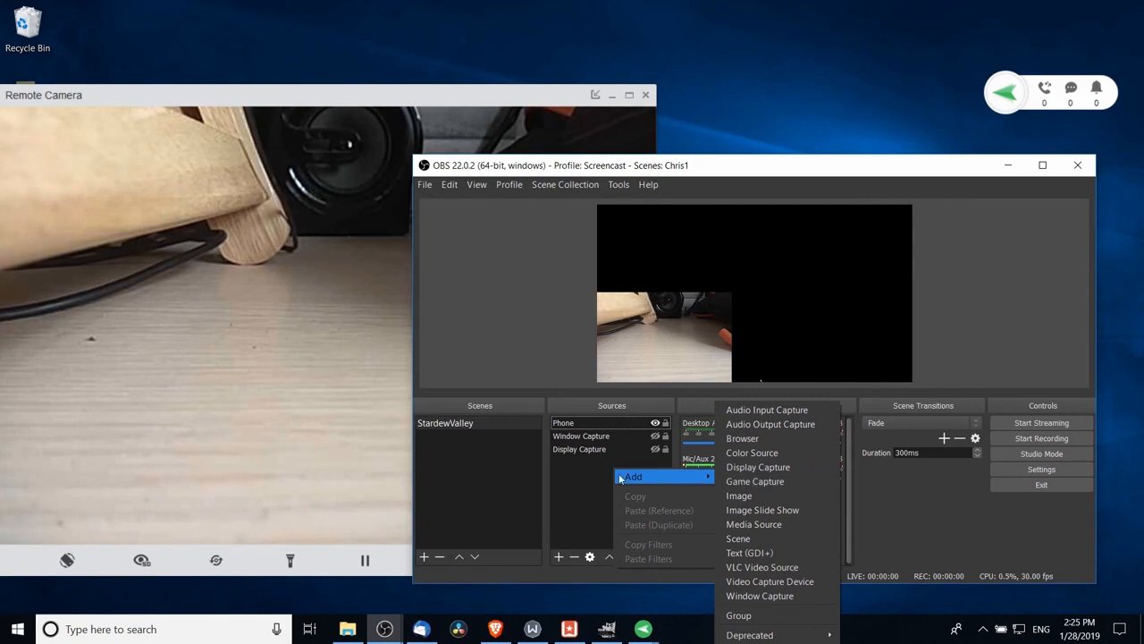
left_click(585, 478)
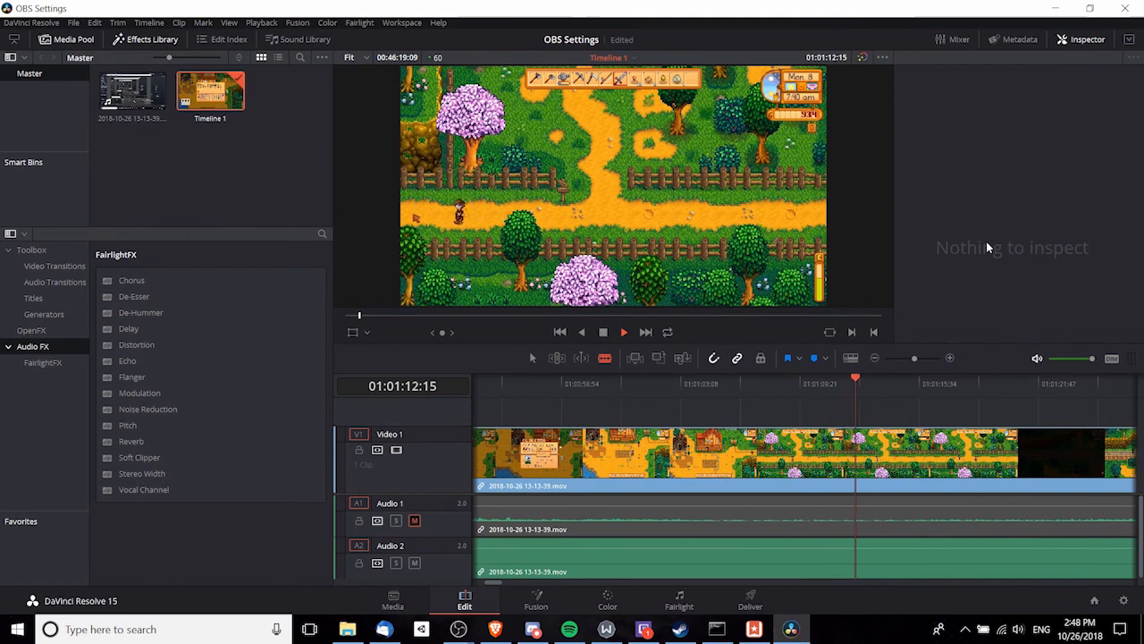
Step: Stop playback of the DaVinci Resolve timeline and open the project settings at Master Settings
key("space")
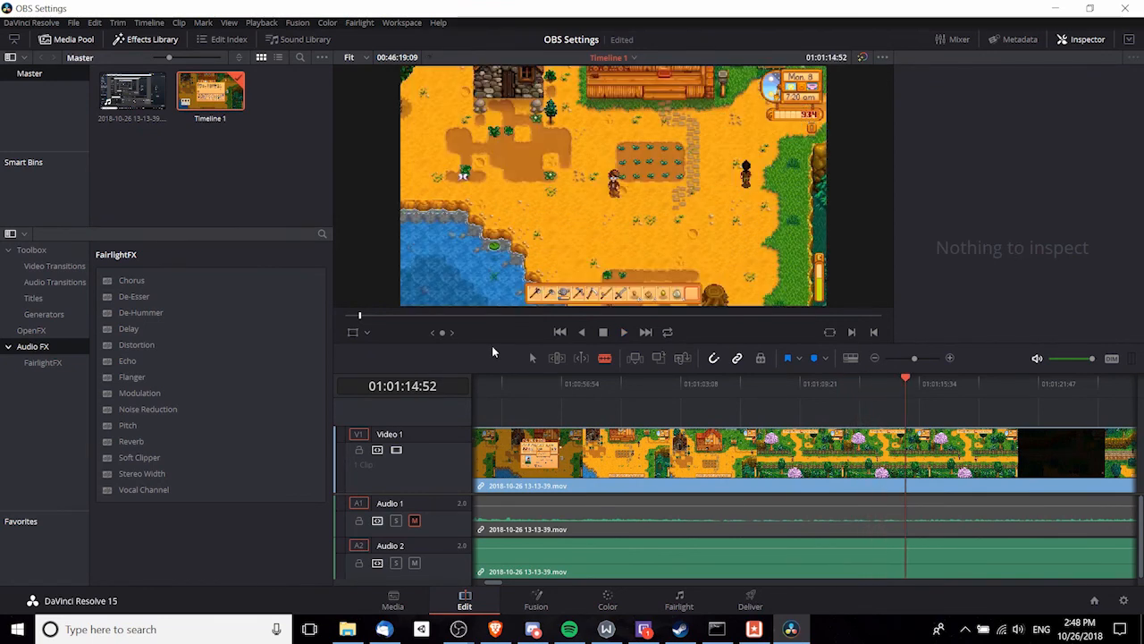
left_click(75, 25)
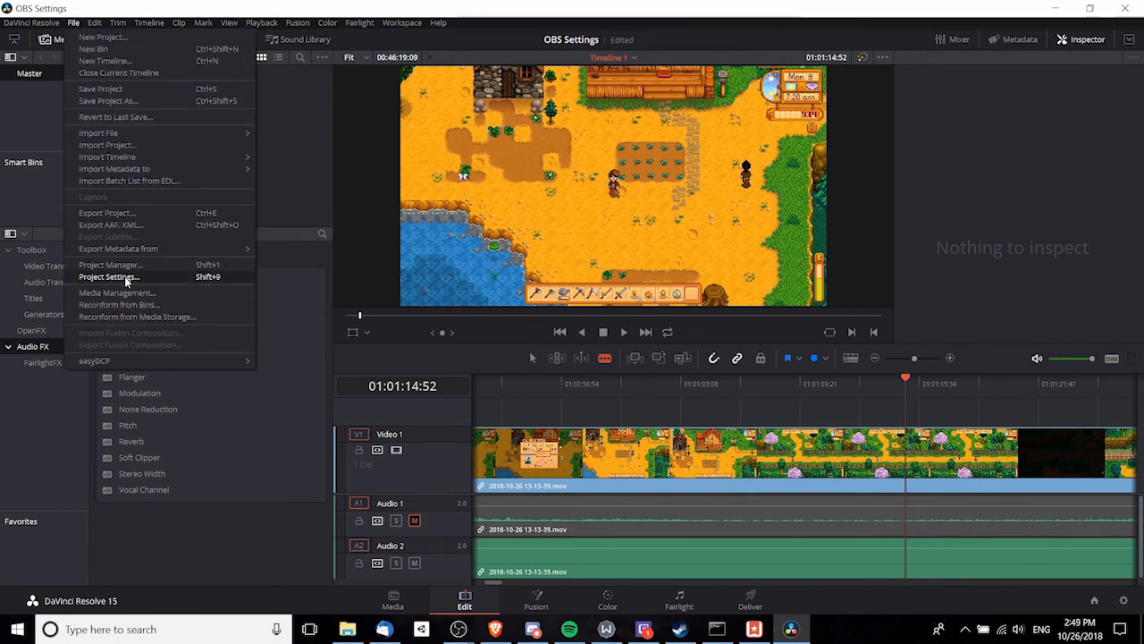
left_click(125, 277)
mouse_move(489, 98)
left_mouse_down()
mouse_move(507, 92)
mouse_move(491, 94)
left_mouse_up()
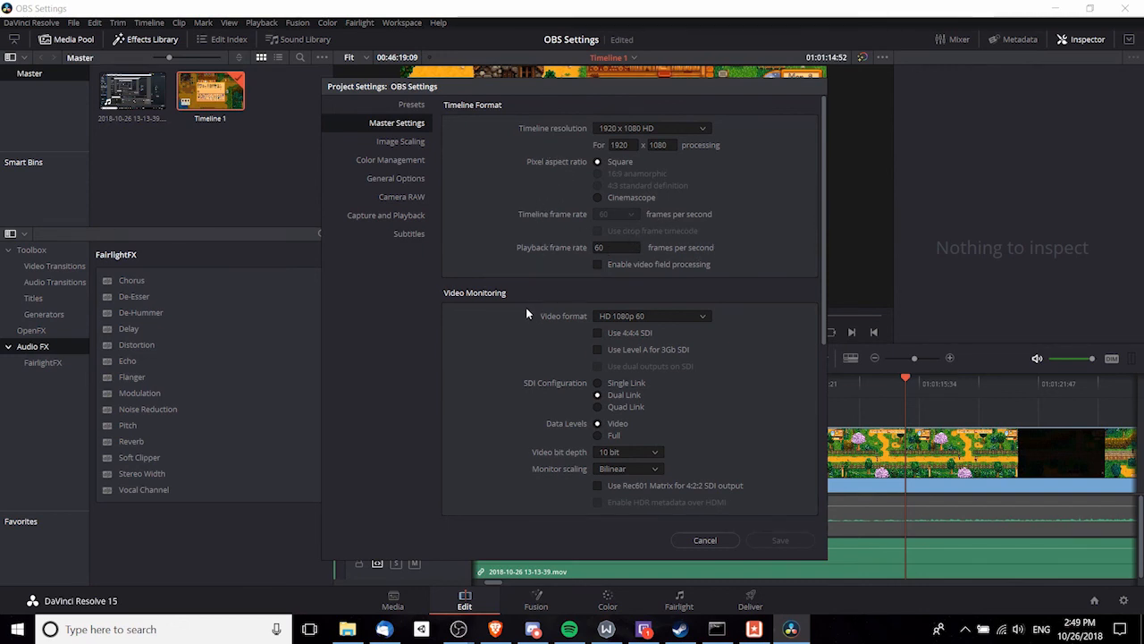
Step: Set the video monitoring format of the project to HD 1080p 60
left_click(611, 316)
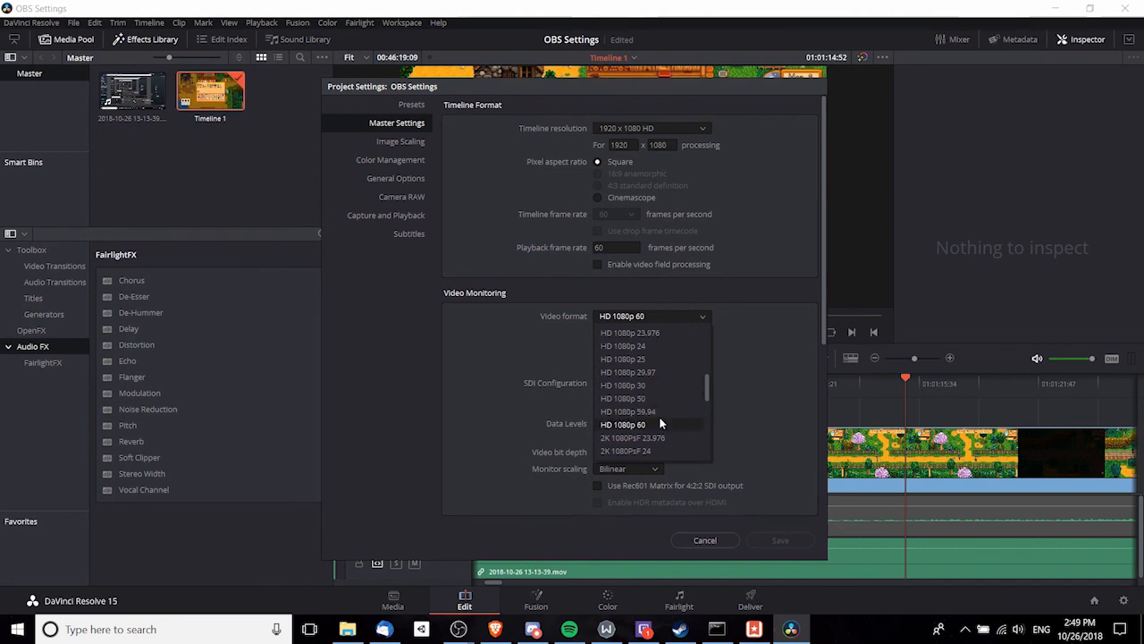
scroll(656, 403, "up", 3)
scroll(658, 403, "up", 2)
scroll(656, 402, "up", 1)
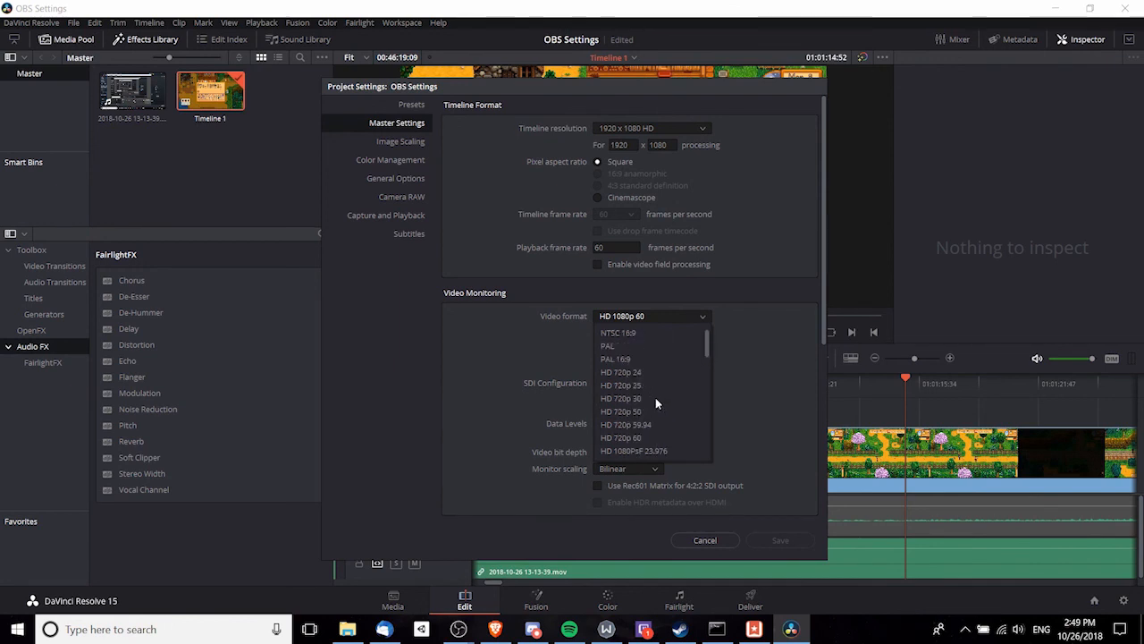
scroll(655, 403, "down", 1)
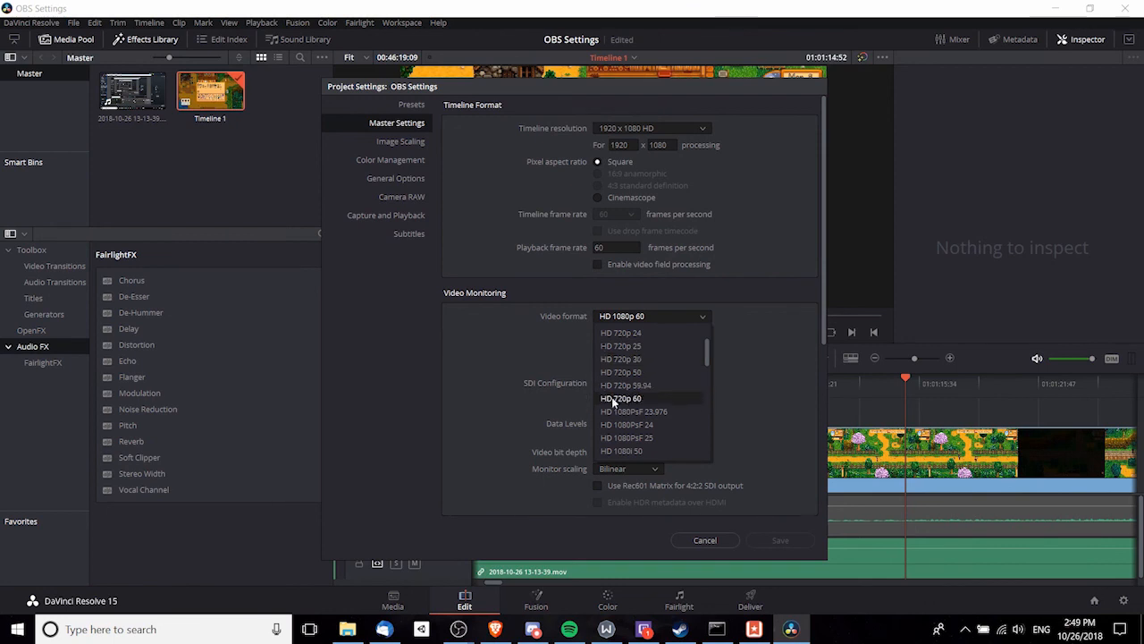
scroll(662, 396, "down", 4)
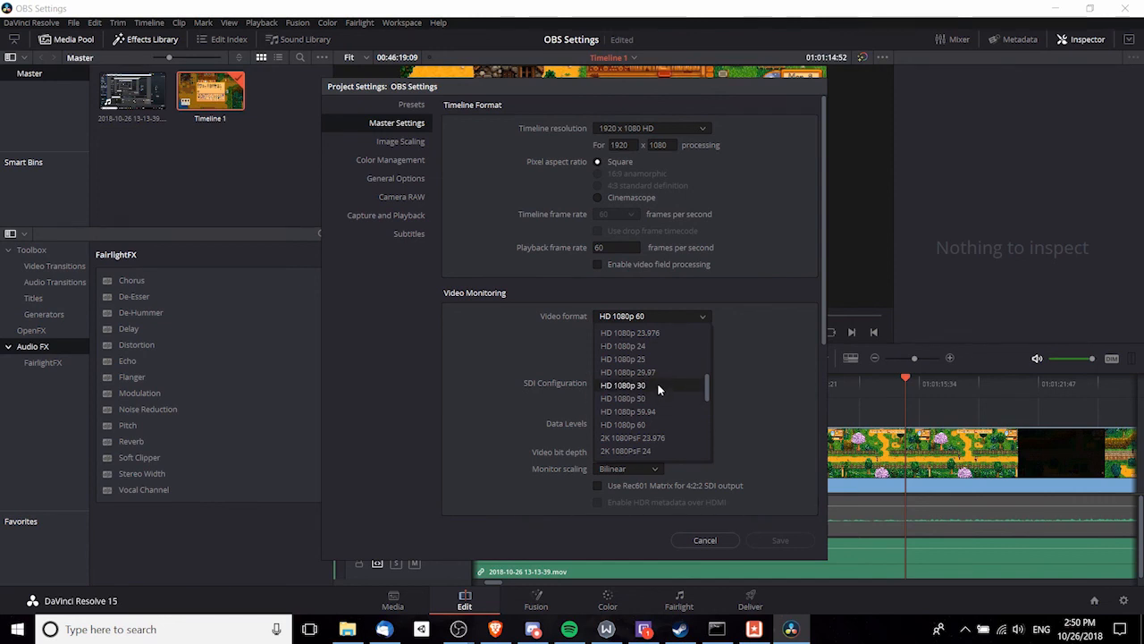
left_click(651, 425)
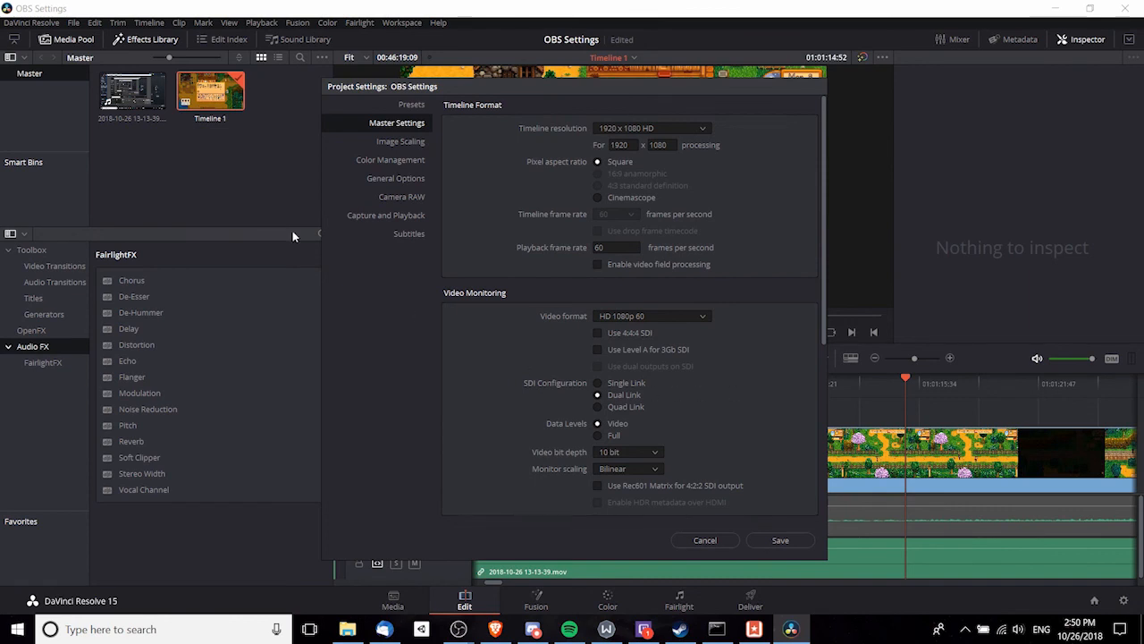
Step: Save the Current Project preset and store it as the user default config, closing the project settings without further changes
left_click_drag(589, 90, 529, 90)
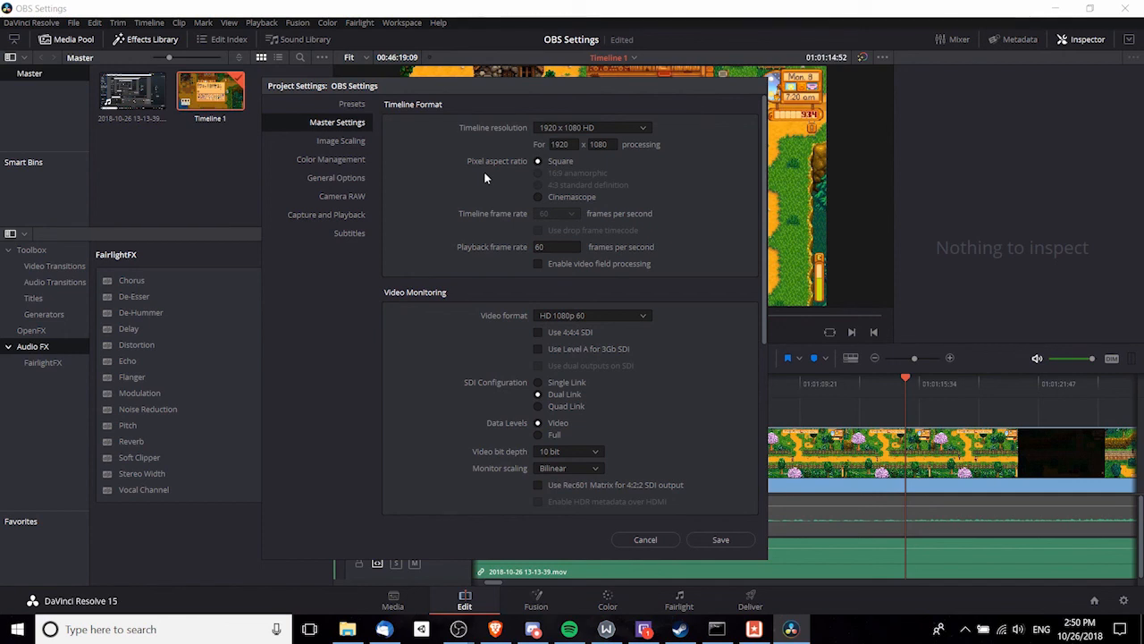
left_click(342, 108)
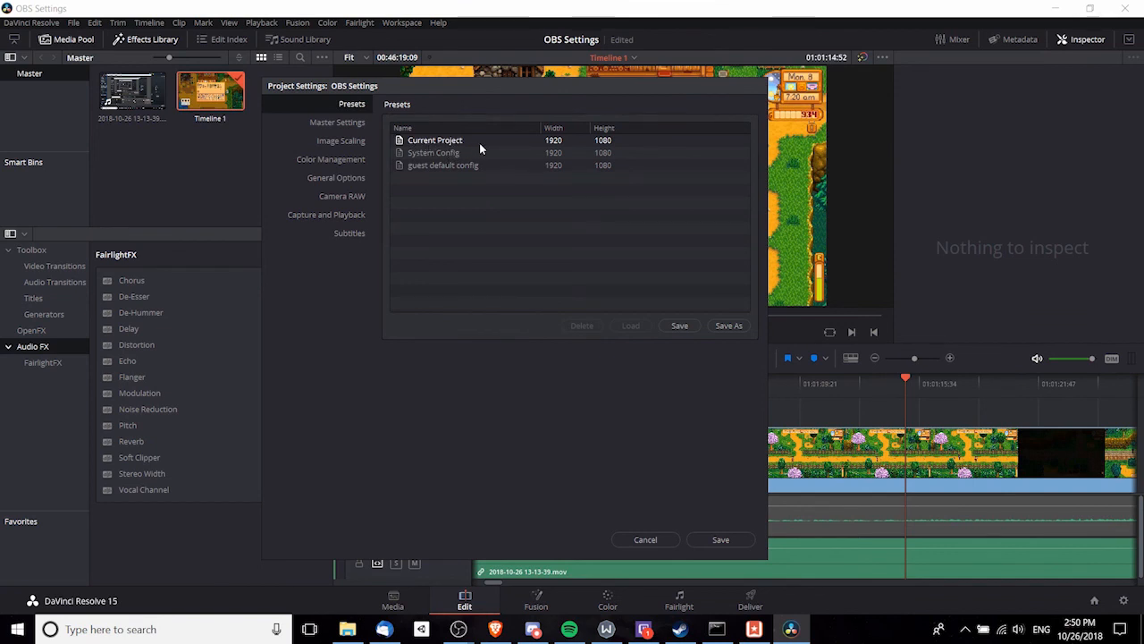
left_click(675, 324)
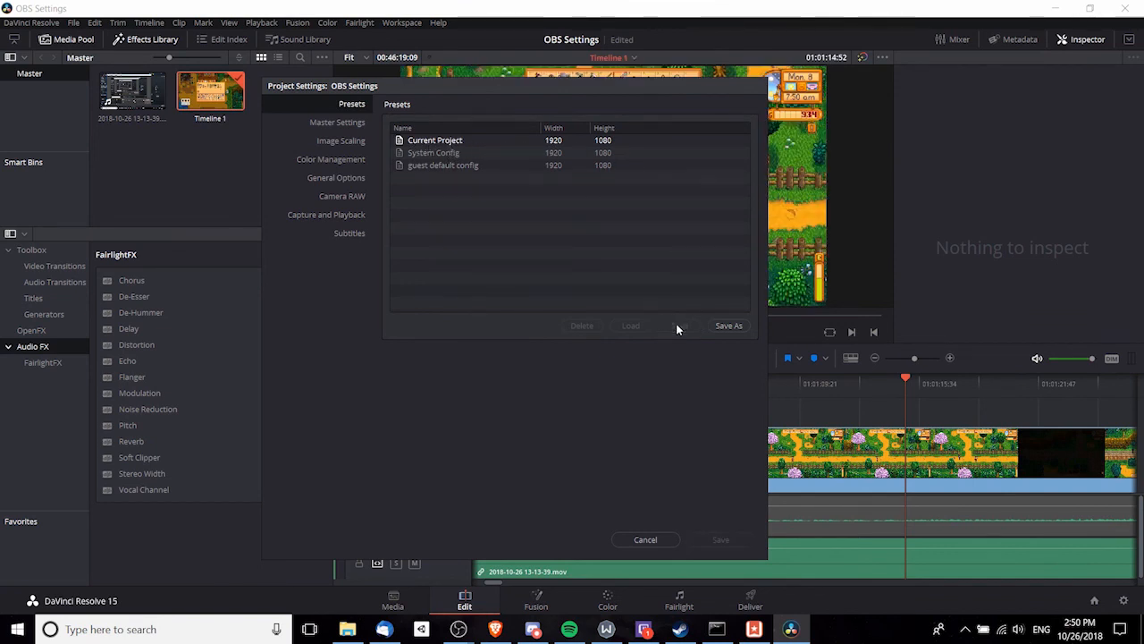
right_click(436, 141)
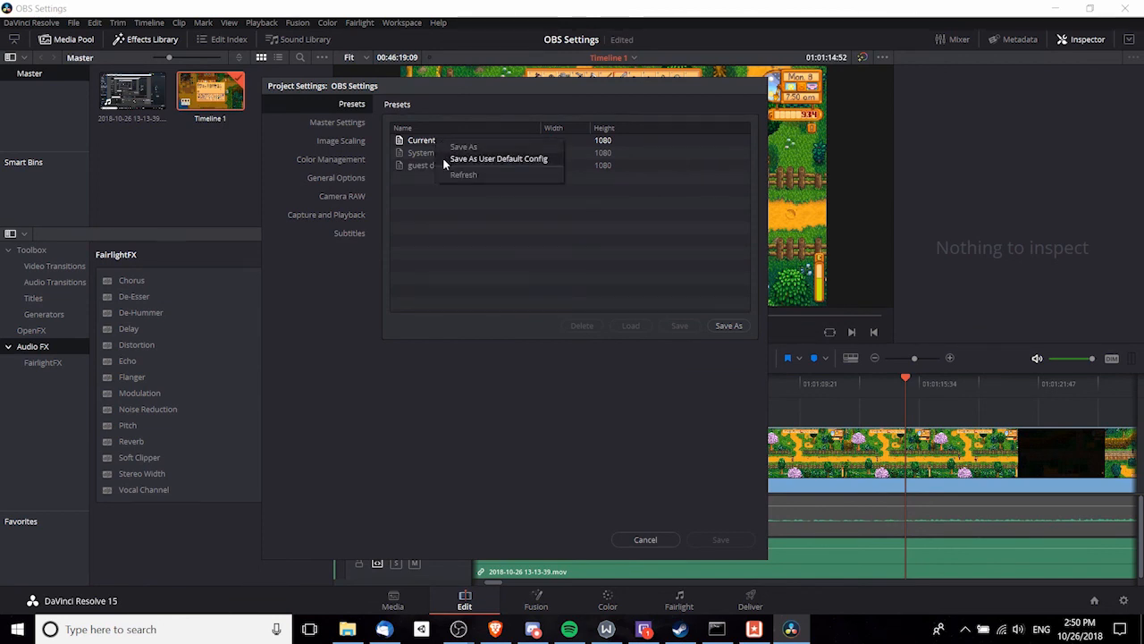
left_click(443, 159)
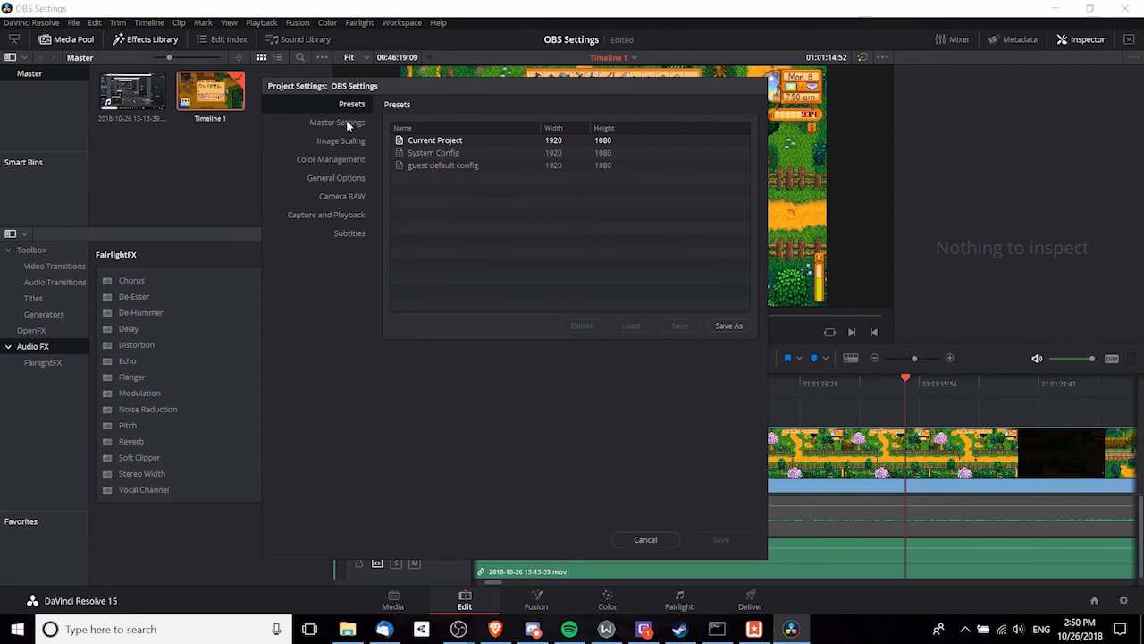
left_click(322, 123)
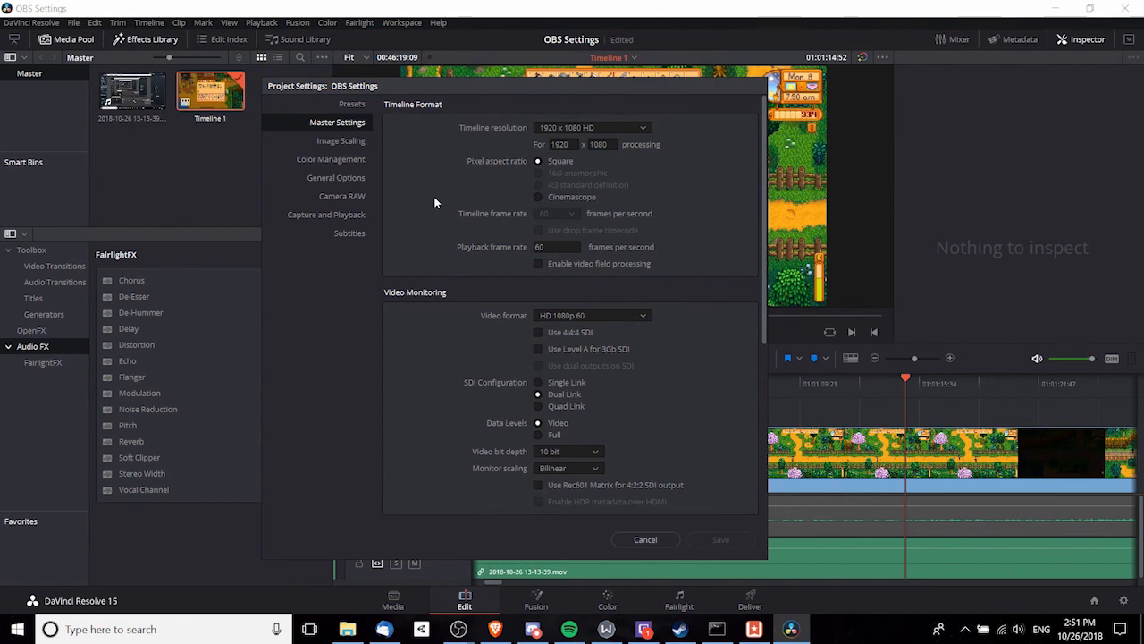
left_click(645, 540)
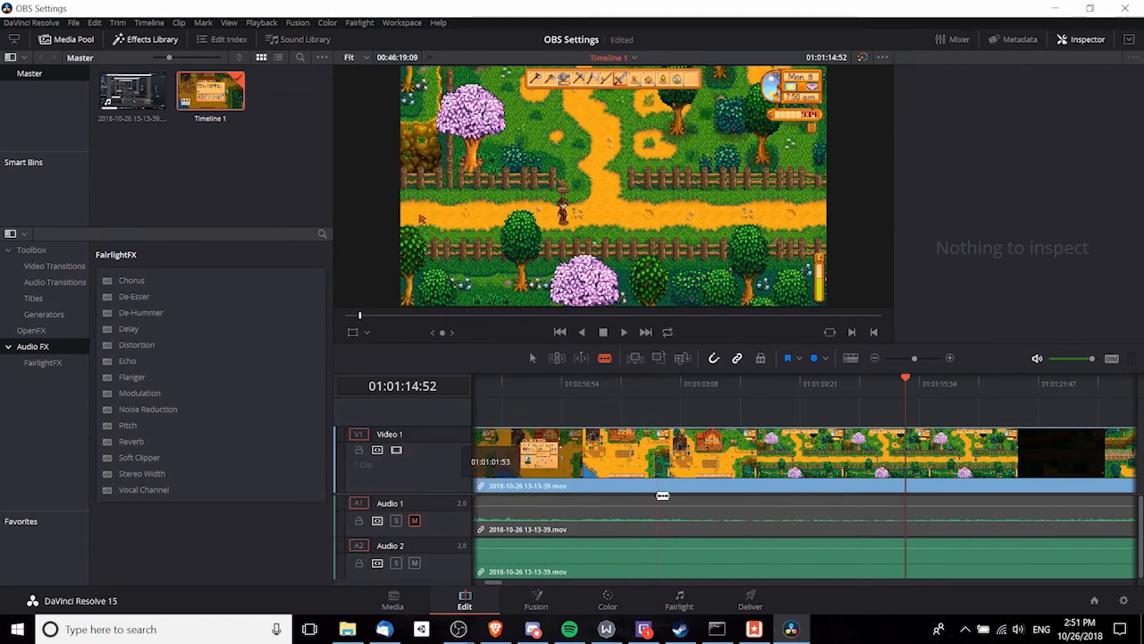
Step: Switch to the OBS window with the Untitled profile and open the Advanced Audio Properties, keeping the timeline's audio tracks in view
mouse_move(458, 628)
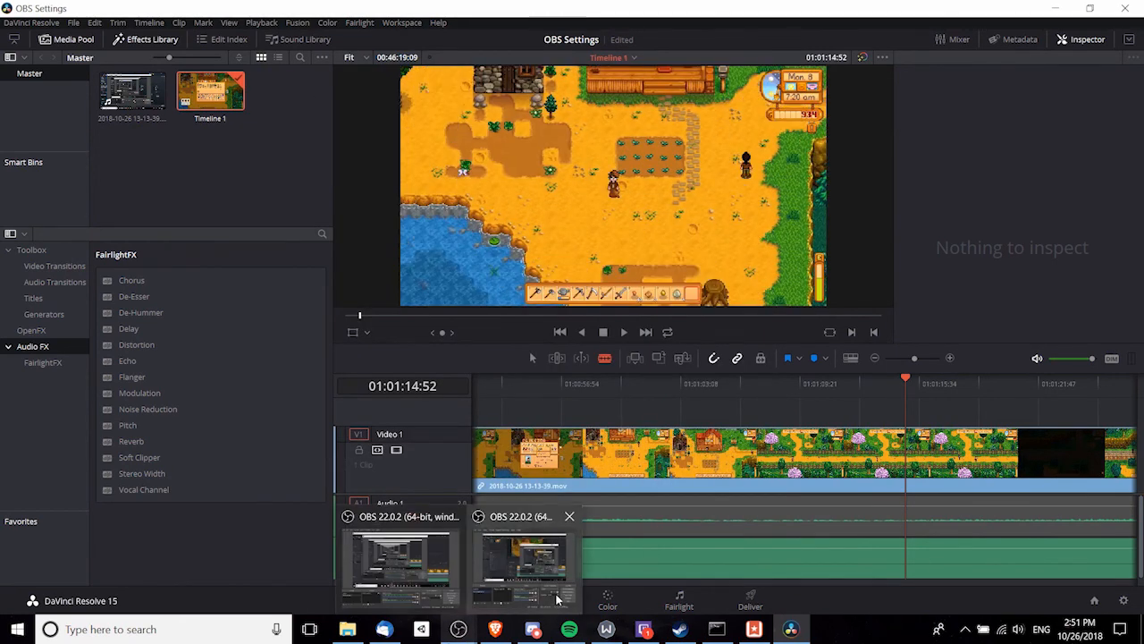
left_click(554, 550)
left_click_drag(737, 149, 740, 146)
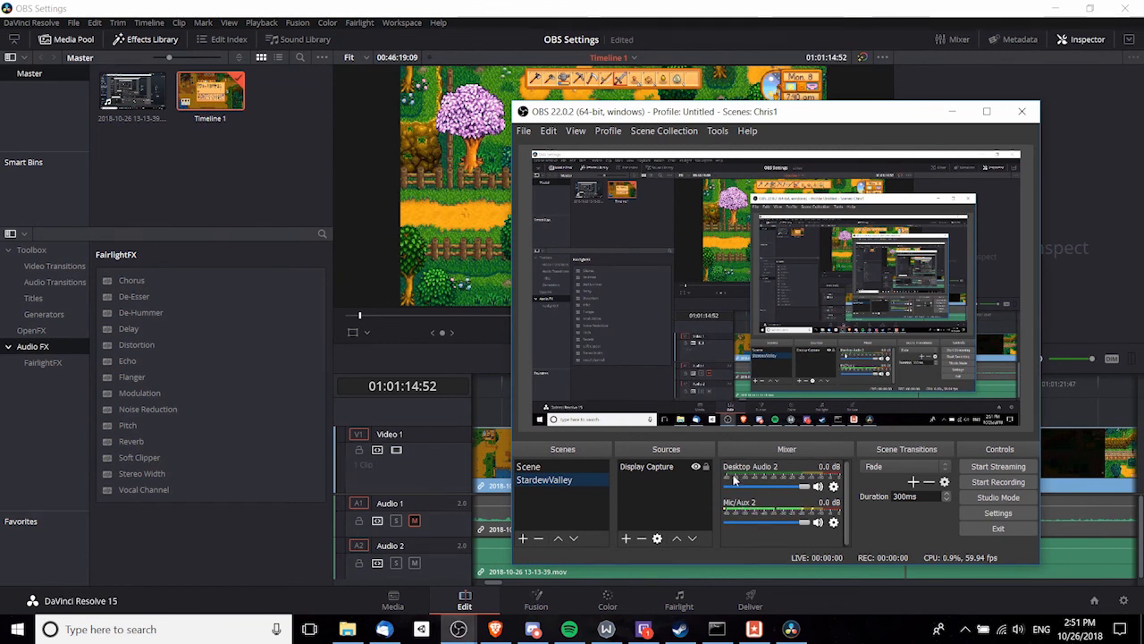
left_click(834, 524)
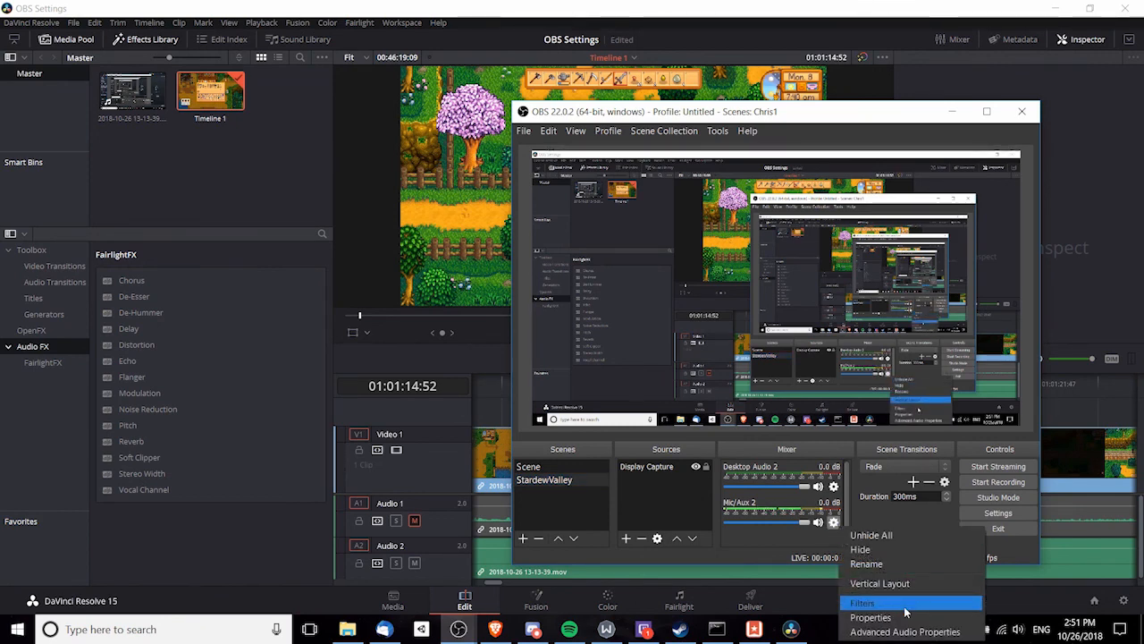
left_click(906, 632)
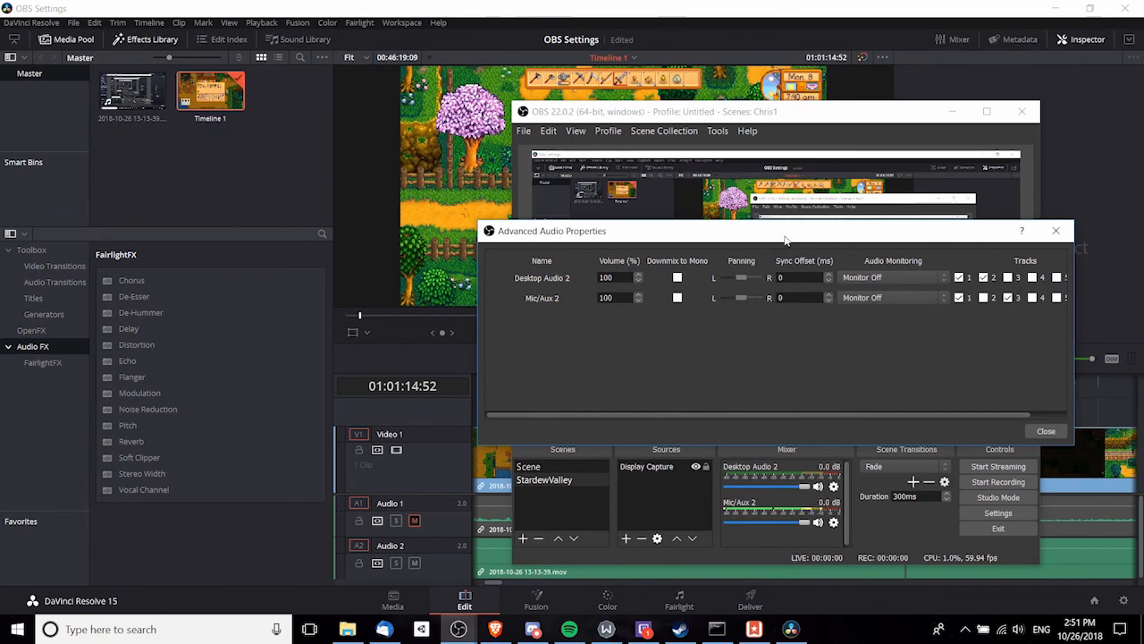
left_click_drag(794, 236, 596, 185)
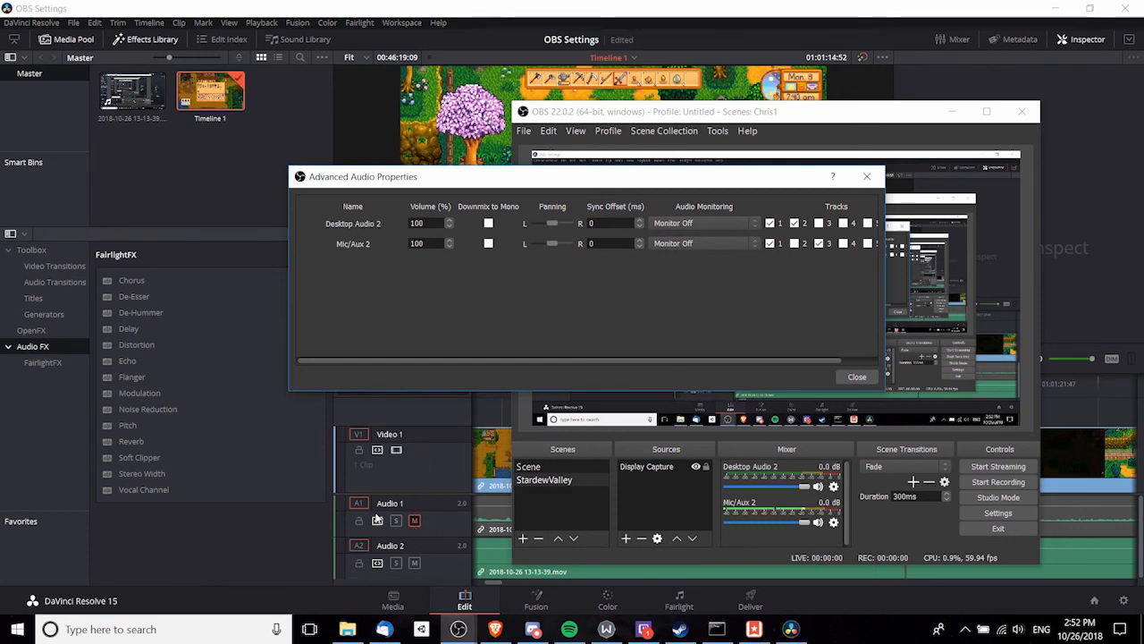
left_click(414, 519)
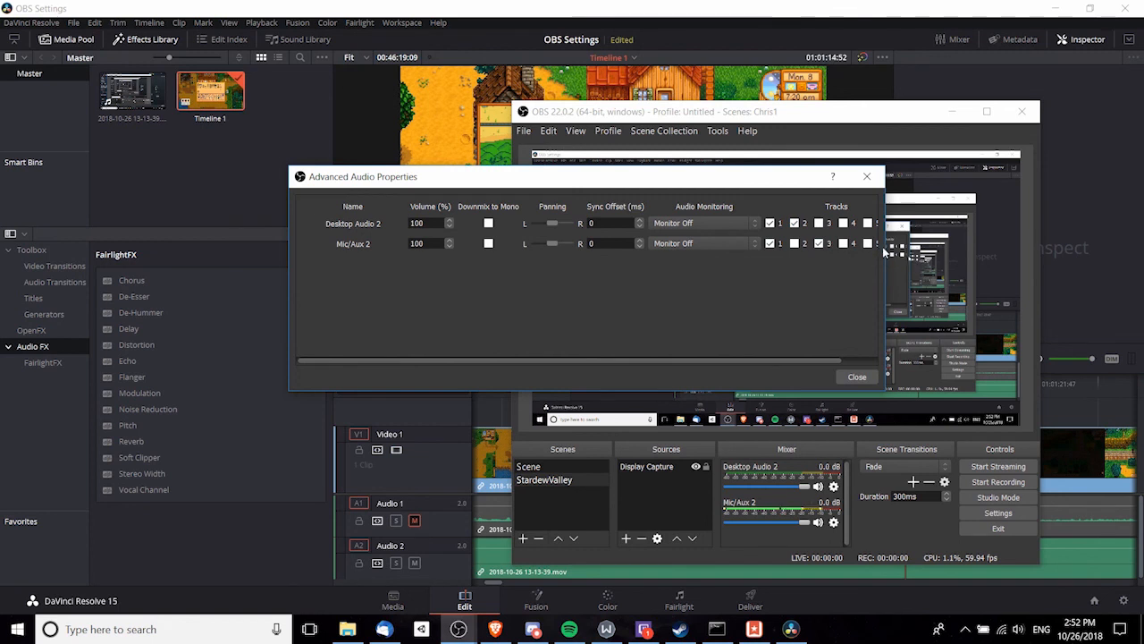
Step: Widen the Advanced Audio Properties, disable track 6 for Desktop Audio 2 and Mic/Aux 2, and close the dialog
left_click_drag(885, 252, 990, 249)
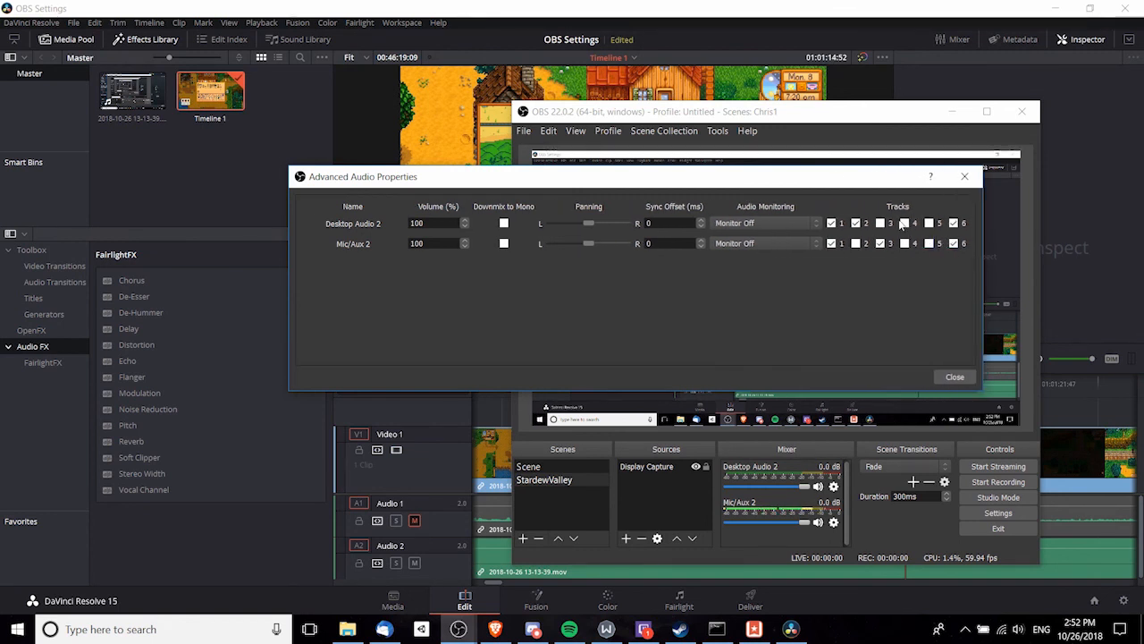
left_click(949, 224)
left_click(953, 242)
left_click(956, 377)
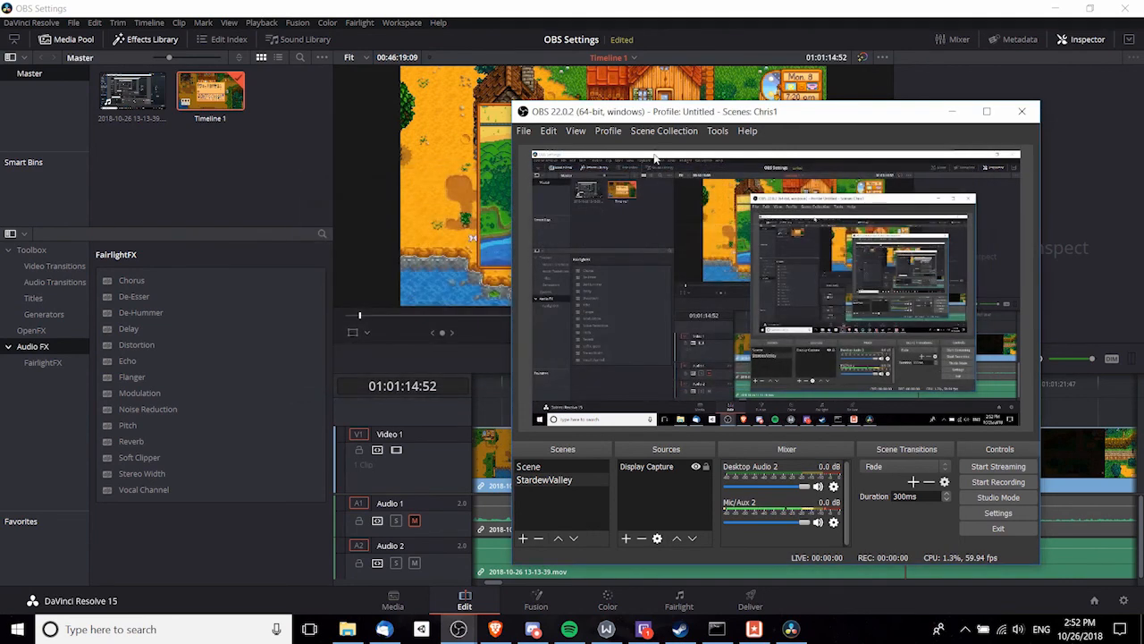
Step: Open the OBS settings at the Output section and move the dialog clear of the media pool
left_click(524, 132)
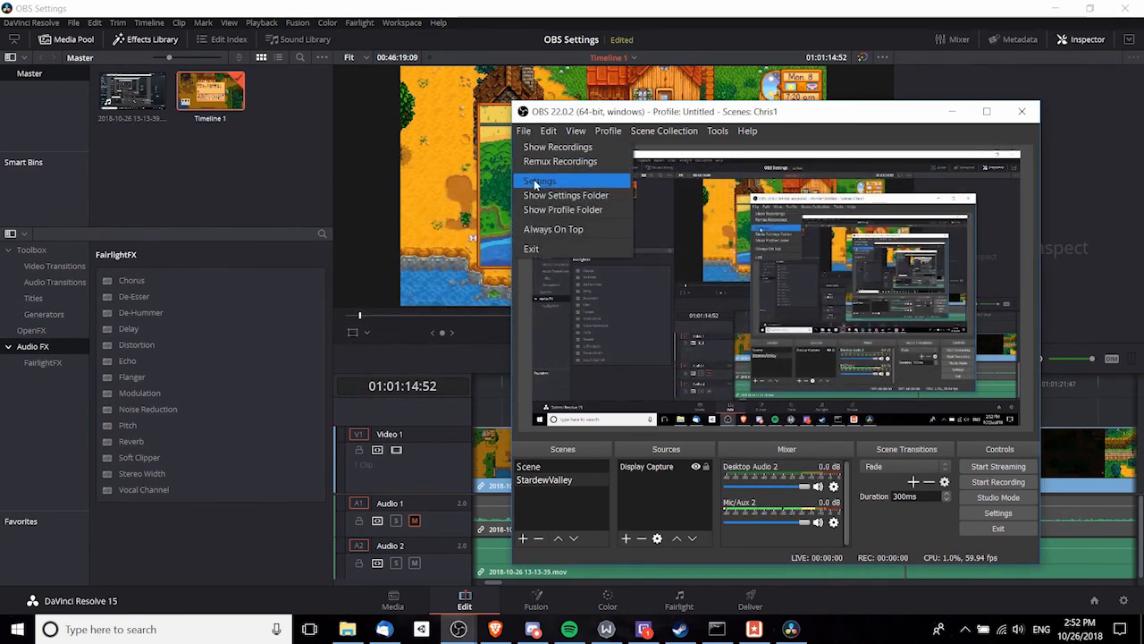
left_click(540, 162)
left_click(235, 166)
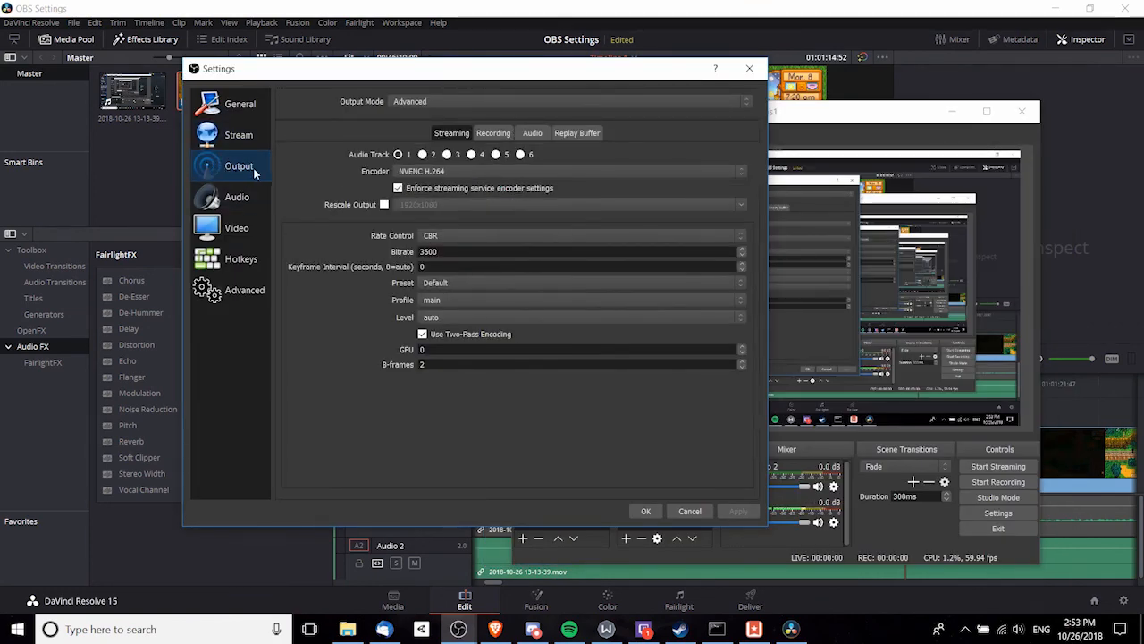
left_click_drag(423, 72, 650, 96)
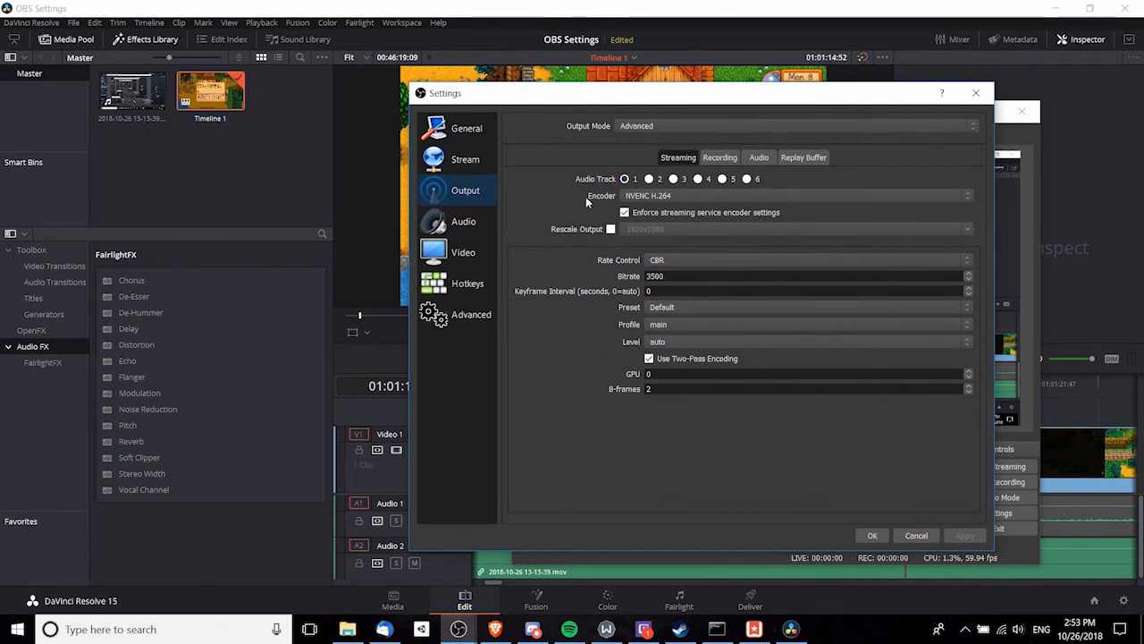
Step: Choose NVENC H.264 as the streaming encoder and mov as the recording format in the output settings
left_click(626, 194)
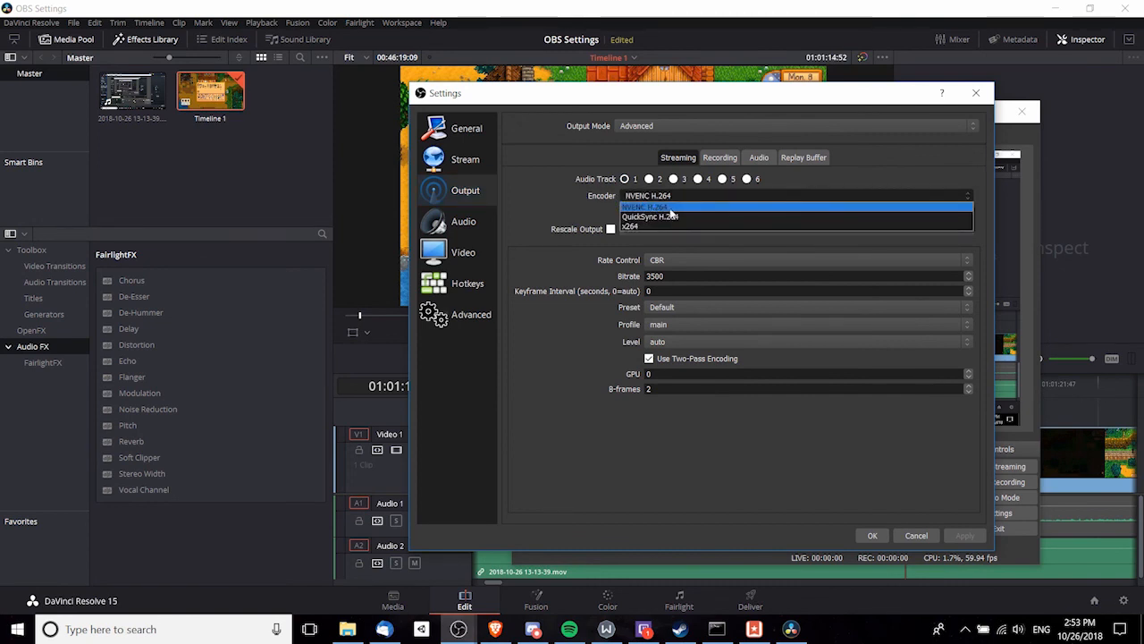
left_click(679, 207)
left_click(720, 158)
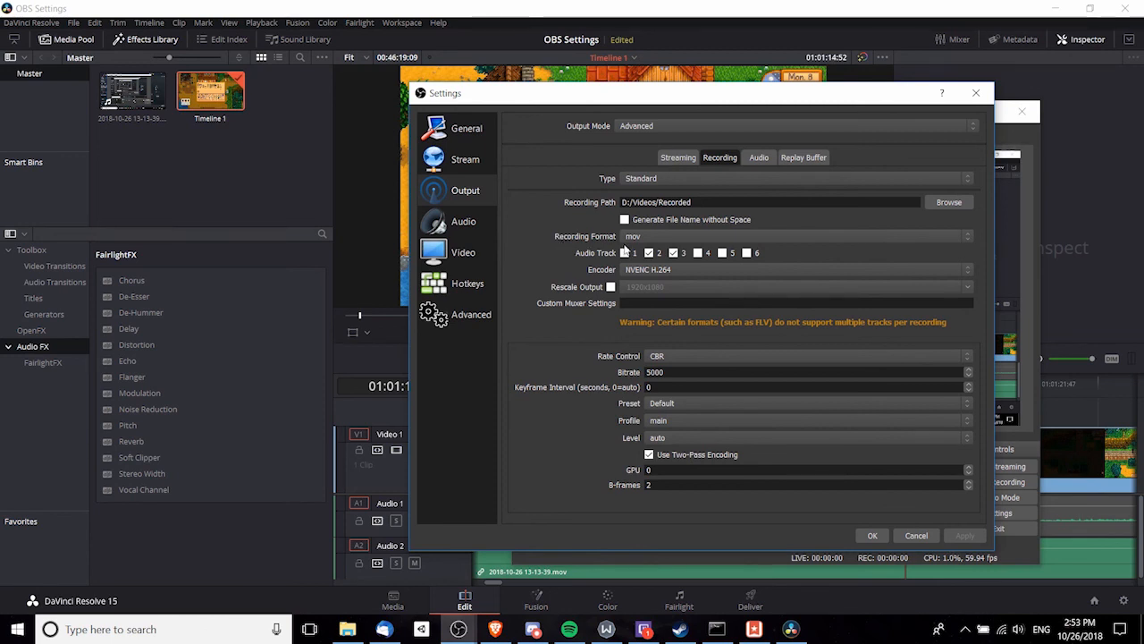
left_click(638, 240)
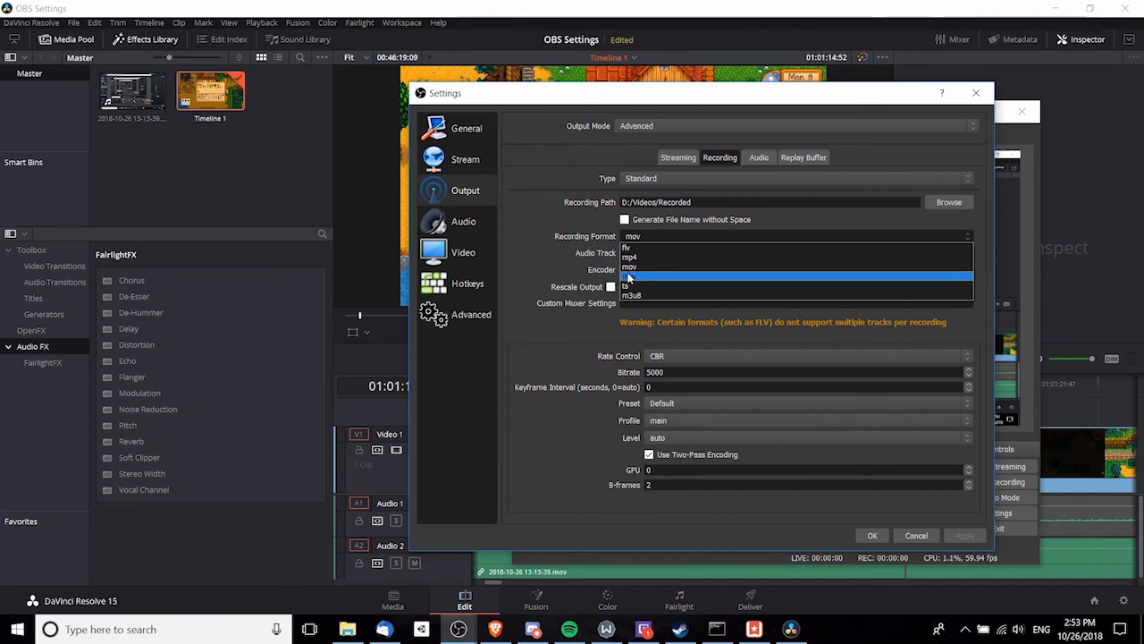
left_click(649, 268)
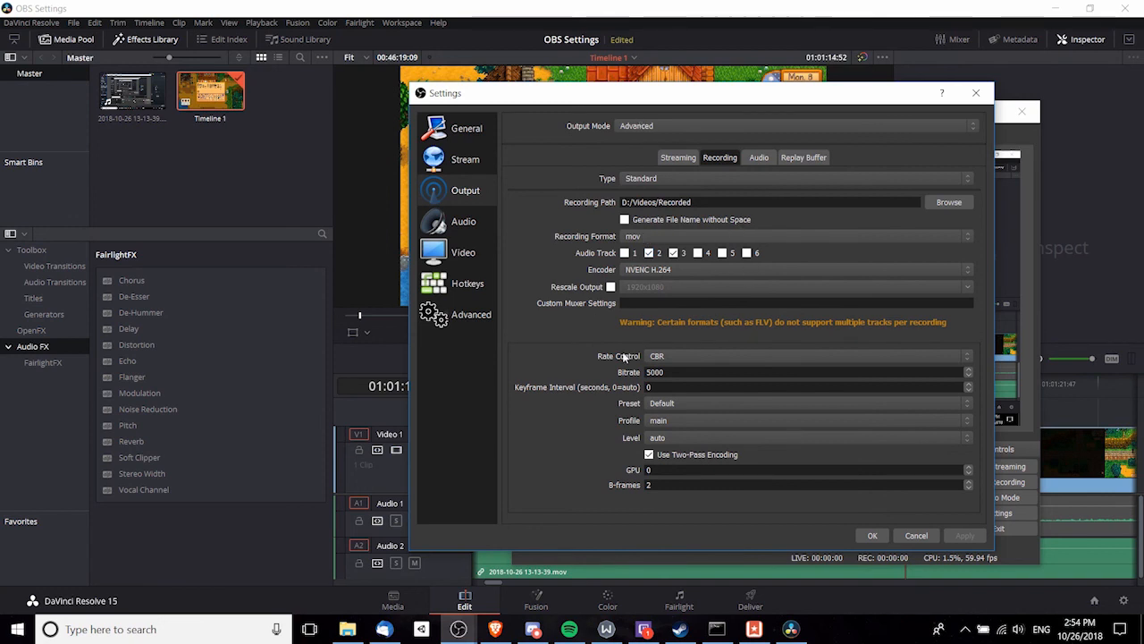
Step: Look through the output mode choices and select Advanced
left_click(657, 126)
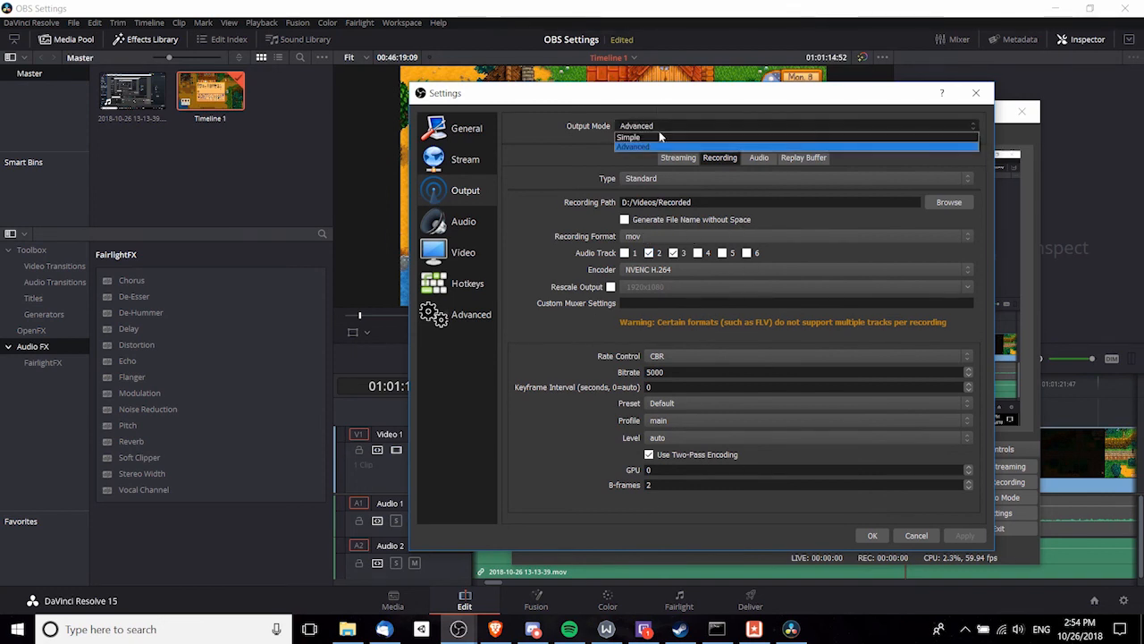
left_click(646, 145)
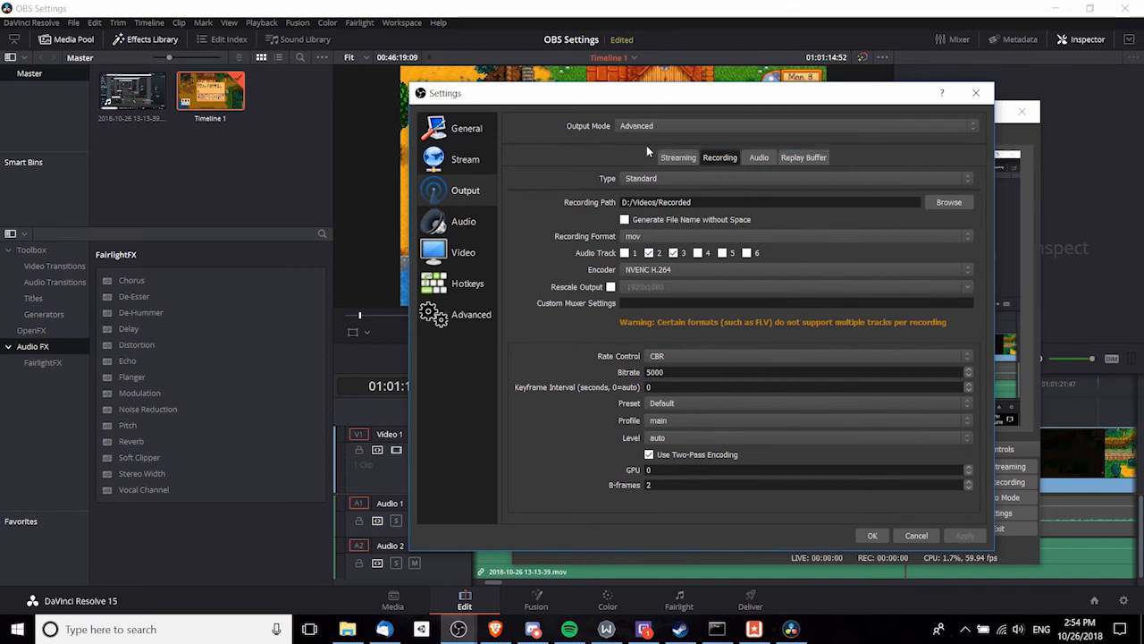
left_click(629, 126)
left_click(647, 145)
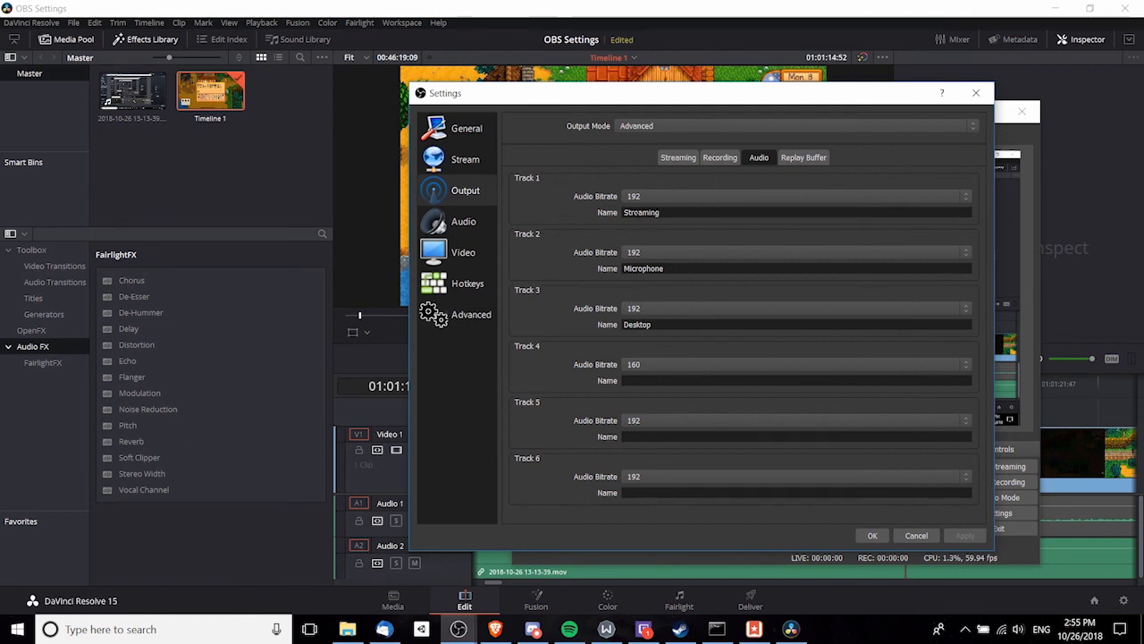
Step: Examine the audio bitrate options for Track 1 and return to the recording output settings
left_click(648, 197)
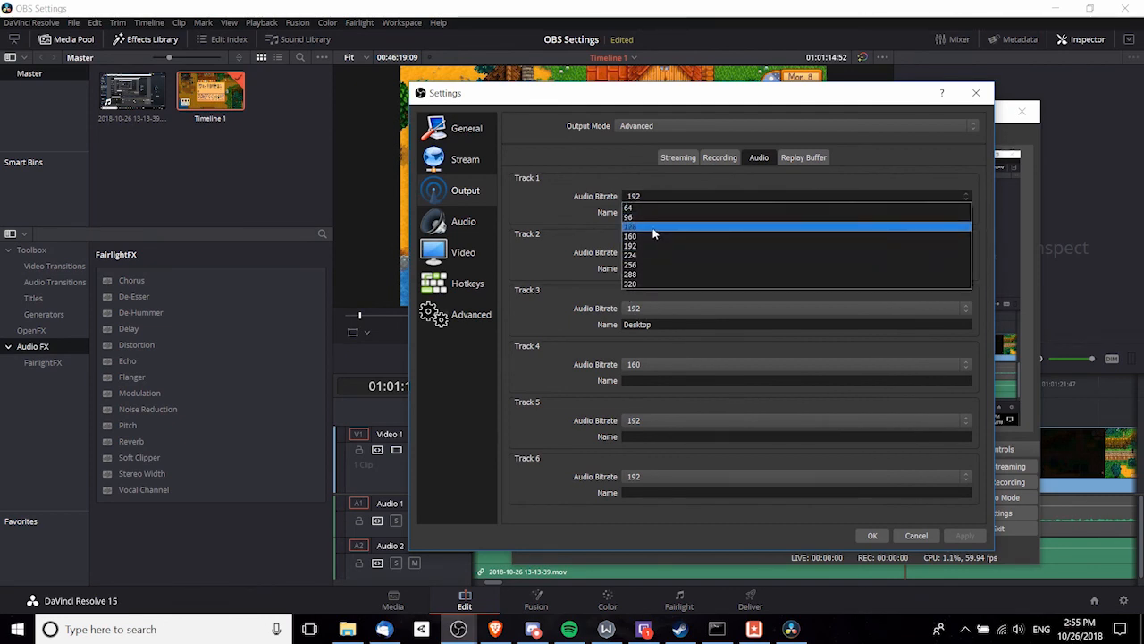
left_click(715, 160)
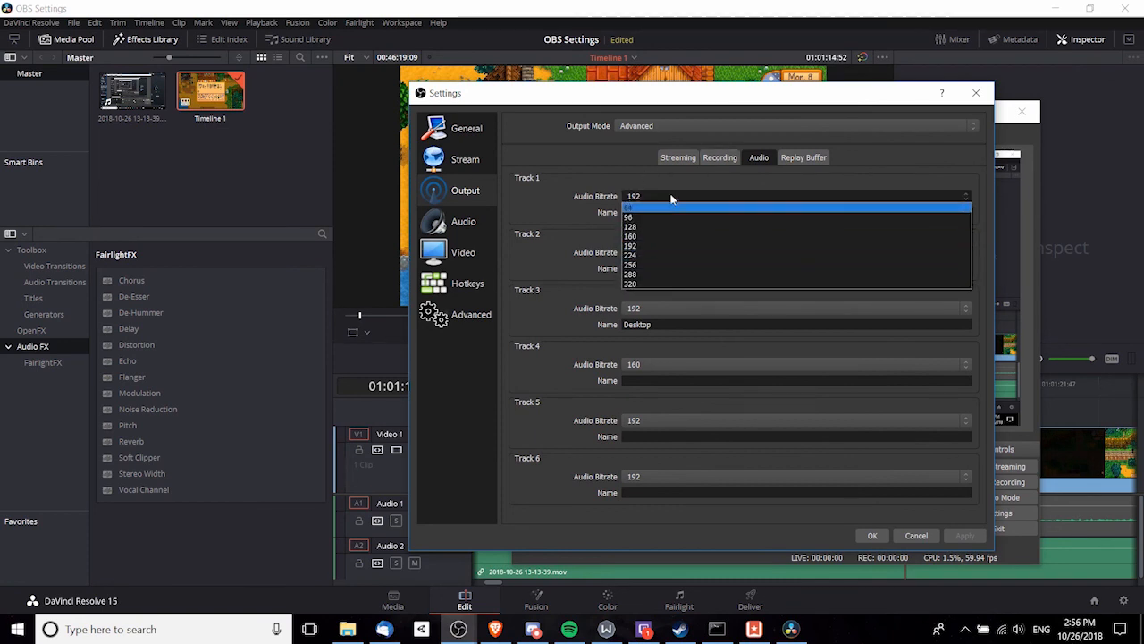
left_click(666, 177)
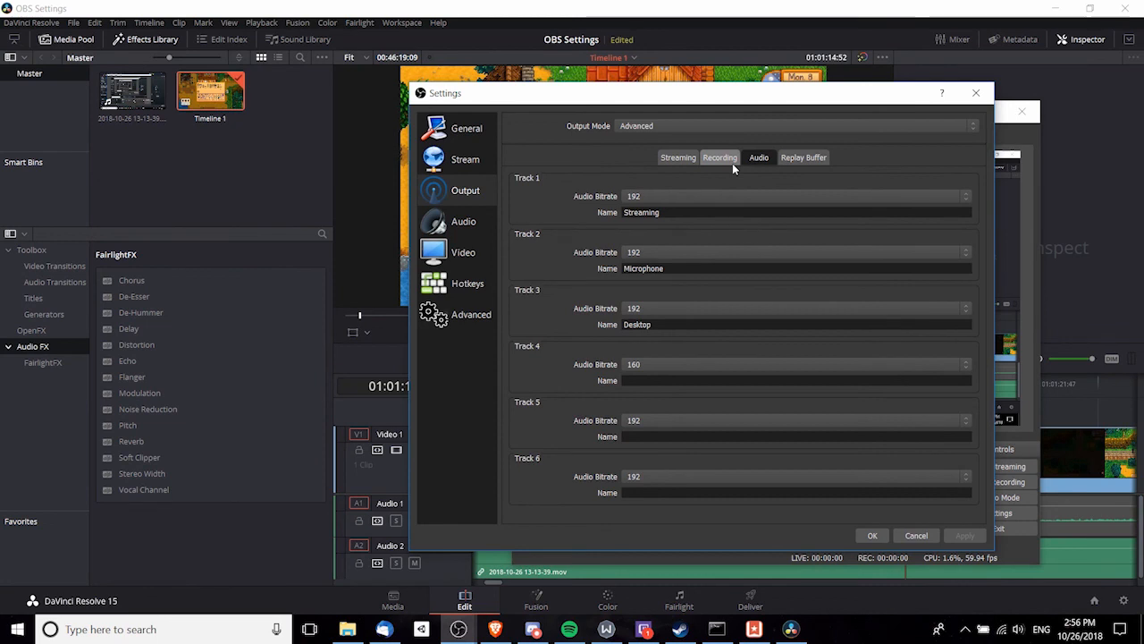
left_click(720, 160)
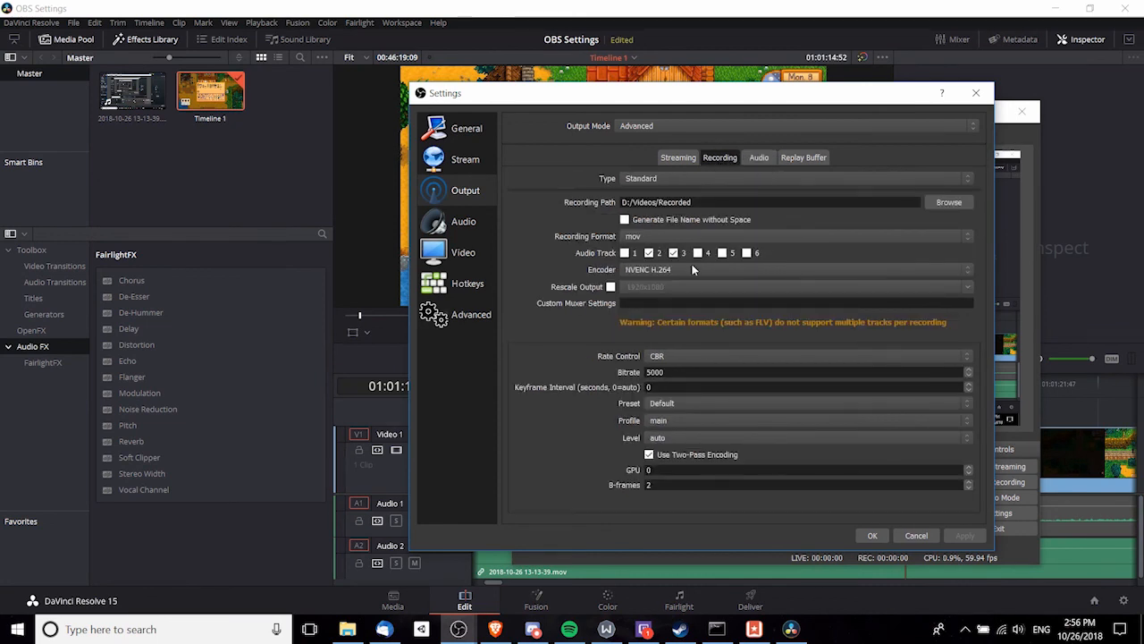
Step: Open the video settings and check the base canvas and output scaled resolutions
left_click(495, 257)
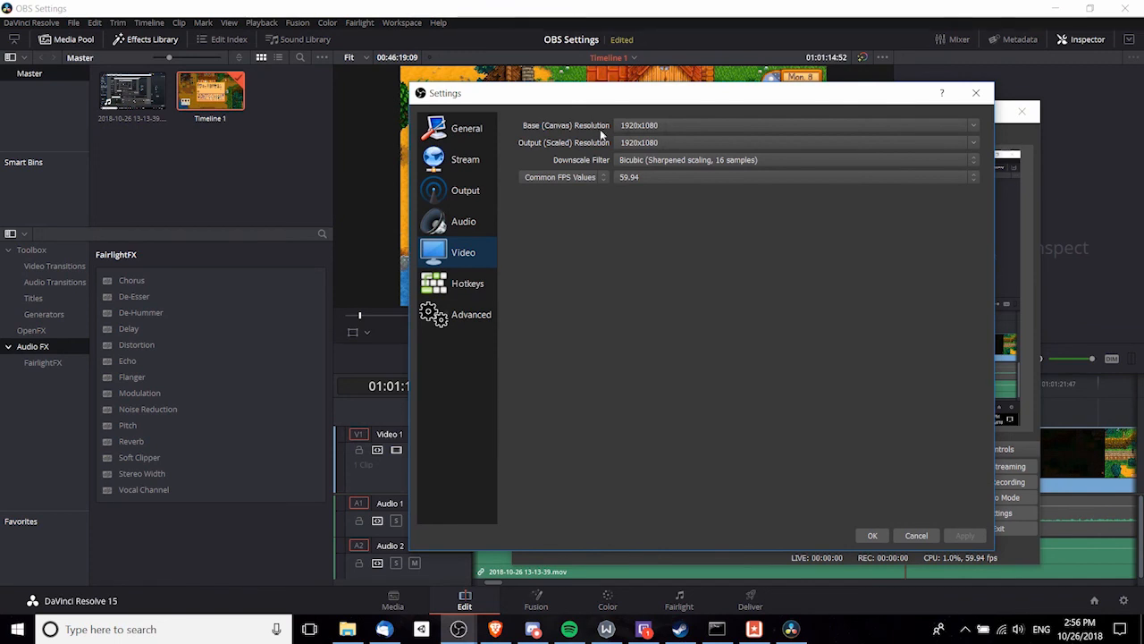
left_click_drag(660, 125, 604, 126)
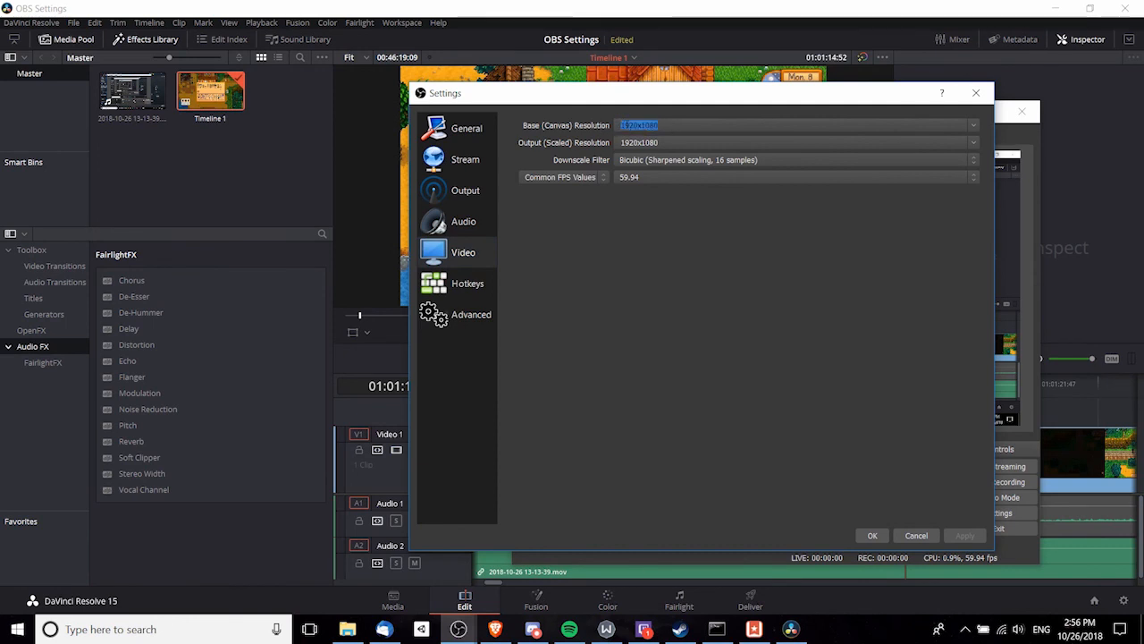
left_click(659, 125)
left_click_drag(659, 126, 600, 144)
left_click(659, 125)
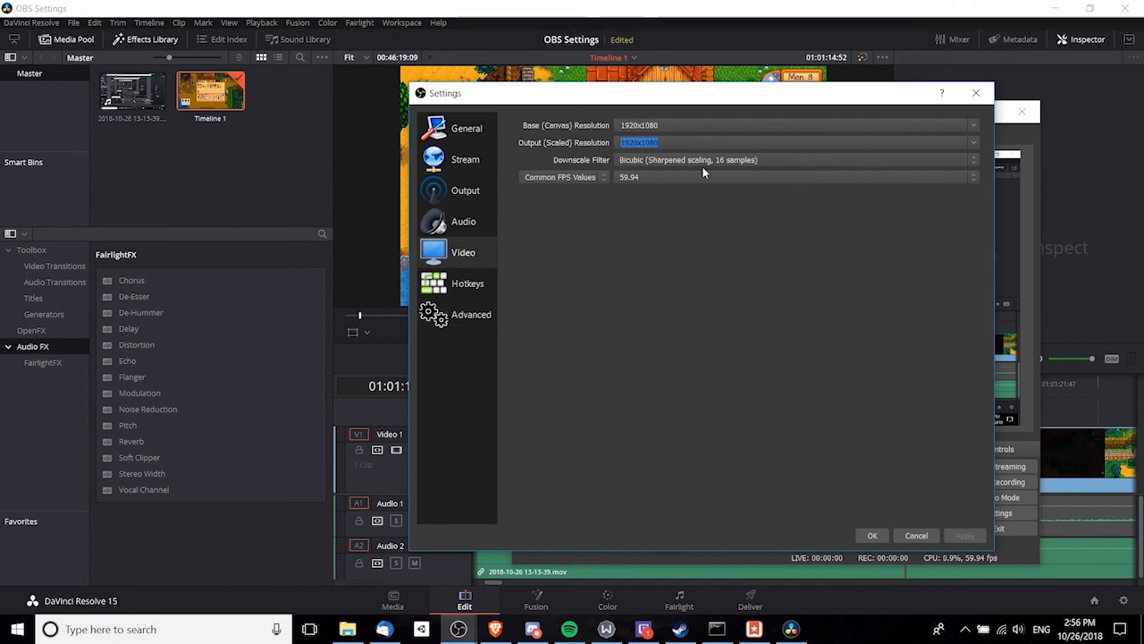
Step: Try 1280x720 as the output scaled resolution and restore it to 1920x1080
type("1280x720")
key("ctrl+a")
type("1920x180")
key("BackSpace")
key("BackSpace")
type("080")
key("ctrl+a")
left_click(677, 144)
Step: Try the common FPS values 60, 30 and 59.94 in turn
left_click(624, 178)
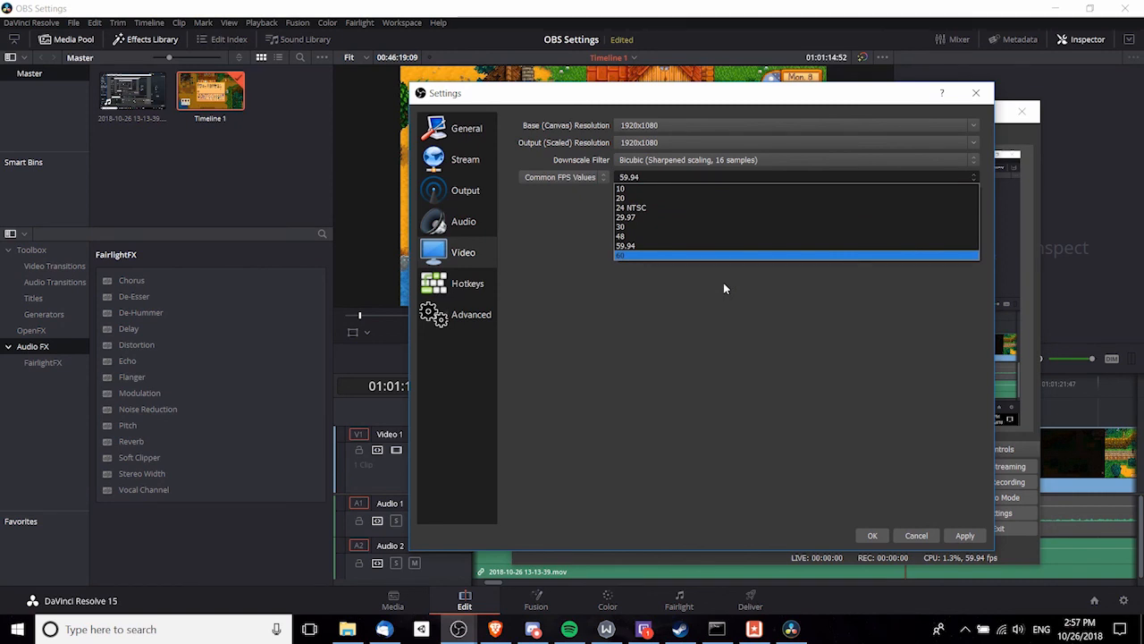
left_click(629, 256)
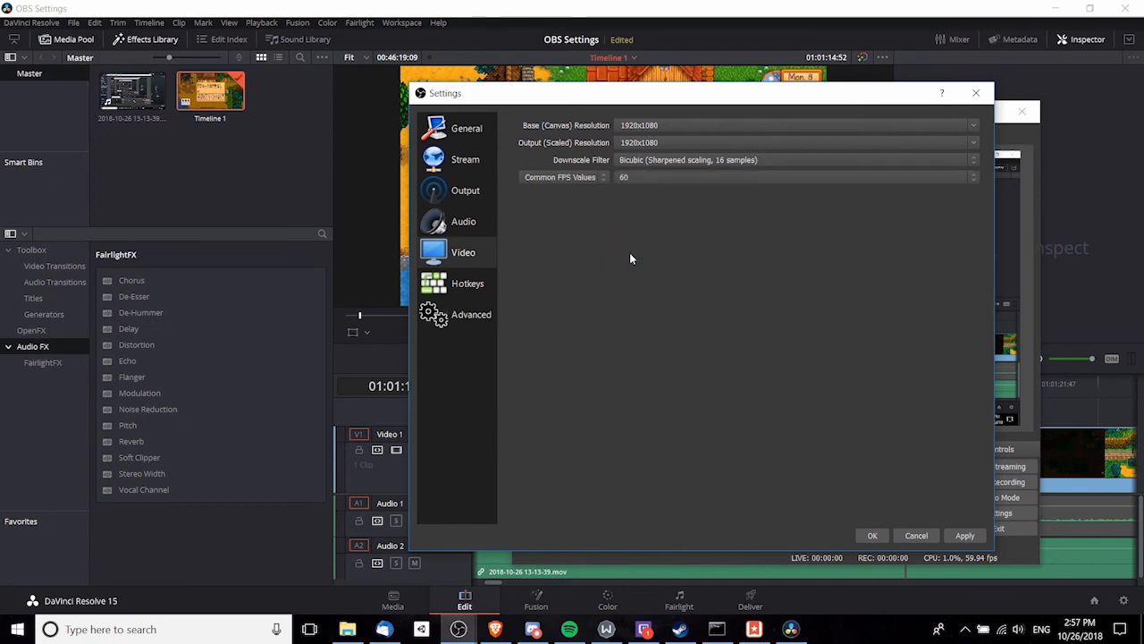
left_click(672, 178)
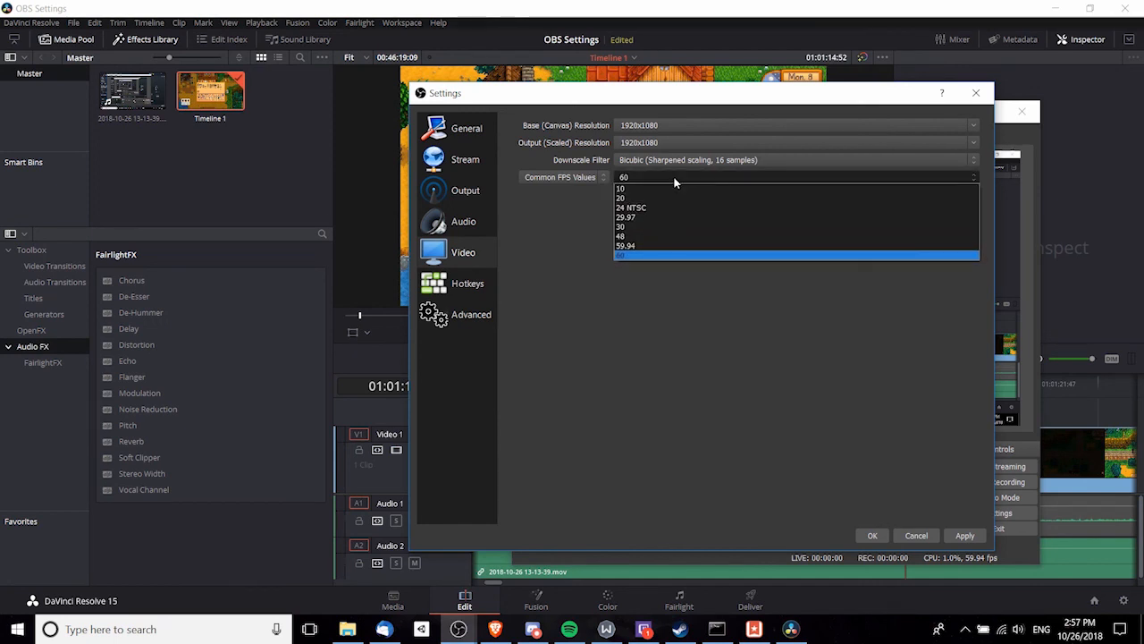
left_click(654, 225)
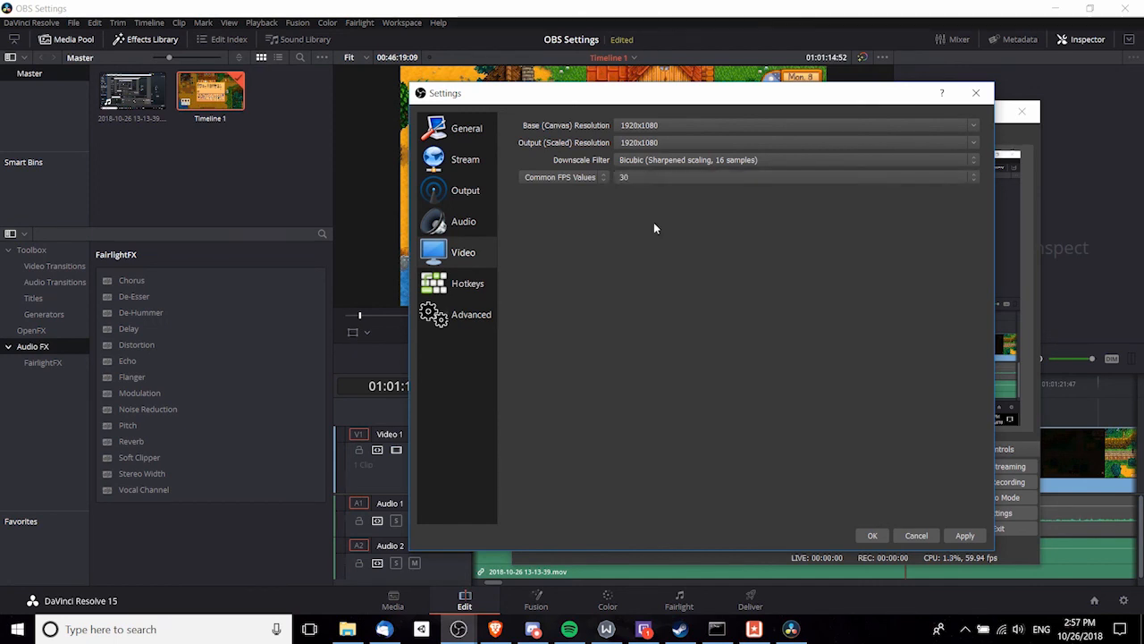
left_click(629, 178)
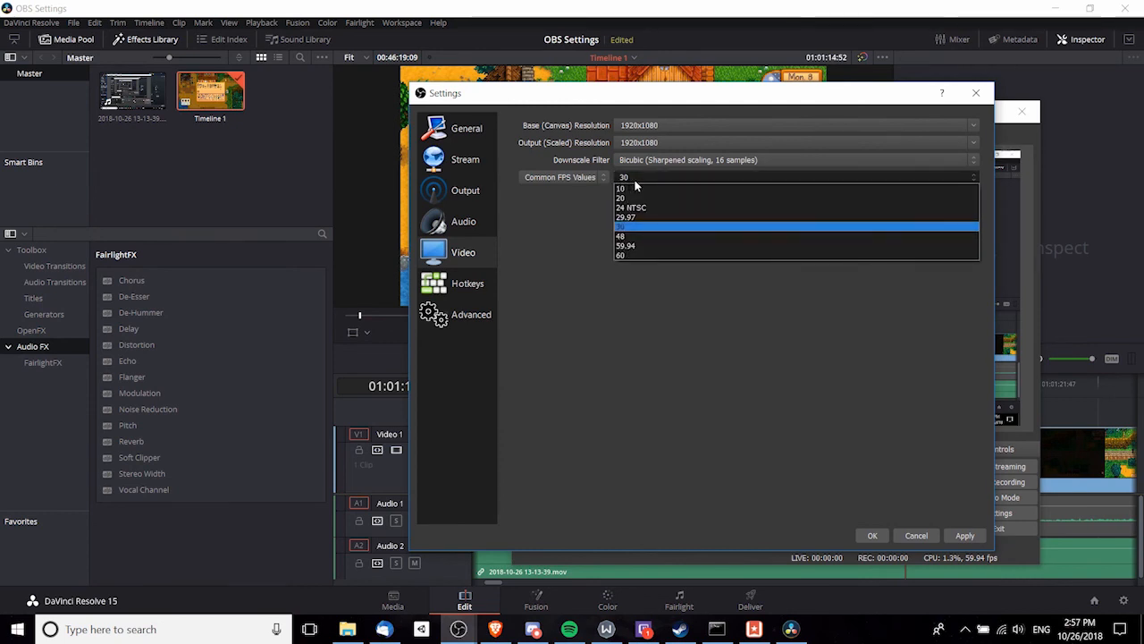
left_click(643, 245)
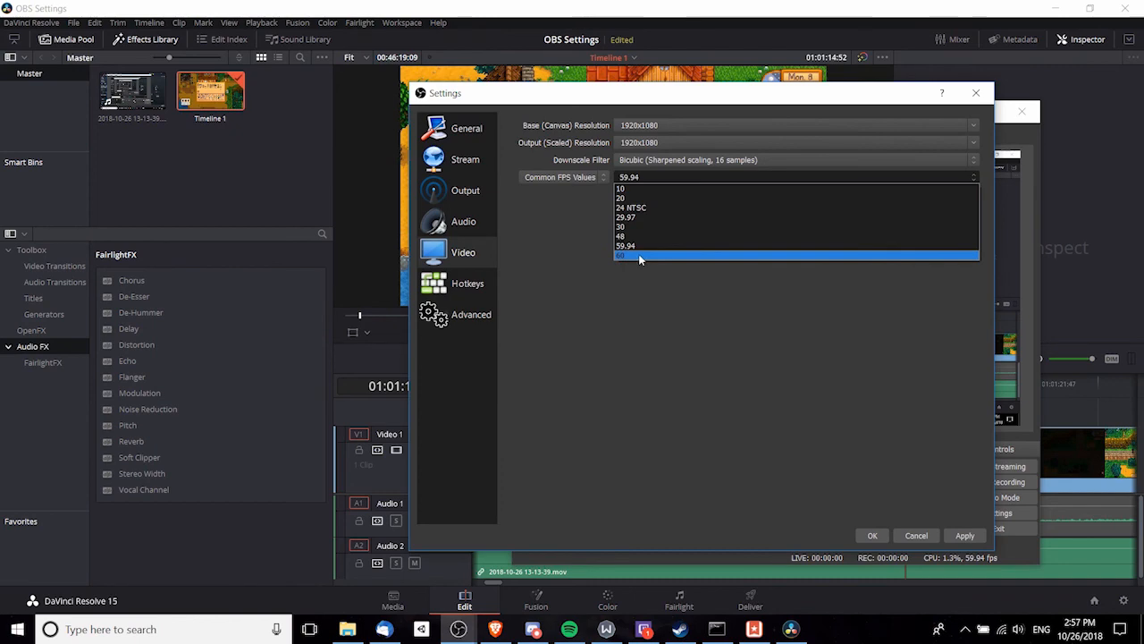
Step: Set the common FPS value to 60, check the advanced settings and save the OBS settings
left_click(638, 255)
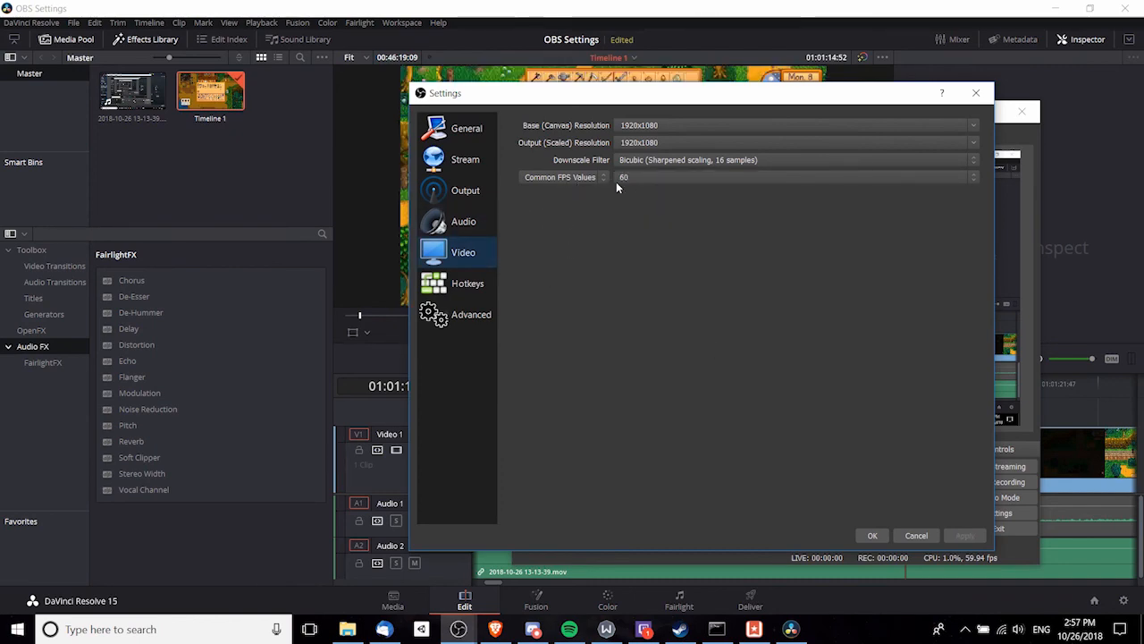
left_click(472, 315)
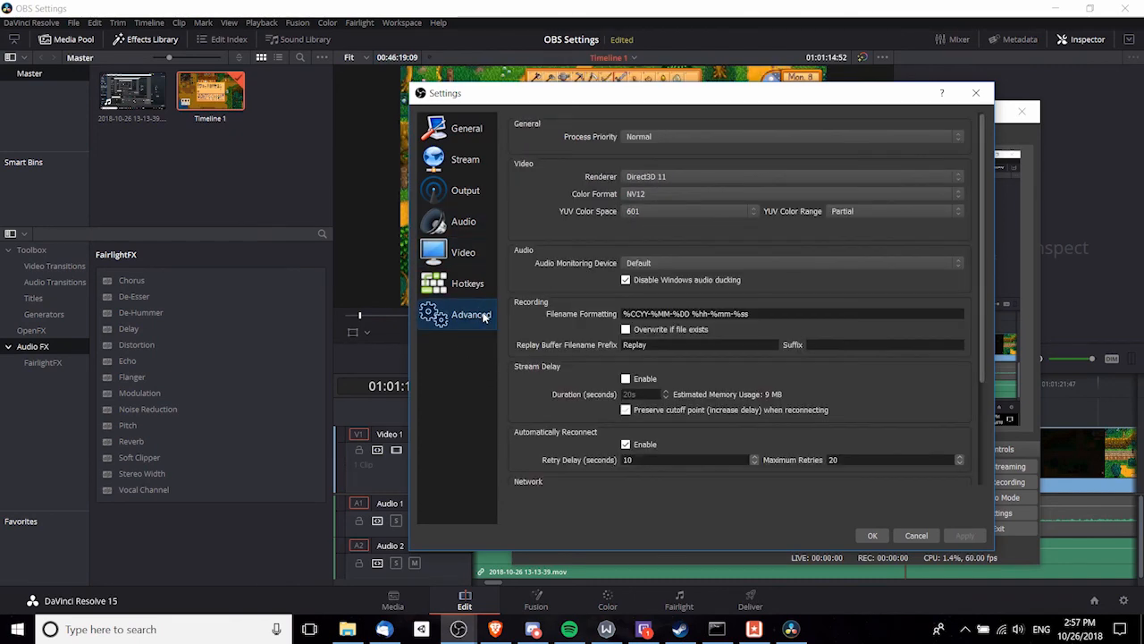
left_click(873, 536)
Step: Switch to DaVinci Resolve, check the timeline format in the project's Master Settings, and close the dialog without changes
left_click_drag(846, 141, 856, 138)
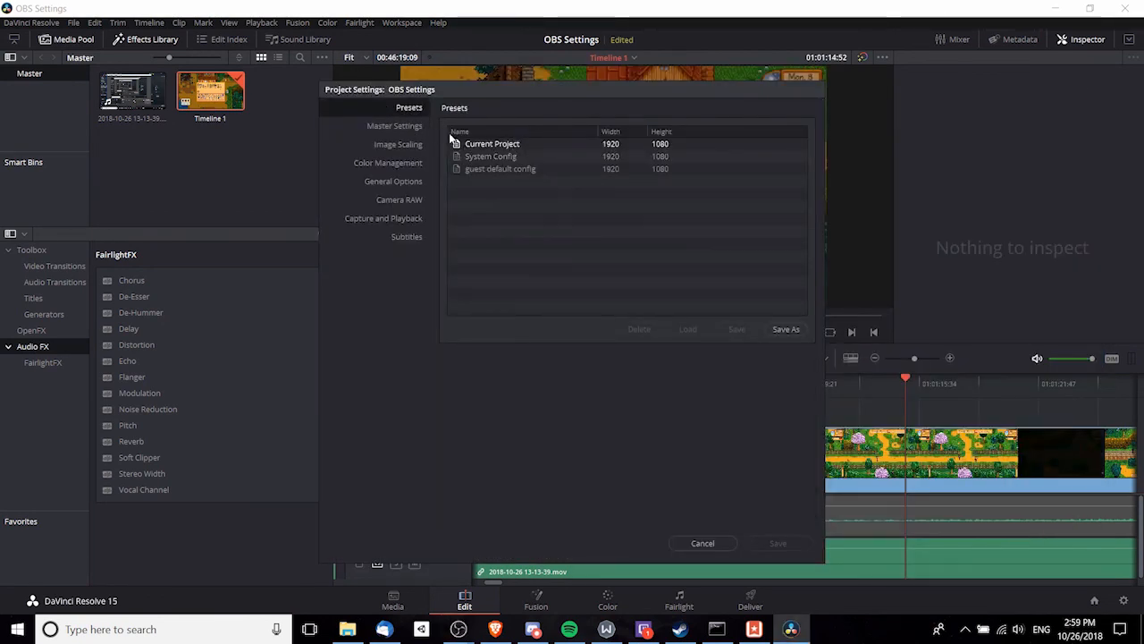
left_click(417, 132)
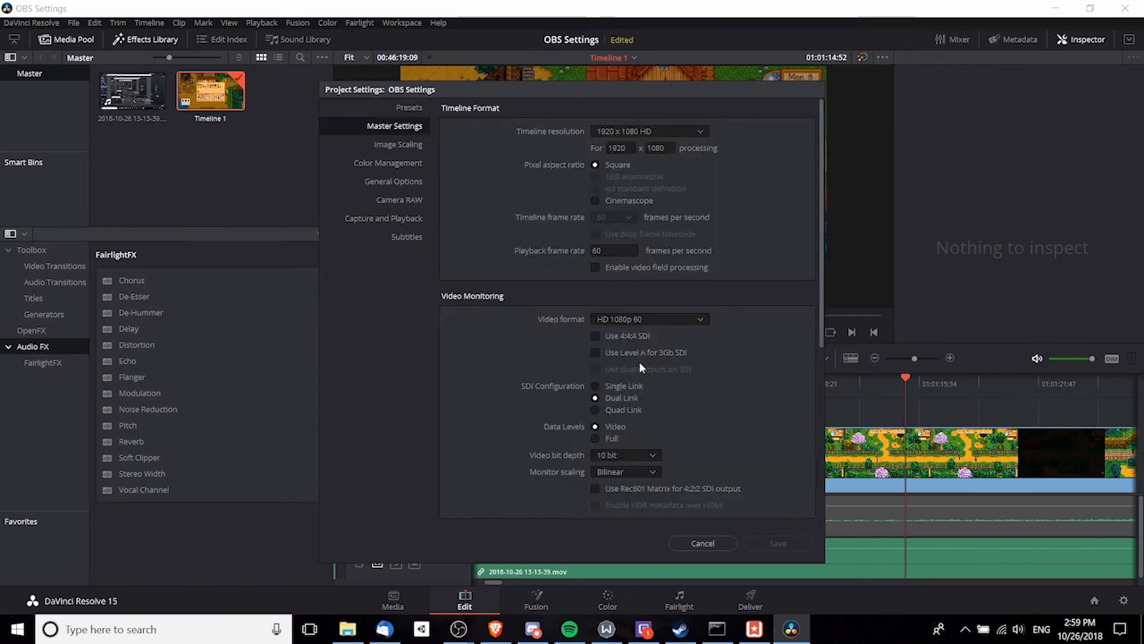
left_click(702, 543)
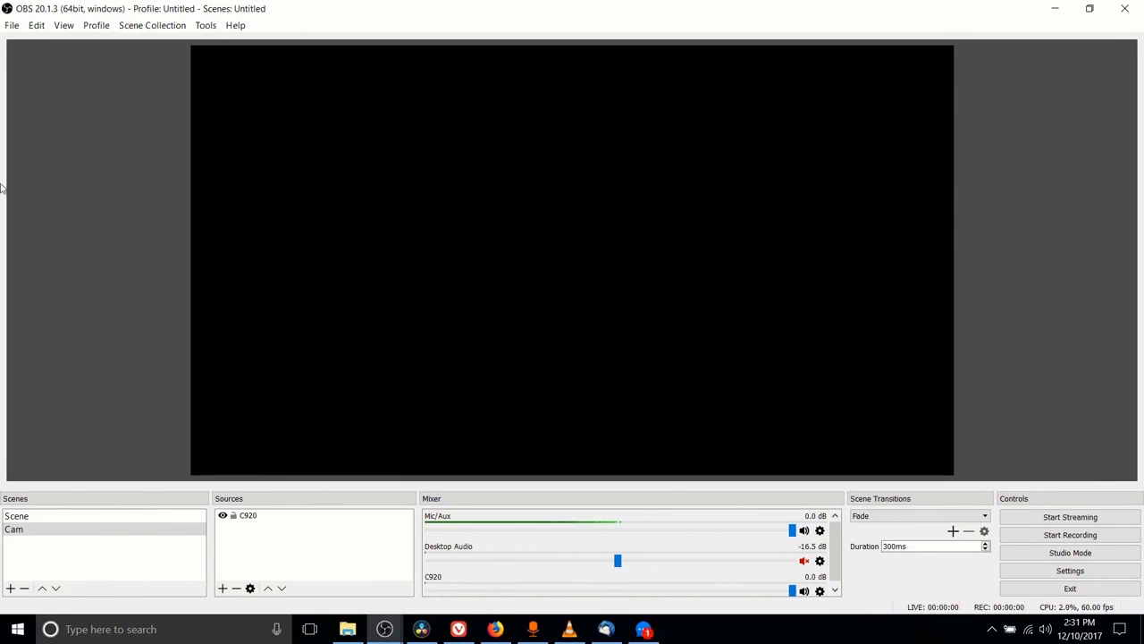
Step: Open the OBS video settings and choose 60 as the common FPS value
left_click(12, 27)
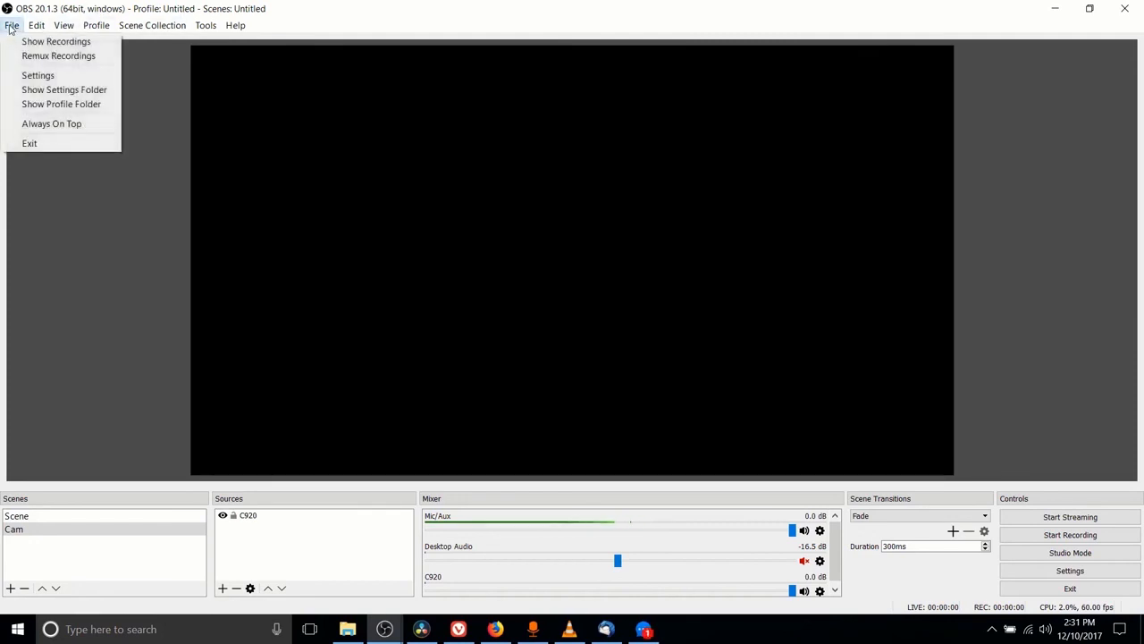
left_click(85, 75)
left_click_drag(346, 73, 355, 59)
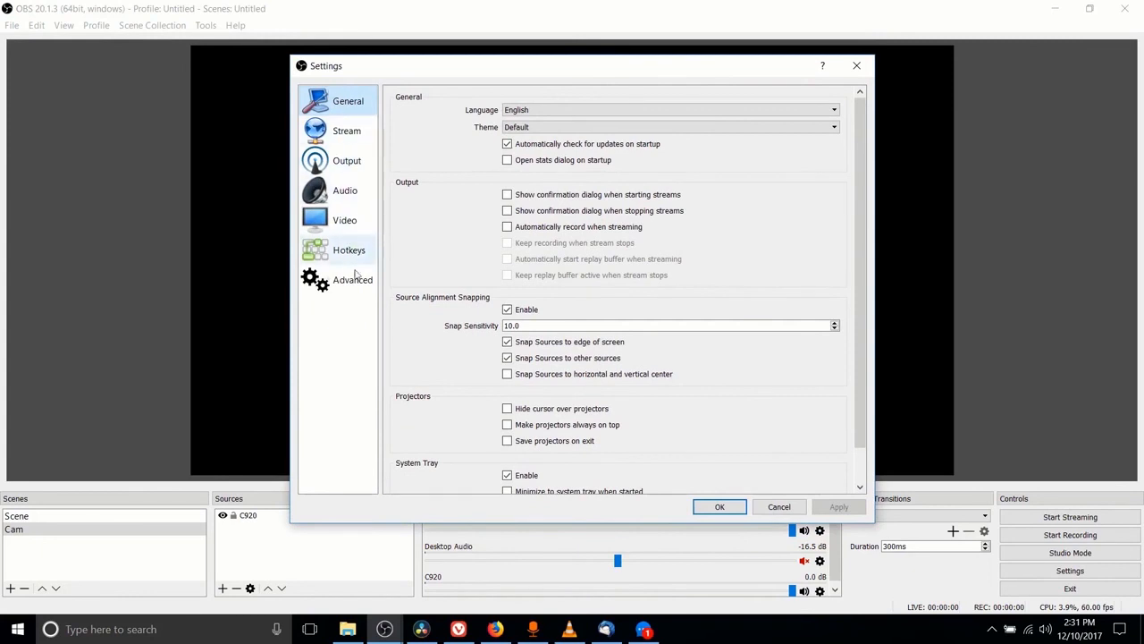
left_click(343, 222)
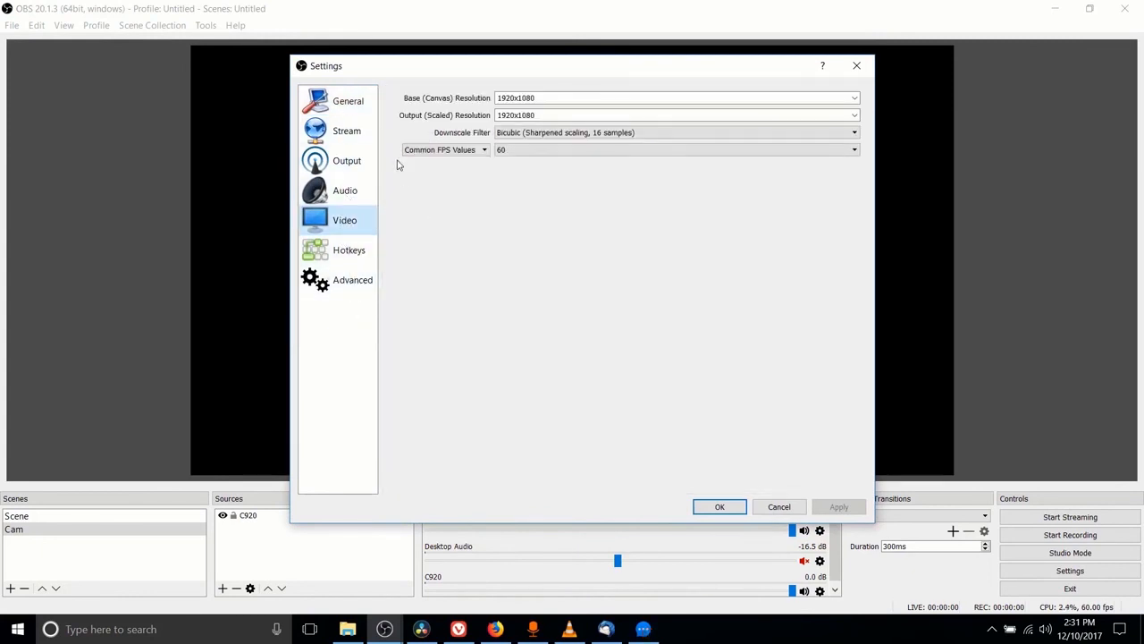
left_click(527, 153)
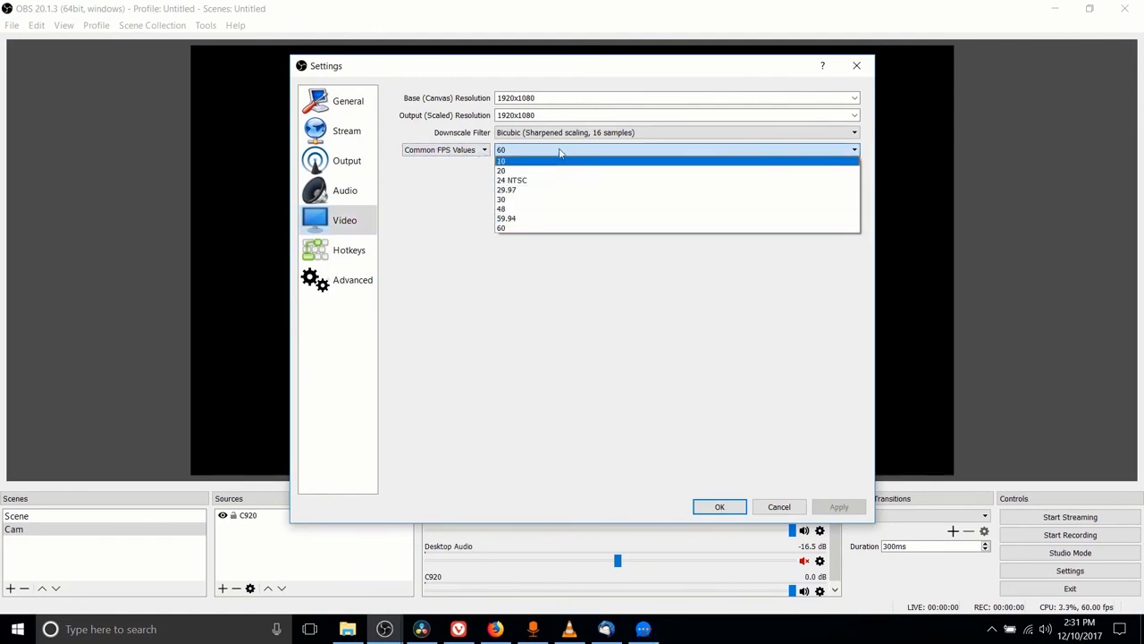
left_click(563, 229)
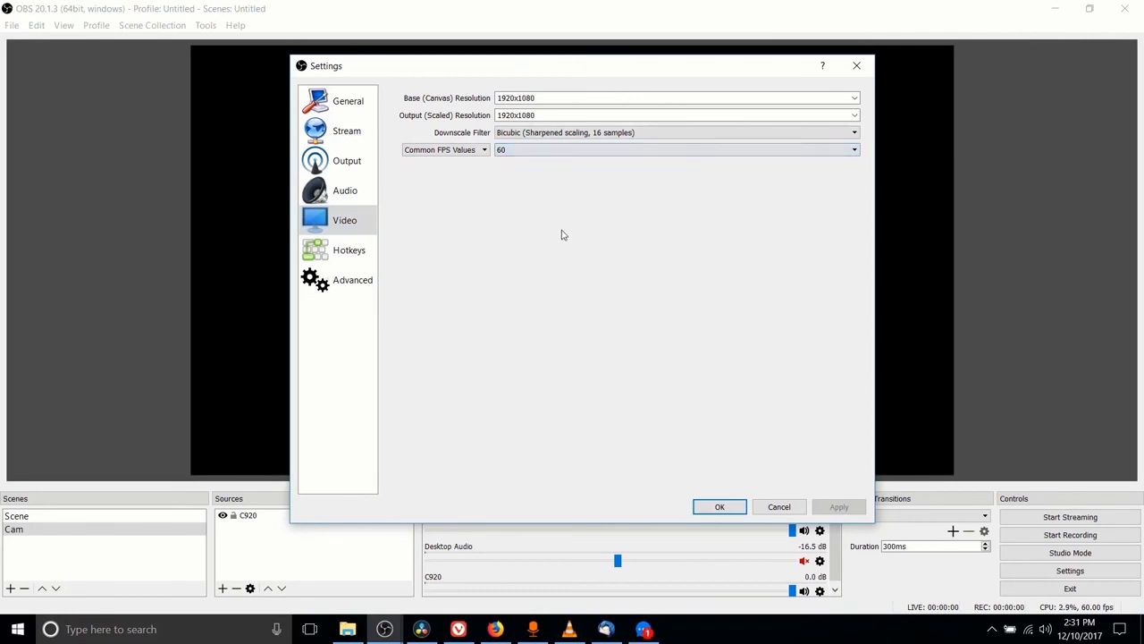
left_click(507, 150)
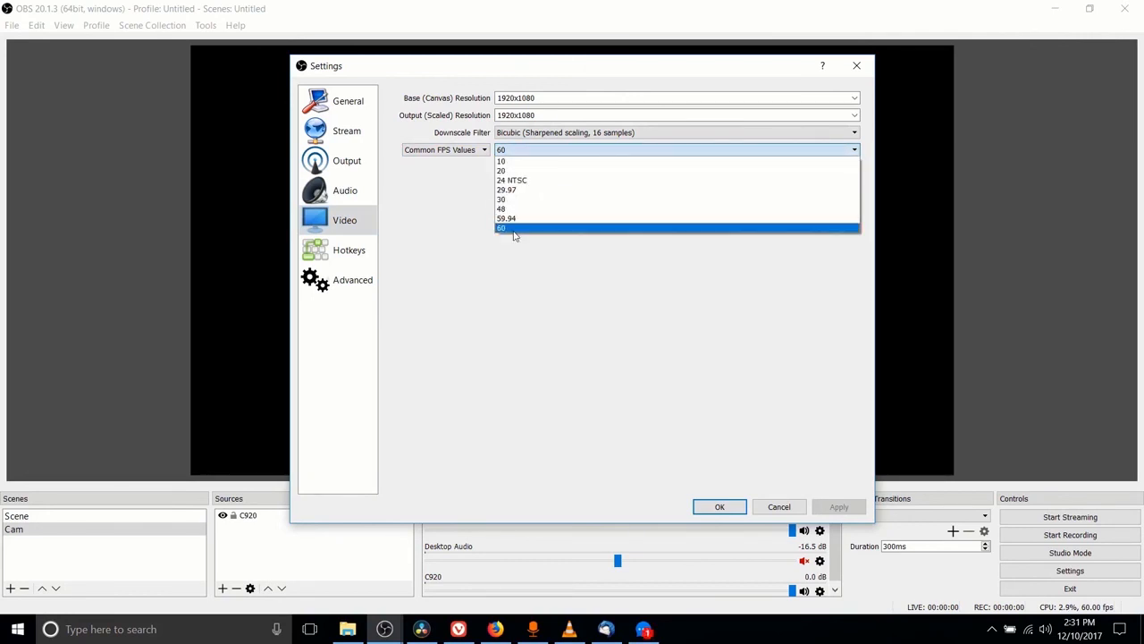
left_click(515, 233)
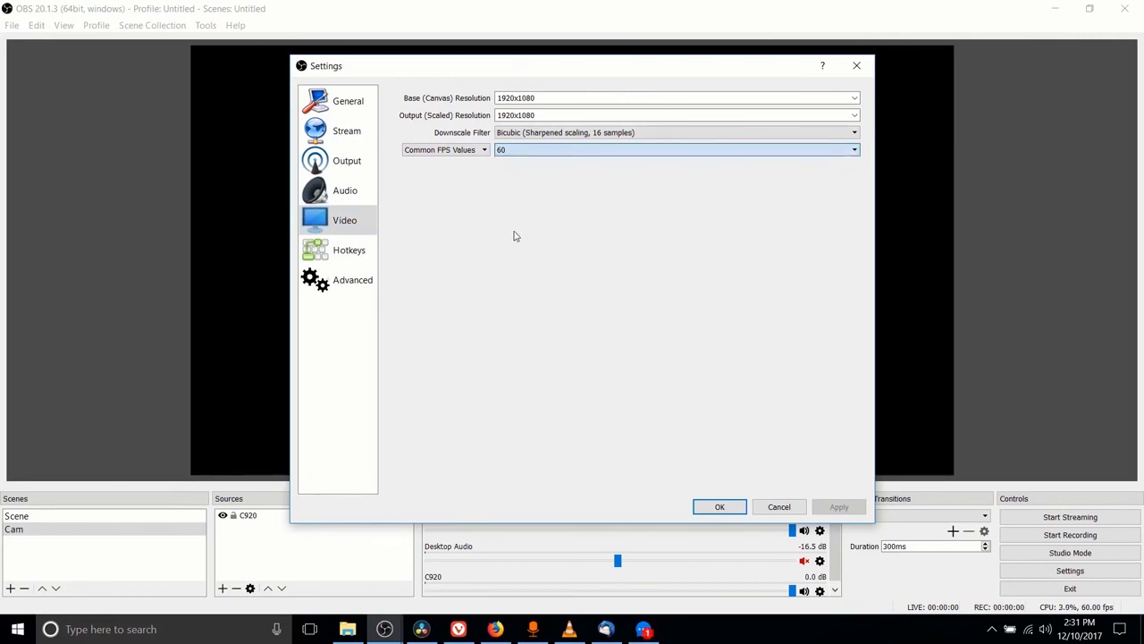
Step: Switch the frame rate type to Integer FPS Value and enter 120
left_click(458, 149)
left_click(468, 148)
left_click(468, 148)
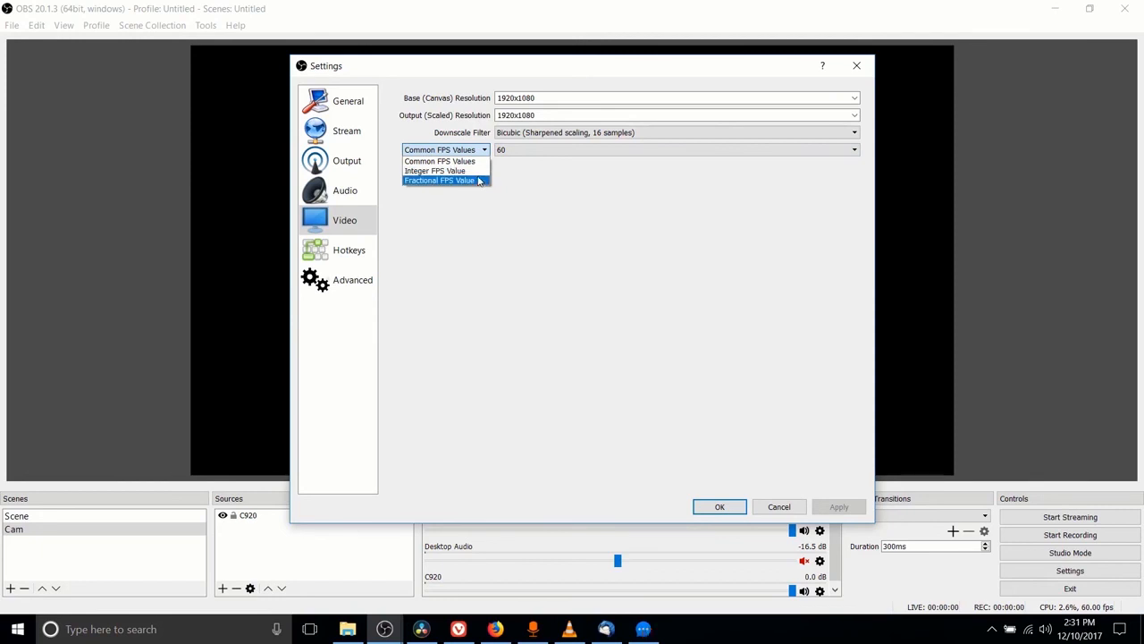
left_click(443, 170)
key("Tab")
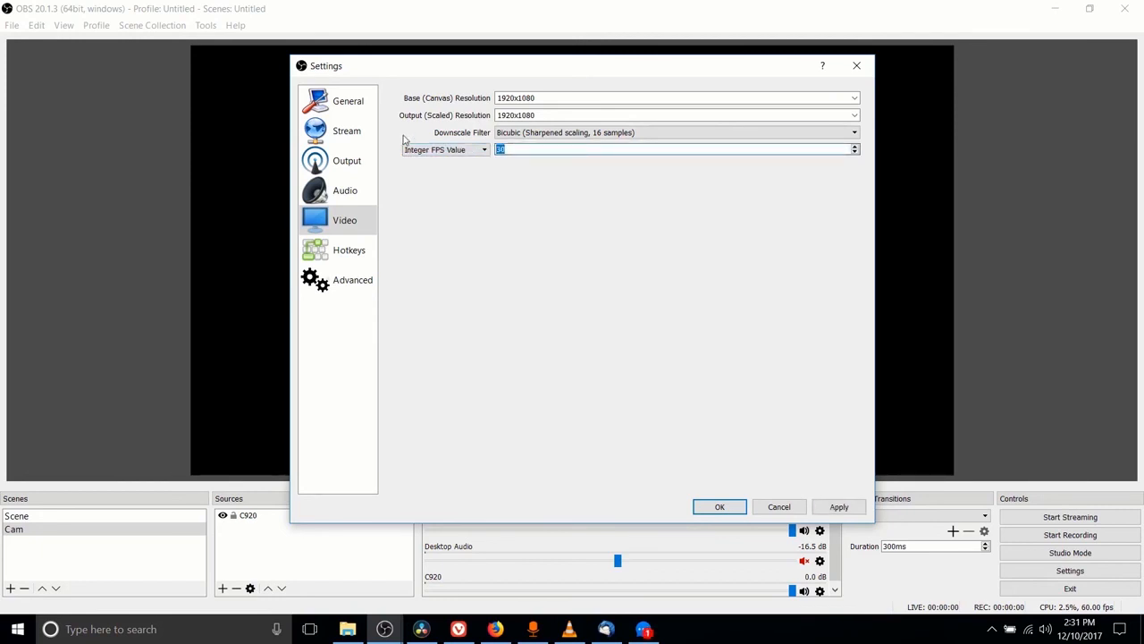
type("120")
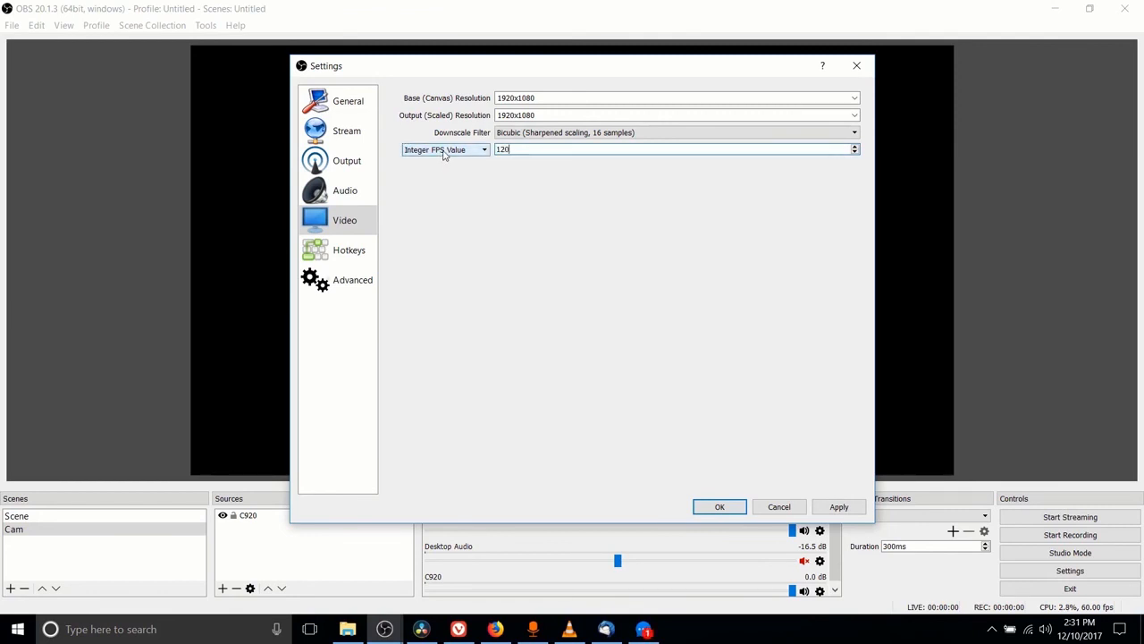
Step: Switch the frame rate type to Fractional FPS Value with numerator 120 and denominator 2
left_click(451, 149)
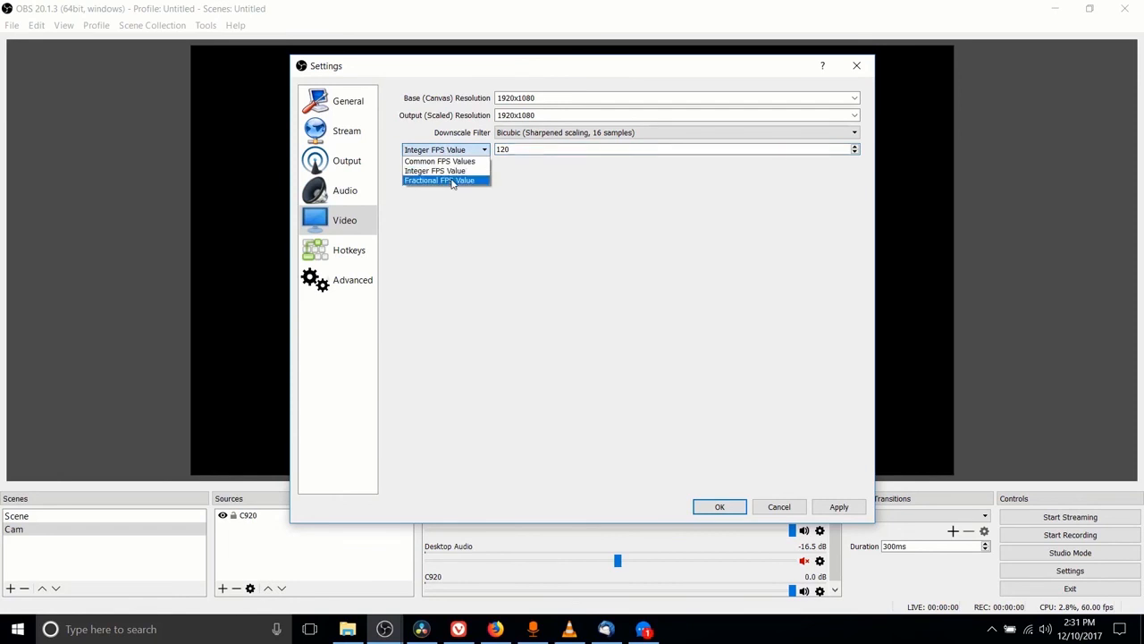
left_click(451, 180)
key("Tab")
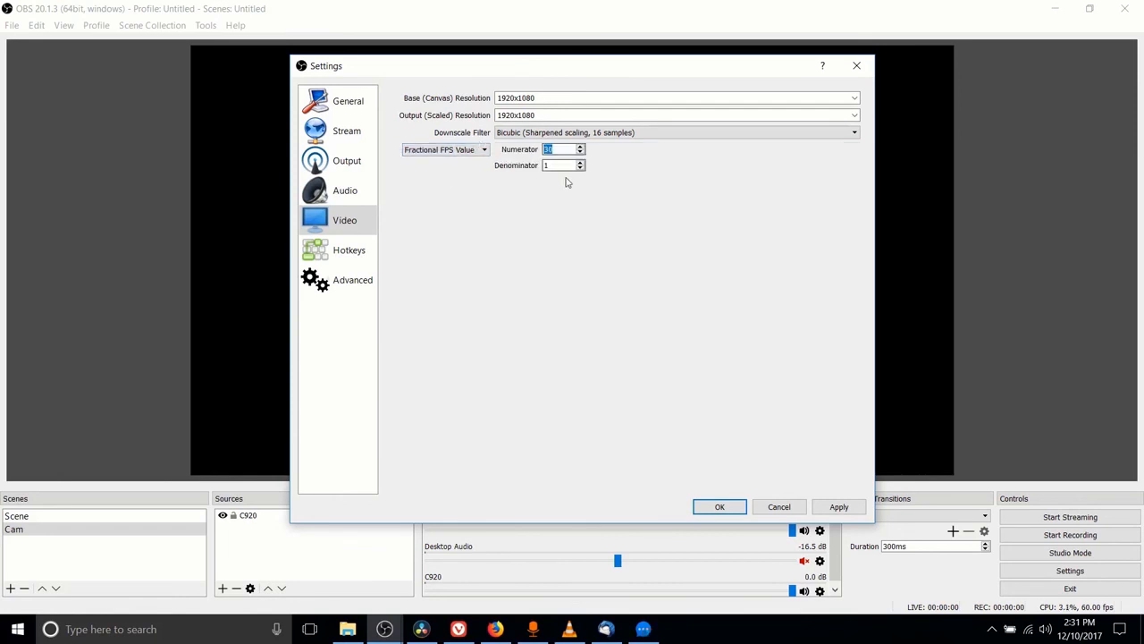
type("120")
key("Tab")
type("2")
Step: Return the frame rate type to Common FPS Values and select 60
left_click(445, 150)
left_click(451, 162)
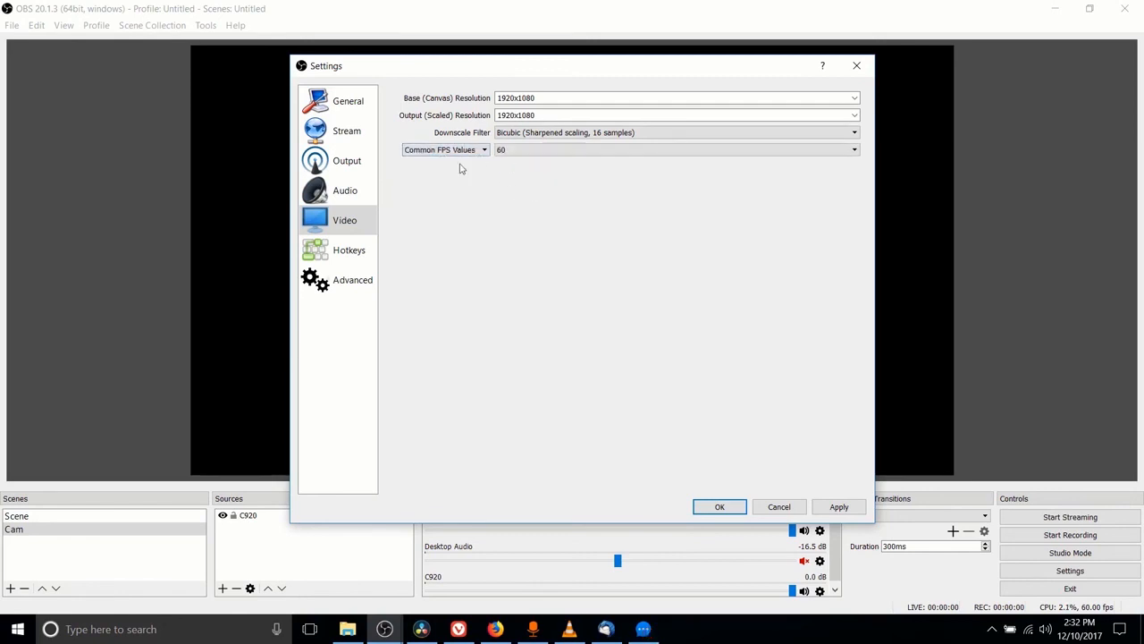
left_click(501, 150)
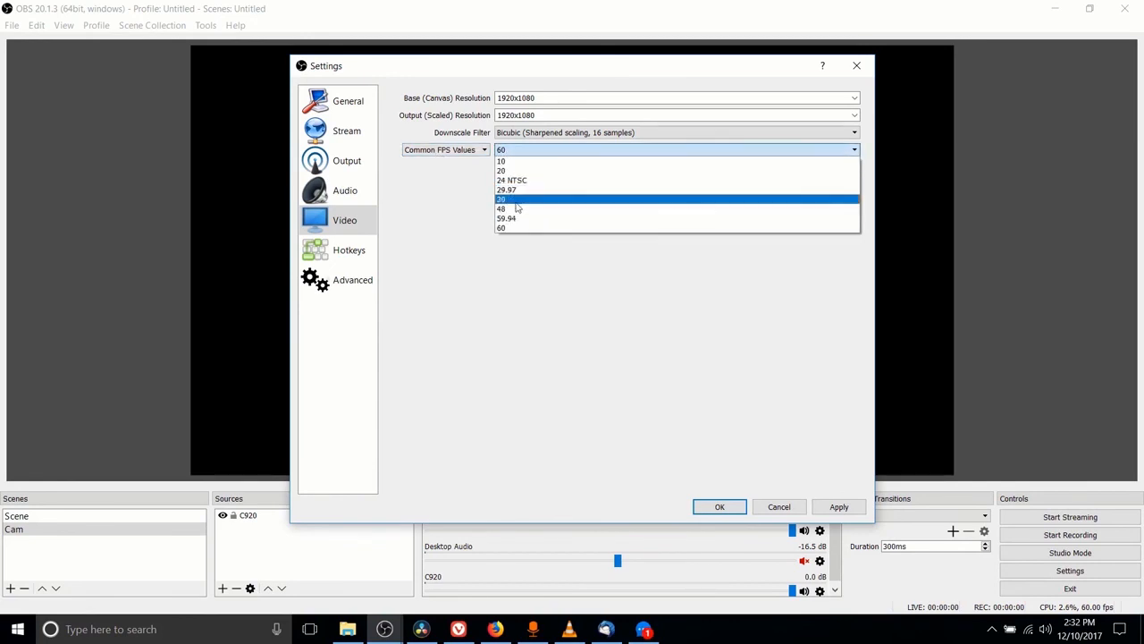
left_click(519, 228)
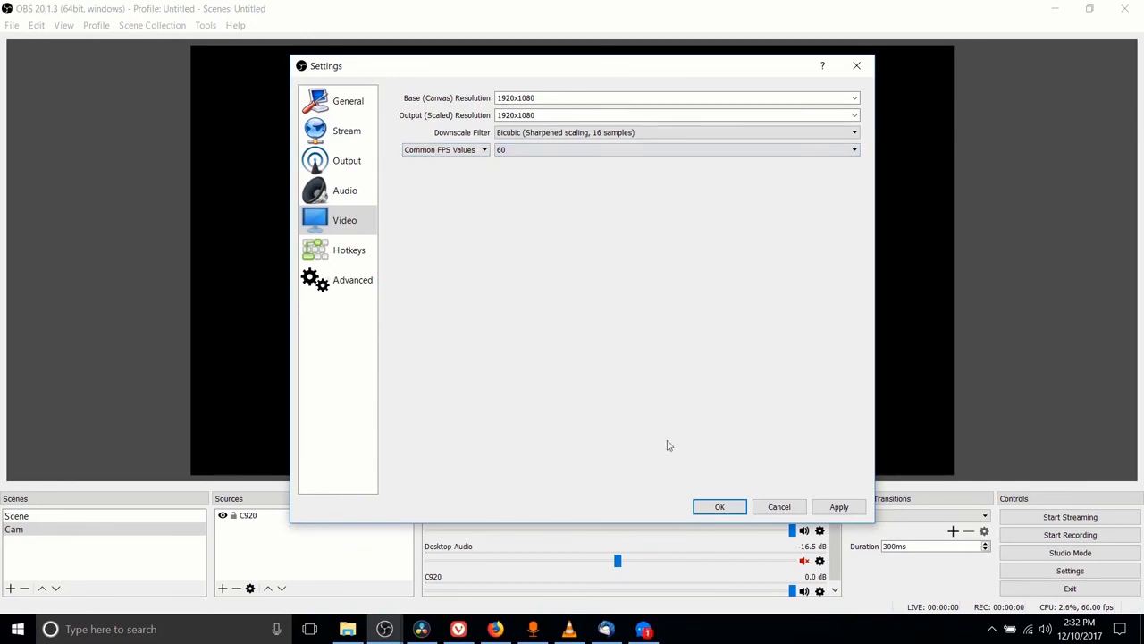